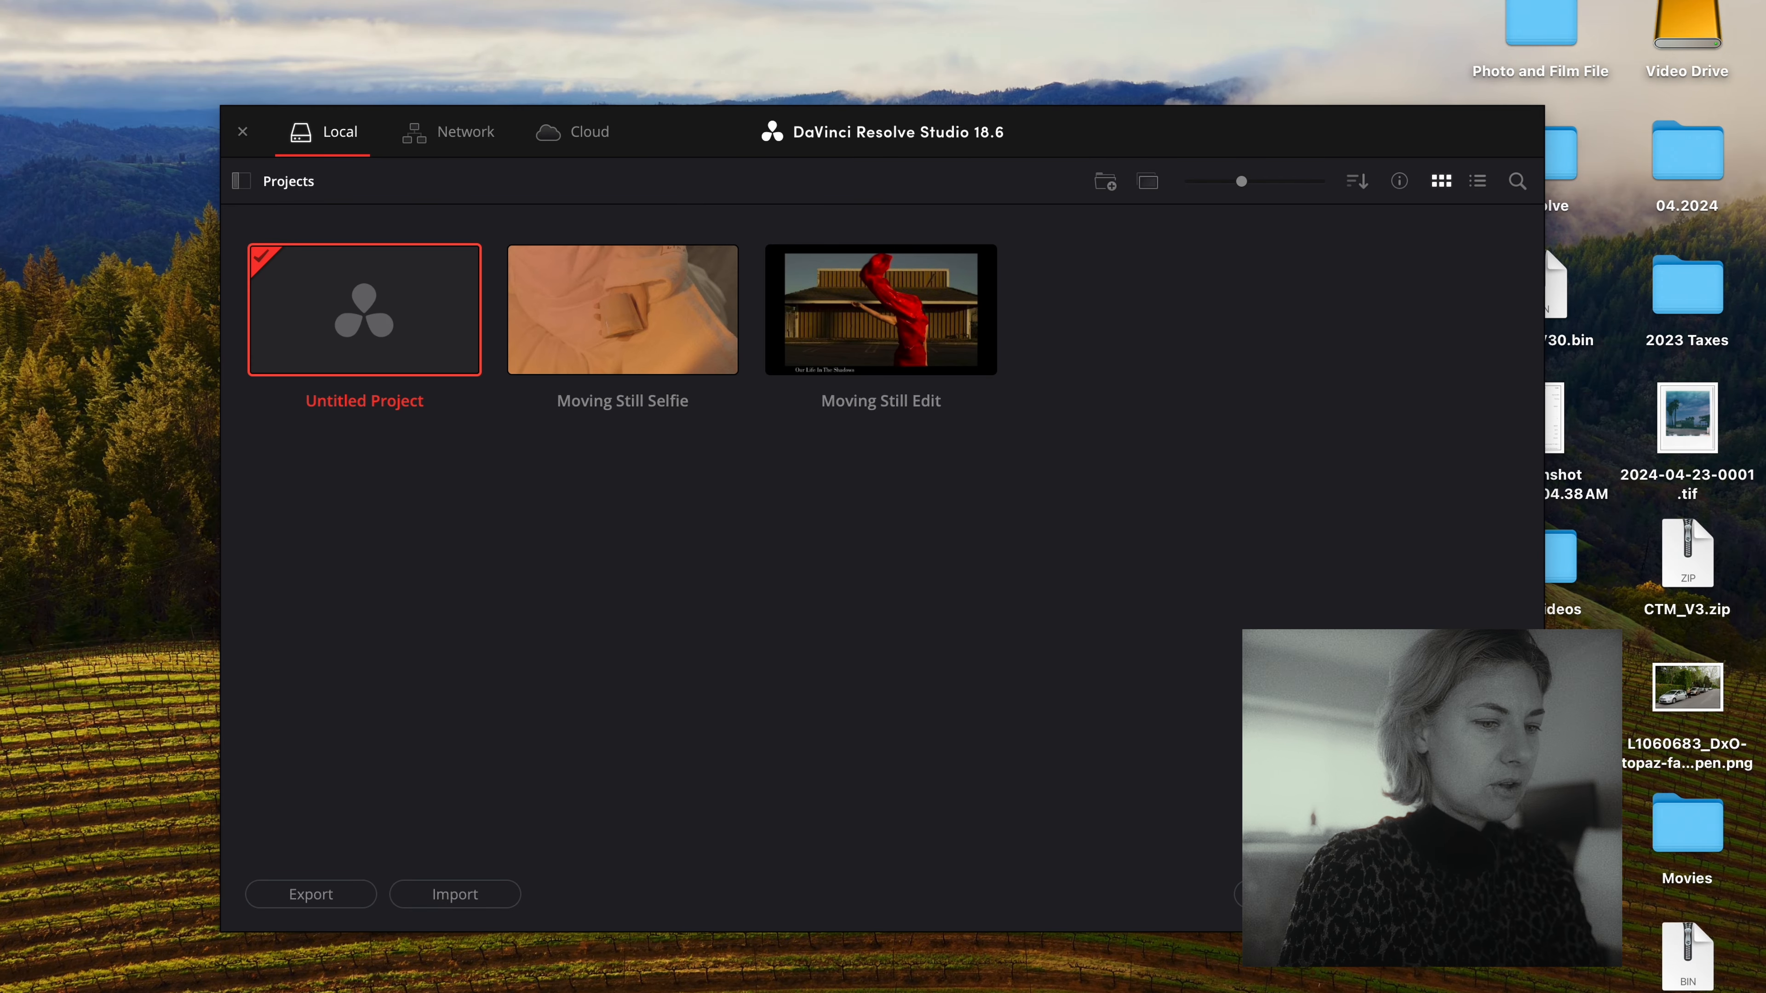
Create a new project named Stills.
click(1300, 895)
text(Still)
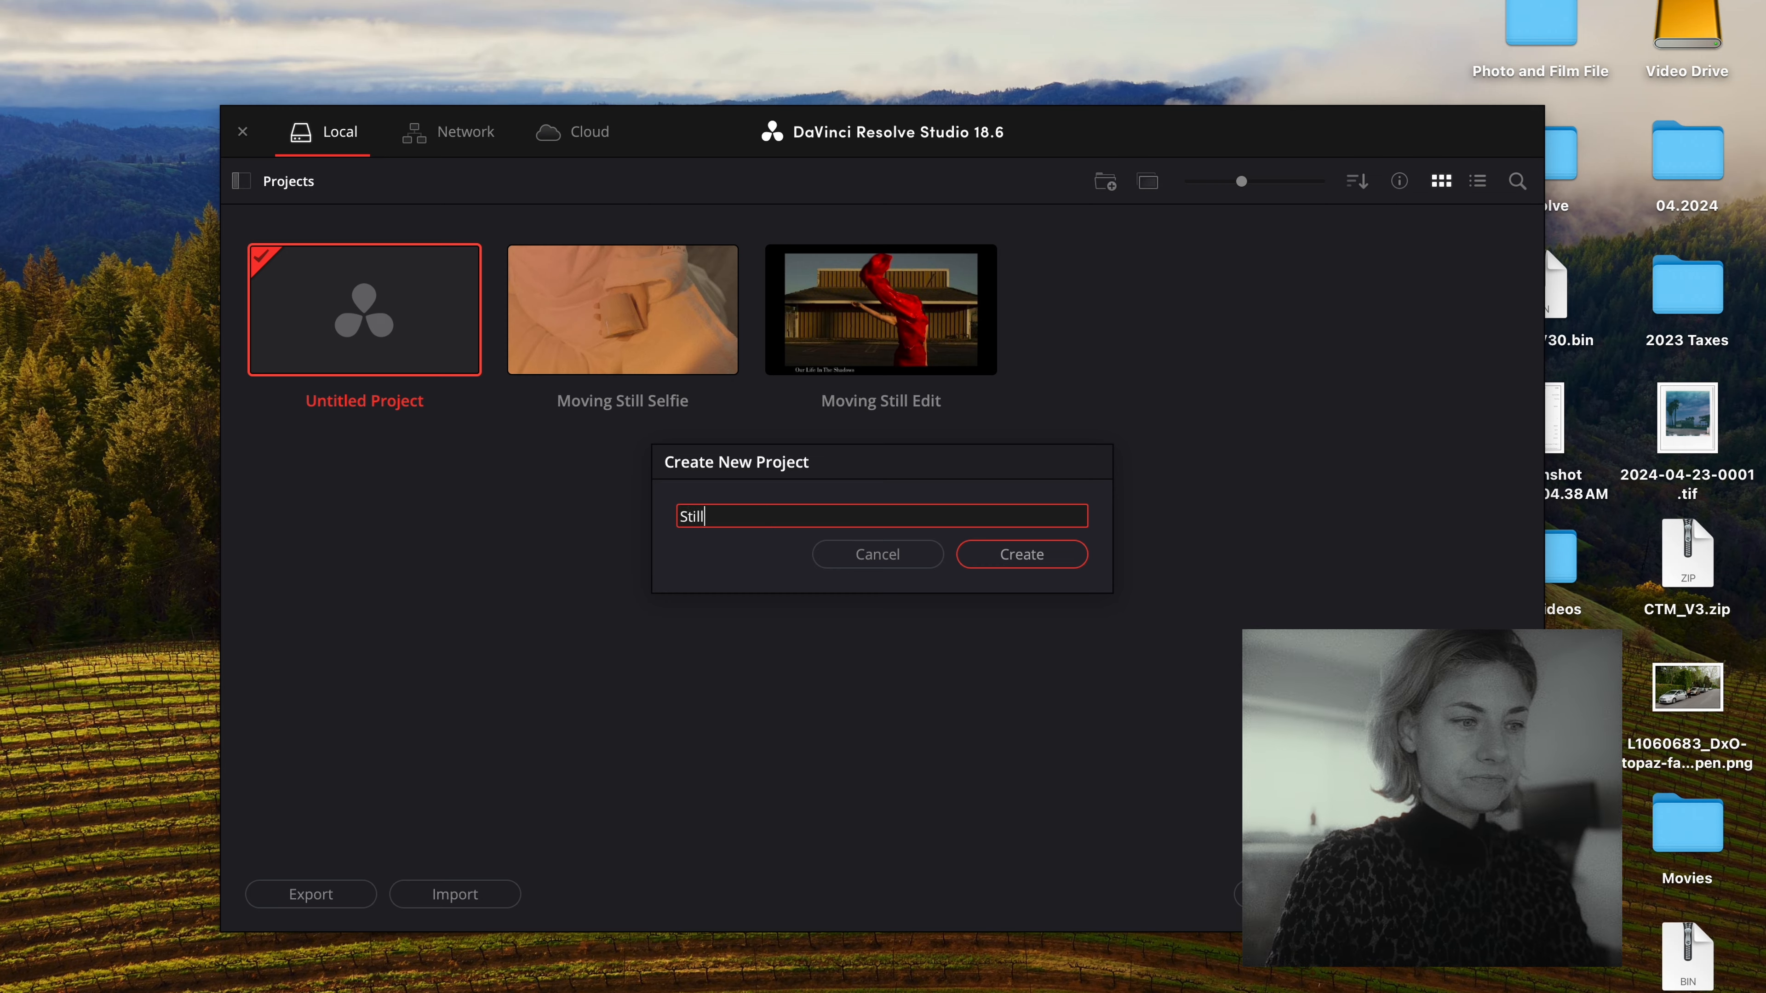
key(Return)
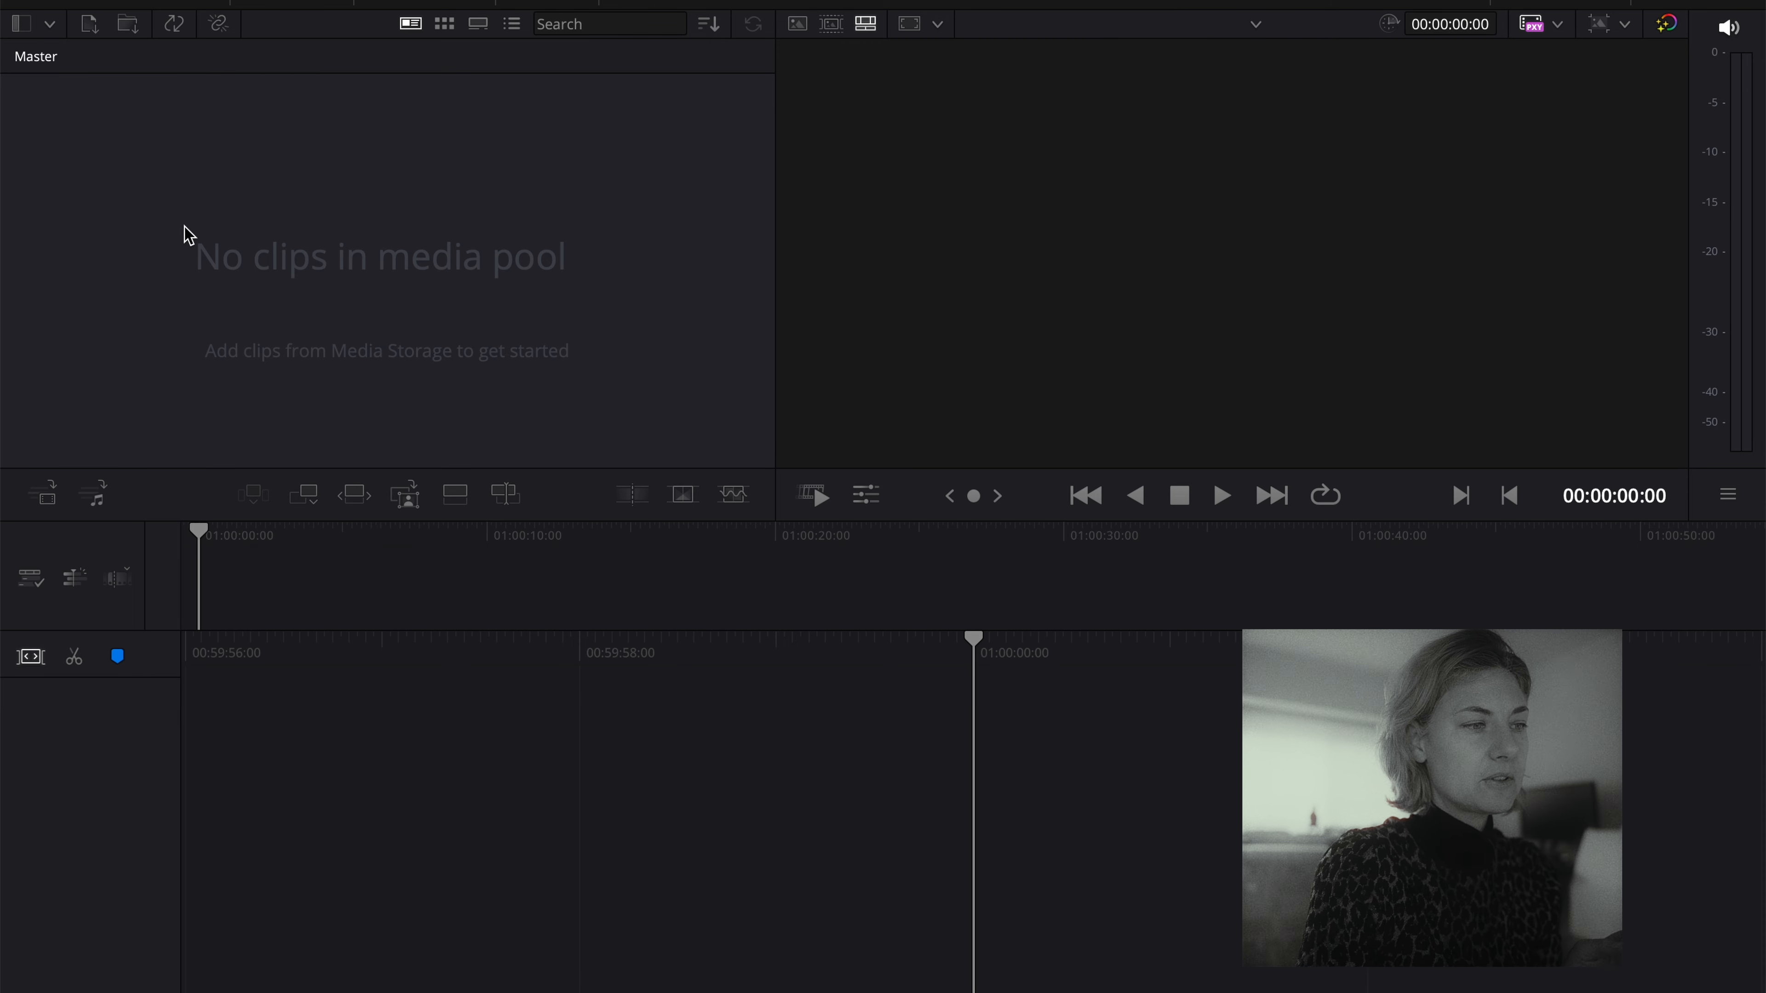
Import all MOV clips from the Capture folder into the media pool and change the project frame rate to match them.
click(209, 2)
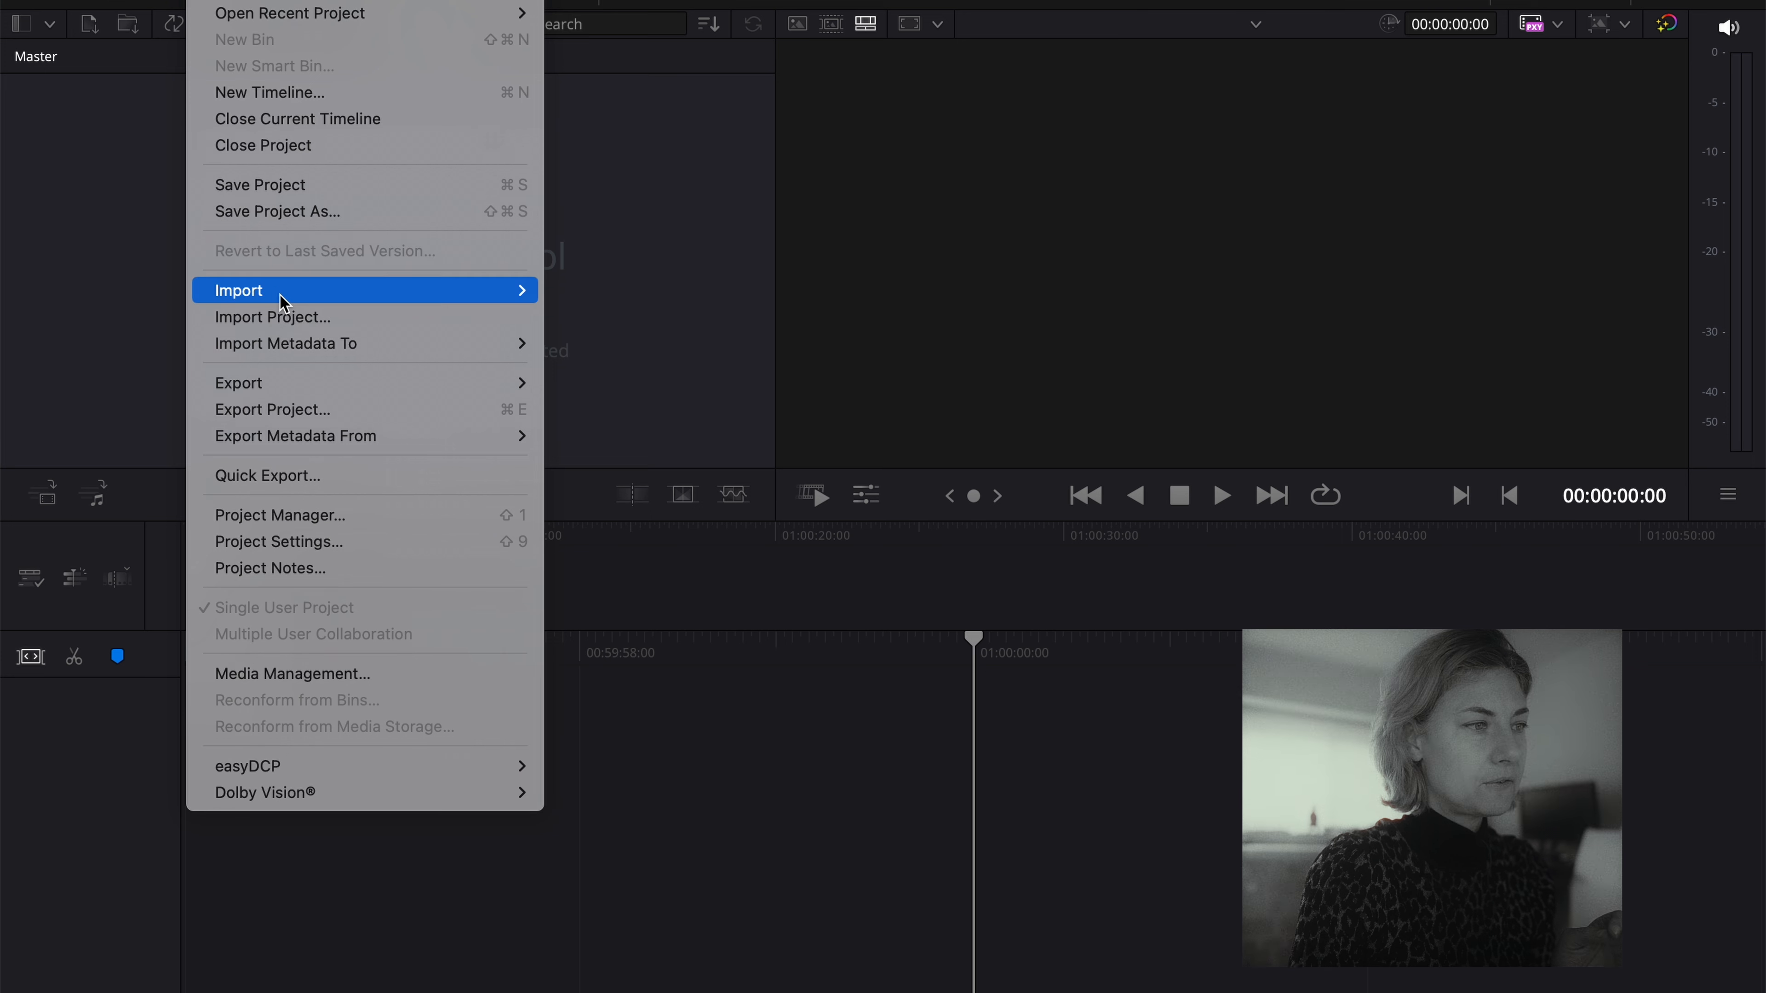
mouse_move(288, 296)
click(620, 319)
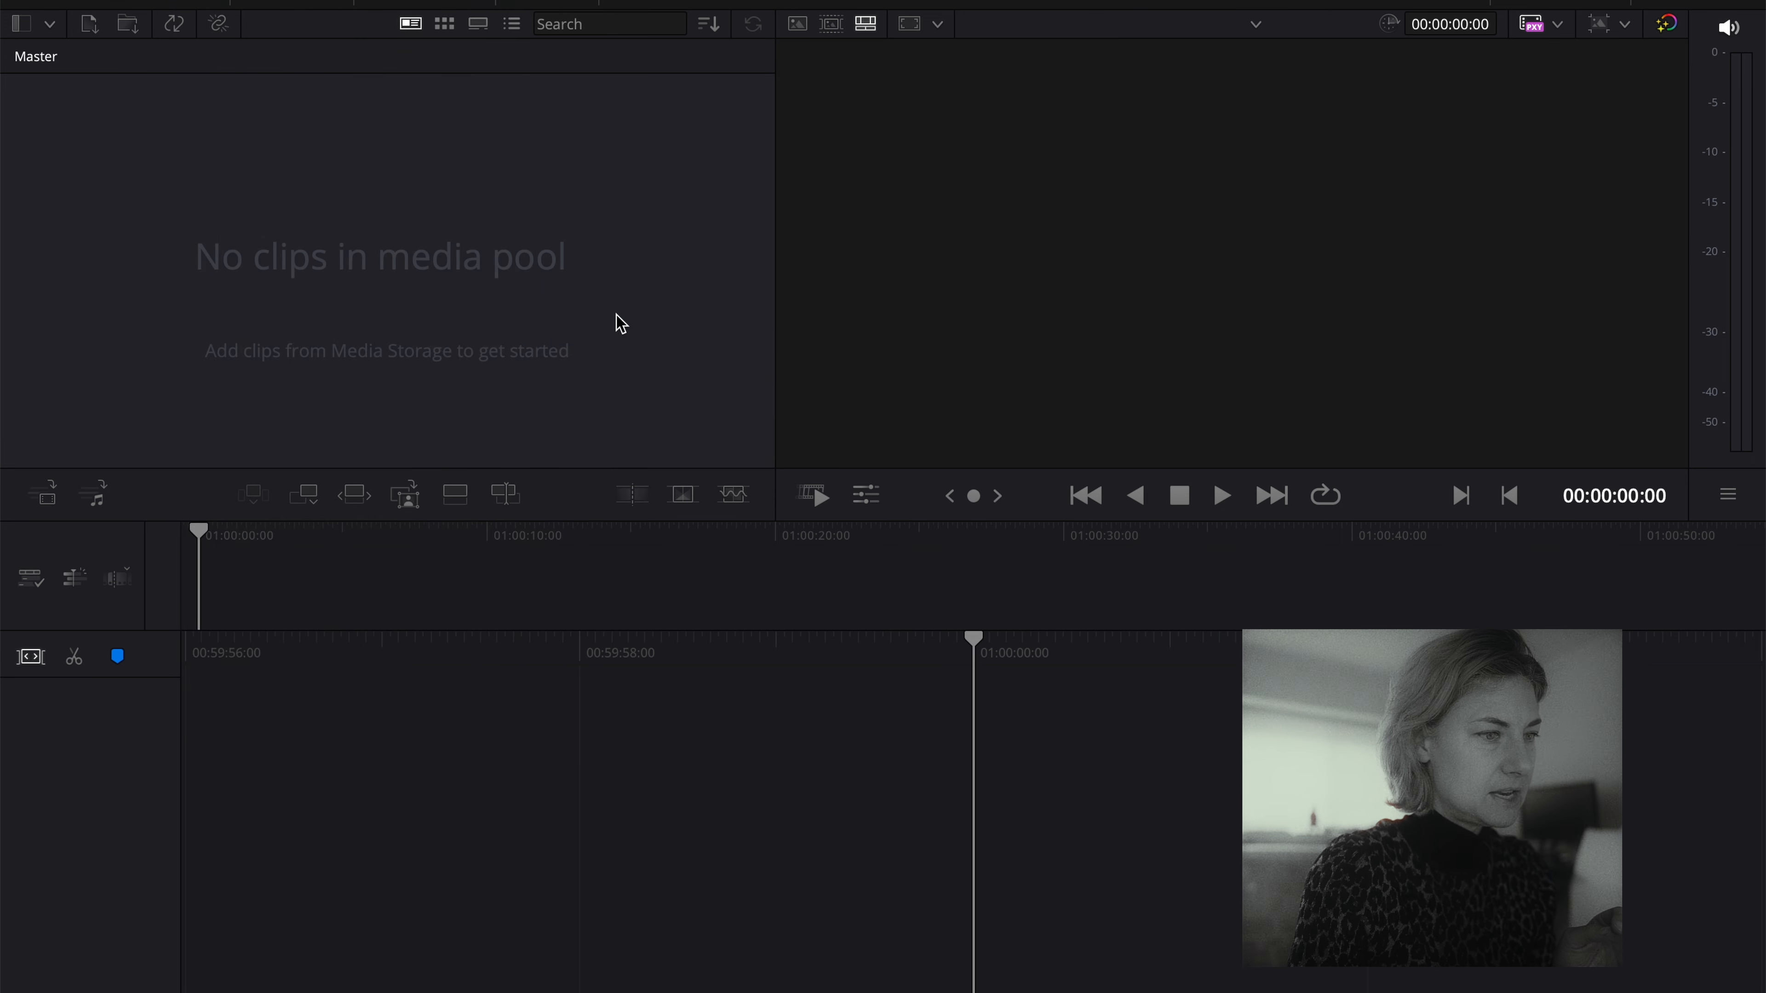
click(766, 246)
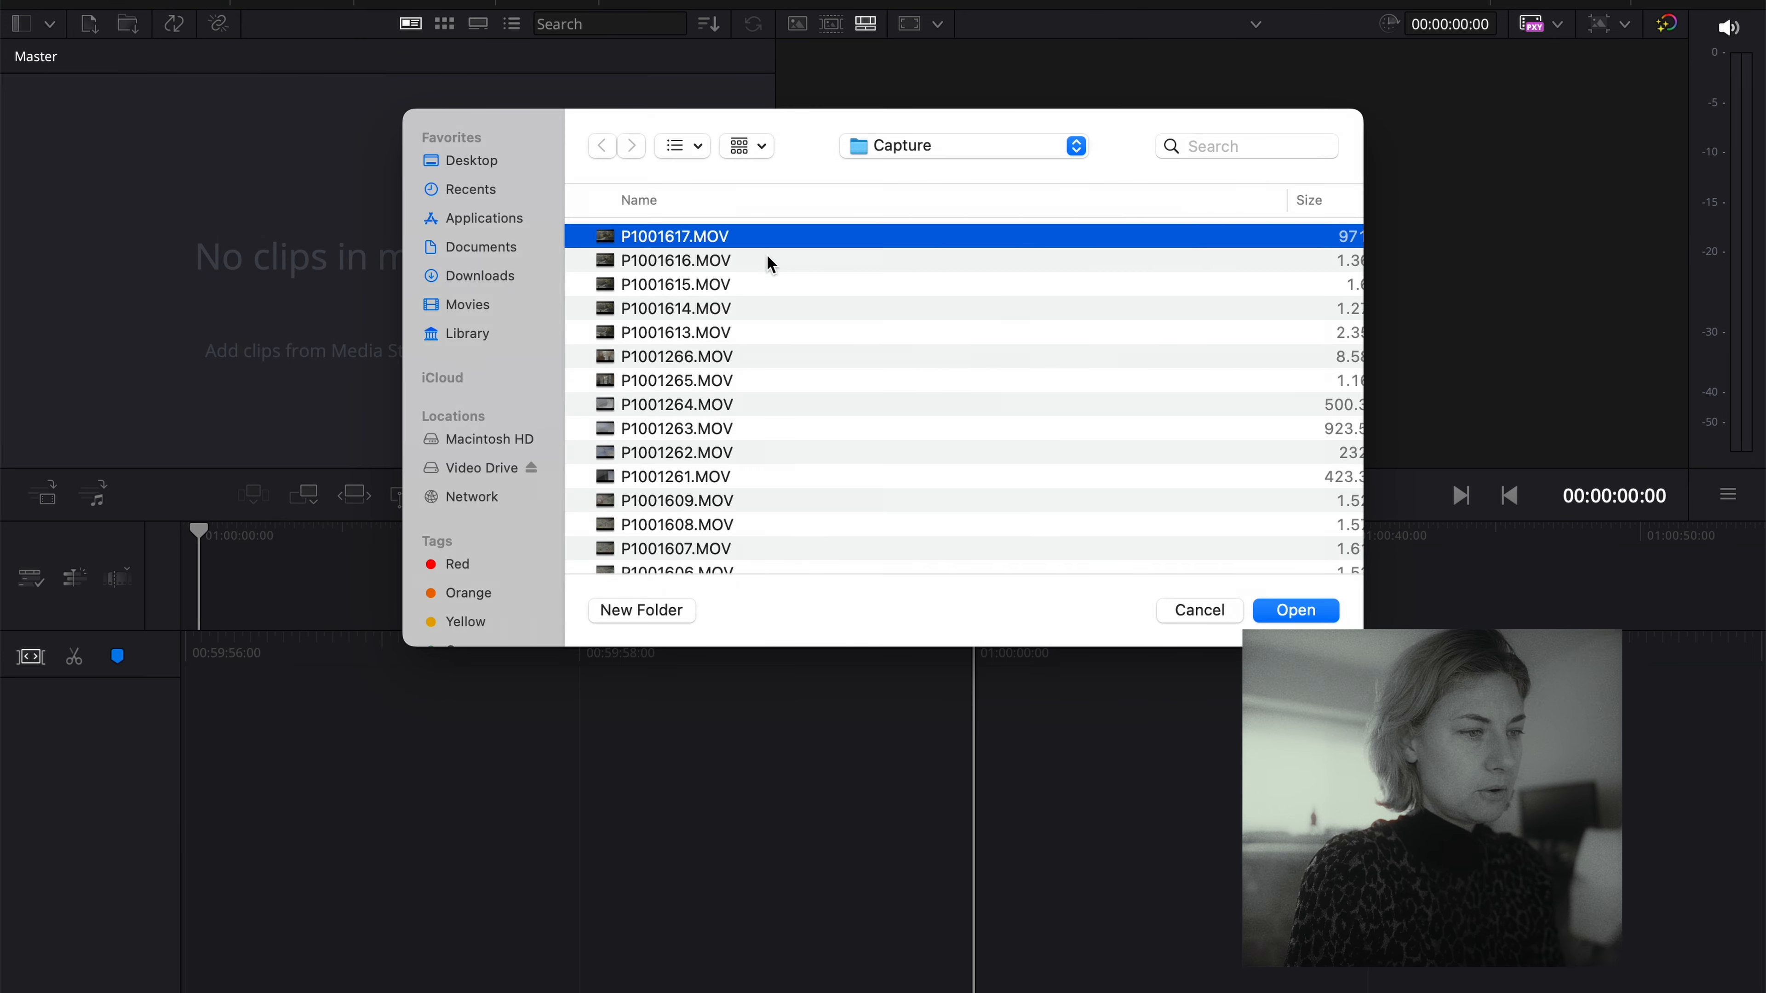
scroll(773, 308, down, 15)
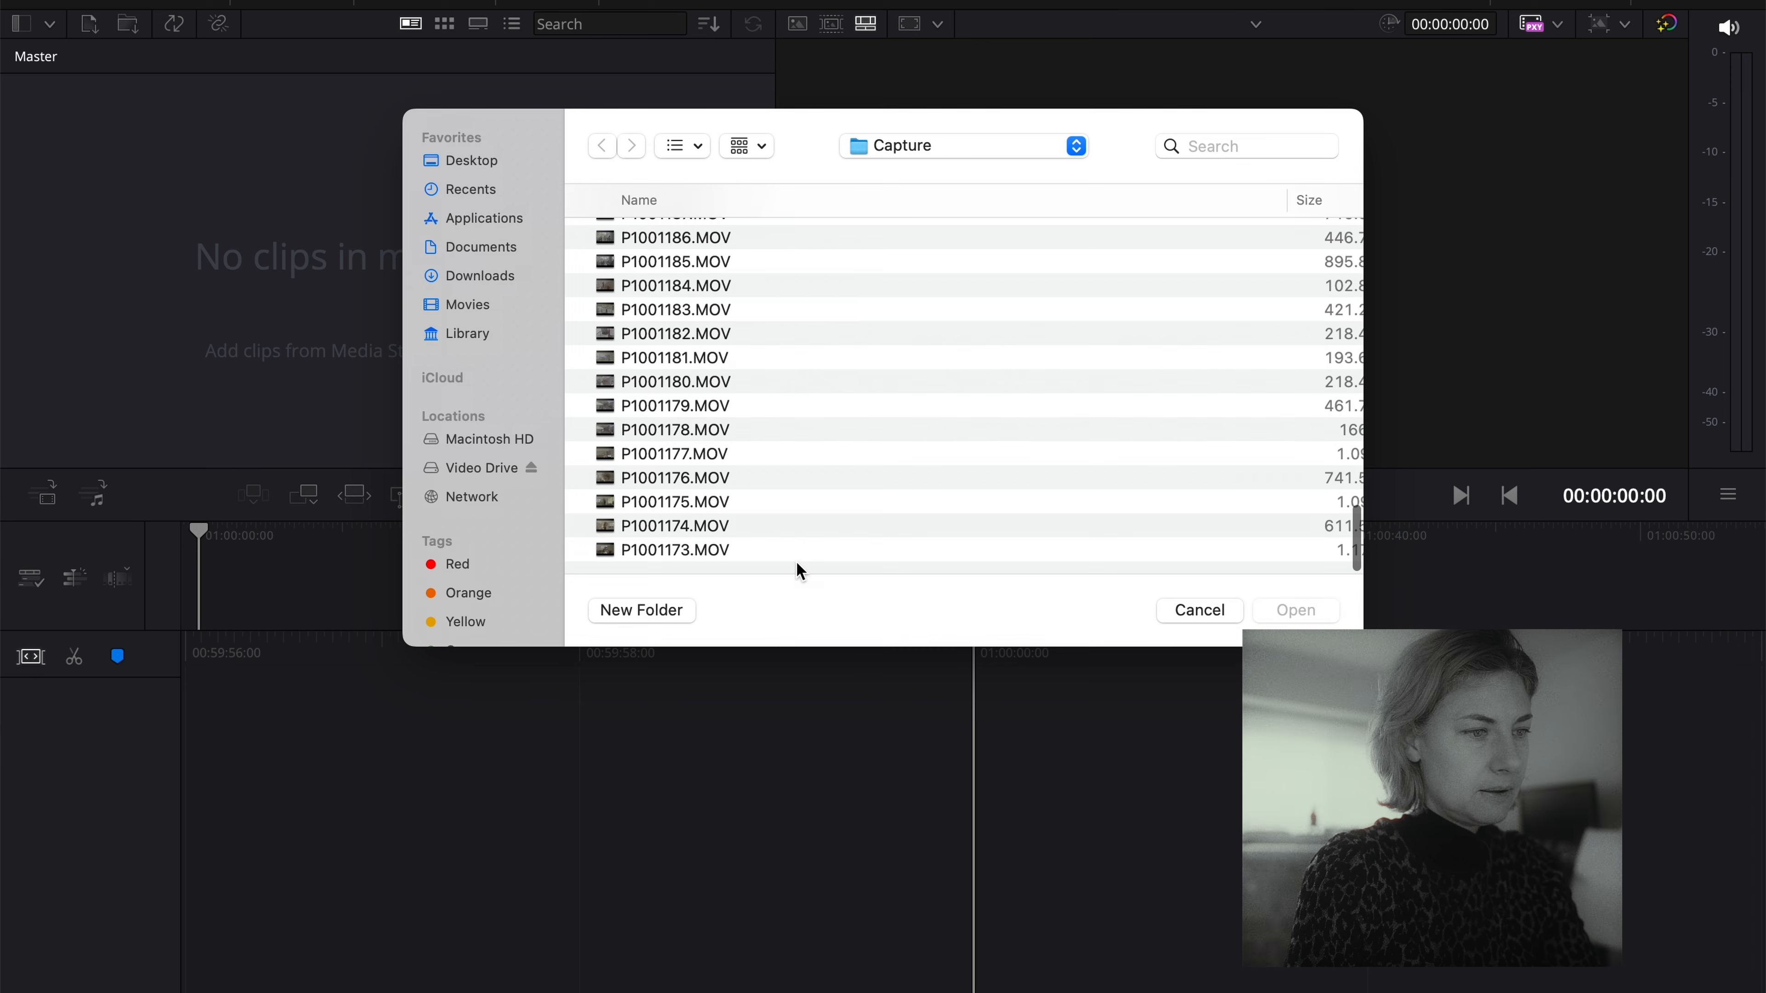
shift+click(796, 561)
click(1287, 612)
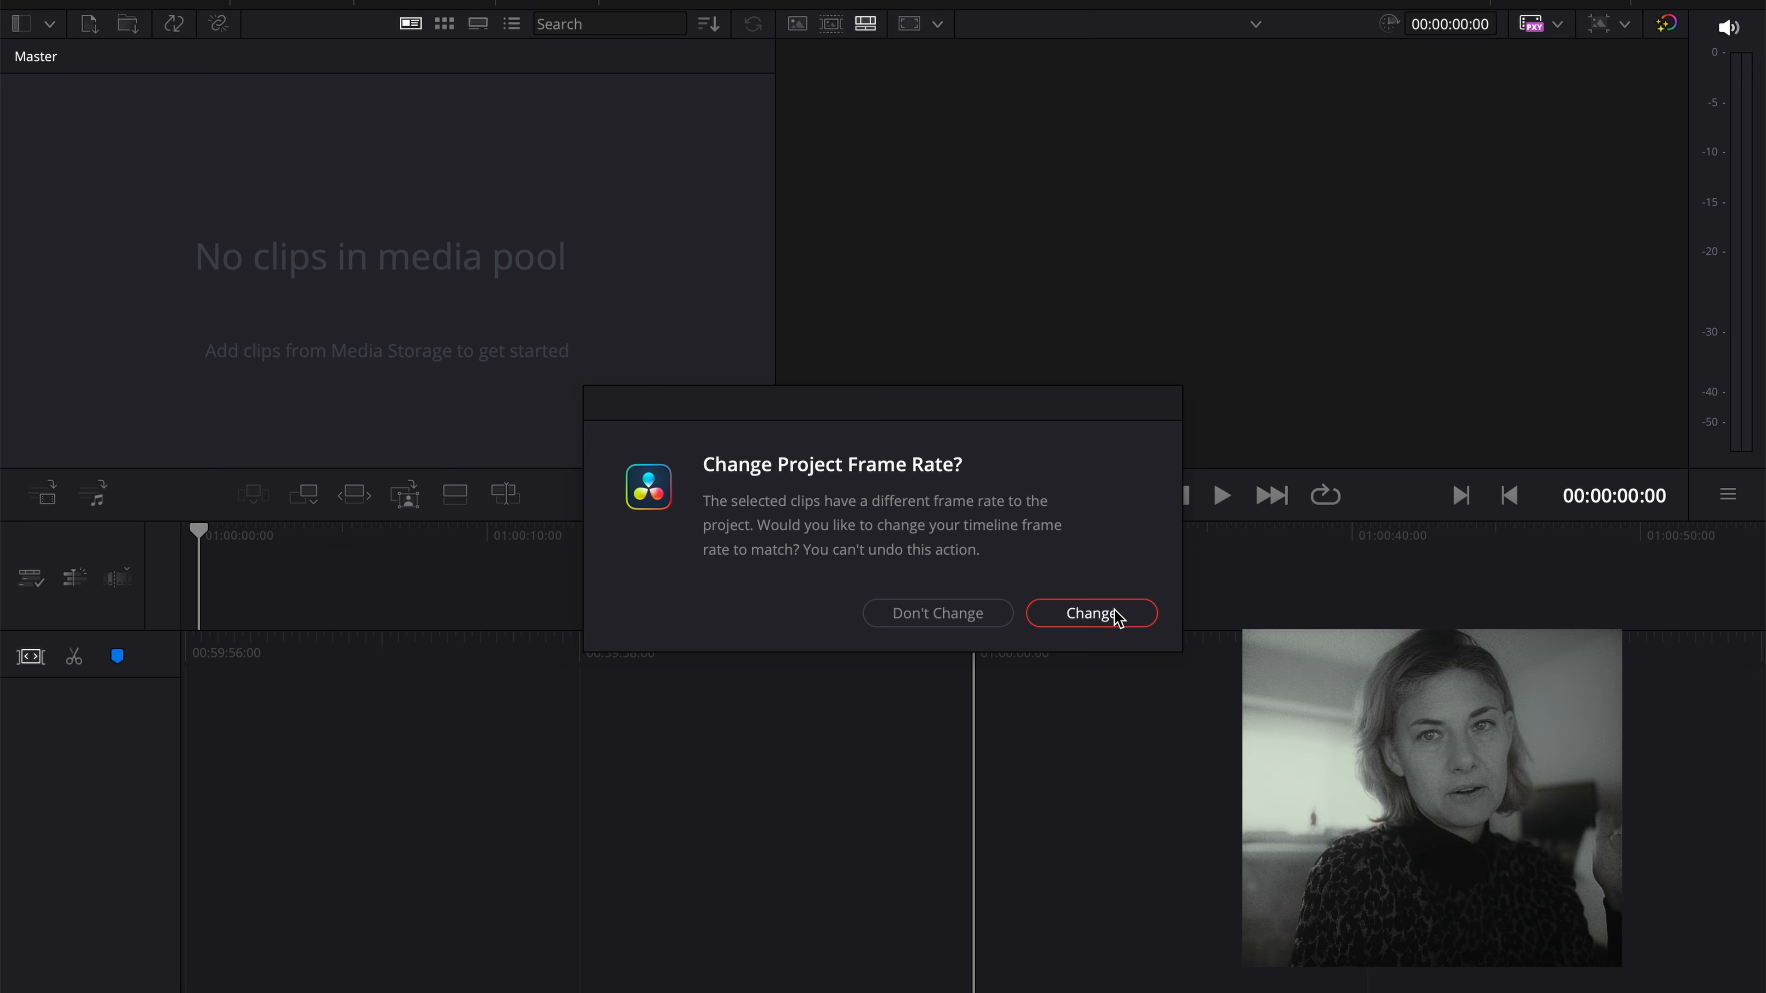
click(1117, 615)
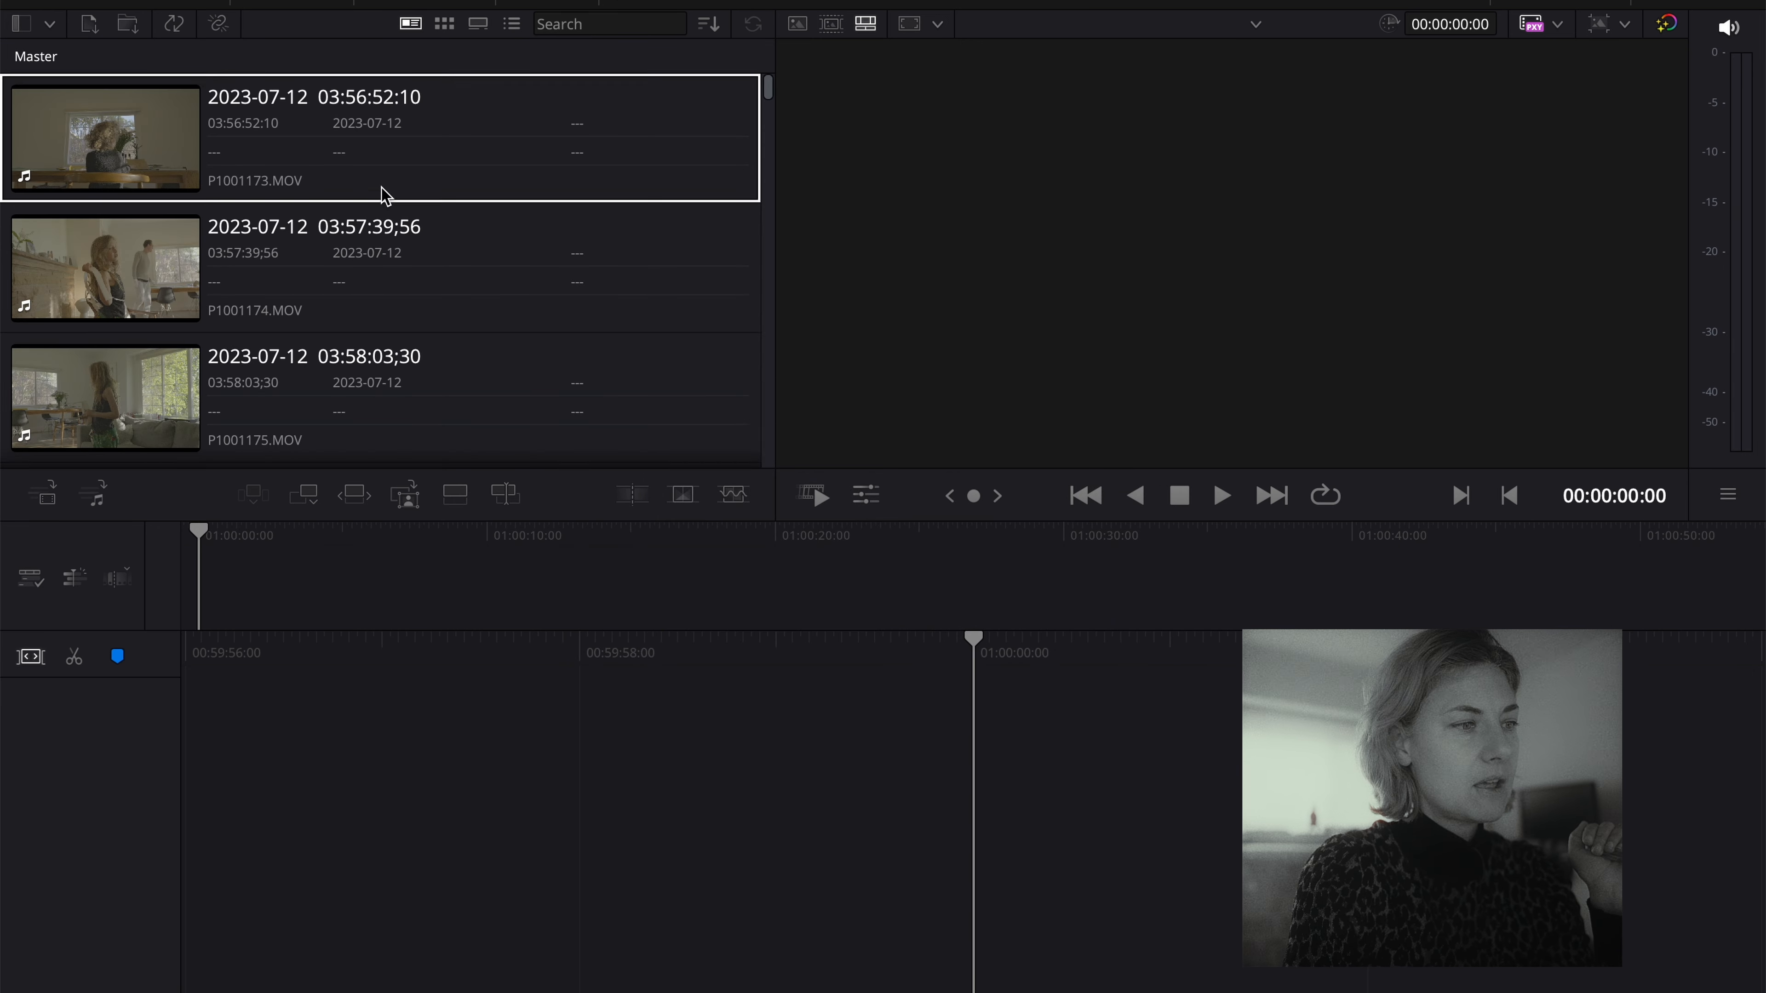
Show the media pool clips as thumbnails and create a timeline from P1001266.MOV.
scroll(449, 341, down, 10)
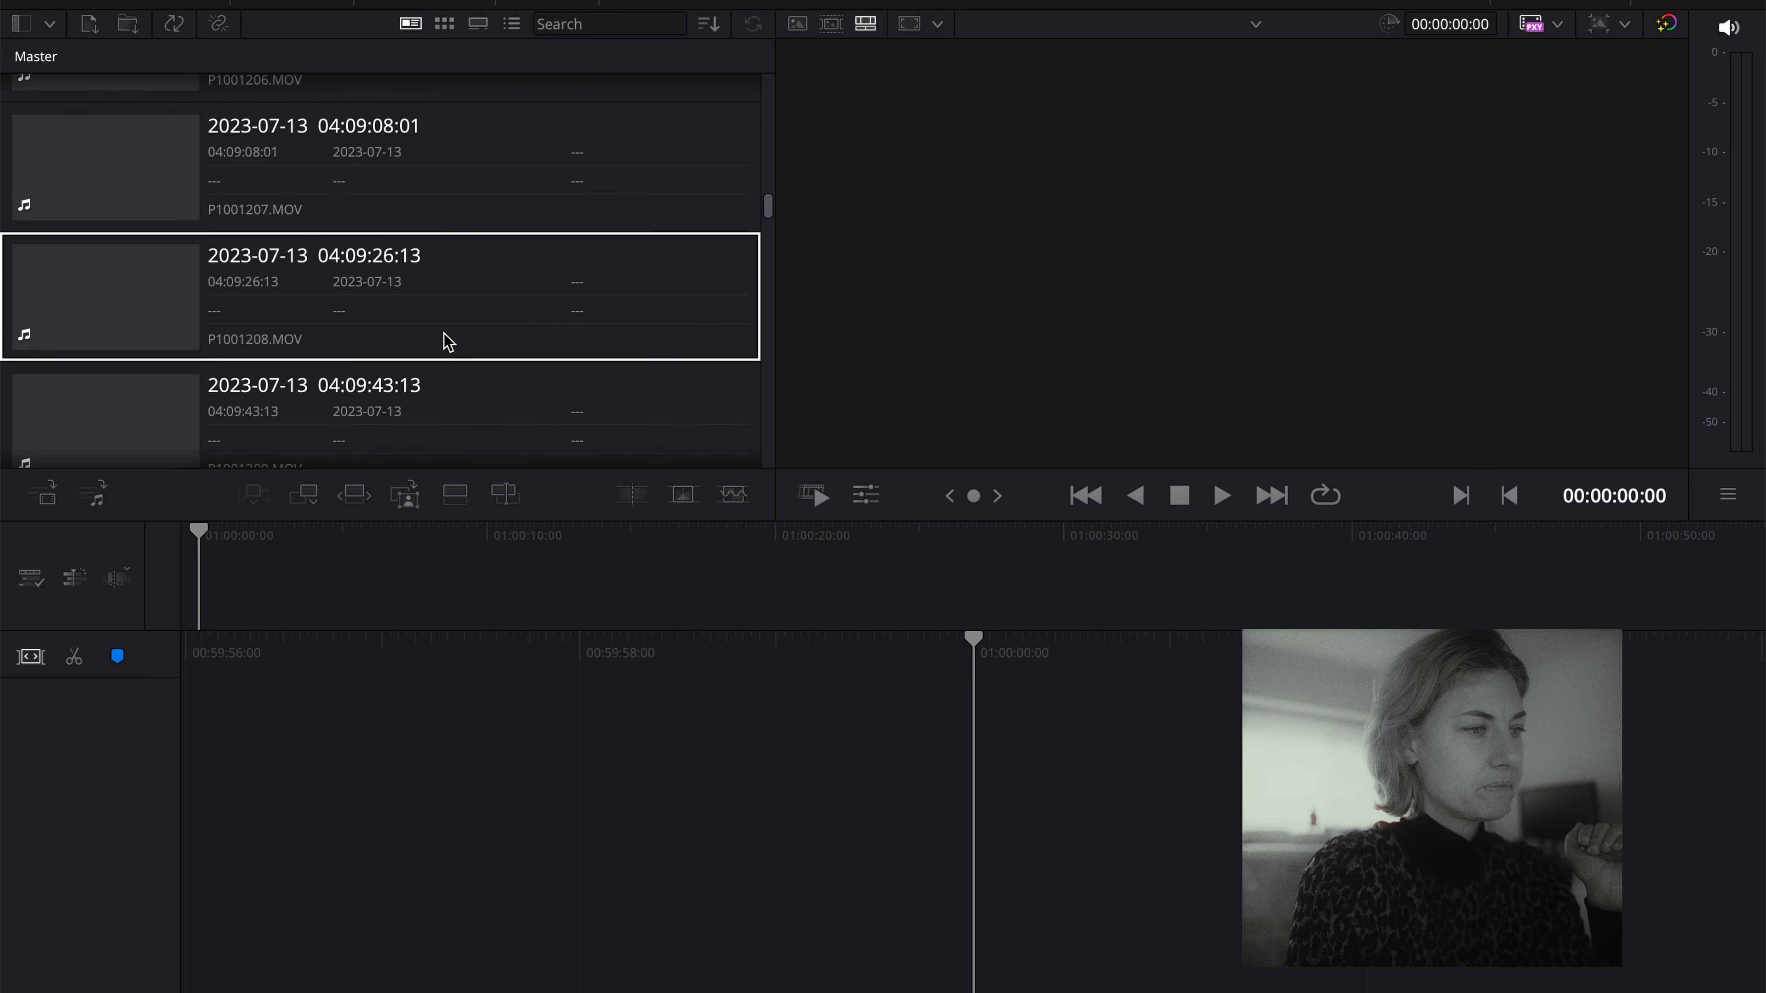
click(442, 27)
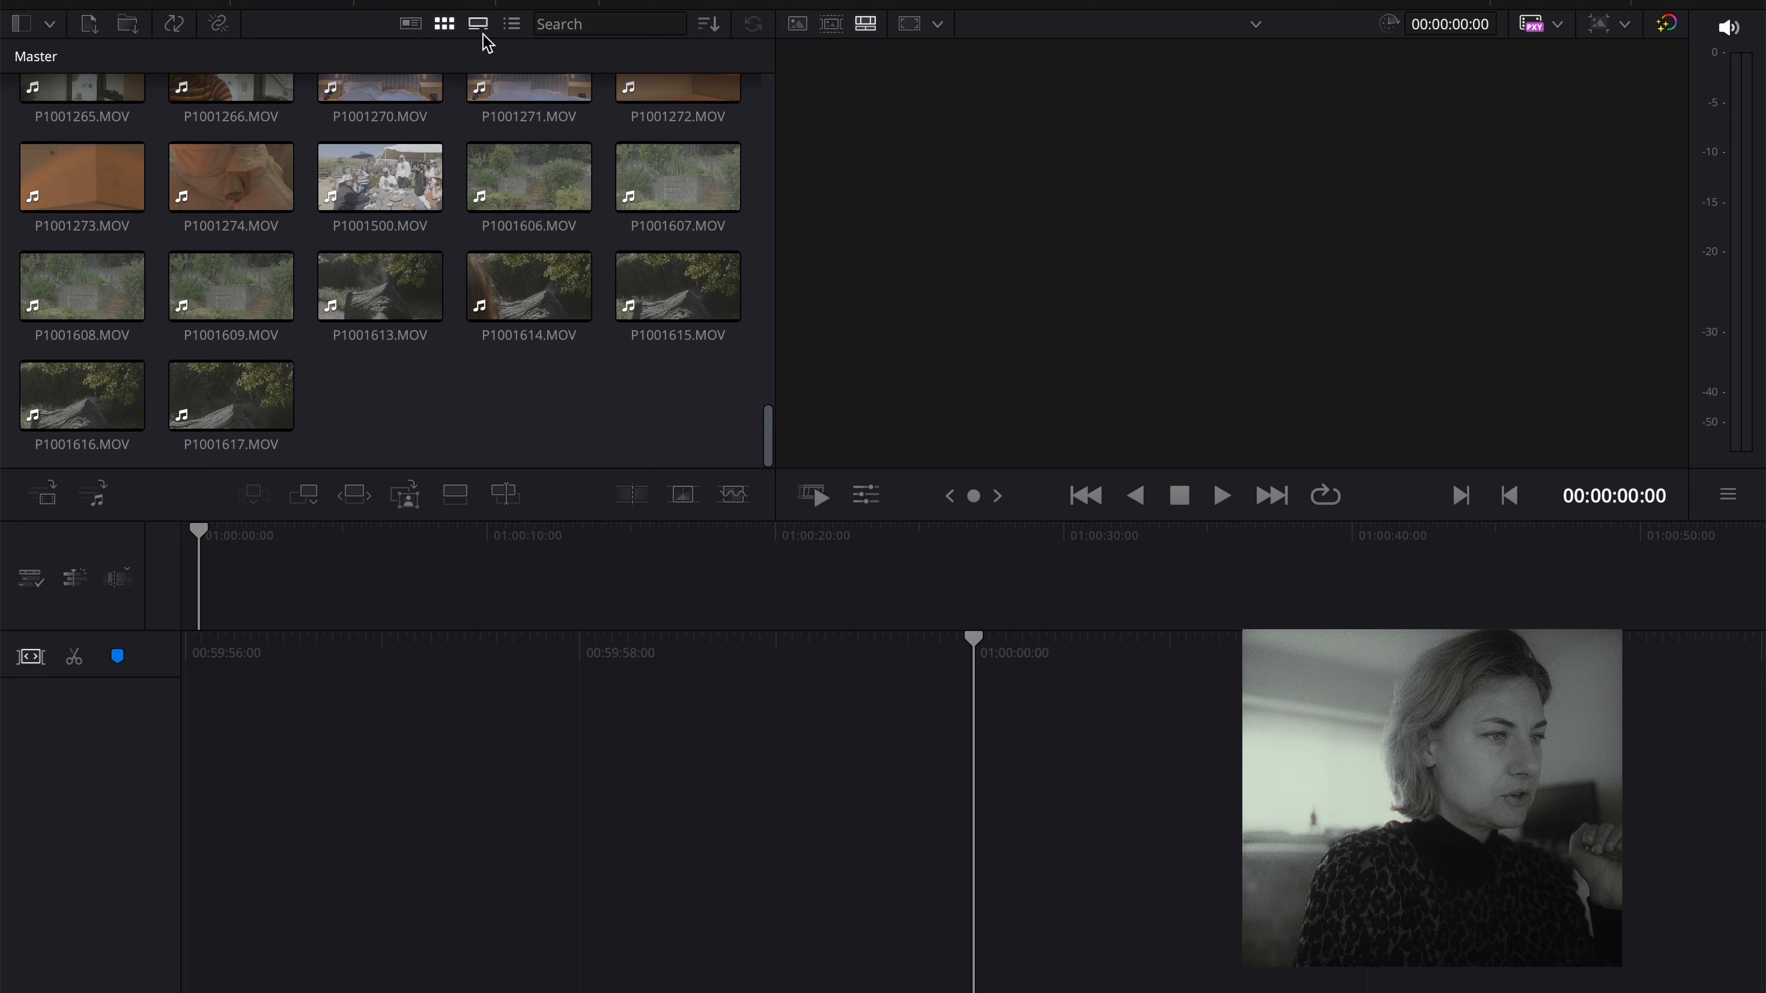
scroll(362, 219, up, 3)
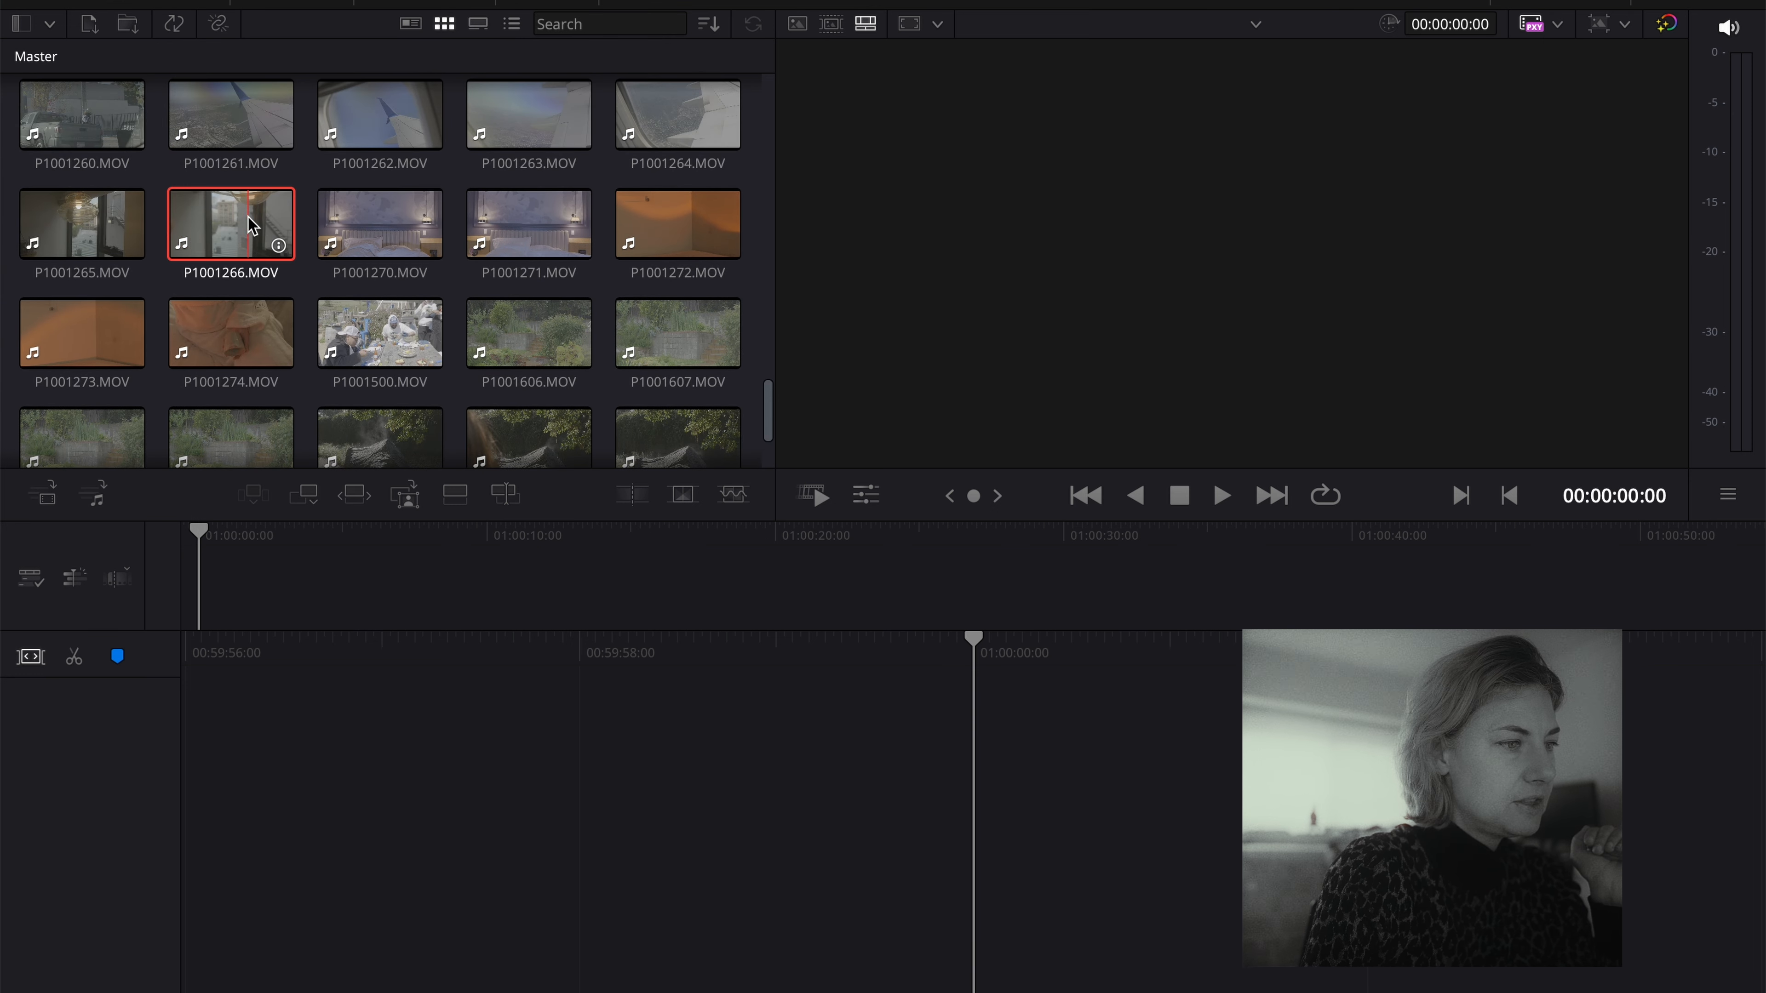
click(248, 217)
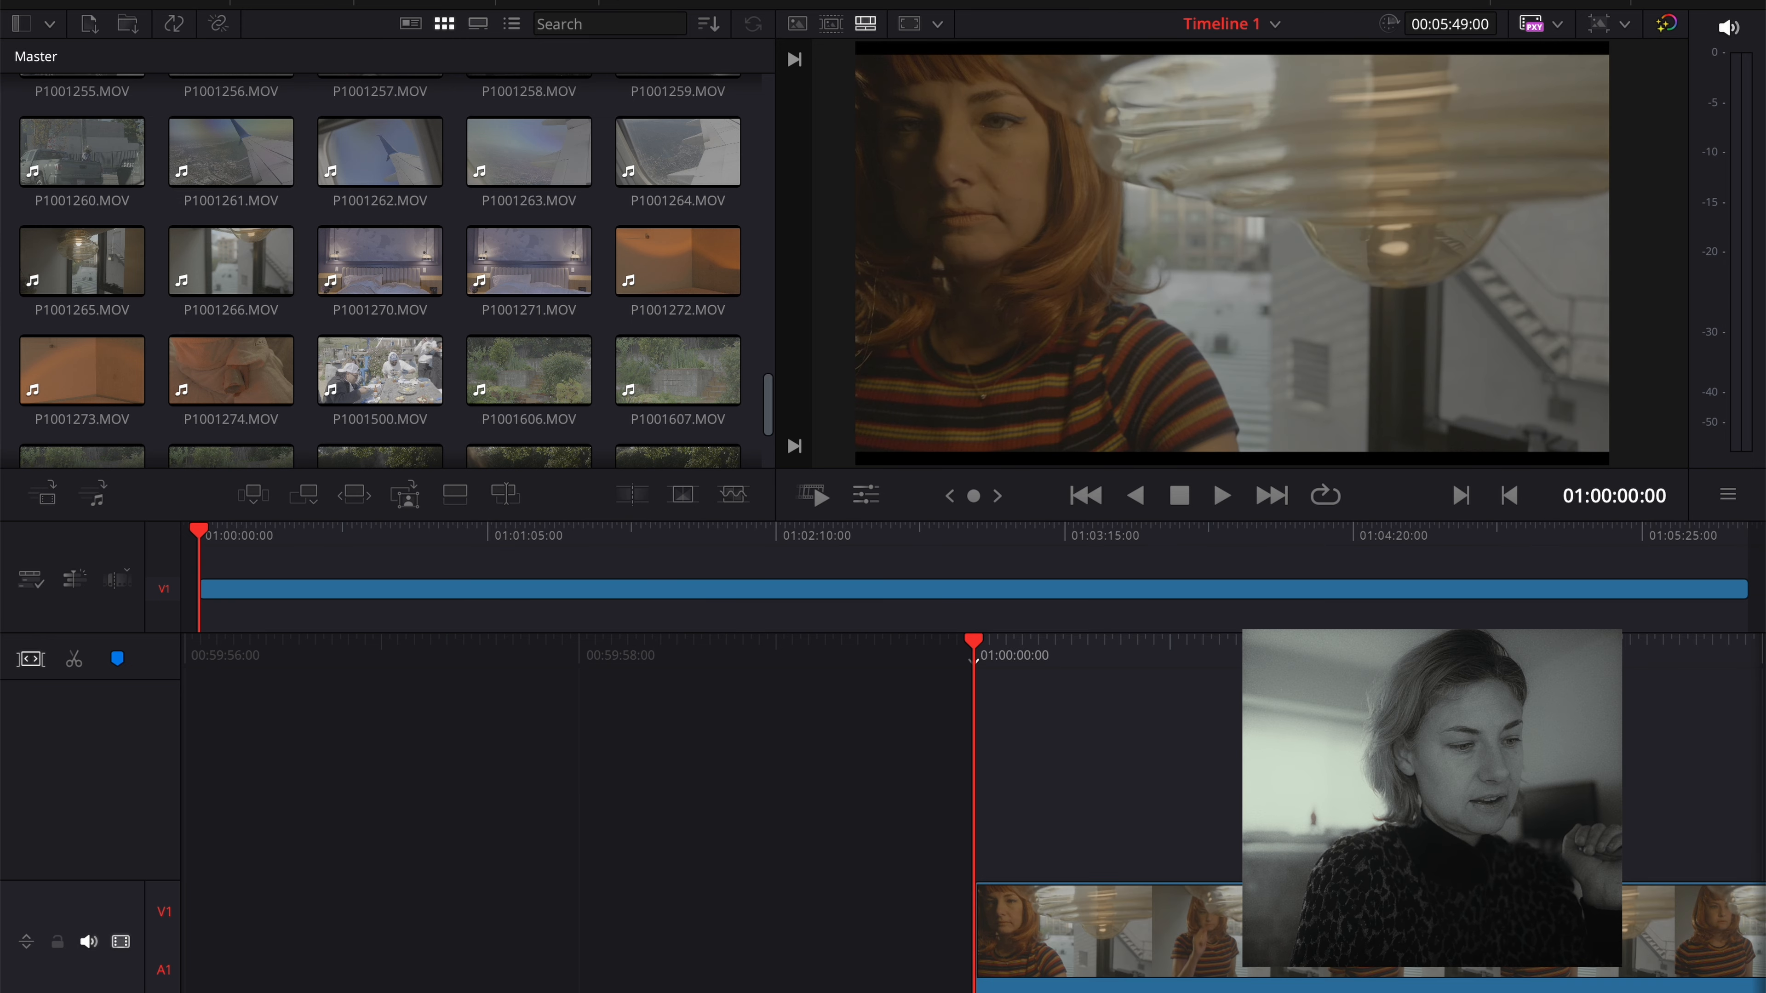
Switch to the Edit page and place the timeline playhead at 01:00:23:07.
key(shift+4)
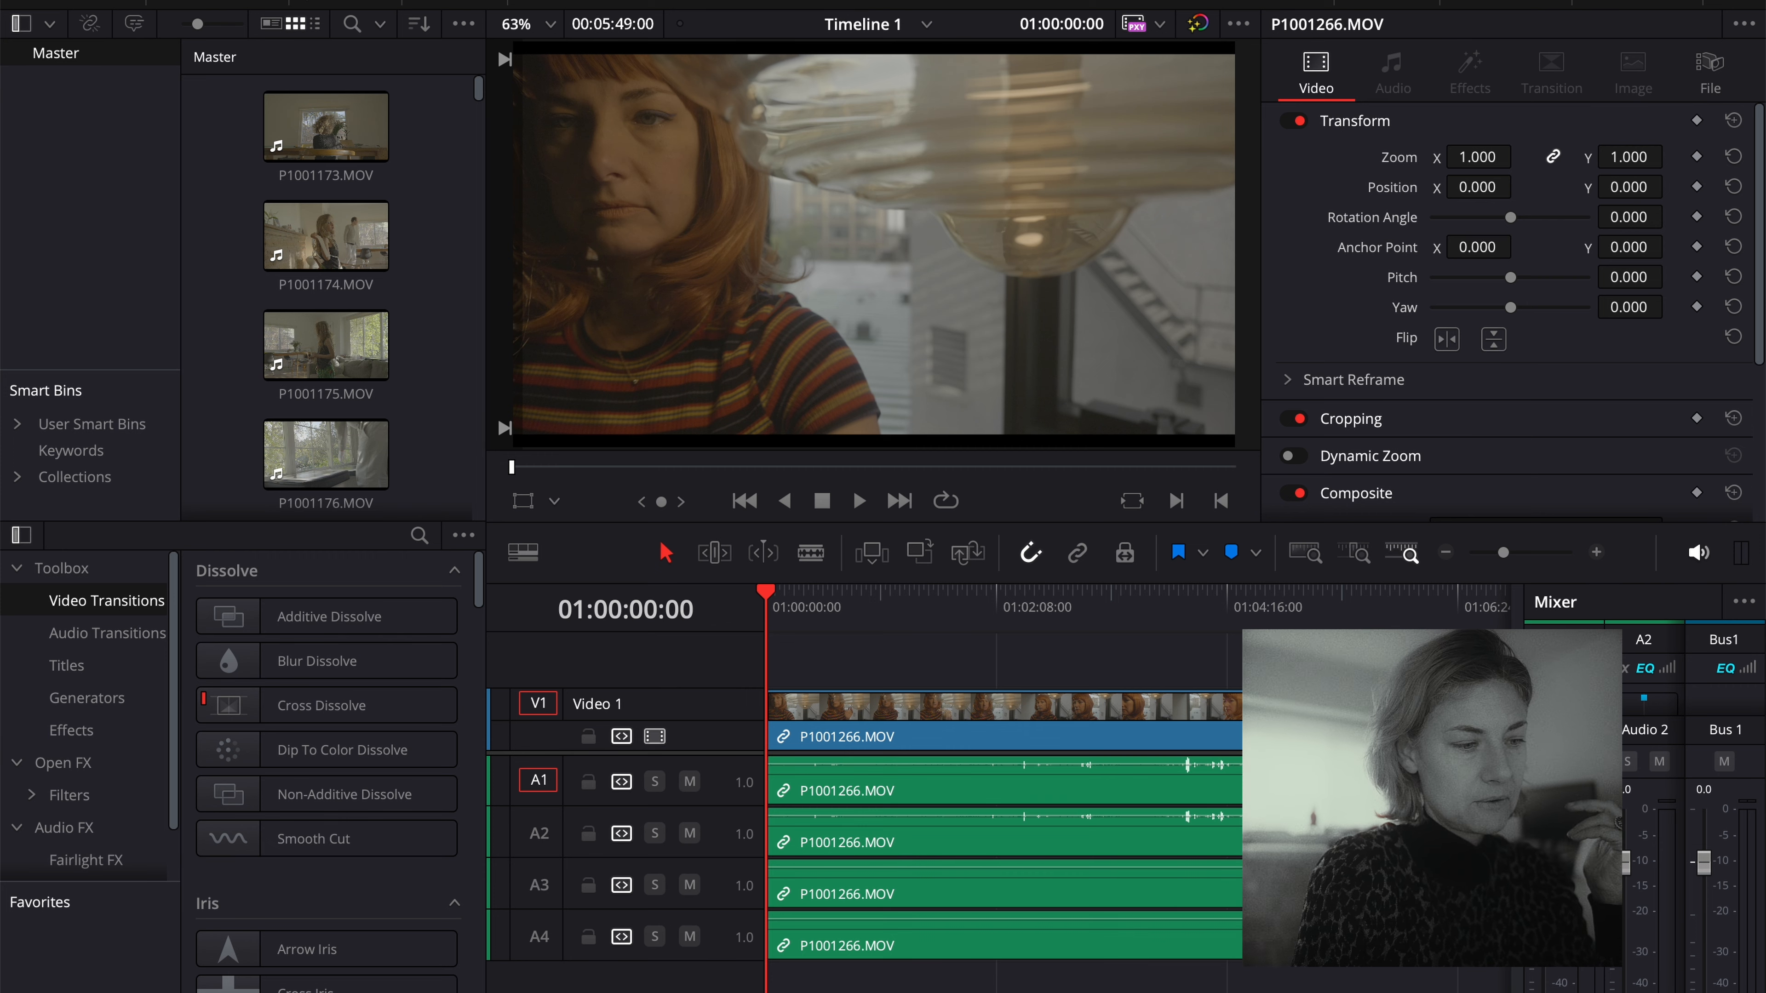
key(shift+3)
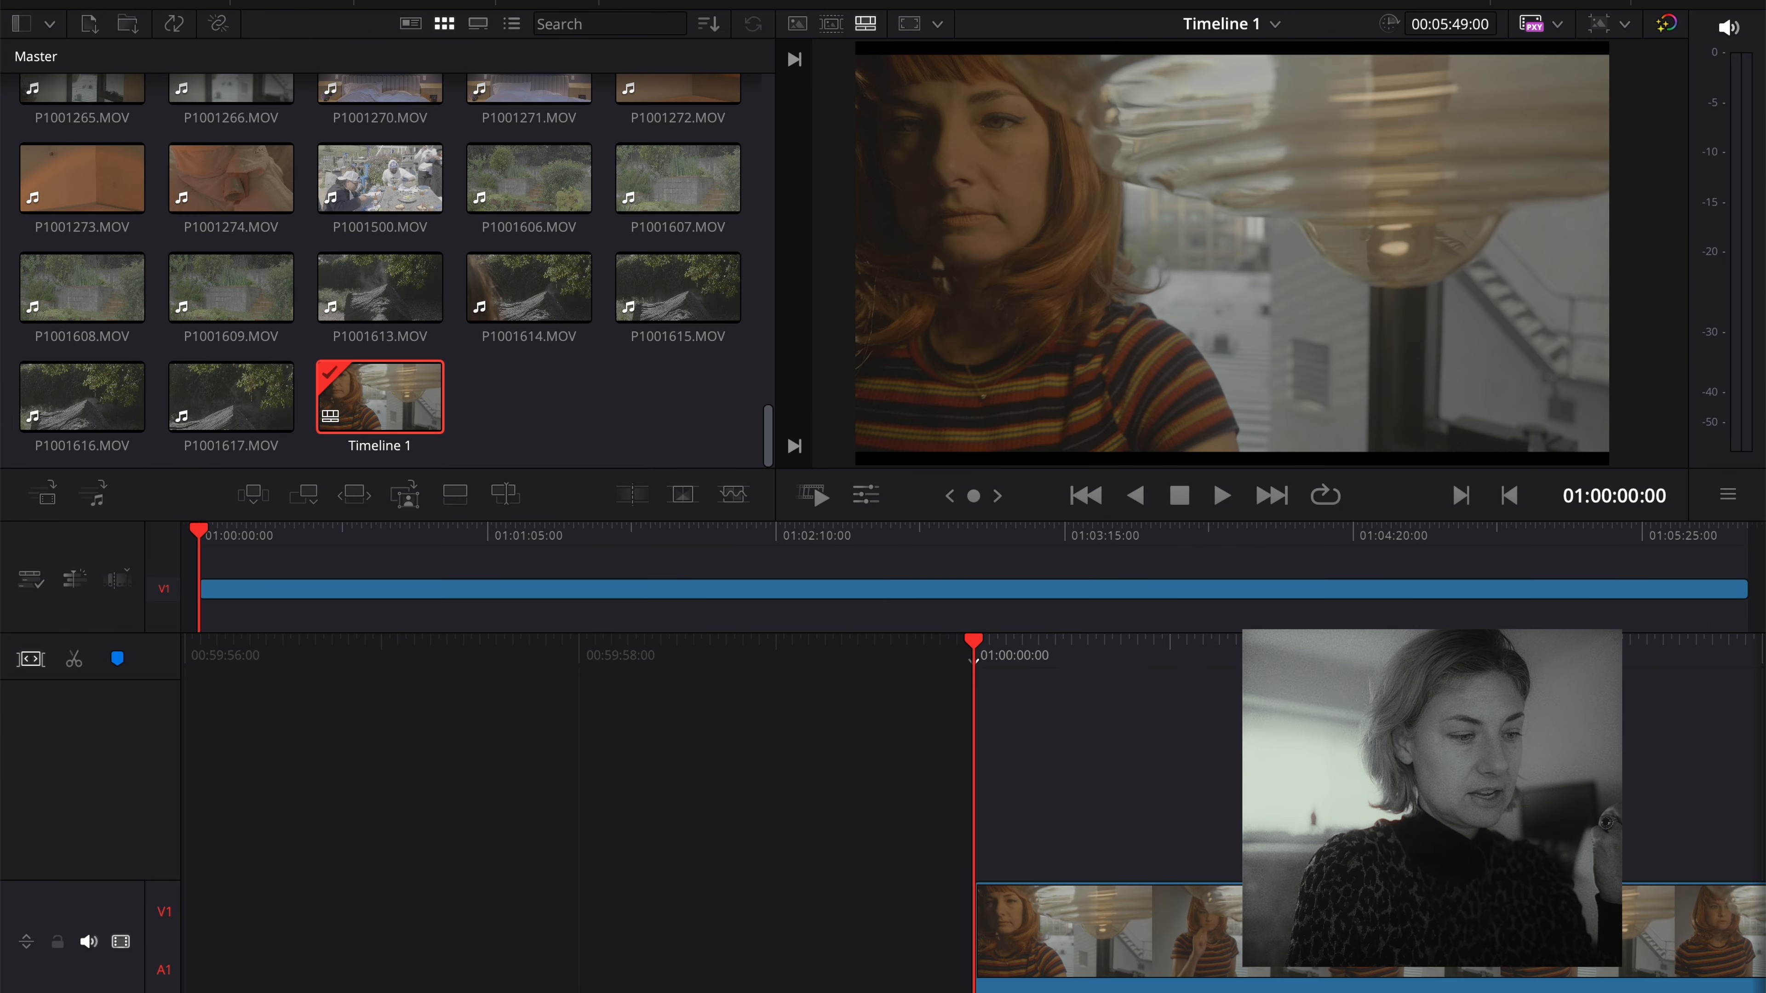
key(shift+4)
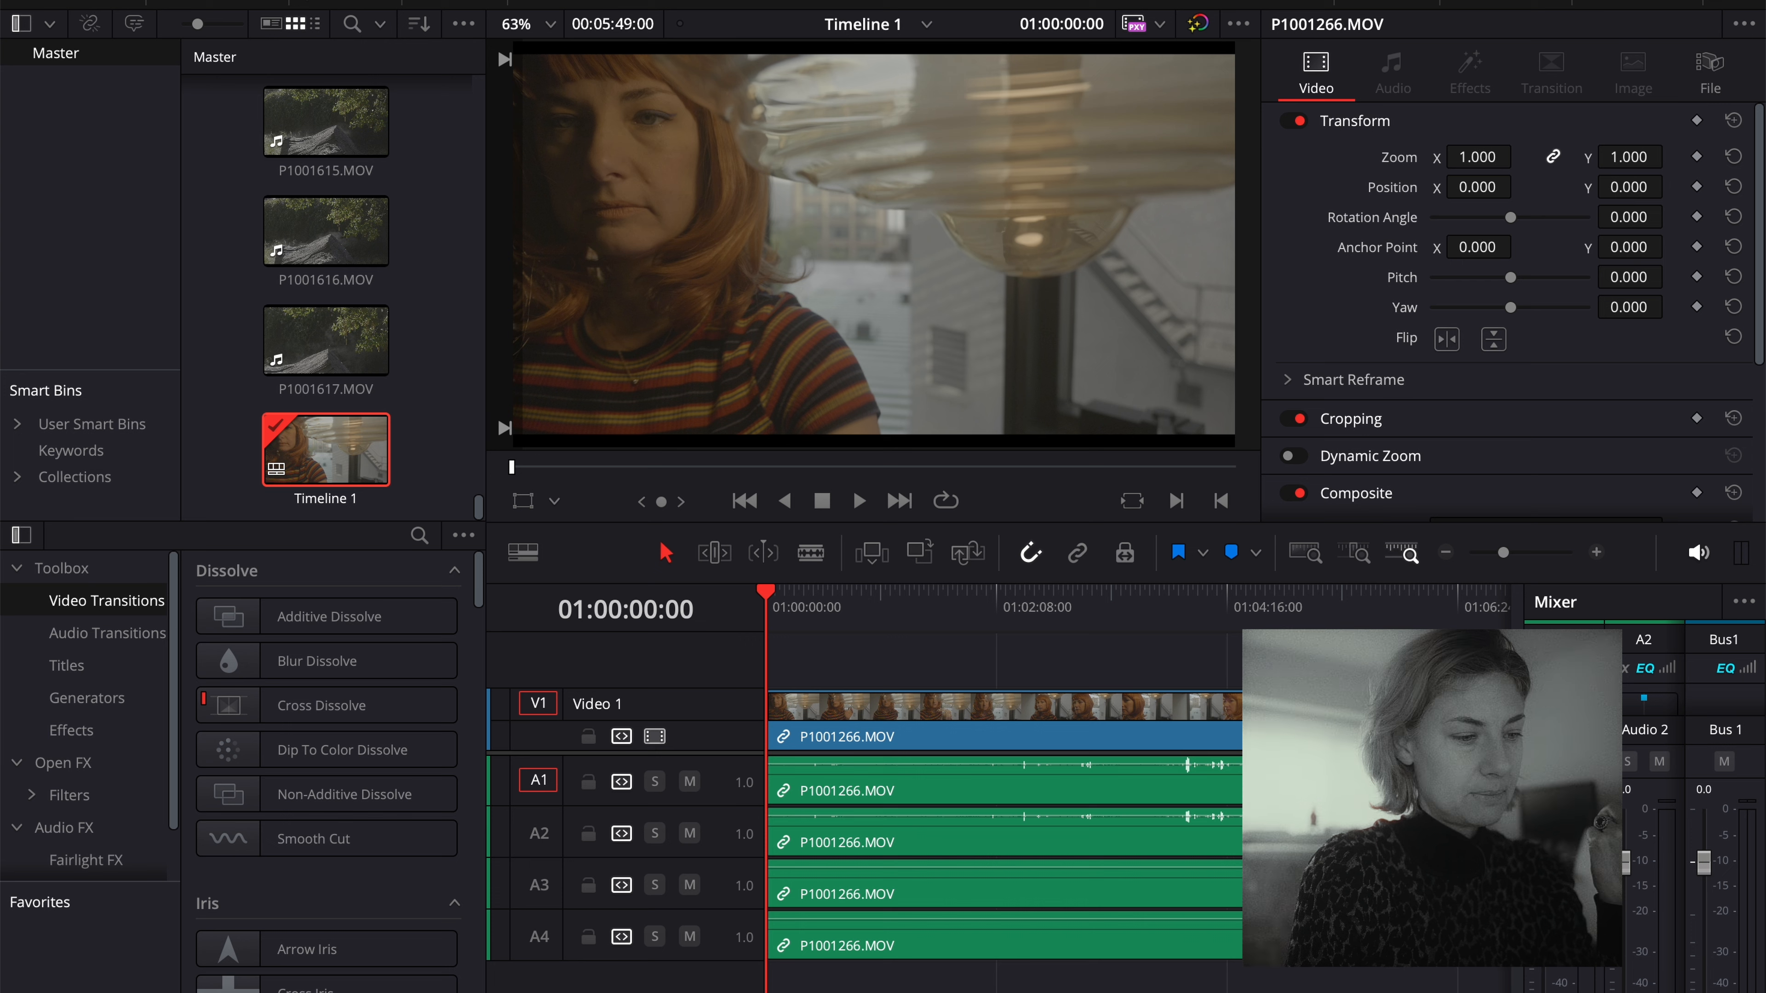
scroll(1047, 828, down, 3)
scroll(1048, 827, up, 3)
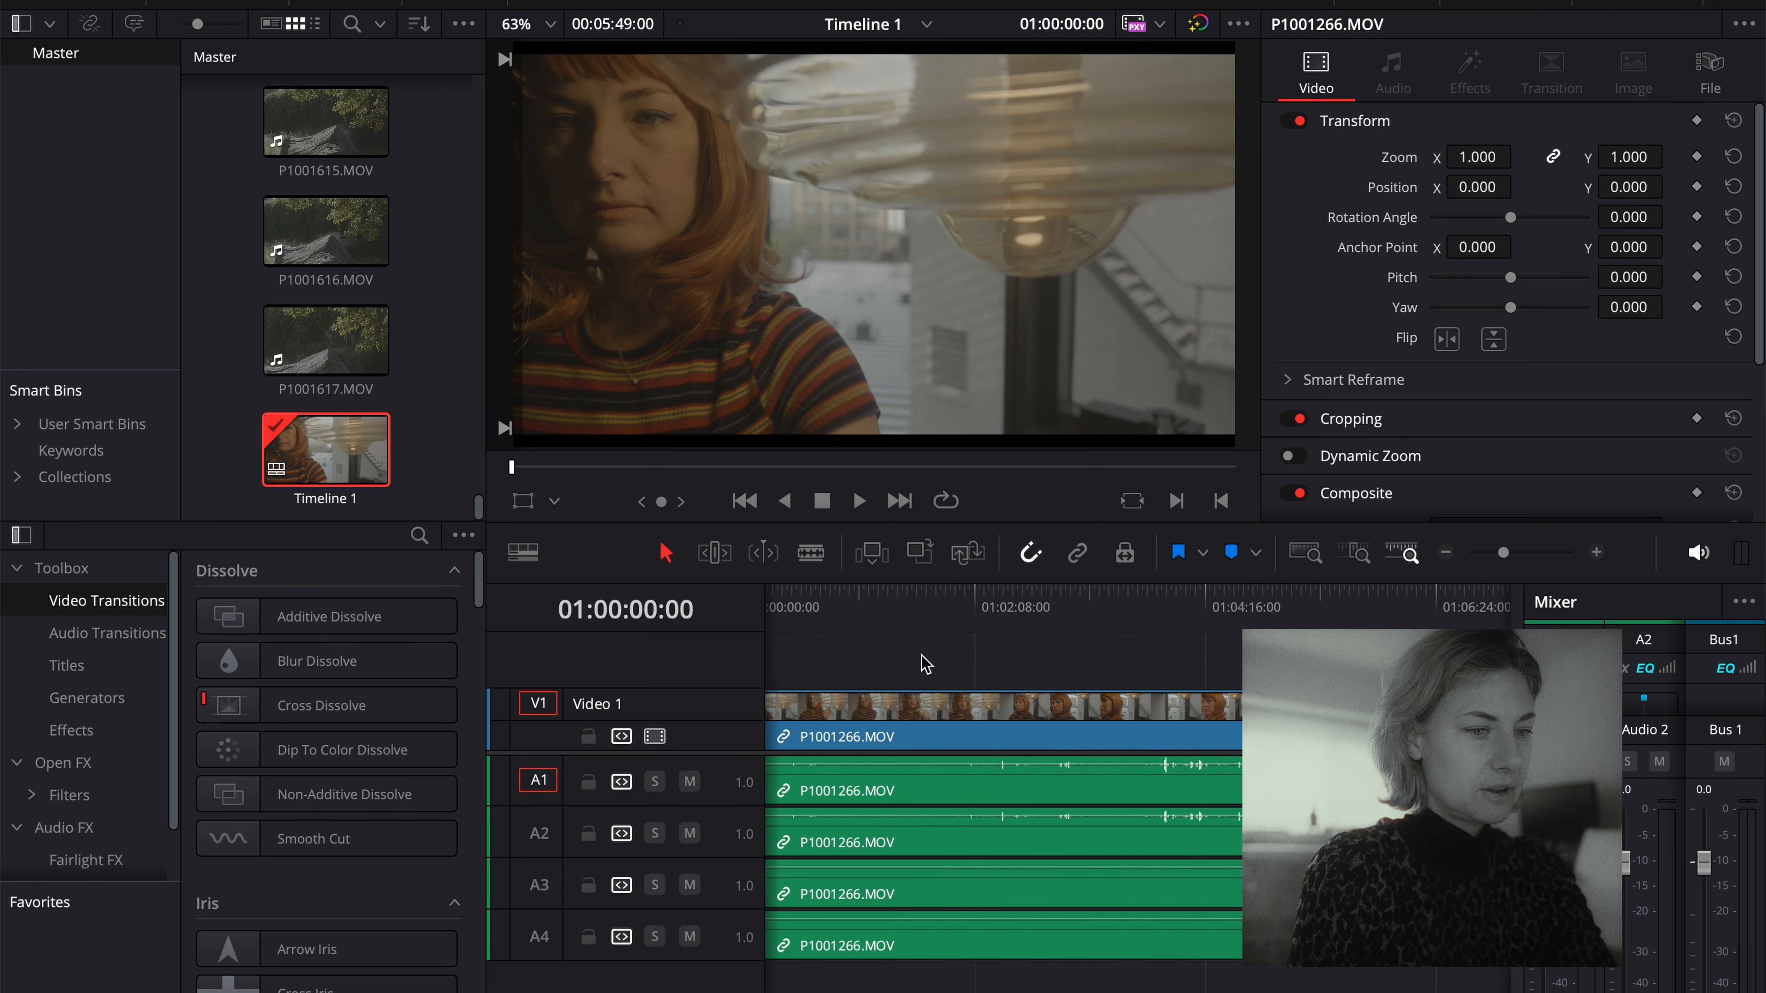
click(789, 607)
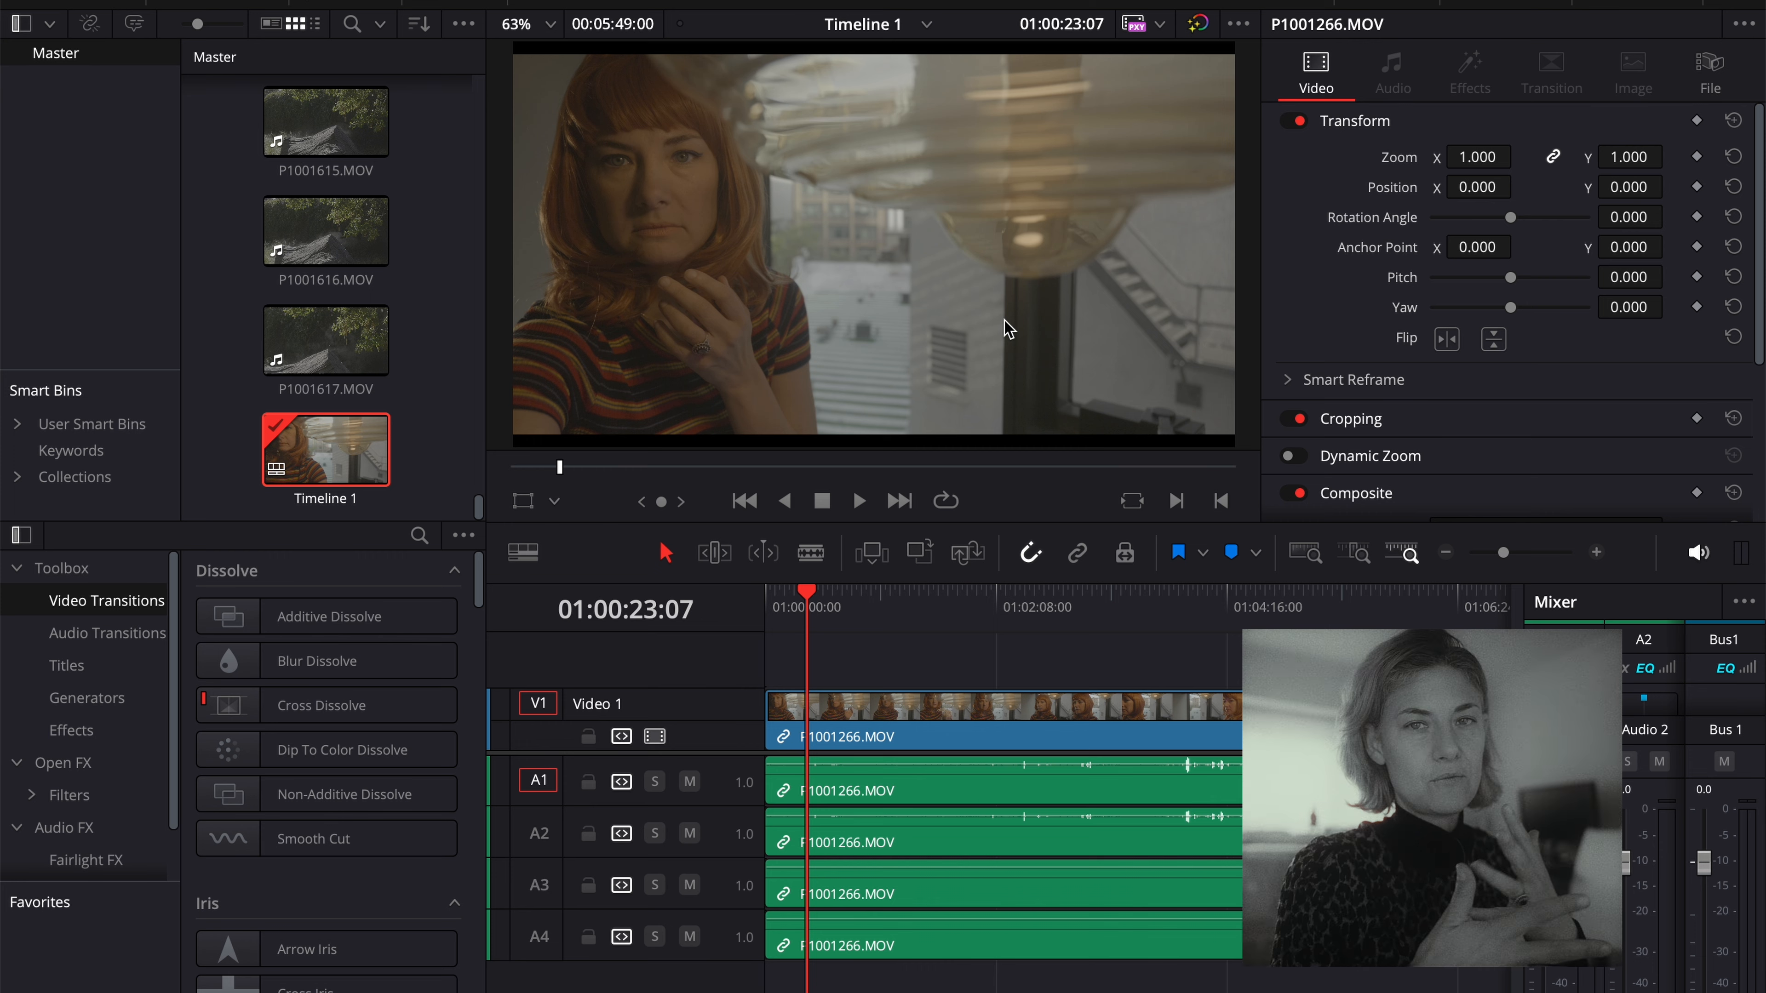
Switch to the Color page and make the effects library list all effects instead of only the favorites.
key(shift+6)
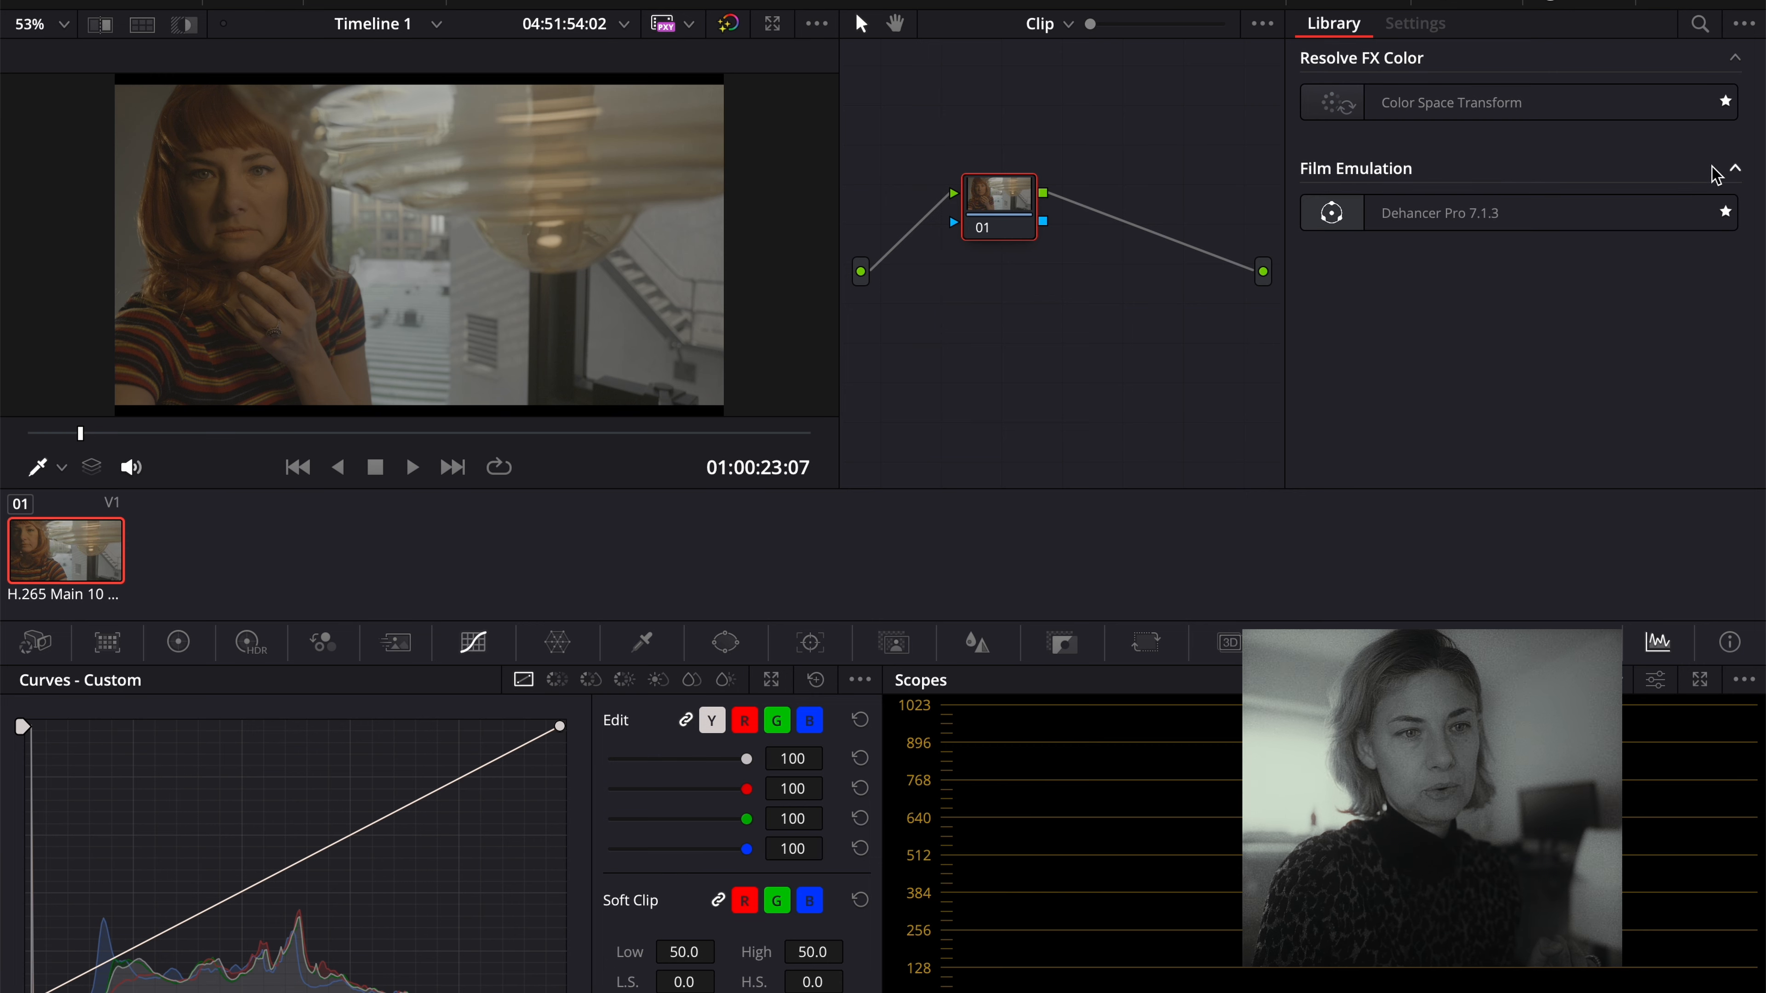
click(1744, 23)
click(1727, 59)
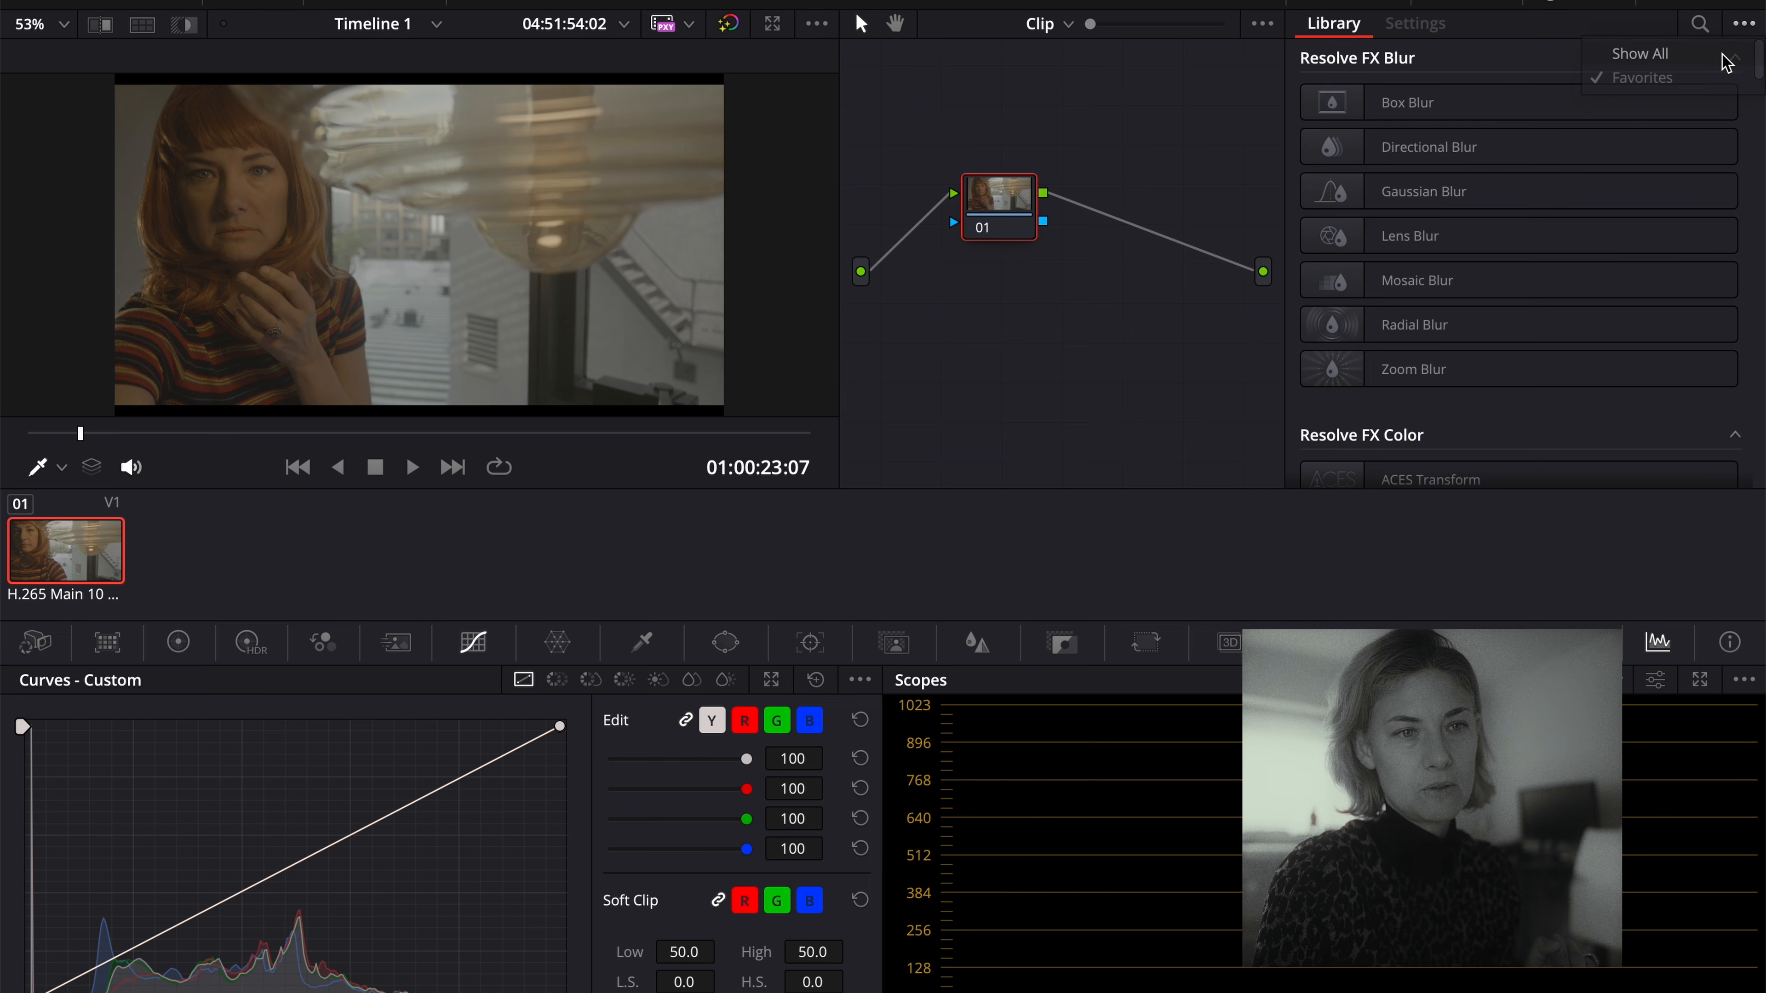
Apply the Dehancer Pro 7.1.3 film emulation effect to node 01 of the clip.
scroll(1550, 226, down, 20)
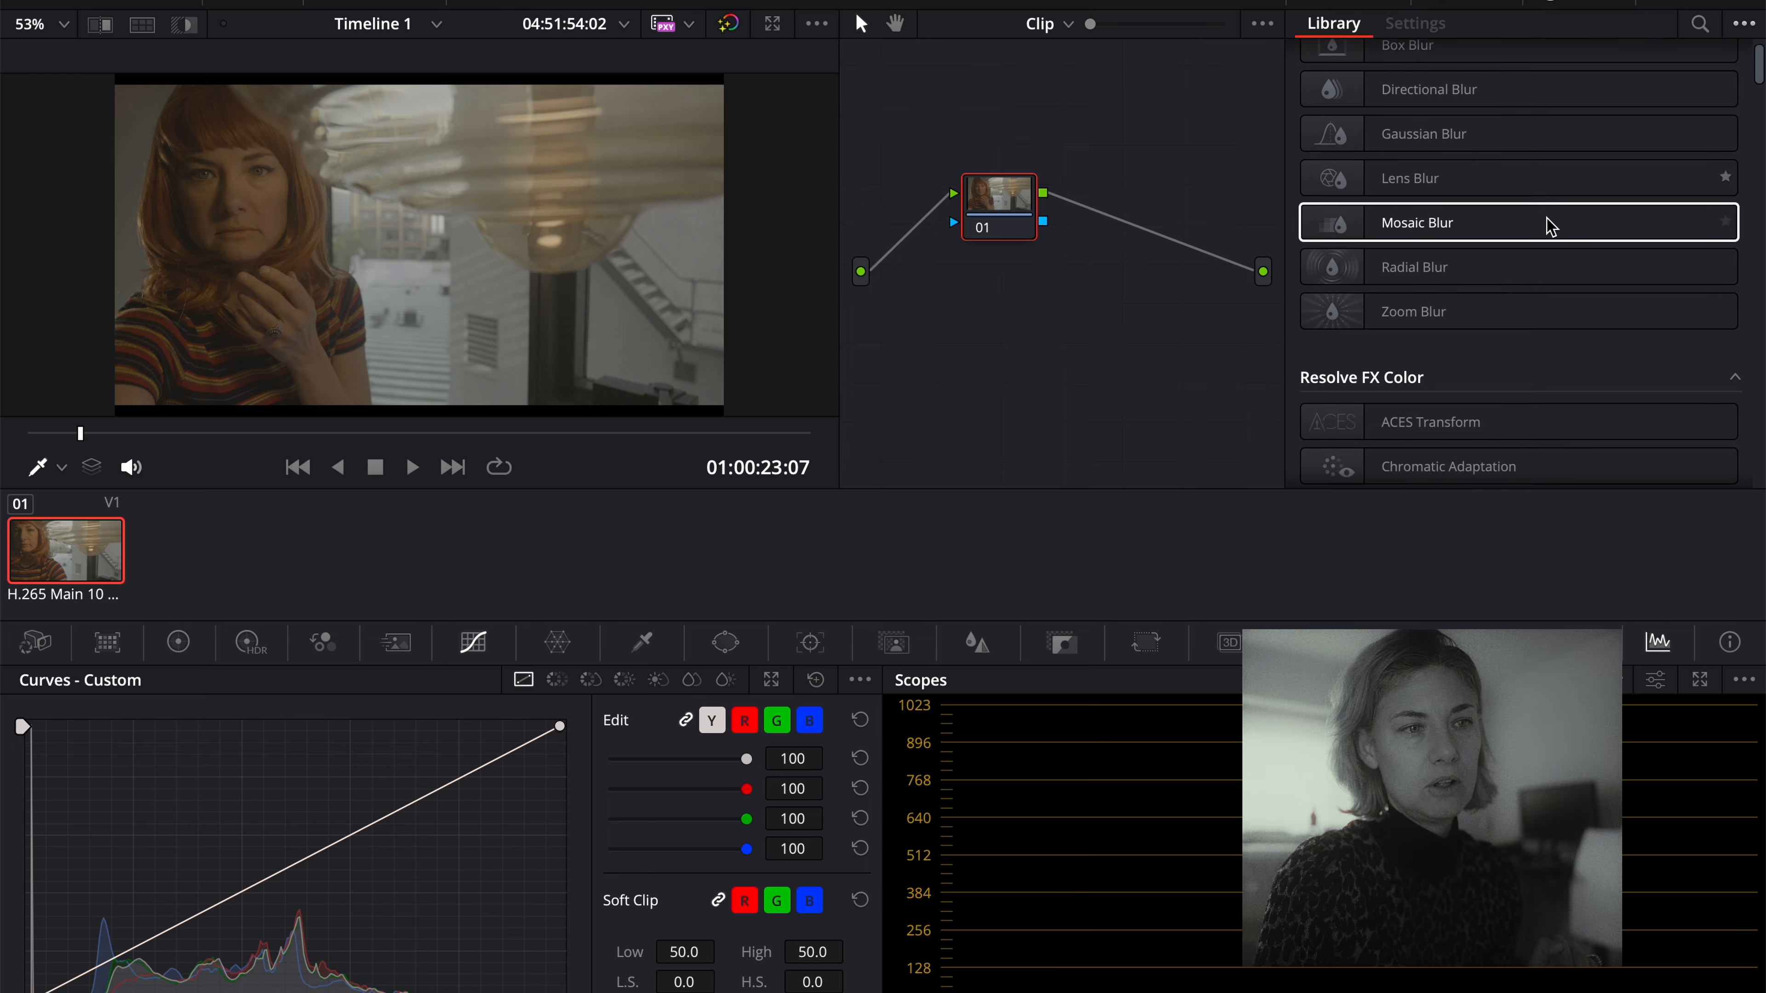
scroll(1550, 226, down, 15)
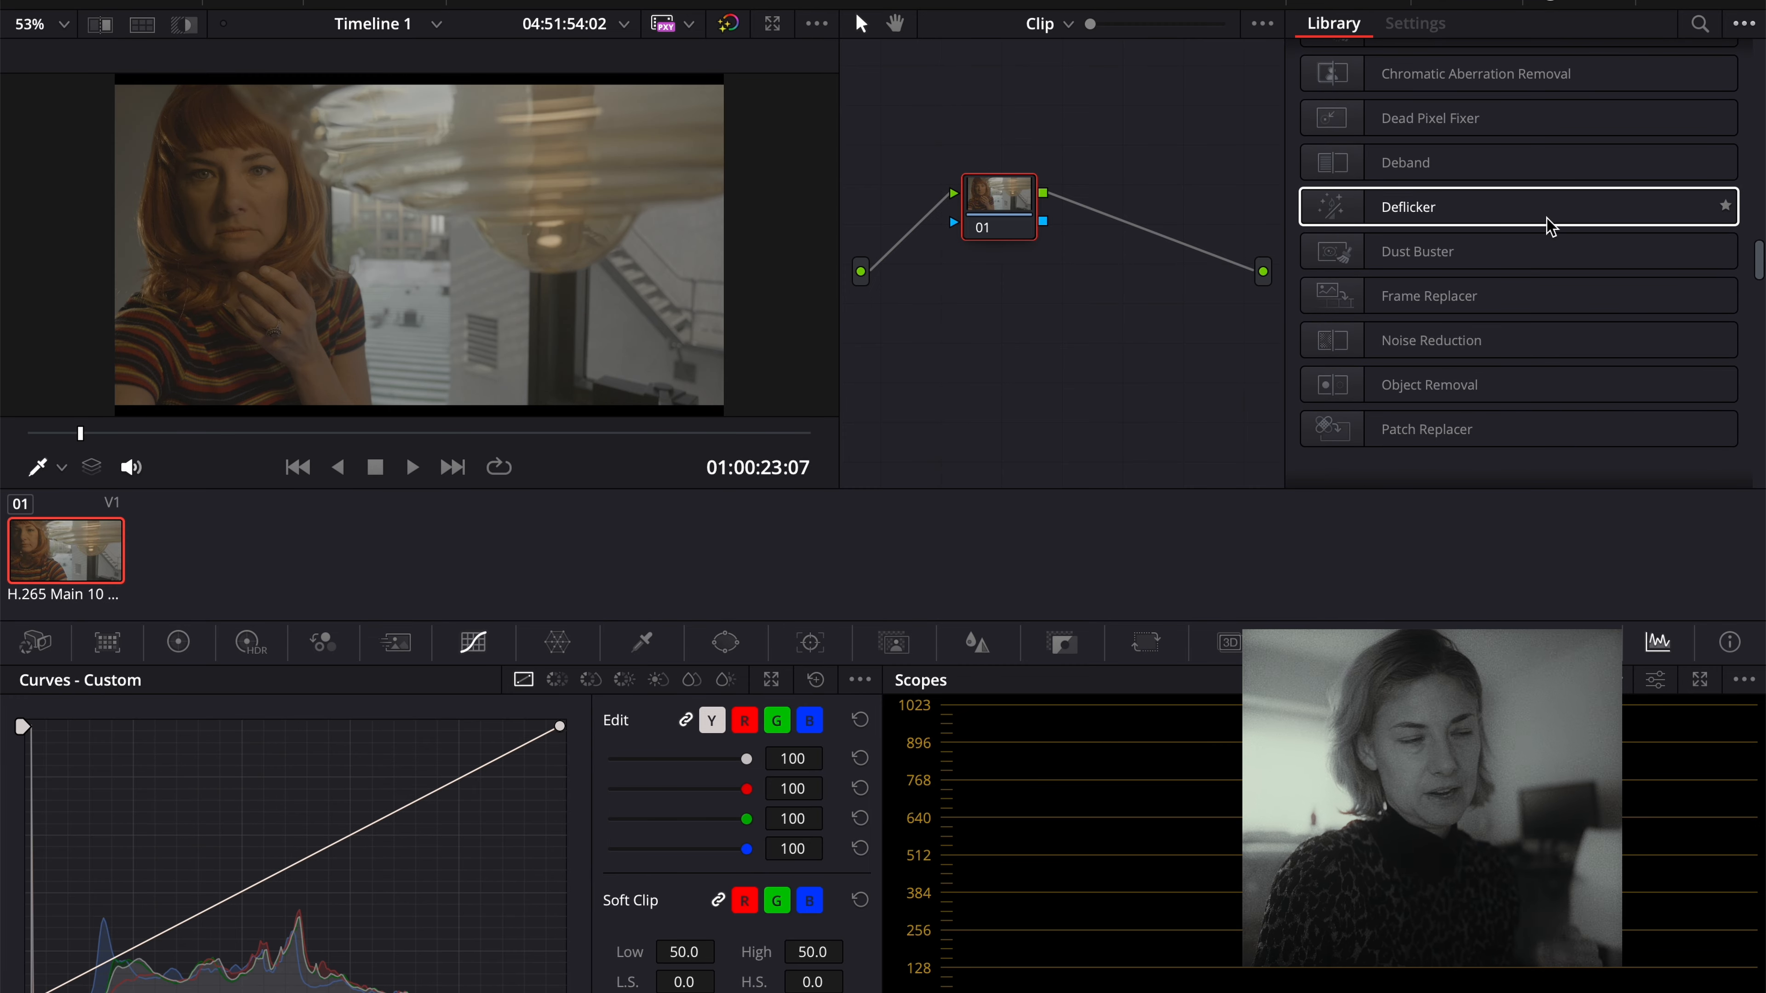
scroll(1550, 227, down, 1)
scroll(1550, 226, down, 15)
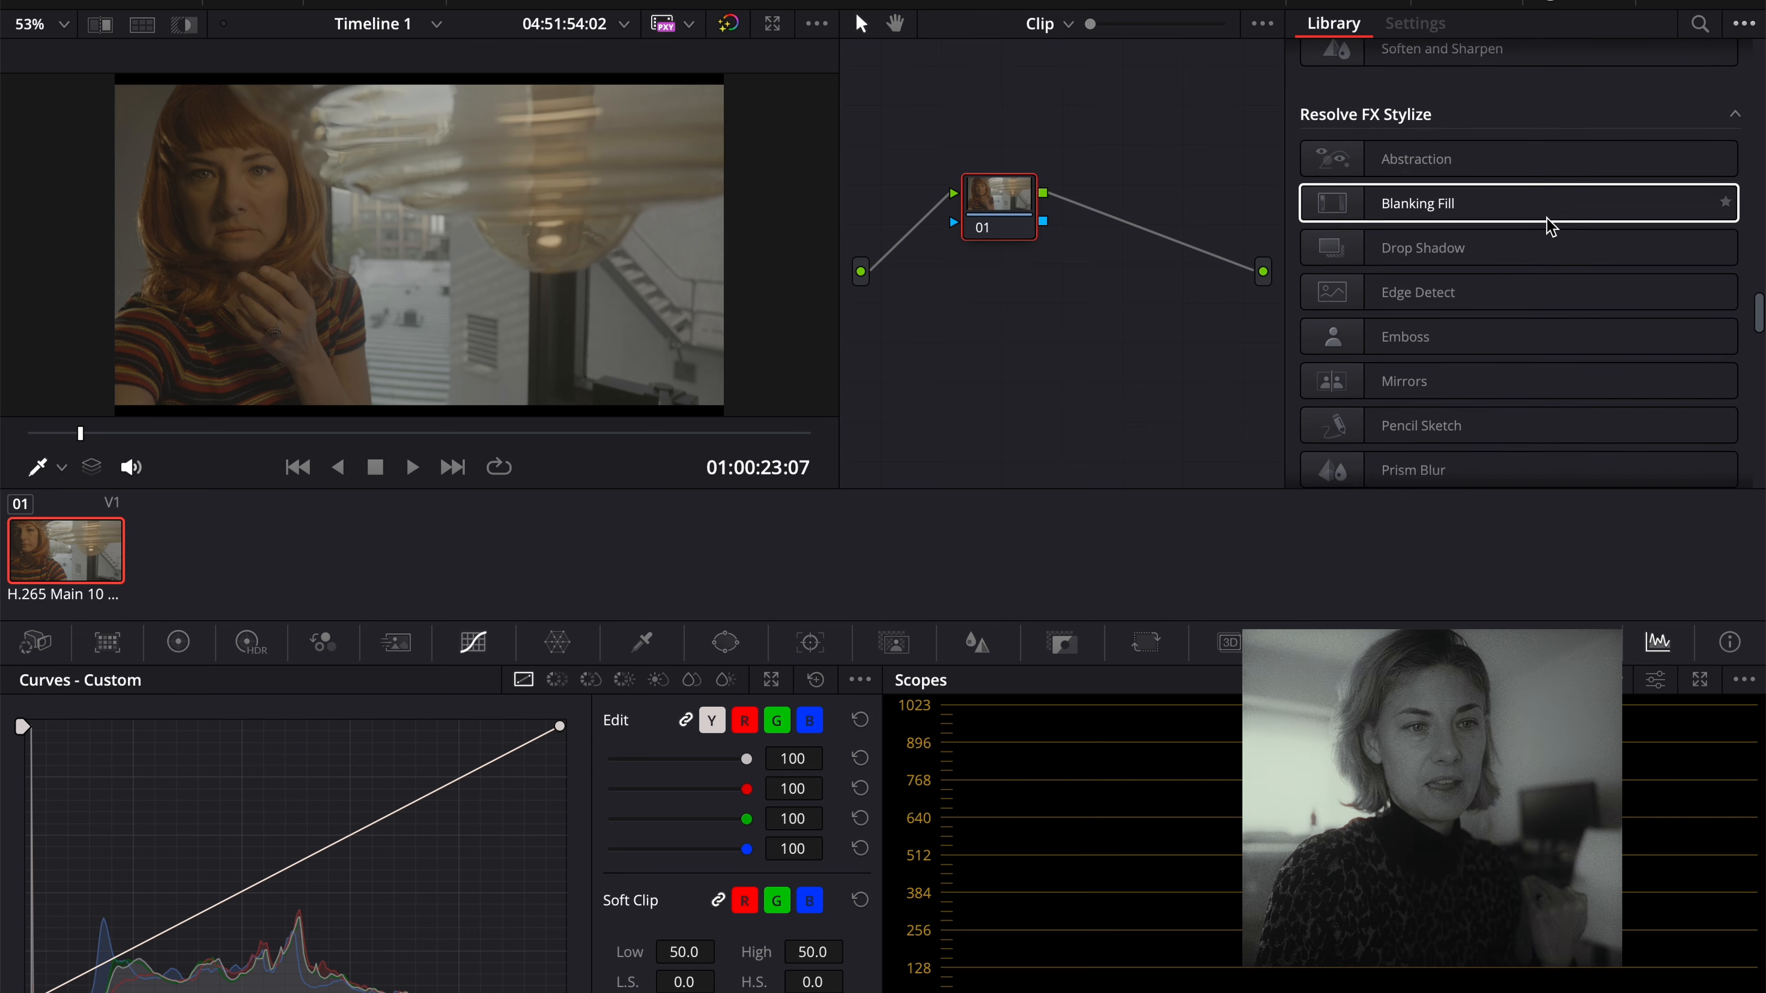
scroll(1551, 226, up, 8)
scroll(1550, 226, up, 15)
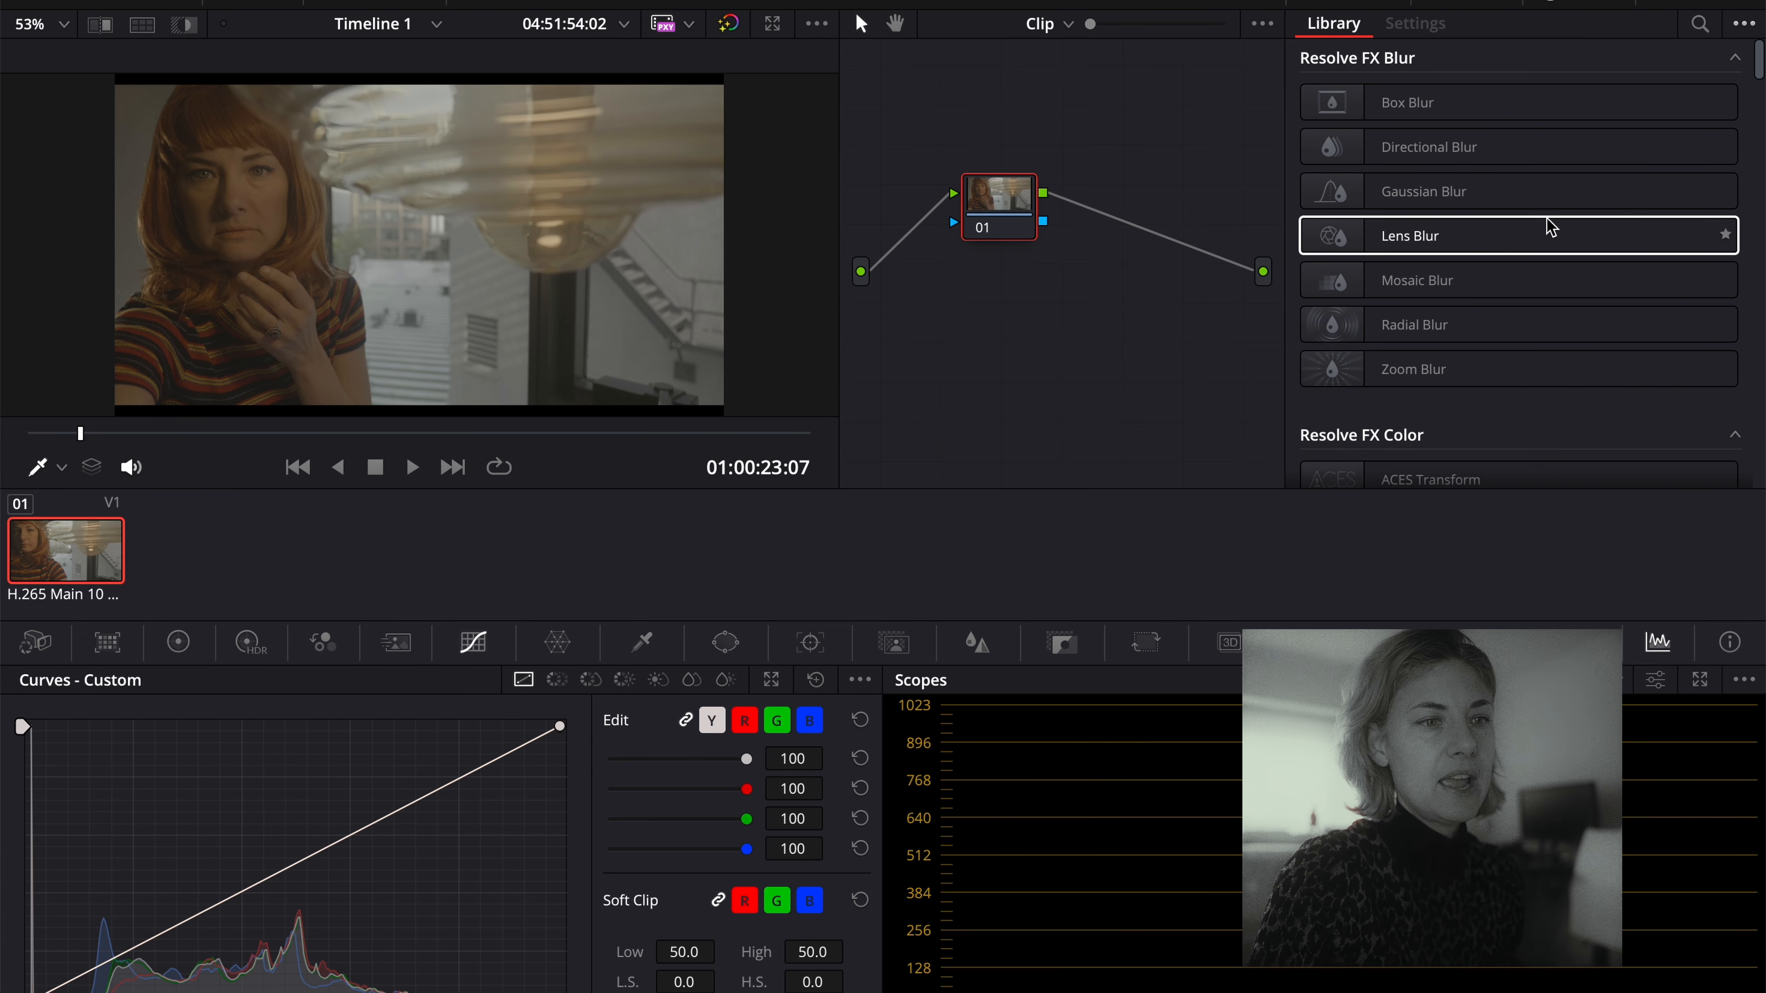
scroll(1609, 192, down, 20)
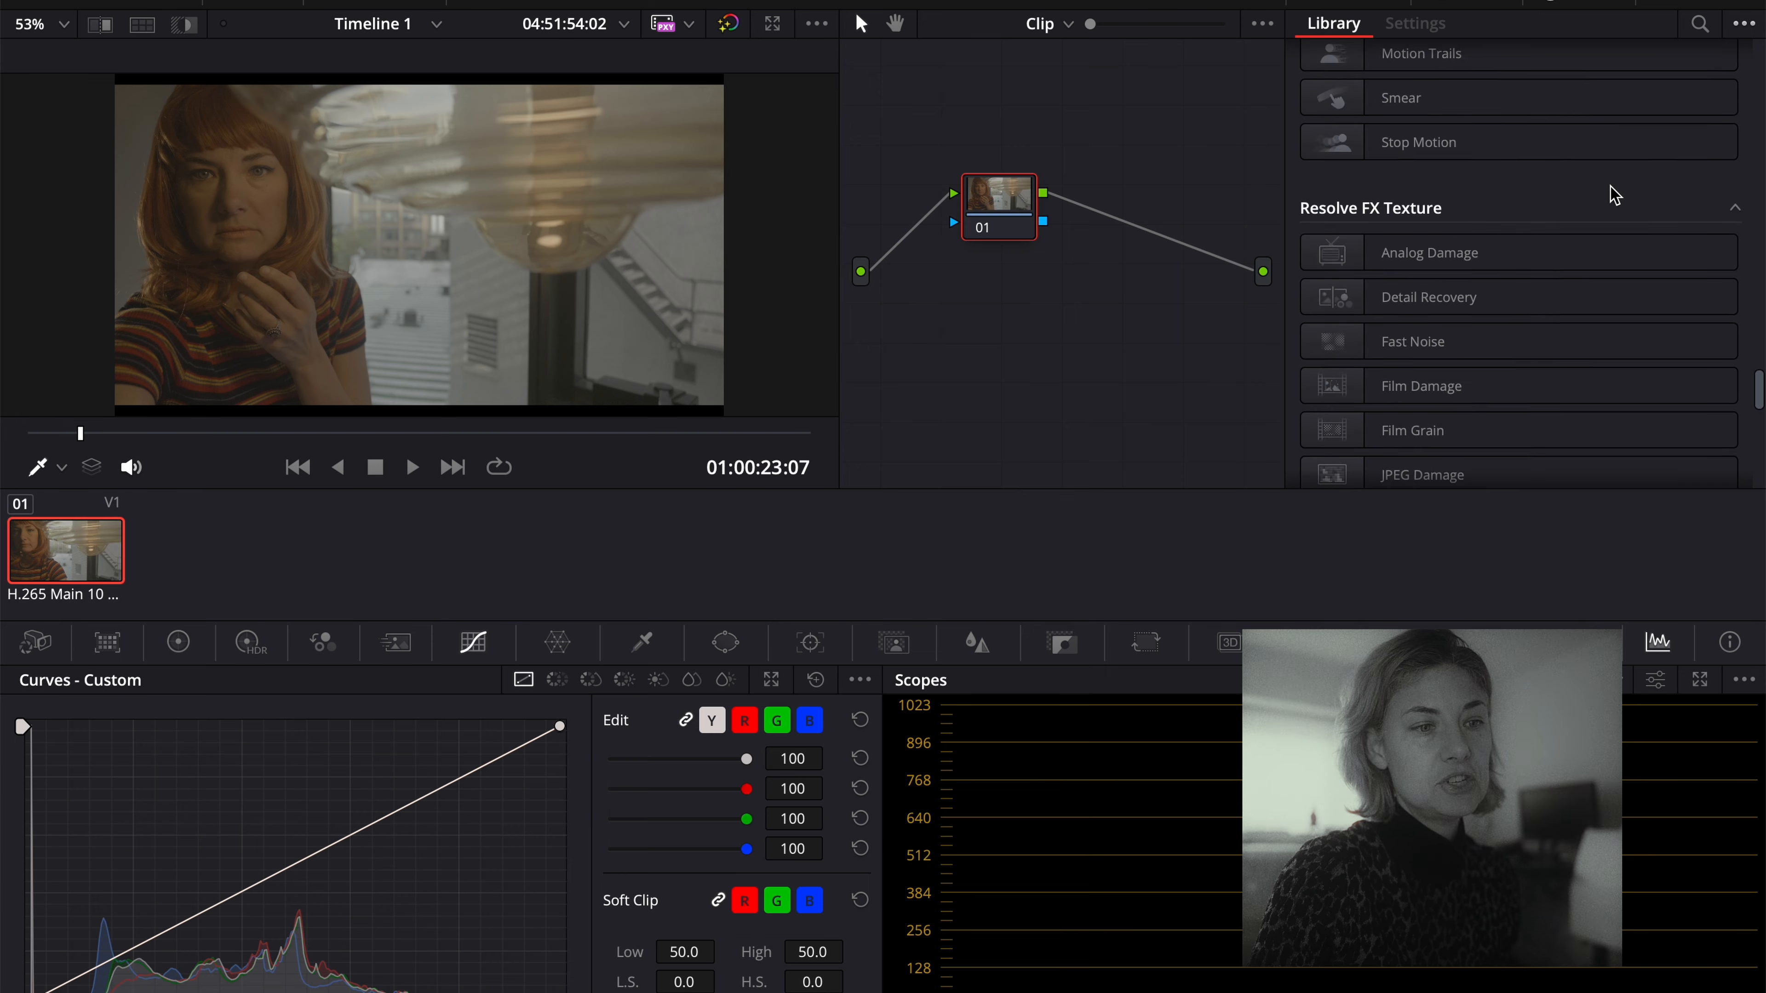
scroll(1614, 195, down, 10)
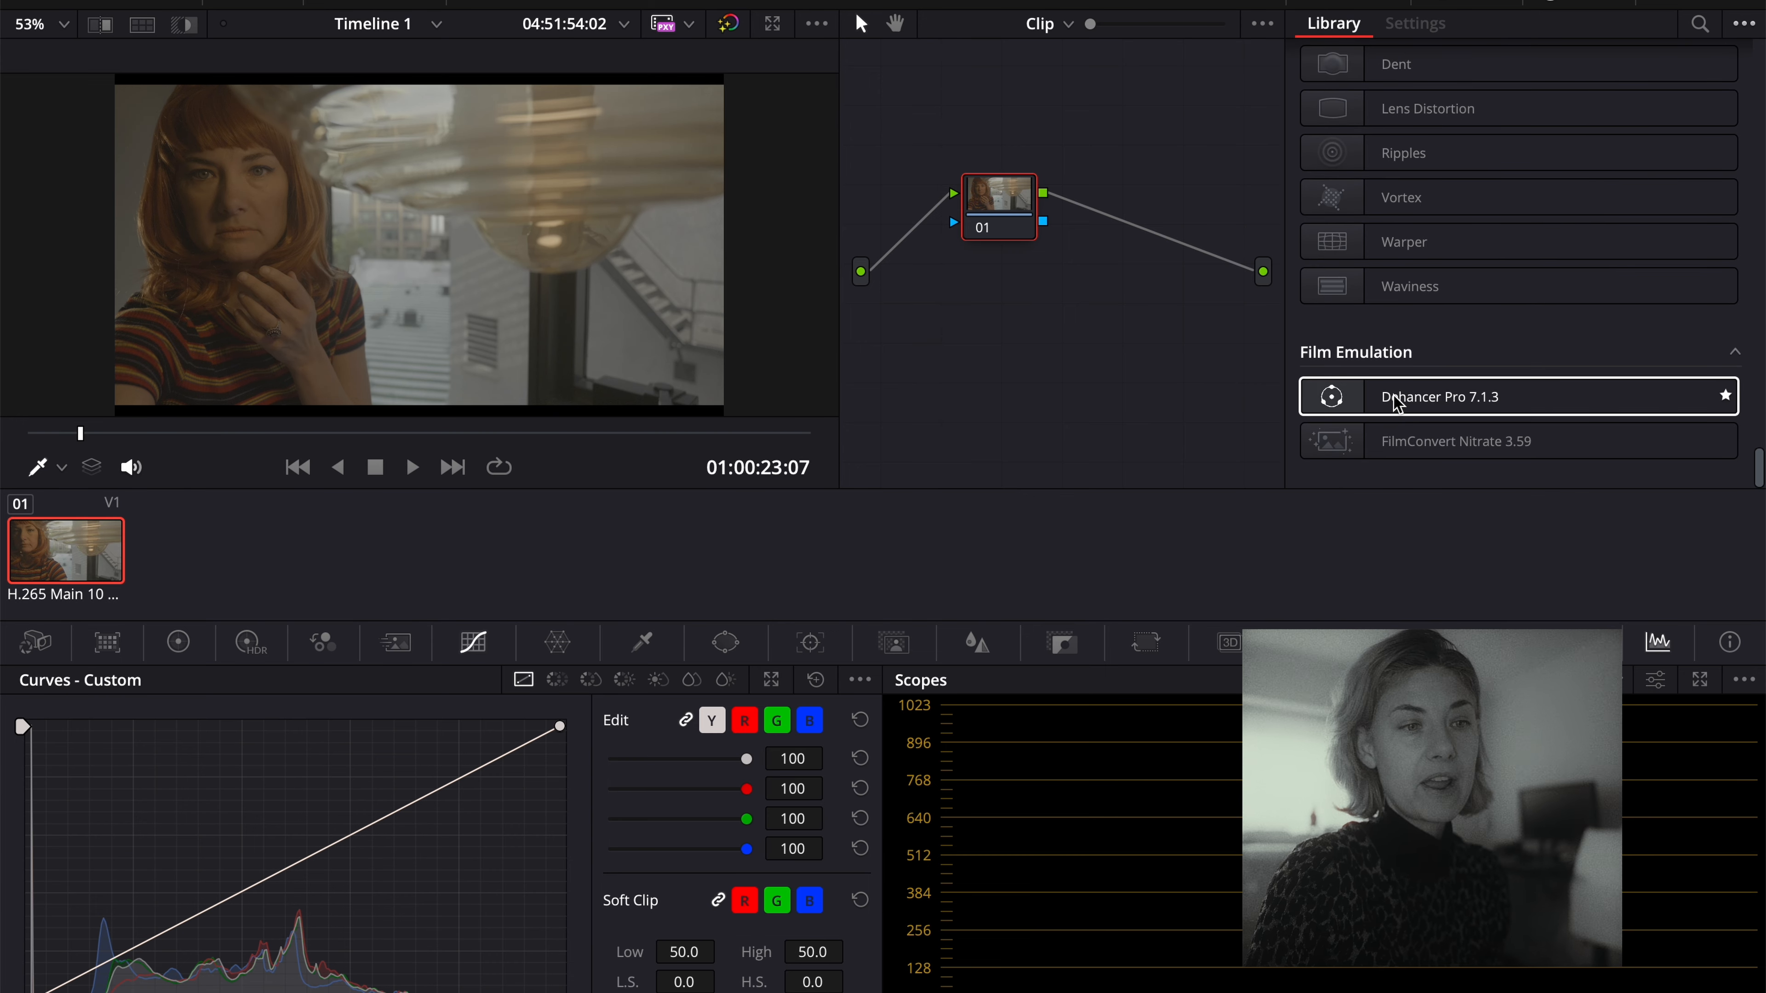
click(1340, 406)
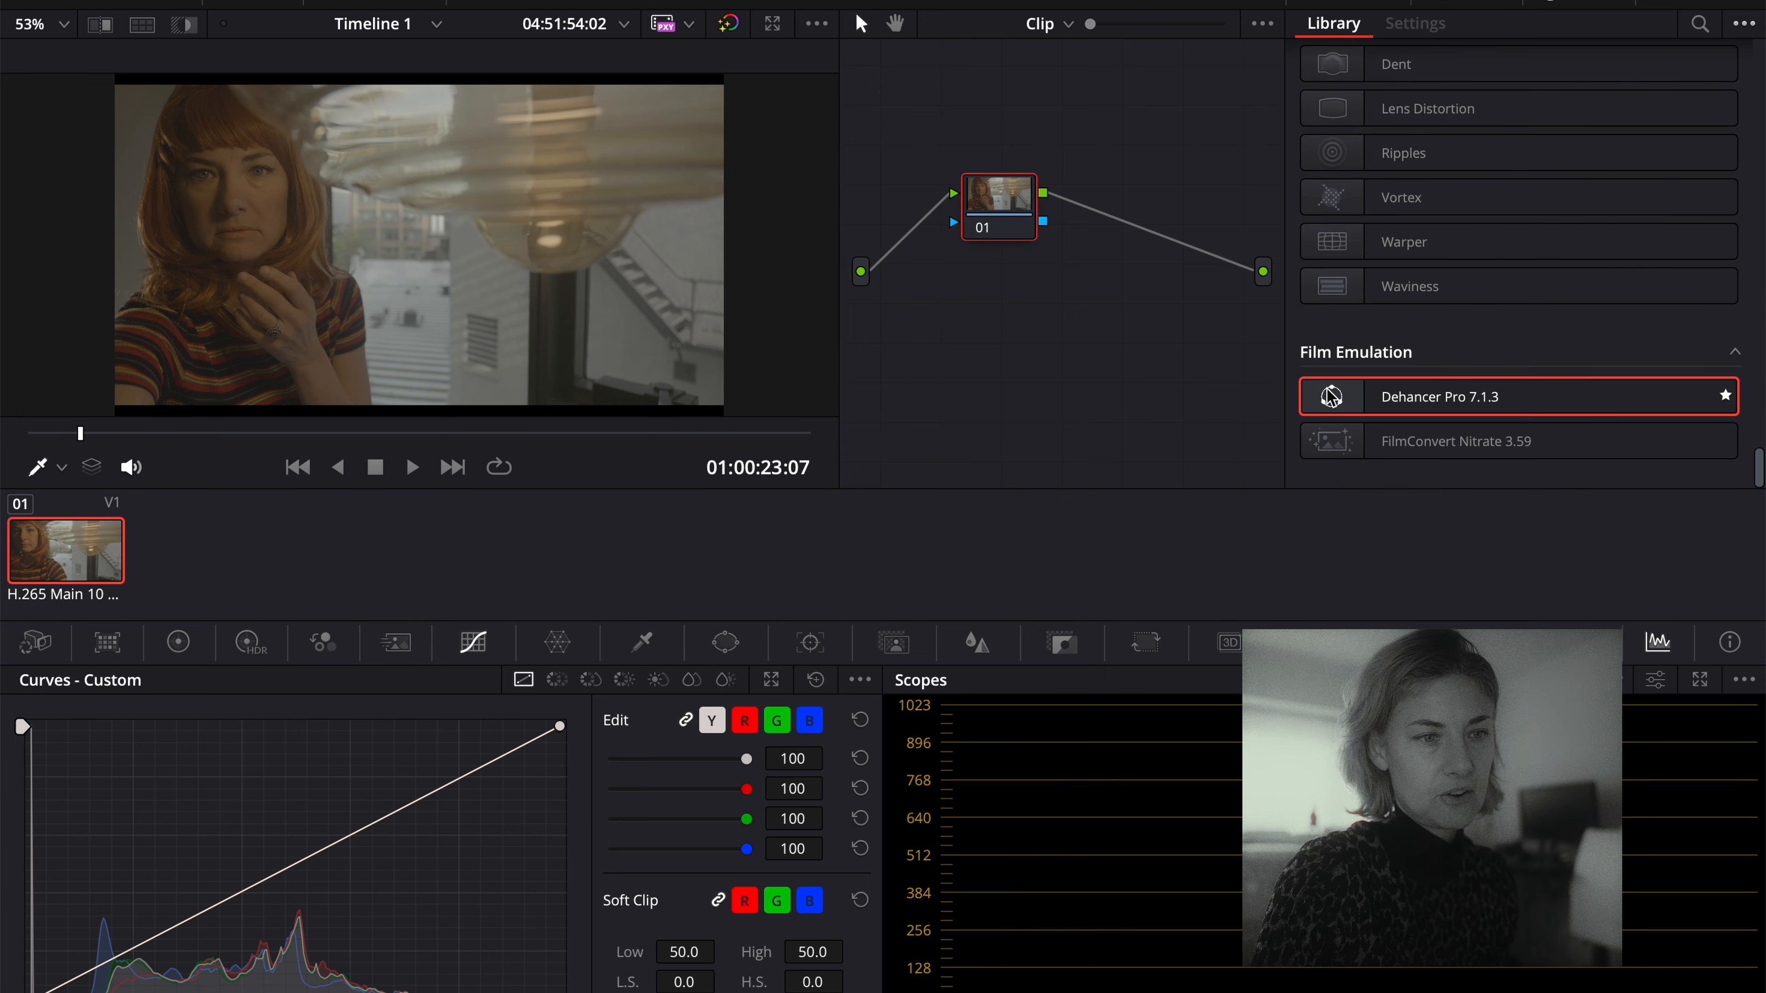
drag(1332, 396, 996, 207)
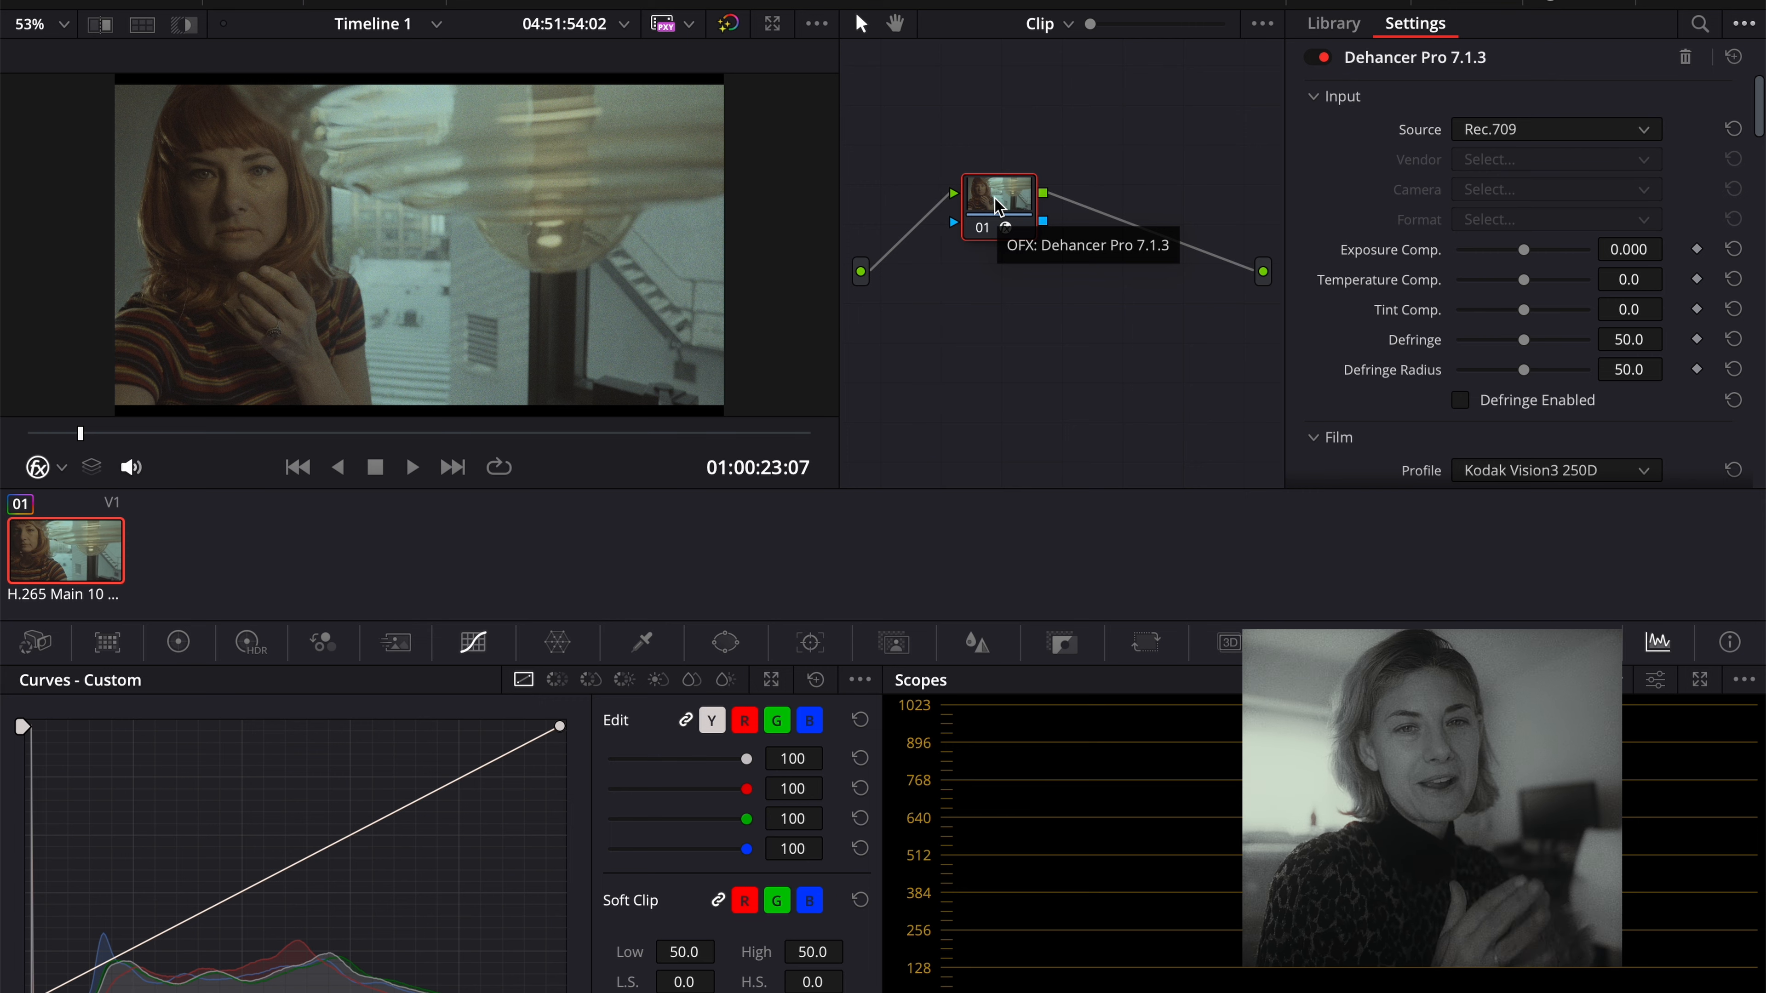
key(ctrl+Up)
click(1167, 584)
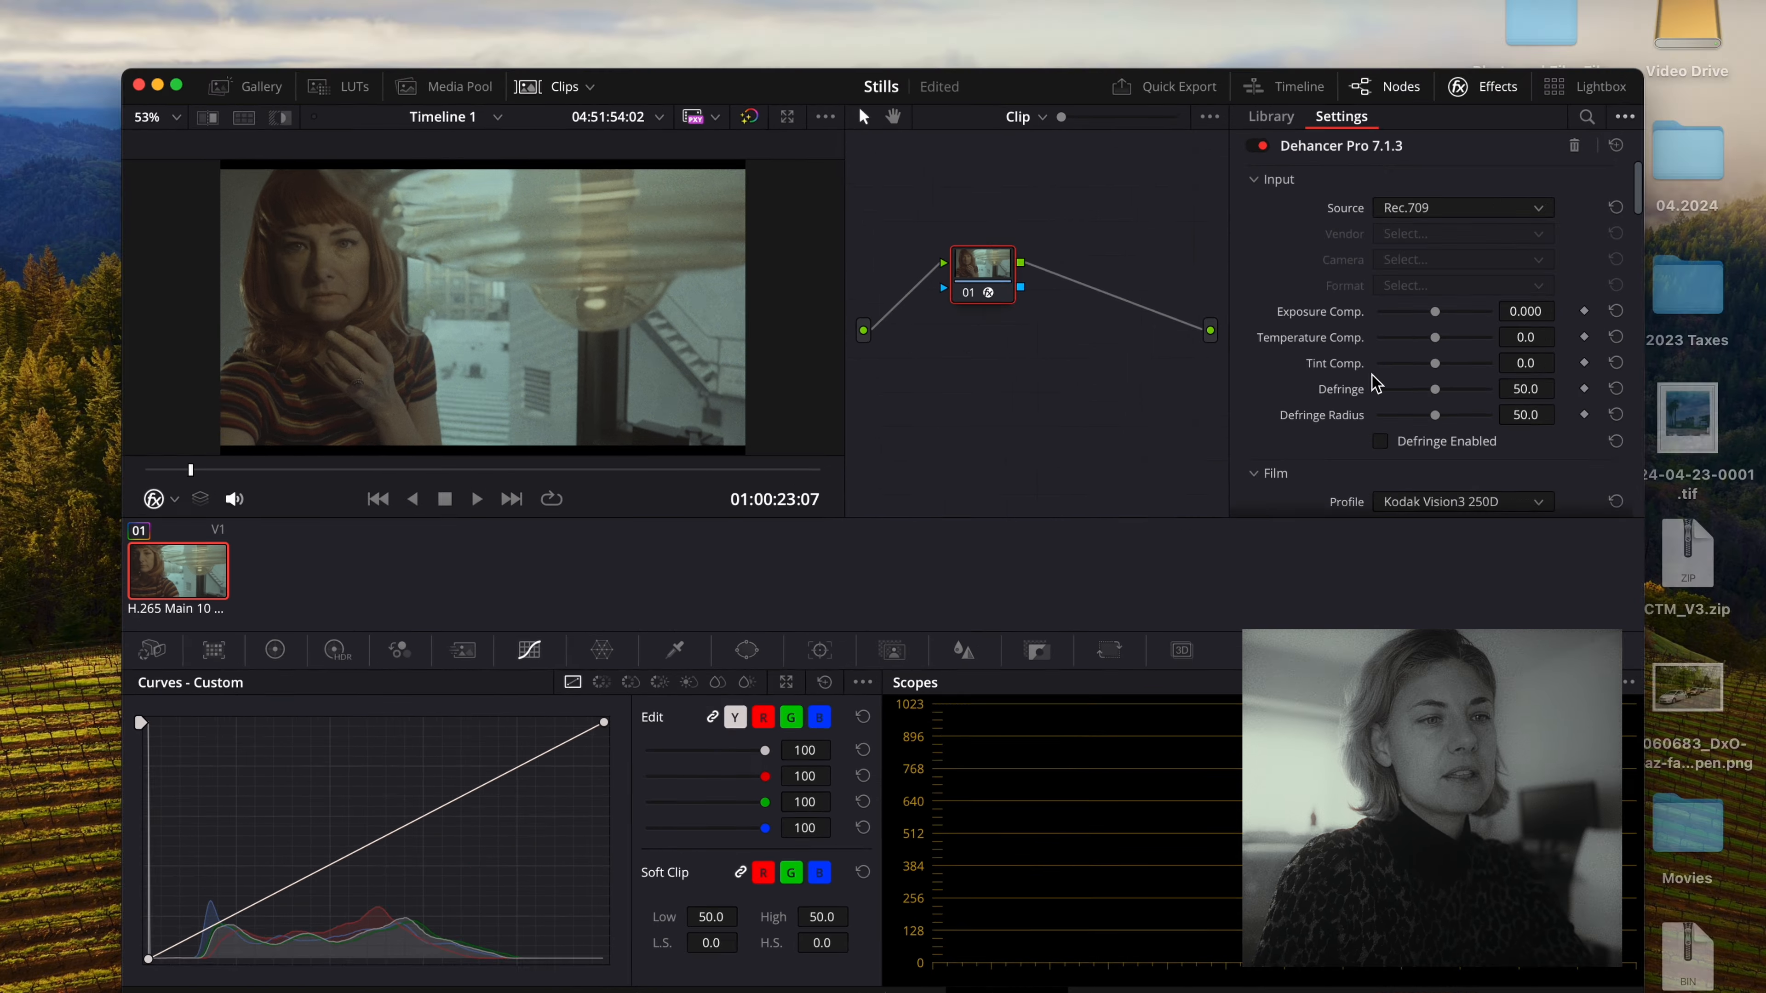
Set the Dehancer input source to Choose Camera, with vendor Panasonic and camera Lumix DC-S5II.
click(1645, 132)
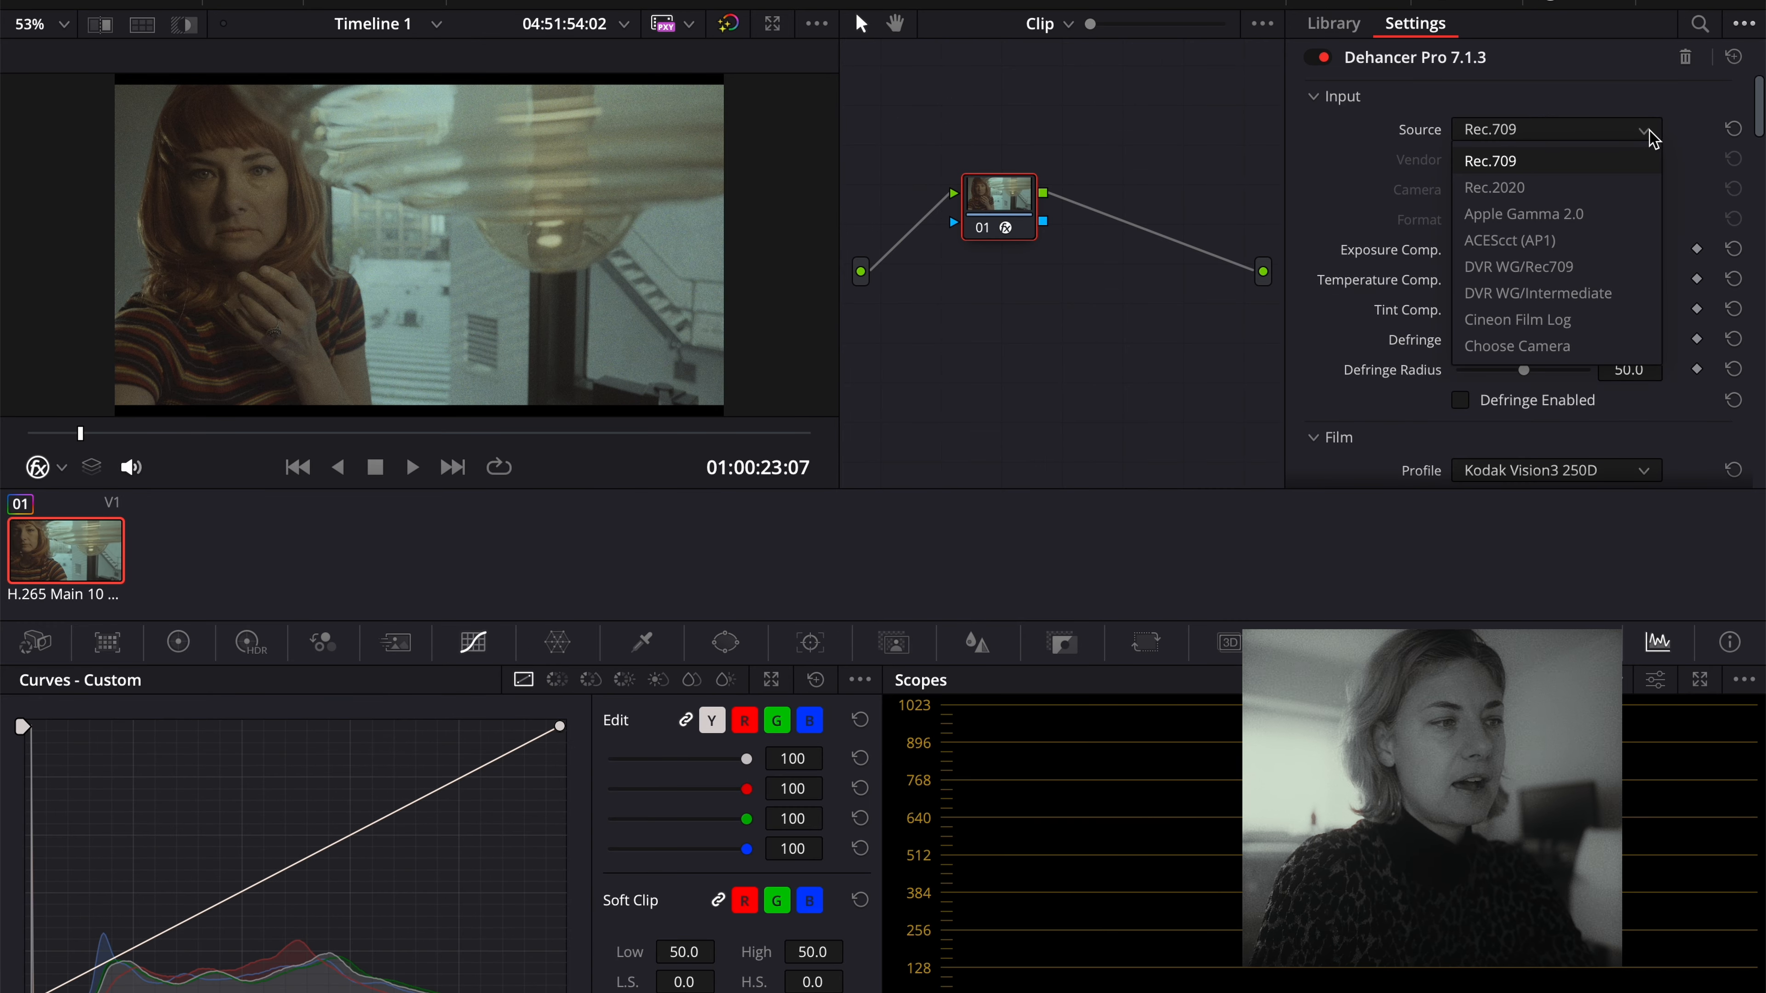
click(1592, 346)
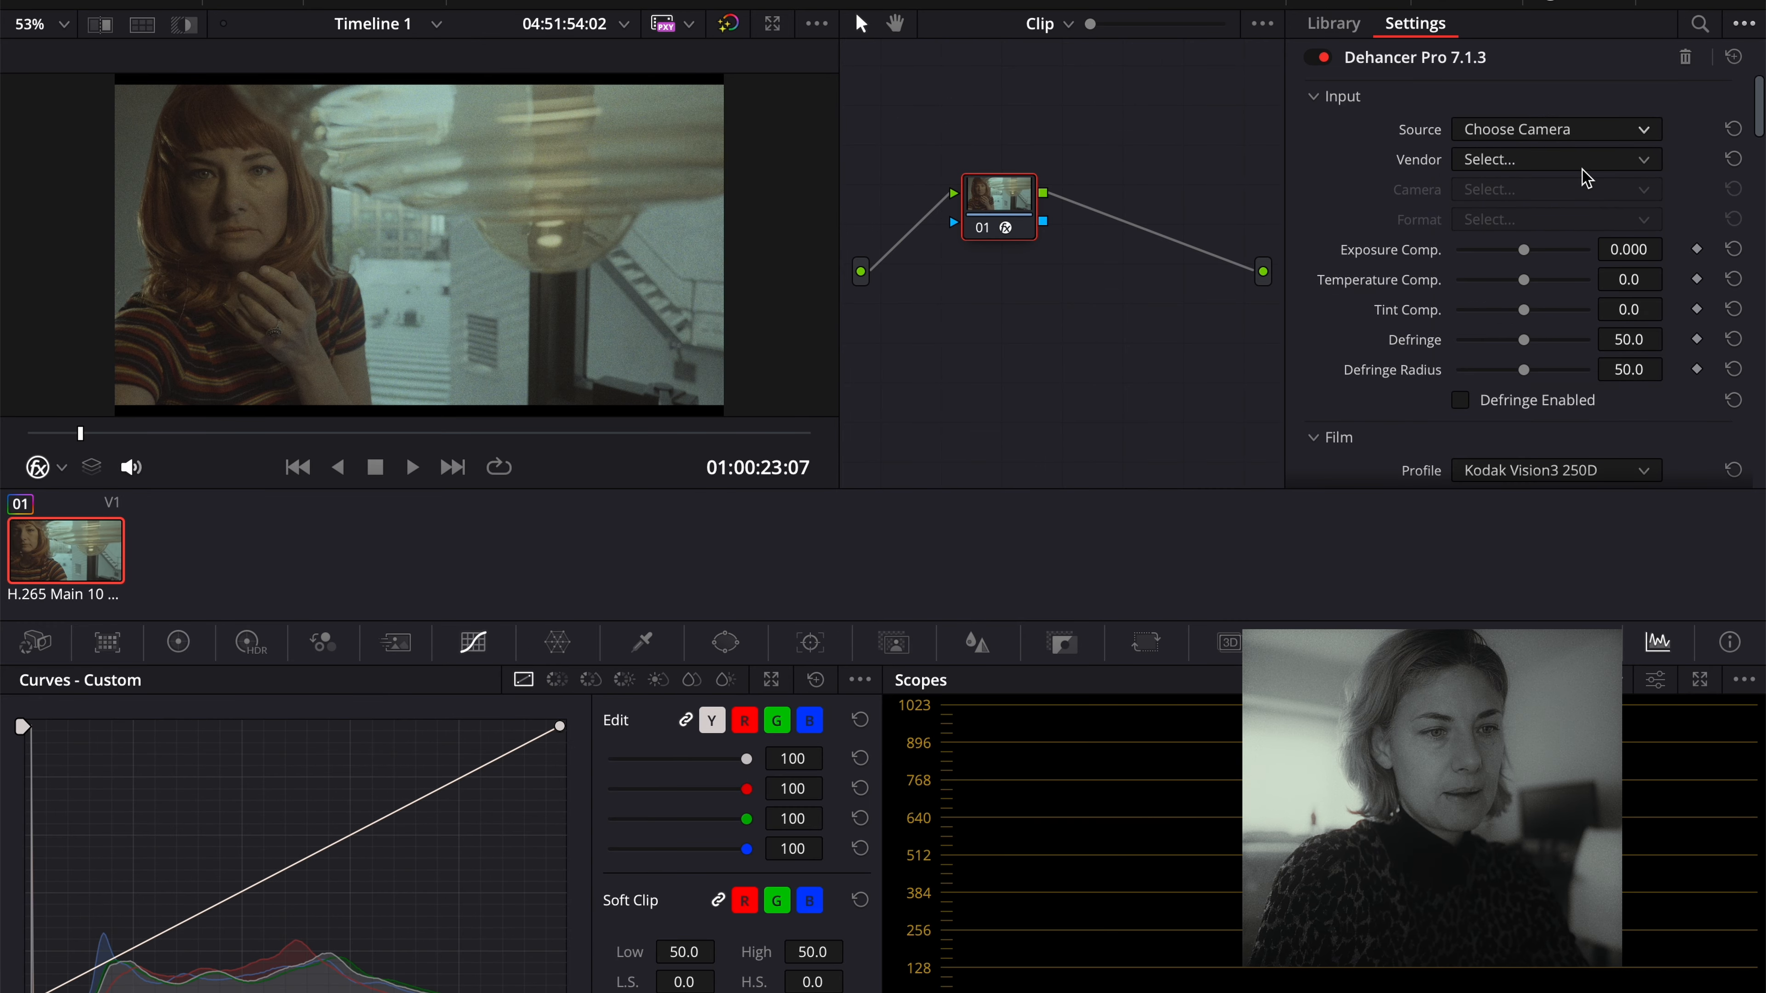
click(1584, 164)
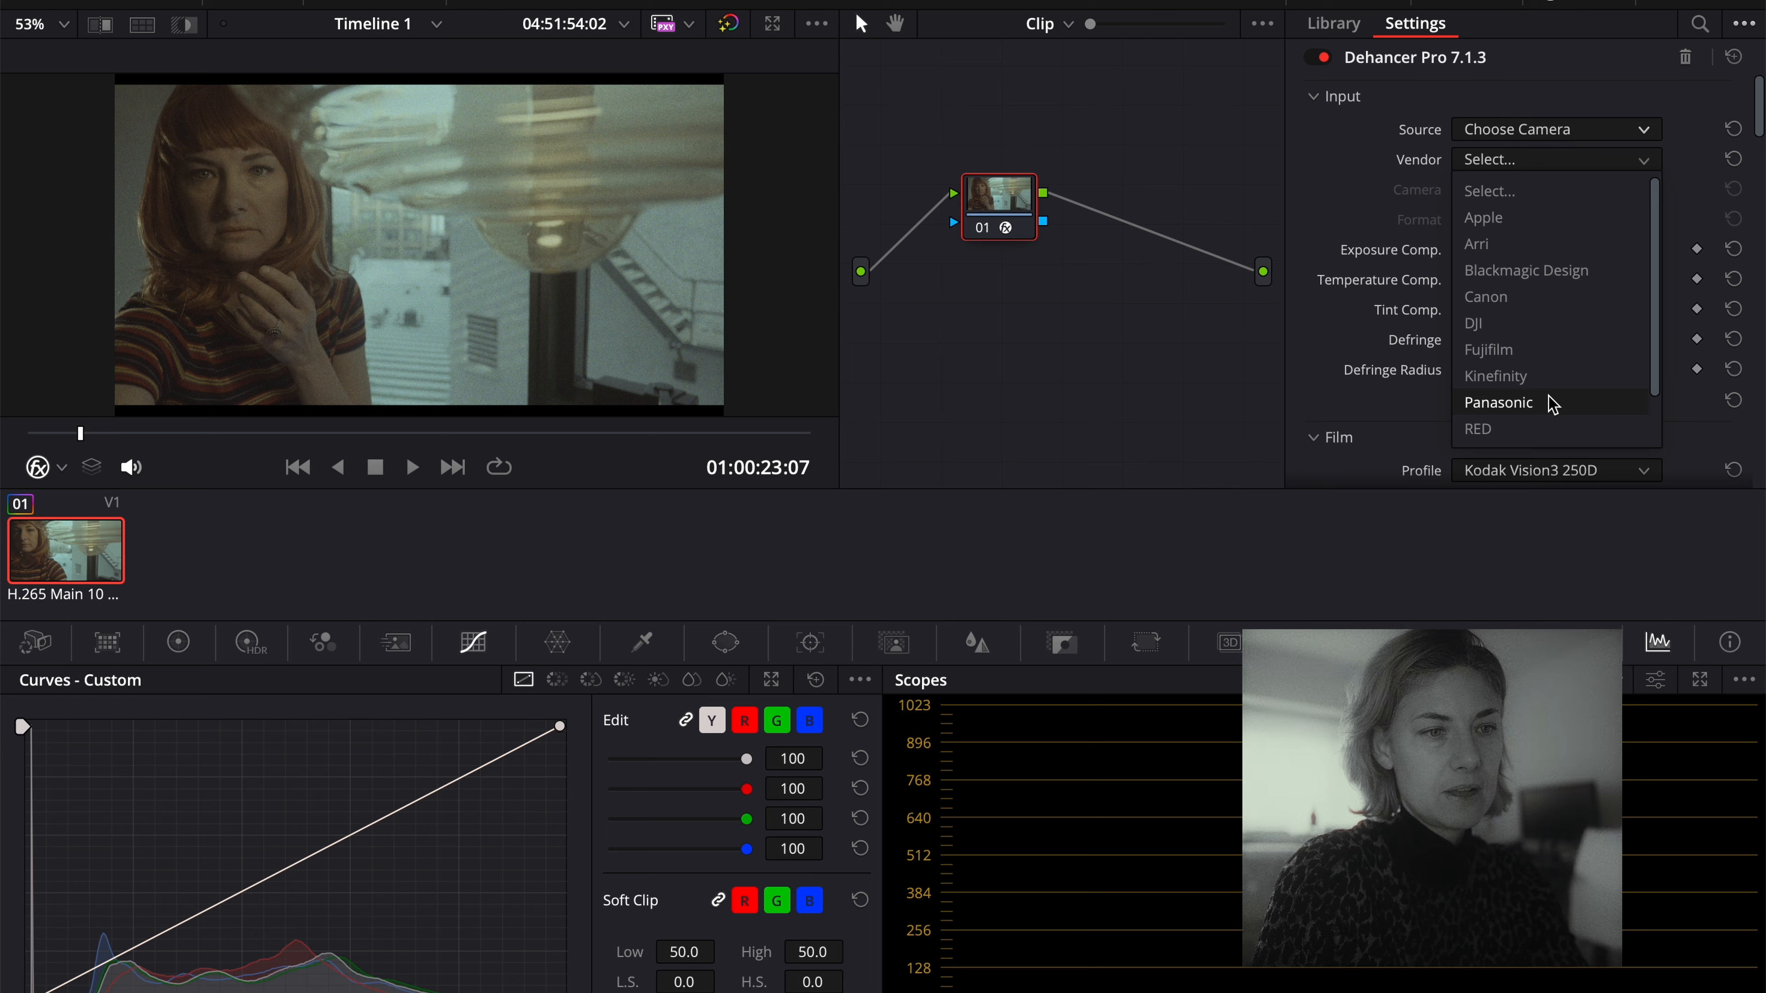
click(1498, 403)
click(1566, 195)
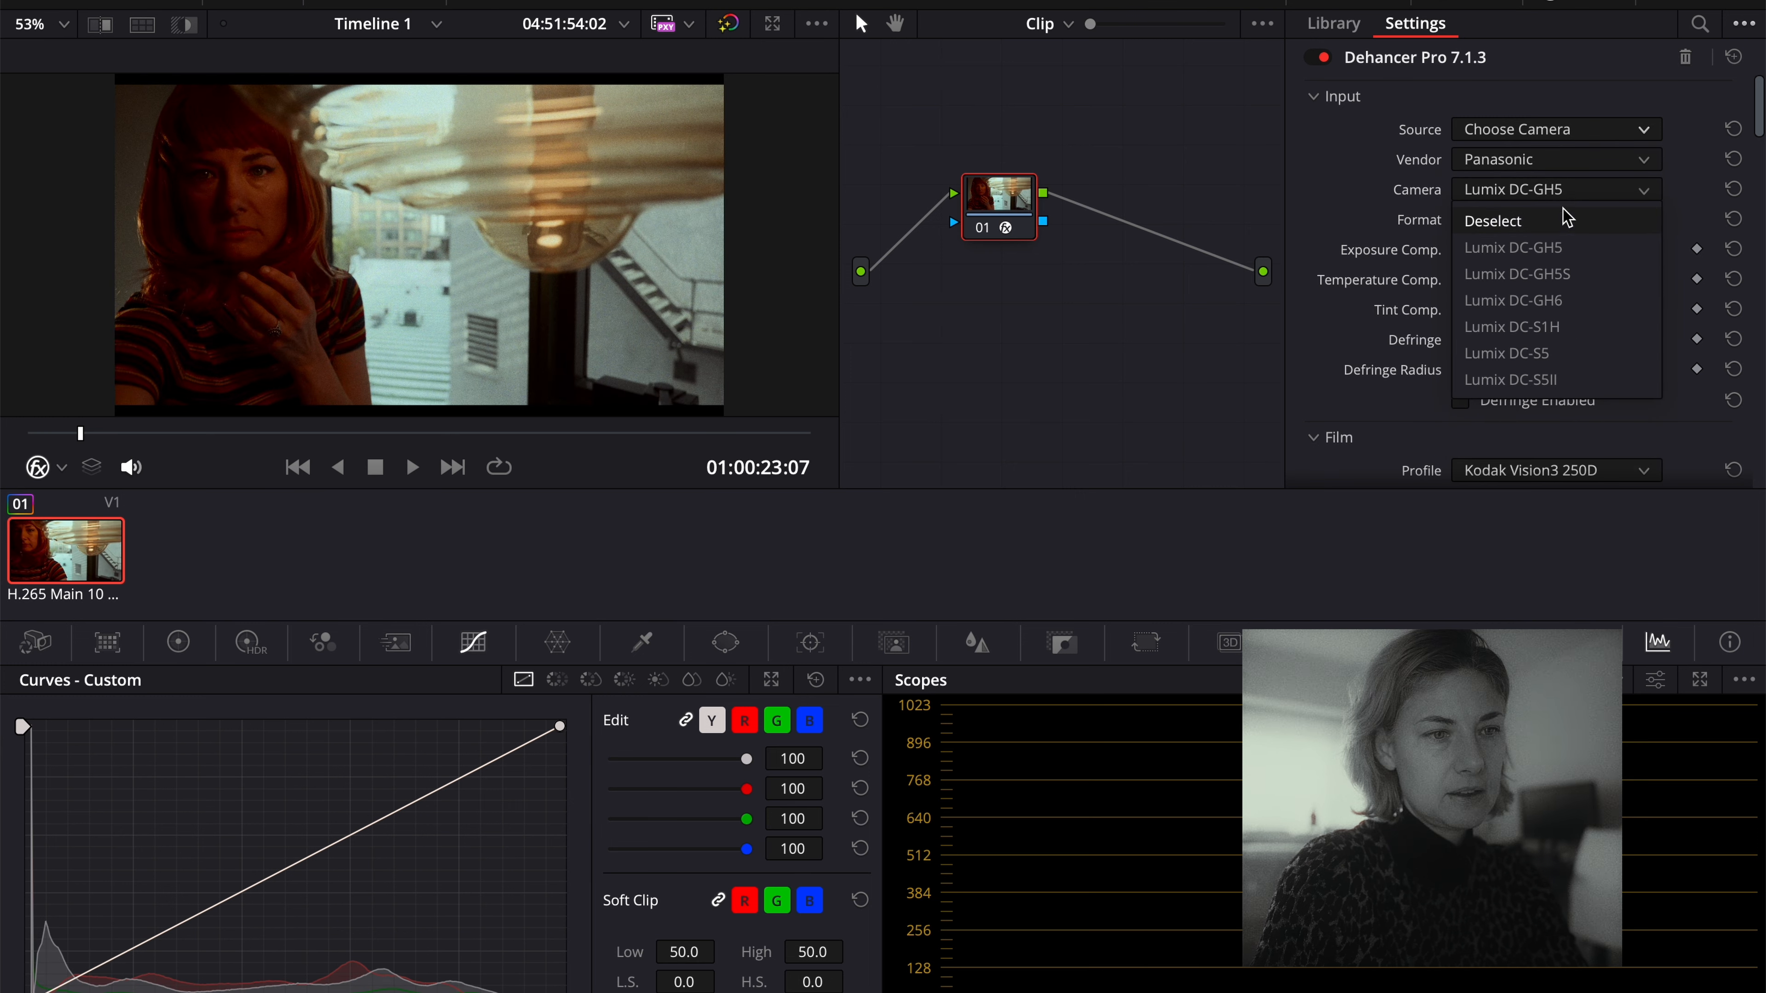
click(1566, 377)
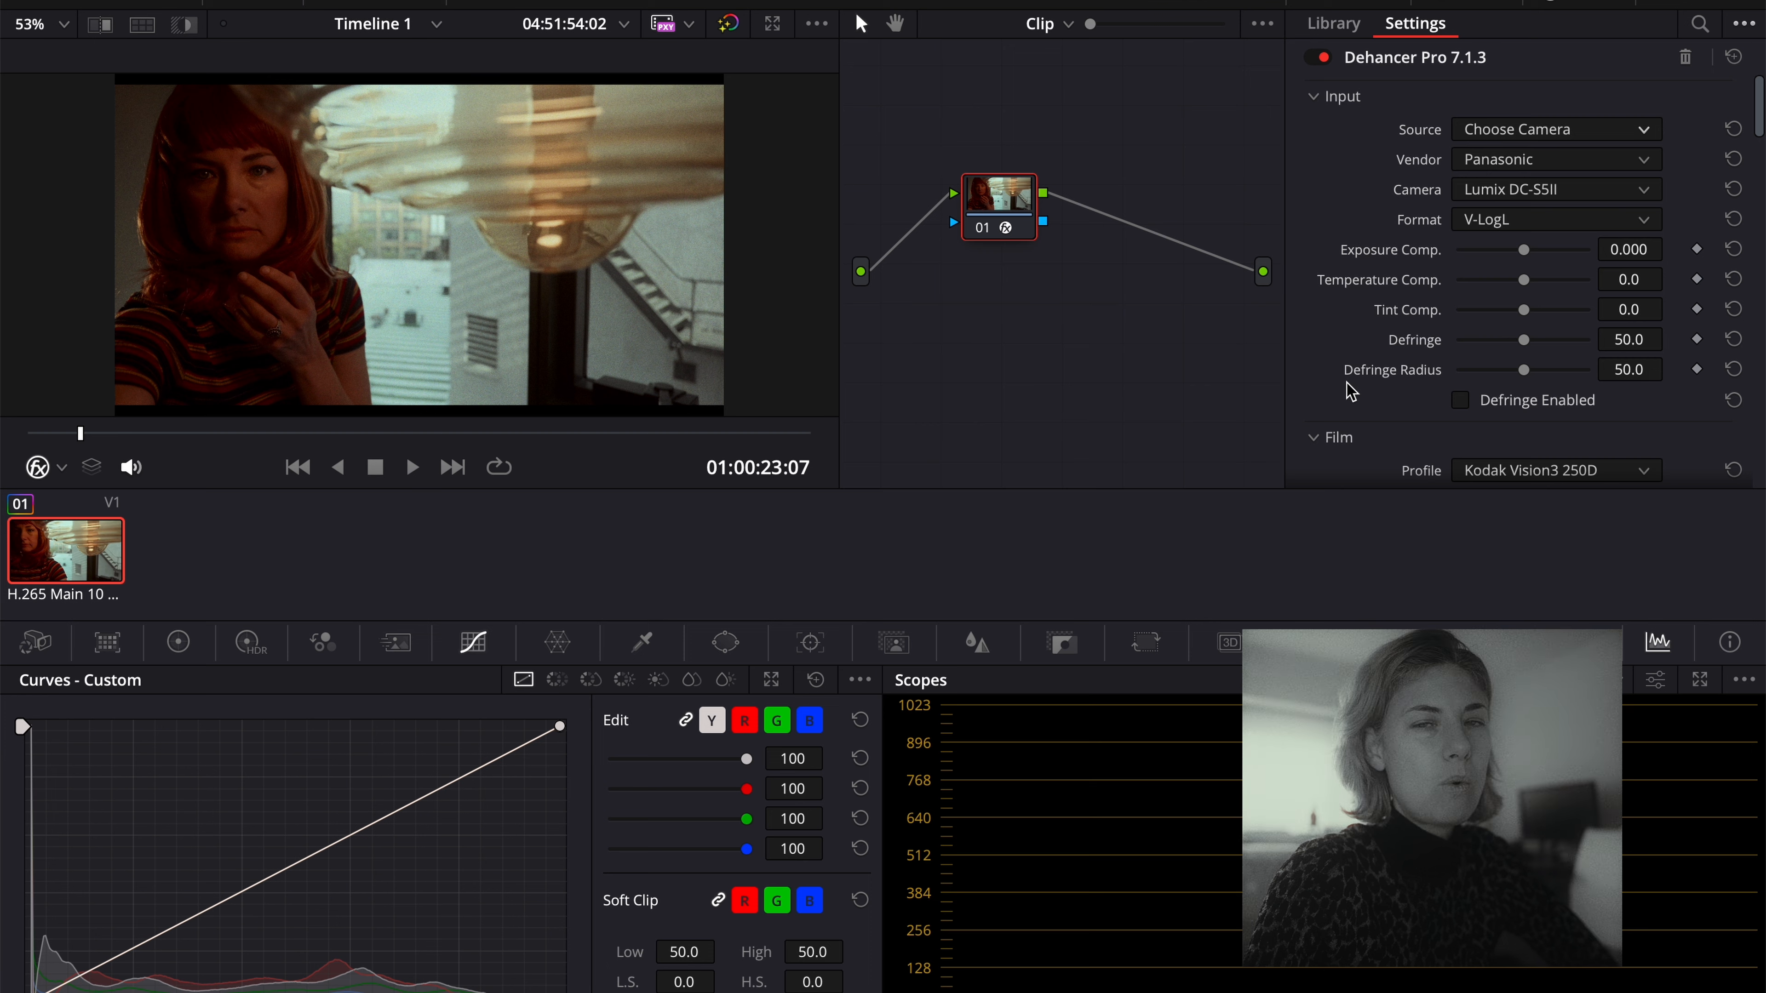
Disable the Film Grain and Film sections of the Dehancer effect.
scroll(1351, 391, down, 4)
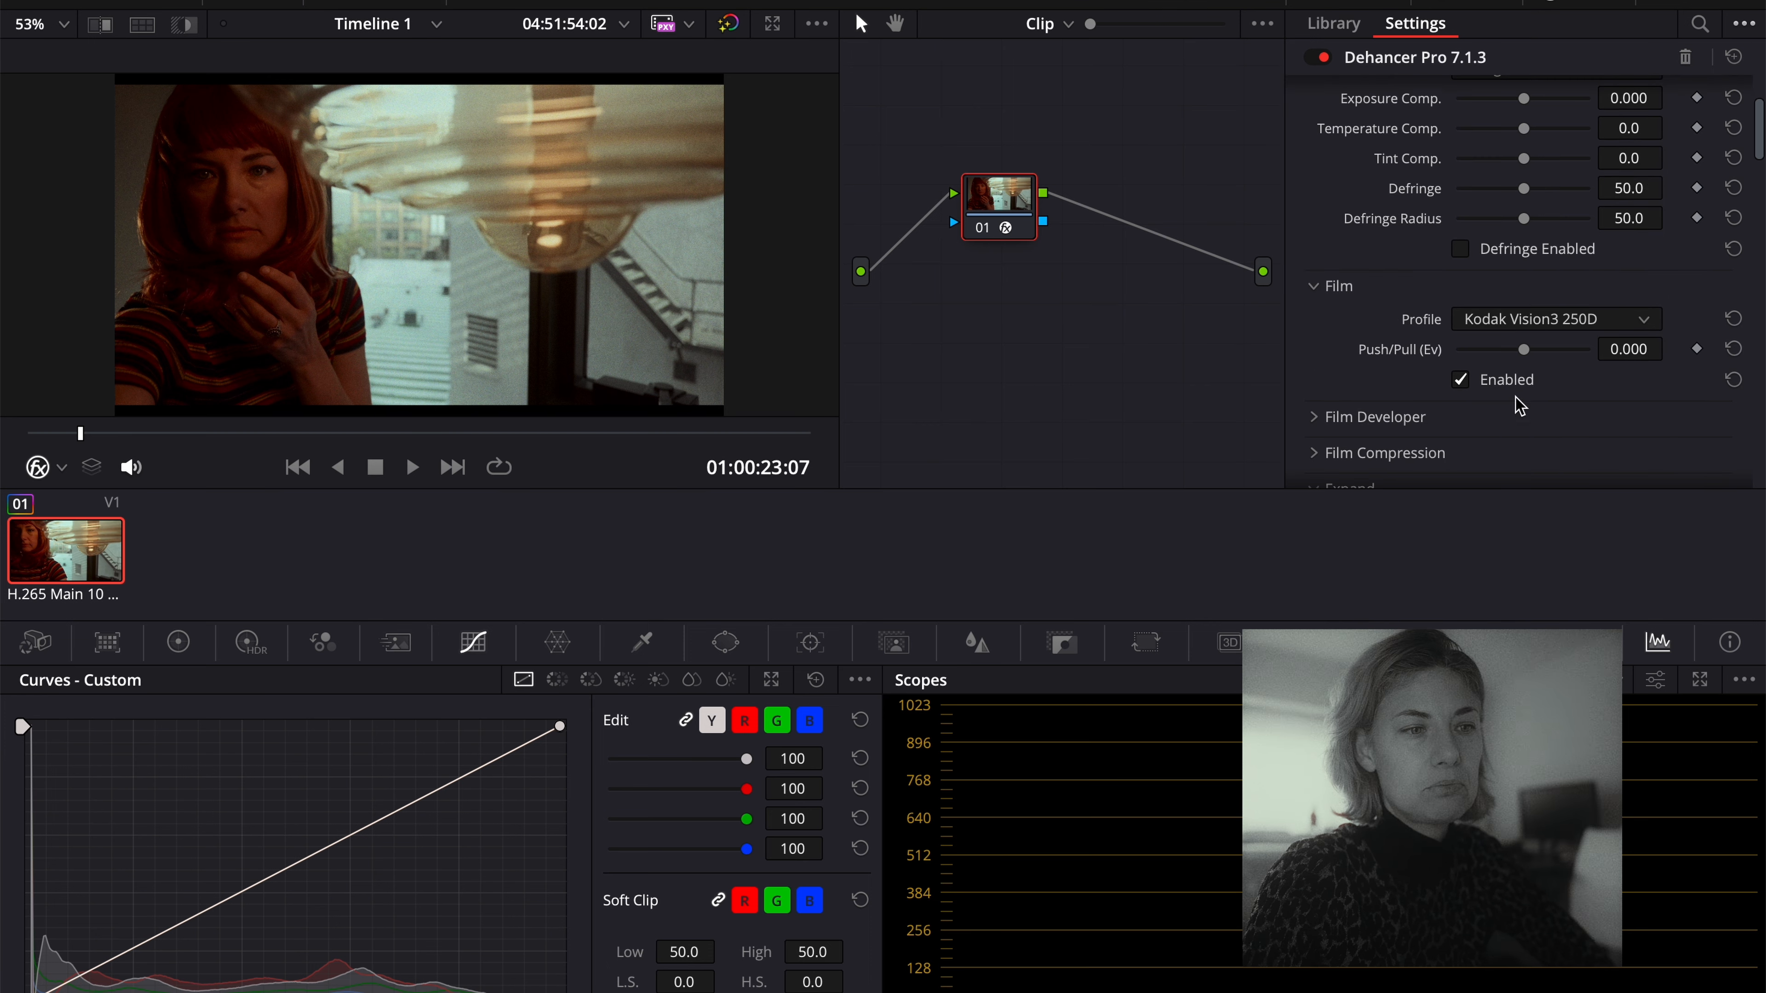
scroll(1520, 406, down, 12)
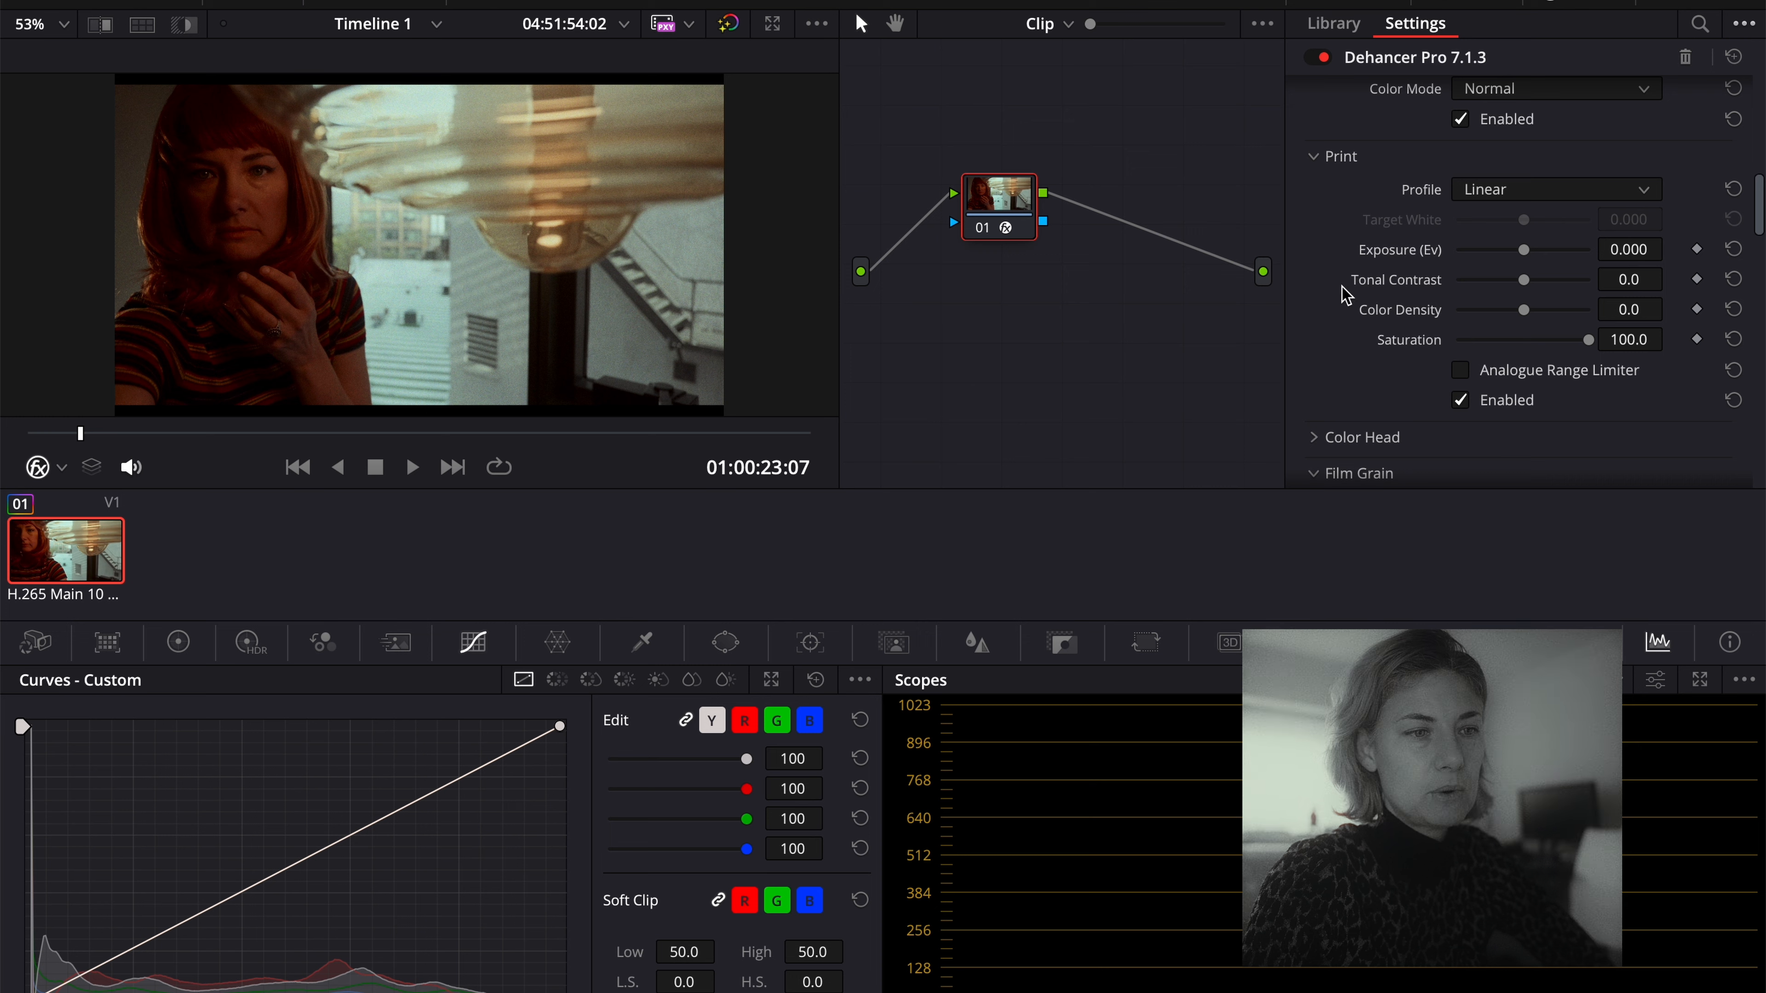
scroll(1345, 344, down, 4)
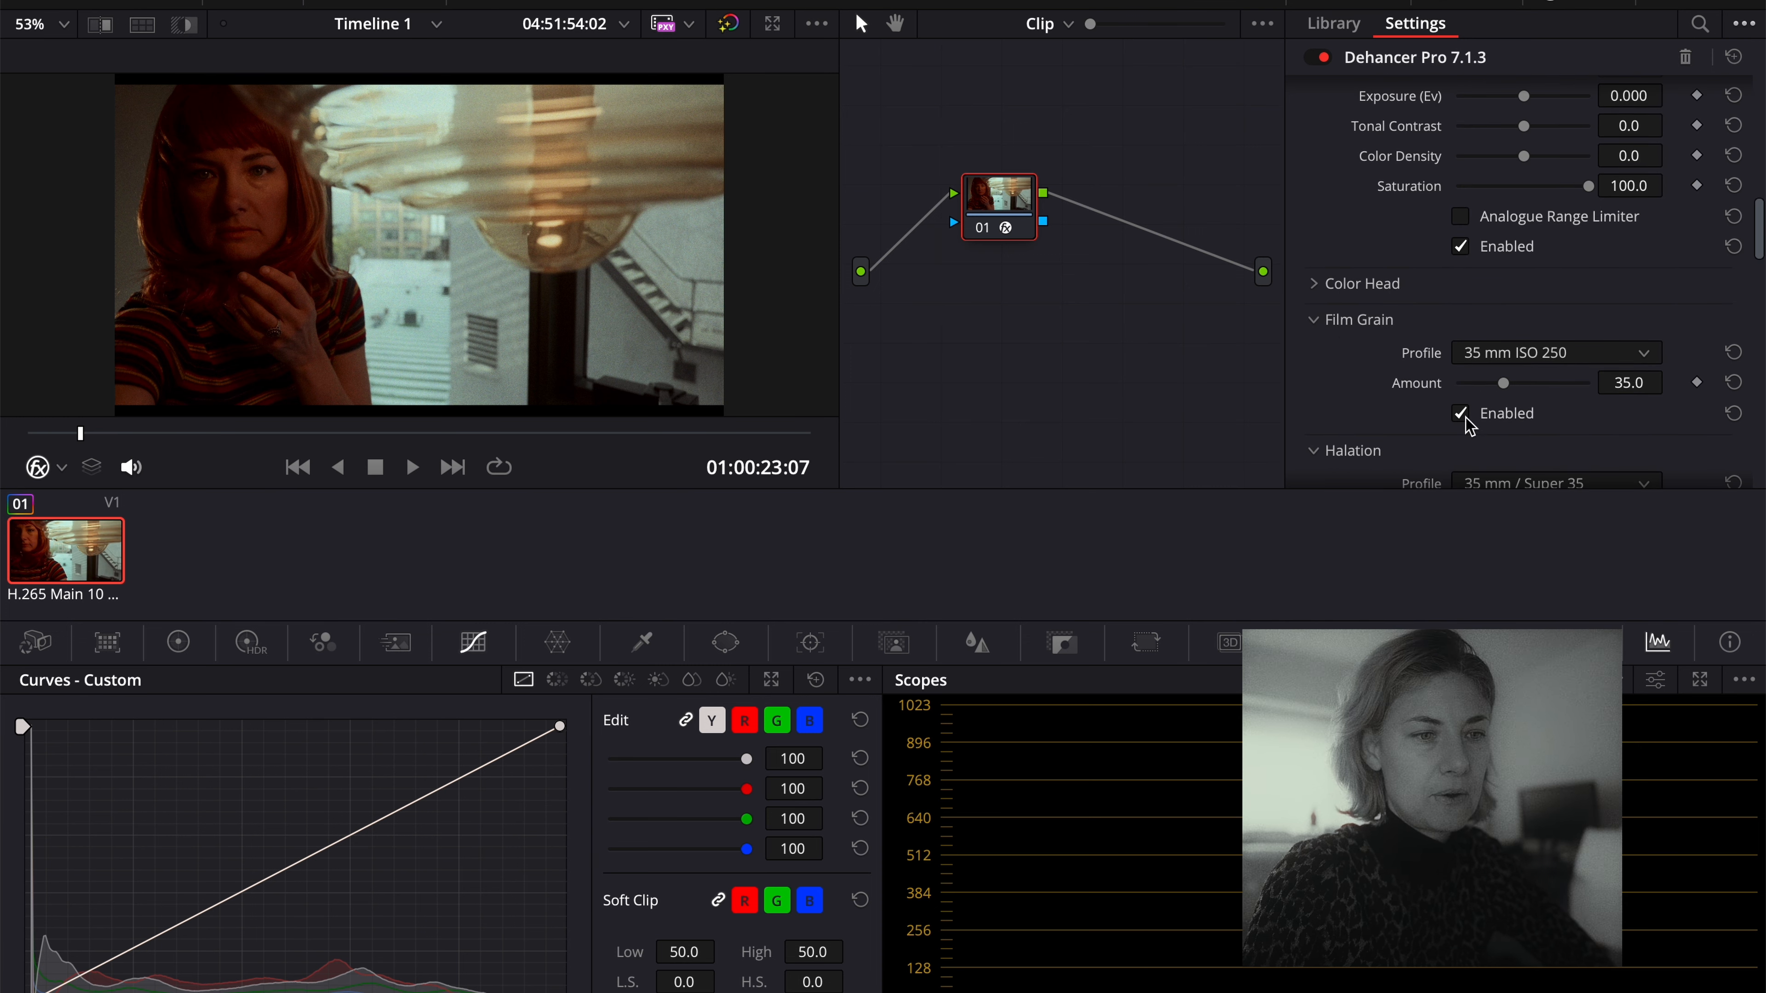
scroll(1418, 337, up, 15)
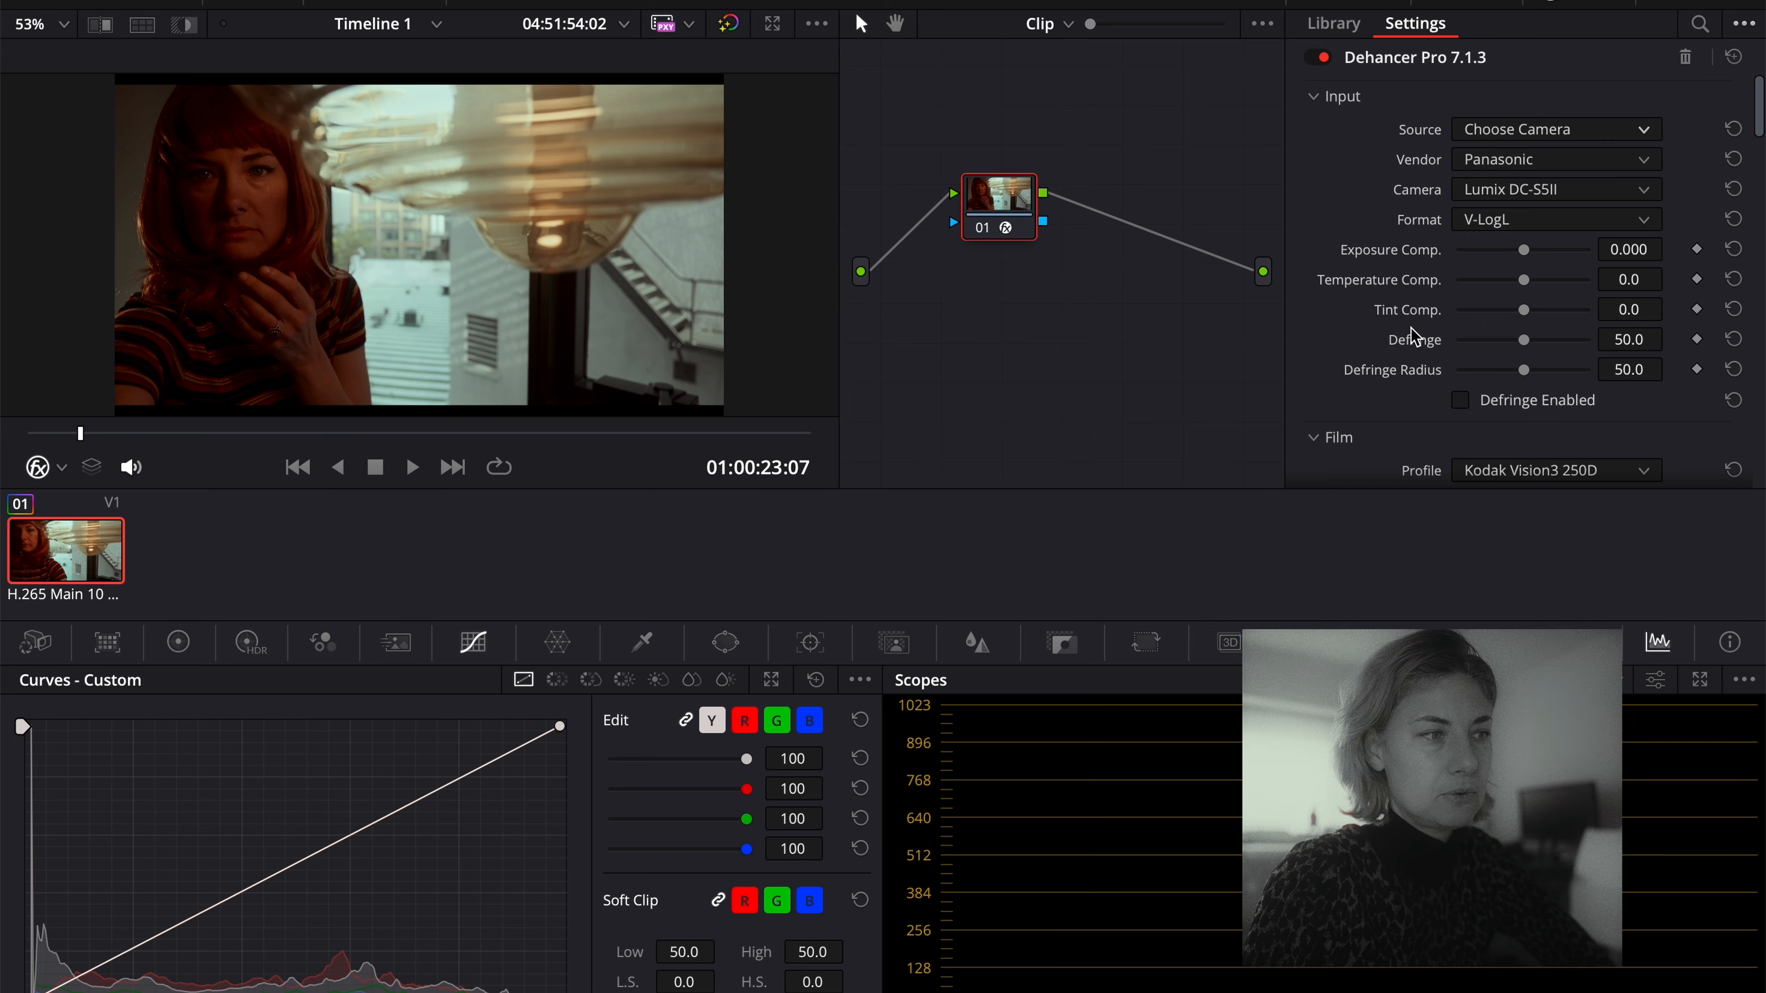
scroll(1418, 334, down, 6)
click(1460, 303)
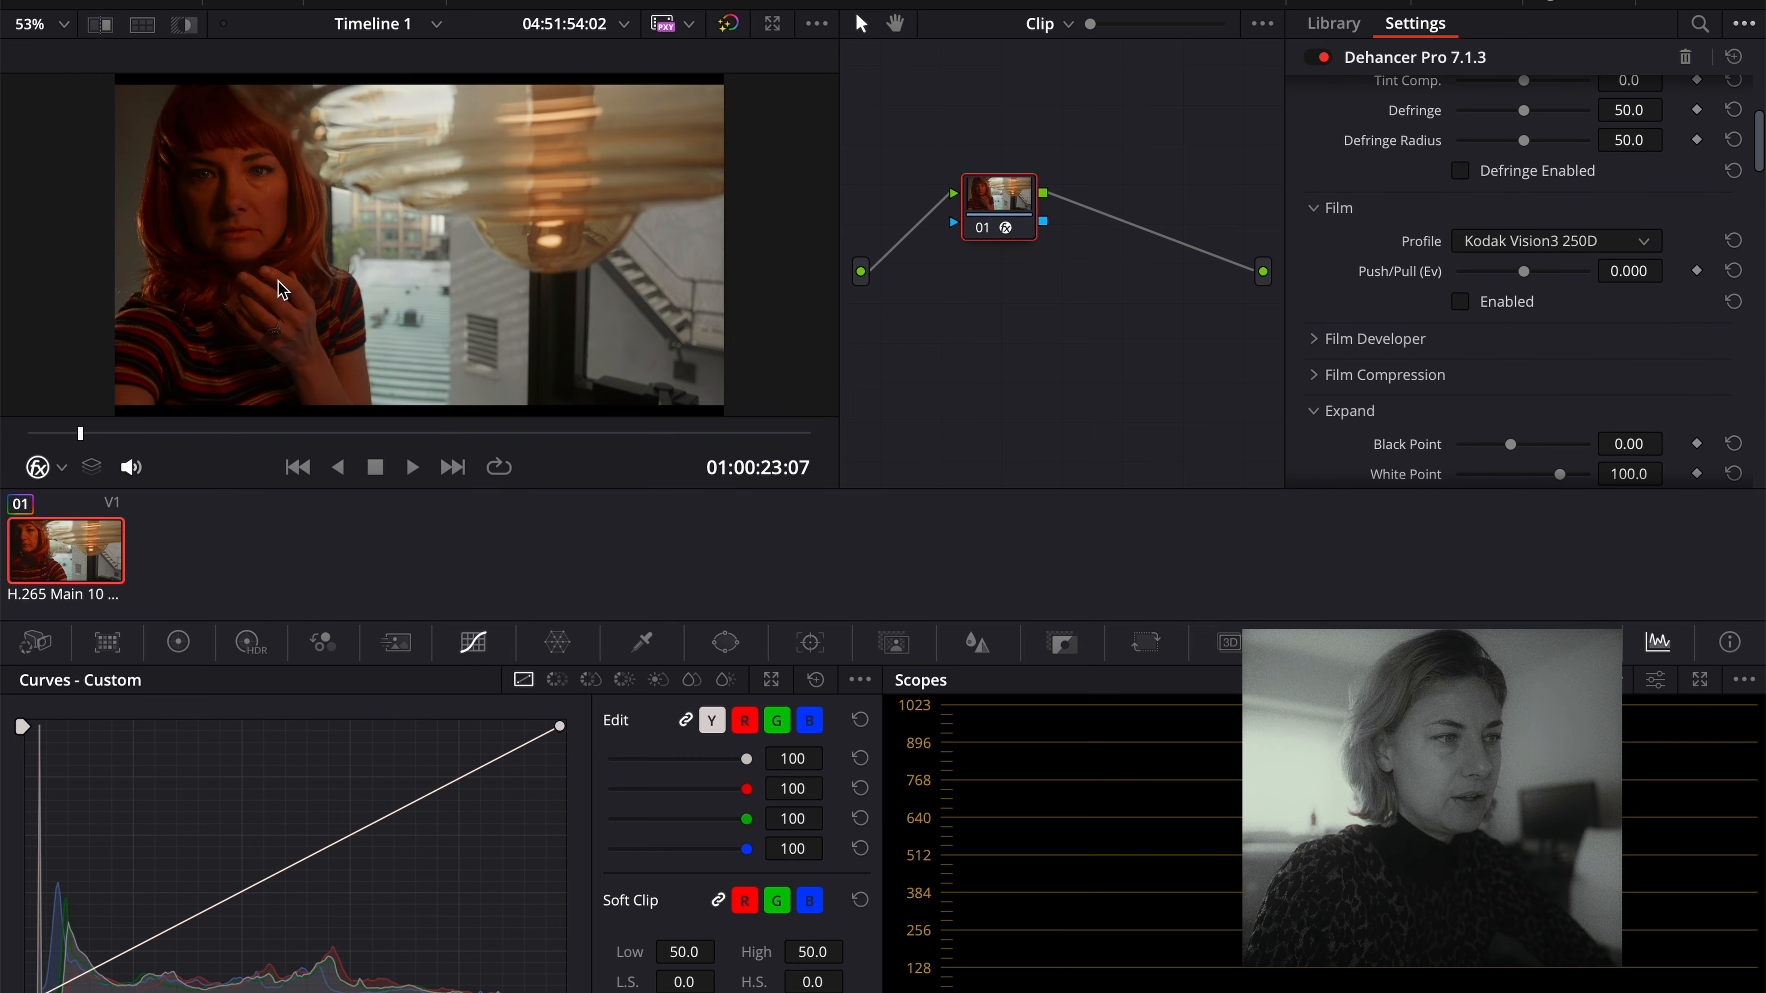
Set the Dehancer print profile to Kodak Endura Glossy Paper.
scroll(1526, 322, down, 5)
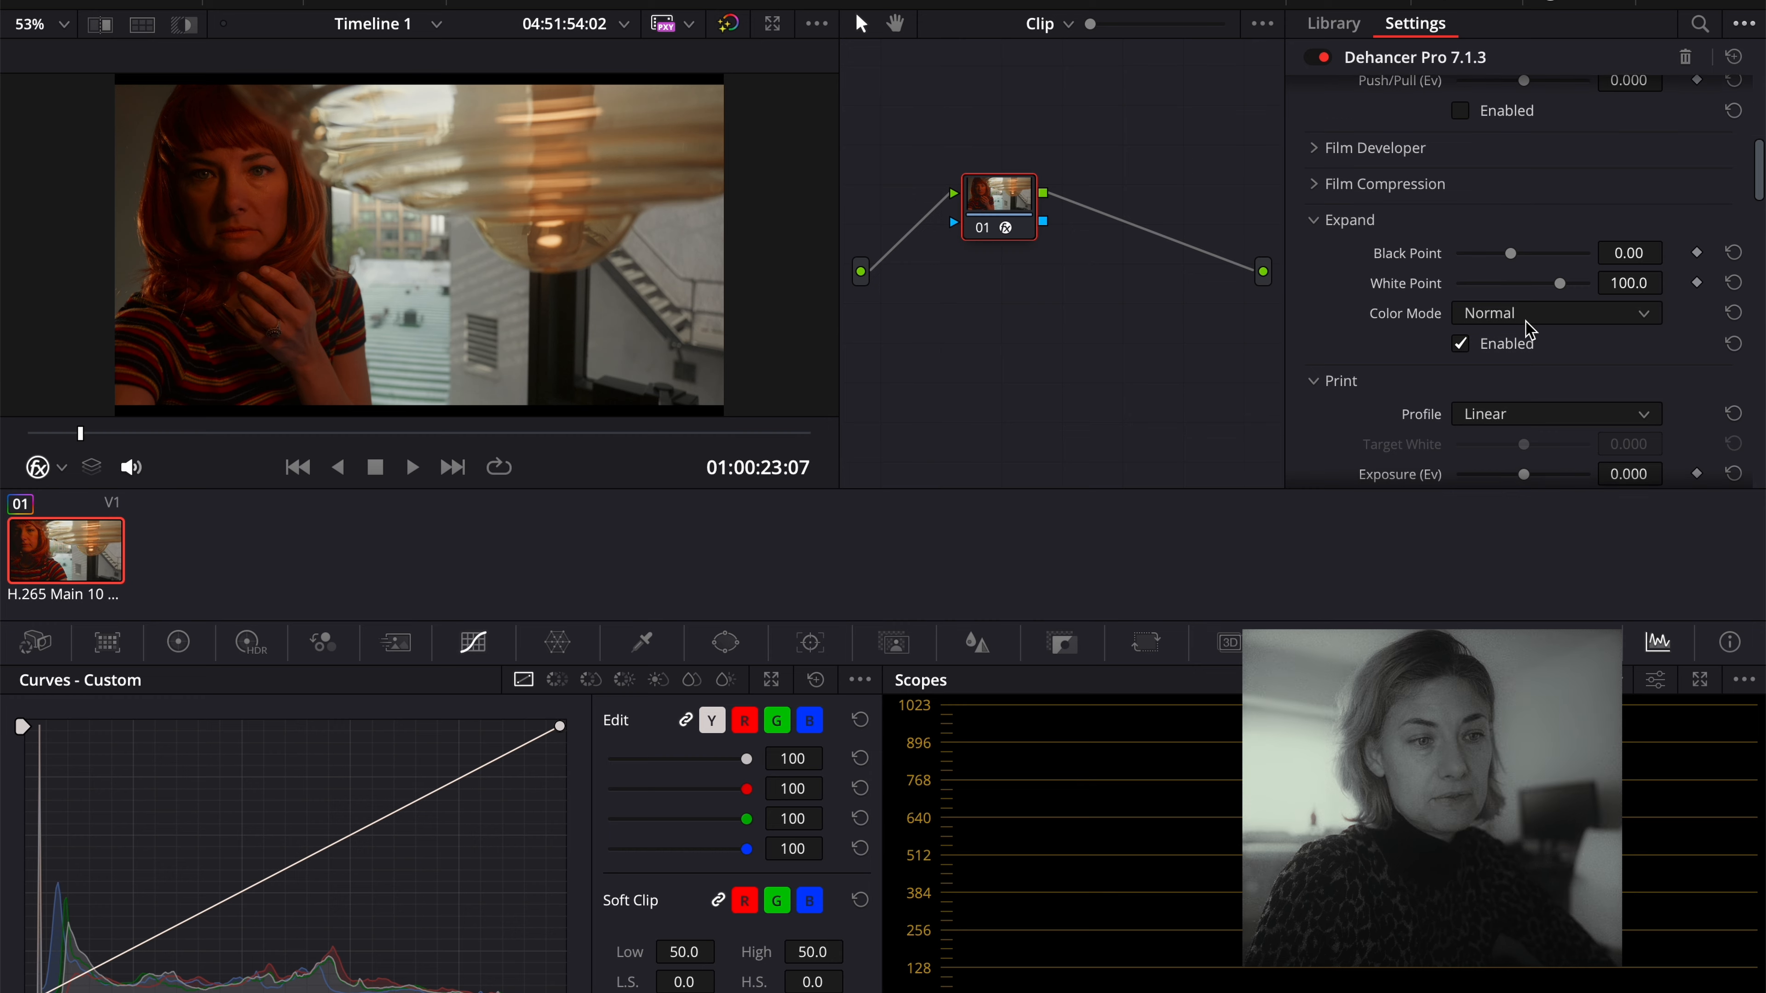
scroll(1526, 322, down, 8)
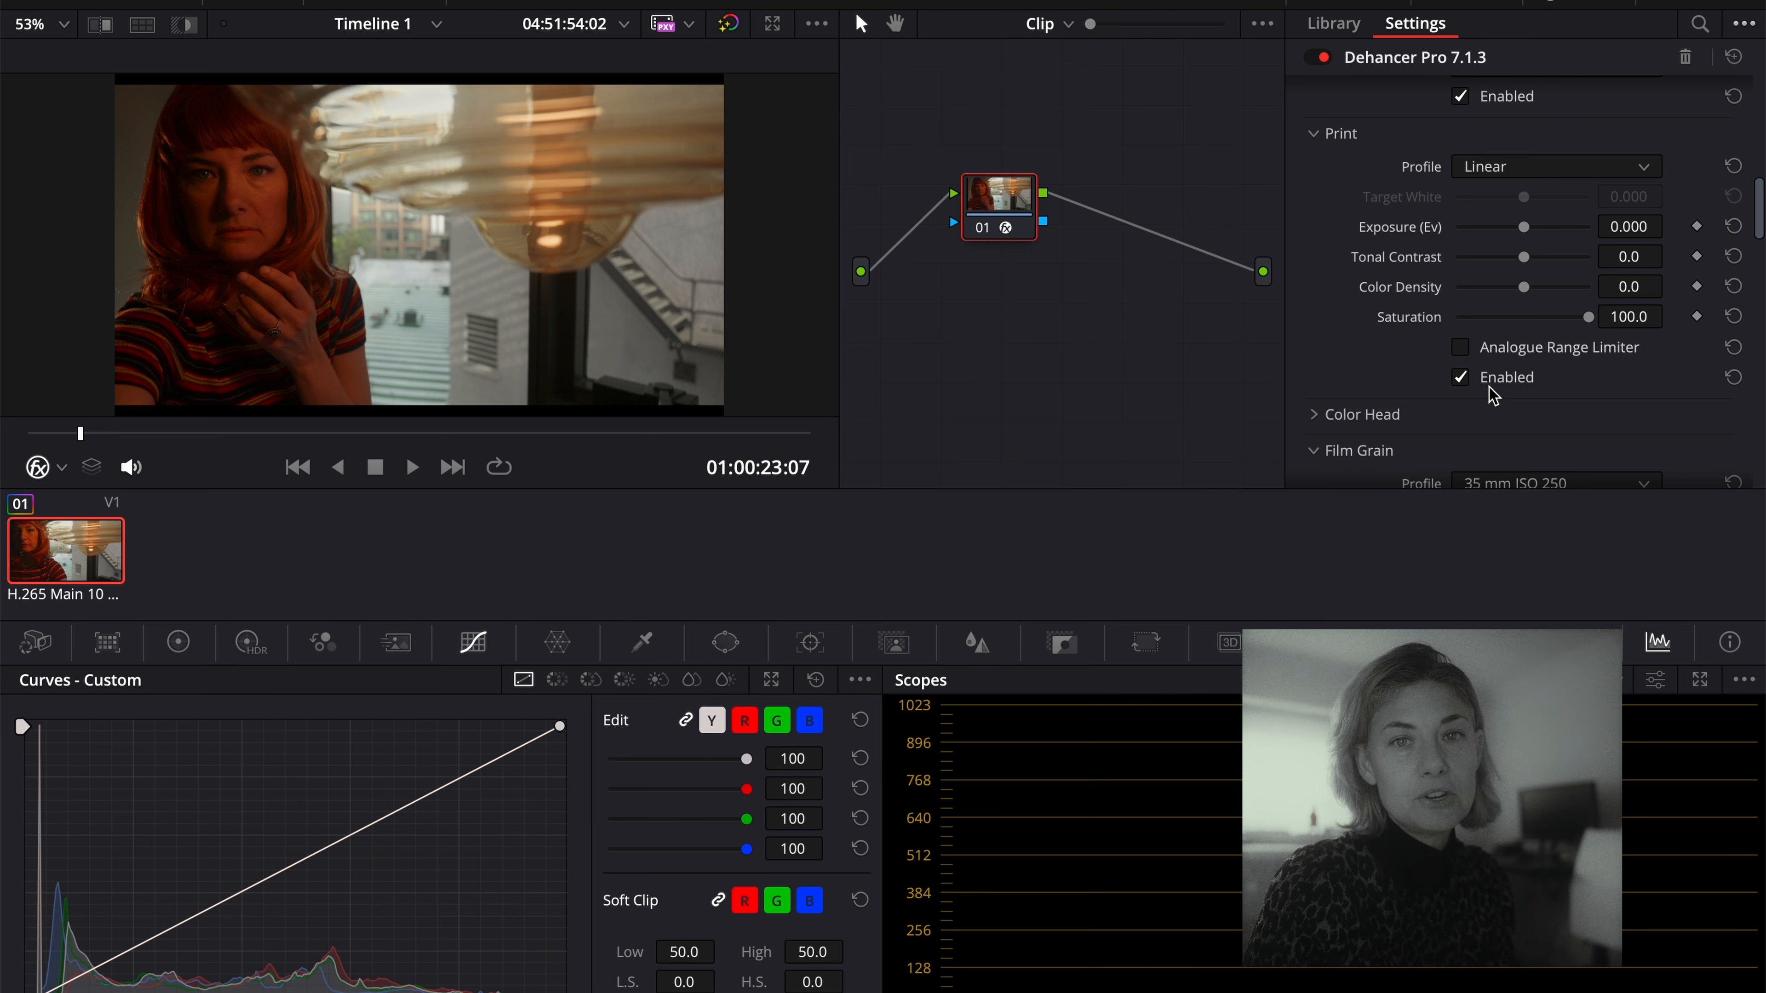
click(1578, 167)
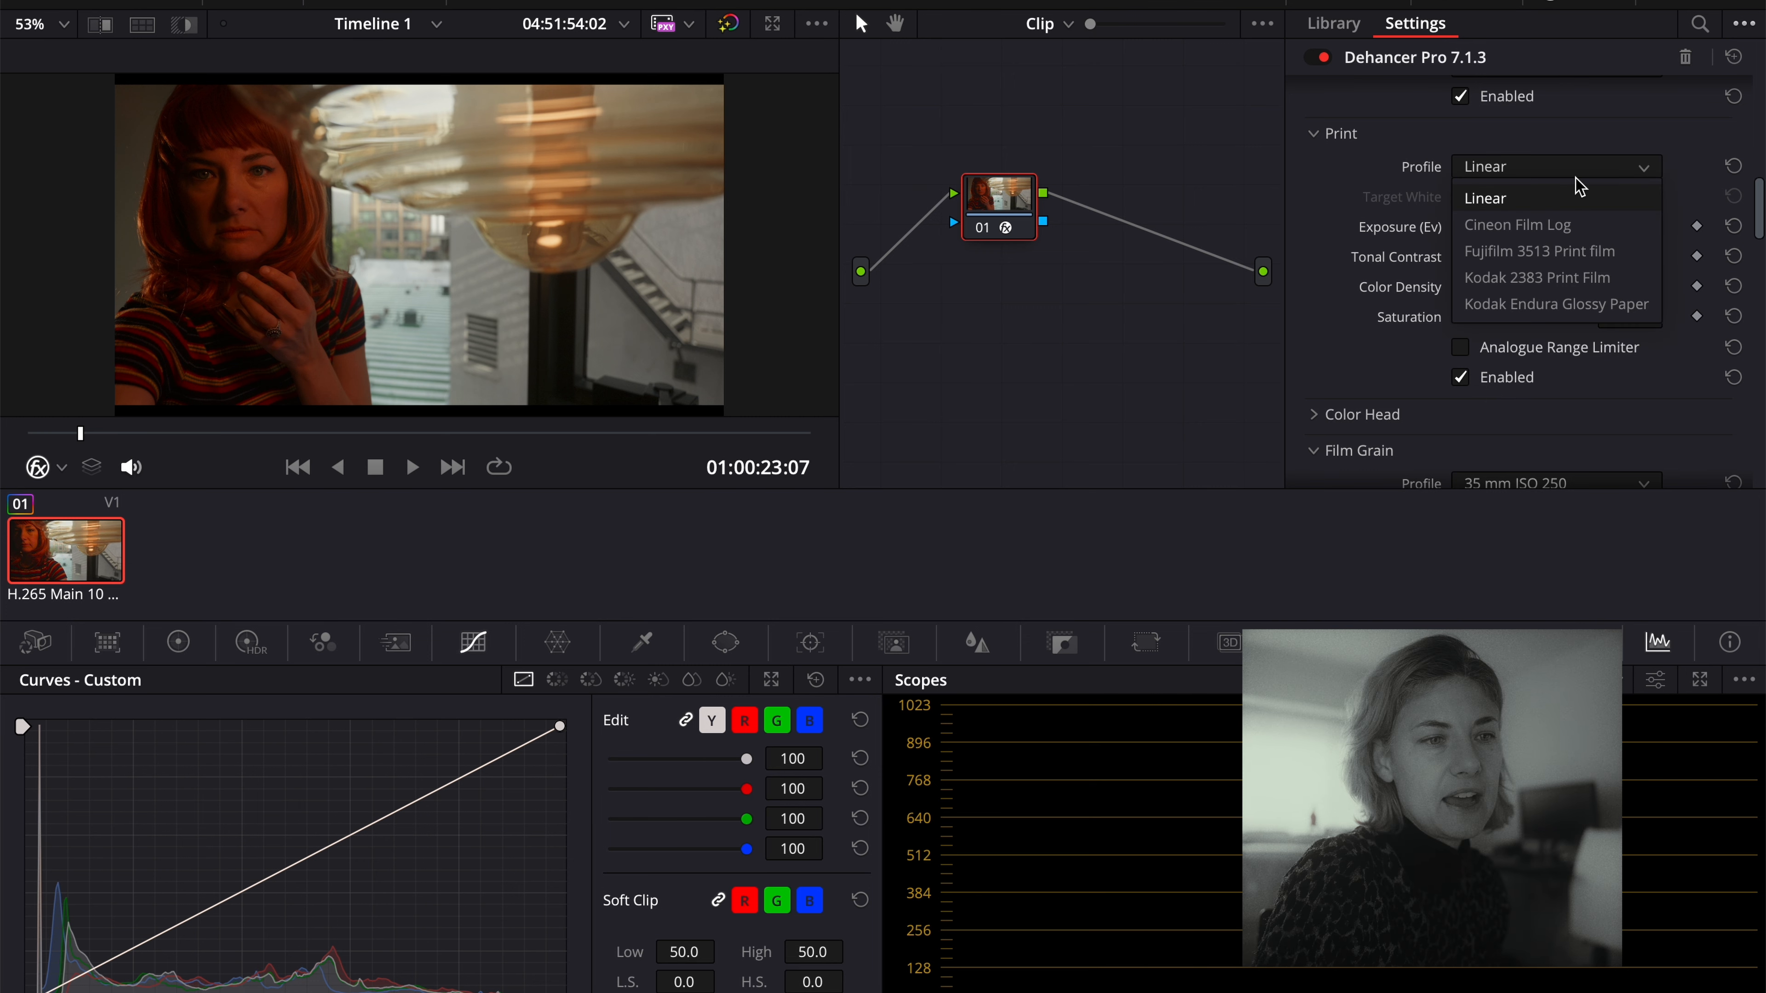
click(1581, 303)
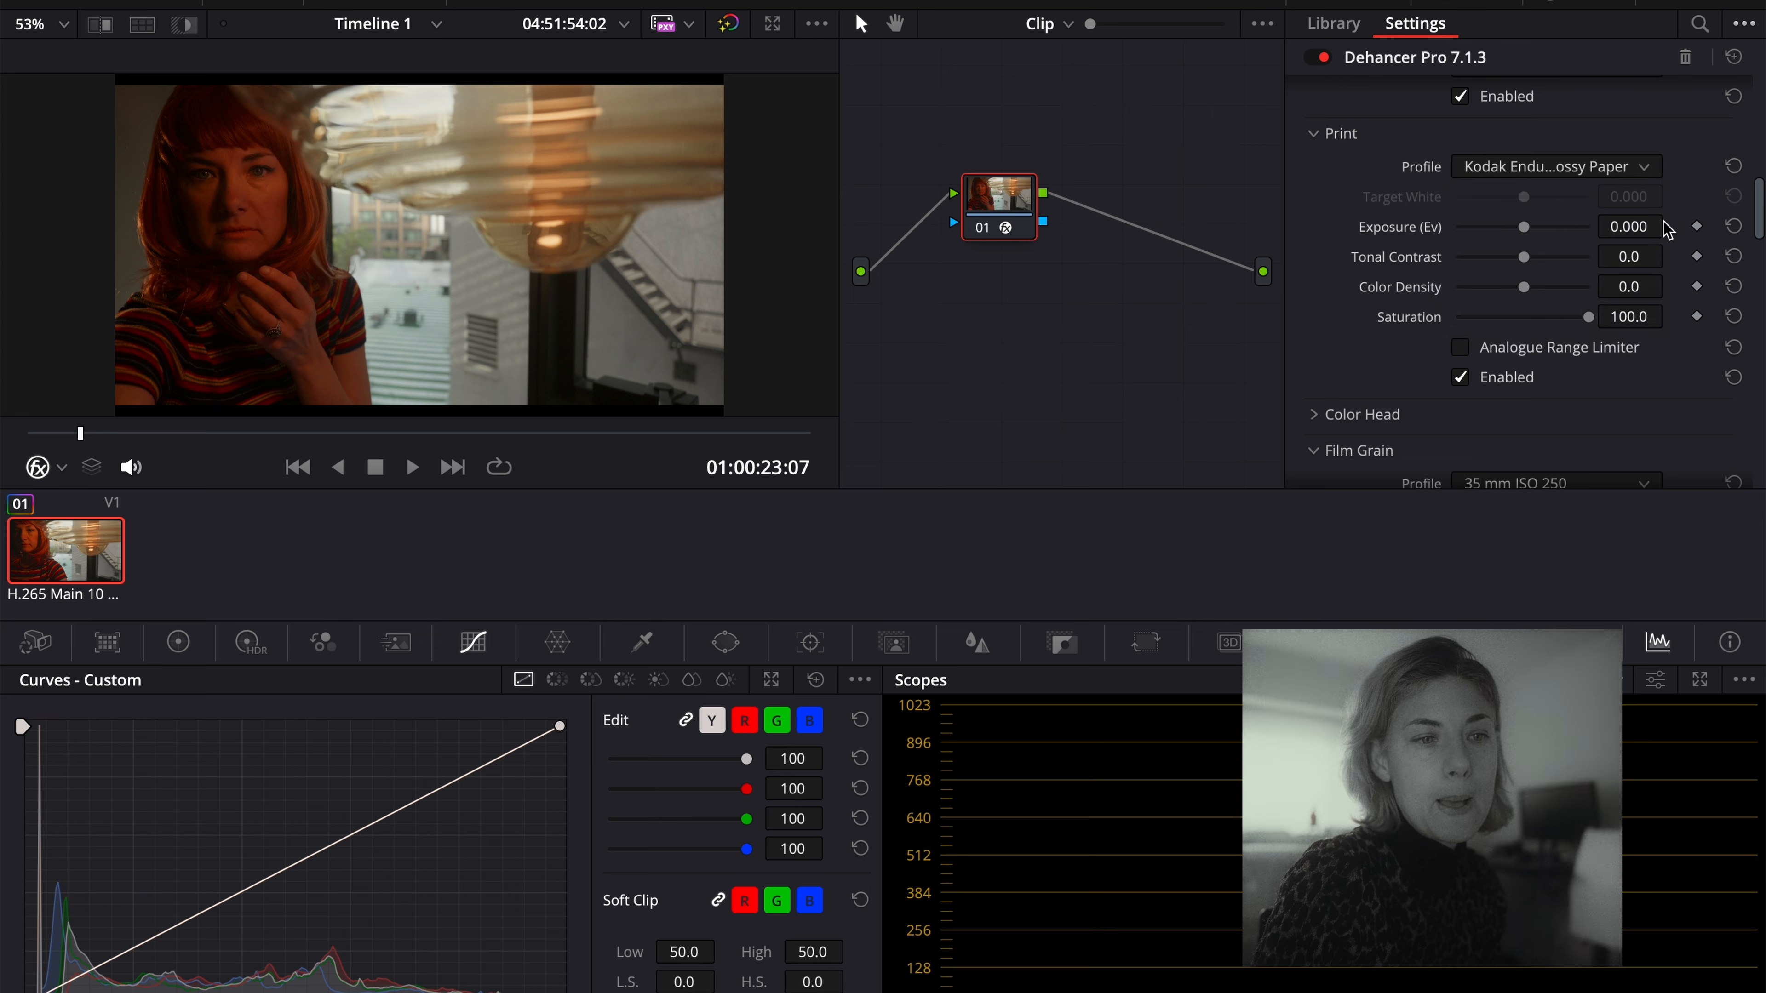
Adjust the print settings to exposure 0.798, tonal contrast 2.3, color density -50.5 and saturation 95.4.
mouse_move(1530, 235)
mouse_down()
mouse_move(1544, 244)
mouse_move(1510, 258)
mouse_move(1526, 258)
mouse_up()
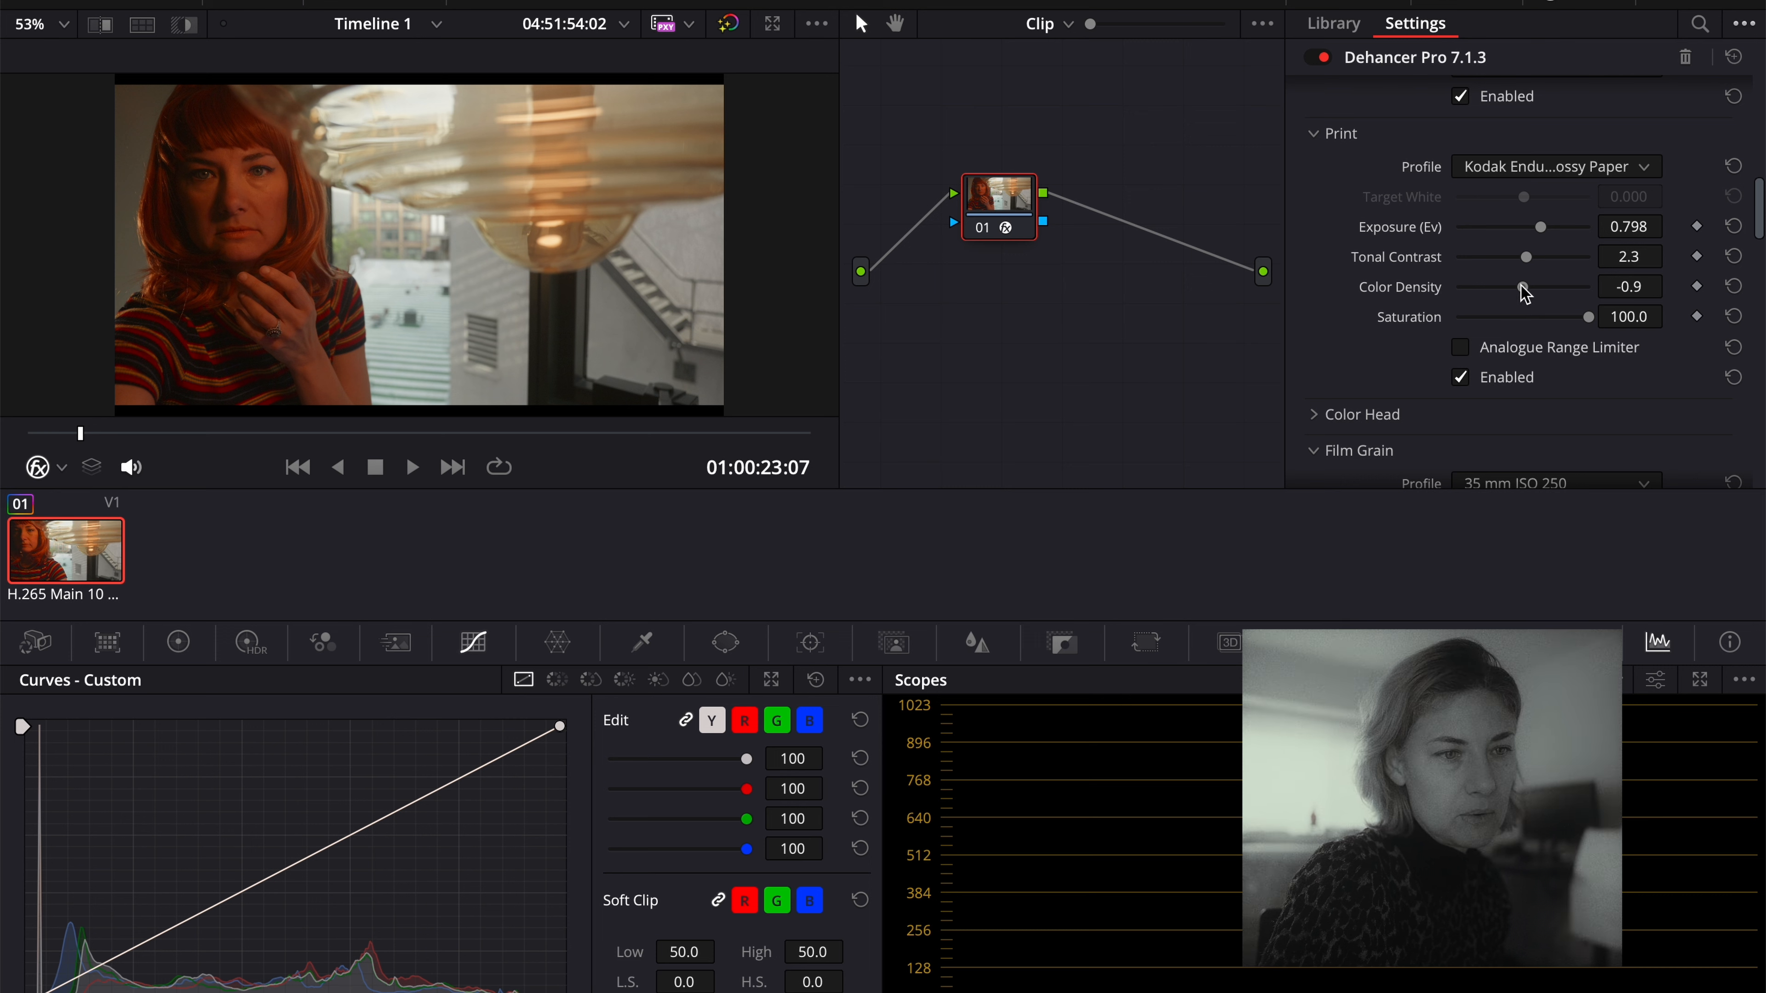
drag(1521, 288, 1492, 288)
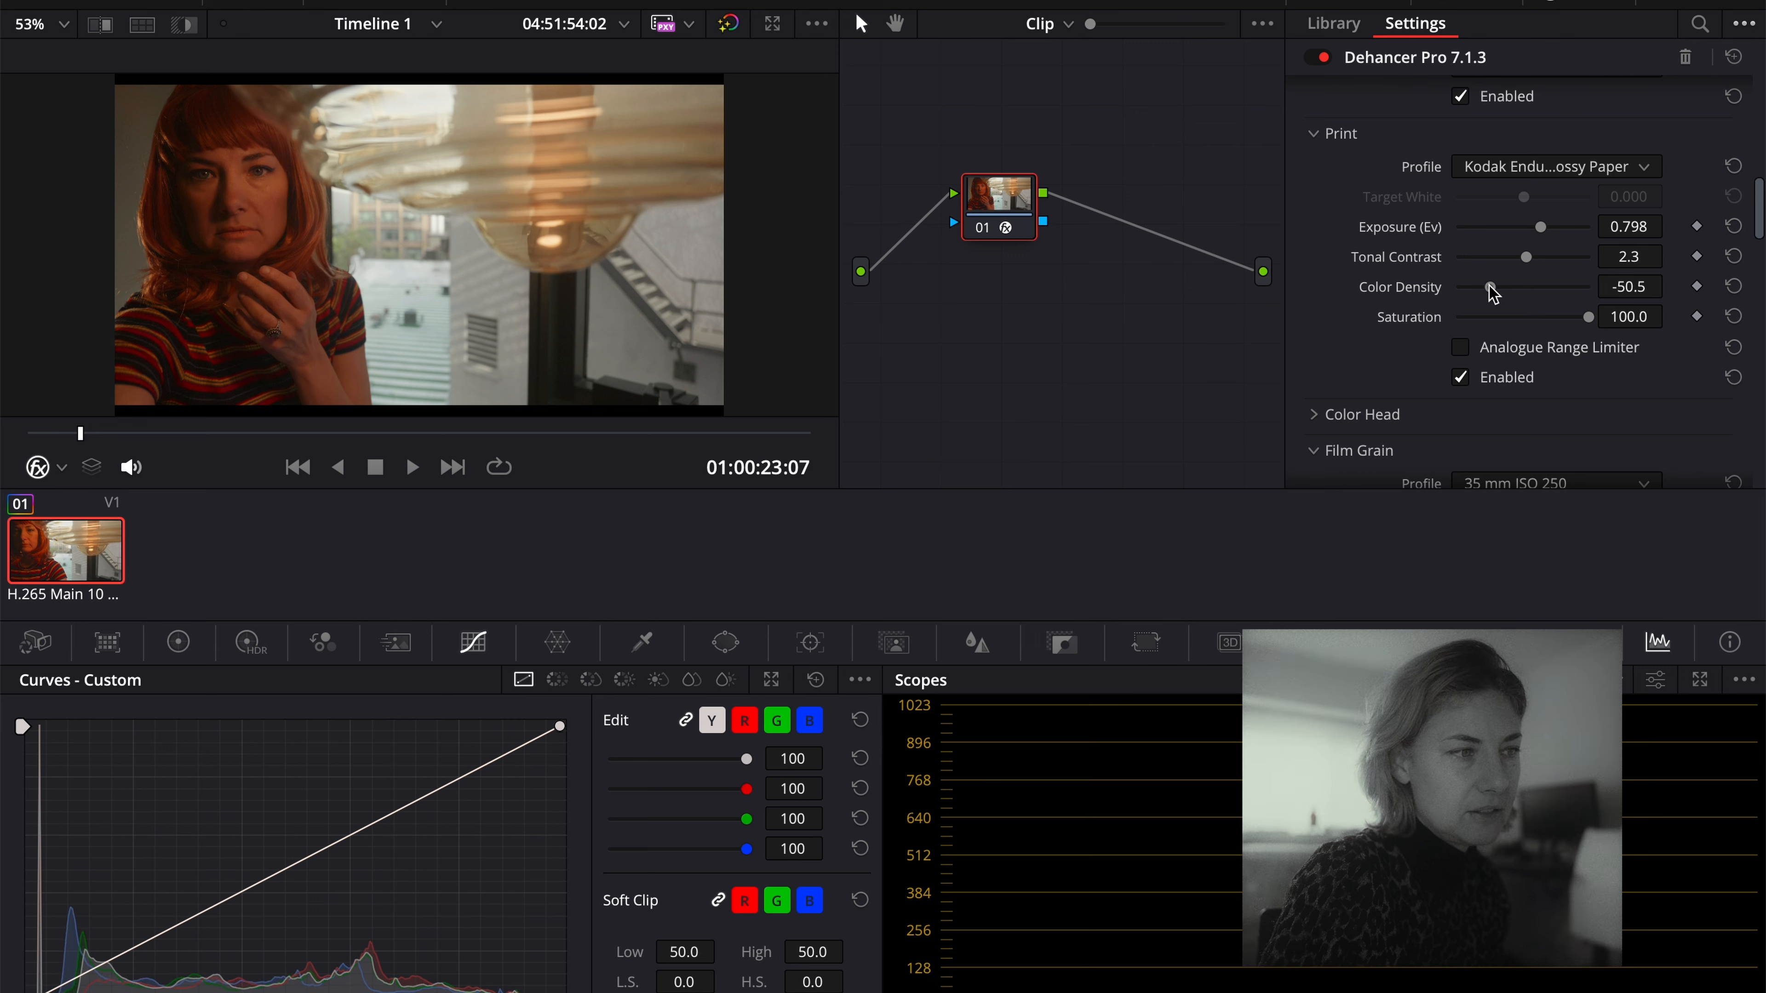
drag(1588, 316, 1583, 316)
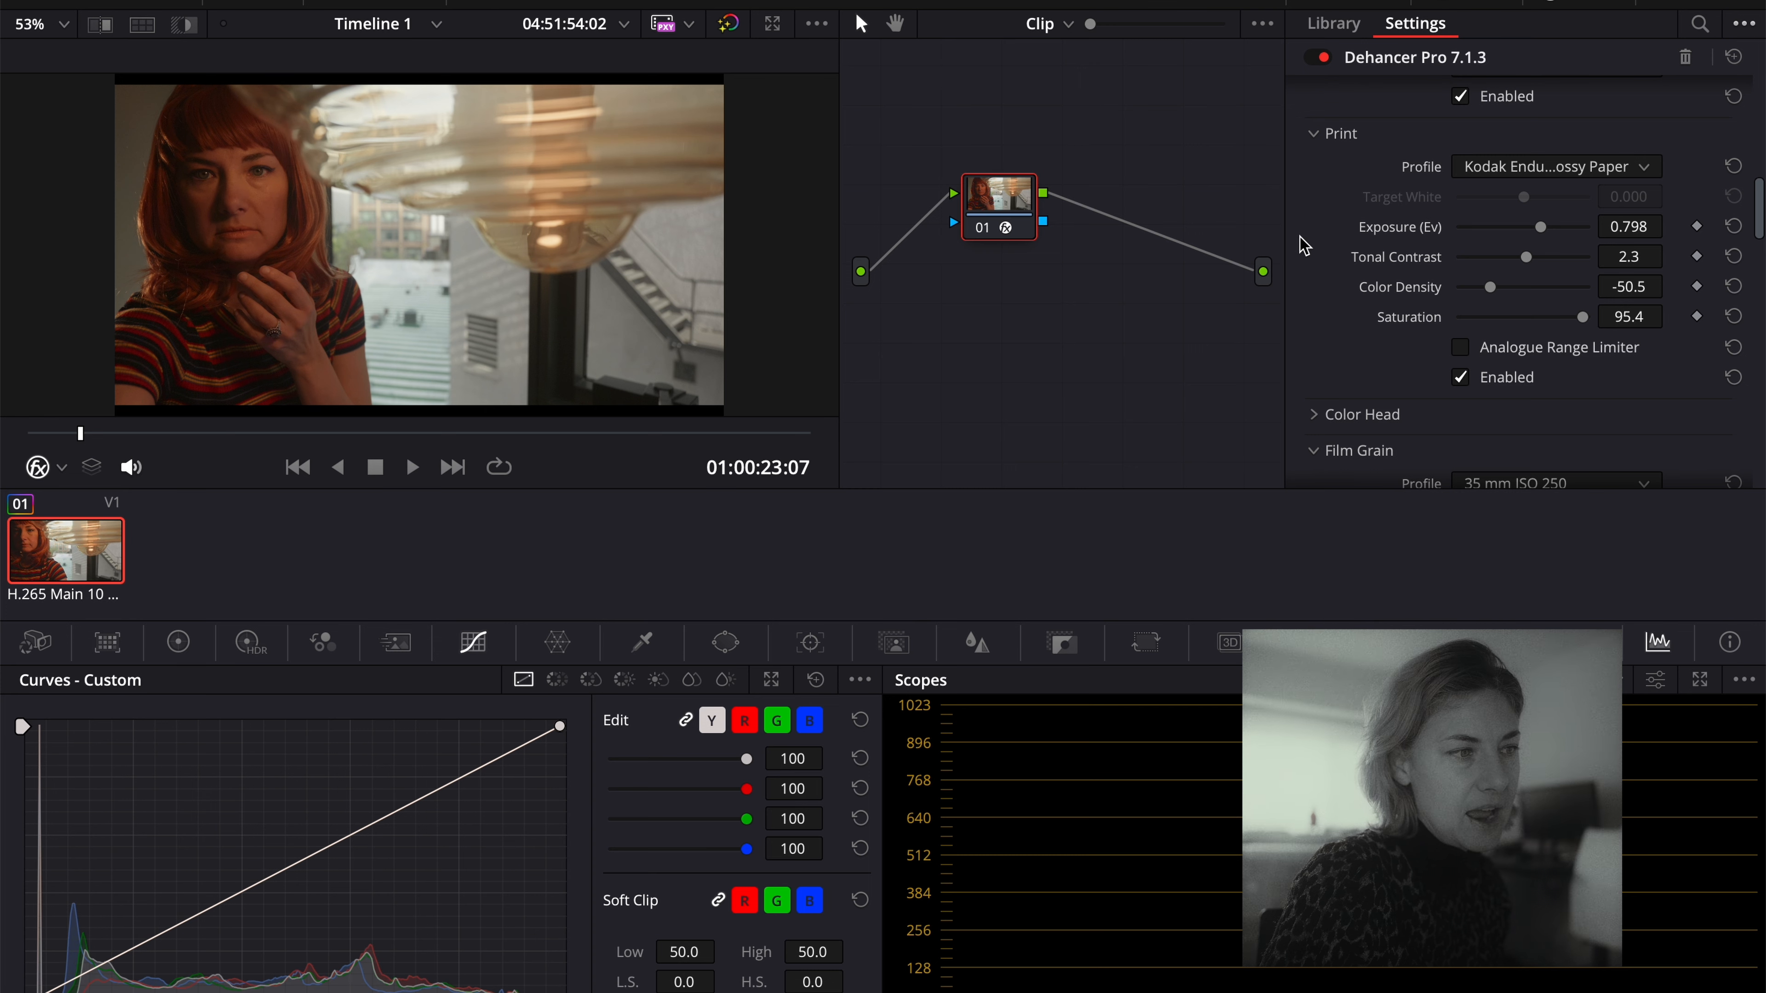
Set the Dehancer input compensation to exposure 0.303, temperature -4.6 and tint -10.1.
scroll(1304, 245, up, 10)
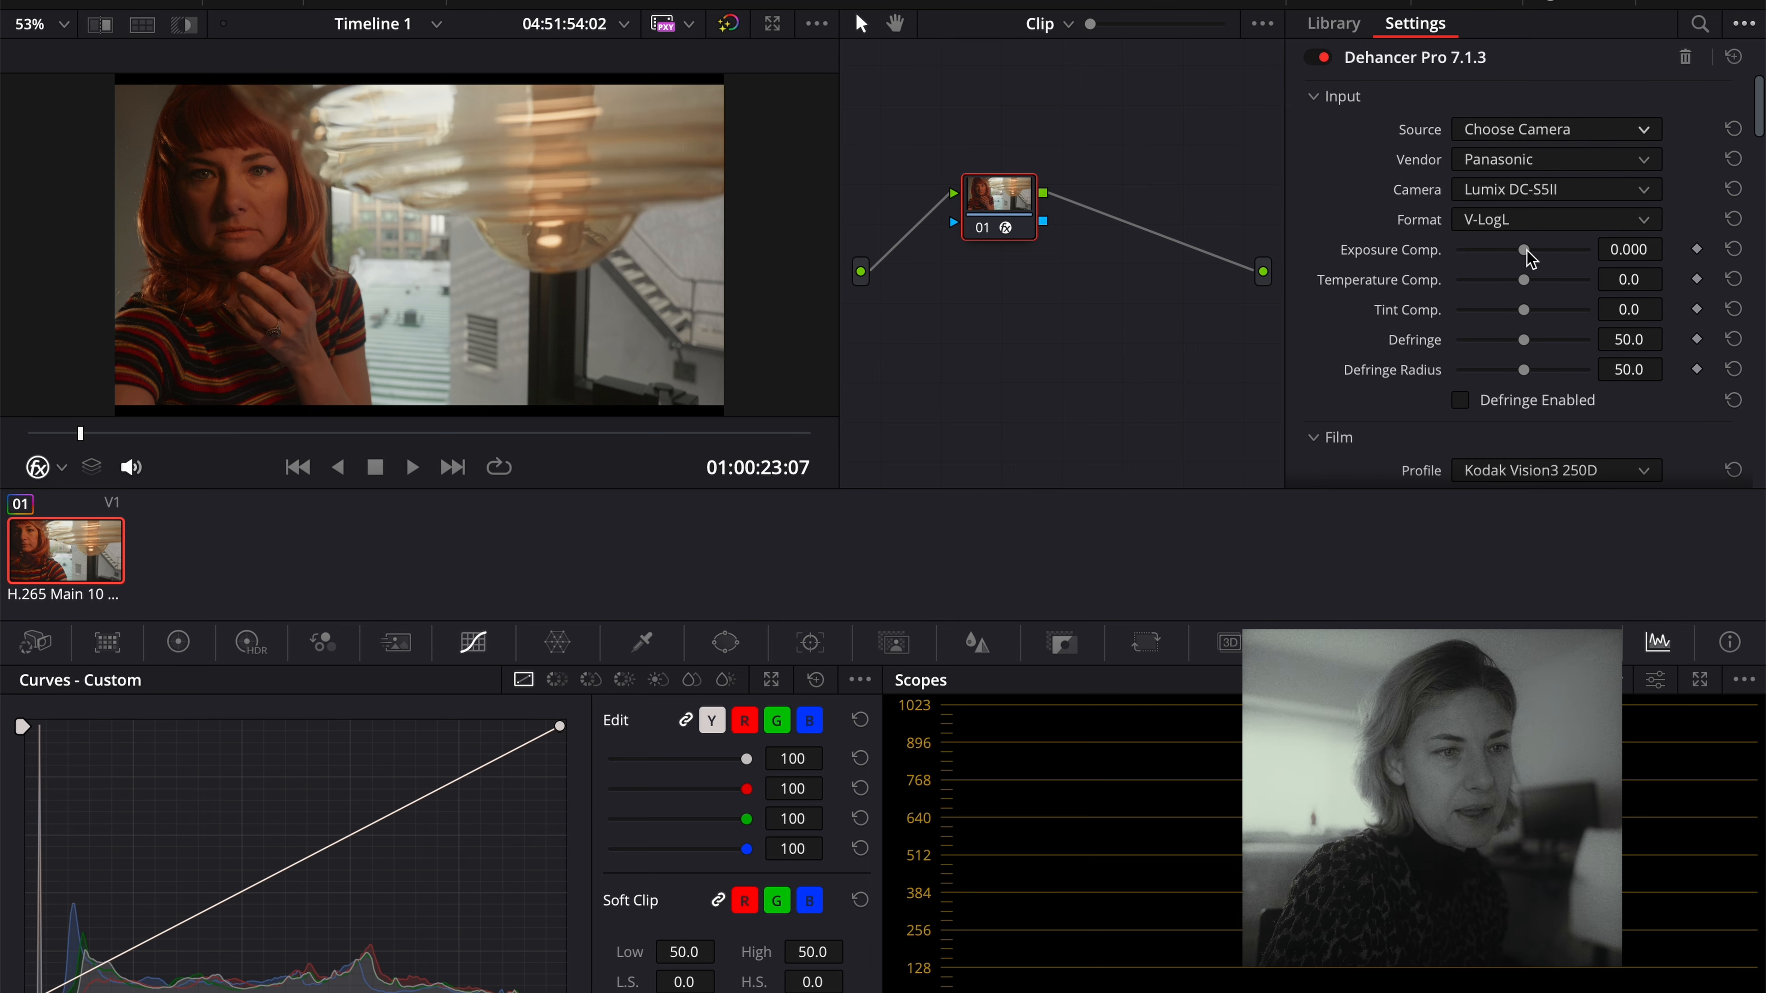
drag(1524, 249, 1517, 312)
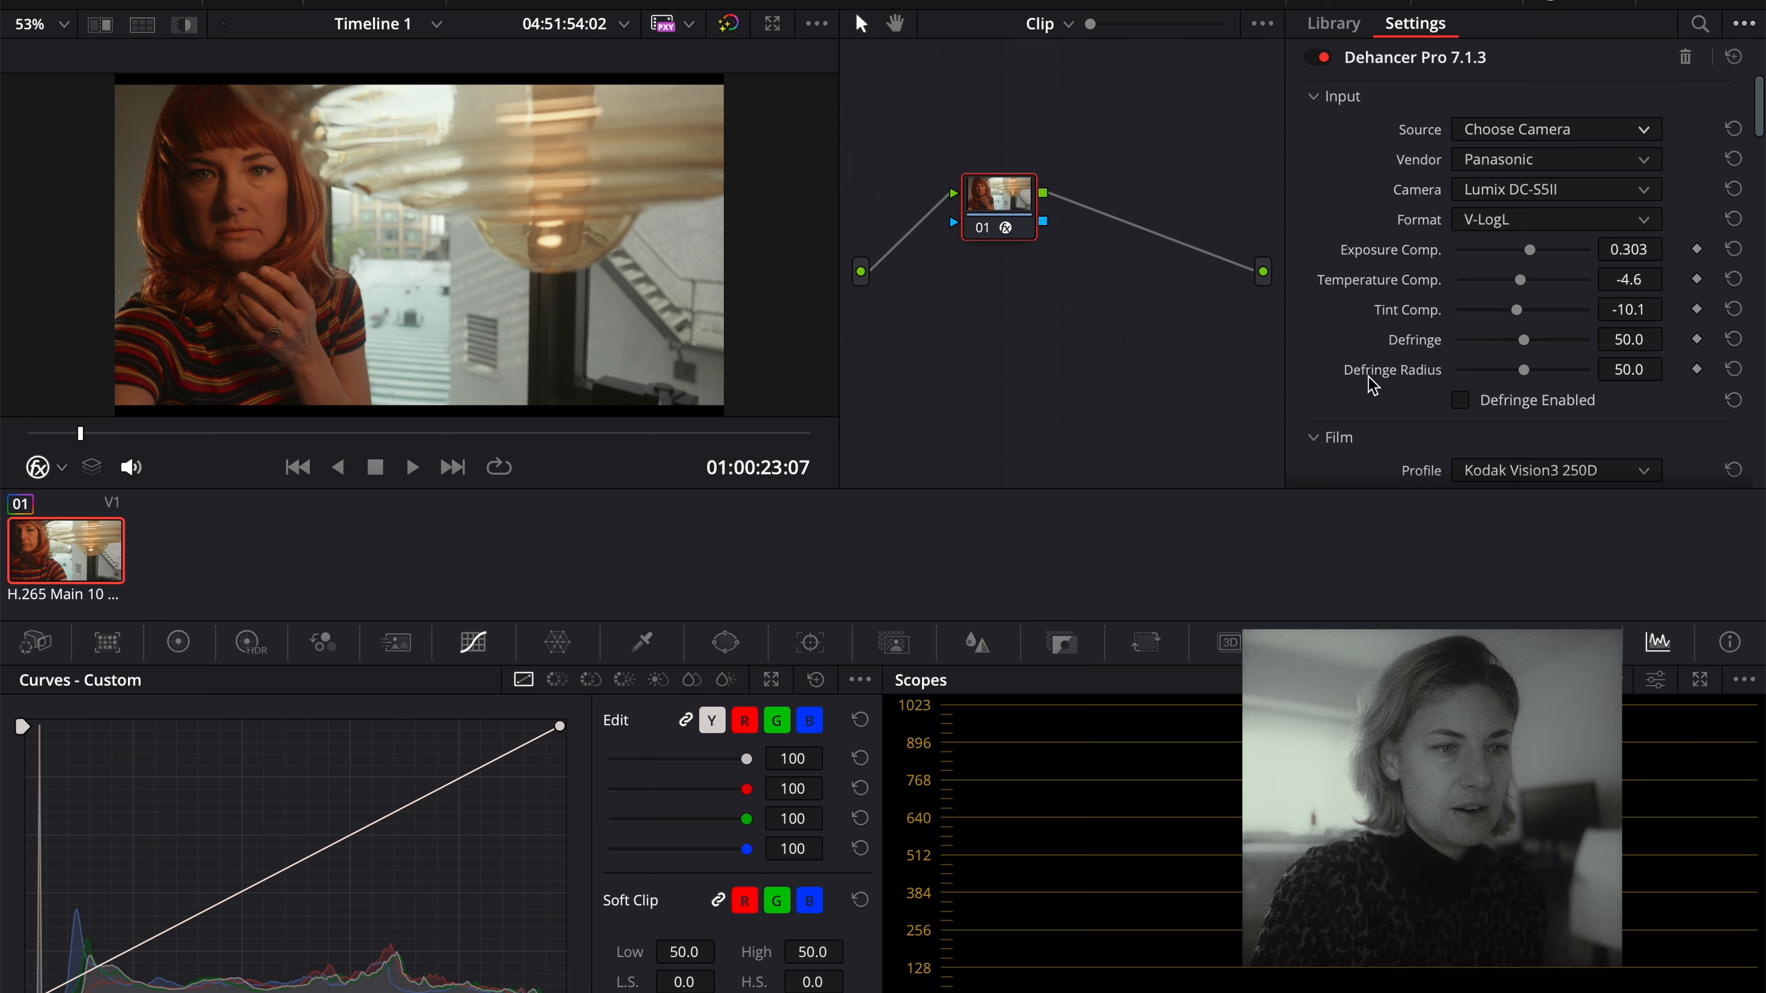
Try Defringe on the input with a radius of 54.2, and reset the radius and disable Defringe.
scroll(1371, 384, down, 1)
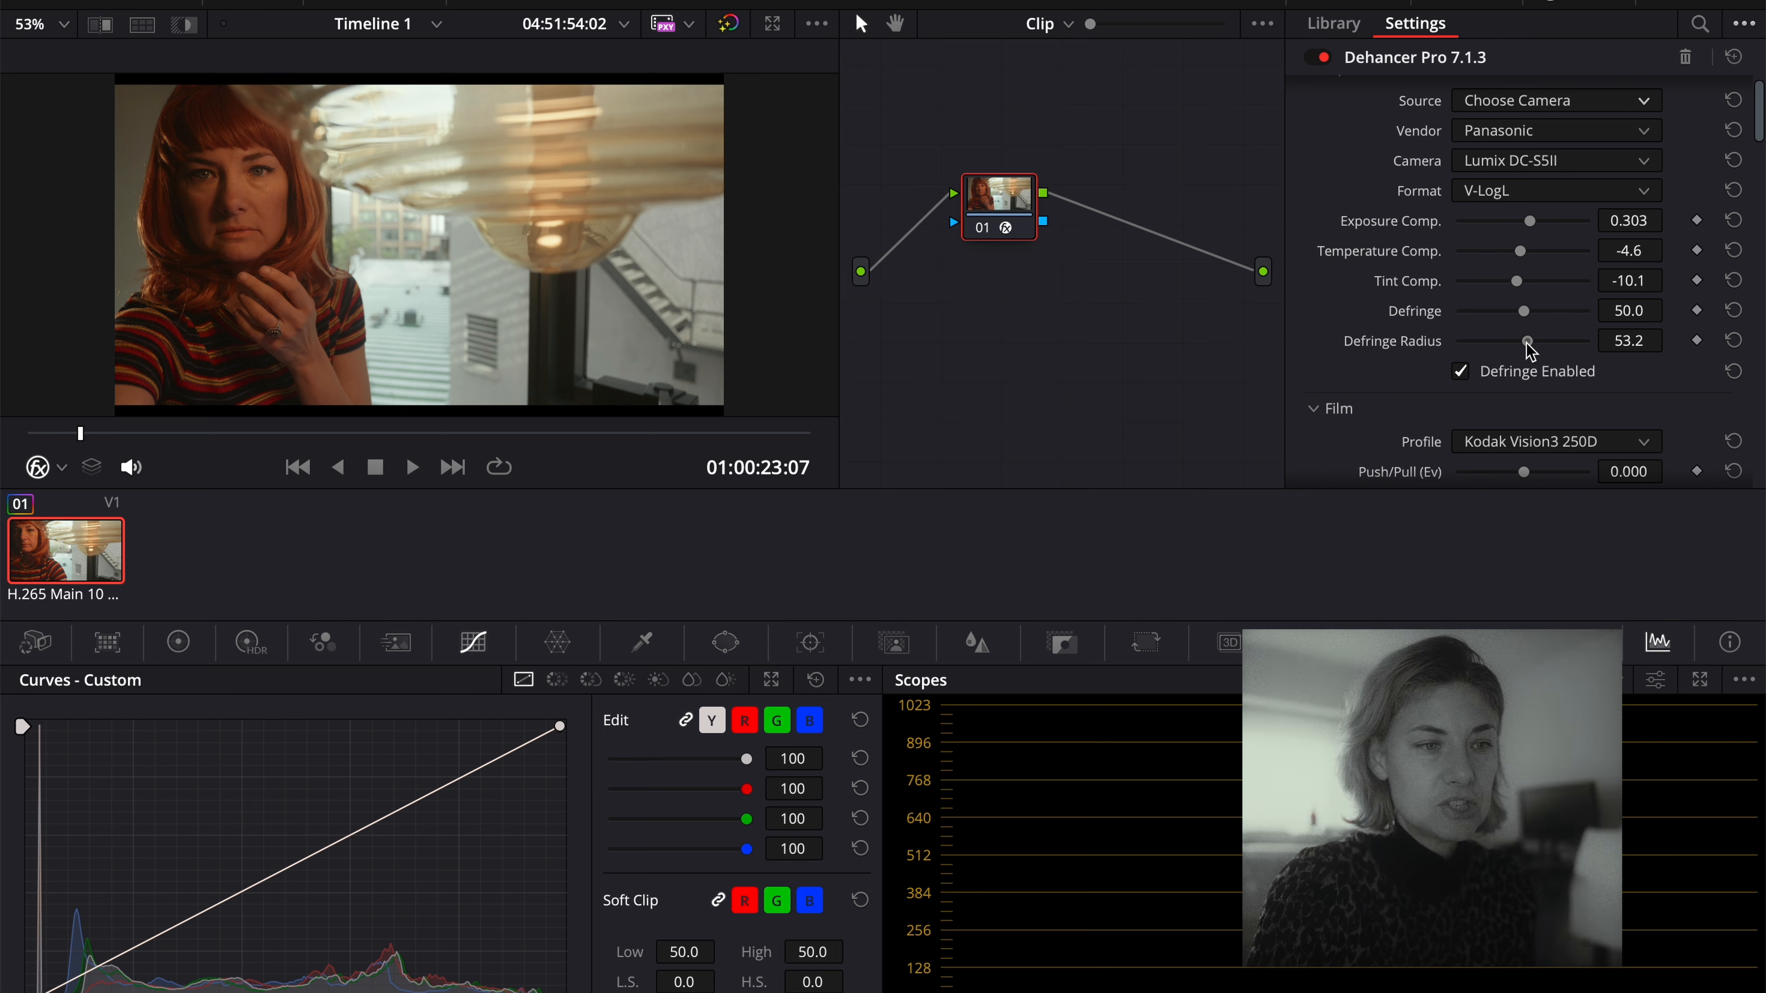
drag(1528, 343, 1532, 349)
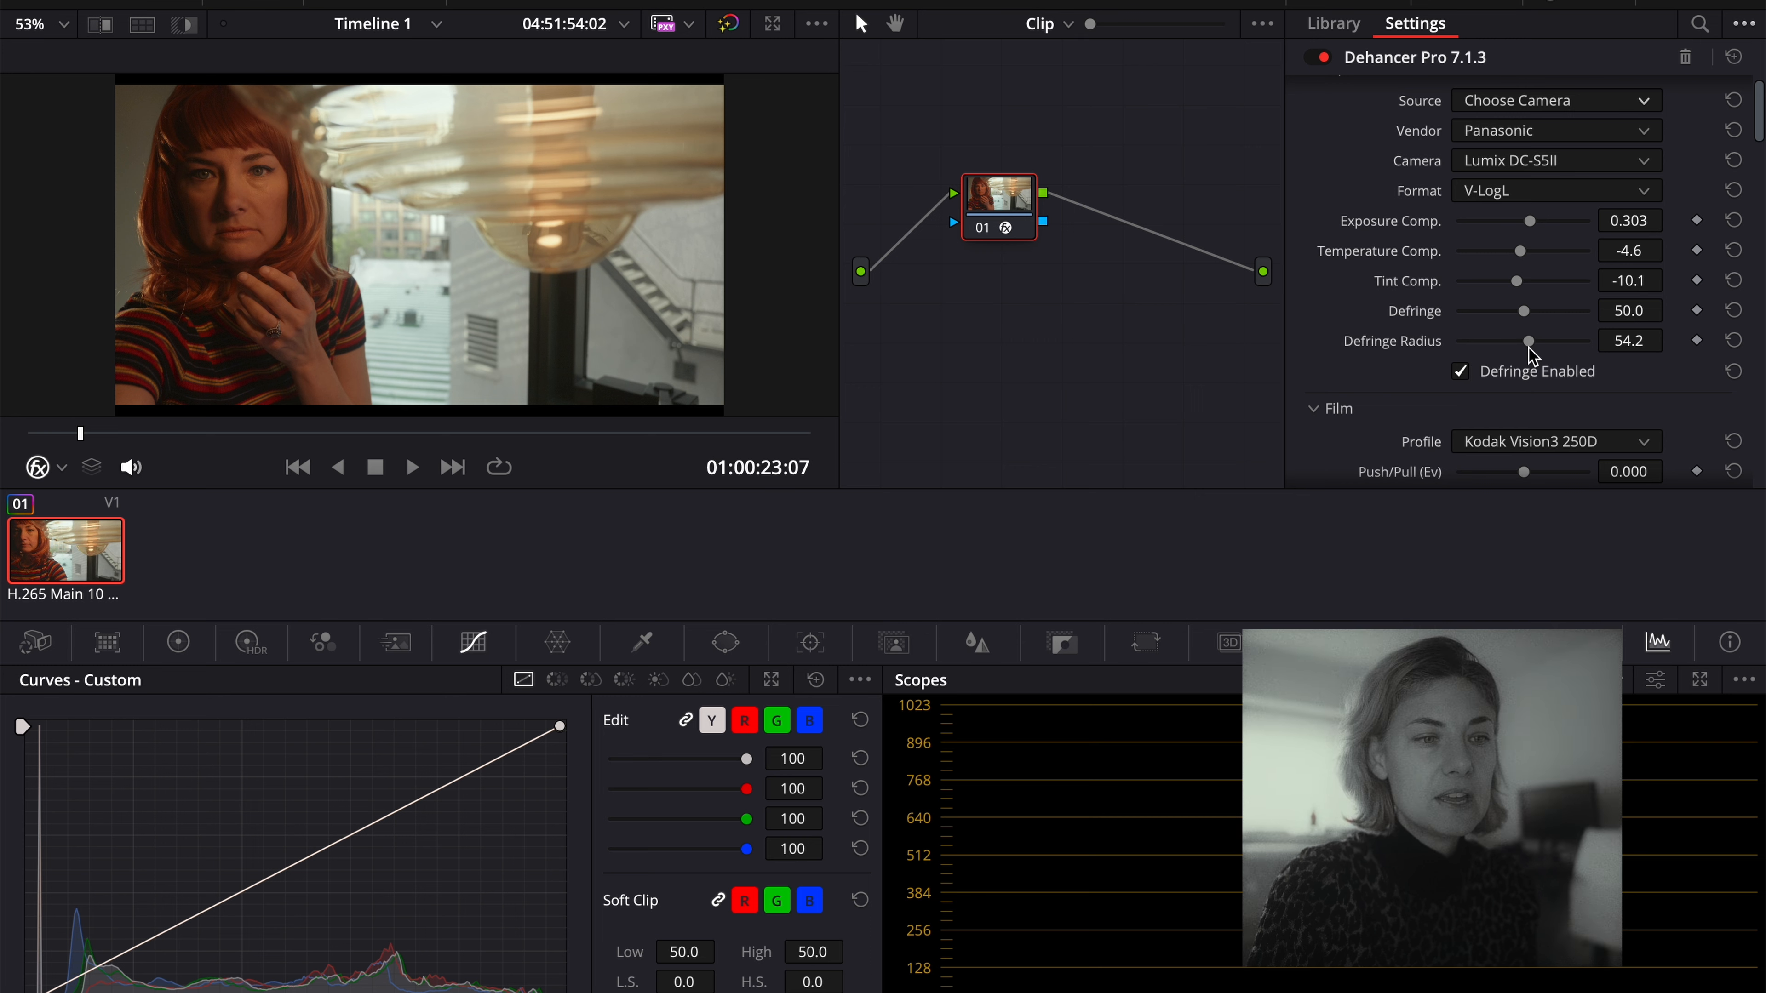
click(1733, 340)
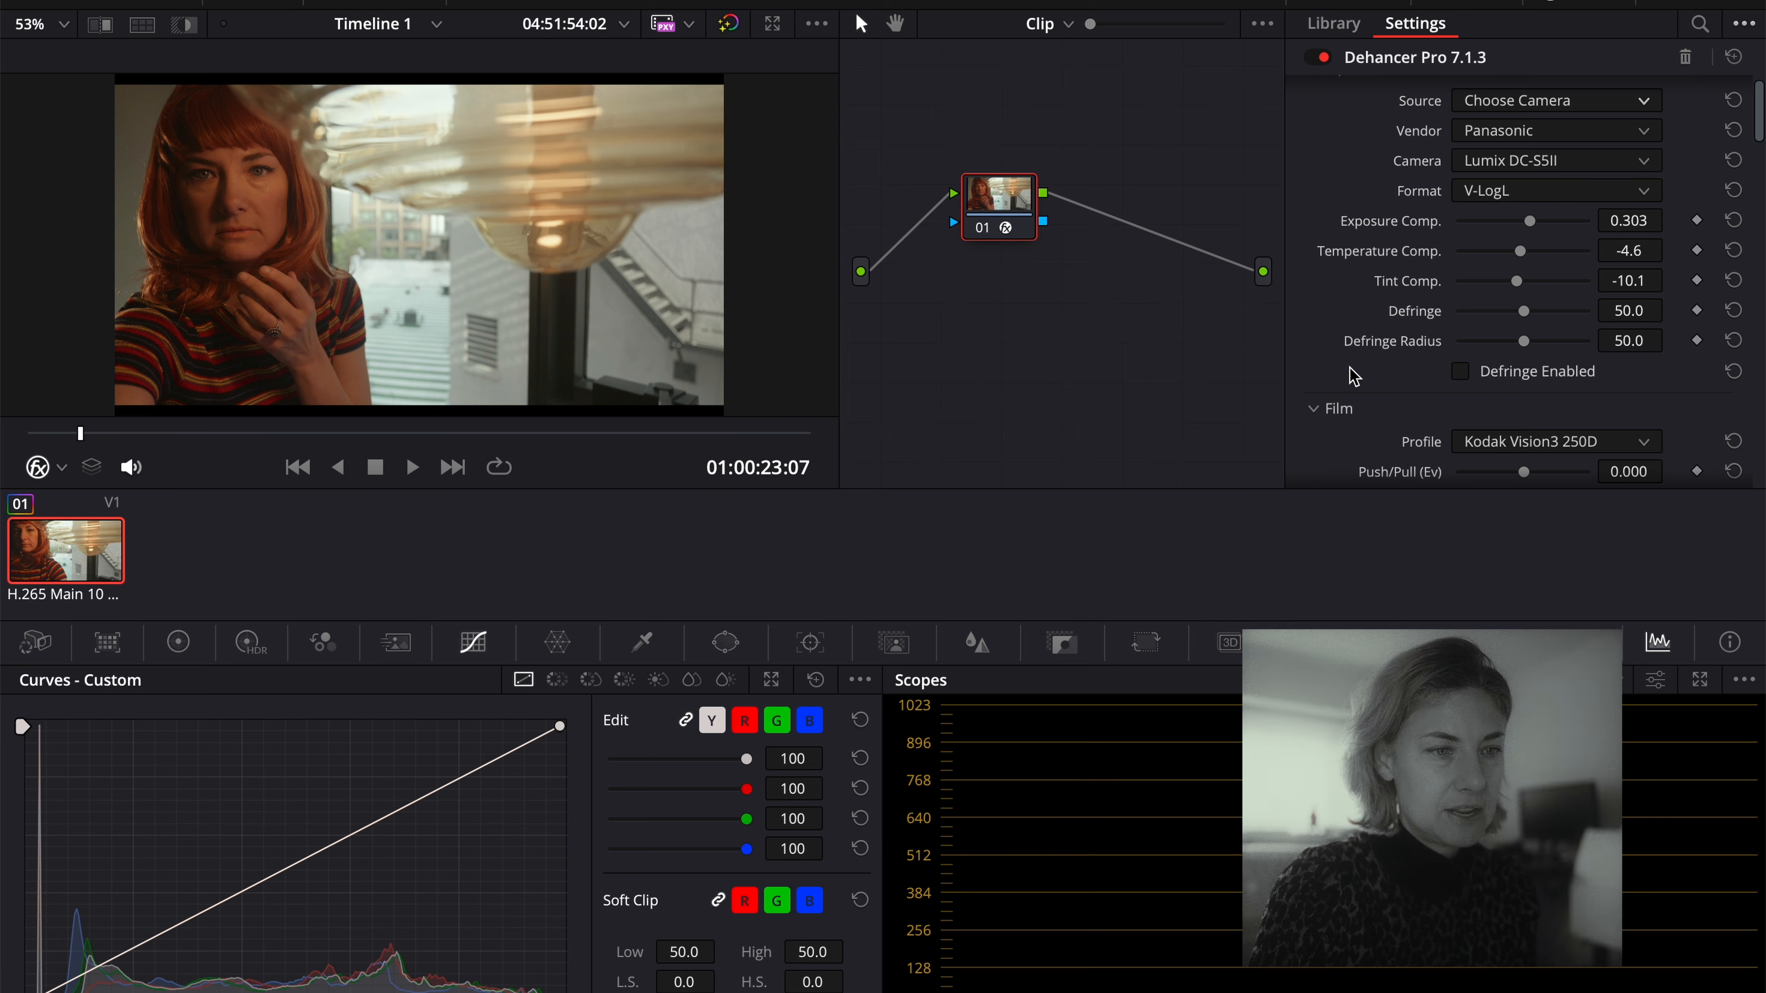
Preview the 35 mm ISO 250 film grain on the full-screen image and disable the grain again.
scroll(1354, 376, down, 2)
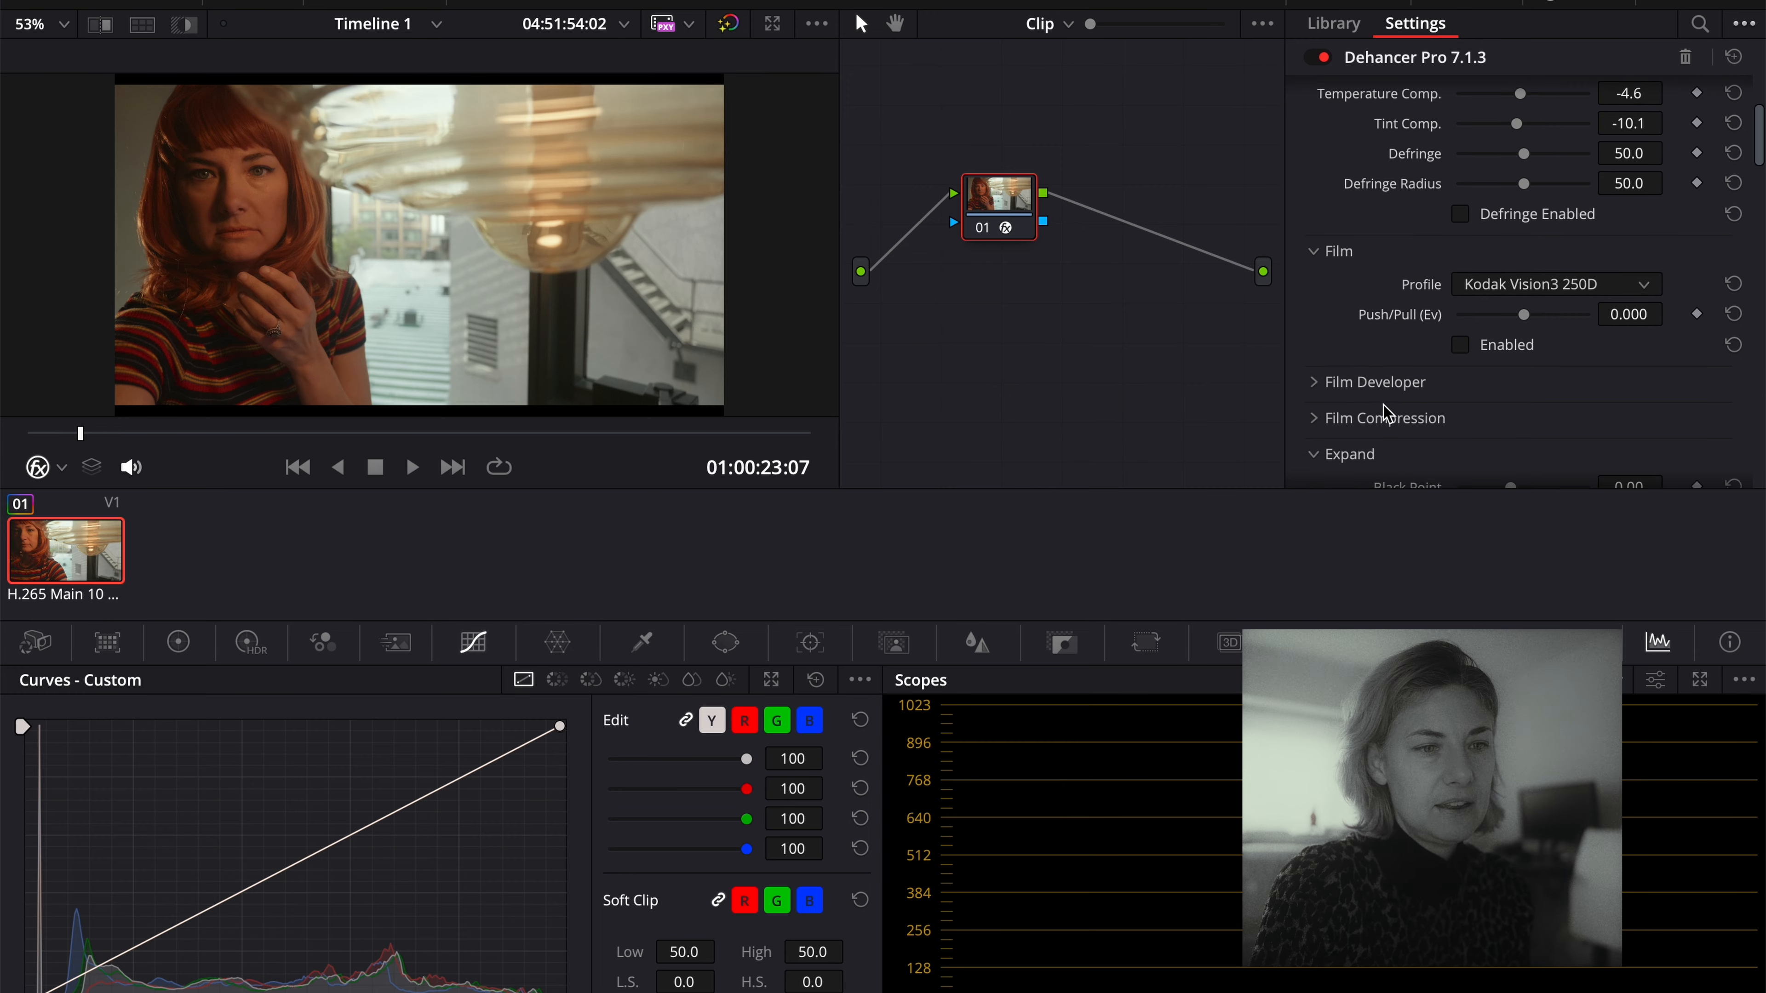
scroll(1383, 405, down, 5)
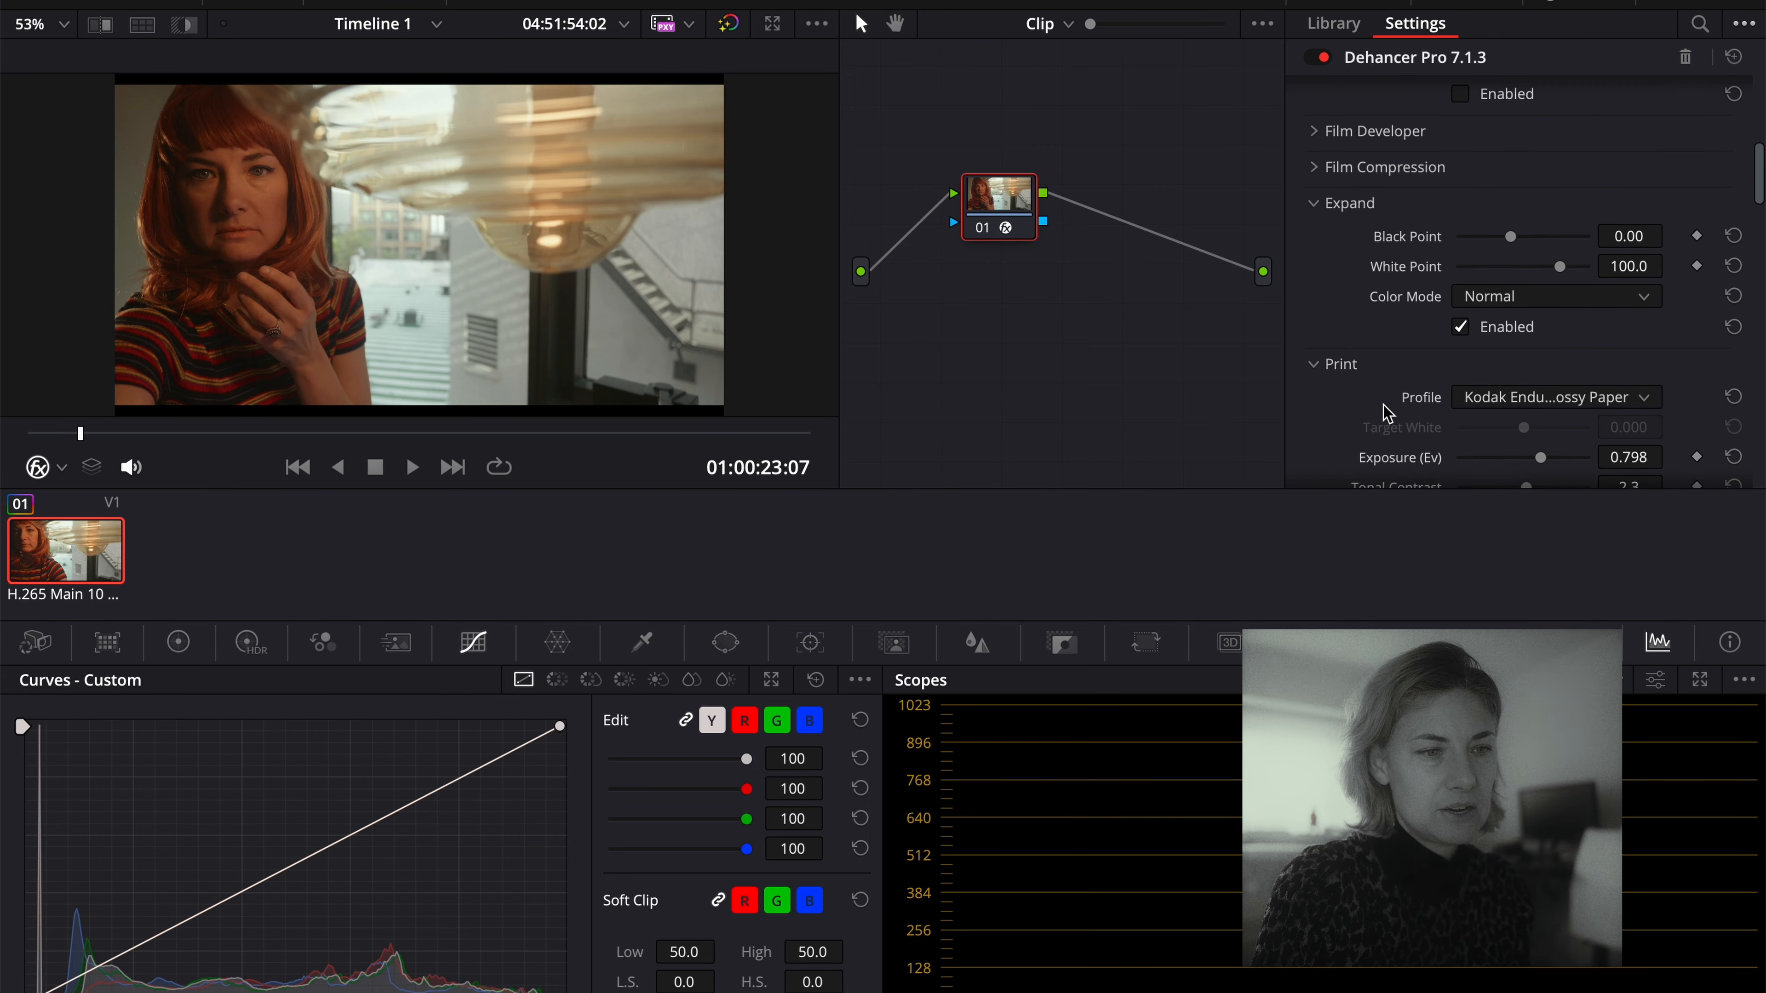
scroll(1383, 405, up, 3)
scroll(1386, 413, up, 2)
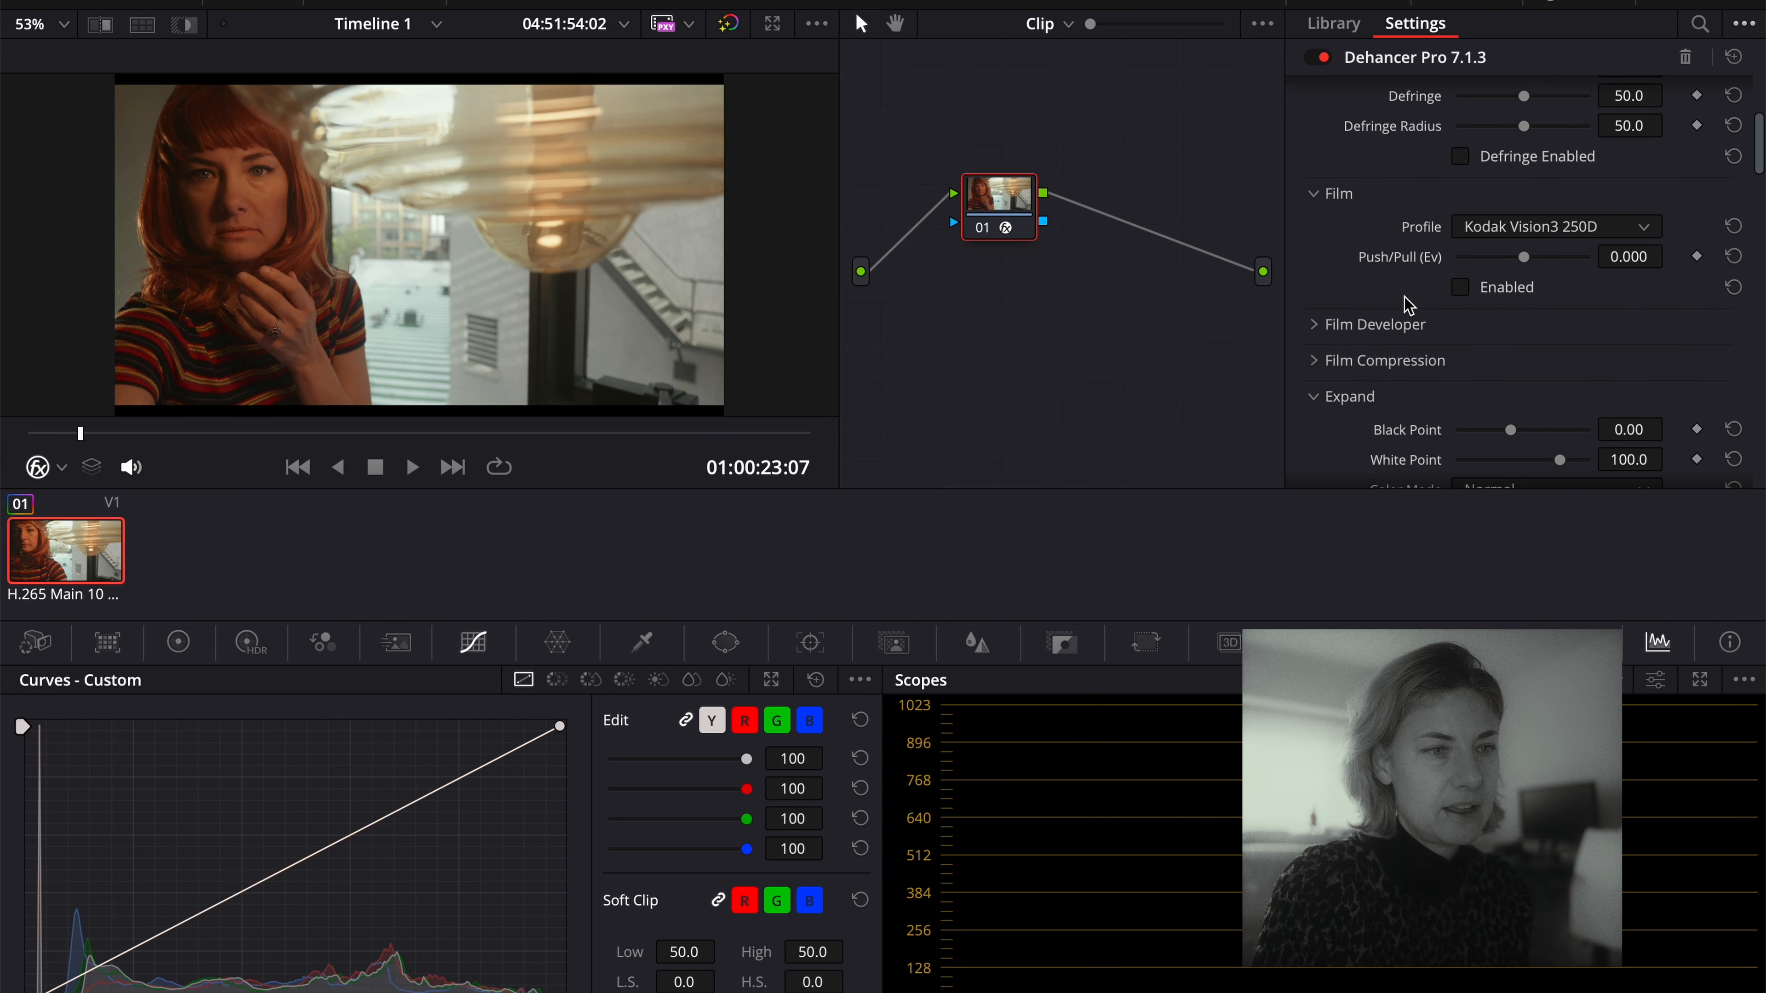
scroll(1400, 313, down, 10)
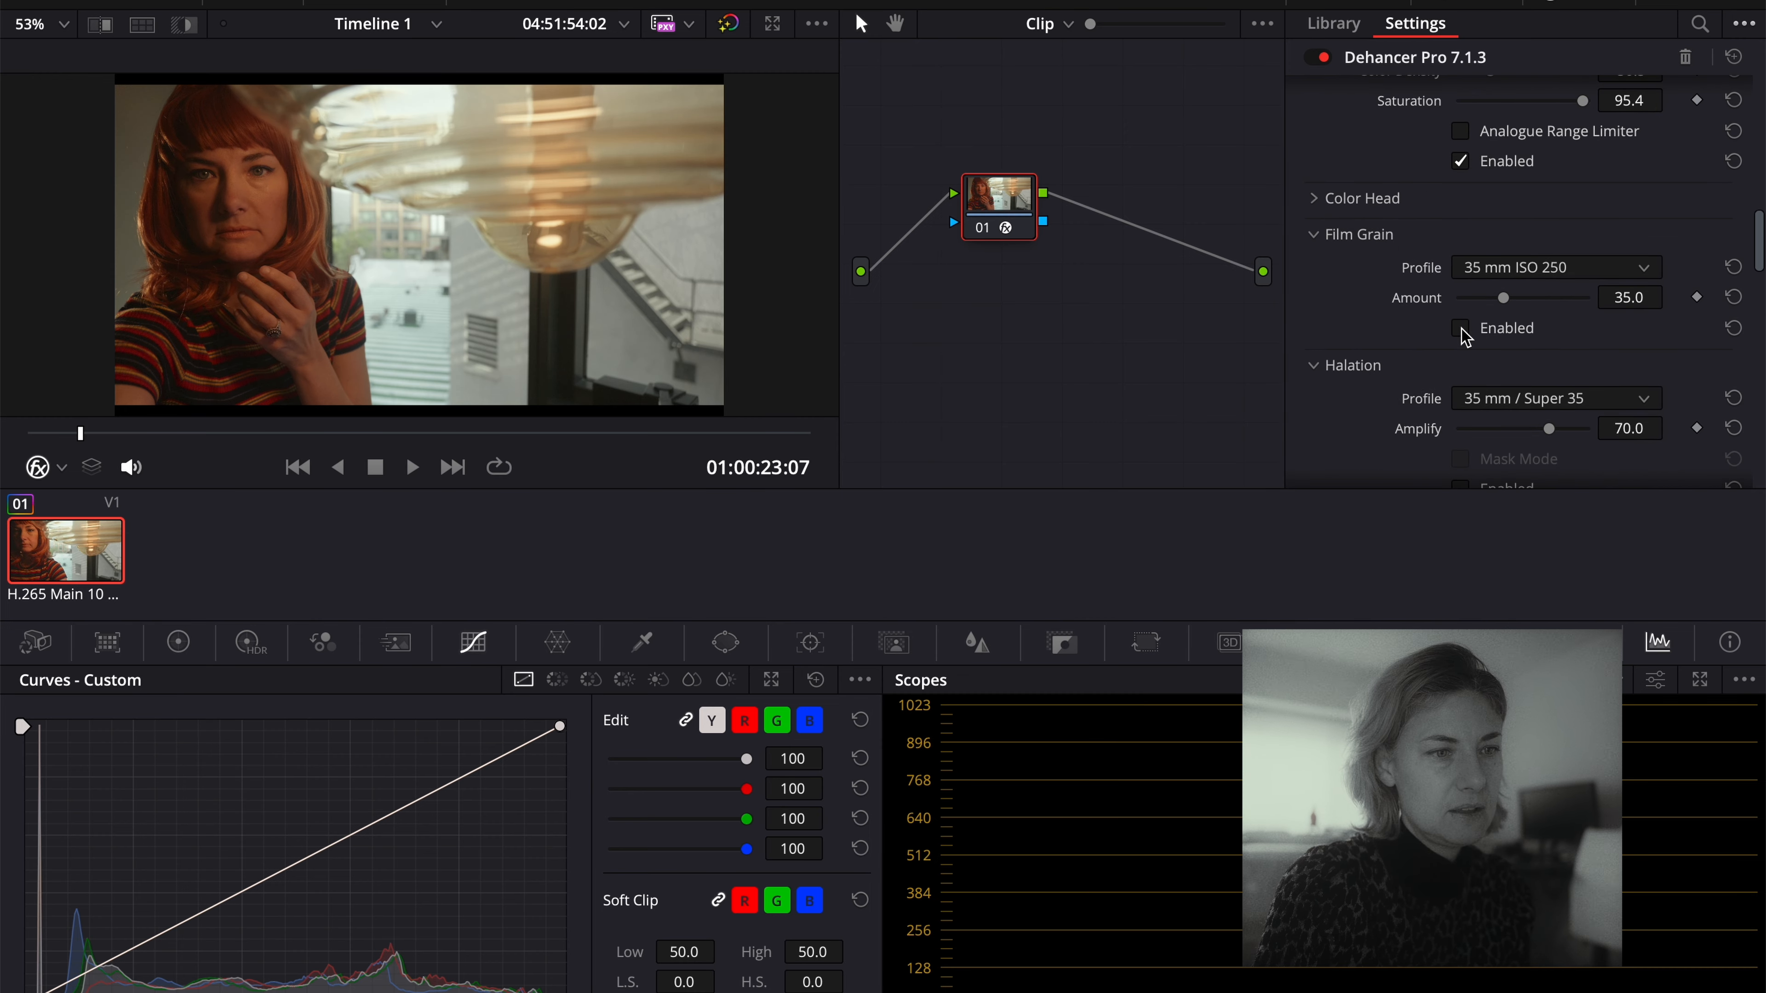
click(1461, 330)
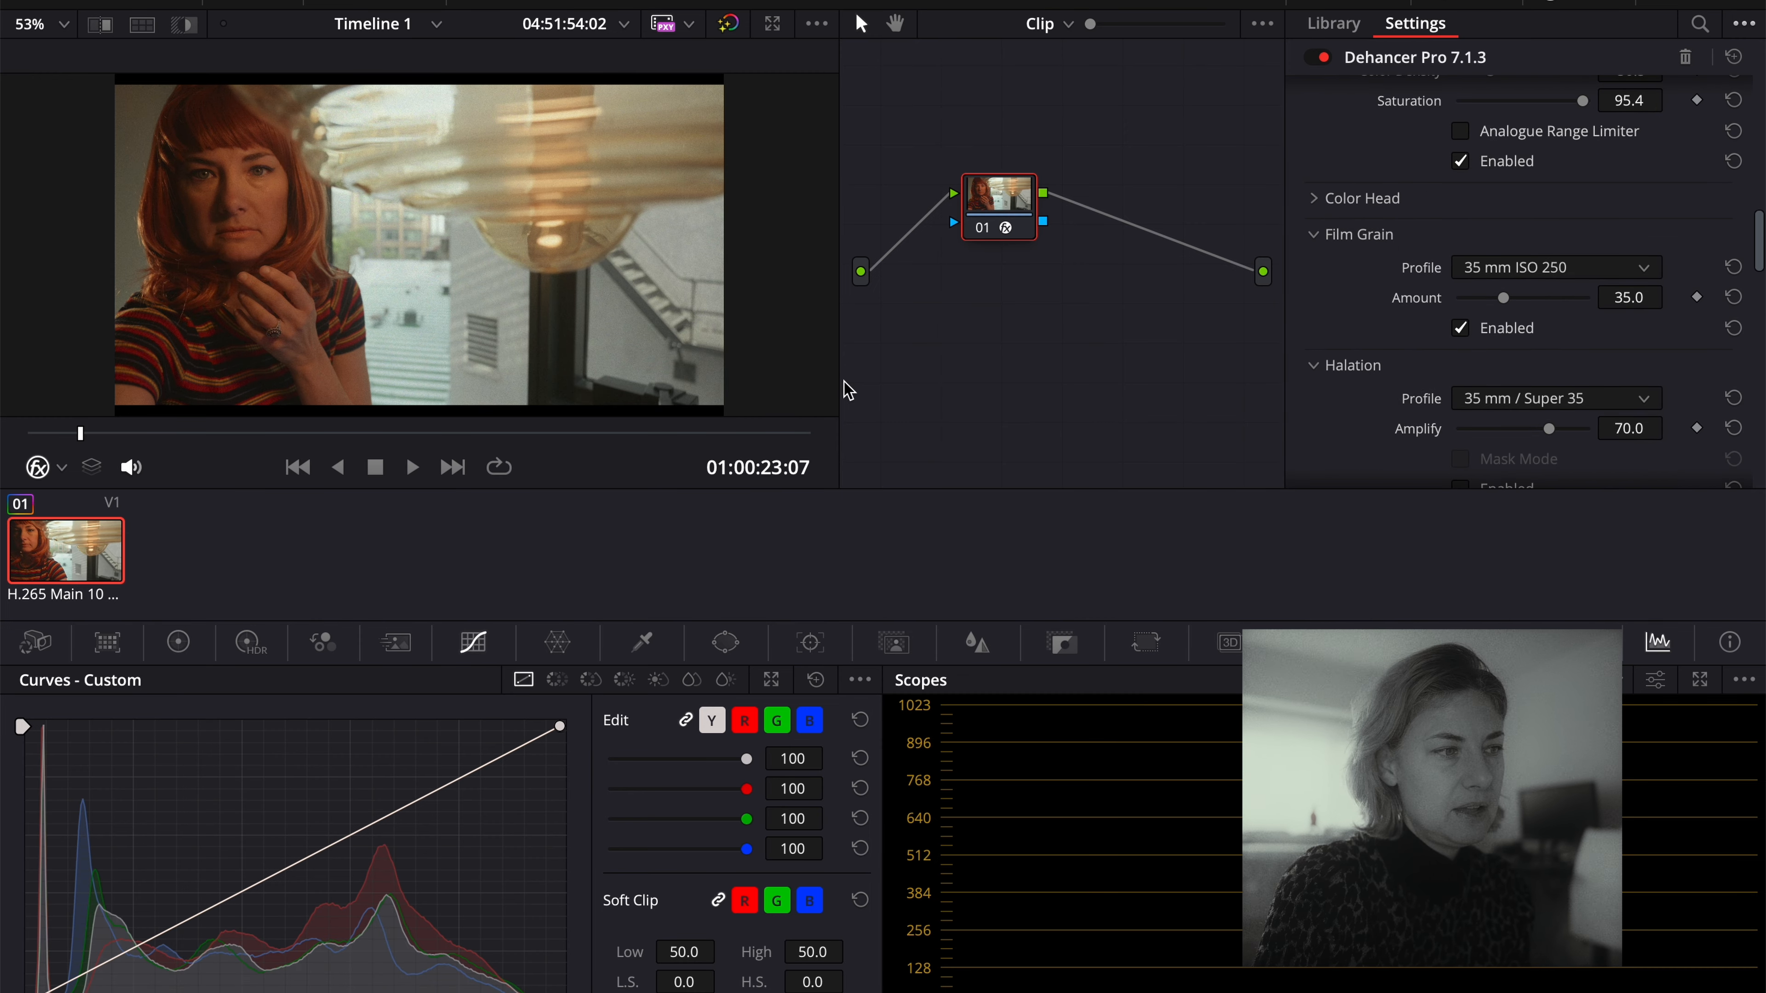
key(ctrl+f)
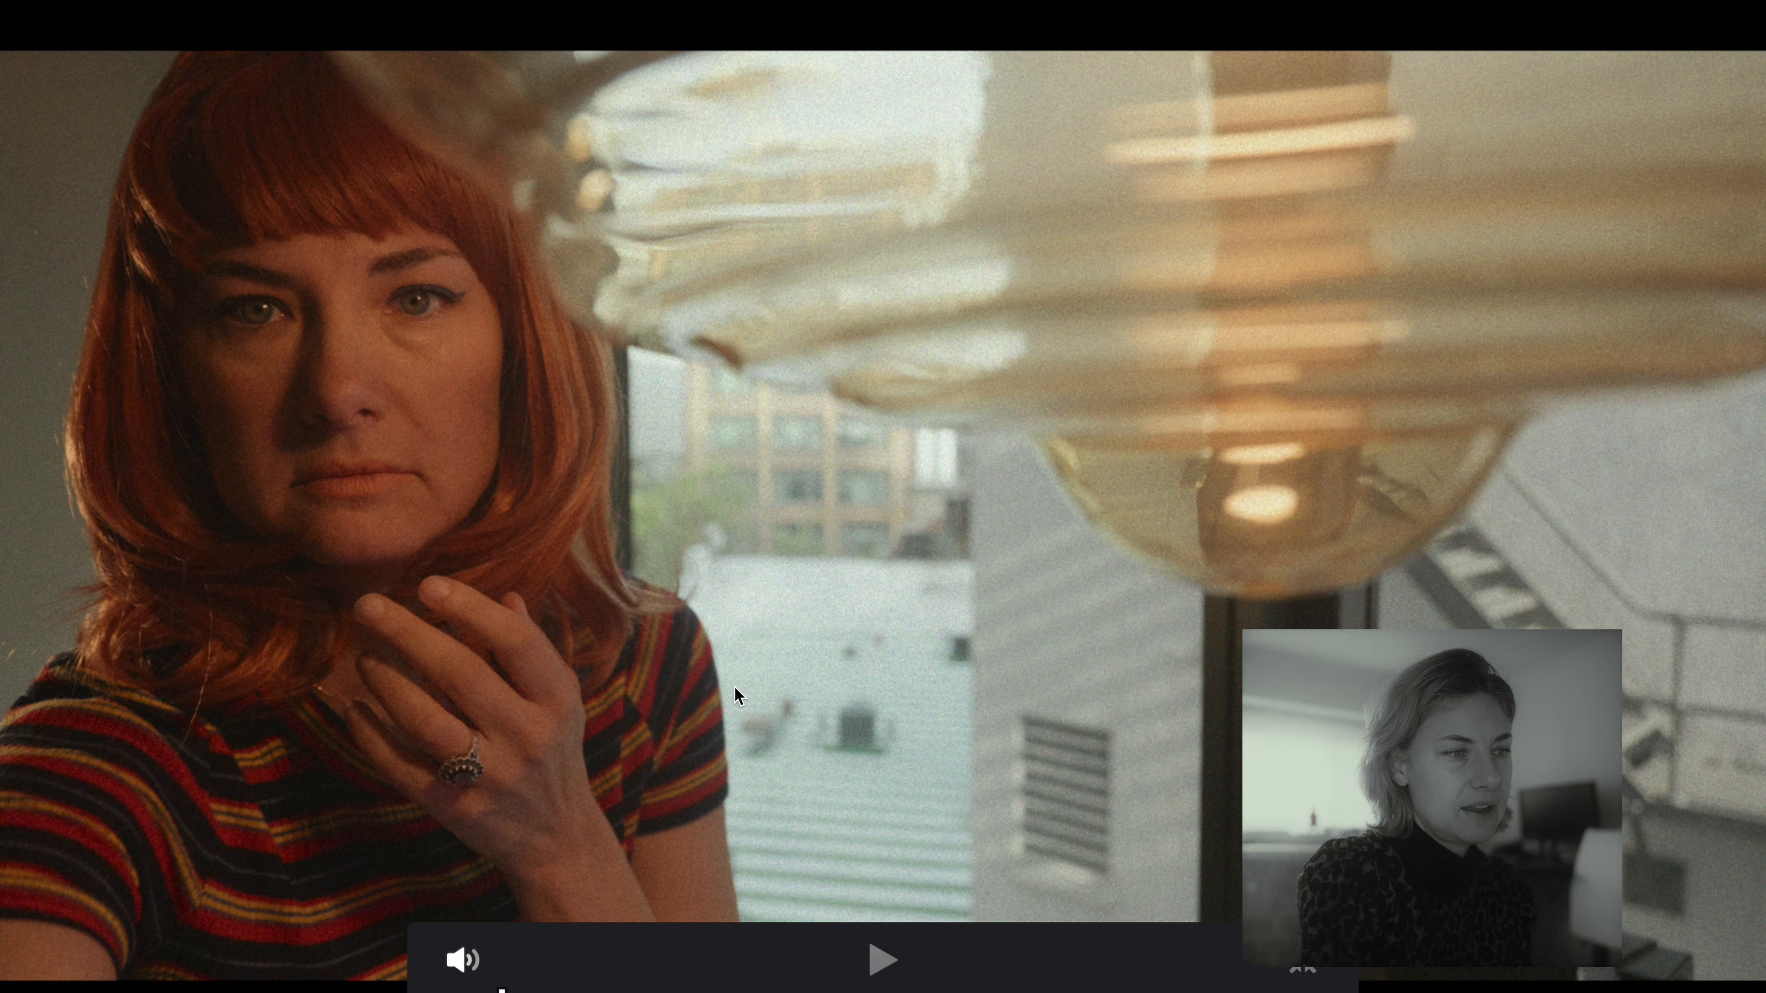
key(Escape)
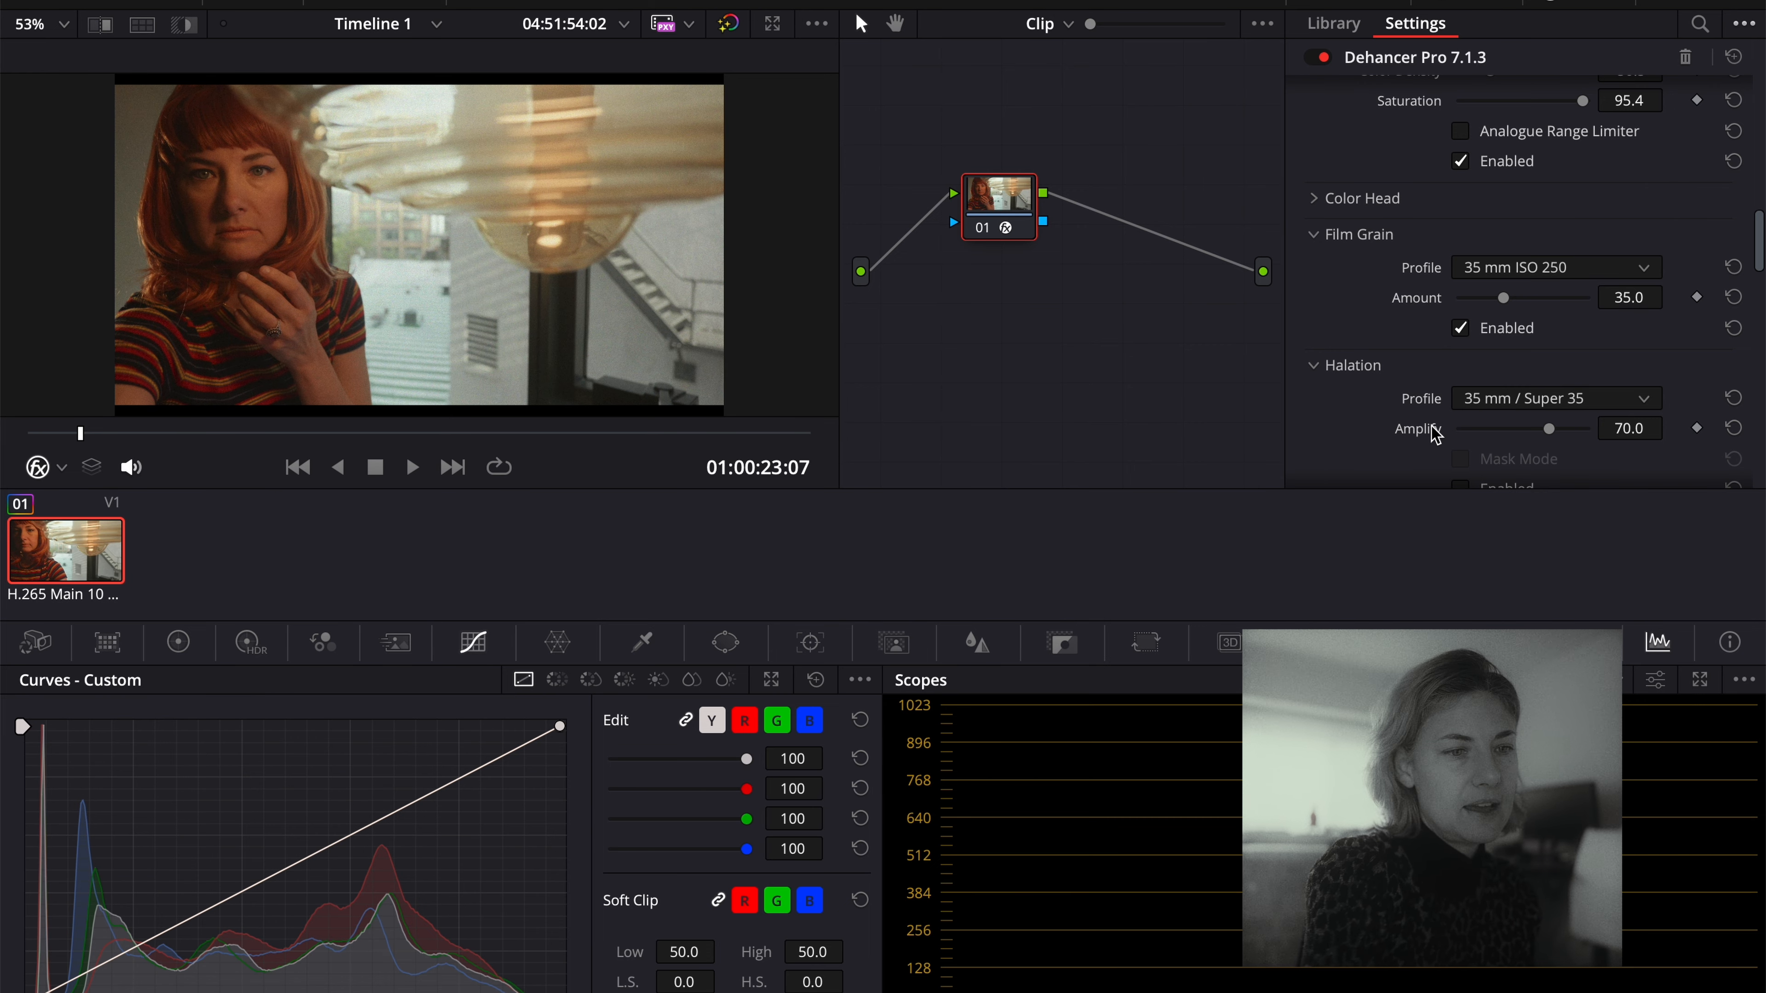
click(1460, 327)
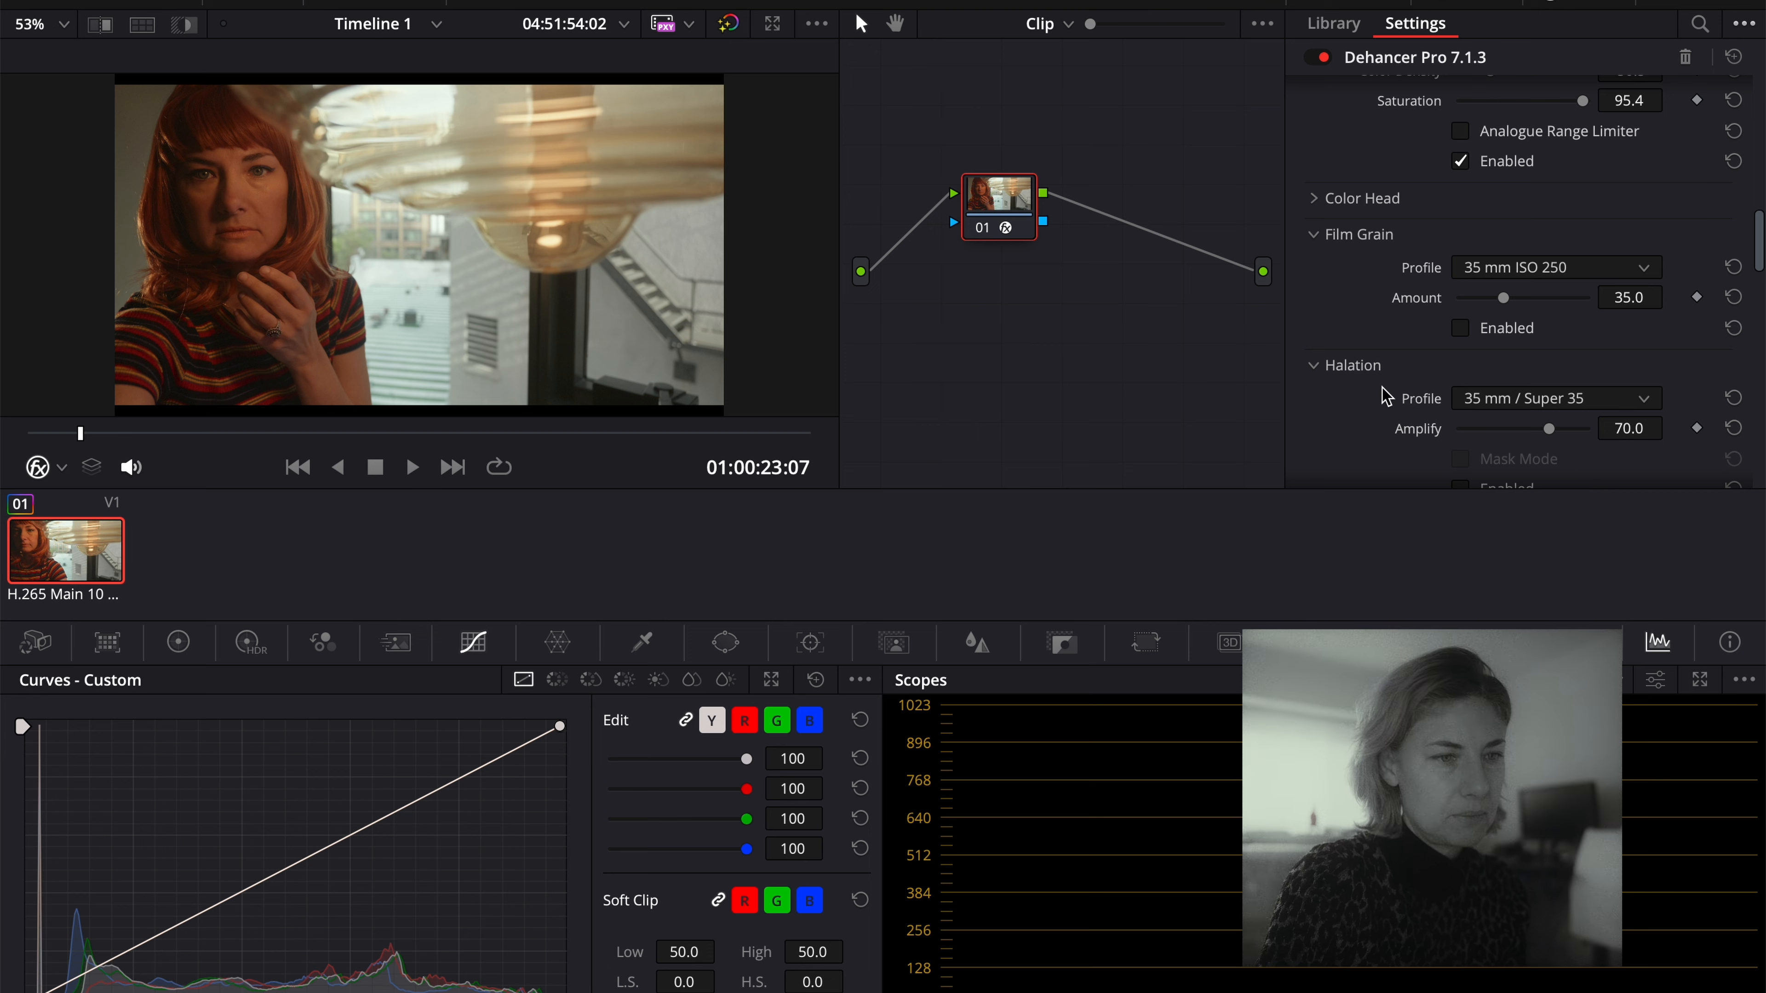
Compare the Kodak 2383 and Fujifilm 3513 print profiles on the clip and choose Fujifilm 3513 Print film.
scroll(1473, 442, up, 3)
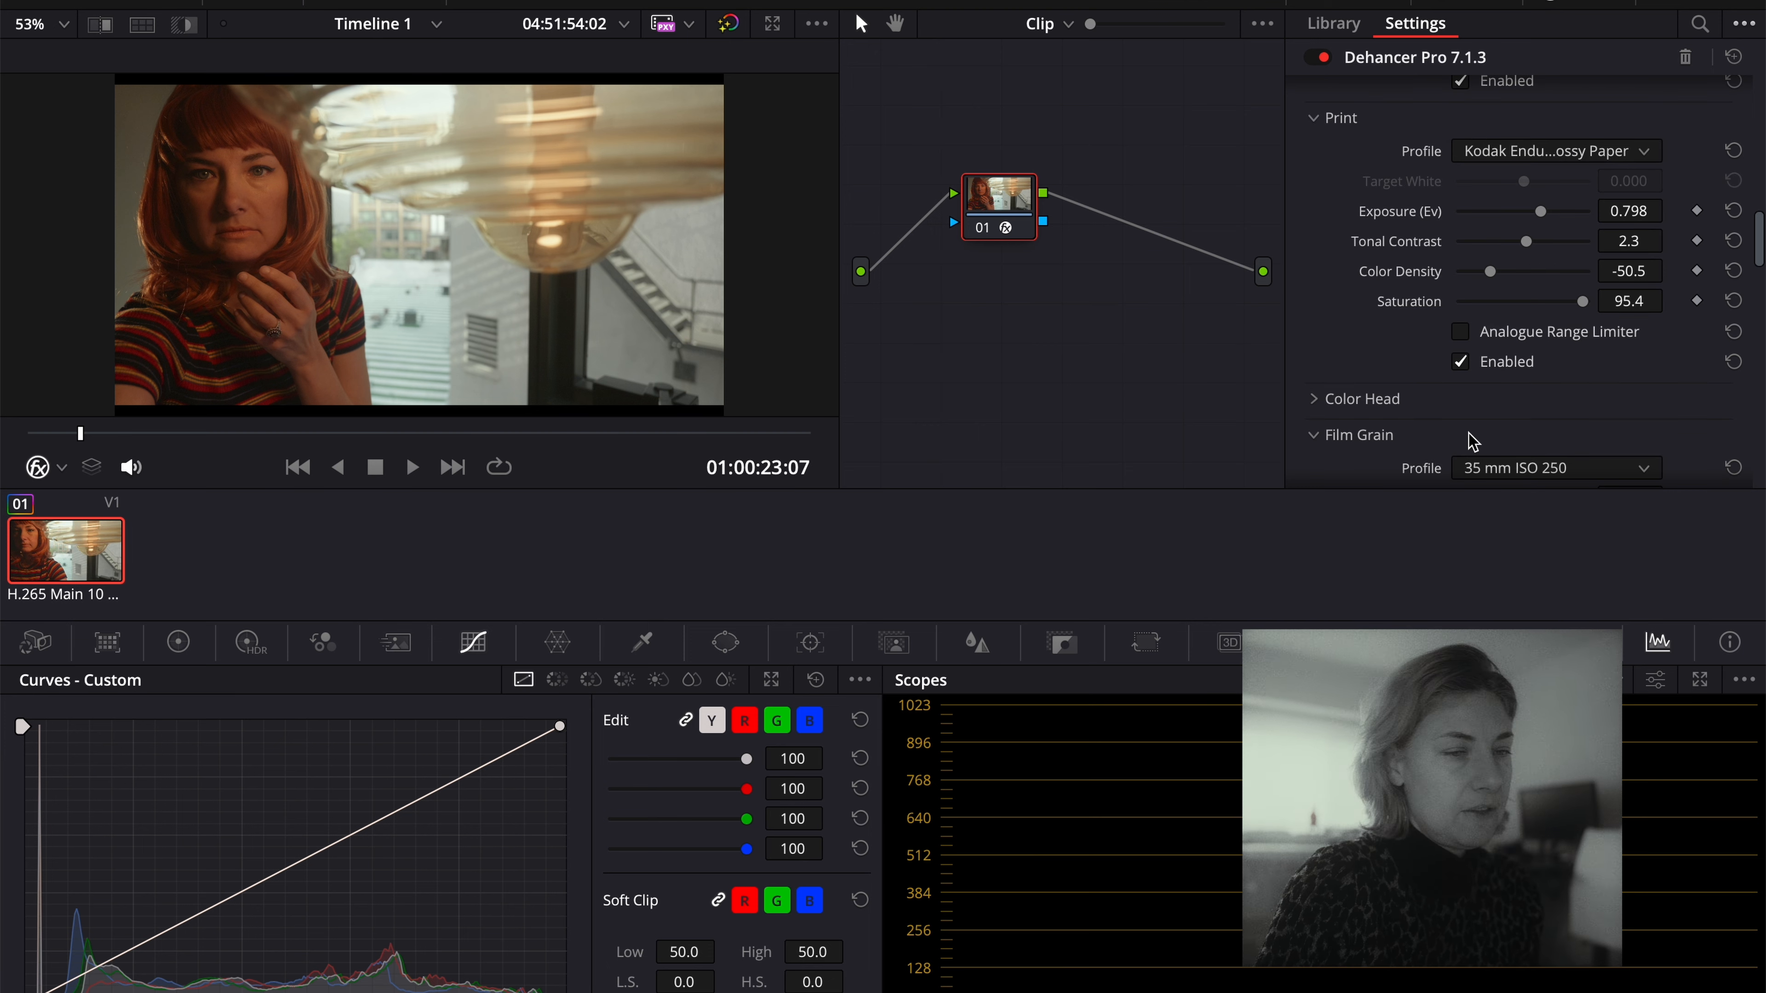
click(1641, 149)
click(1612, 267)
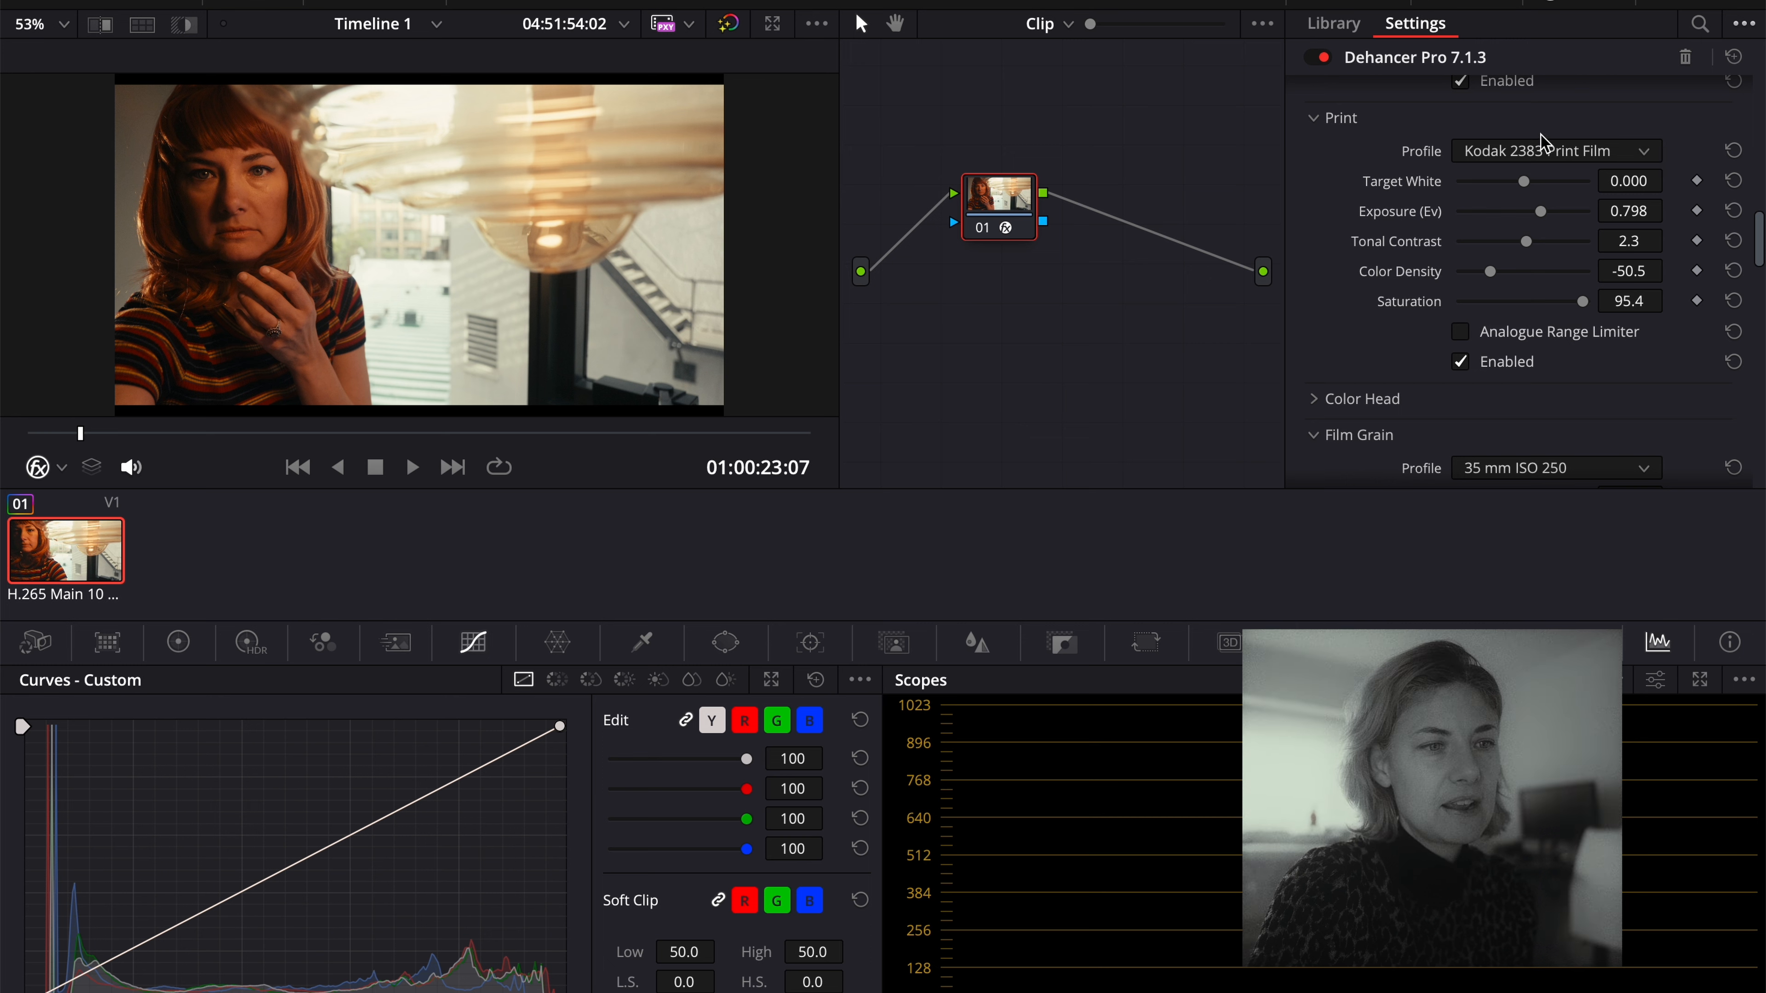
click(1543, 157)
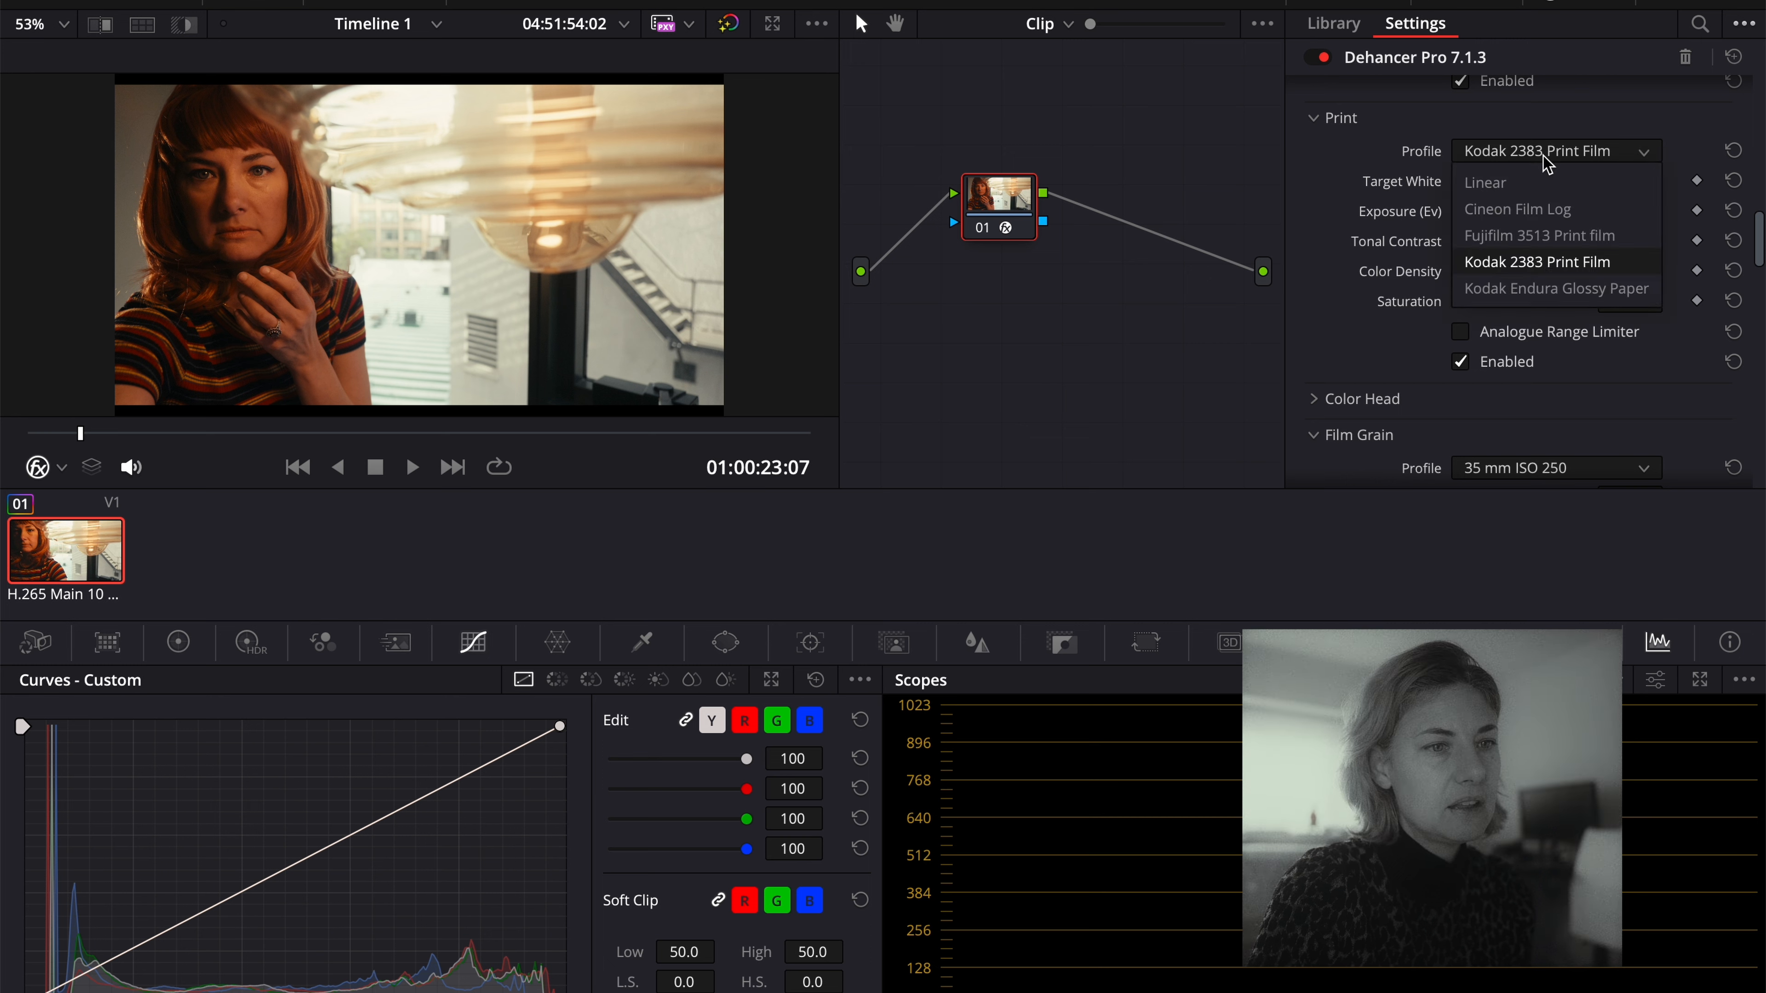
click(1552, 240)
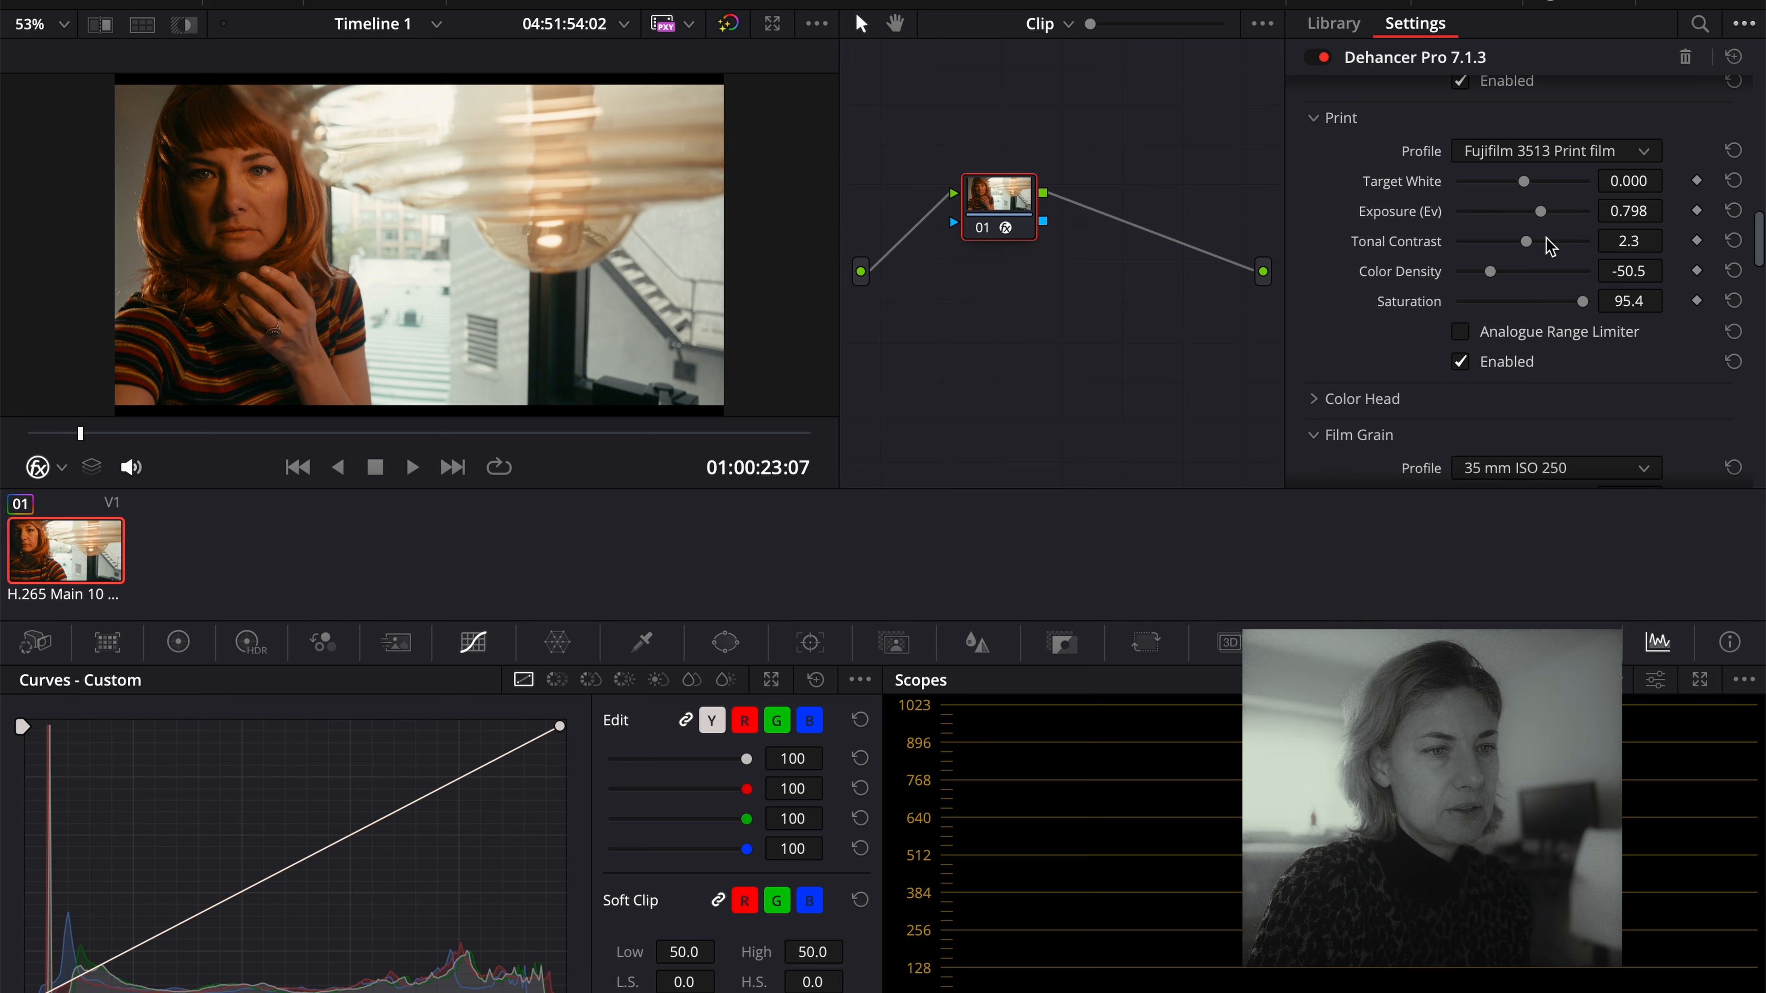
click(1534, 155)
click(1506, 263)
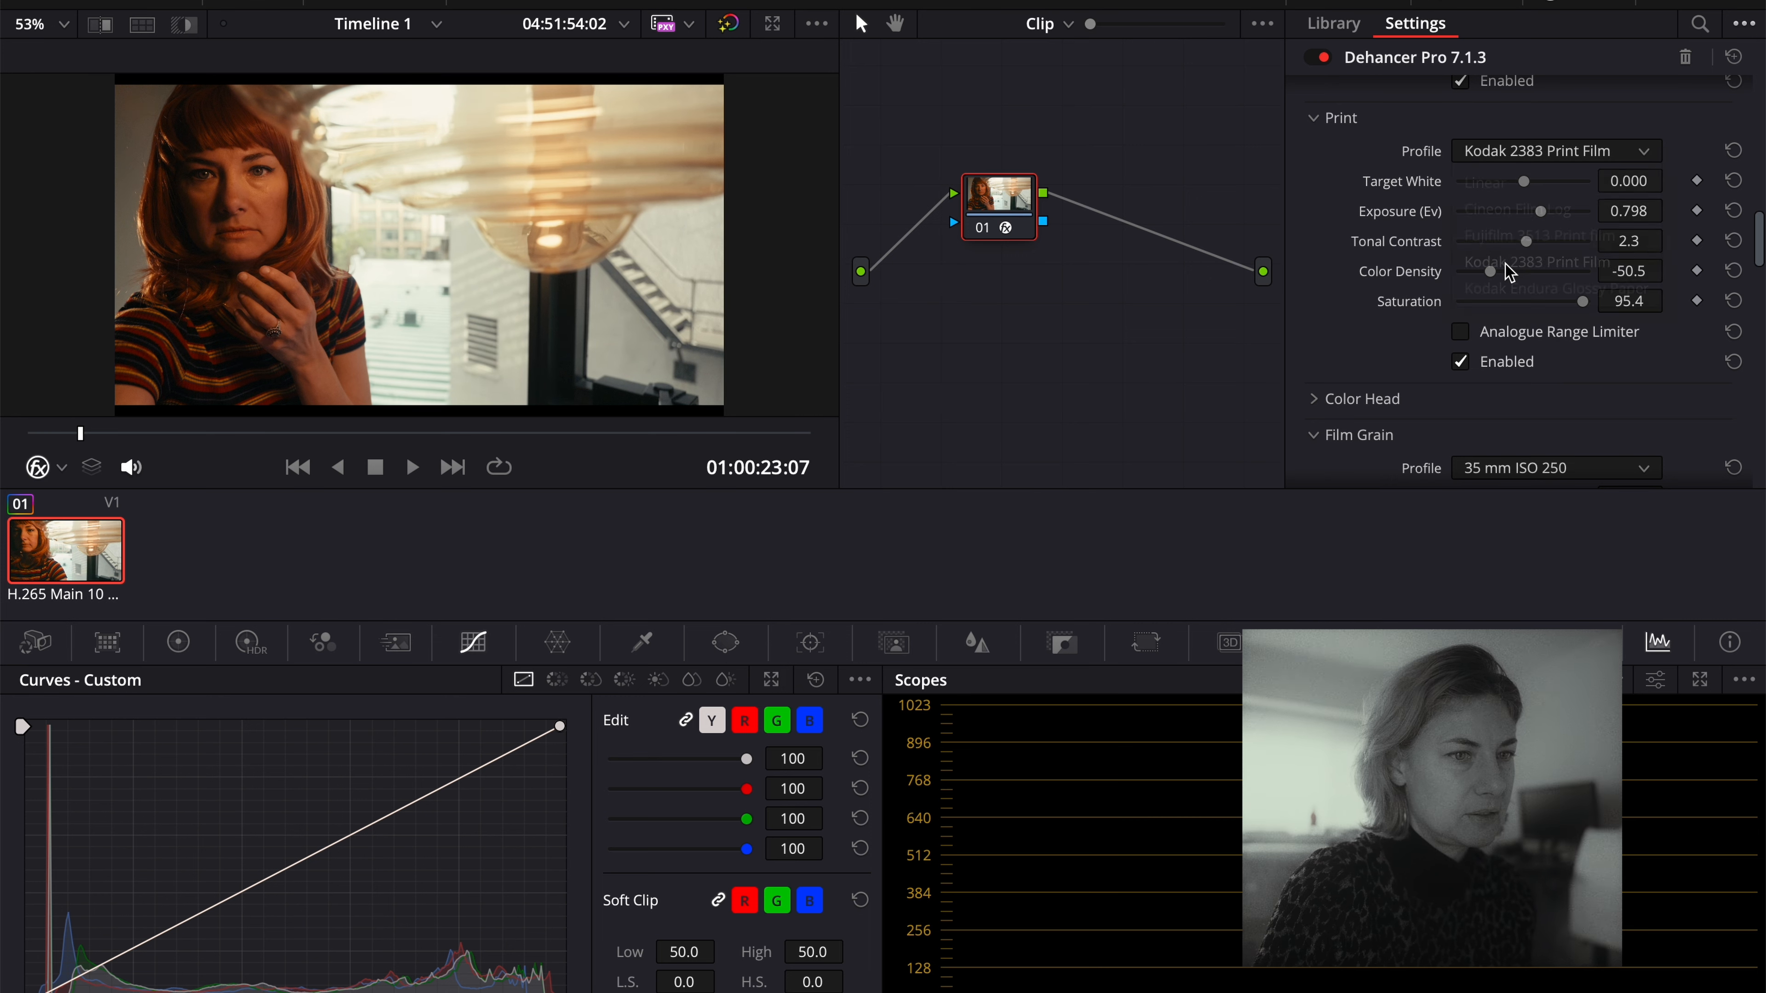
click(1508, 157)
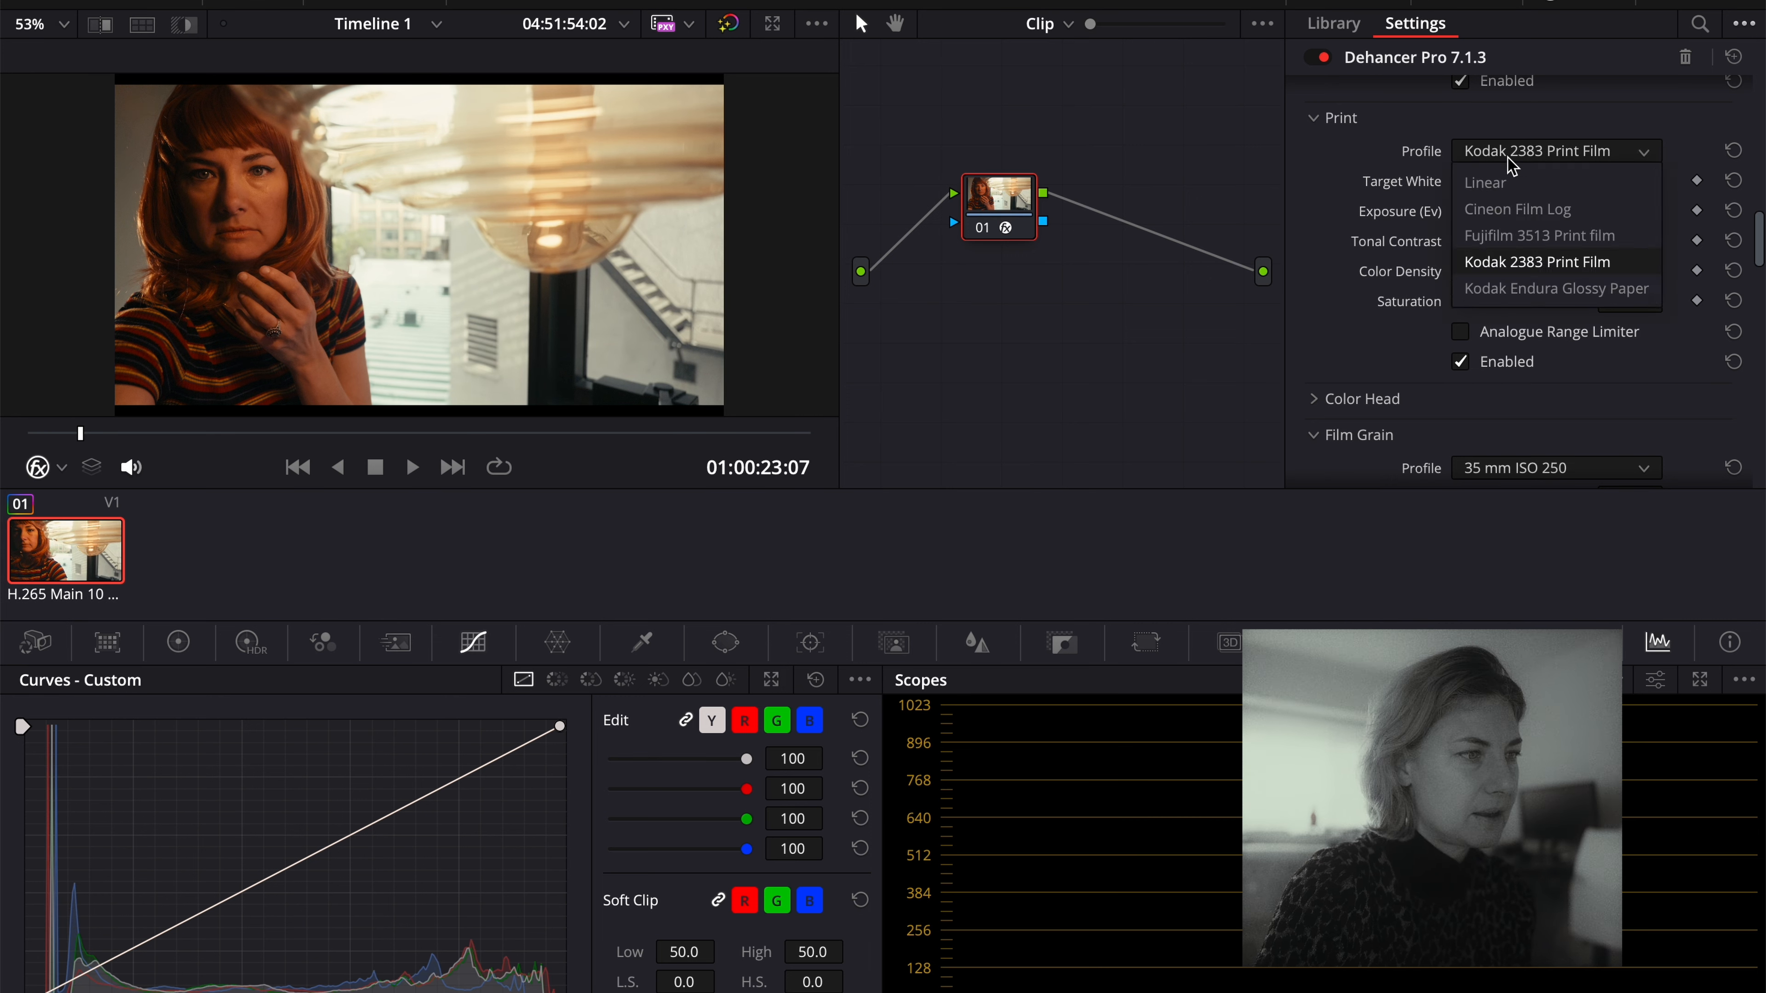
click(1526, 246)
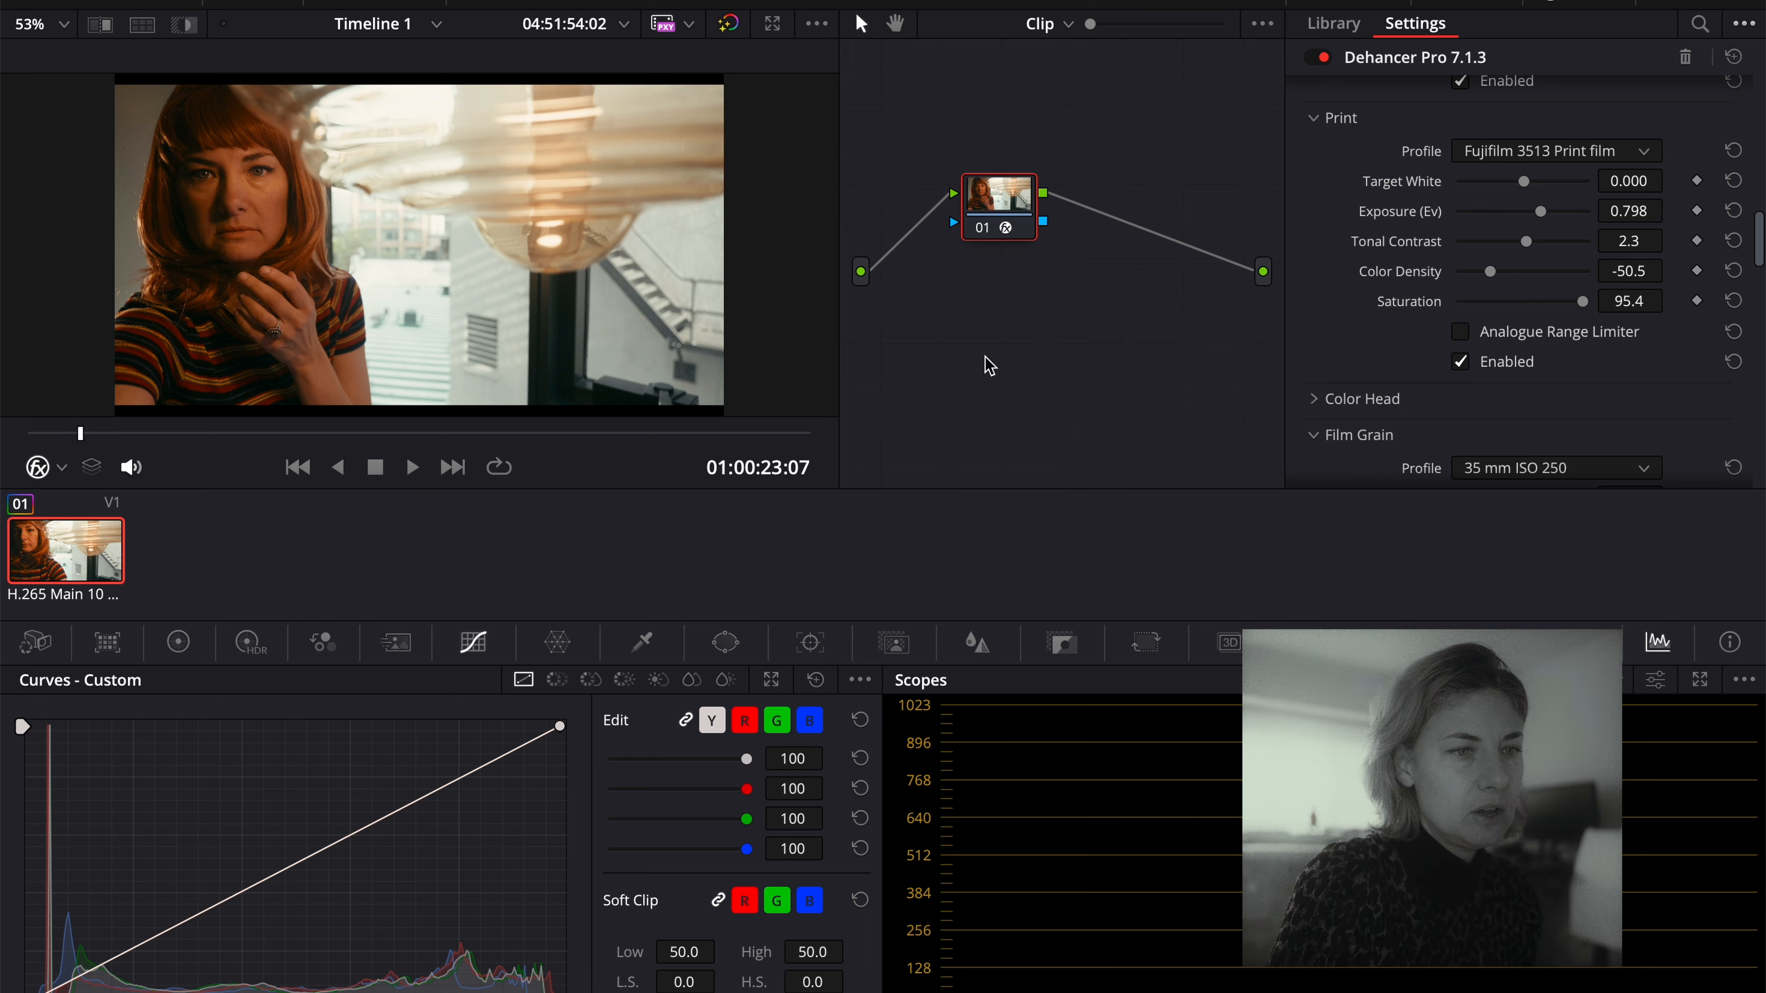
Set the print's tonal contrast to -5.1 and its target white to 0.826.
drag(1522, 239, 1517, 256)
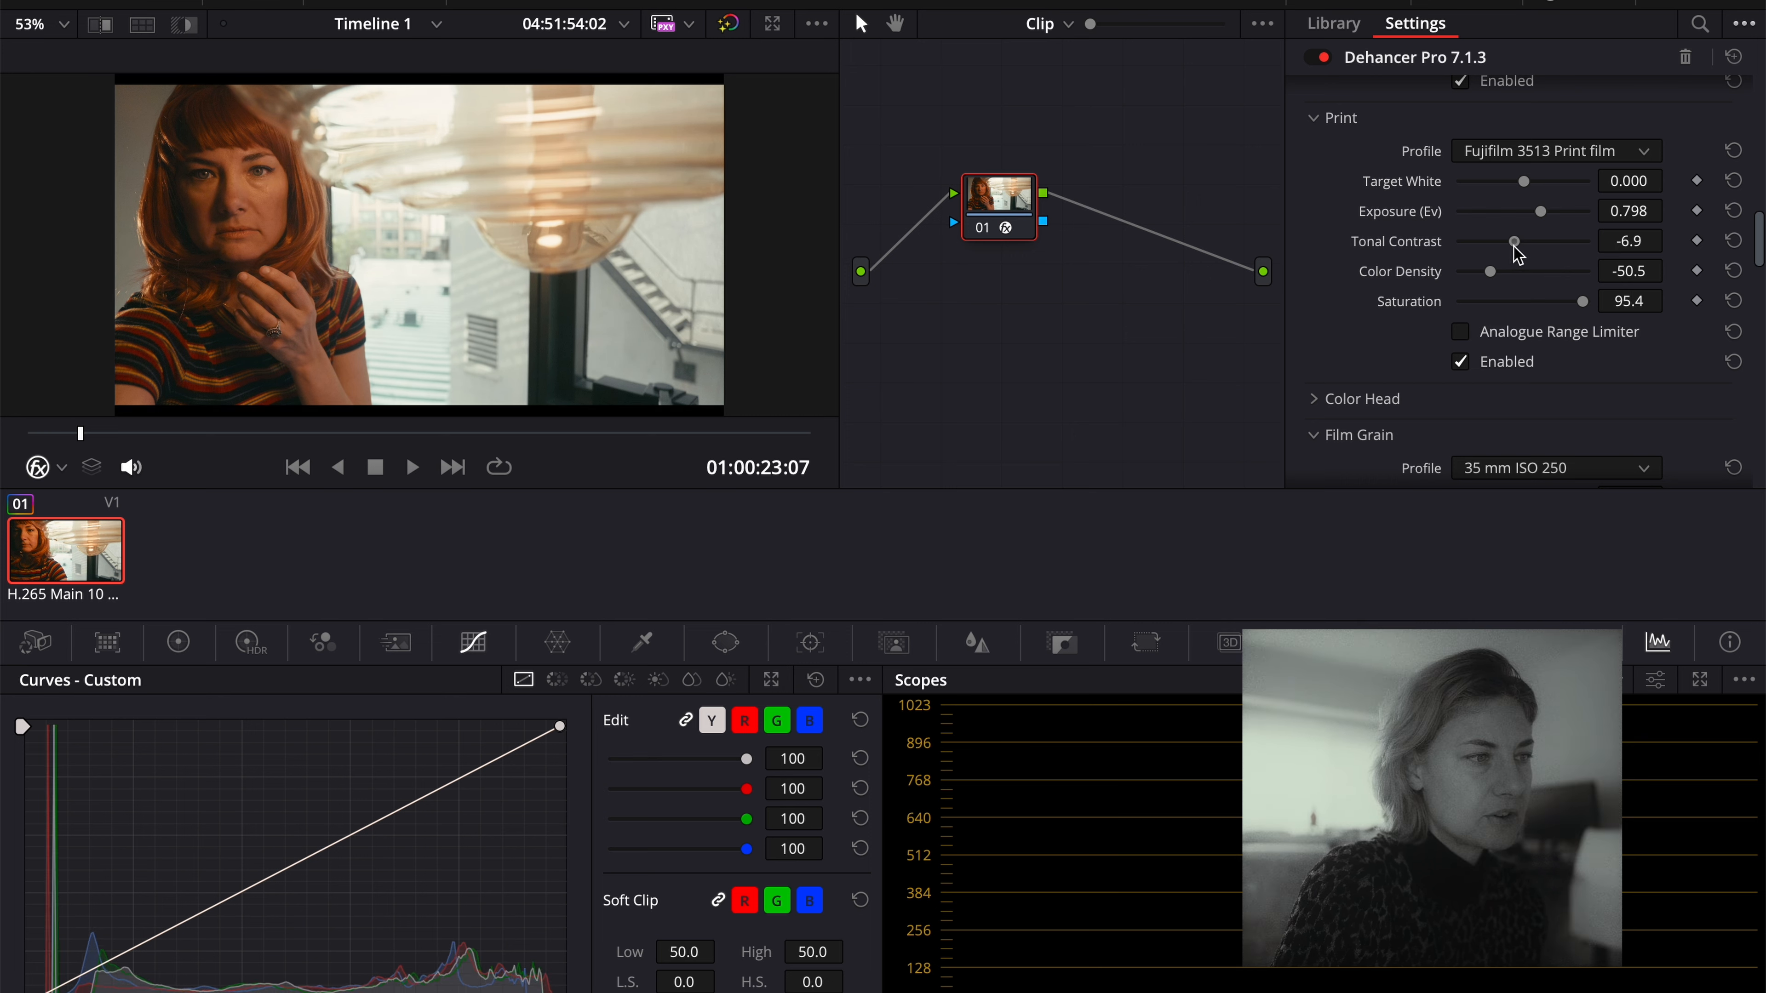
drag(1520, 255, 1521, 255)
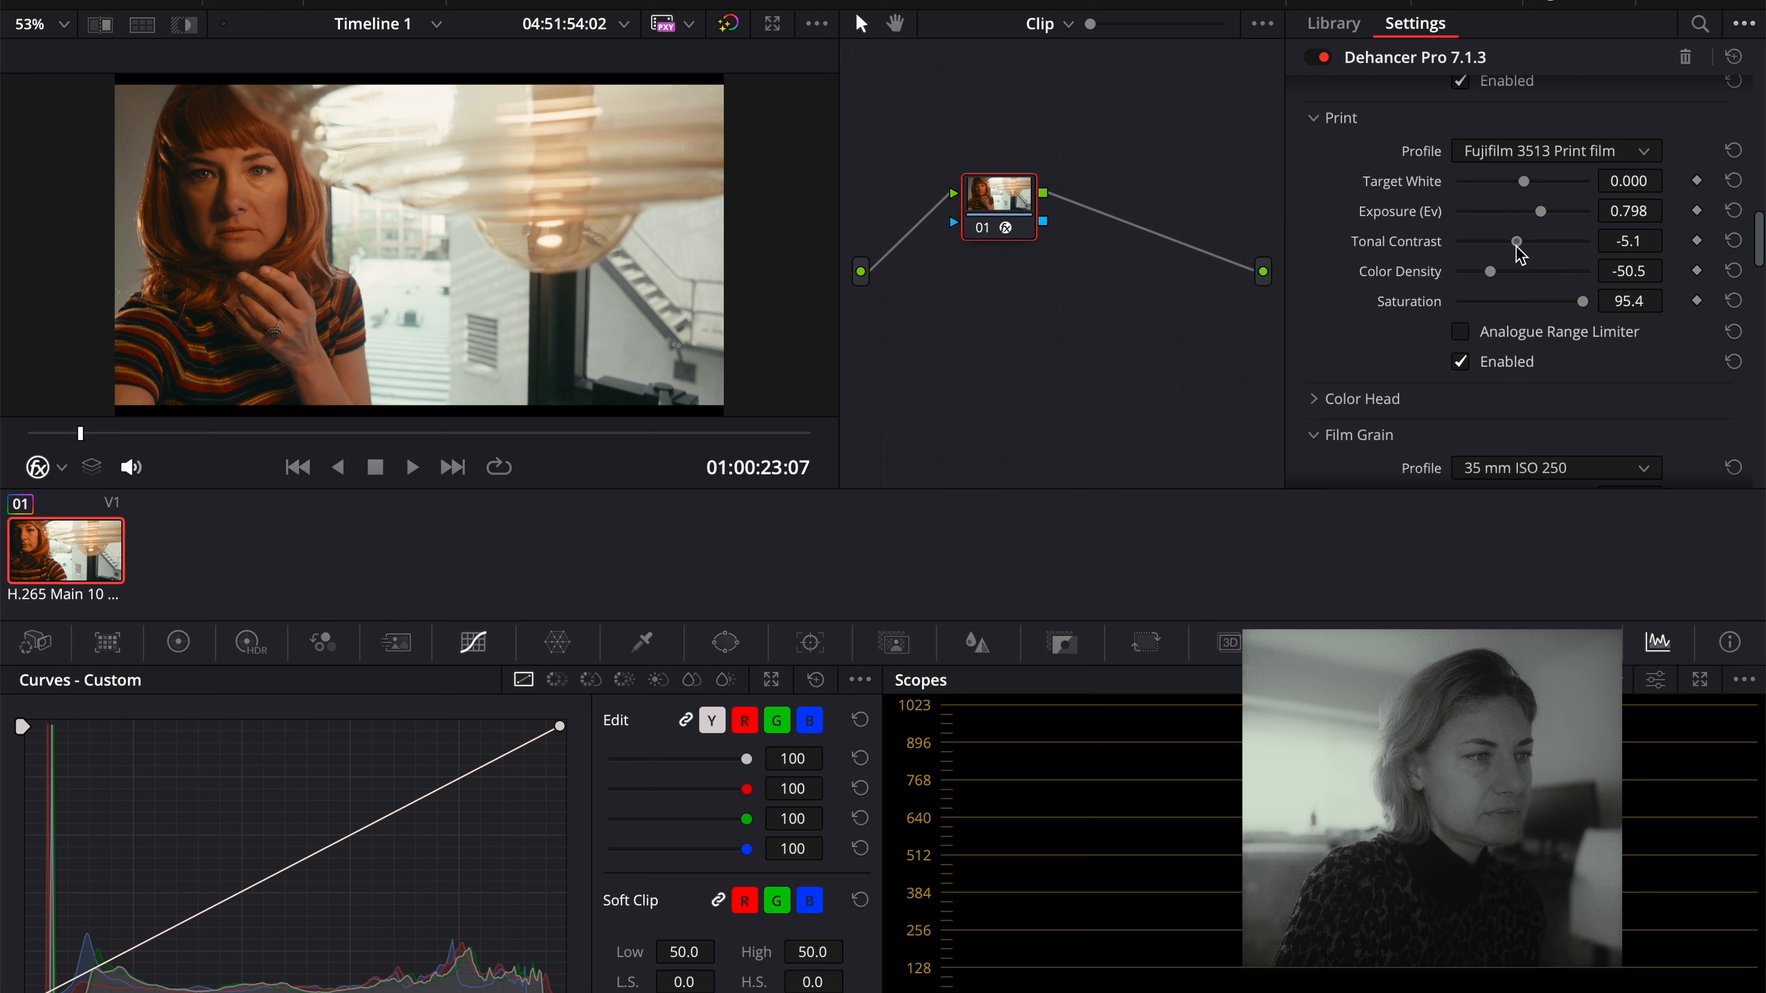
mouse_move(1524, 192)
mouse_down()
mouse_move(1460, 197)
mouse_move(1549, 207)
mouse_up()
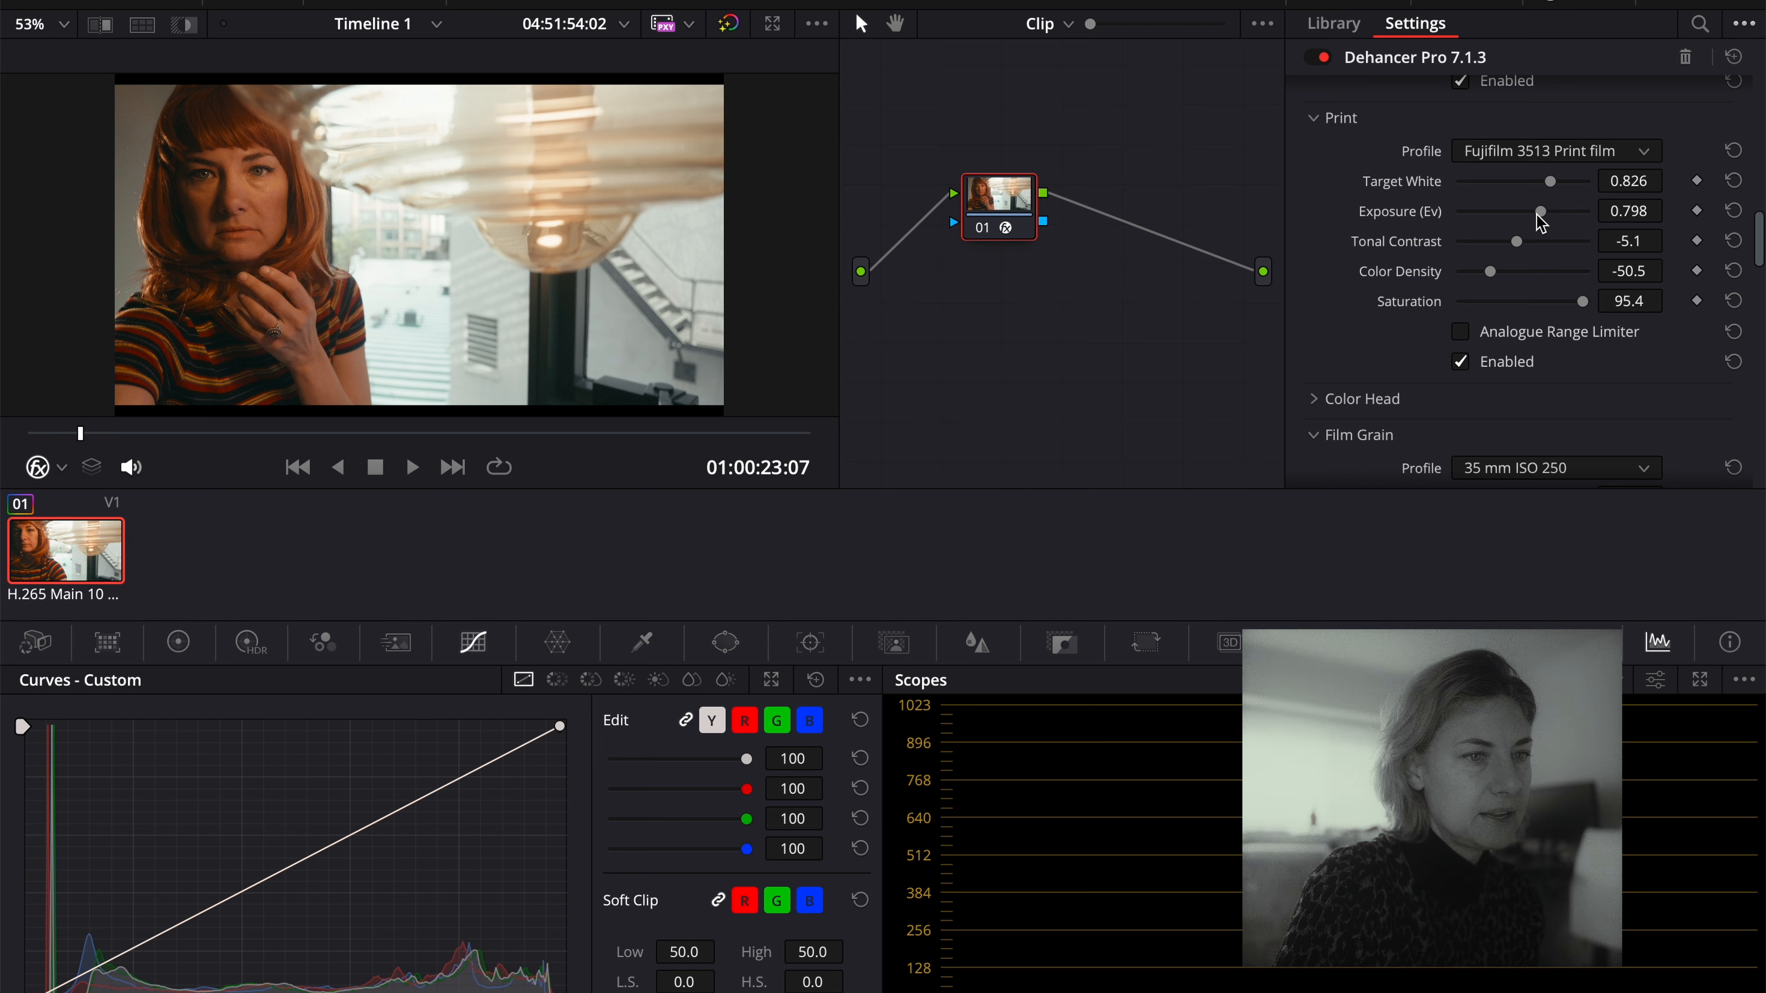
Enable Film Compression on the clip and set its impact to 100.0.
scroll(1416, 149, up, 10)
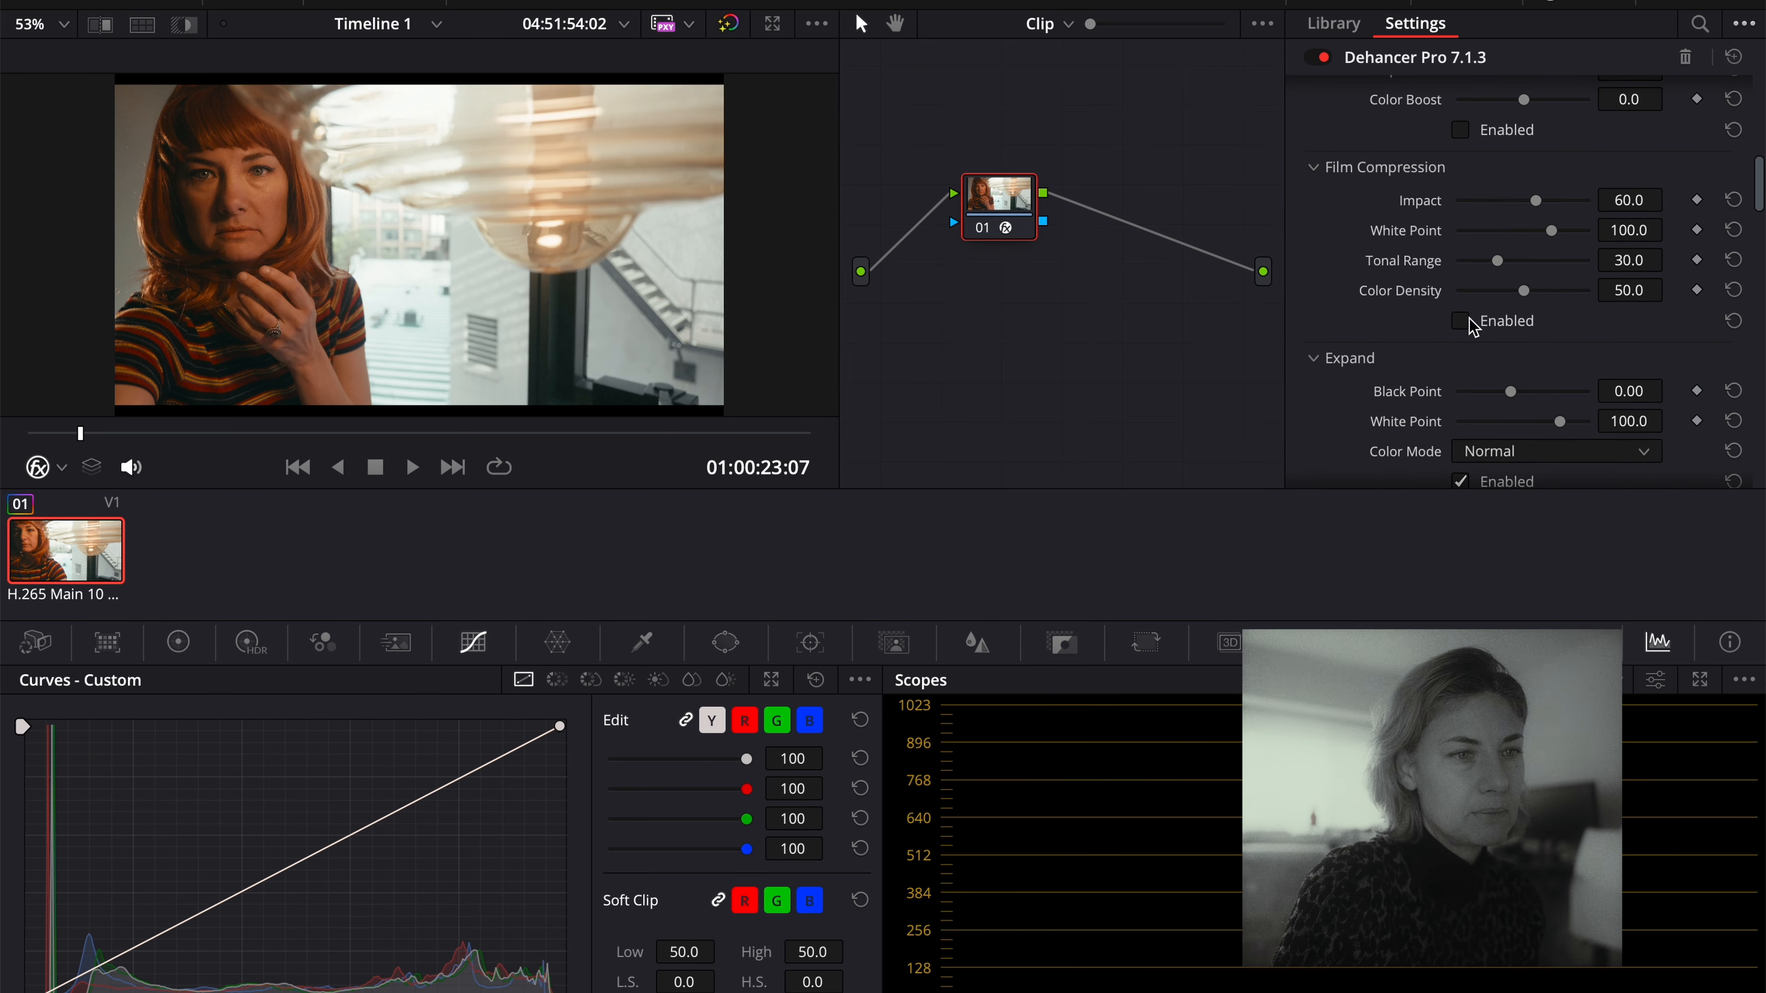
click(1464, 322)
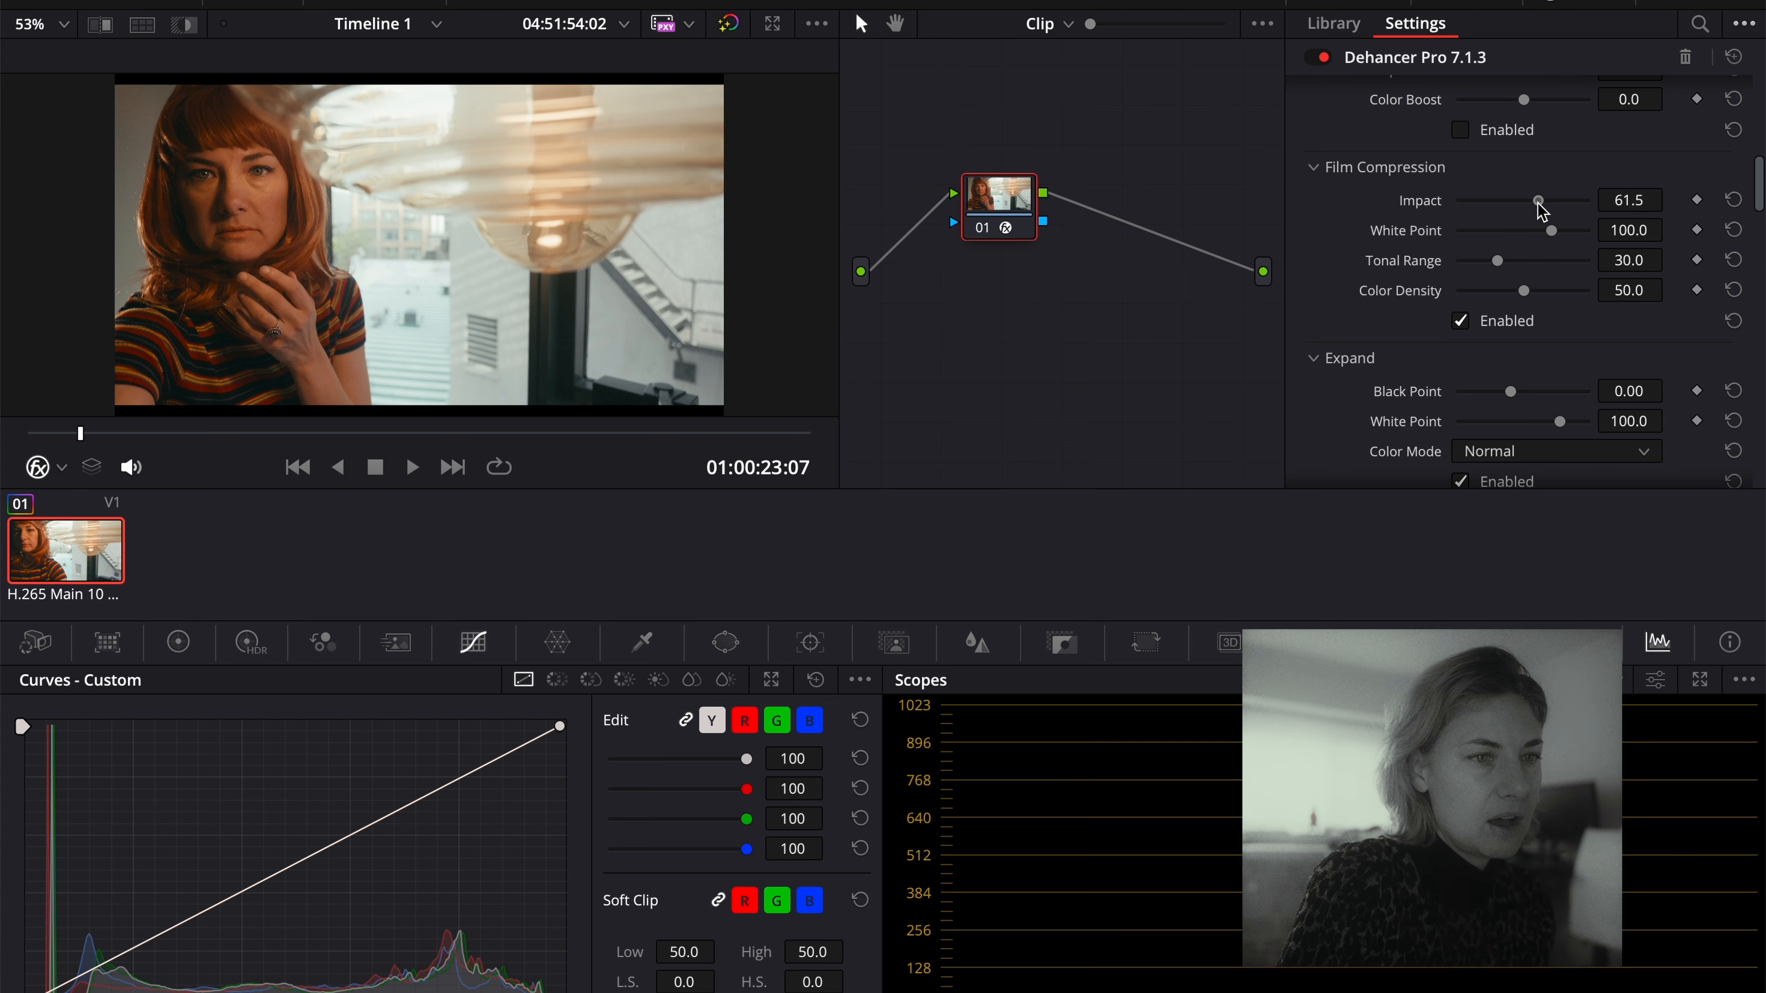
drag(1542, 209, 1763, 340)
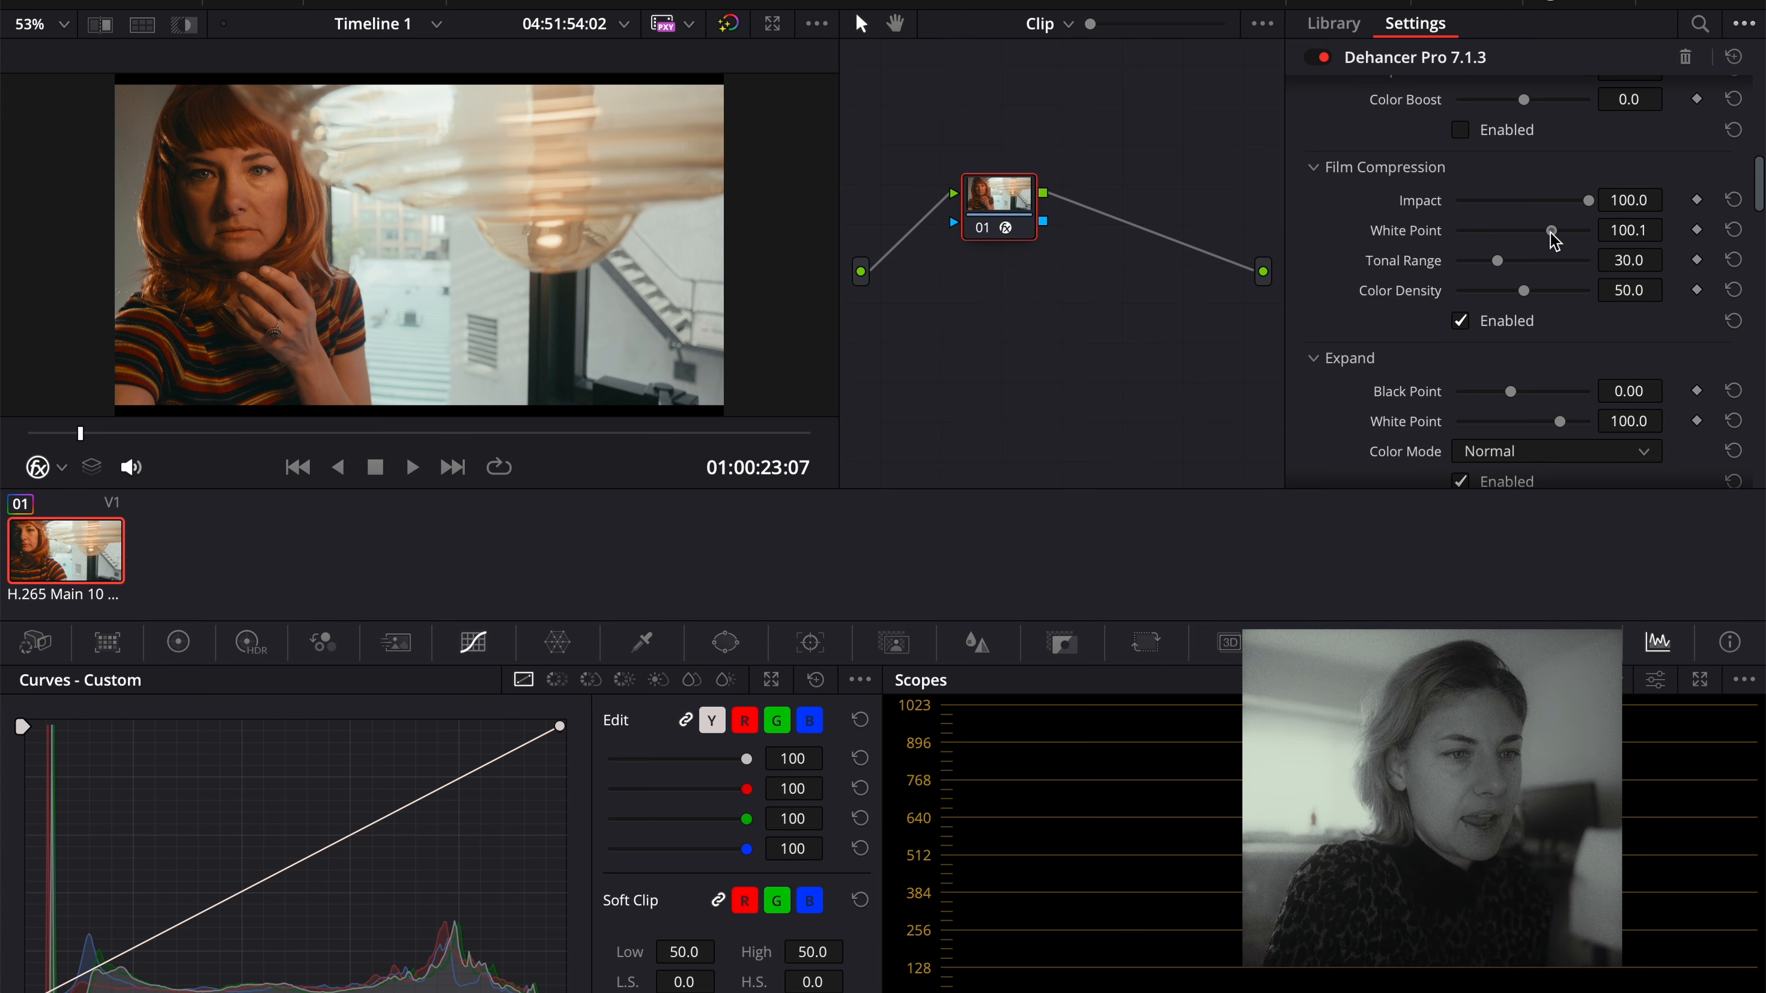
Compare Film Compression white points of 50.0 and 120.0, checking the latter full screen, and set the white point to 83.4.
drag(1551, 233, 1408, 264)
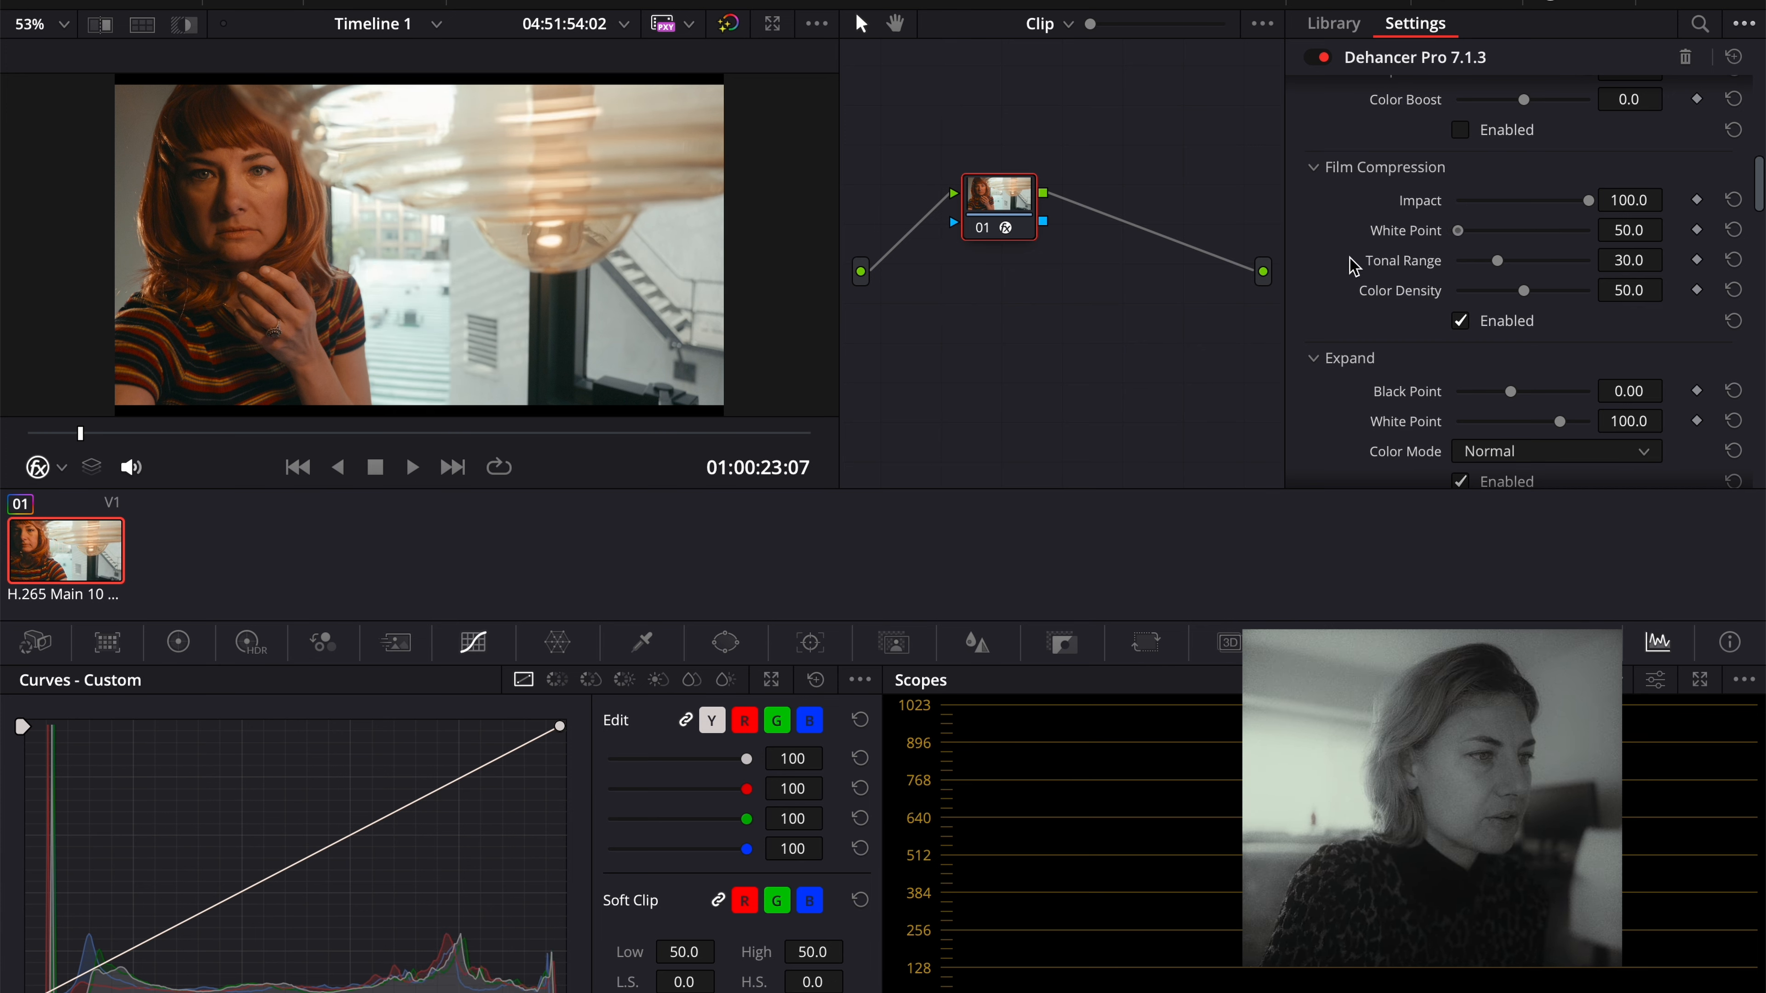
drag(1364, 264, 1666, 270)
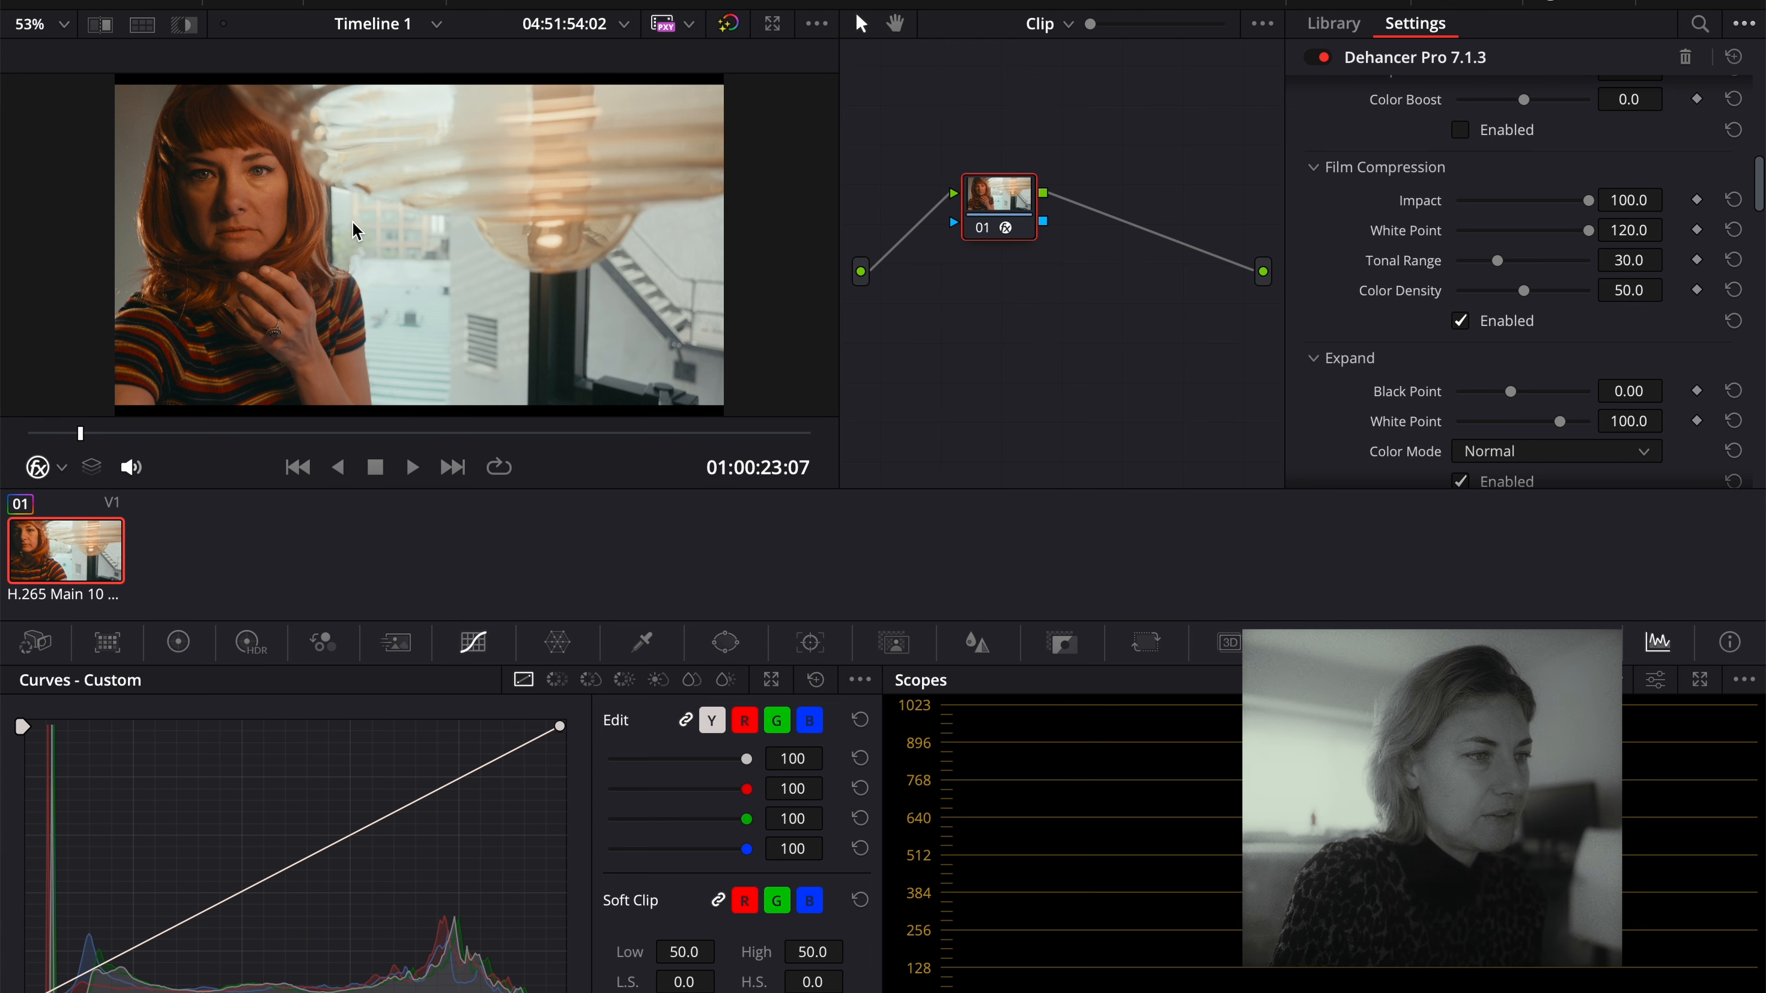
key(super+f)
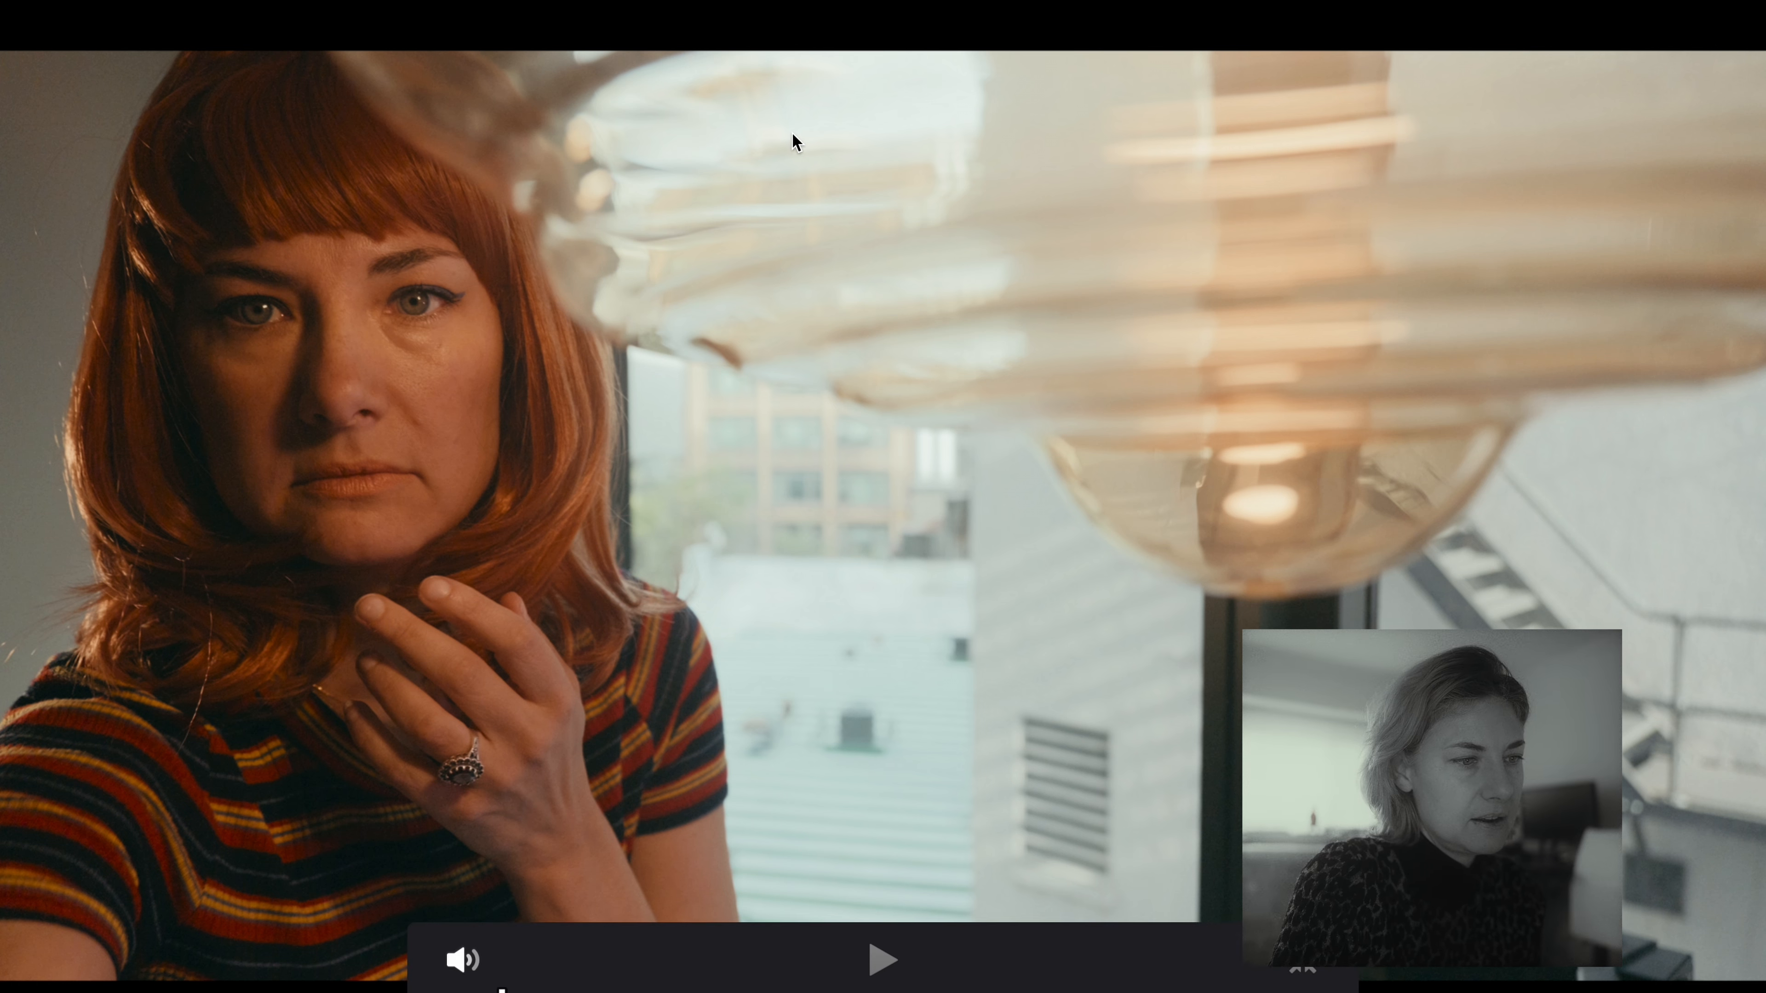
key(Escape)
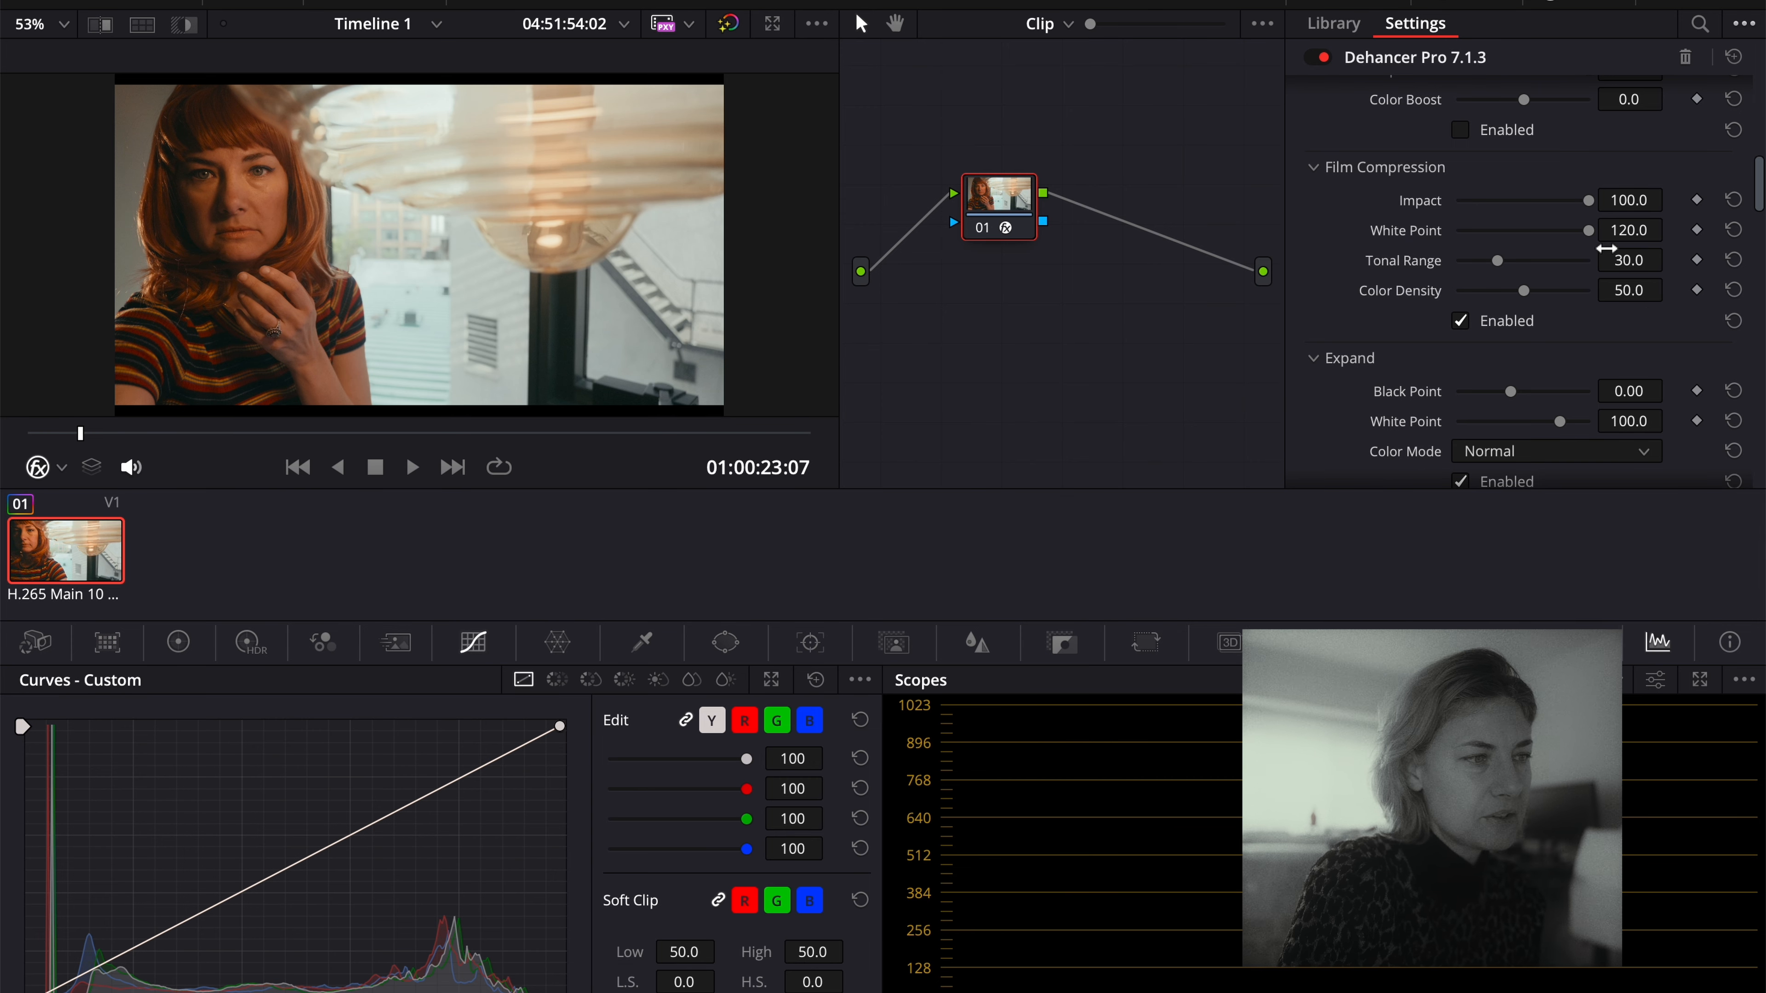
drag(1590, 236, 1521, 232)
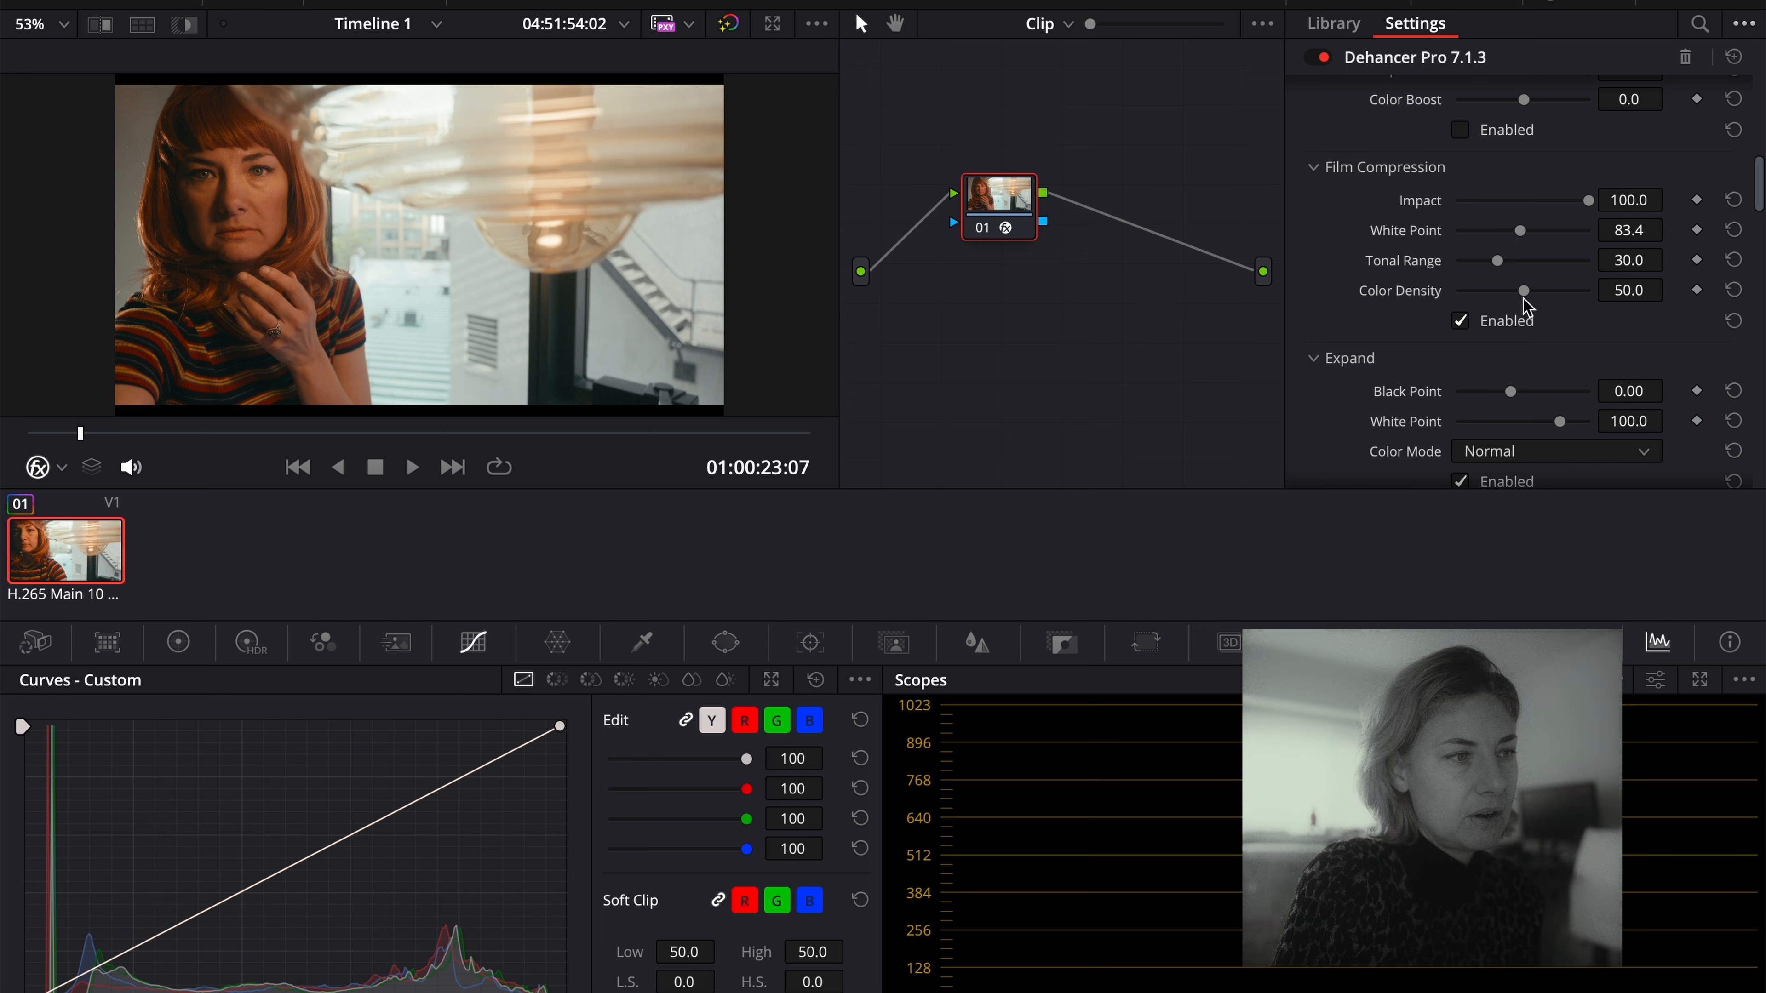
Set Film Compression color density to 54.2 and Expand to black point 0.65, white point 97.7 and Luma color mode.
scroll(1523, 297, down, 3)
drag(1510, 226, 1555, 256)
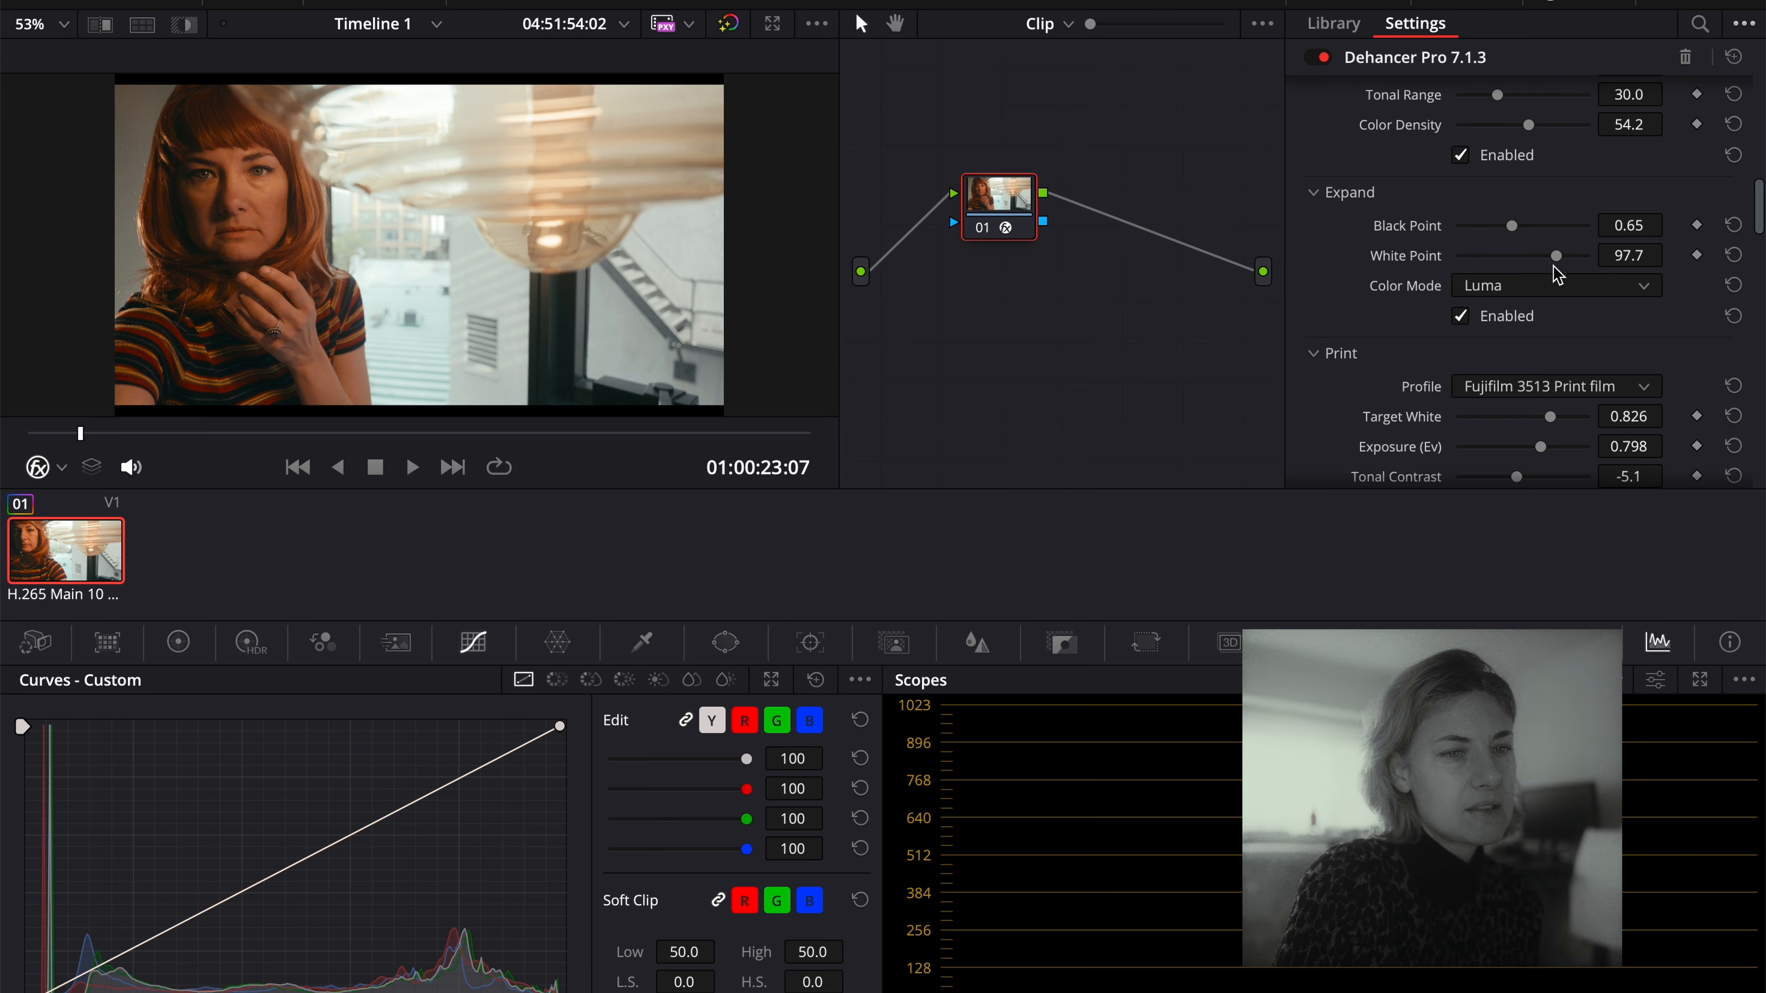
scroll(1355, 370, down, 3)
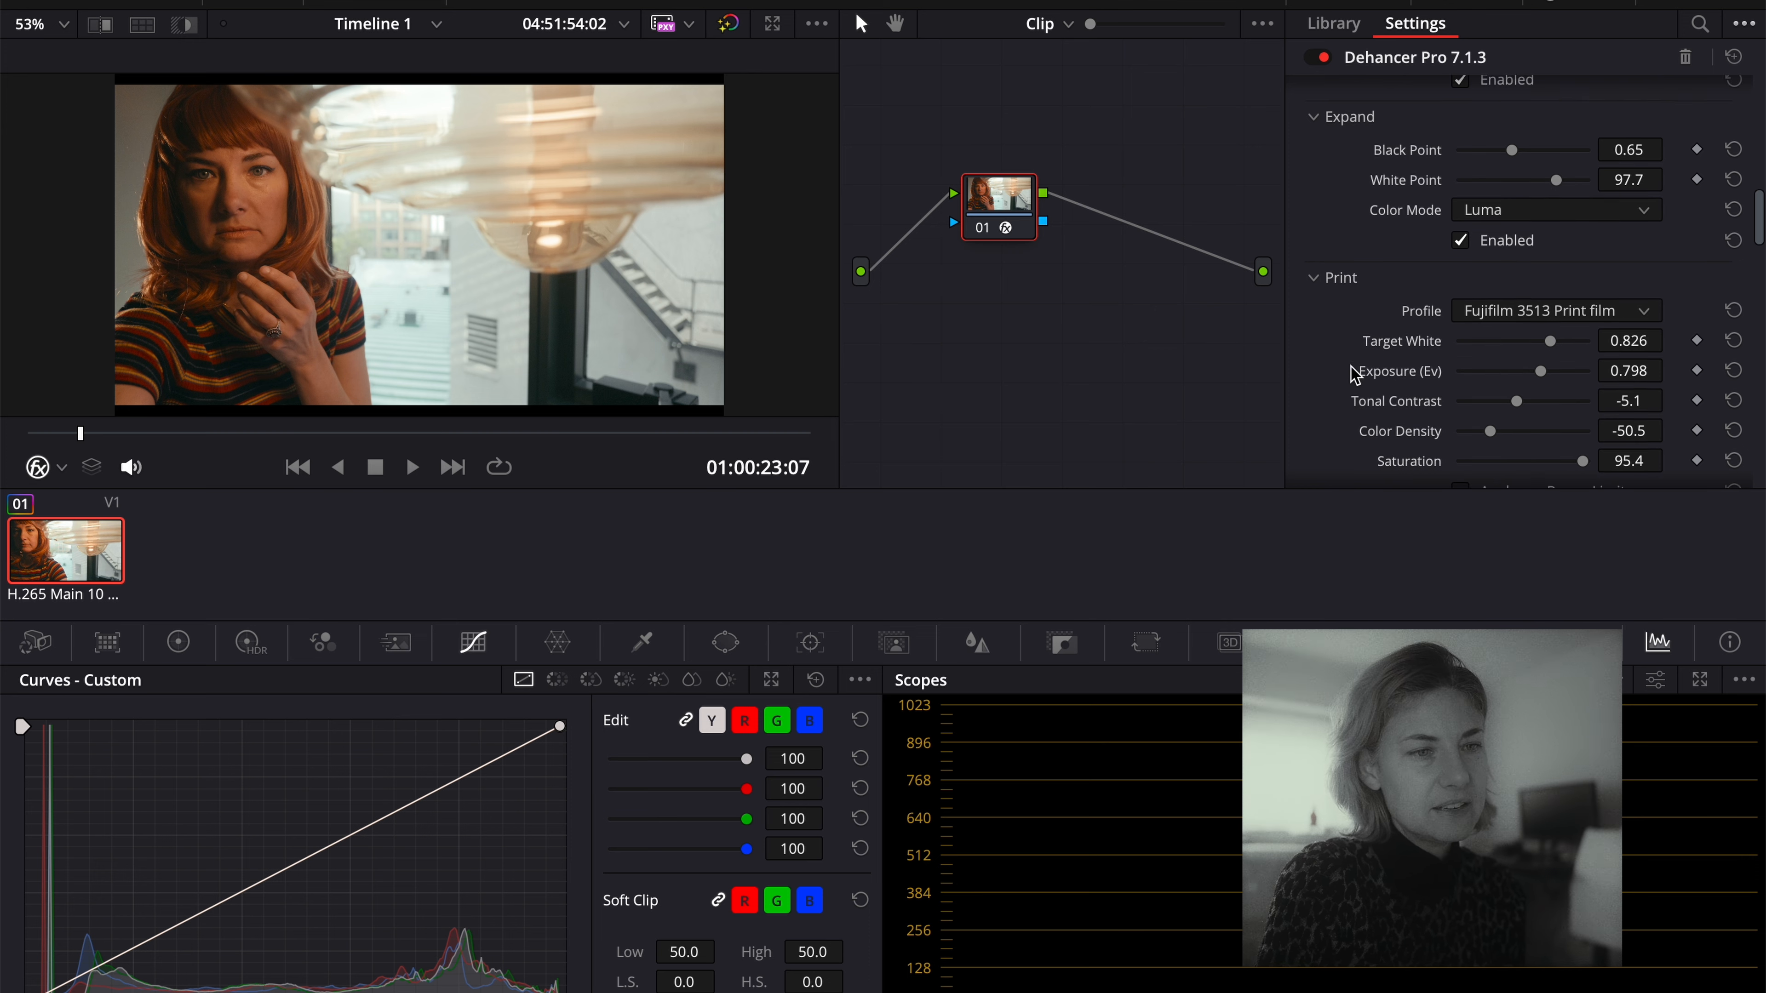
scroll(1355, 372, down, 1)
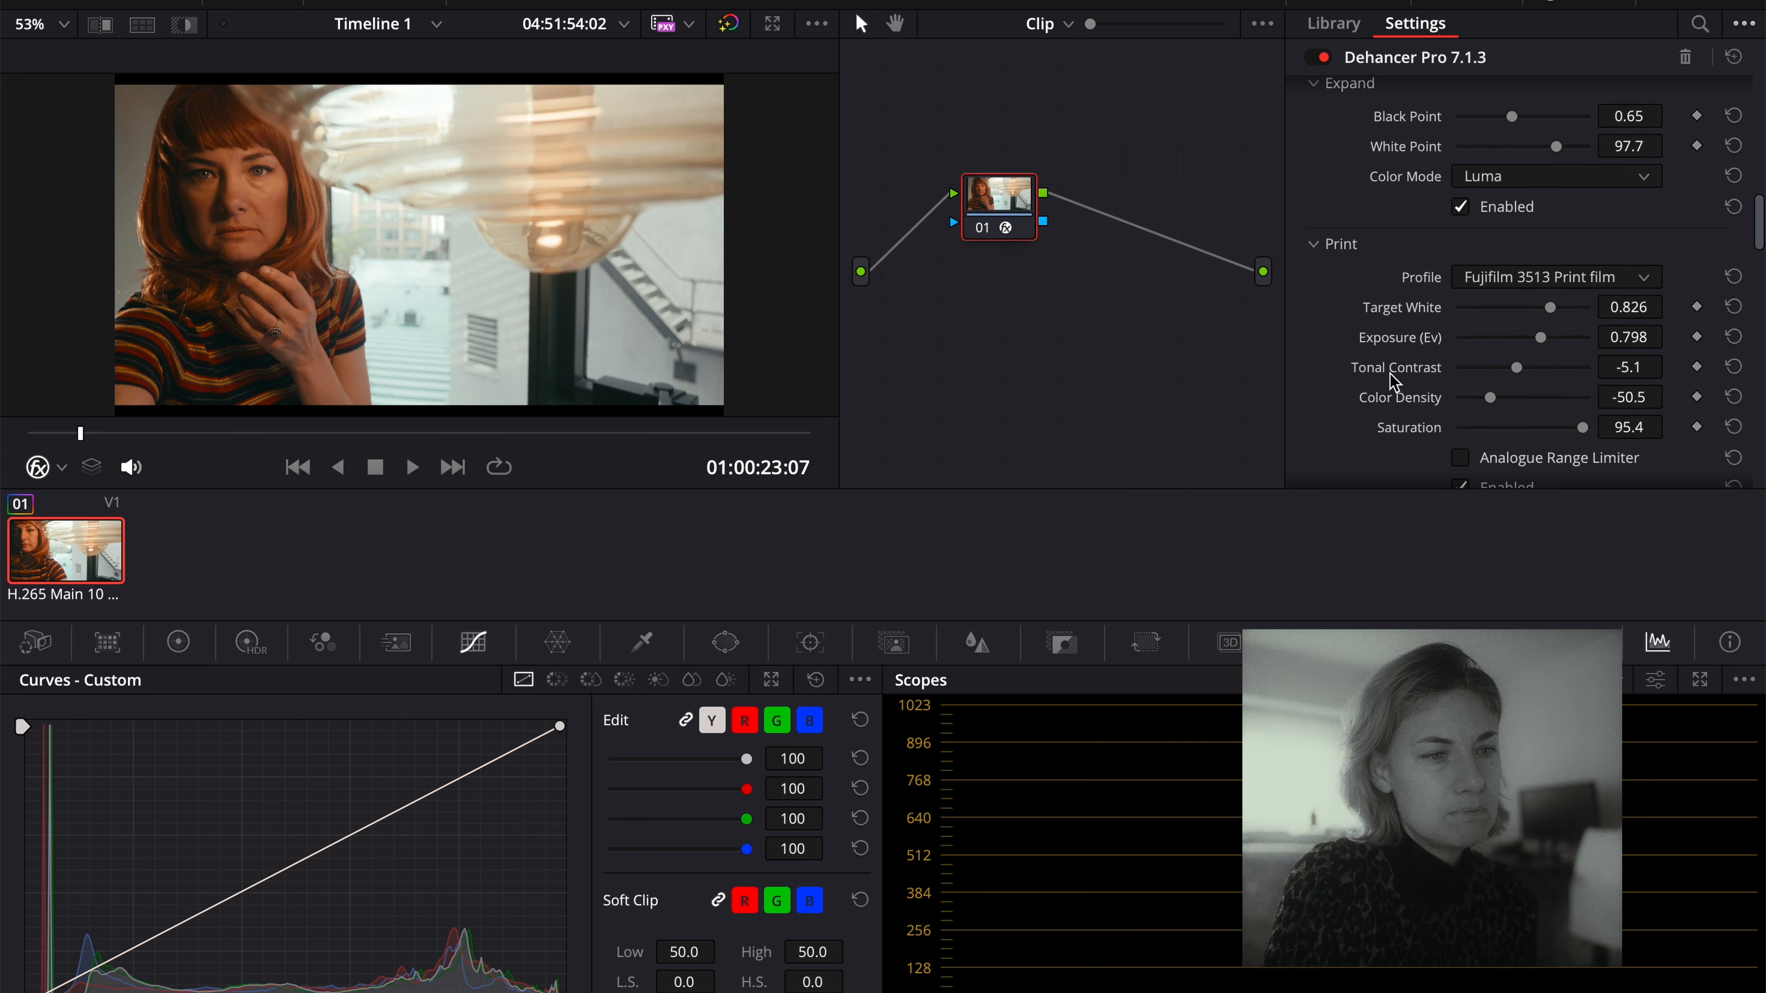
Enable Film emulation, browse the available film stocks and choose the Astrum Color Negative 125 profile.
scroll(1393, 379, up, 15)
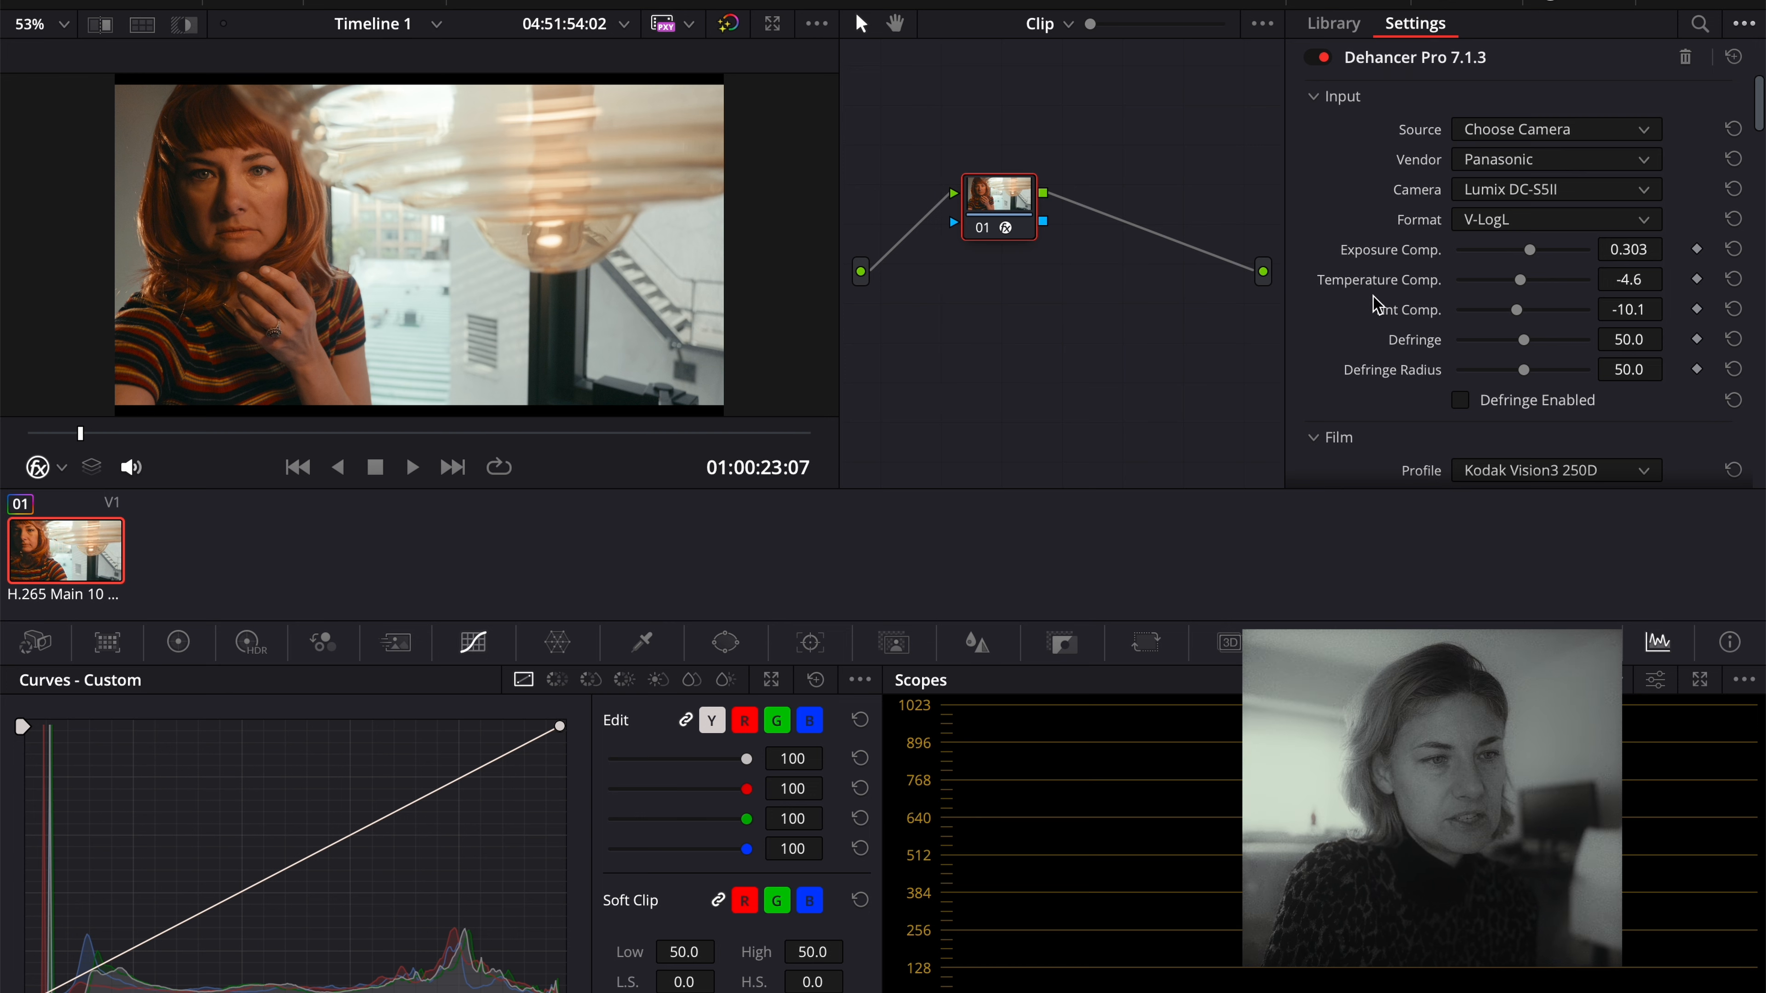
scroll(1373, 297, down, 12)
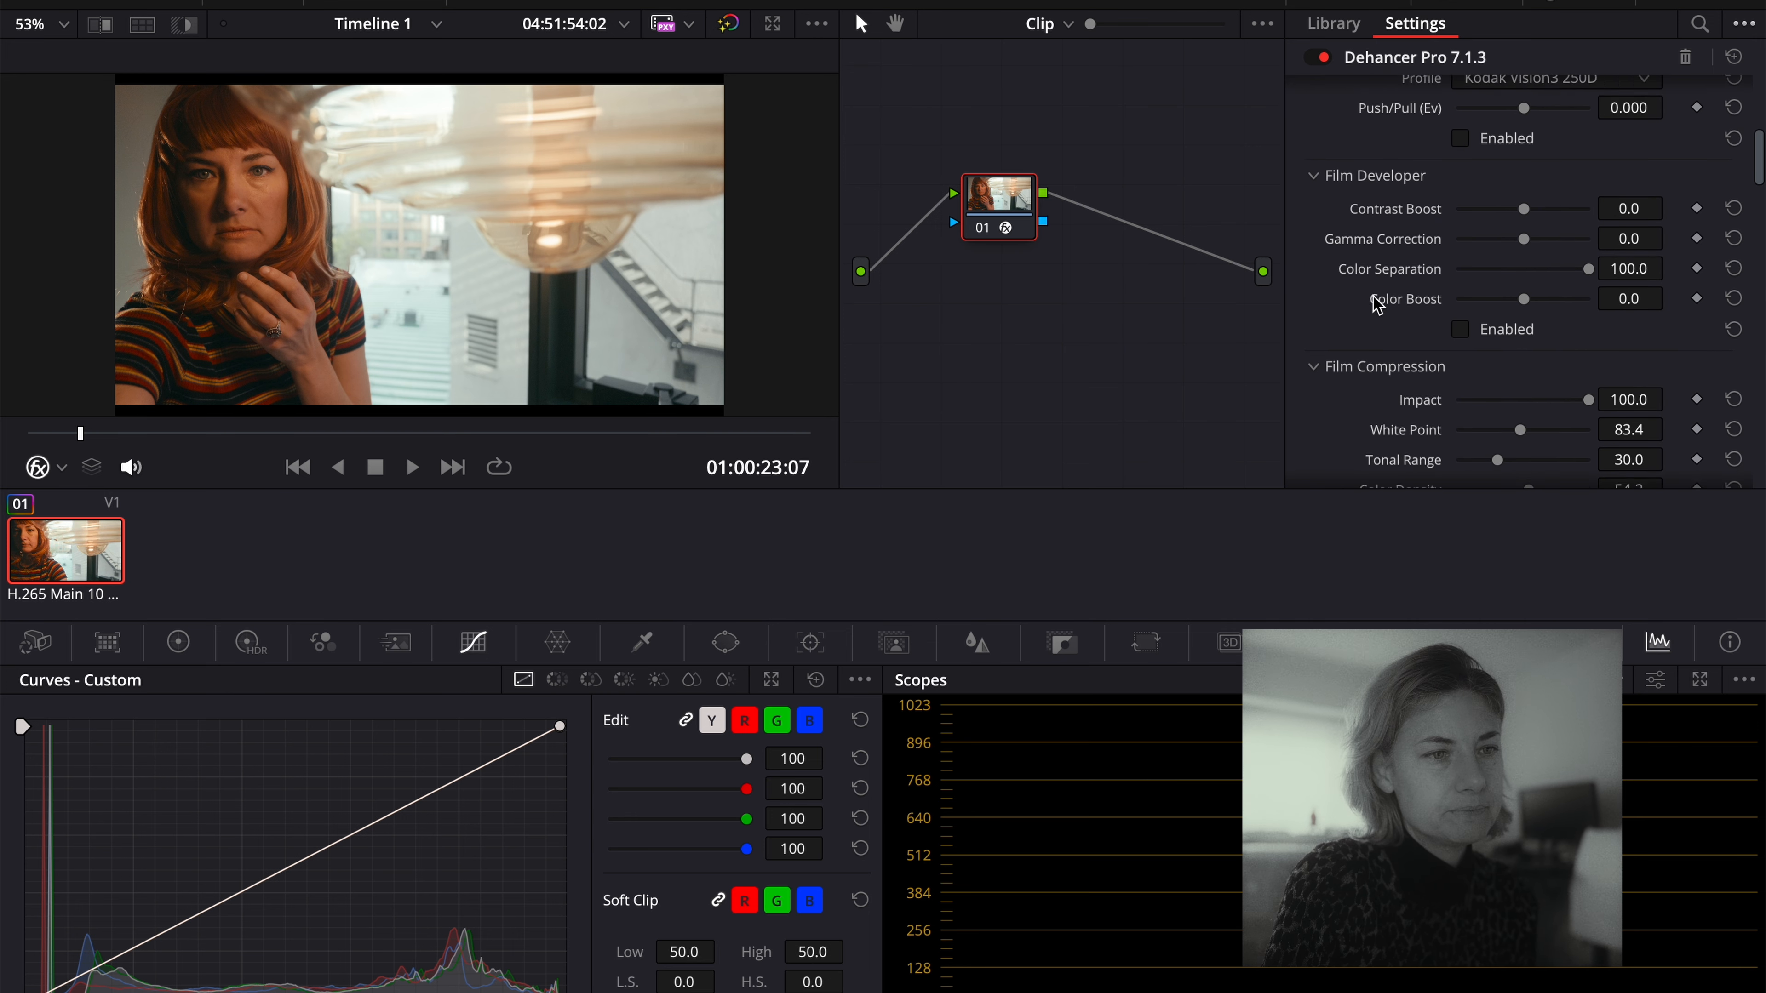
scroll(1376, 303, up, 3)
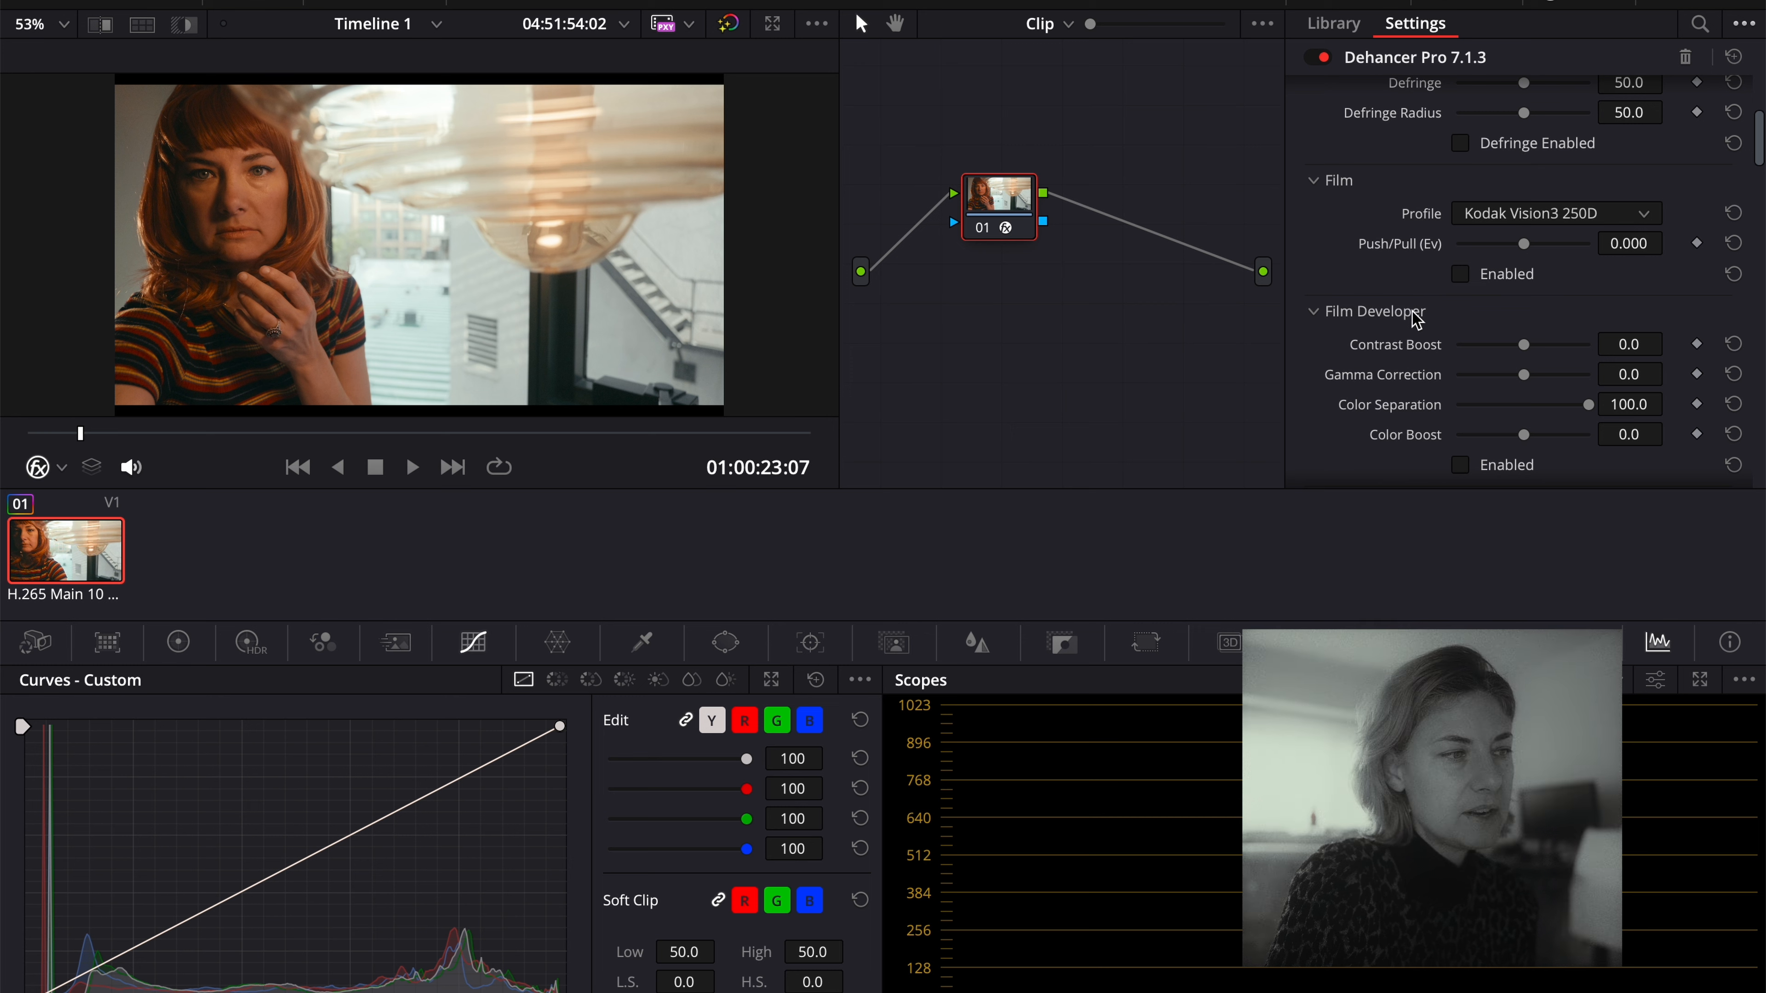
click(1460, 276)
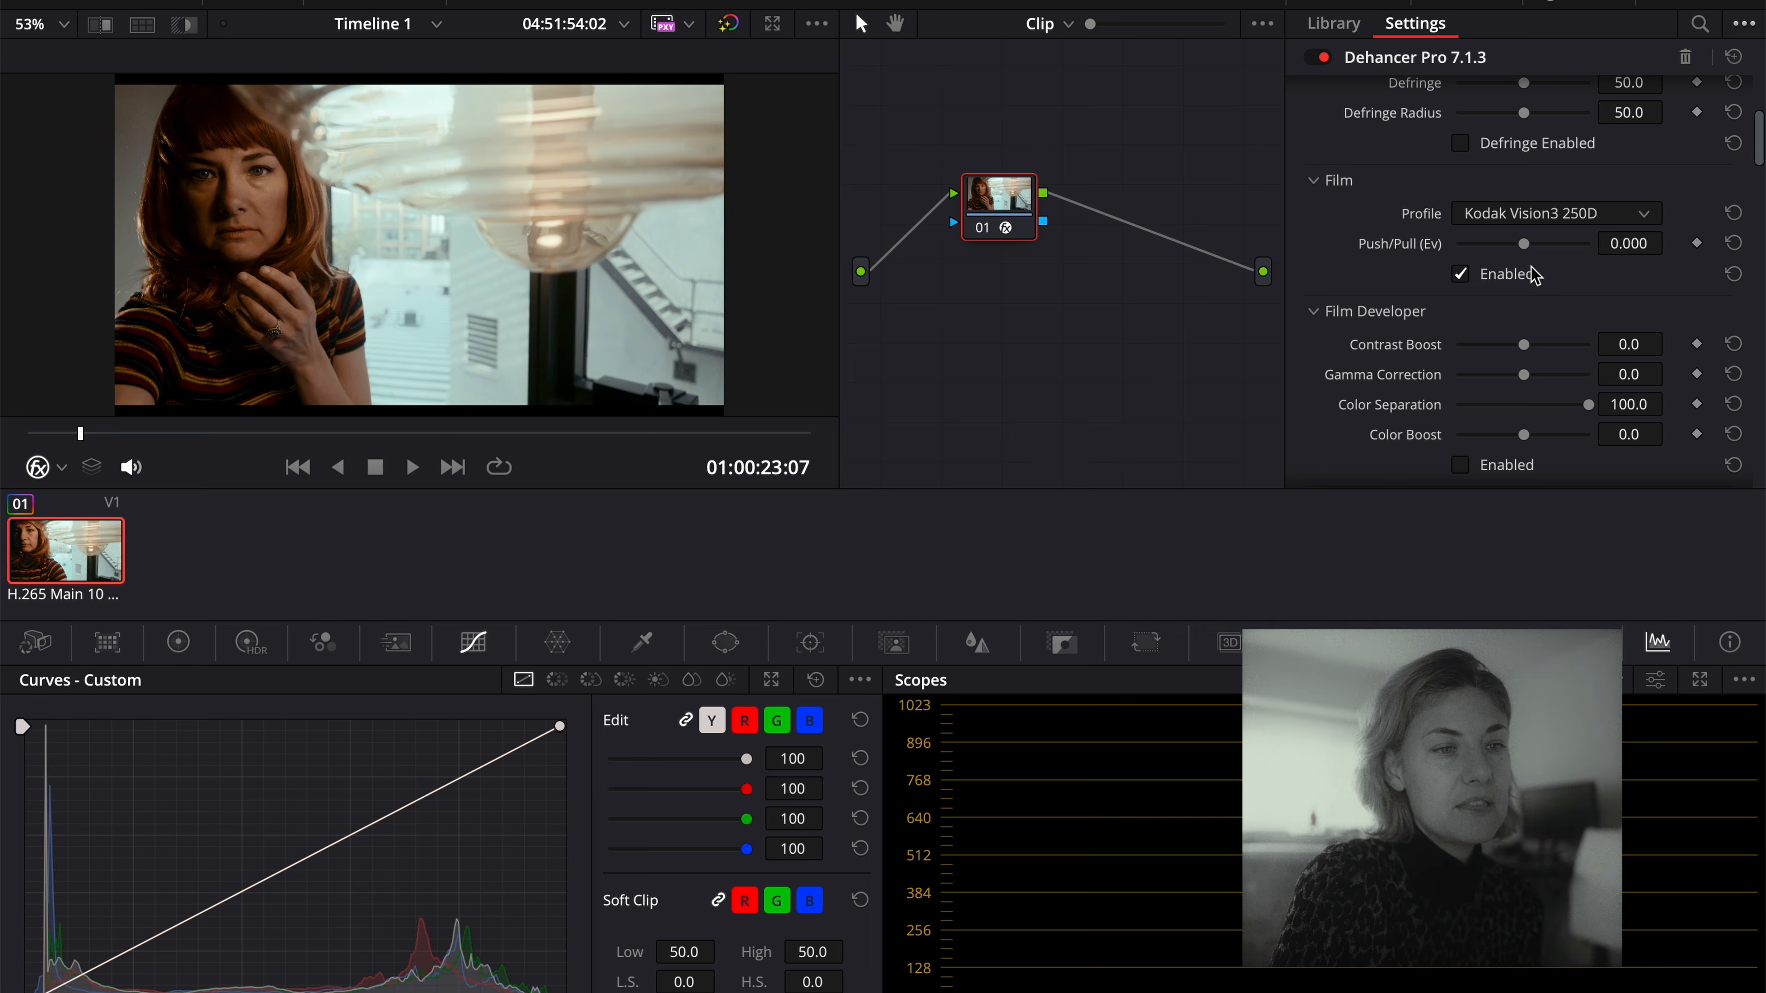
click(1557, 219)
scroll(1565, 277, up, 15)
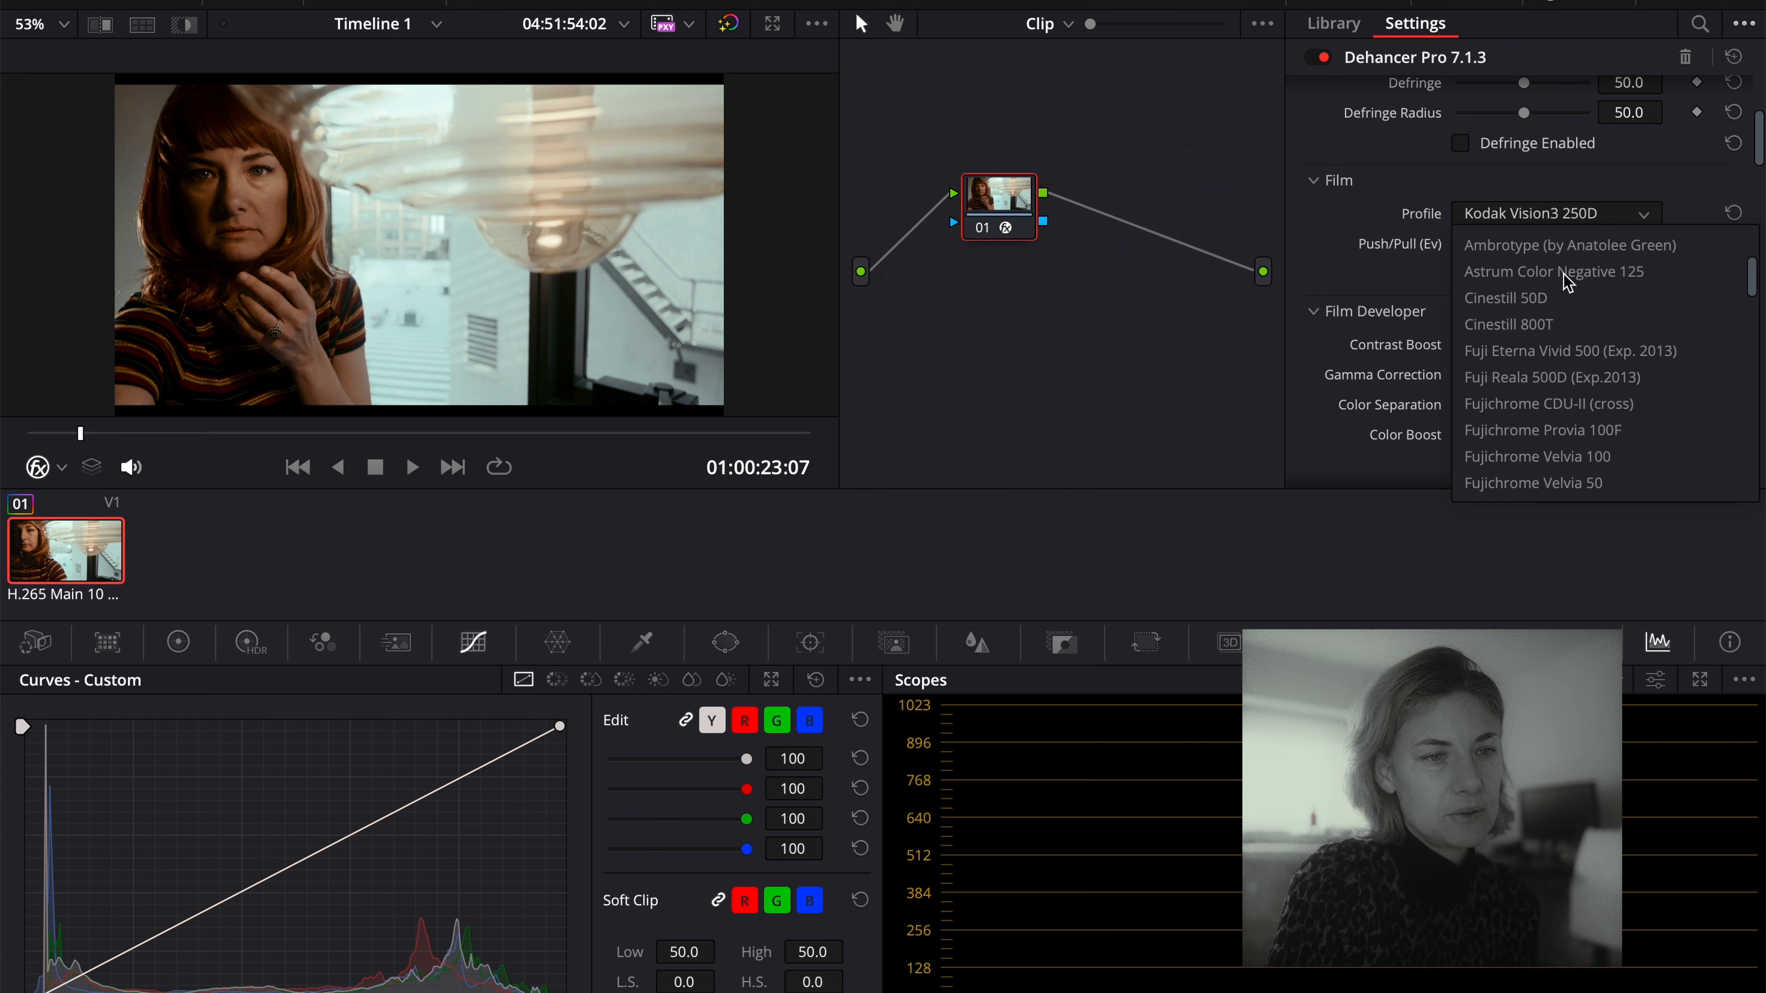
scroll(1564, 279, down, 10)
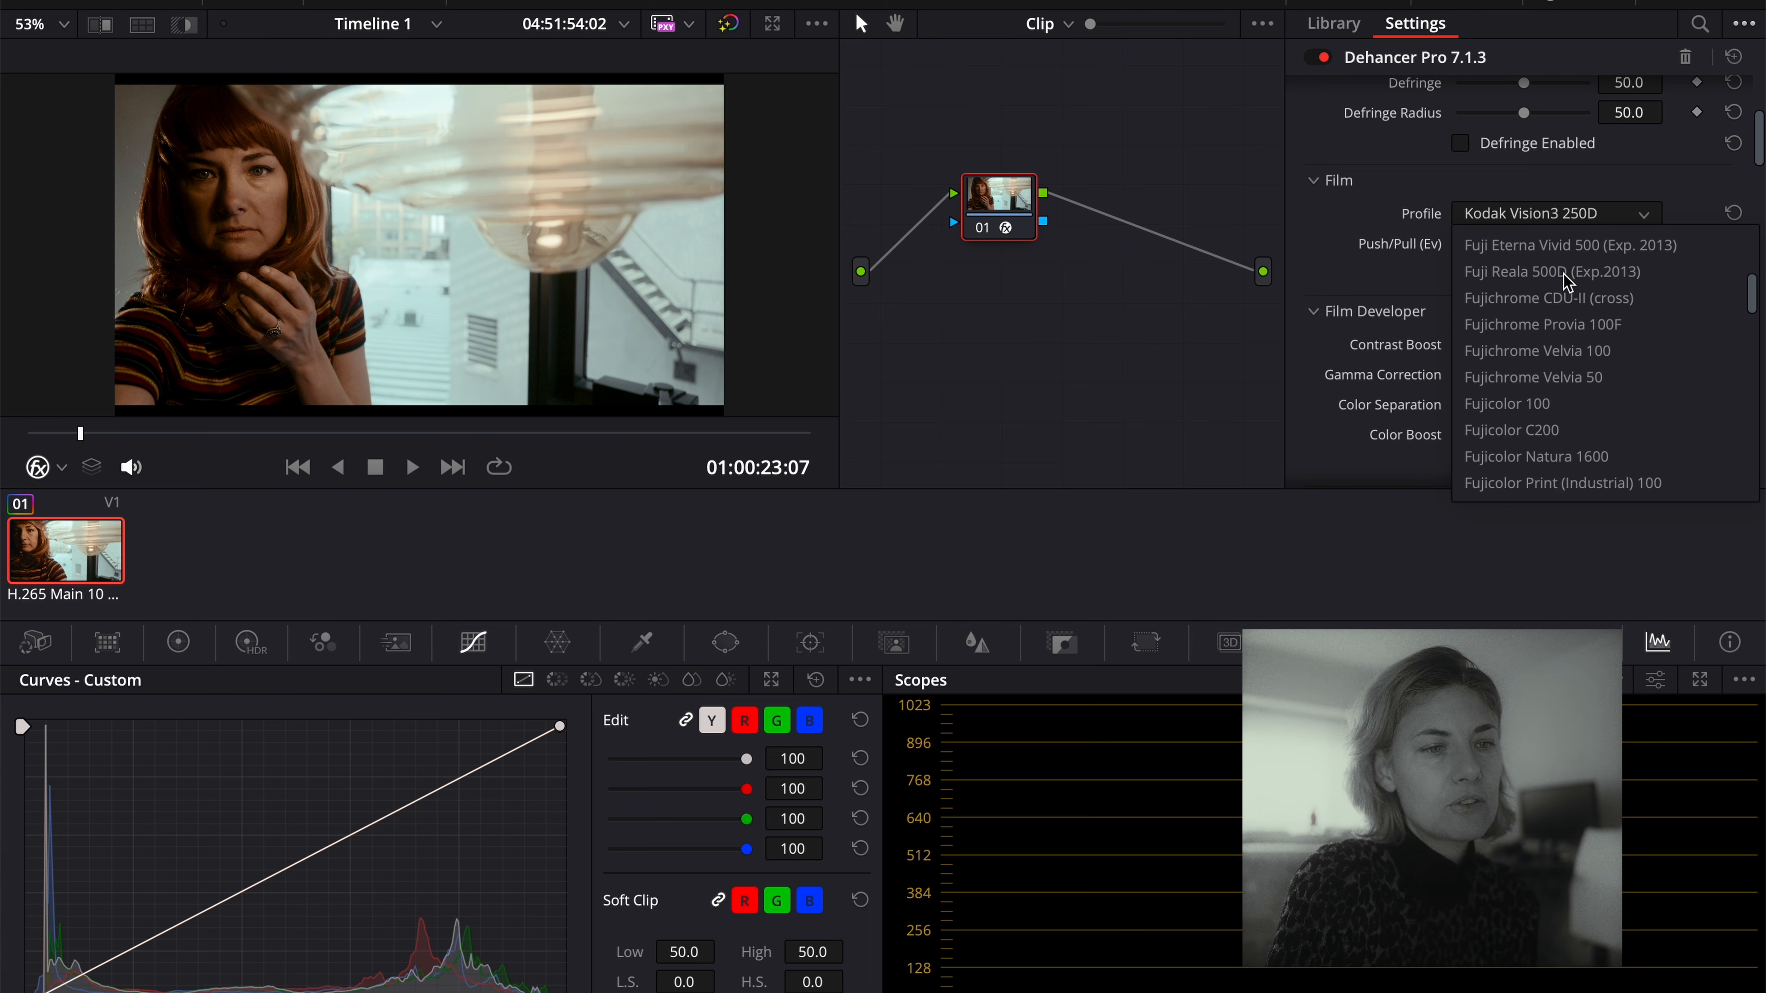
scroll(1566, 281, down, 10)
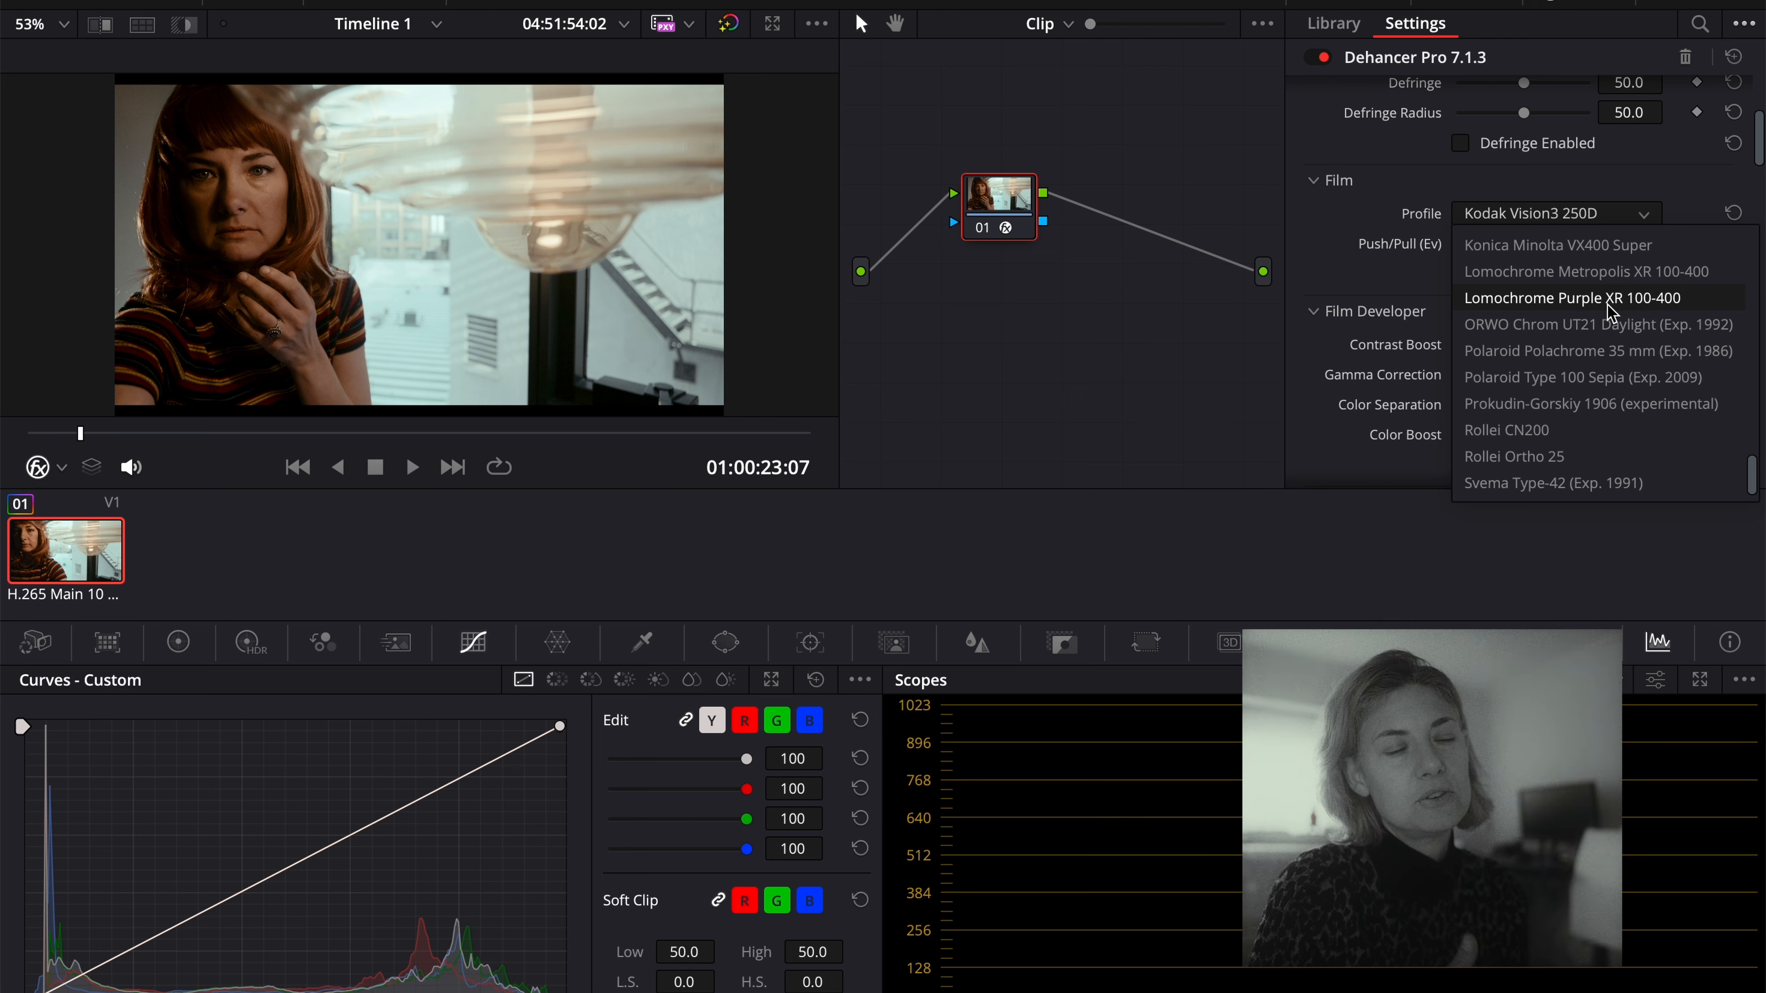
scroll(1607, 306, up, 8)
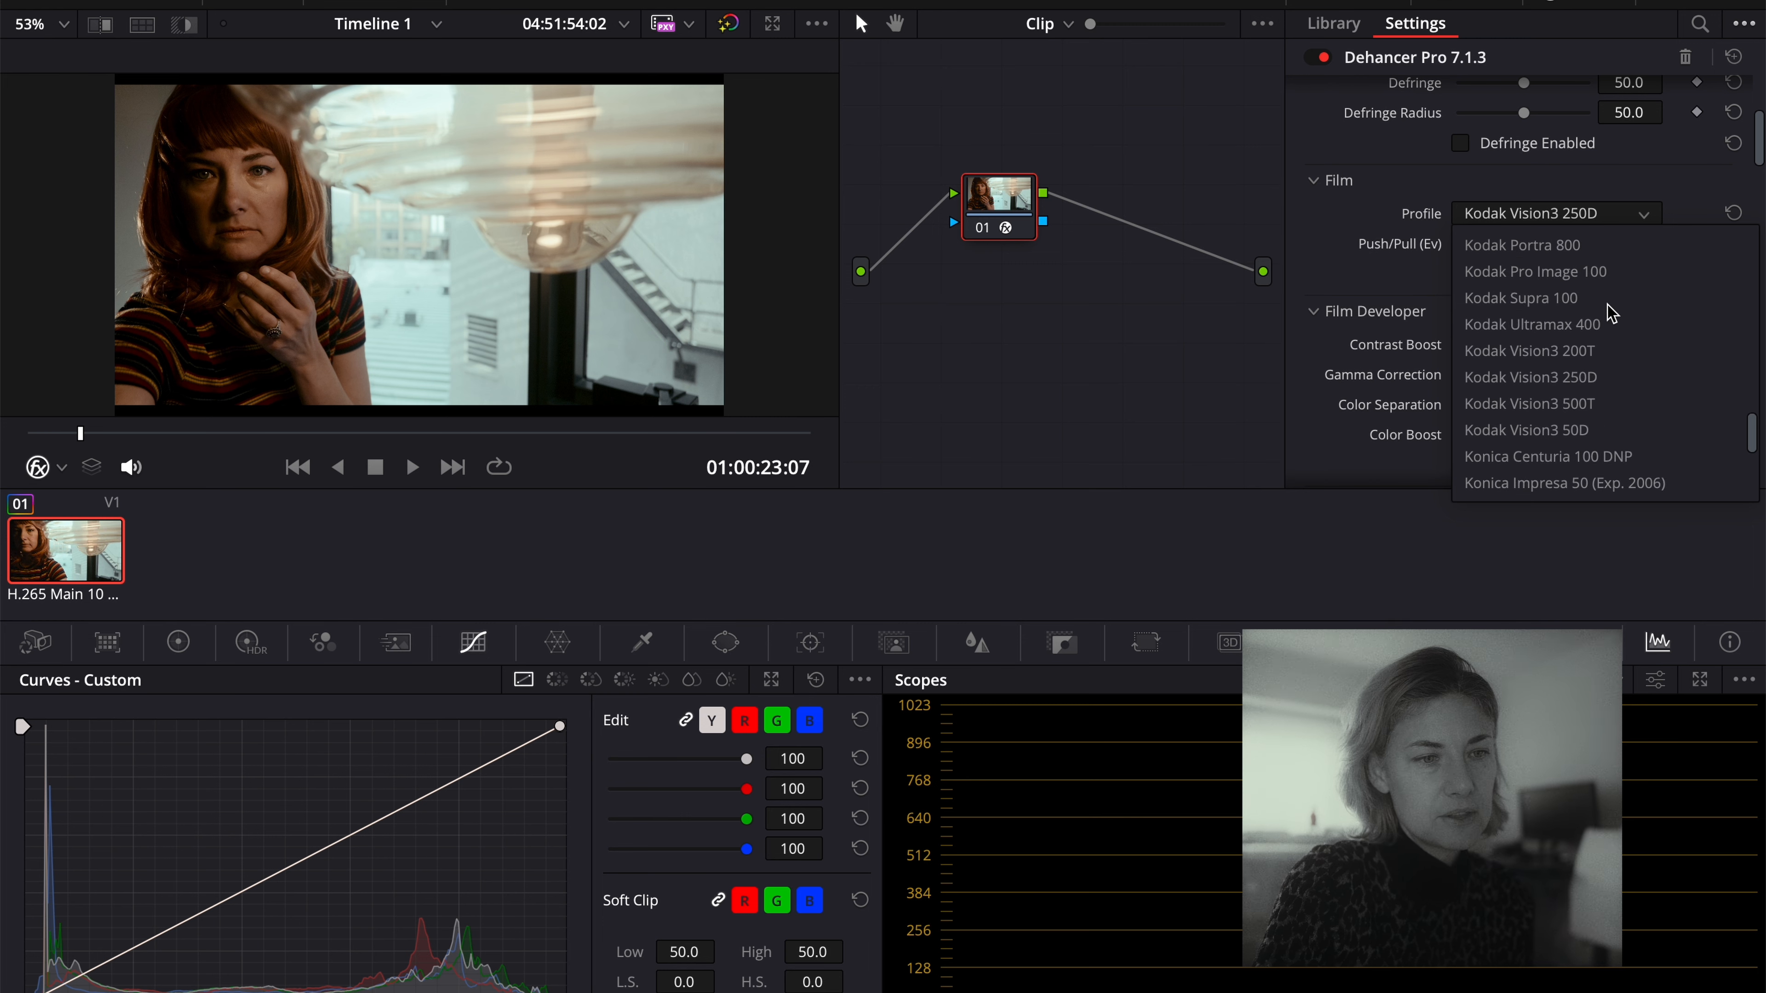
scroll(1607, 305, up, 3)
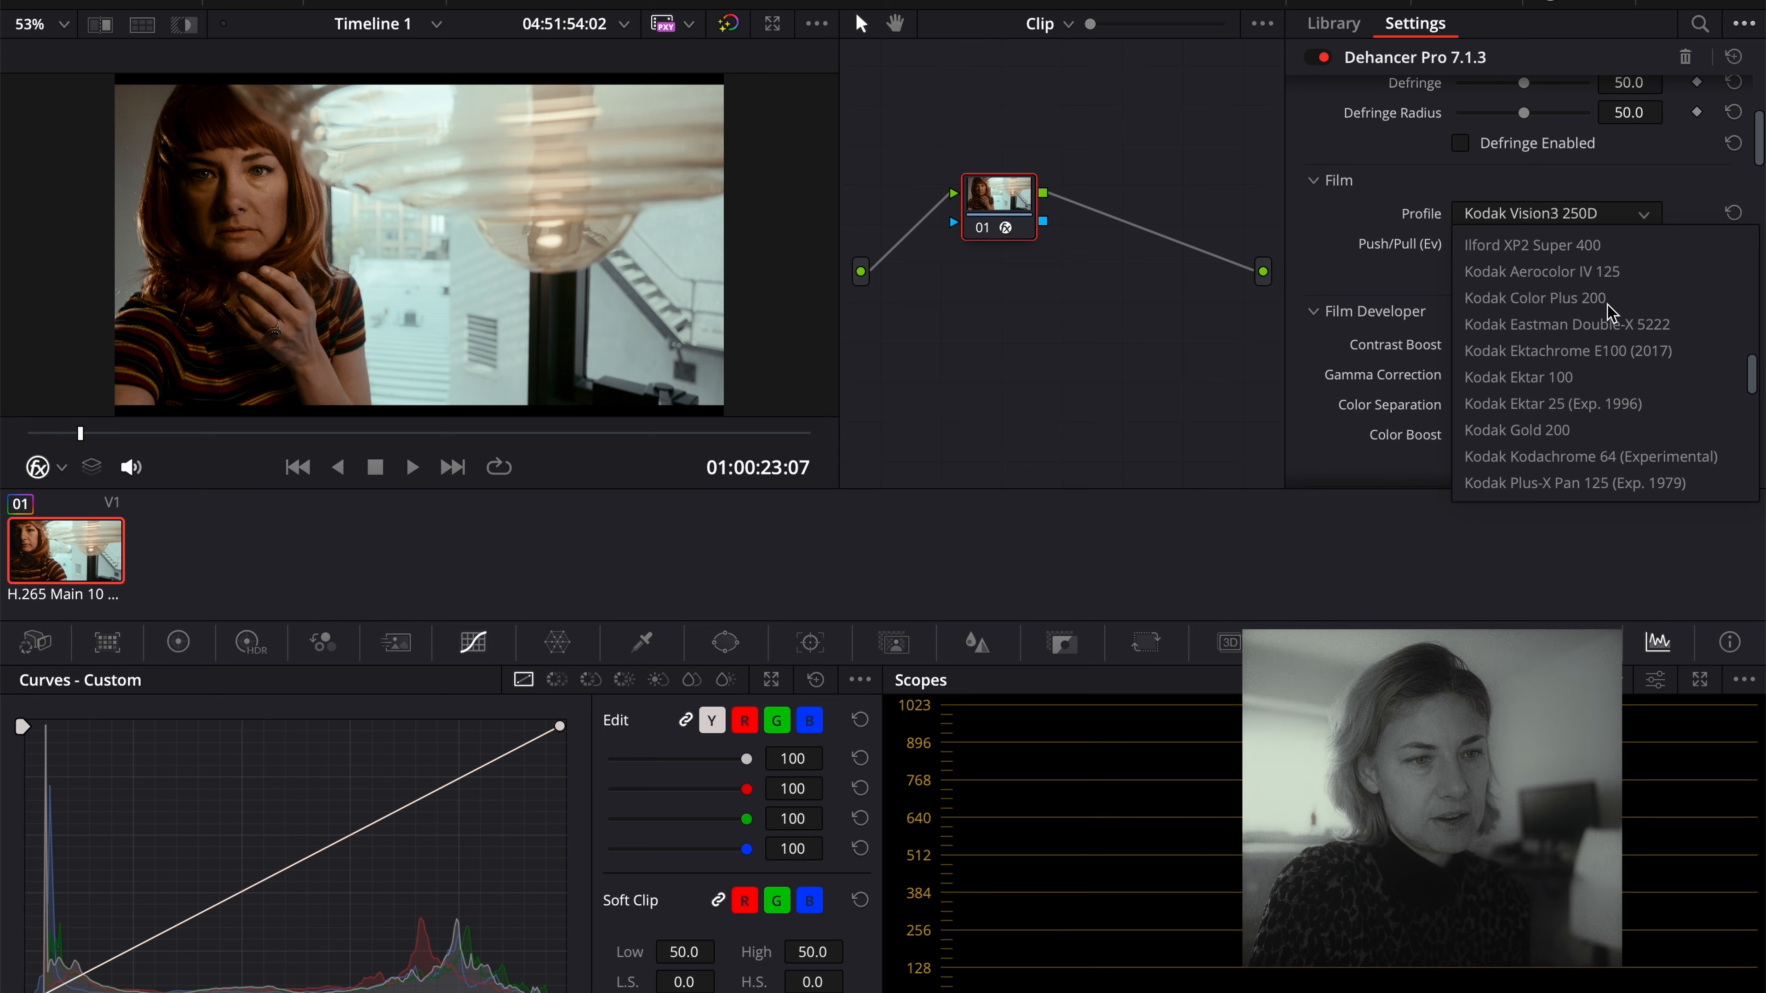
scroll(1607, 306, up, 10)
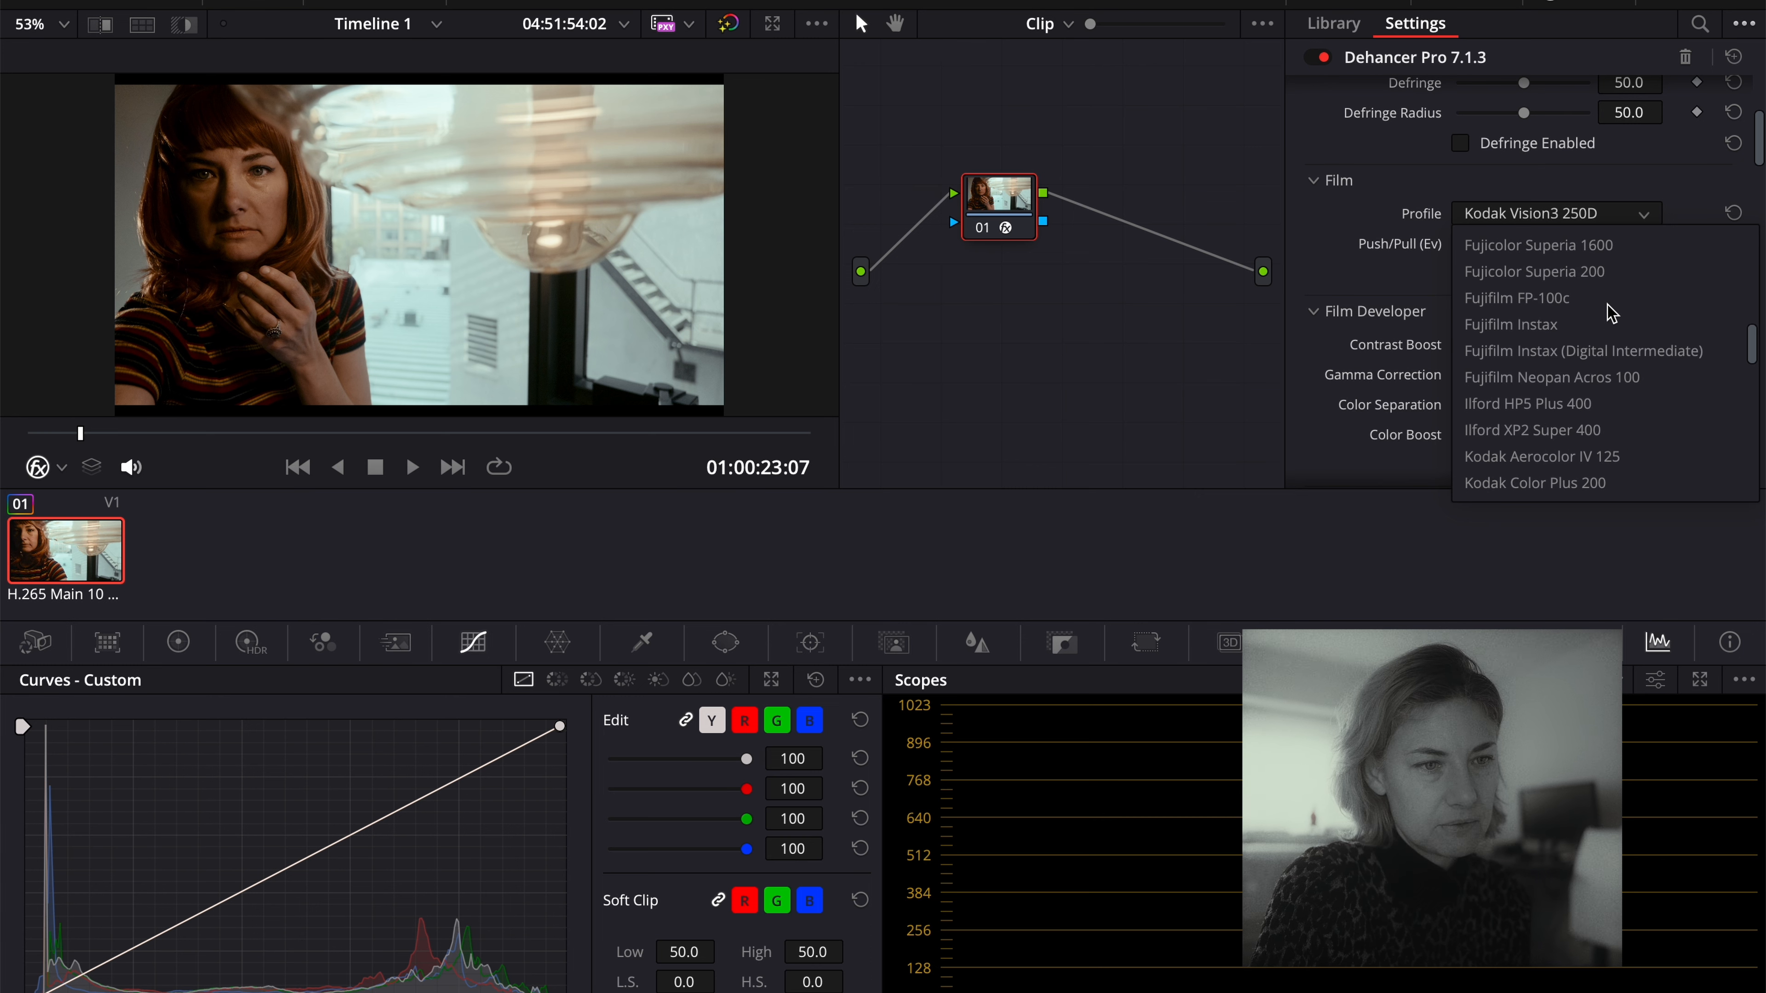
scroll(1607, 305, up, 7)
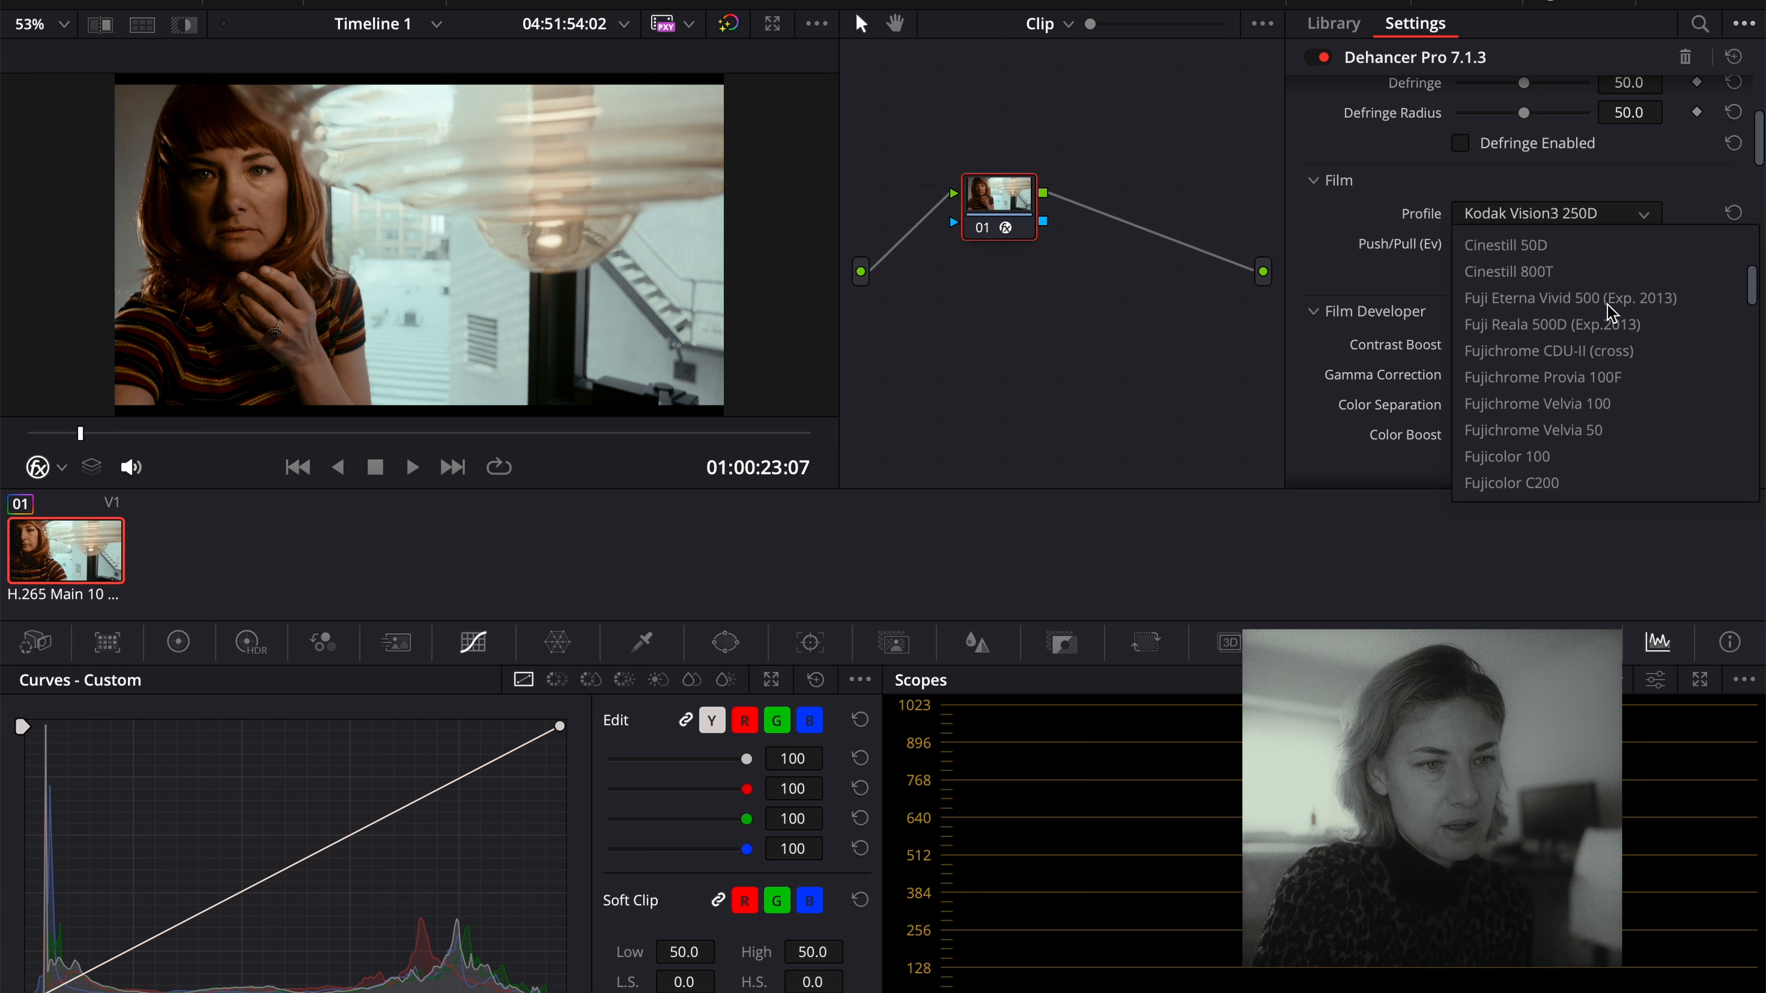
scroll(1608, 305, up, 3)
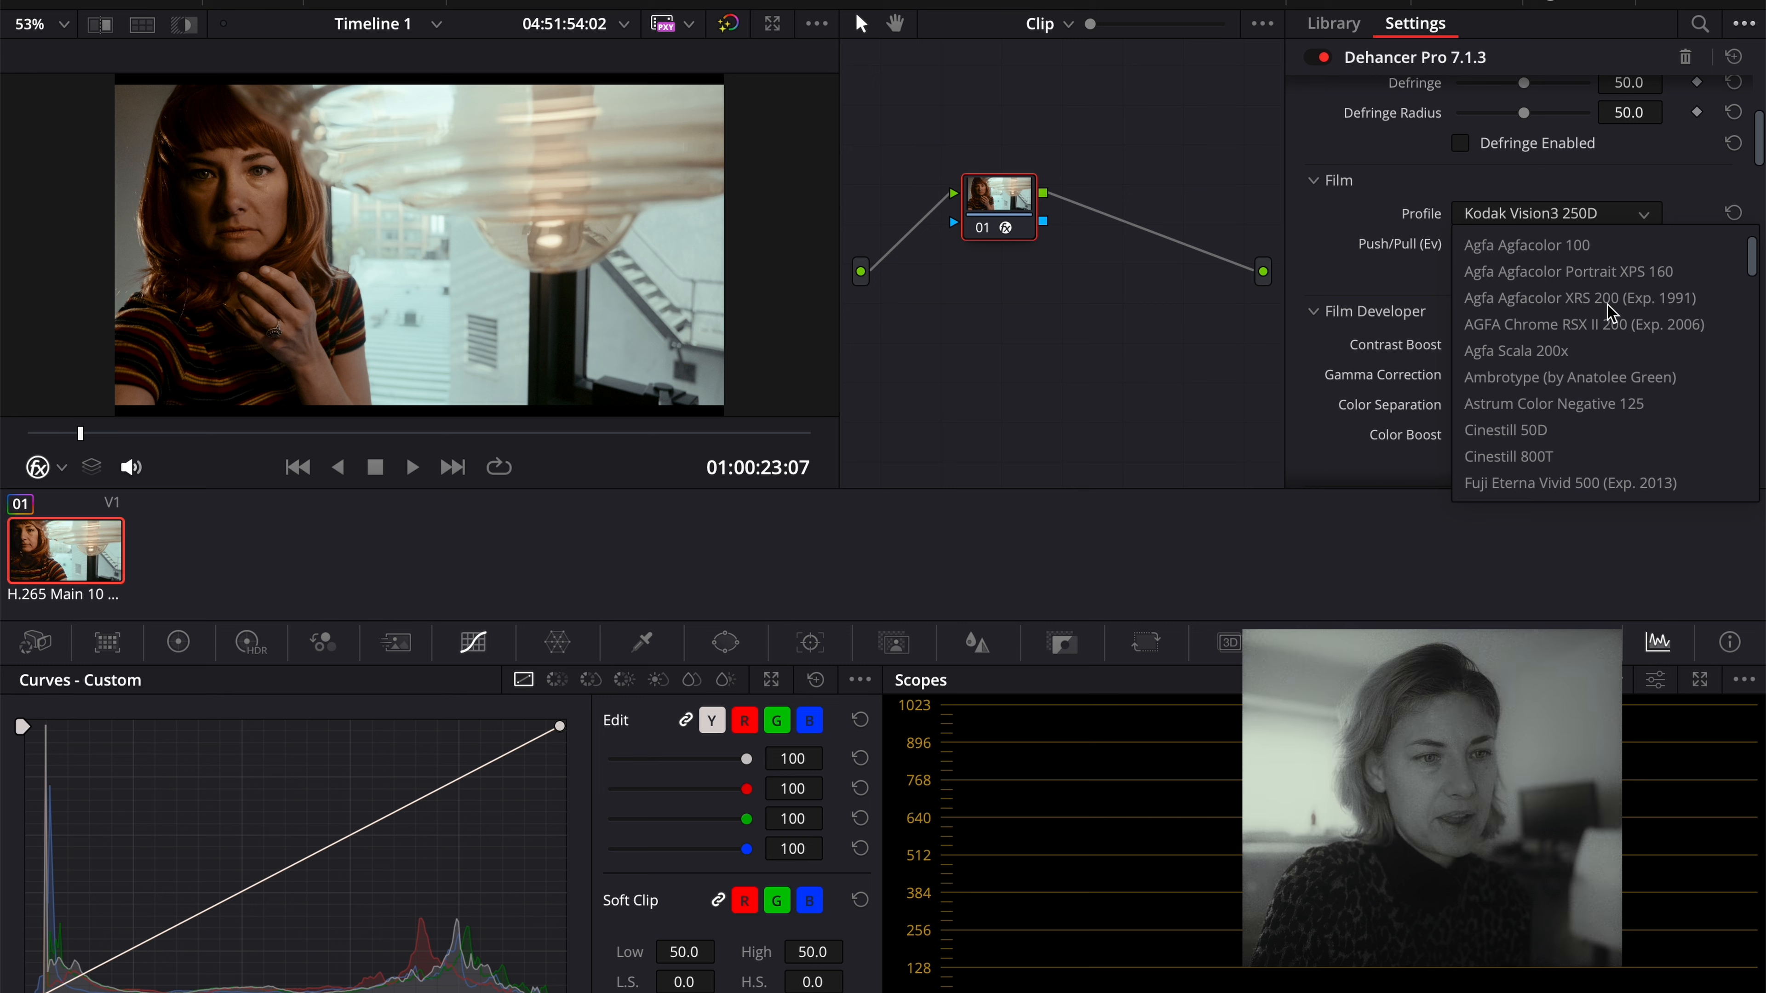
scroll(1607, 305, up, 1)
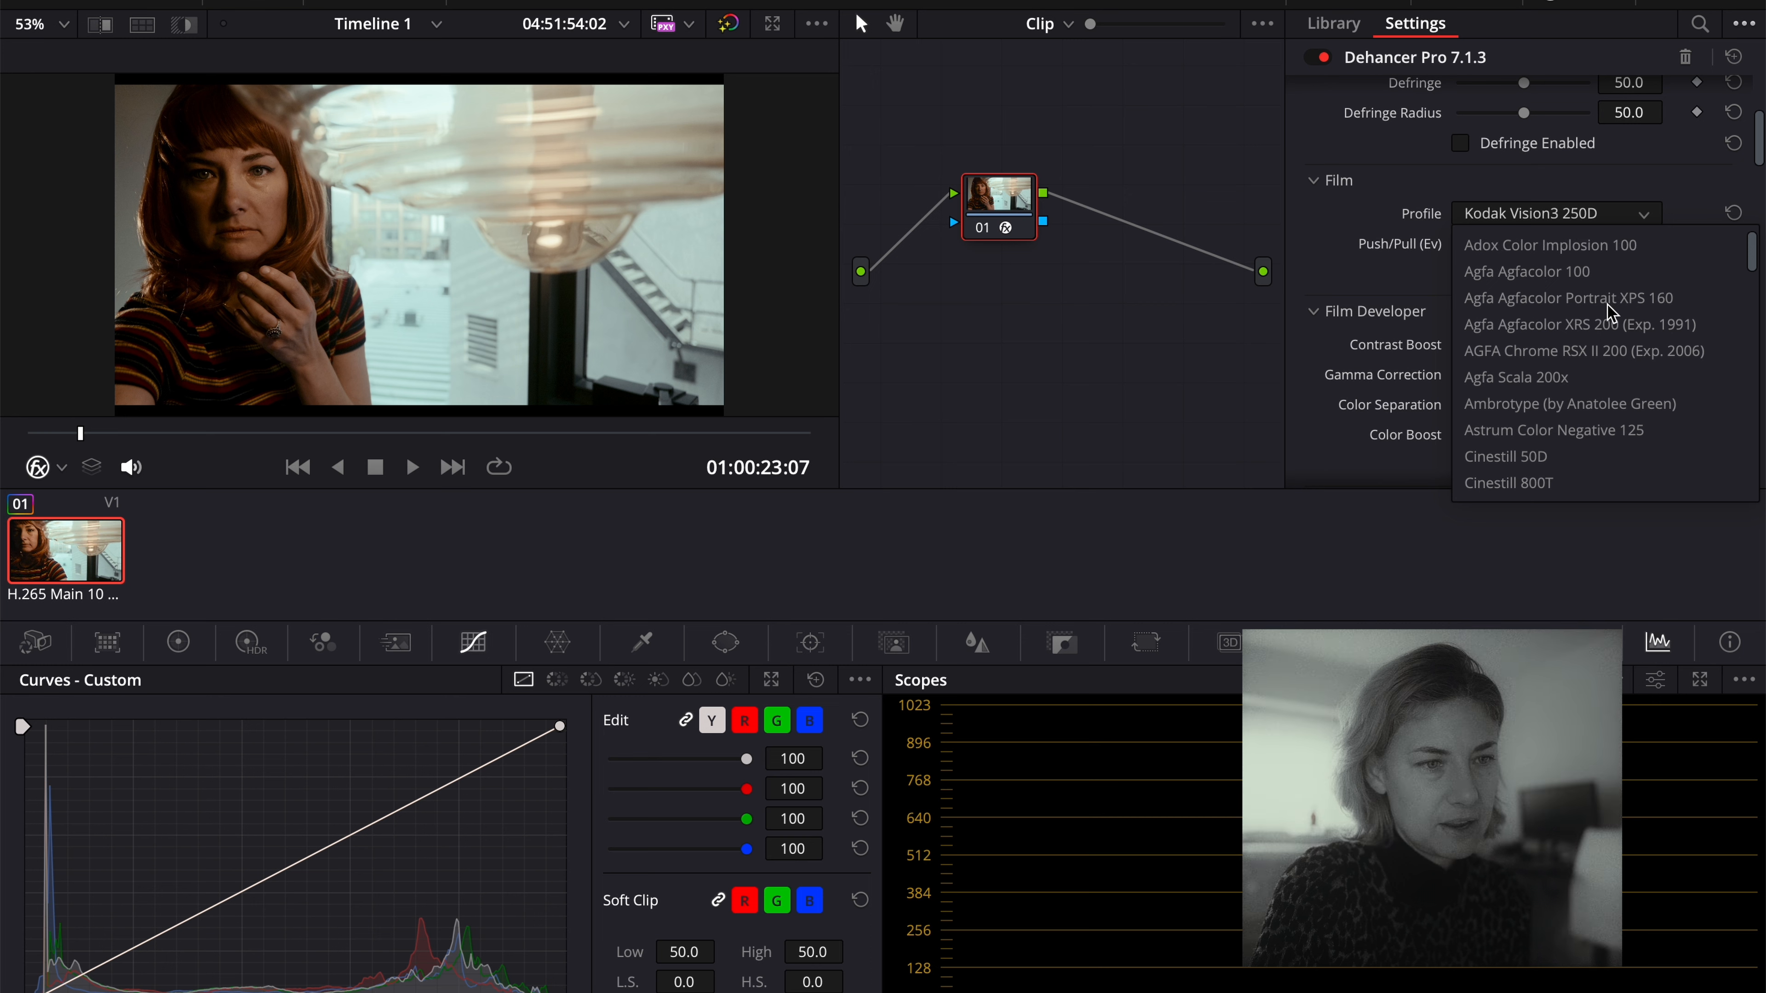
scroll(1654, 382, down, 2)
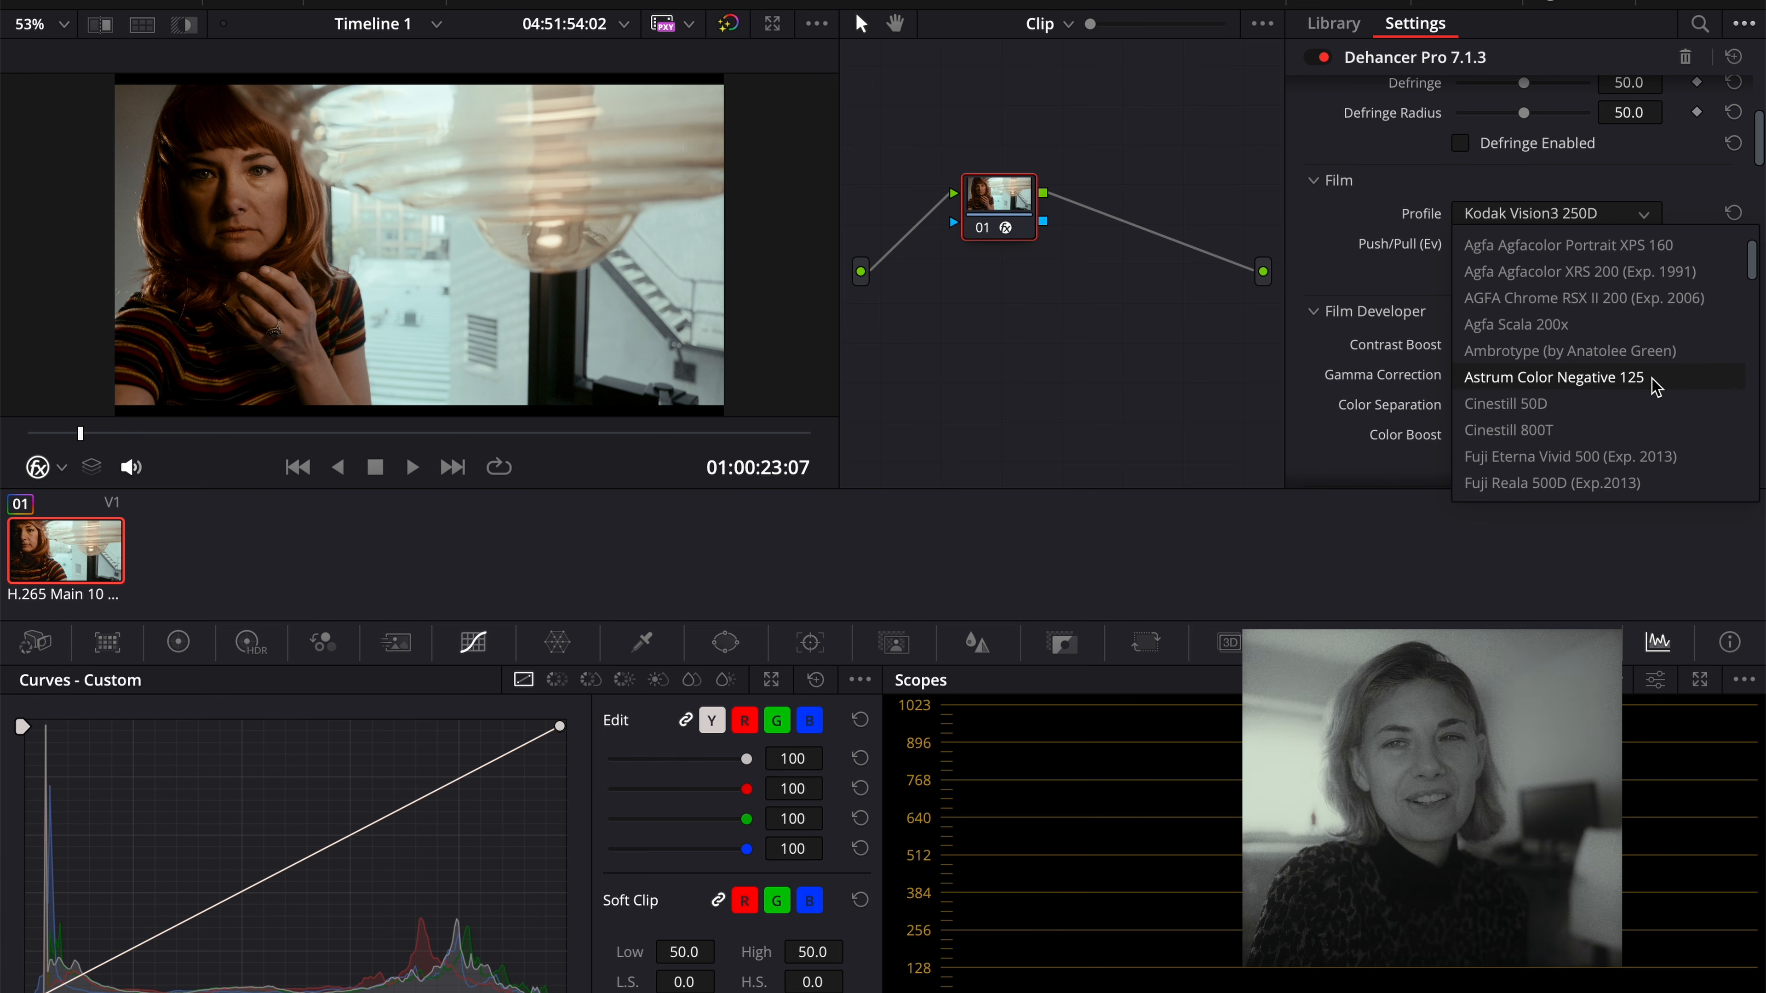
click(1655, 381)
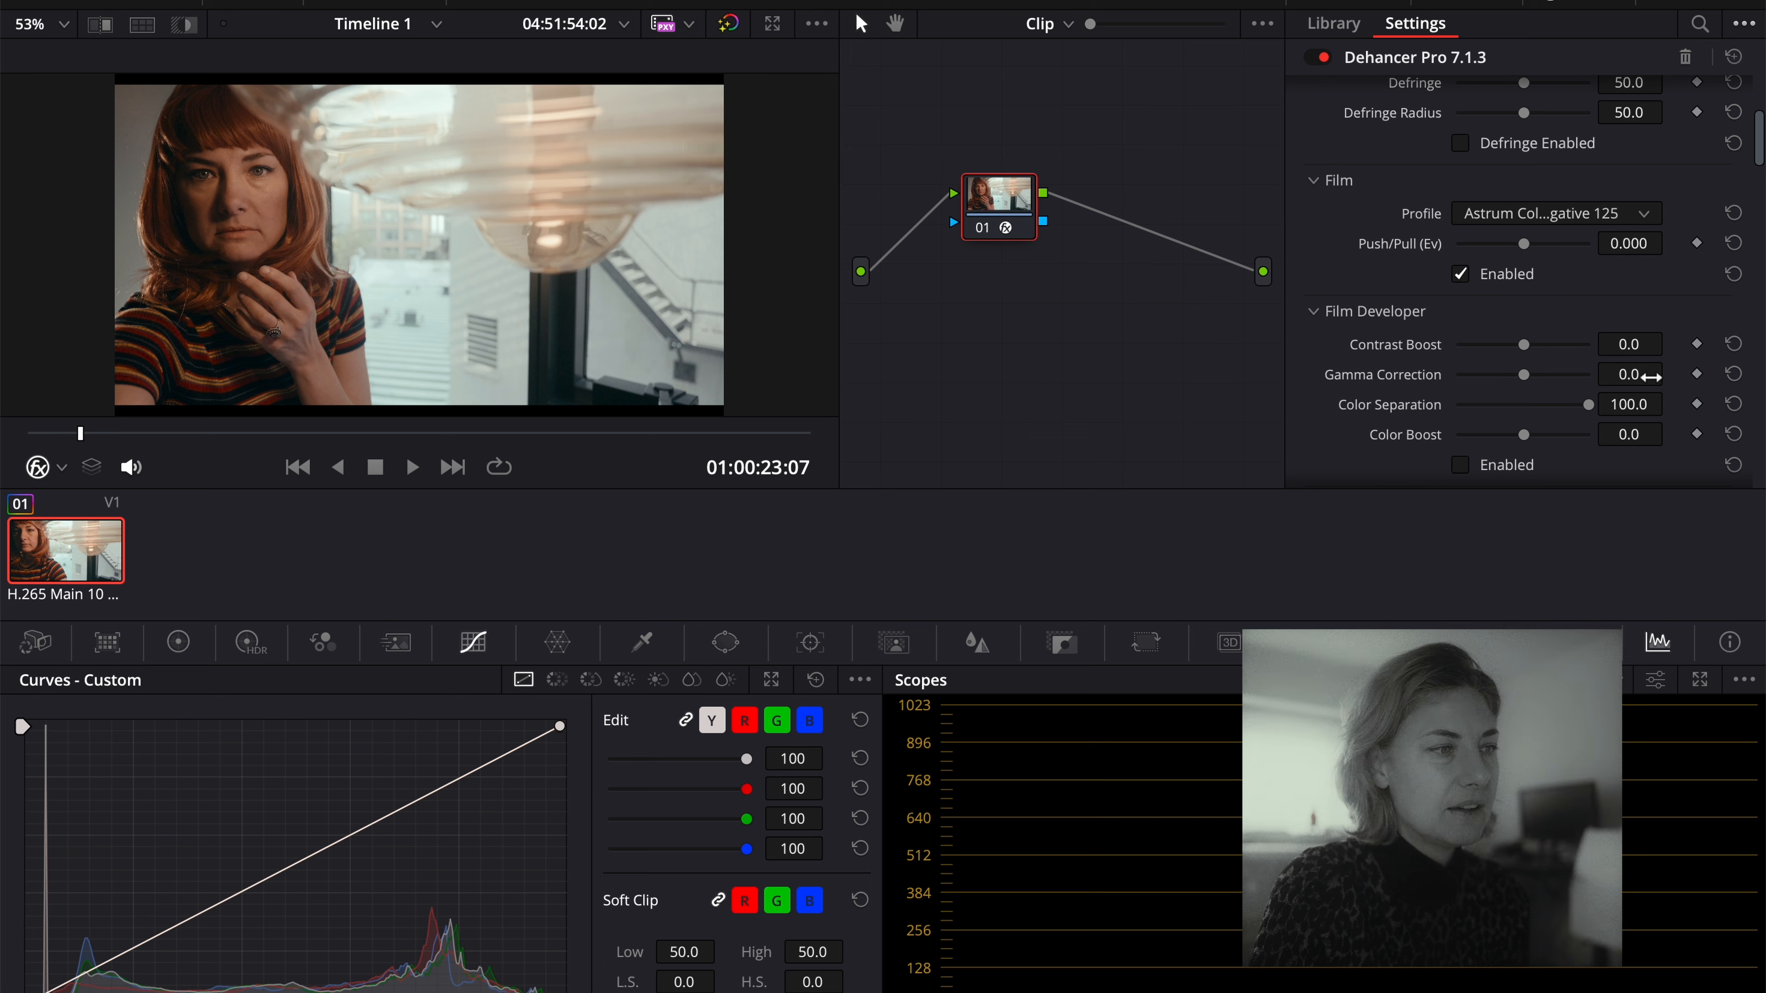
Compare the image with and without the Astrum Color Negative 125 film emulation, leaving it enabled.
click(1460, 274)
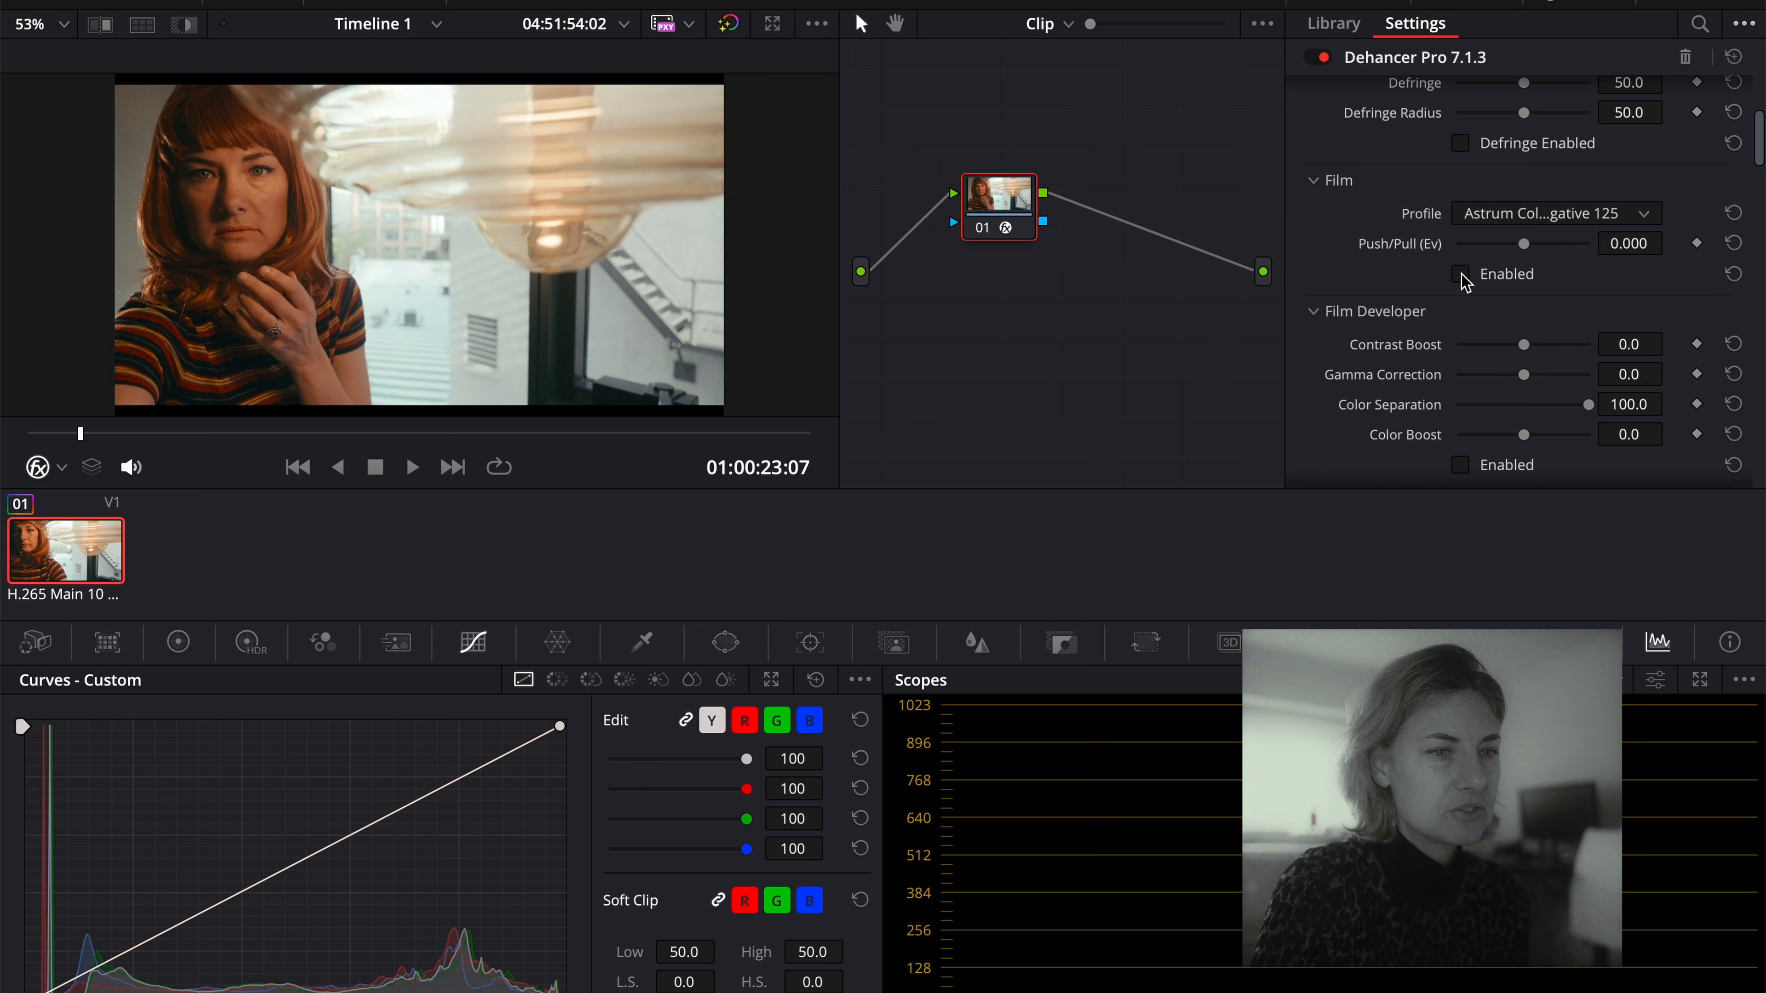
click(1460, 274)
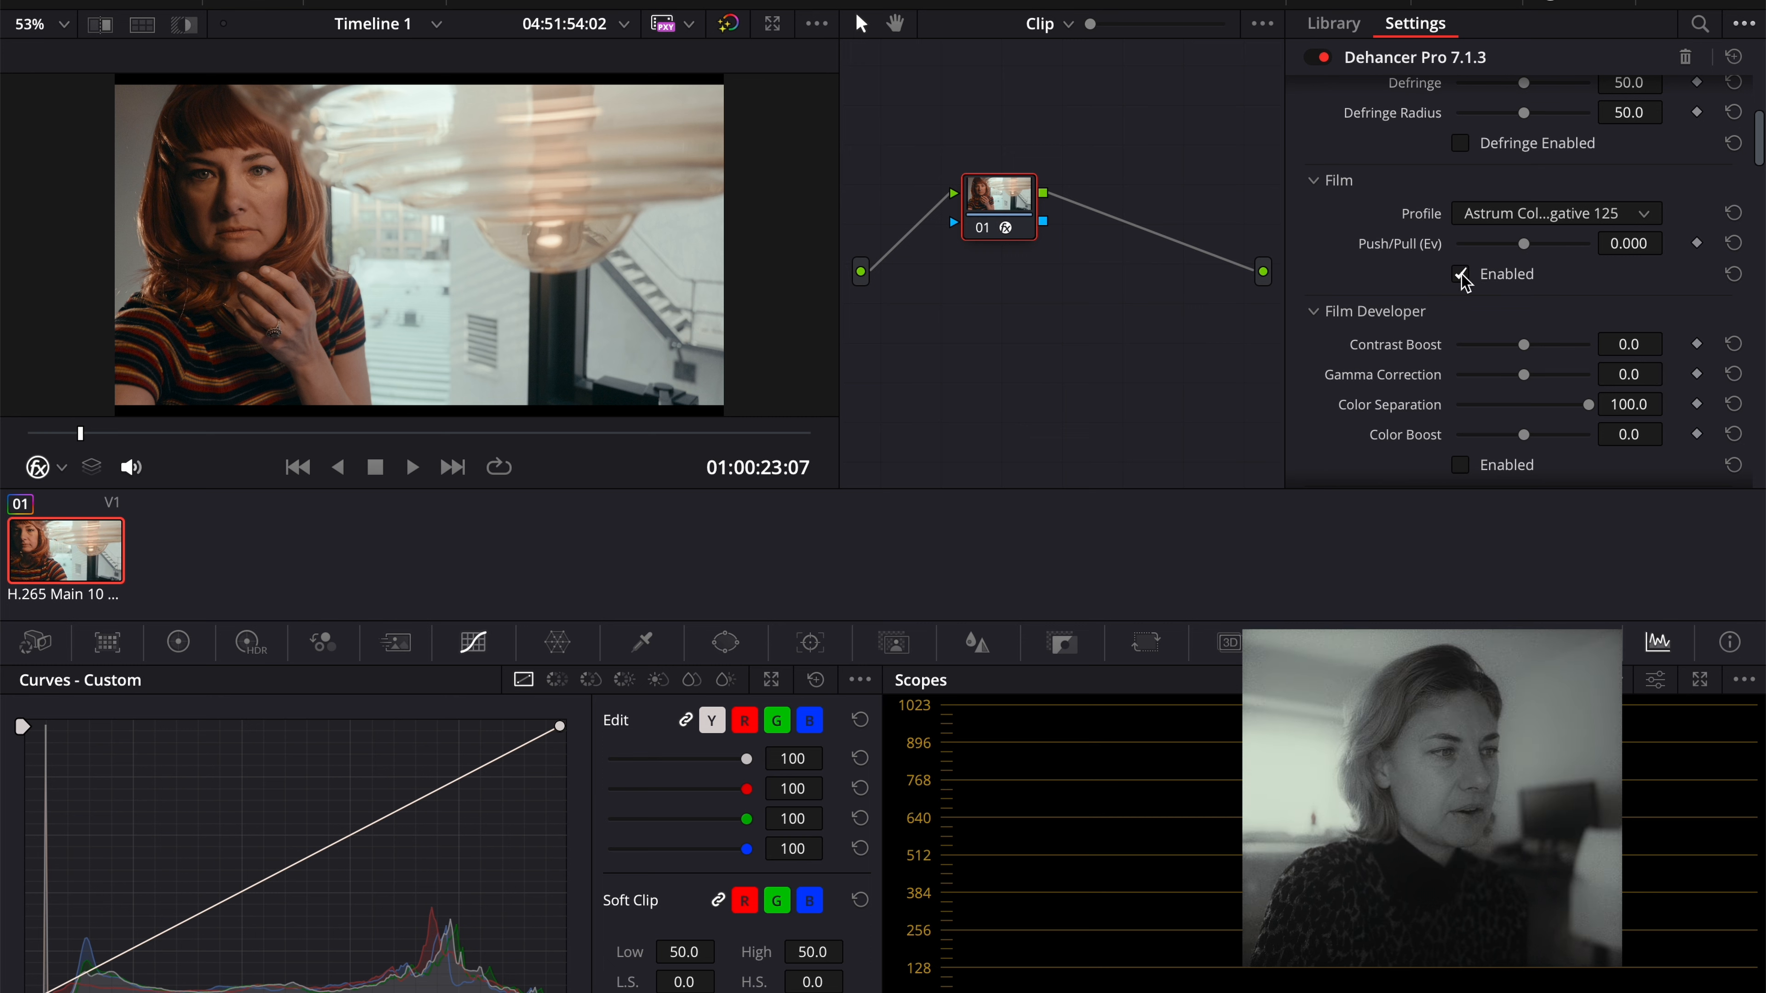
click(1460, 274)
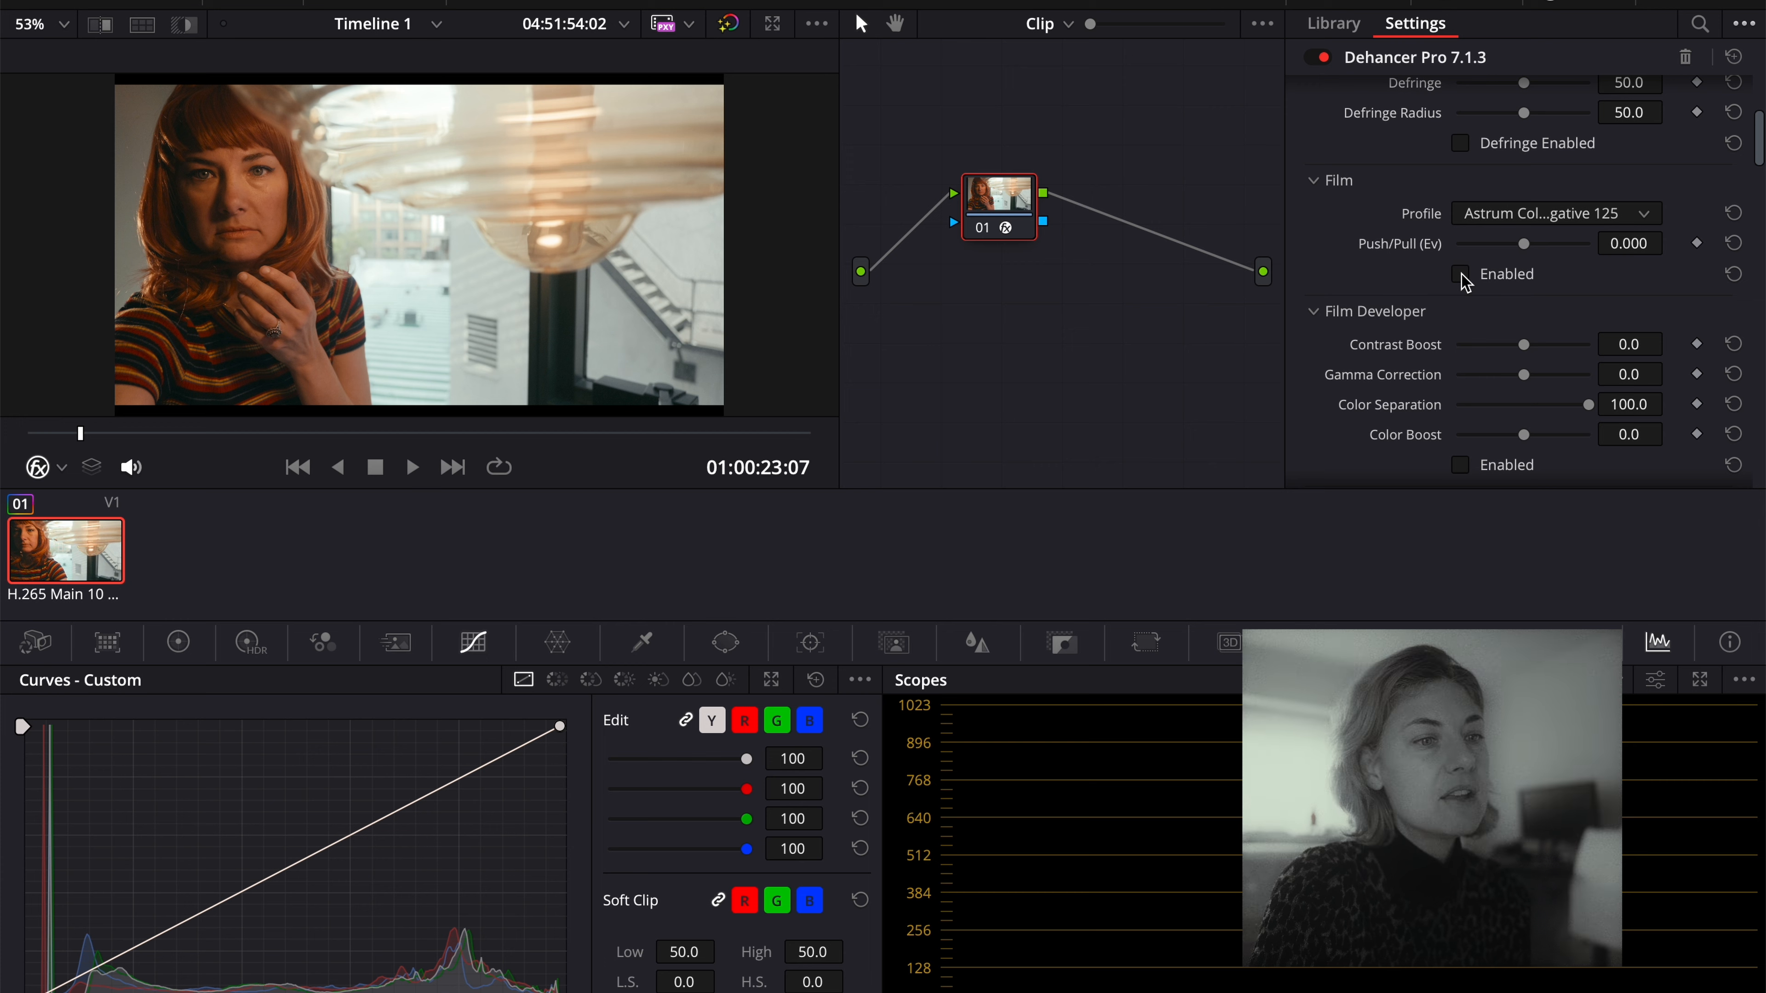
click(1461, 274)
Reset the Print profile to Linear.
scroll(1360, 410, down, 5)
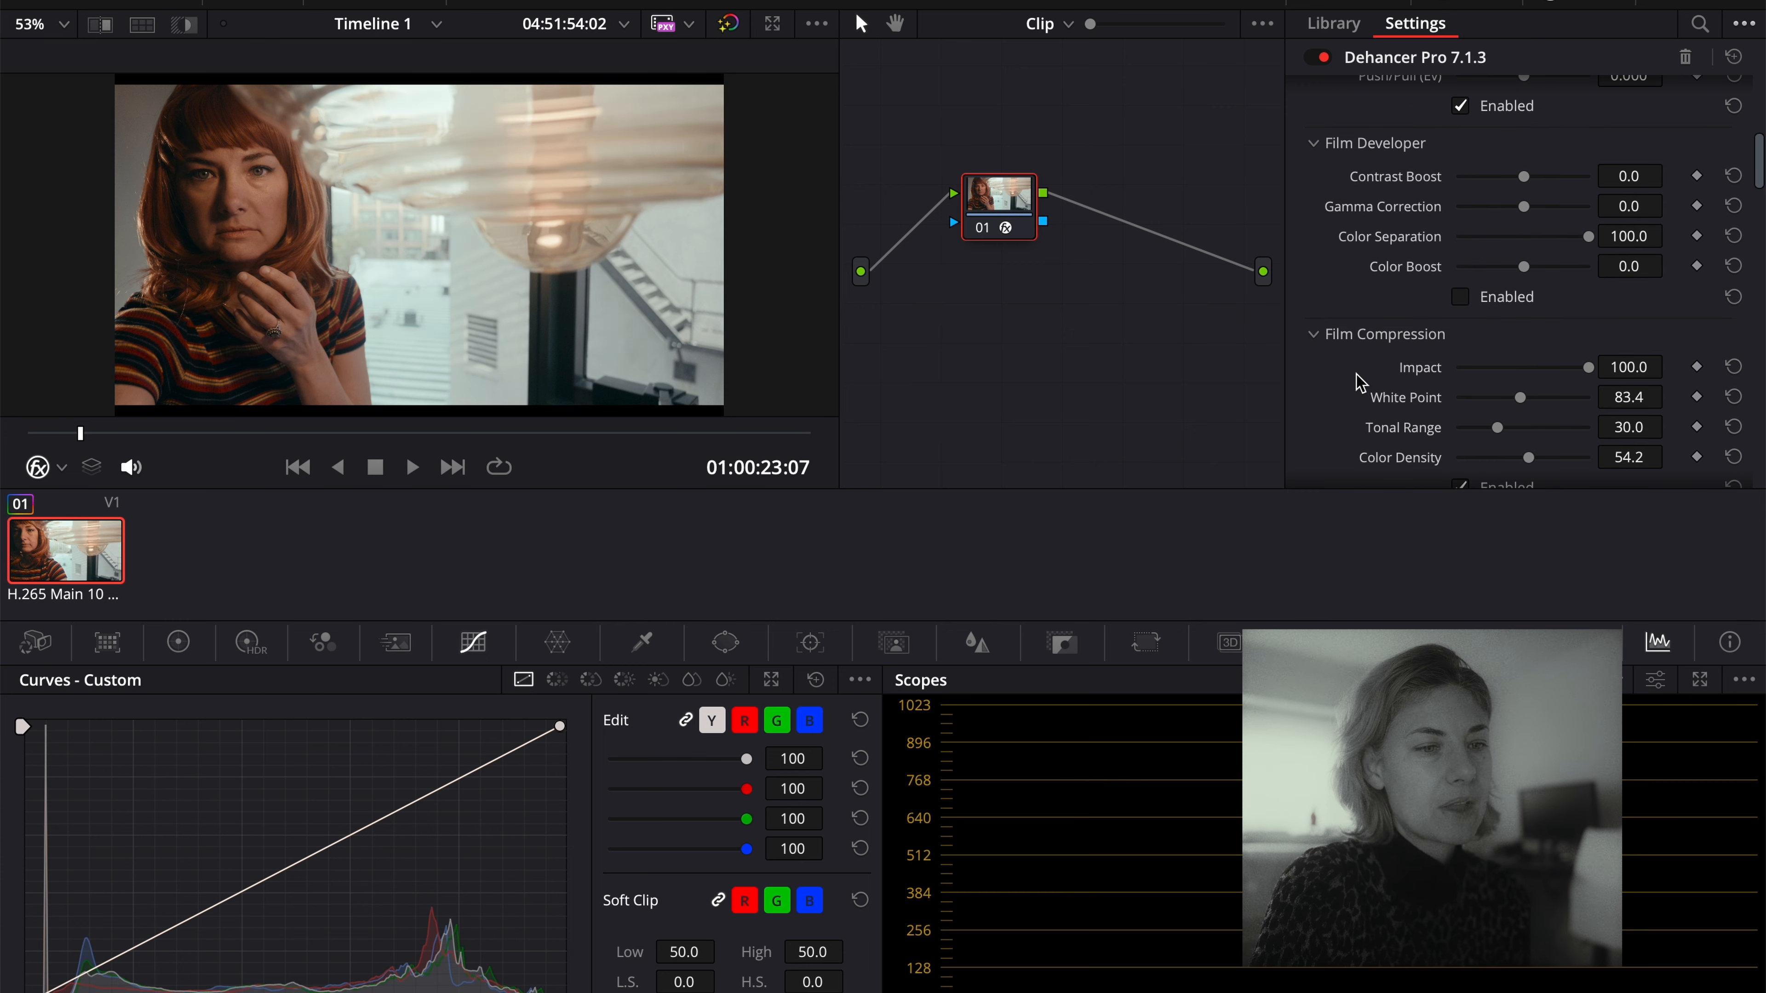
scroll(1360, 383, down, 10)
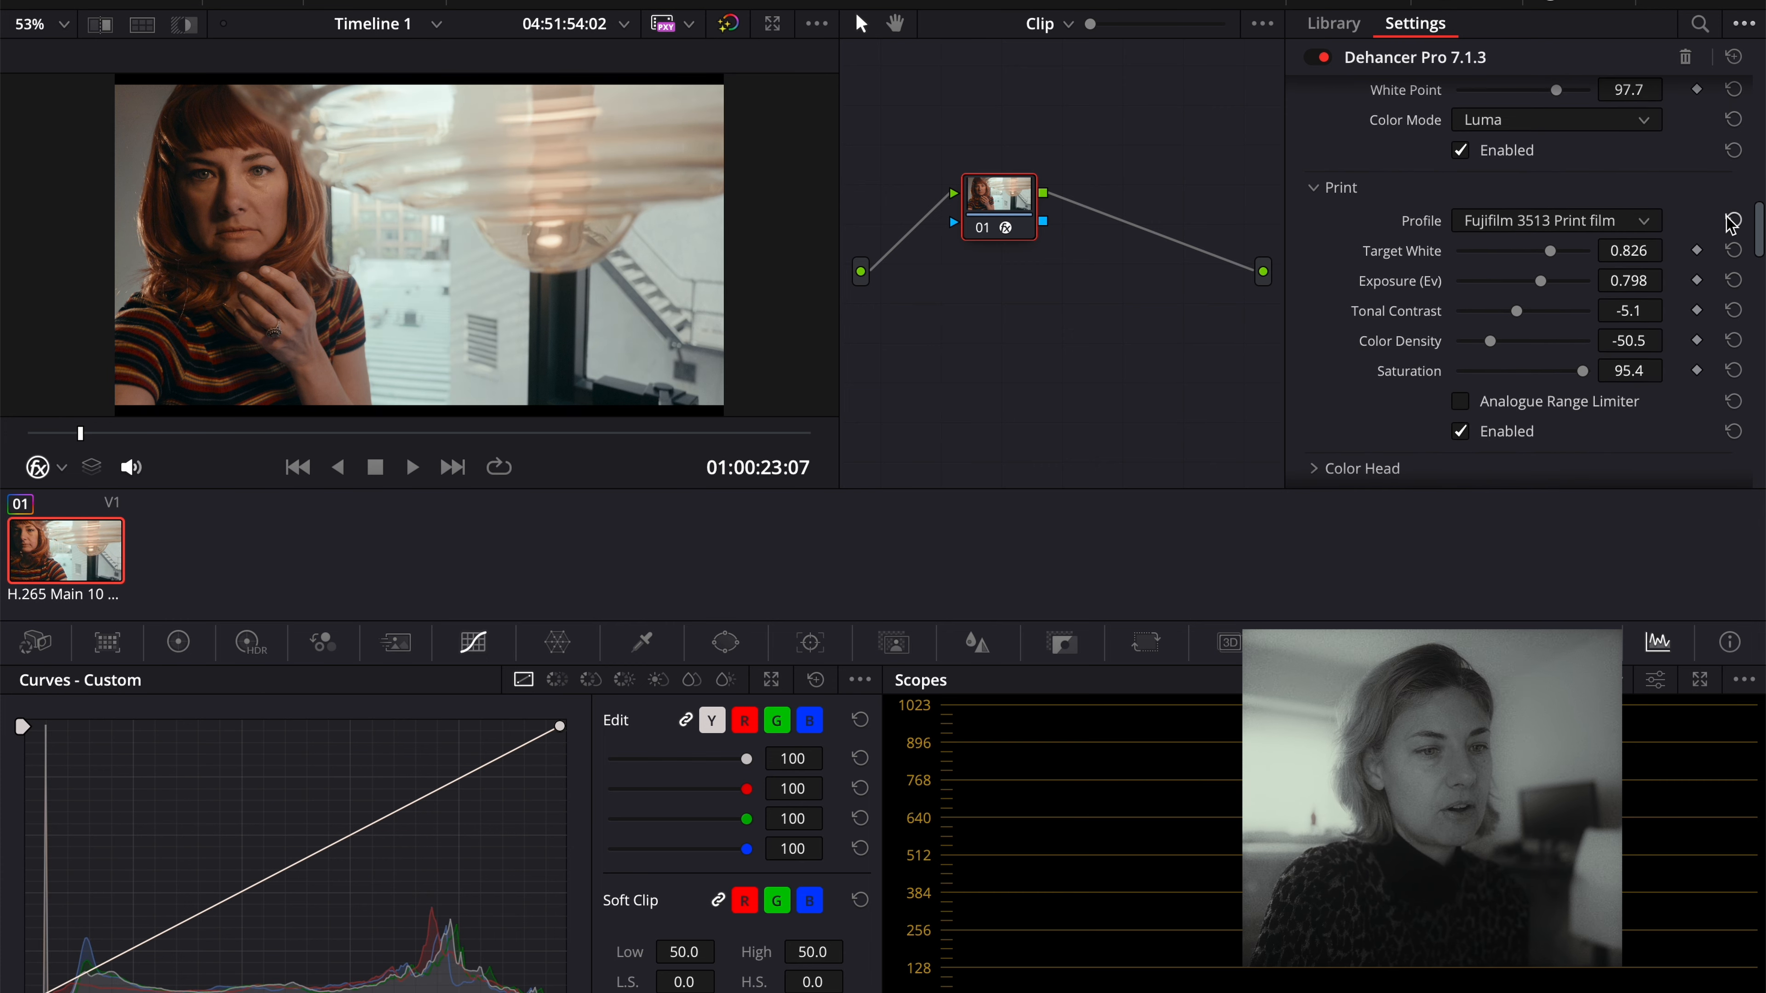
click(1732, 221)
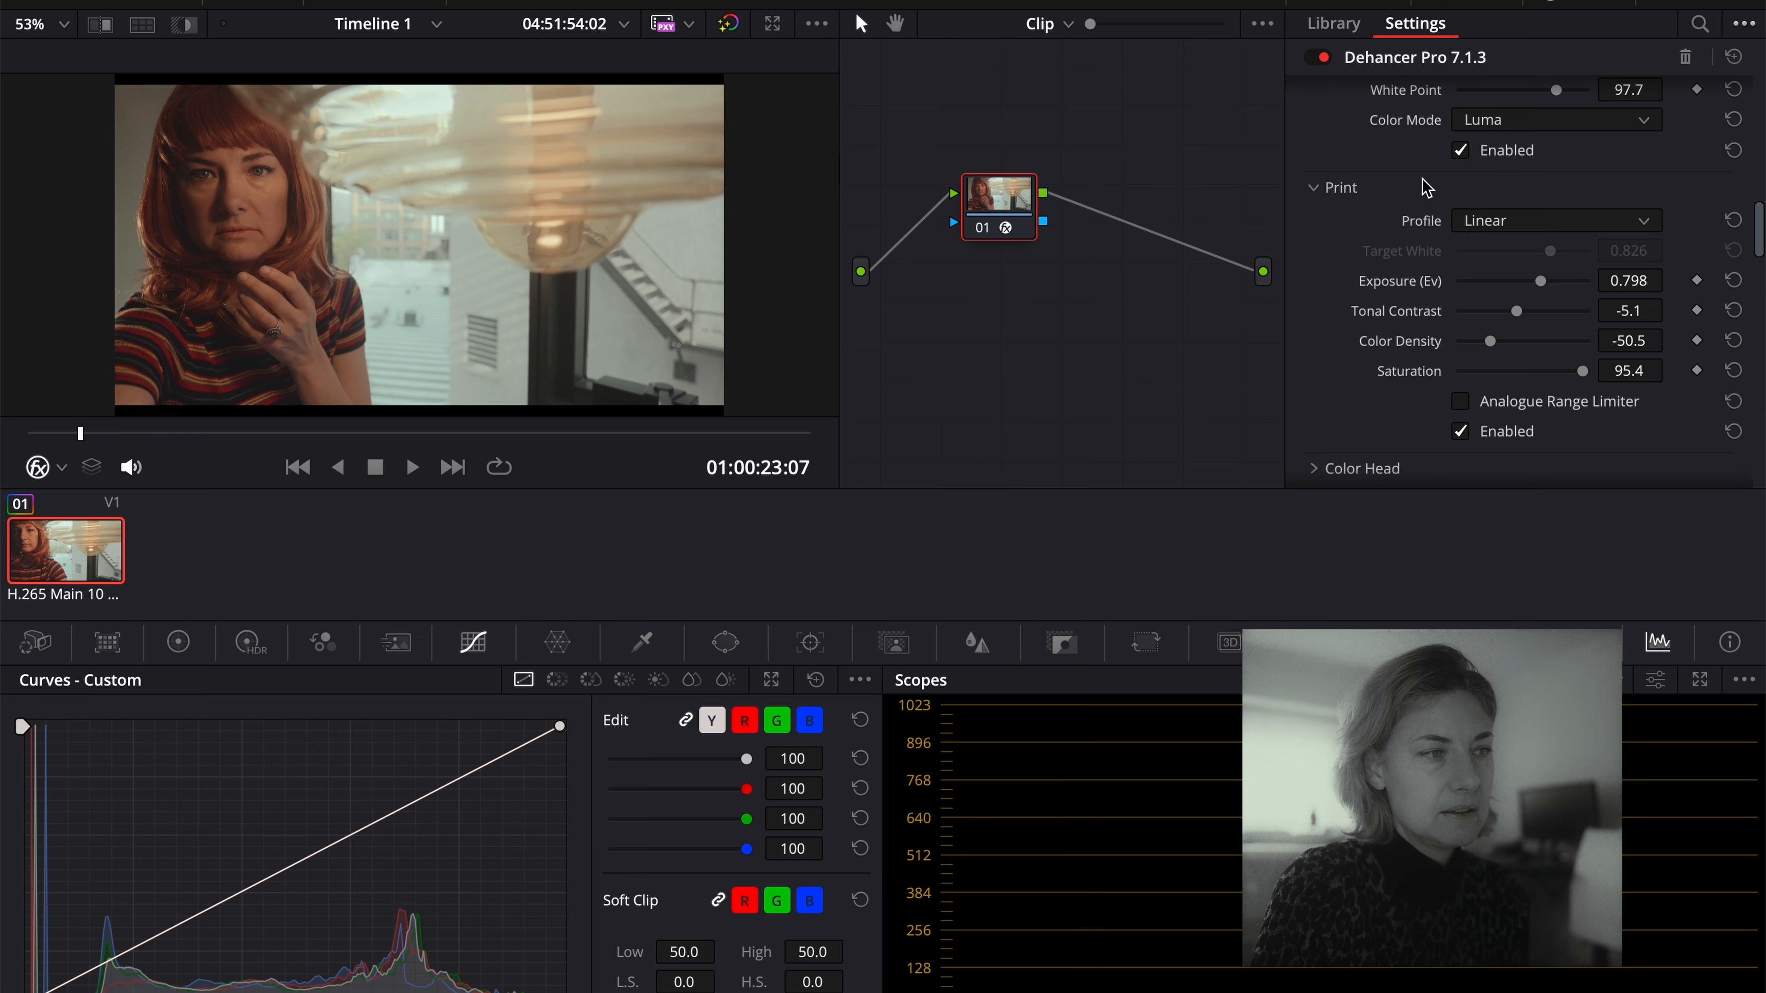
scroll(1461, 367, up, 15)
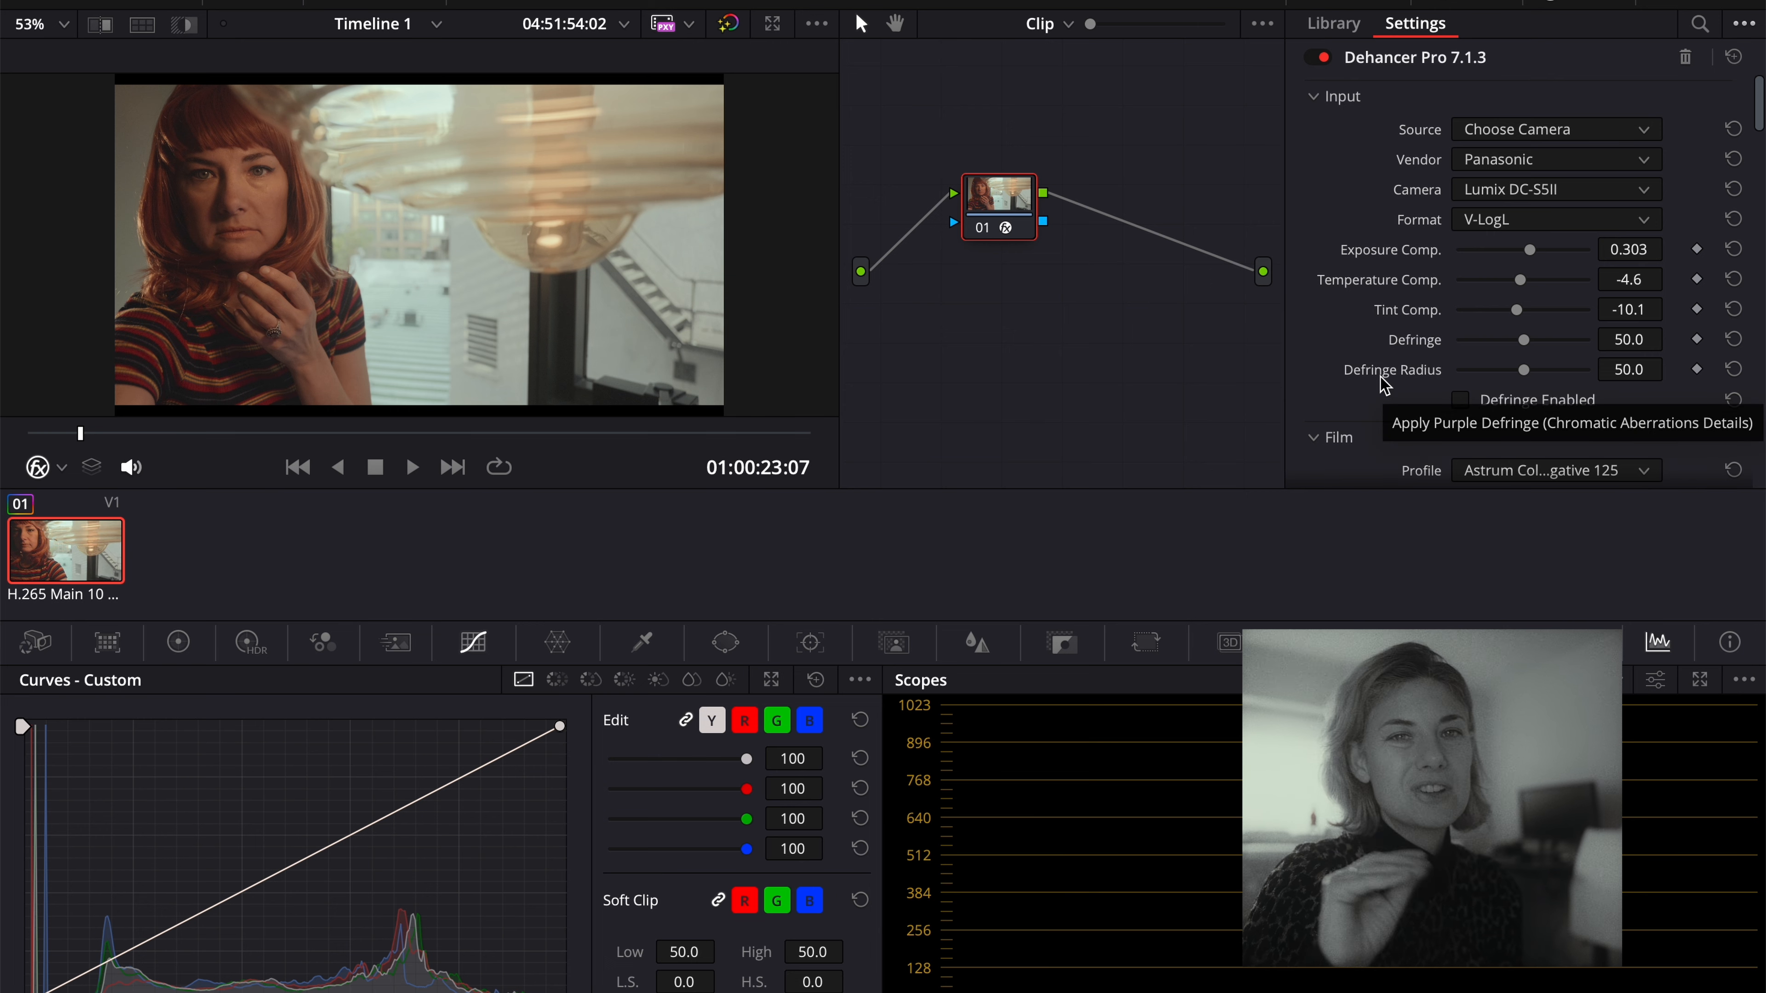
scroll(1382, 380, down, 4)
scroll(1382, 382, down, 2)
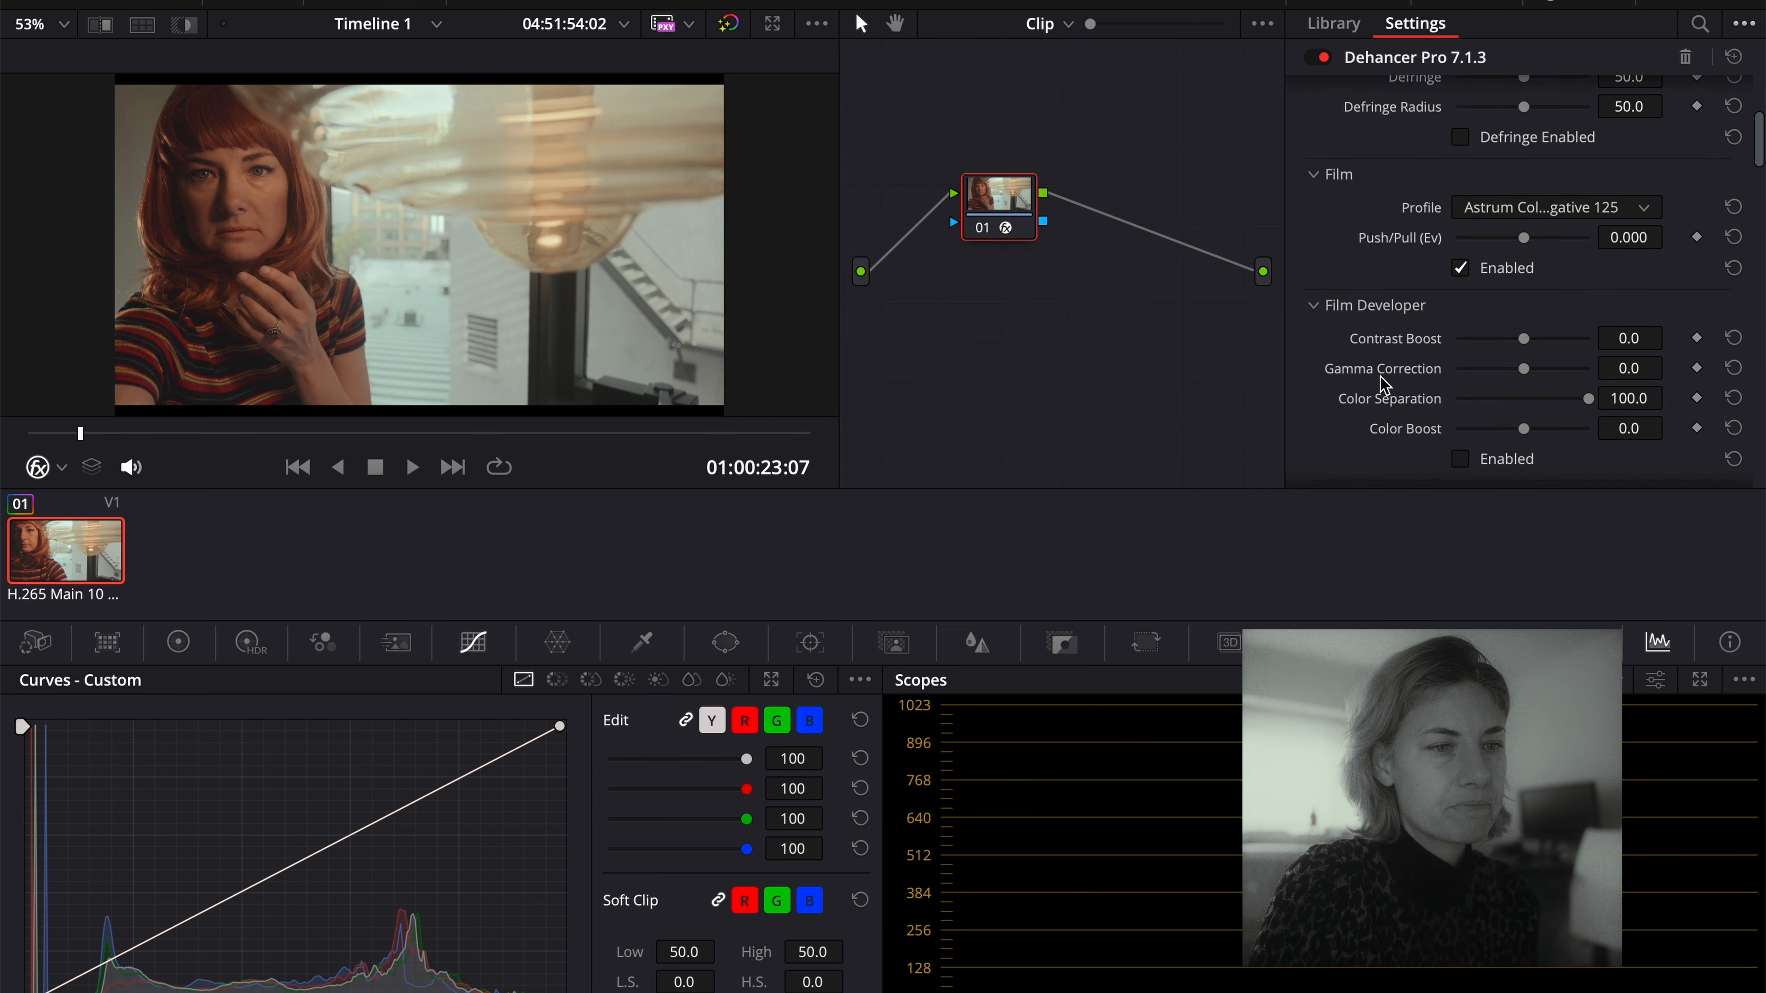
scroll(1382, 383, down, 1)
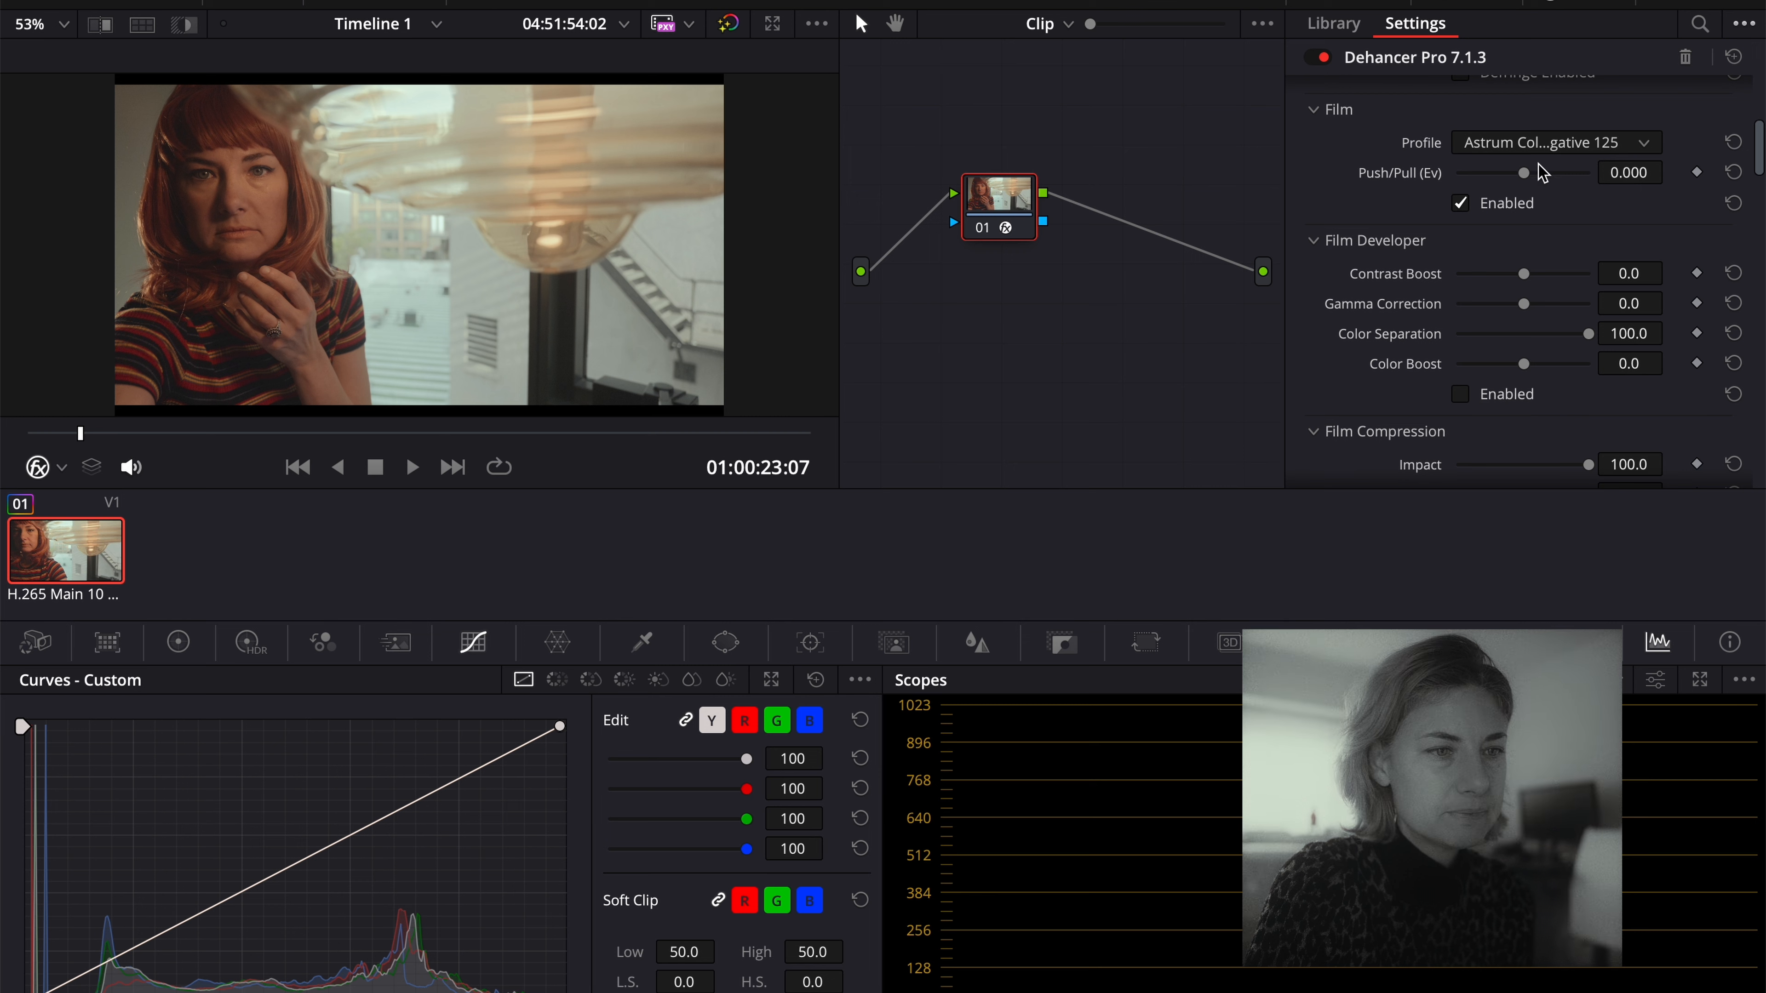
mouse_move(1527, 180)
mouse_down()
mouse_move(1547, 175)
mouse_move(1498, 176)
mouse_move(1533, 174)
mouse_up()
click(1734, 173)
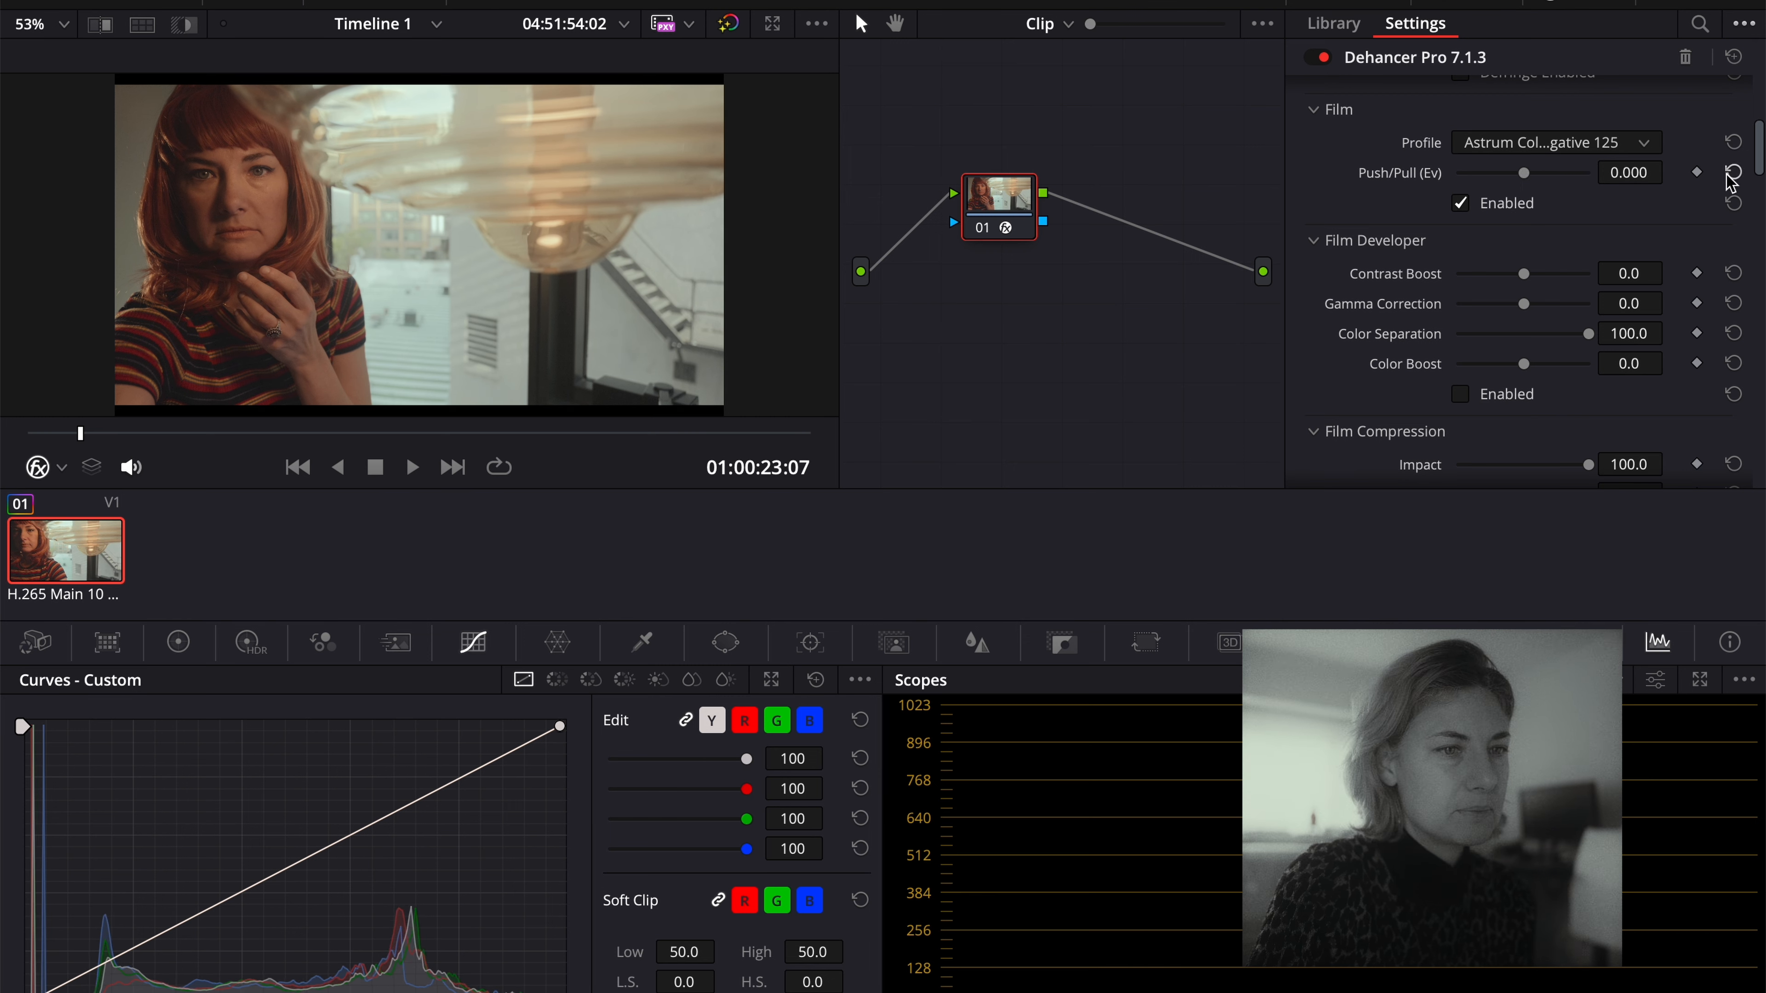
scroll(1361, 367, down, 3)
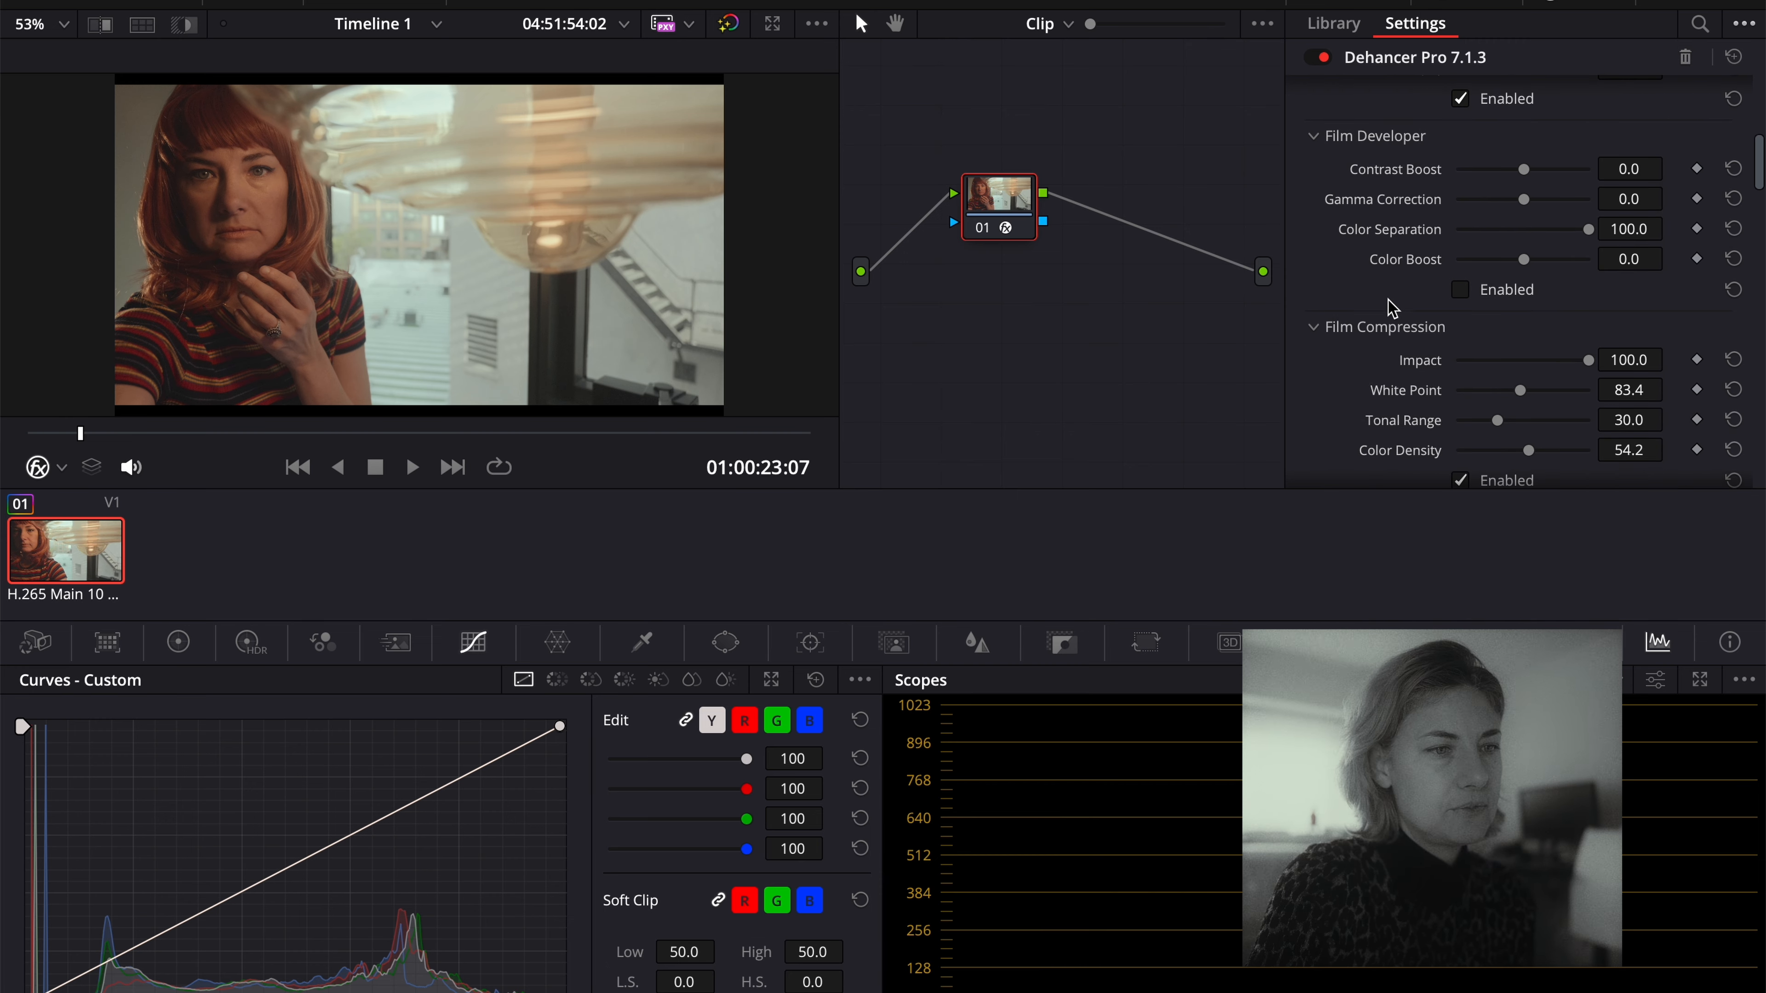
drag(1523, 171, 1539, 182)
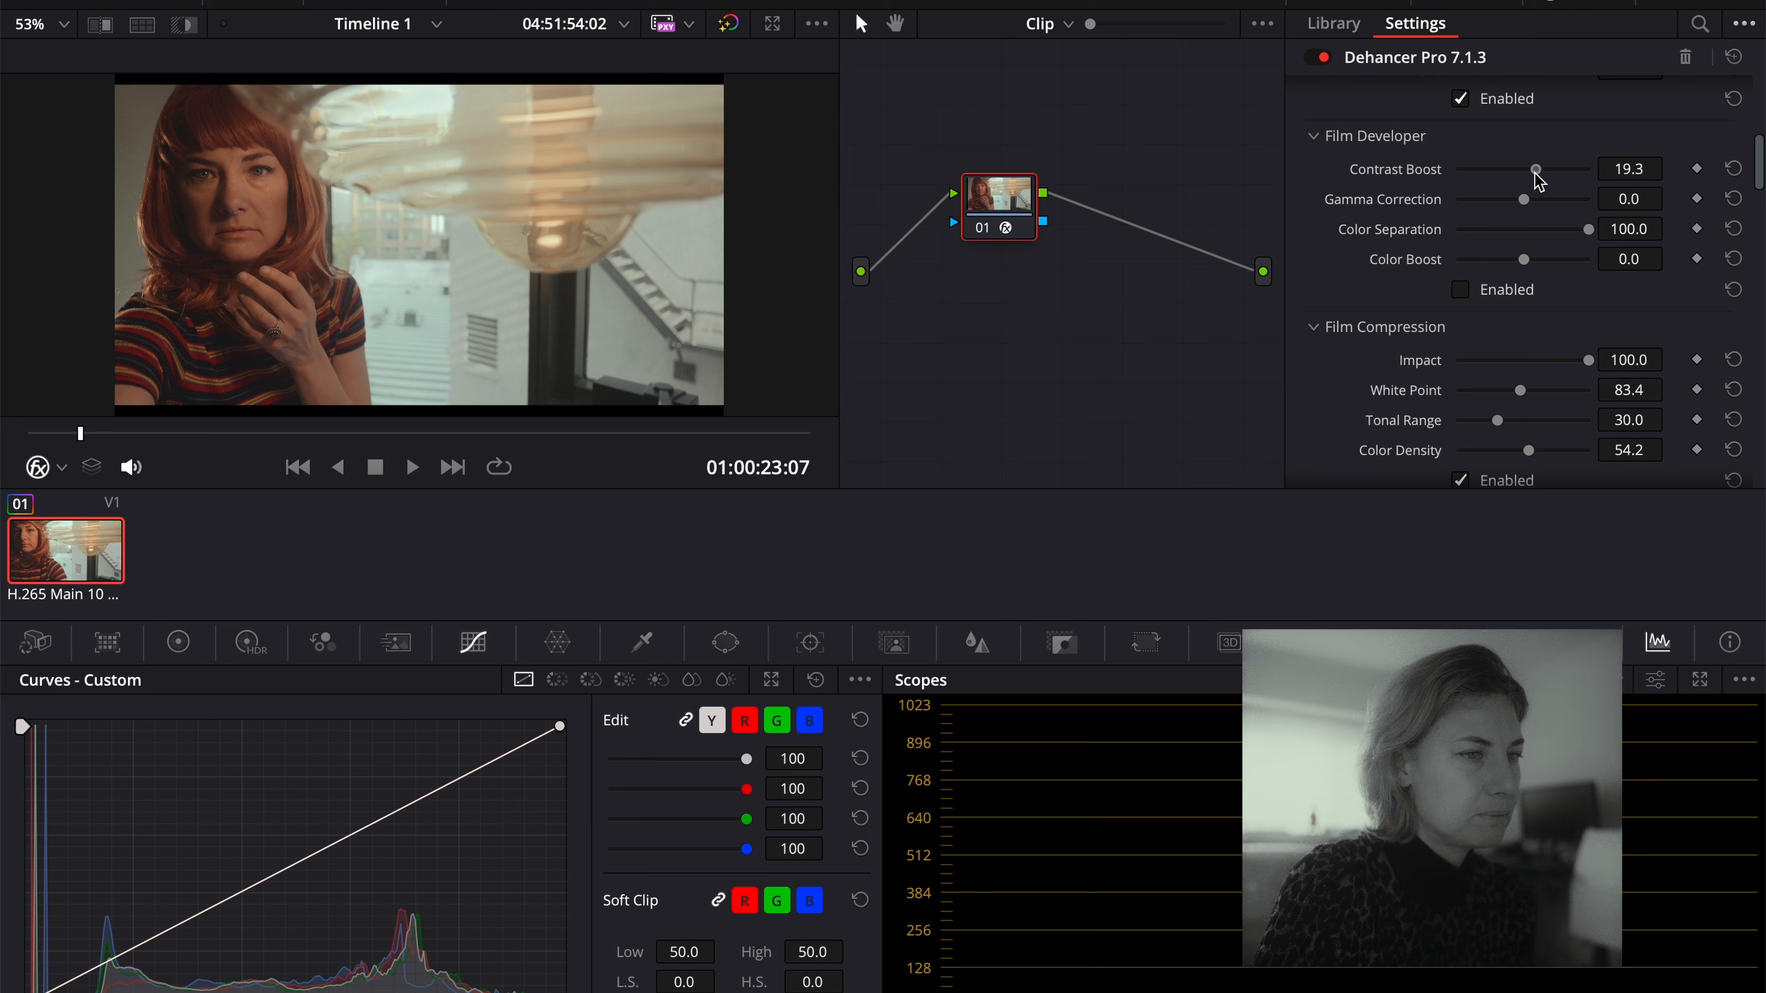
click(1733, 169)
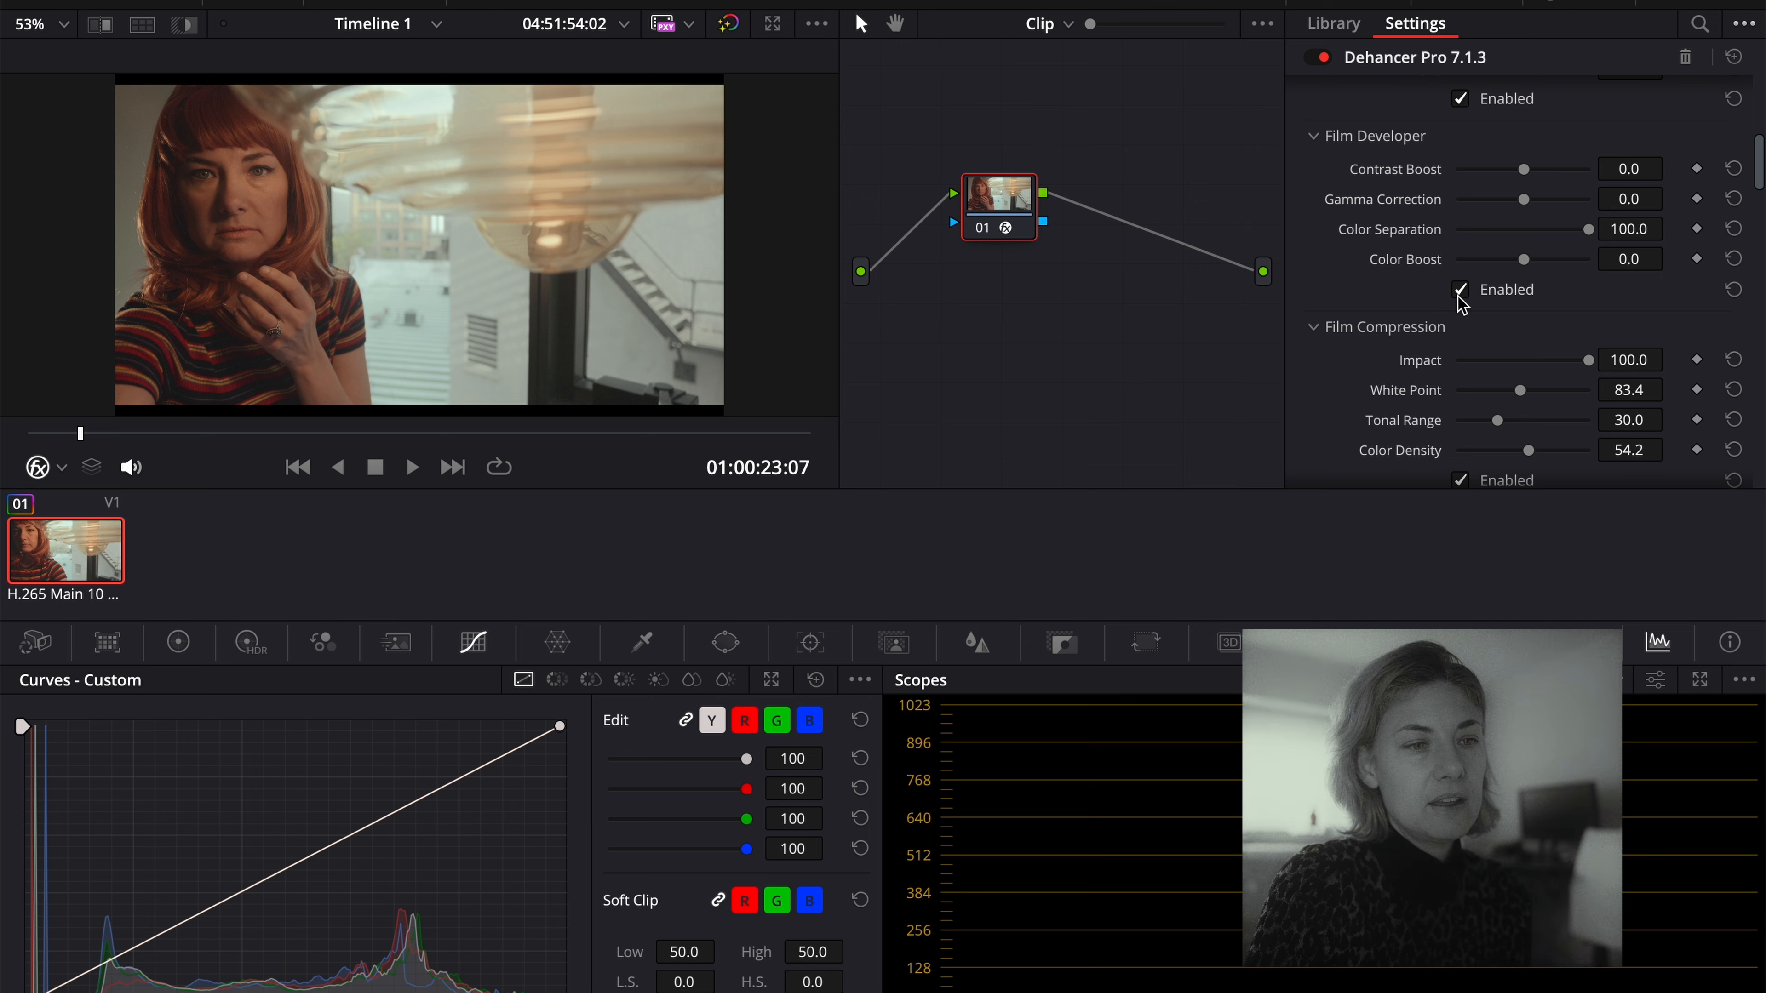
Enable Film Developer and set Contrast Boost to 22.9, Gamma Correction to 21.5 and Color Boost to 26.6.
drag(1530, 179, 1539, 180)
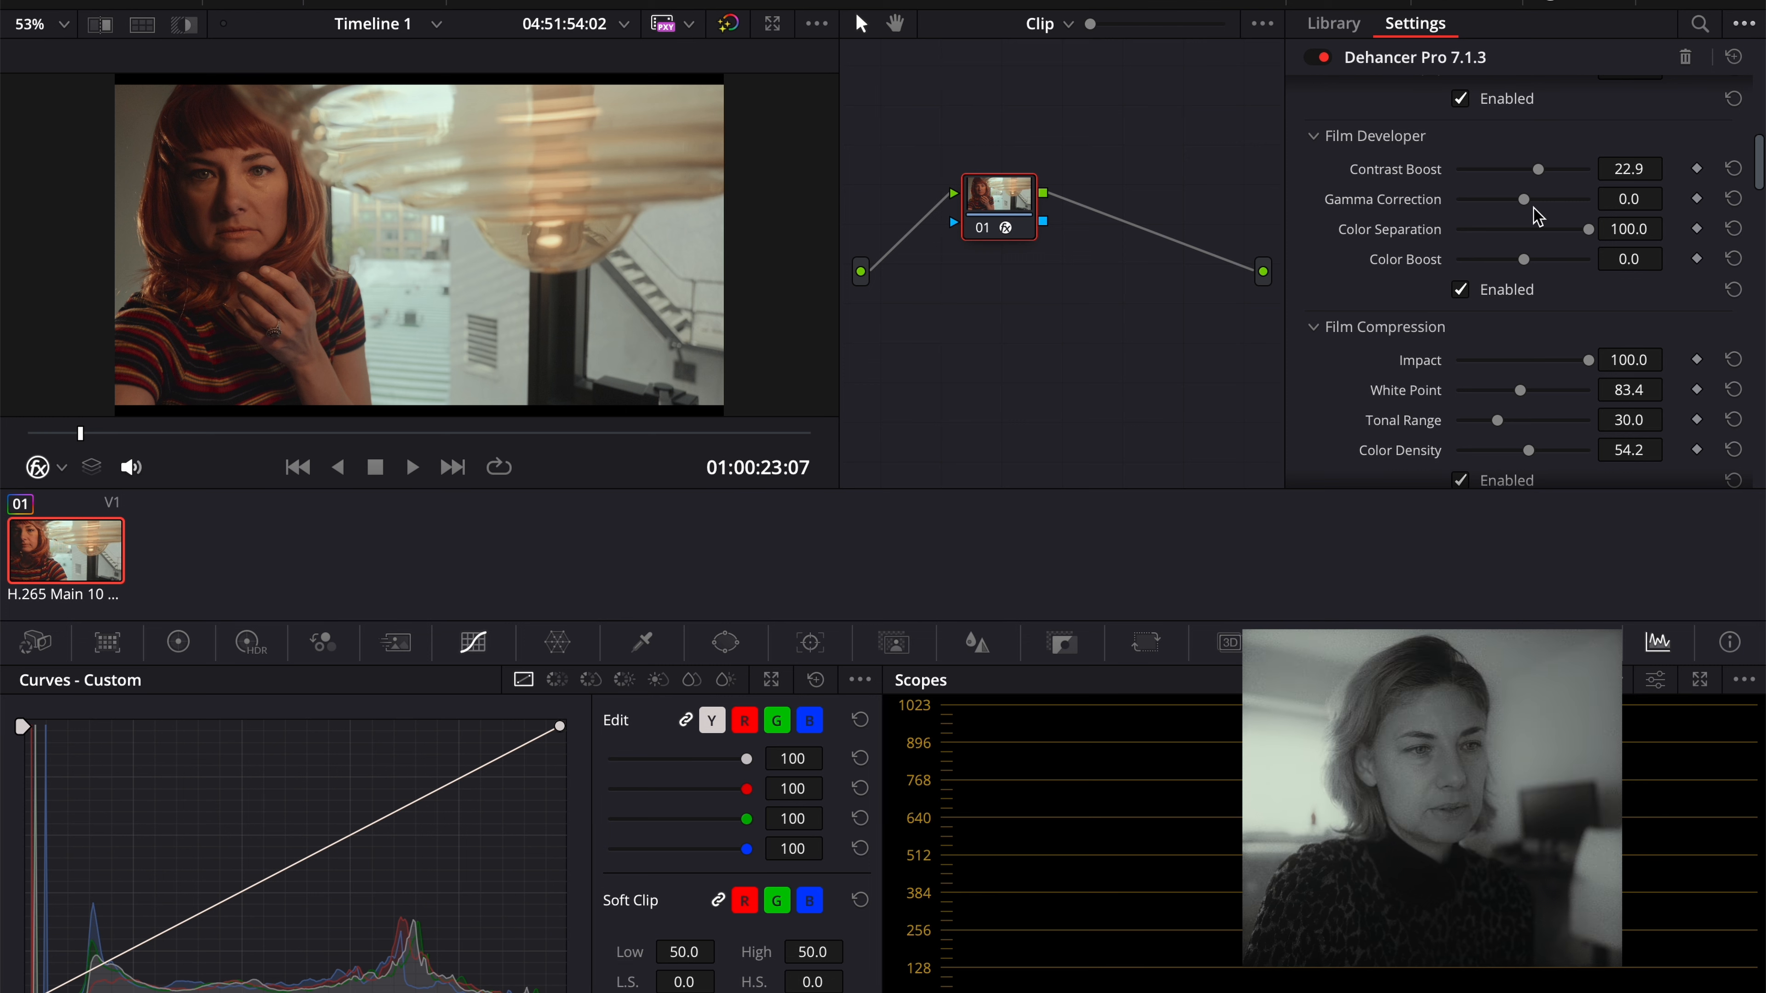
drag(1523, 200, 1556, 222)
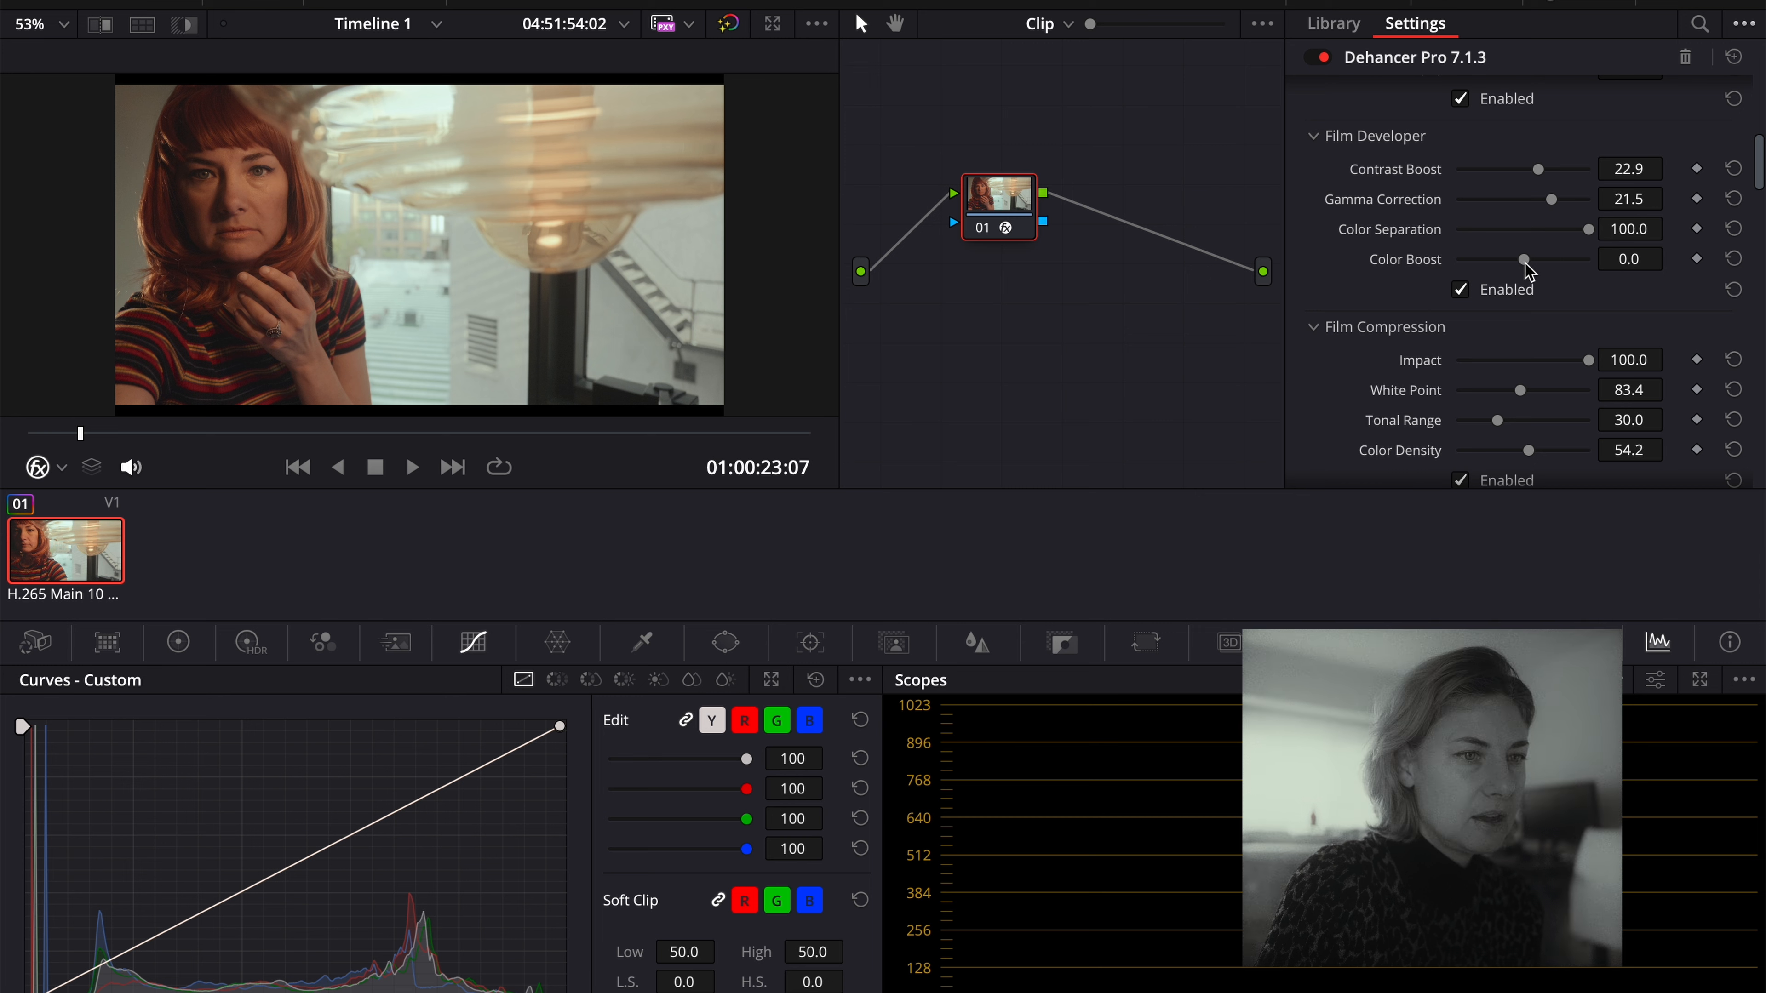
mouse_move(1526, 263)
mouse_down()
mouse_move(1598, 278)
mouse_move(1530, 270)
mouse_move(1545, 281)
mouse_up()
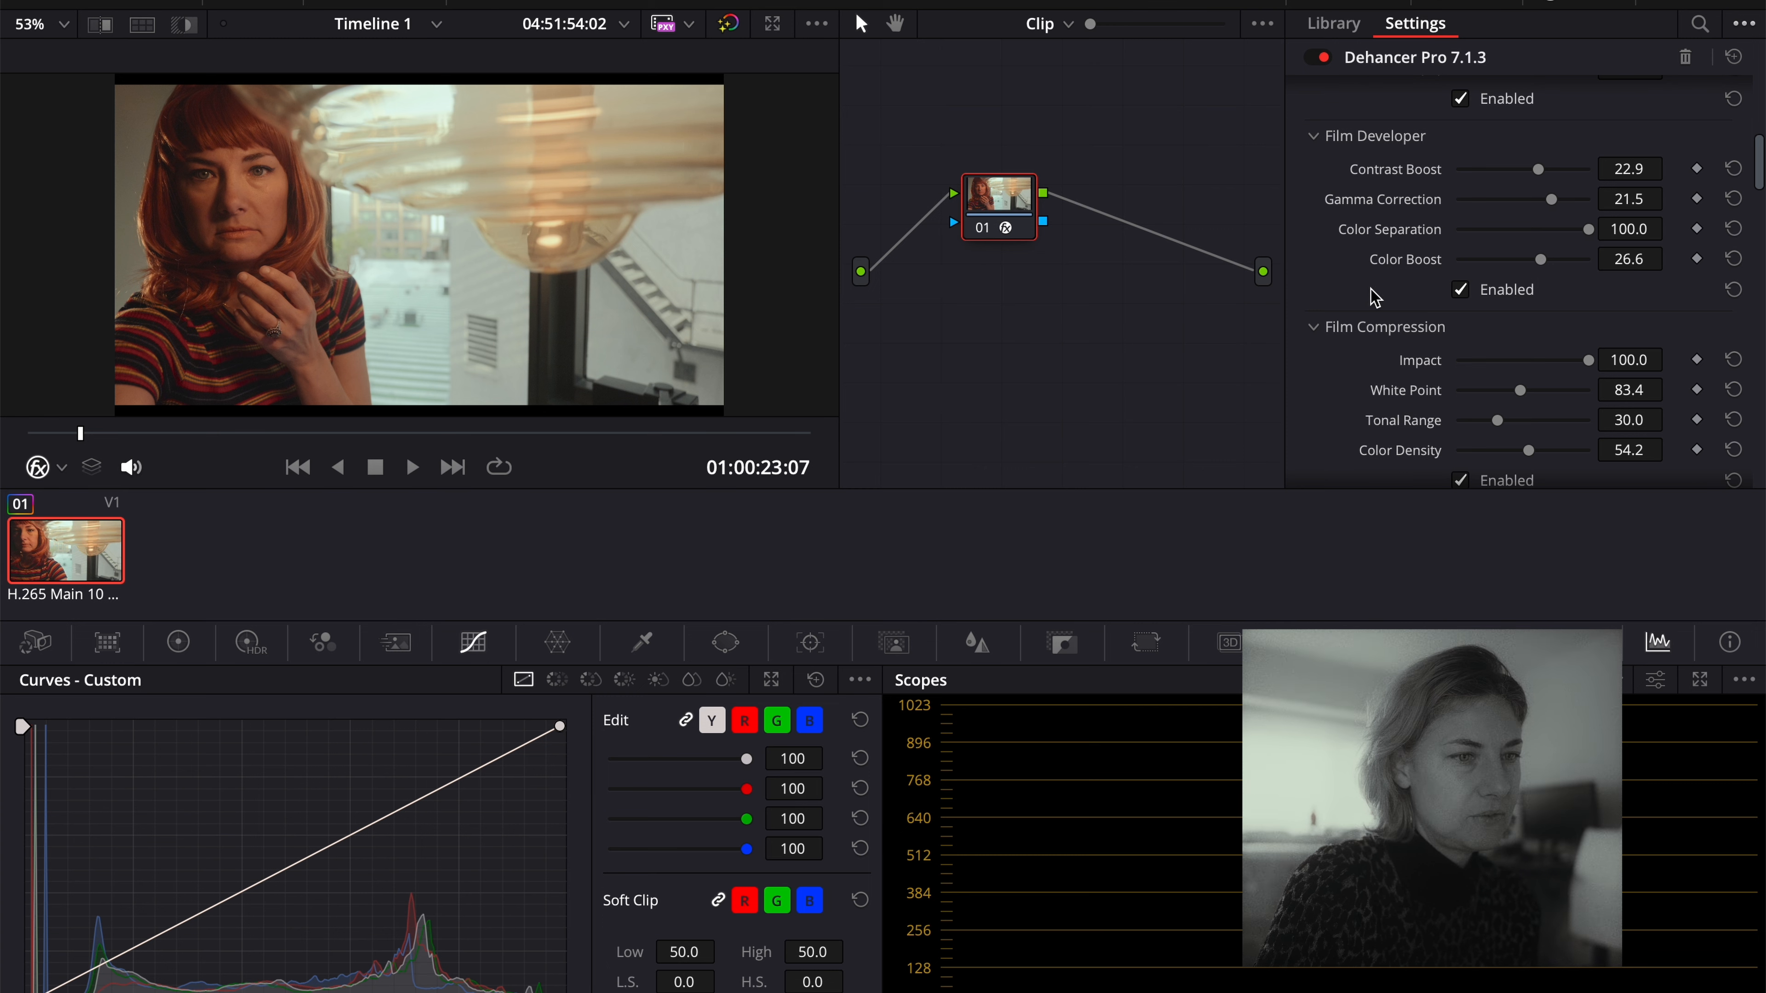
Set Film Compression white point to 82.1, tonal range to 47.7 and color density to 68.8, and check the image full screen.
scroll(1375, 298, down, 3)
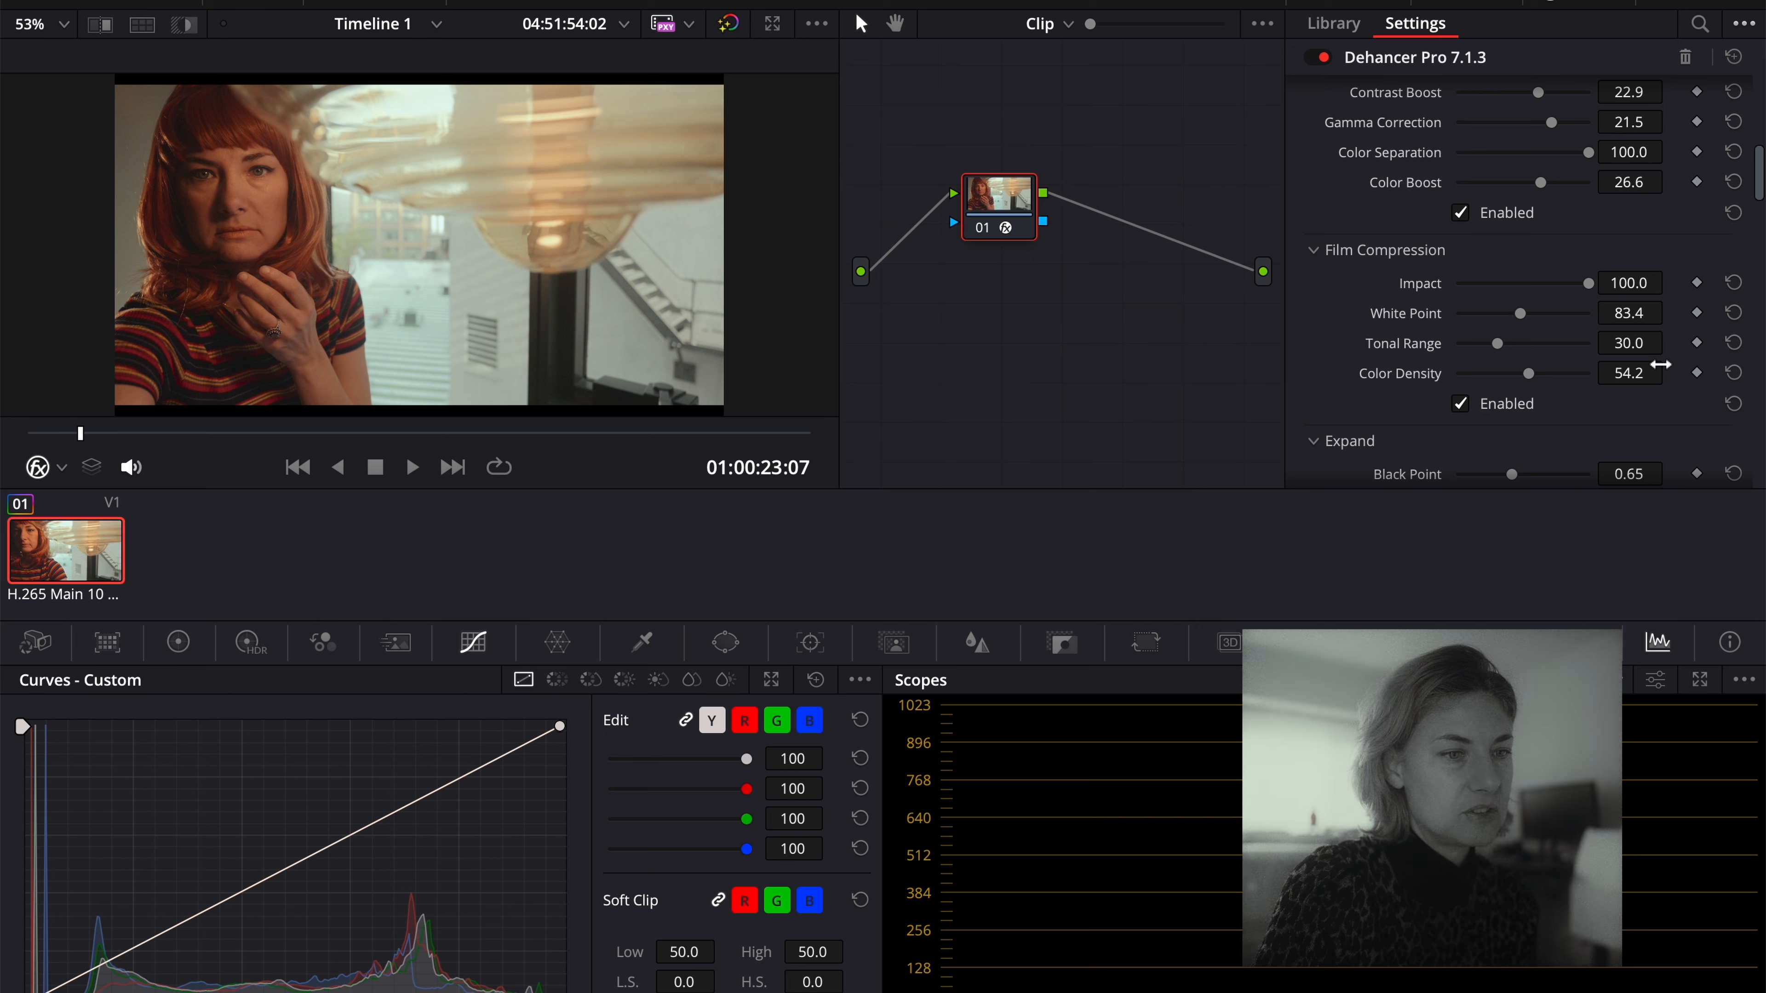
drag(1541, 381, 1552, 389)
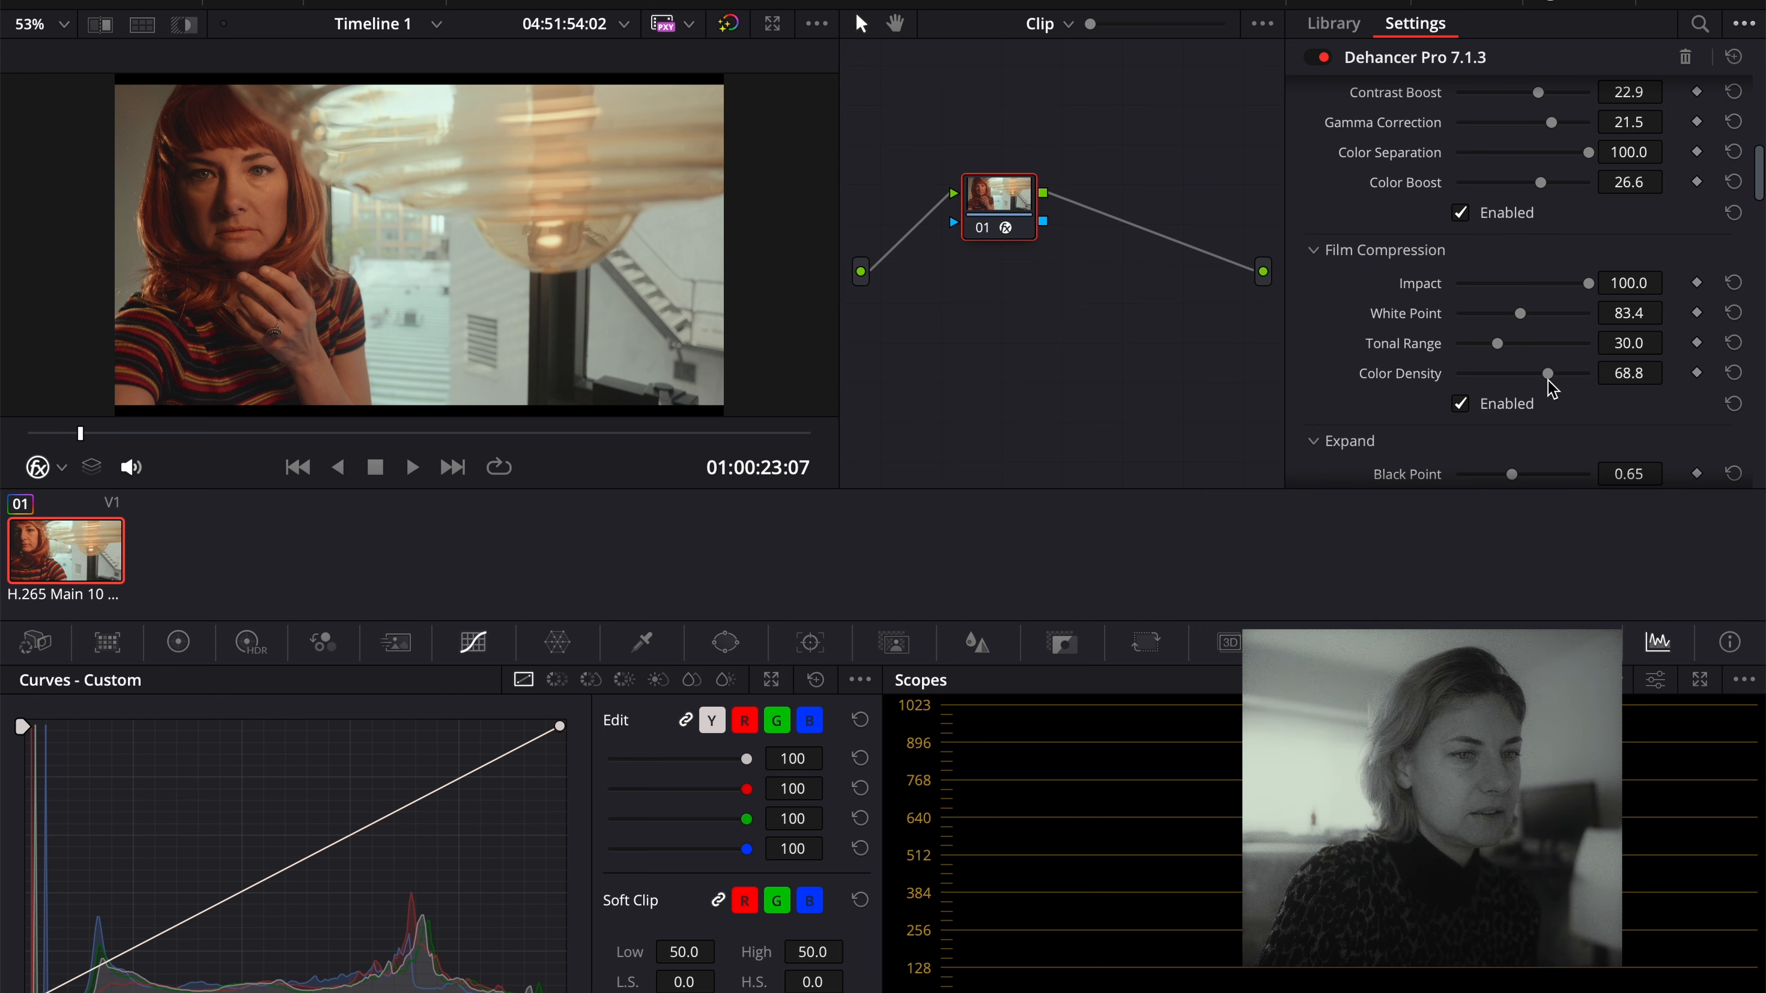
drag(1521, 320, 1521, 343)
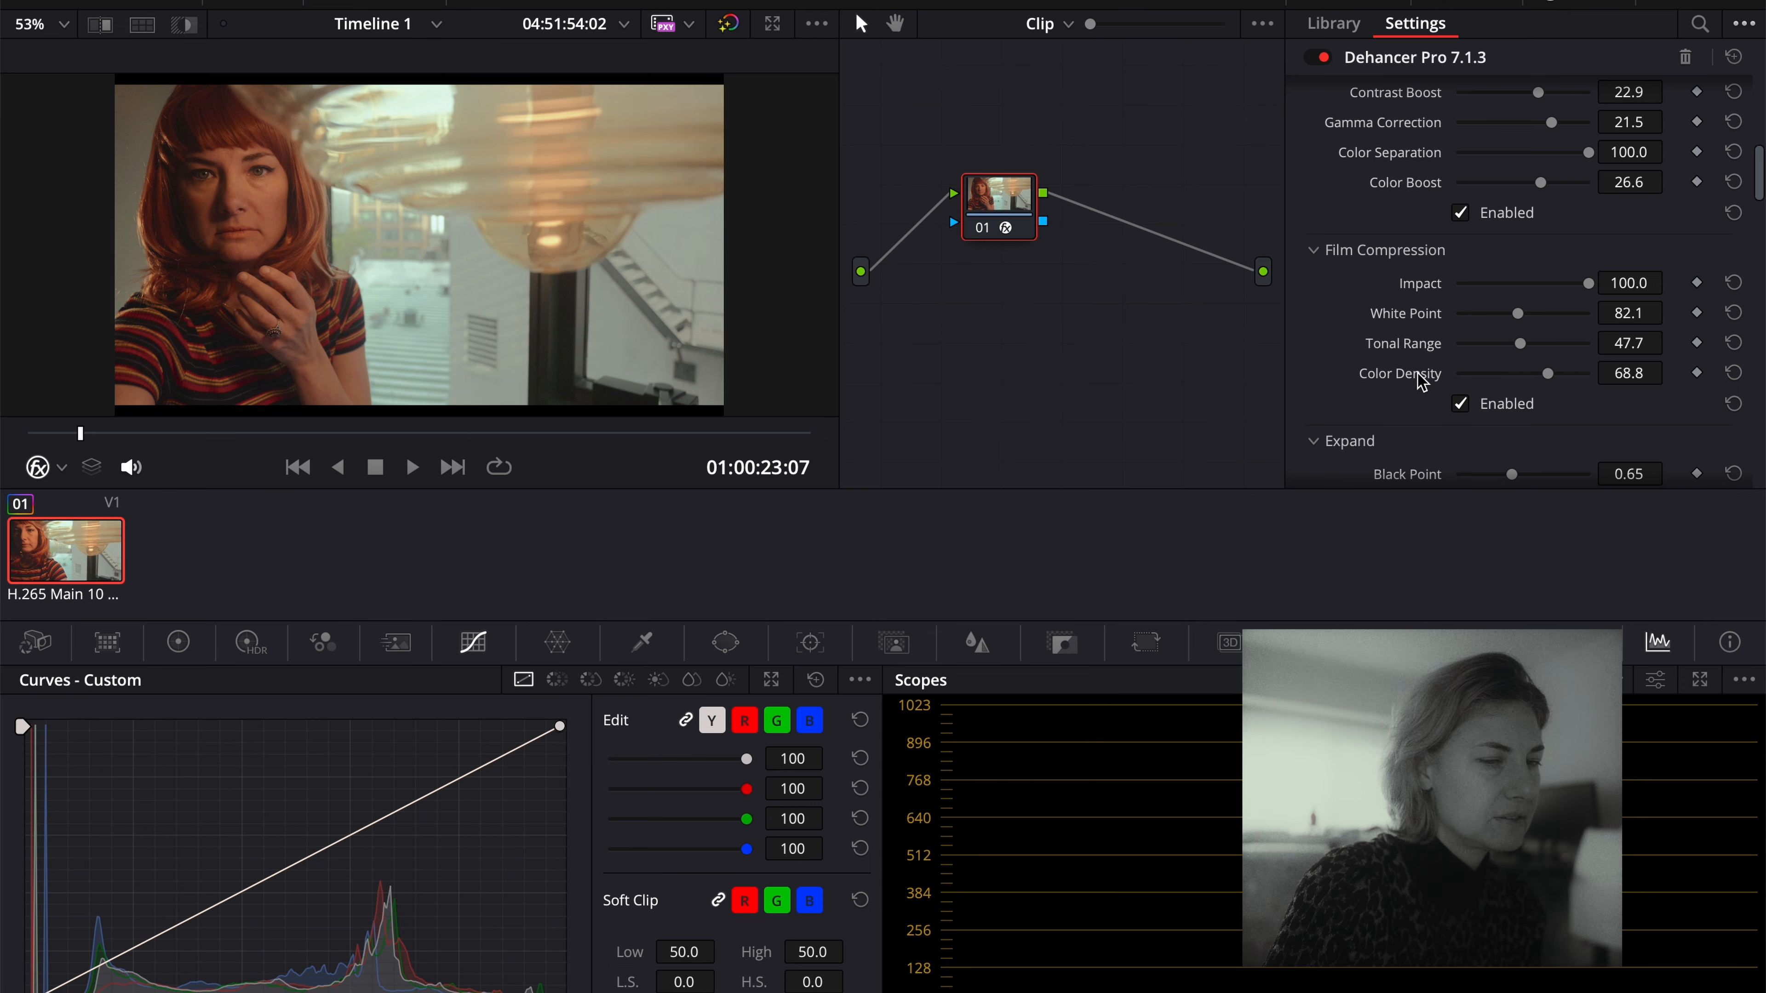
scroll(1360, 344, down, 5)
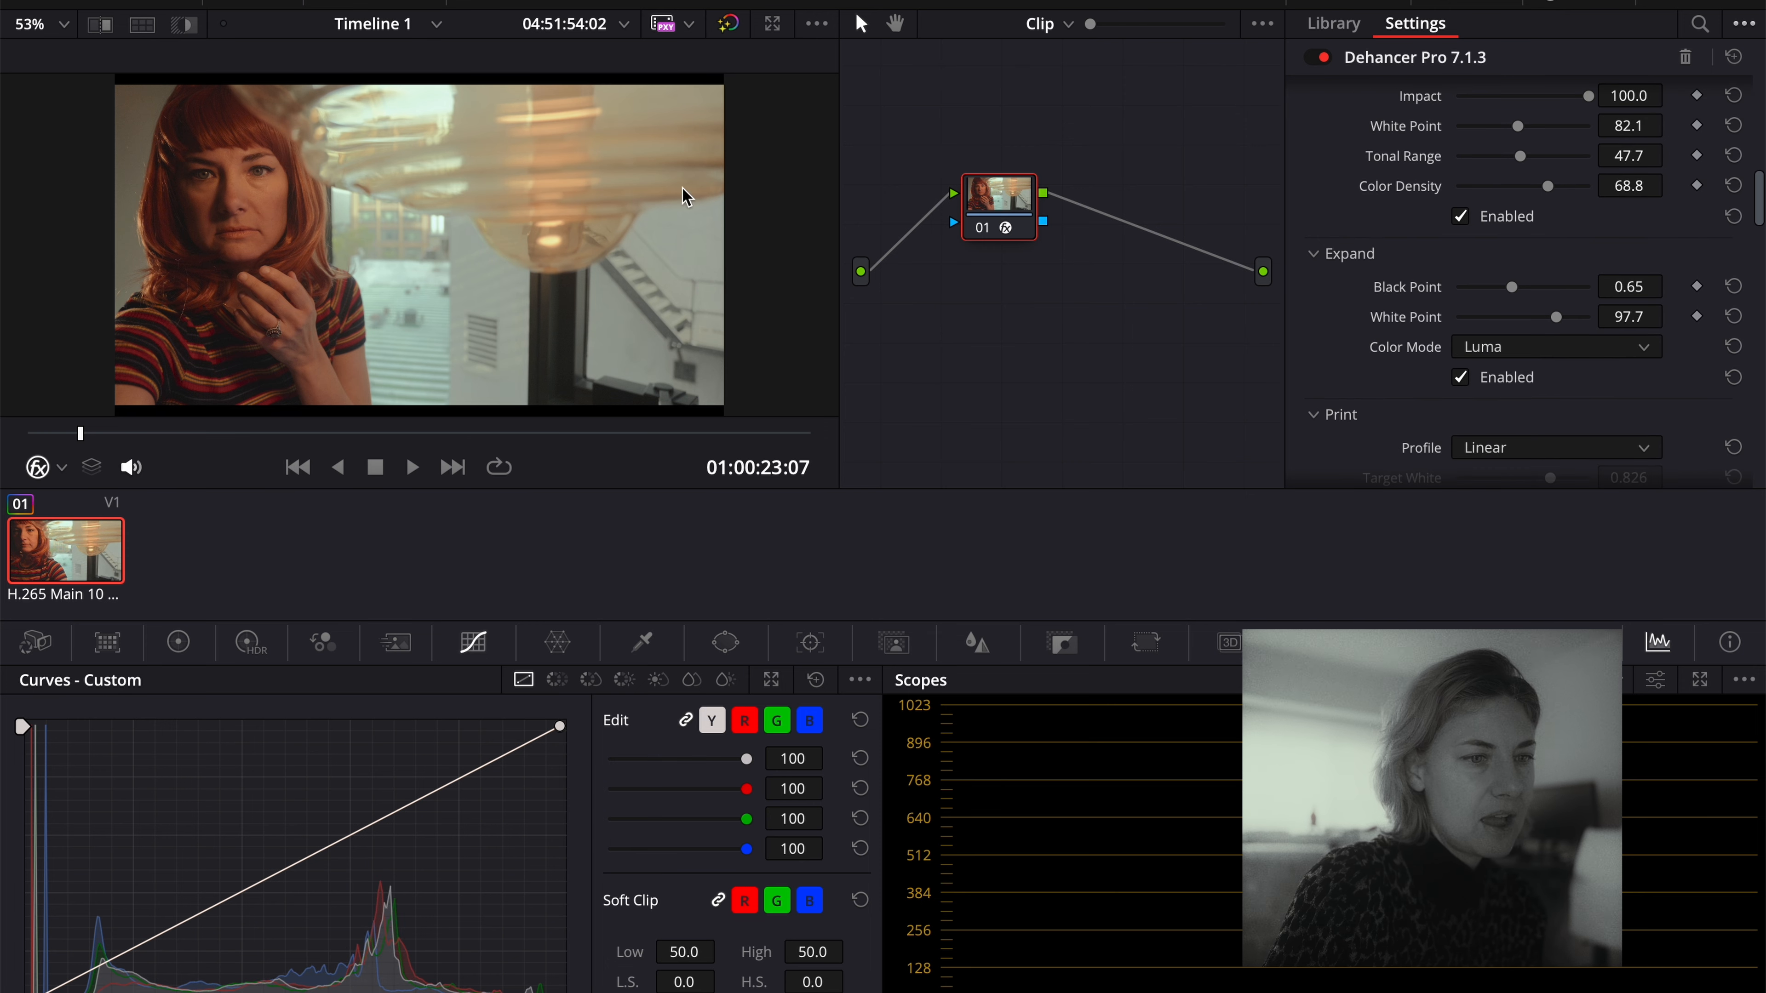
key(ctrl+f)
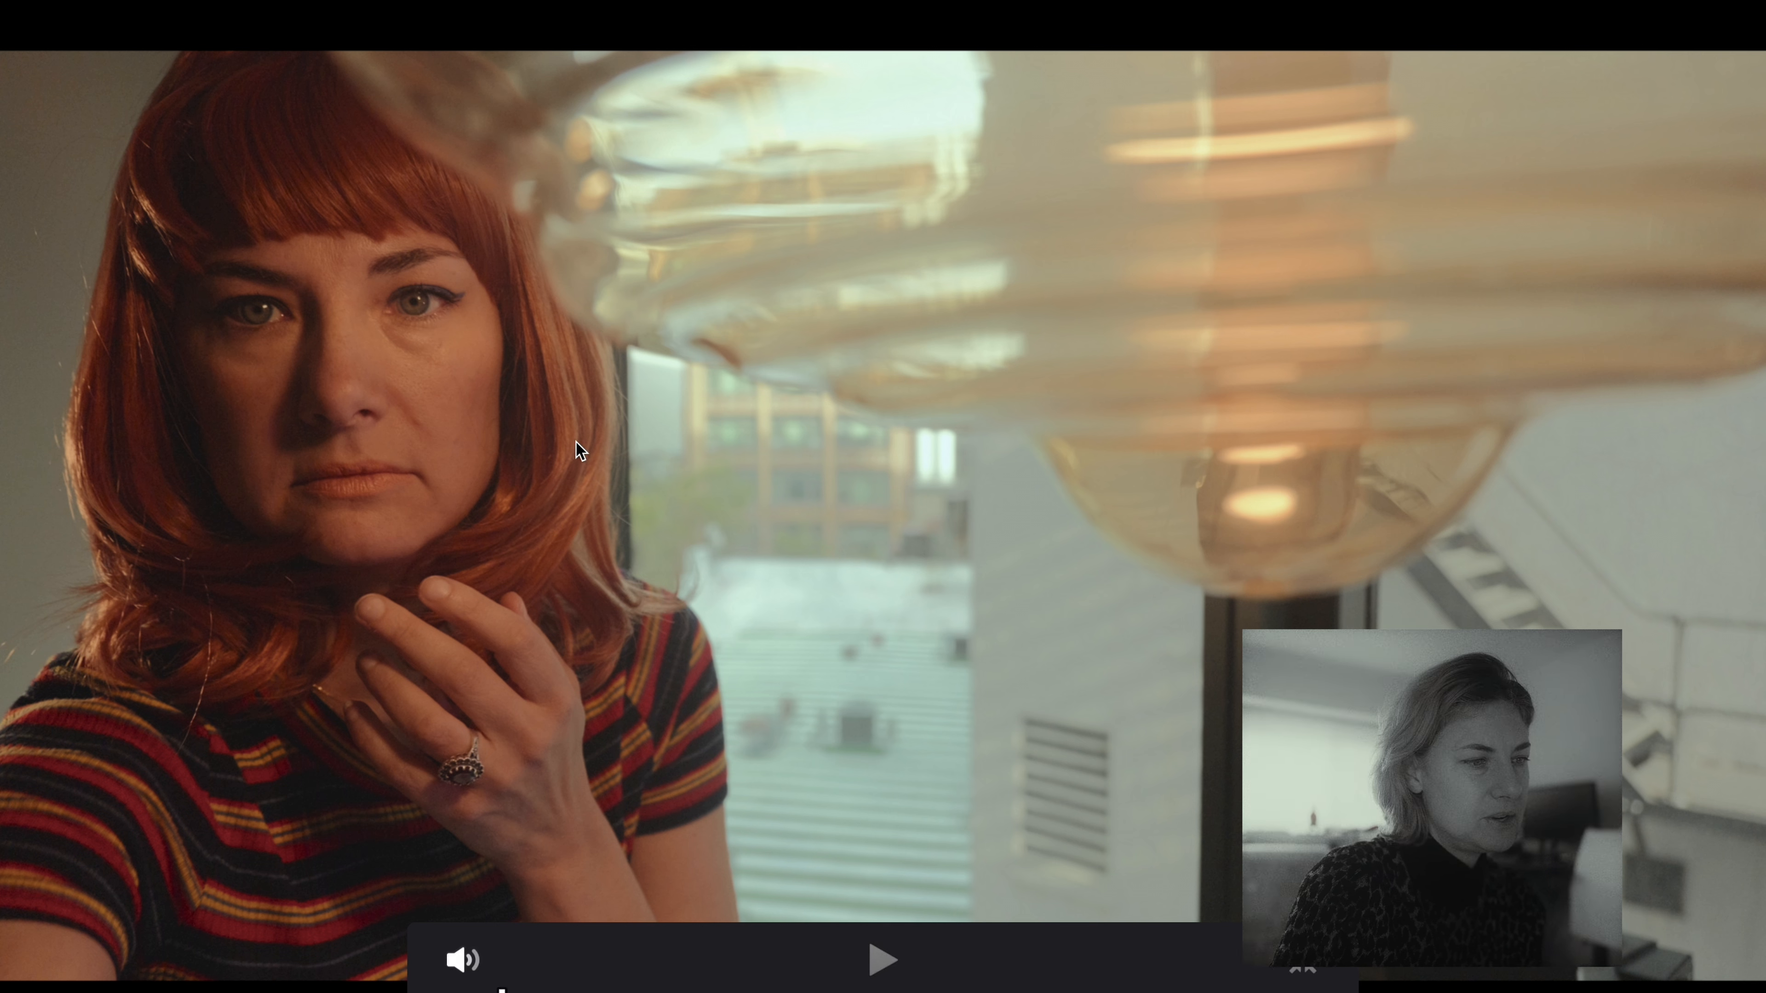
key(ctrl+f)
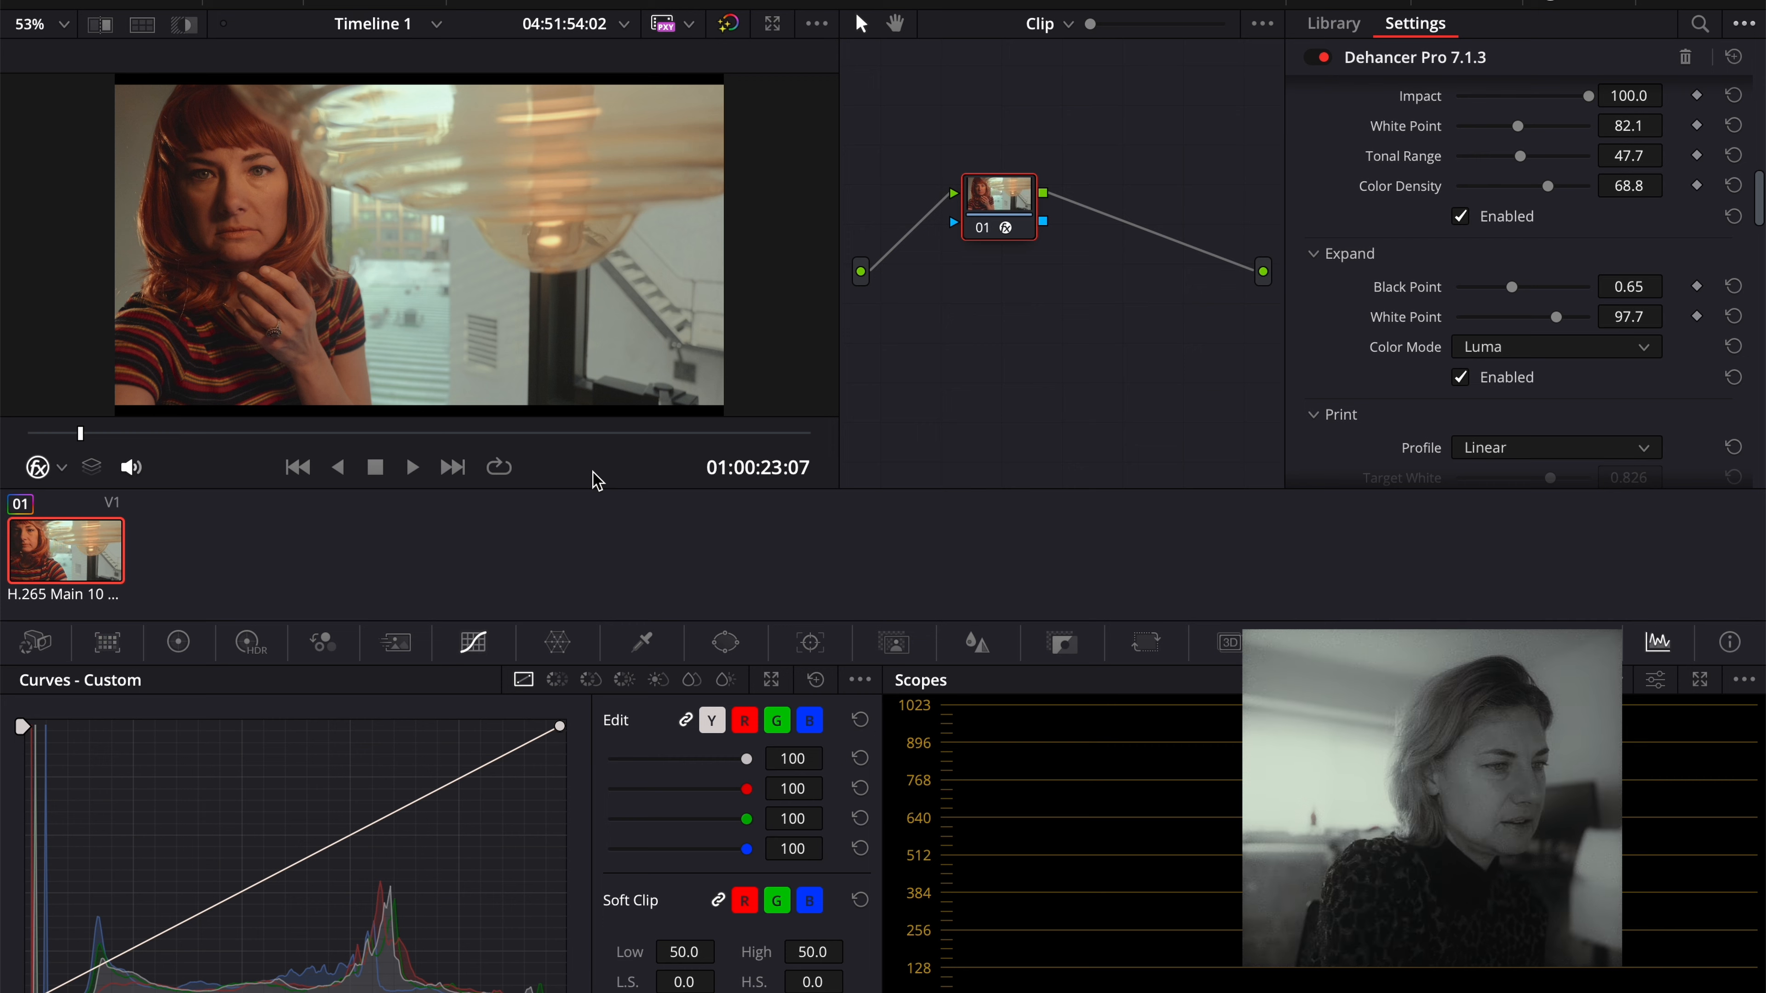
Set the Input tint compensation to -21.1 and check the image full screen.
scroll(1313, 347, down, 6)
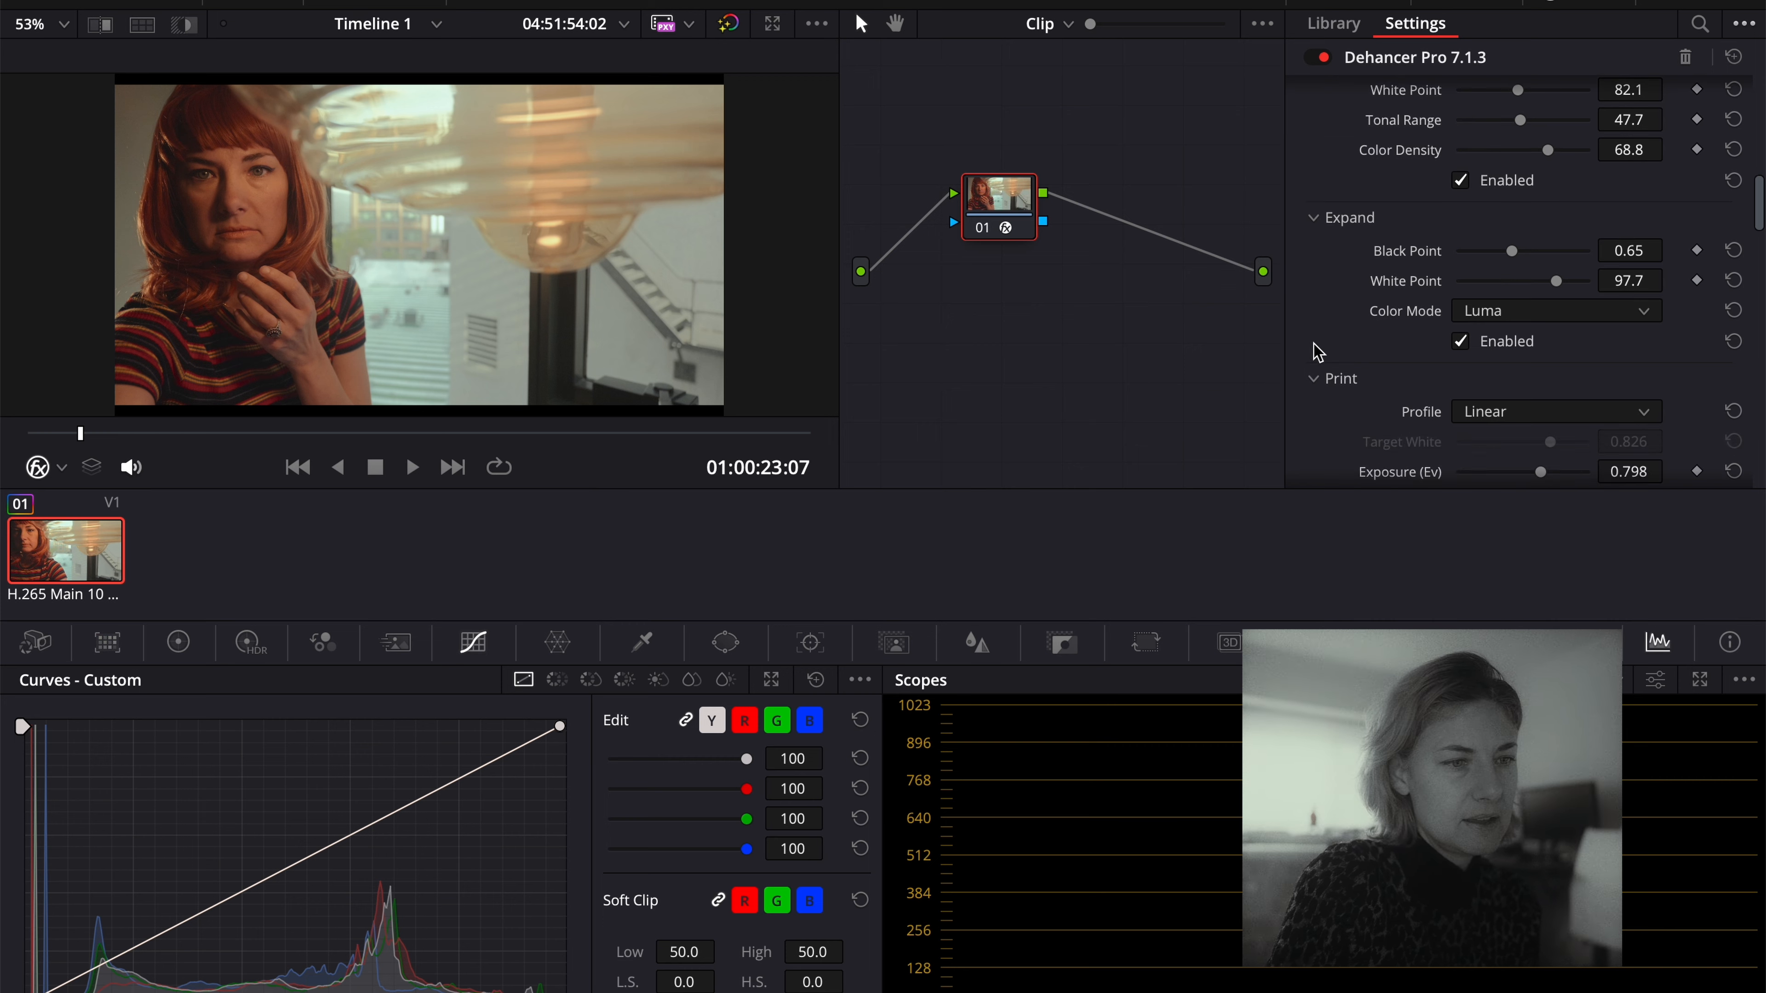
scroll(1318, 352, down, 2)
scroll(1318, 353, up, 10)
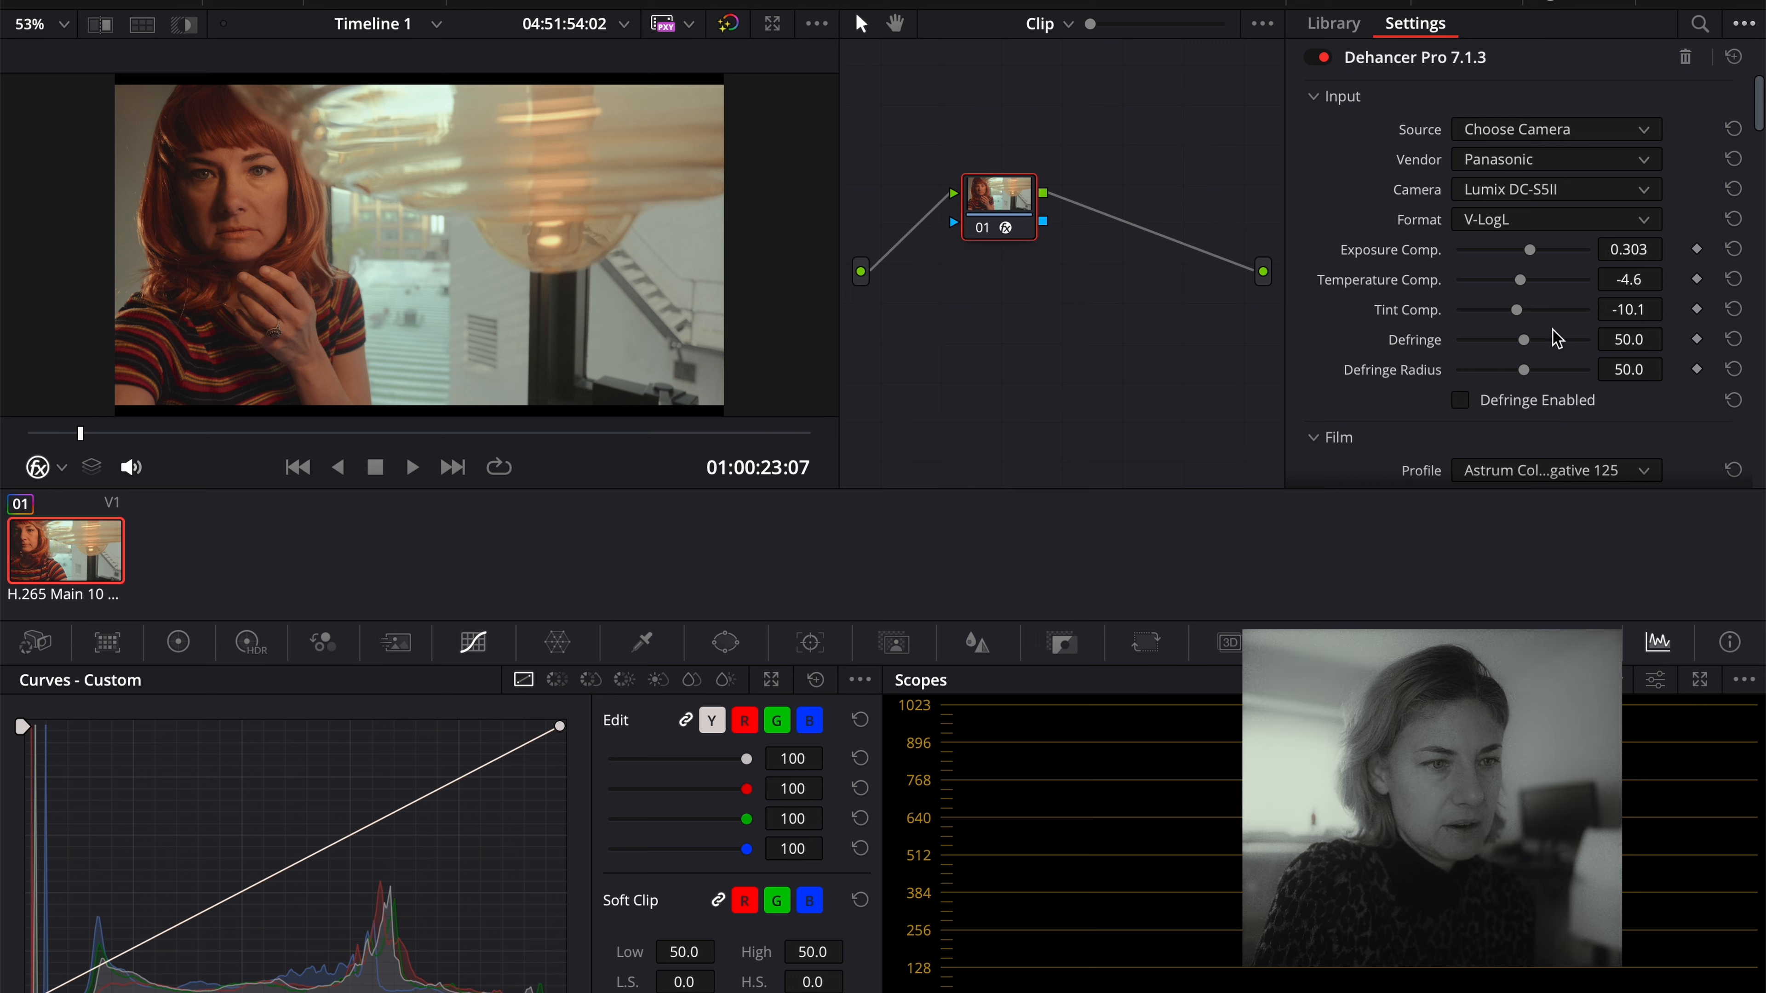
drag(1519, 310, 1514, 320)
key(ctrl+f)
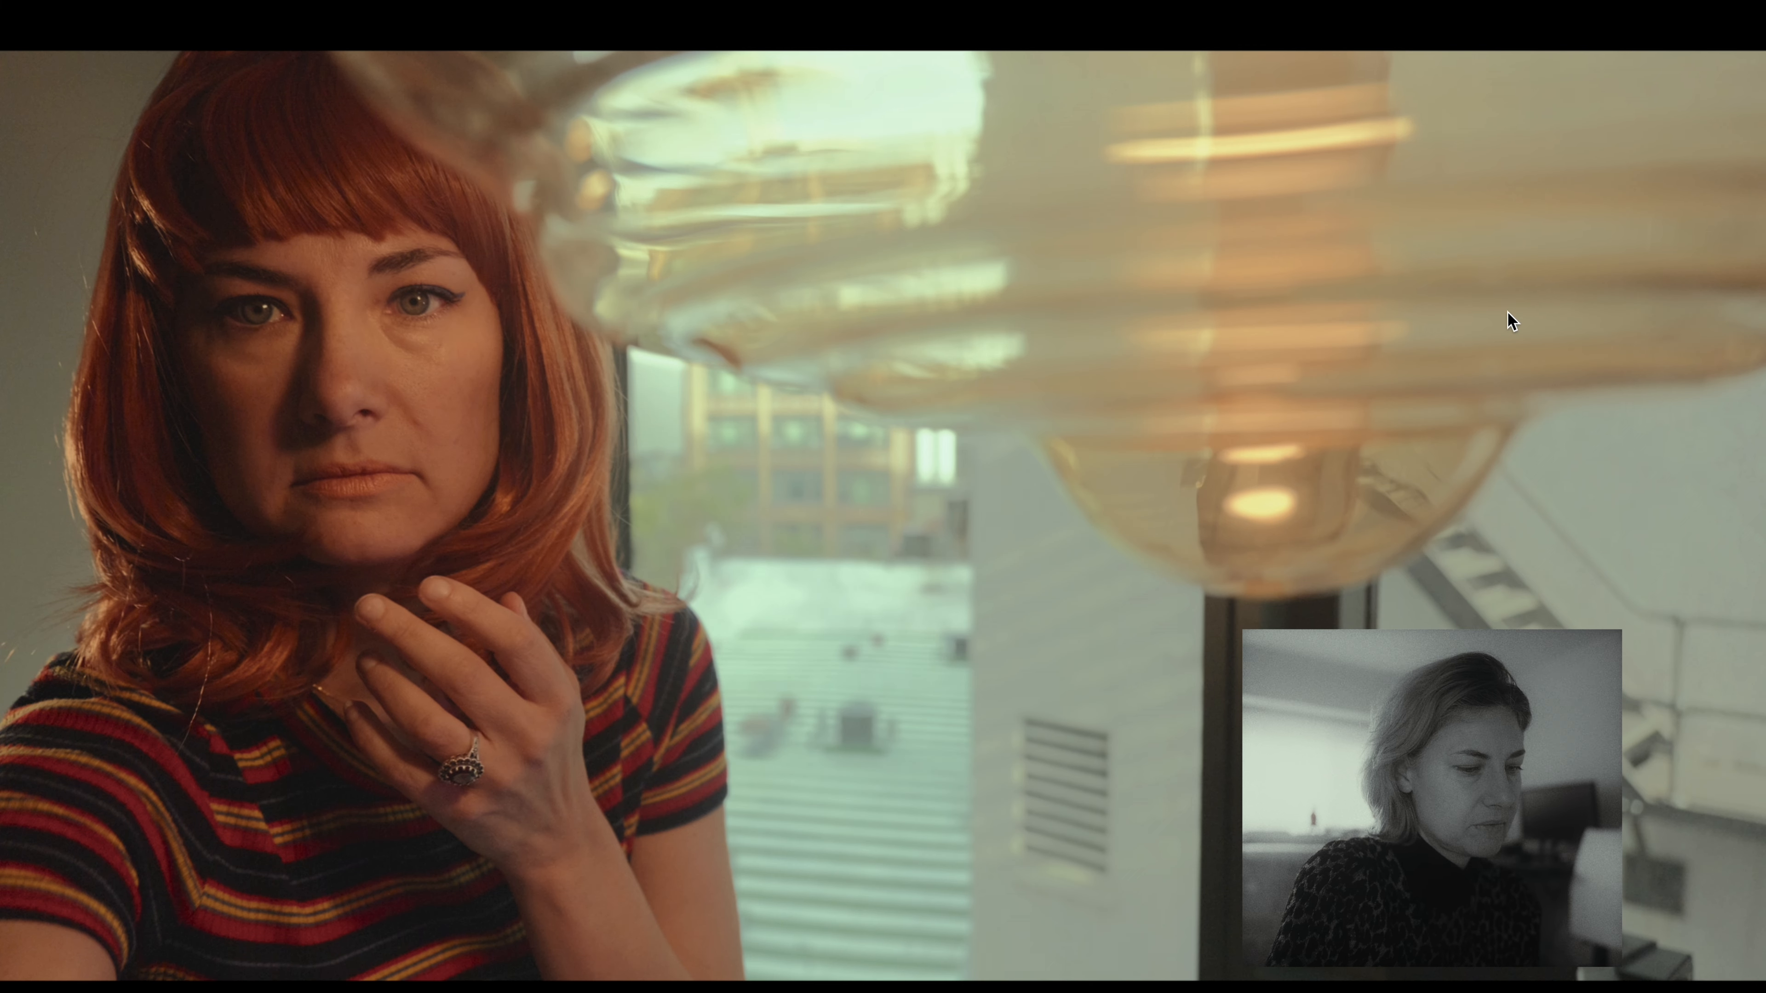
key(ctrl+f)
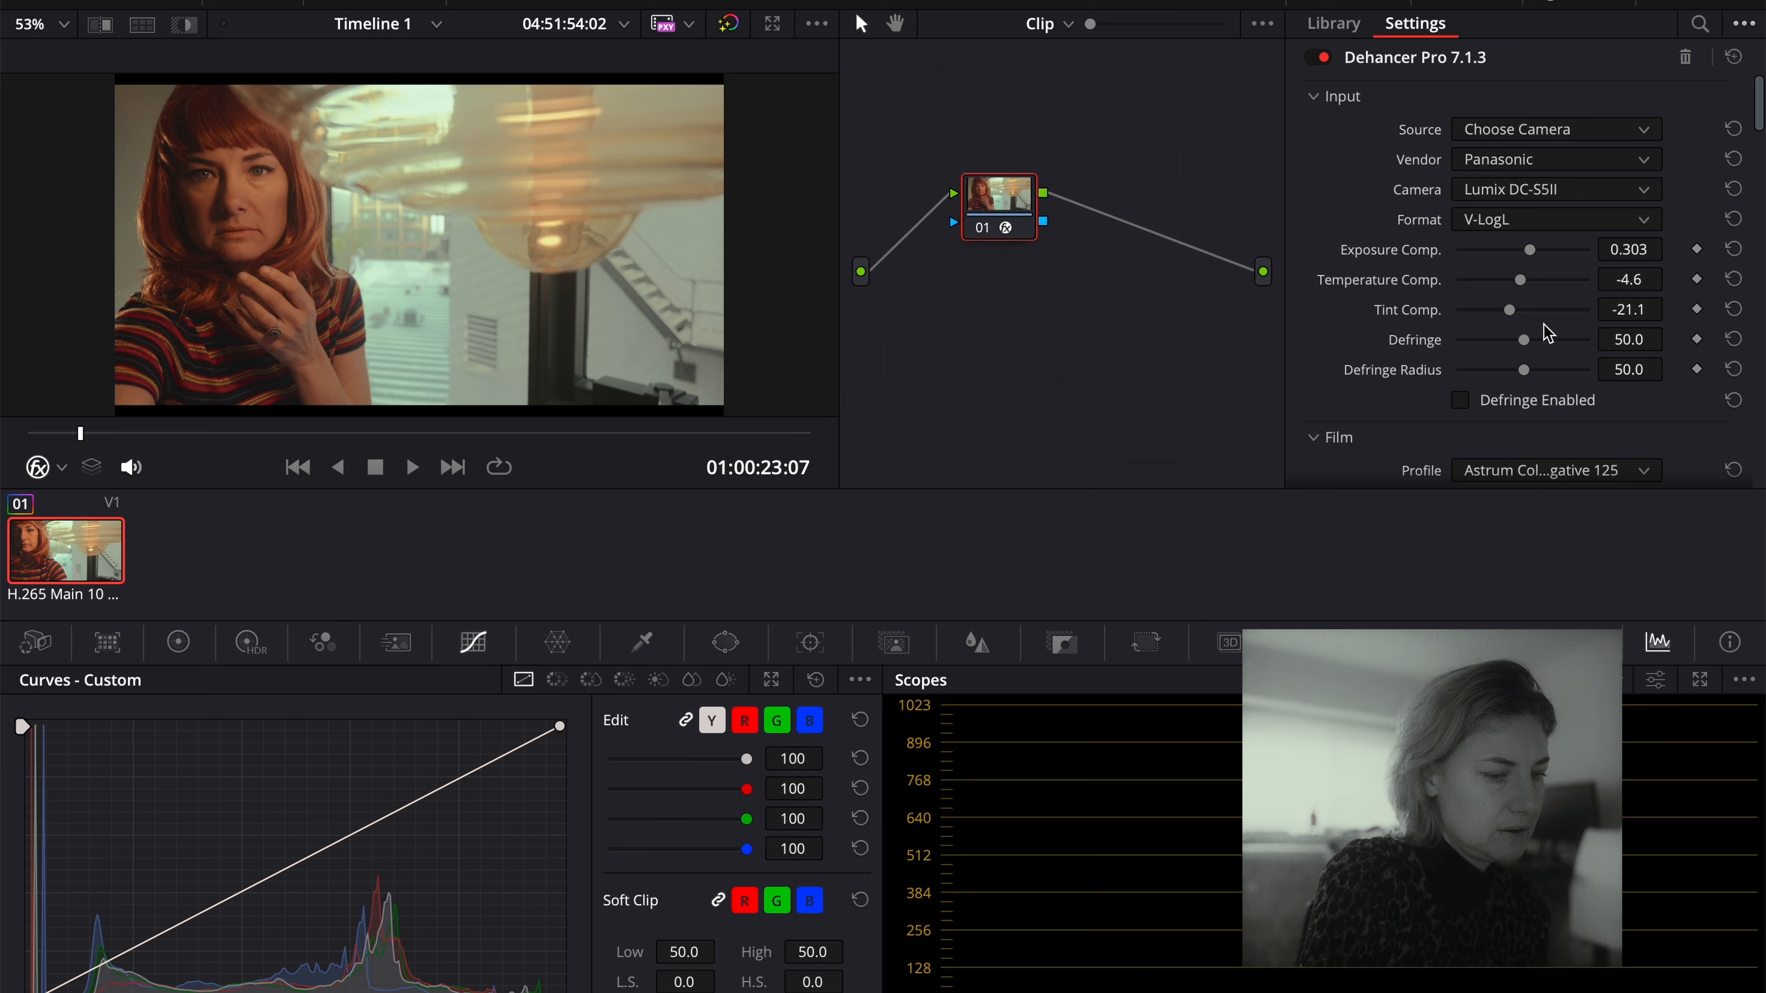
Change the Print profile to Kodak Endura Glossy Paper.
scroll(1323, 442, down, 10)
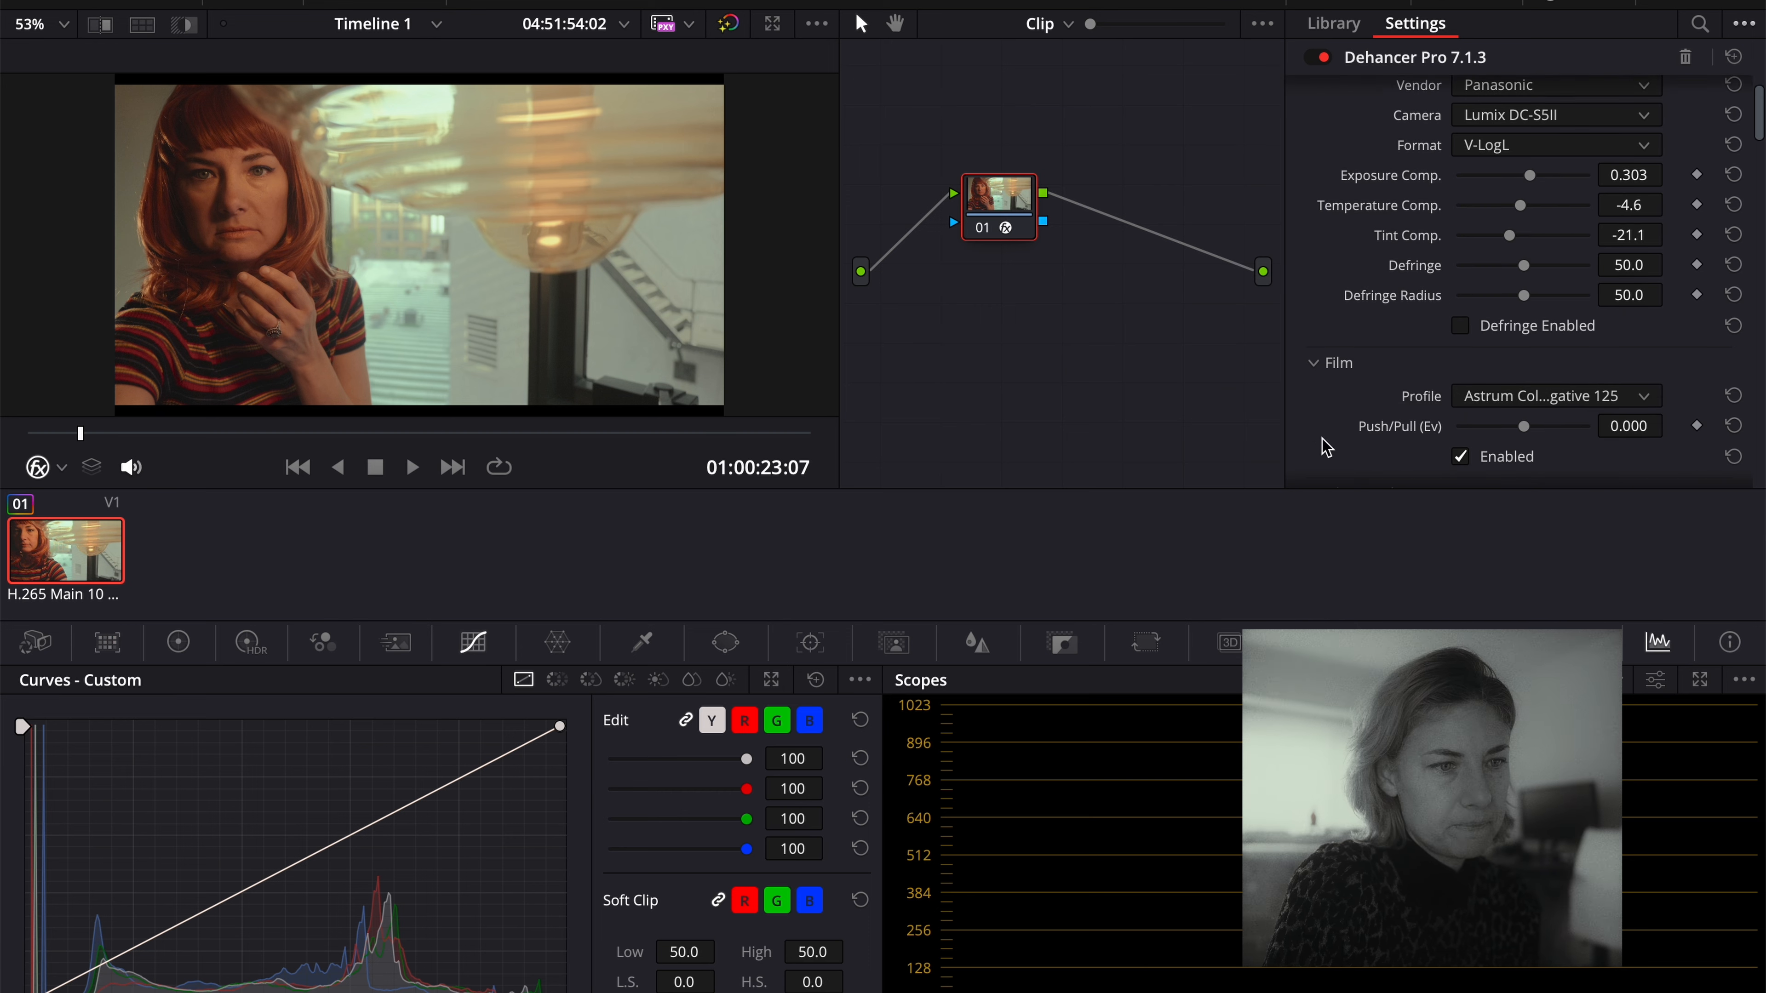
scroll(1324, 446, down, 10)
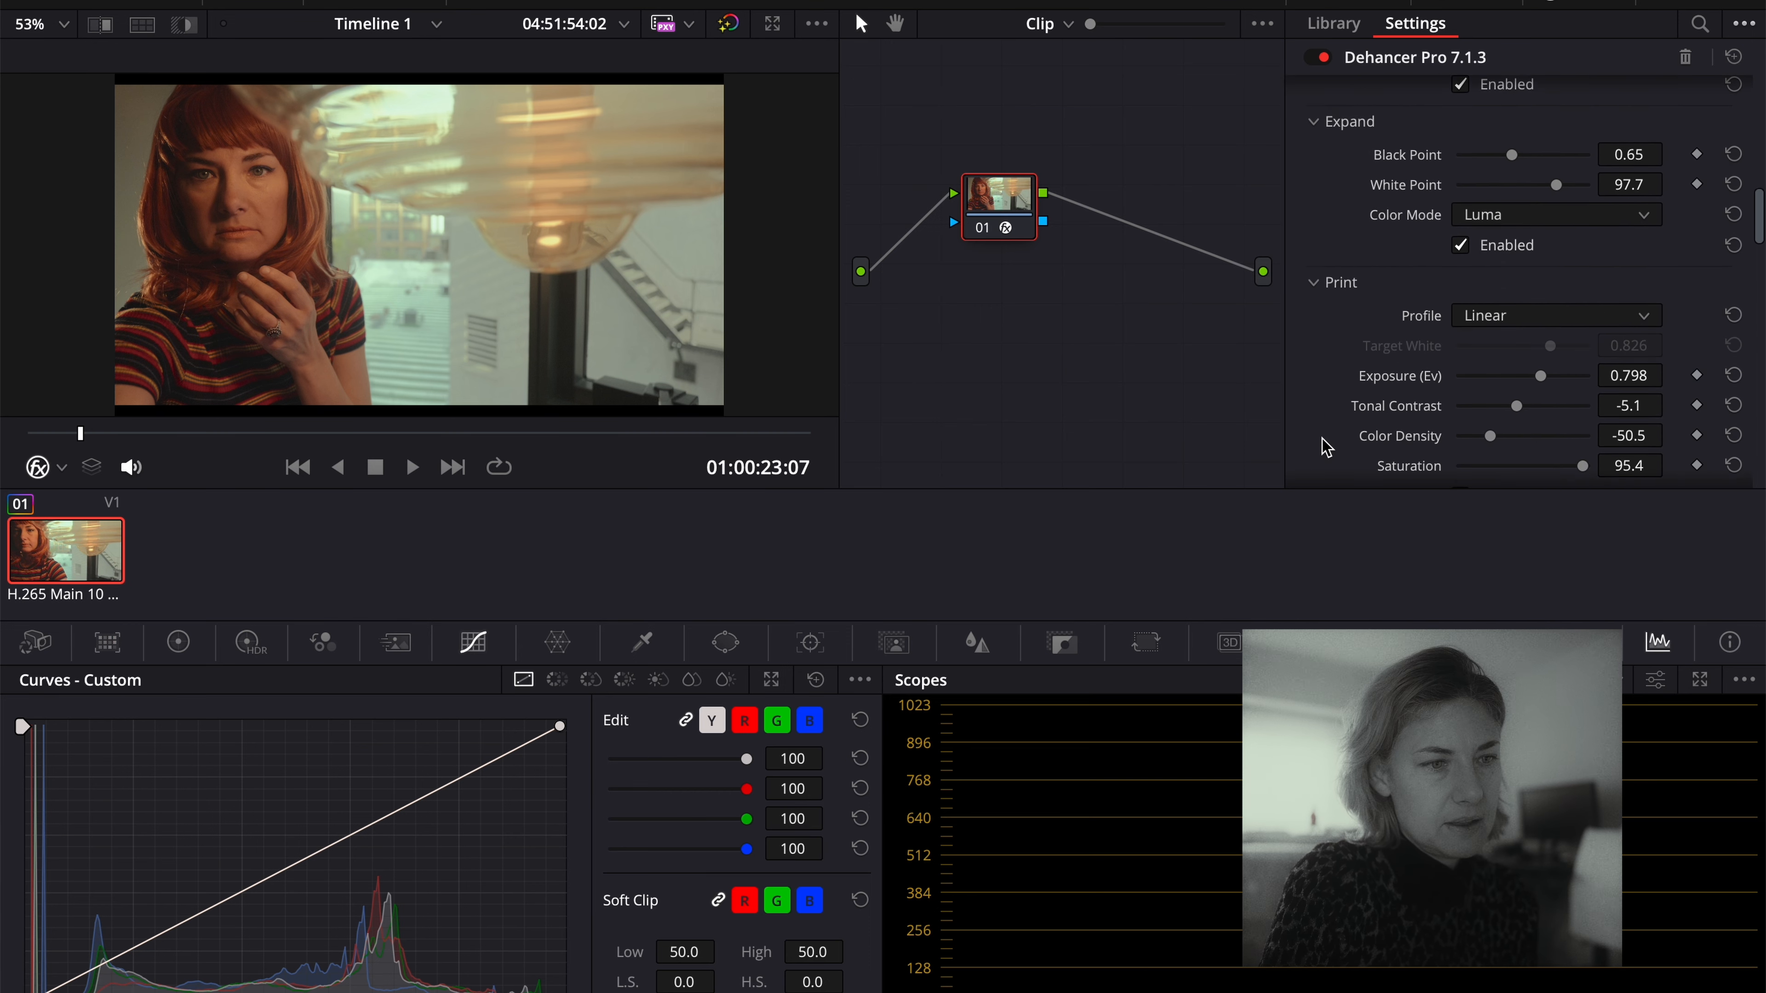
click(1565, 217)
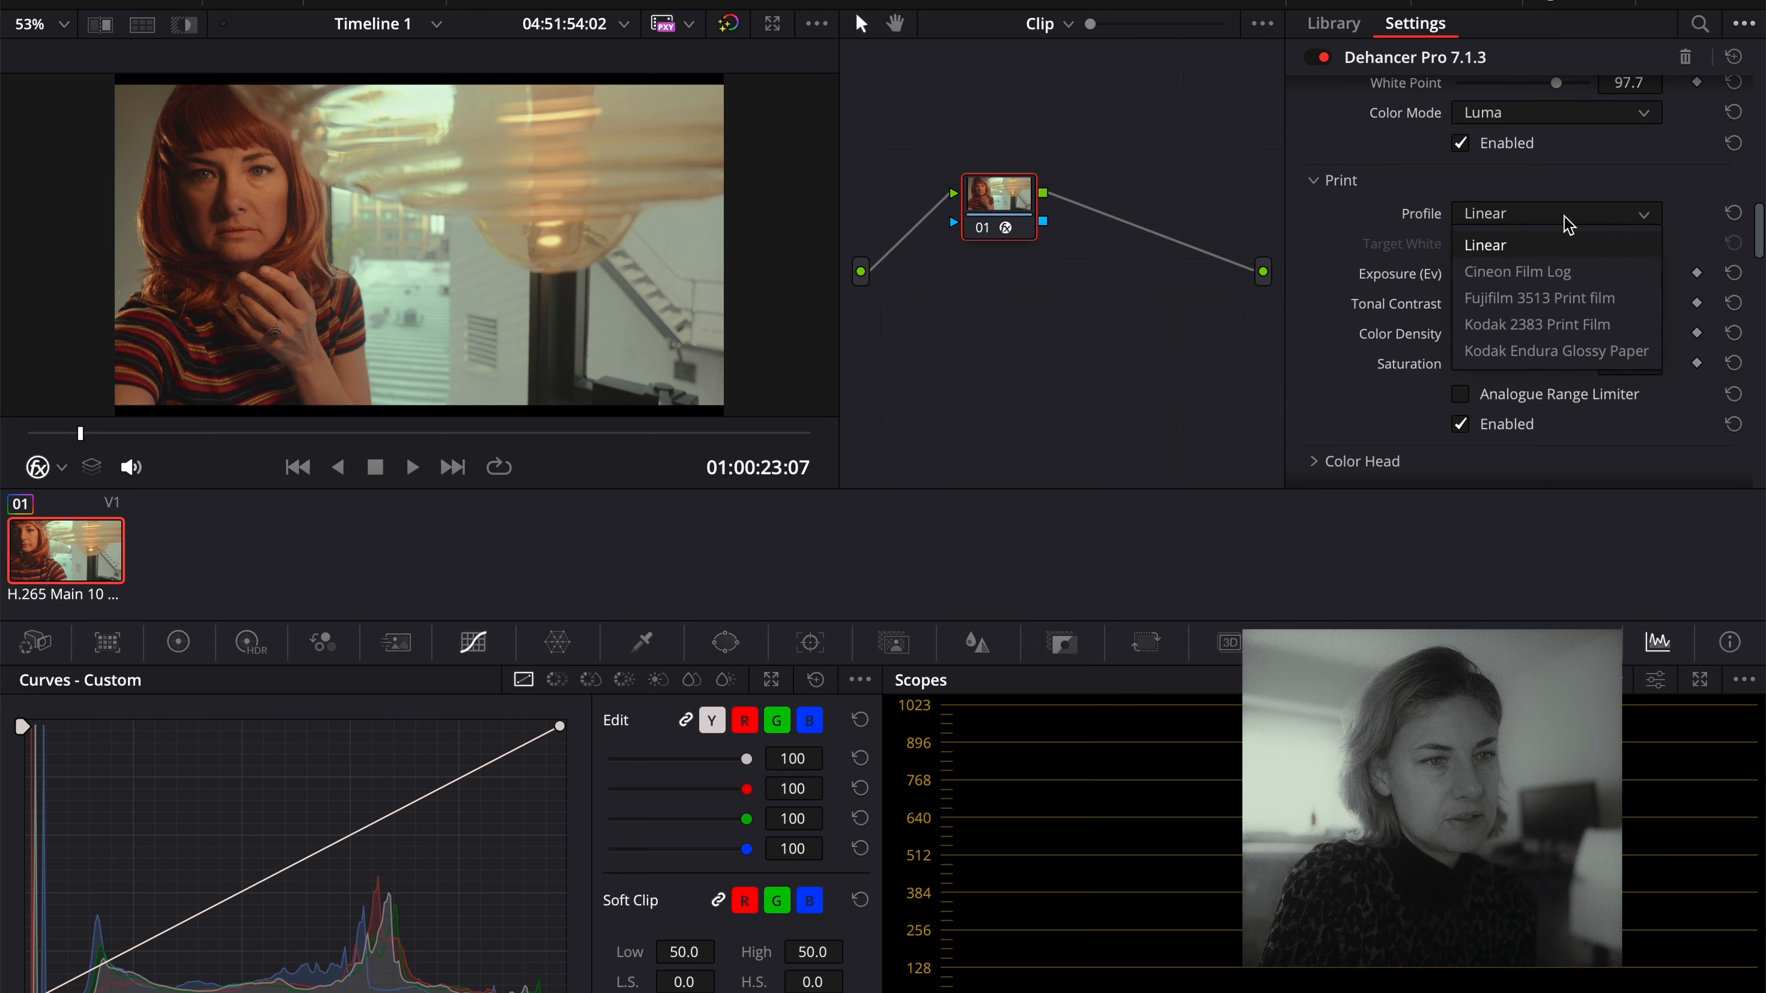
click(1557, 352)
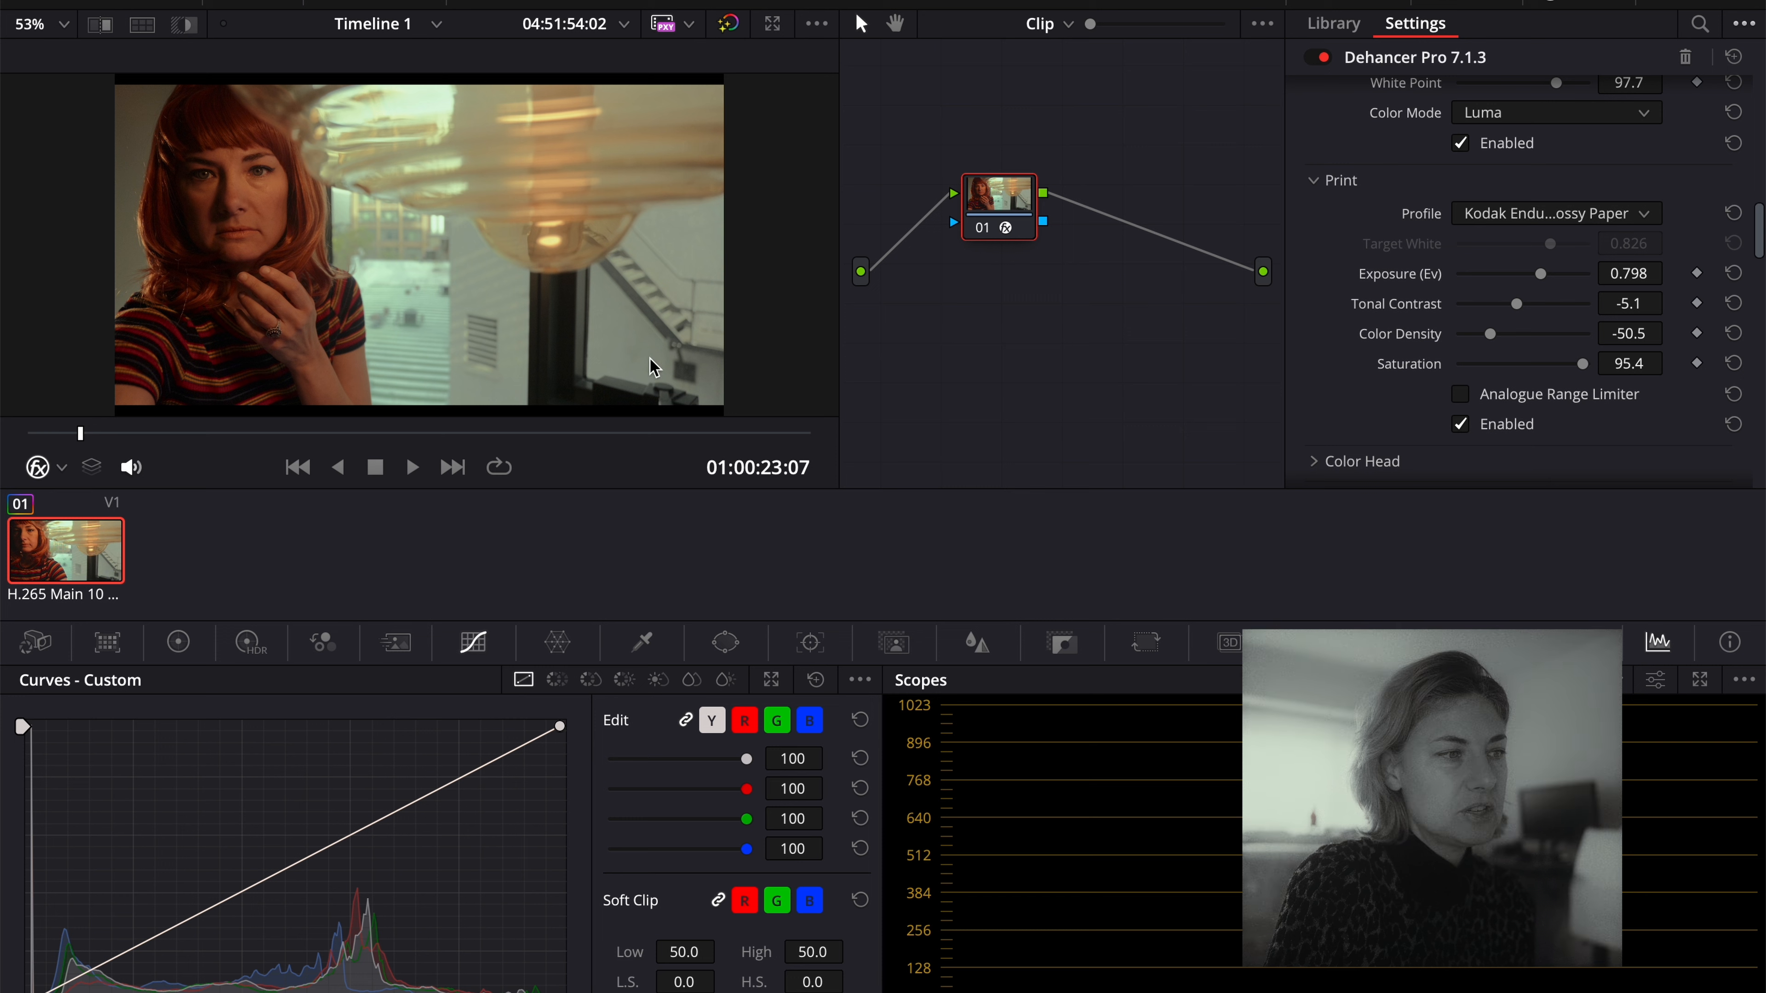
Set Print exposure to 1.128, tonal contrast to -10.6, color density to -39.4 and saturation to 94.5, and review the image full screen.
drag(1516, 304, 1548, 274)
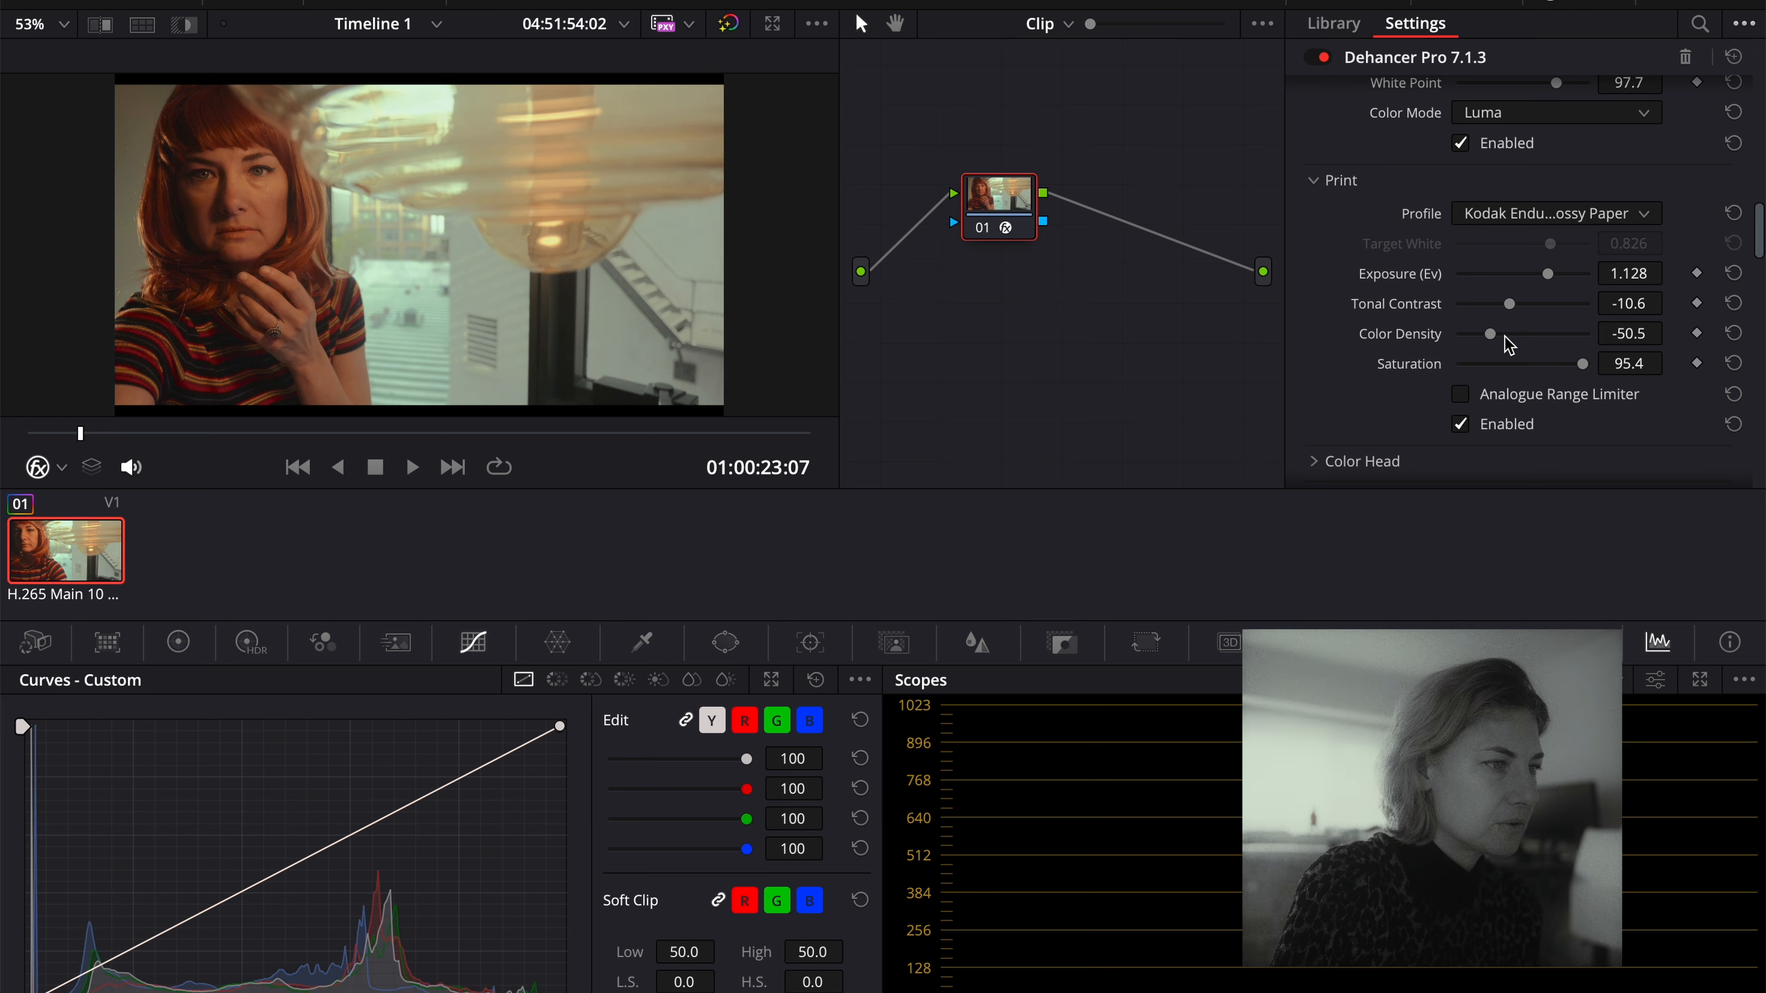
drag(1491, 339, 1498, 341)
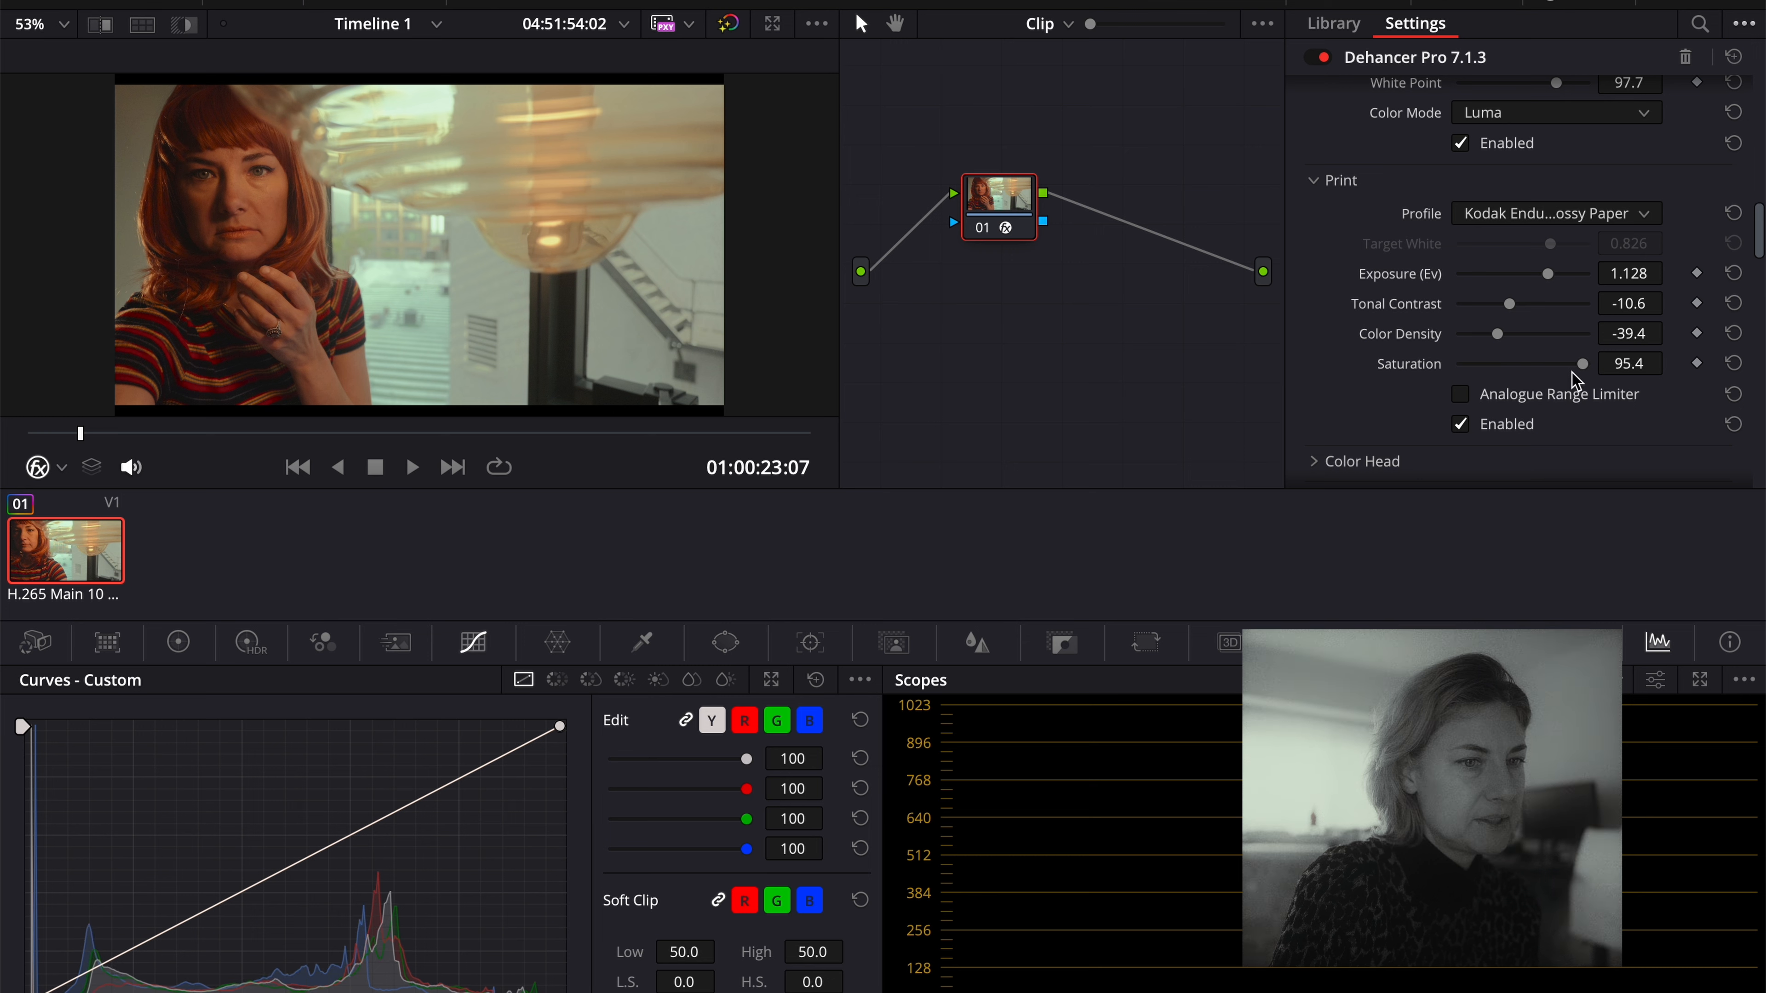
mouse_move(1582, 365)
mouse_down()
mouse_move(1566, 366)
mouse_move(1611, 376)
mouse_up()
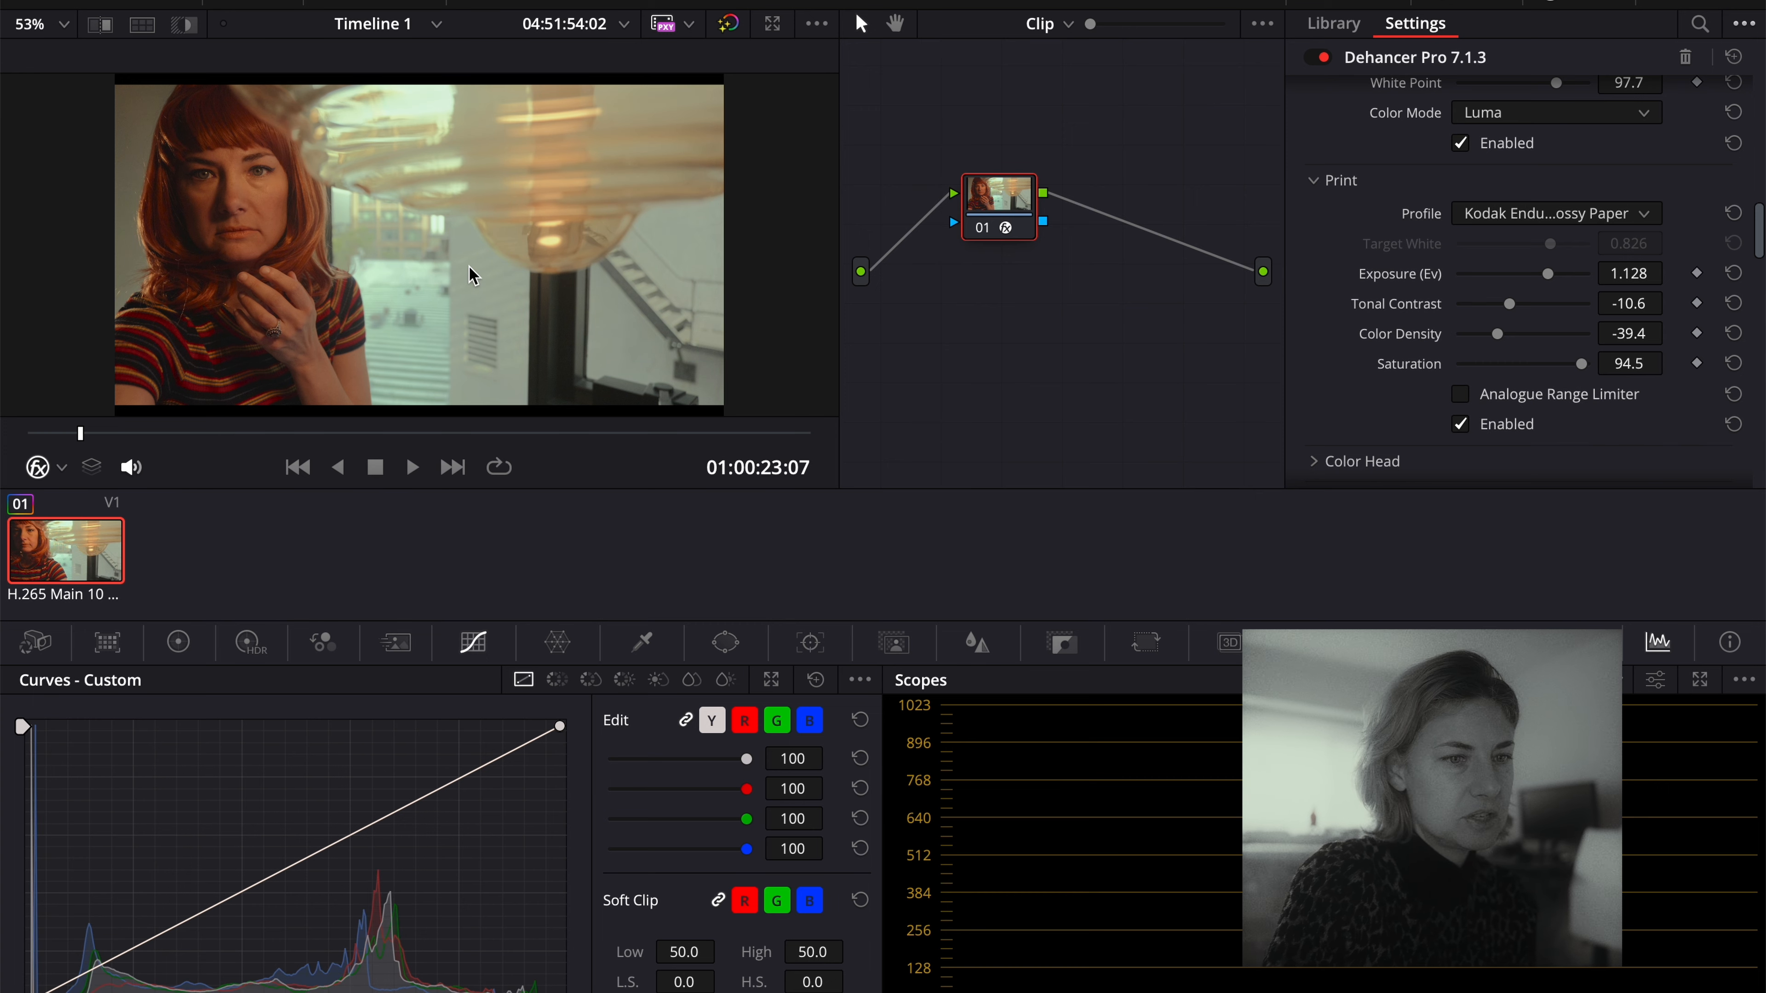
key(ctrl+f)
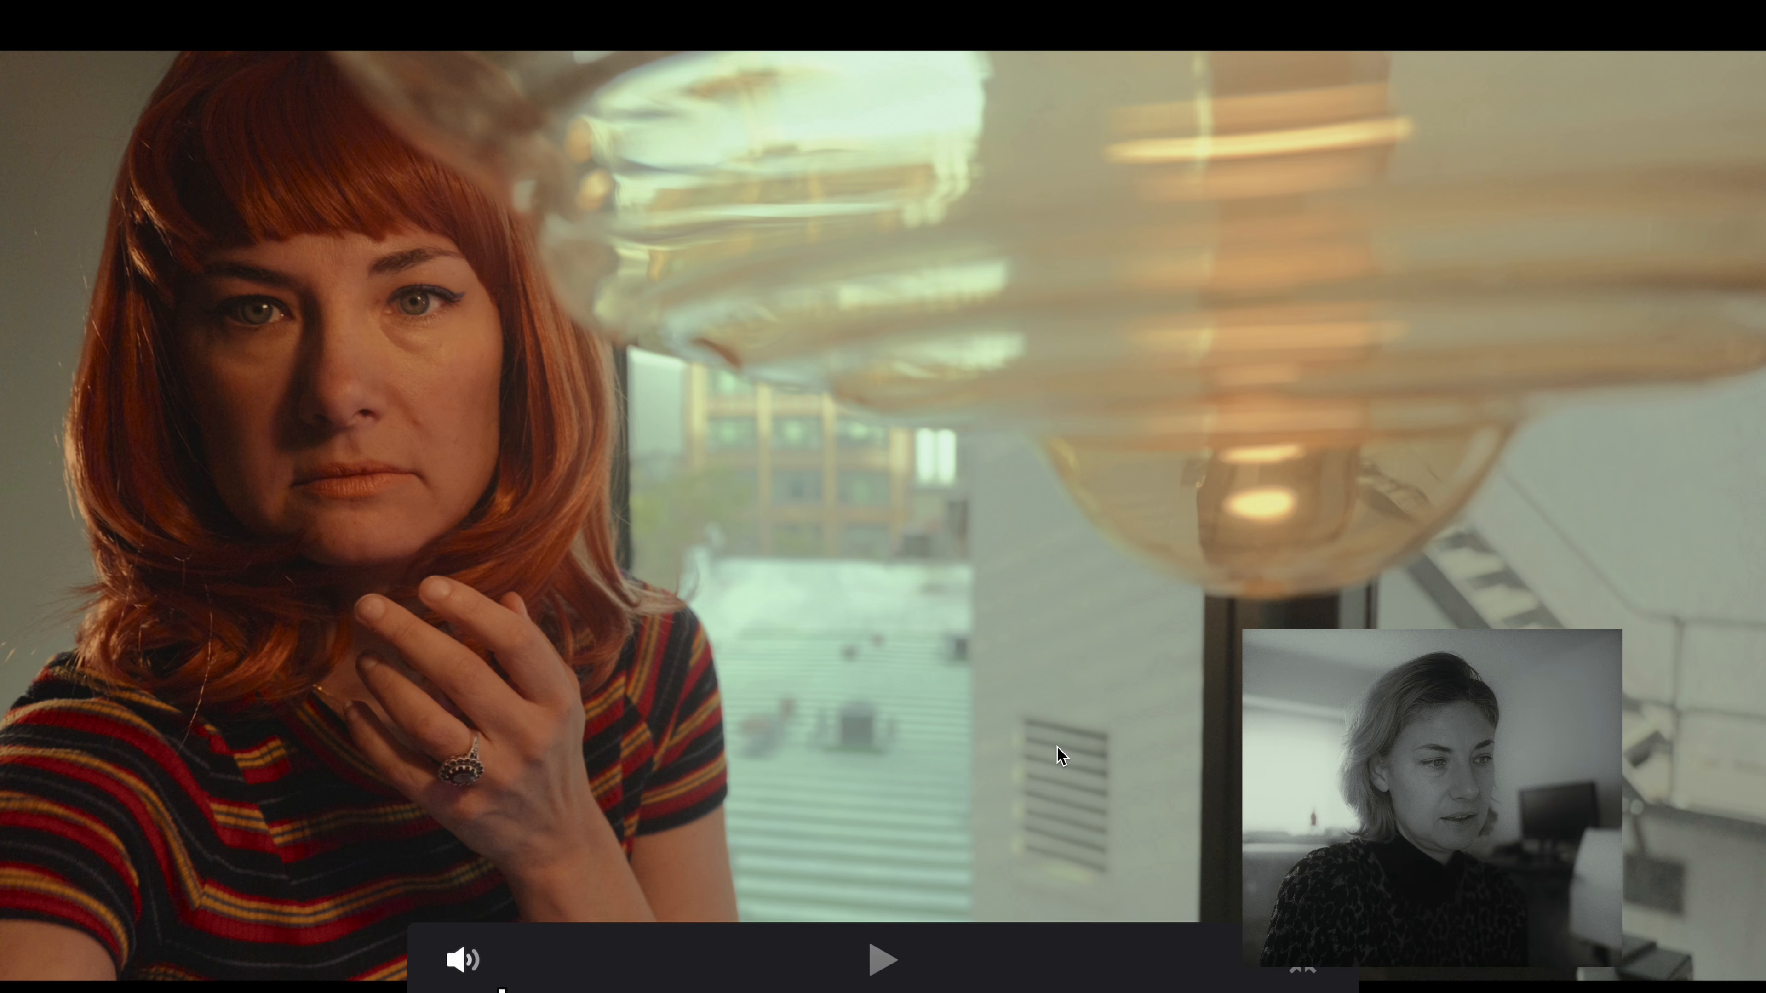
key(Escape)
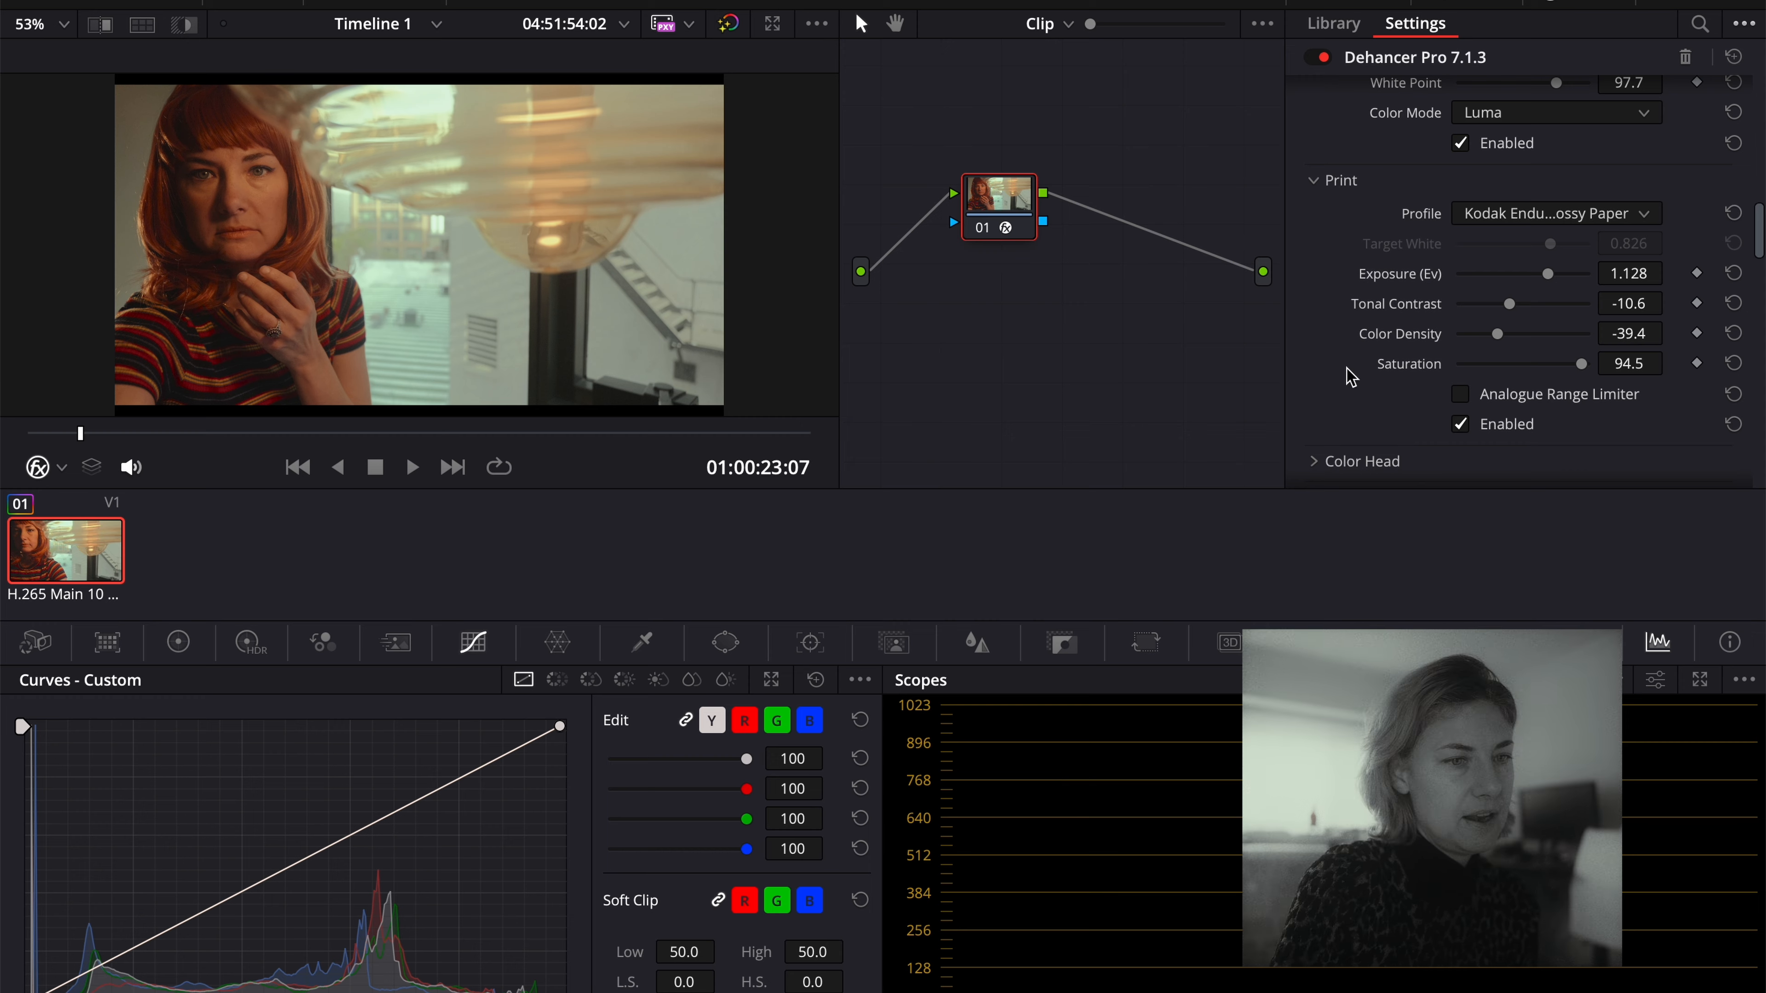
Enable Film Grain with the 35 mm ISO 250 profile and inspect the grain full screen.
scroll(1349, 372, down, 4)
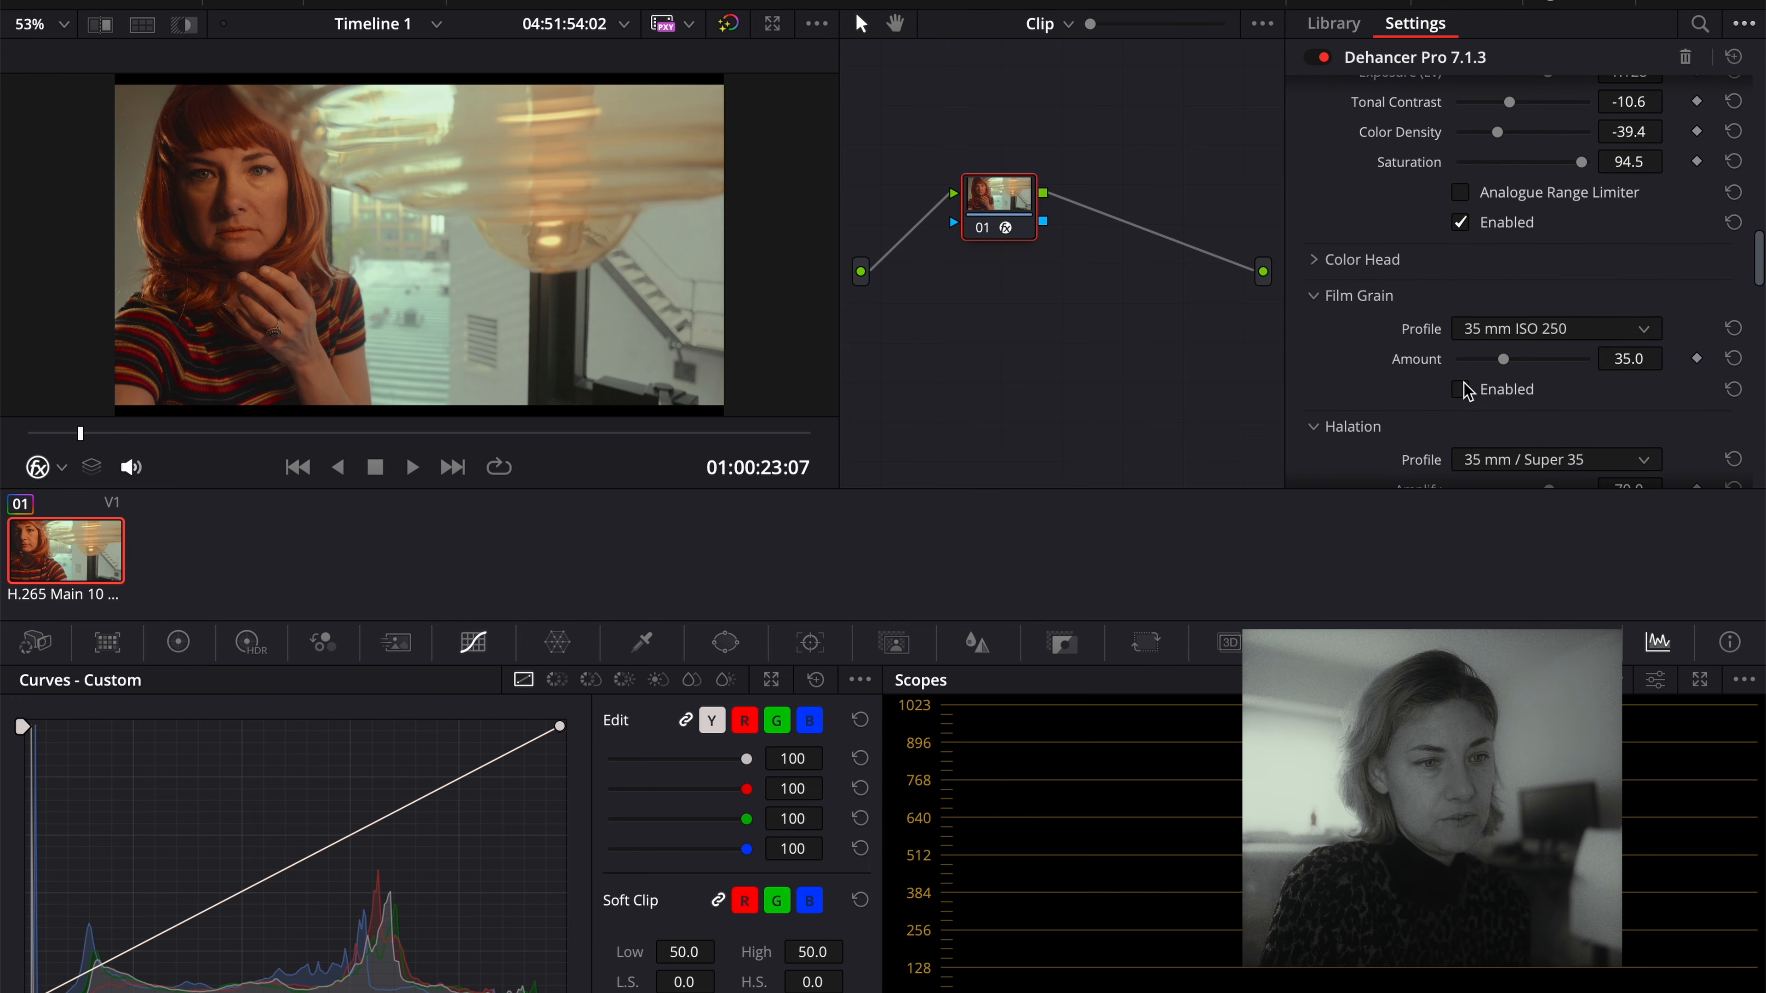
click(1460, 389)
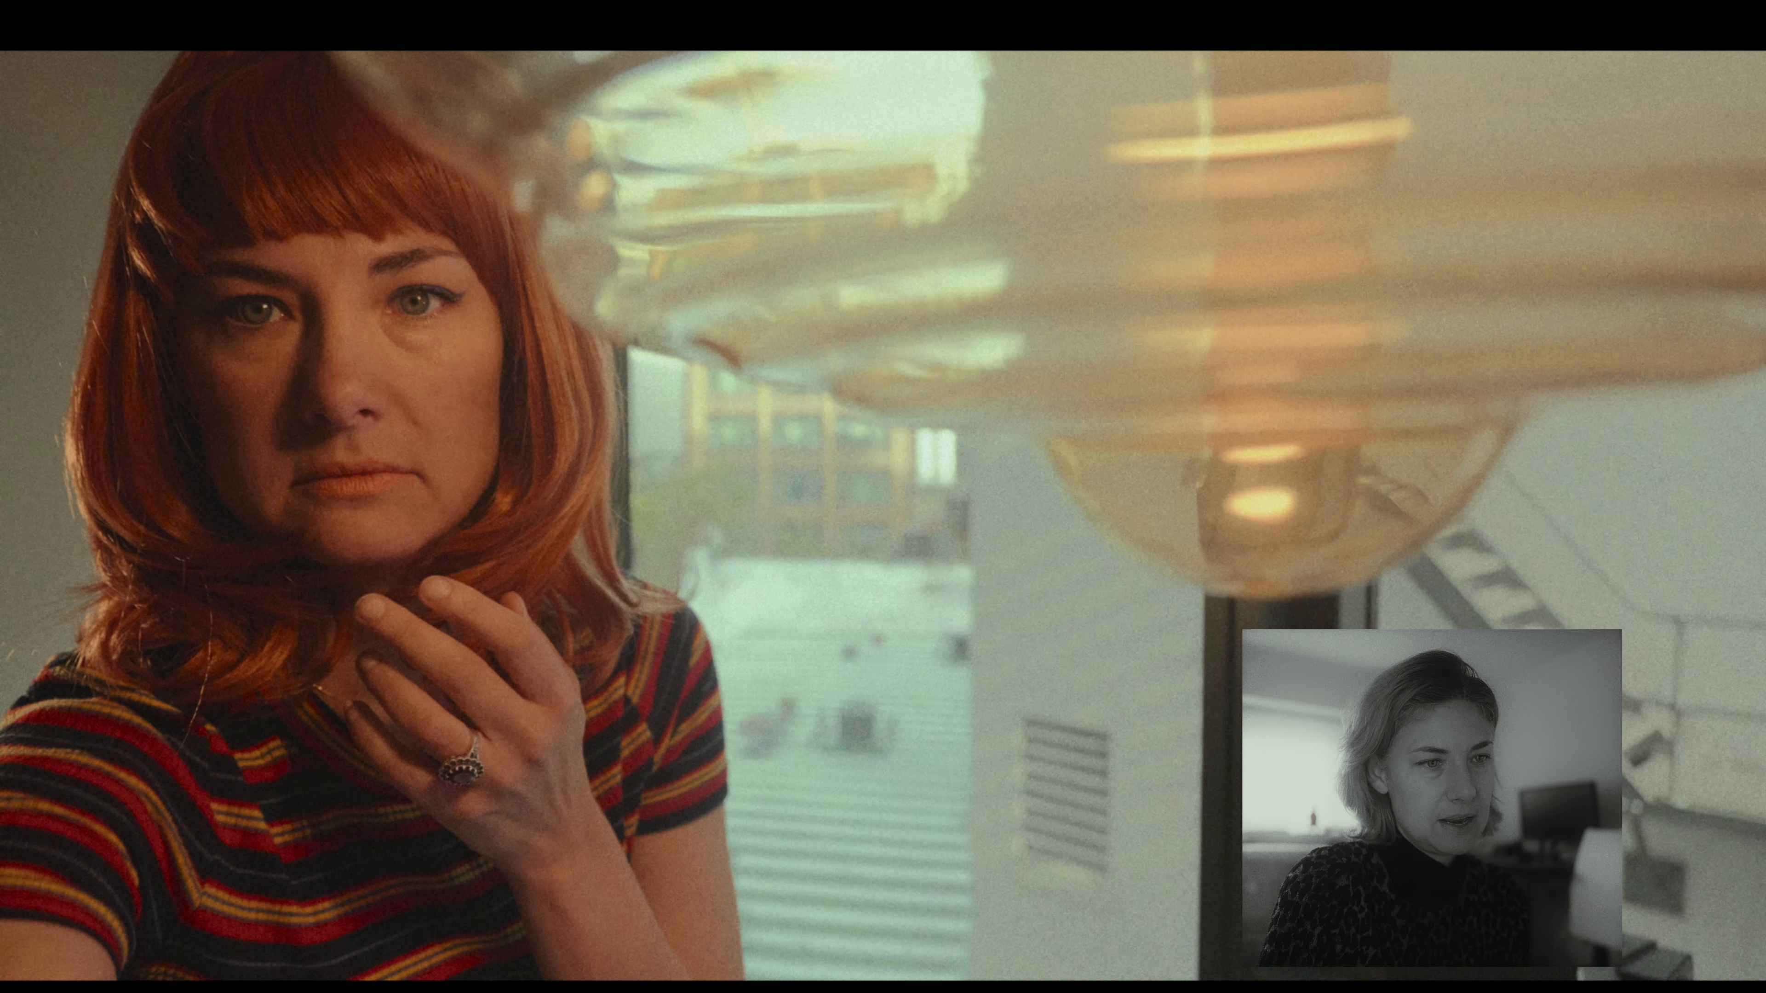
mouse_move(1380, 461)
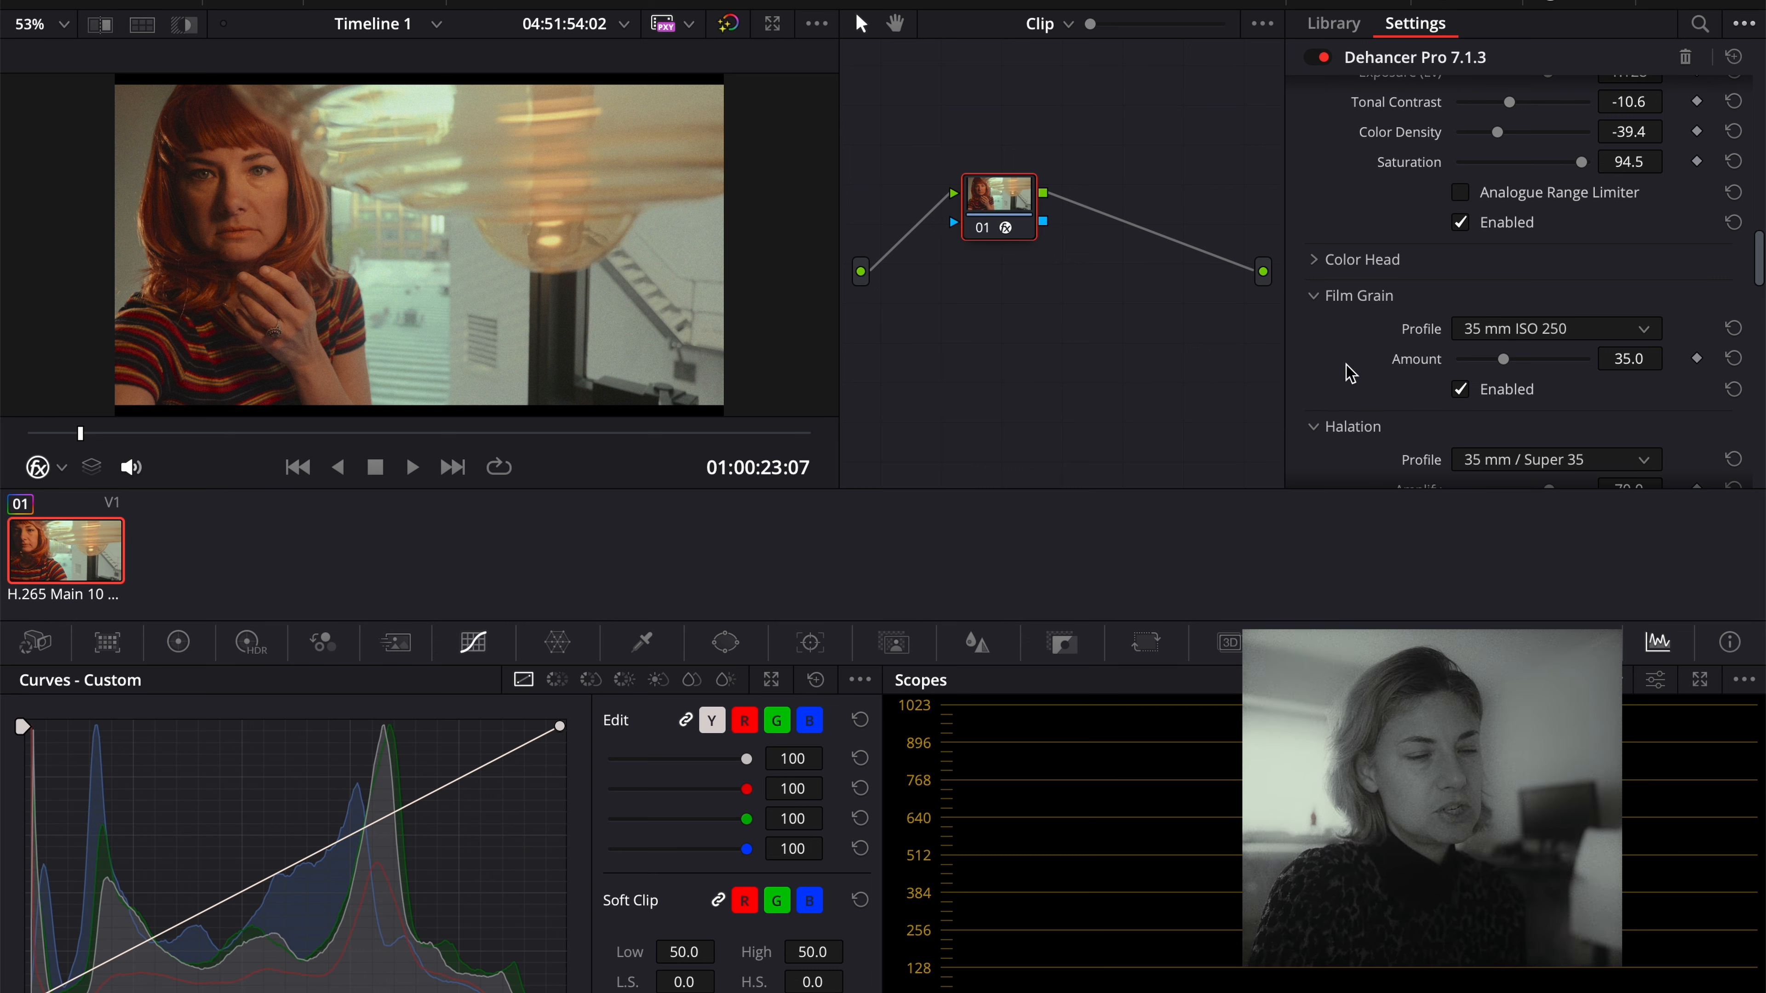
Try the 65 mm ISO 50 film grain profile and inspect it full screen.
click(1586, 334)
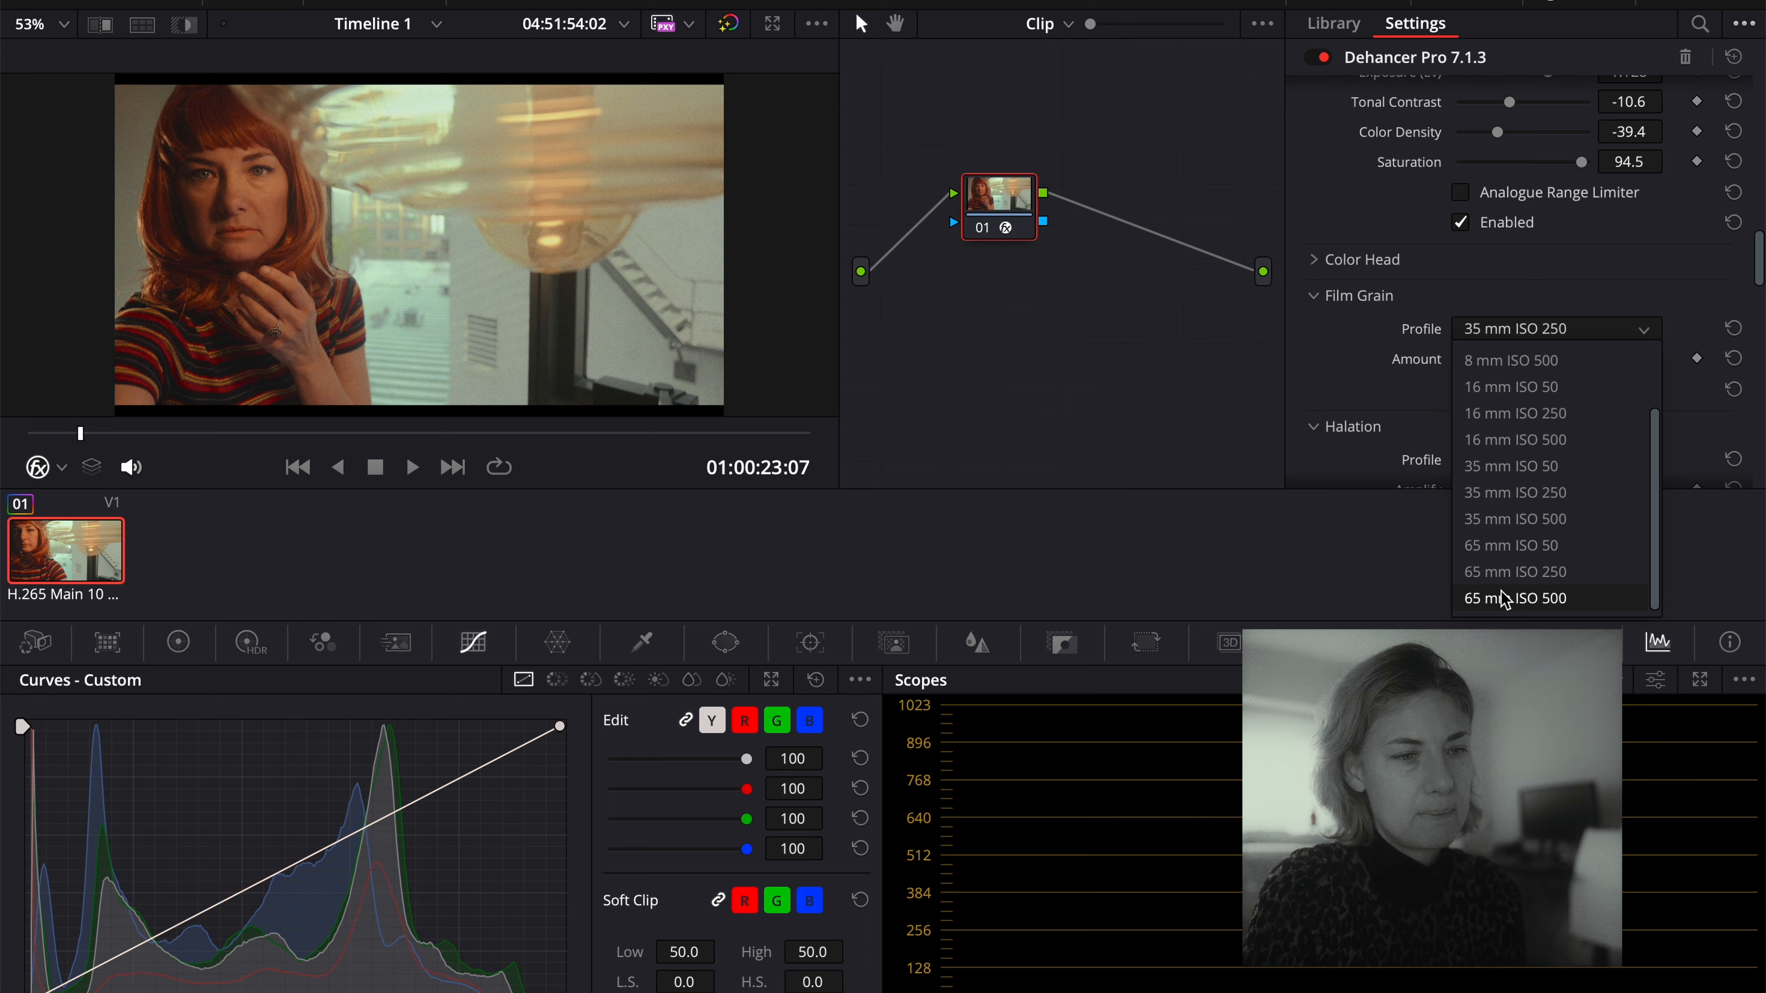
click(1503, 550)
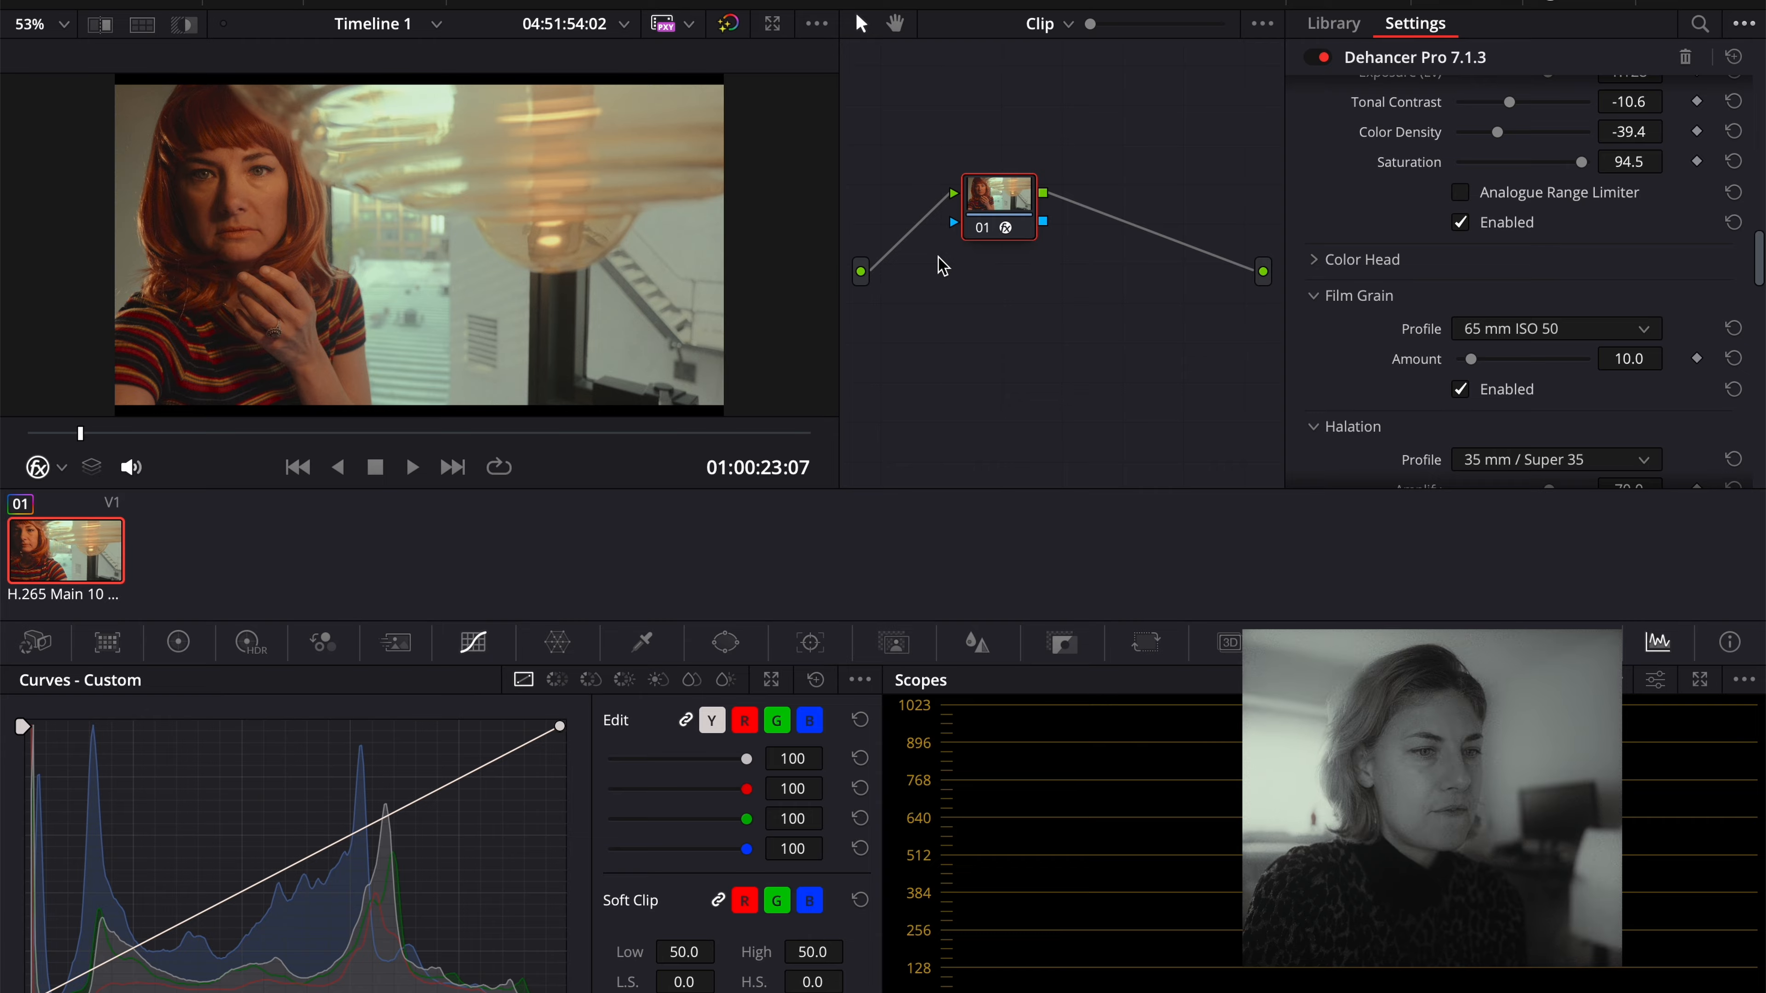
key(ctrl+f)
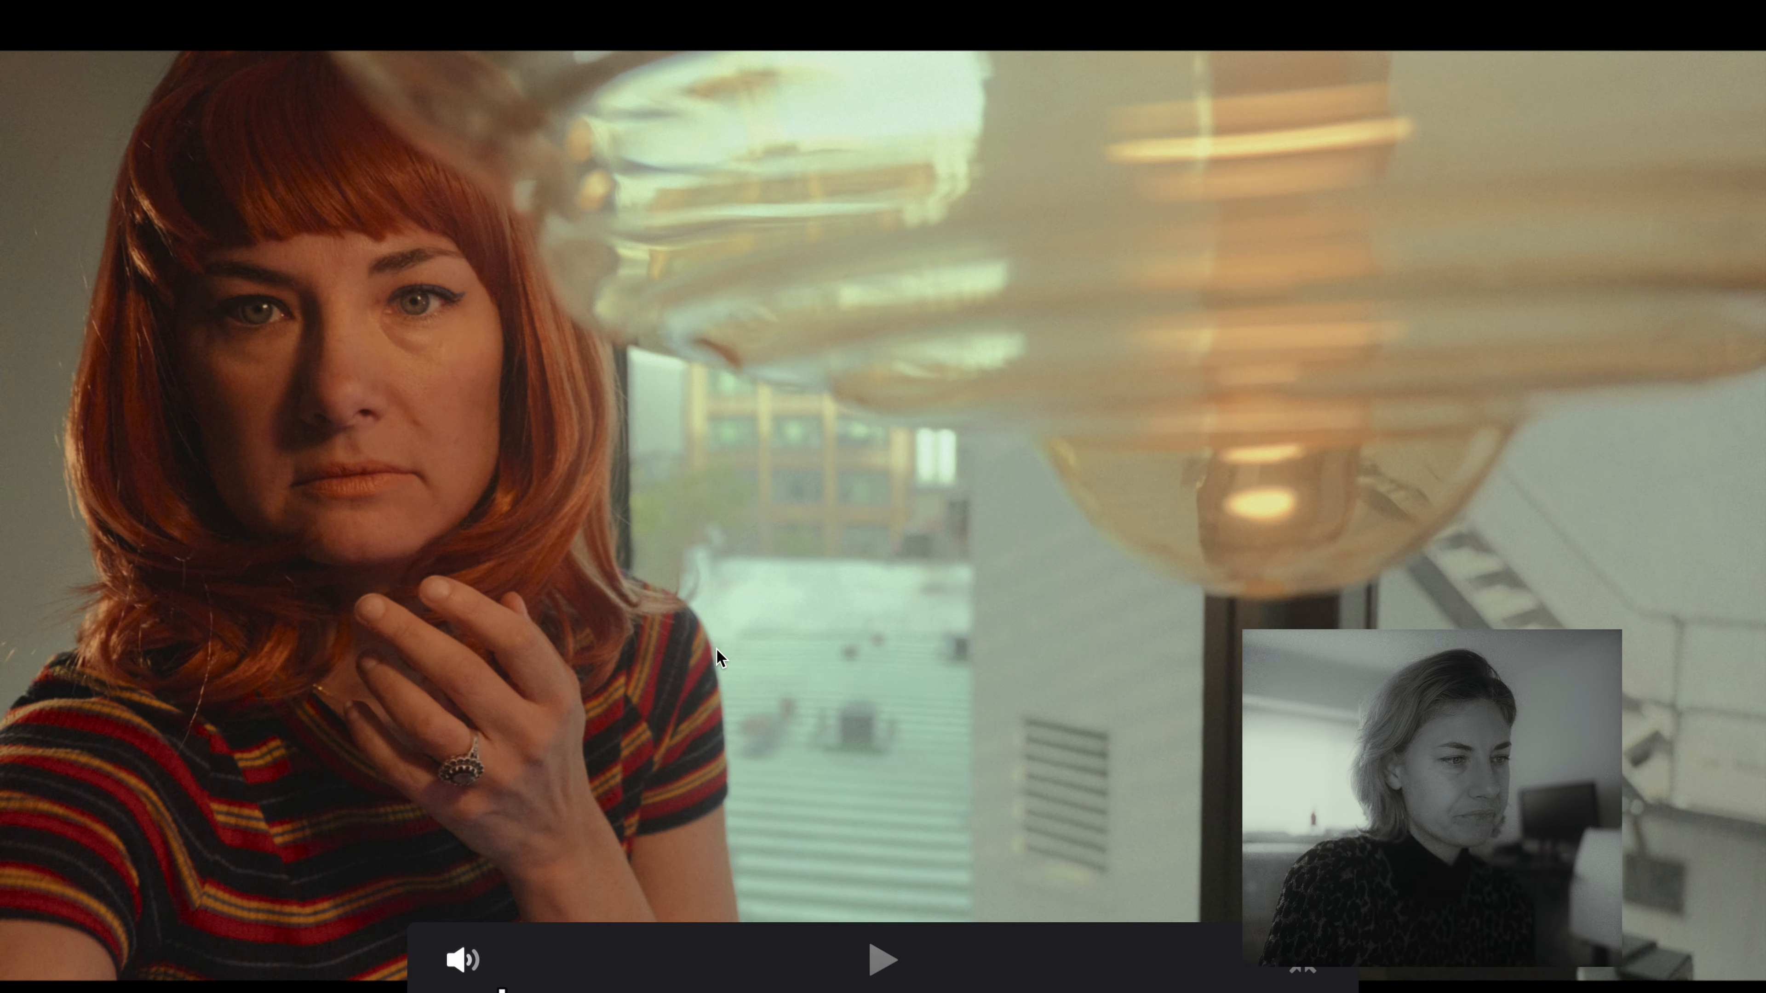
key(Escape)
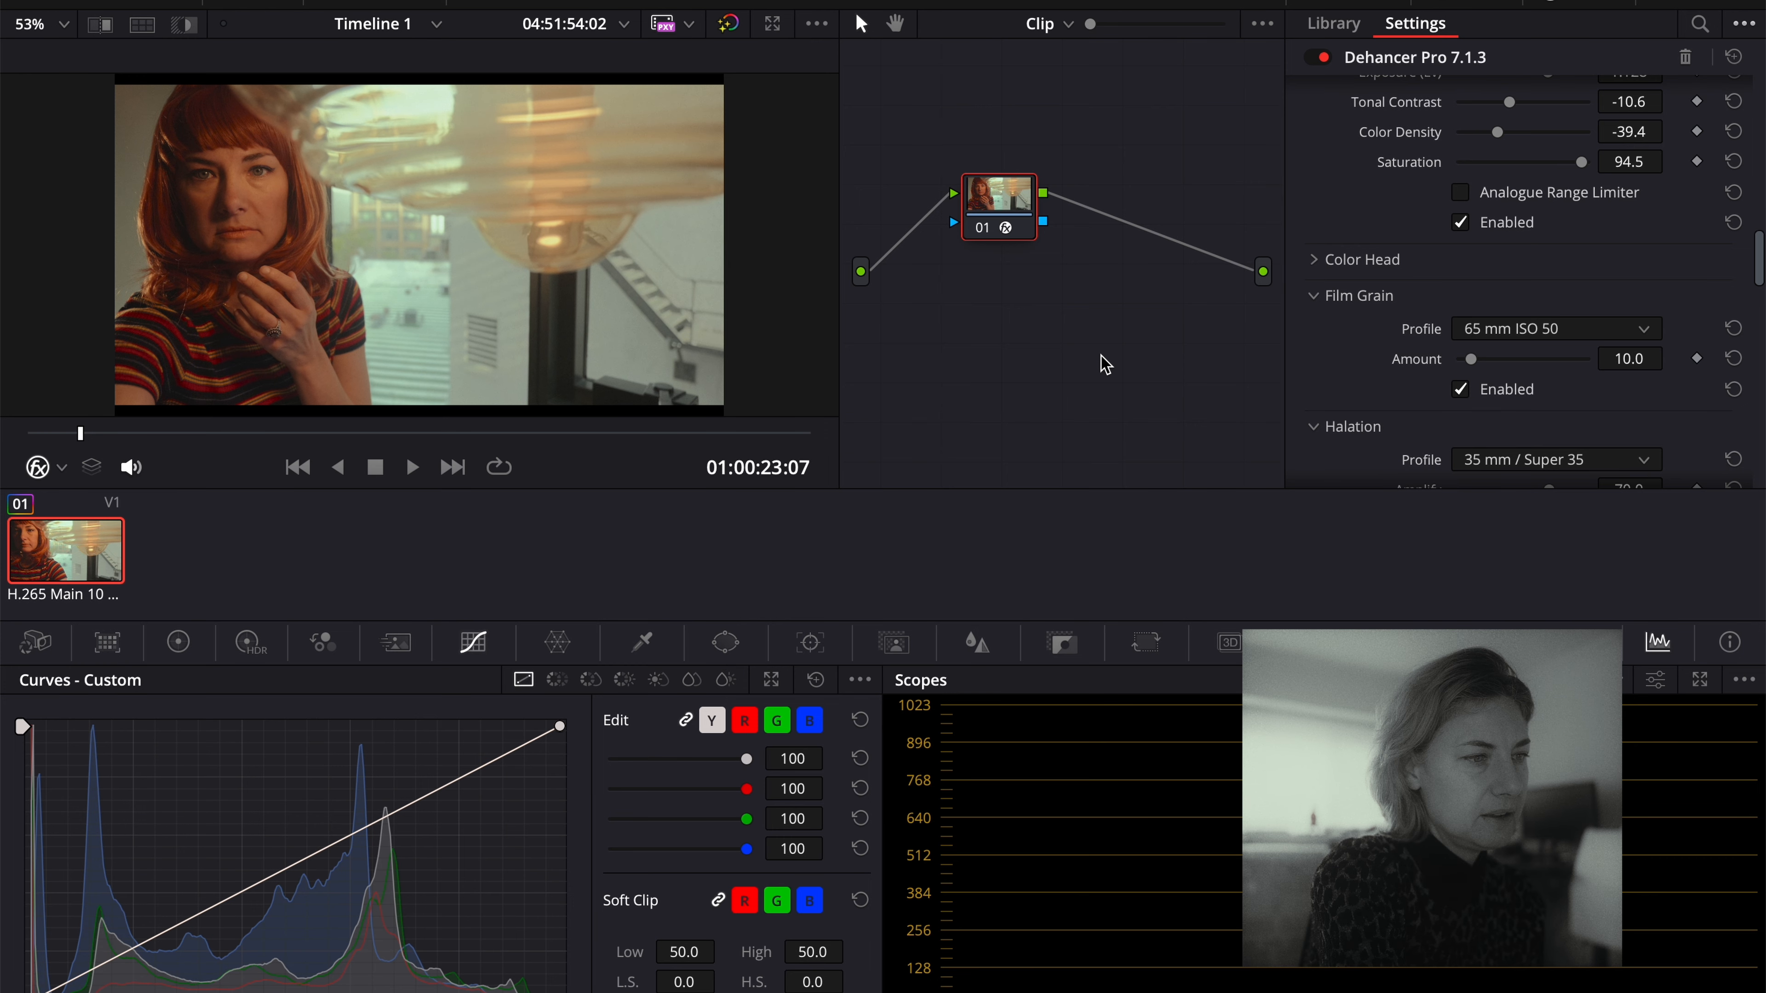
Set the Film Grain profile to 65 mm ISO 250 and inspect the result full screen.
click(1559, 330)
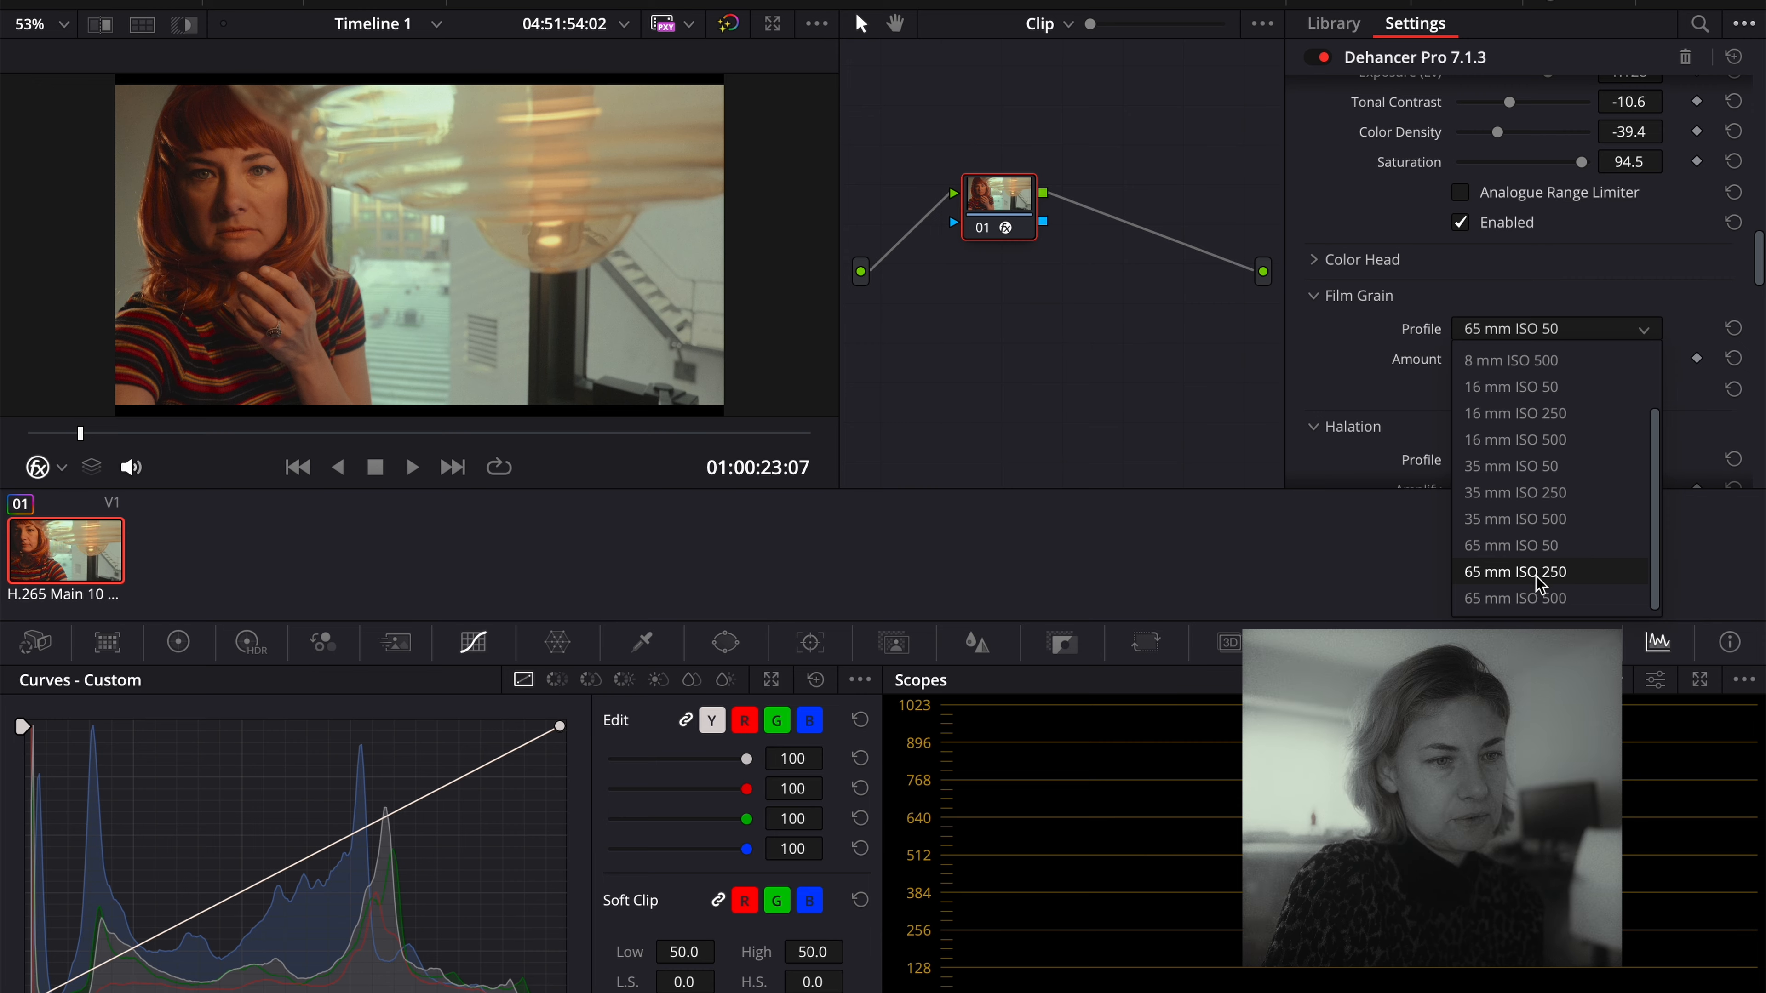
click(1516, 572)
key(ctrl+f)
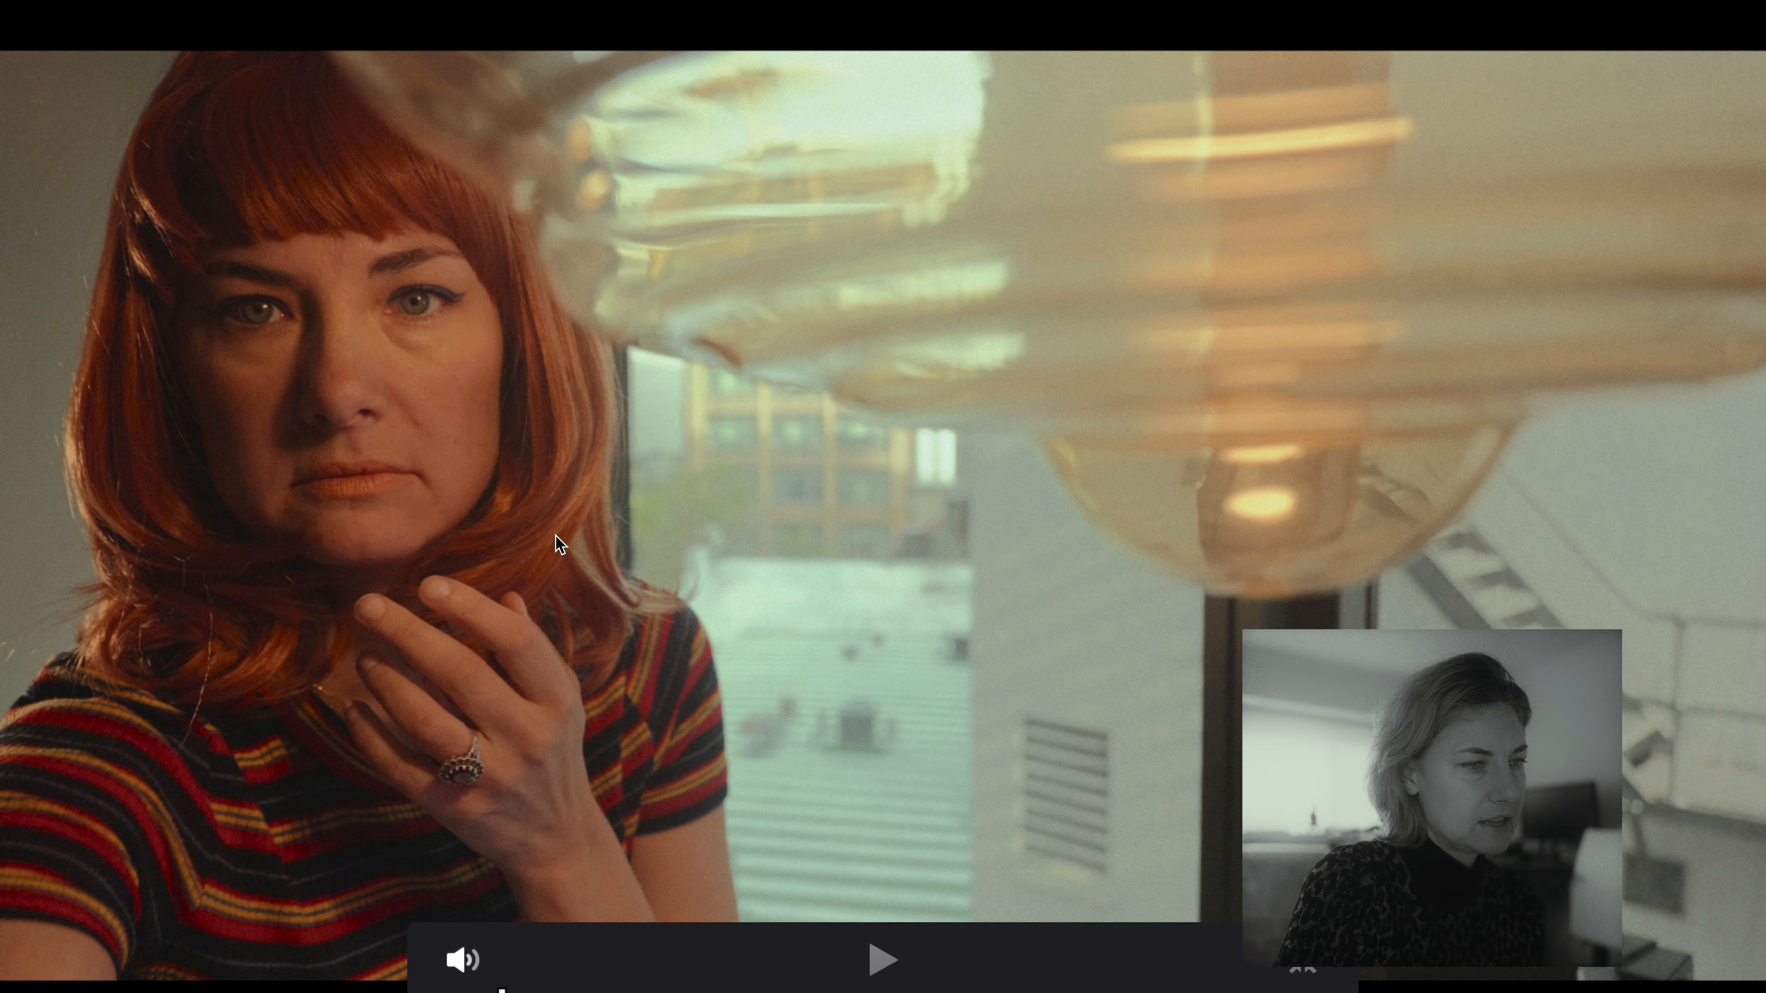
Play the clip full screen to check the film grain in motion and return to the grading view.
key(space)
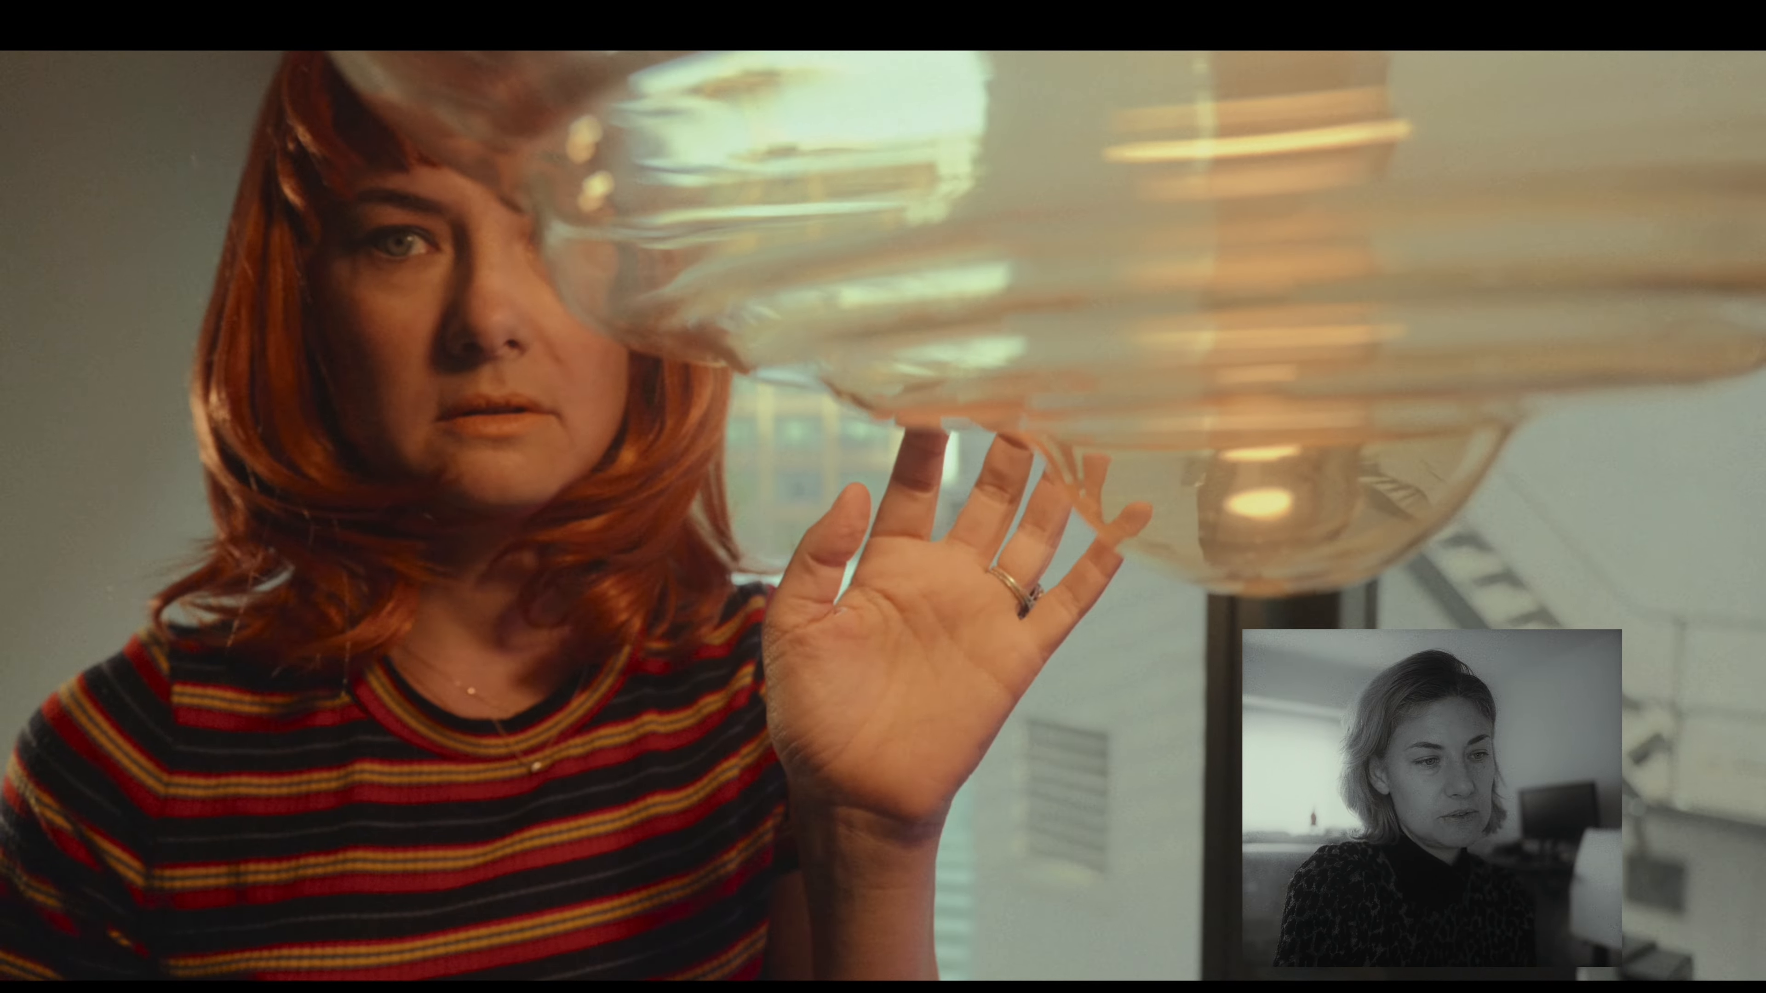
key(Escape)
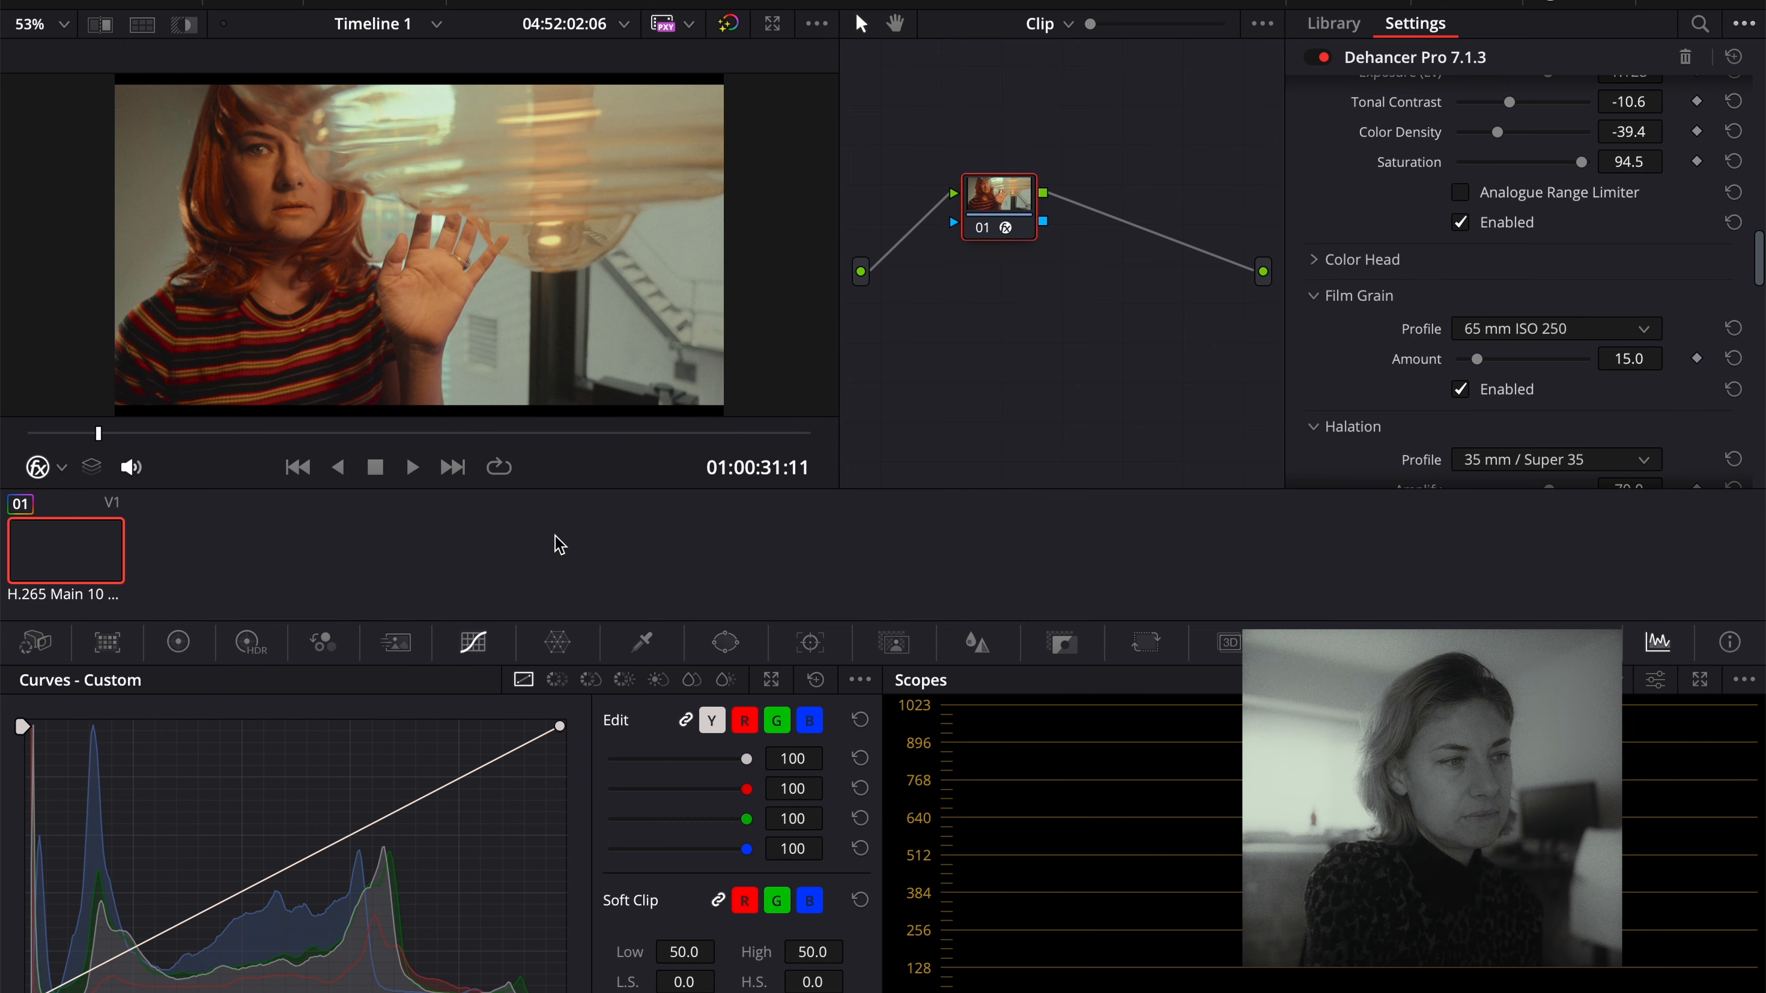
Try Halation with the 35 mm / Super 35 profile and inspect the image full screen and magnified in the viewer.
scroll(1312, 329, down, 3)
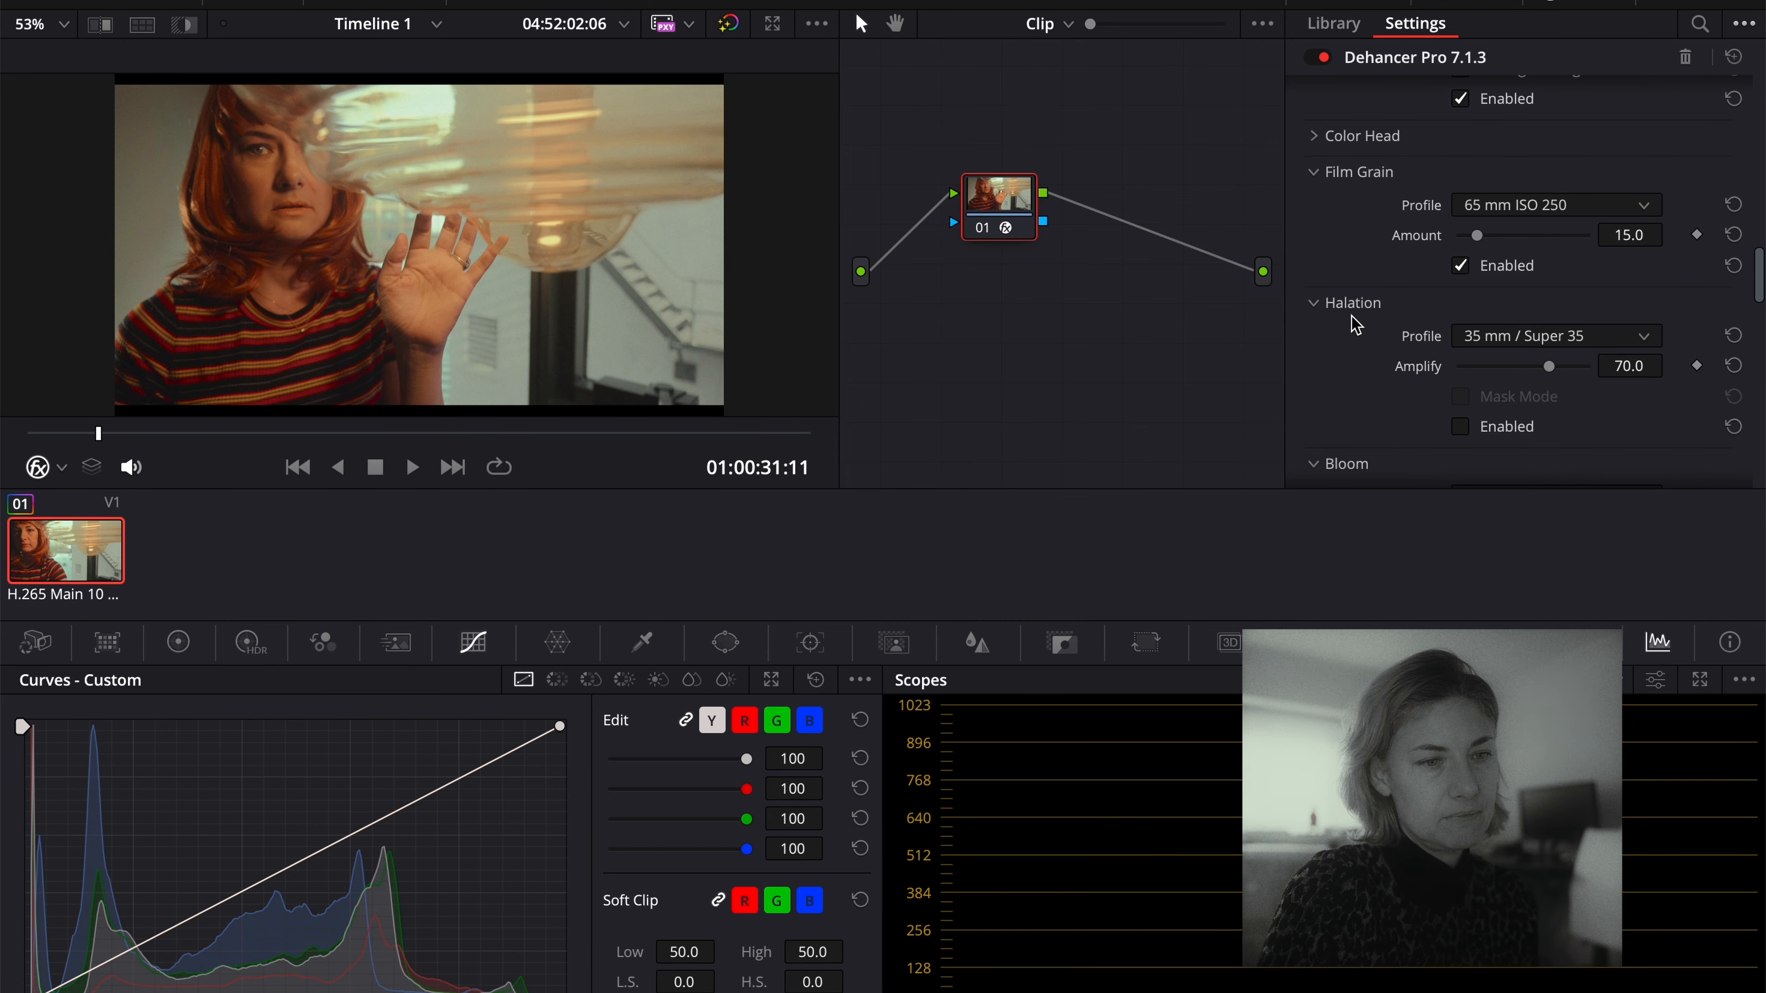
click(1459, 429)
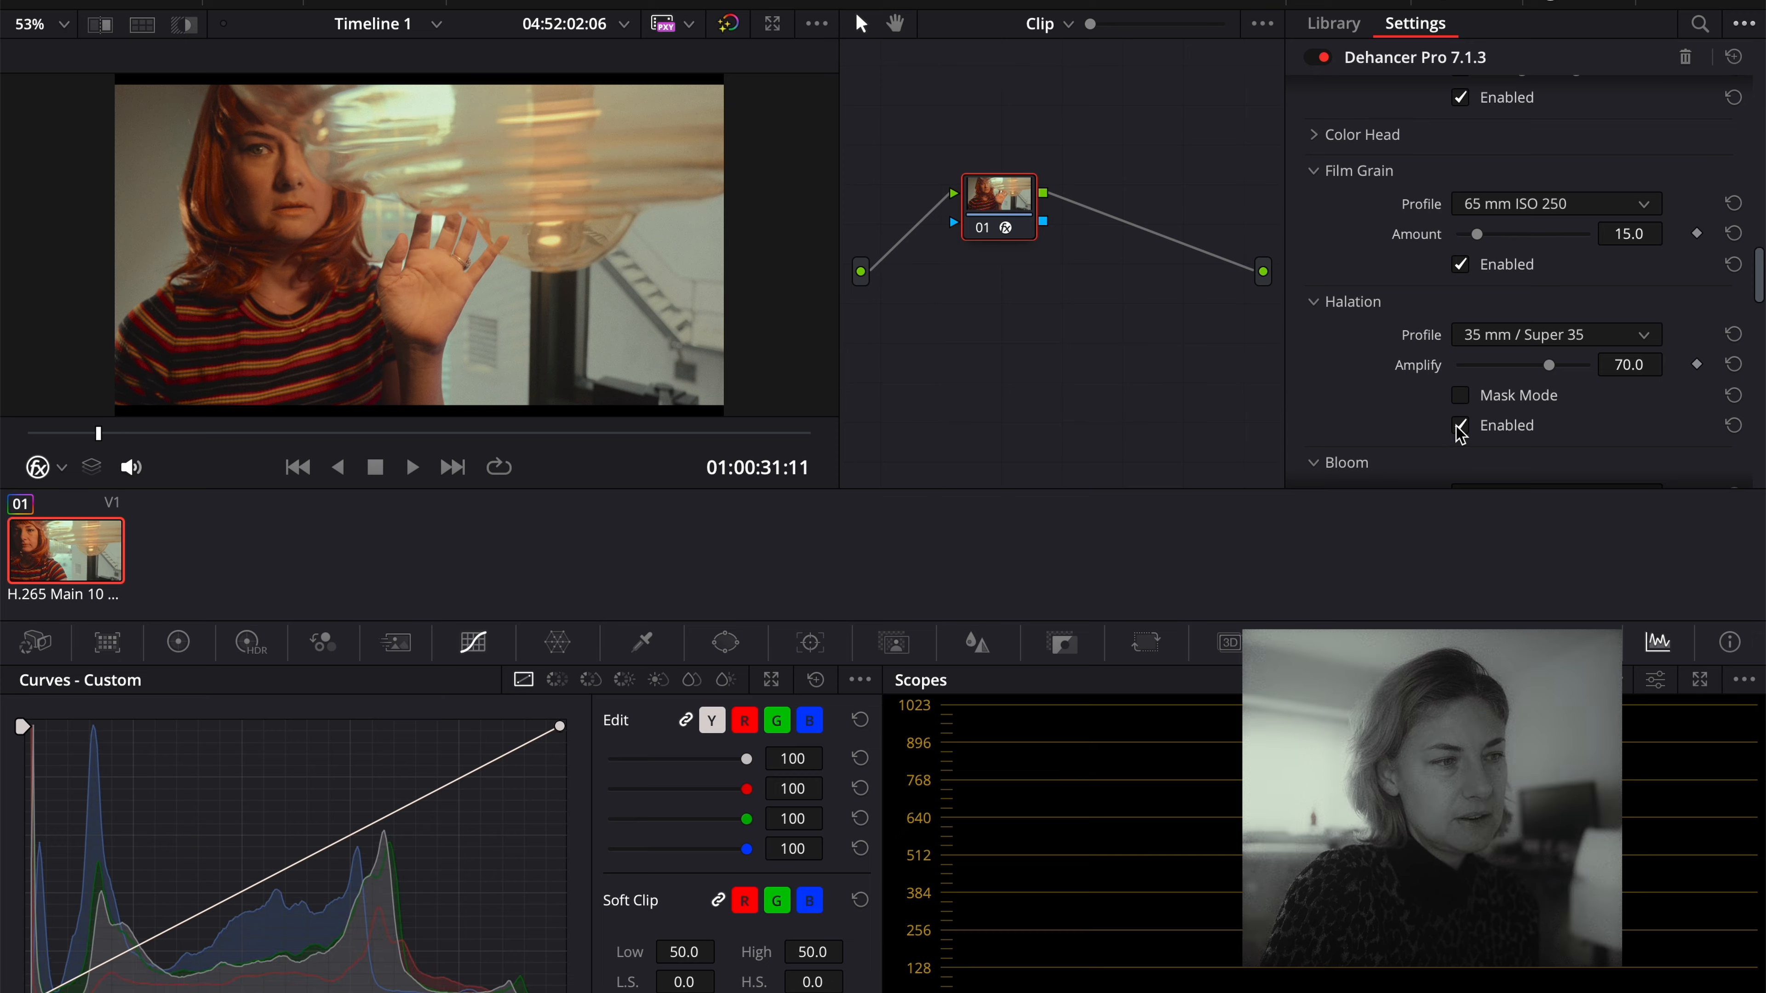
key(ctrl+f)
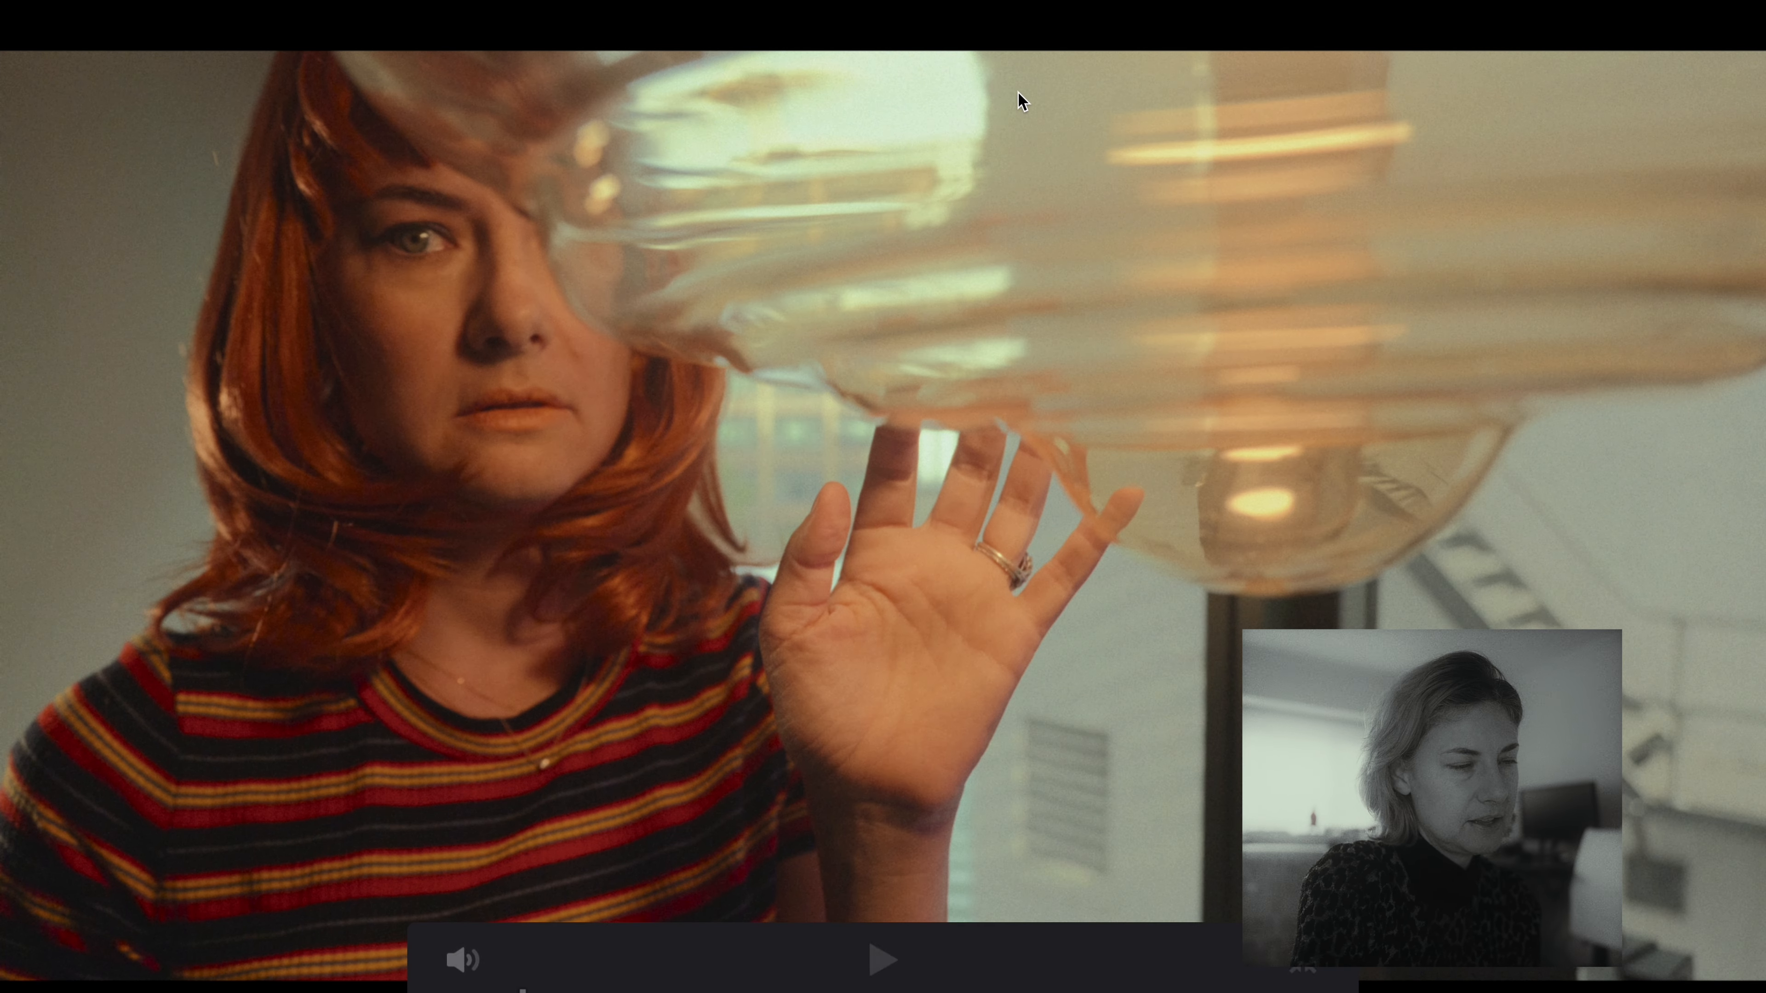
key(Escape)
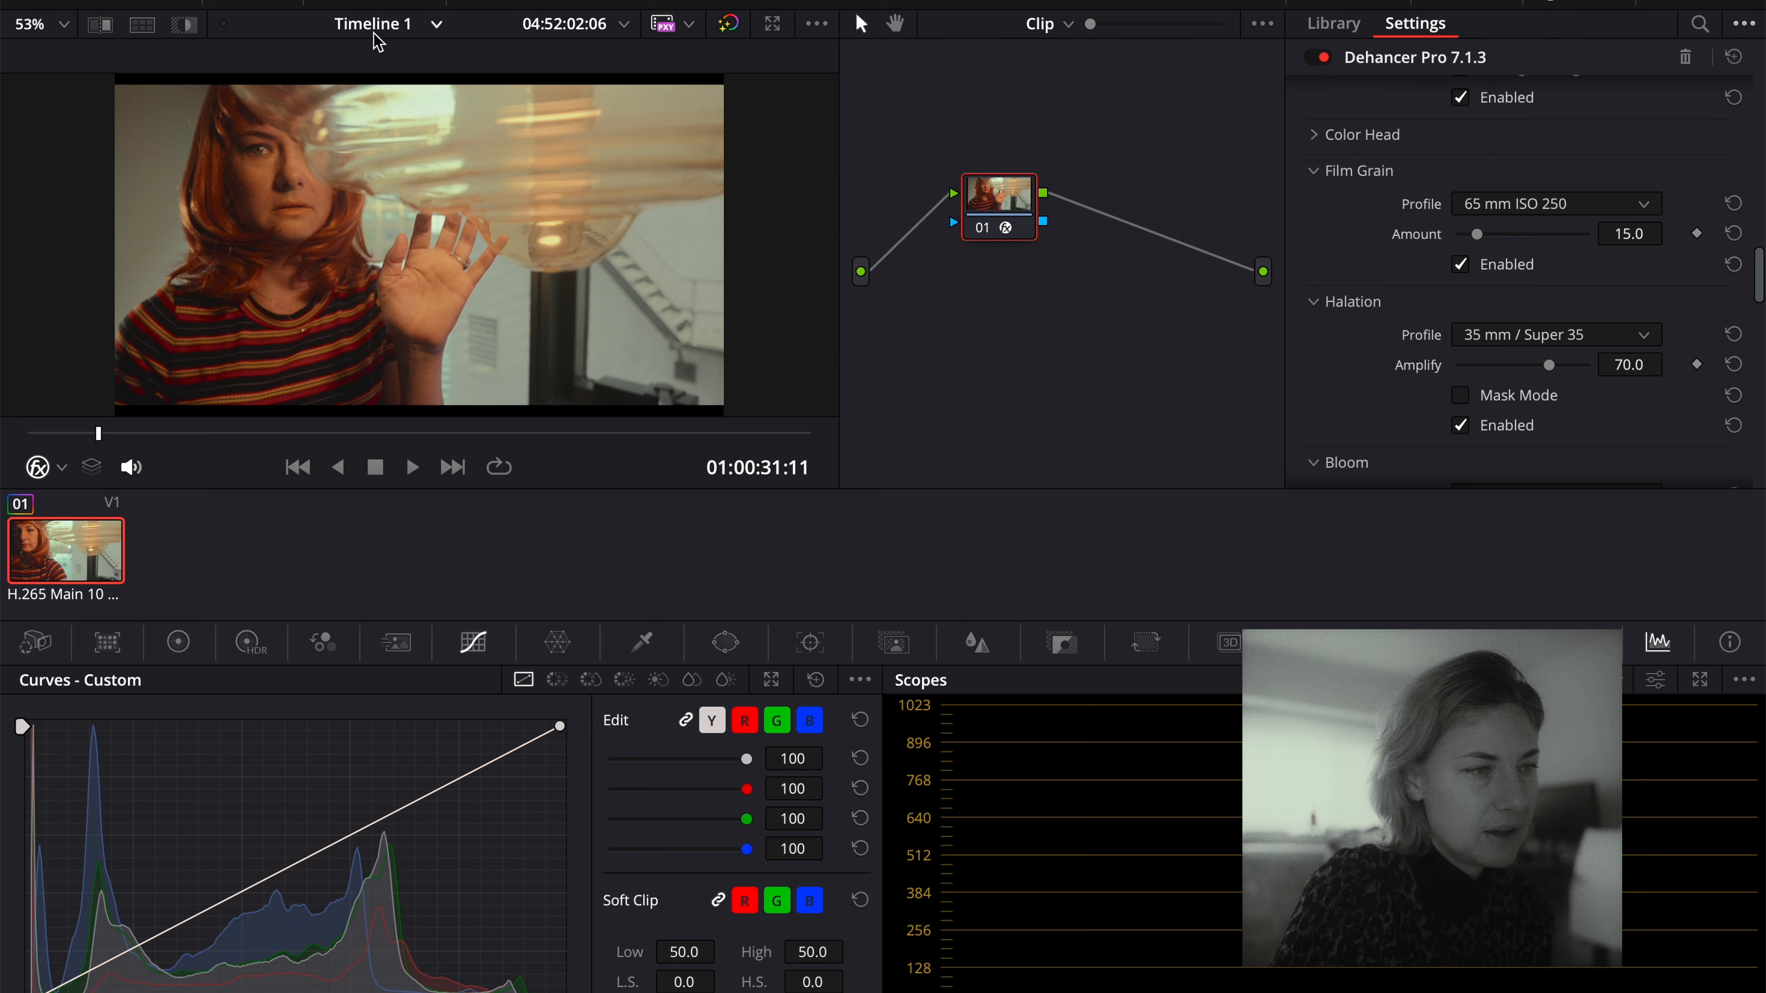
click(65, 26)
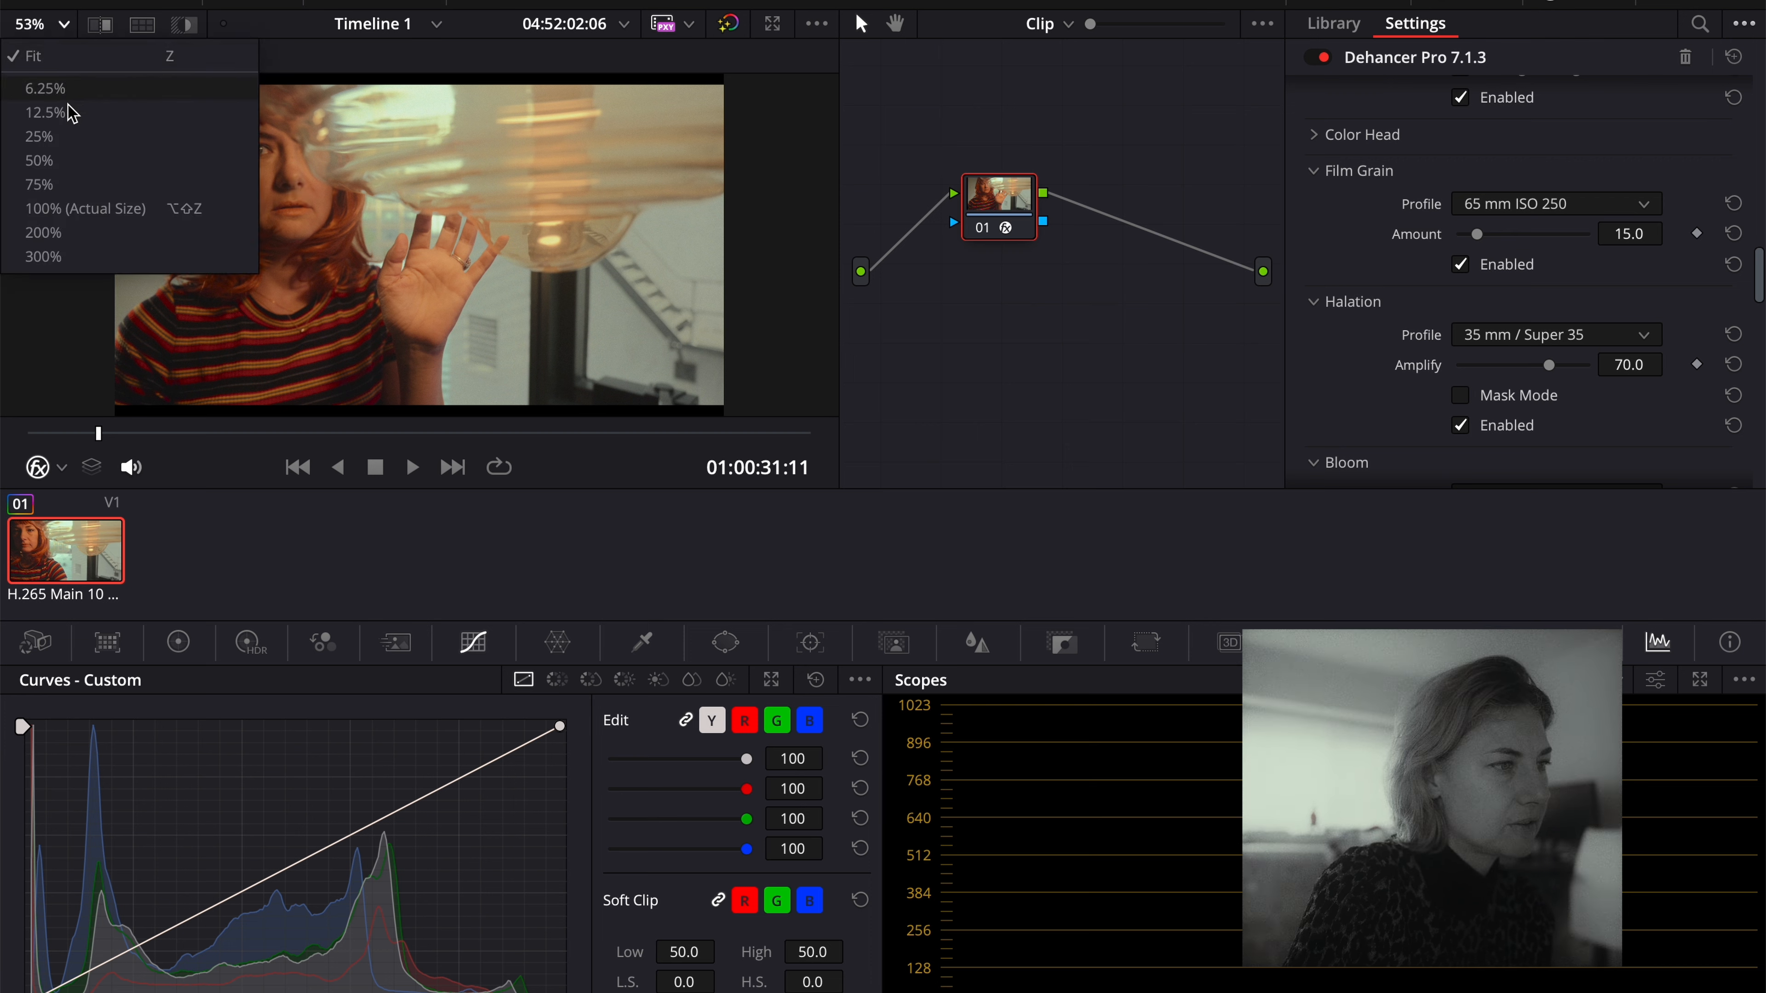
click(83, 184)
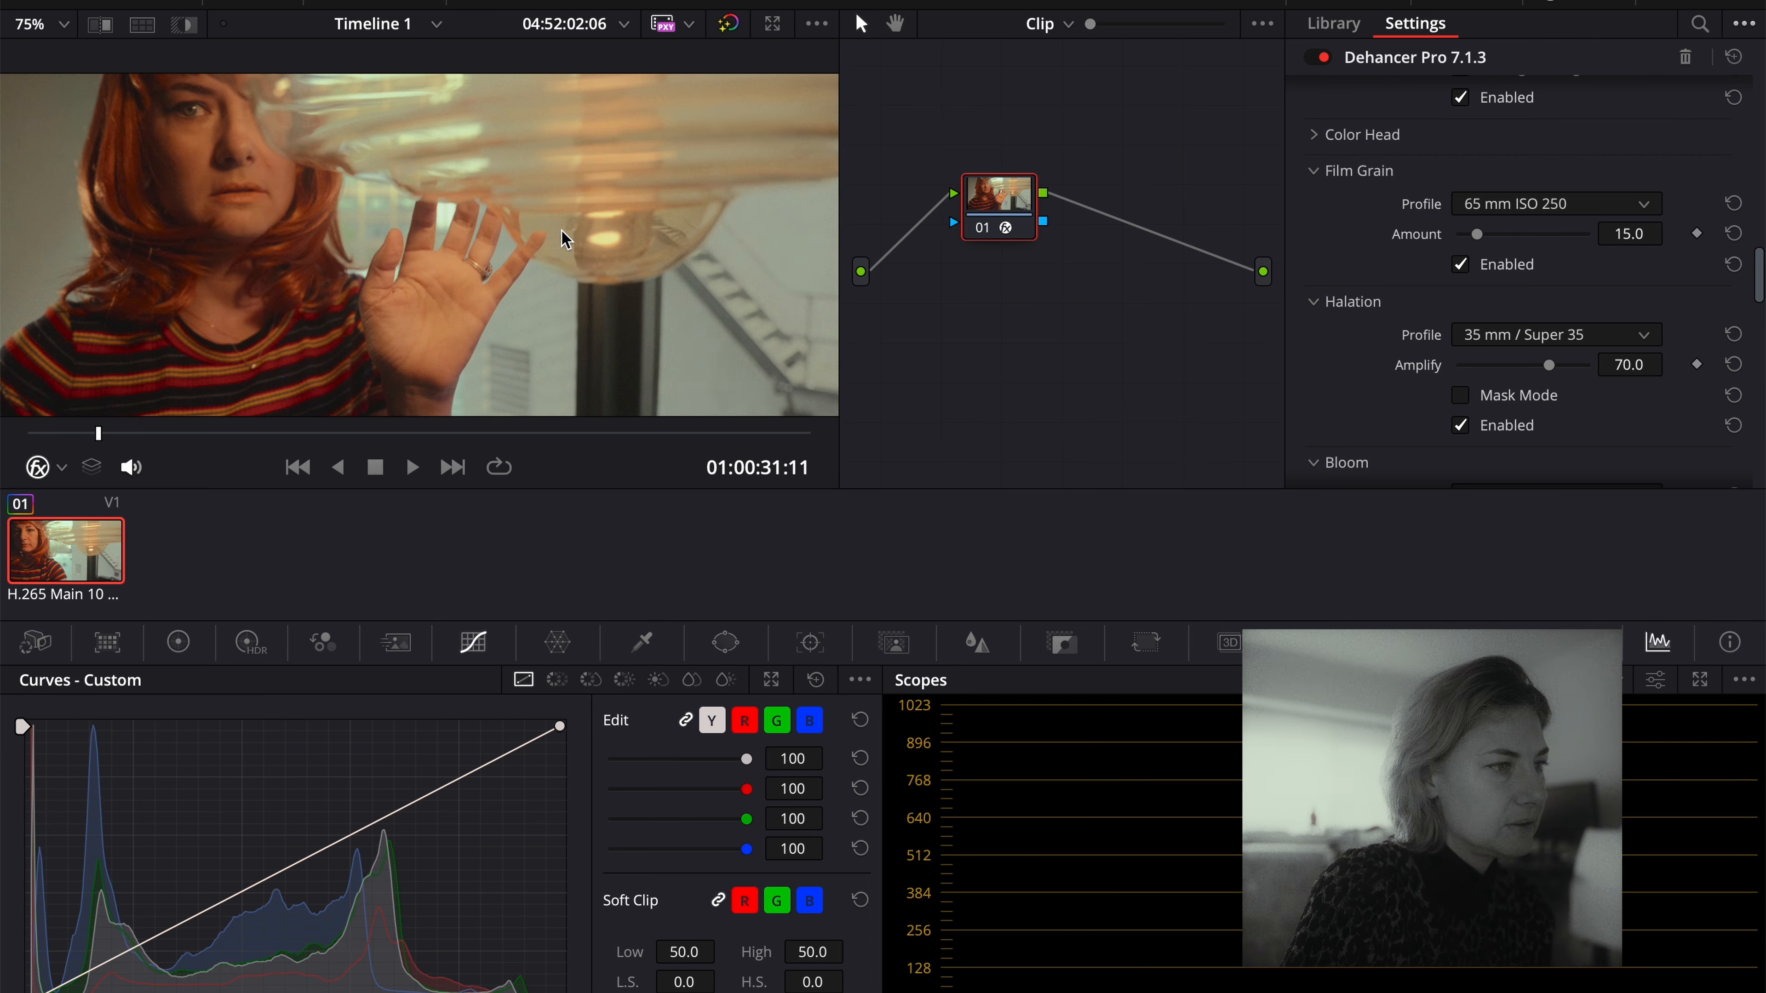
scroll(480, 156, down, 2)
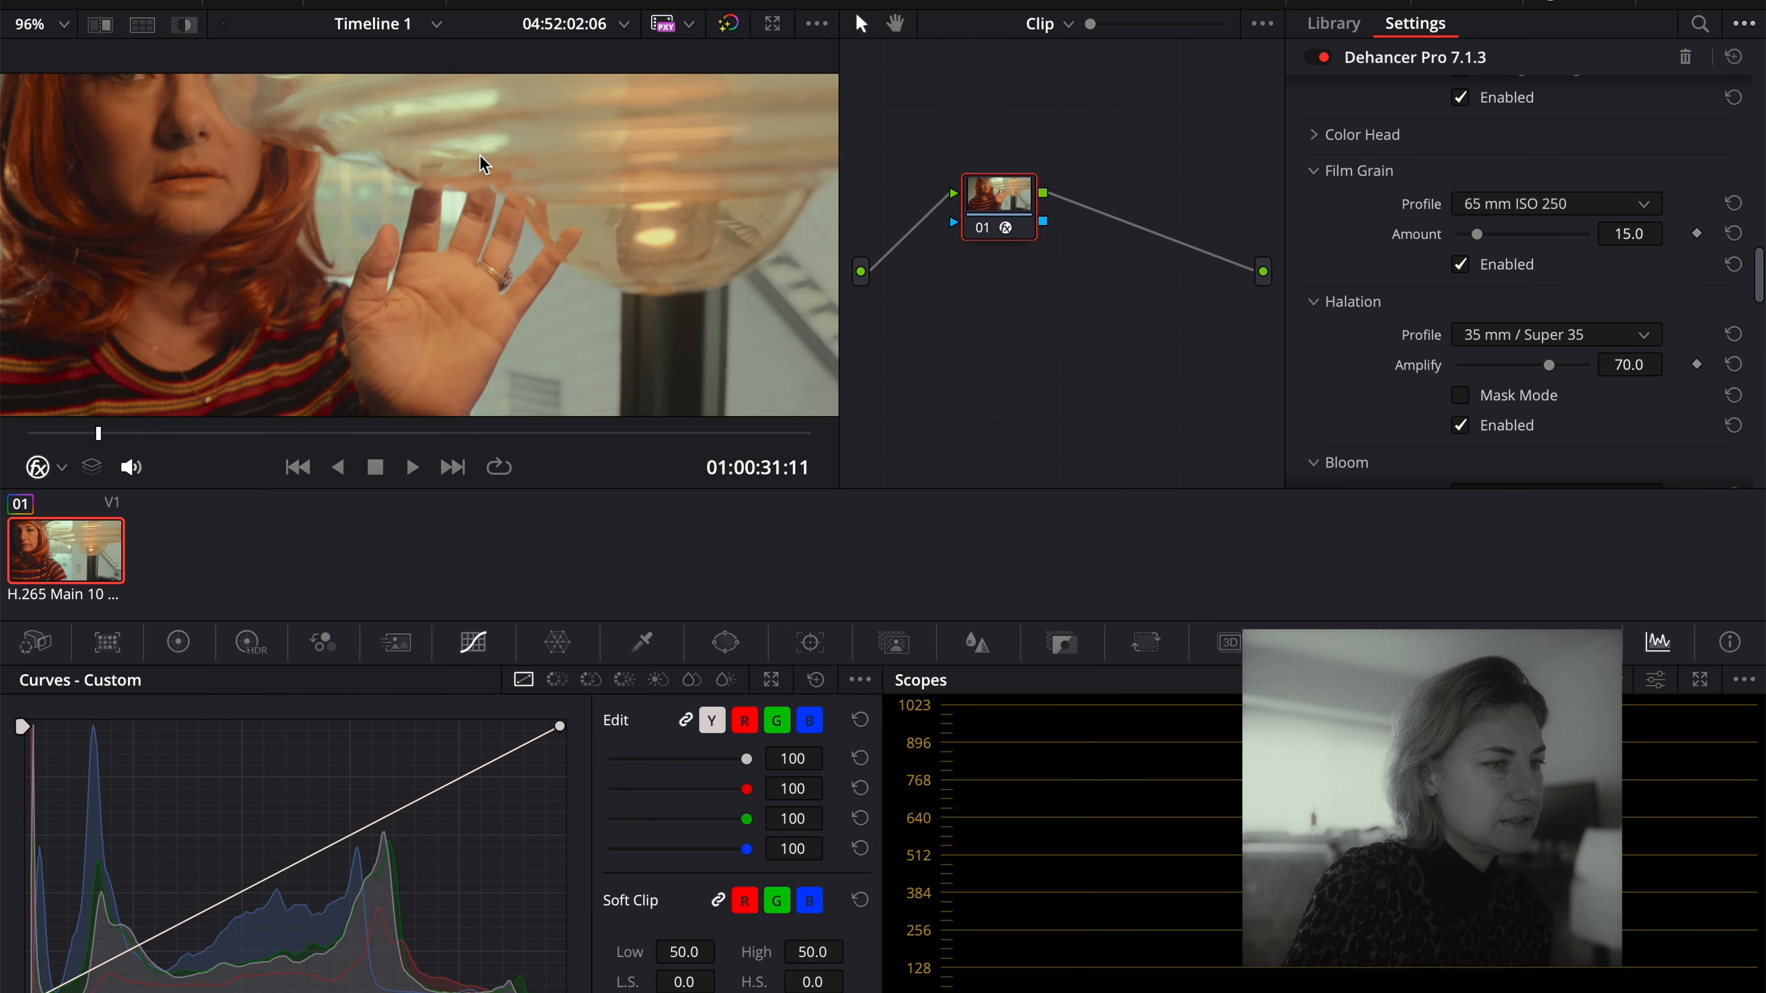
scroll(479, 155, down, 2)
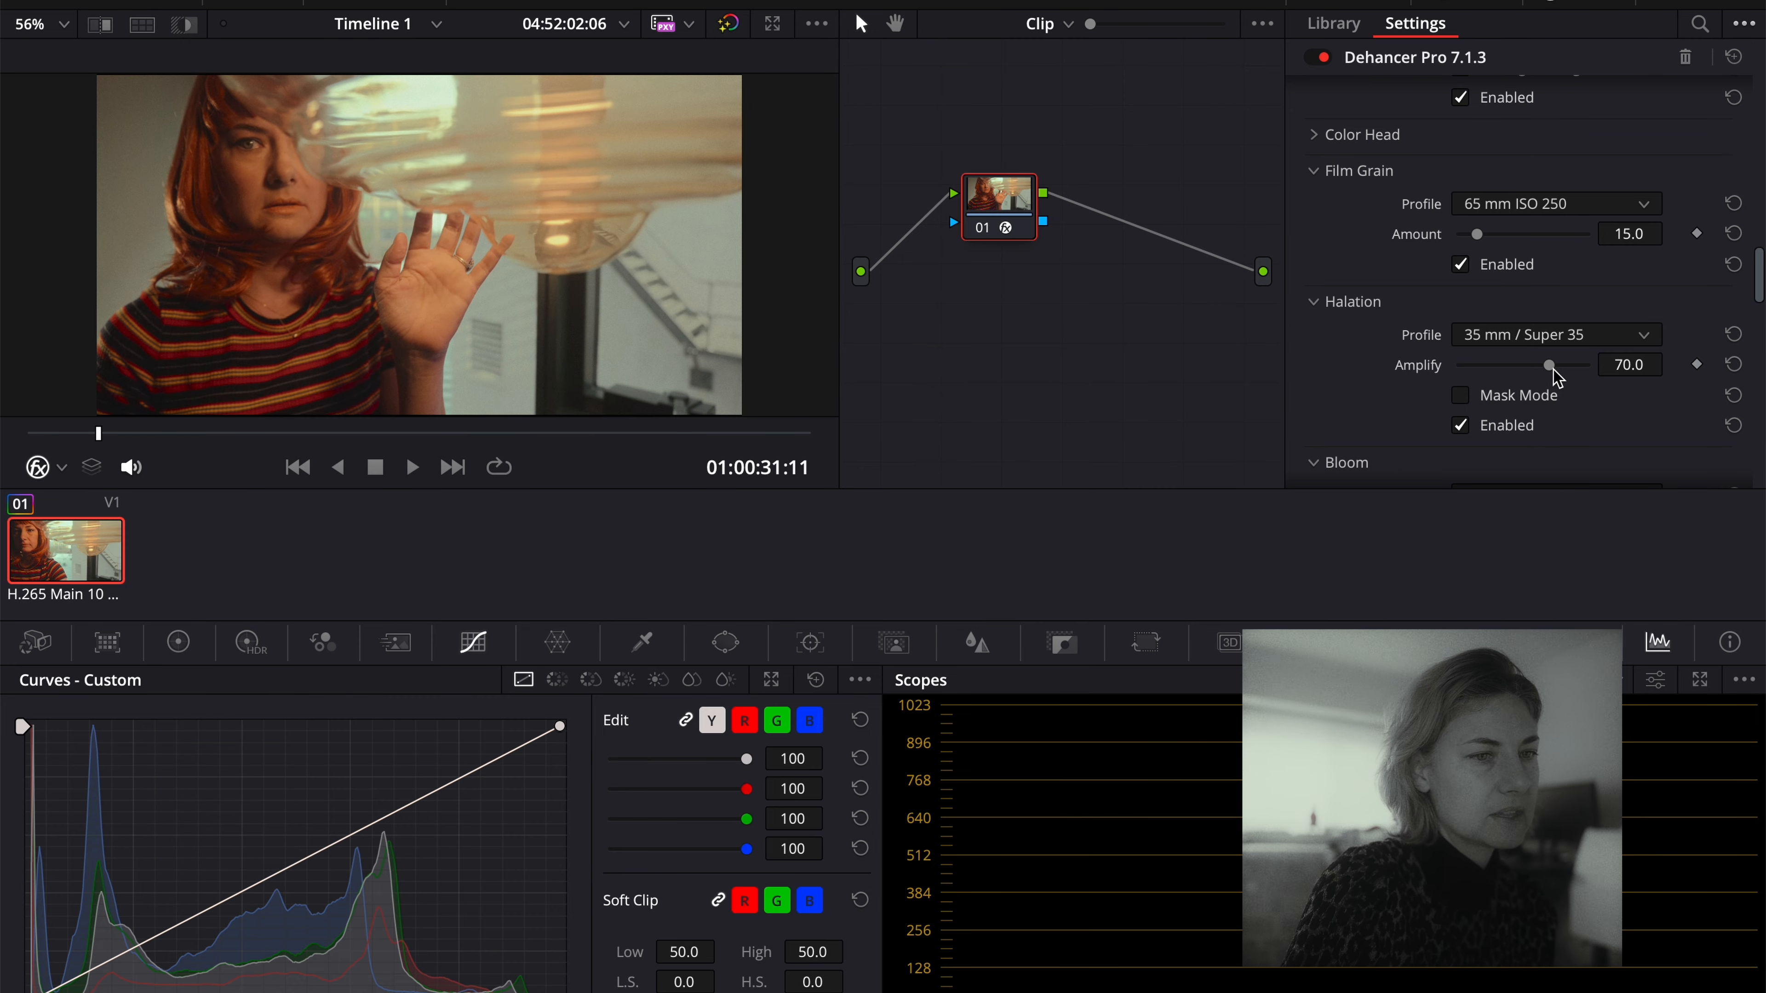
Raise the Halation Amplify to 100 while checking its mask, and turn Halation off.
drag(1549, 366, 1636, 387)
click(1460, 396)
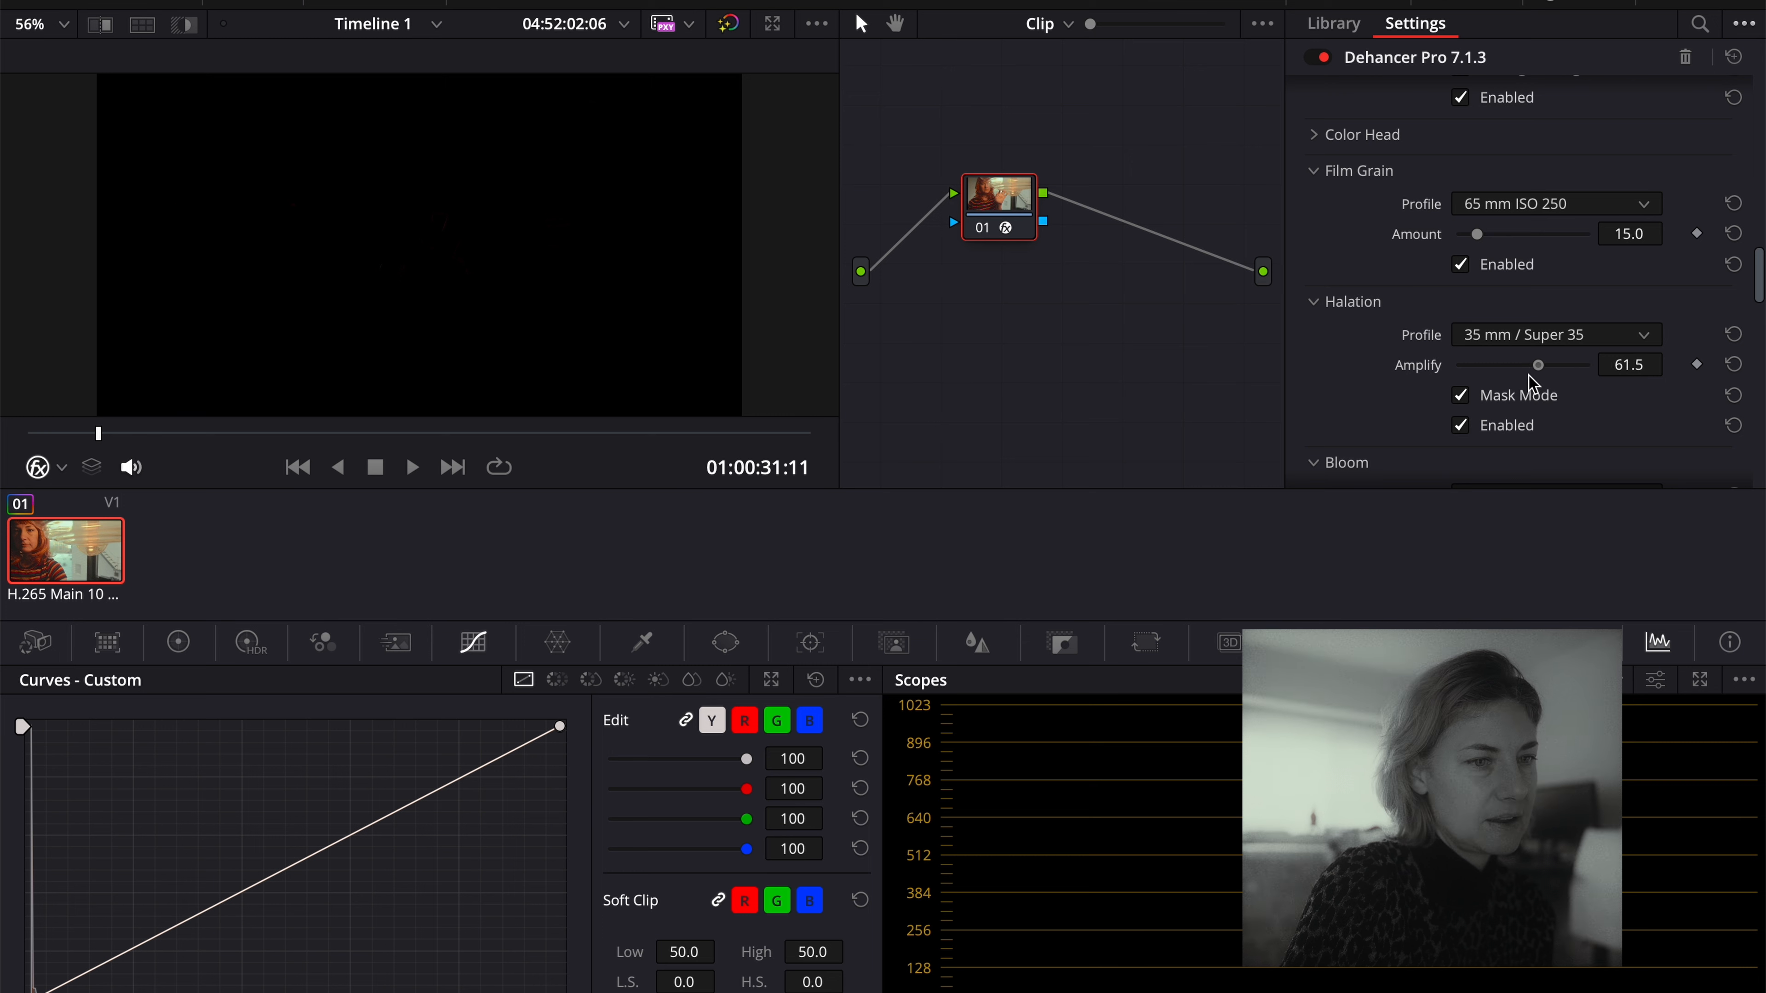
drag(1498, 383, 1644, 391)
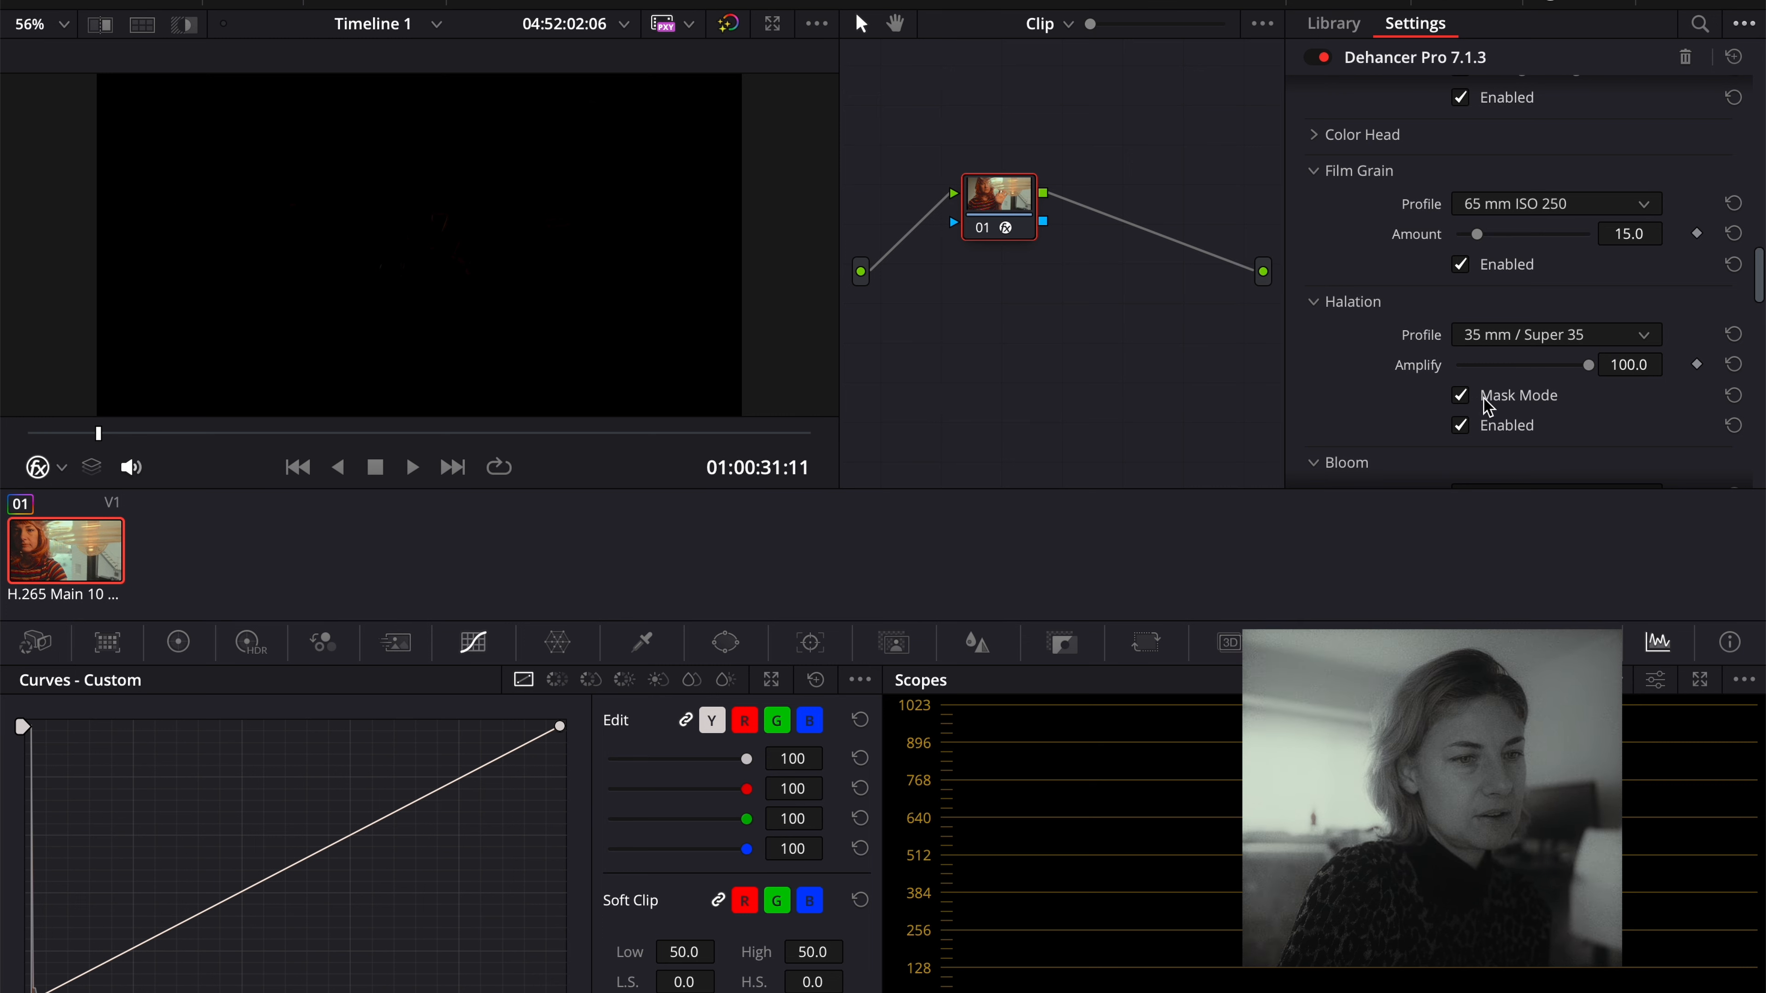
click(1460, 395)
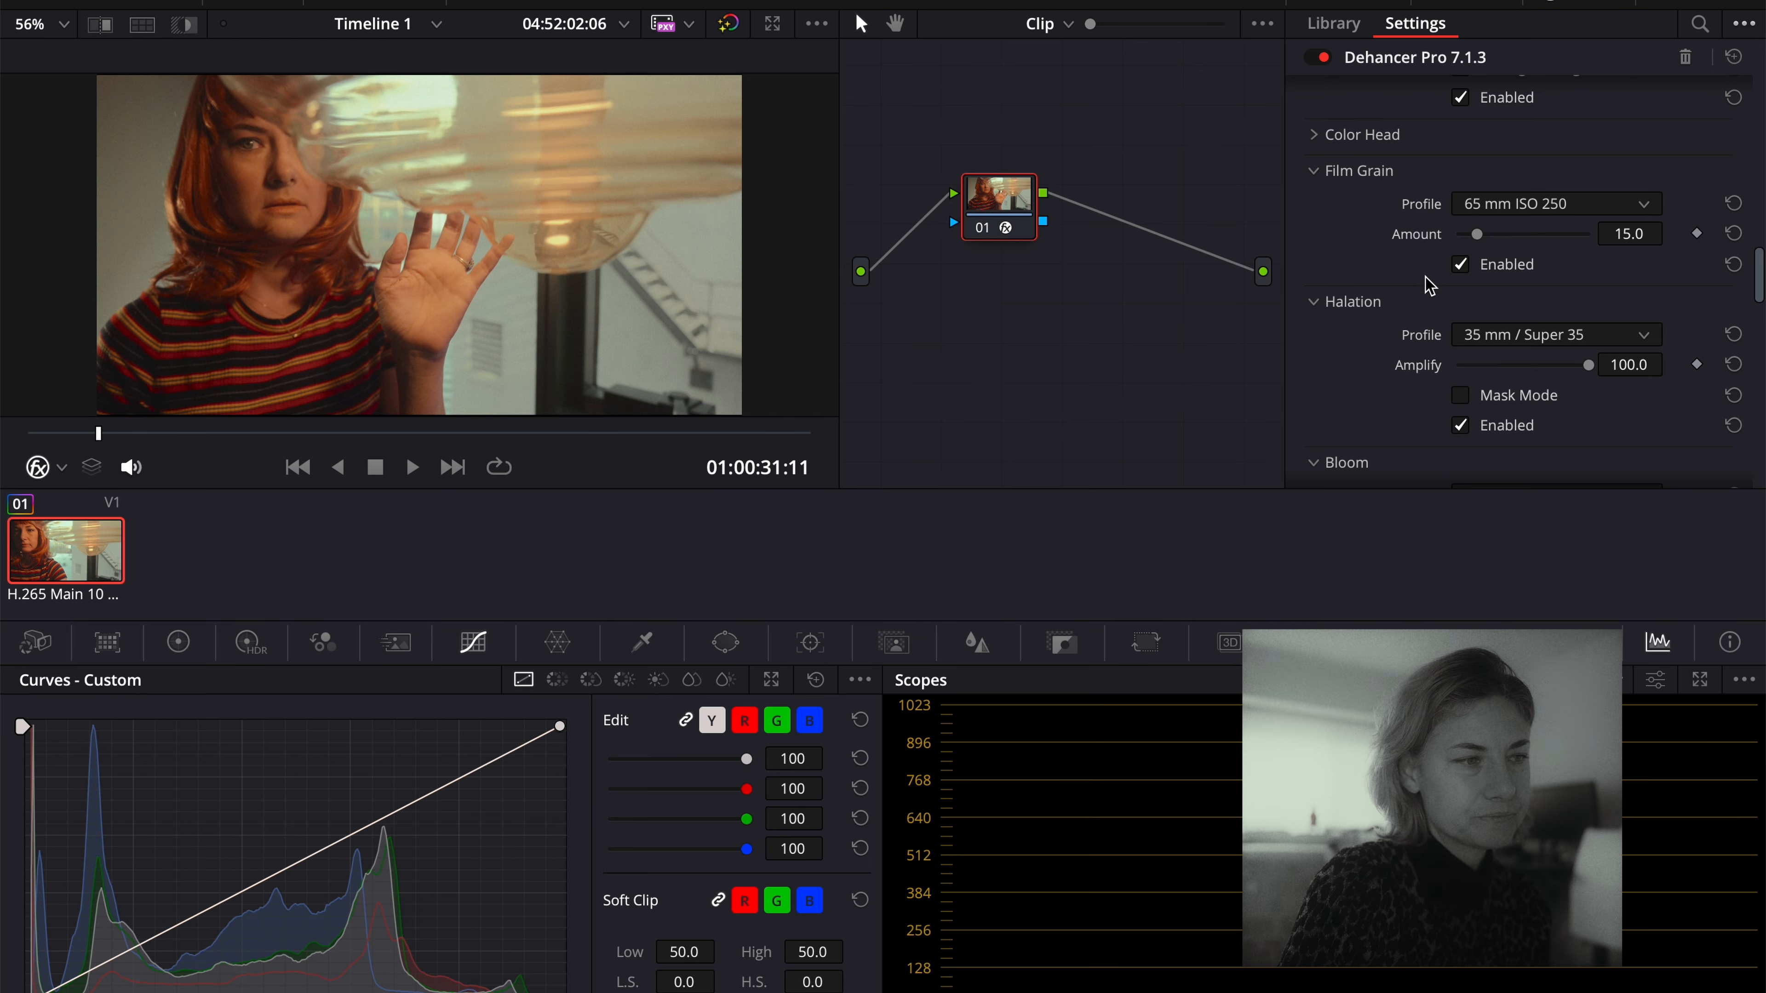
click(1460, 426)
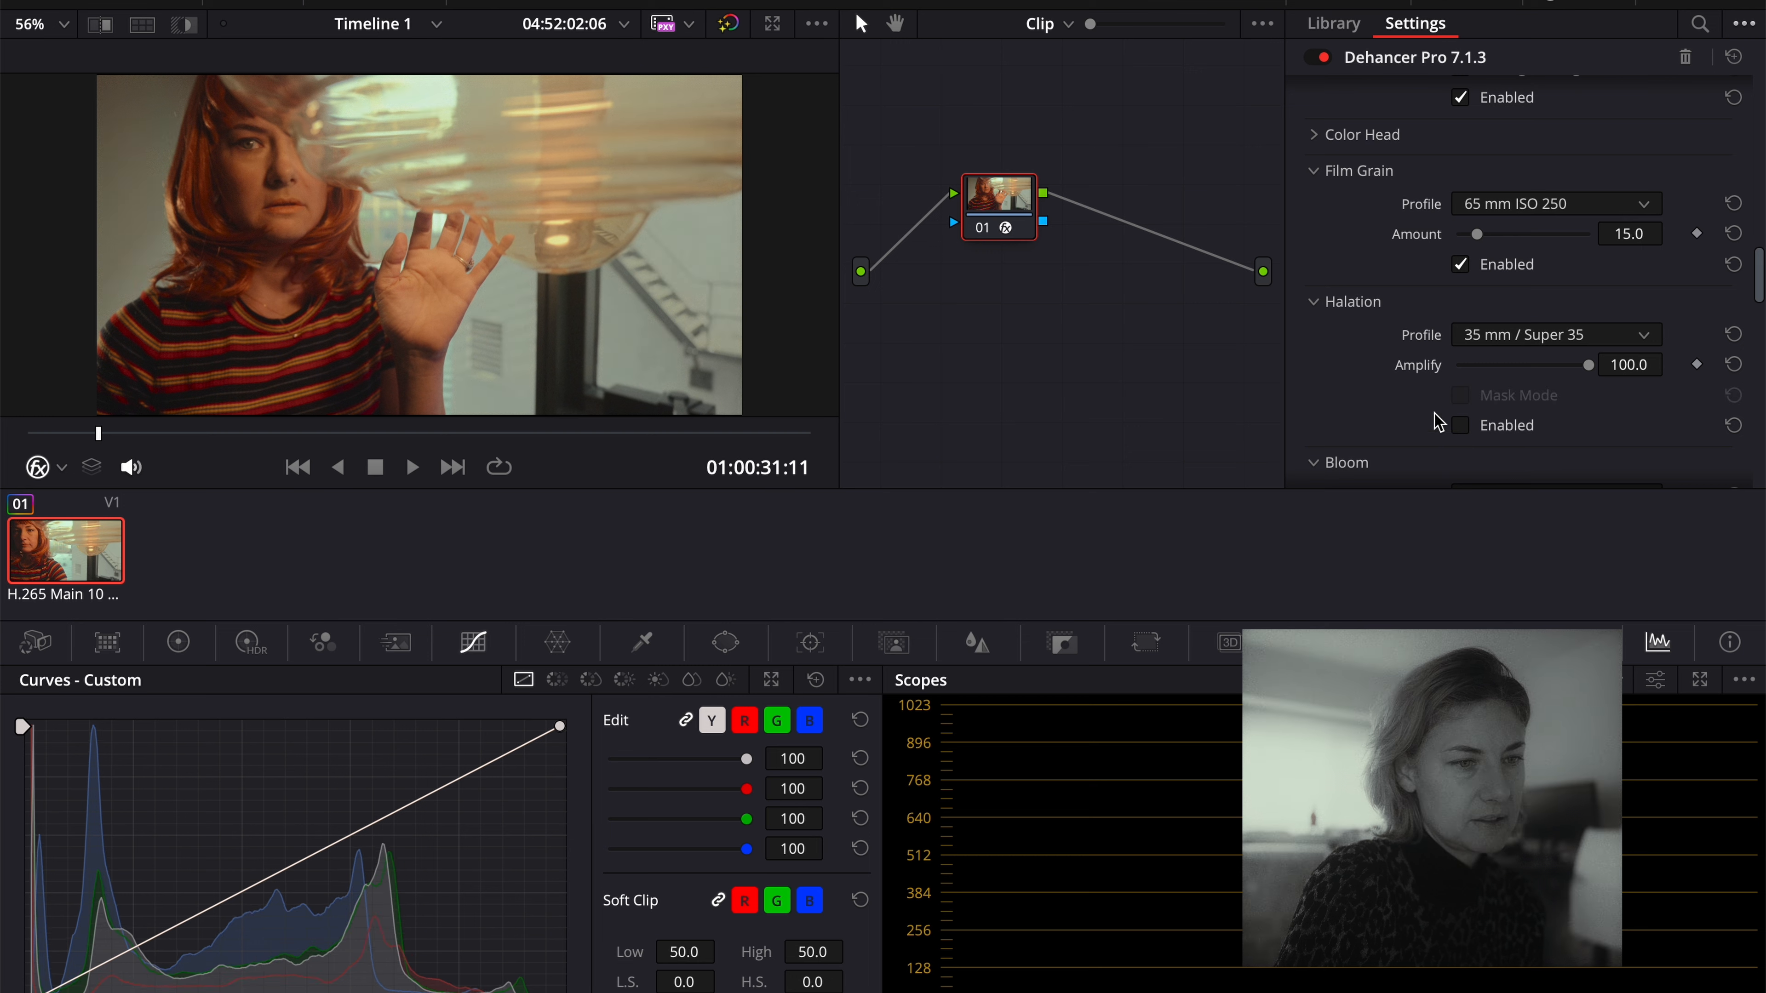
Try Bloom with the 35 mm / Super 35 profile at Amplify 100, play it full screen, and disable it.
scroll(1369, 425, down, 3)
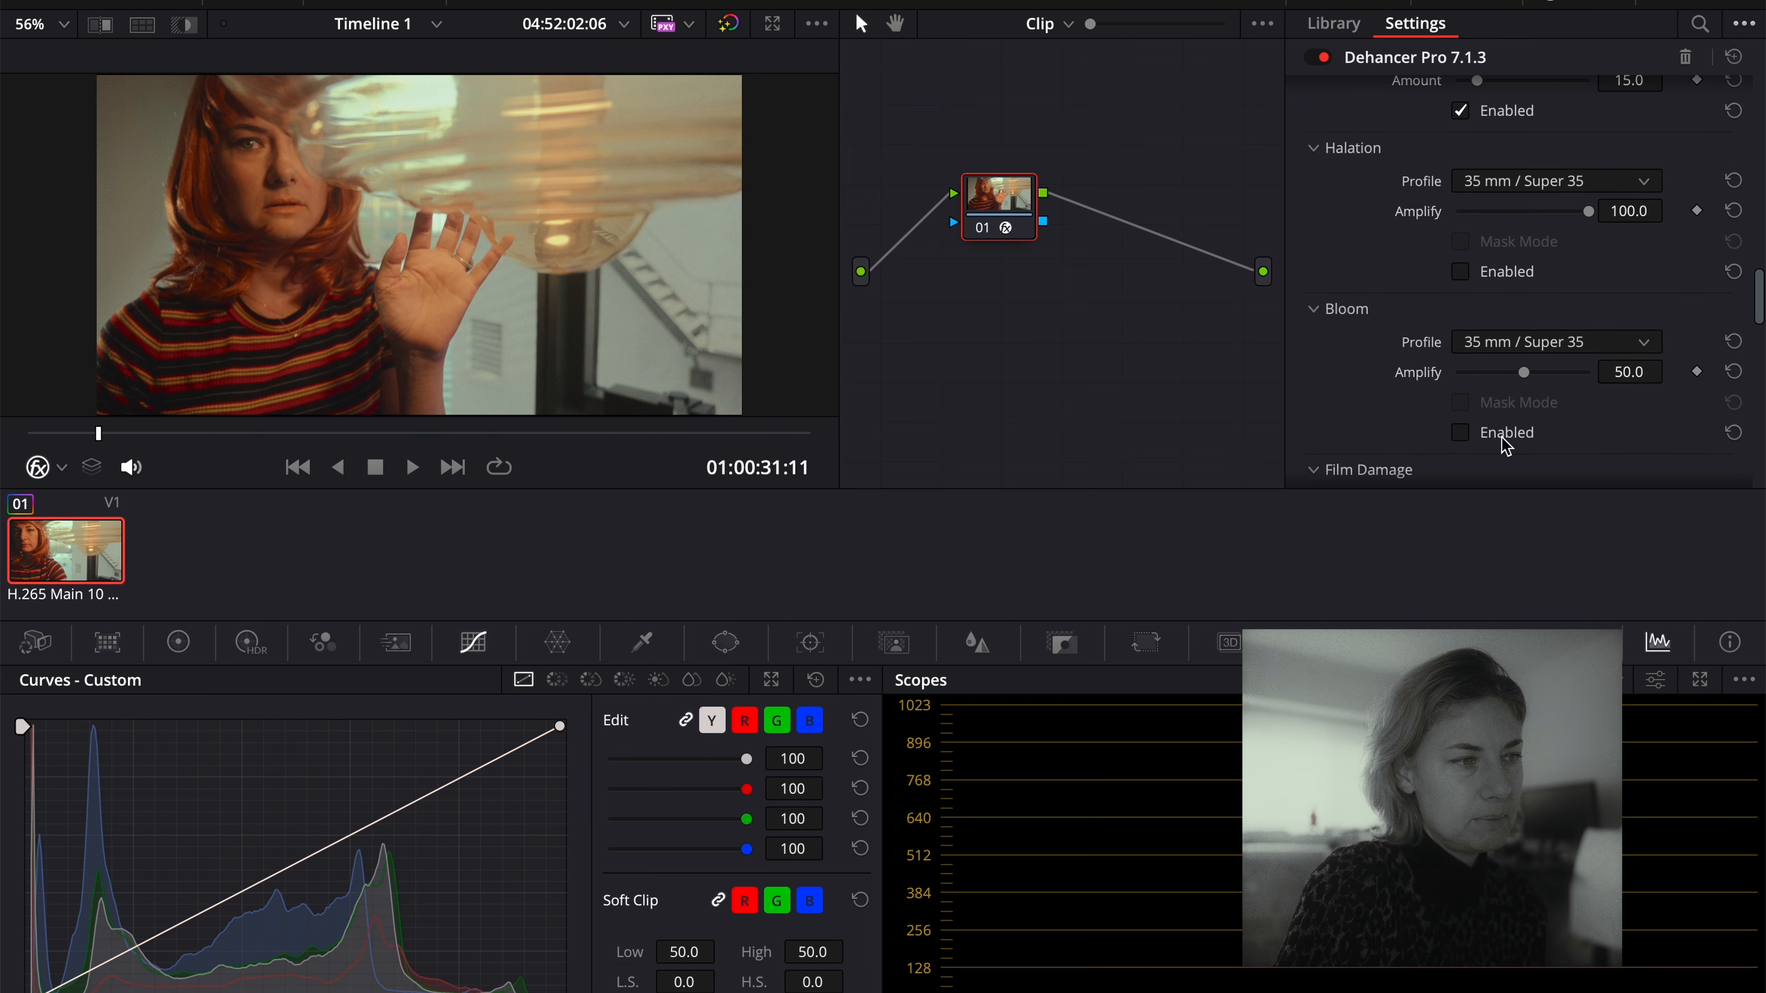
click(1463, 433)
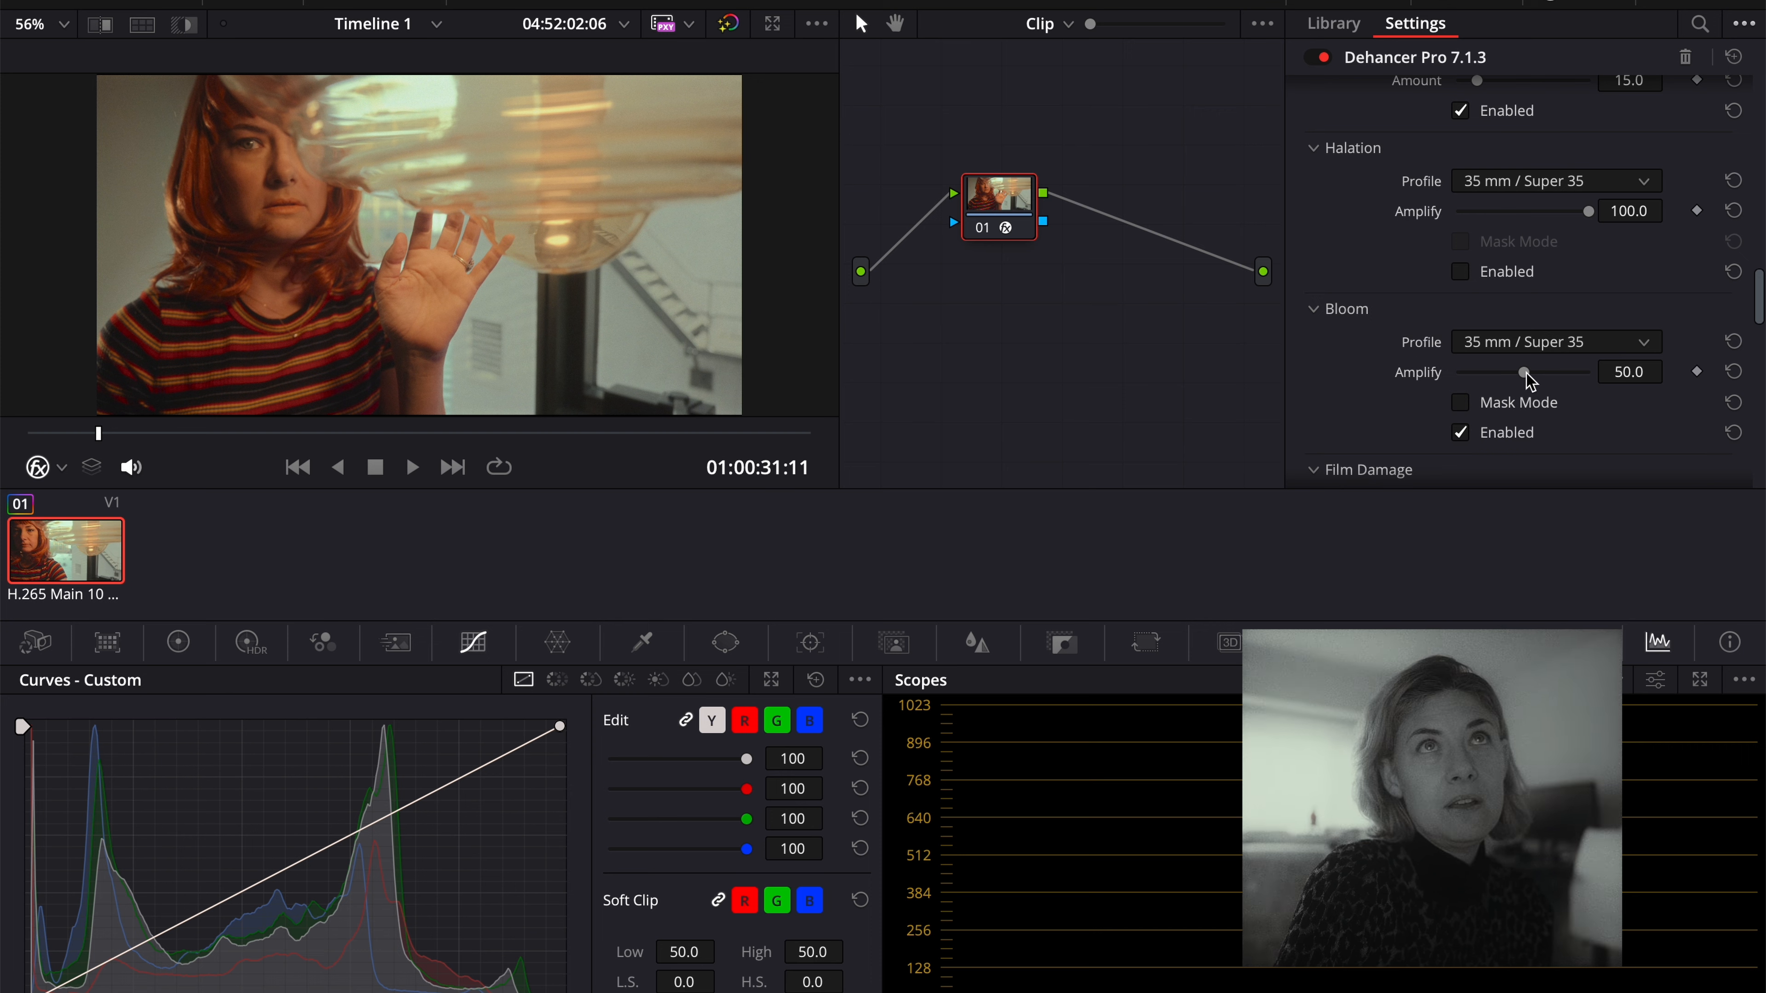
drag(1527, 378, 1668, 426)
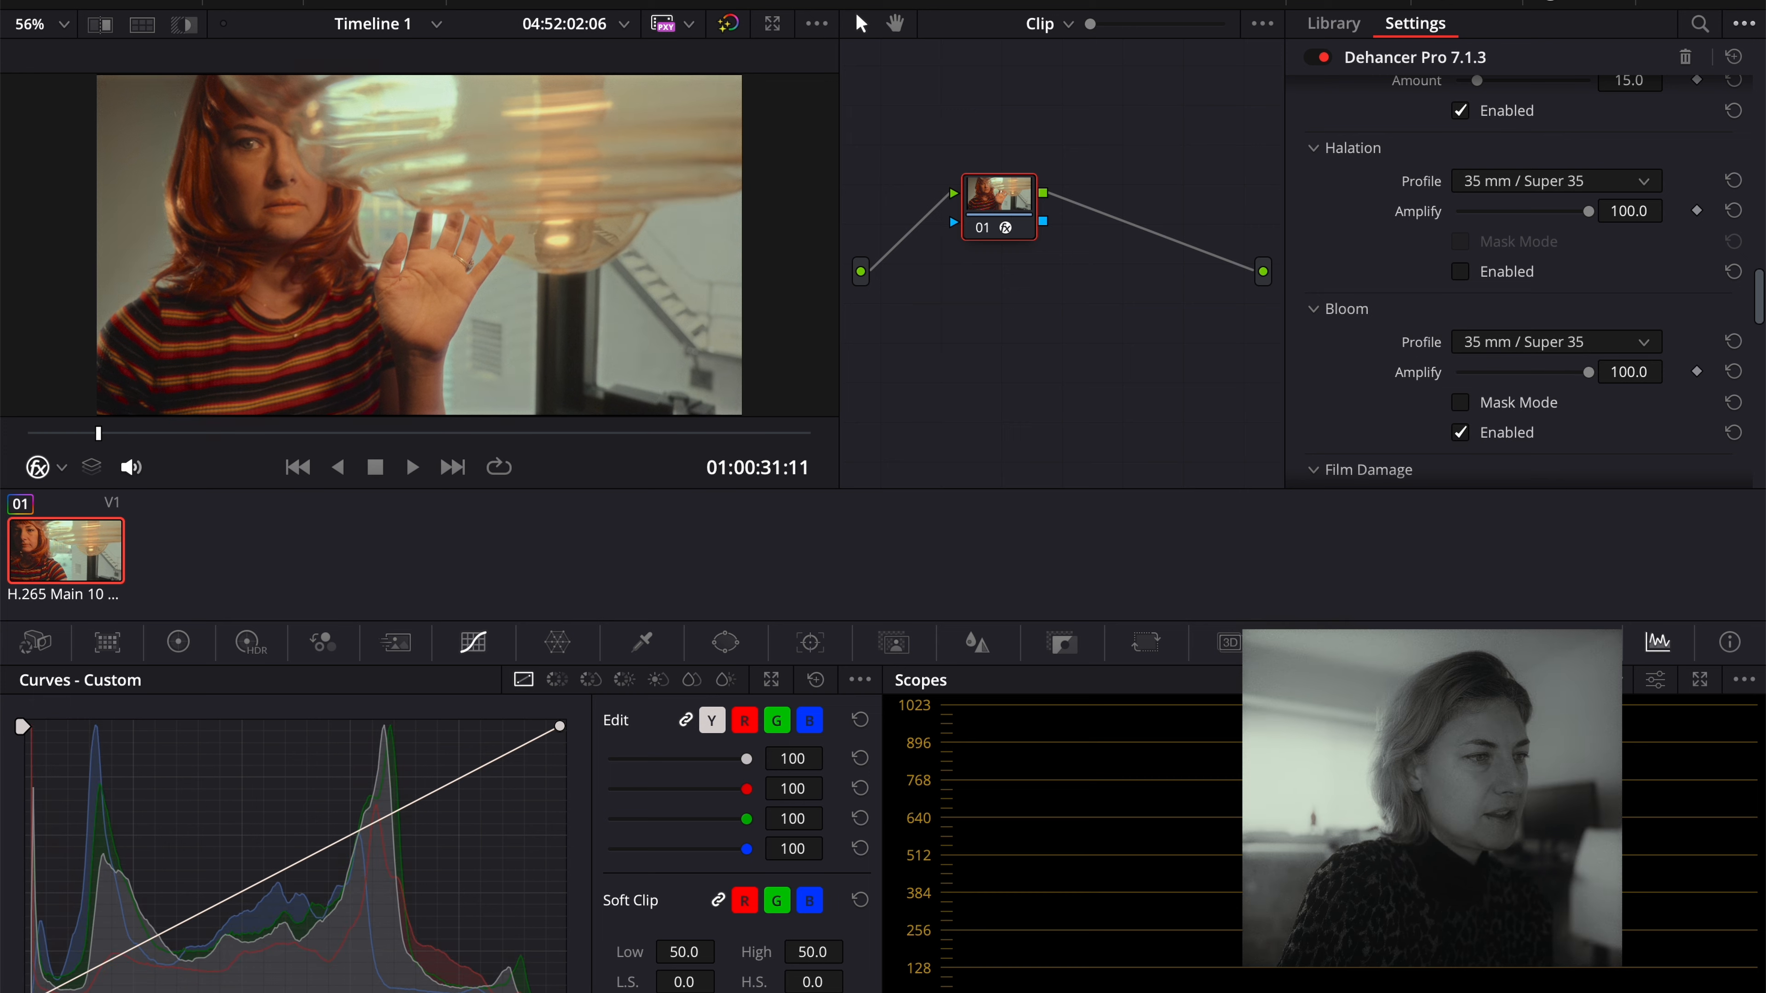
key(p)
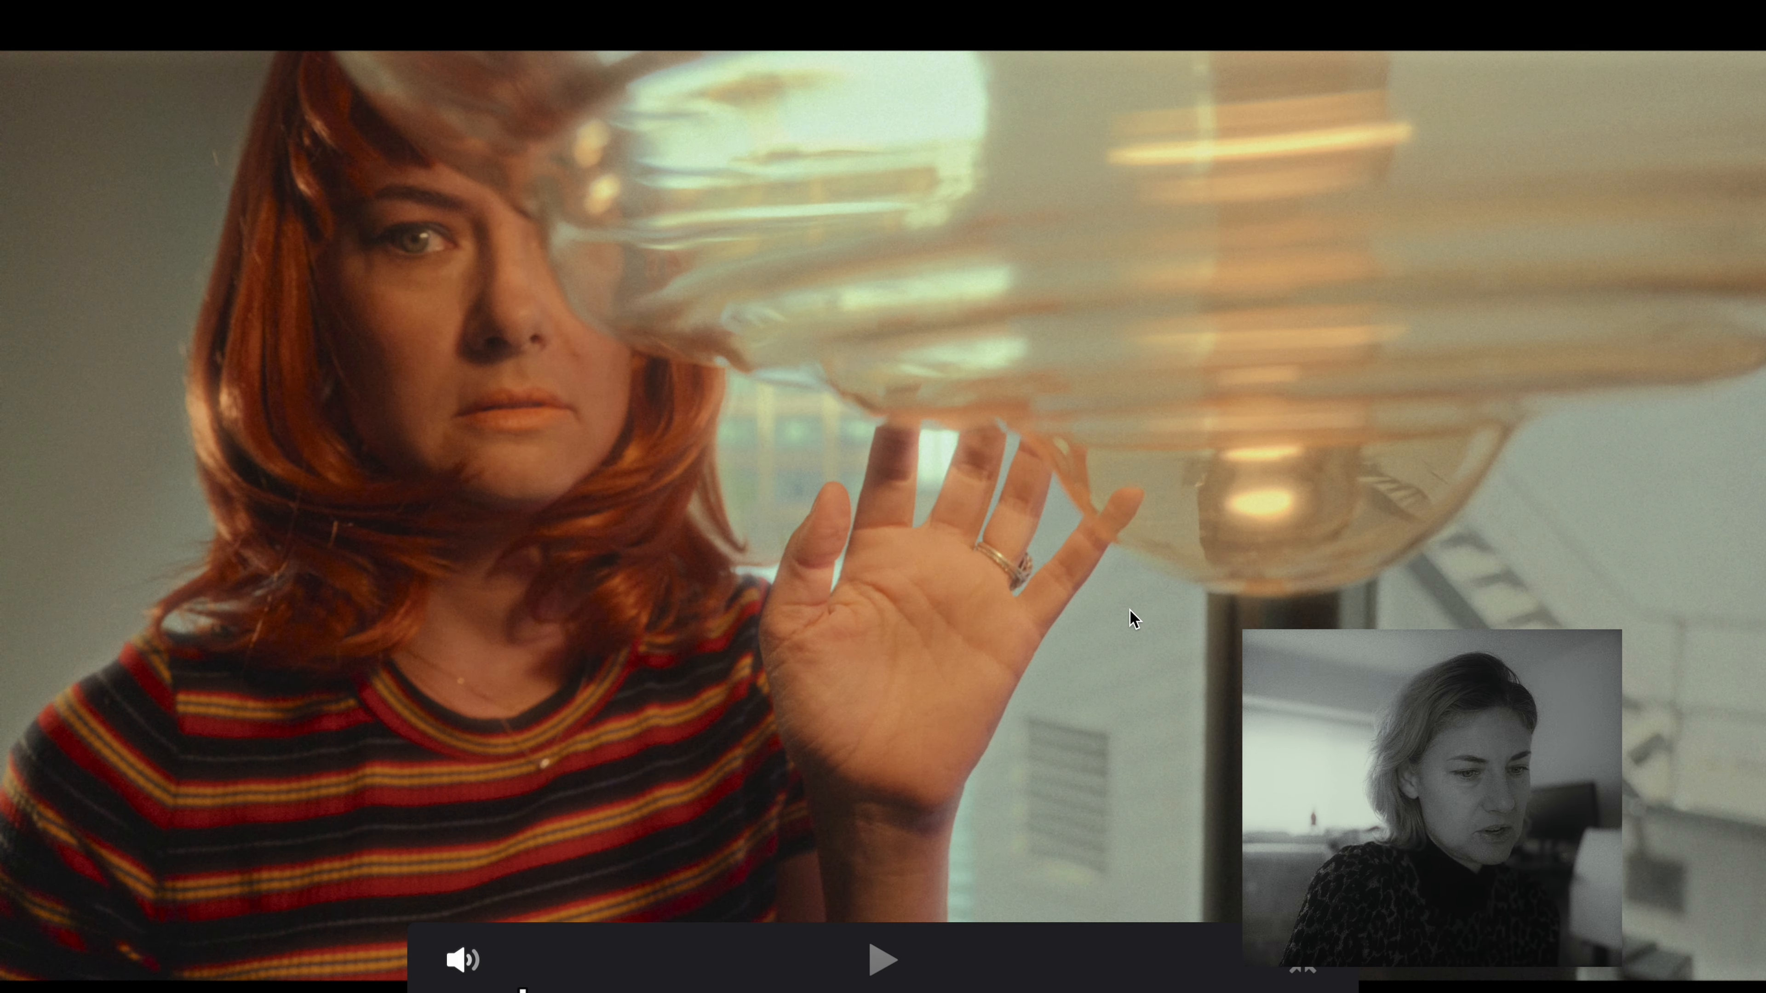
key(space)
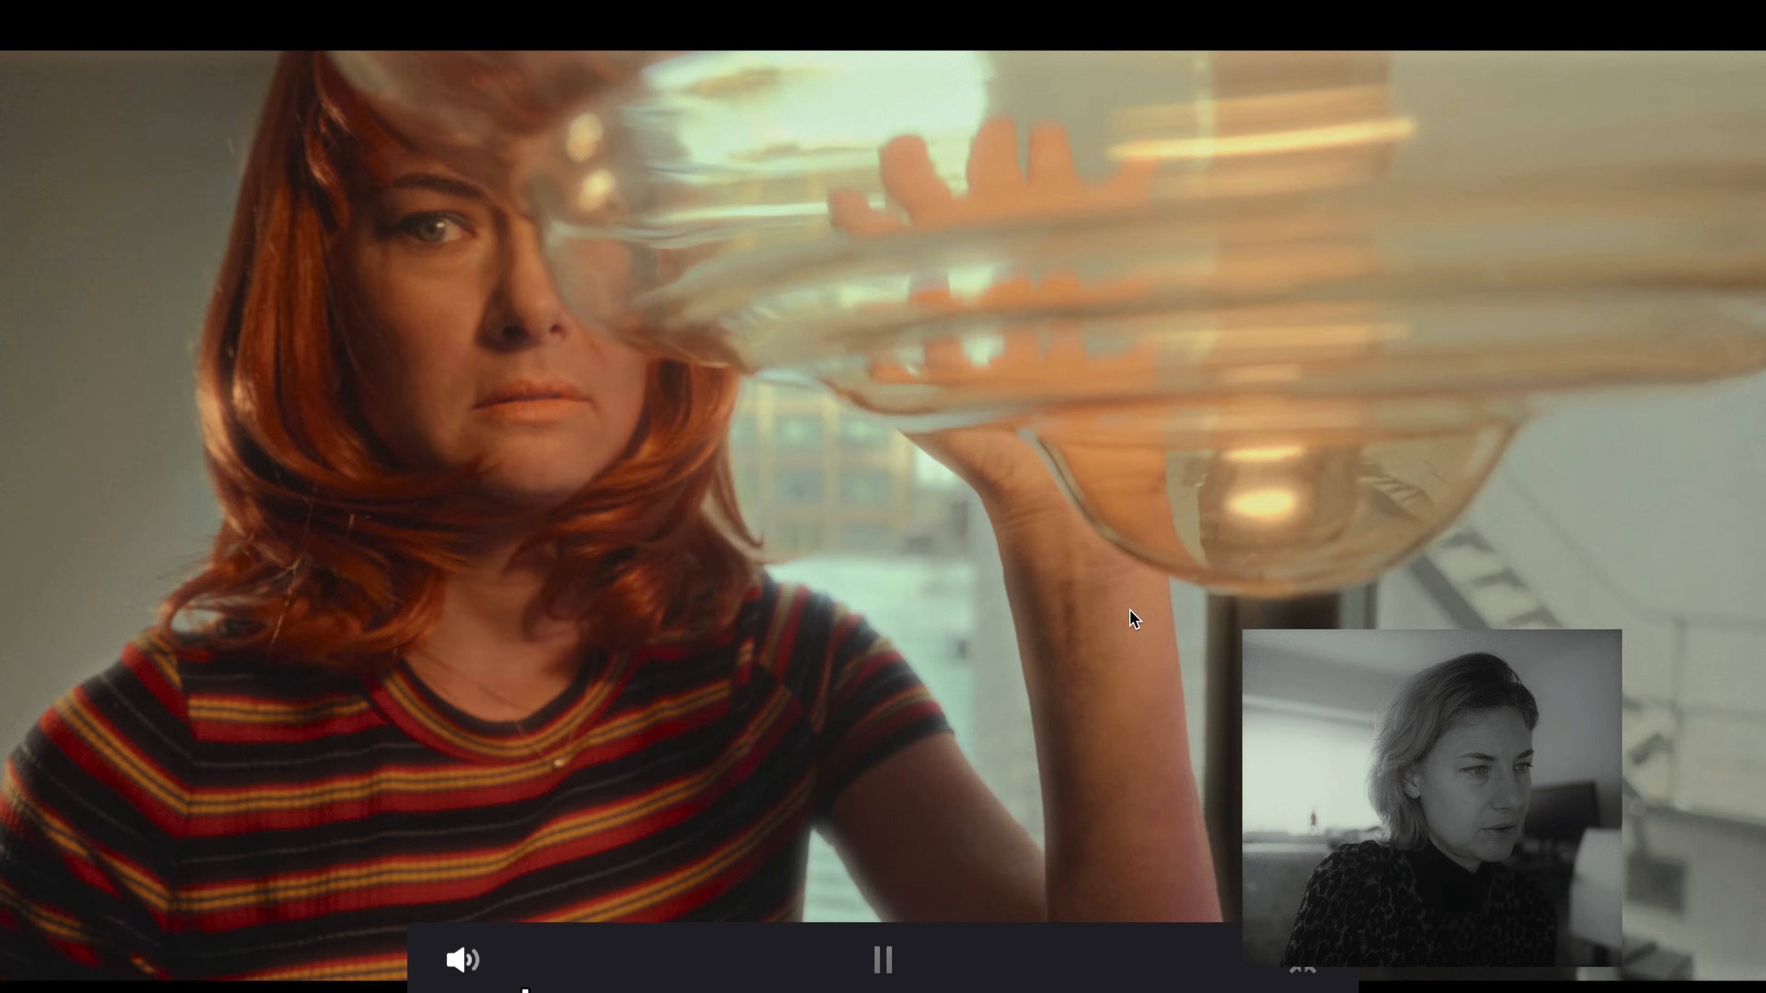
key(space)
key(p)
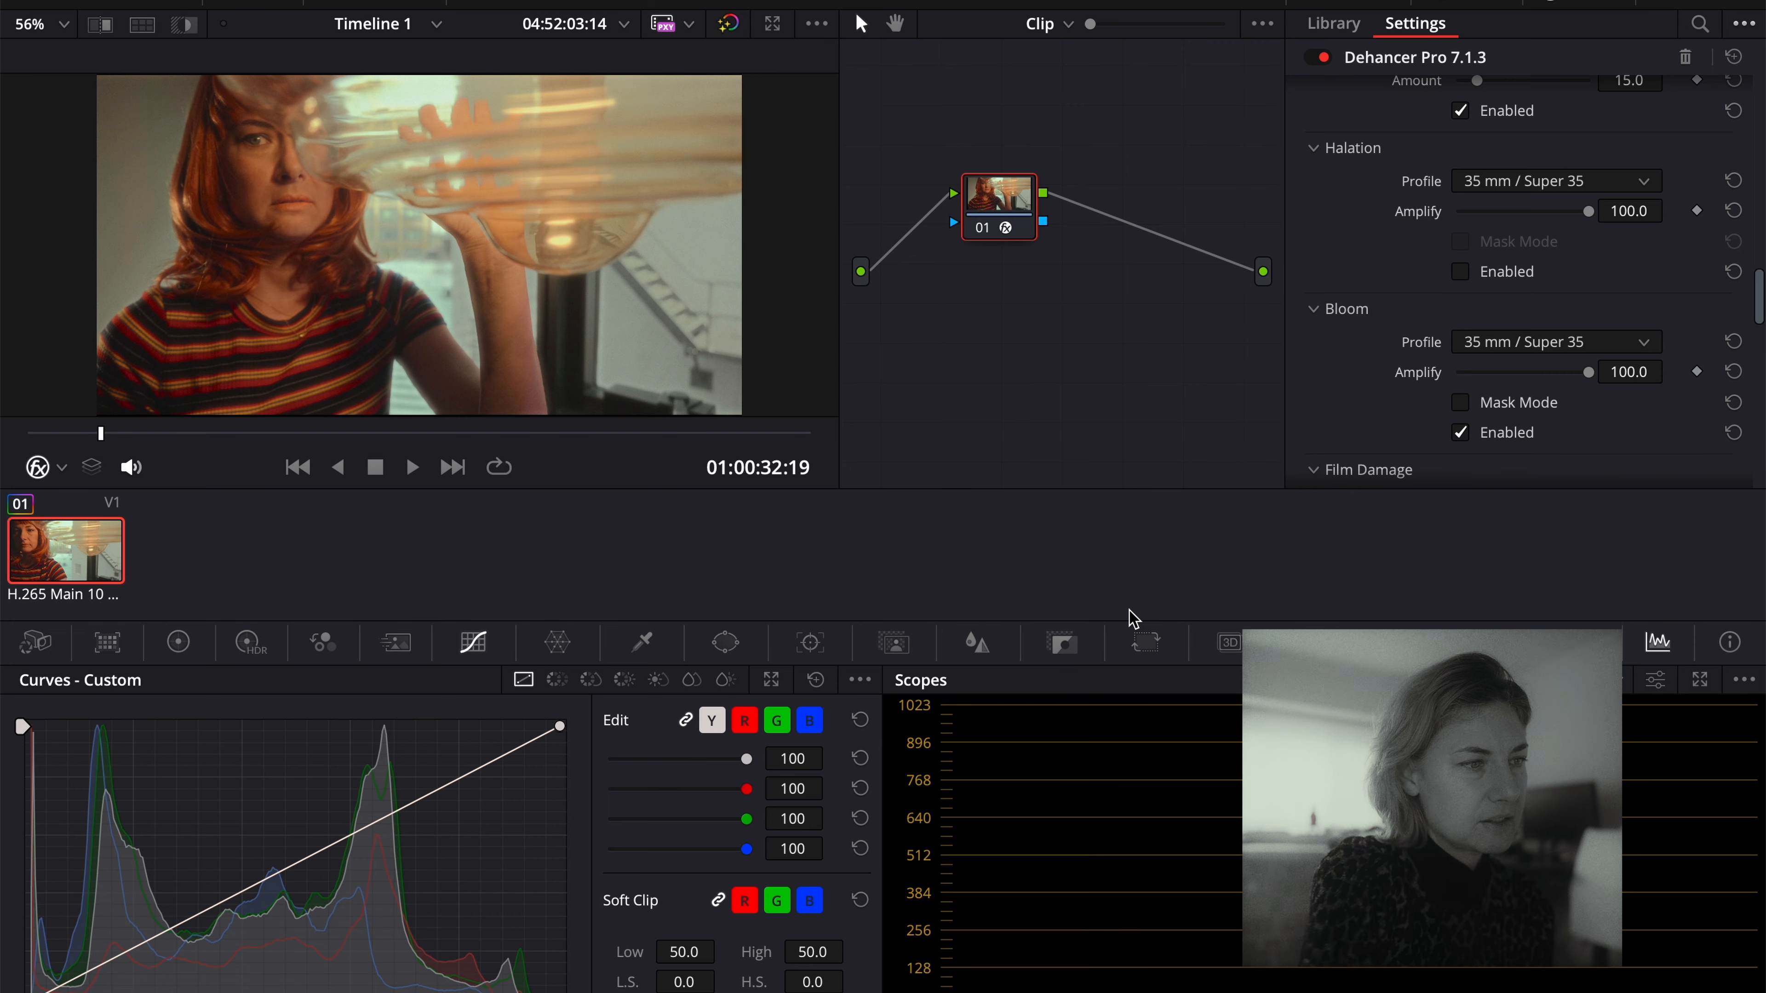
click(1460, 434)
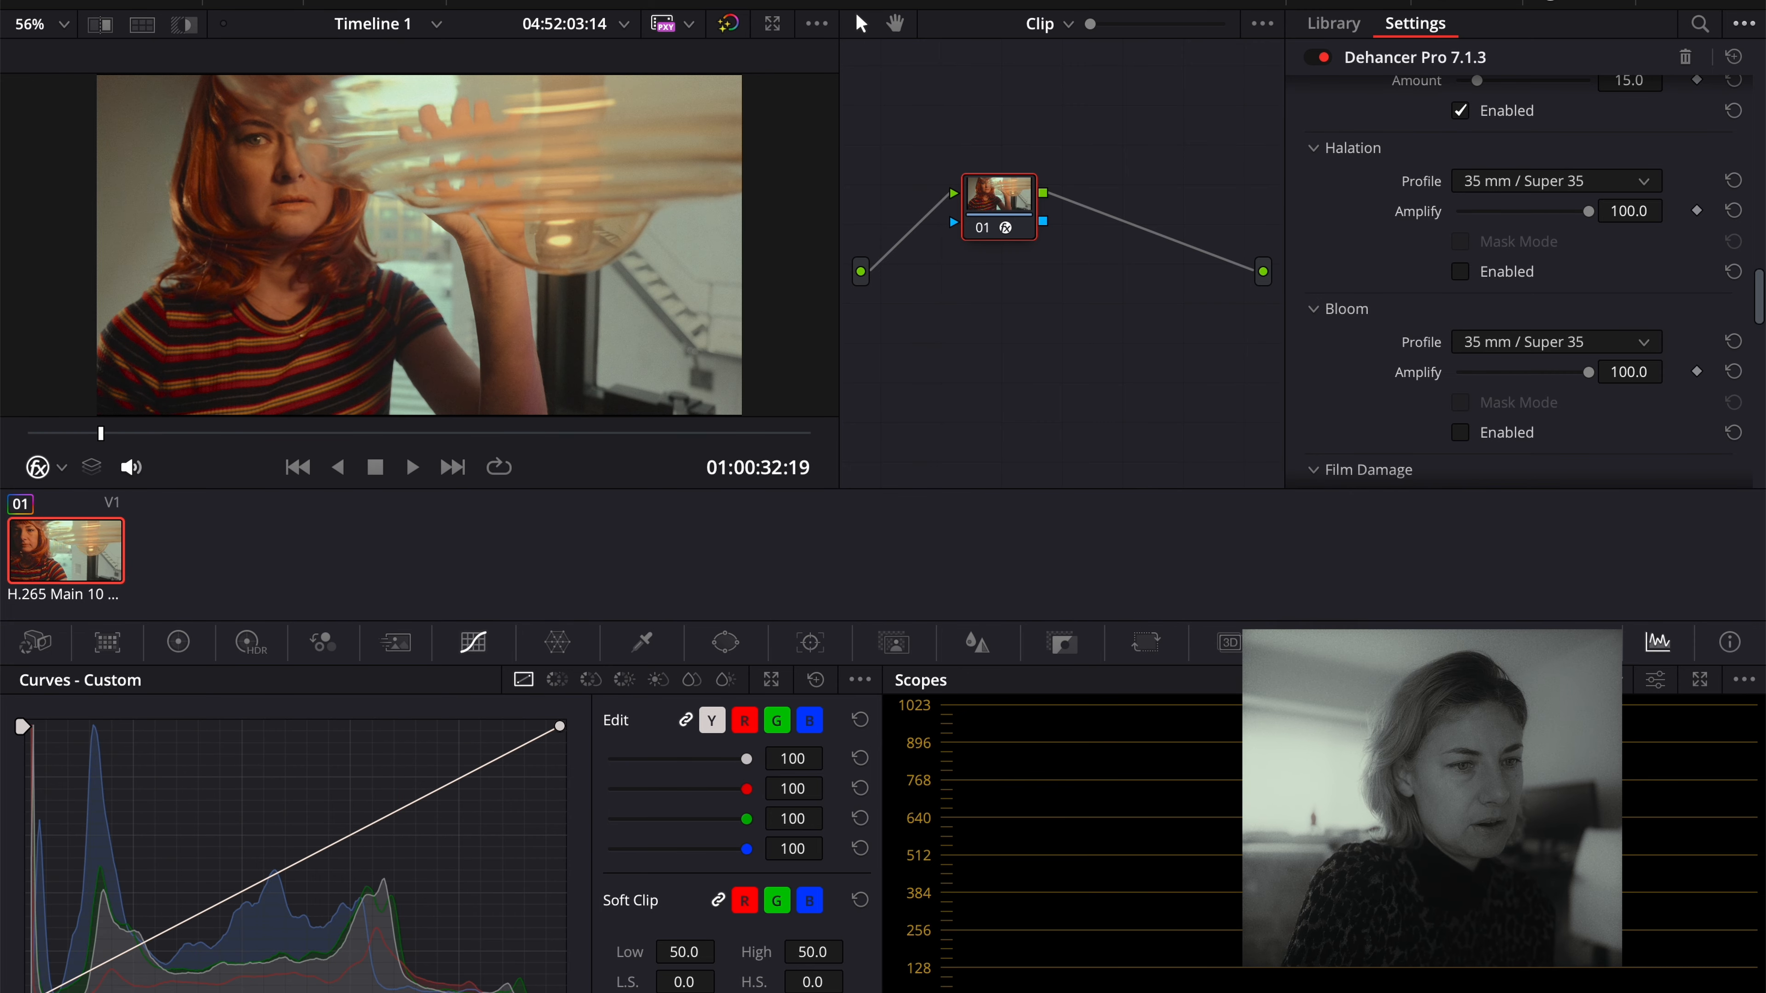
Play the clip full screen without Bloom to compare the look.
key(p)
key(space)
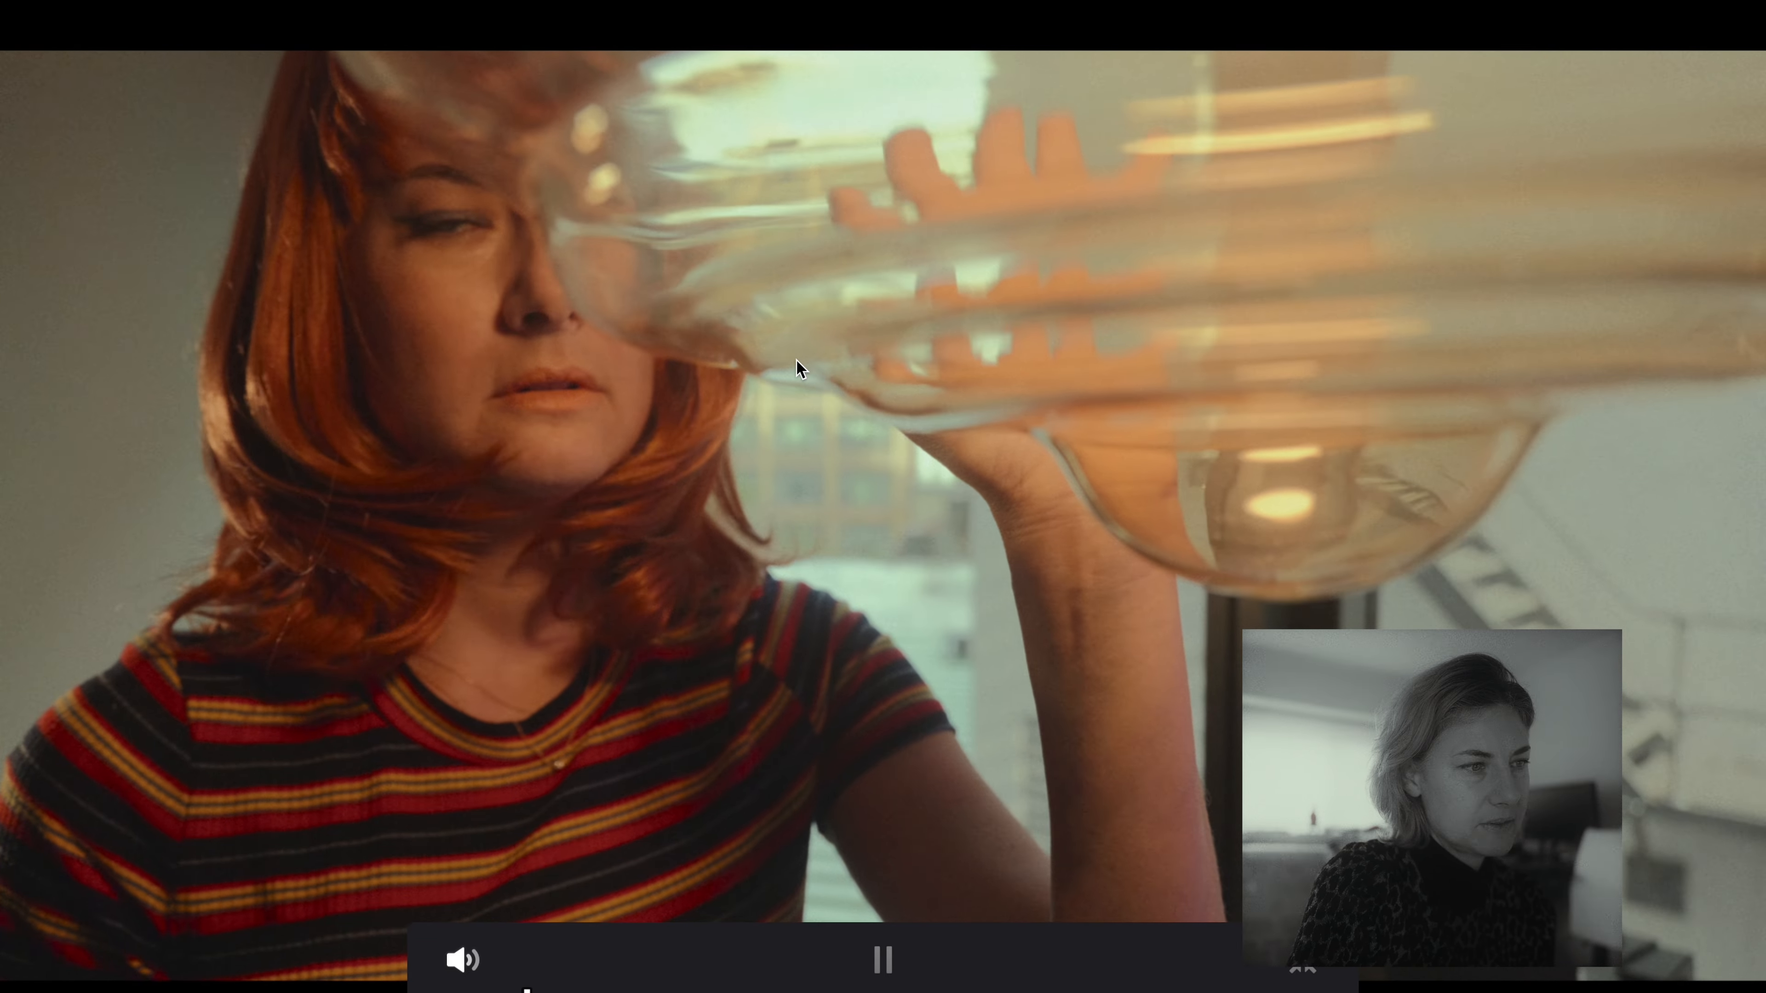
key(space)
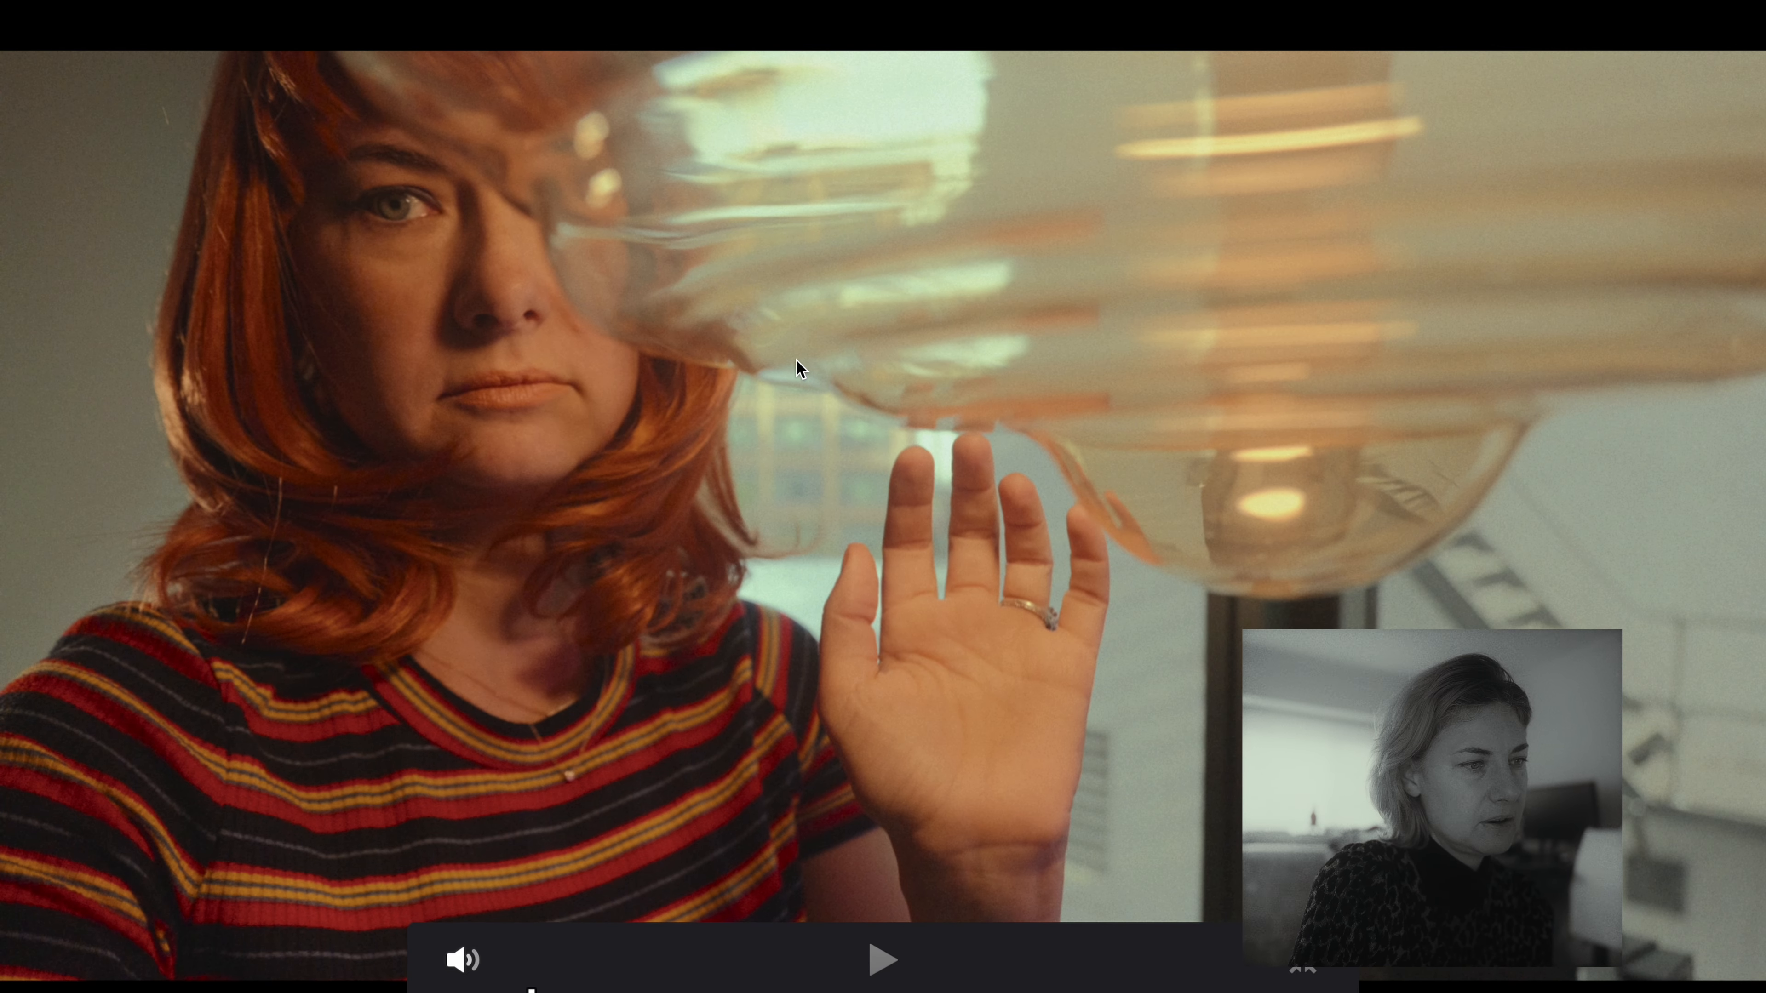
key(p)
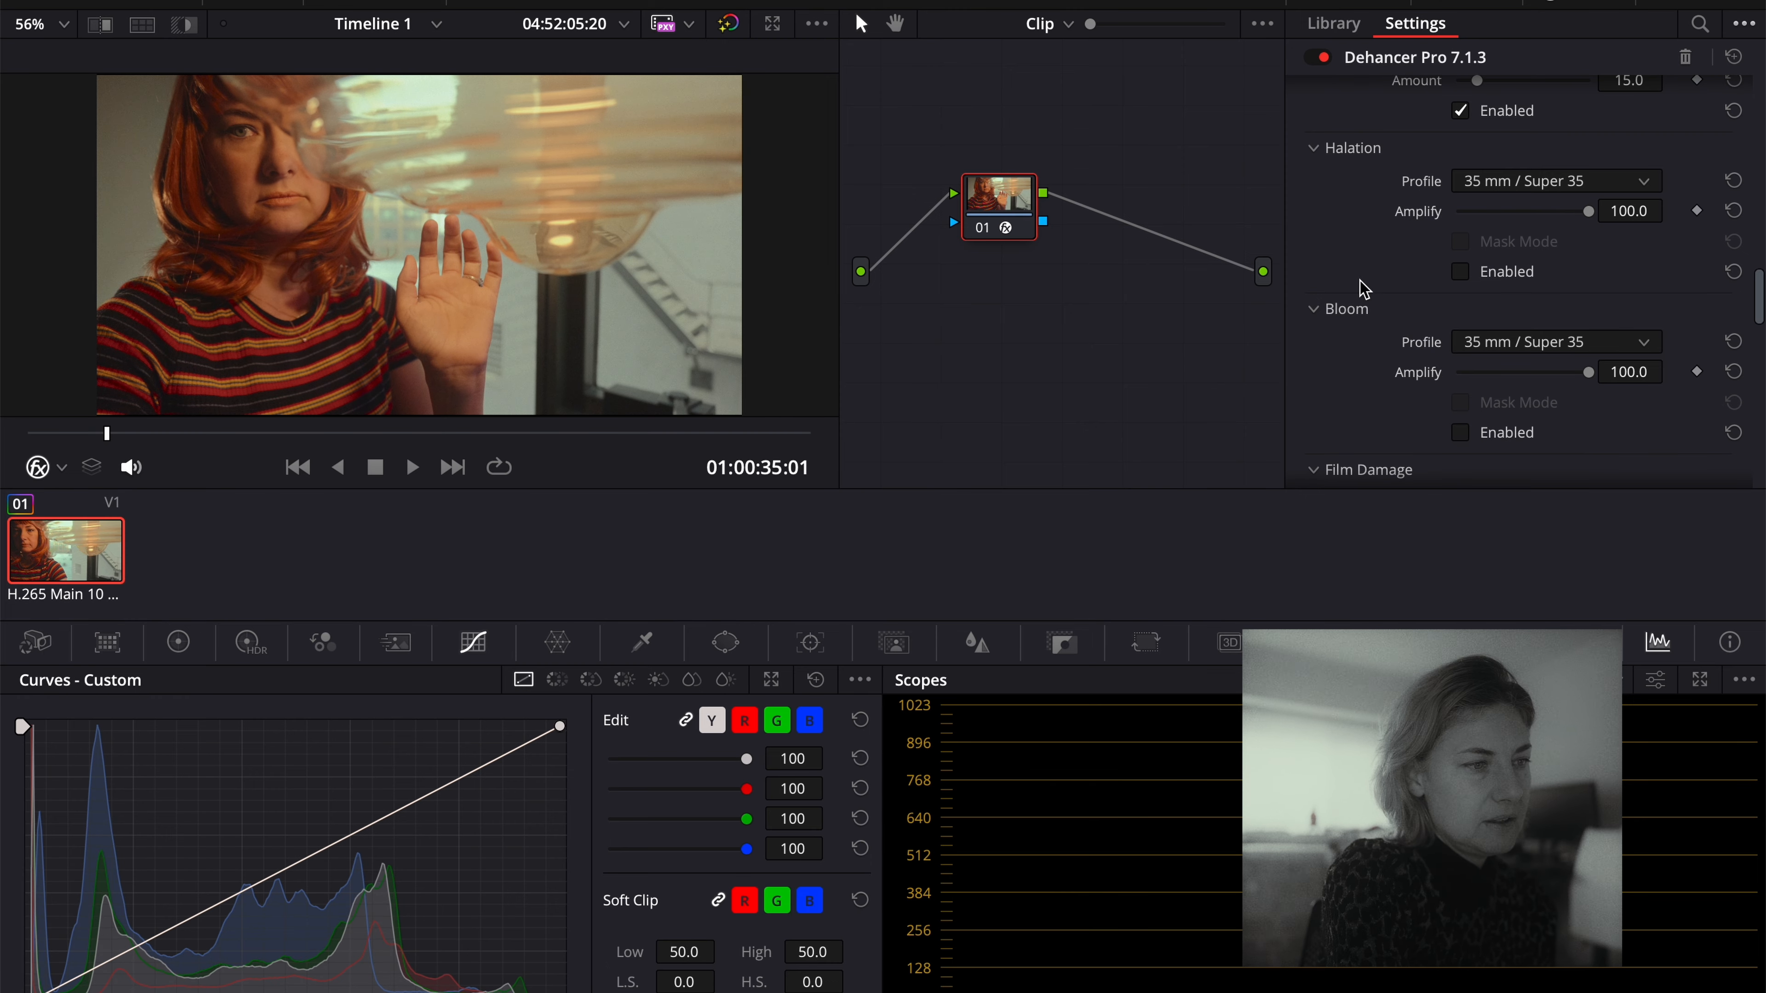
Enable Film Damage, Film Breath and Gate Weave with their 35 mm / Super 35 profiles.
scroll(1364, 289, down, 5)
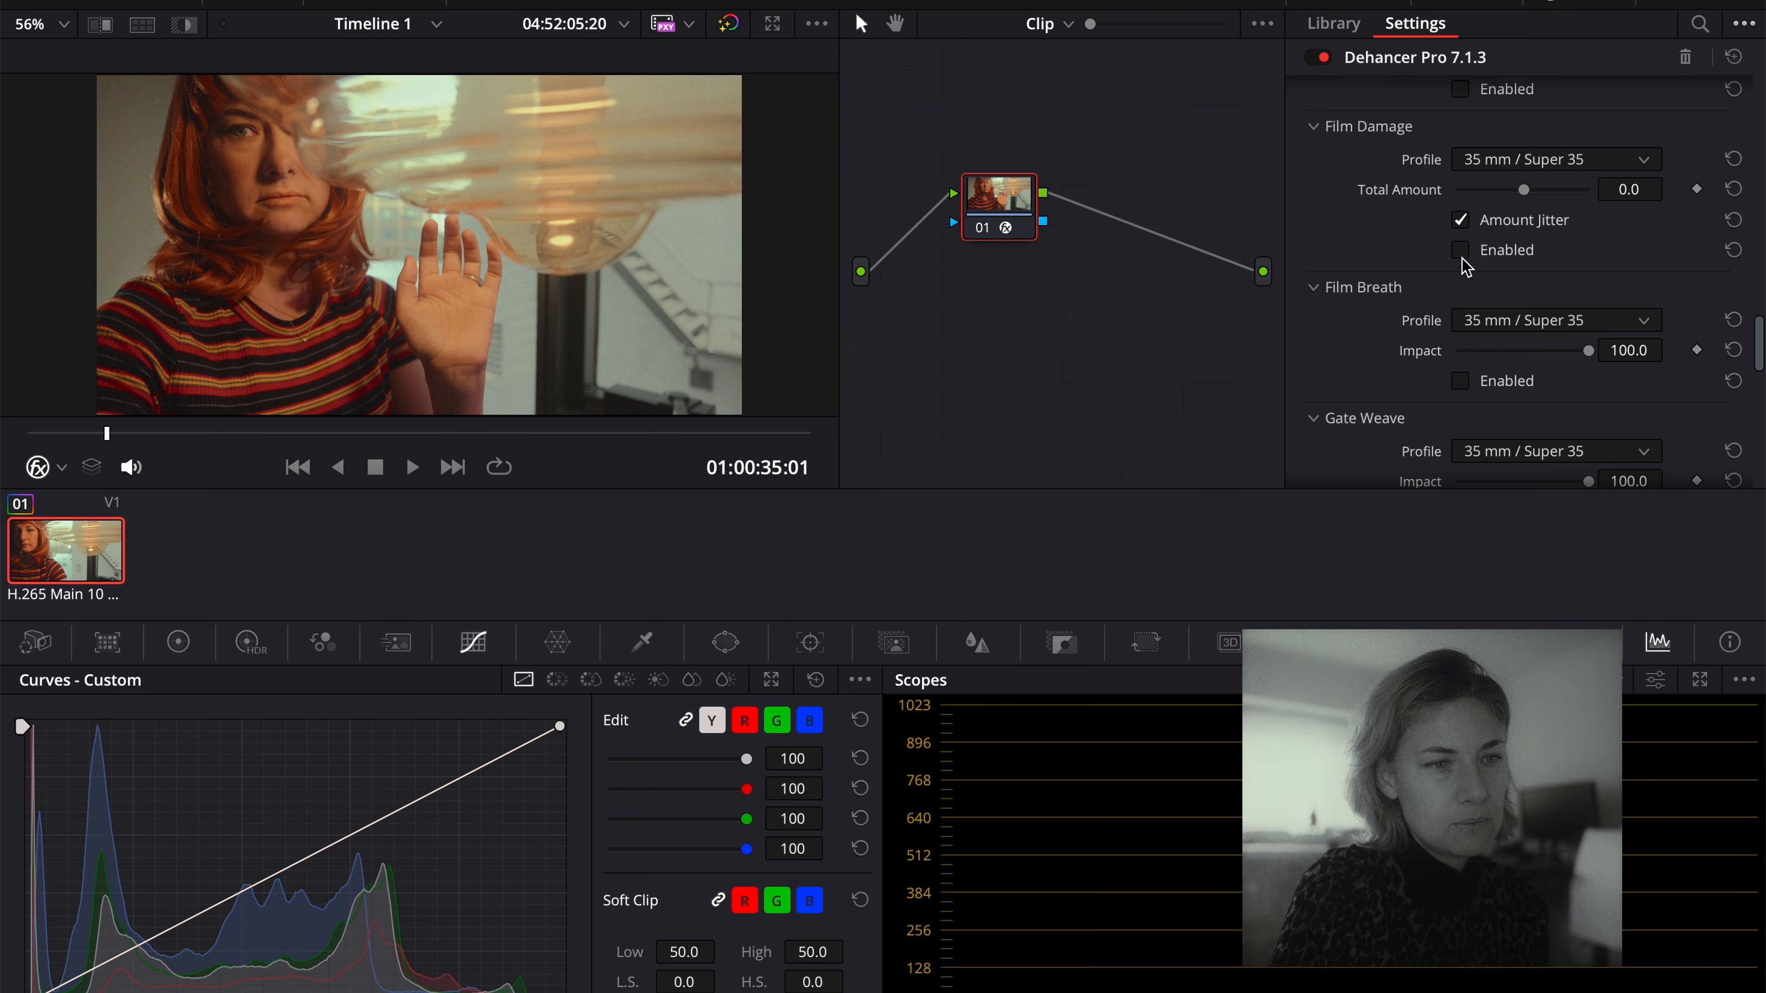
key(space)
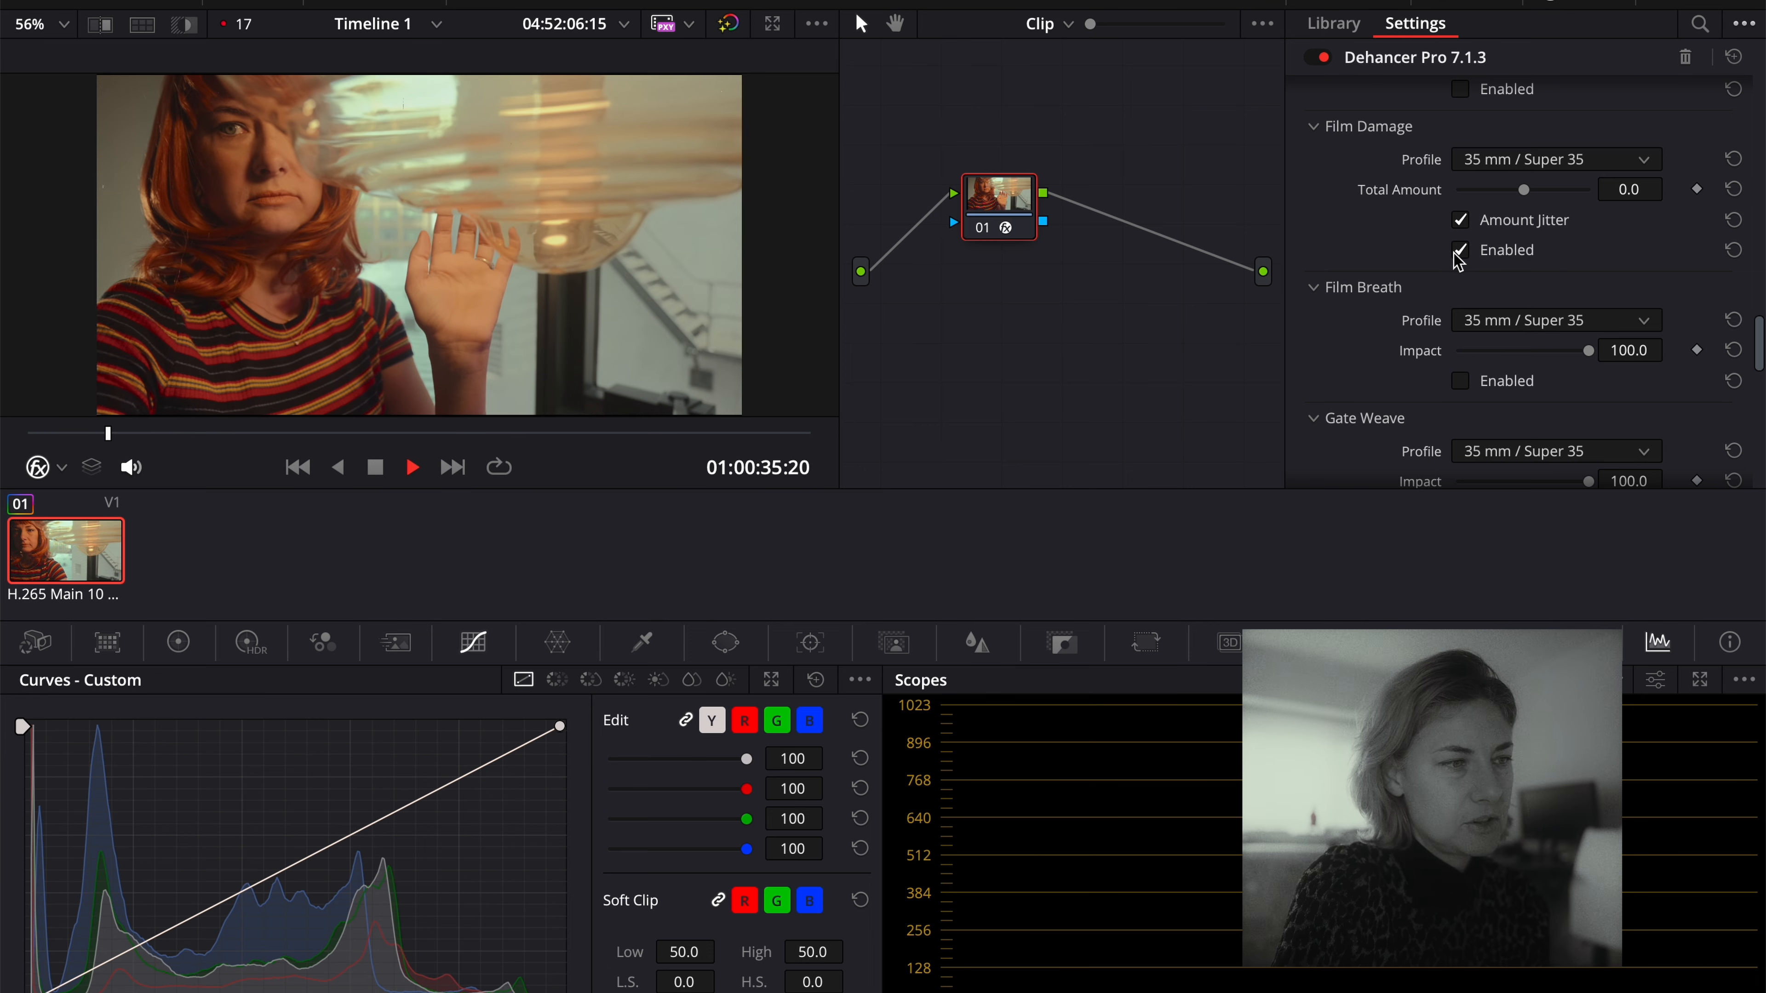
click(1459, 385)
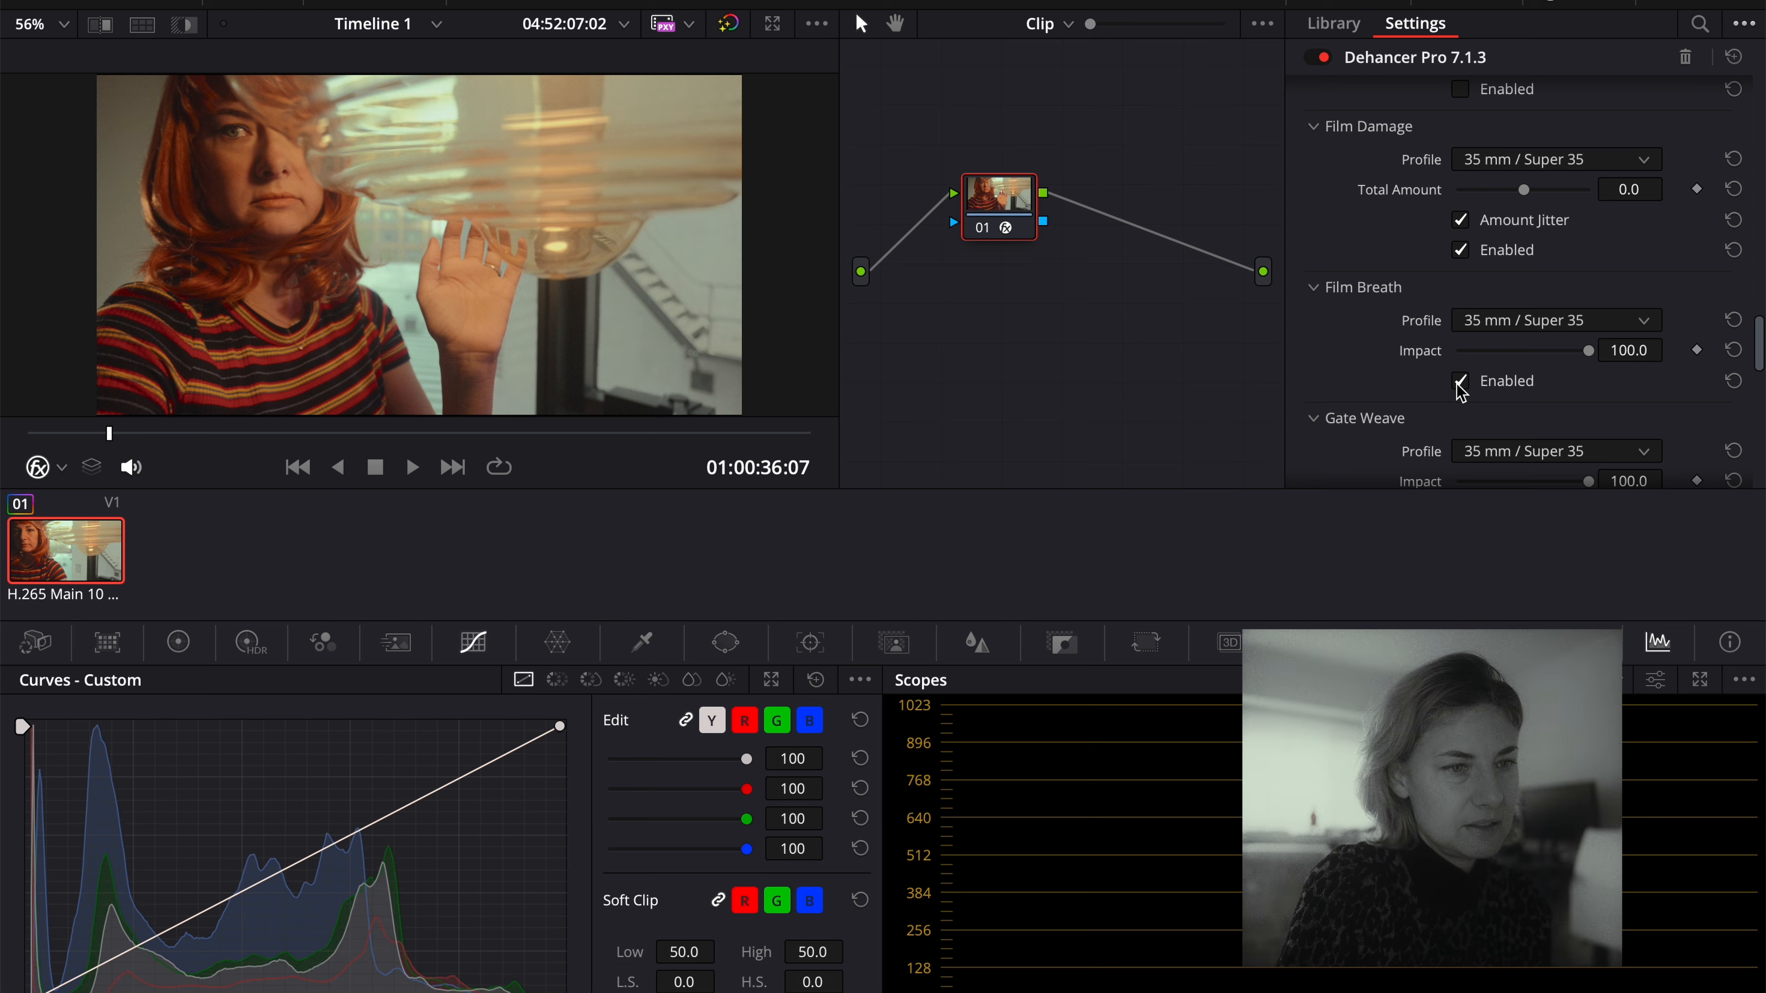
scroll(1460, 392, down, 3)
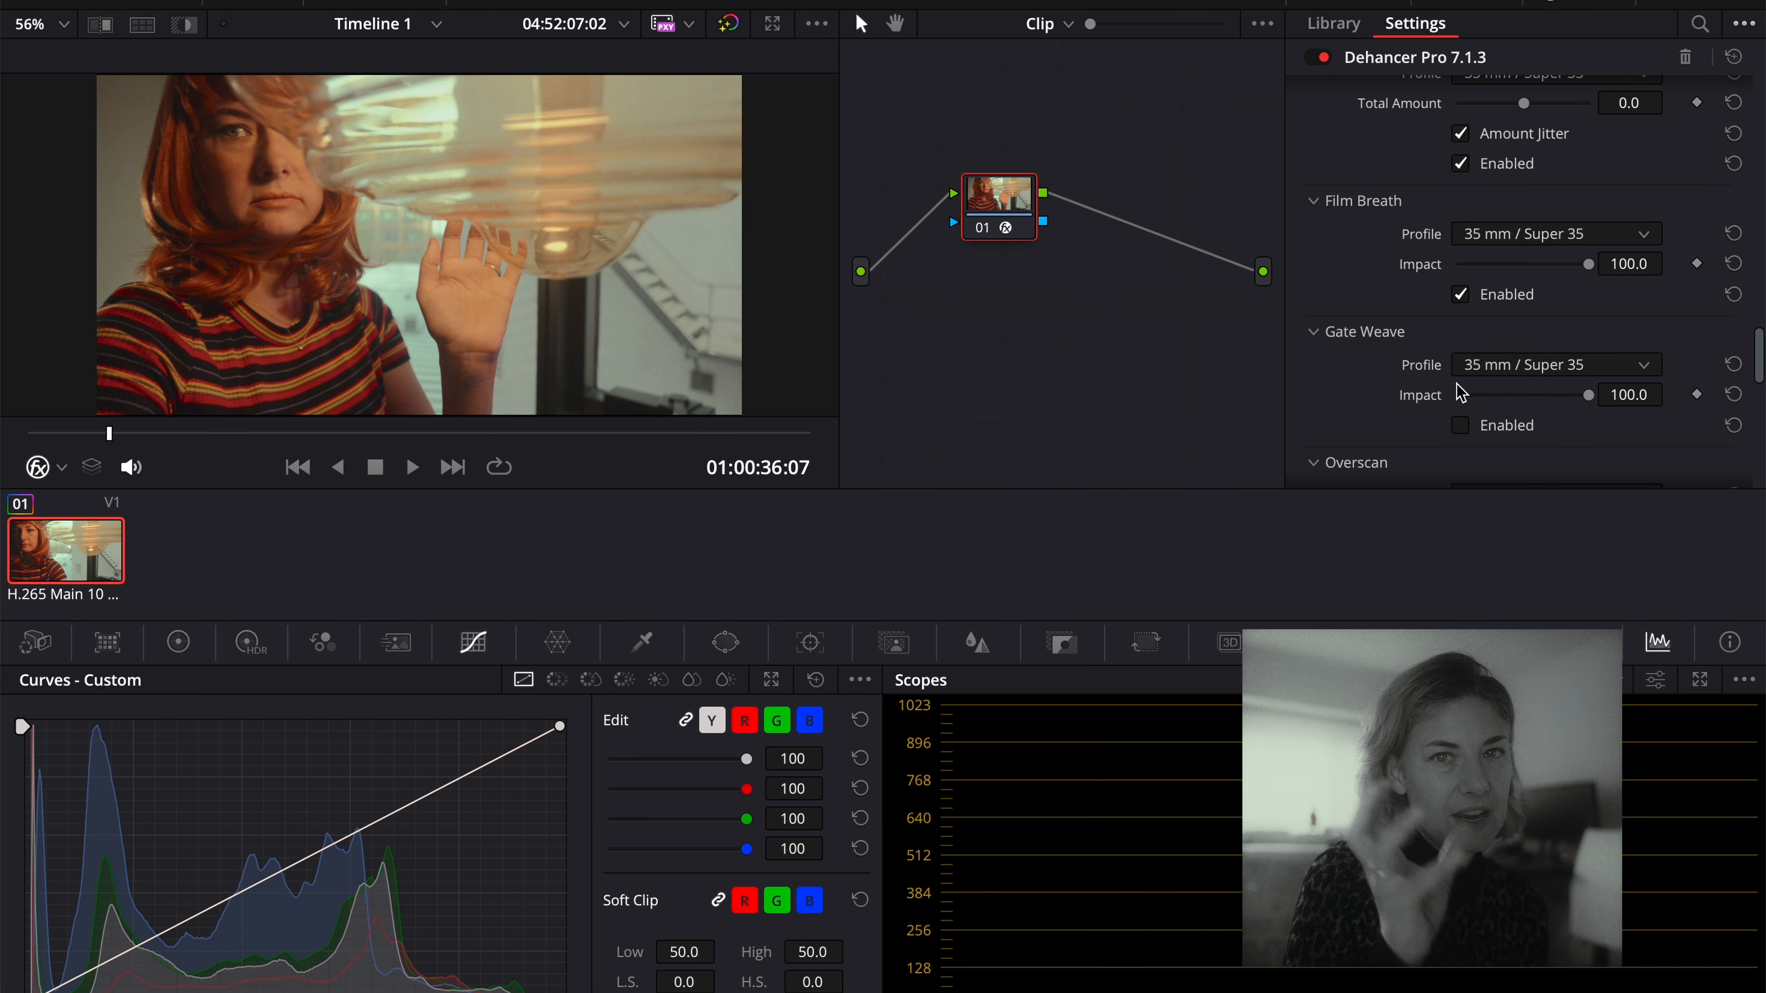
click(1466, 427)
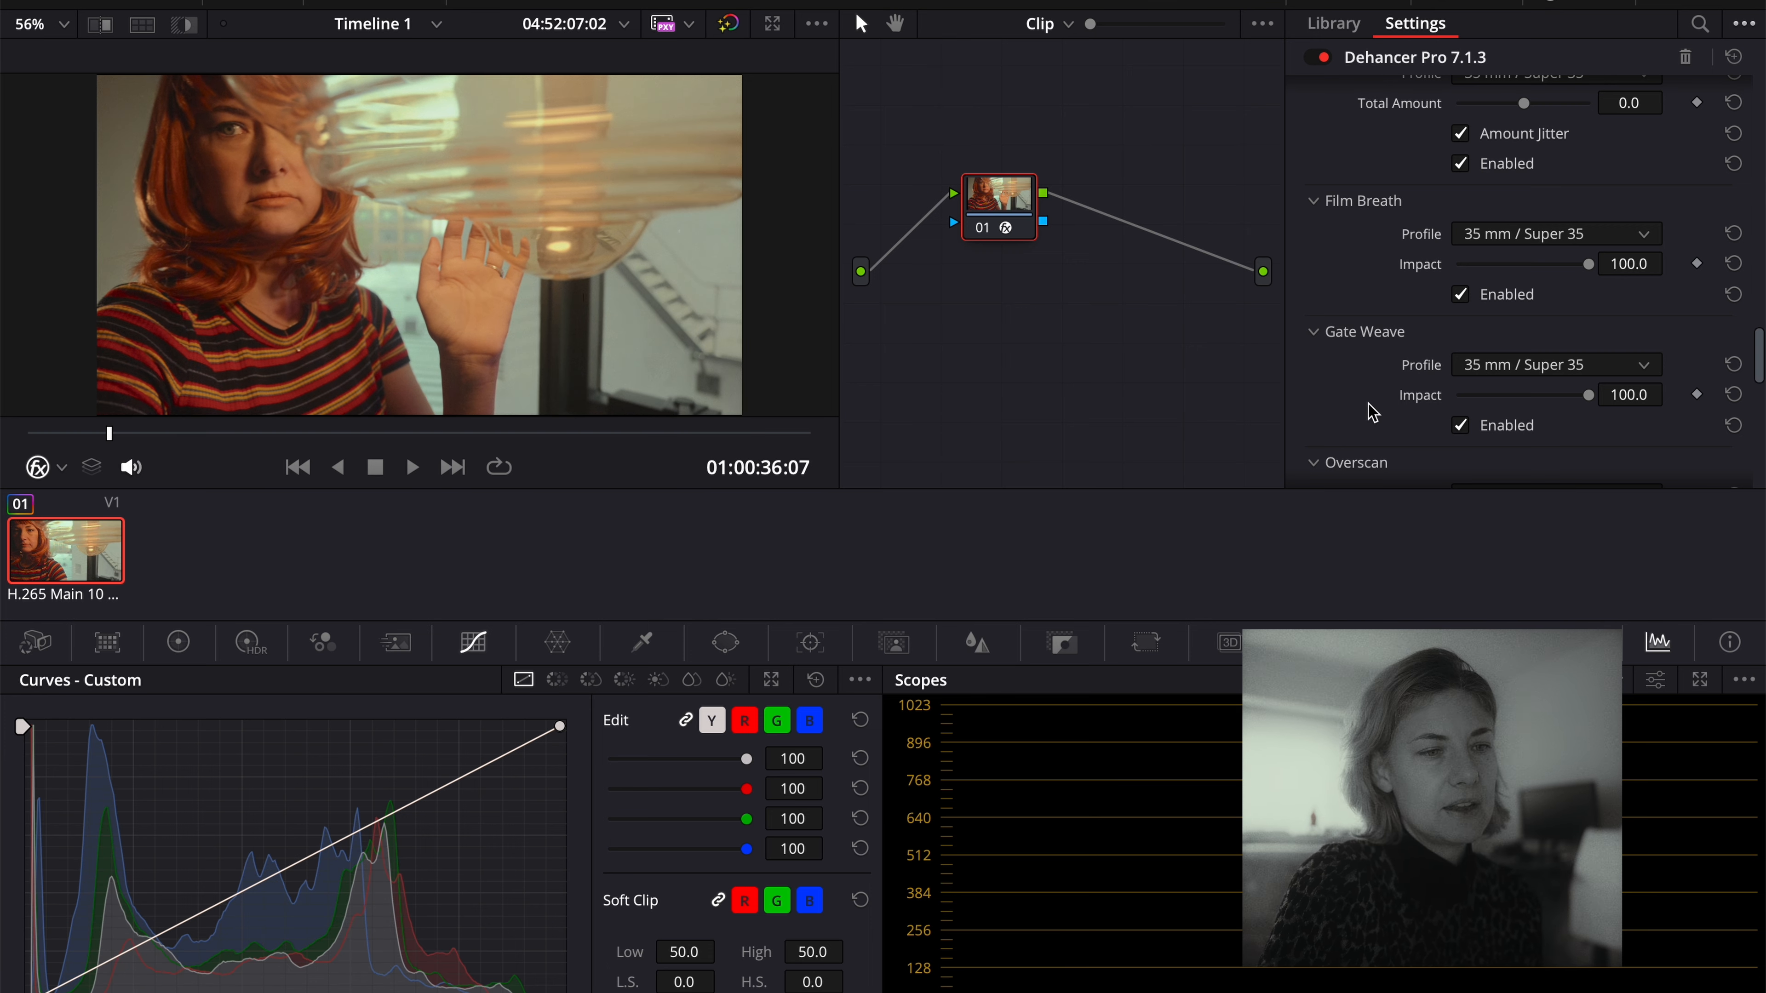
scroll(1373, 412, down, 6)
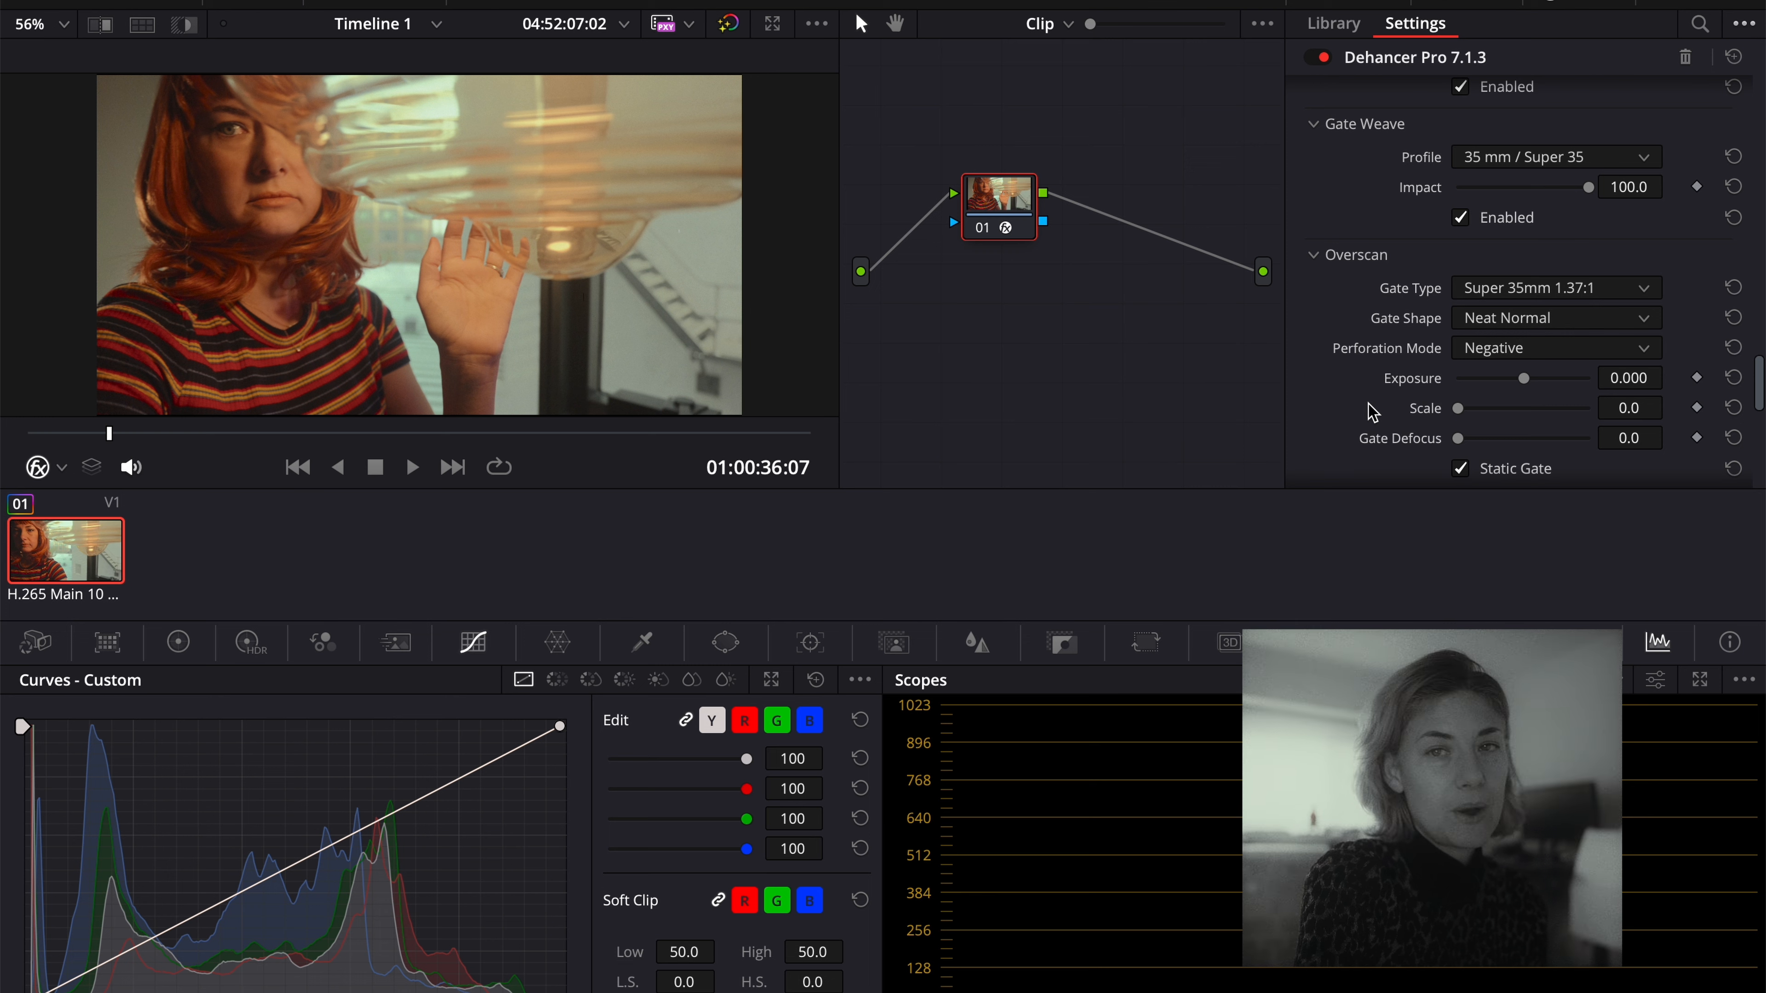
Play the clip full screen to review the Film Damage, Film Breath and Gate Weave effects.
scroll(1374, 411, up, 10)
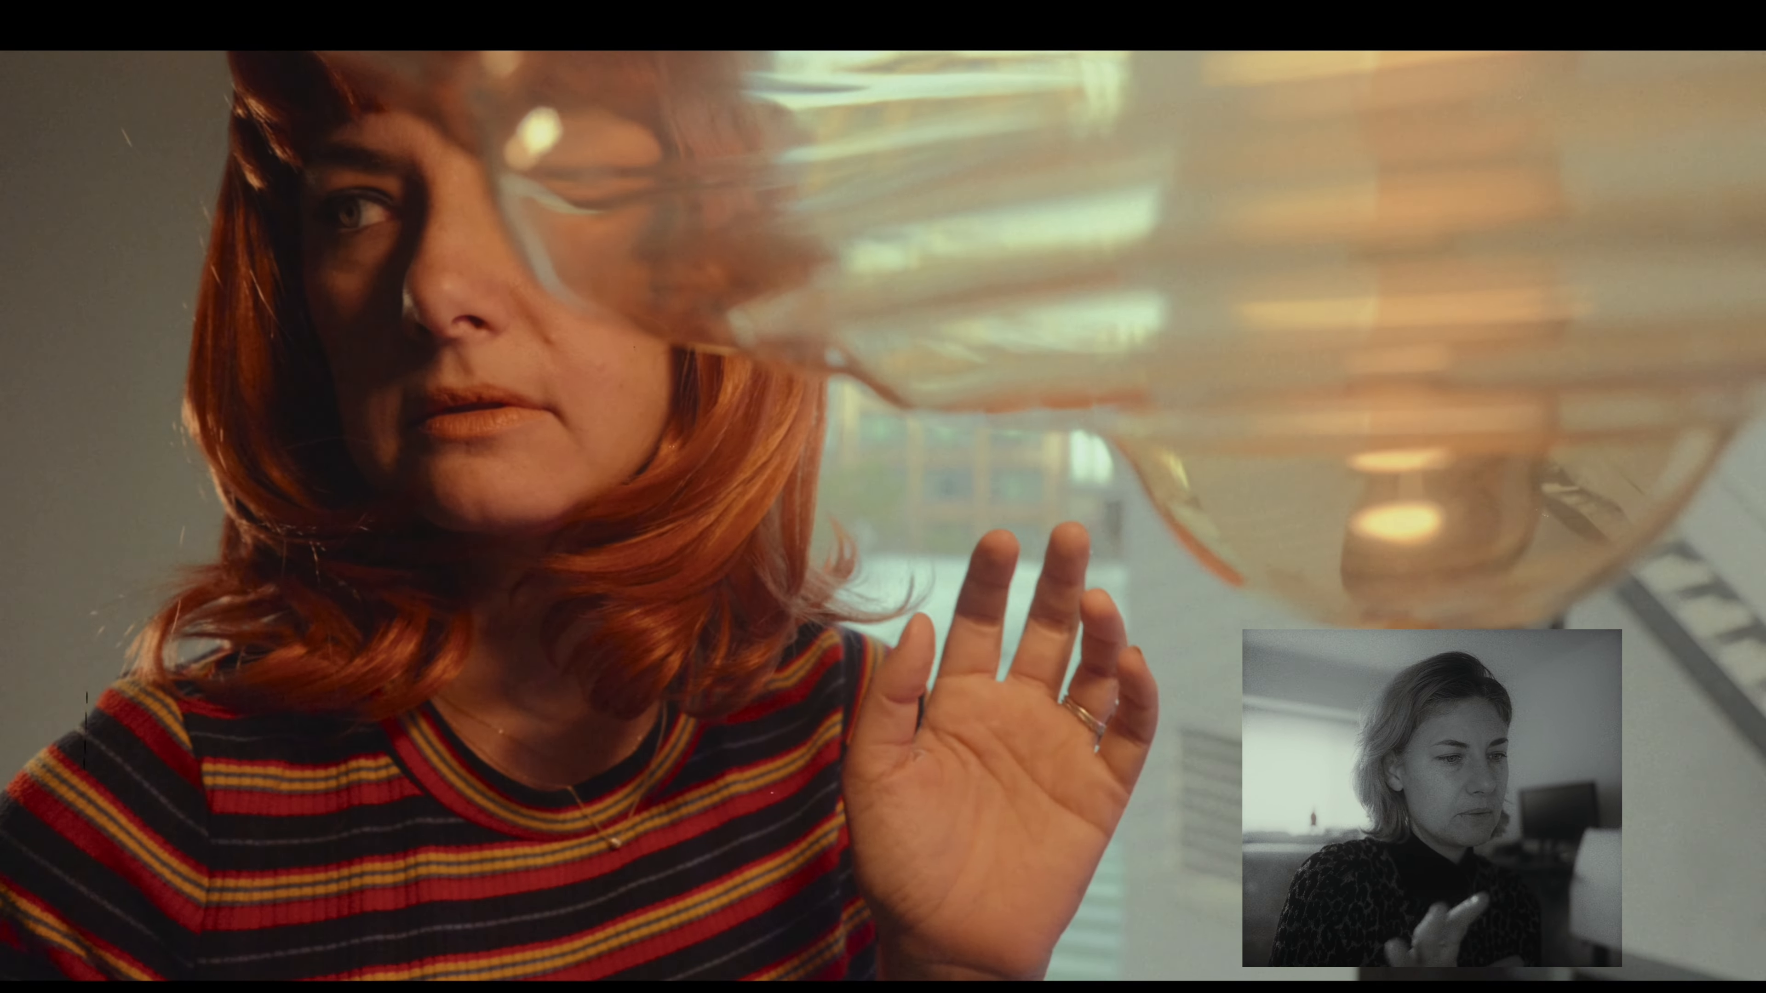
mouse_move(1402, 523)
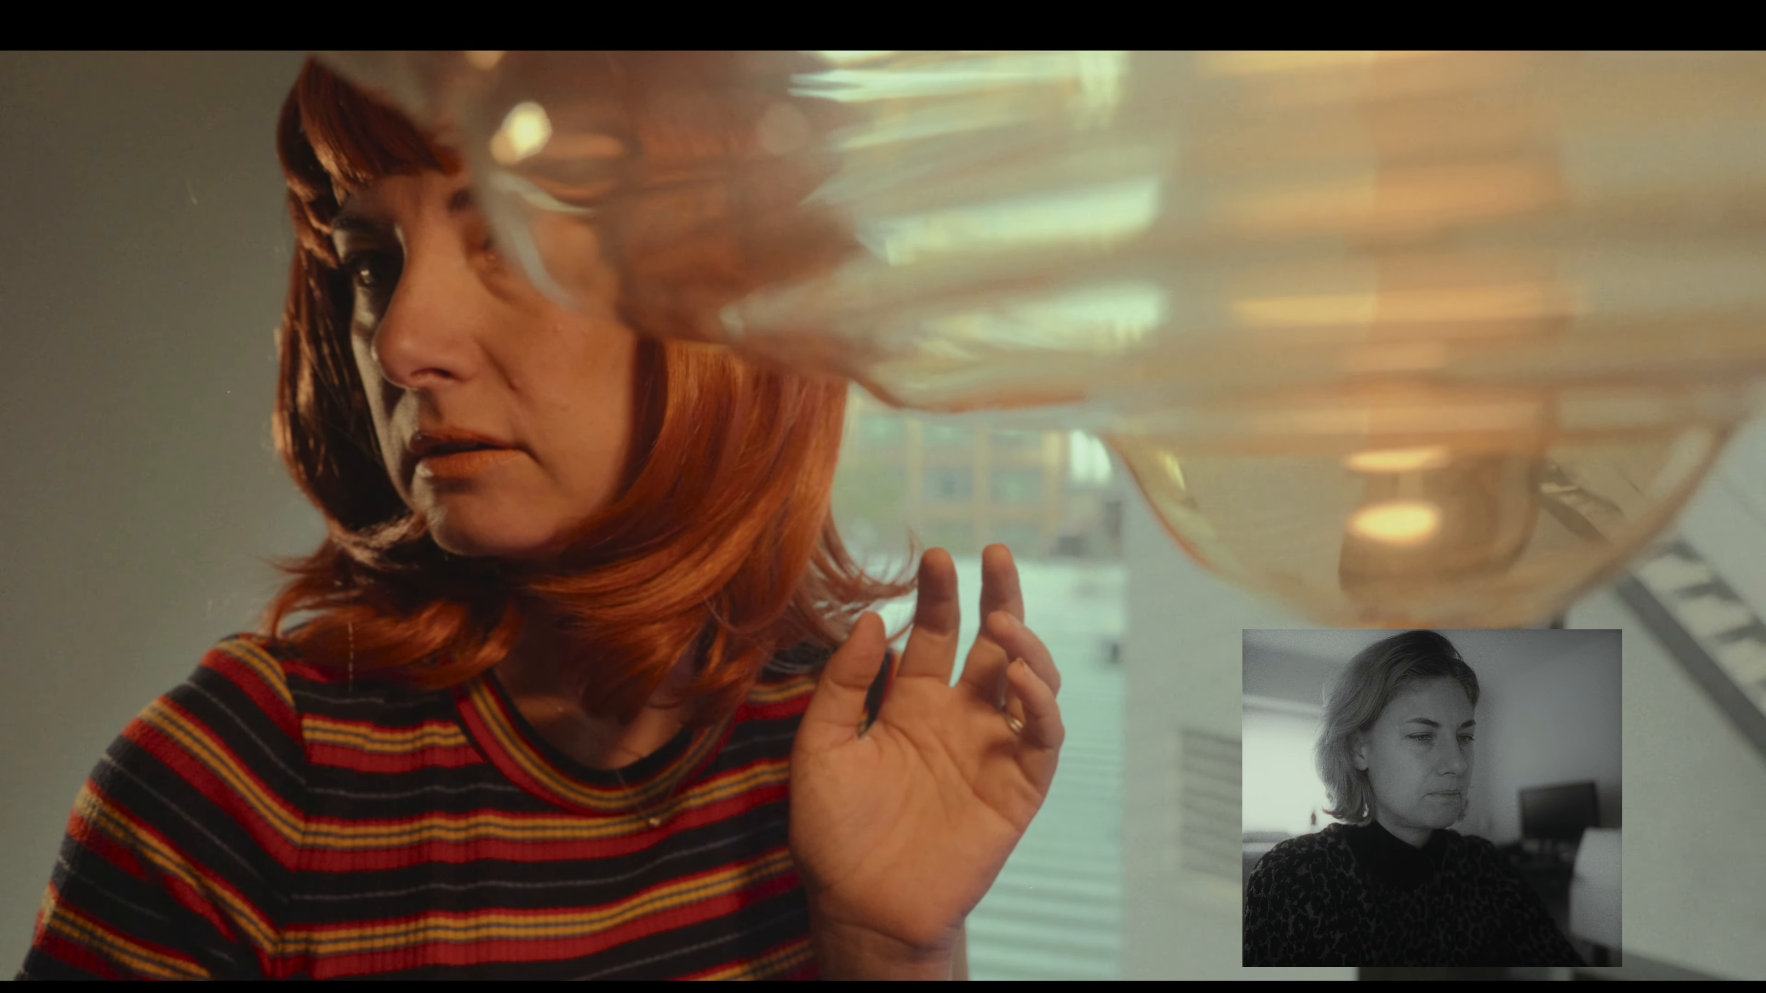
key(Escape)
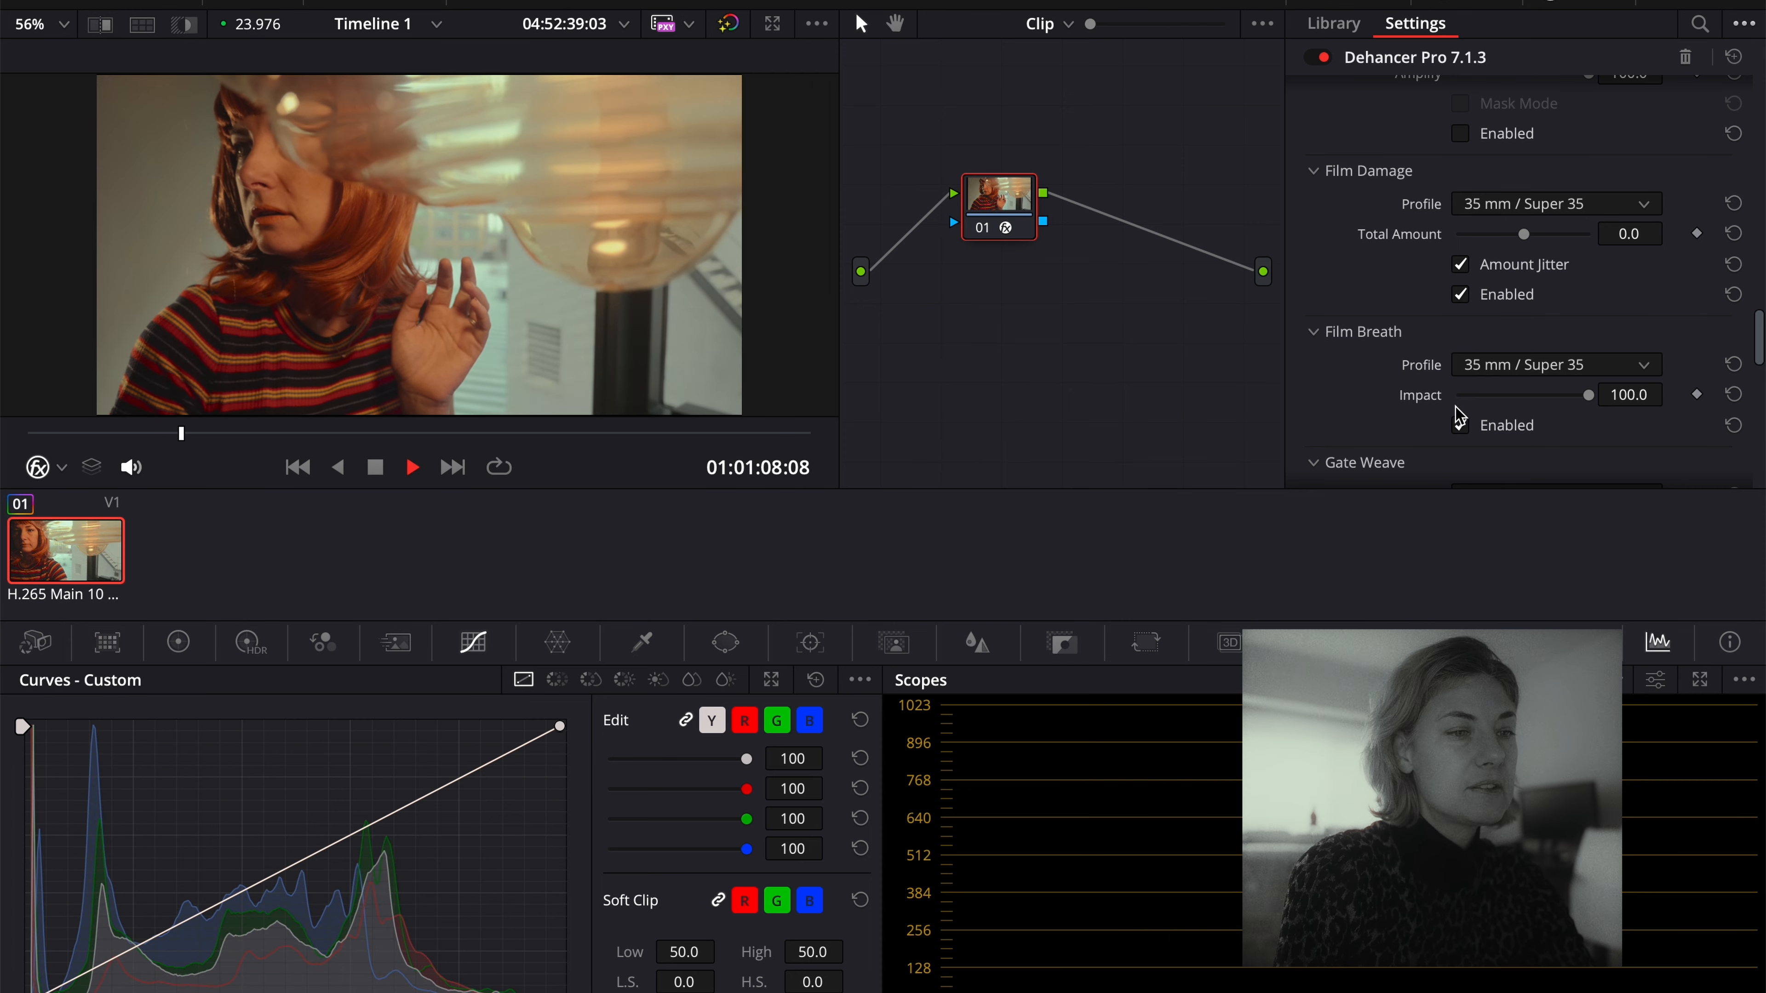
Turn off Film Breath, Film Damage with its Amount Jitter, and Gate Weave.
click(1462, 426)
click(1460, 294)
click(1460, 264)
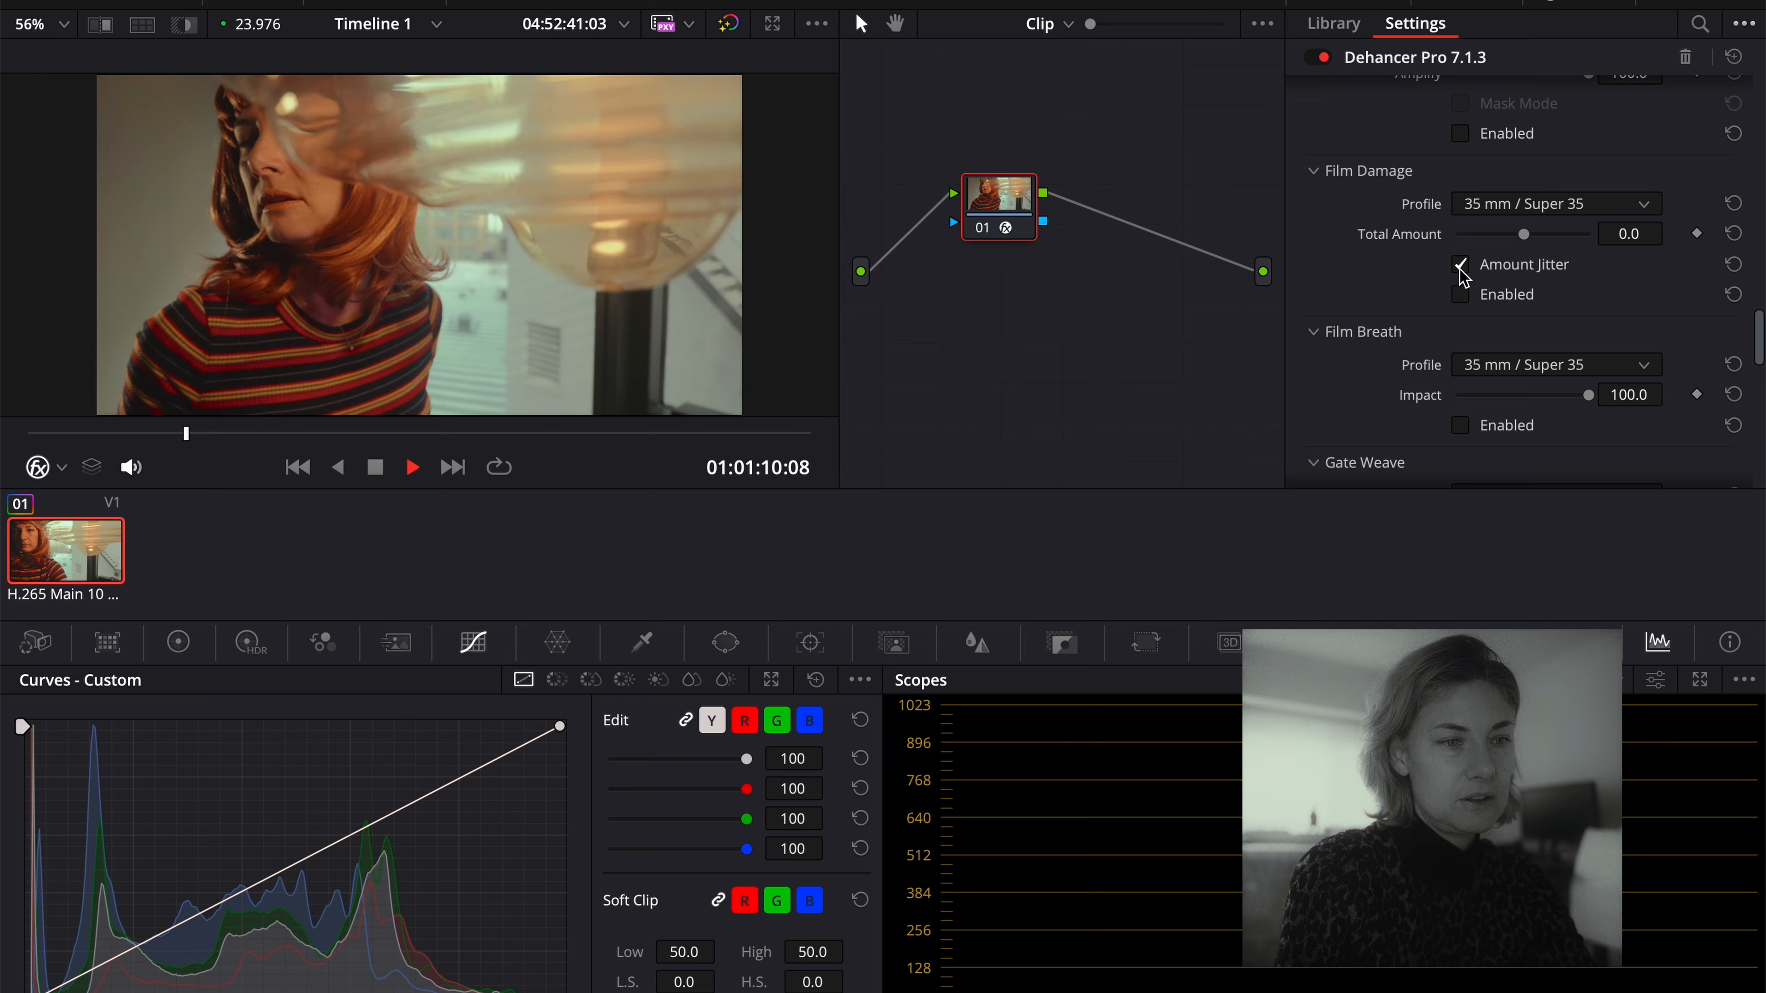
scroll(1404, 306, down, 4)
click(1461, 387)
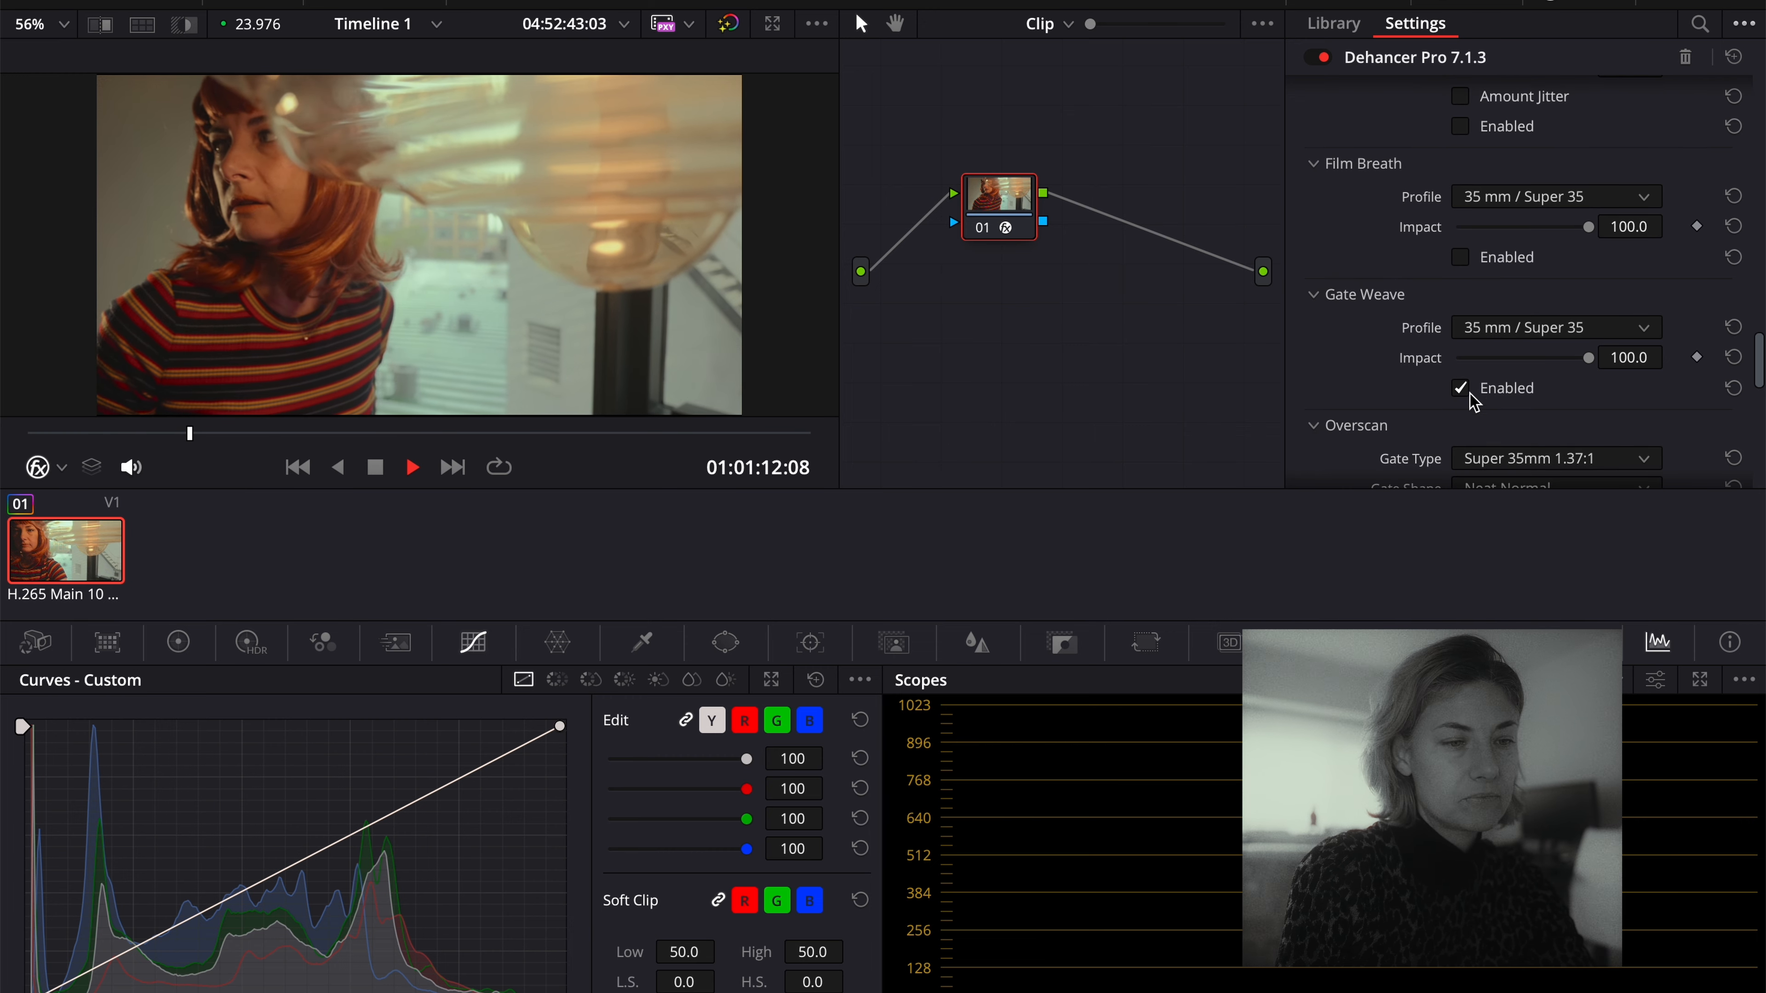
Pause playback and look through the remaining Dehancer effect sections and the Film Damage profile choices.
scroll(1416, 410, down, 3)
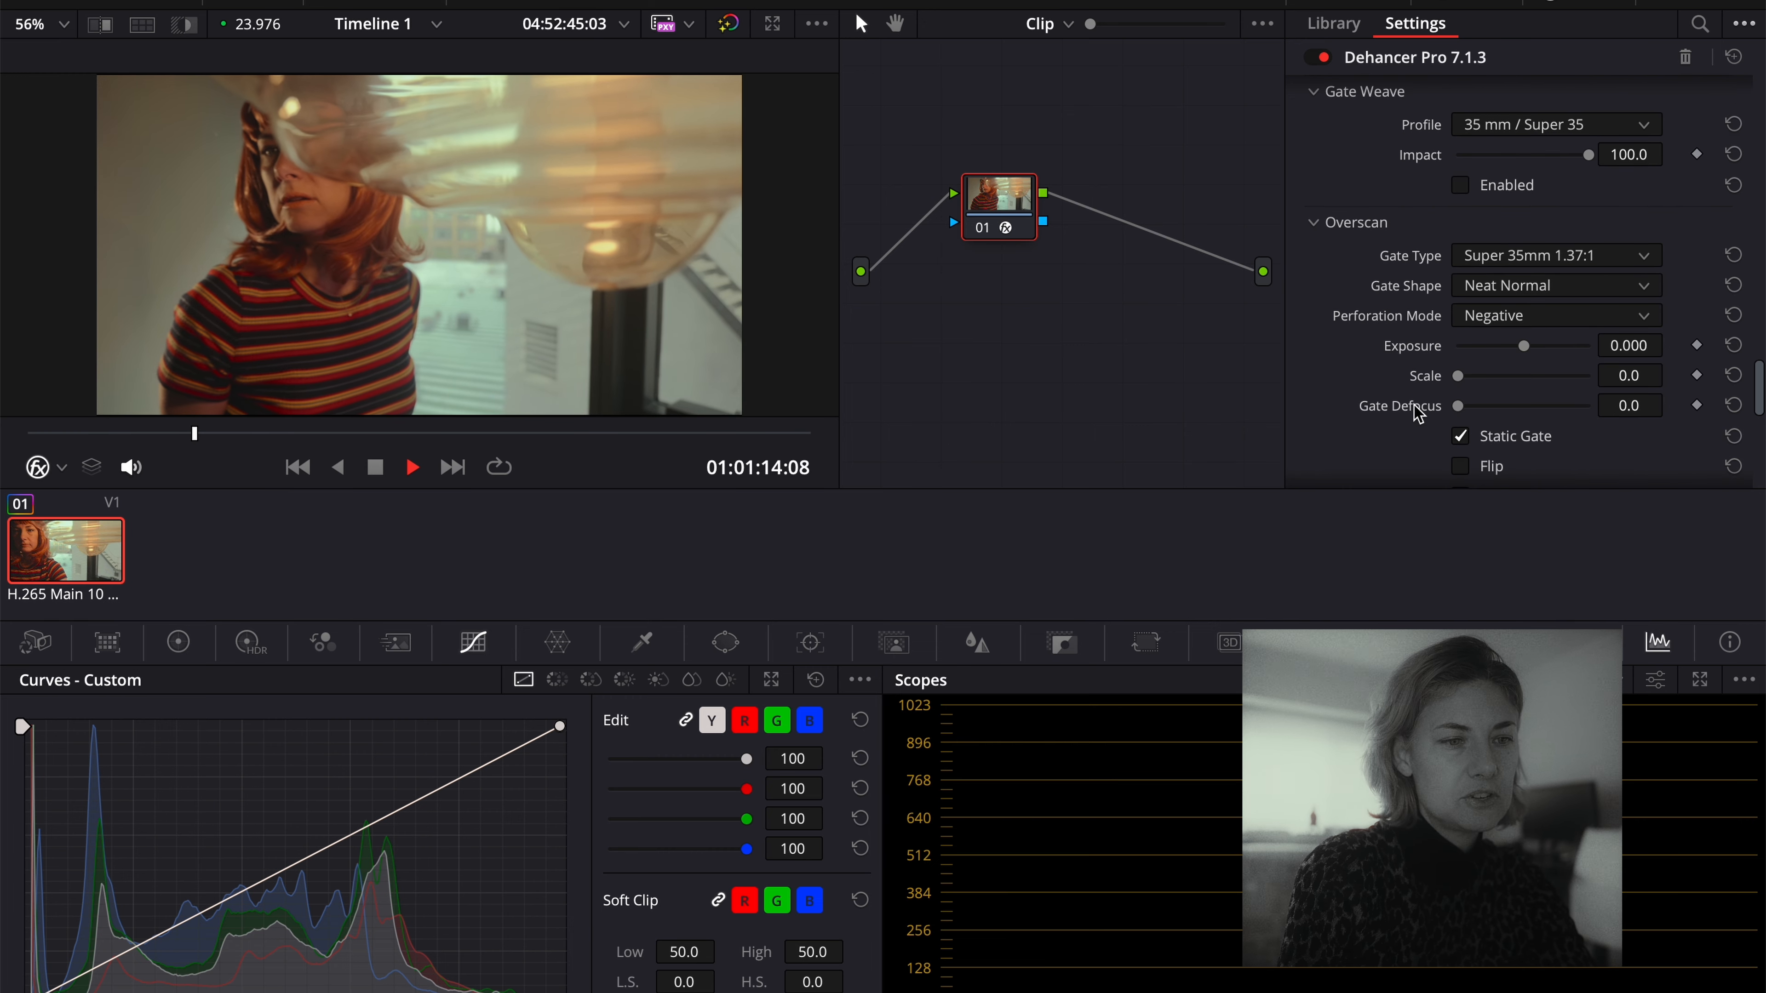
key(space)
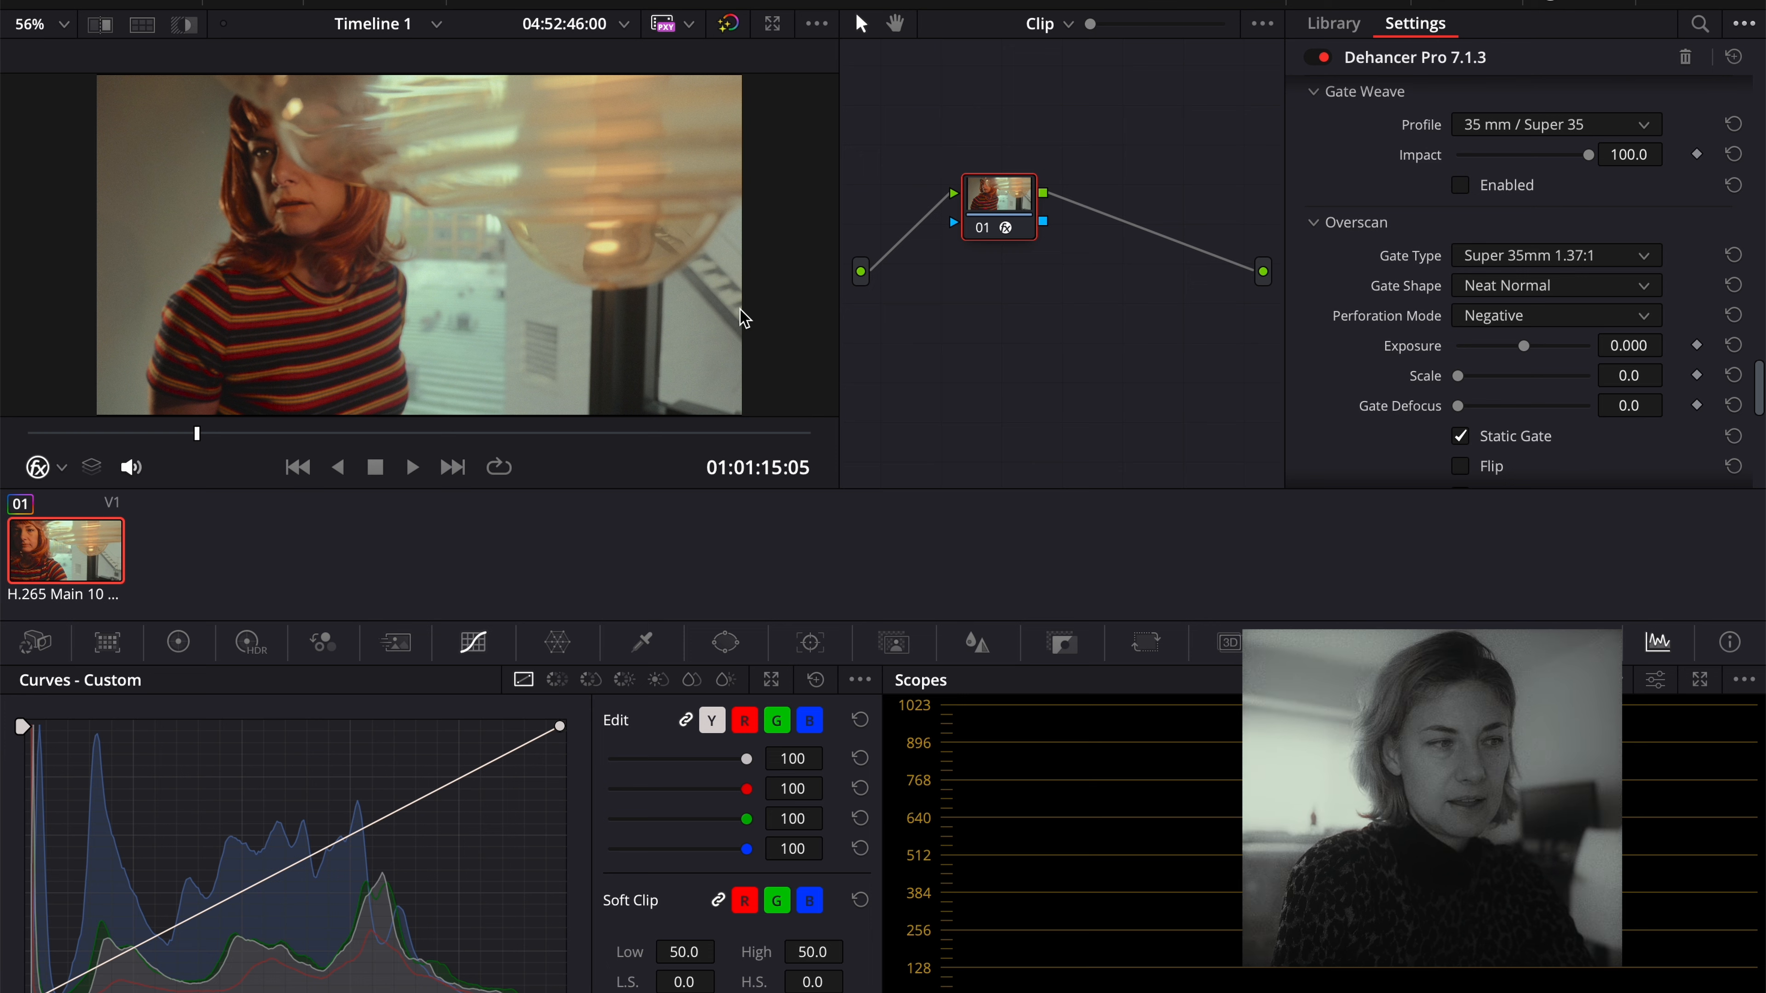
scroll(1398, 356, down, 5)
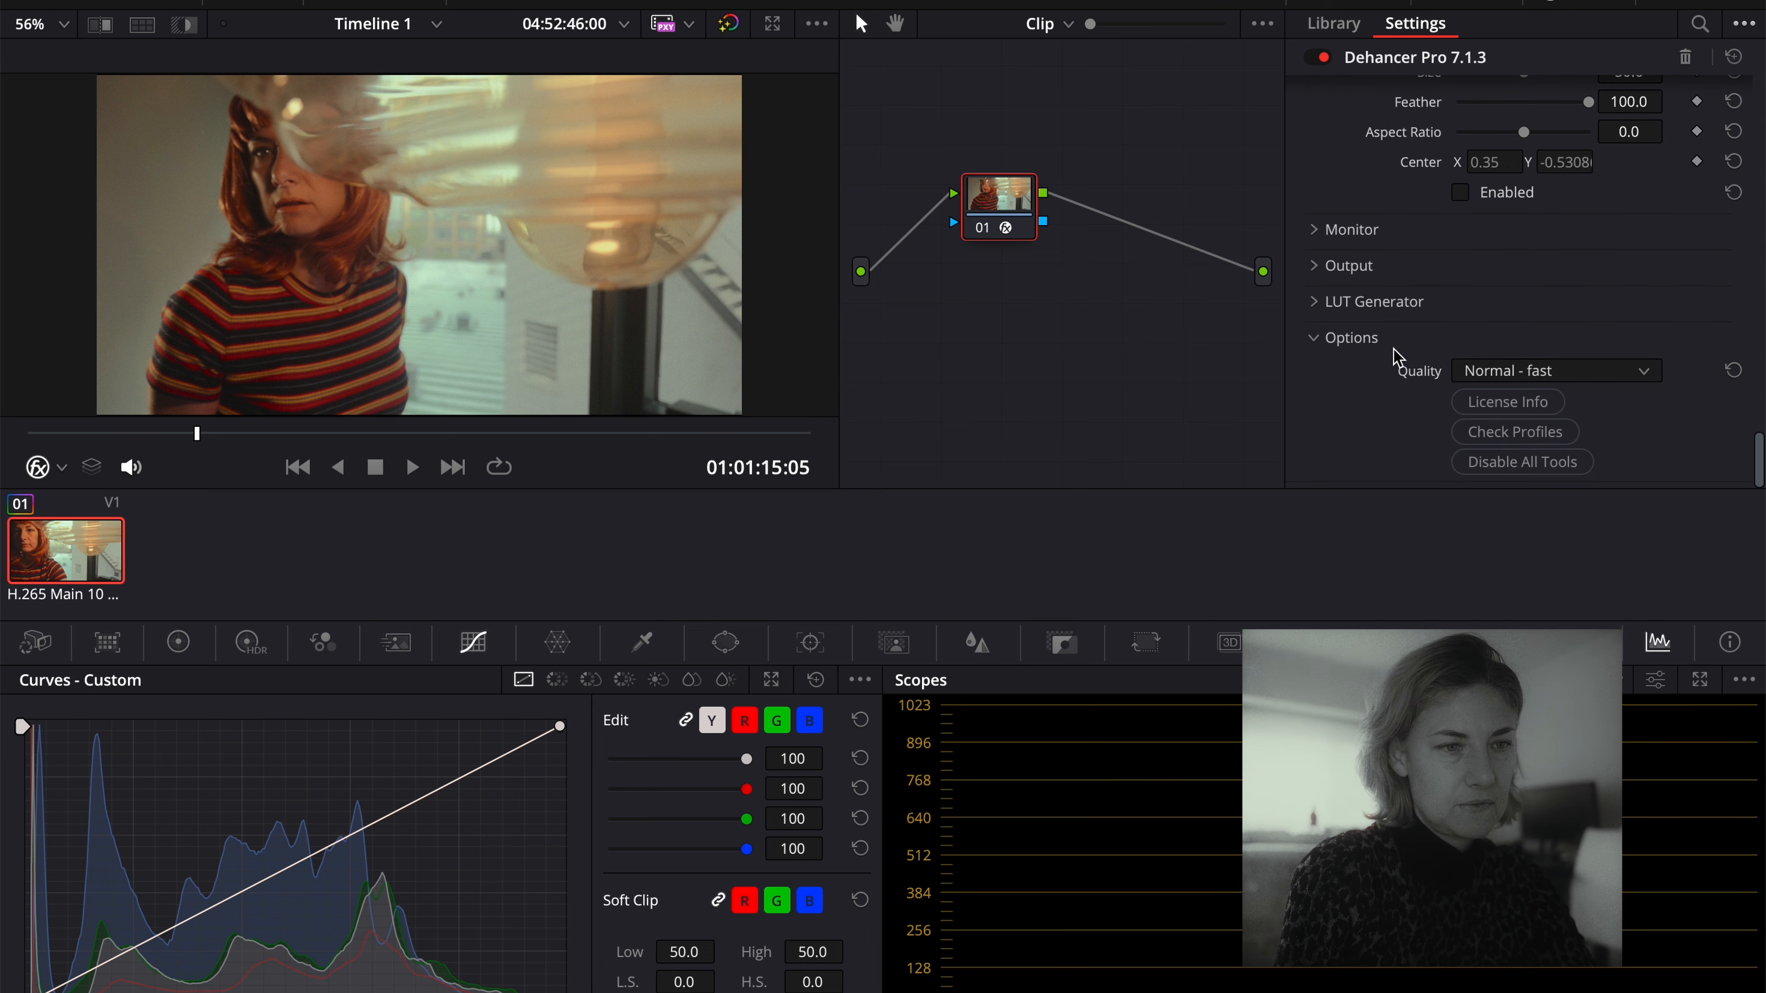
scroll(1398, 356, up, 10)
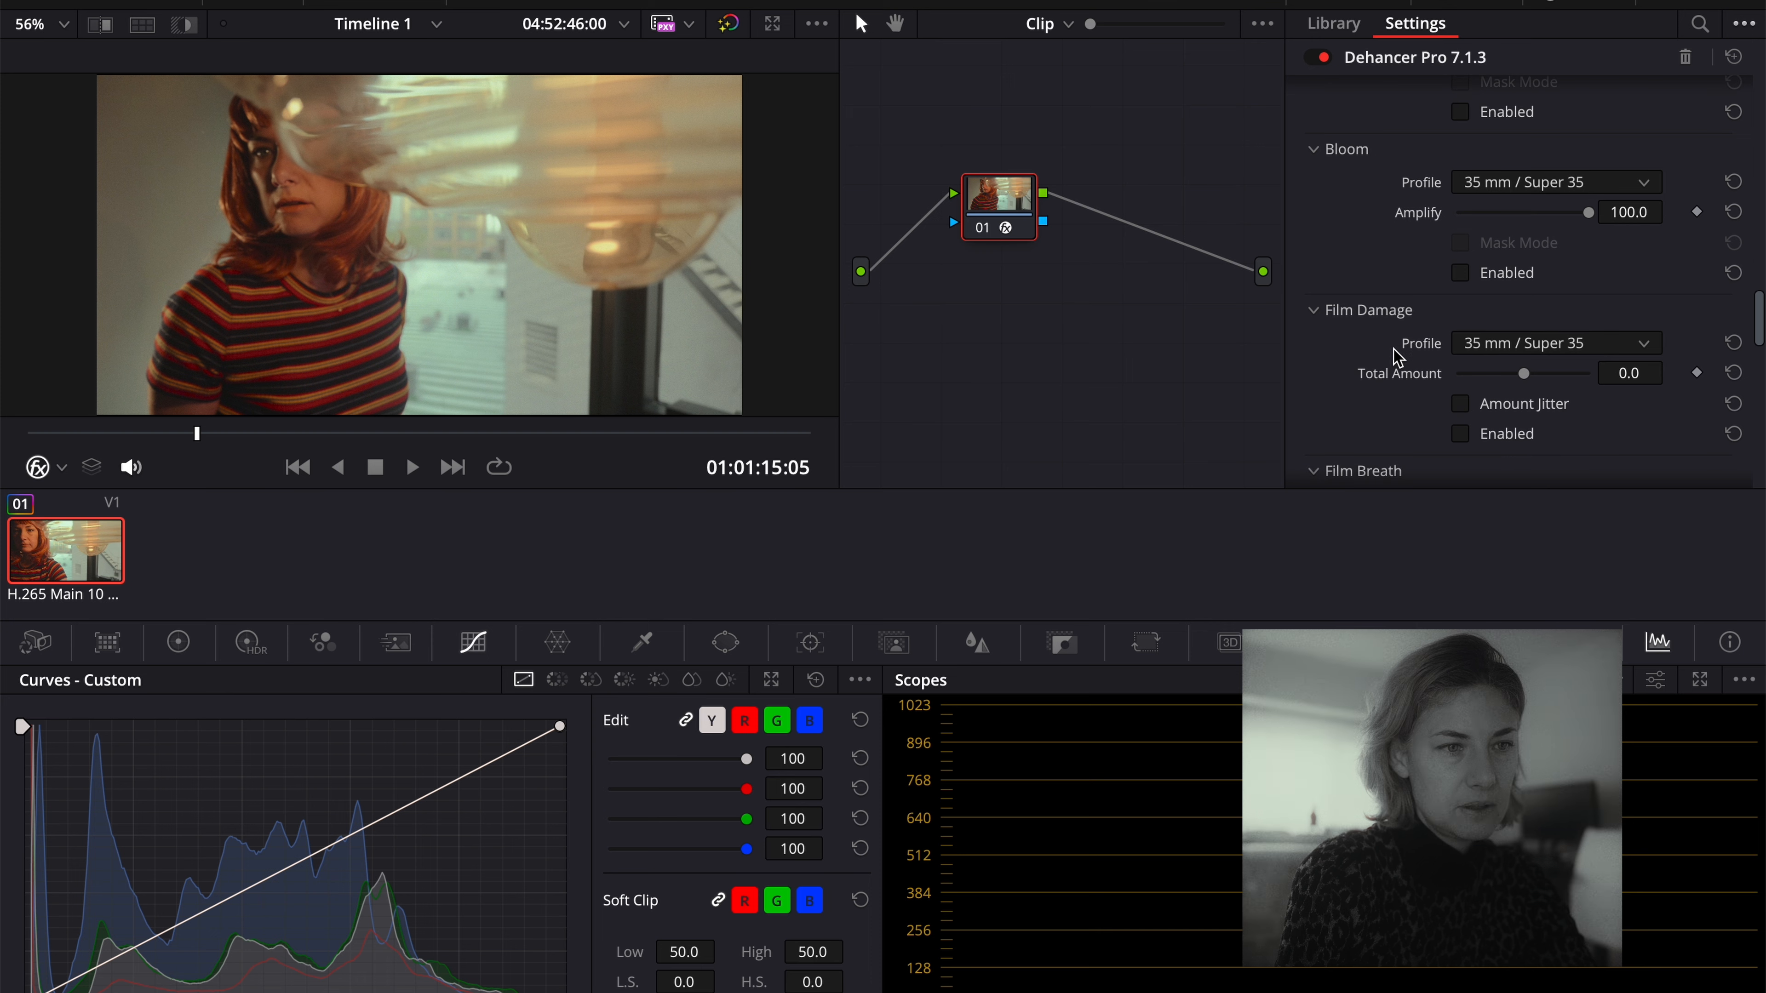
click(1503, 350)
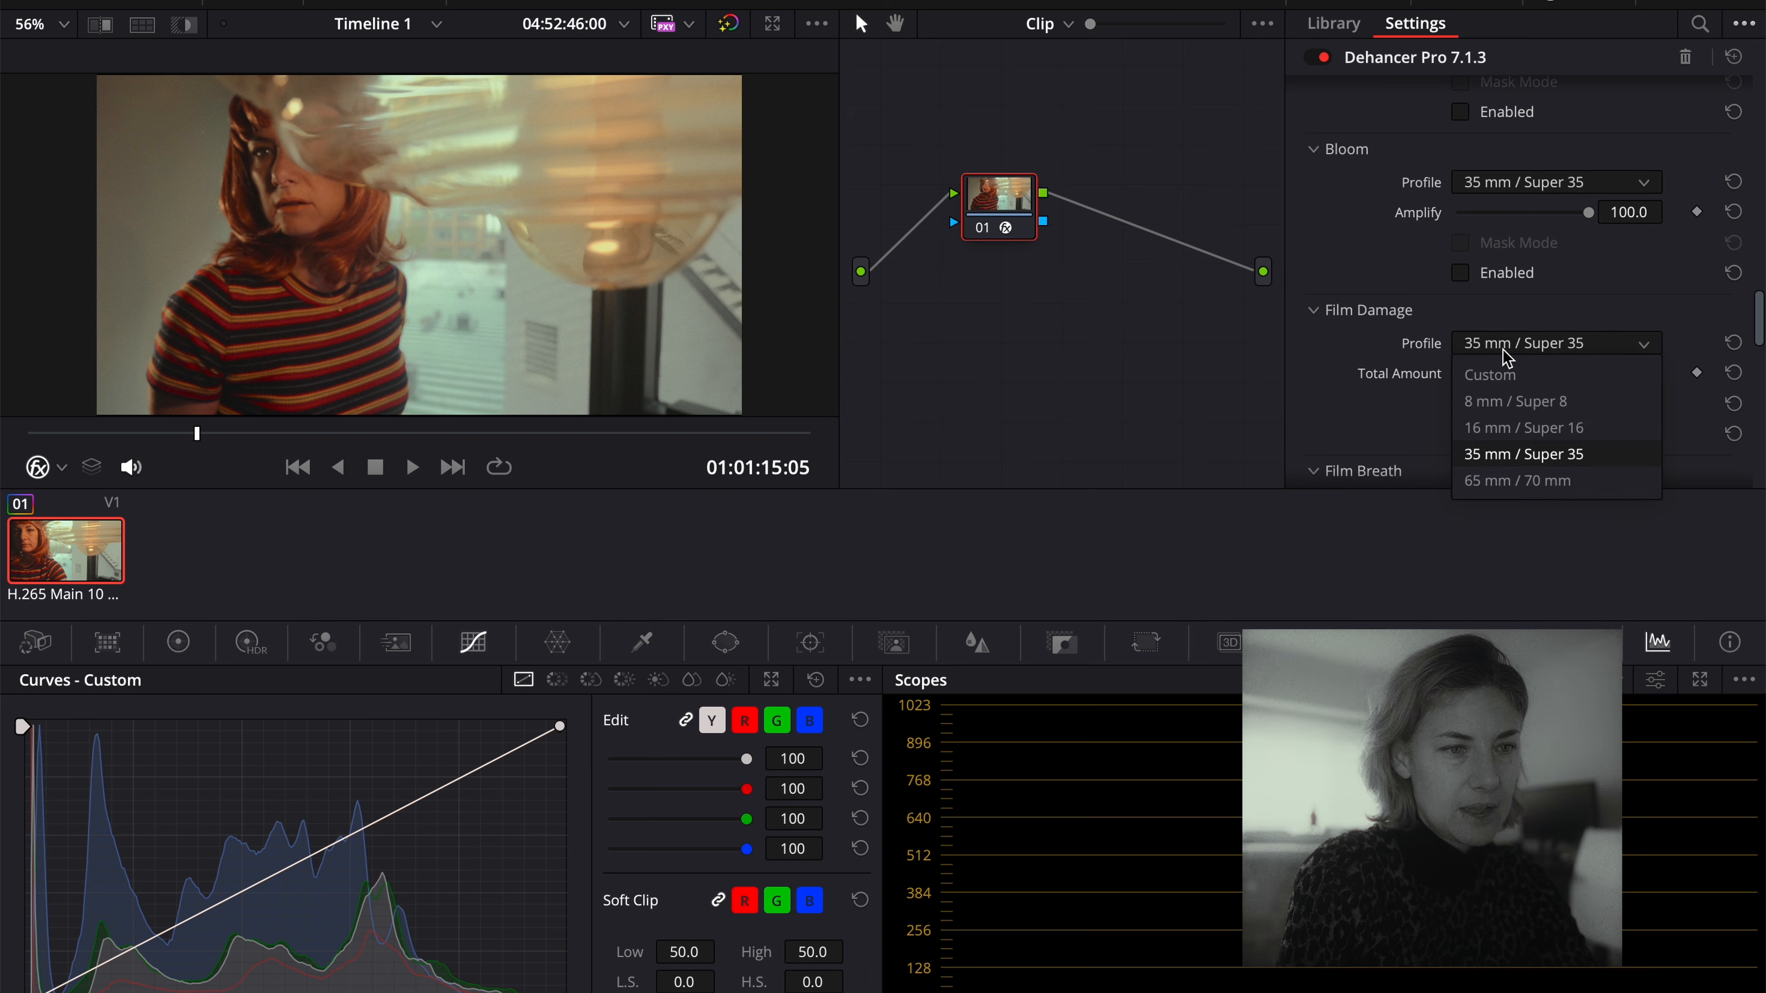
click(1384, 364)
Set the Film Grain profile to 35 mm ISO 500.
scroll(1432, 209, up, 10)
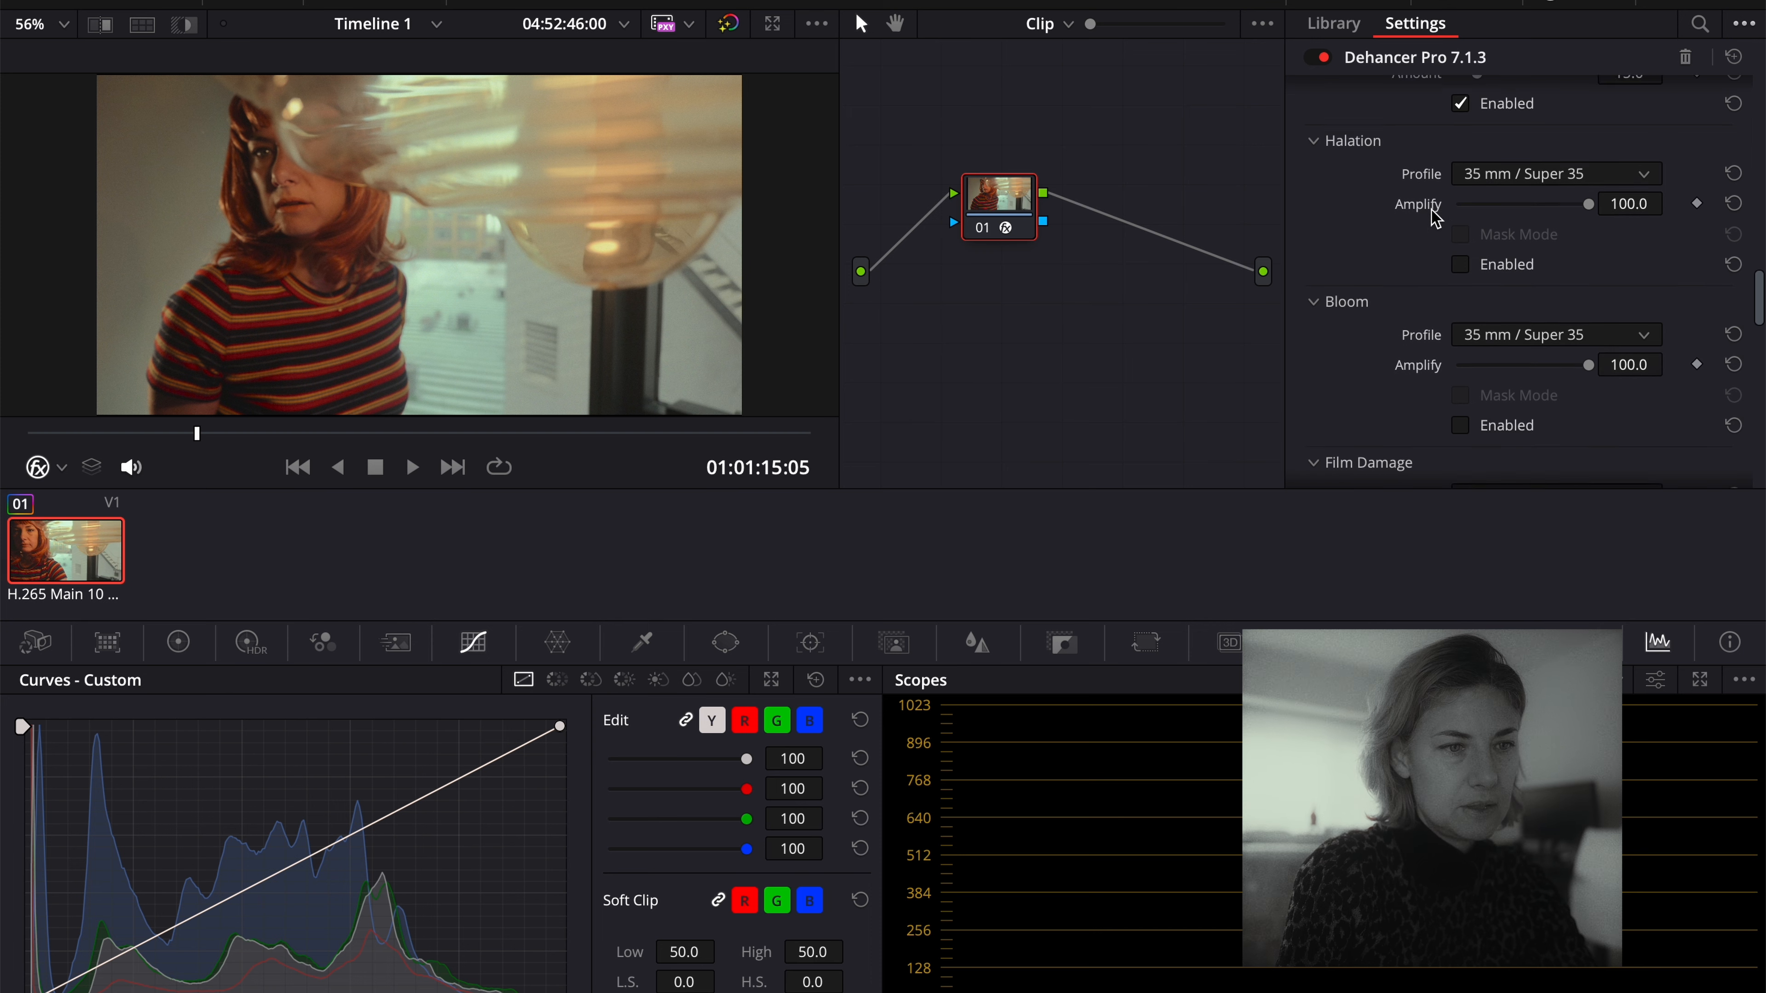
scroll(1437, 215, down, 1)
click(1541, 301)
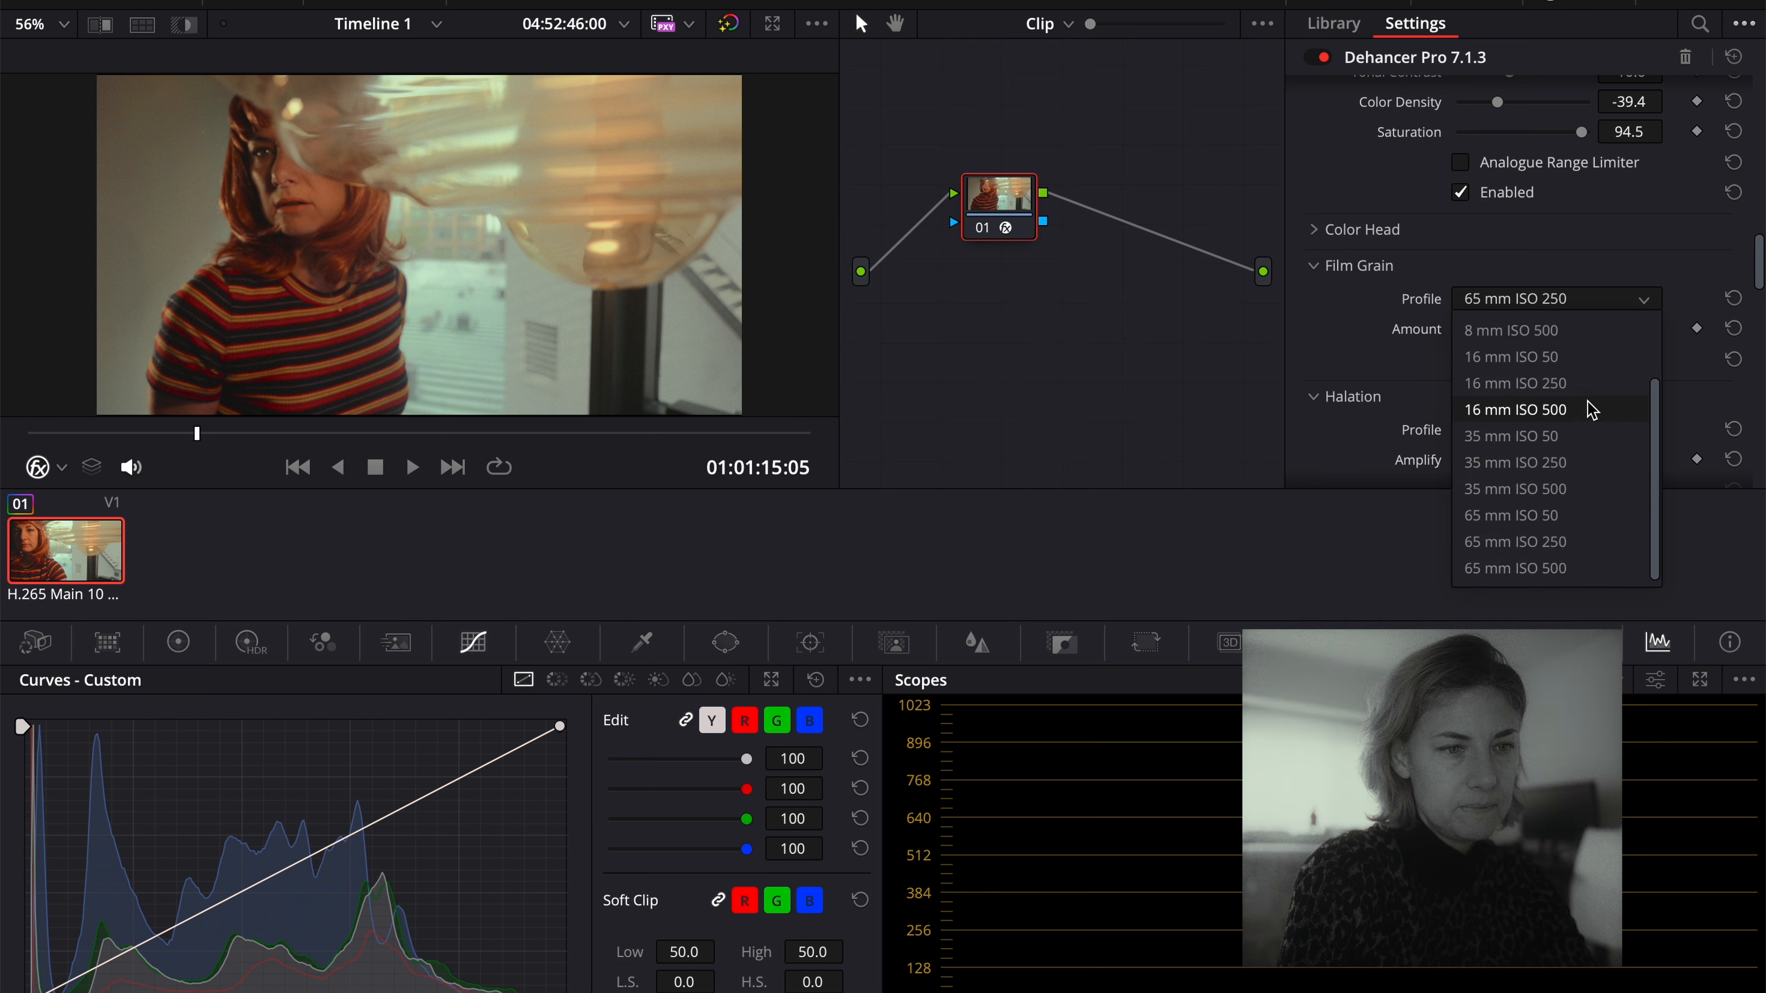
click(1592, 488)
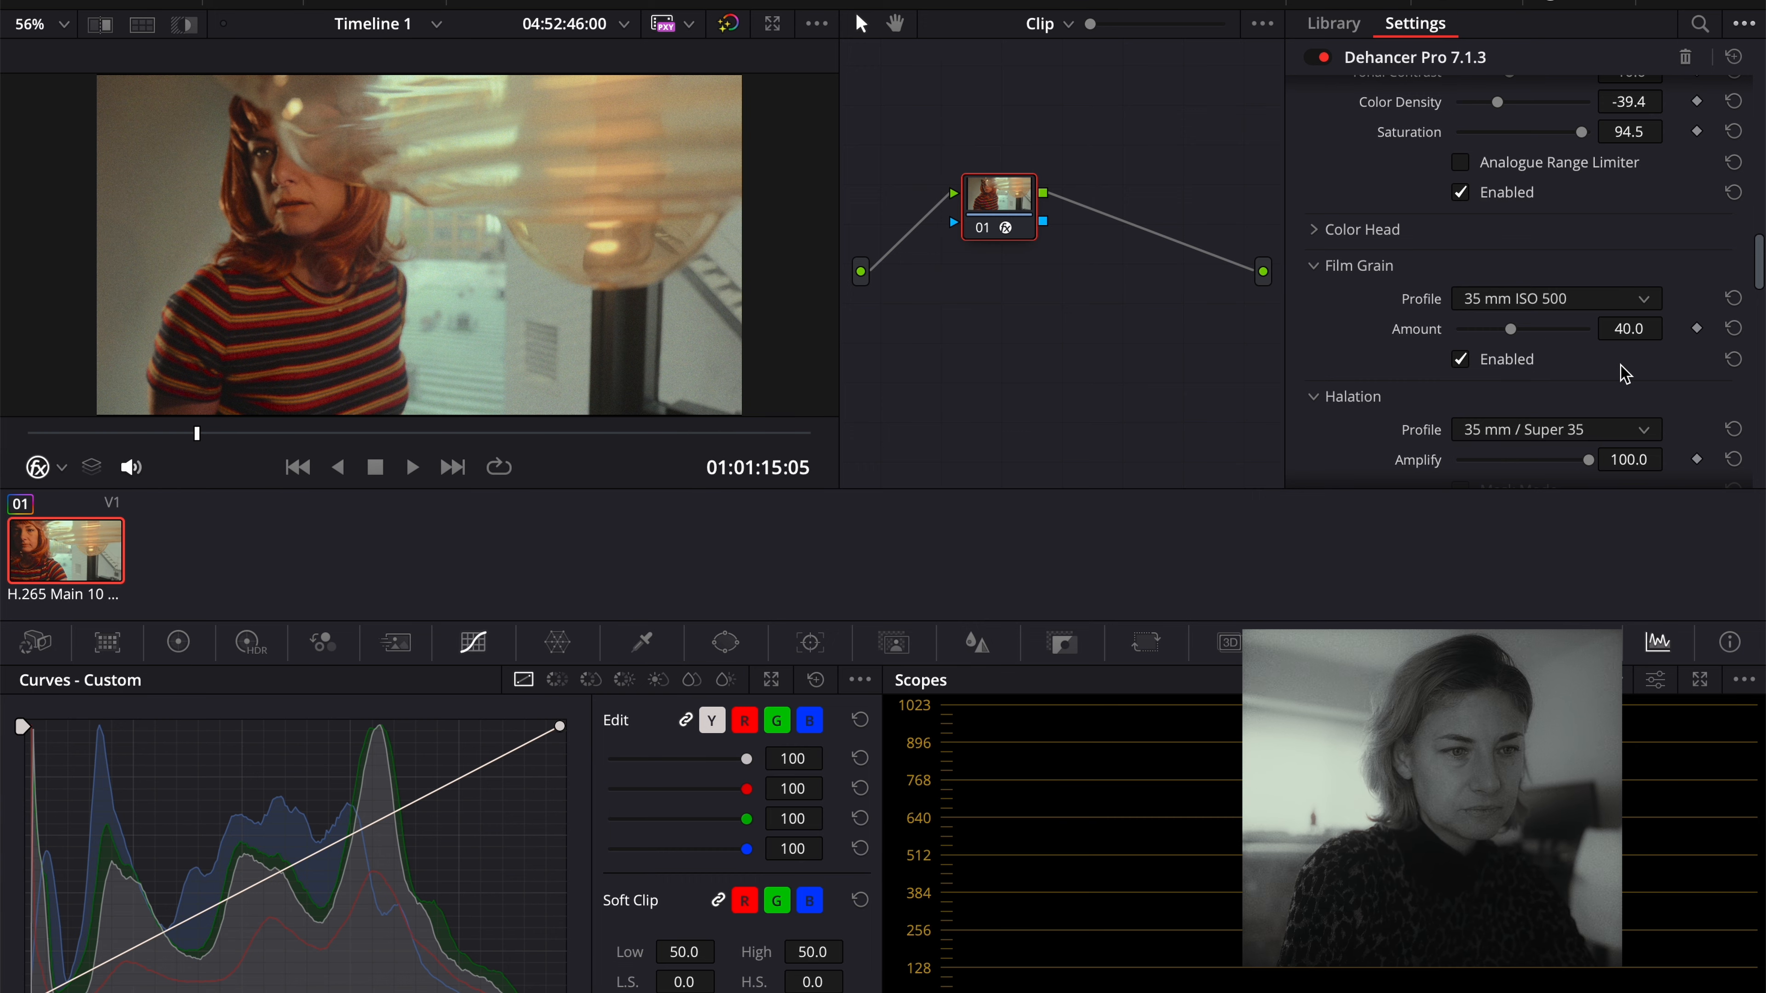
Review the new grain full screen by playing the clip briefly and moving ahead to a frame where the woman faces the camera.
scroll(1610, 369, up, 3)
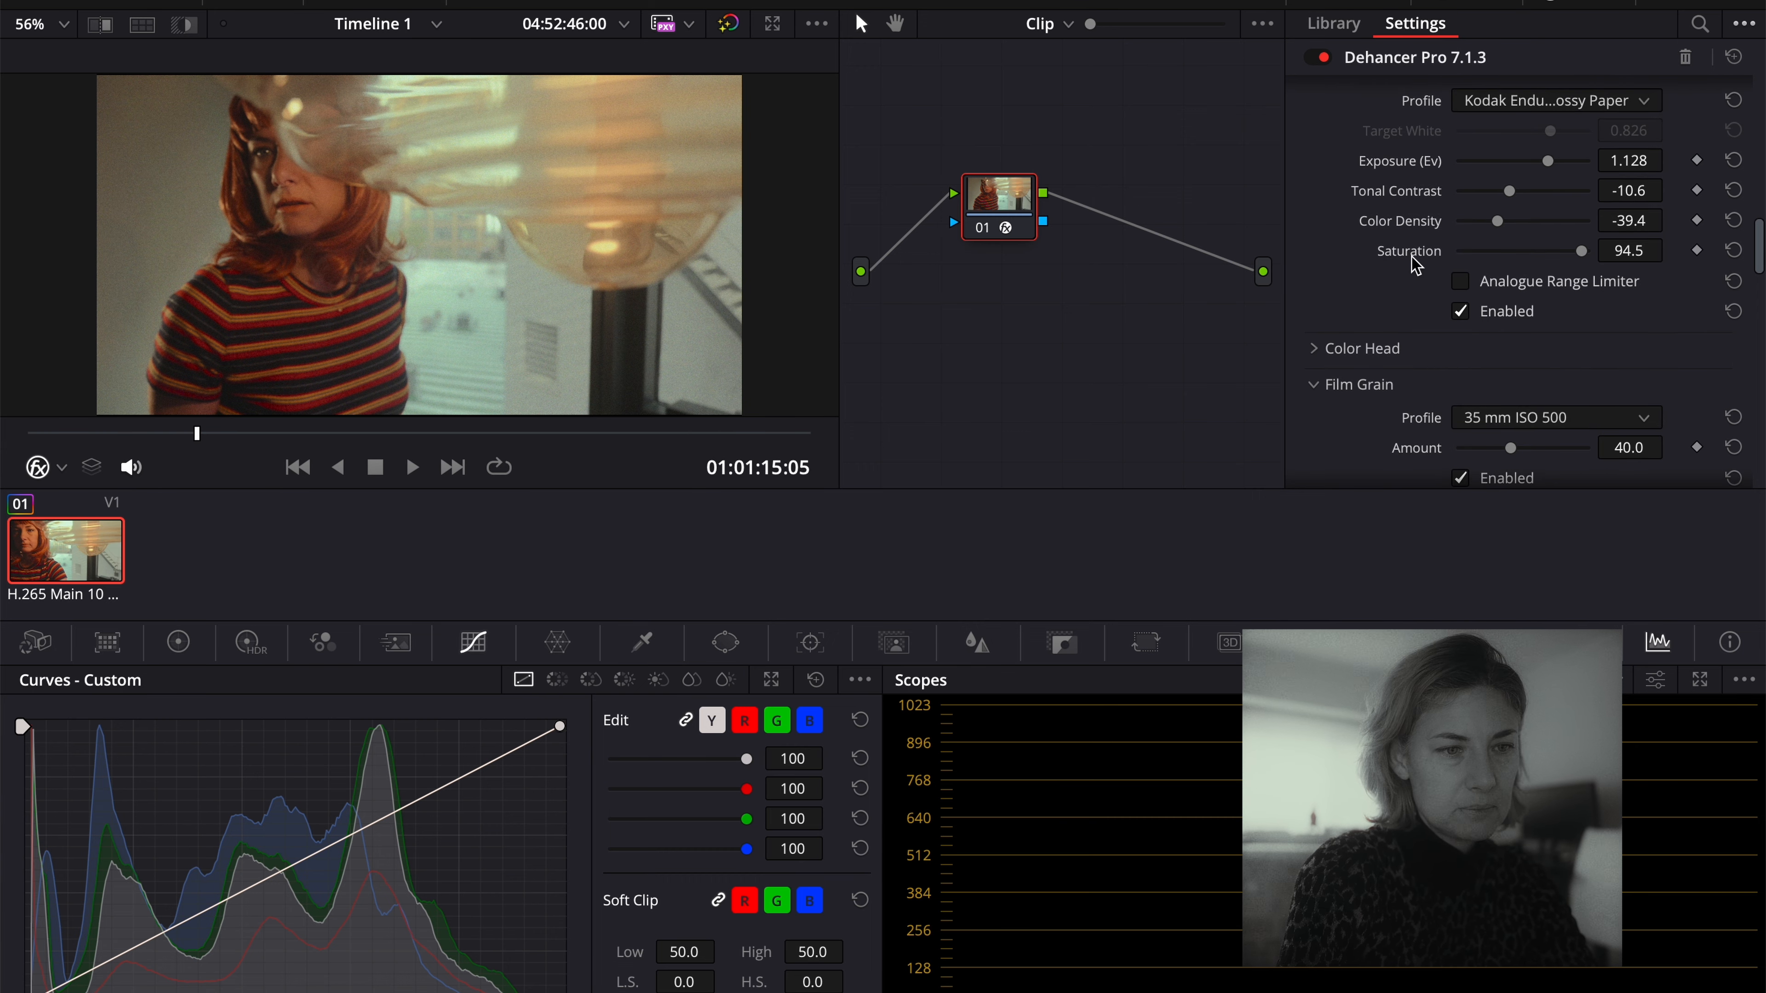
key(super+f)
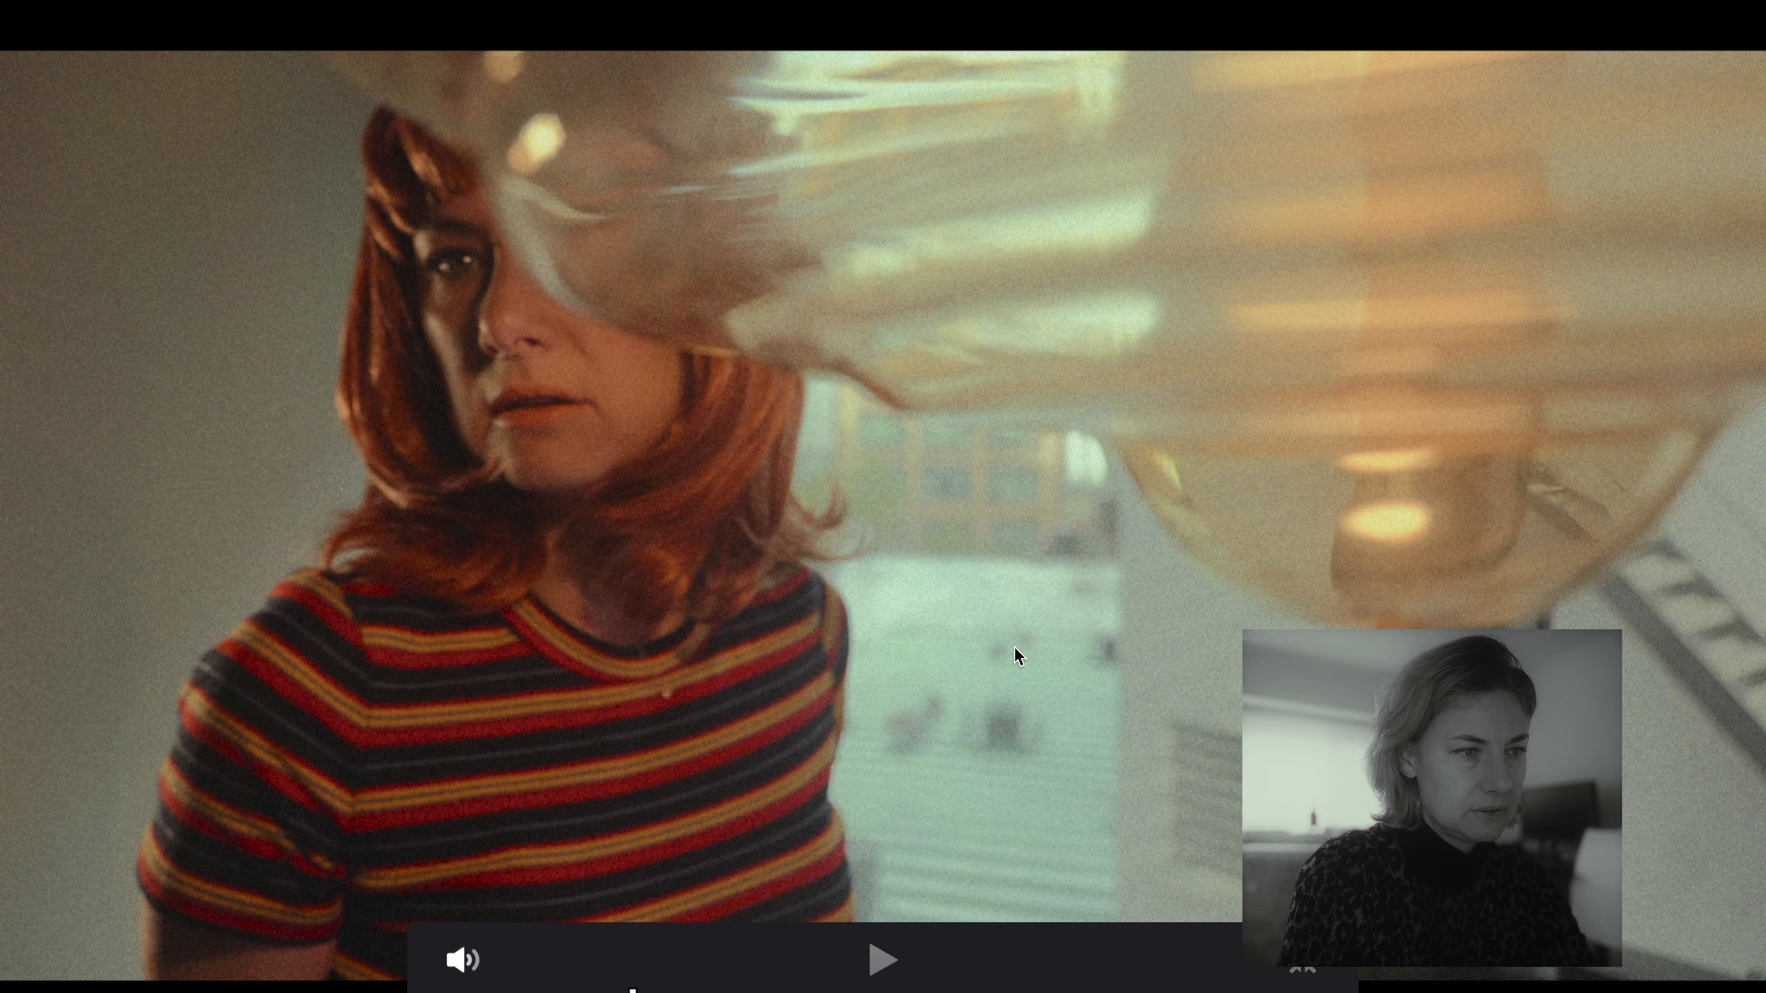
key(space)
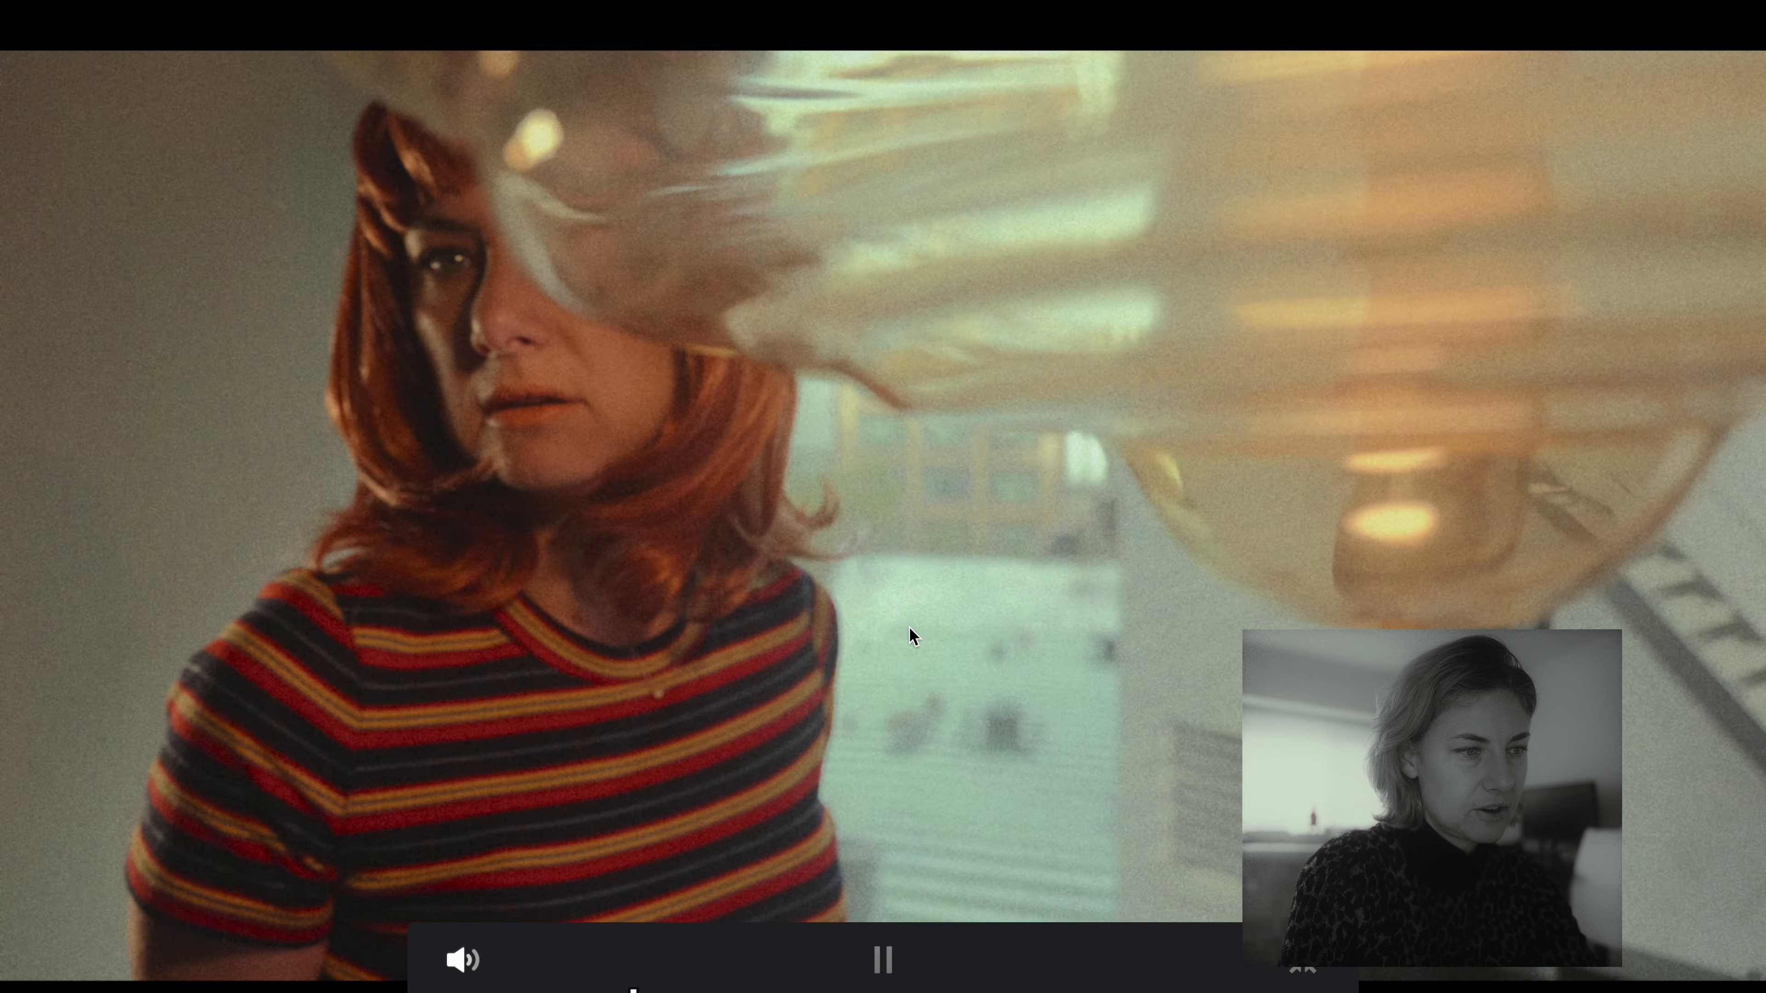
key(space)
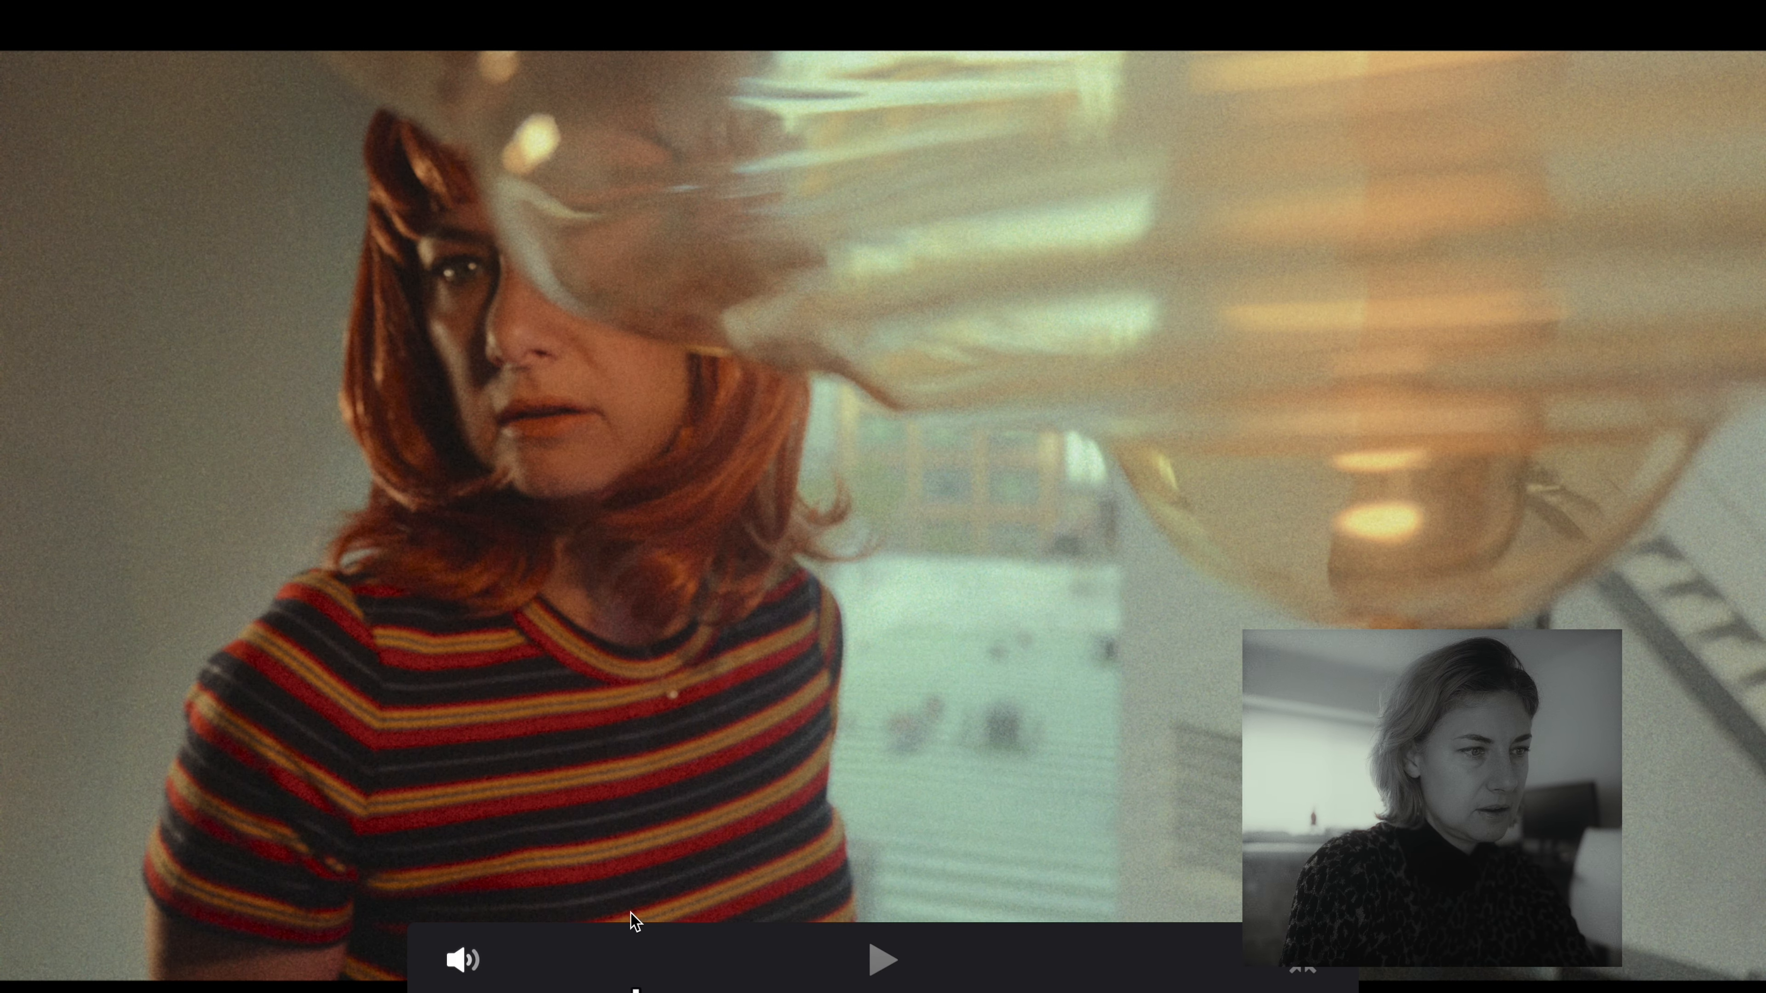
mouse_move(636, 990)
mouse_down()
mouse_move(671, 990)
mouse_move(643, 990)
mouse_up()
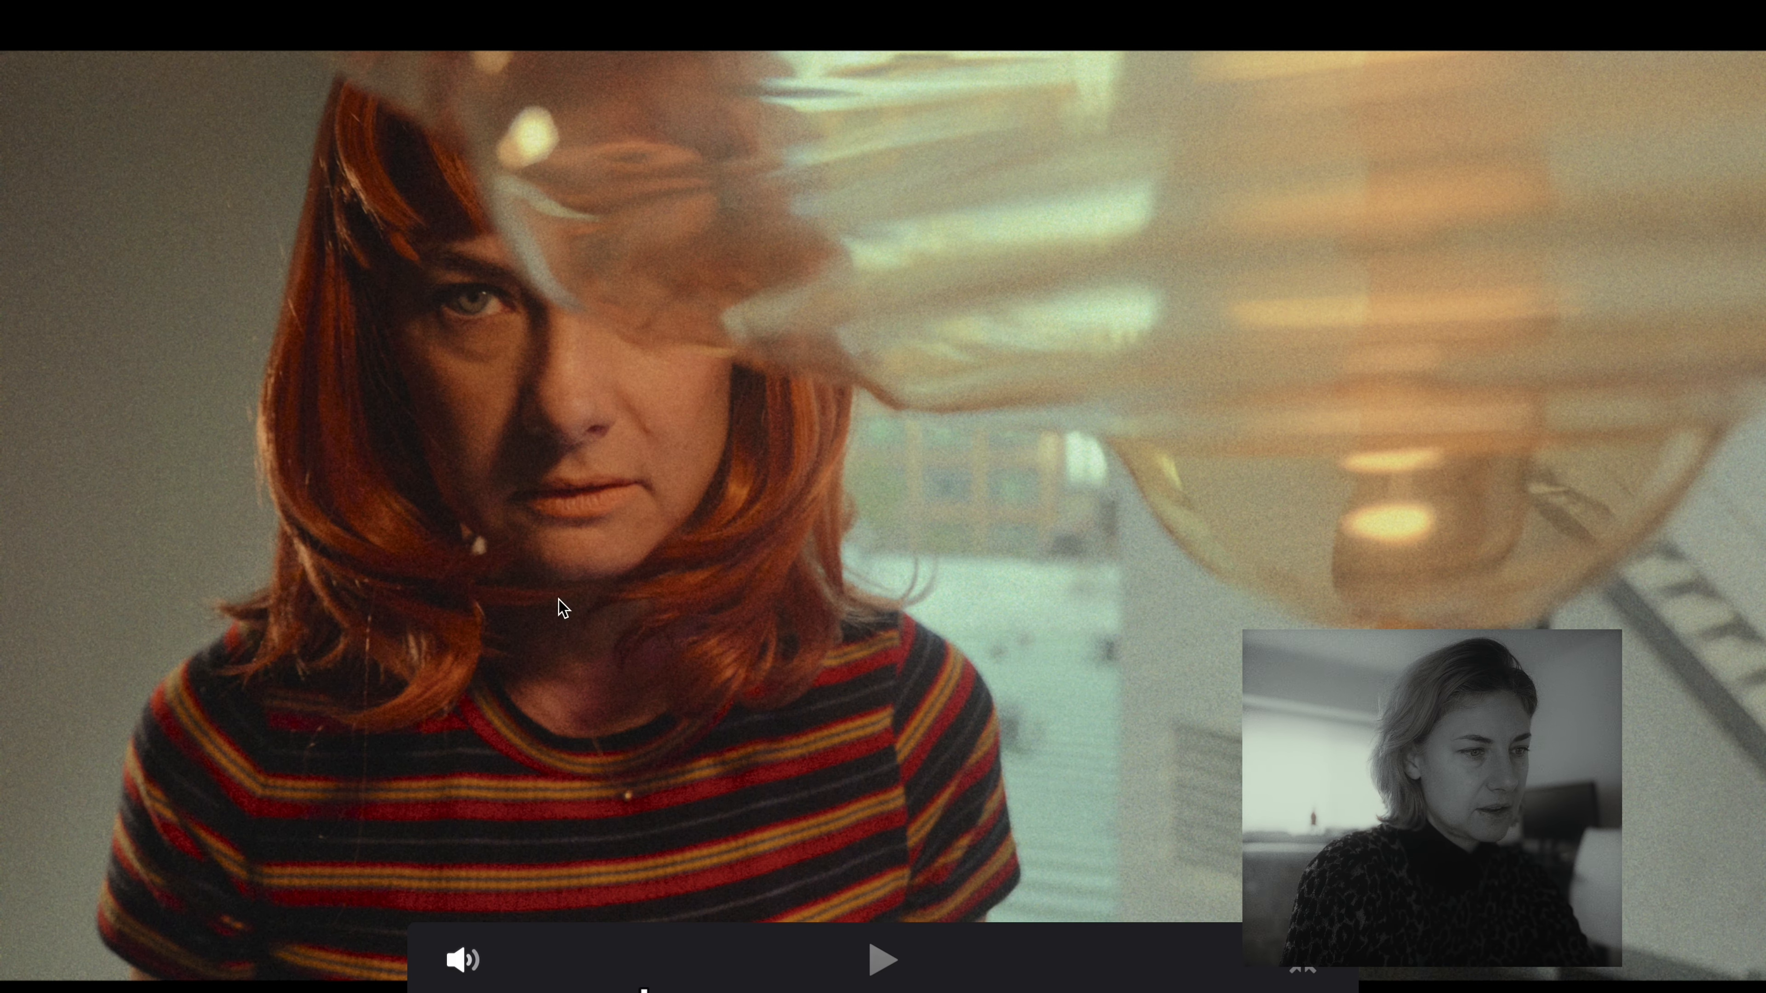
key(Escape)
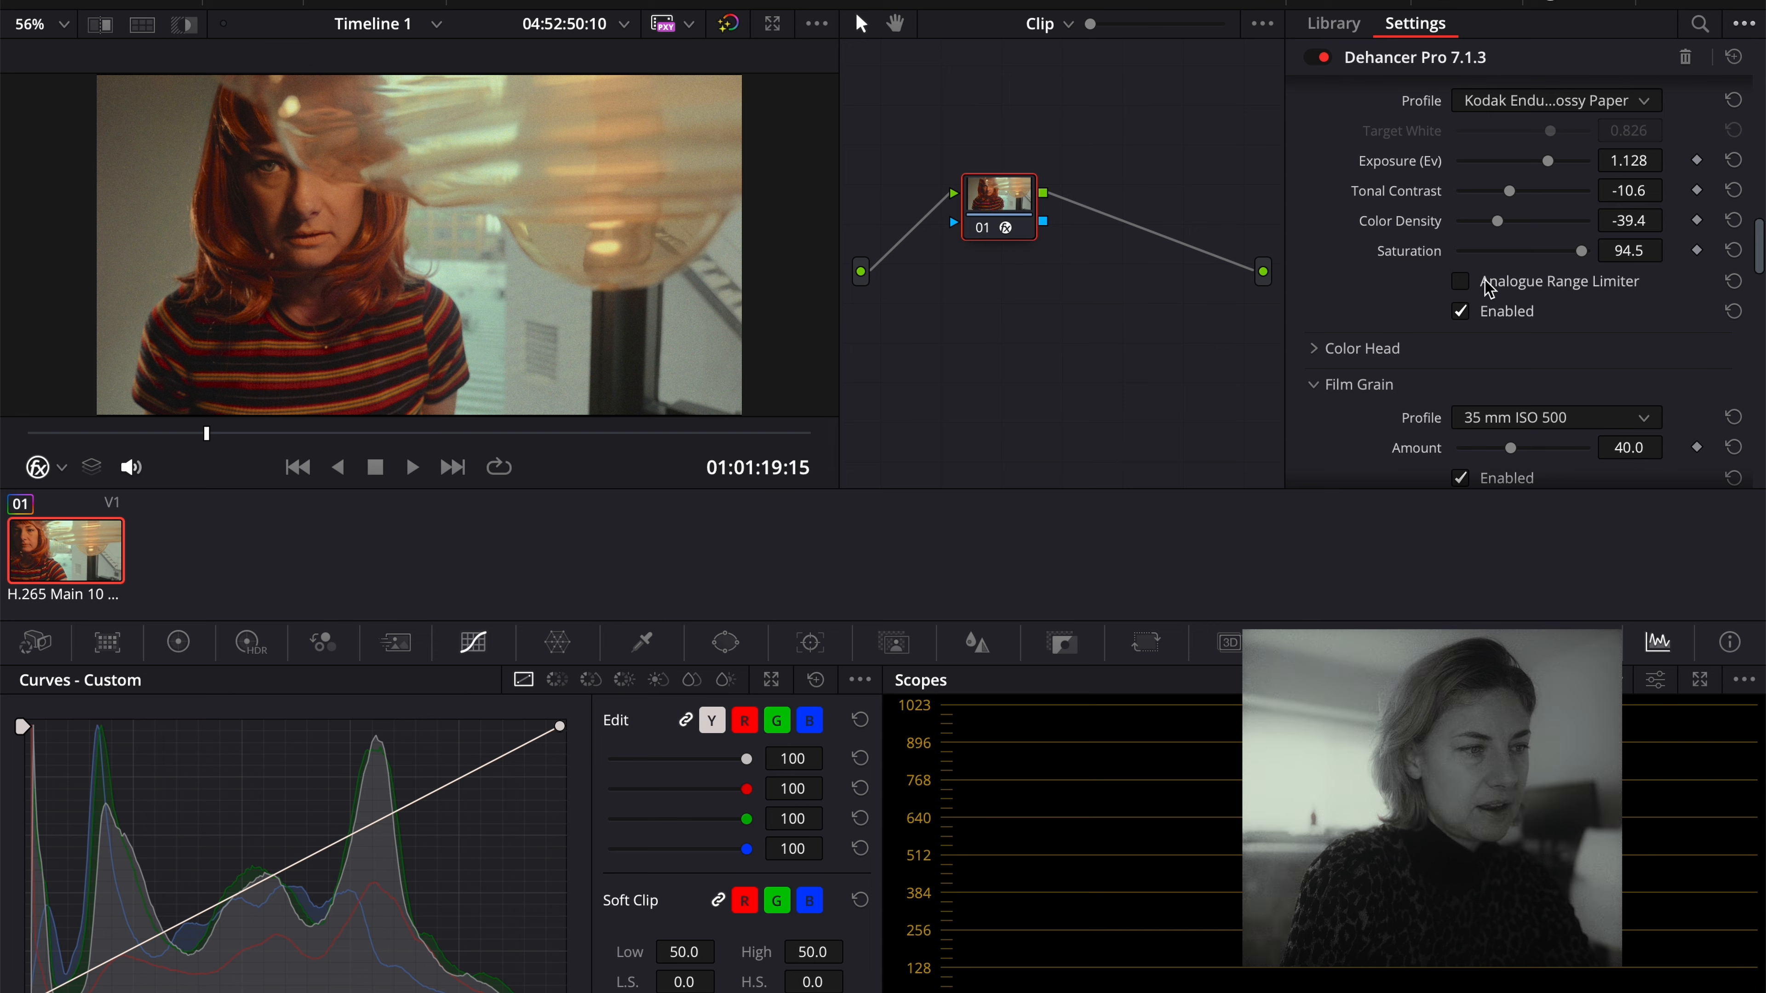
Set the Print section's Tonal Contrast to 5.9, Saturation to 85.3 and Exposure to 1.200.
scroll(1366, 410, down, 3)
scroll(1366, 411, up, 4)
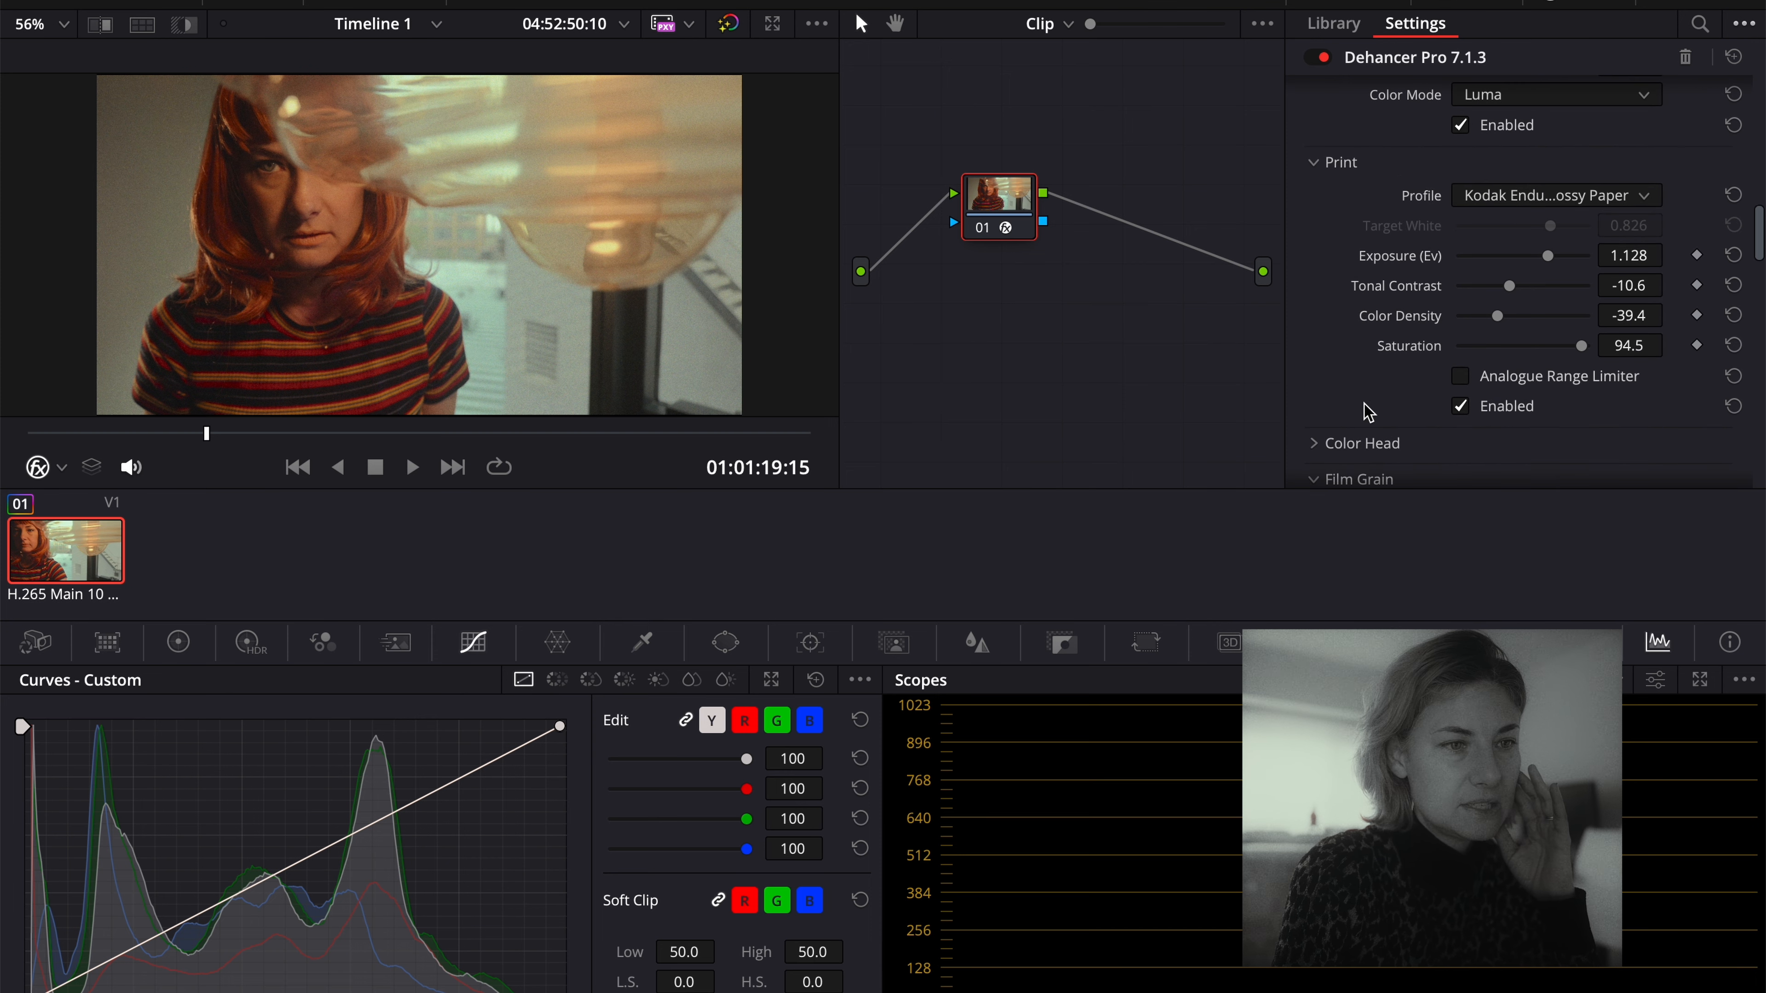
drag(1514, 292, 1571, 349)
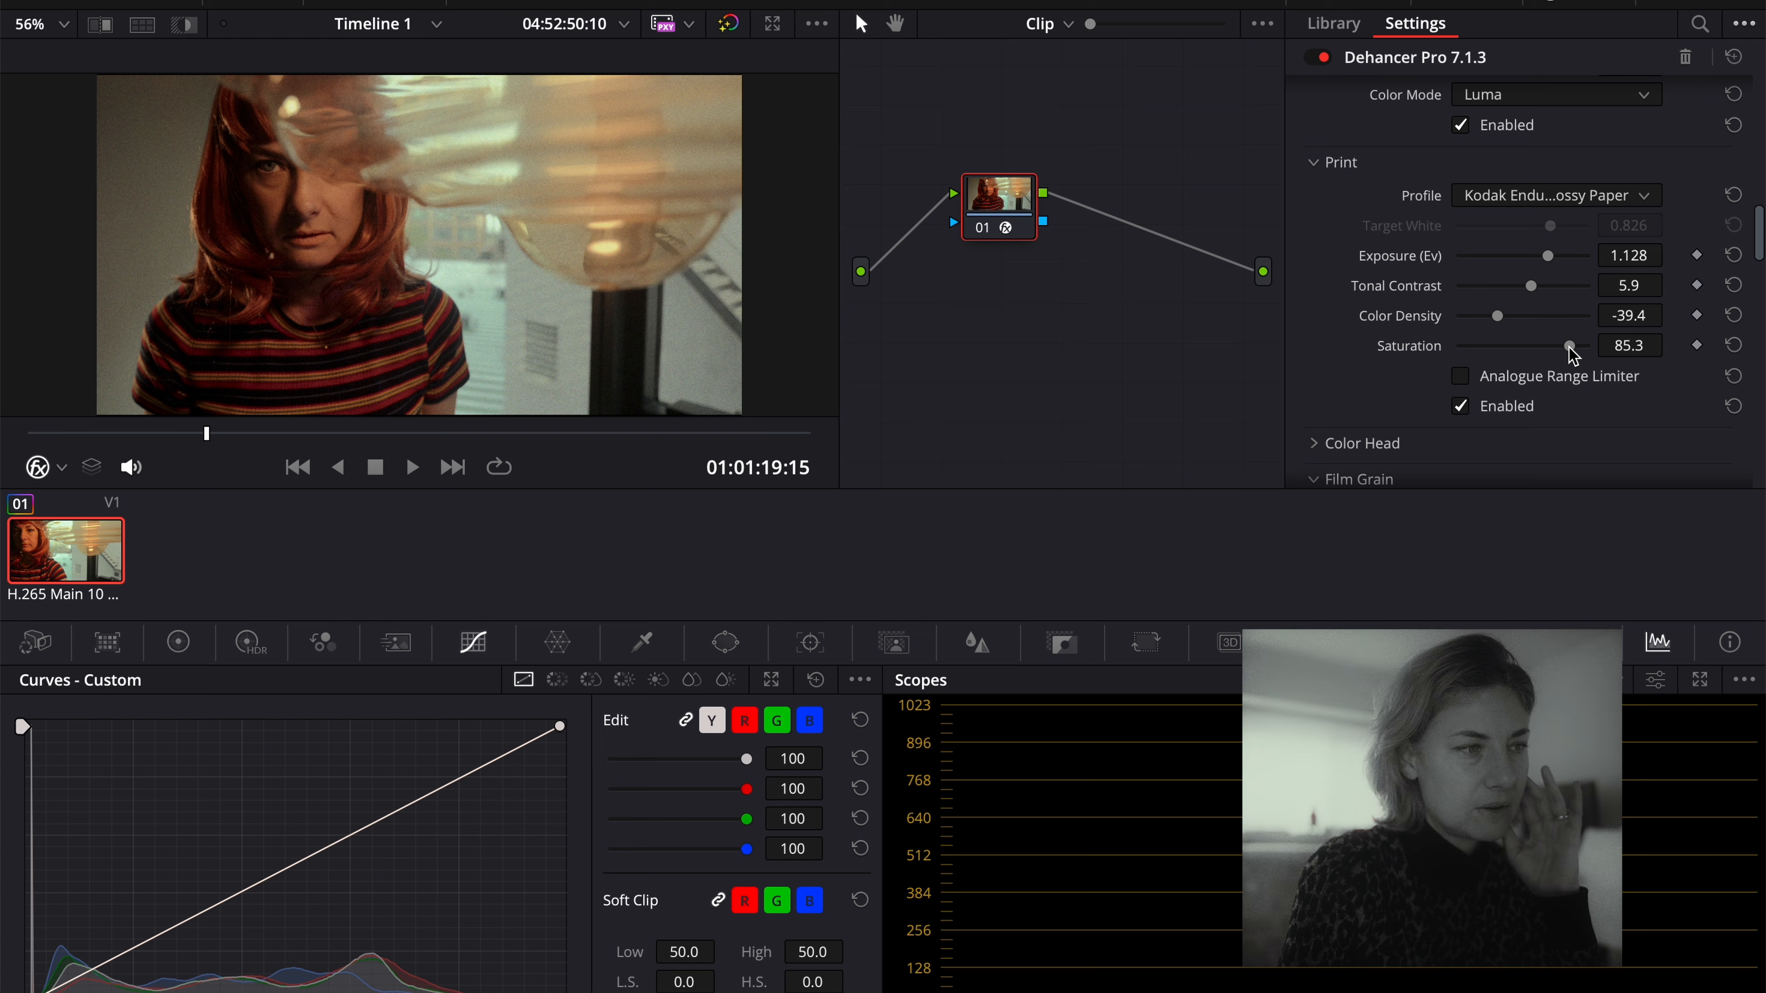
scroll(1552, 156, up, 1)
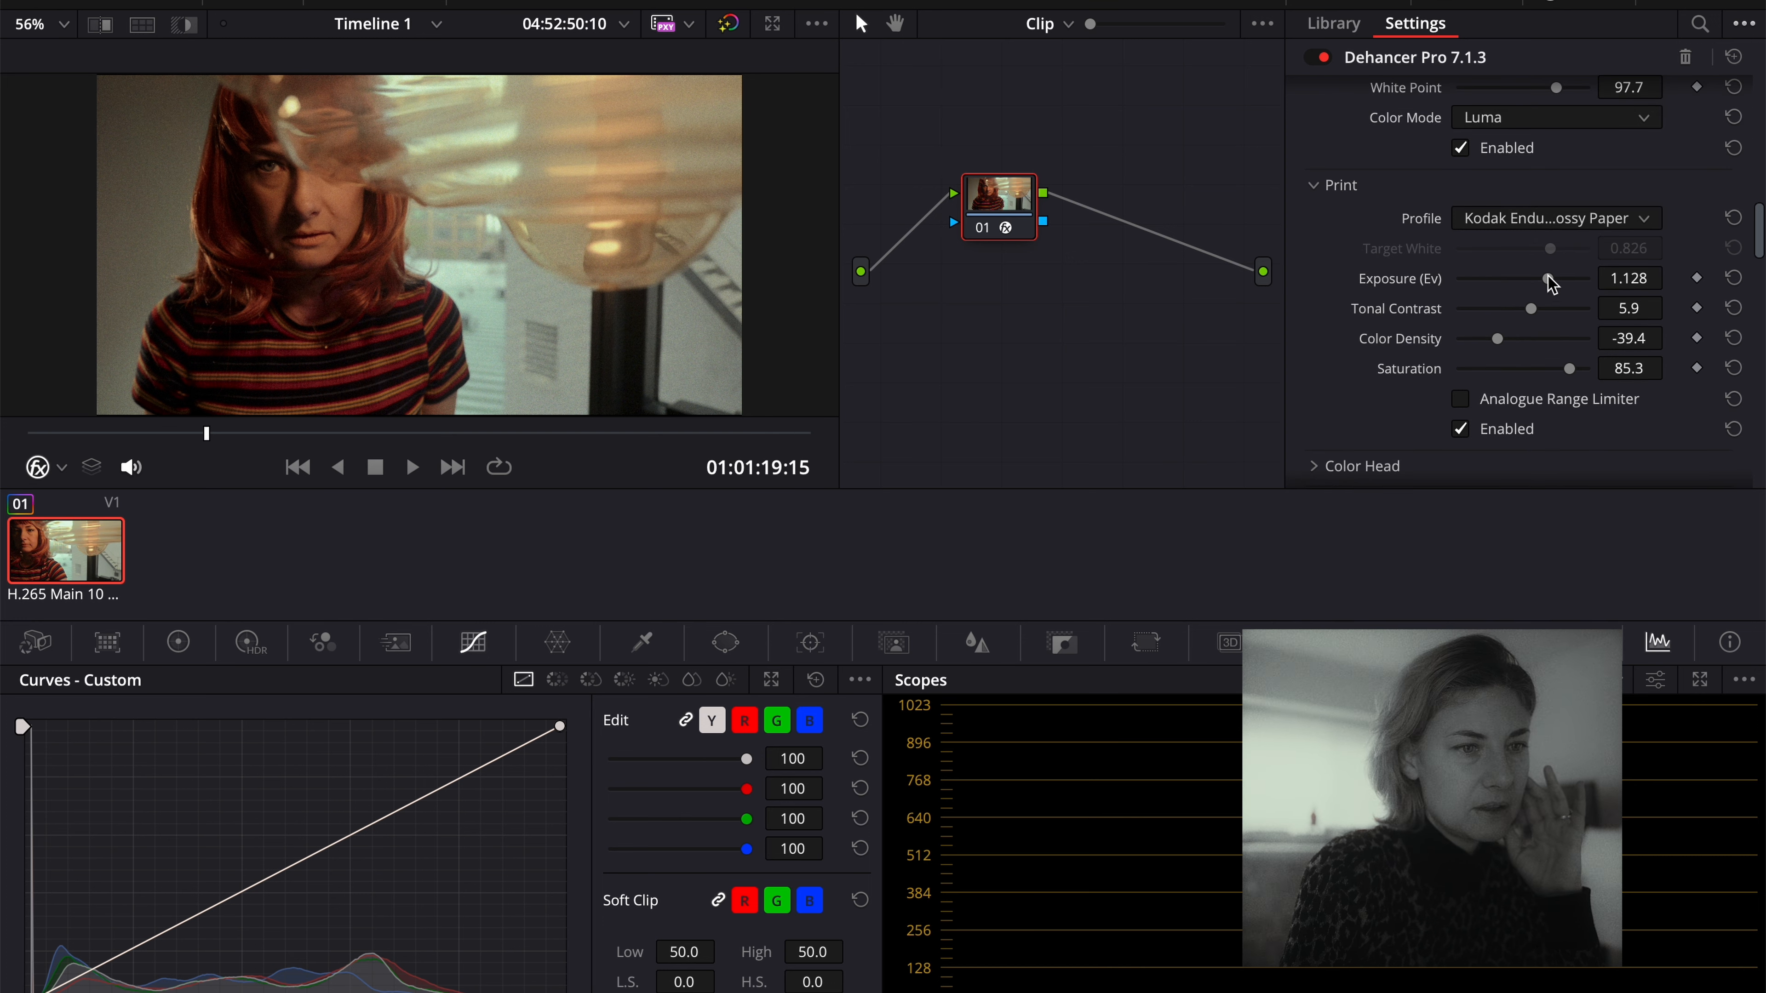
drag(1548, 280, 1552, 279)
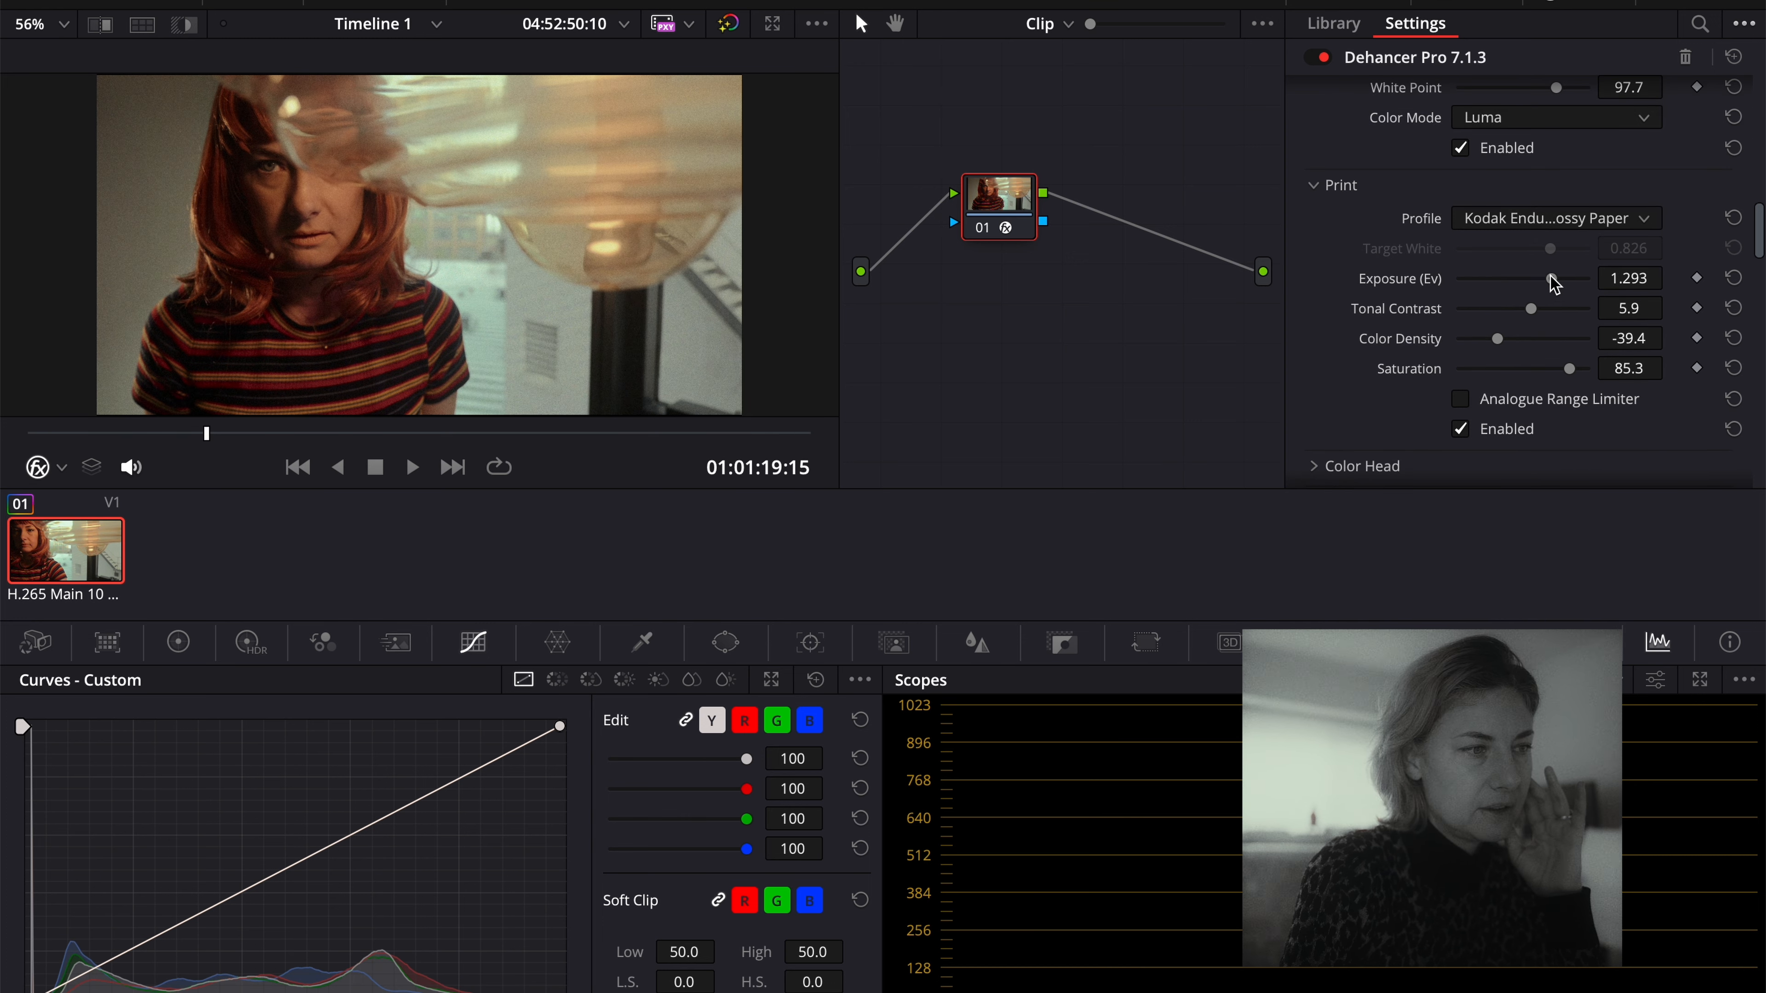
Raise Color Boost in the Film Developer section to 37.6.
scroll(1390, 251, up, 15)
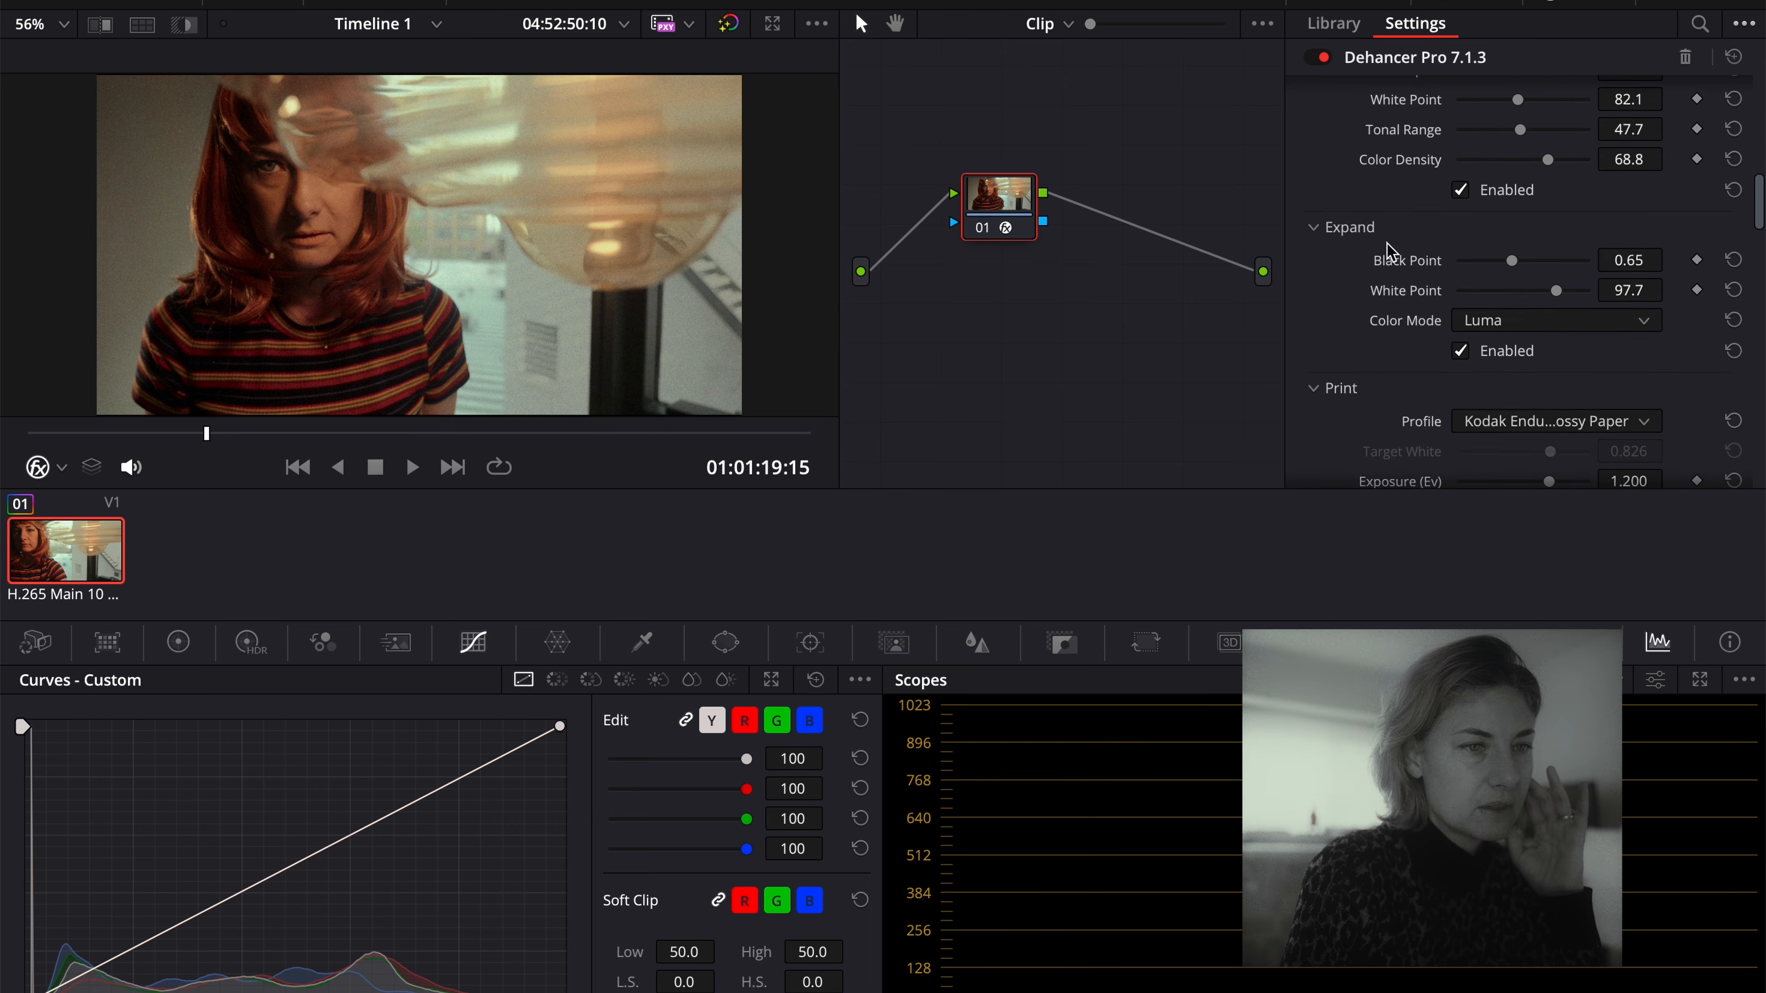
scroll(1391, 251, up, 1)
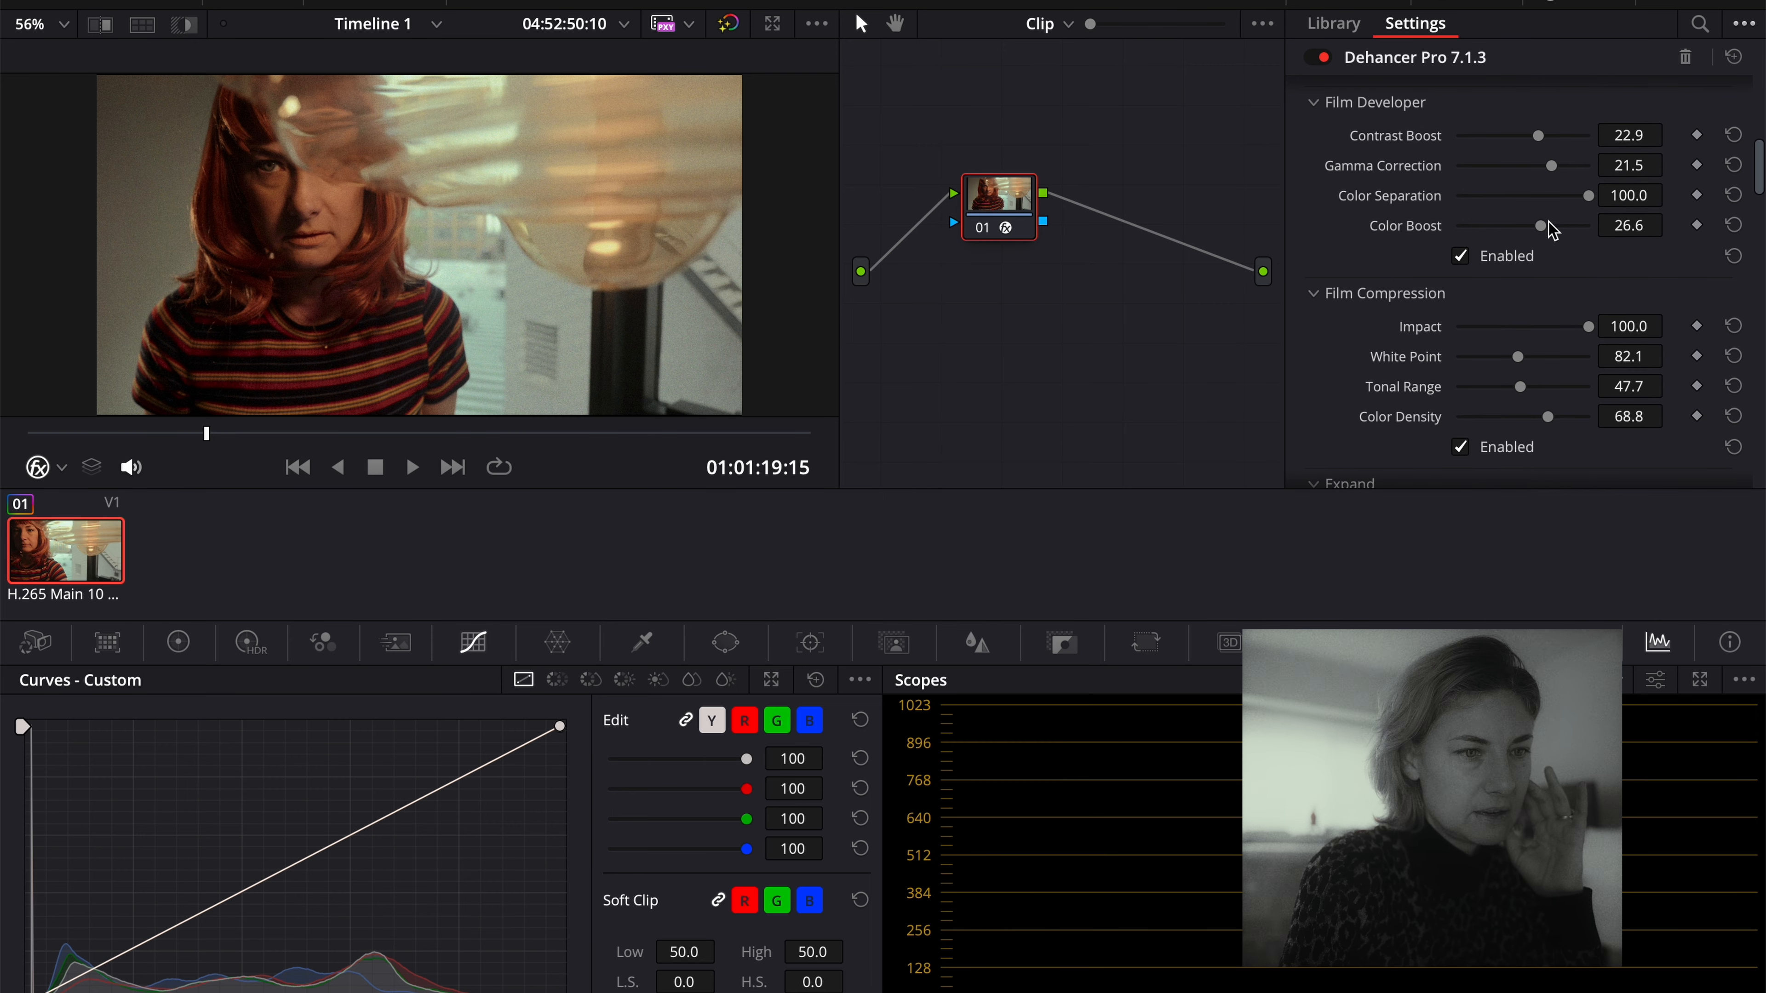
scroll(1416, 176, up, 3)
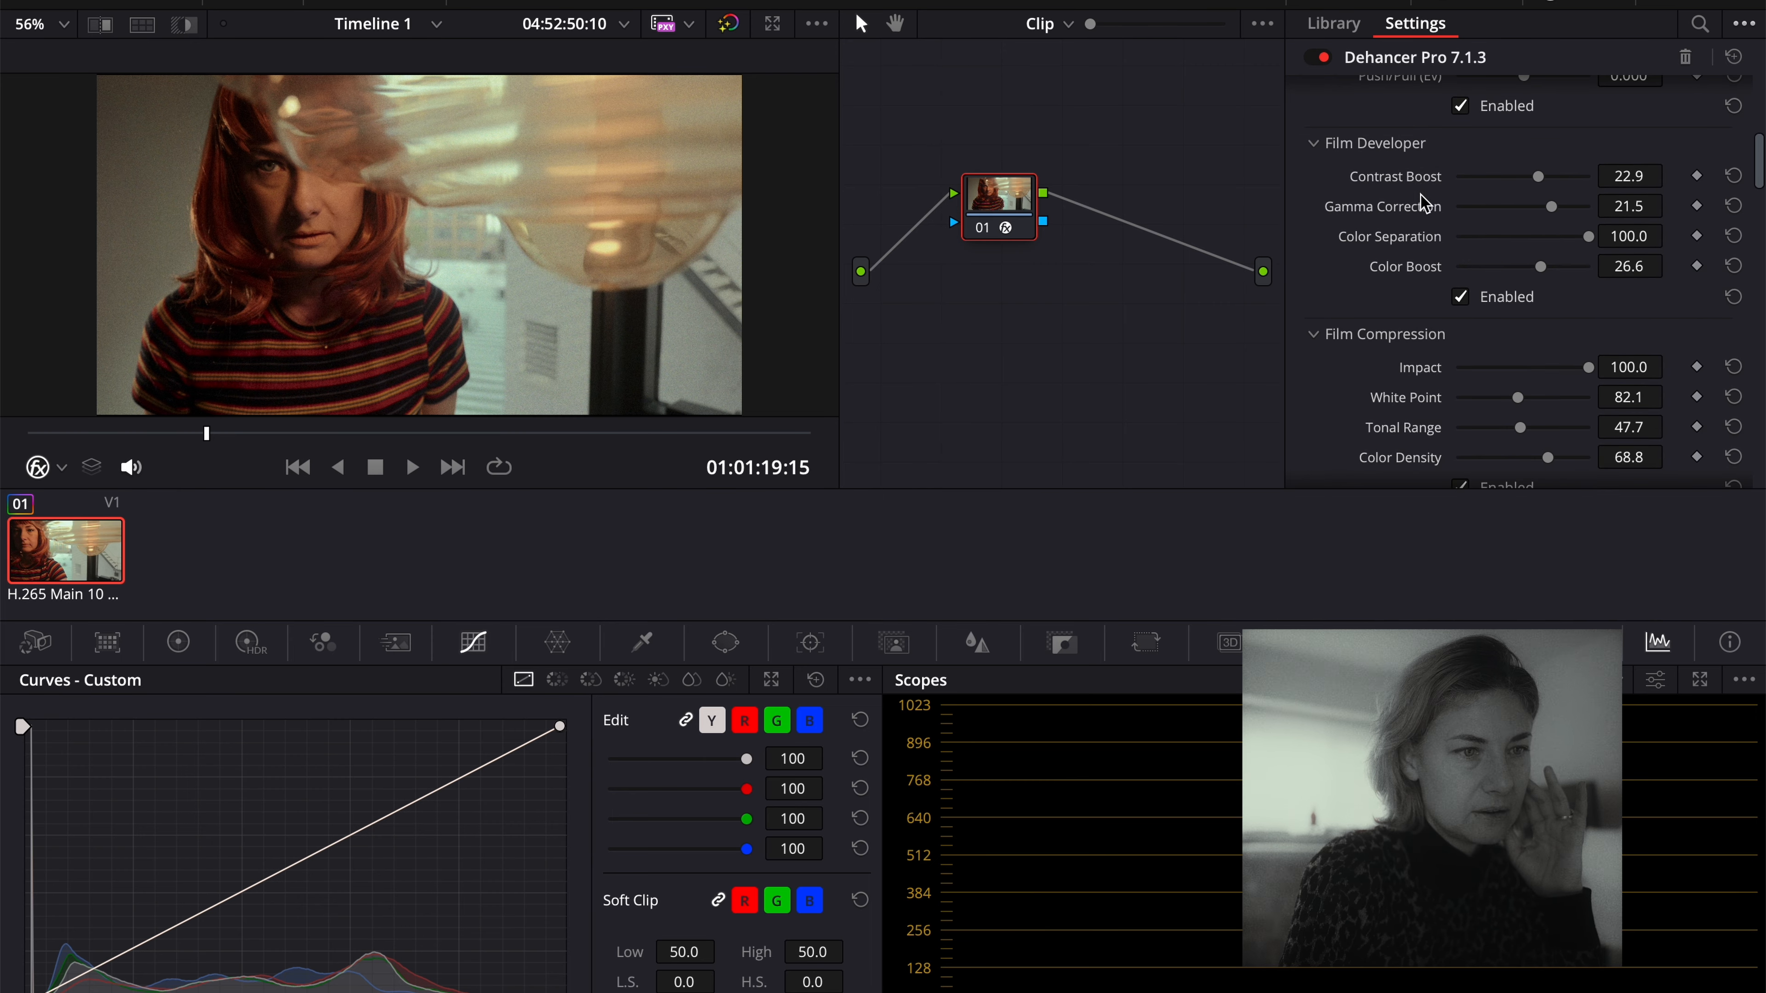
scroll(1547, 257, up, 2)
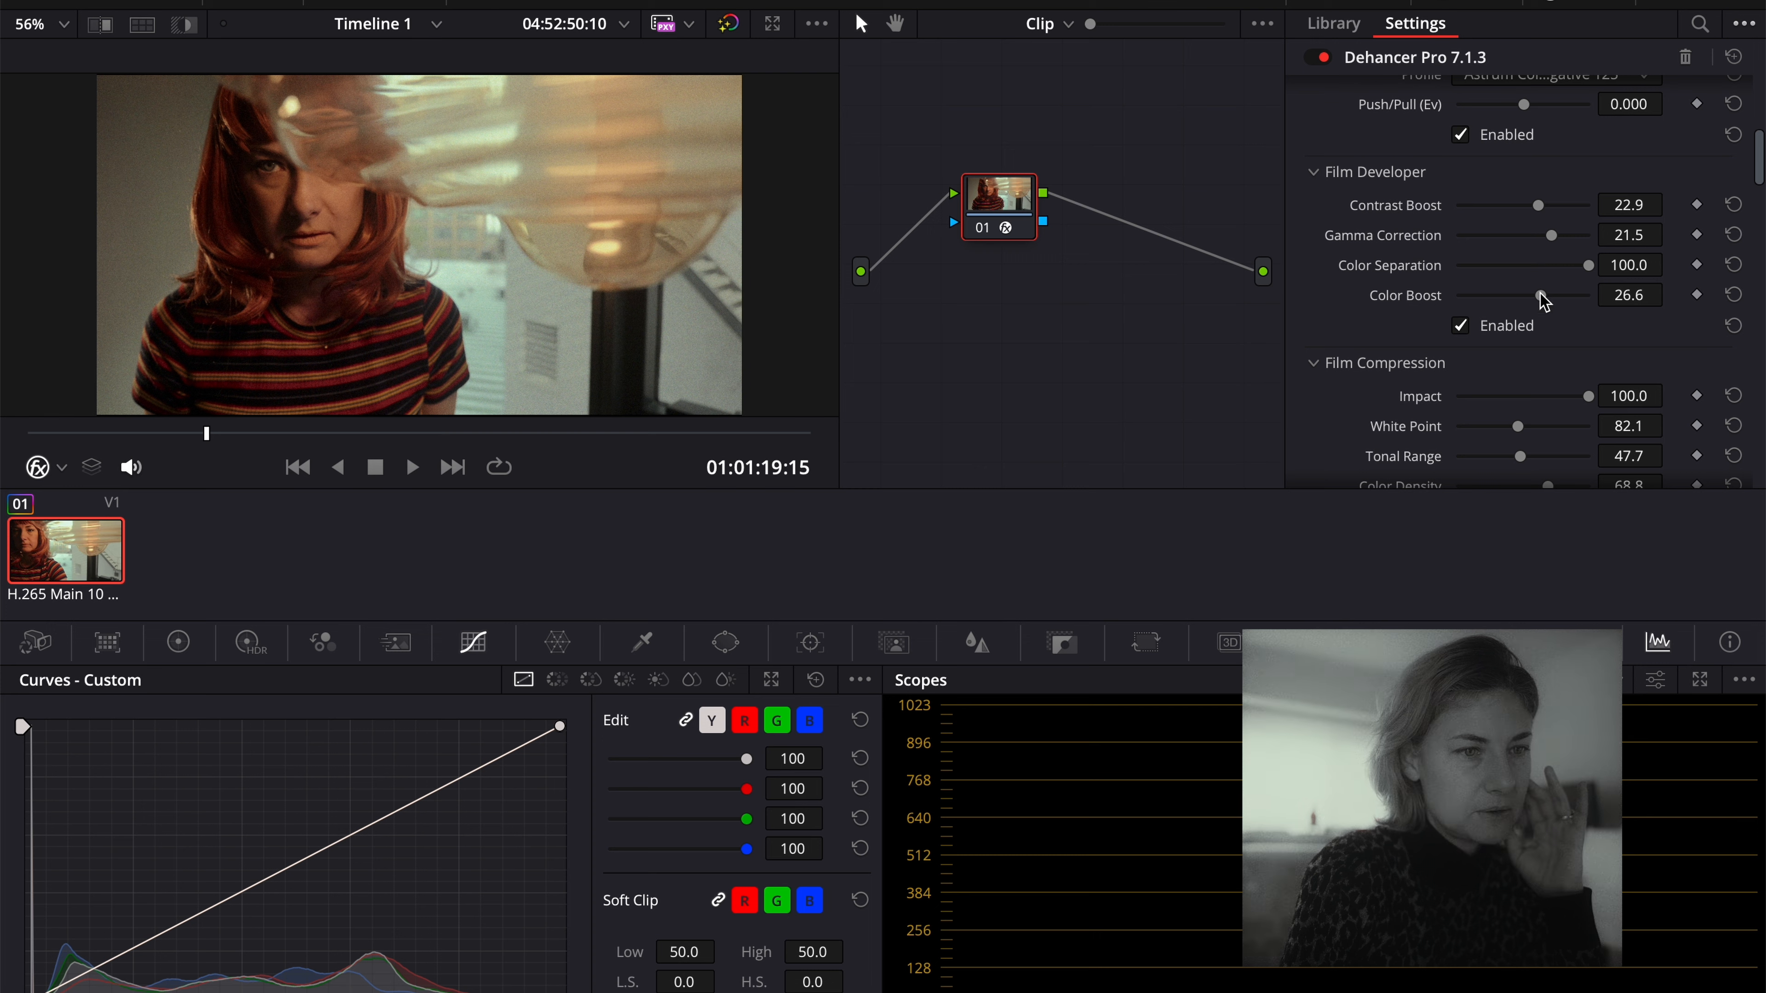
drag(1544, 295, 1546, 296)
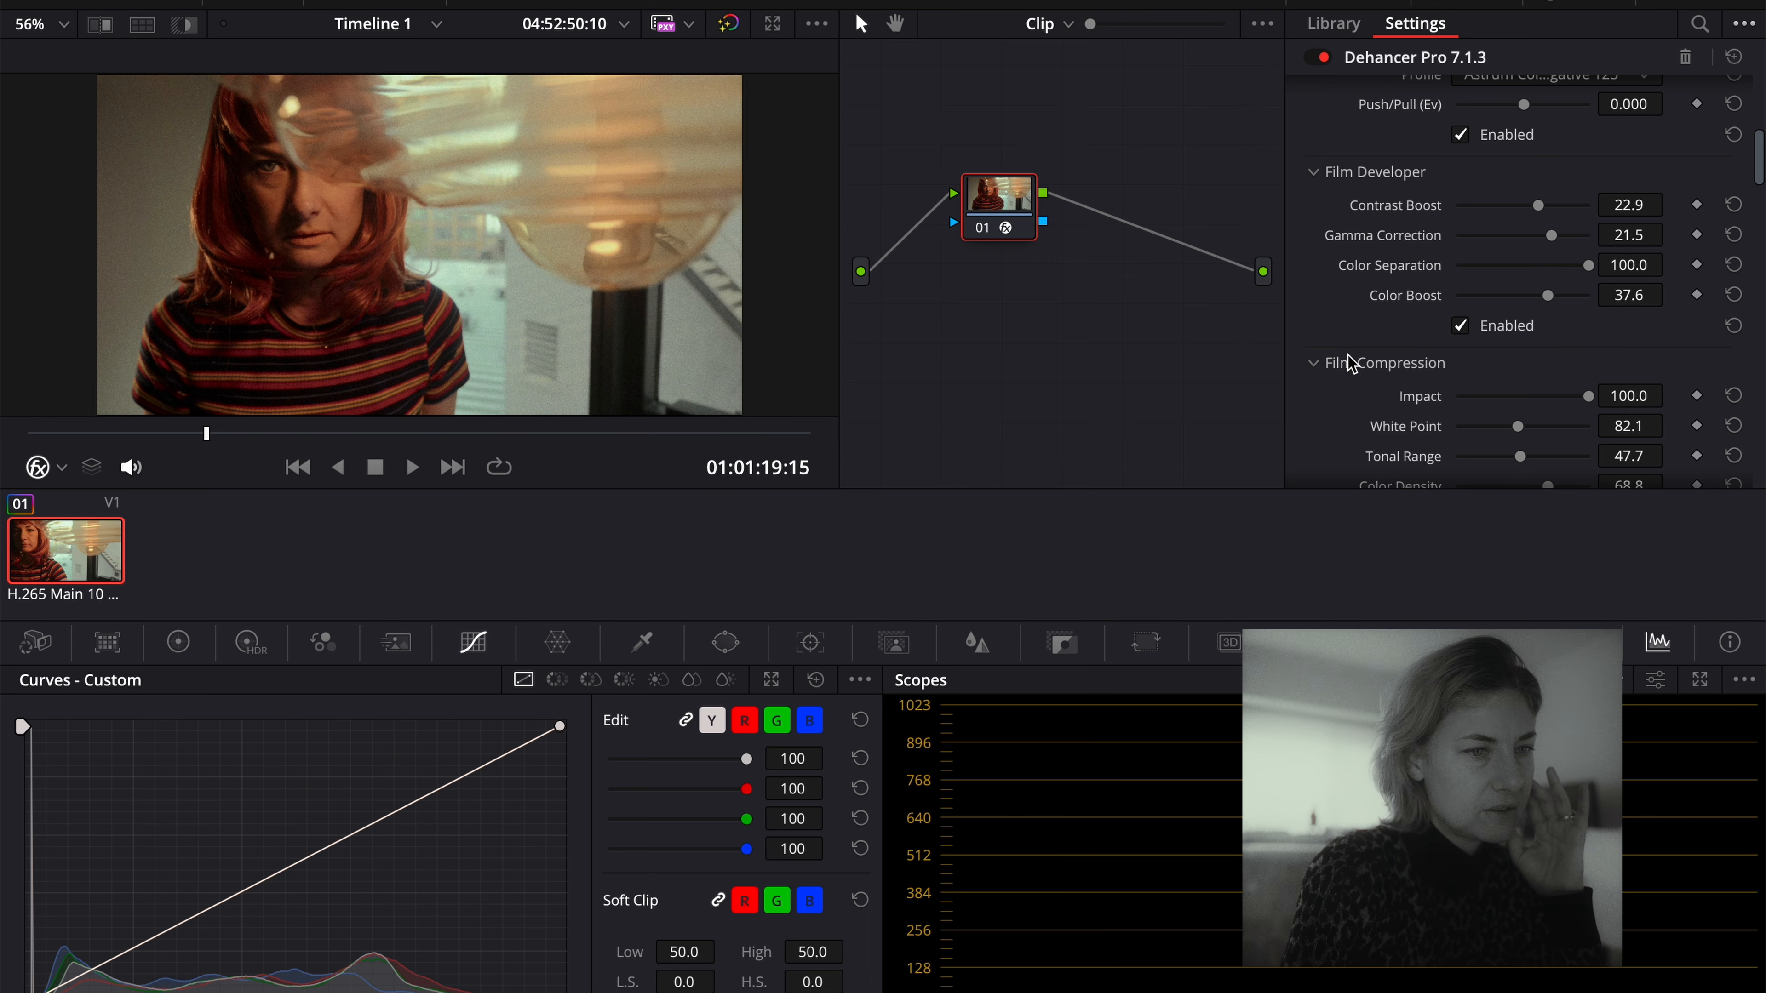
Set Film Compression's Color Density to 100.0, White Point to 86.6 and Tonal Range to 45.8.
scroll(1351, 363, down, 8)
drag(1548, 374, 1604, 388)
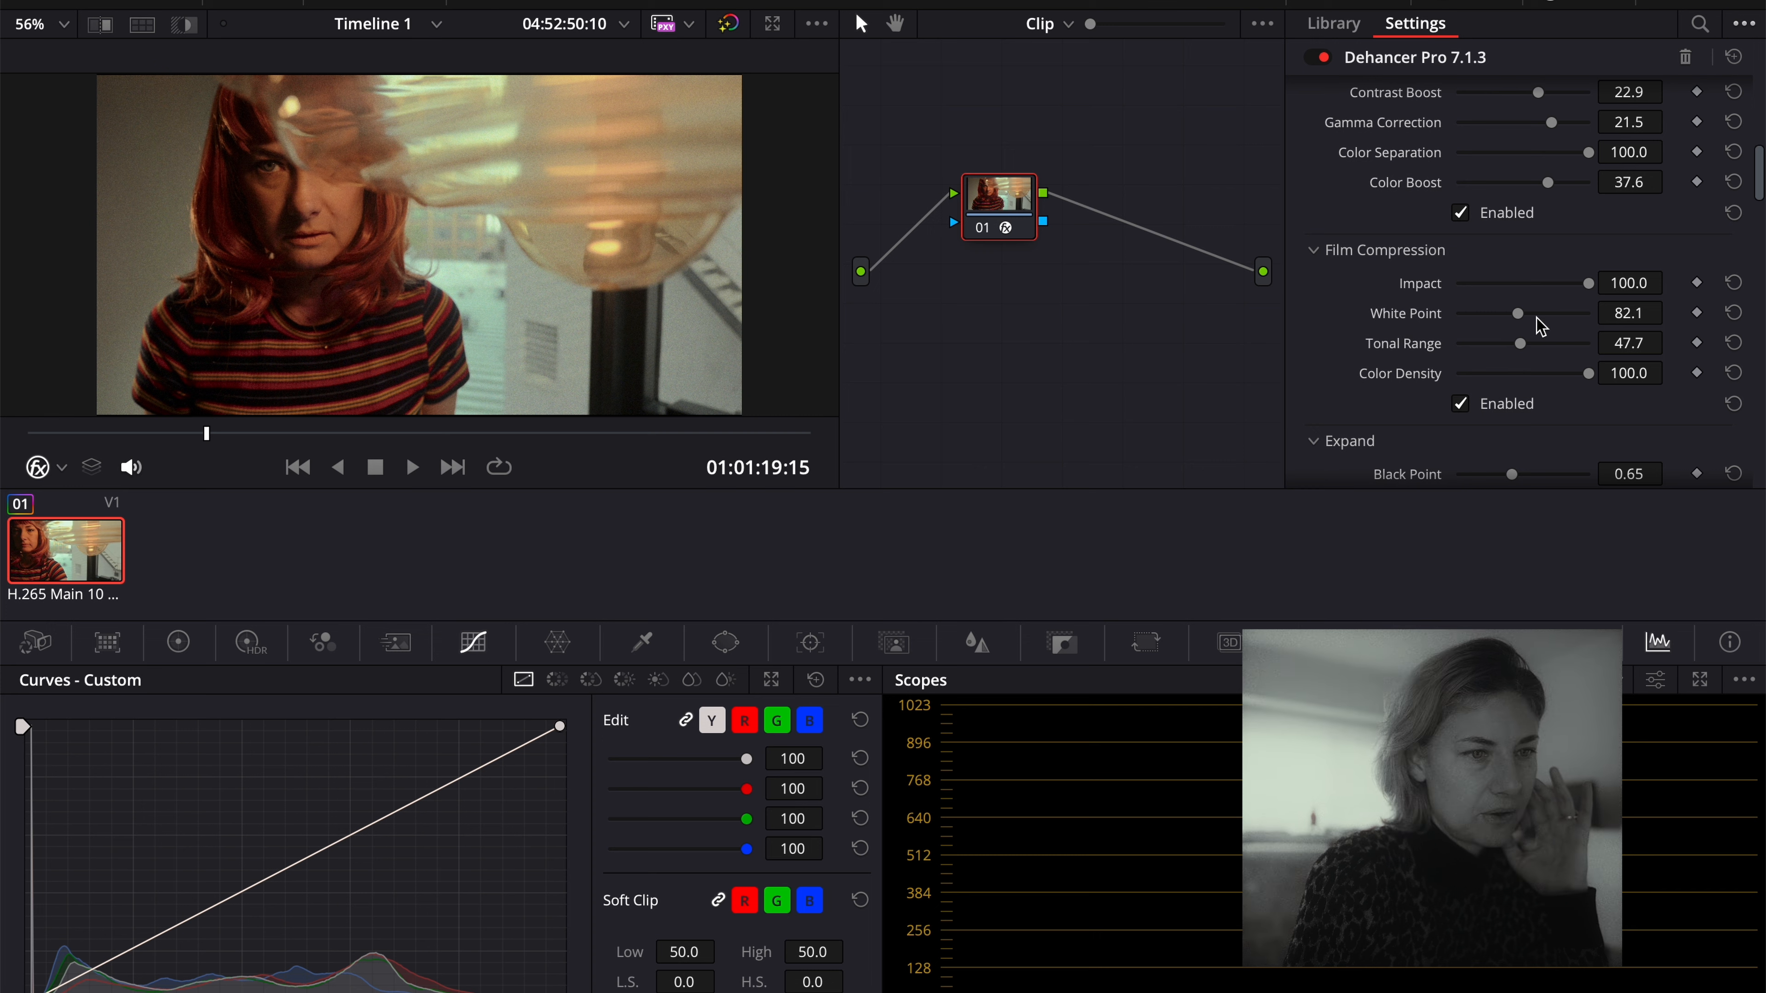
drag(1523, 317, 1521, 362)
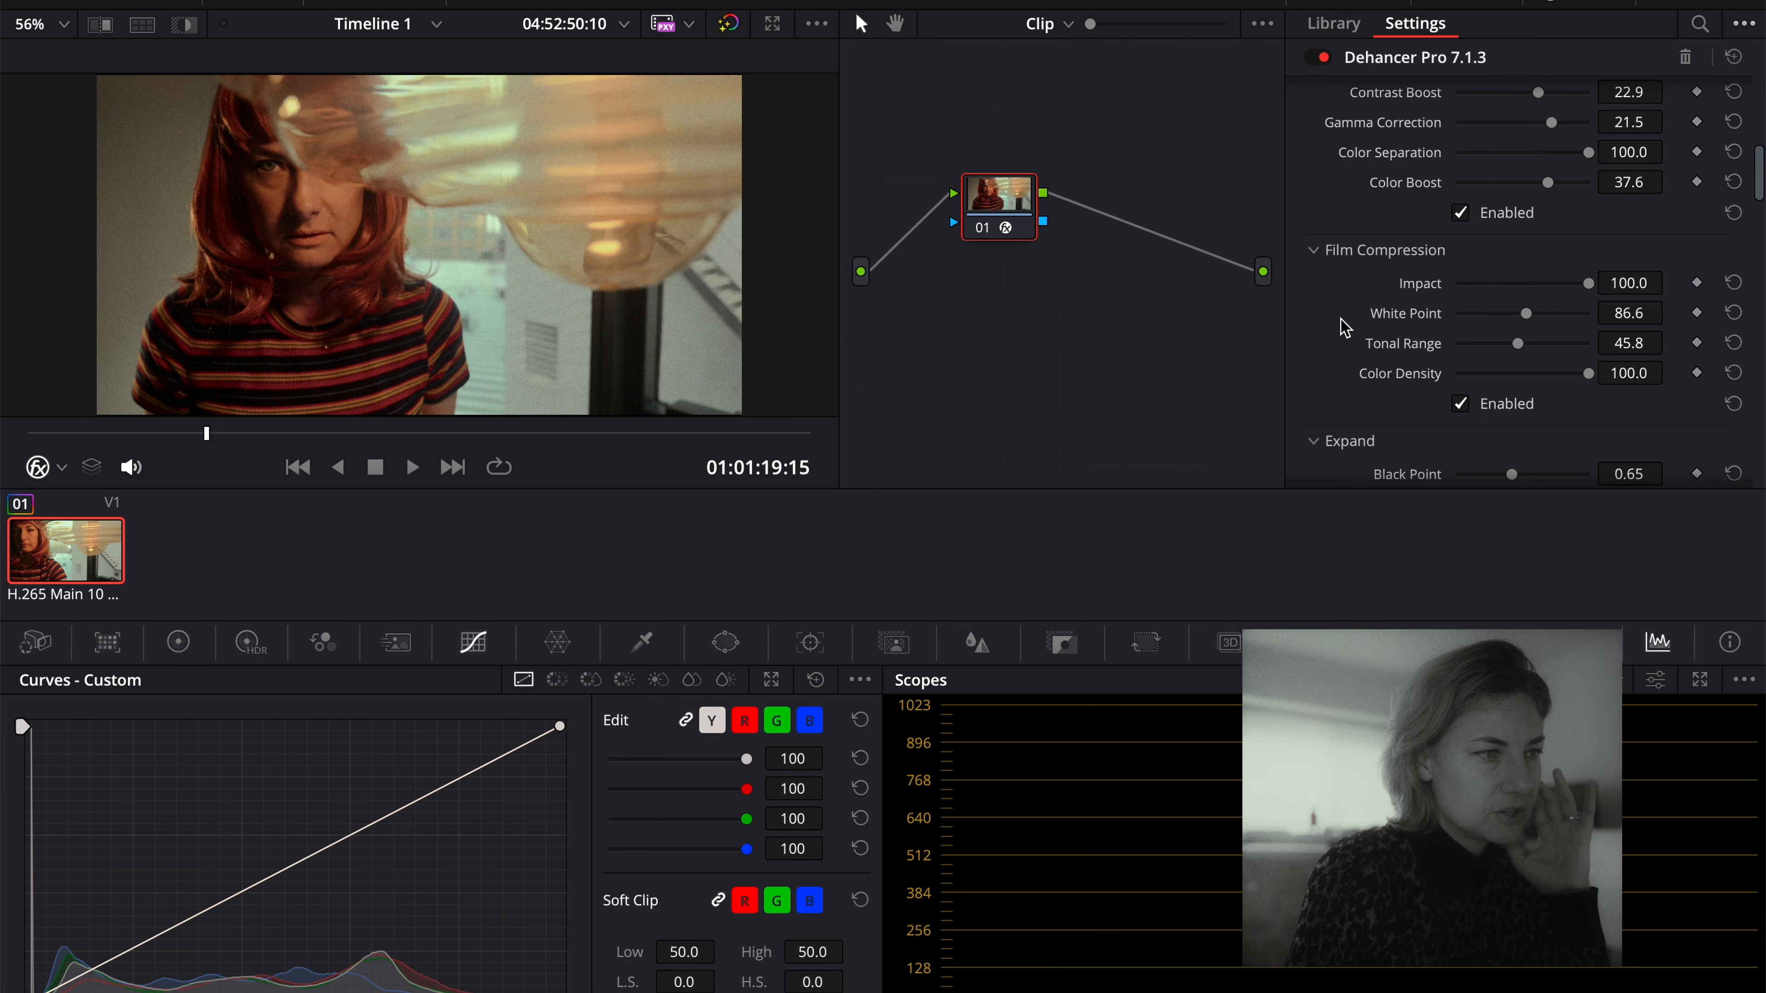
Set Film Developer's Gamma Correction to 36.3 and Contrast Boost to 17.4.
scroll(1344, 327, up, 3)
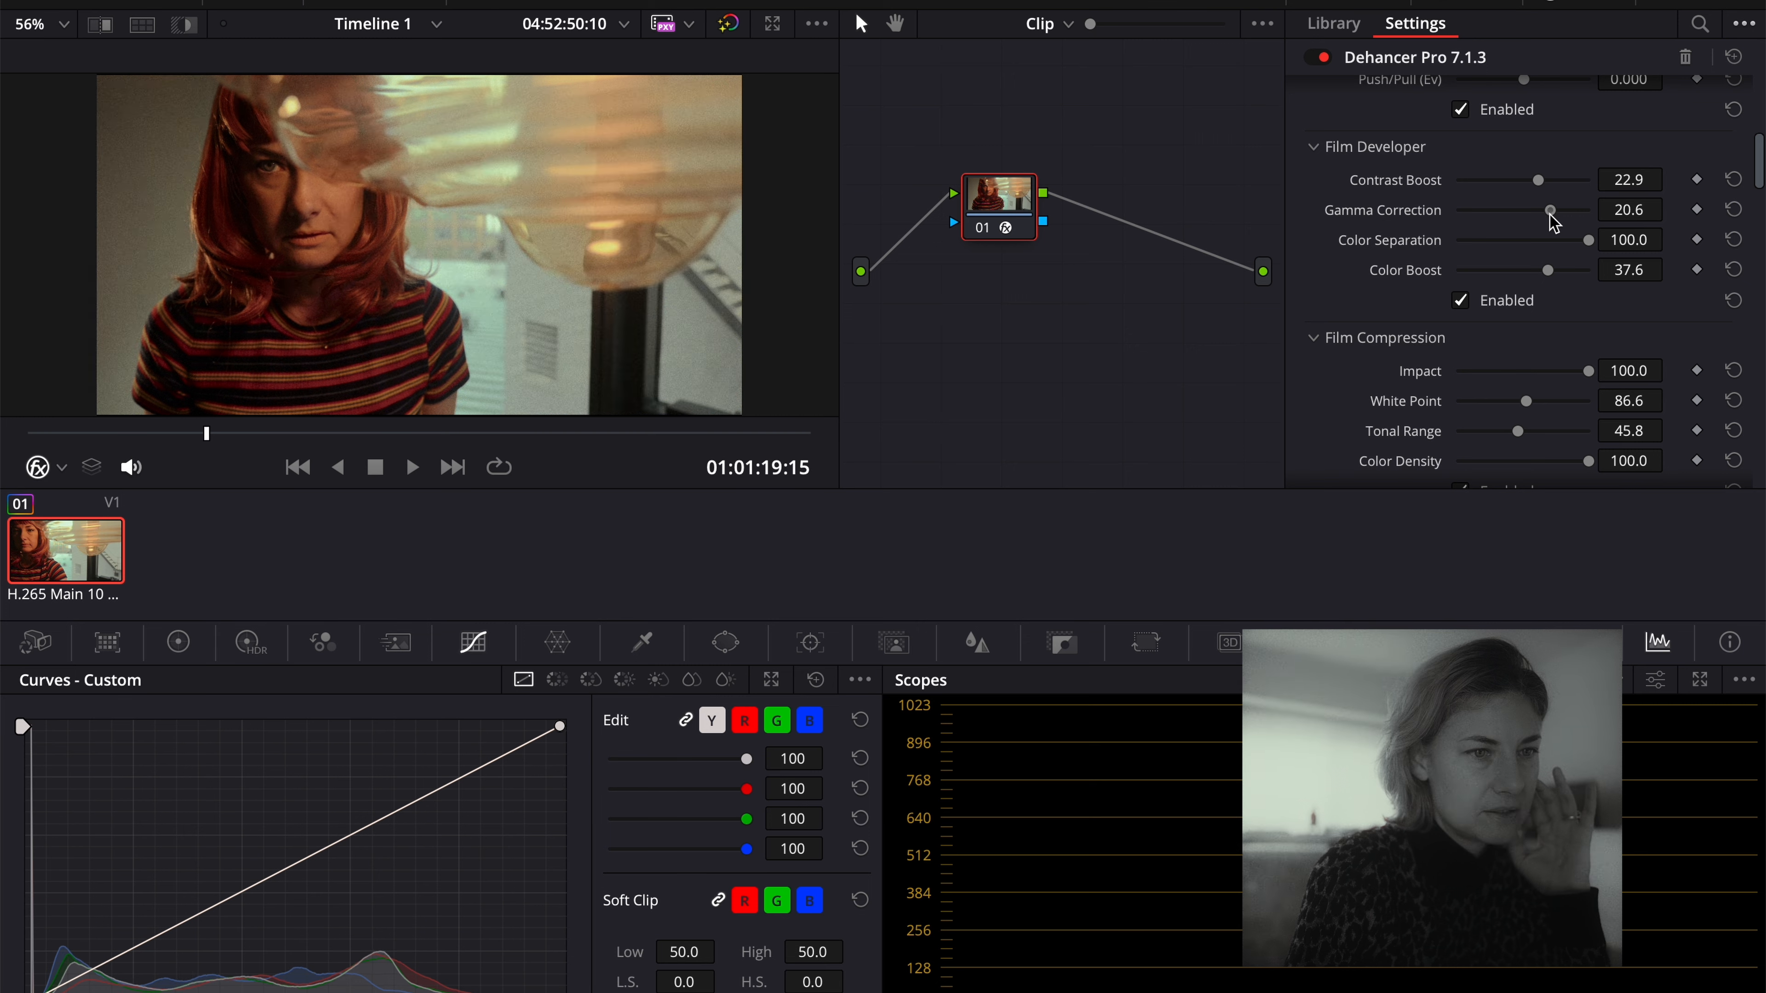
mouse_move(1550, 213)
mouse_down()
mouse_move(1584, 216)
mouse_move(1533, 184)
mouse_up()
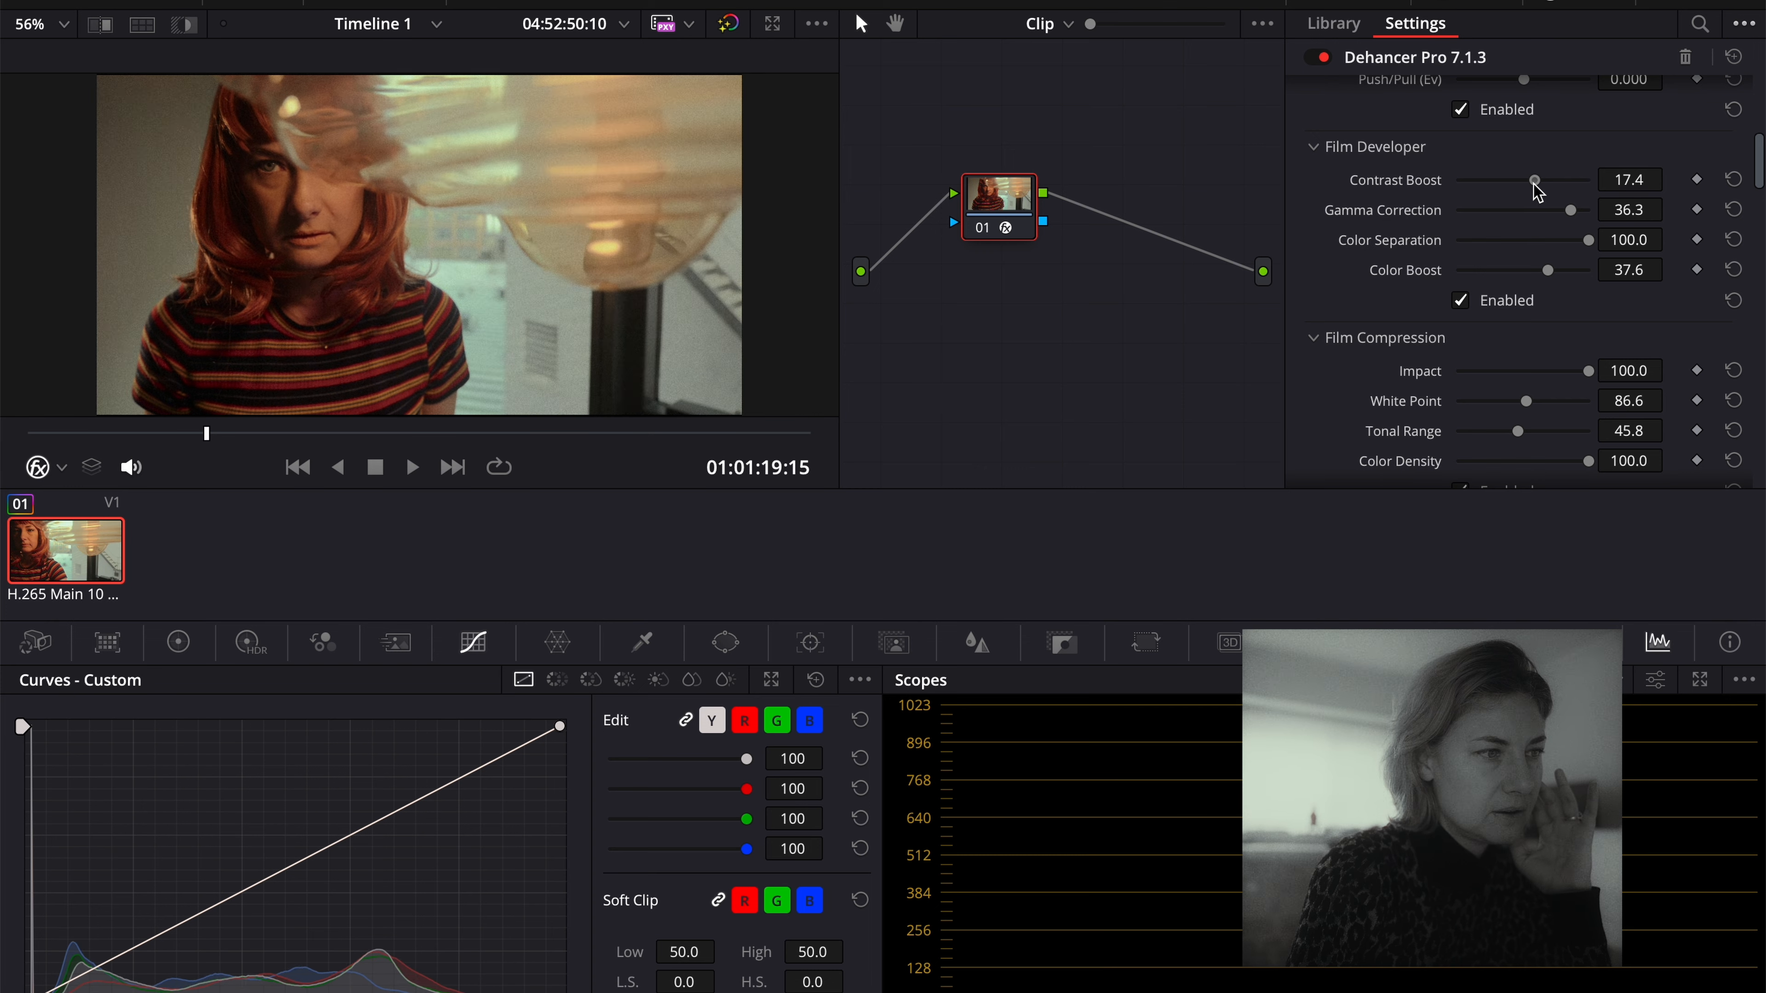
Set the Input section's Exposure Comp. to 0.522 and Temperature Comp. to 0.9.
scroll(1398, 219, up, 10)
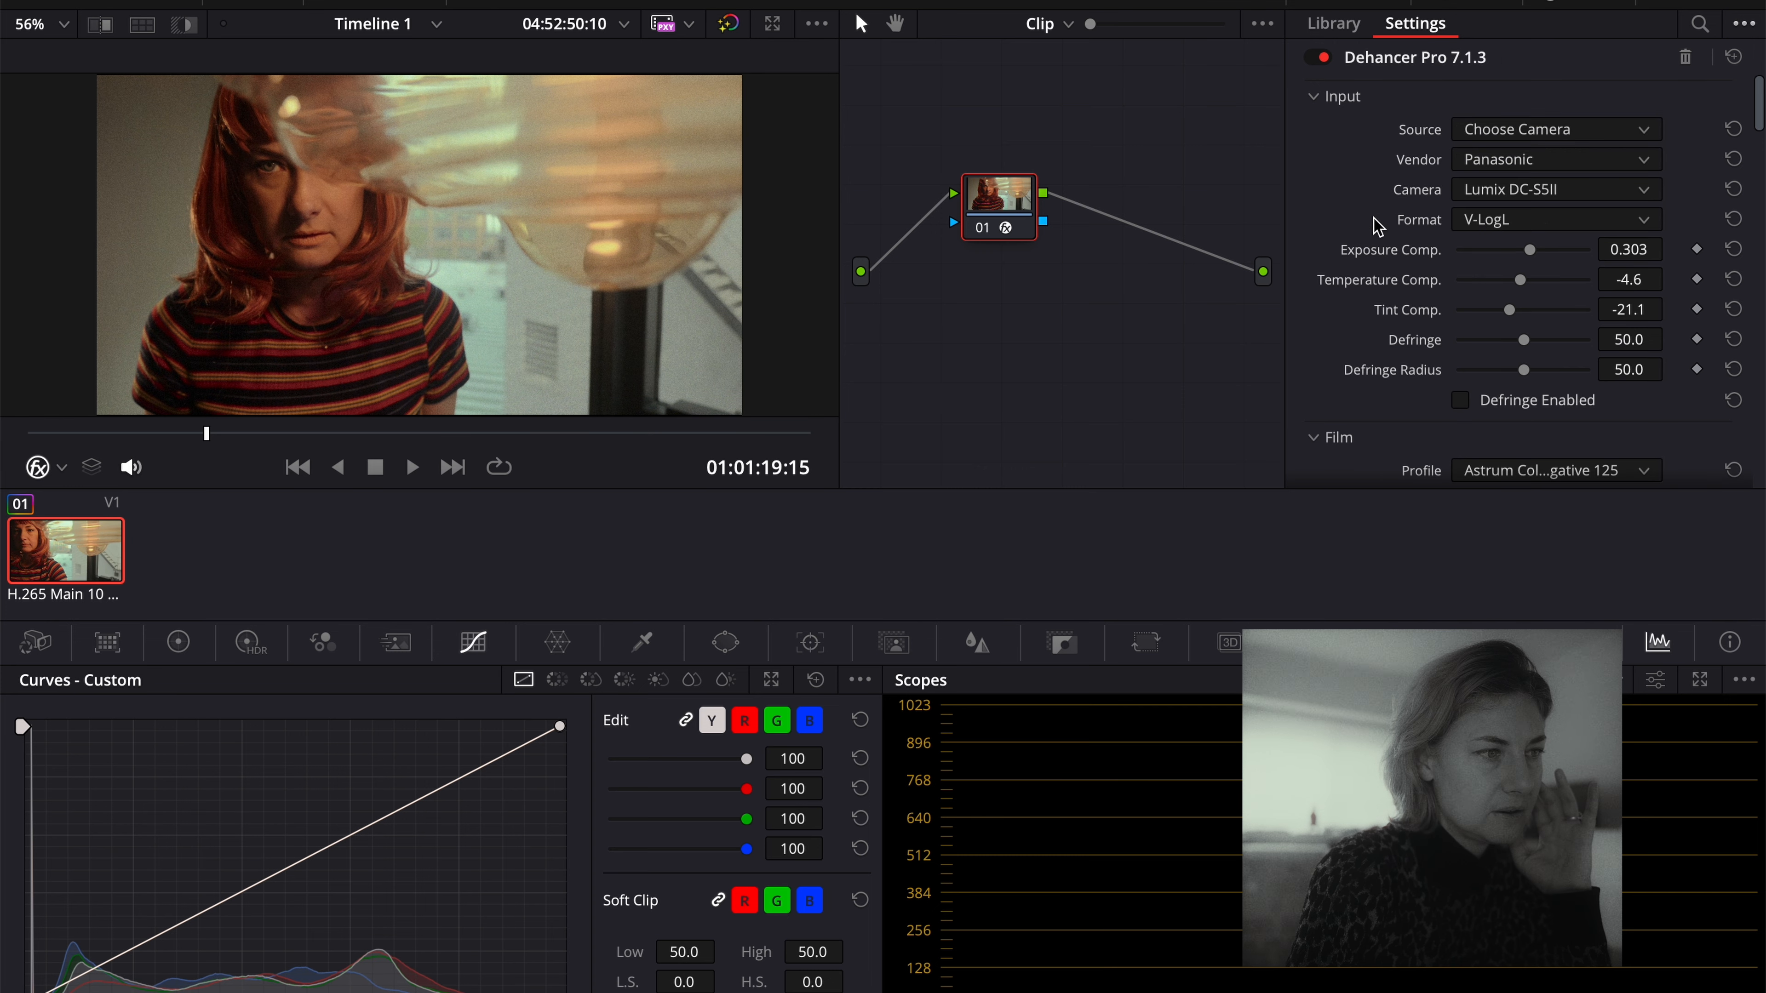
click(1535, 255)
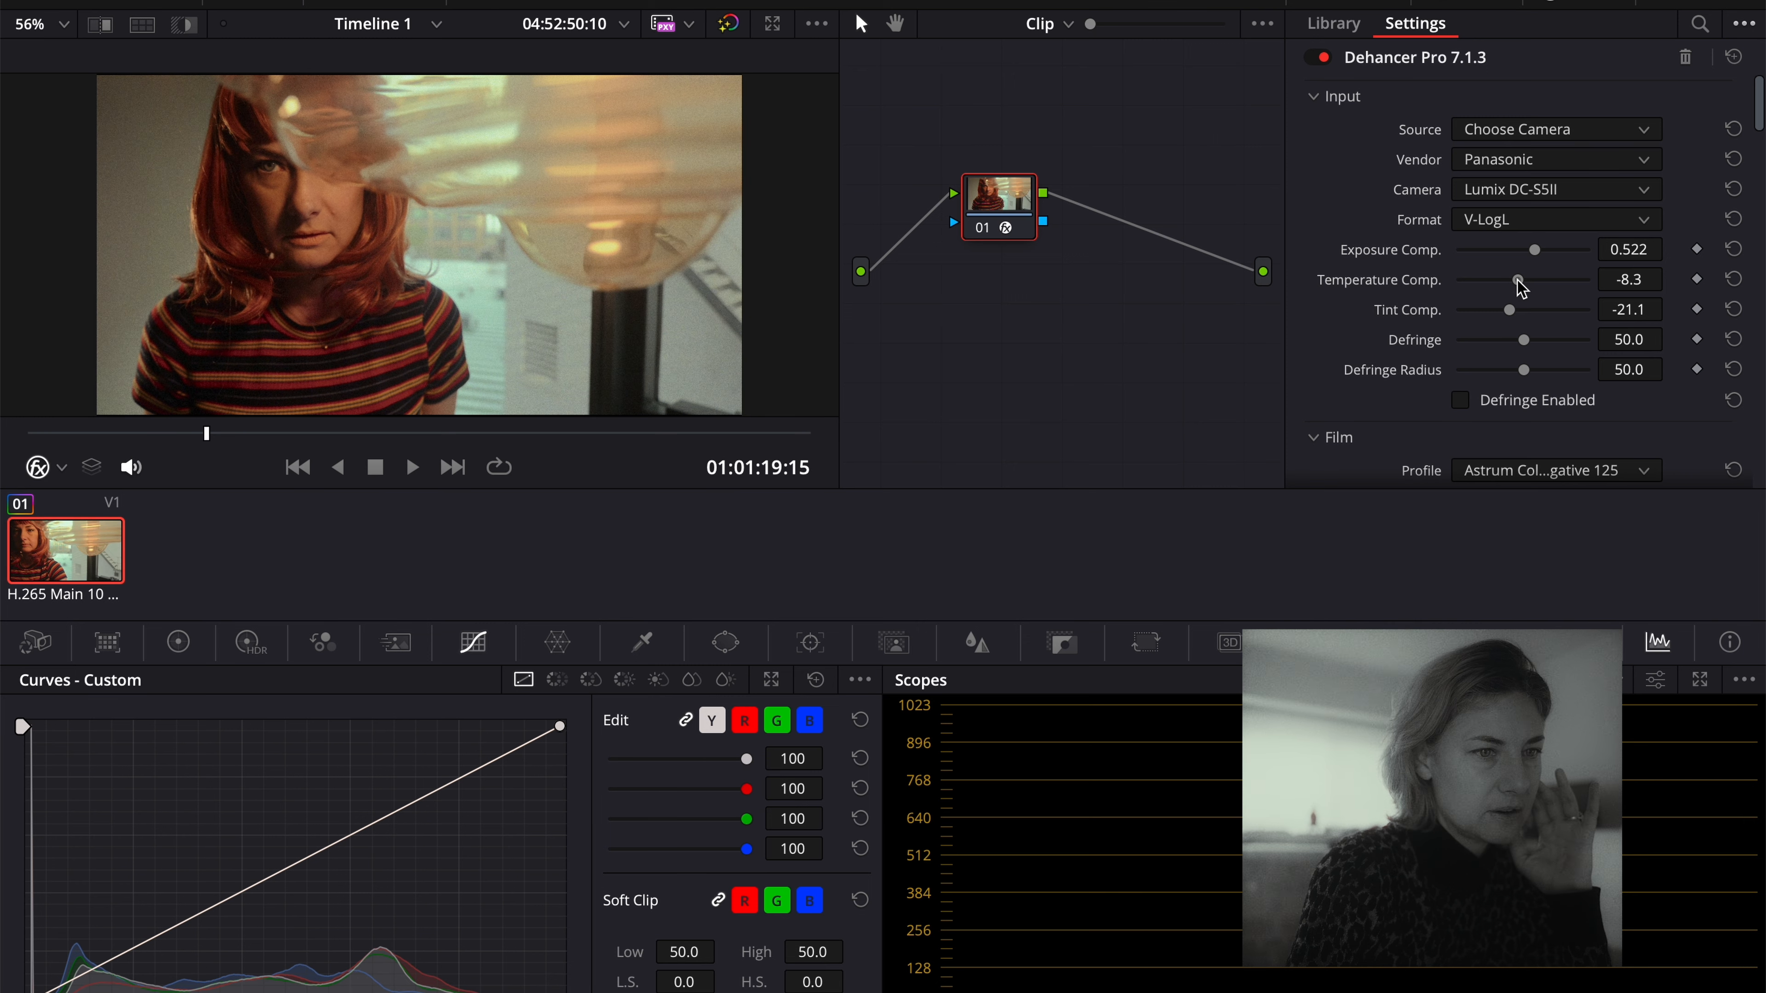
drag(1516, 280, 1523, 282)
View the current frame full screen to check the adjusted exposure, contrast and color.
key(super+f)
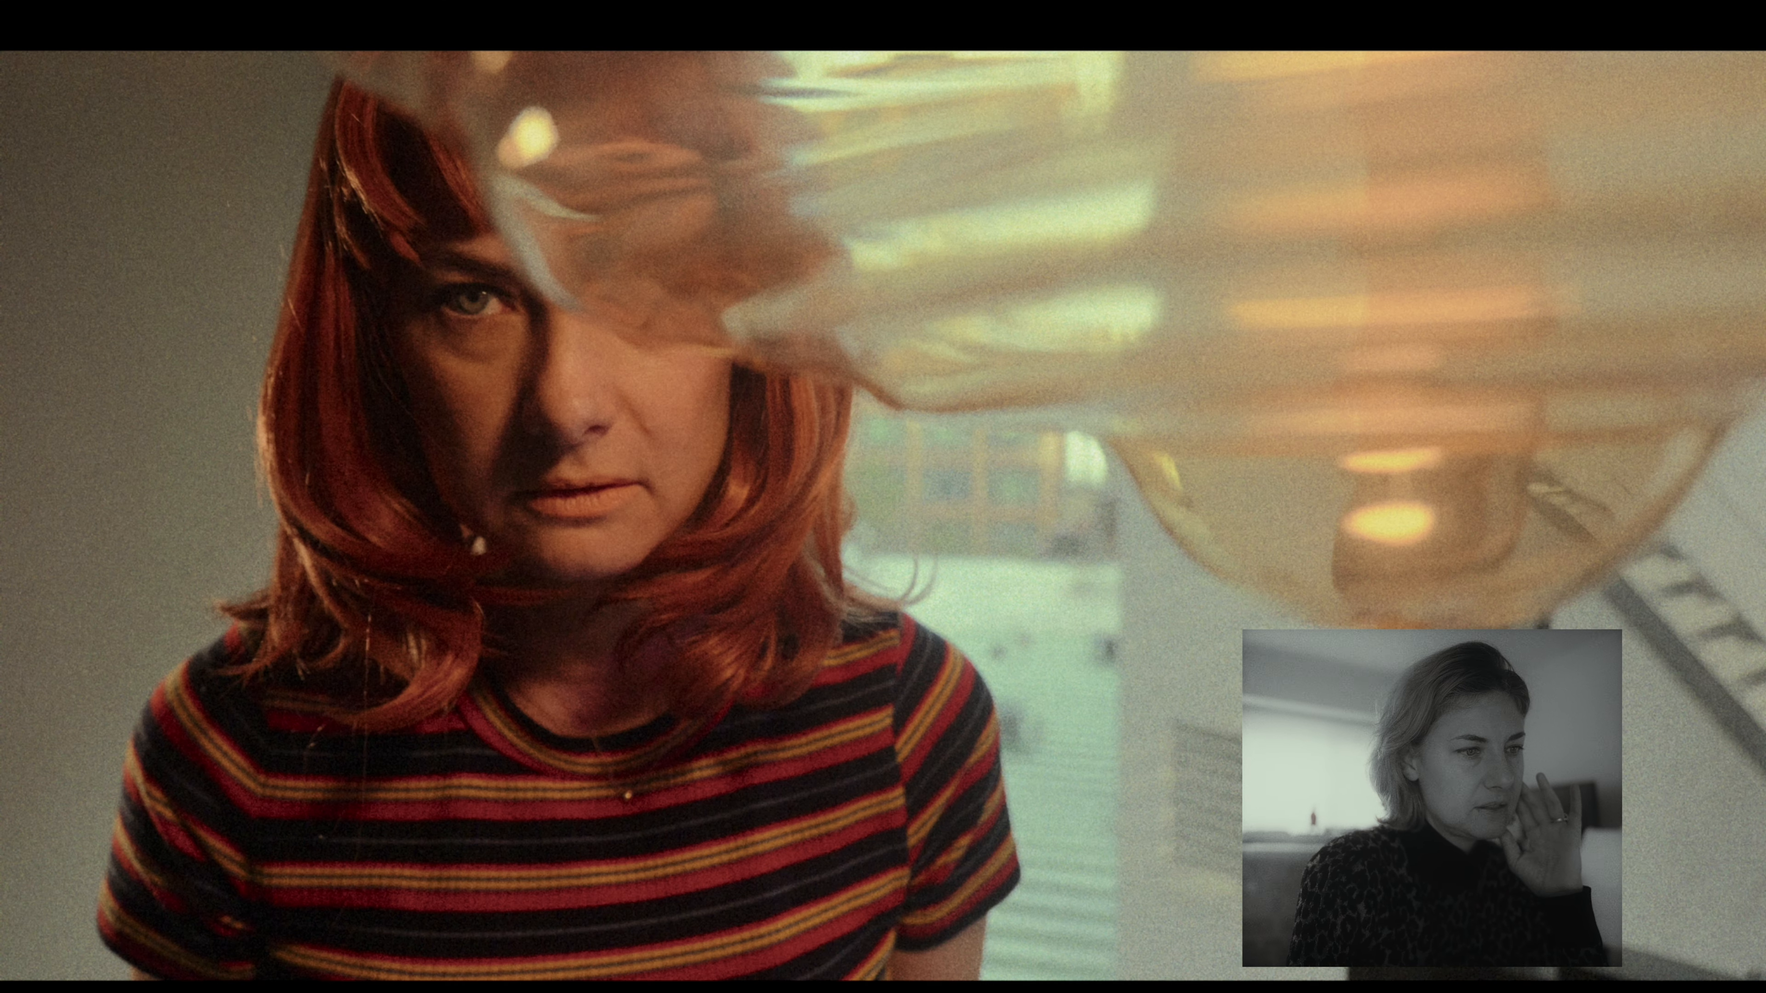
mouse_move(1250, 177)
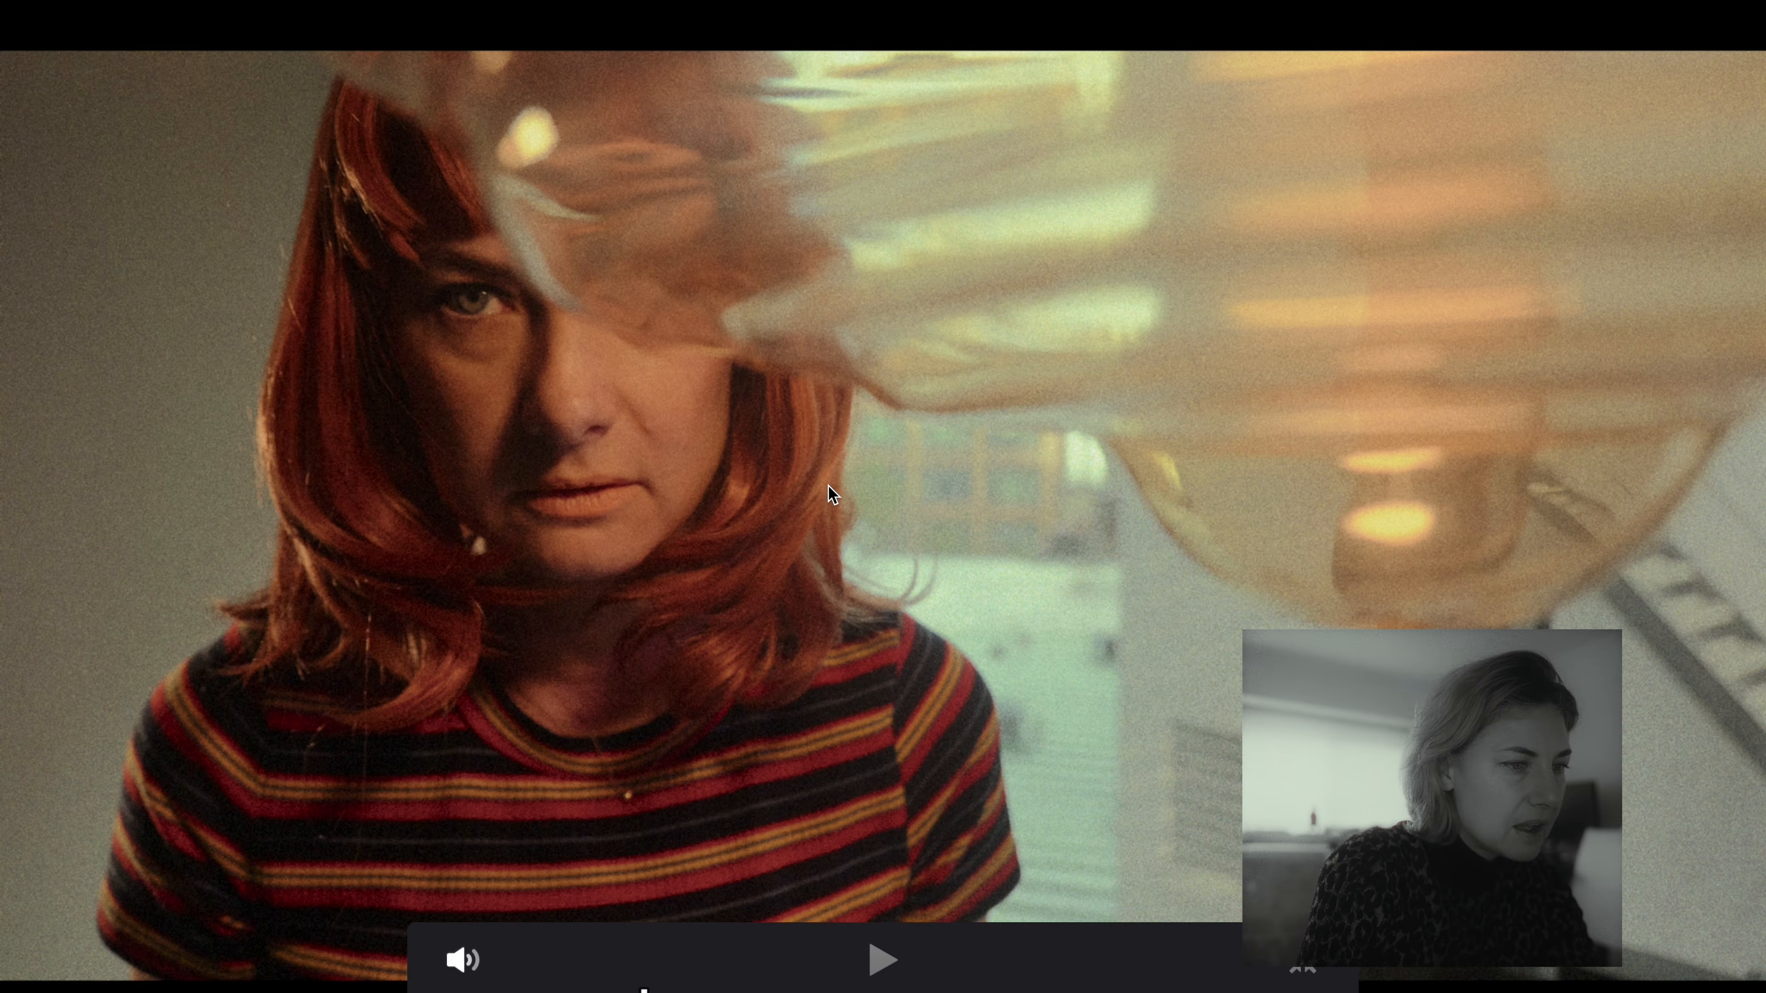
key(Escape)
Change the Film profile to Cinestill 800T and view the frame full screen.
scroll(1371, 321, down, 4)
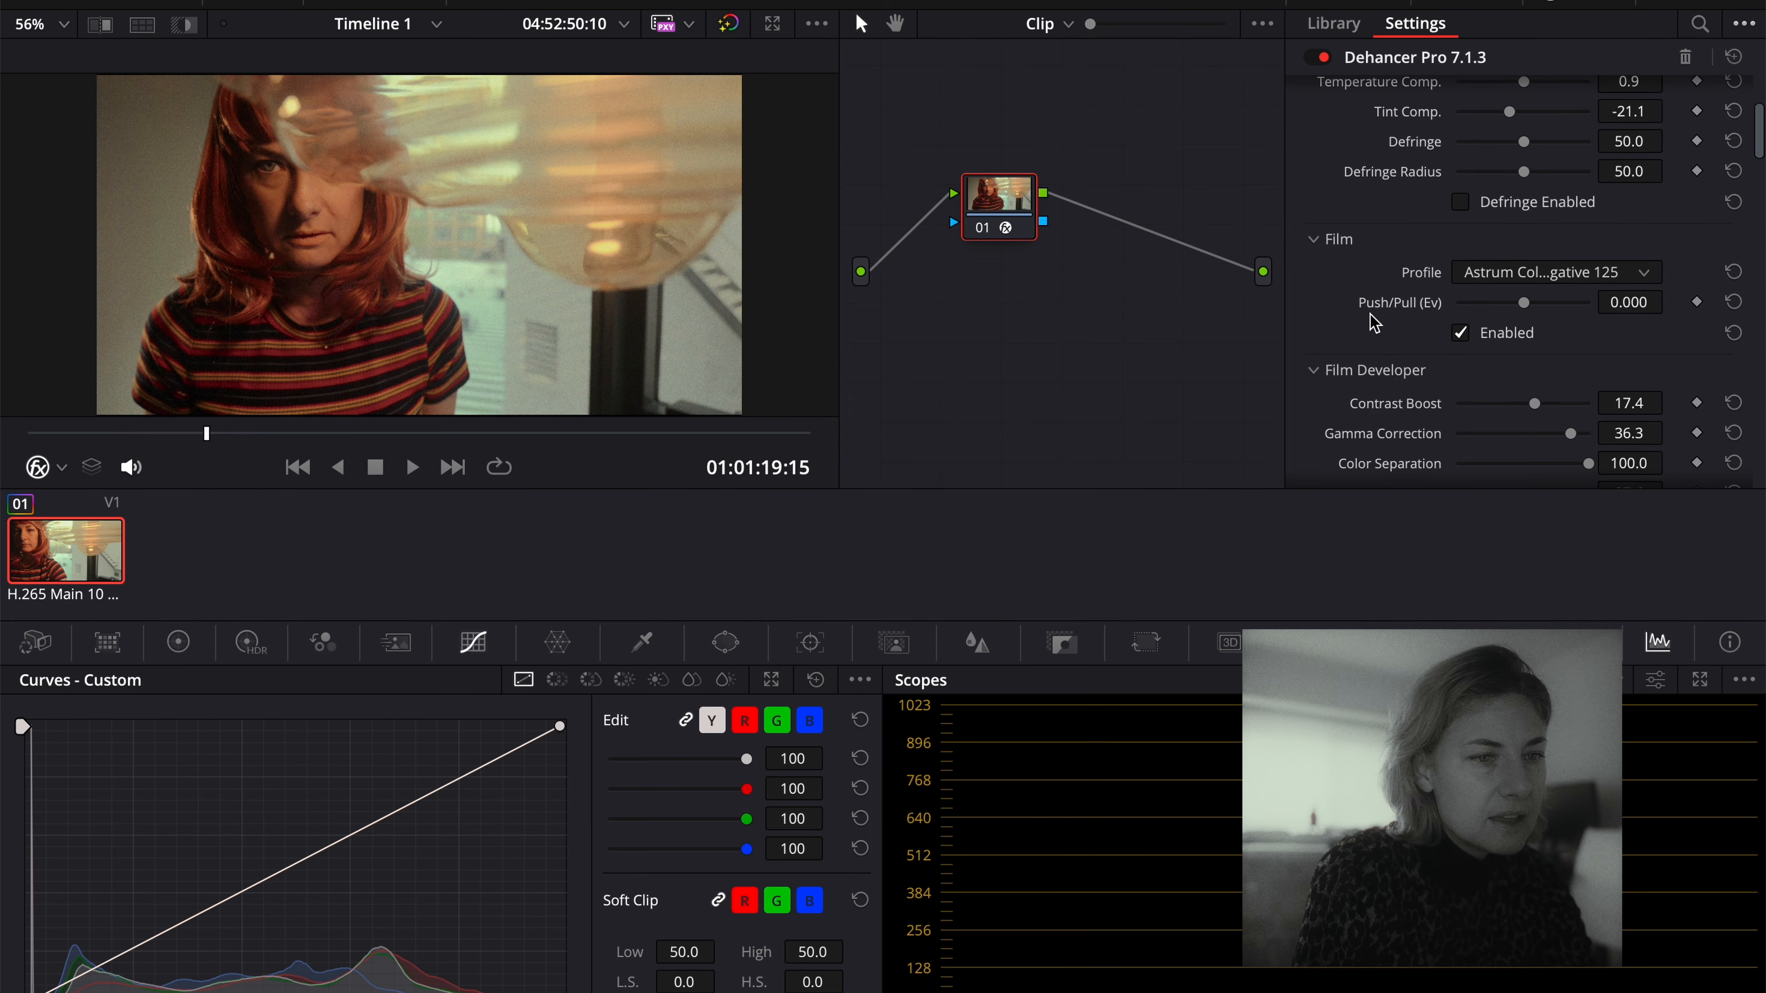
click(1549, 247)
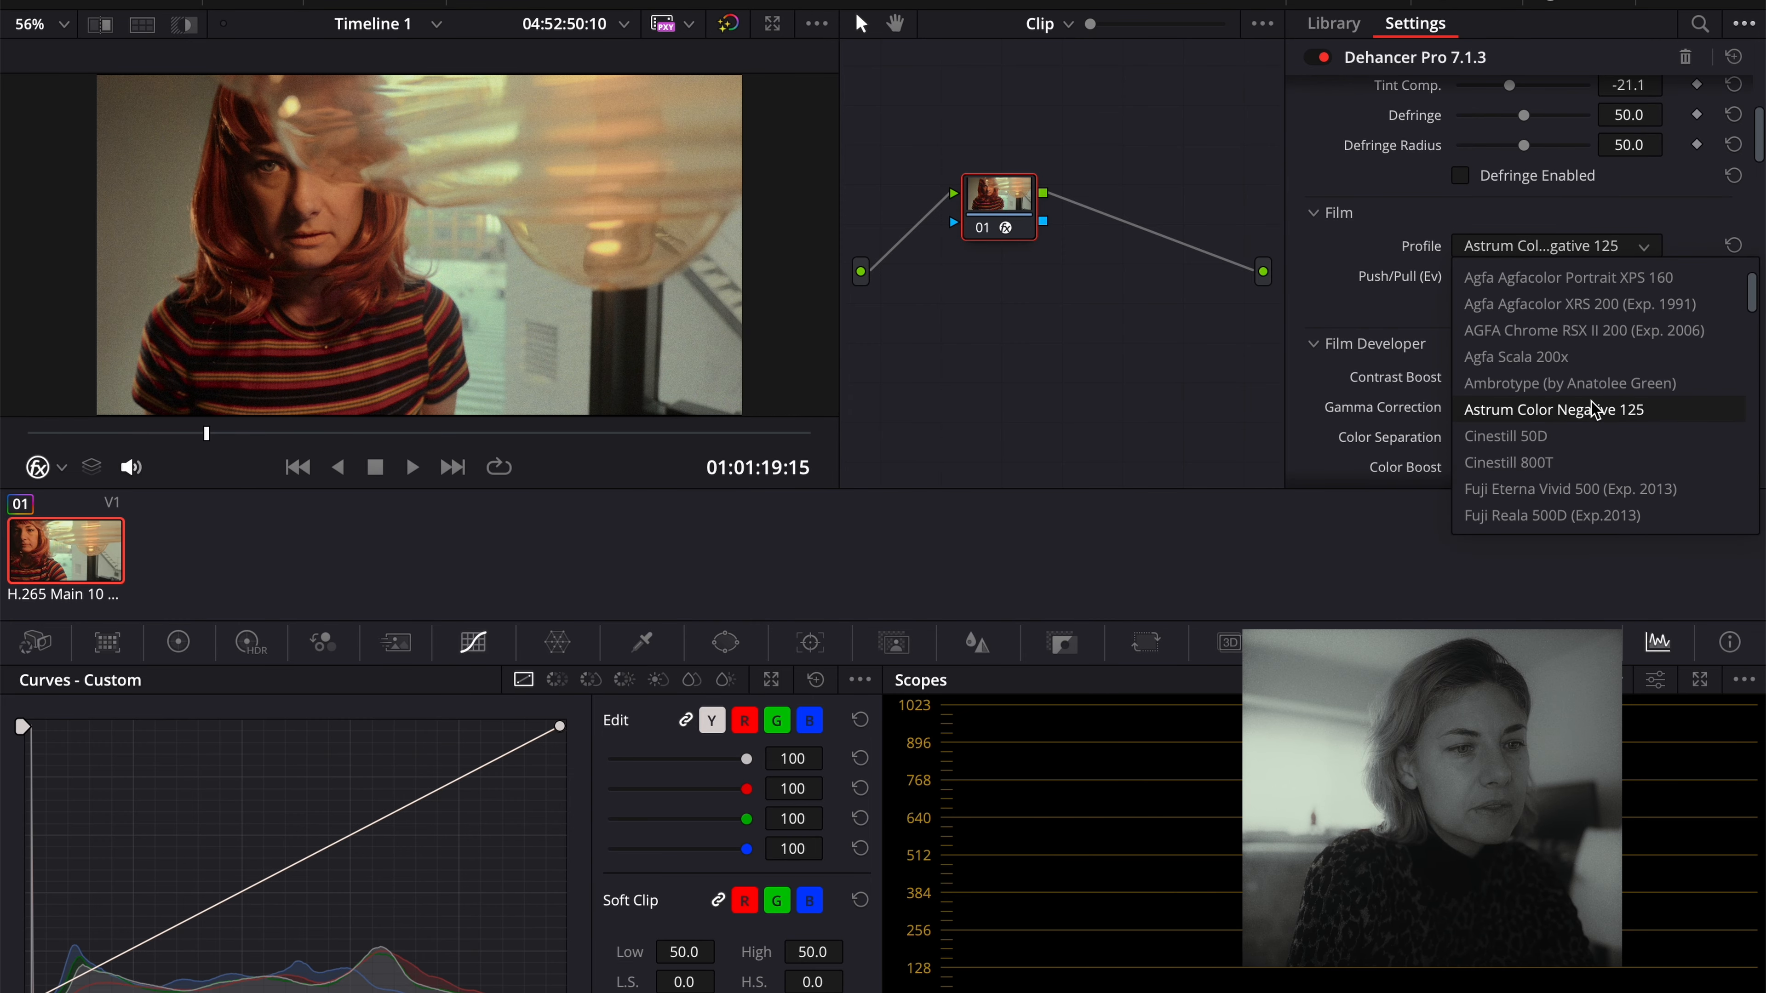
scroll(1595, 411, down, 1)
click(1591, 435)
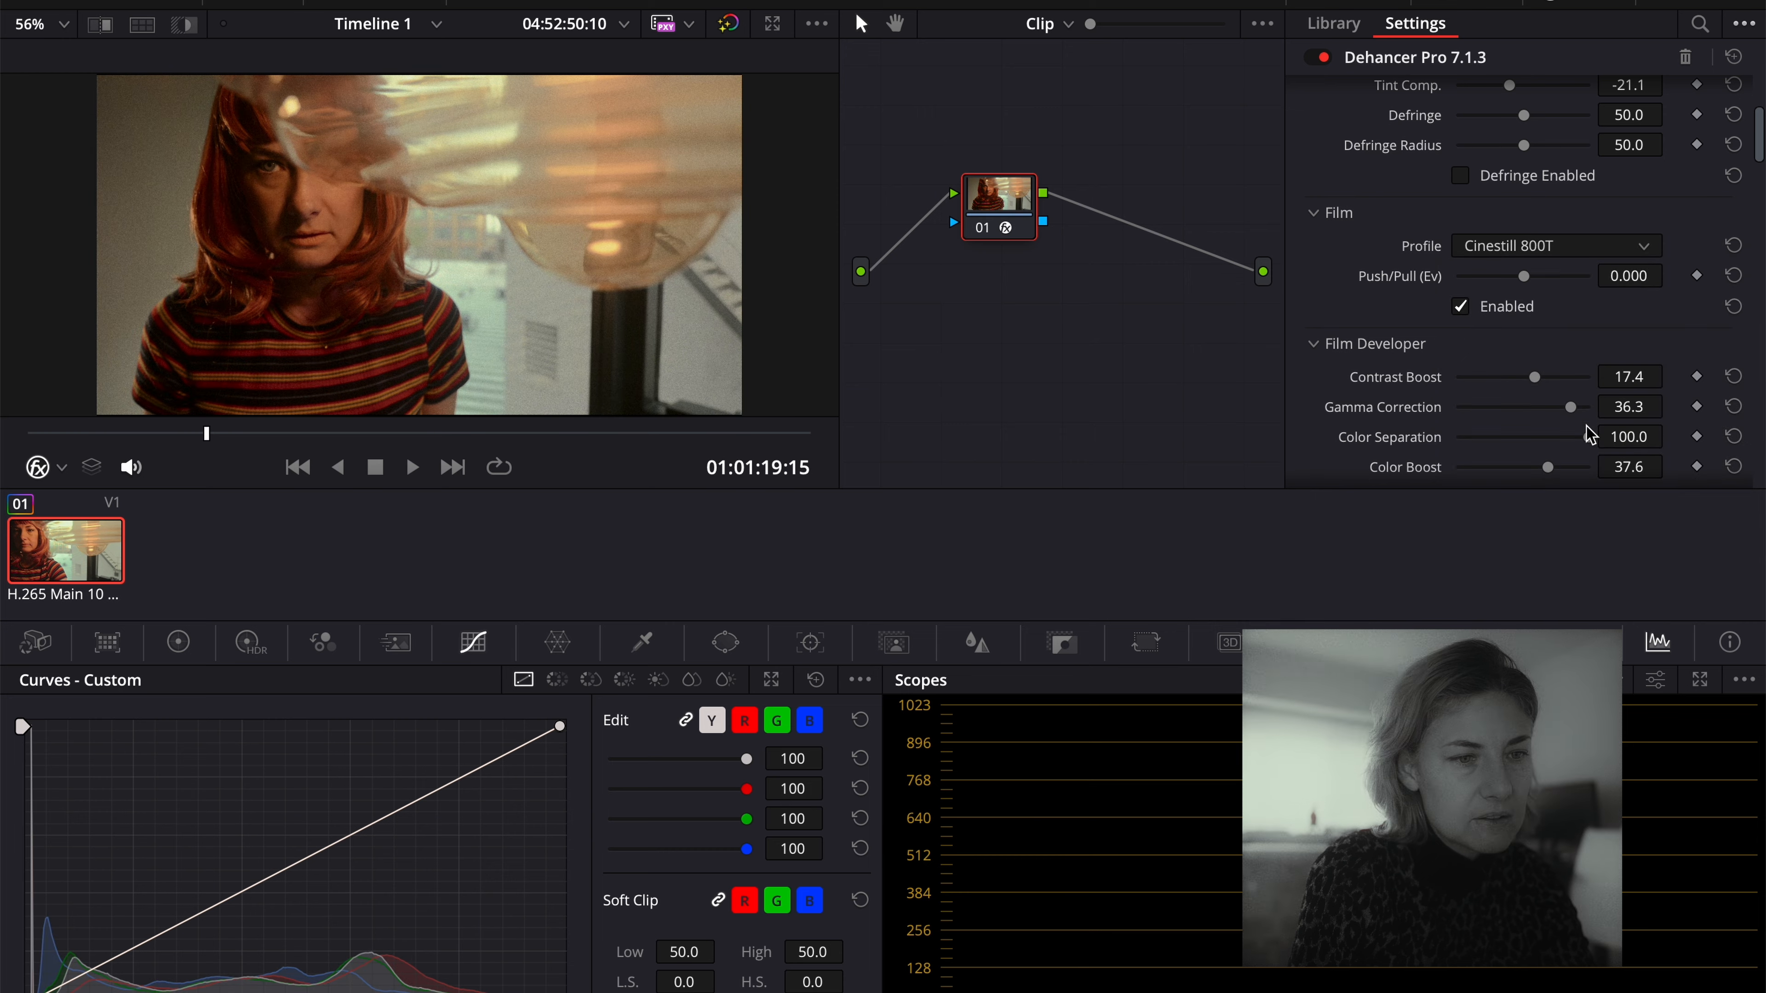
key(p)
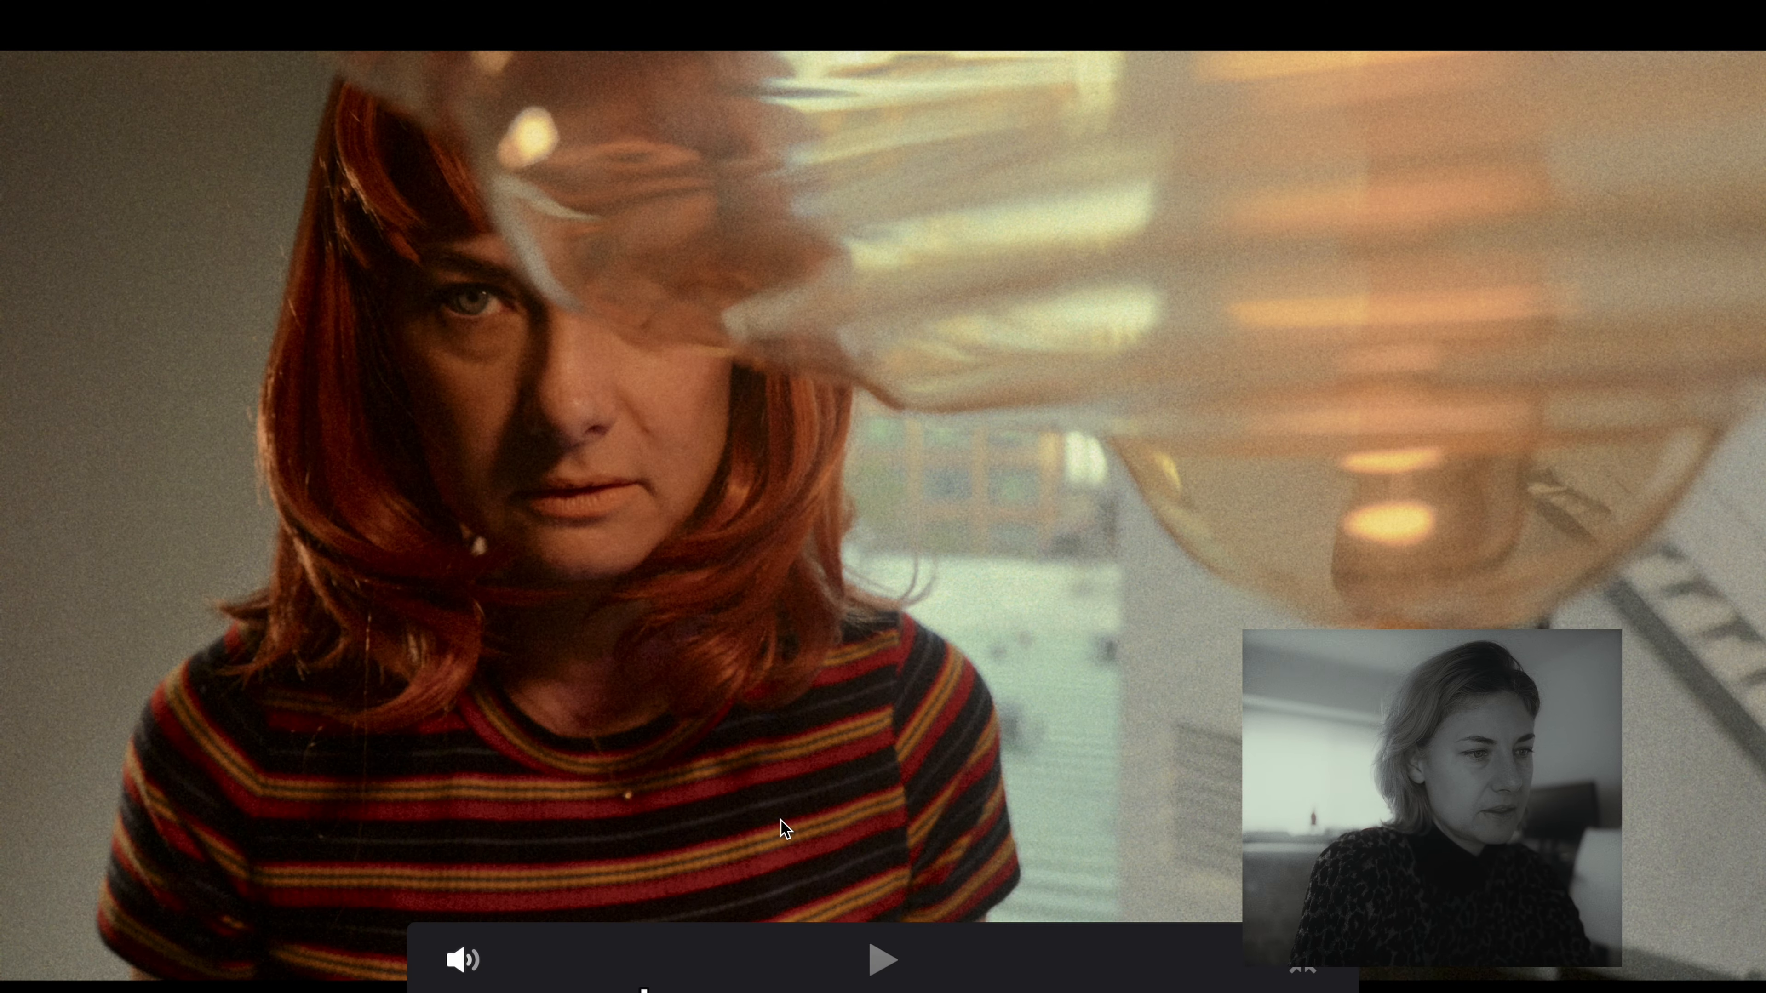
Leave full-screen viewing and try the Fujicolor Natura 1600 Film profile on the clip.
key(Escape)
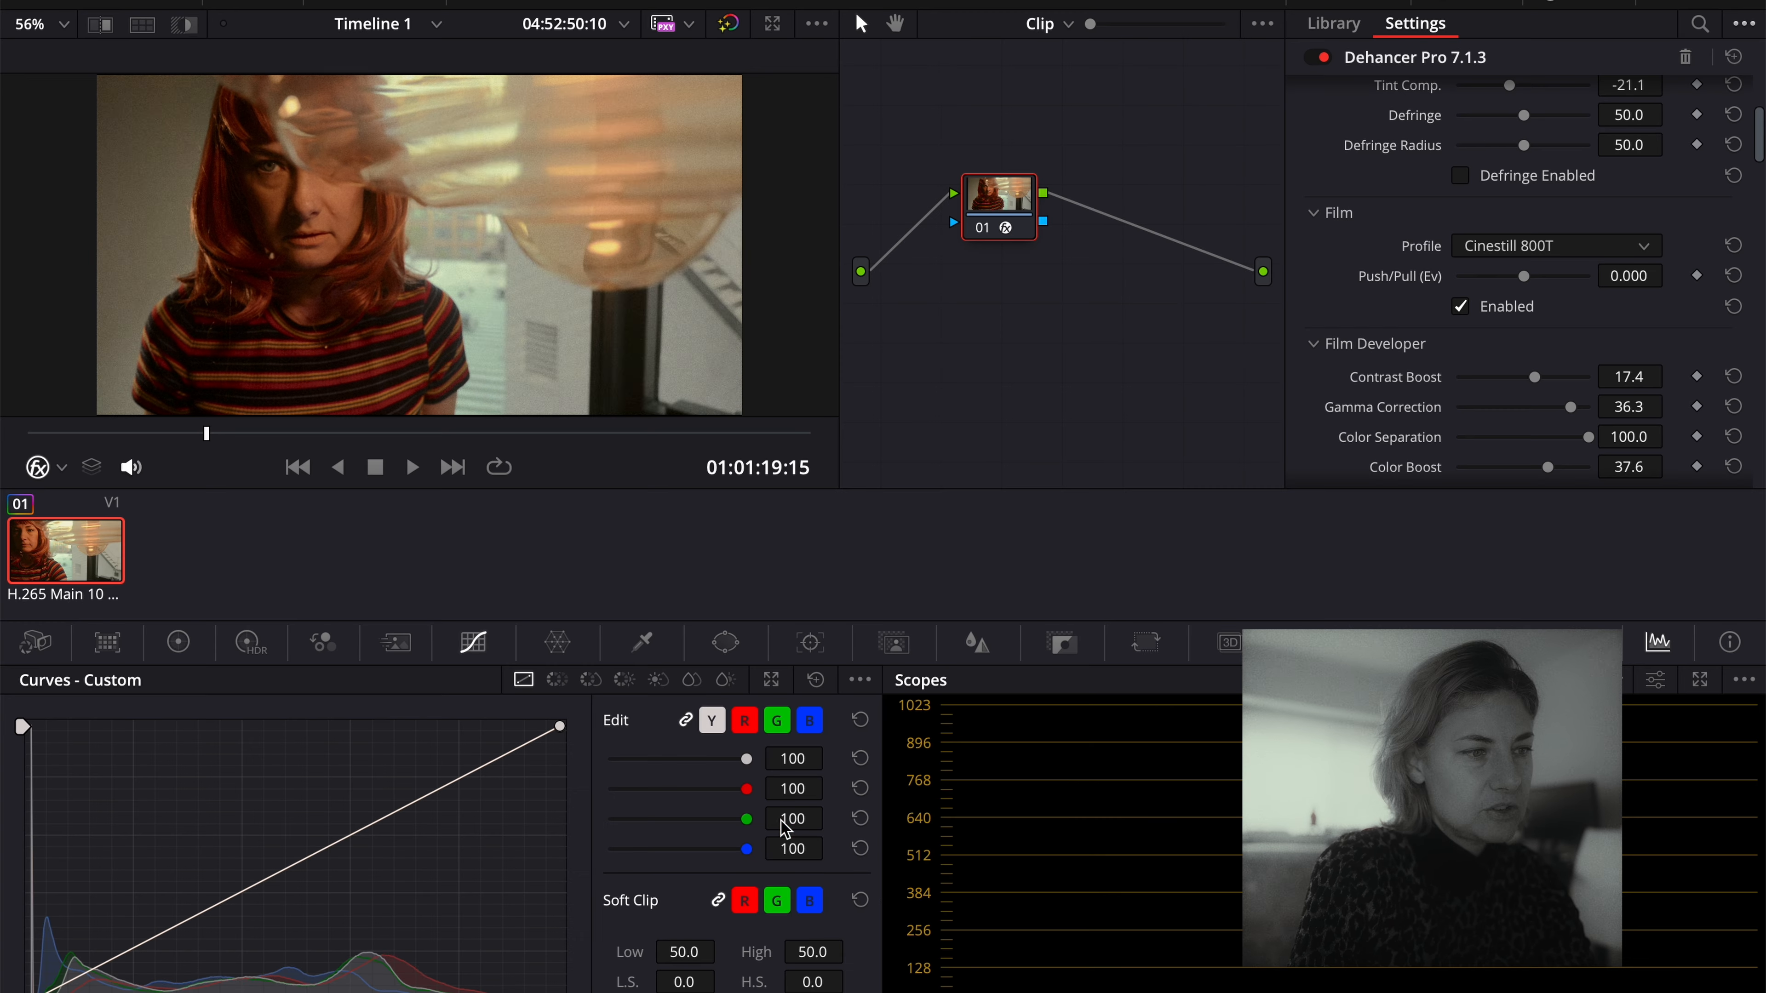
click(1555, 253)
scroll(1561, 363, down, 3)
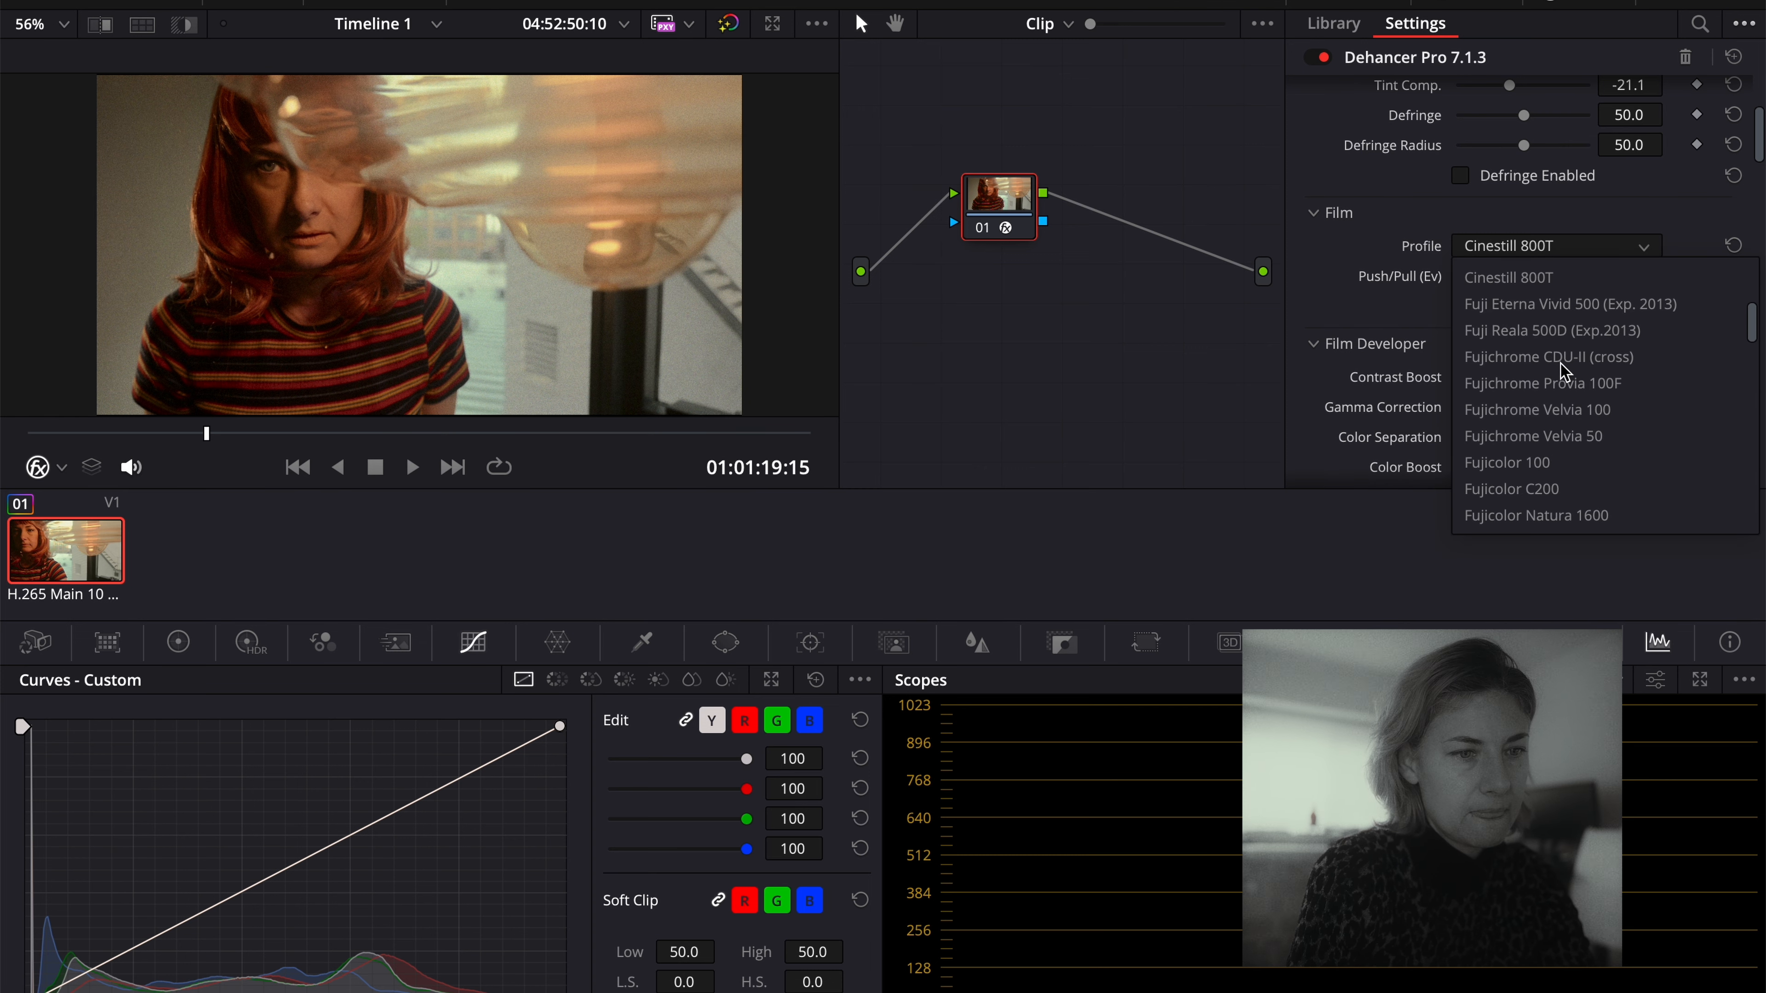
scroll(1560, 363, down, 4)
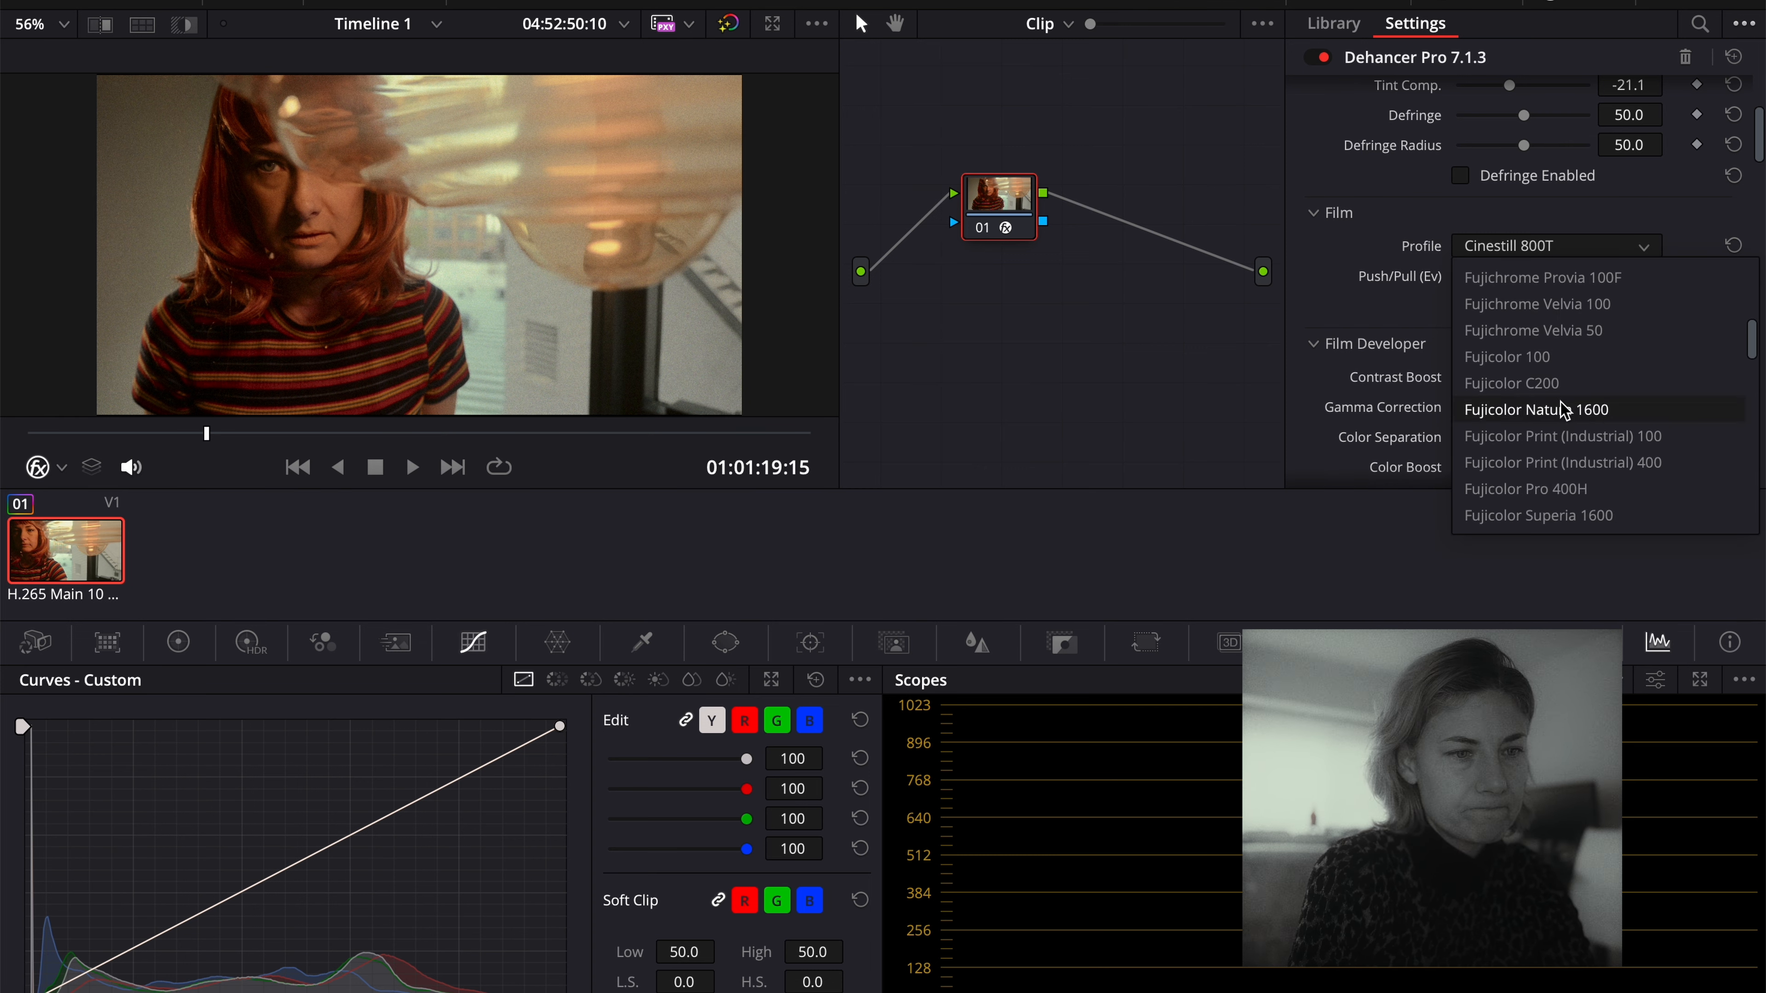
click(1564, 411)
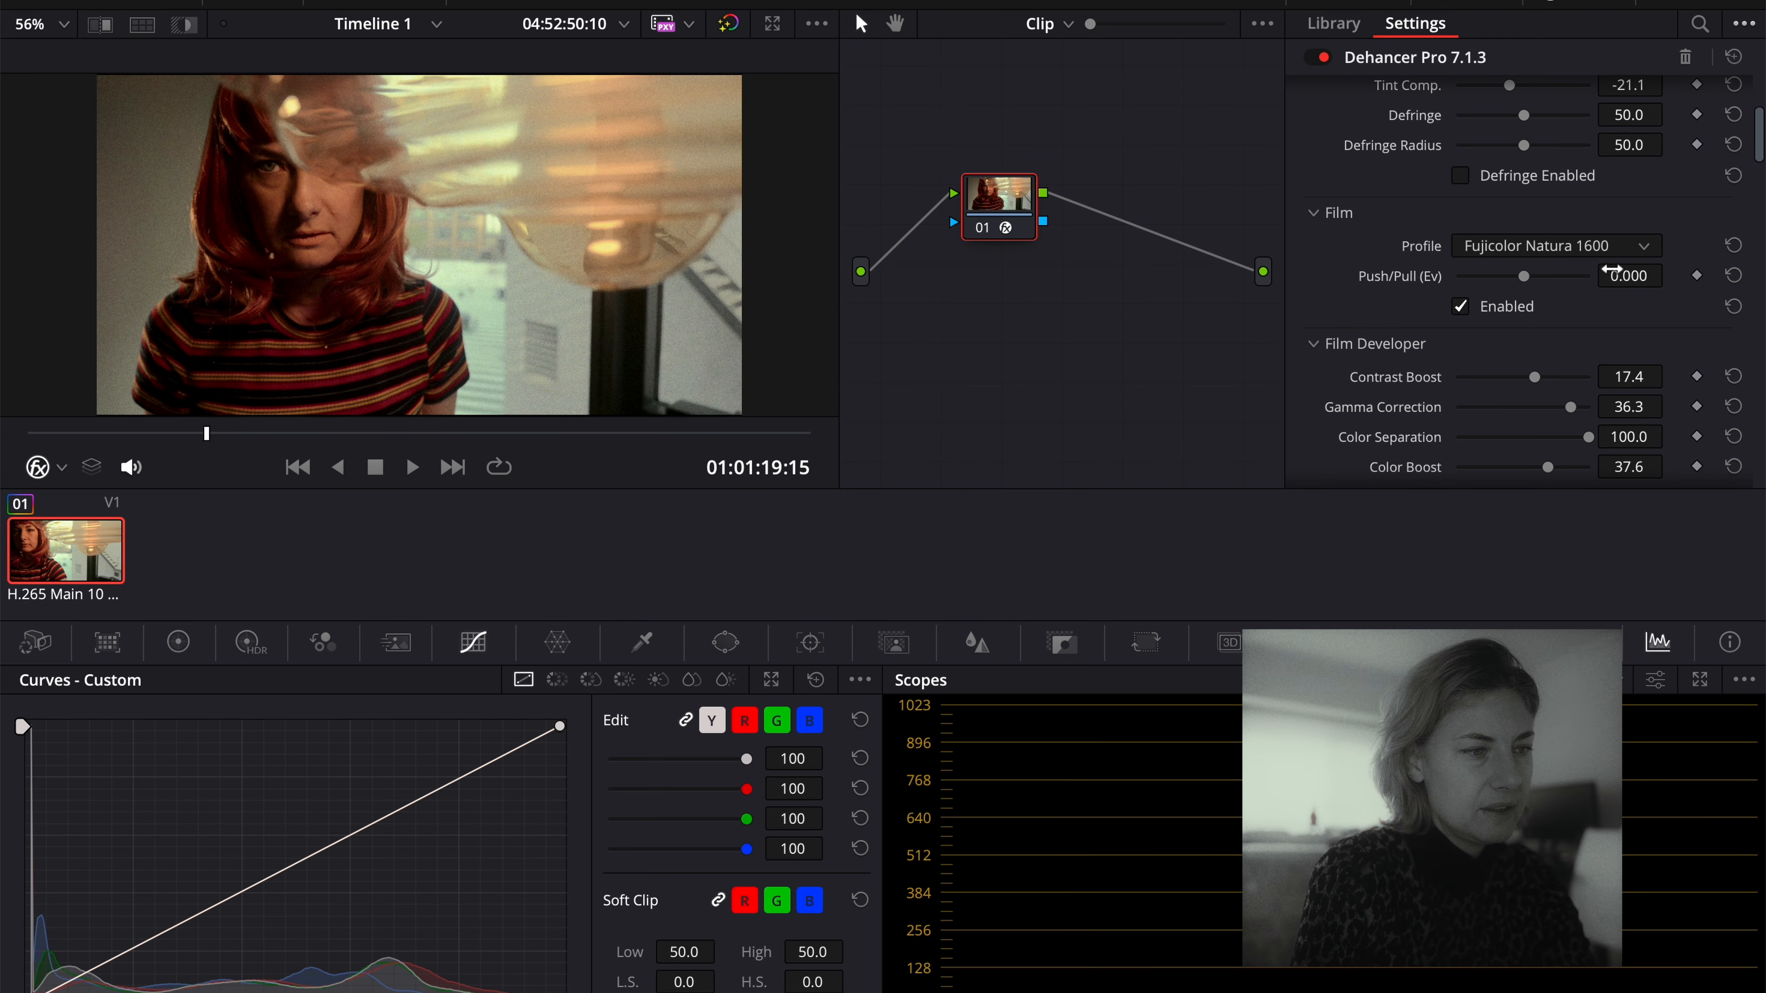
Change the Film profile to Fujicolor Pro 400H.
click(1609, 254)
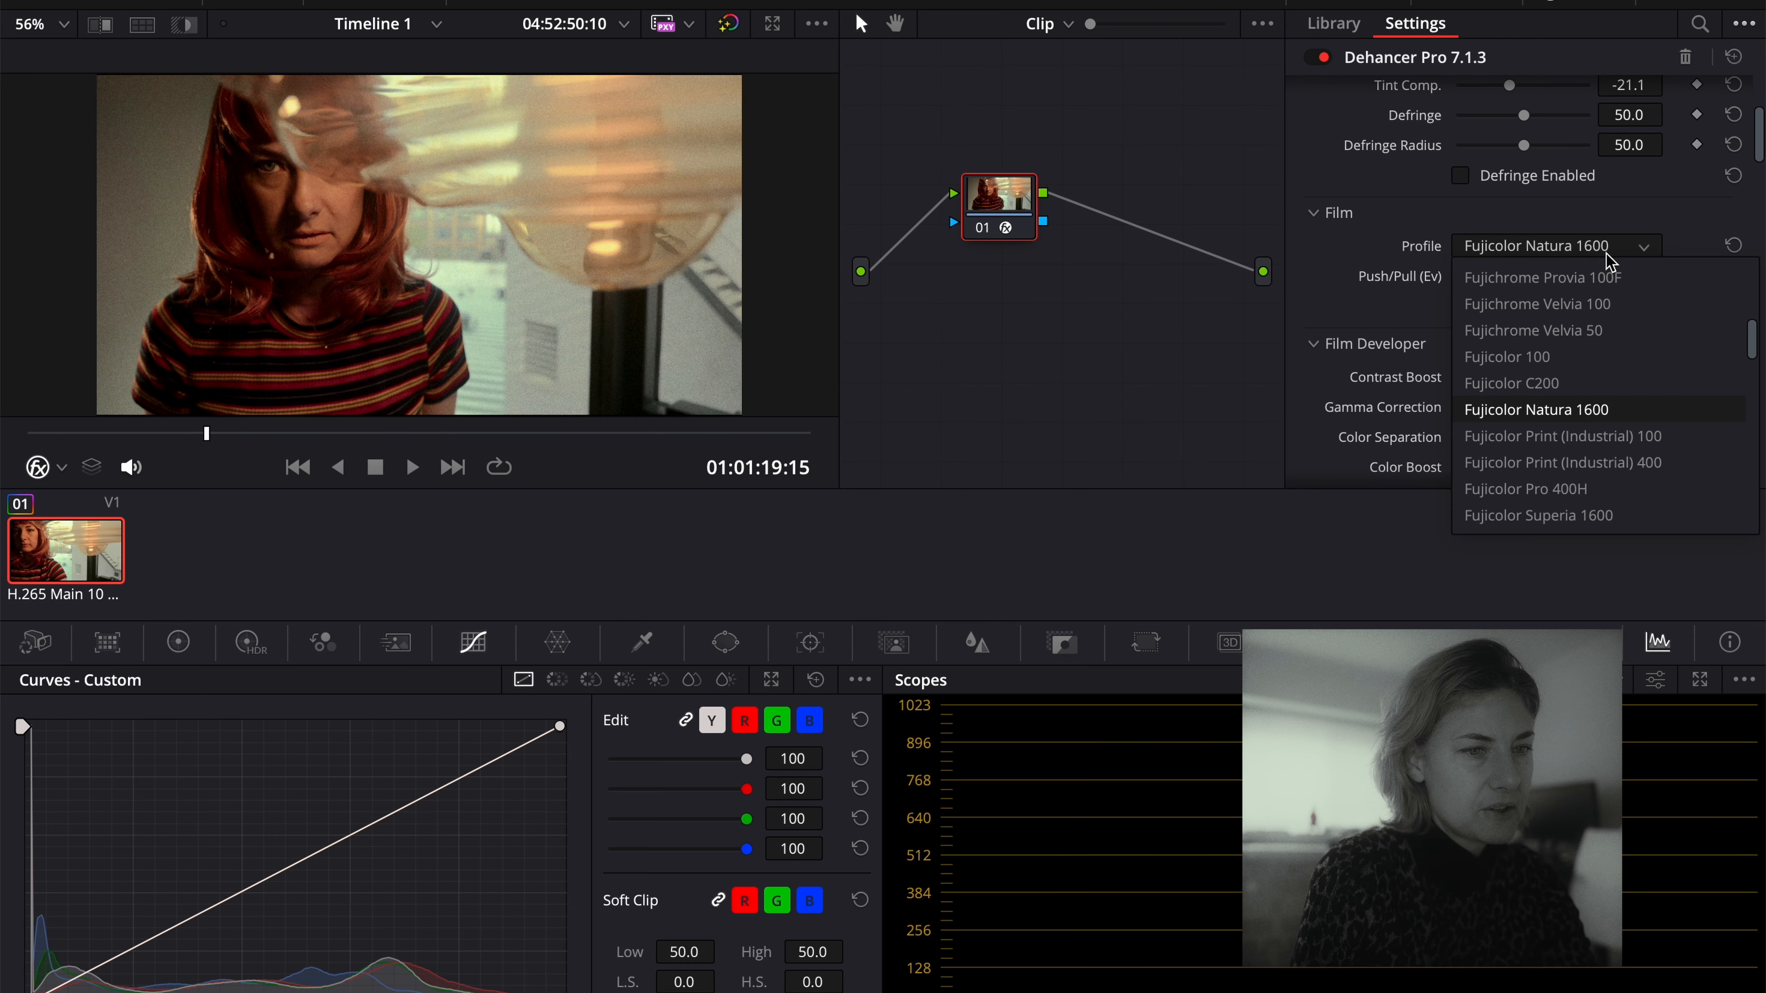
scroll(1616, 409, down, 2)
click(1612, 383)
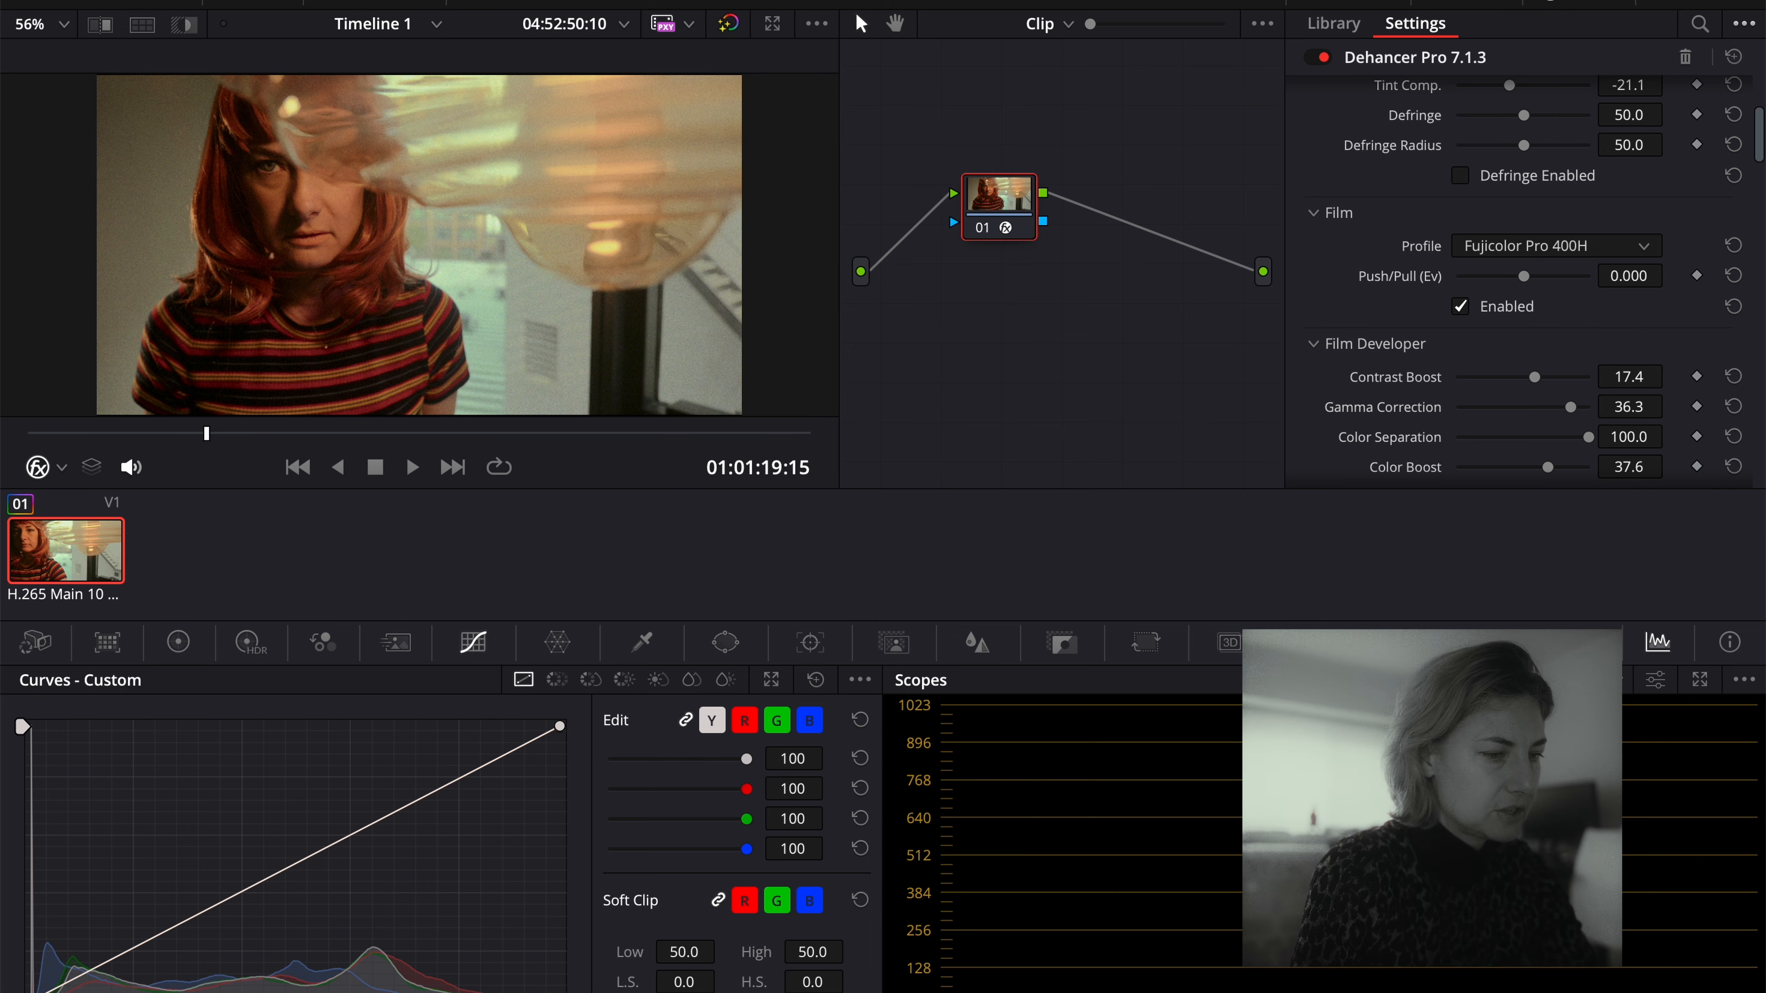
On the Edit page, add P1001614.MOV to Timeline 1 directly after P1001266.MOV and move the playhead onto the added clip.
click(716, 992)
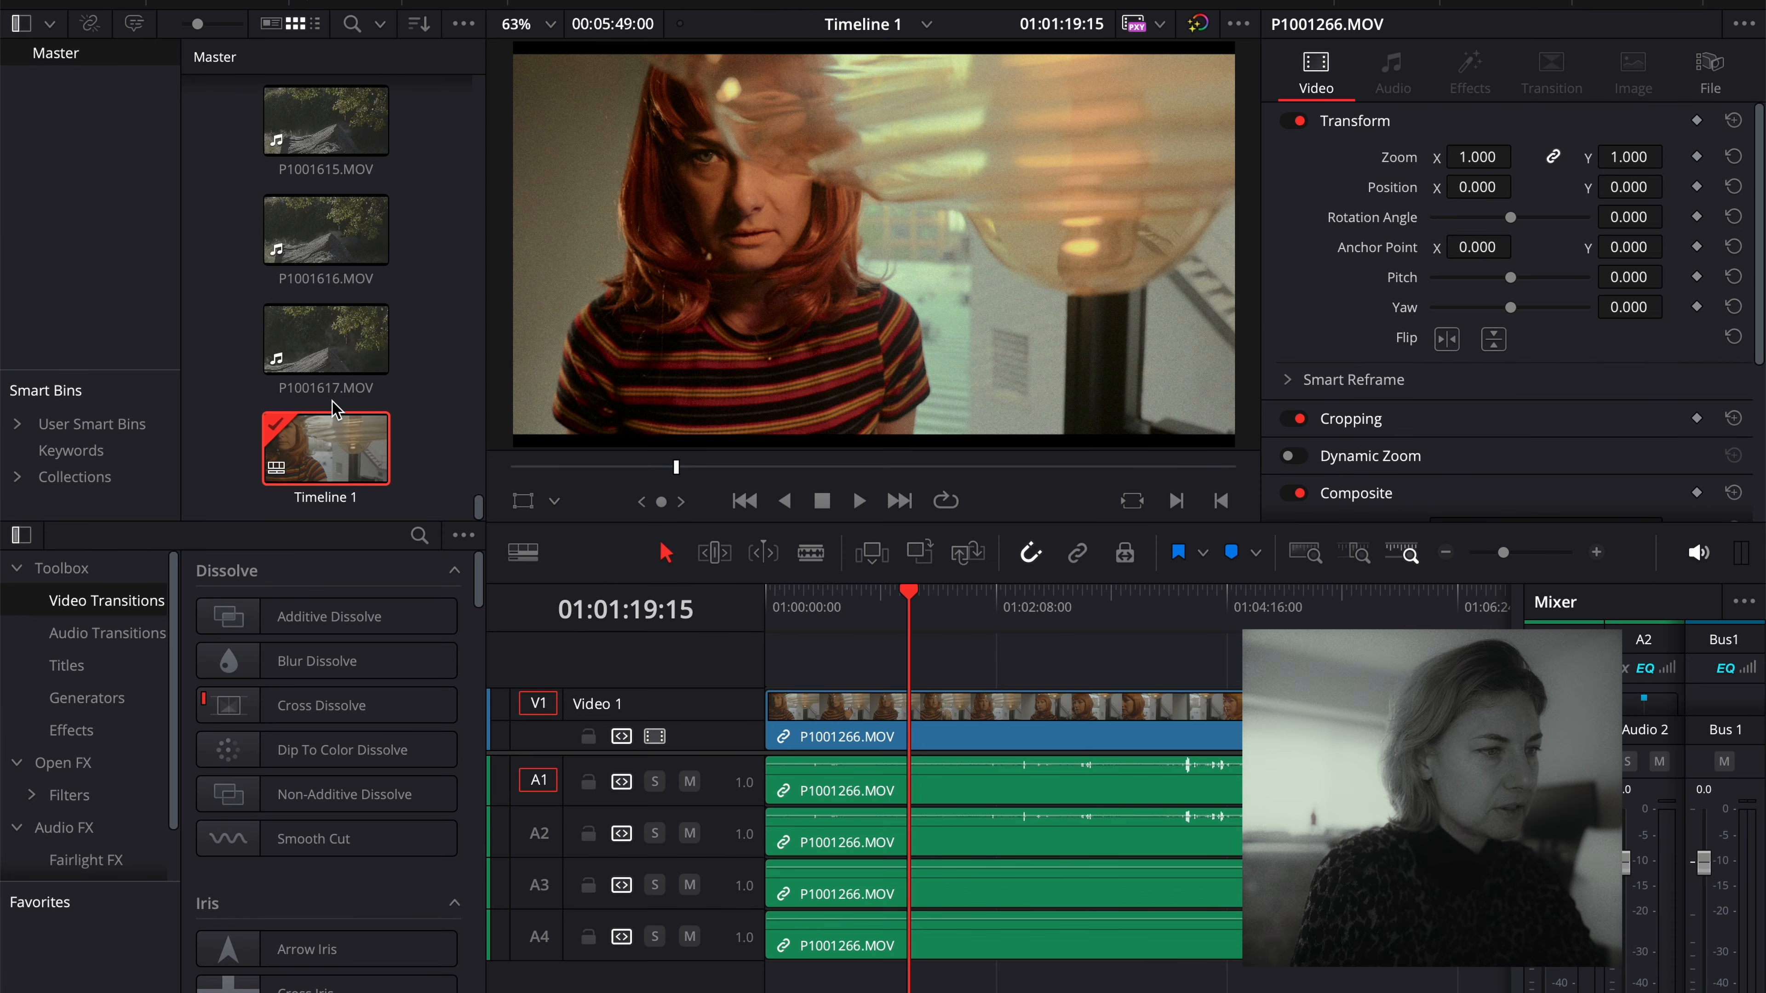
scroll(334, 409, up, 4)
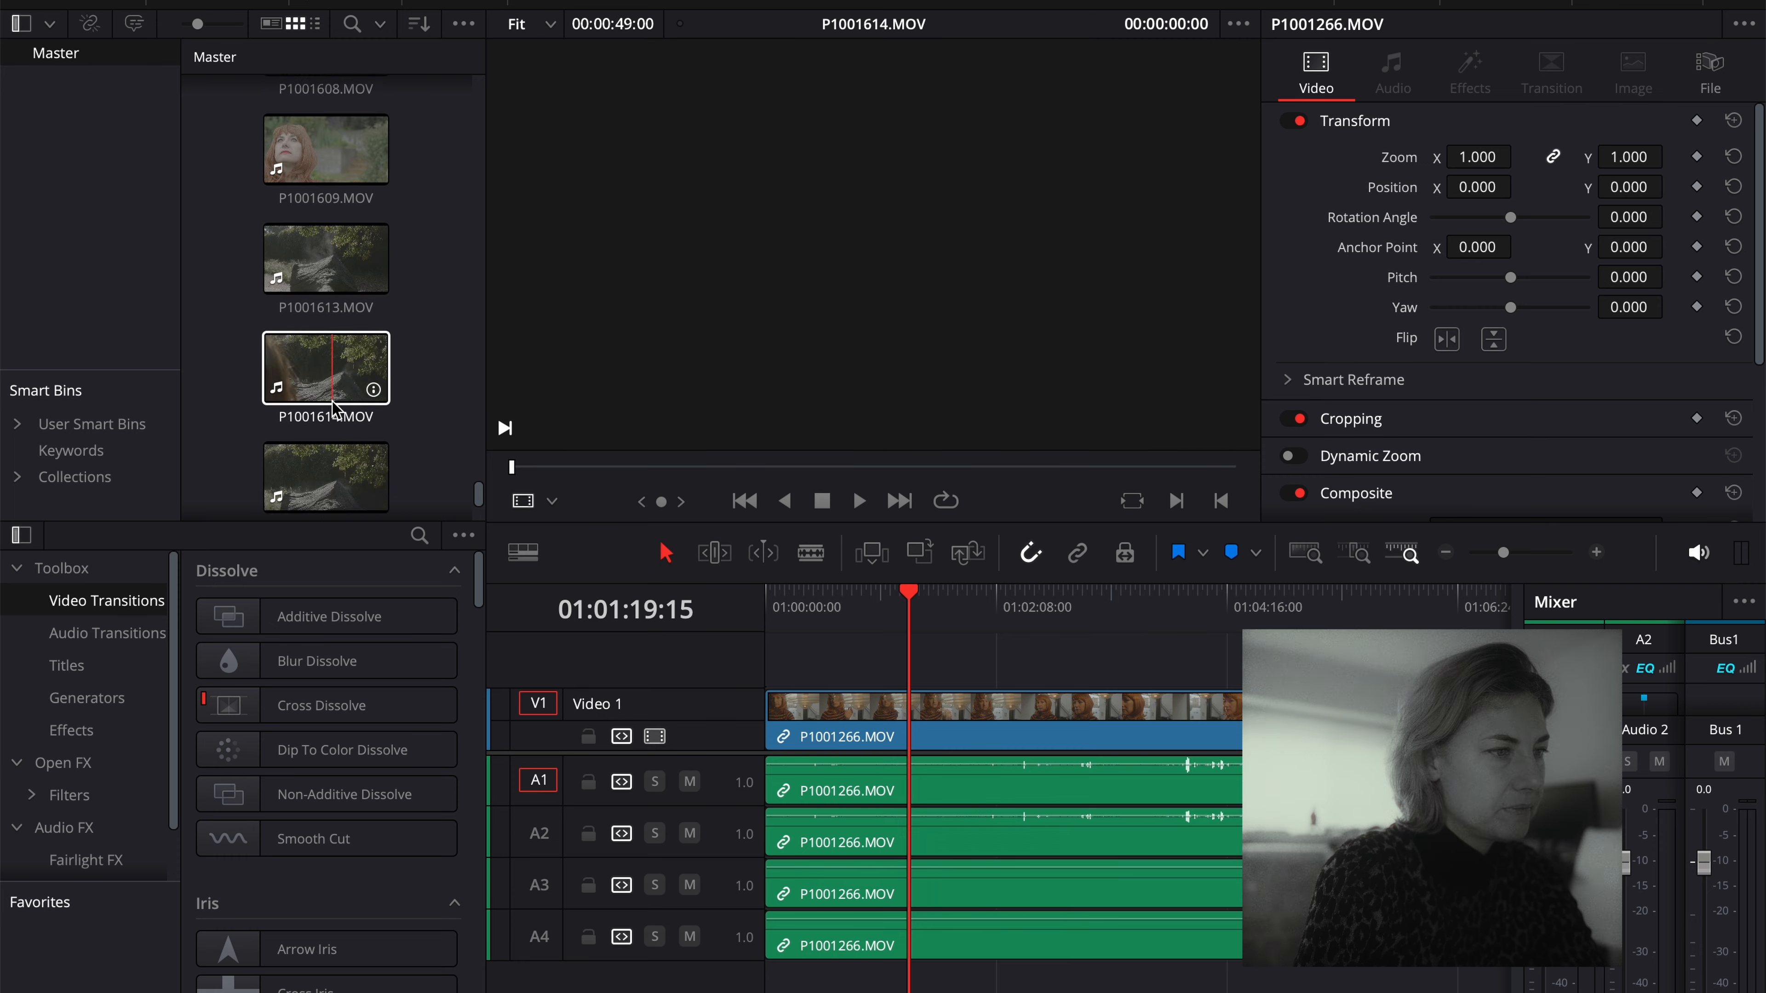
scroll(334, 408, down, 1)
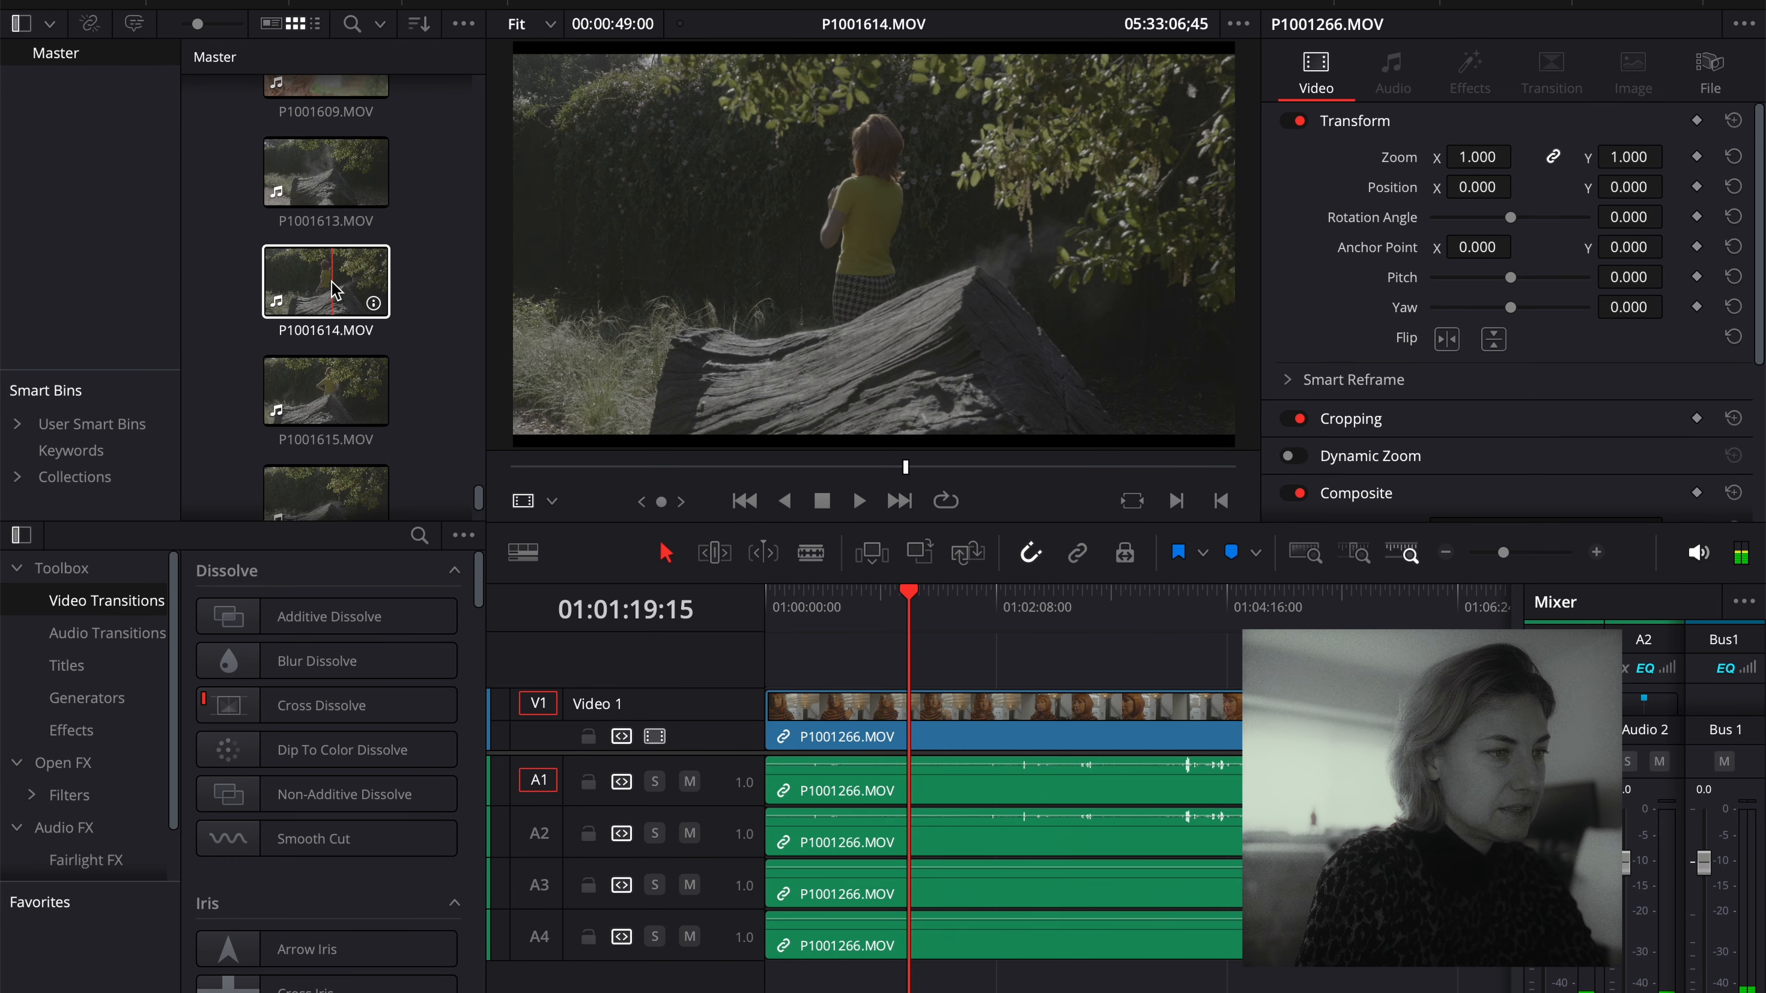
scroll(1155, 883, right, 5)
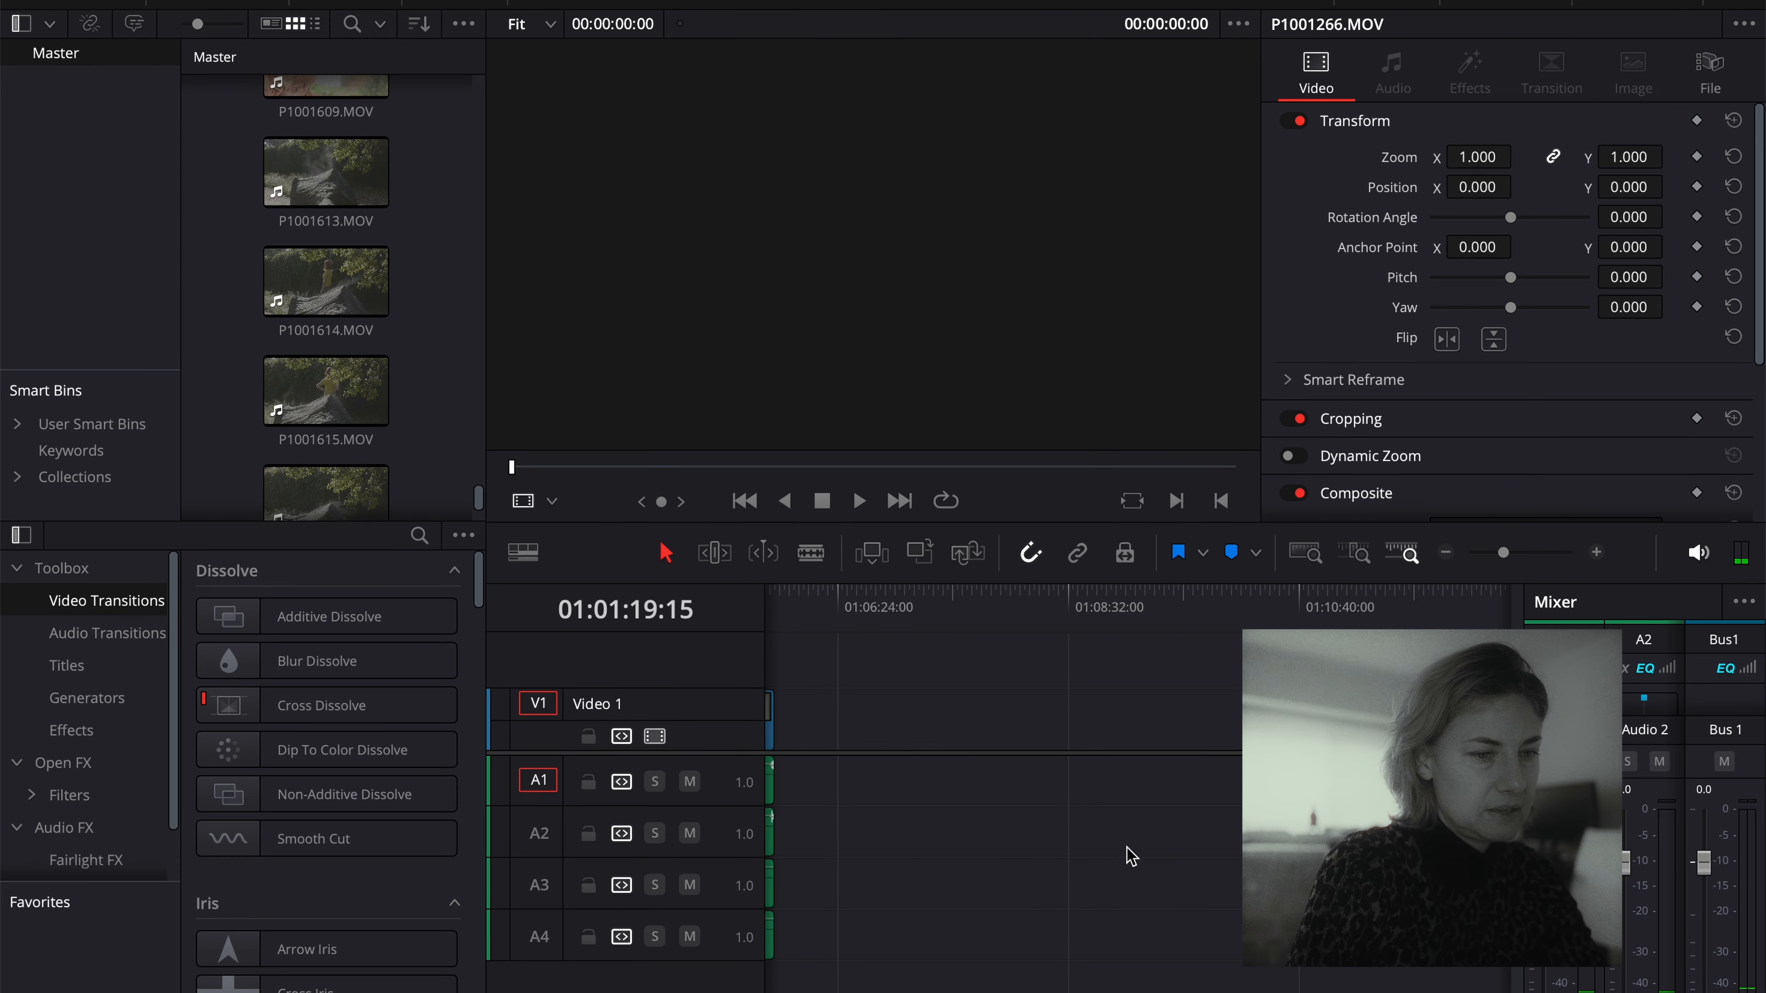
drag(327, 285, 1036, 763)
click(1073, 602)
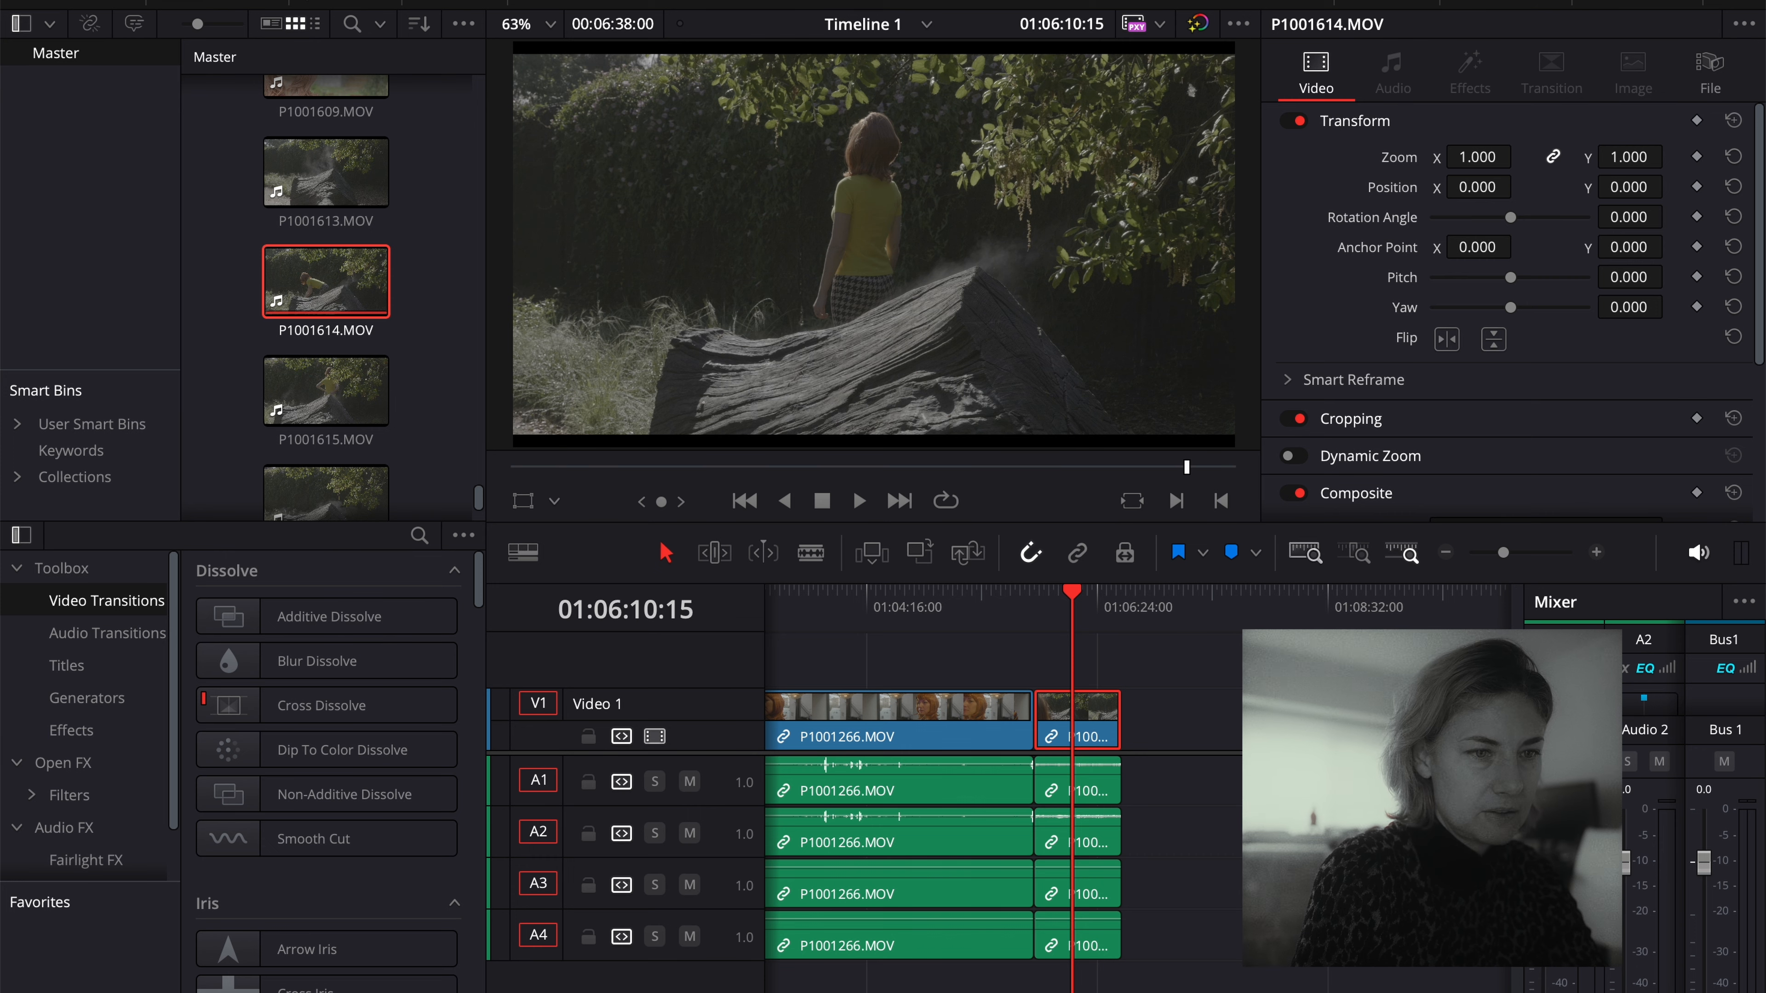
On the Color page, apply the Dehancer Pro effect to node 01 of the added clip.
click(1057, 981)
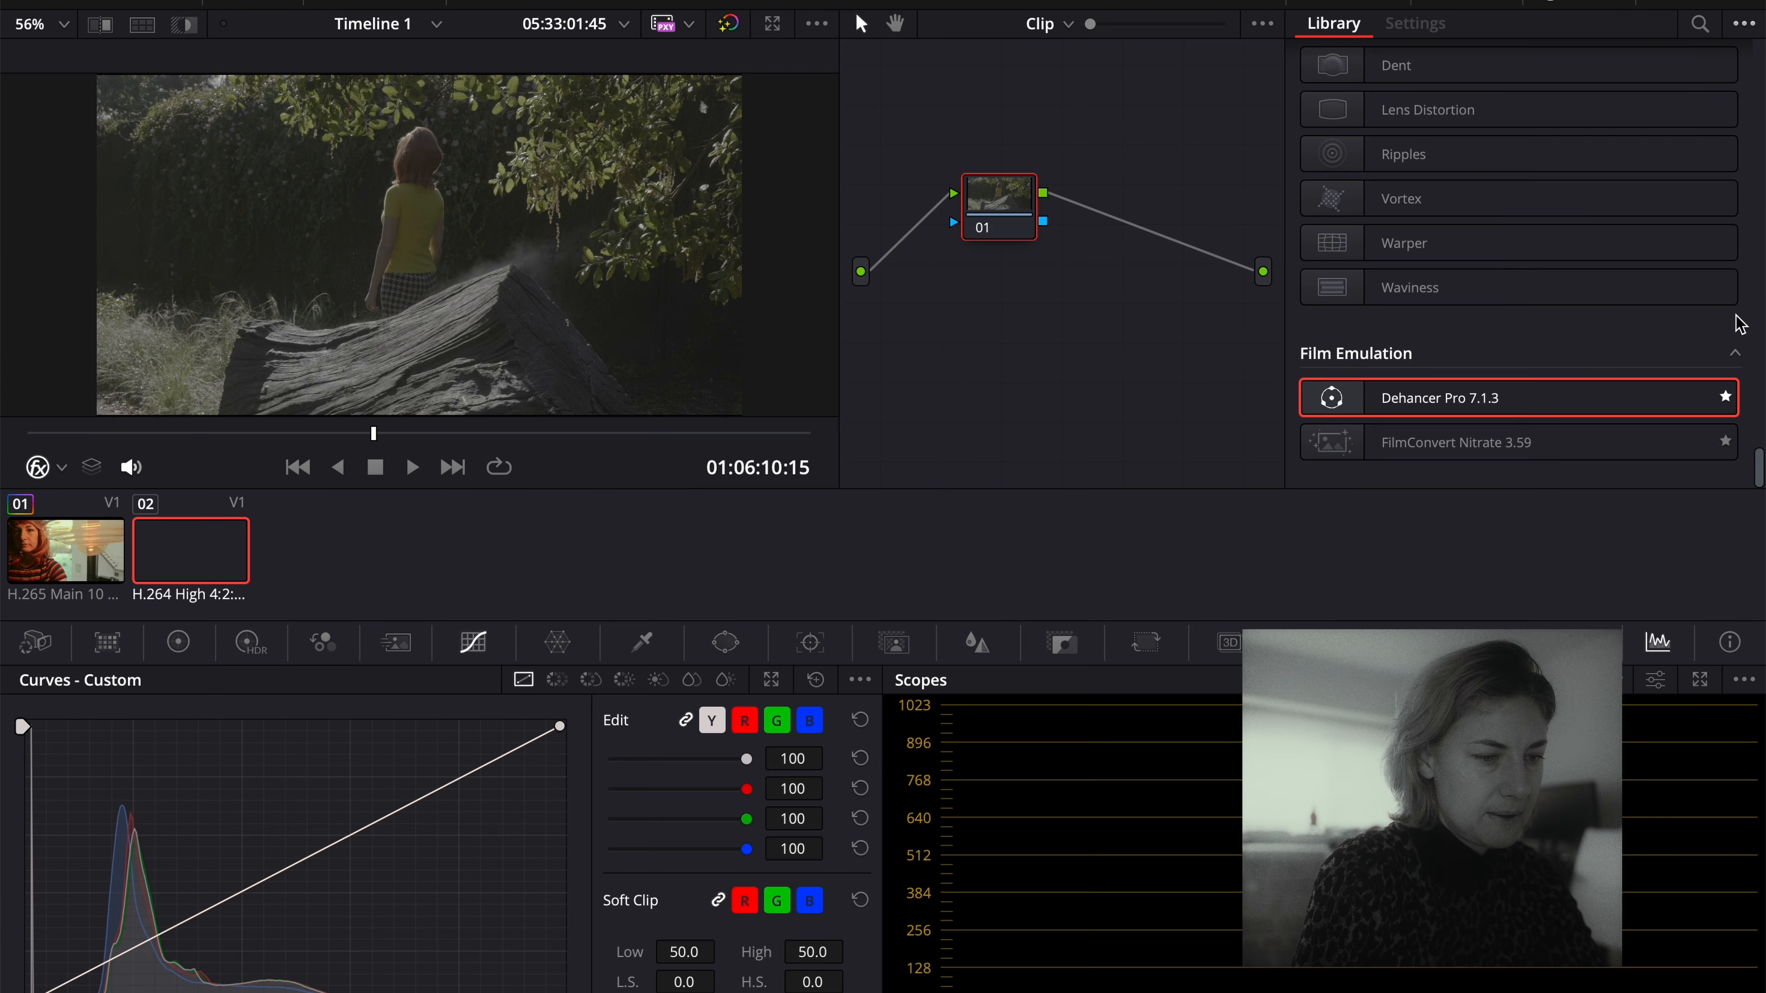
drag(1329, 406, 989, 214)
Set the Input source to Choose Camera, with Panasonic as vendor and Lumix DC-S5II as camera.
scroll(1389, 202, up, 3)
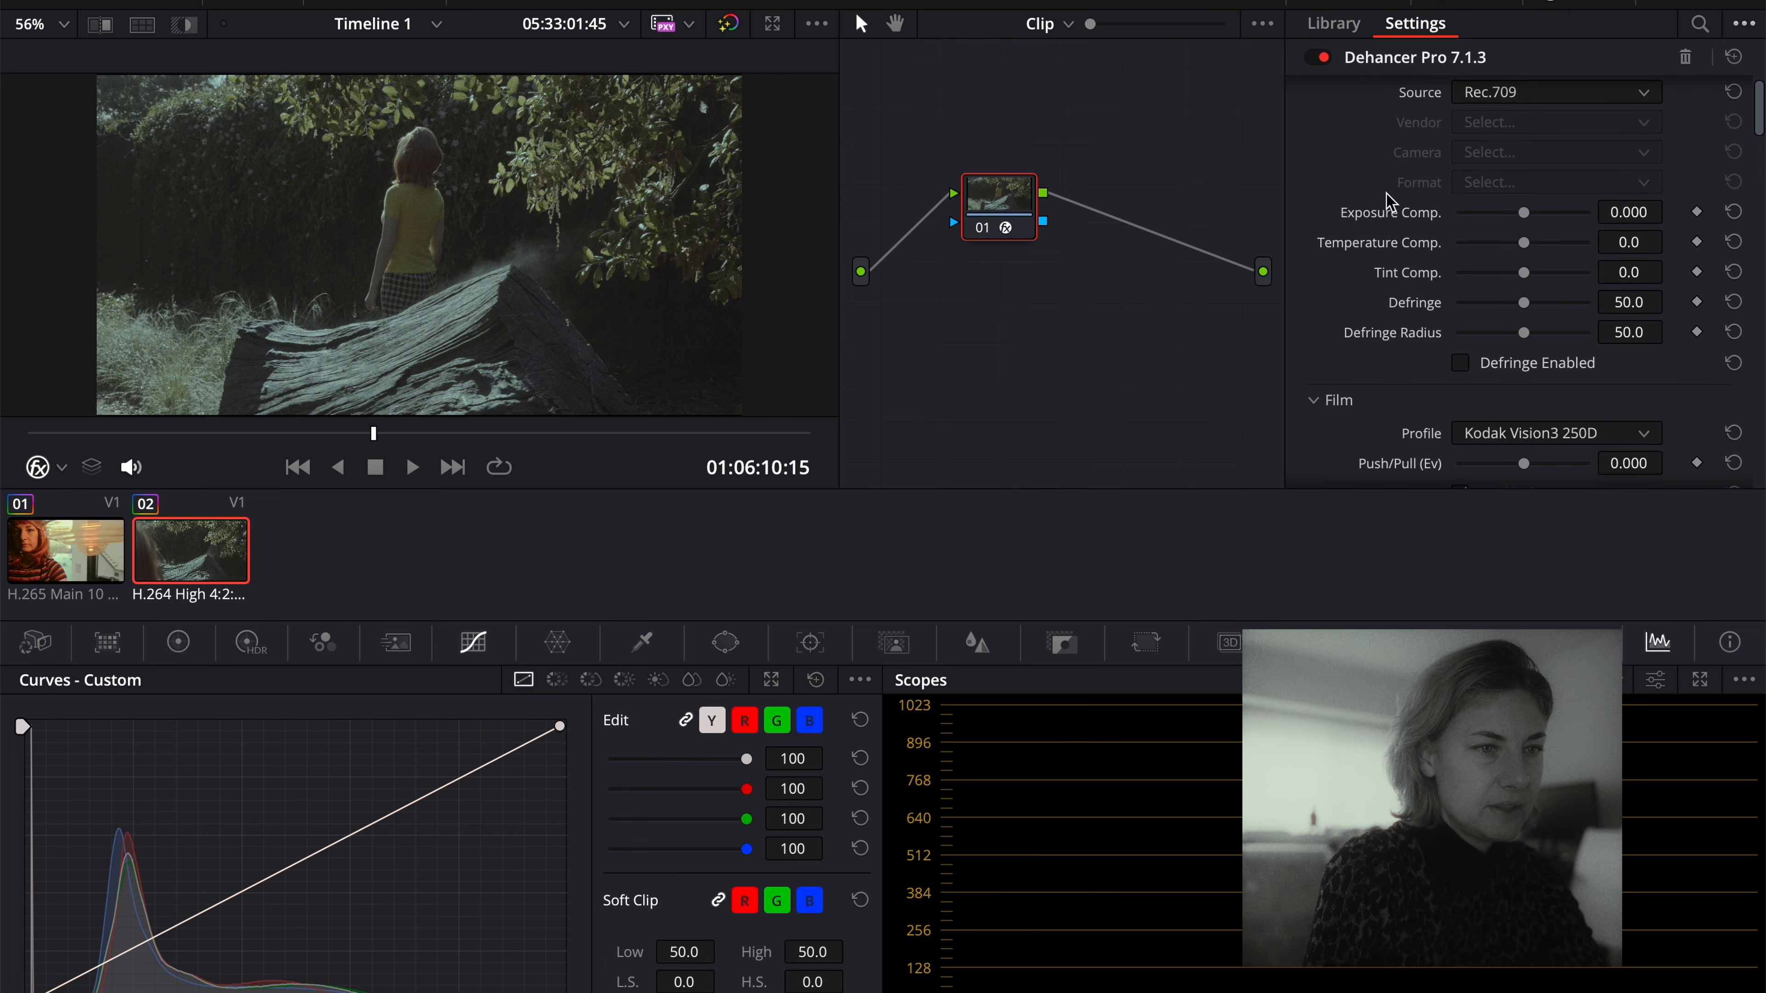
click(1550, 129)
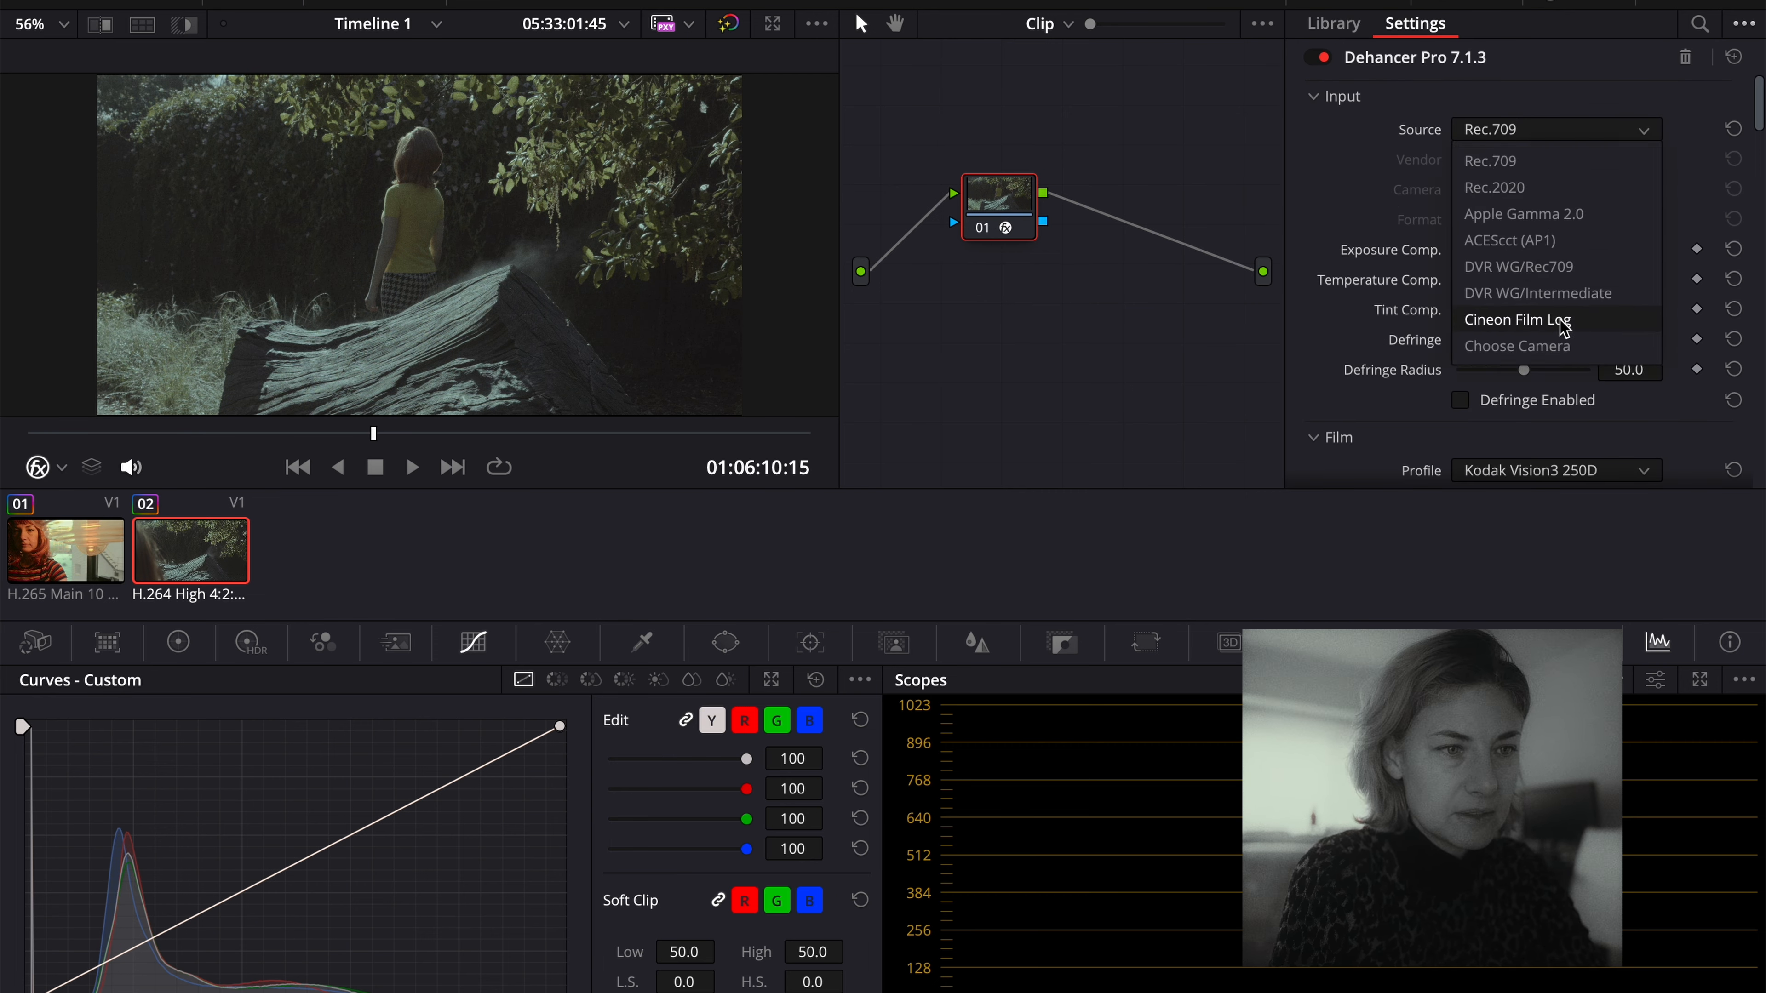
click(1564, 351)
click(1557, 166)
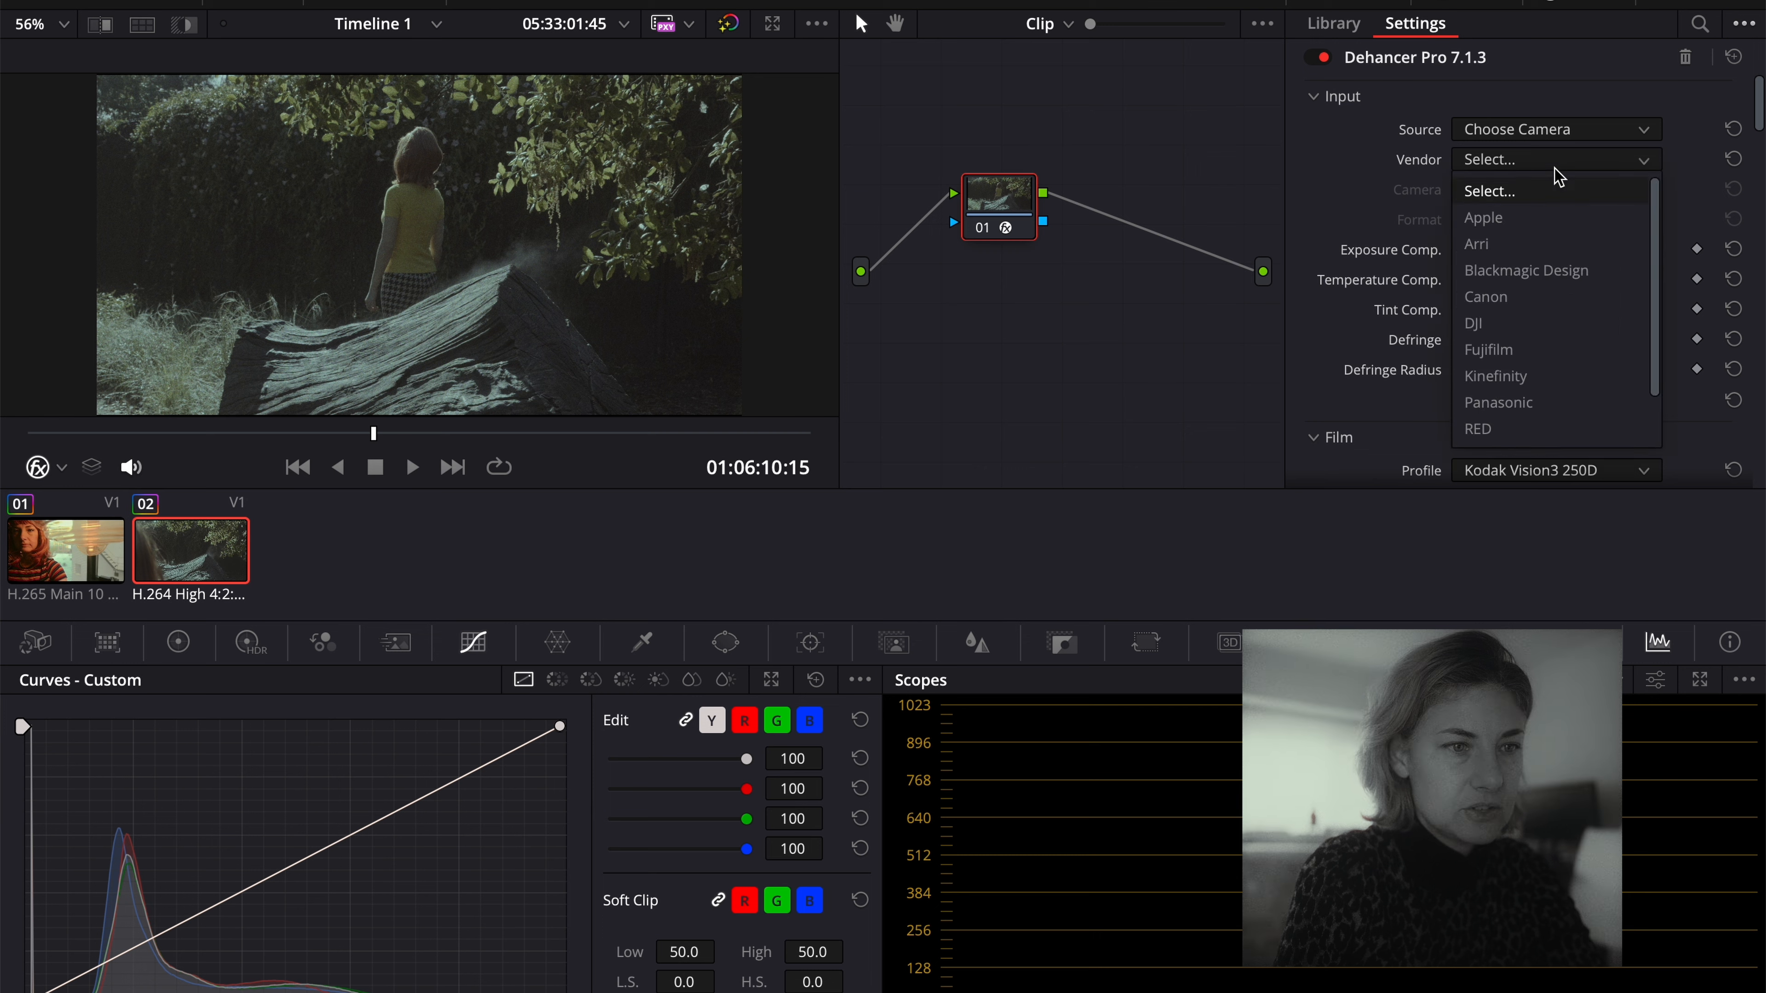
click(1498, 402)
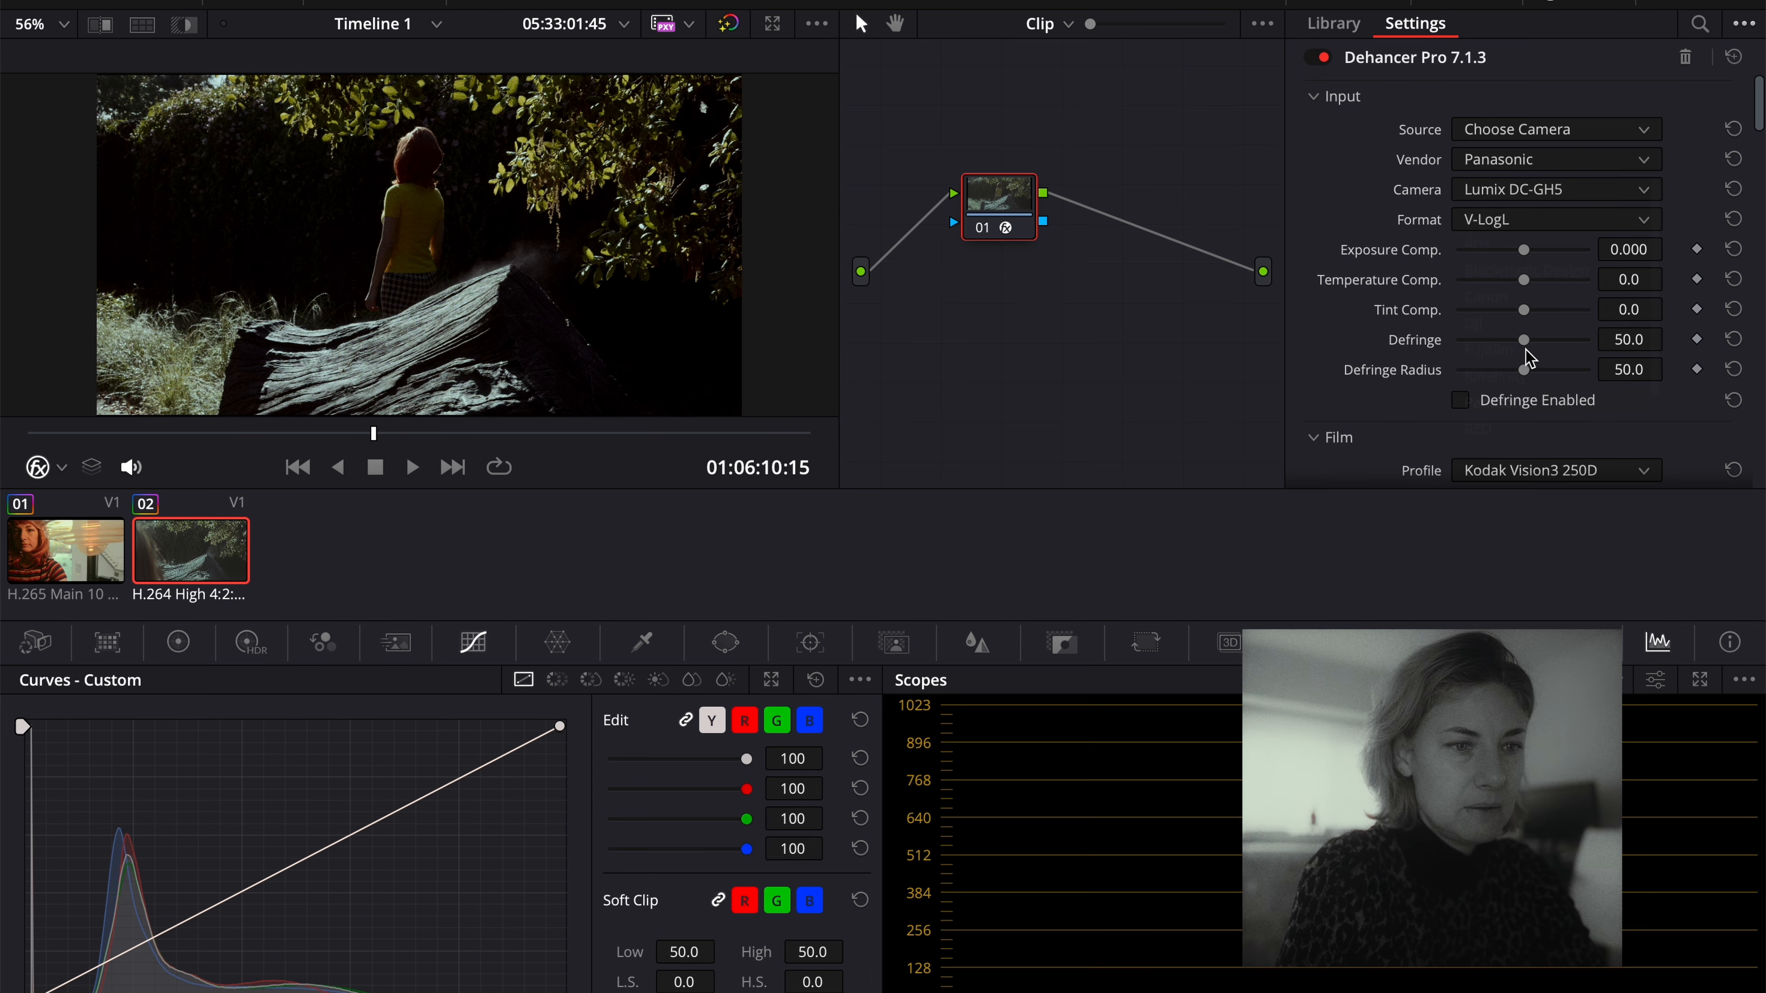
click(1536, 192)
click(1534, 379)
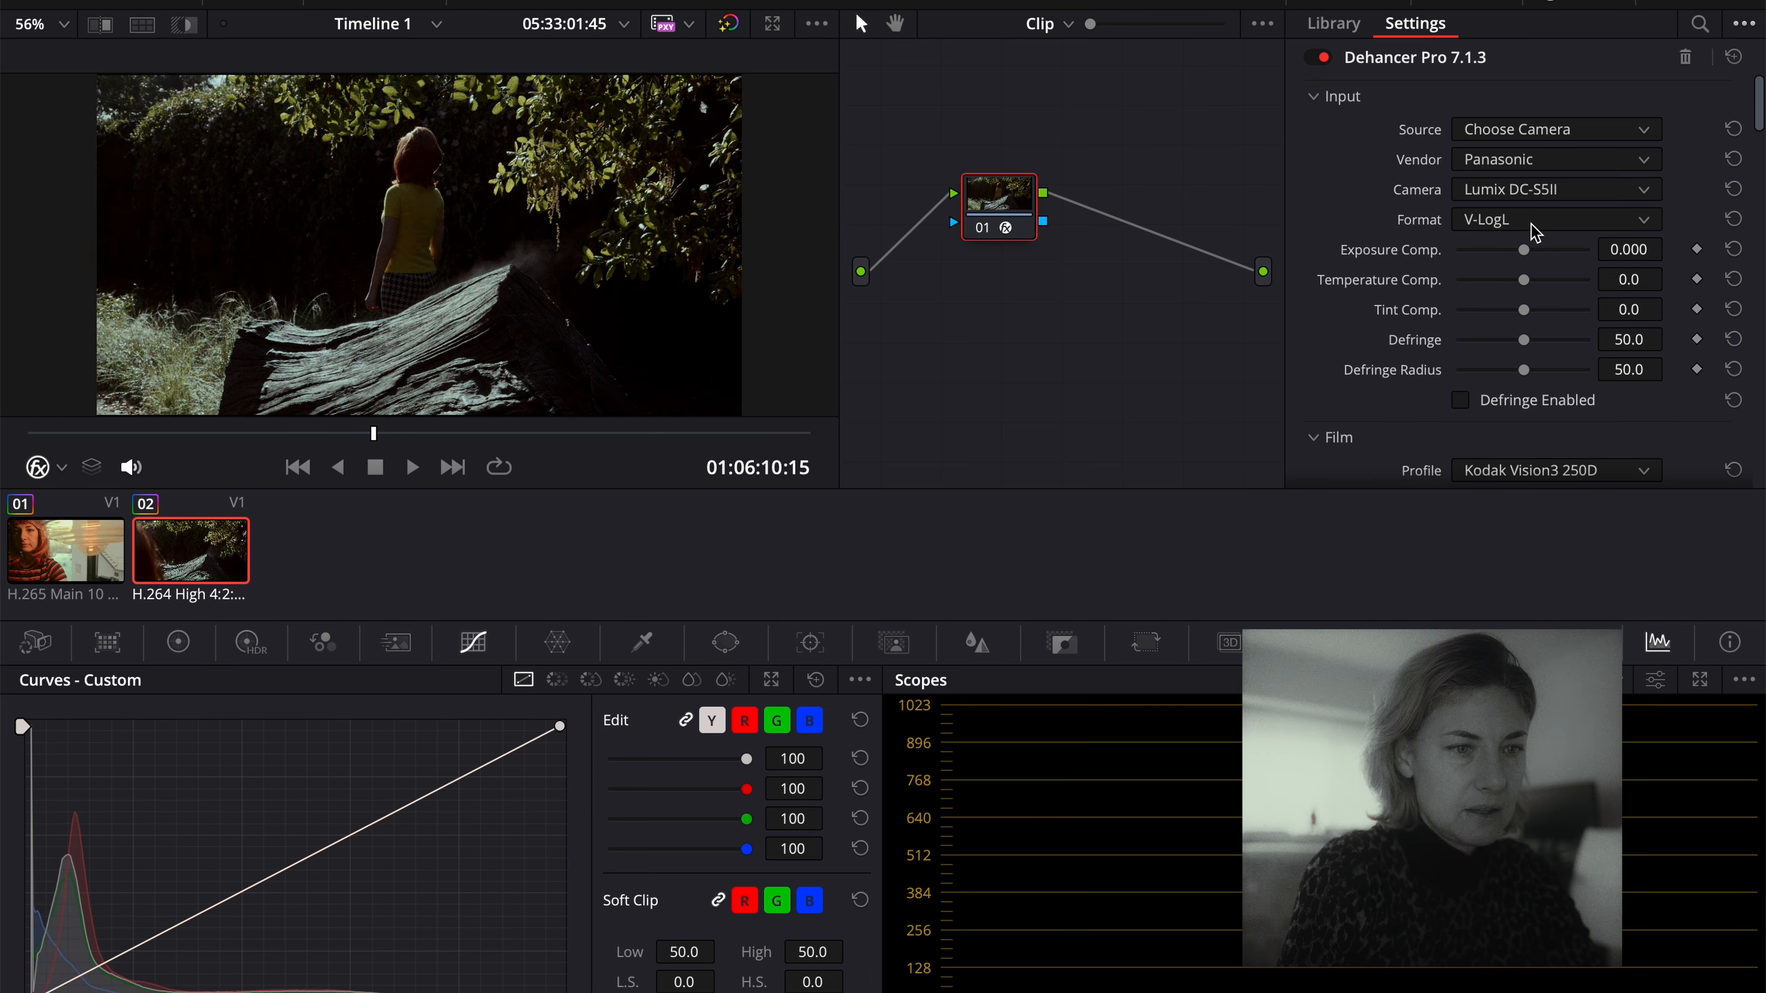
Disable Dehancer's Film, Film Developer, Film Grain and Halation sections for the second clip.
scroll(1447, 402, down, 8)
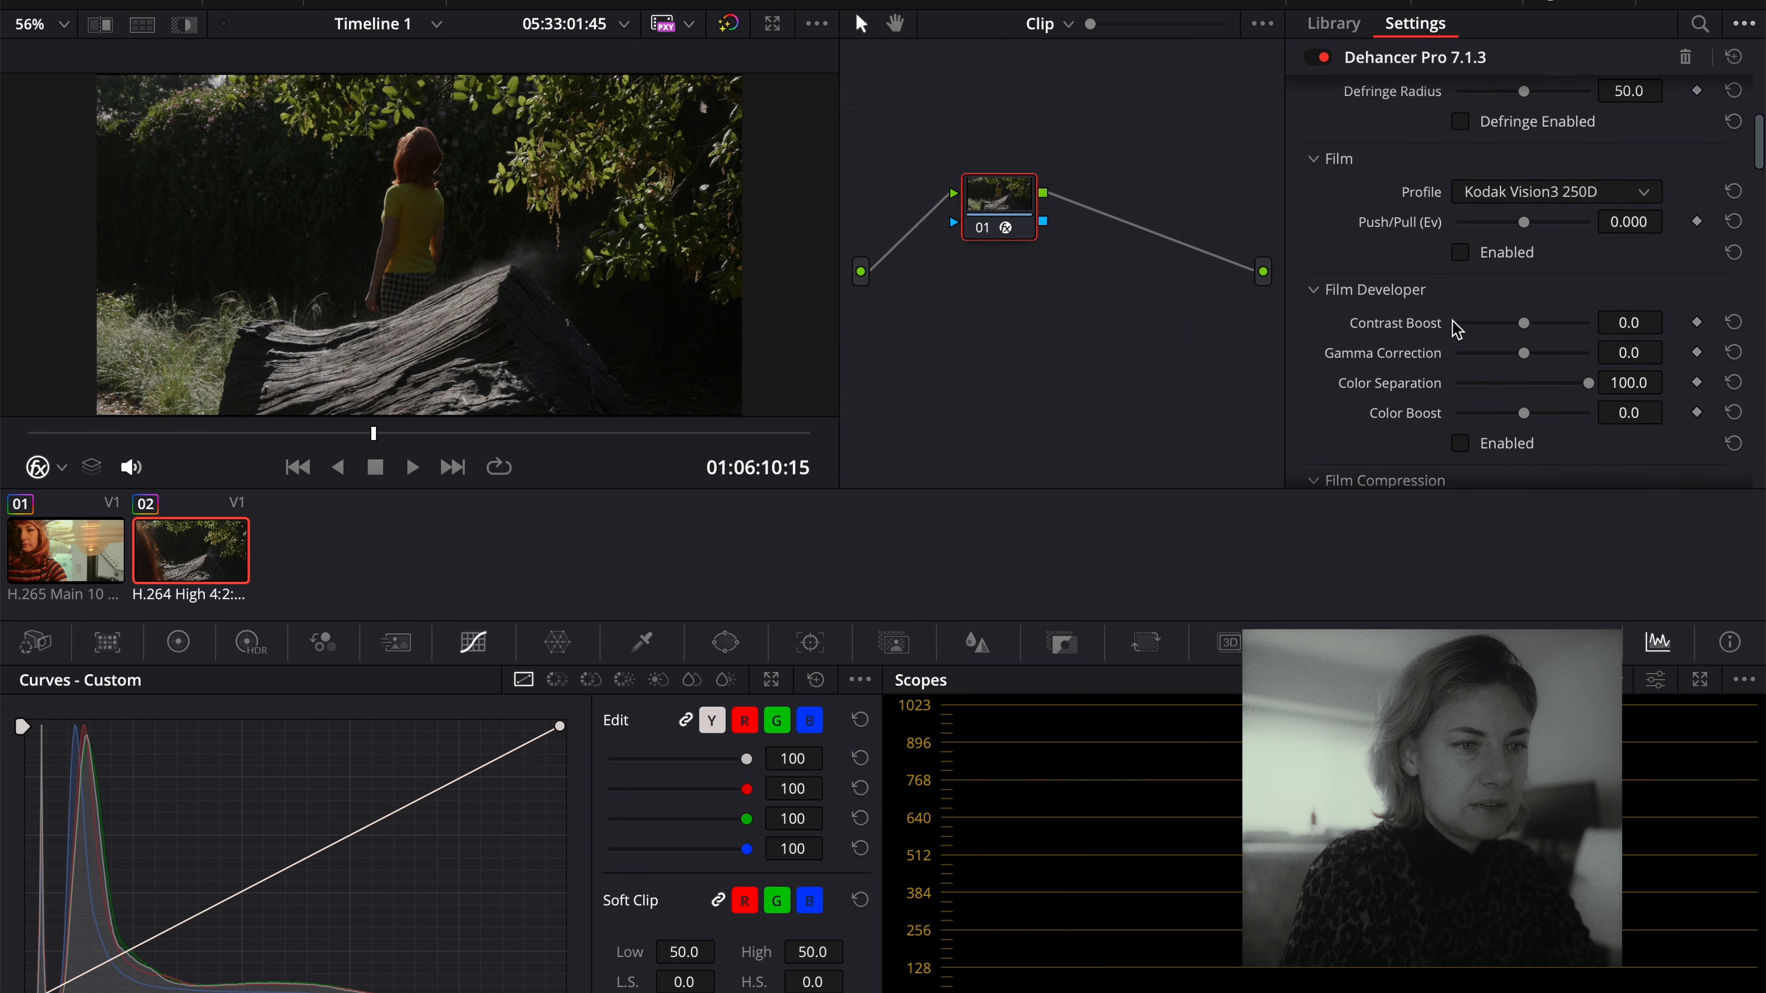
scroll(1460, 292, down, 14)
scroll(1457, 330, down, 13)
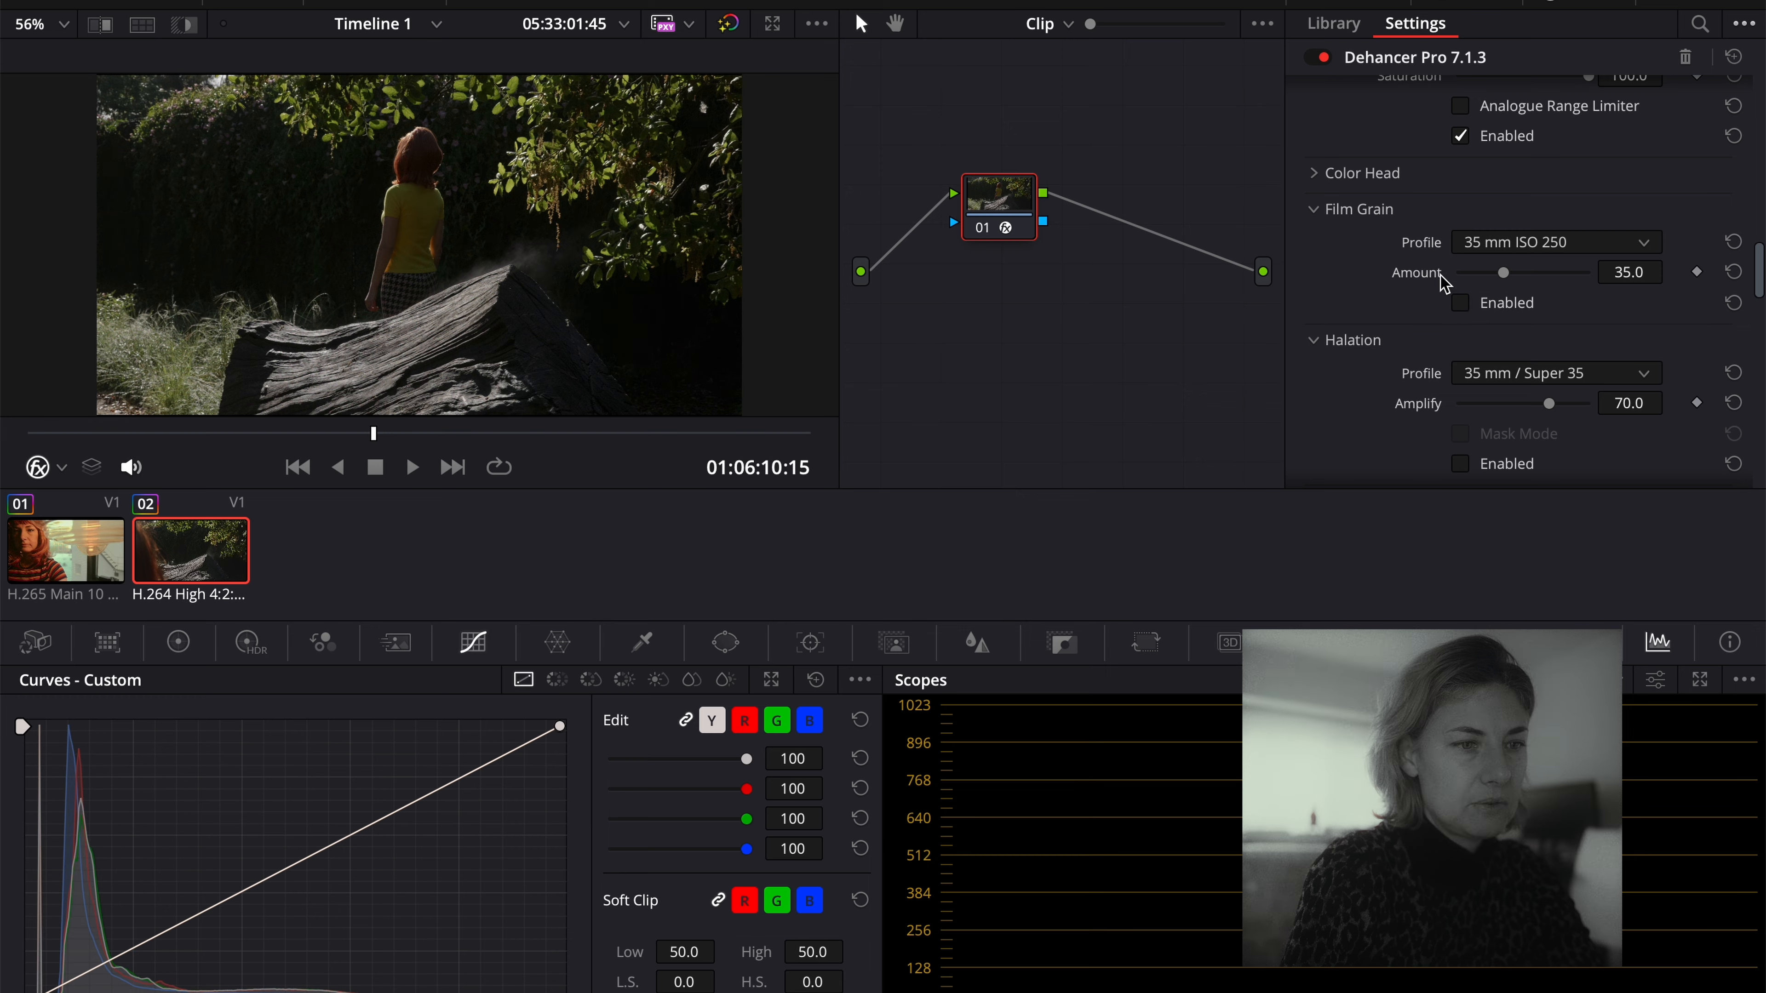
Set the Print profile to Kodak 2383 Print Film.
scroll(1442, 278, up, 9)
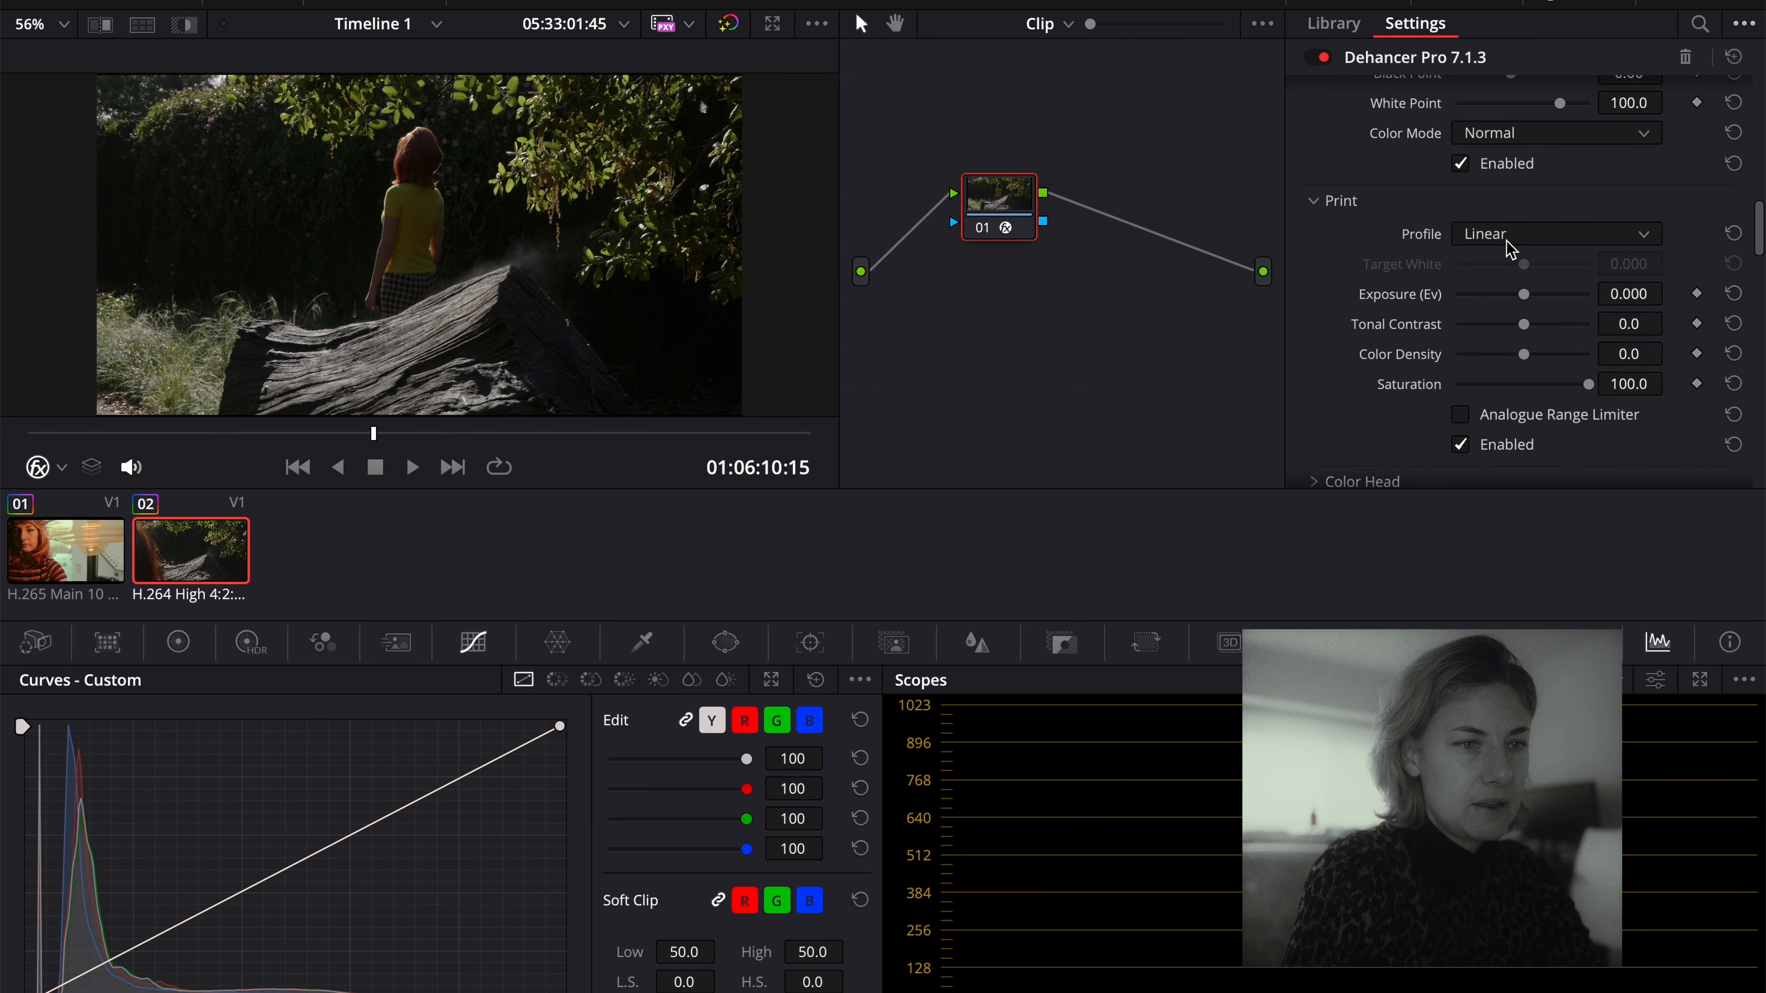
click(1511, 236)
click(1523, 351)
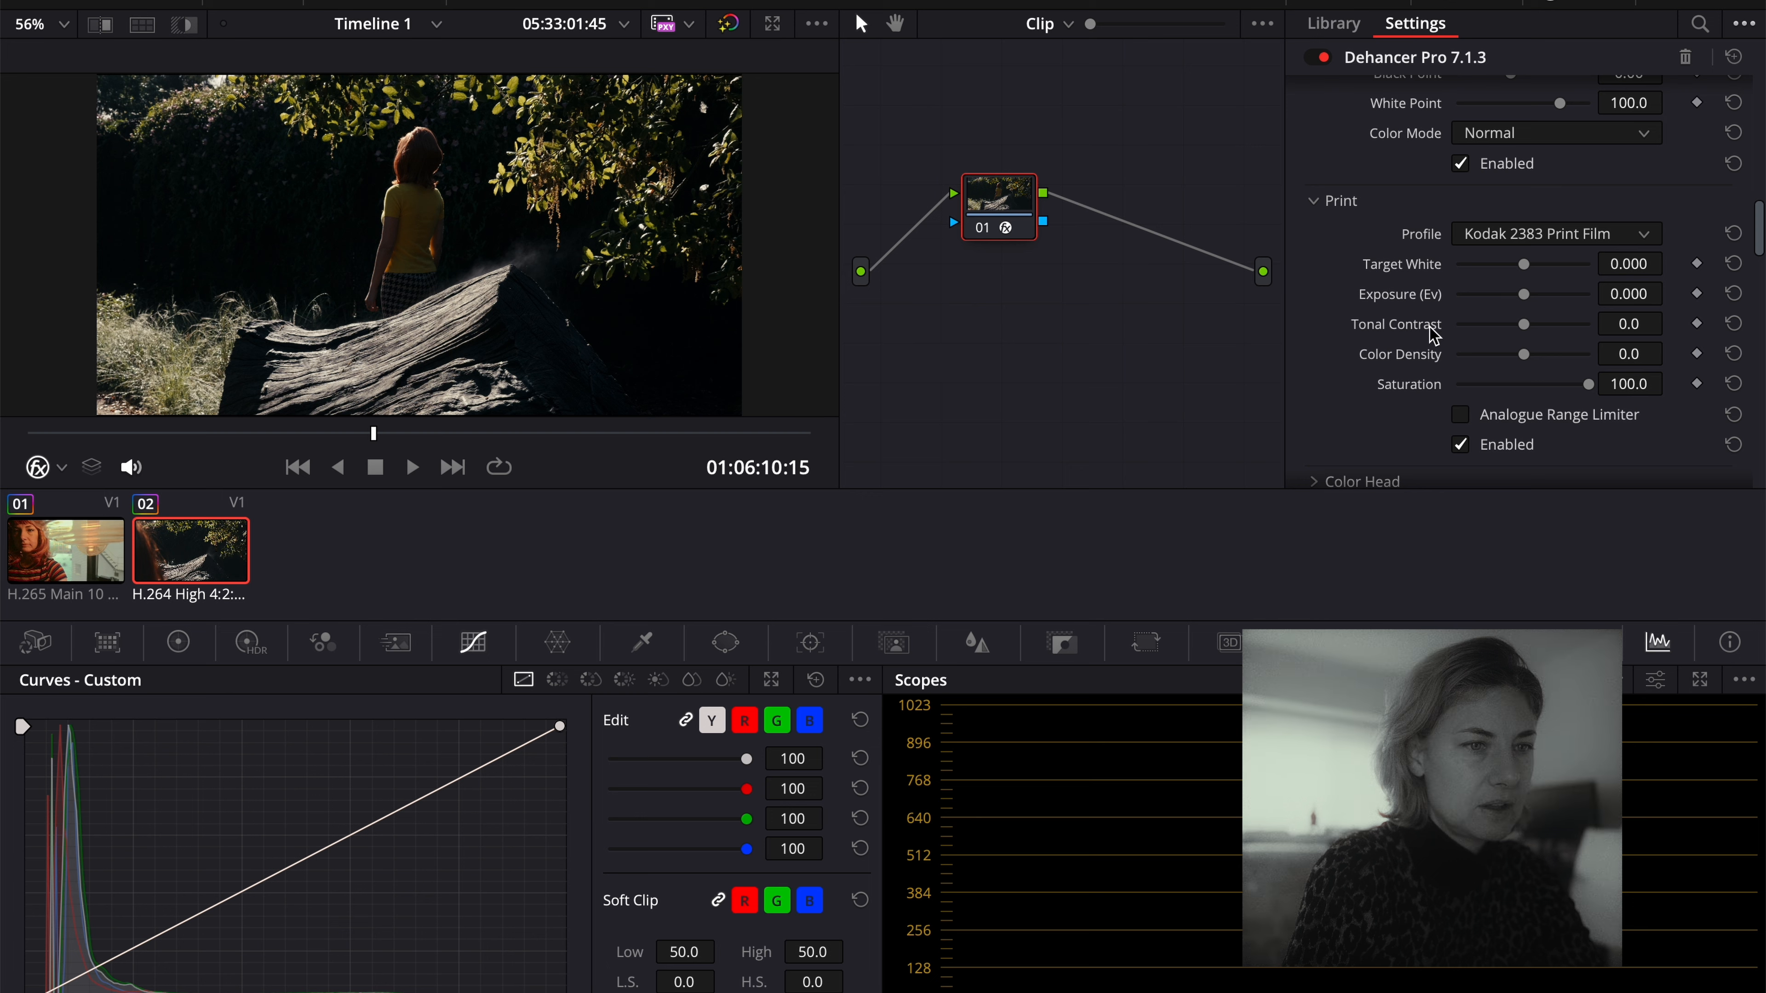
Set the Print section's Exposure (Ev) to 0.852 and Color Density to 100.0.
scroll(1387, 334, up, 20)
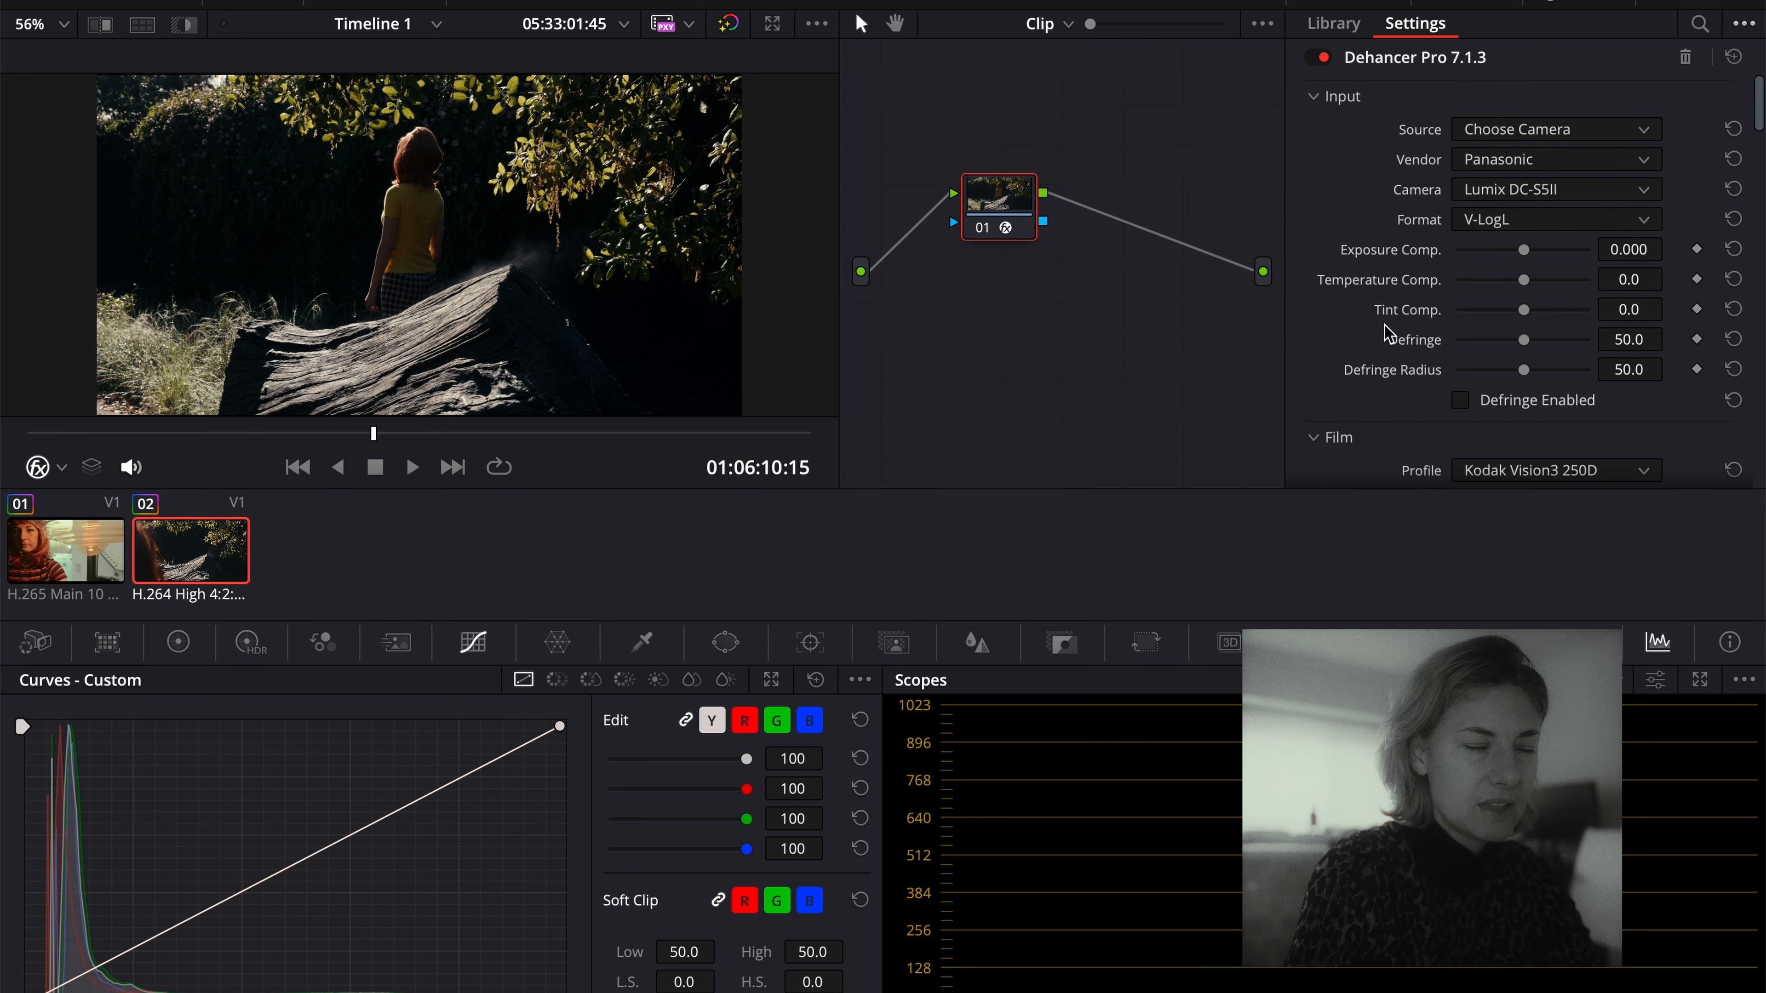
scroll(1536, 279, down, 15)
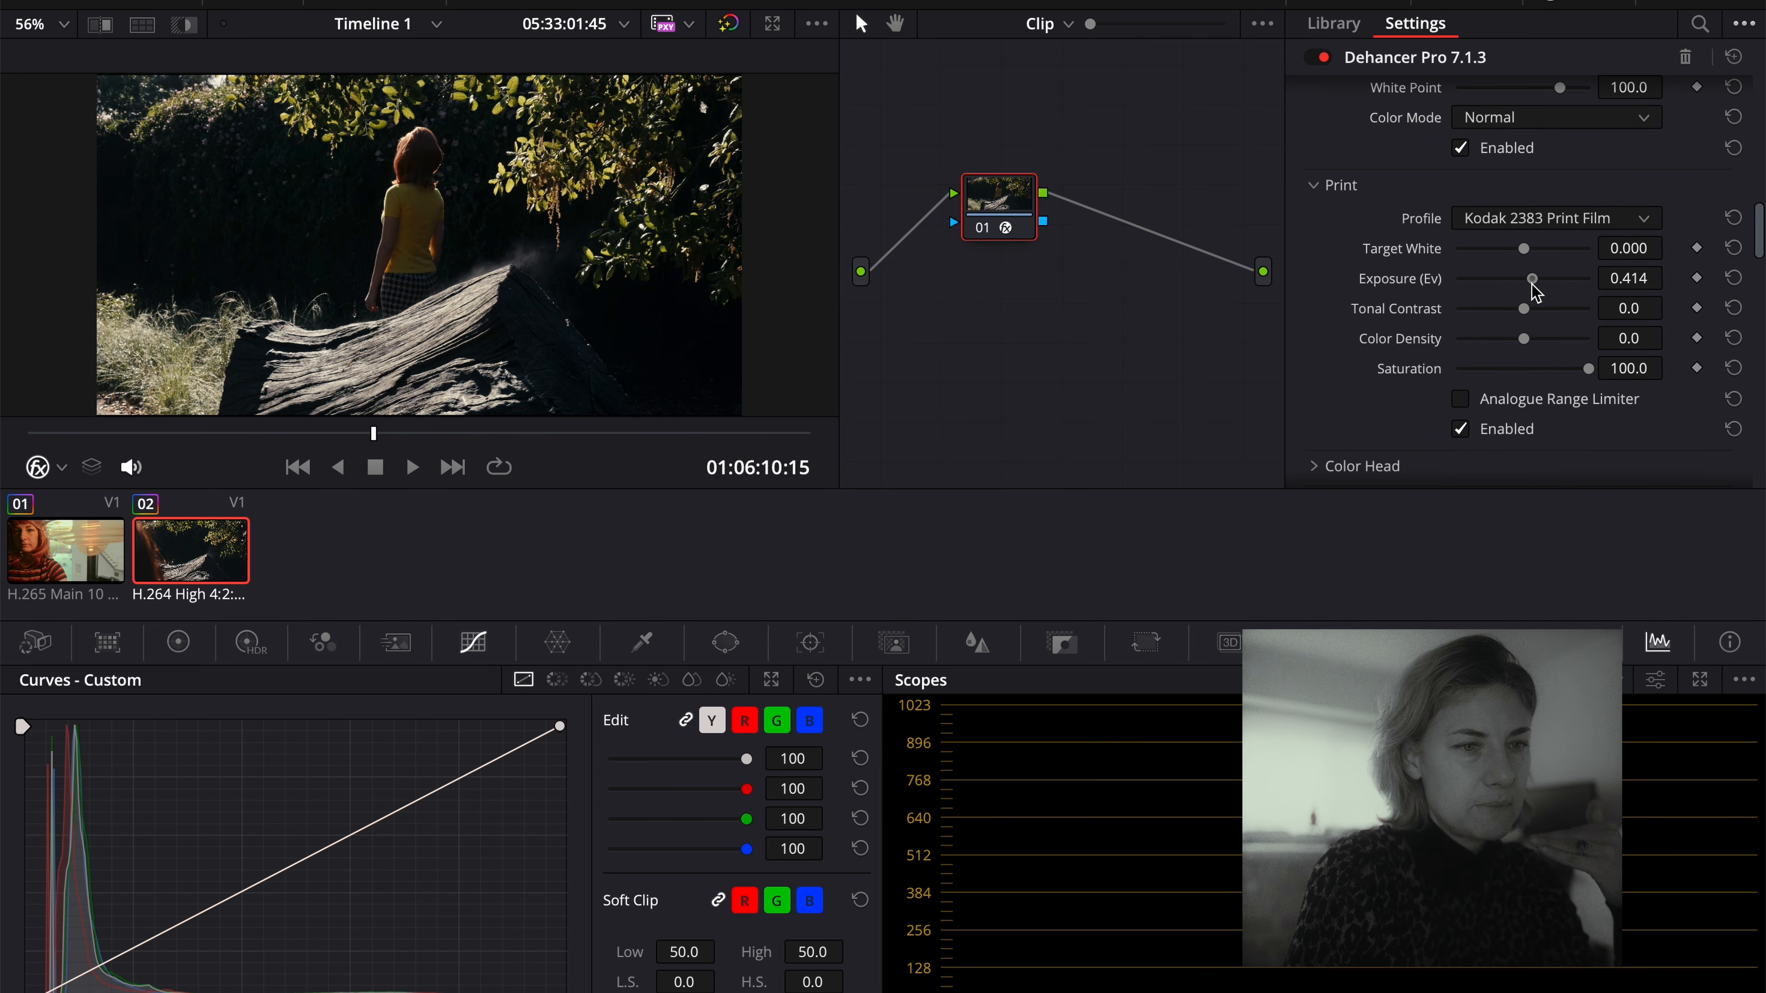
drag(1534, 286, 1660, 351)
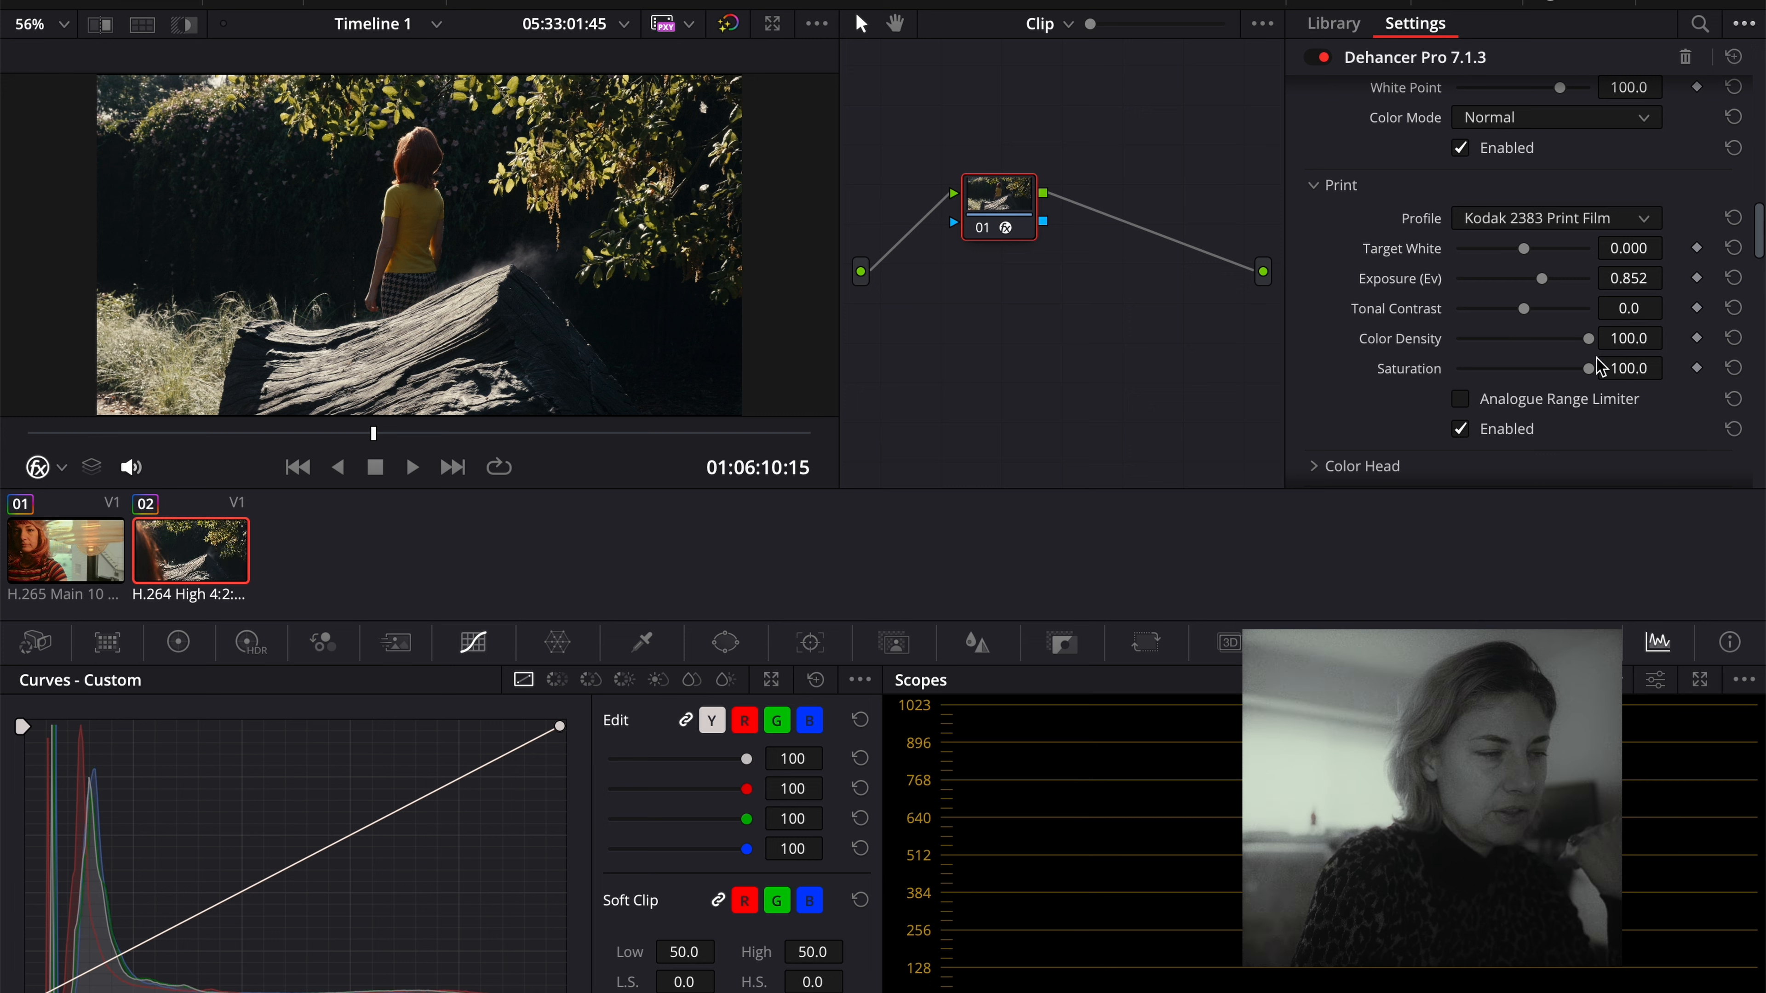
Set Film Compression to Impact 100, White Point 120, Tonal Range 56 and Color Density 100.
scroll(1427, 336, up, 10)
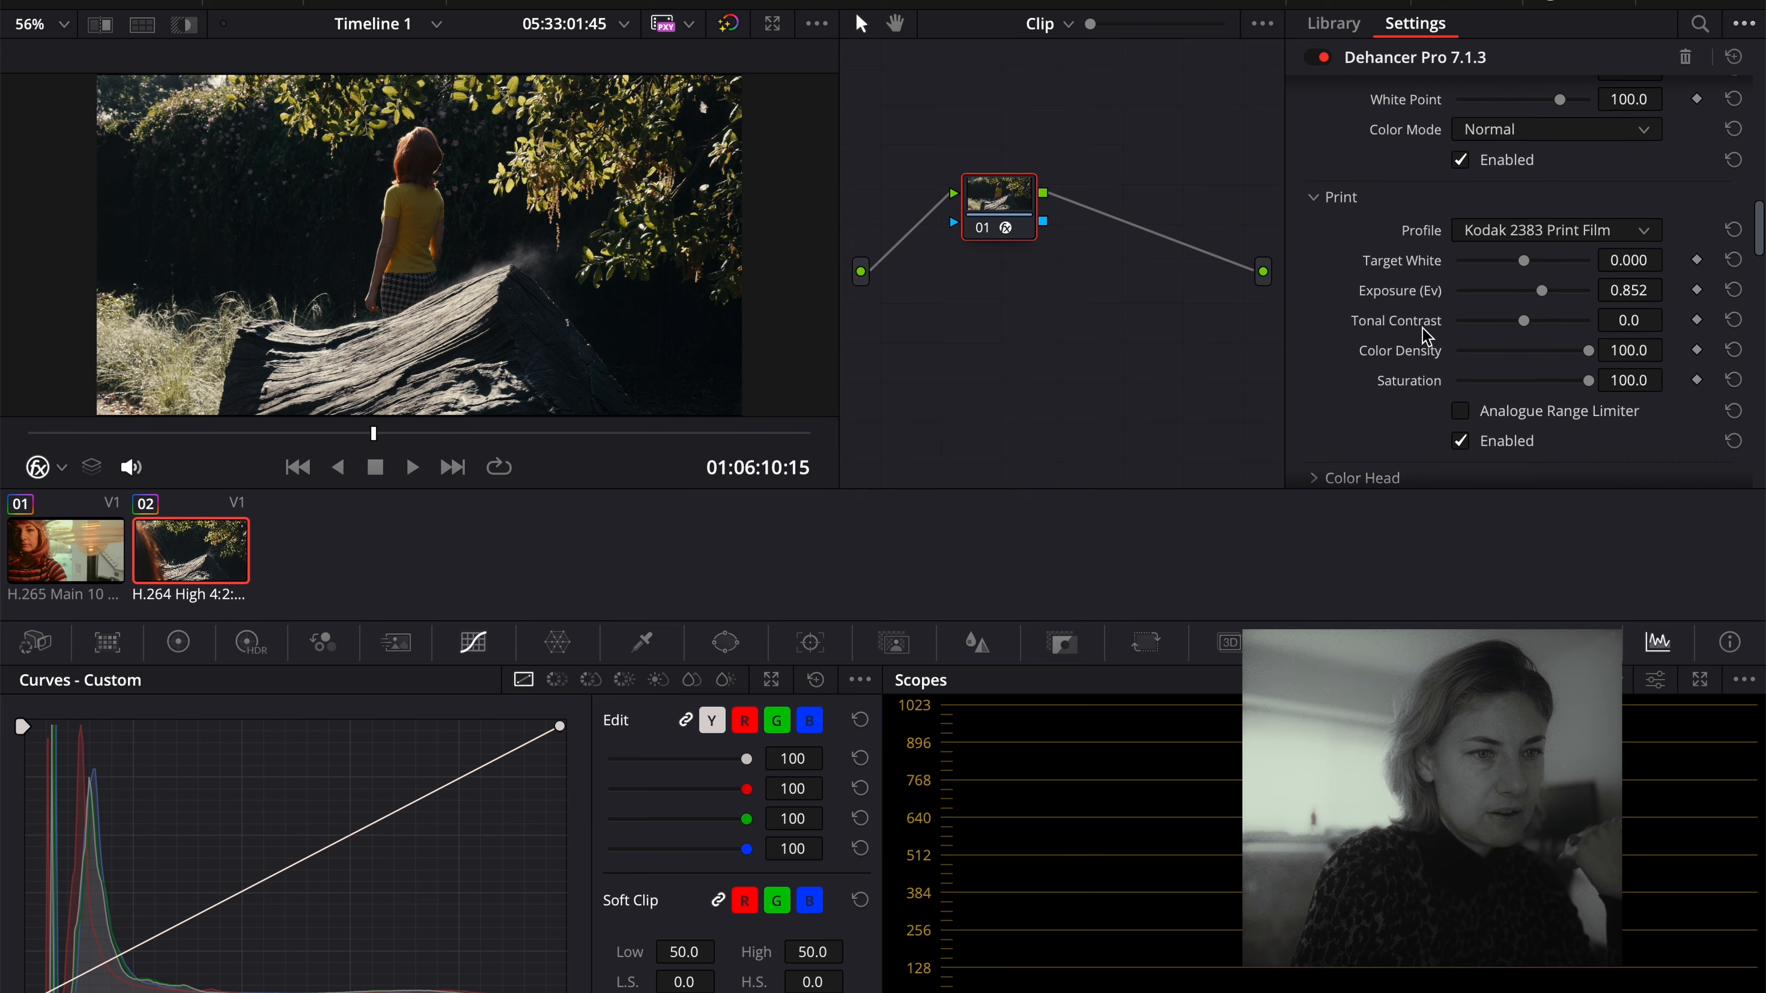
scroll(1432, 337, up, 3)
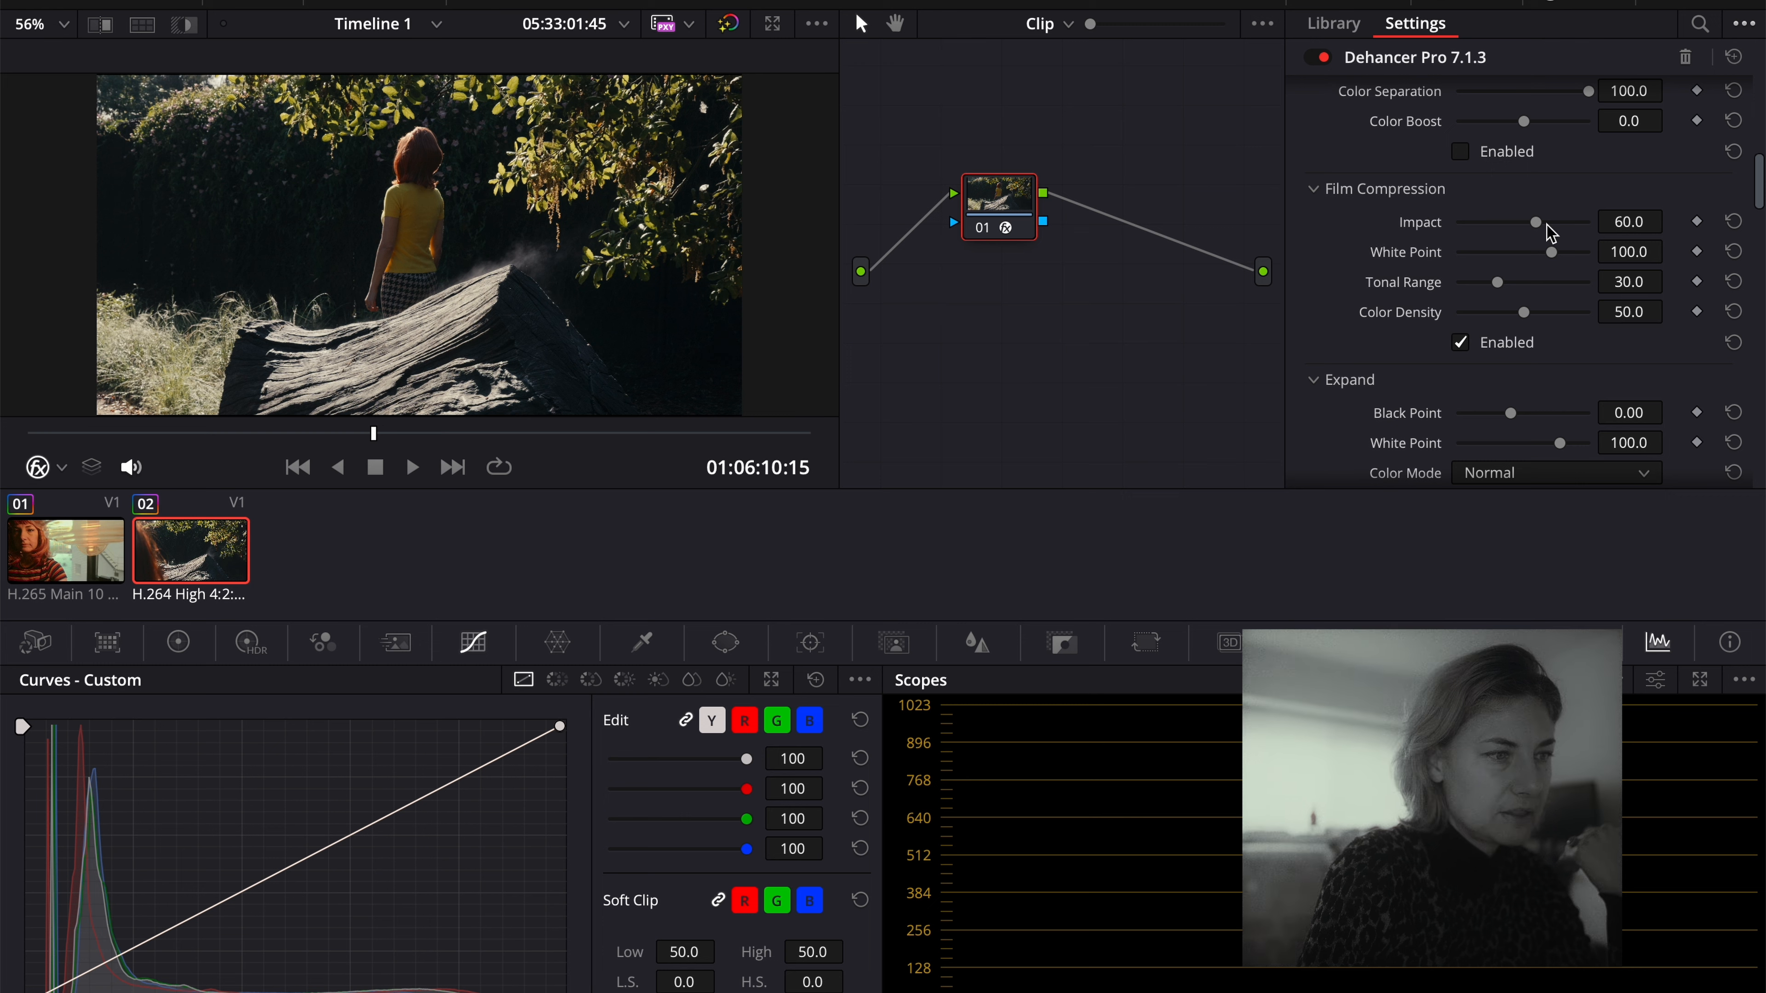
drag(1543, 235, 1627, 257)
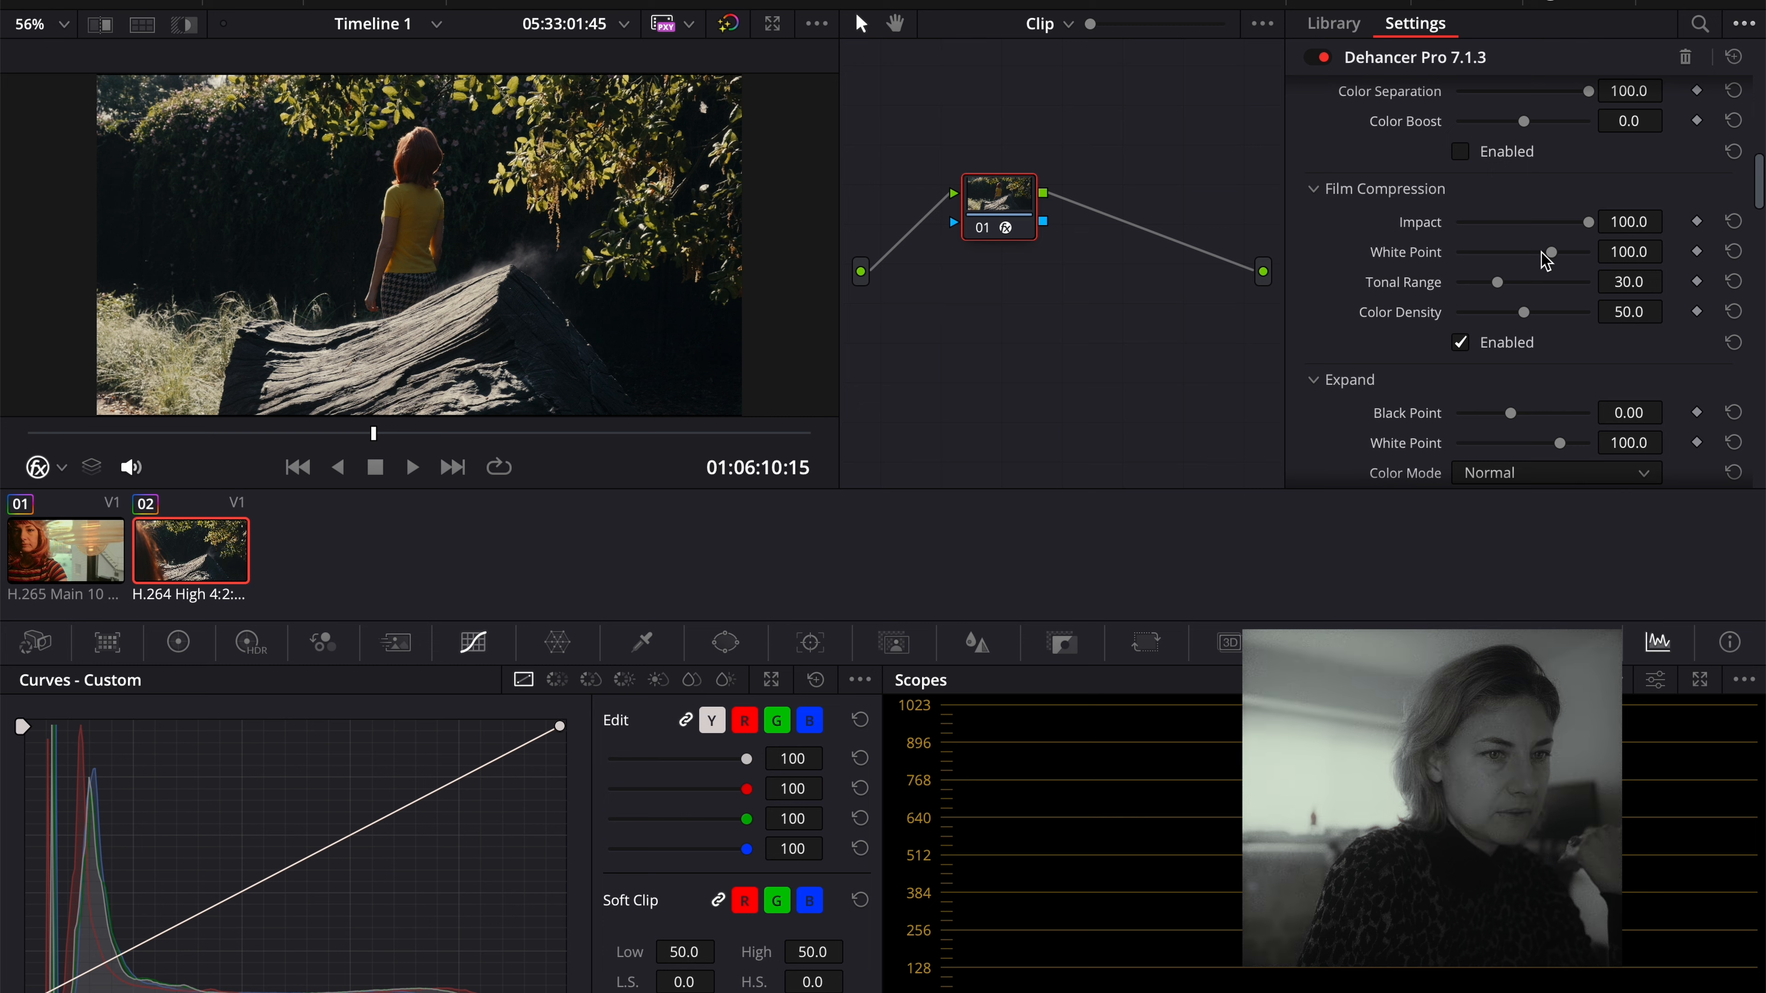
drag(1575, 264, 1629, 265)
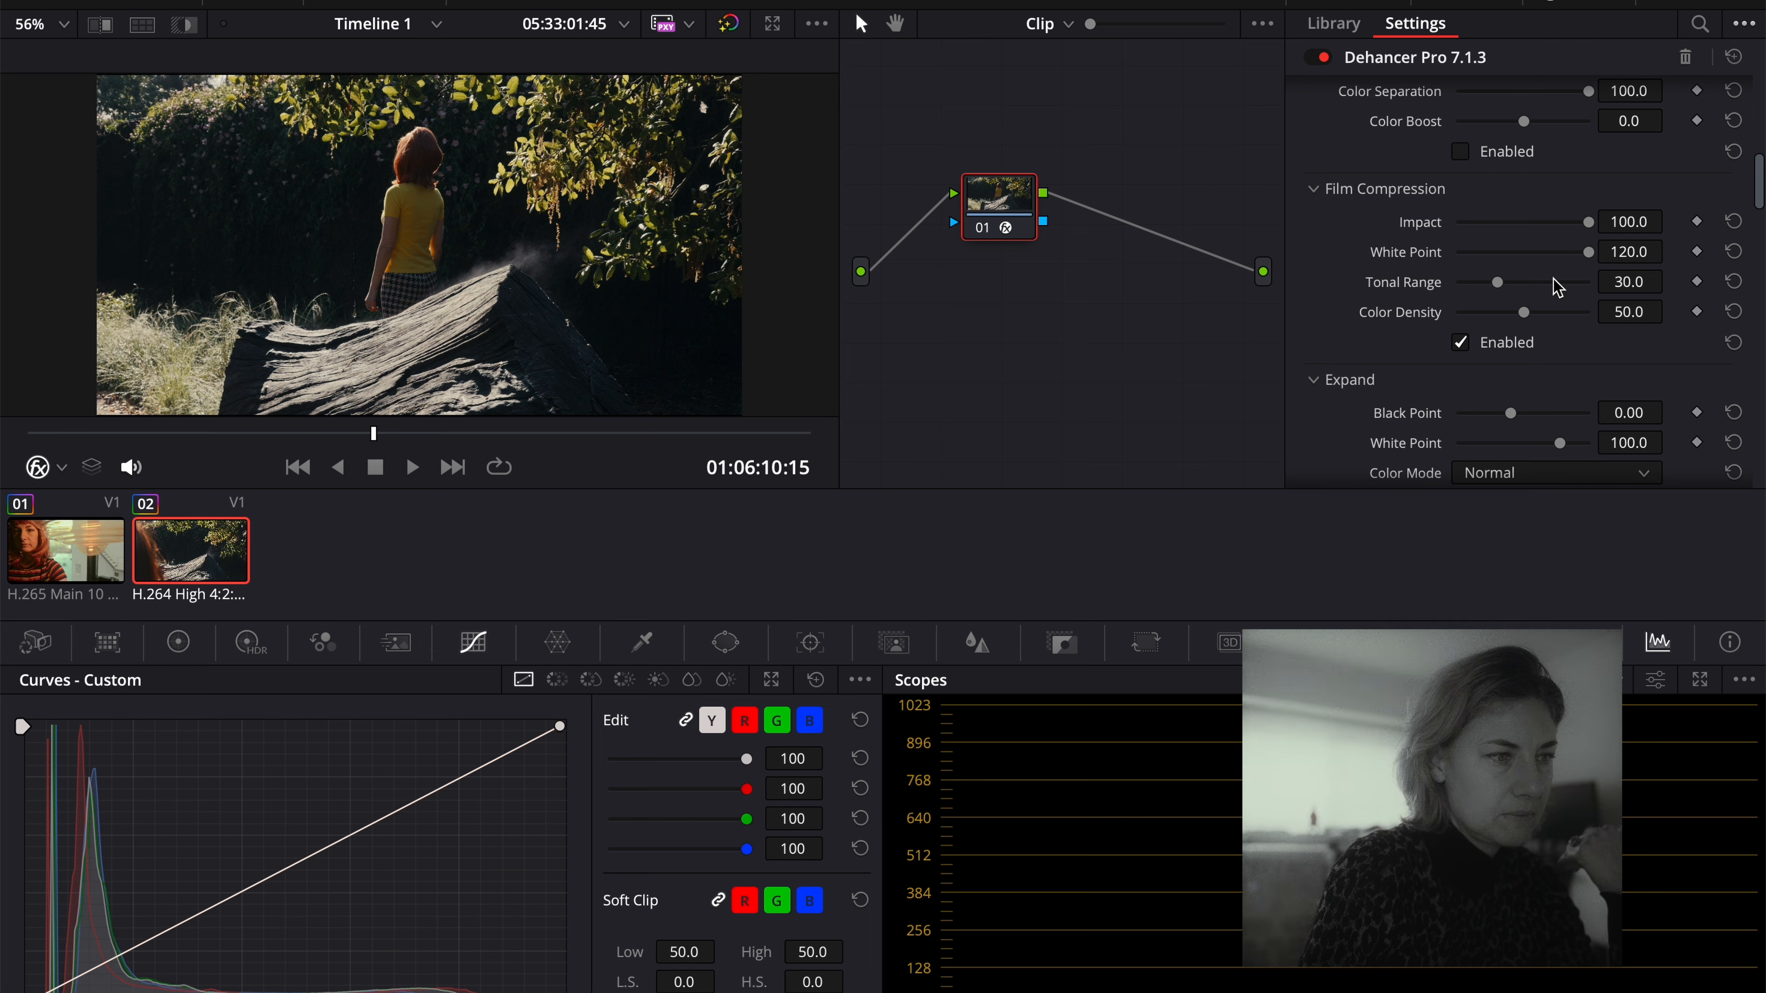
drag(1500, 292, 1535, 293)
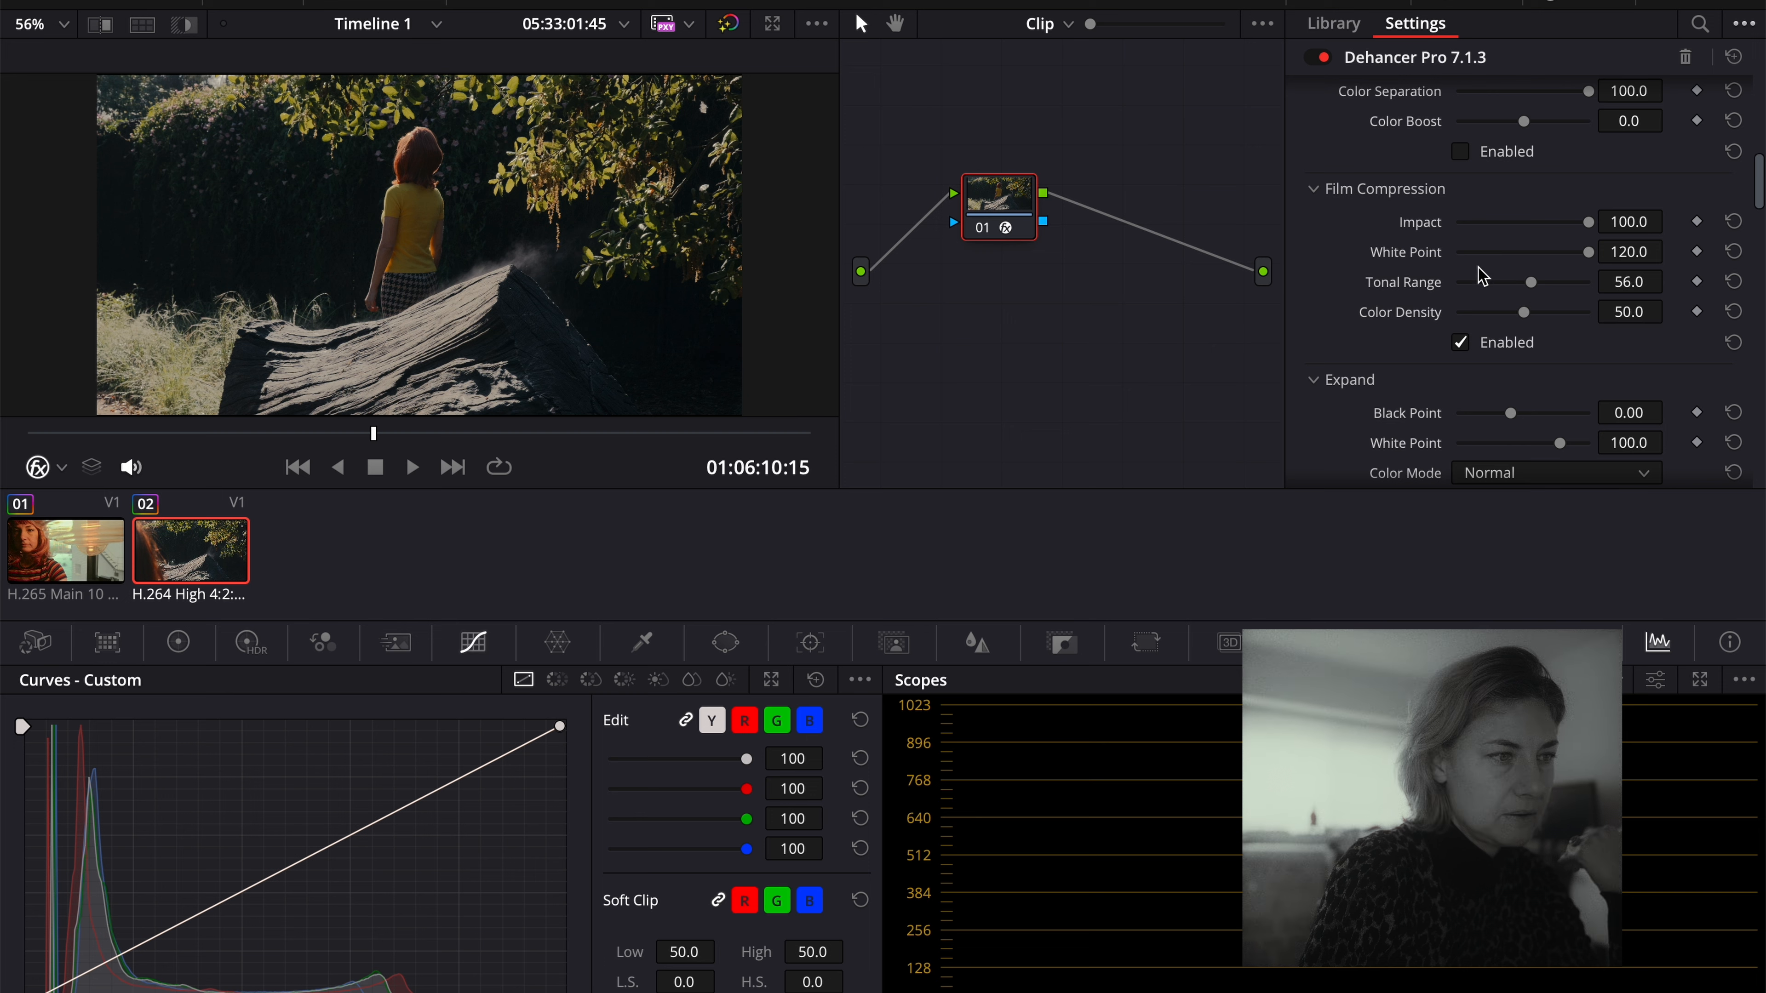
drag(1523, 323, 1616, 315)
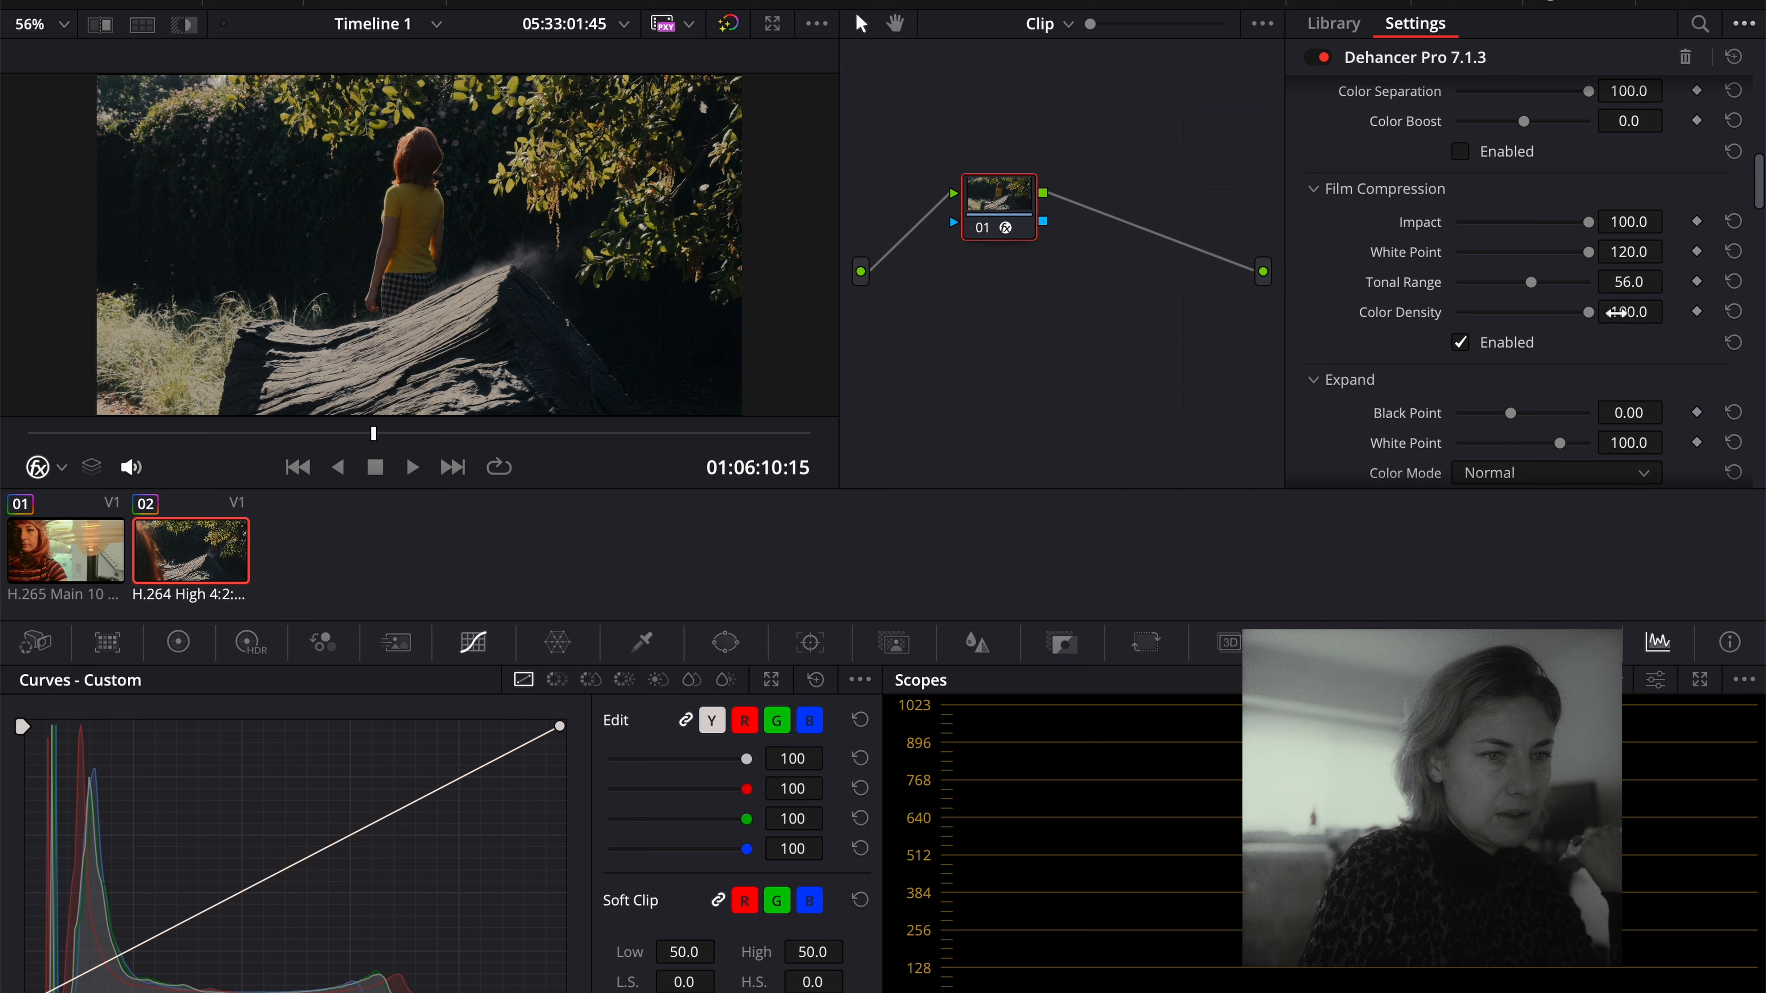
Raise the Input section's Exposure Comp. to about 0.303.
scroll(1426, 360, up, 1)
scroll(1427, 360, up, 5)
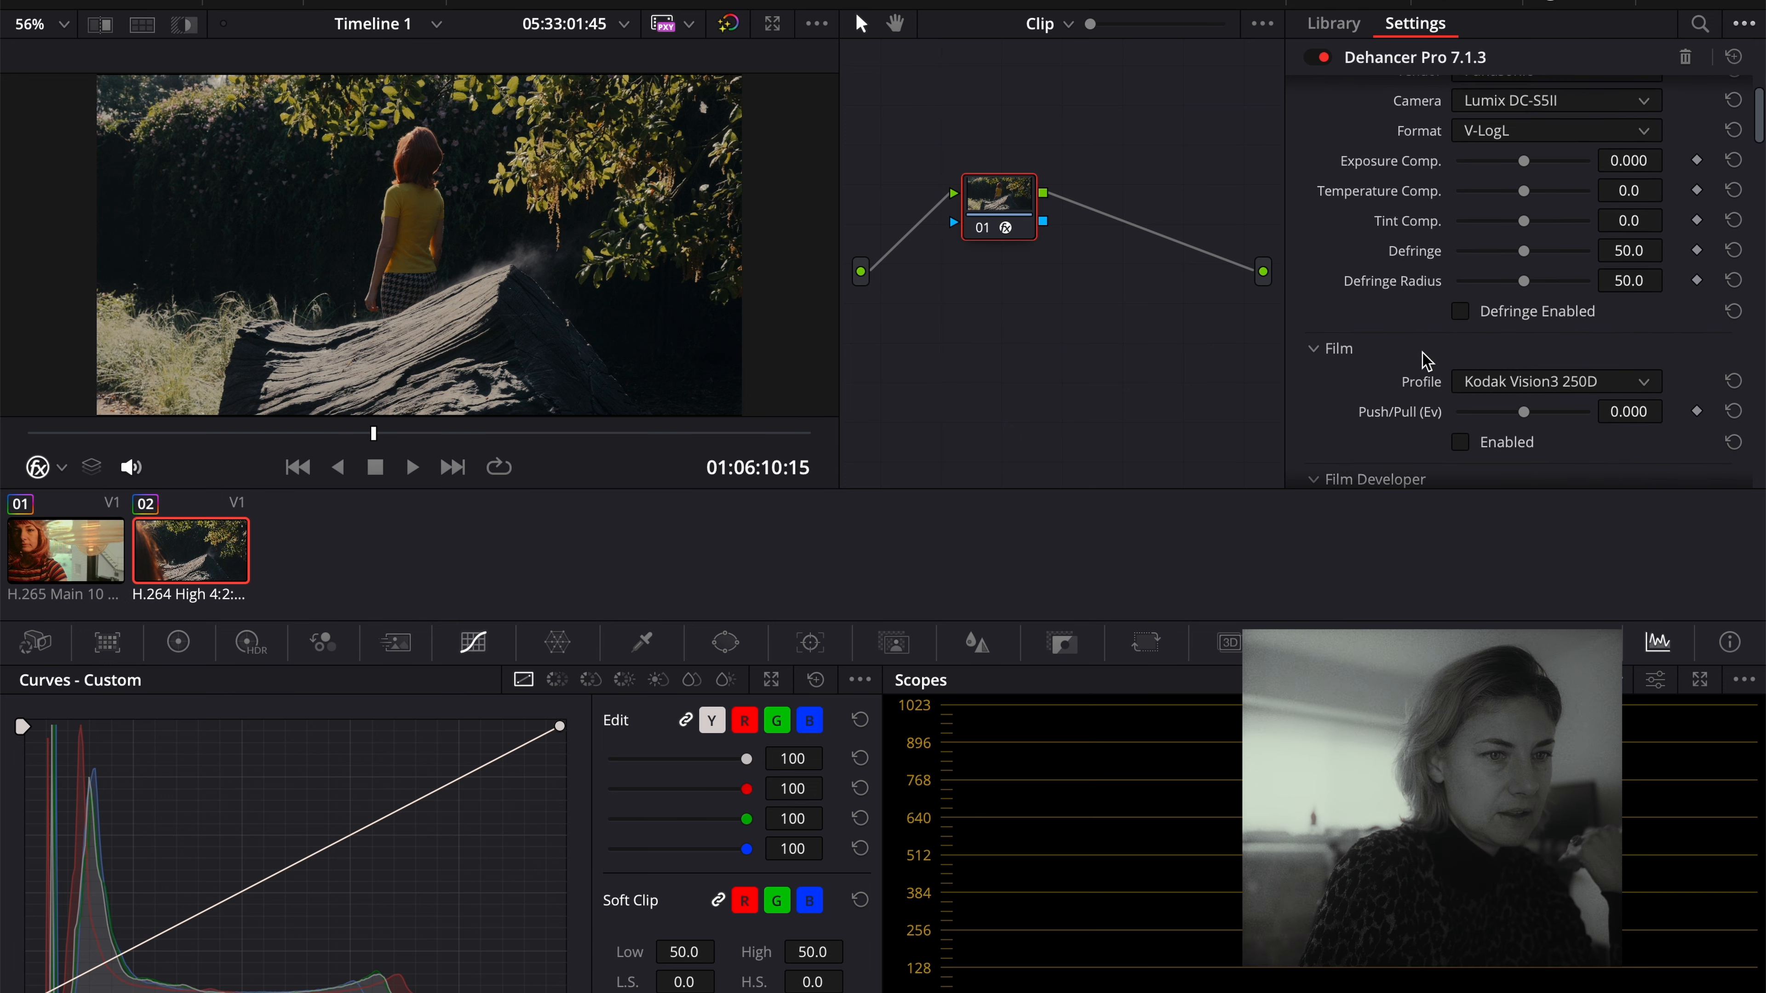
click(1530, 233)
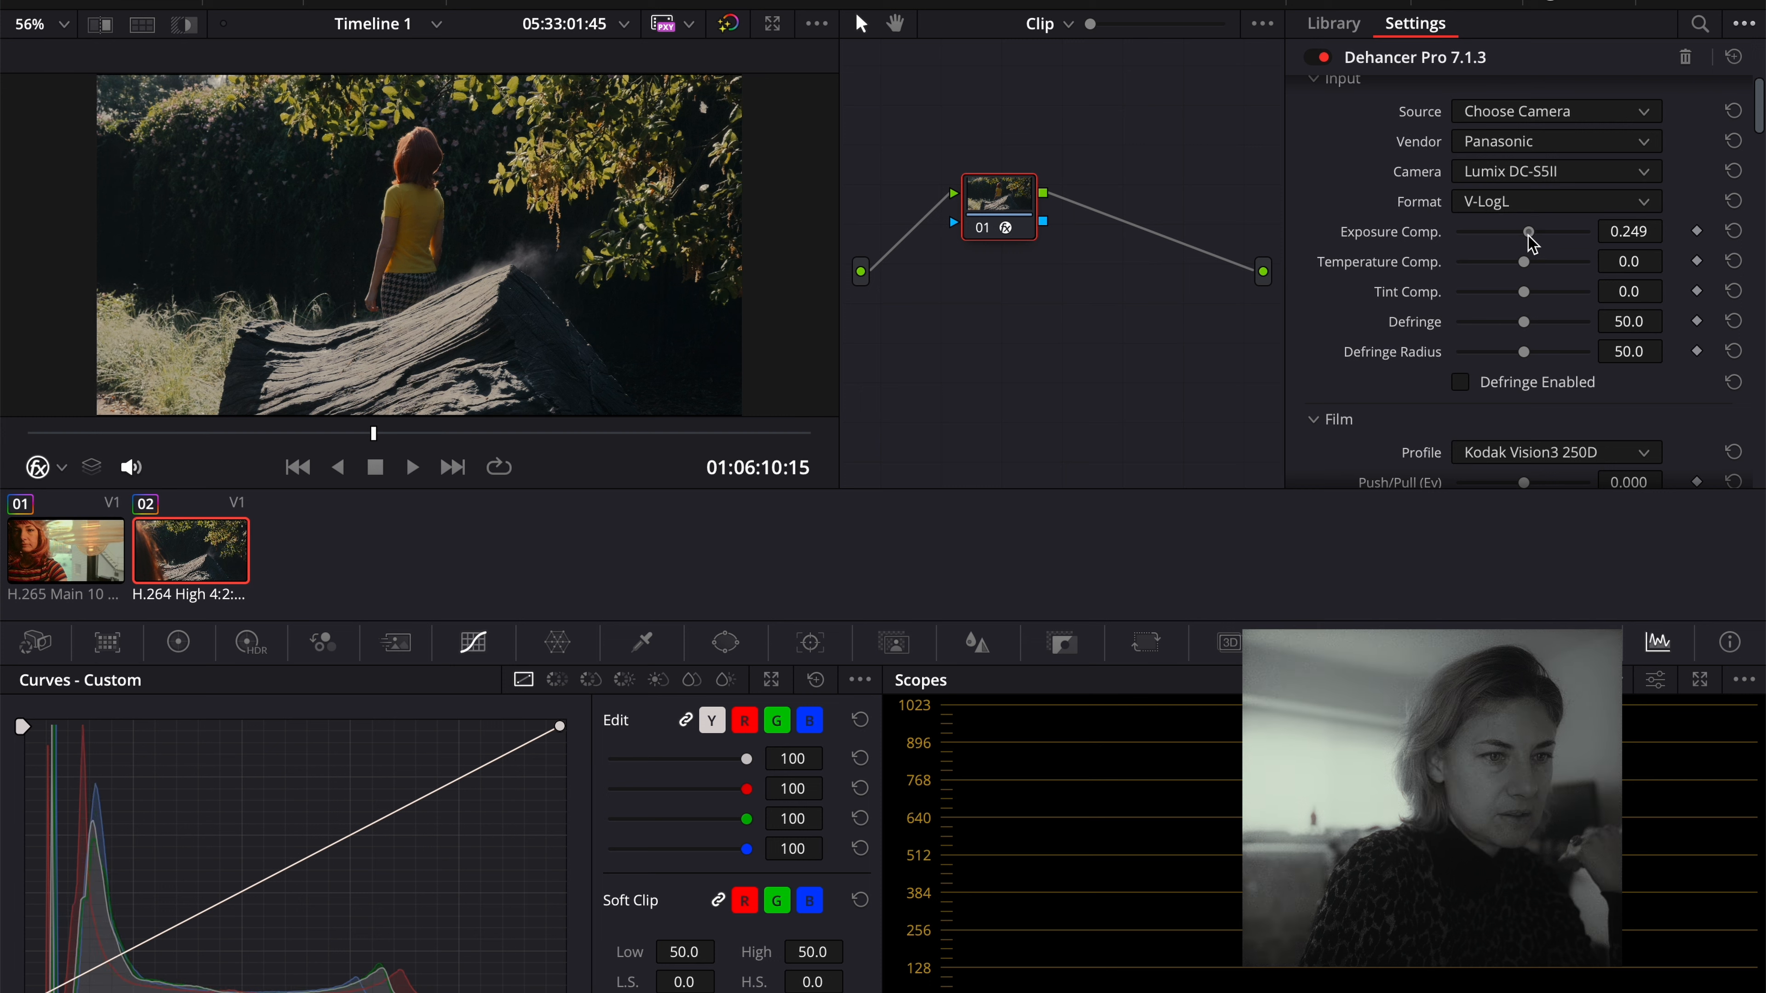
click(1530, 234)
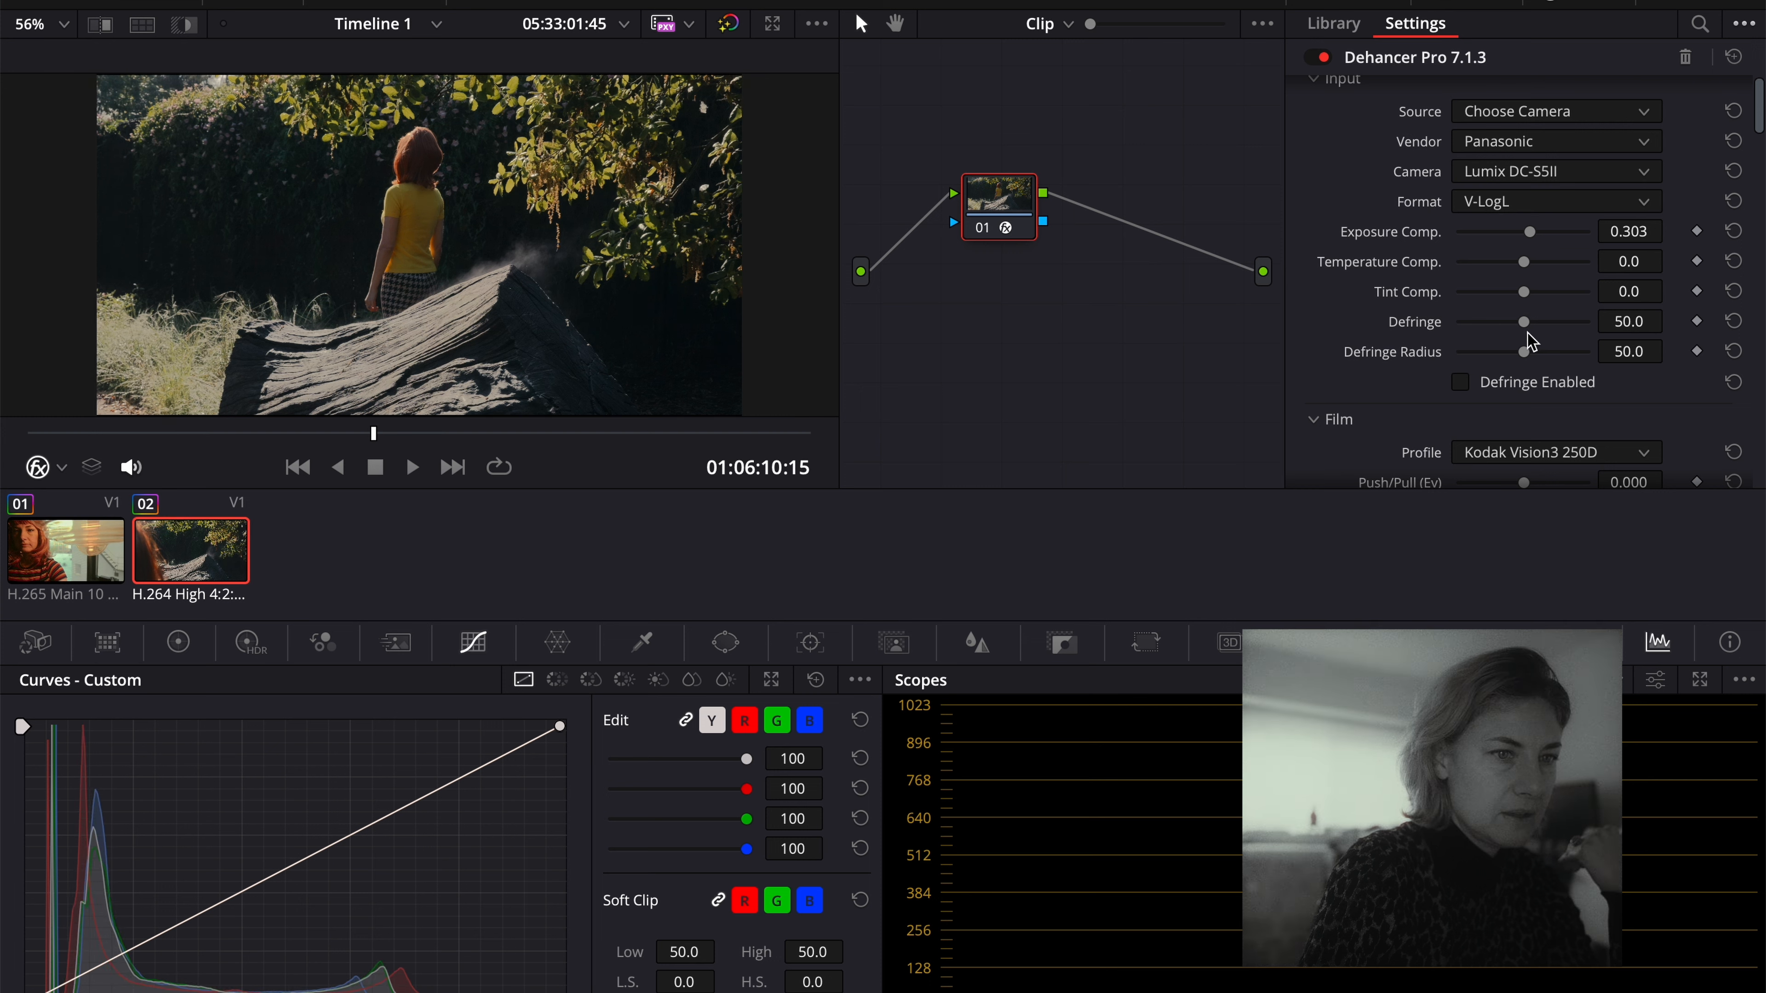
scroll(1411, 328, down, 1)
scroll(1411, 329, down, 10)
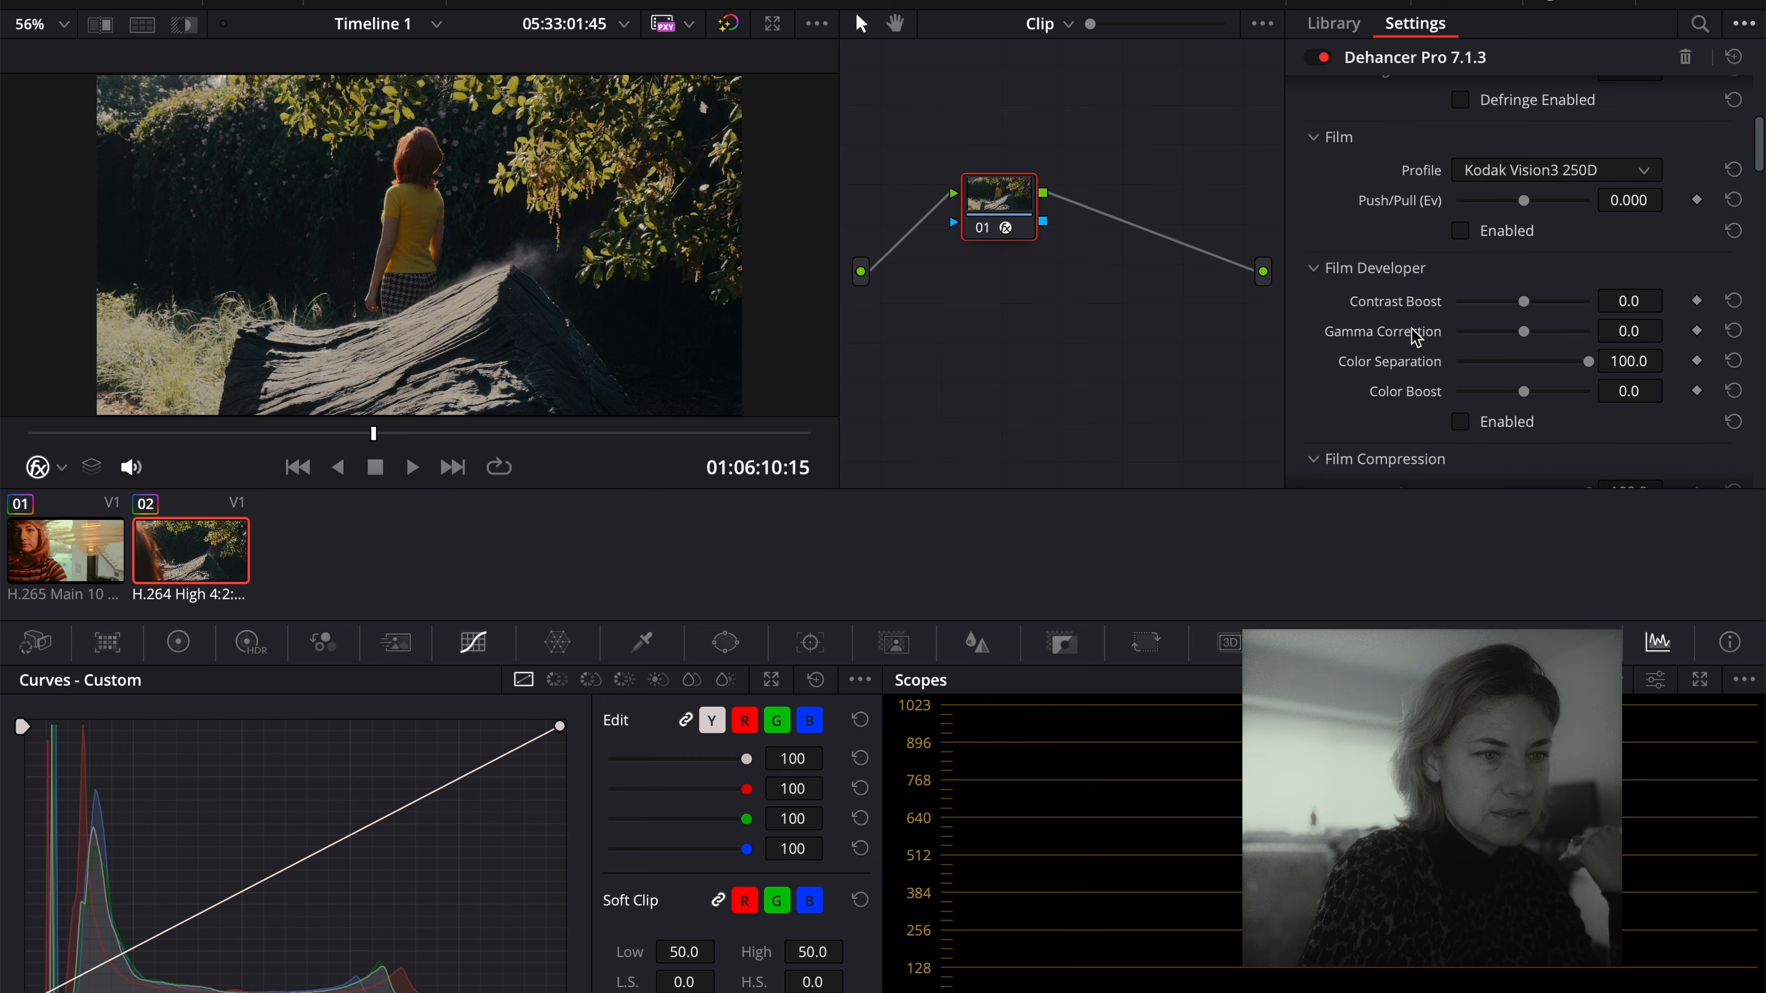
drag(1528, 279, 1536, 280)
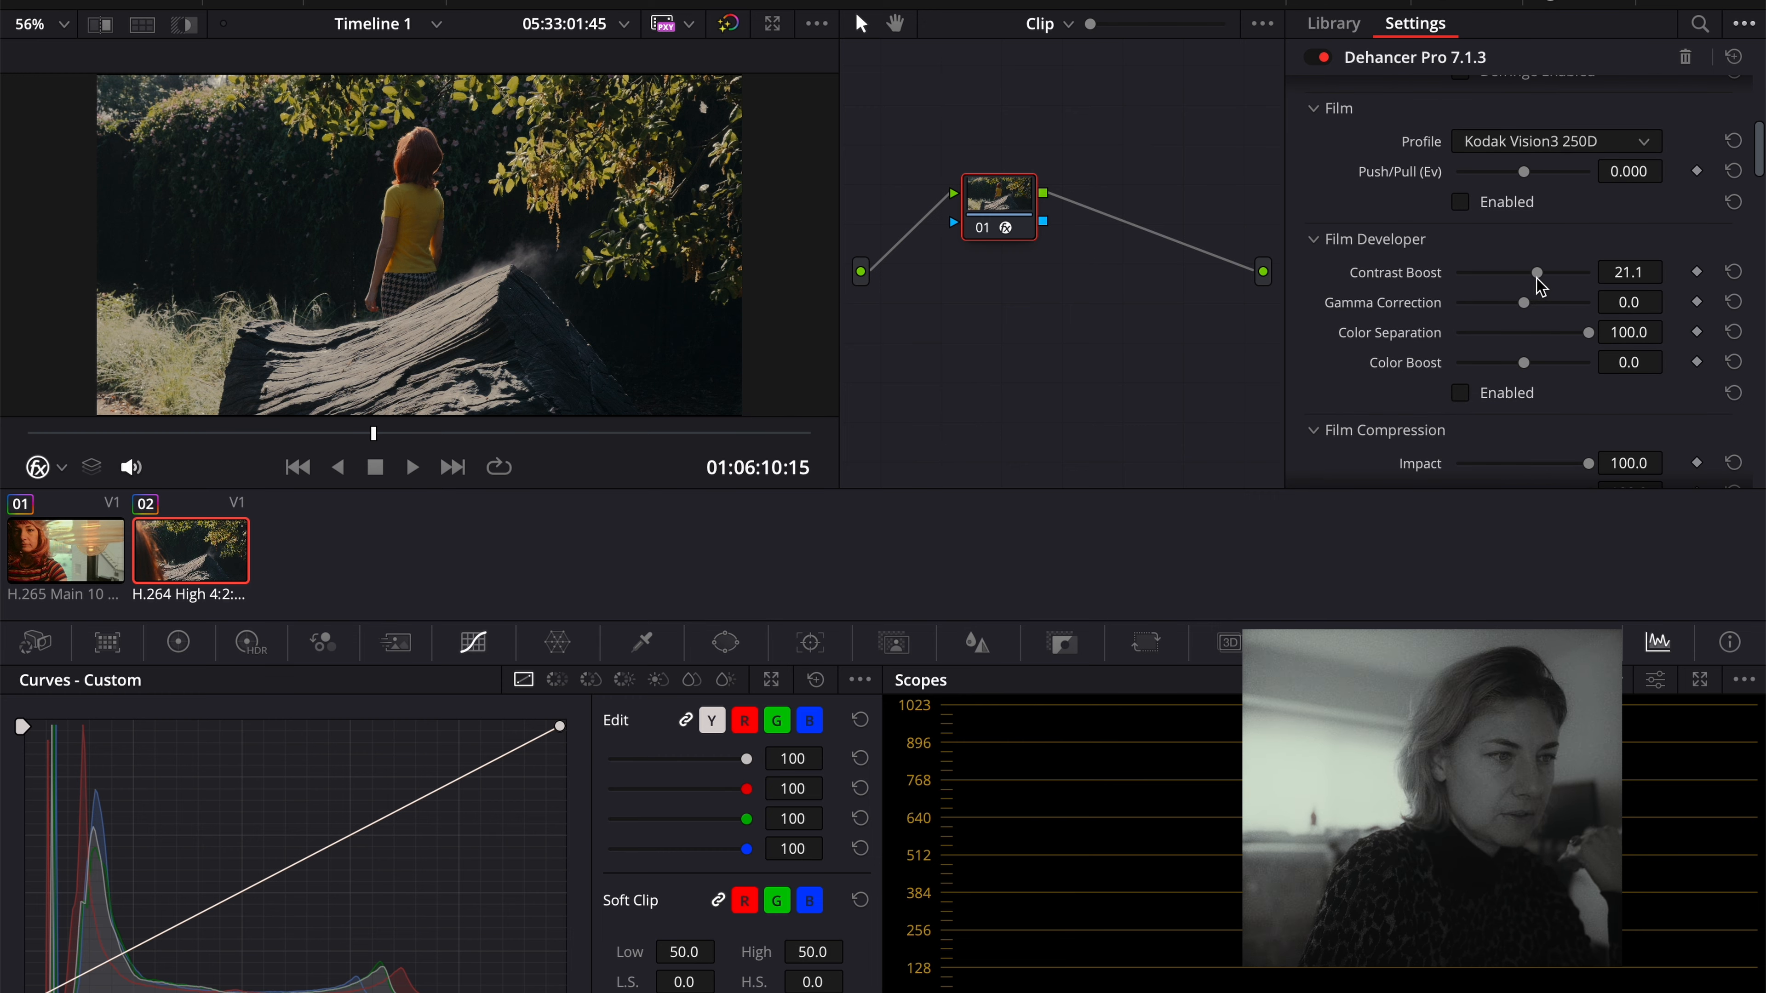
mouse_move(1528, 306)
mouse_down()
mouse_move(1496, 309)
mouse_move(1590, 317)
mouse_move(1528, 318)
mouse_up()
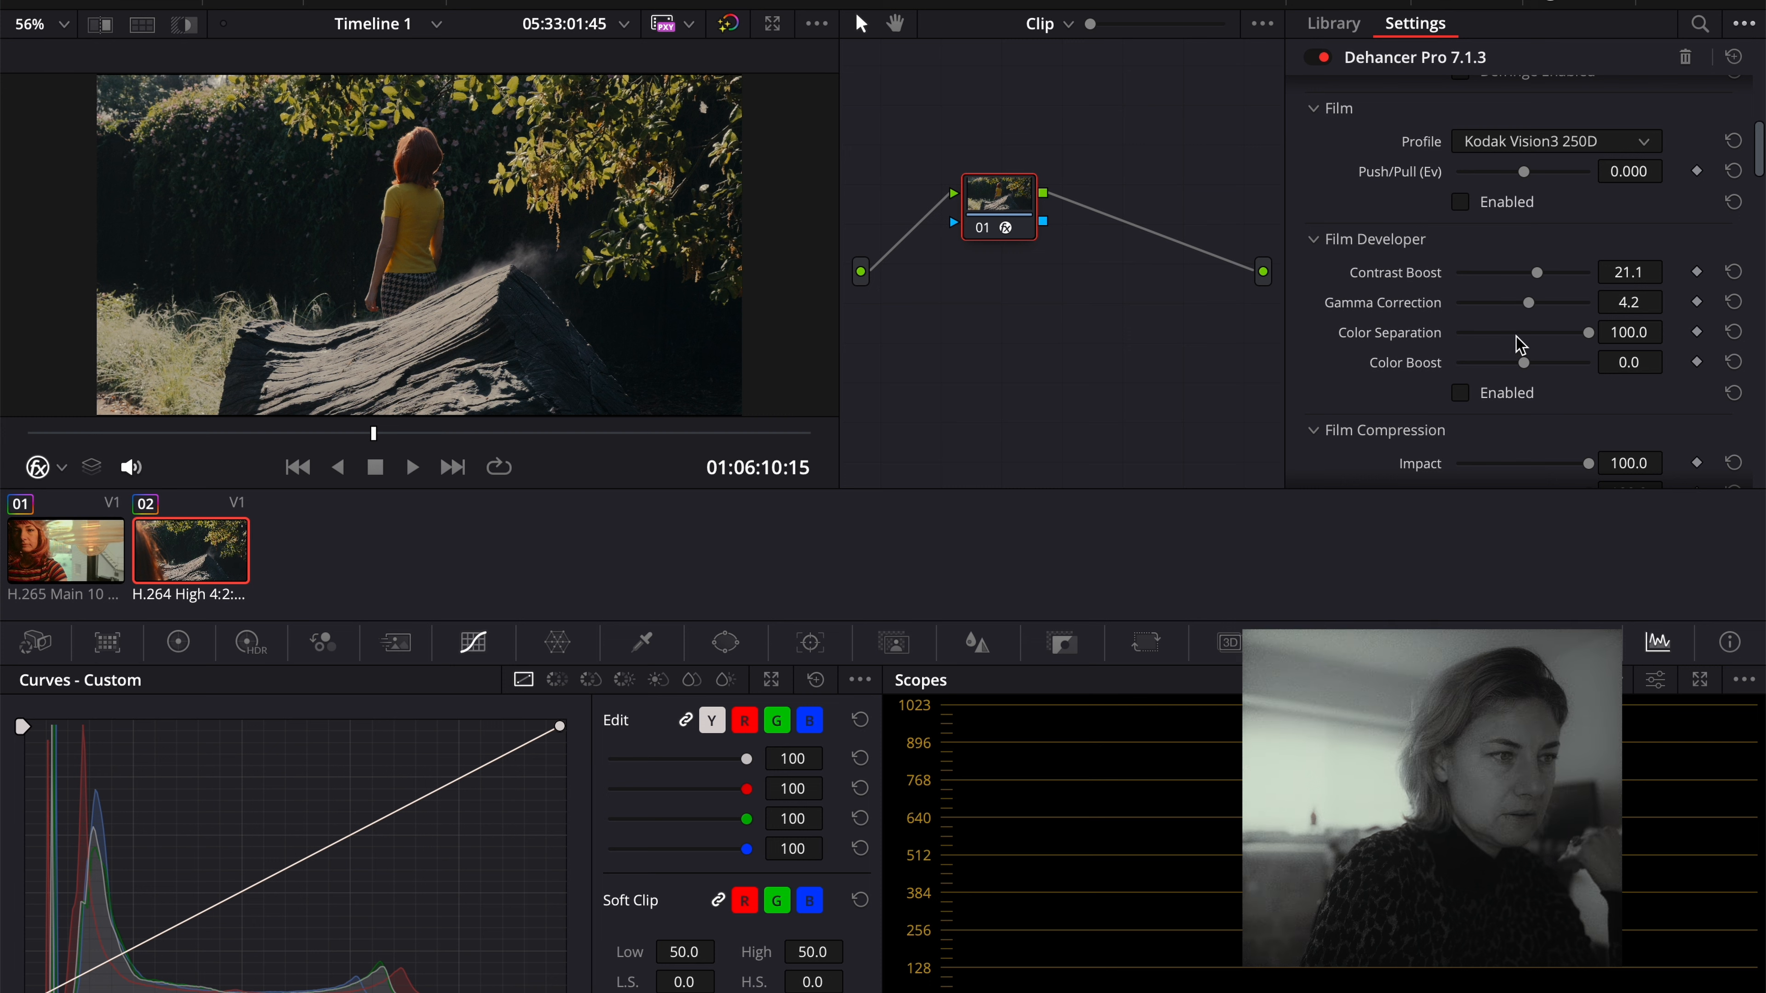
click(1734, 272)
click(1734, 302)
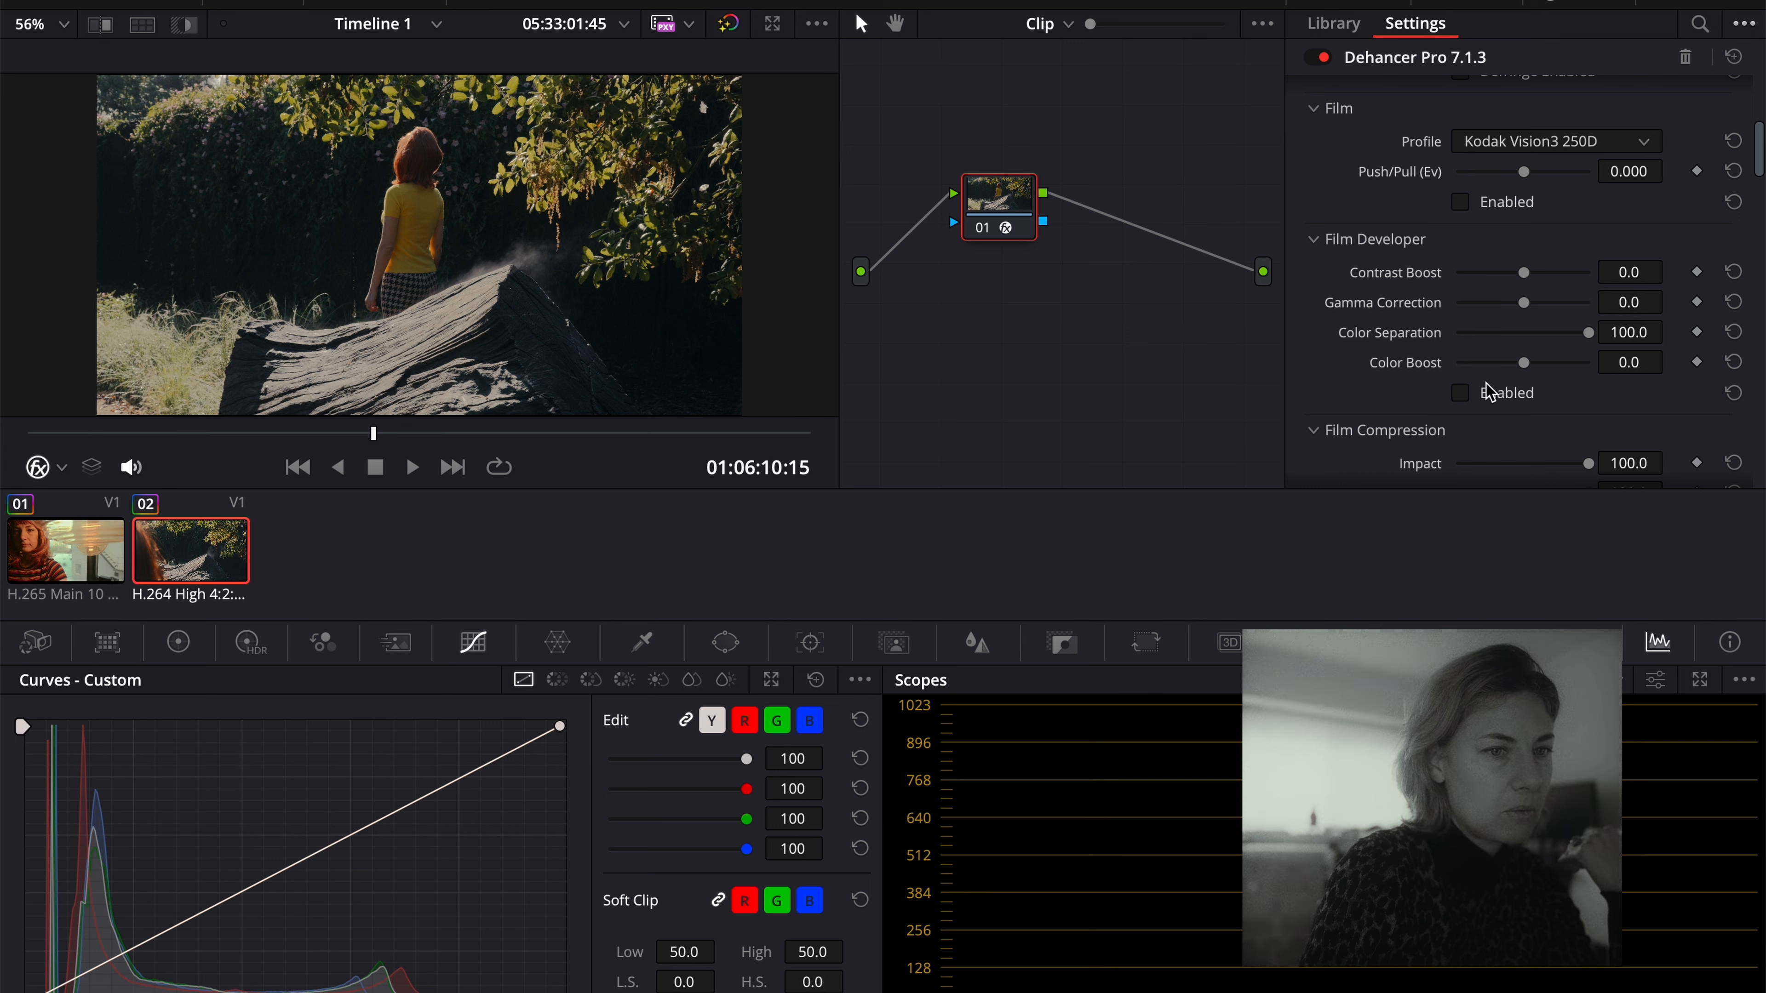
Enable Film Developer with Contrast Boost about 21.1 and Gamma Correction about 7.8, and check the frame at 01:06:14:11 full screen.
click(1461, 393)
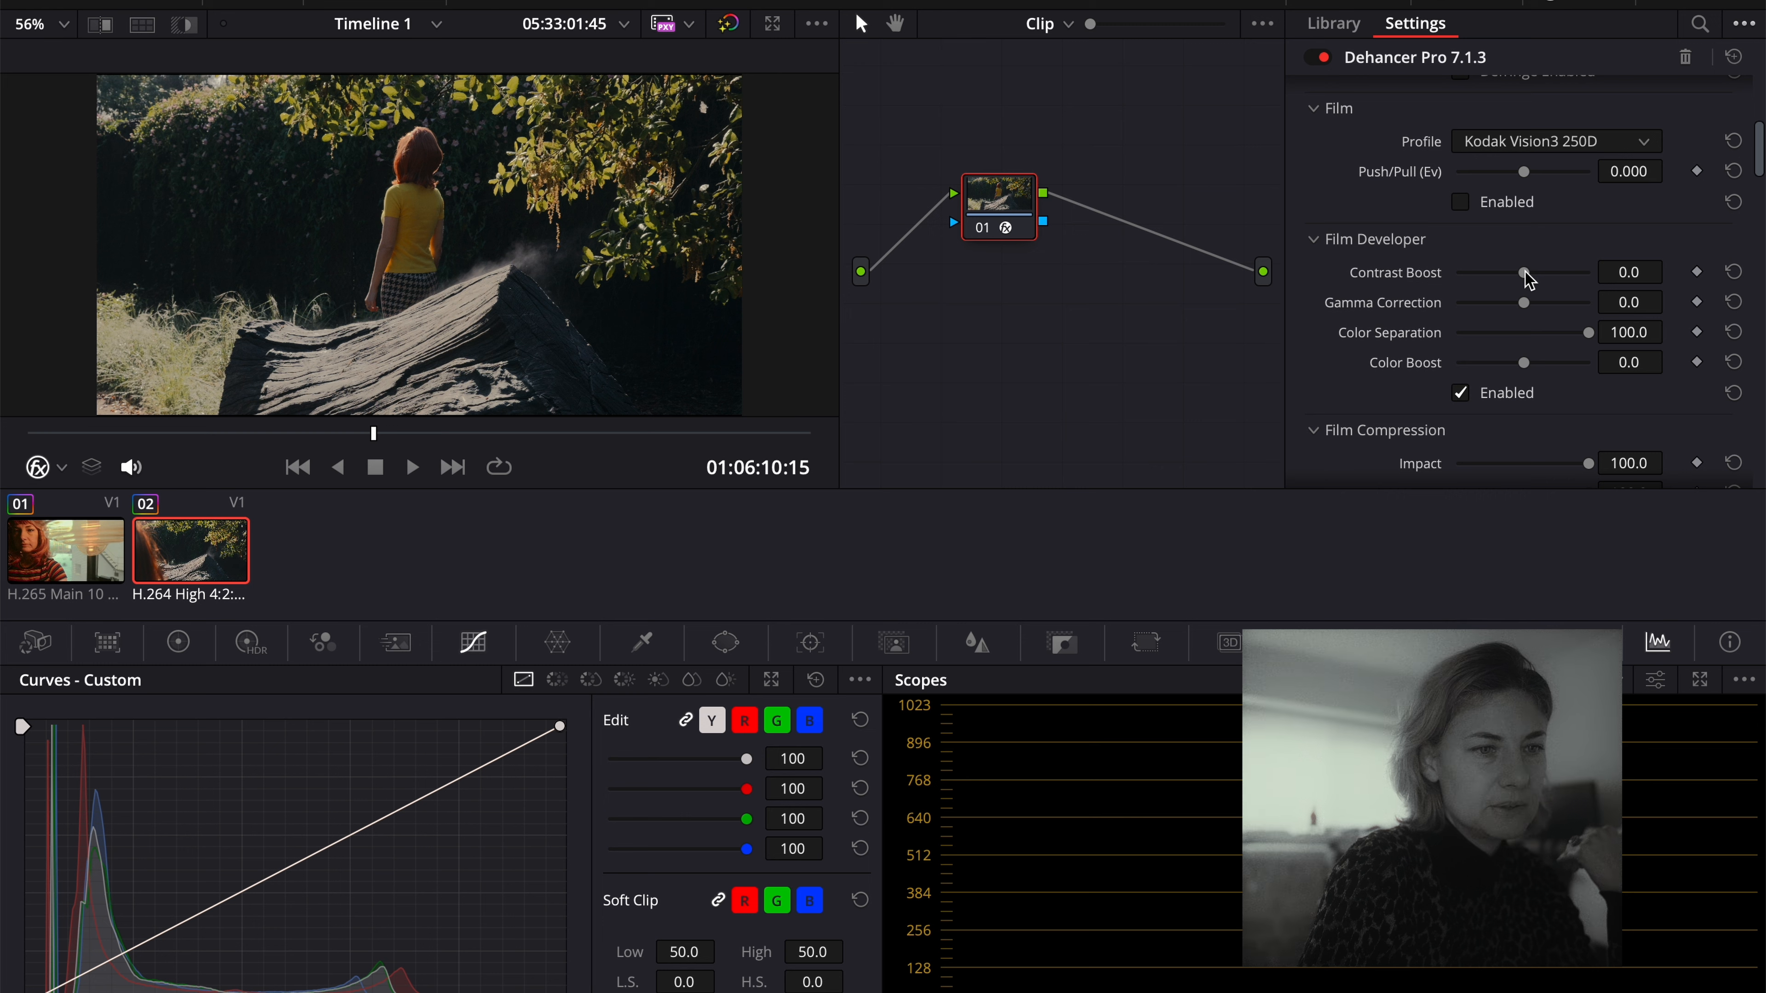
mouse_move(1523, 273)
mouse_down()
mouse_move(1537, 273)
mouse_move(1508, 304)
mouse_move(1532, 304)
mouse_up()
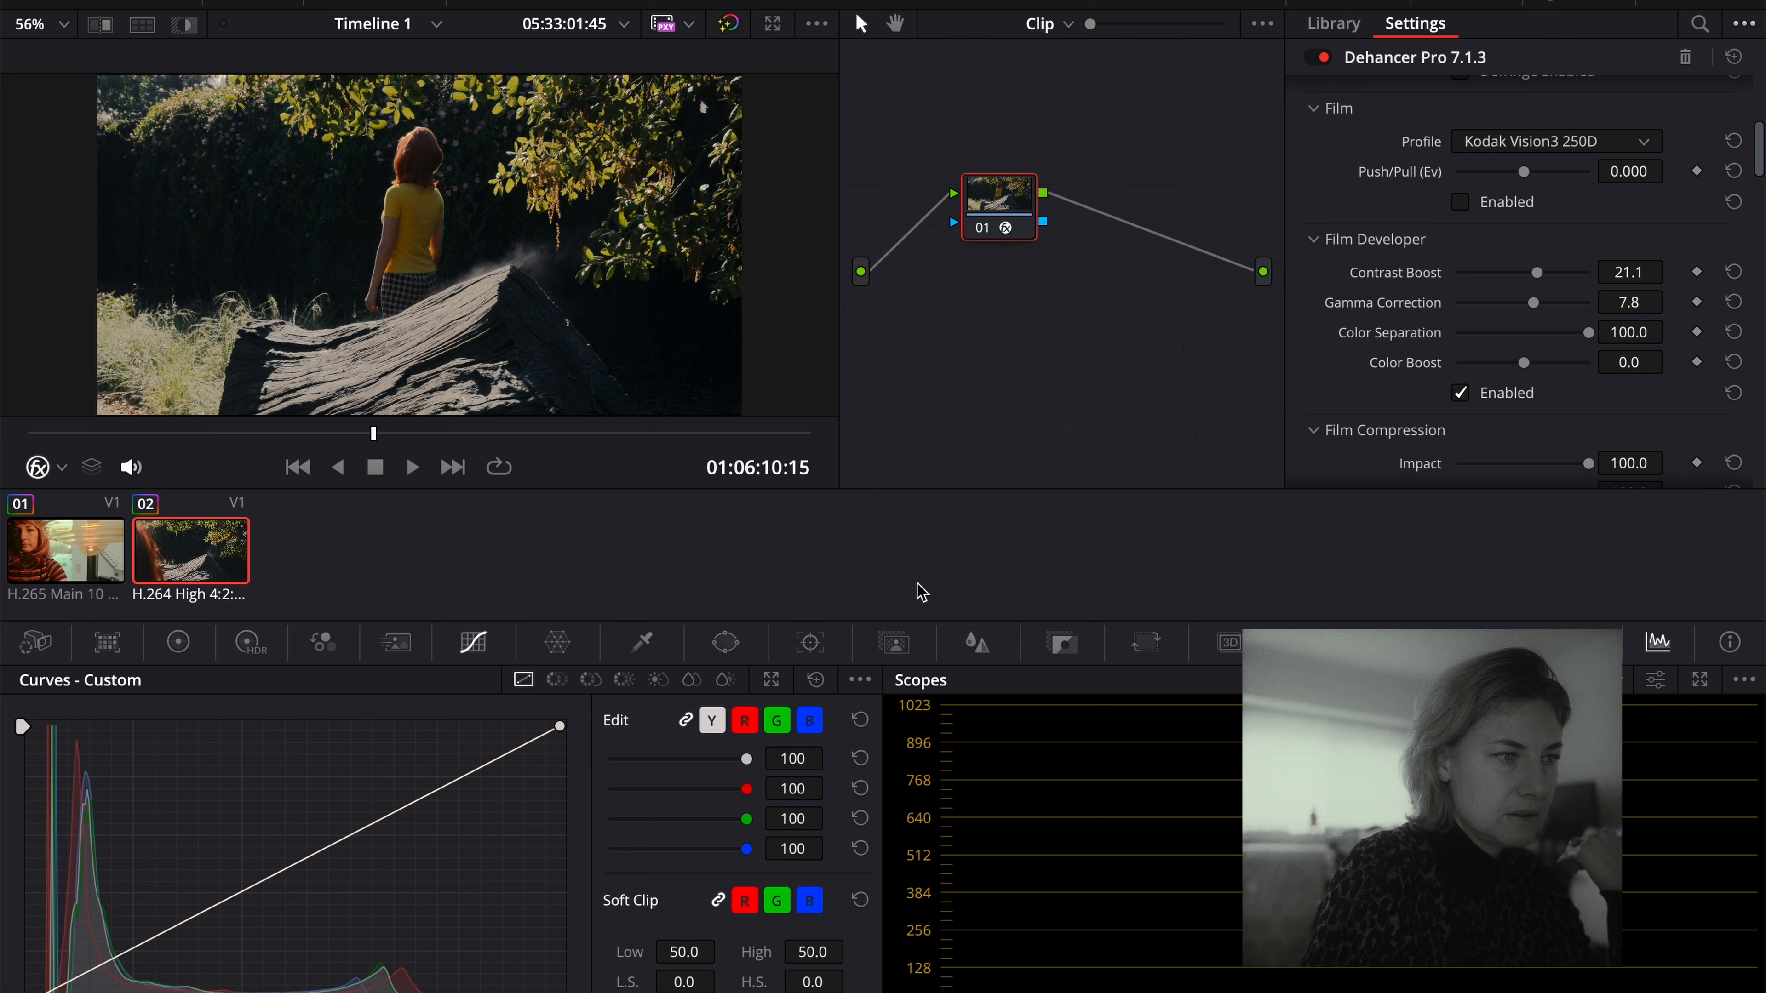
drag(375, 434, 436, 434)
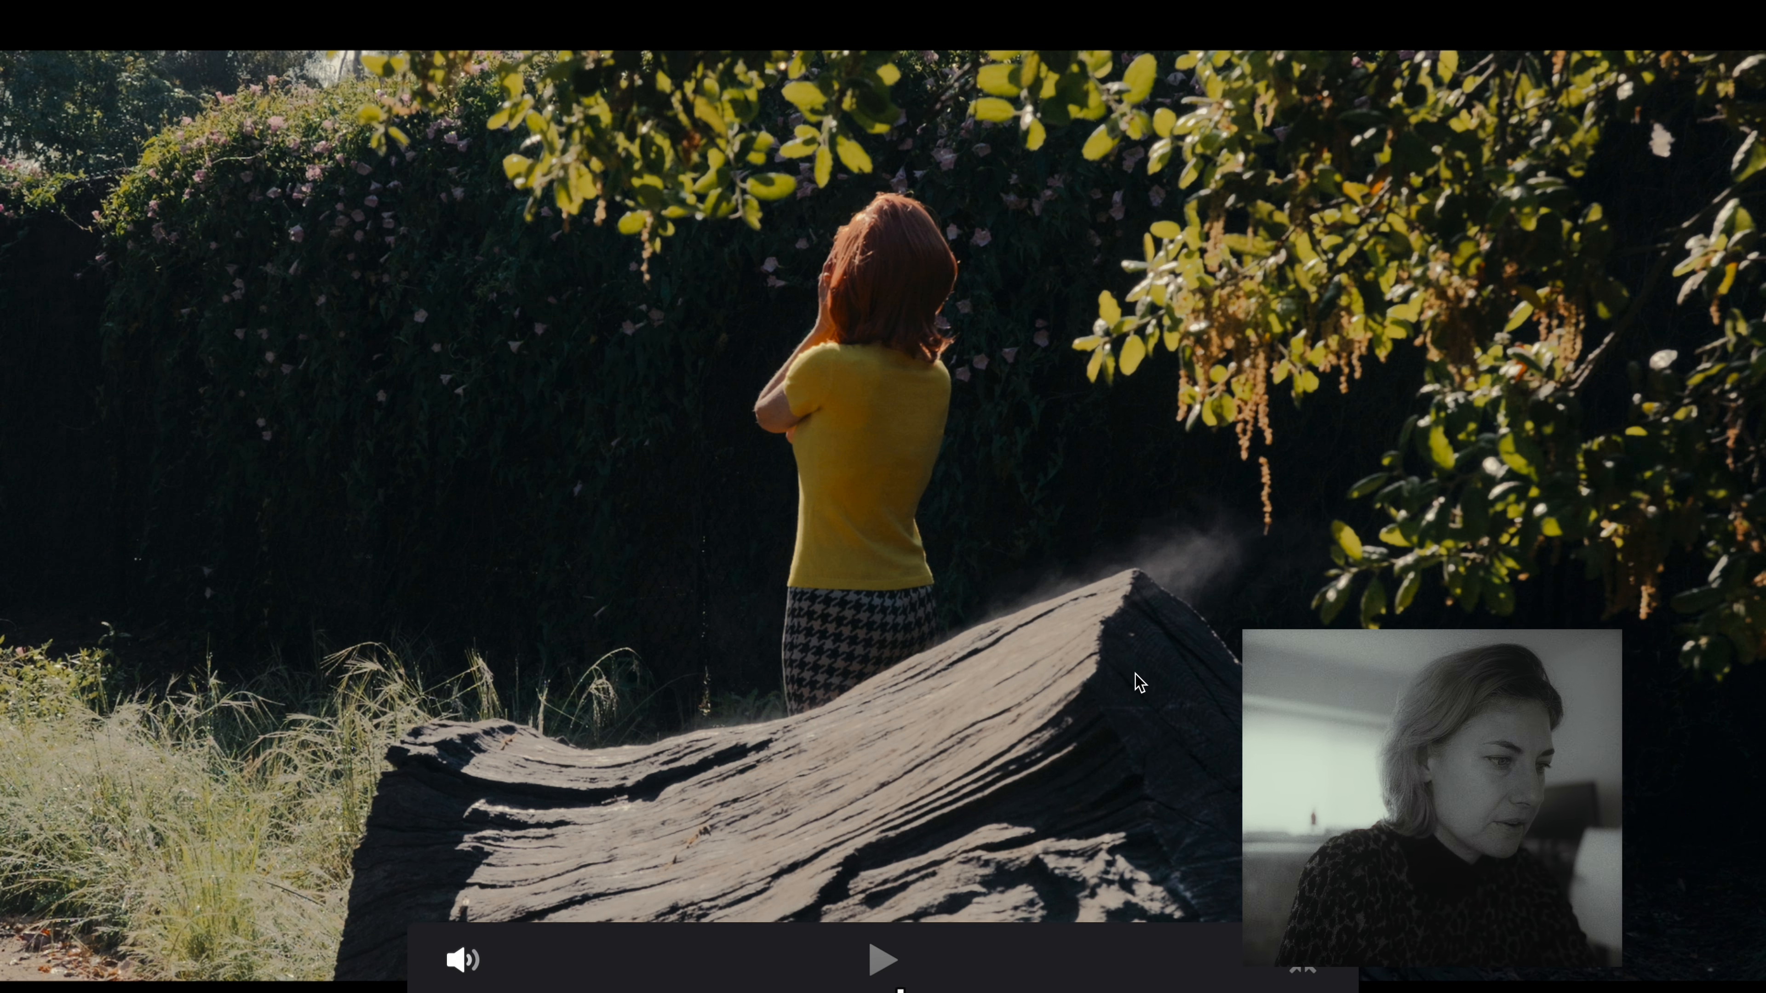
key(Escape)
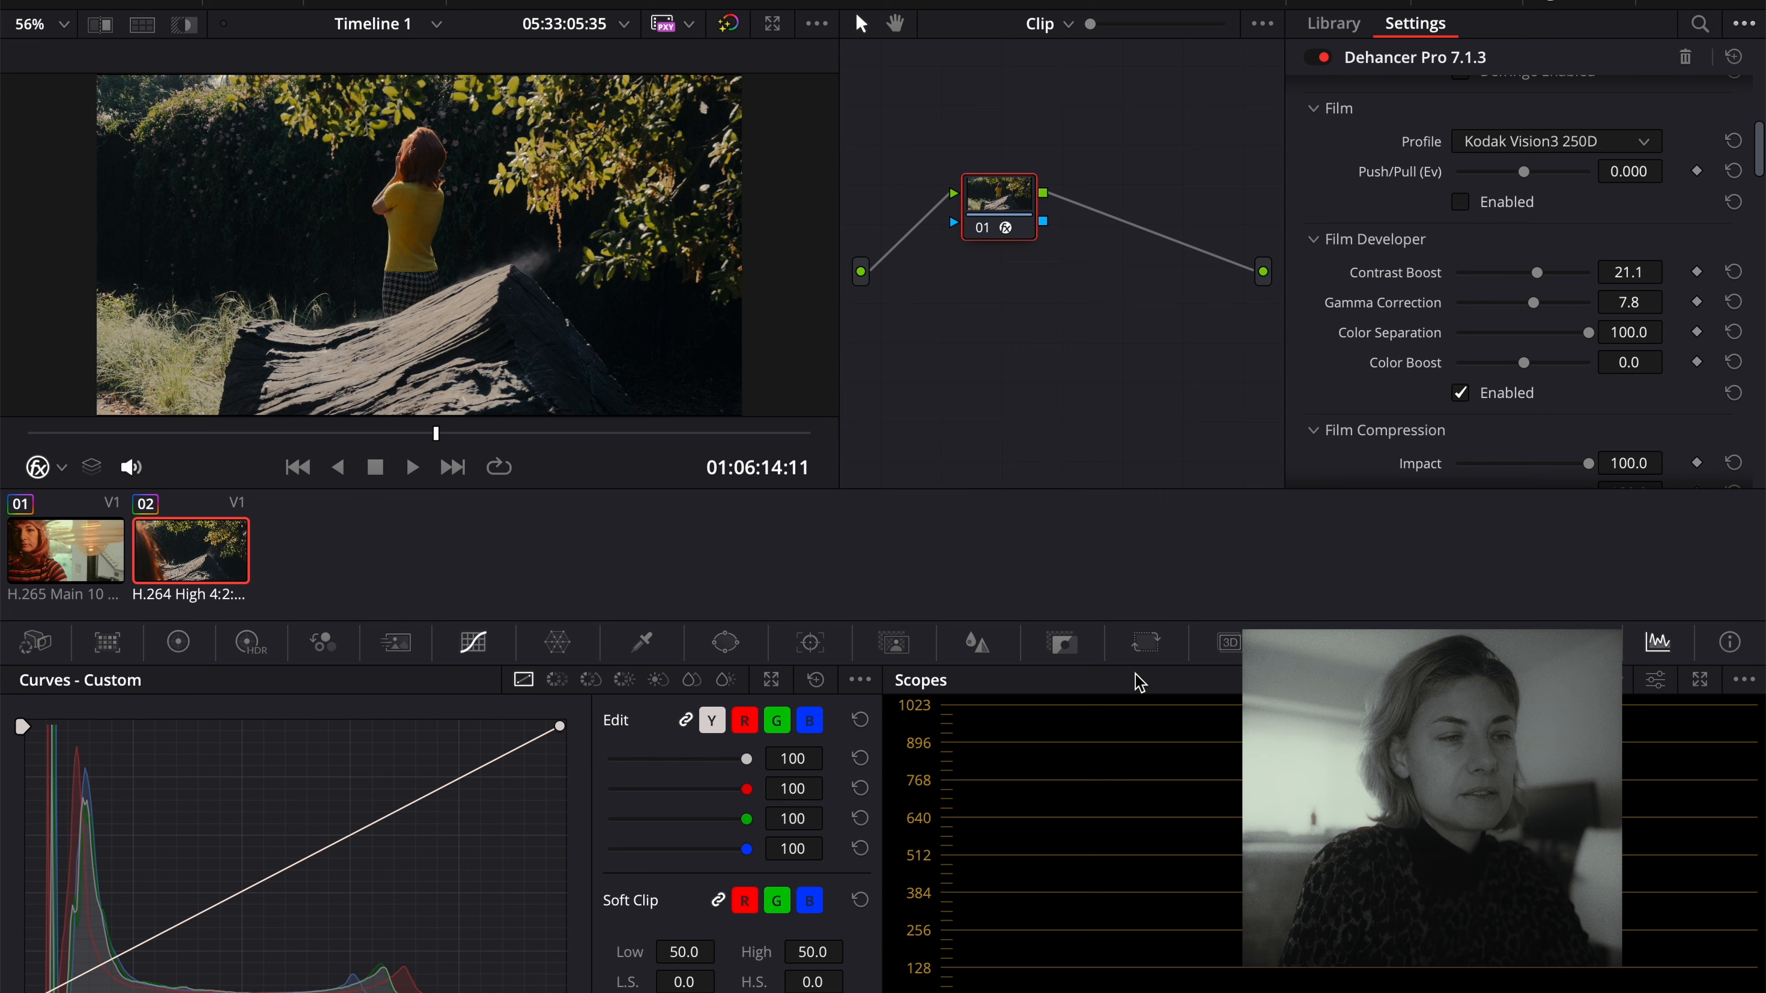
Enable Film Grain with the 35 mm ISO 500 profile and check the grain on the full-screen image.
scroll(1398, 431, down, 5)
scroll(1375, 420, down, 3)
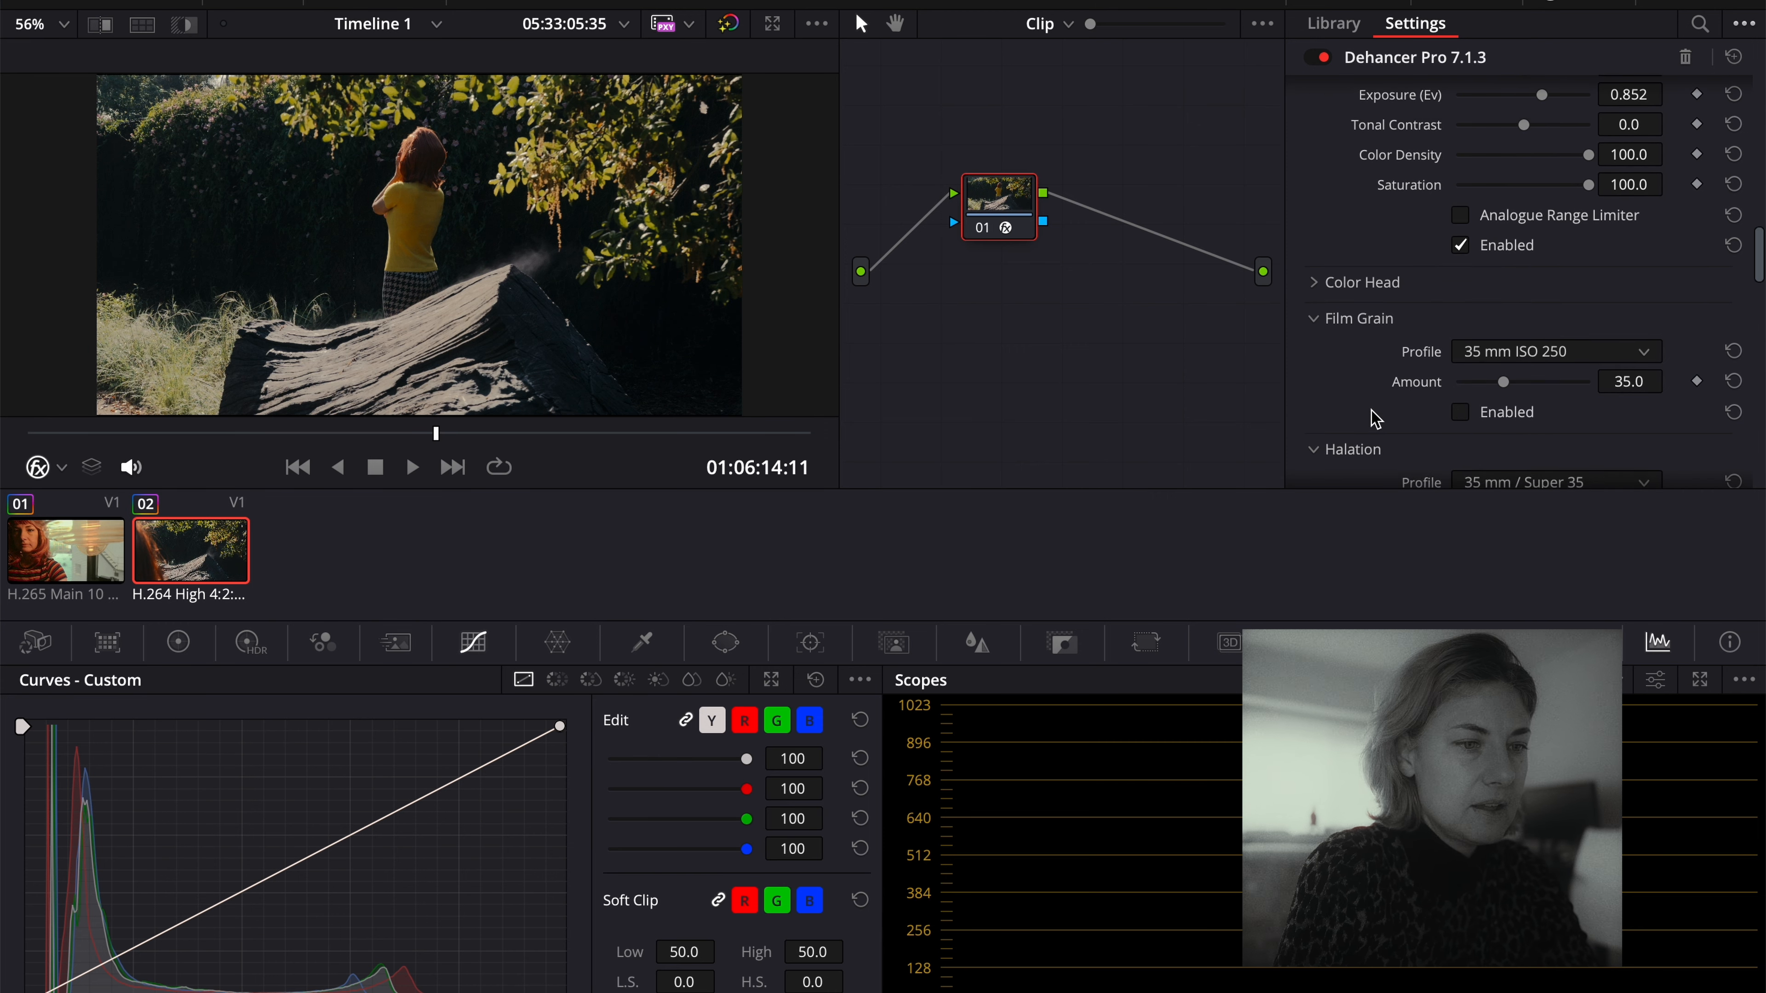
click(1457, 382)
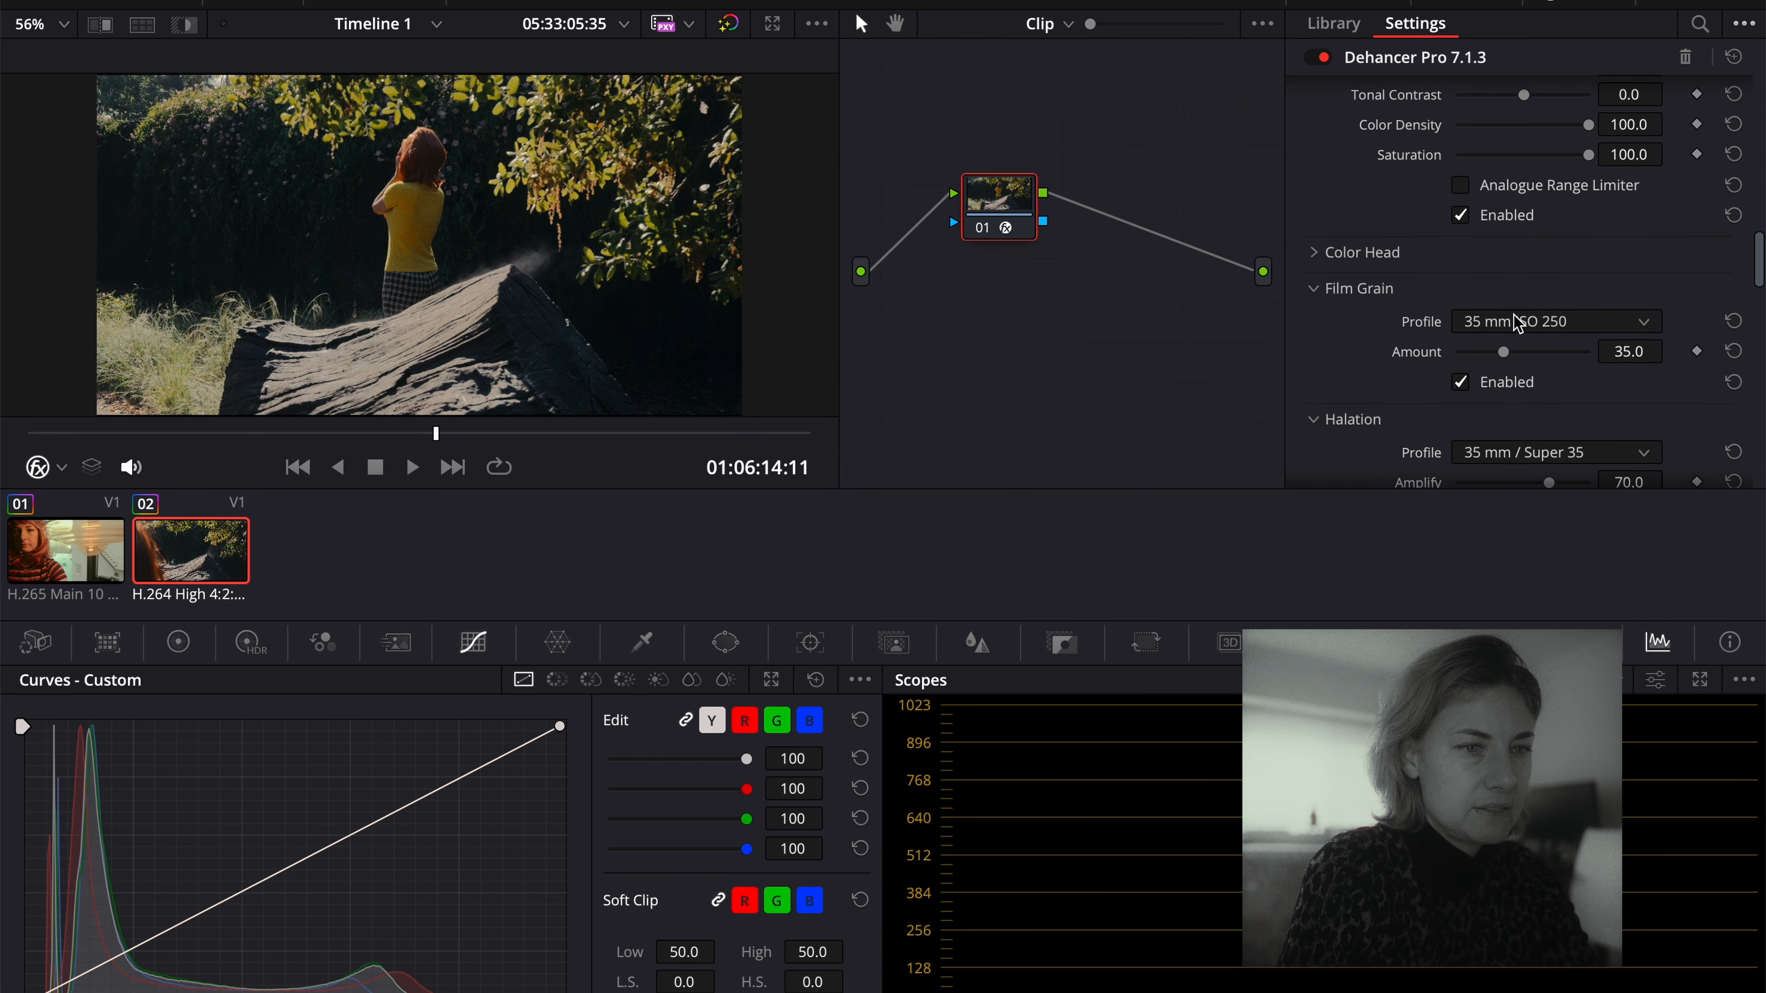
click(1518, 323)
click(1526, 513)
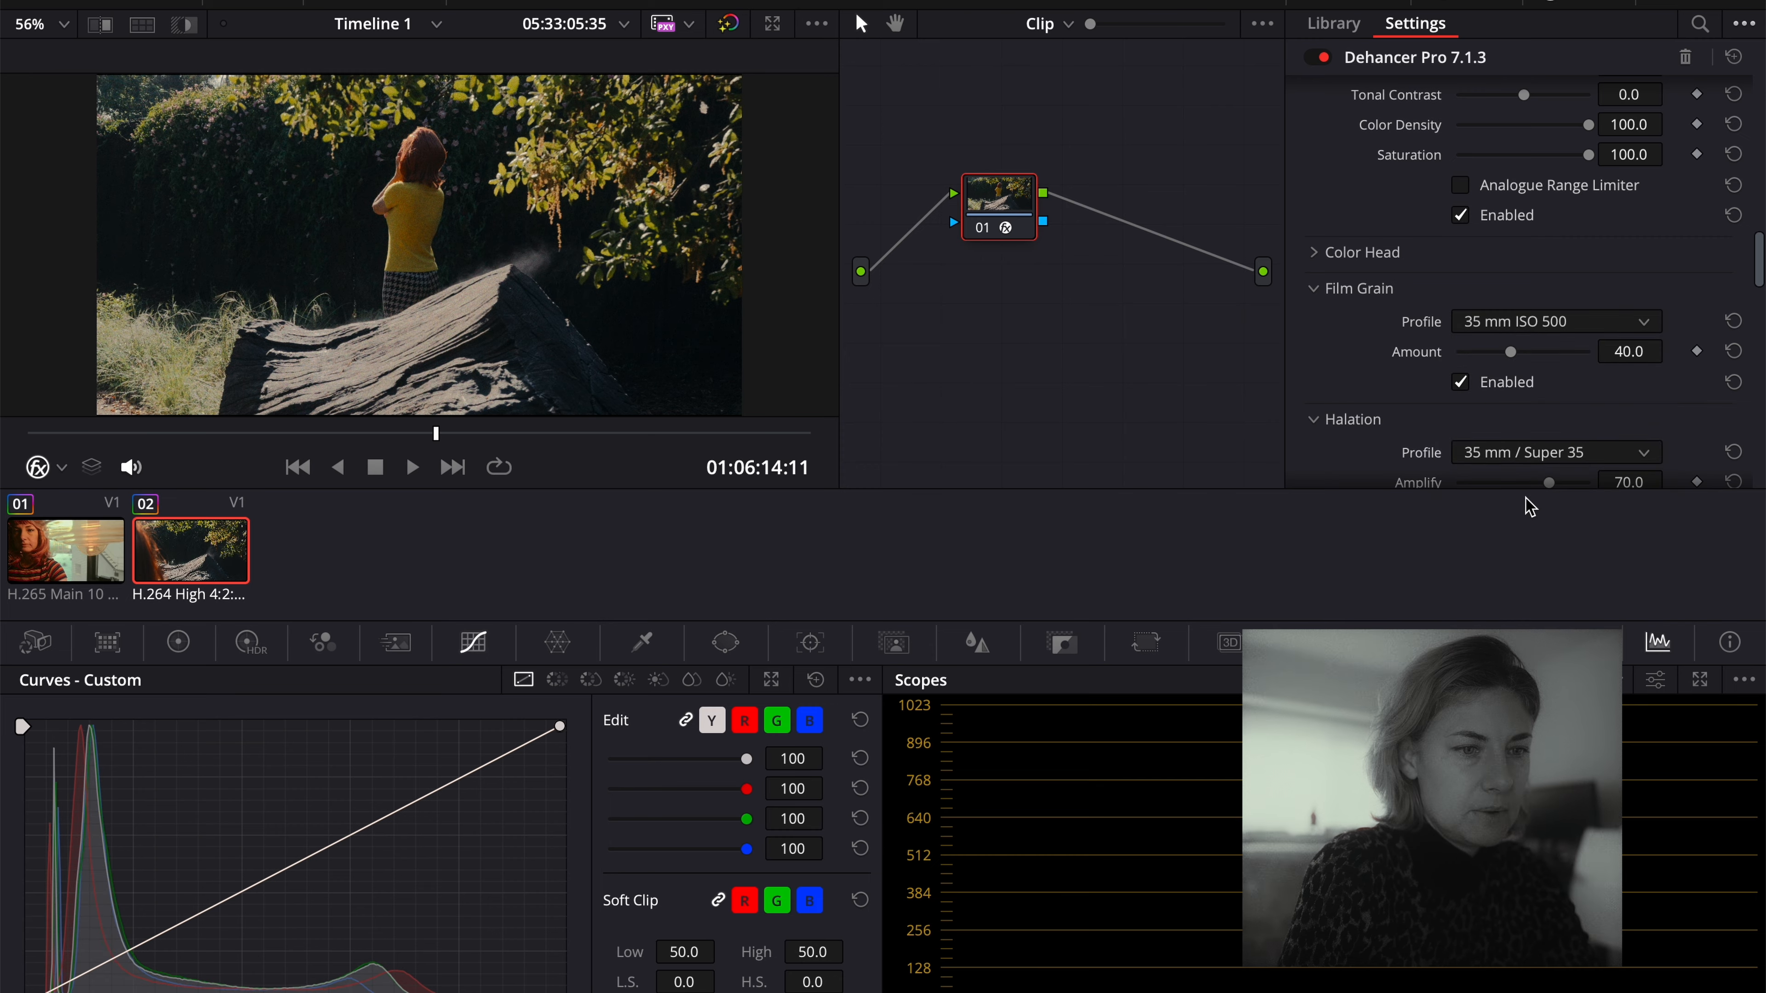
key(ctrl+f)
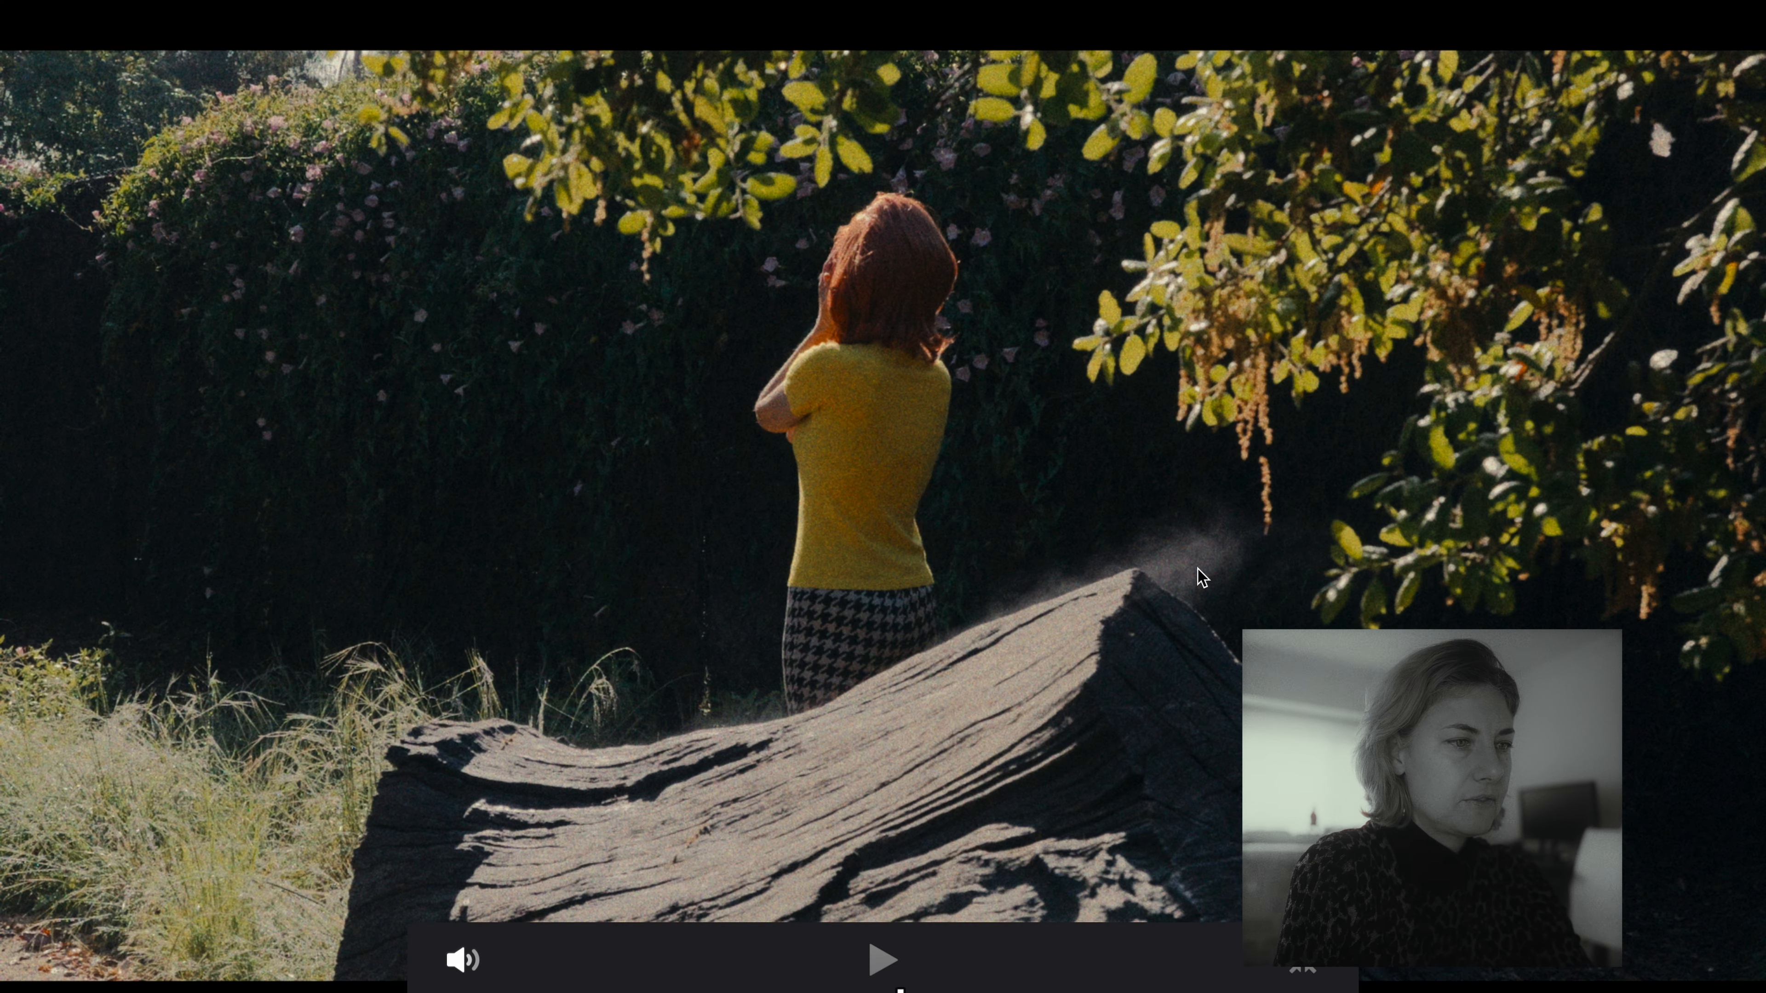
key(Escape)
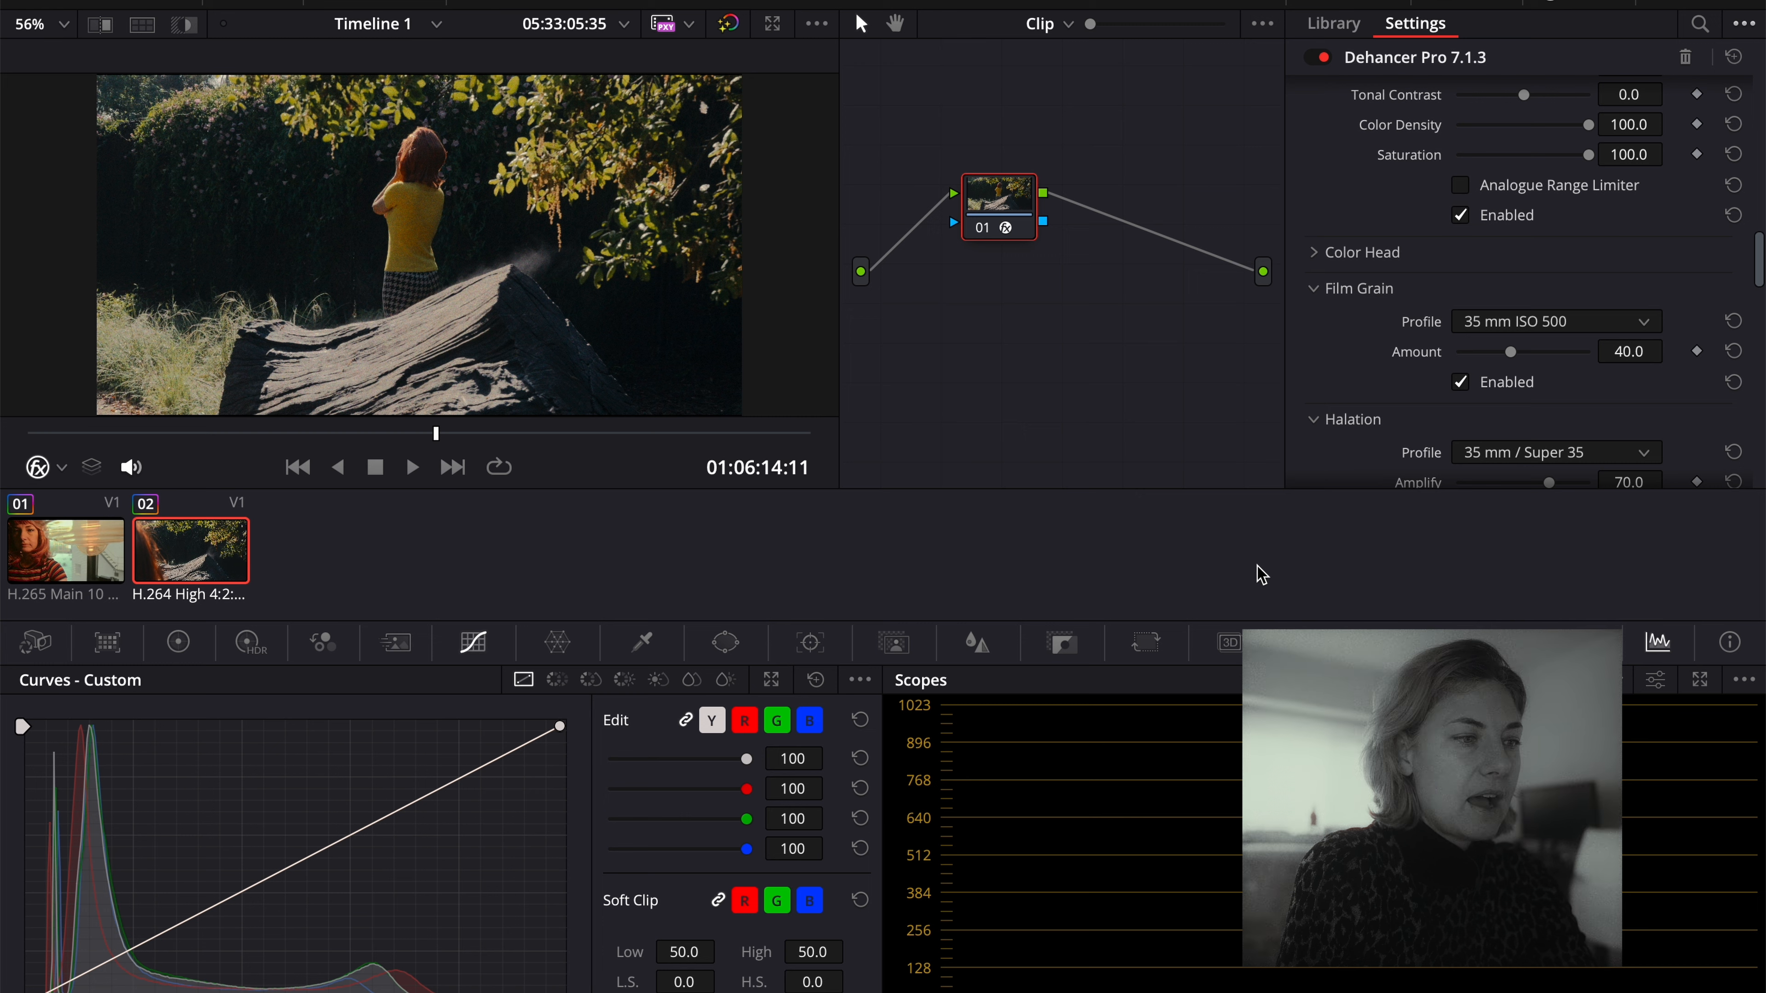
Enable the Halation and Bloom effects with their 35 mm / Super 35 profiles and check the image full screen.
scroll(1378, 372, down, 3)
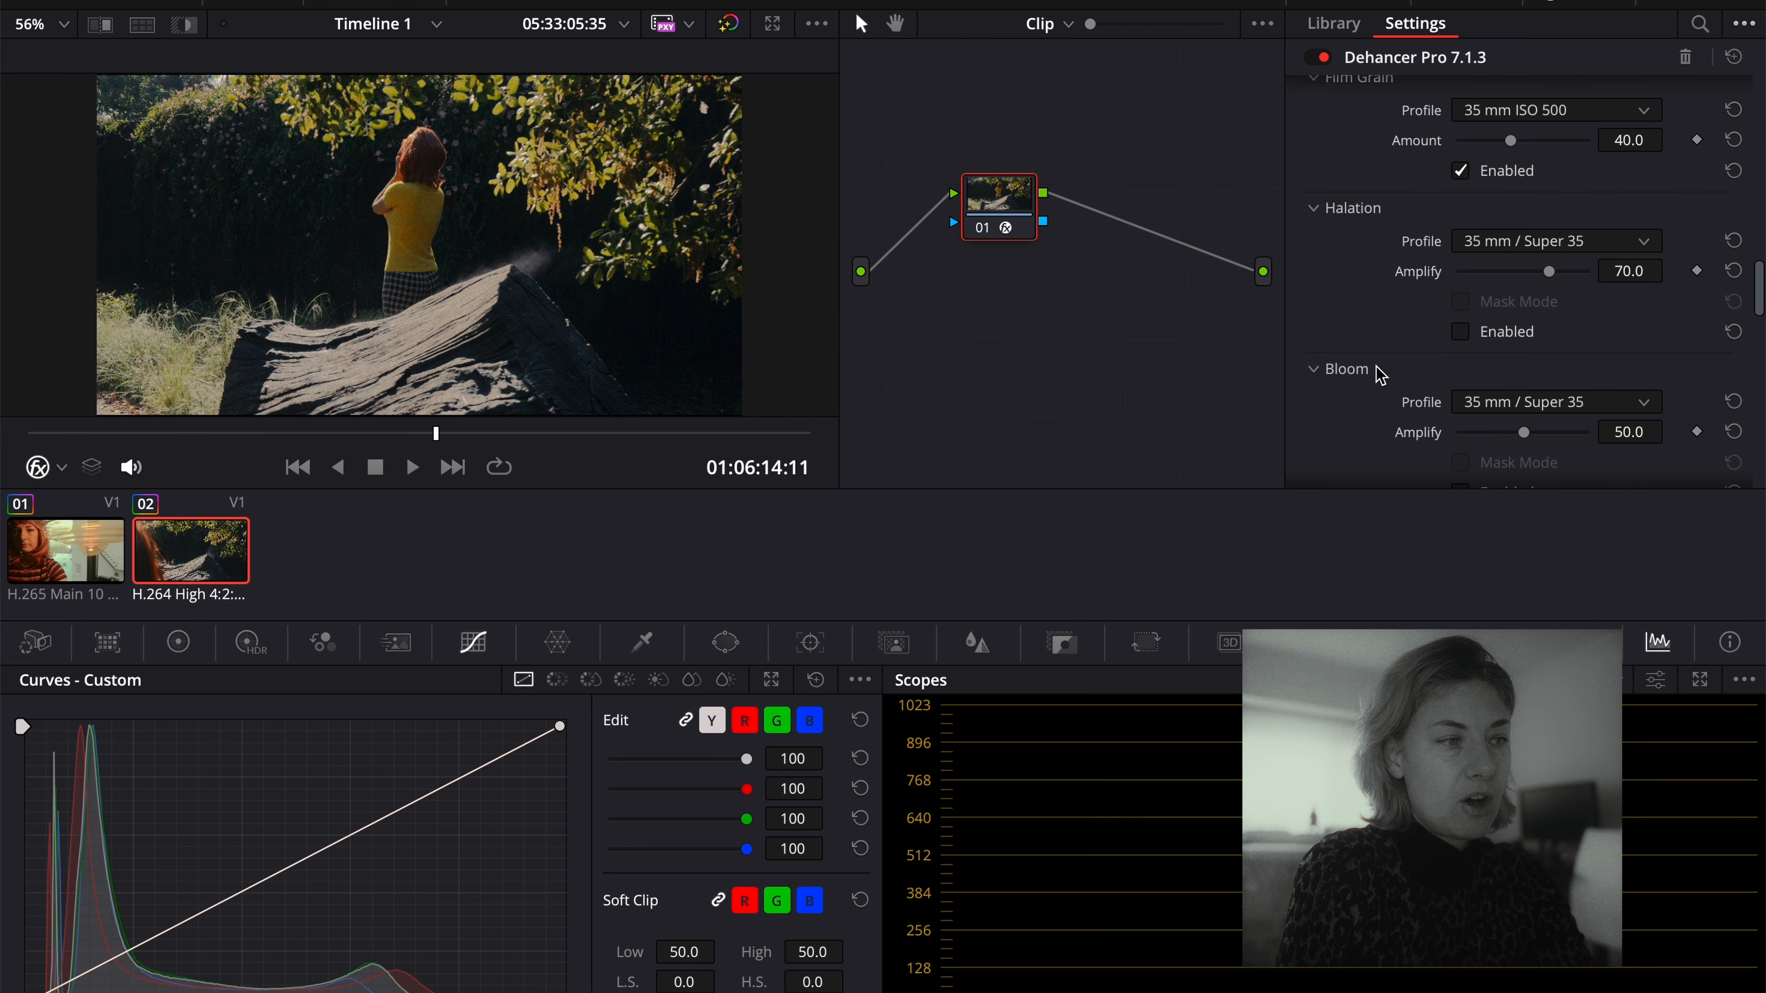
click(1461, 332)
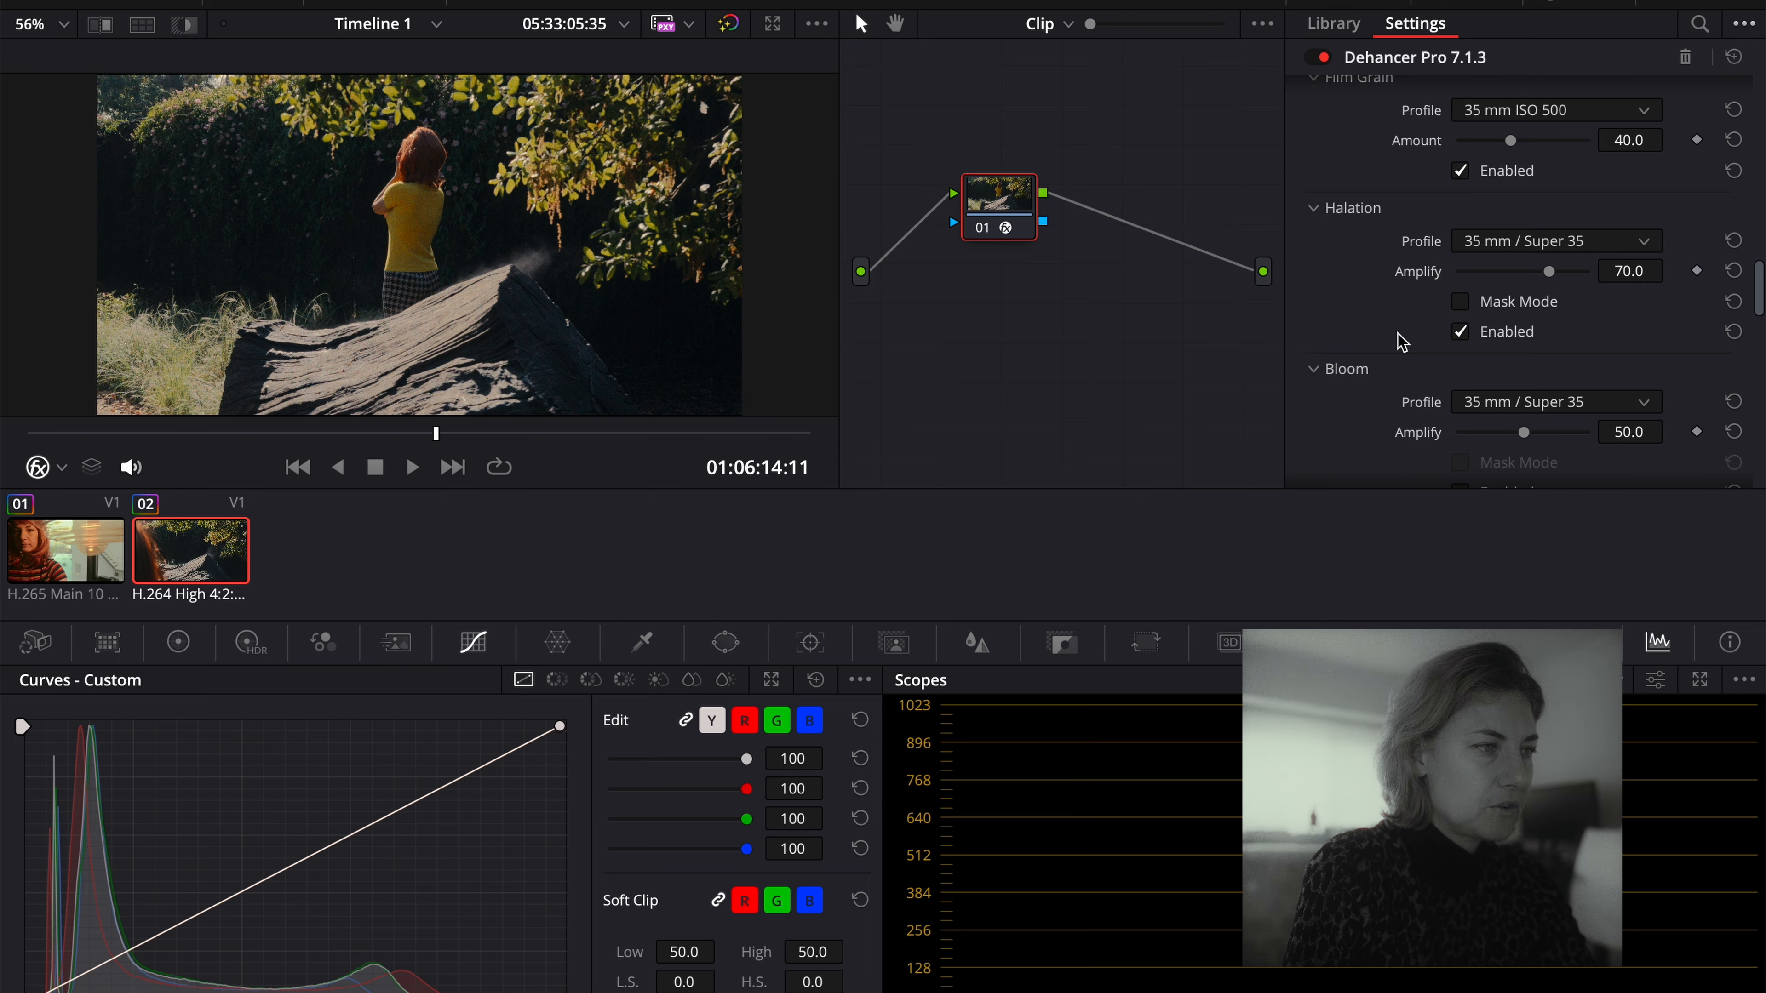
scroll(1401, 341, down, 3)
click(1460, 319)
key(super+f)
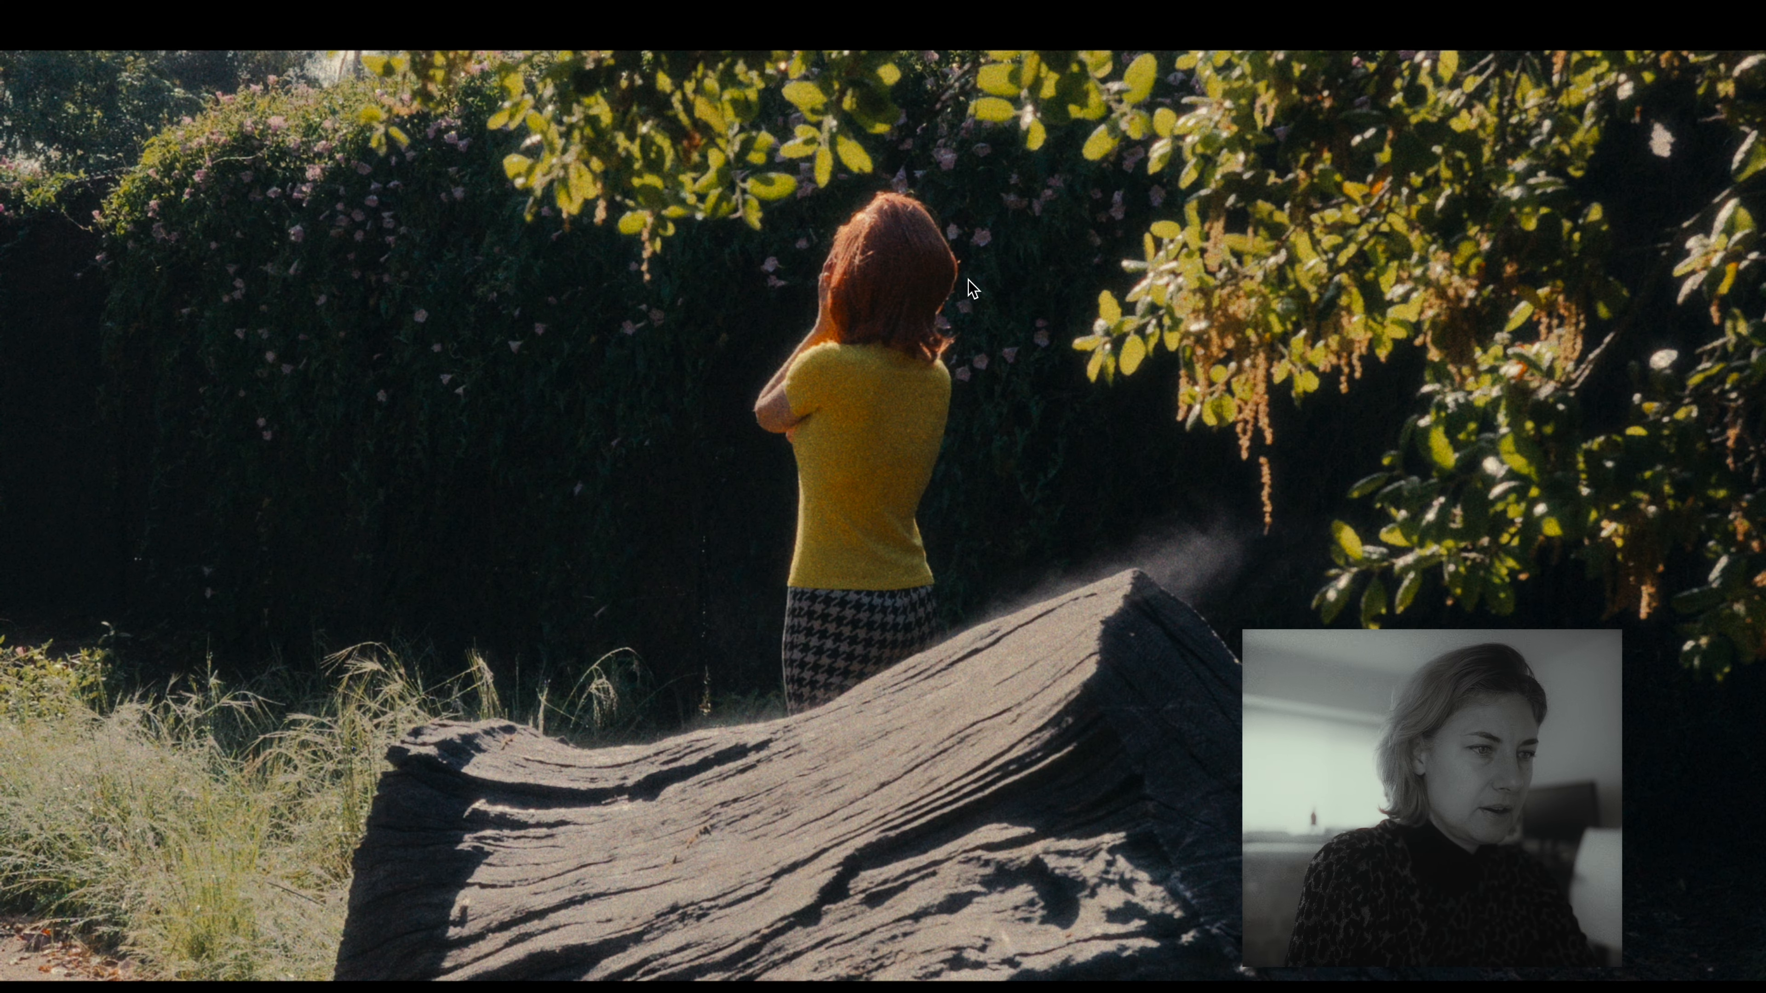
key(super+f)
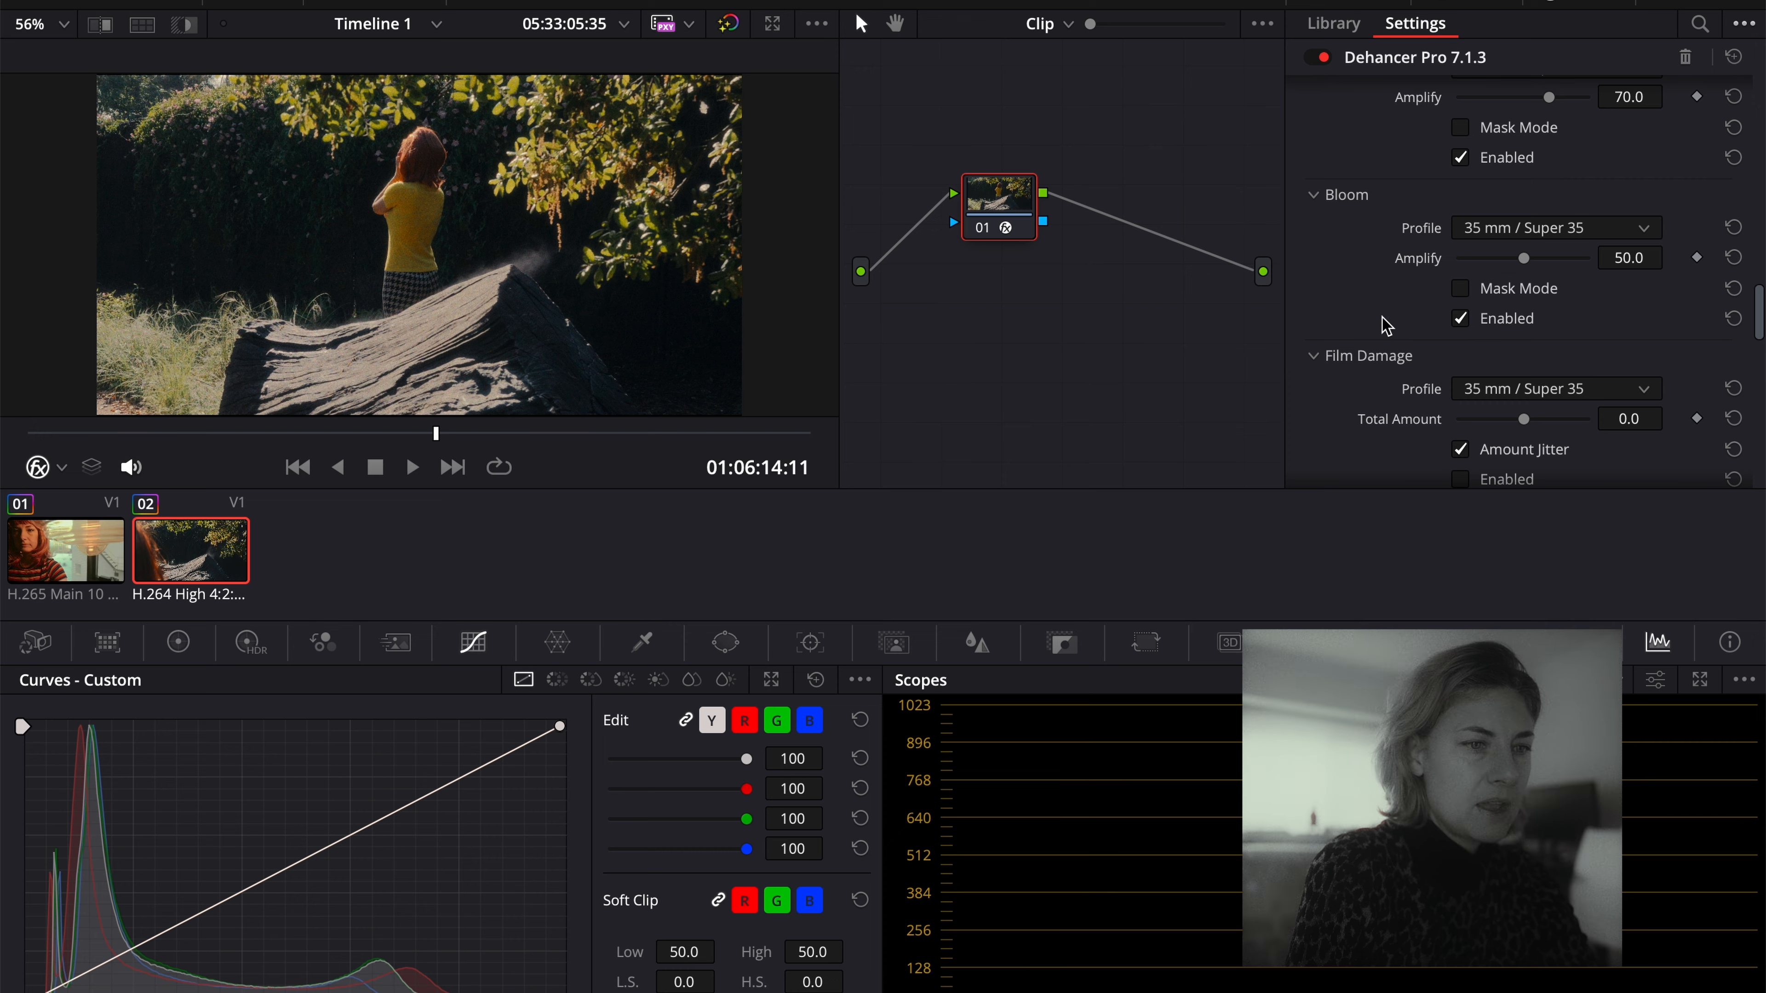
Enable the Vignette effect with its default exposure, size and feather.
scroll(1386, 325, down, 10)
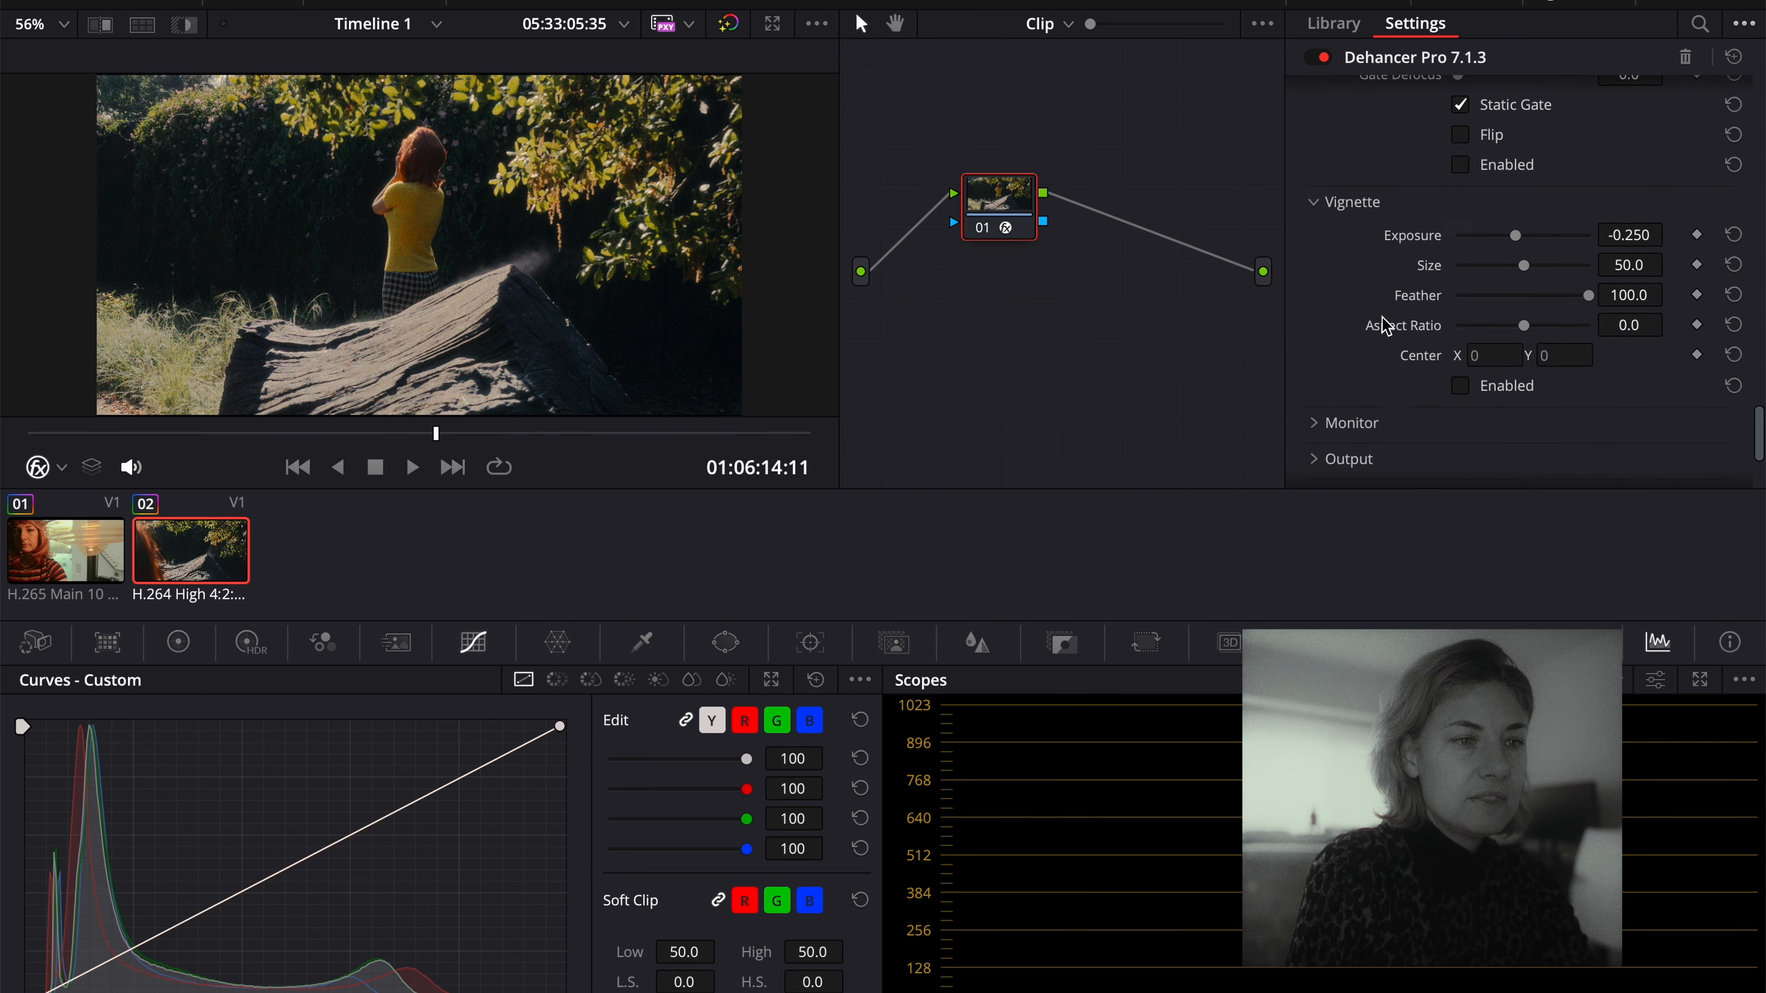
scroll(1384, 326, down, 4)
scroll(1436, 327, up, 2)
click(1460, 308)
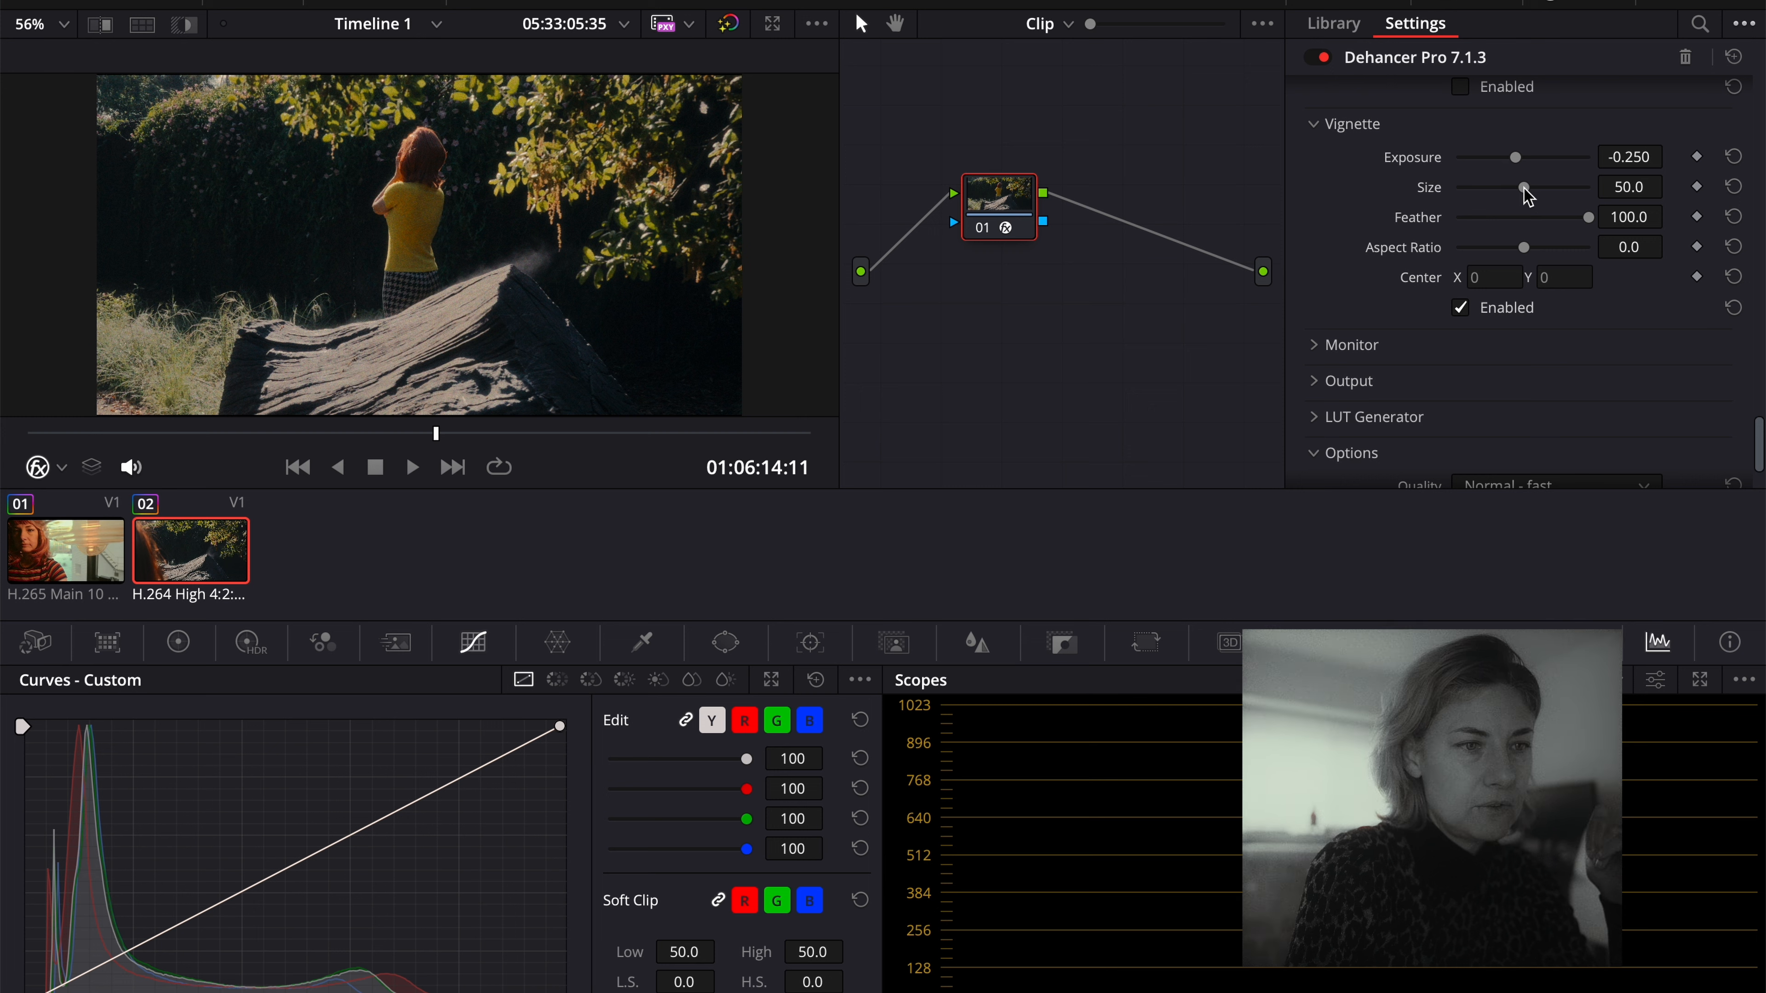
click(1460, 308)
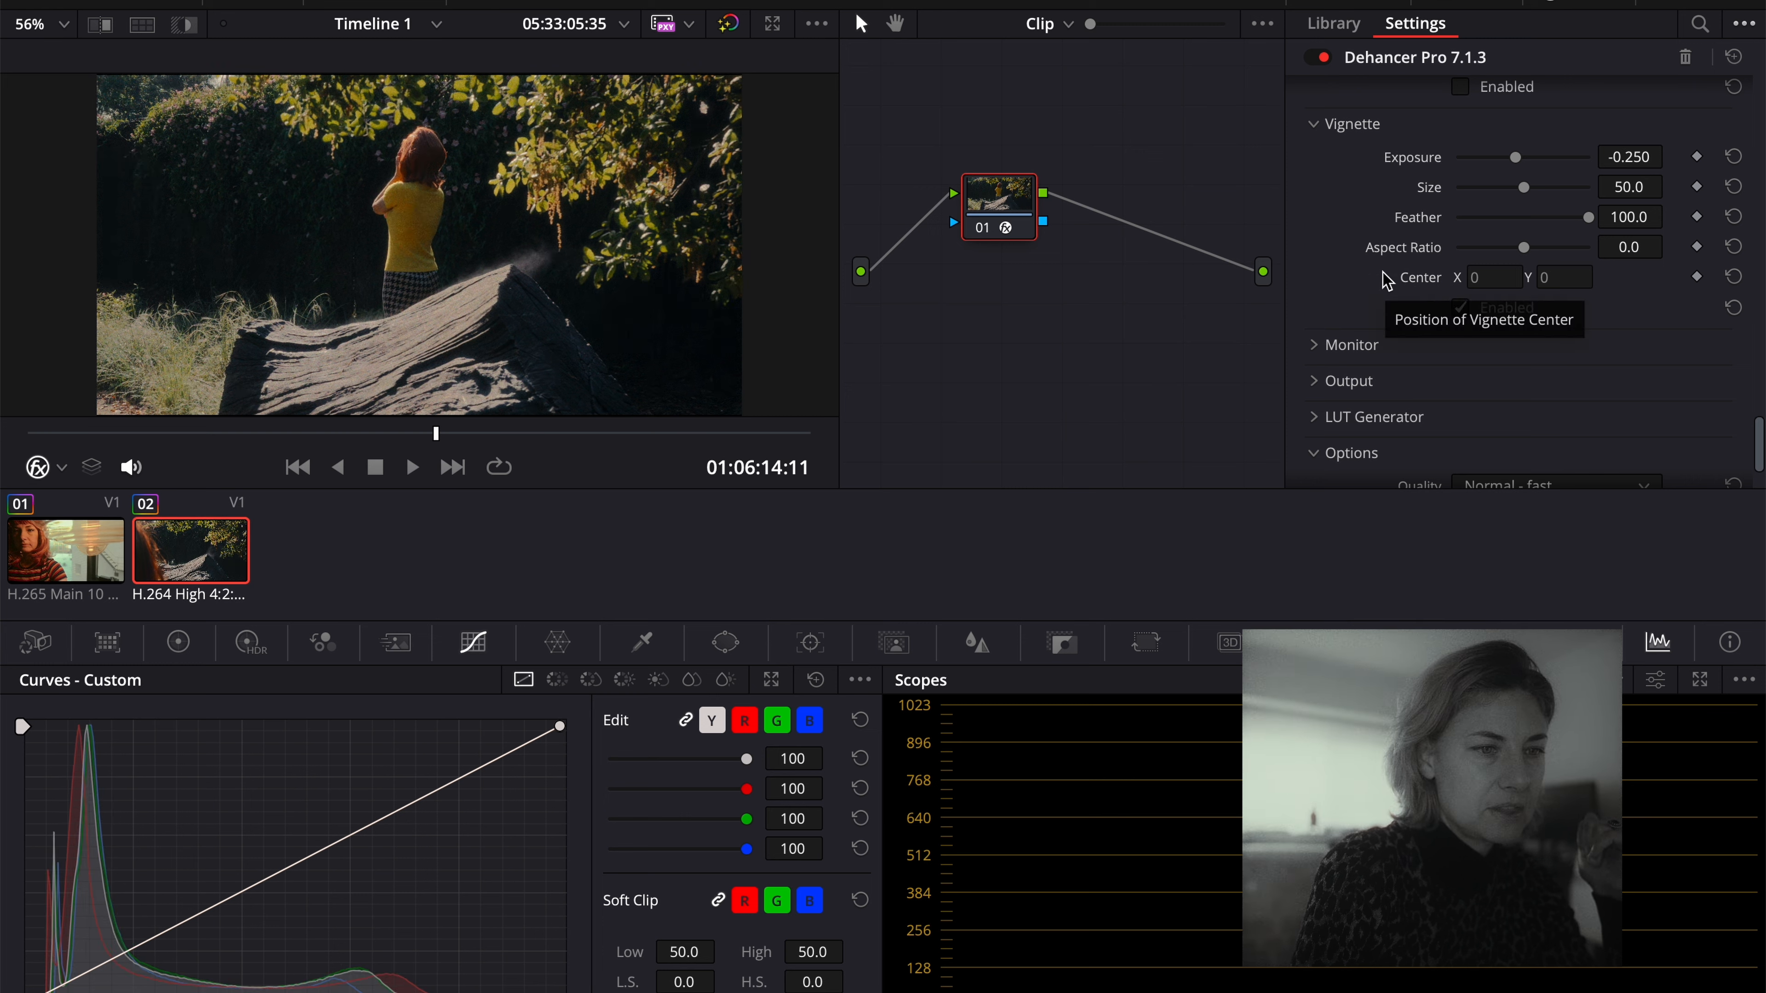
Set the Print section's Tonal Contrast to about 9.6 and Target White to about 0.788.
scroll(1383, 275, up, 15)
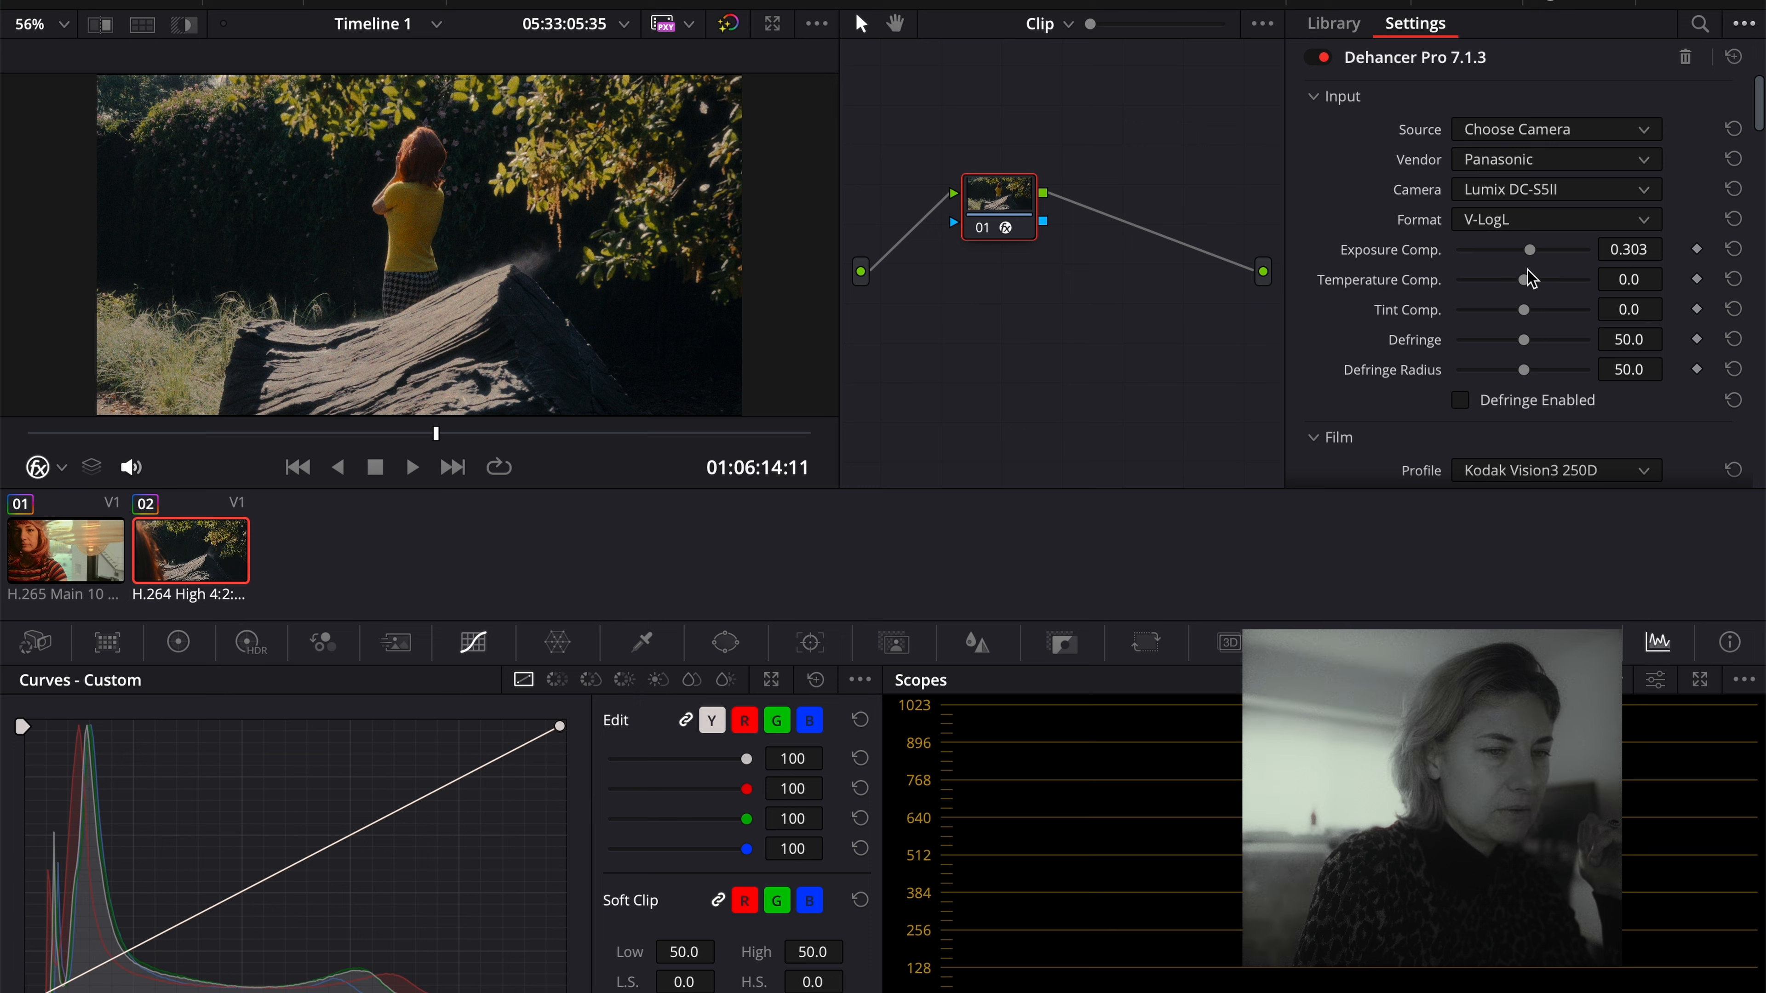
scroll(1399, 431, down, 3)
scroll(1398, 431, down, 5)
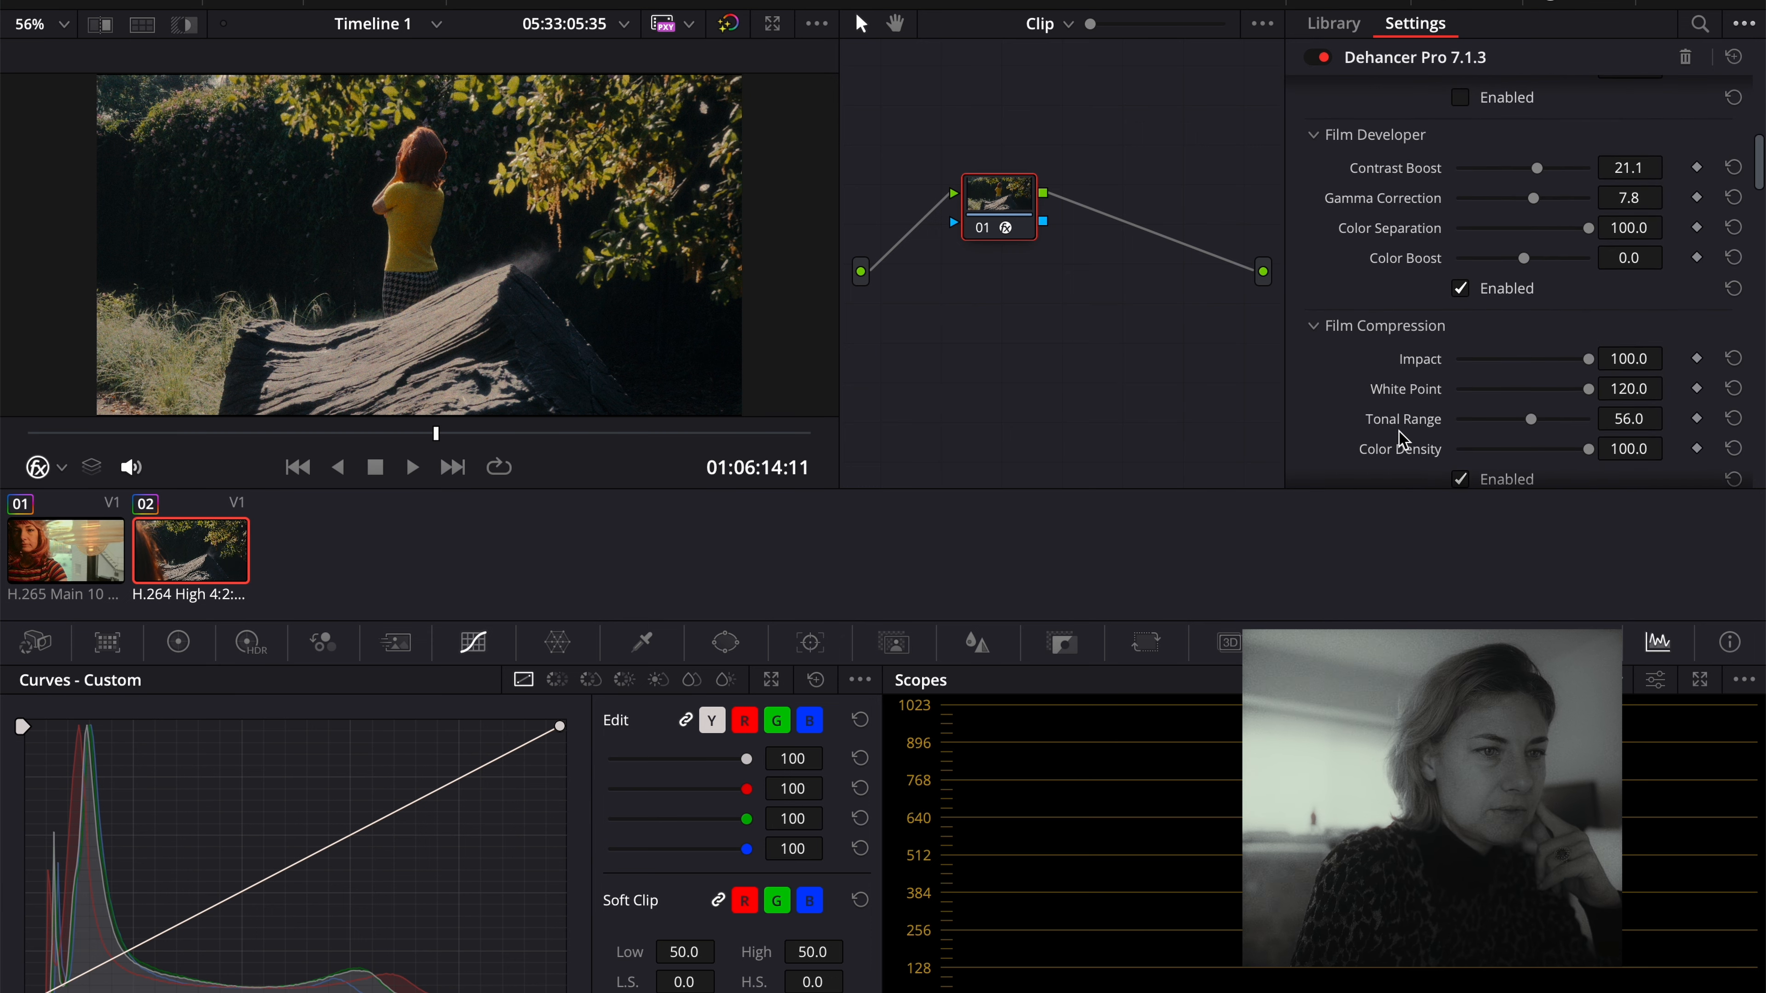
scroll(1399, 432, down, 5)
scroll(1399, 432, down, 3)
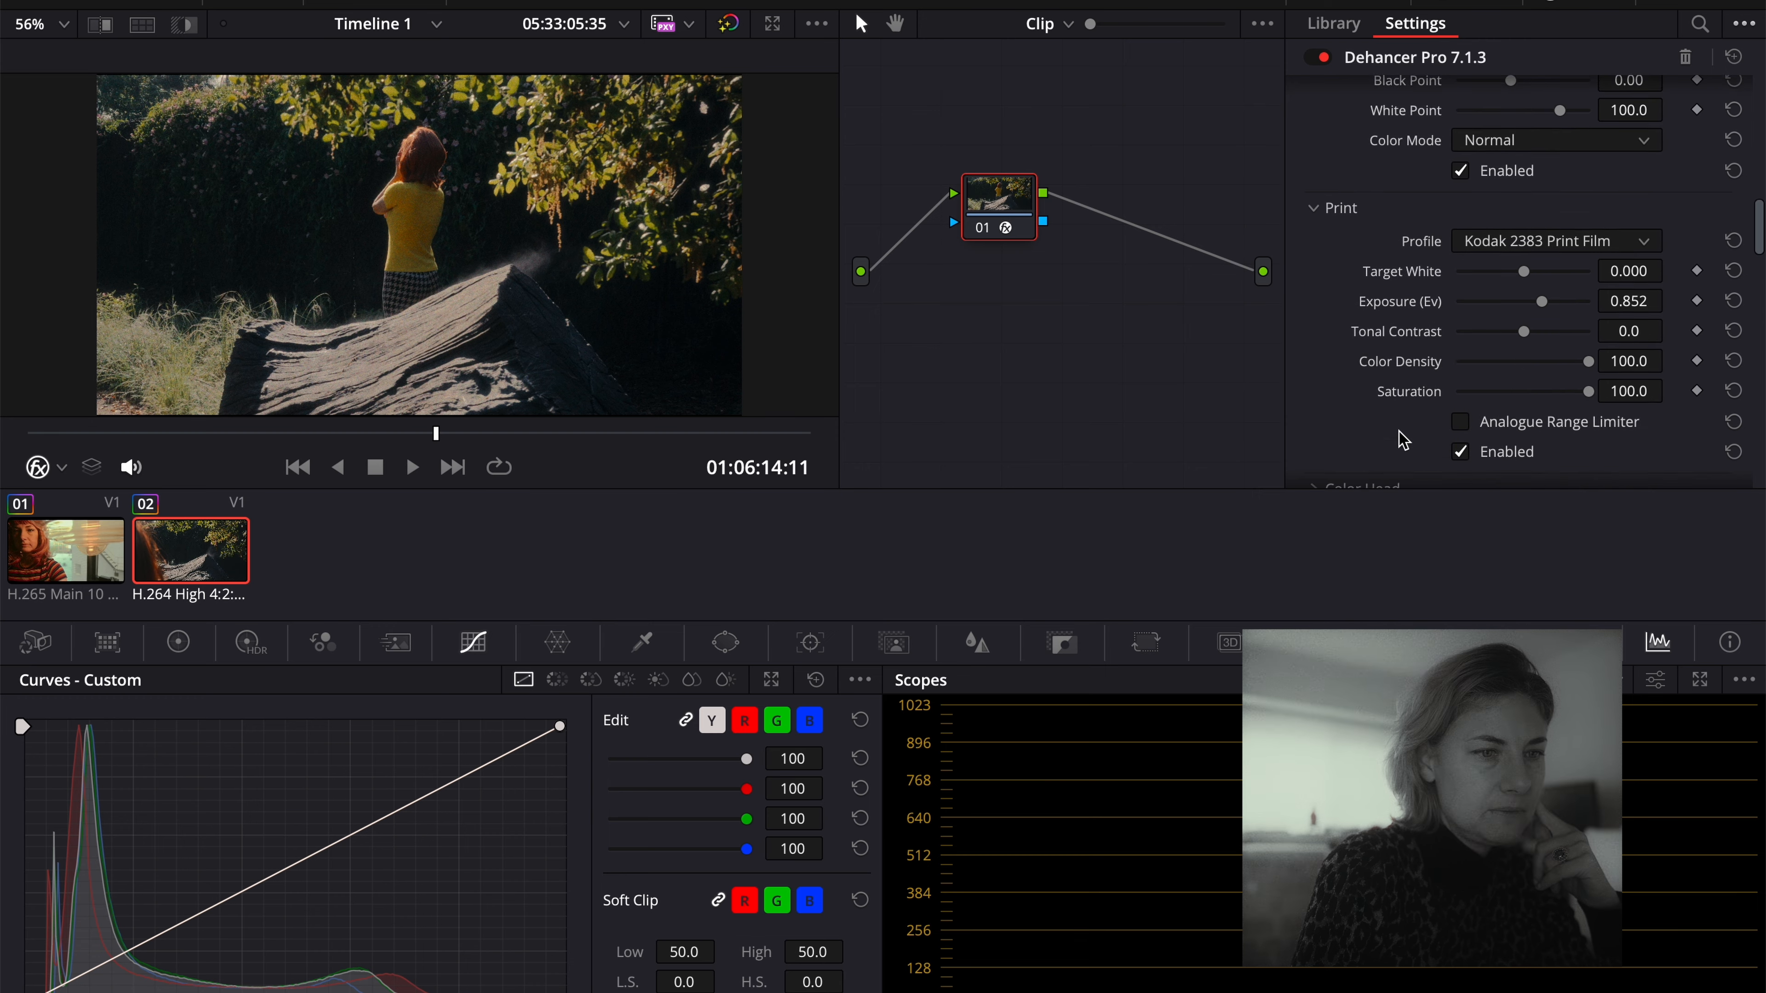
drag(1525, 306, 1536, 299)
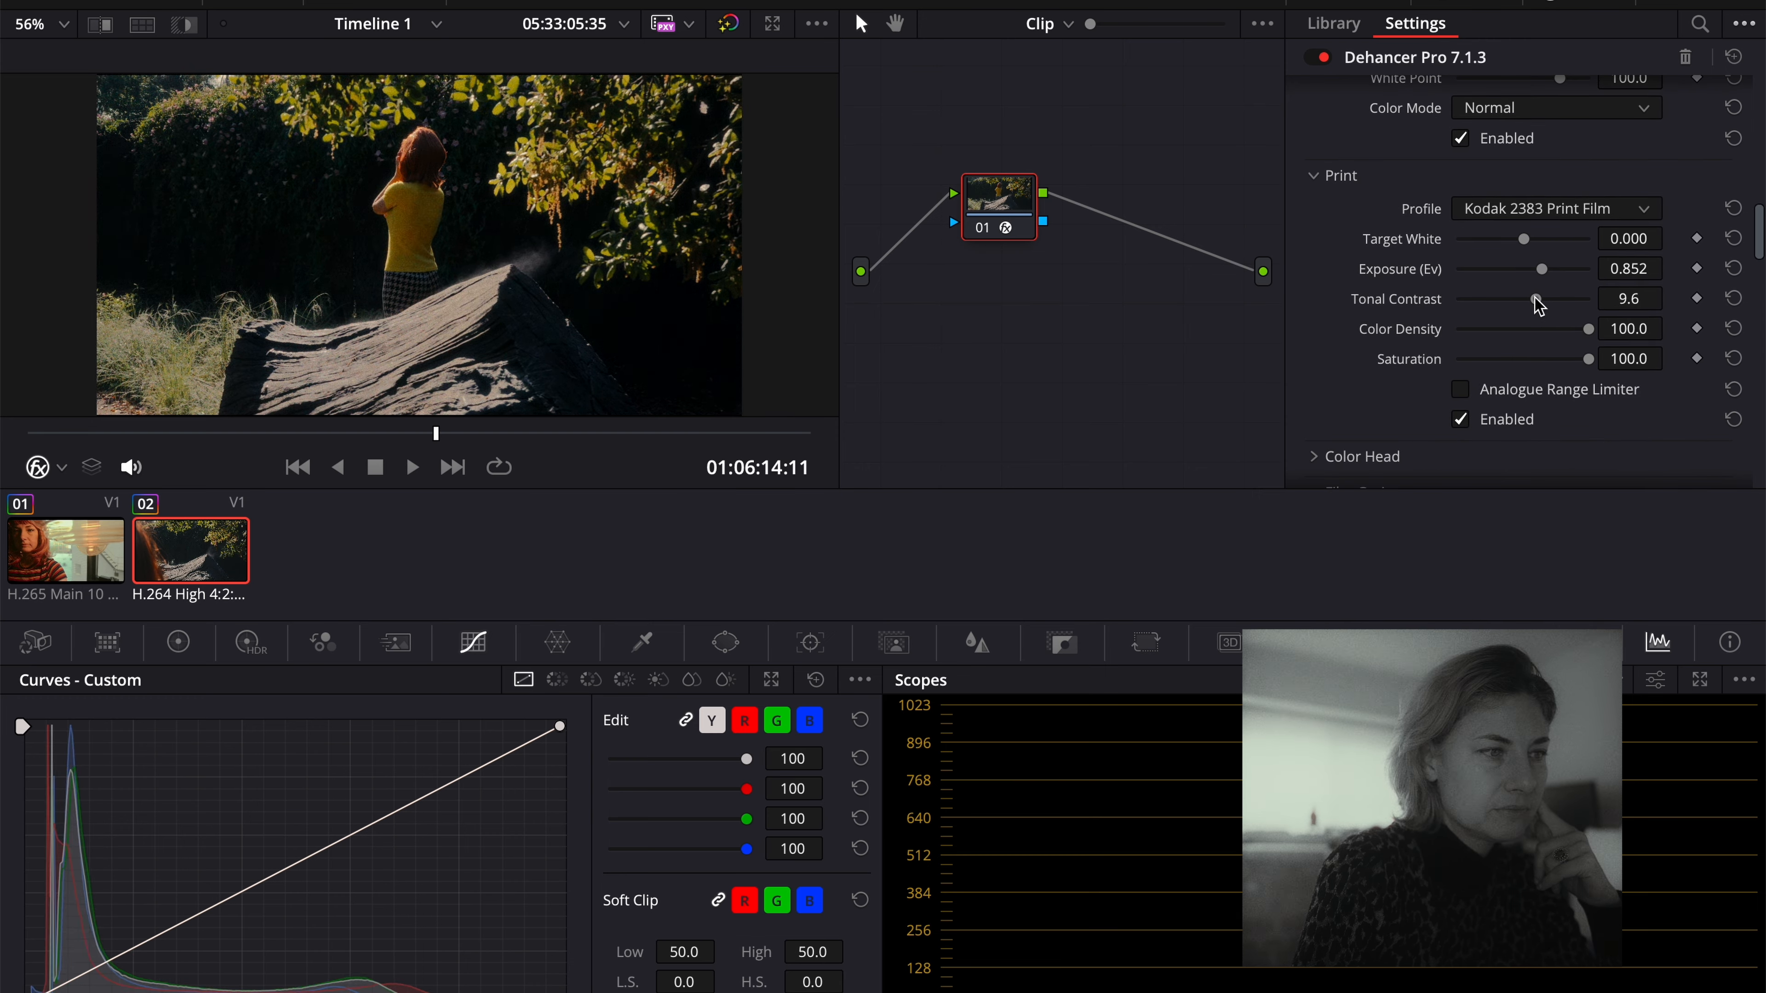
mouse_move(1524, 239)
mouse_down()
mouse_move(1480, 251)
mouse_move(1611, 250)
mouse_move(1384, 261)
mouse_move(1549, 264)
mouse_up()
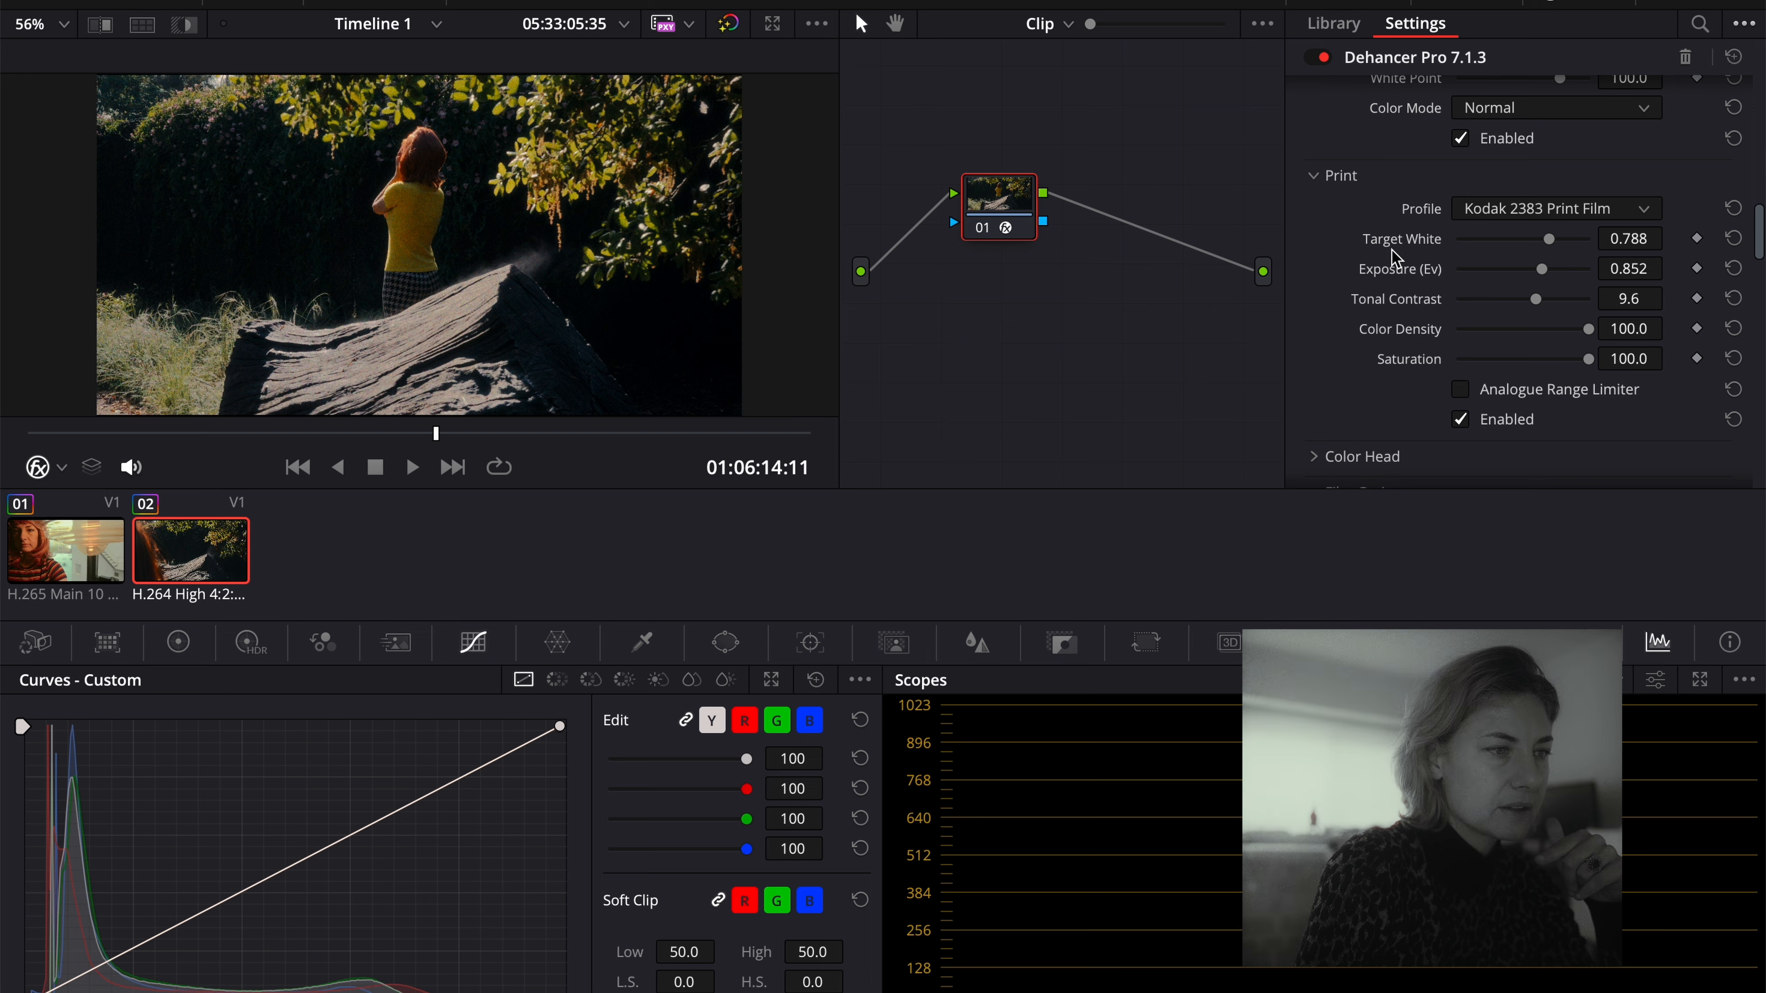
scroll(1394, 257, up, 10)
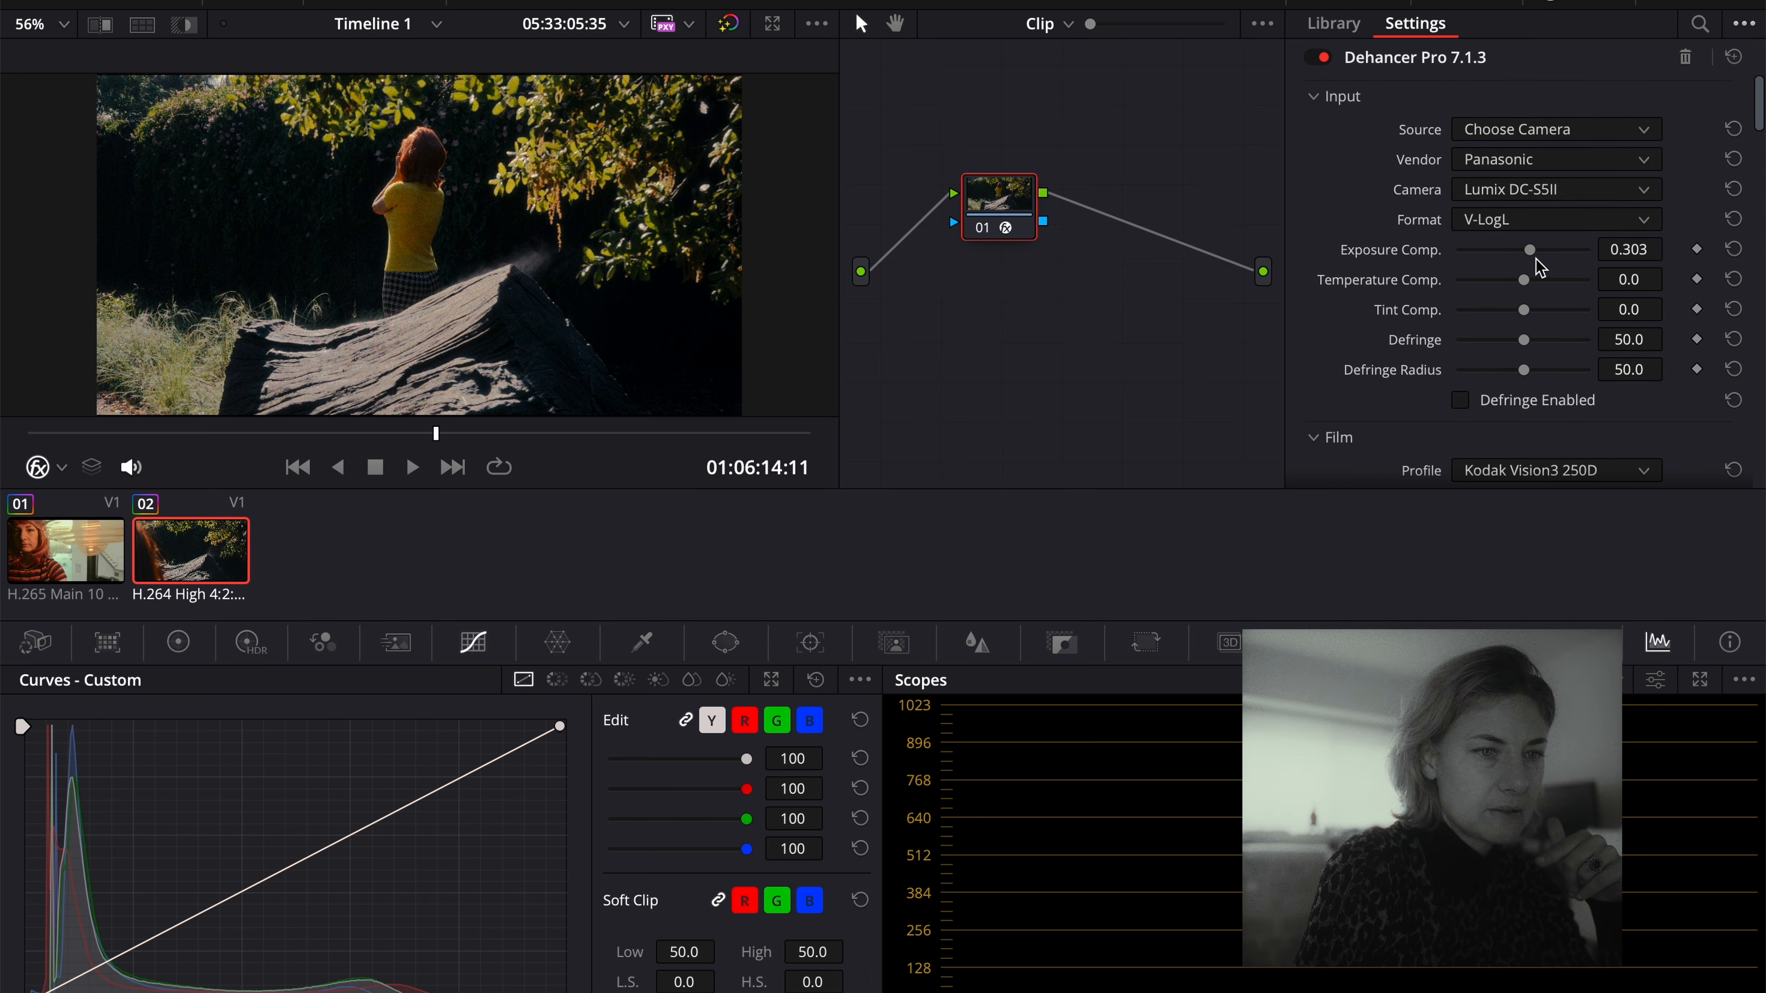
Raise the Dehancer input Exposure Comp. to about 0.633 and check the outdoor clip in full-screen playback.
drag(1536, 260, 1539, 260)
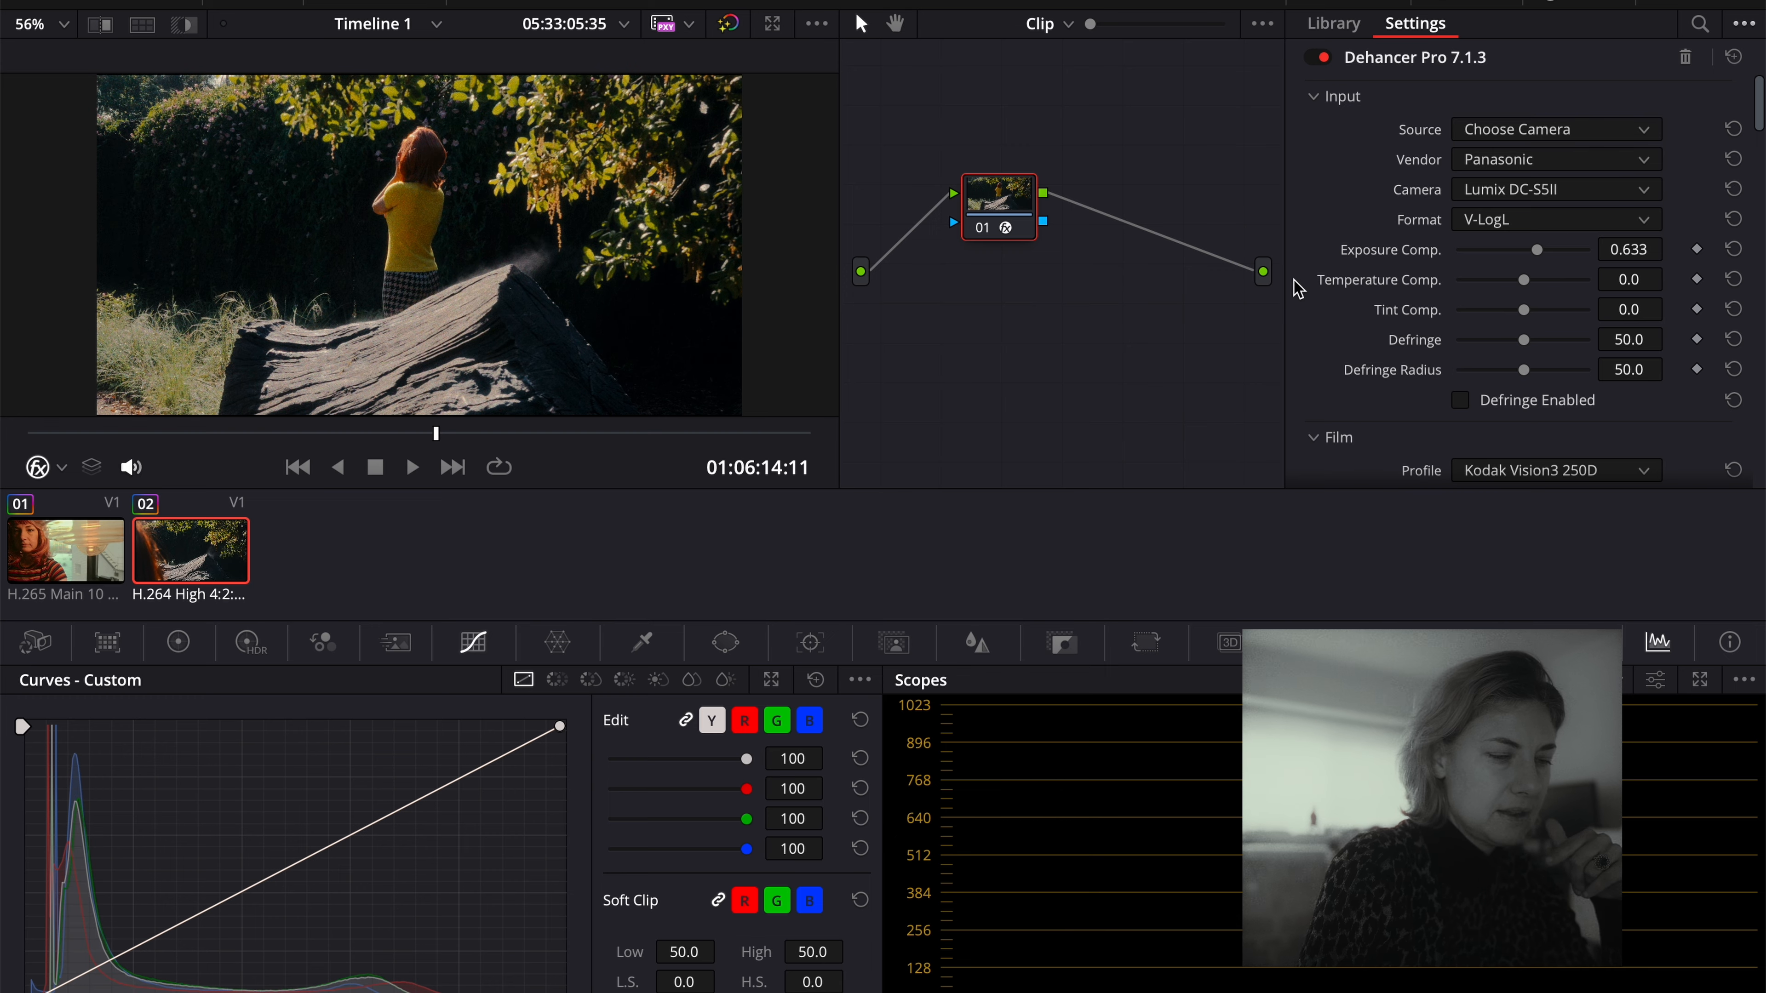
key(super+f)
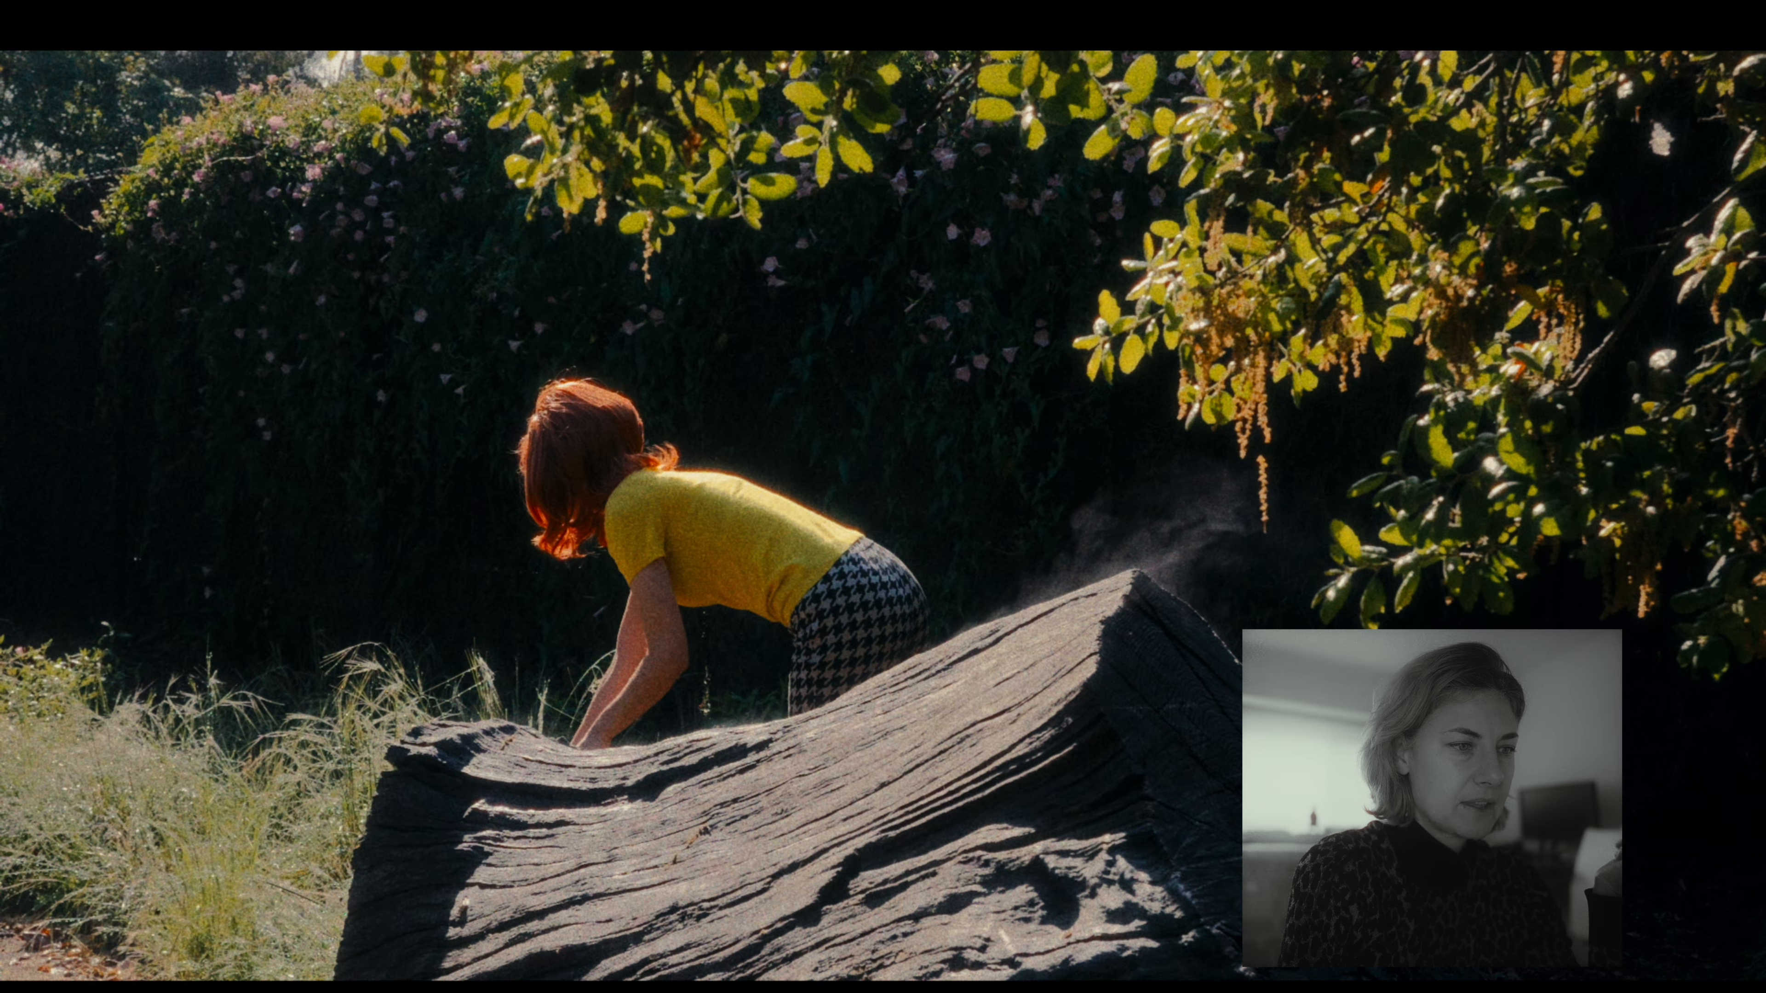
key(space)
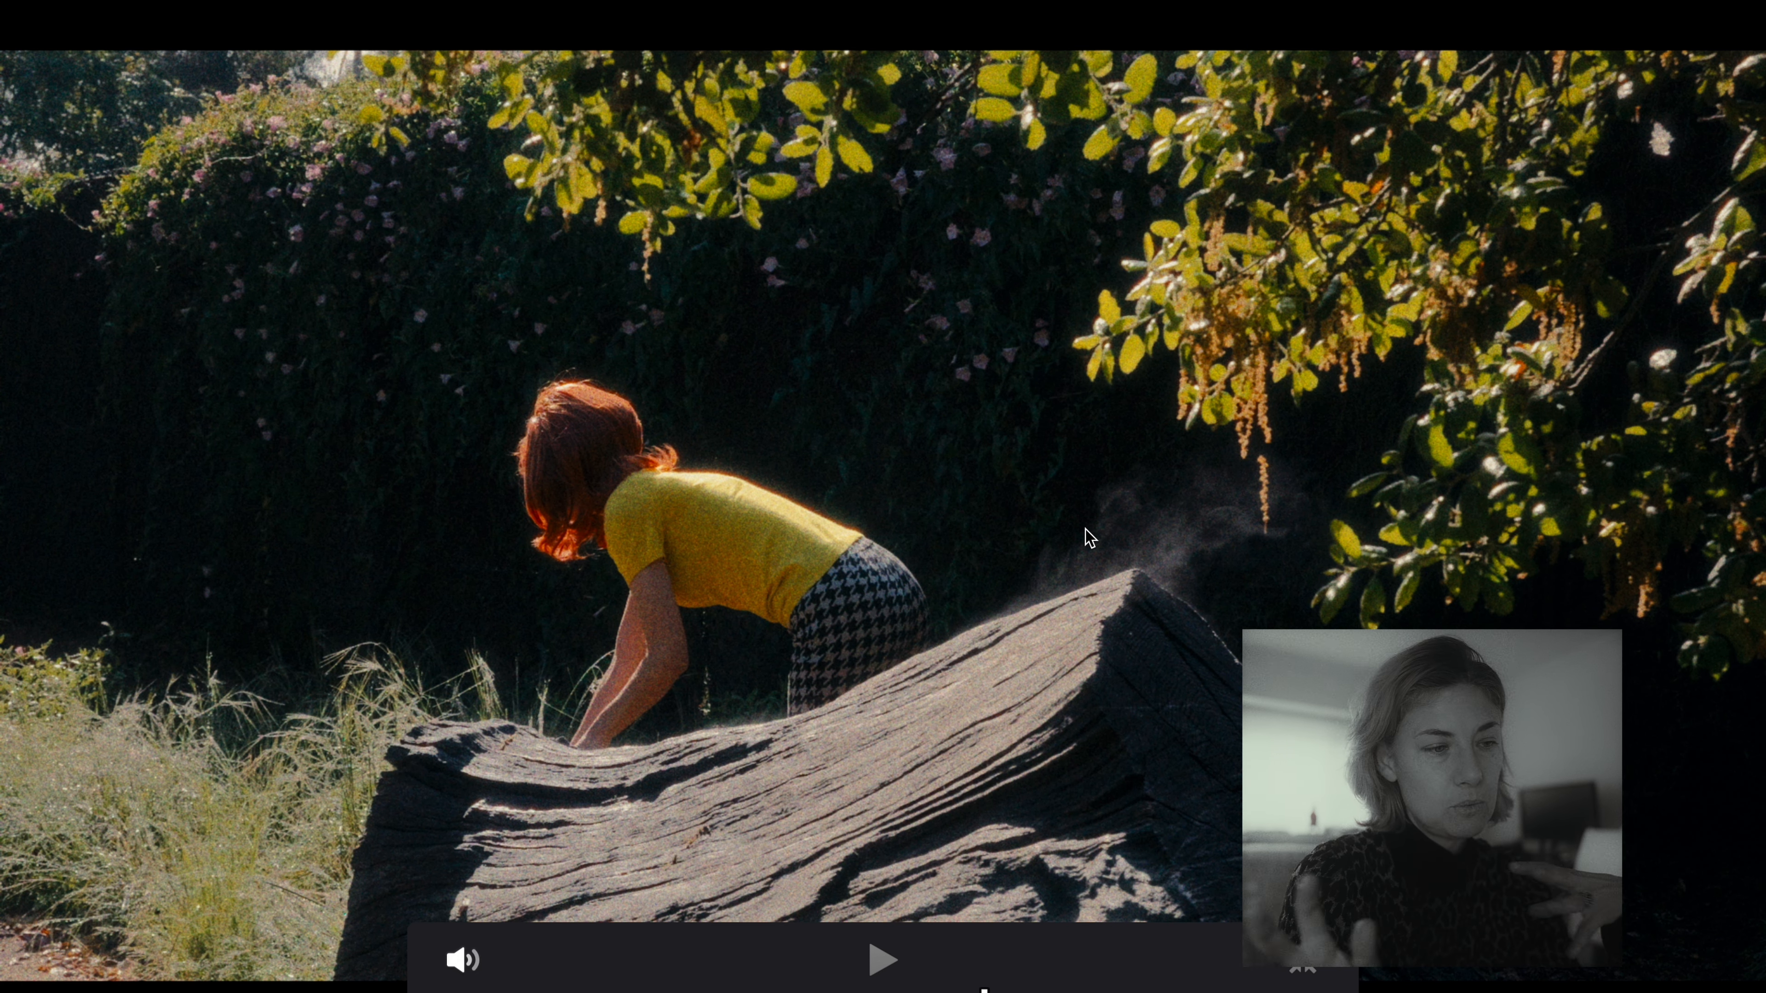
key(space)
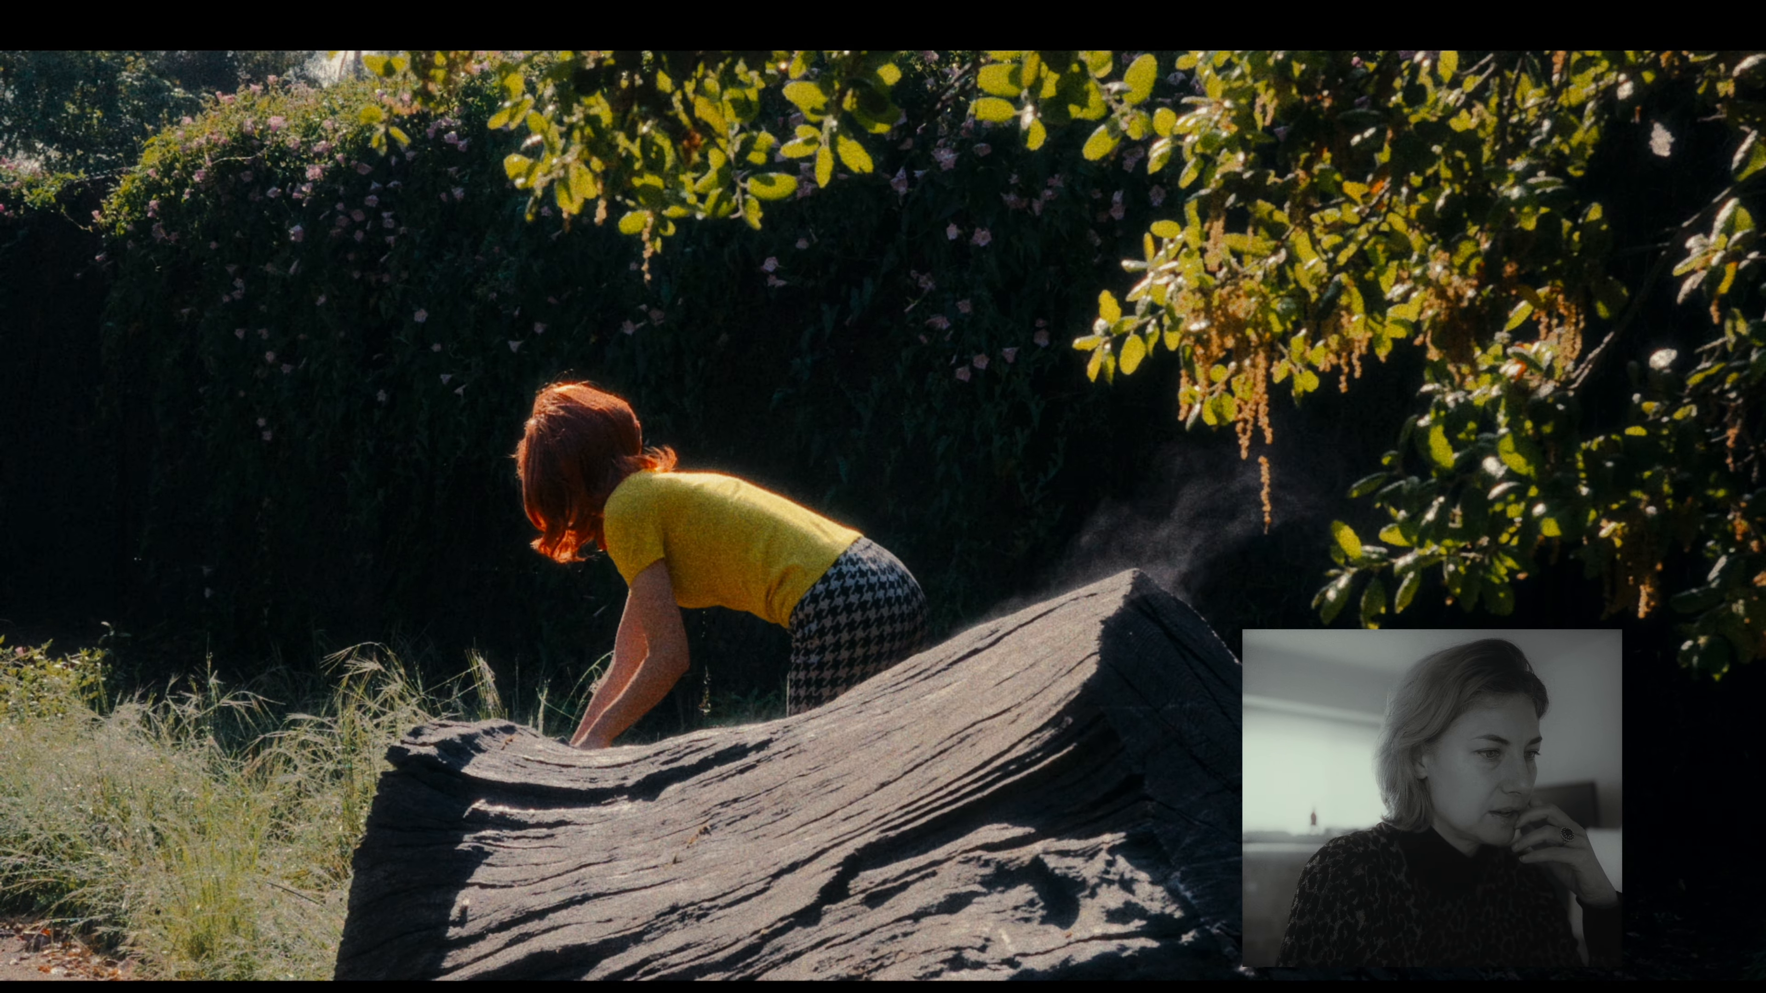
key(Escape)
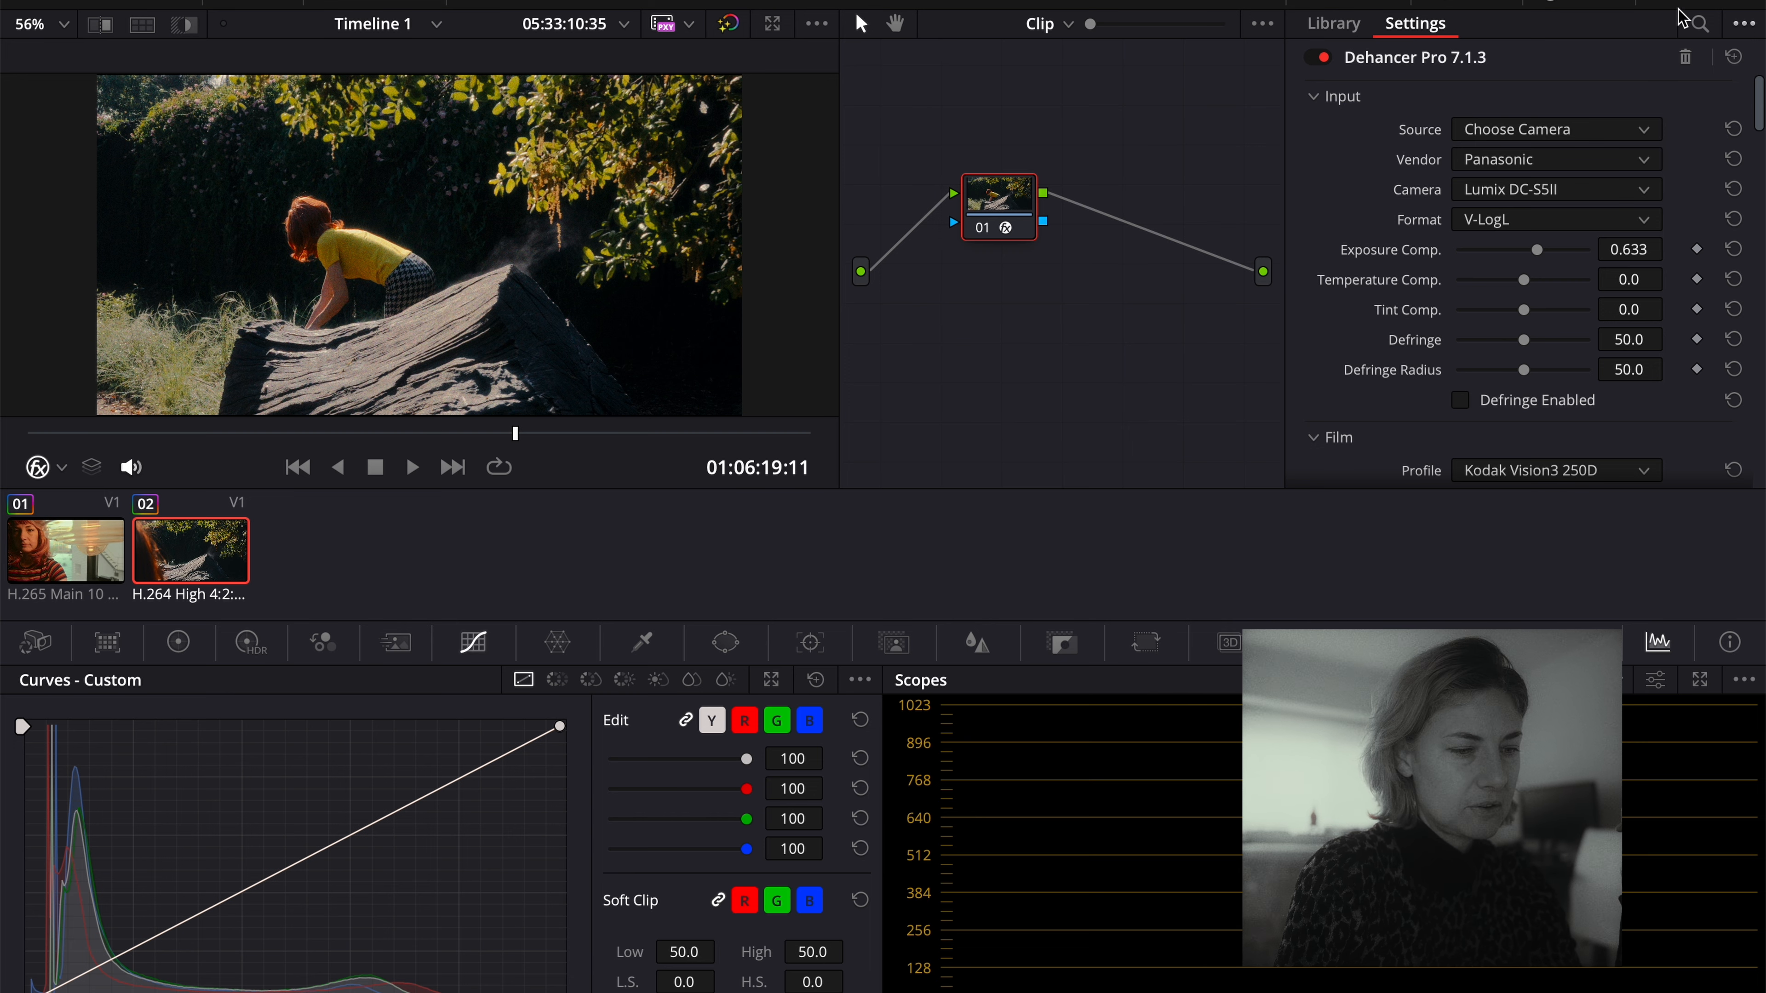
Compare the two graded clips side by side in the Lightbox, then return to grading with the first clip selected.
key(ctrl+alt+l)
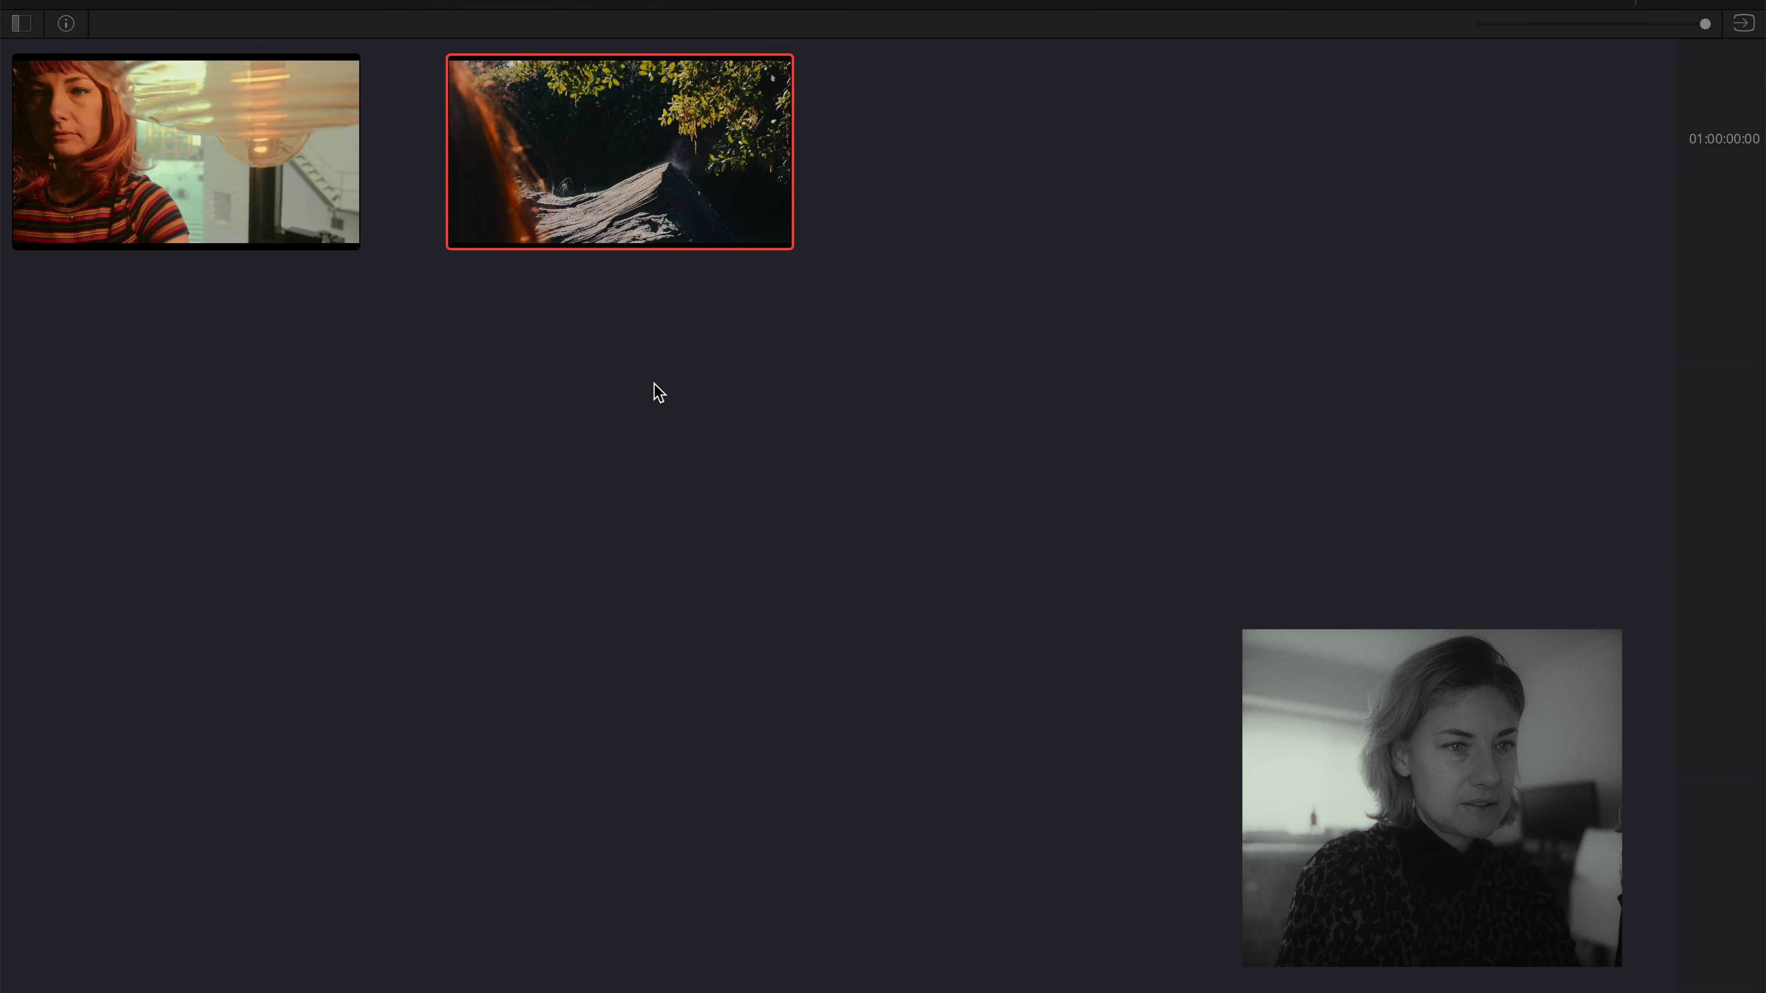
mouse_move(1705, 24)
mouse_down()
mouse_move(1558, 31)
mouse_move(1705, 25)
mouse_up()
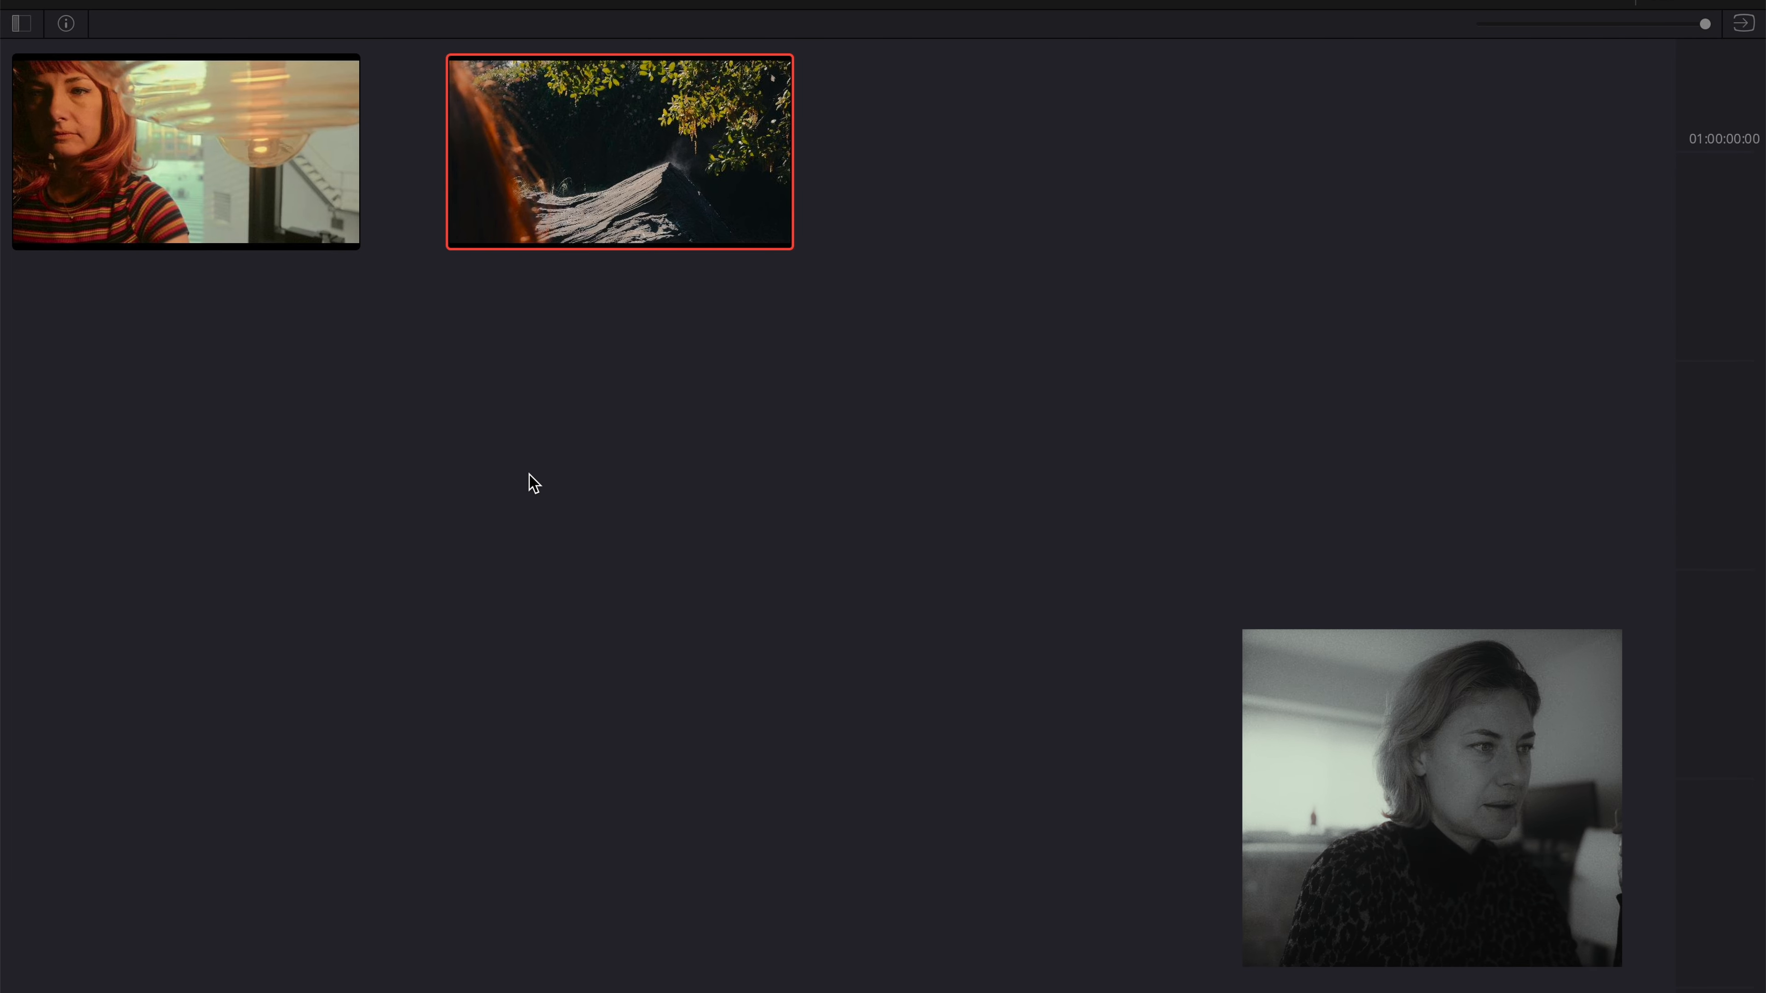
key(Up)
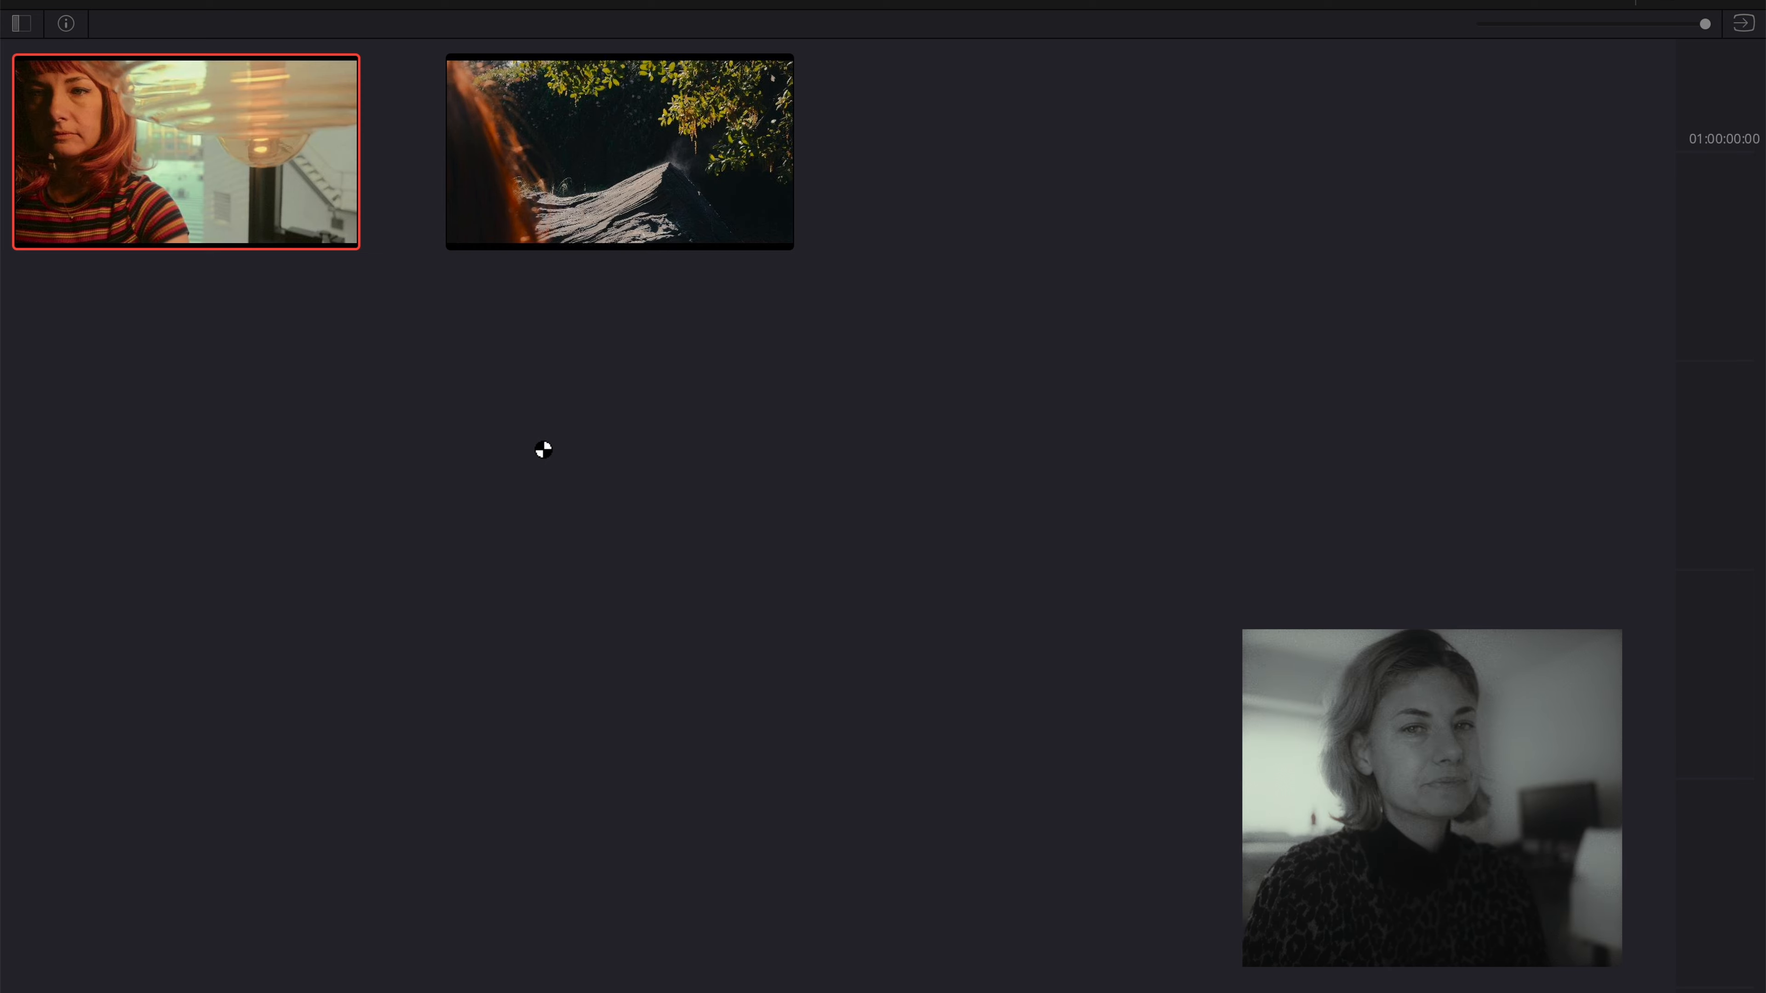
click(1696, 2)
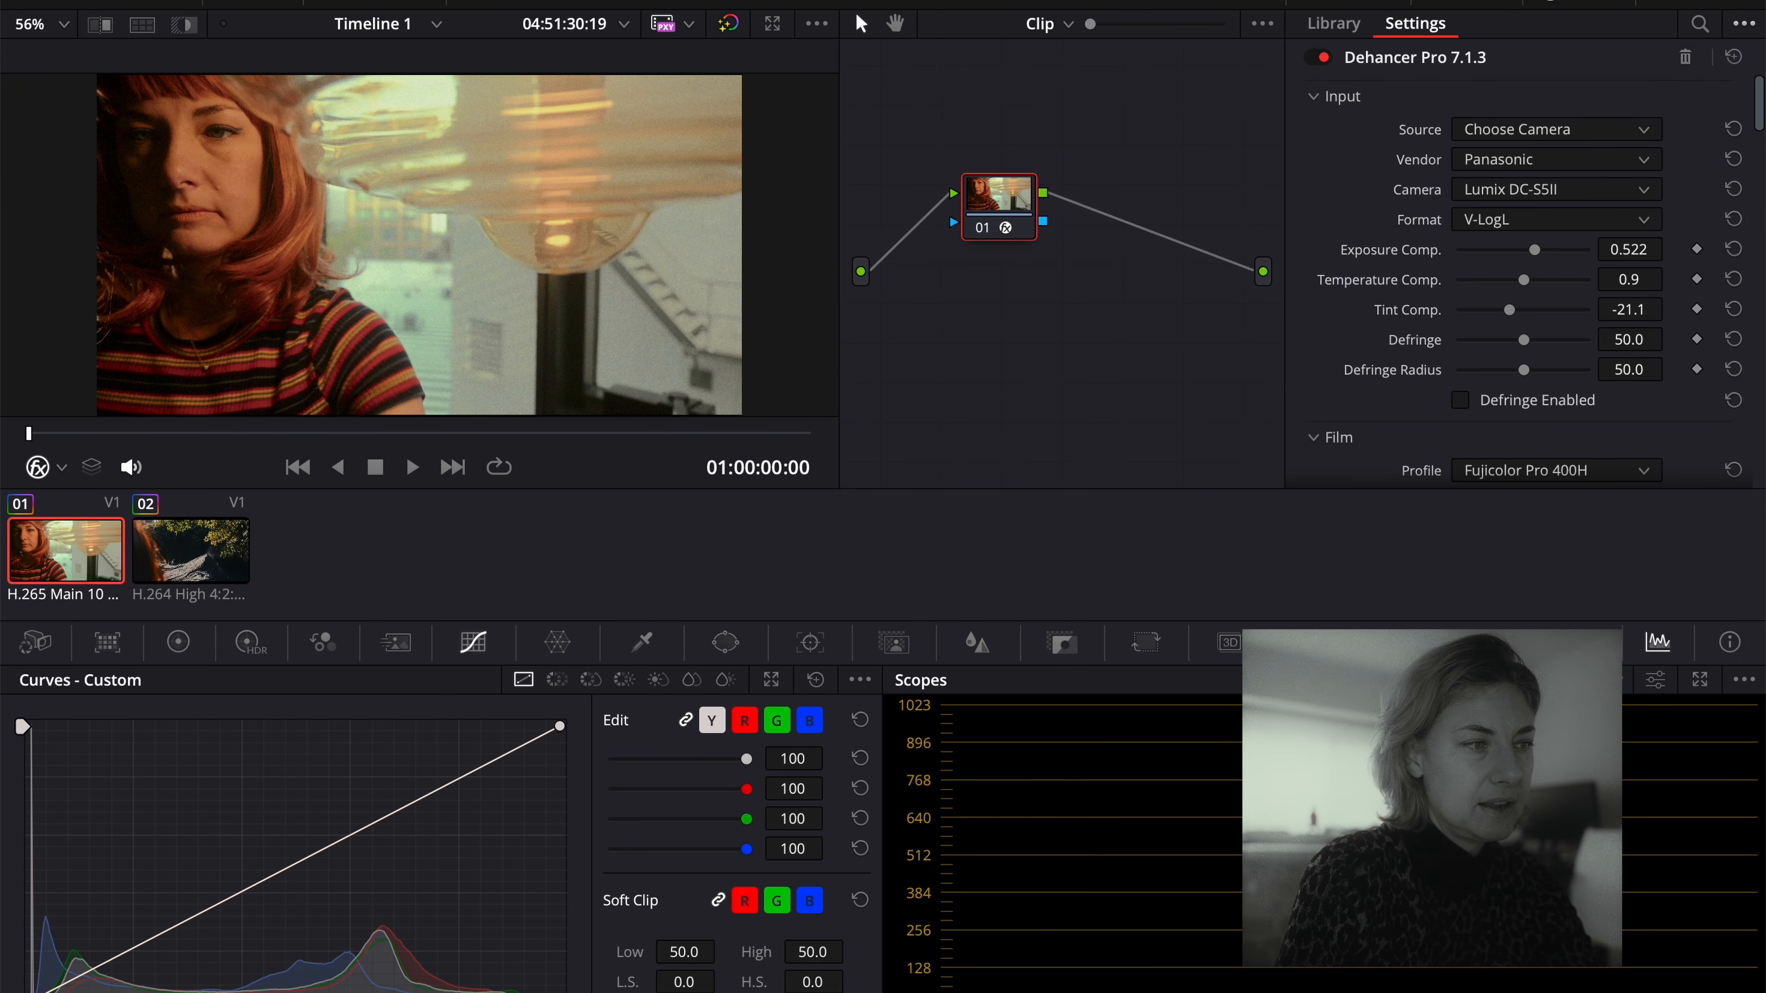
On the Edit page, park the playhead at 01:01:26:15 in P1001266.MOV and view that frame on the Color page.
key(shift+4)
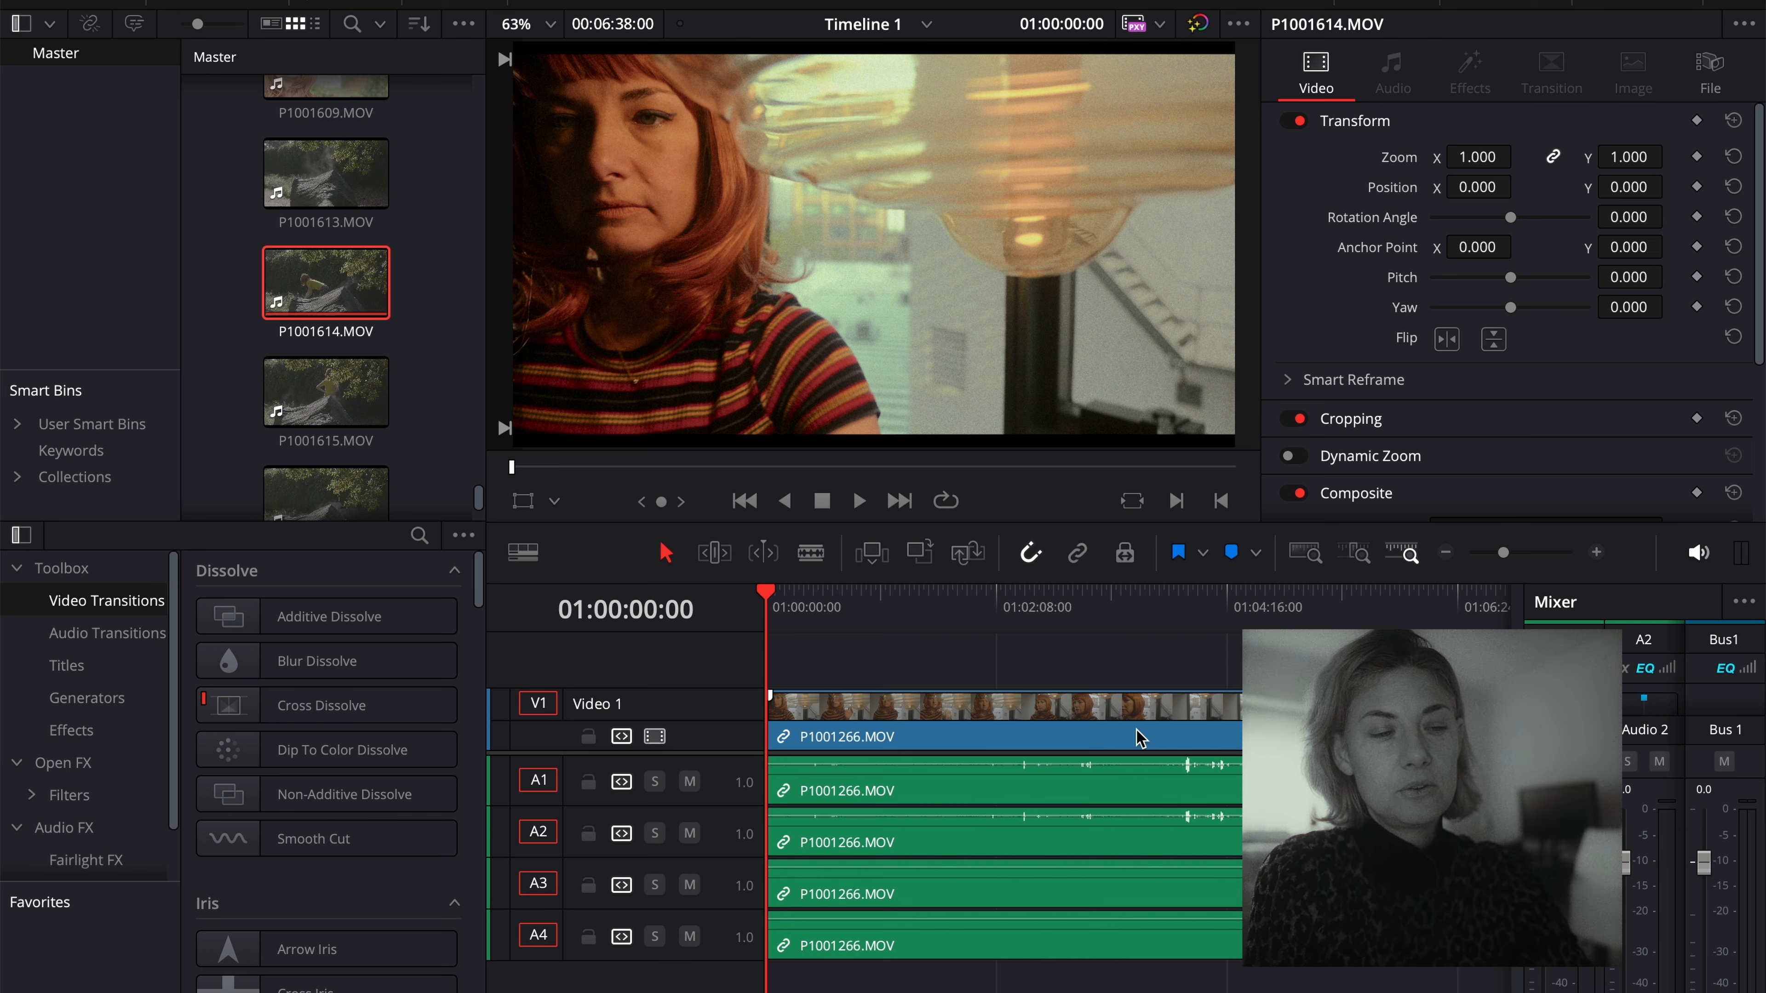
click(1180, 611)
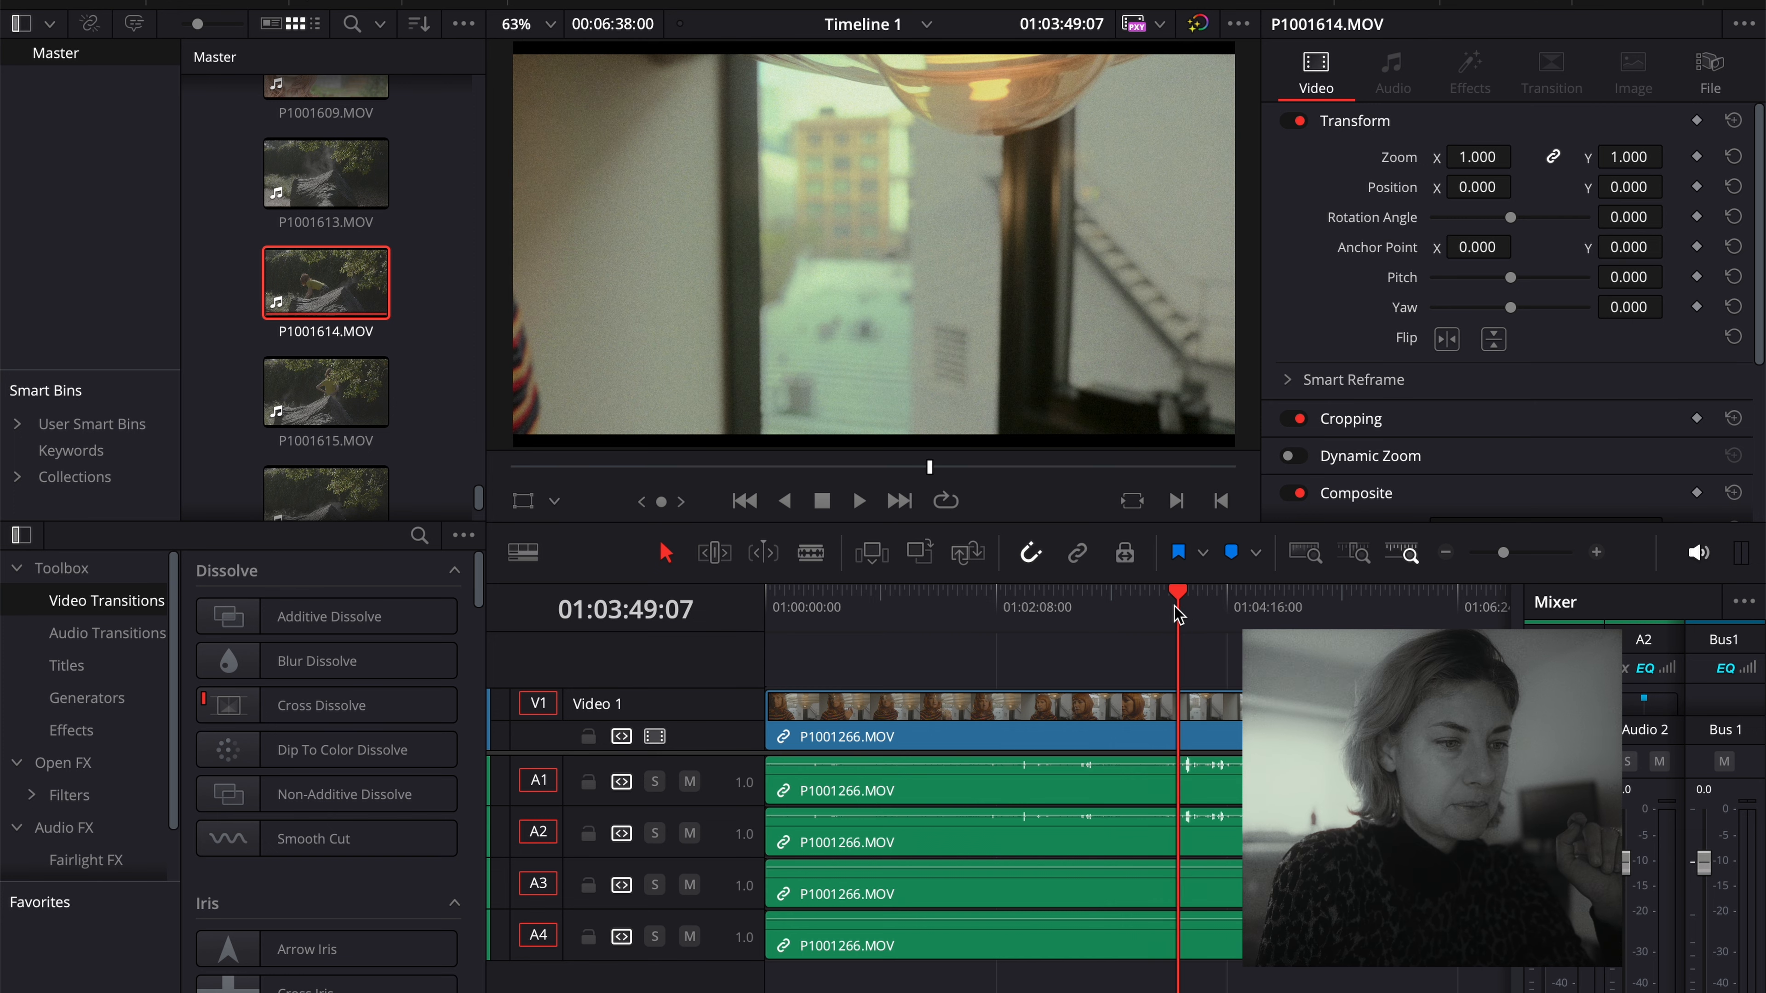
drag(1098, 611, 928, 624)
click(919, 738)
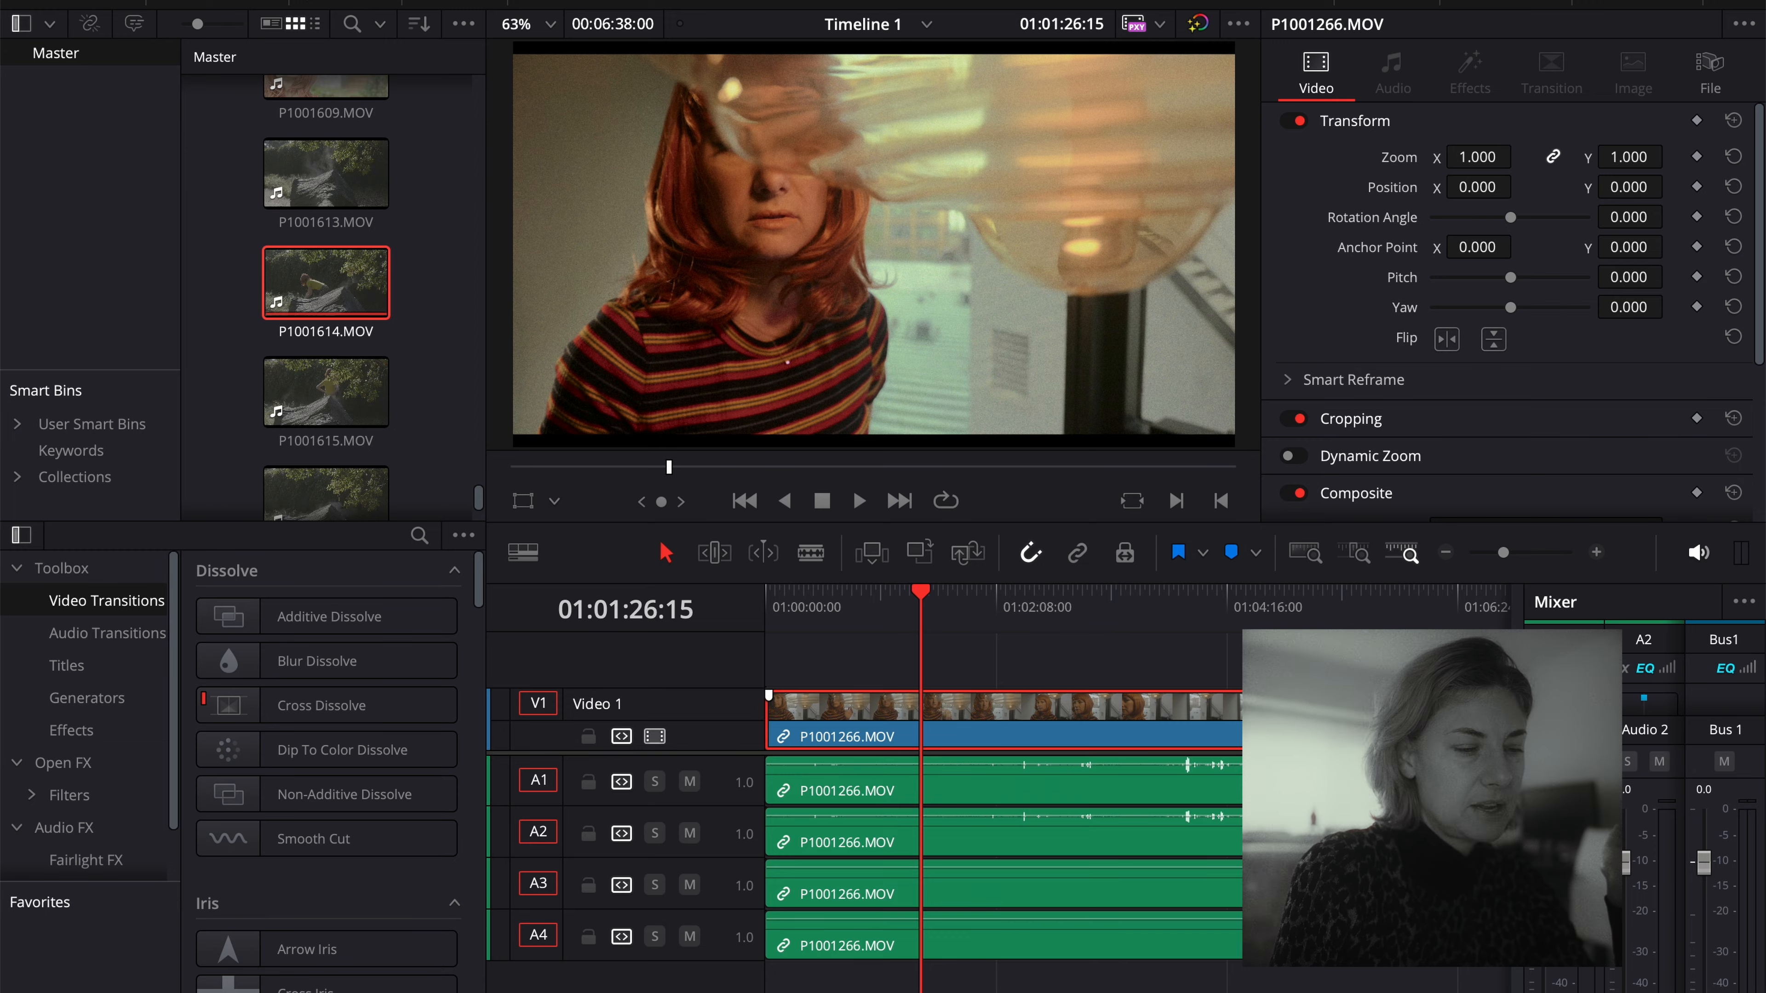
key(shift+6)
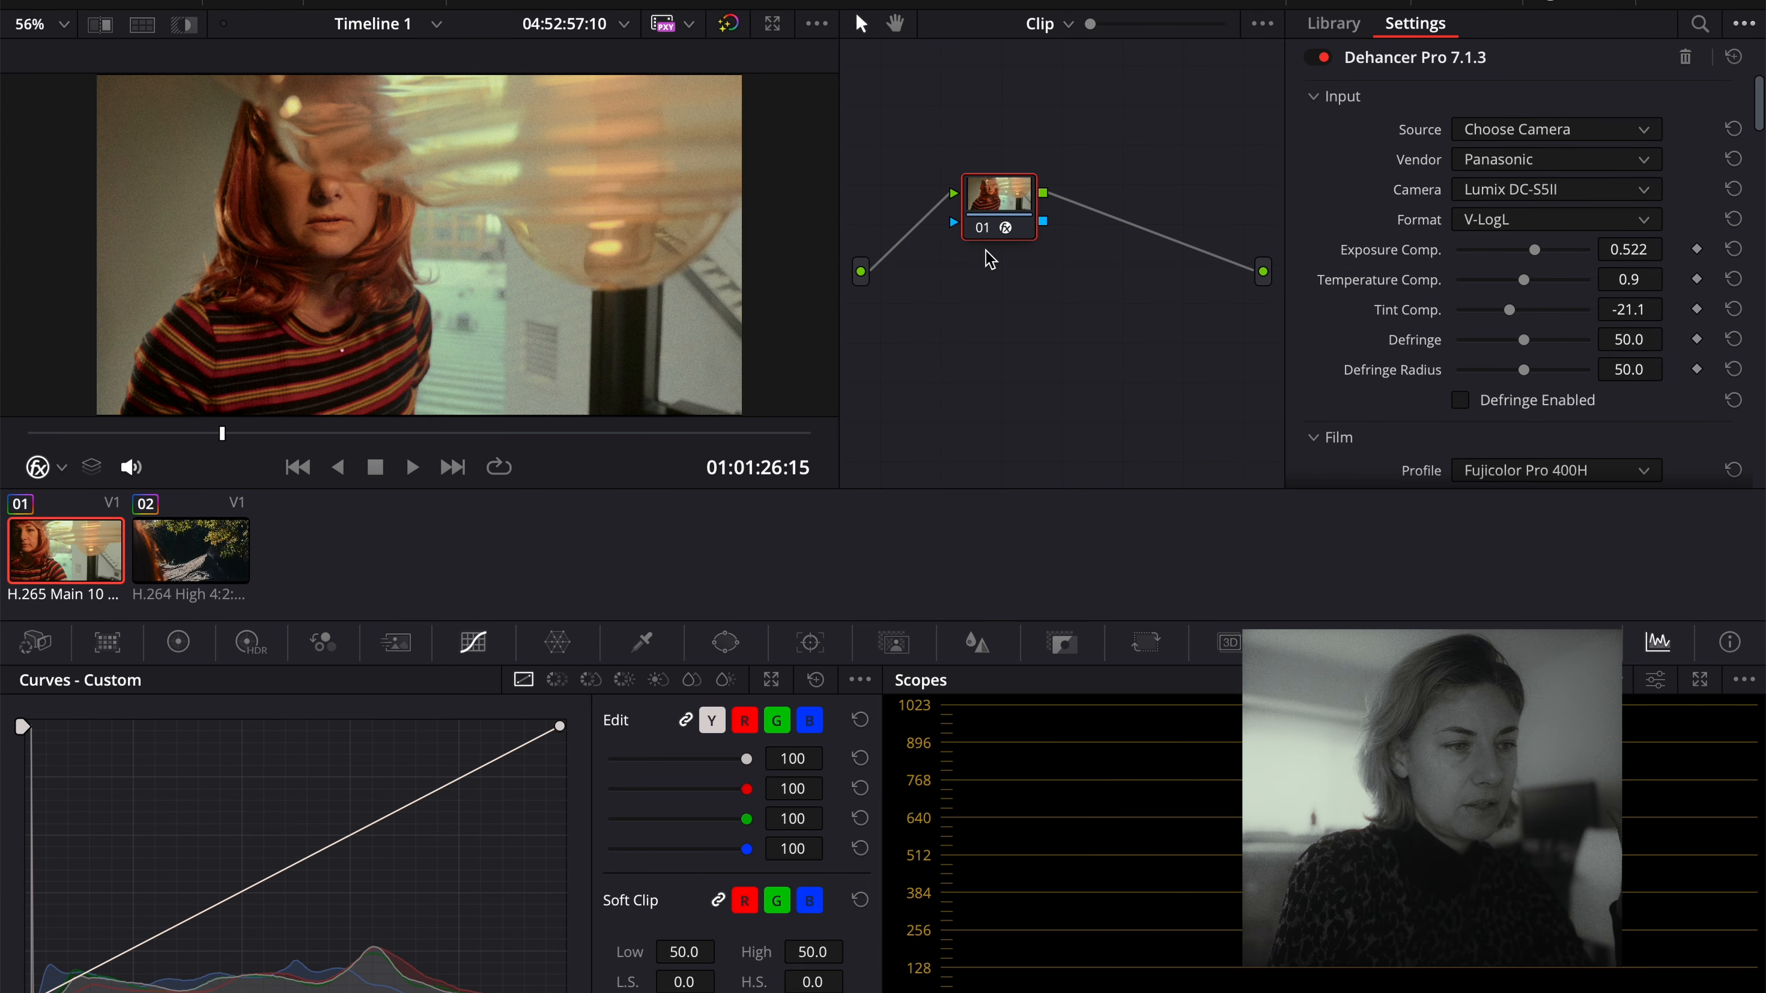
Disable the Dehancer node on both the indoor and outdoor clips and return to the Edit page.
key(ctrl+d)
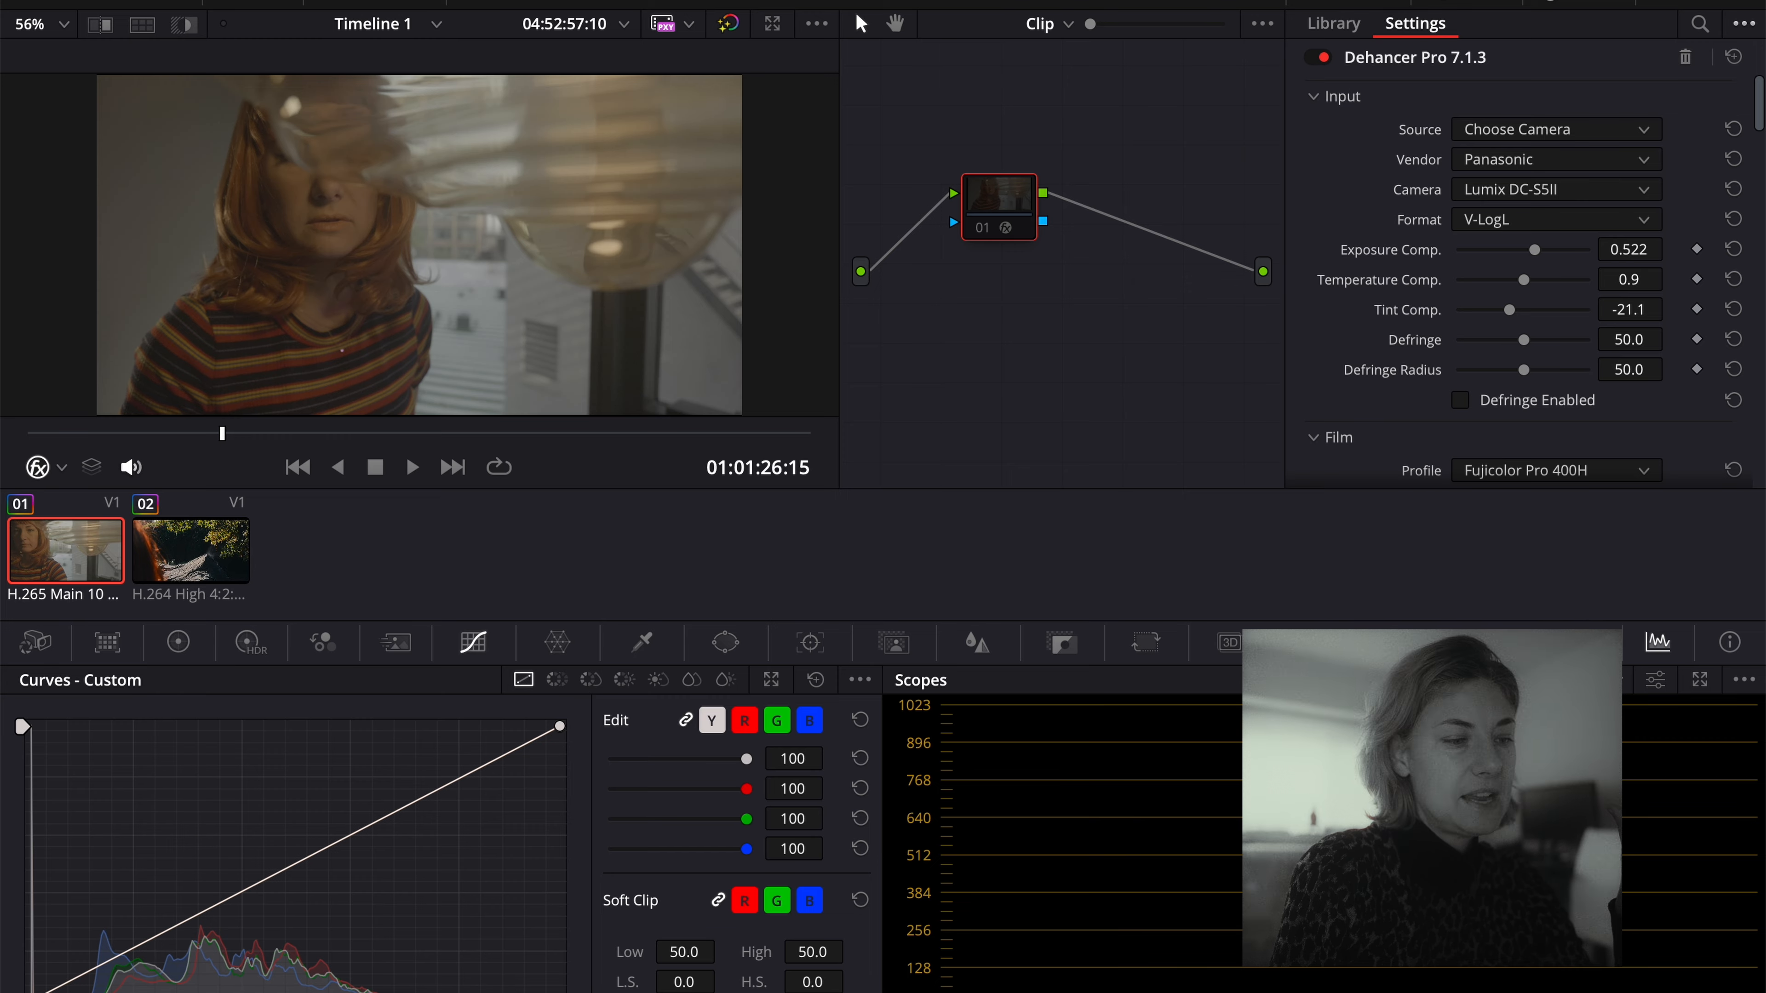
key(shift+4)
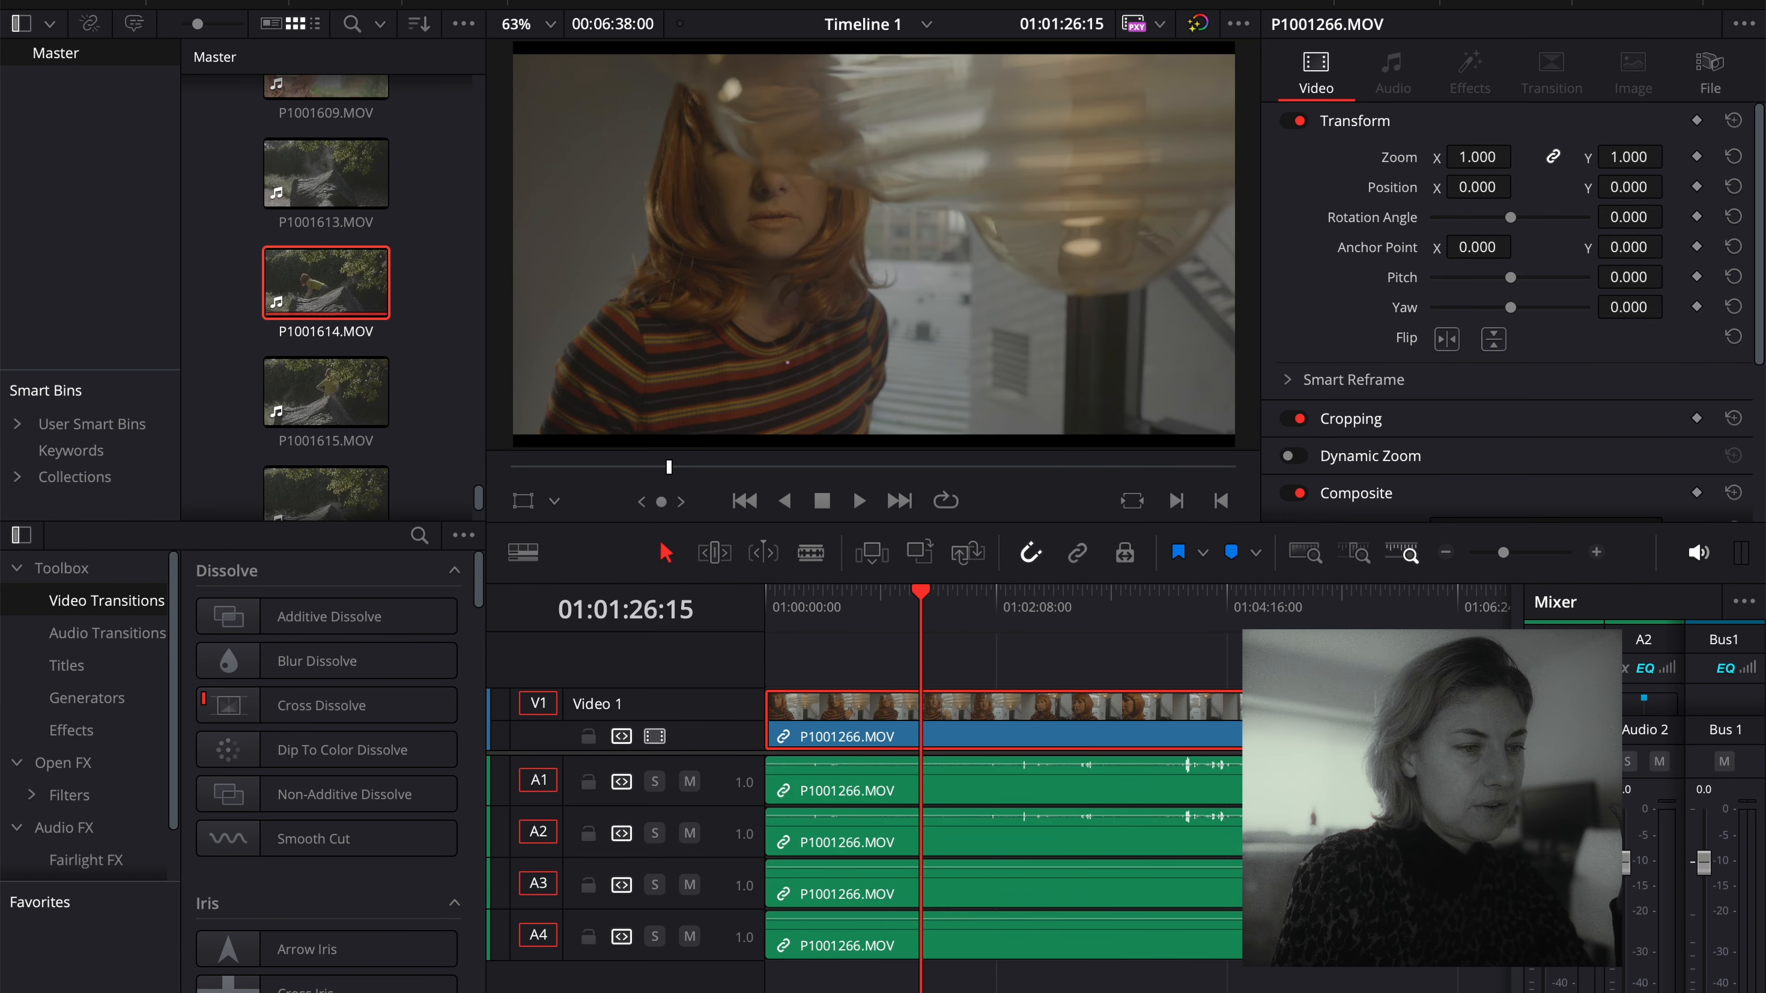
key(shift+6)
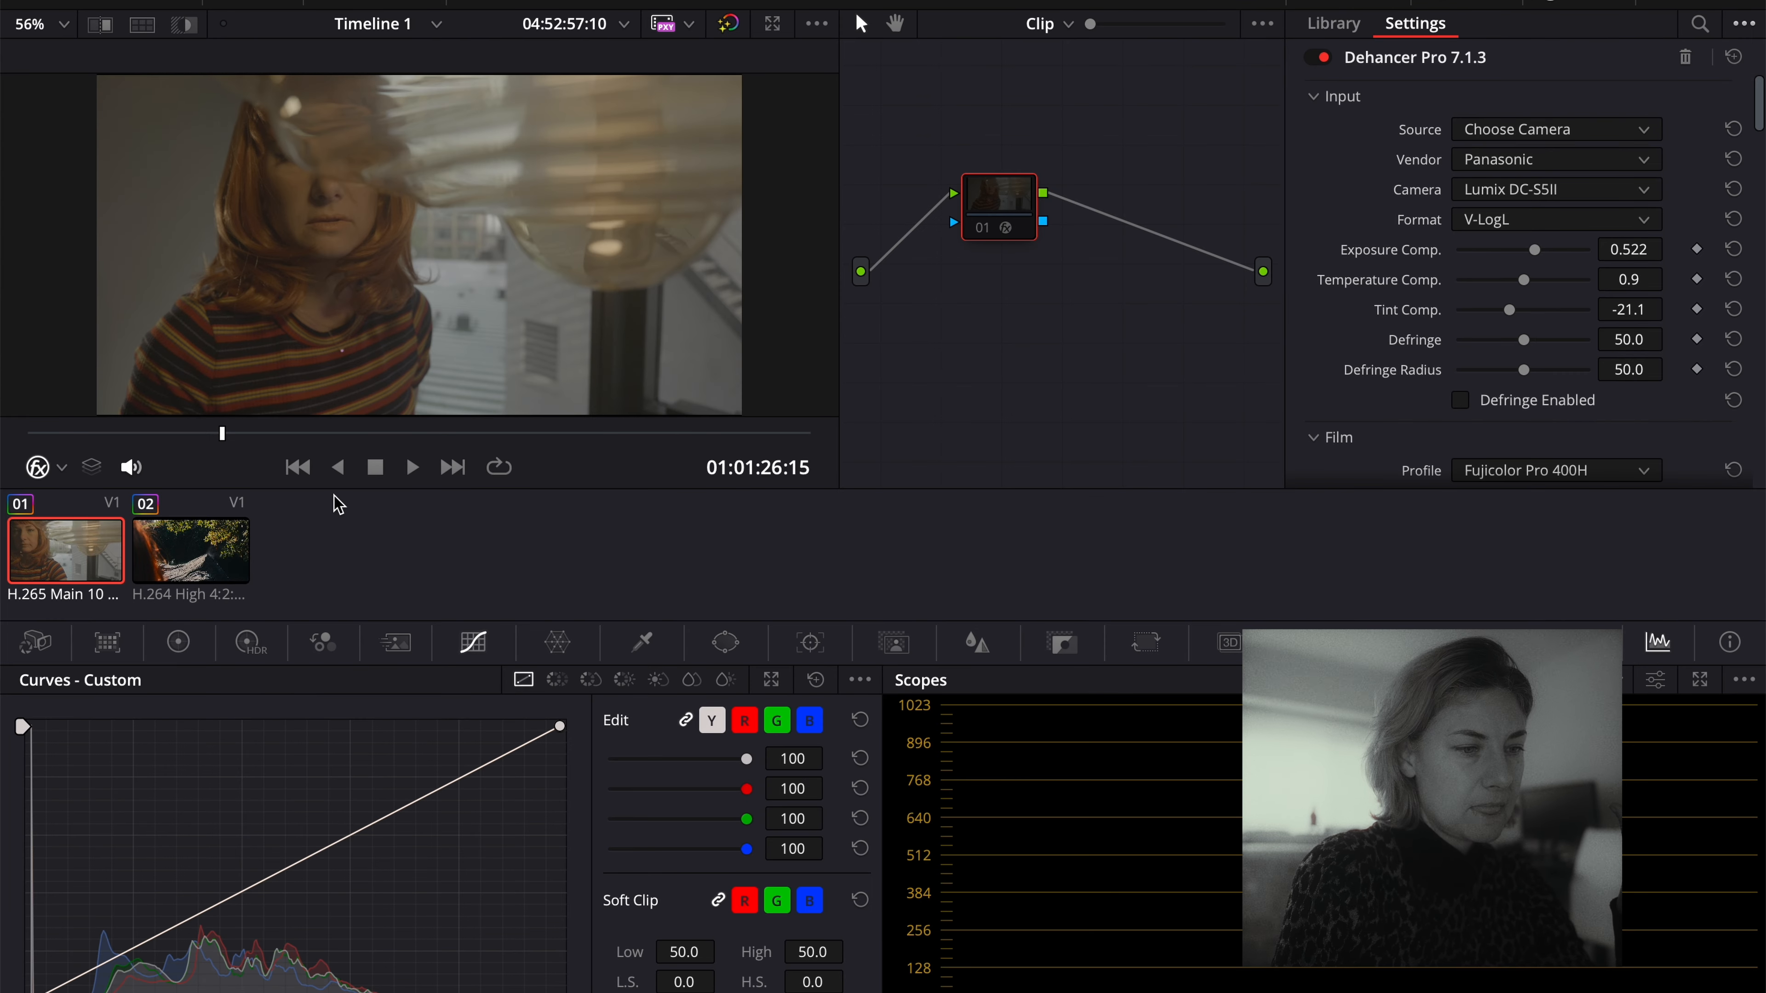
click(223, 569)
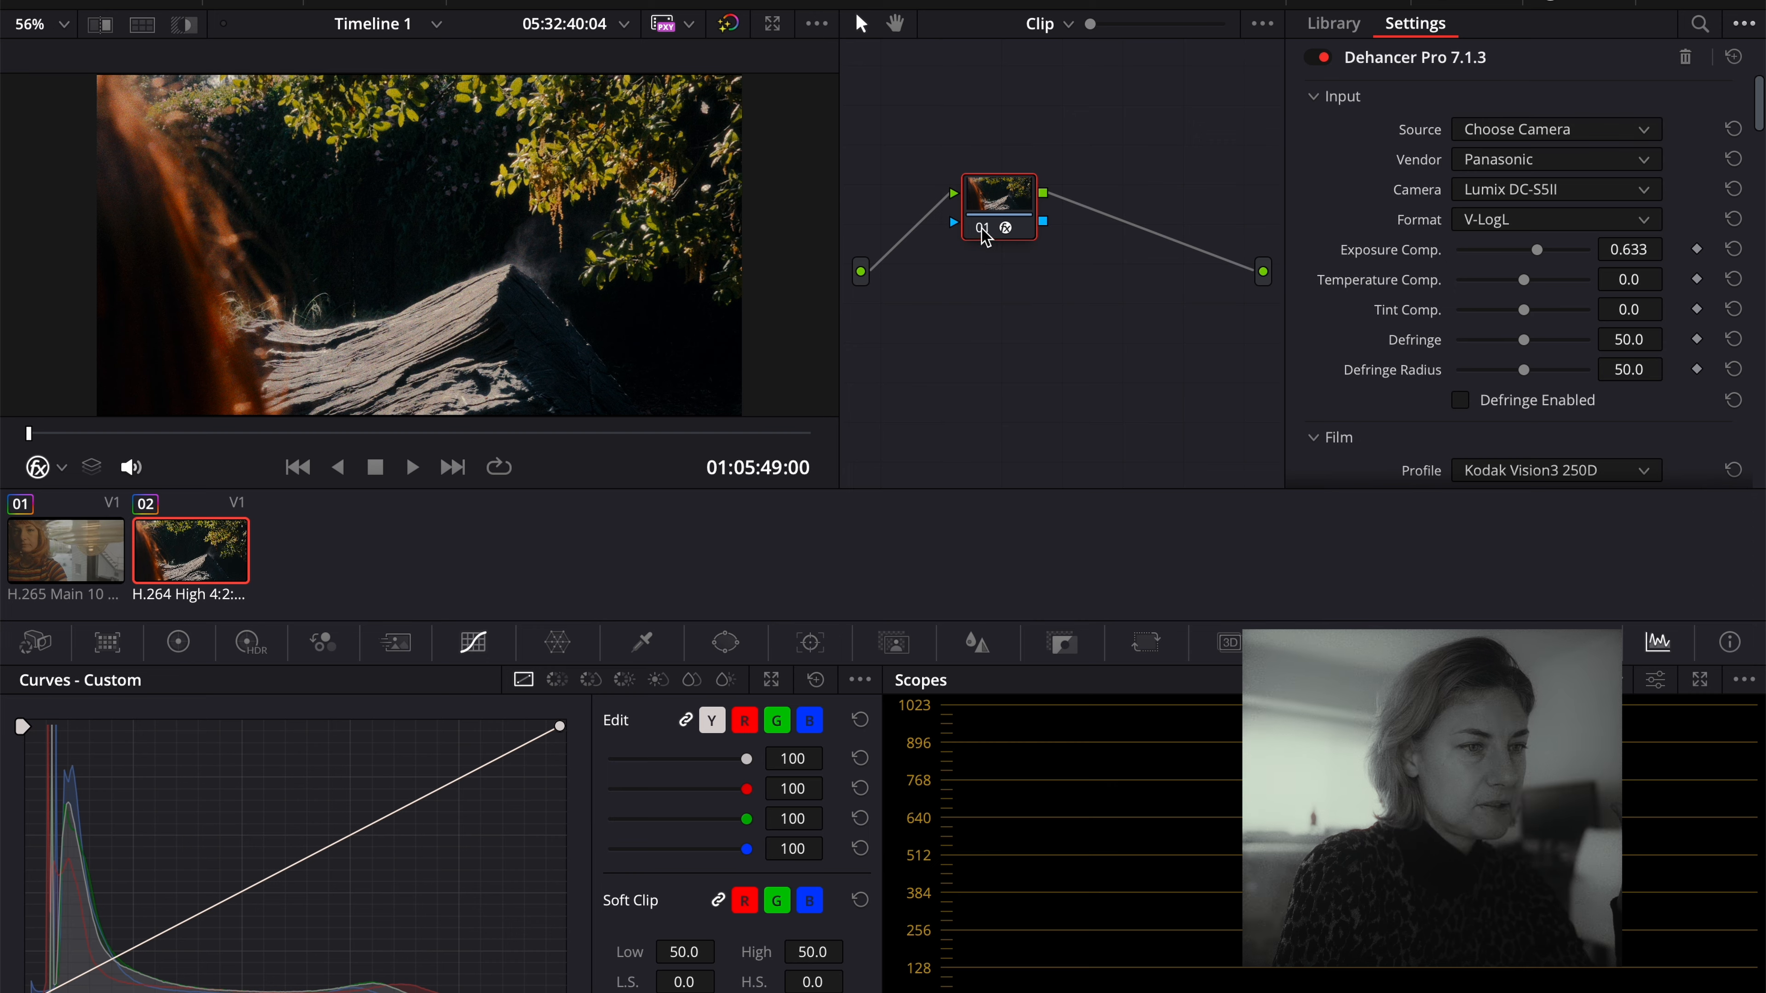
click(985, 229)
key(shift+4)
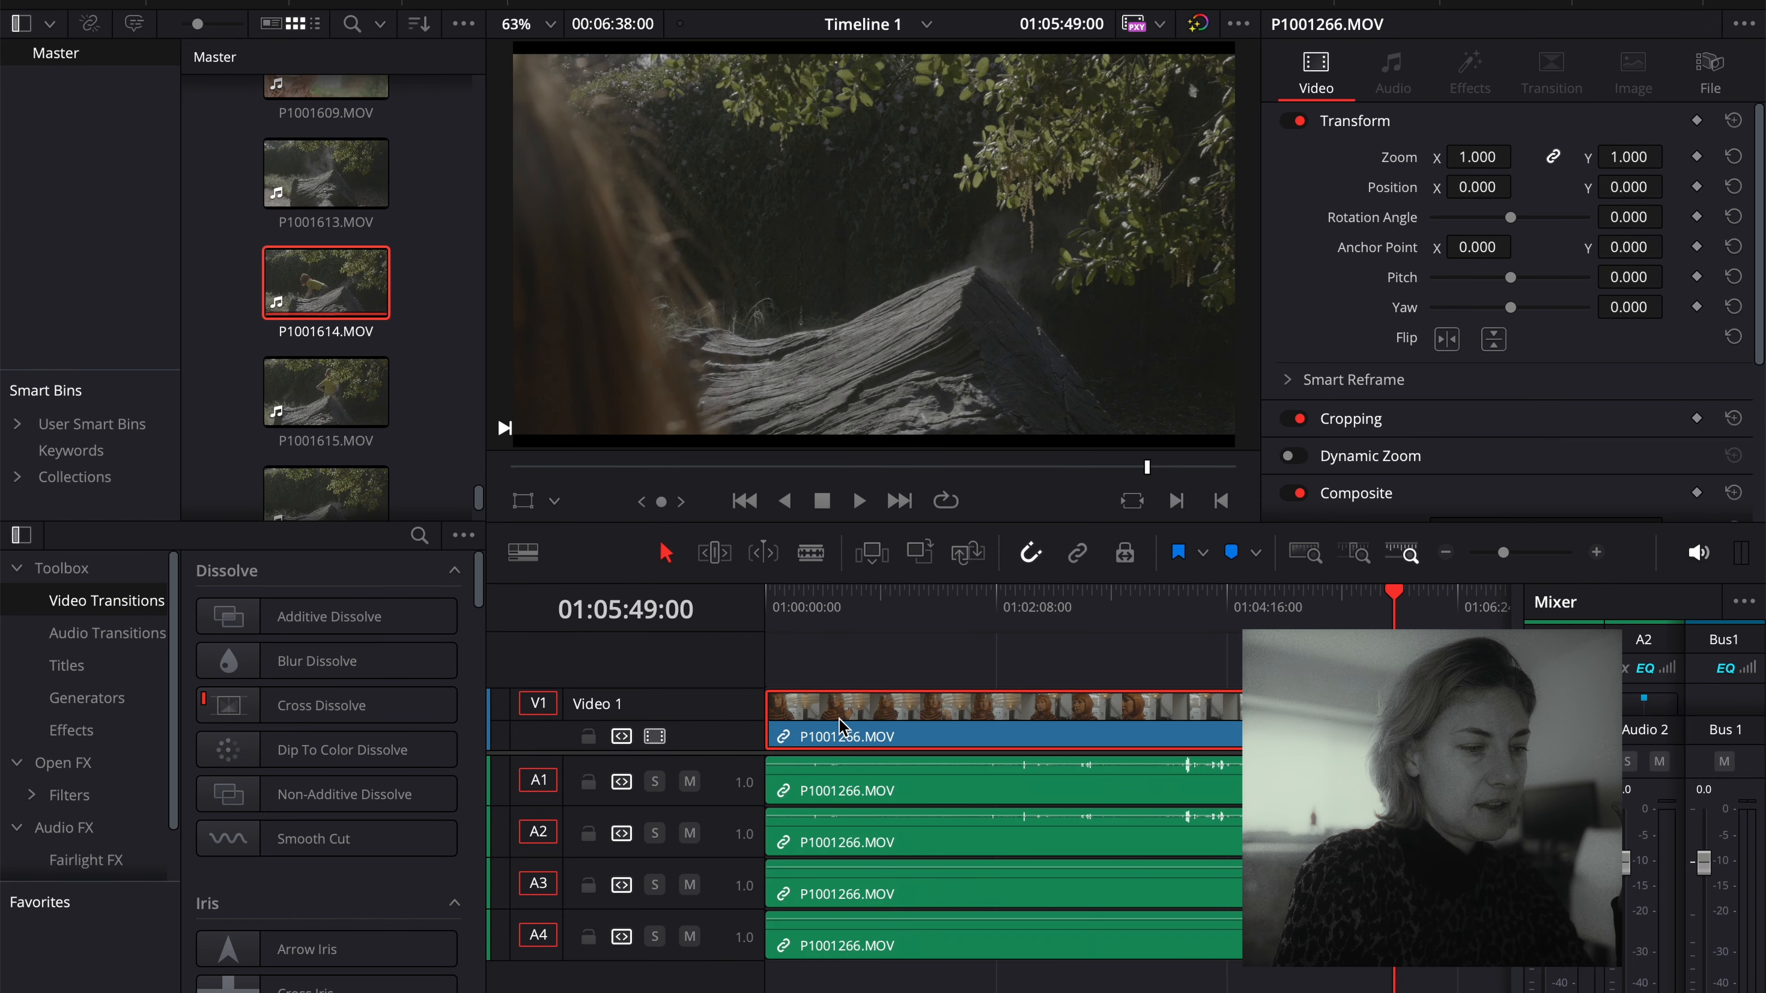
Play the ungraded indoor clip full screen from 01:05:00:15.
click(863, 605)
click(1306, 607)
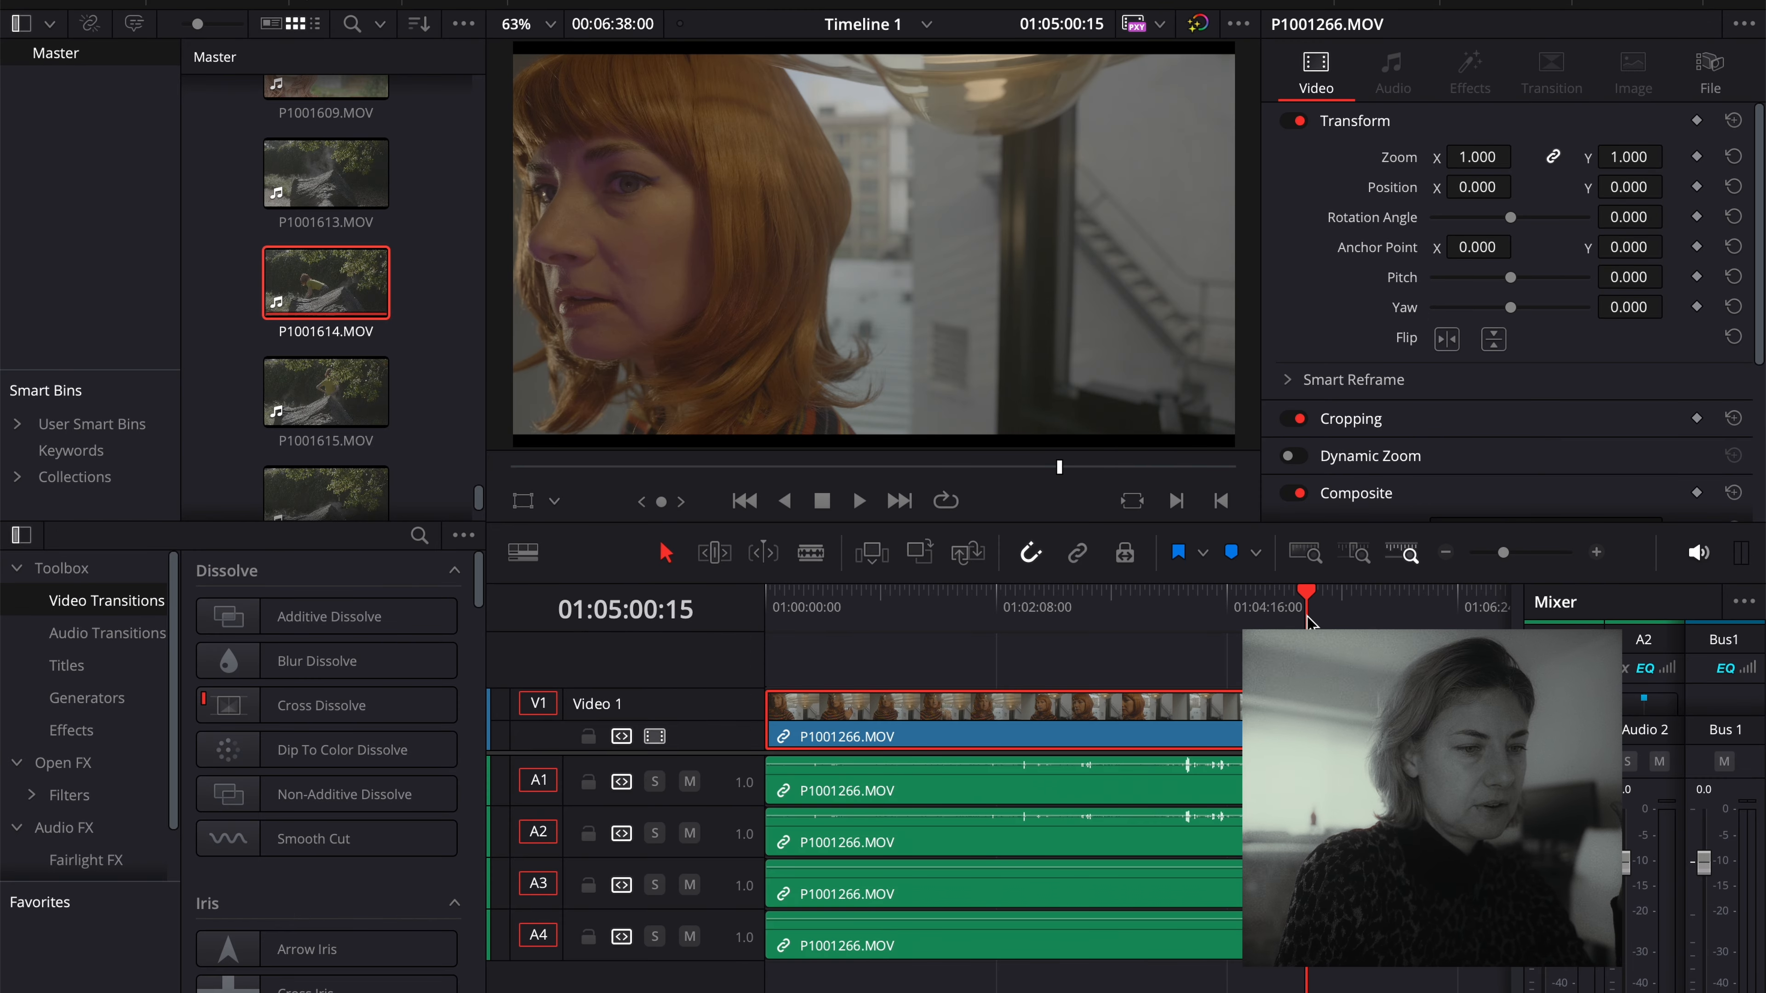
key(super+f)
key(space)
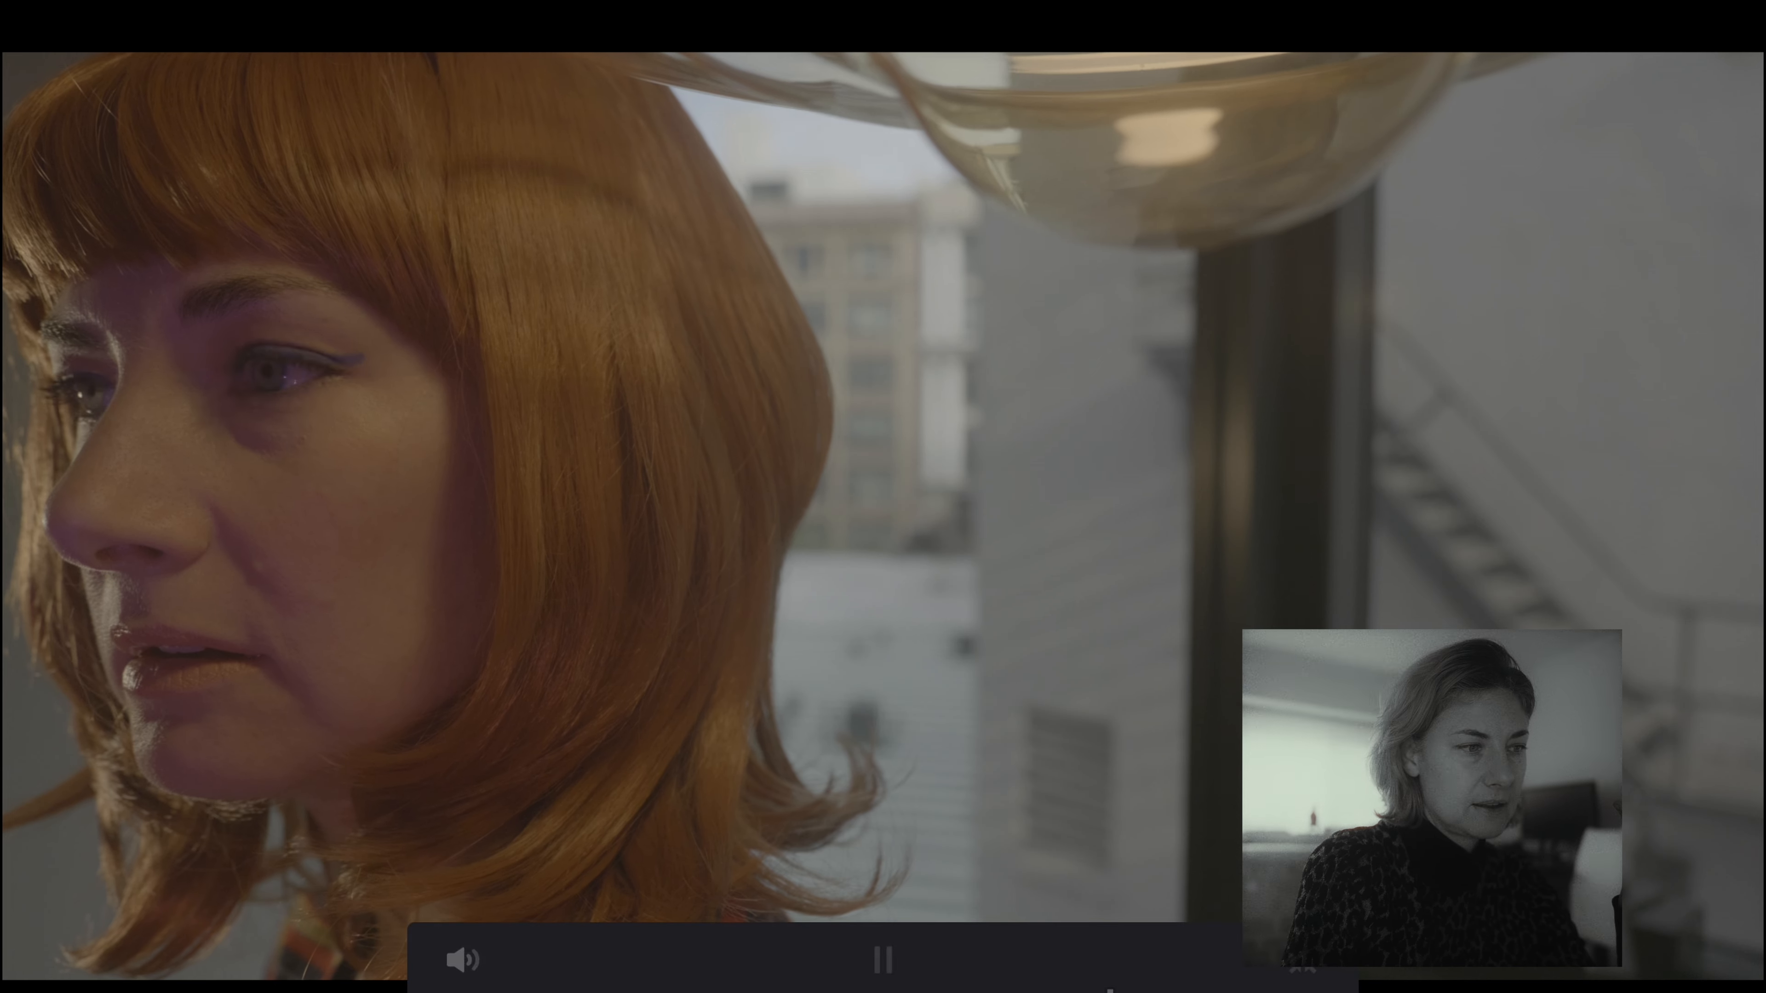
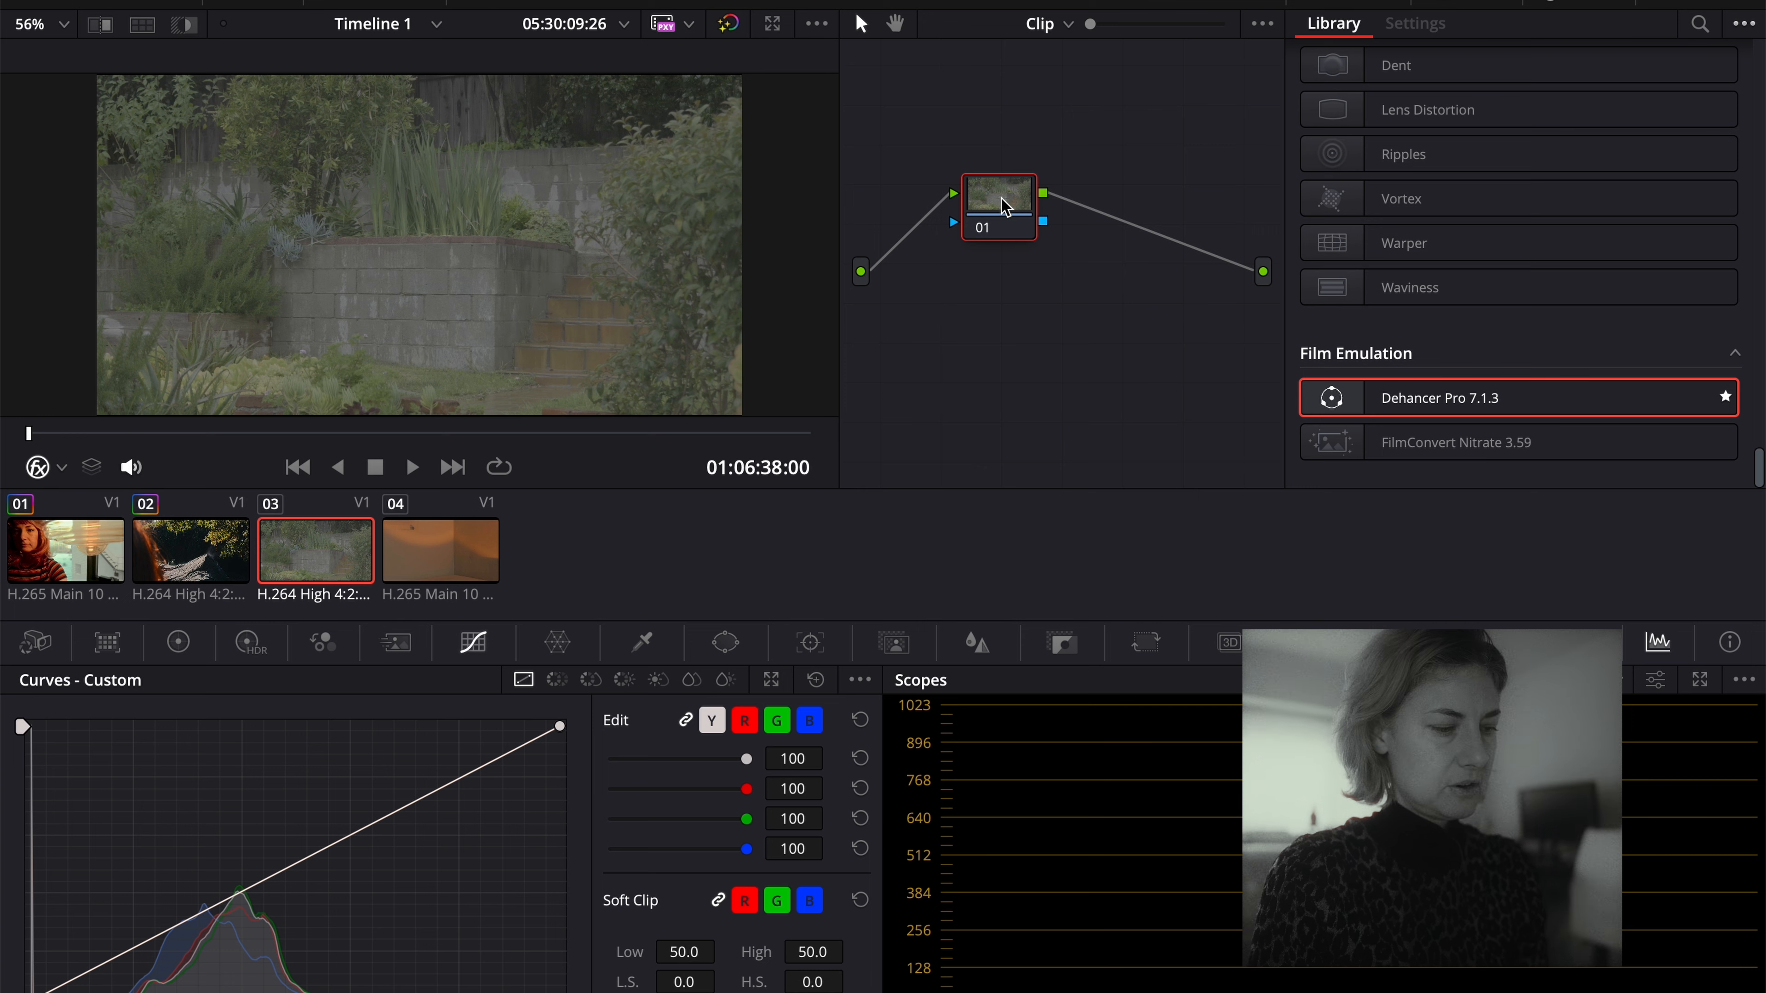
Add seven serial nodes after node 01 on the garden clip, making an eight-node chain.
key(alt+s)
key(alt+s)
key(alt+s)
key(alt+s)
key(alt+s)
key(alt+s)
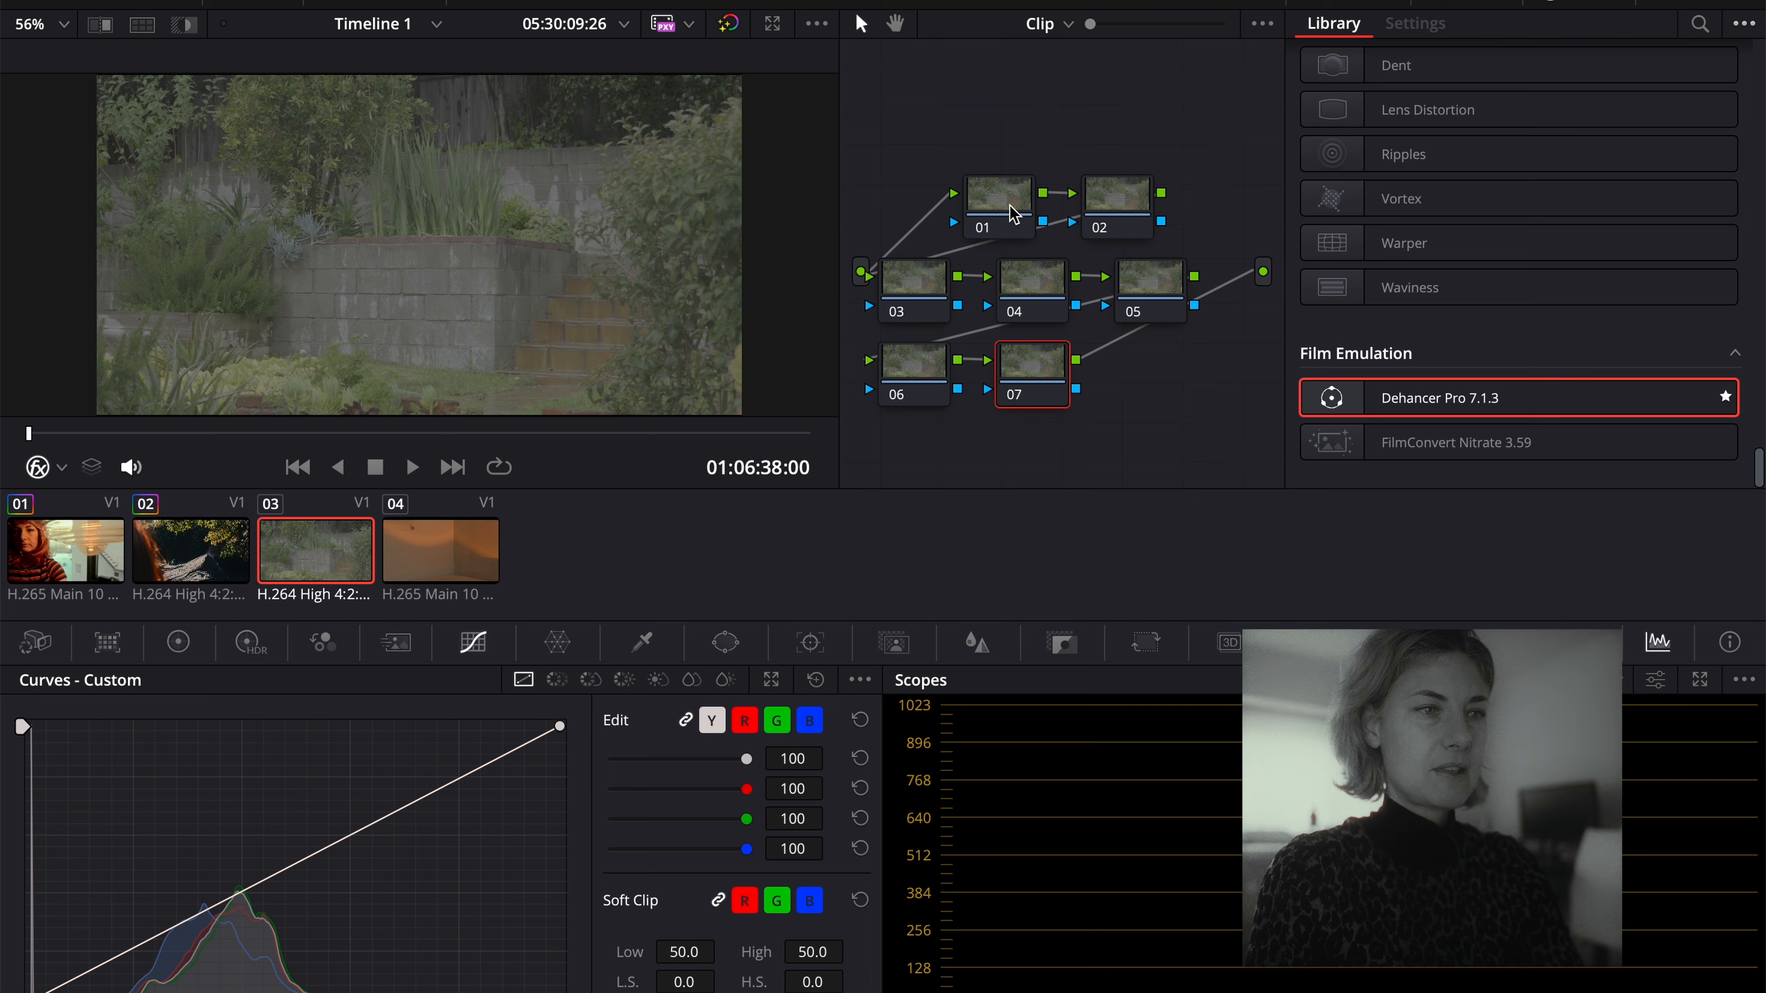
key(alt+s)
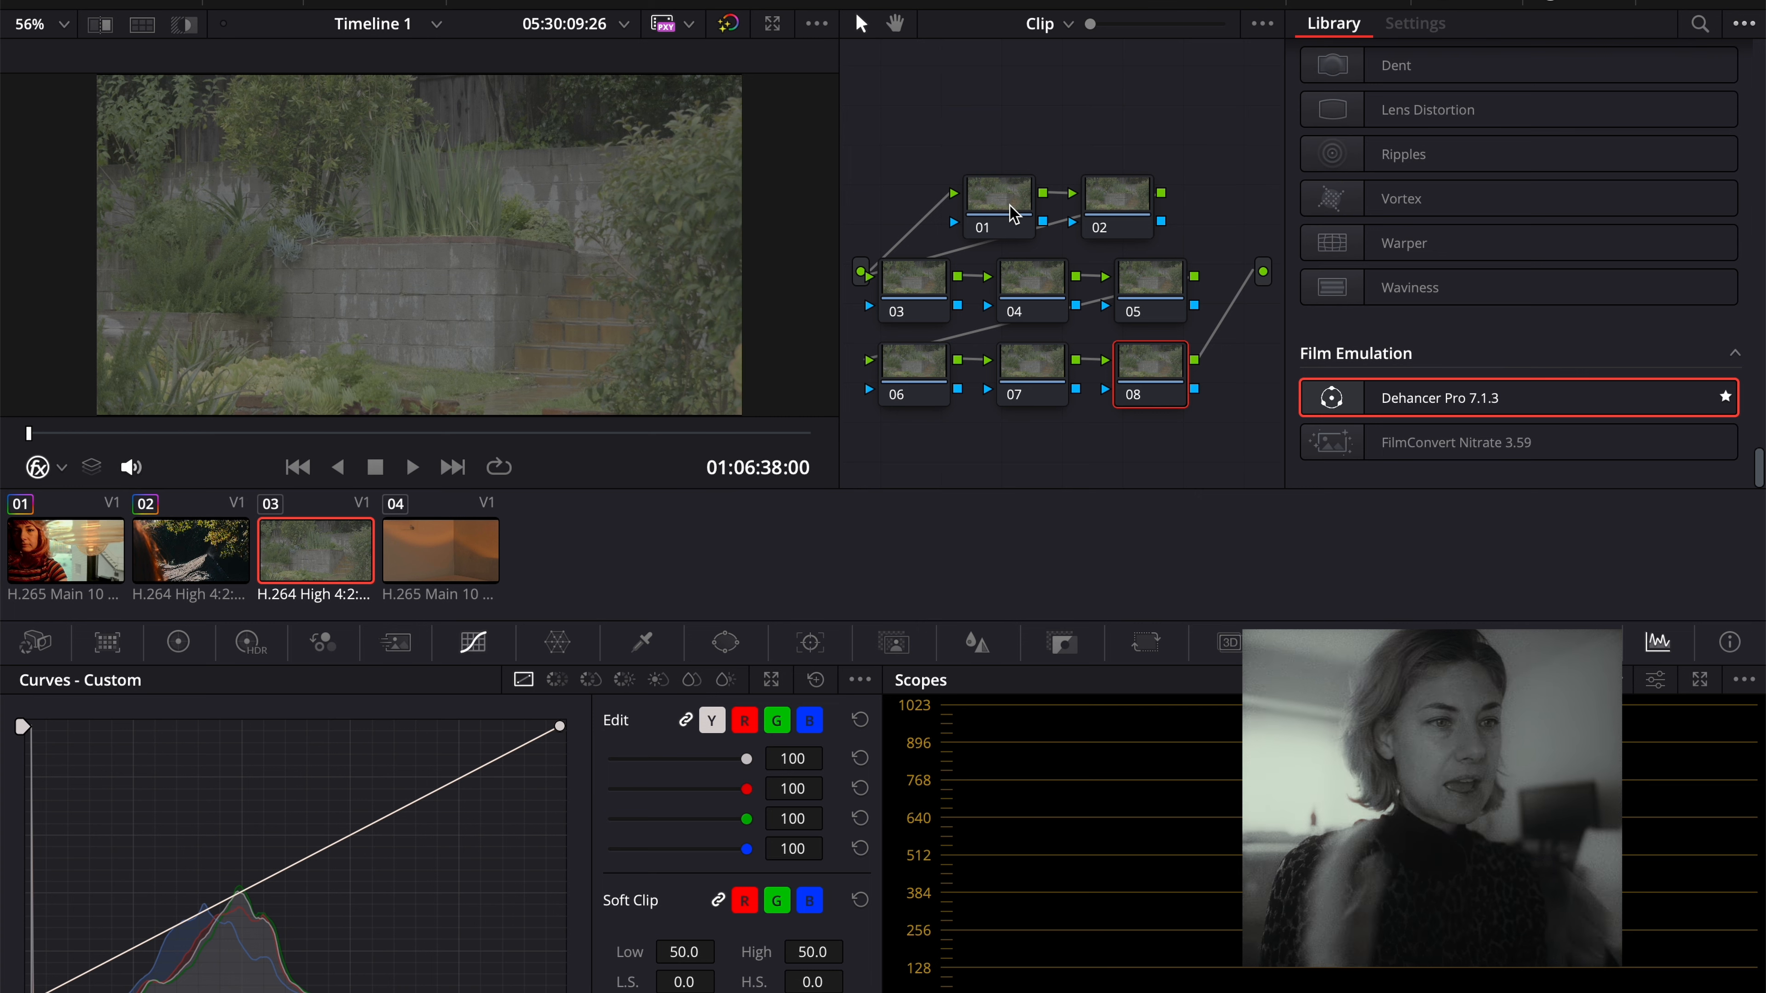
Label node 01 "CST" and node 02 "Exposure".
click(1013, 214)
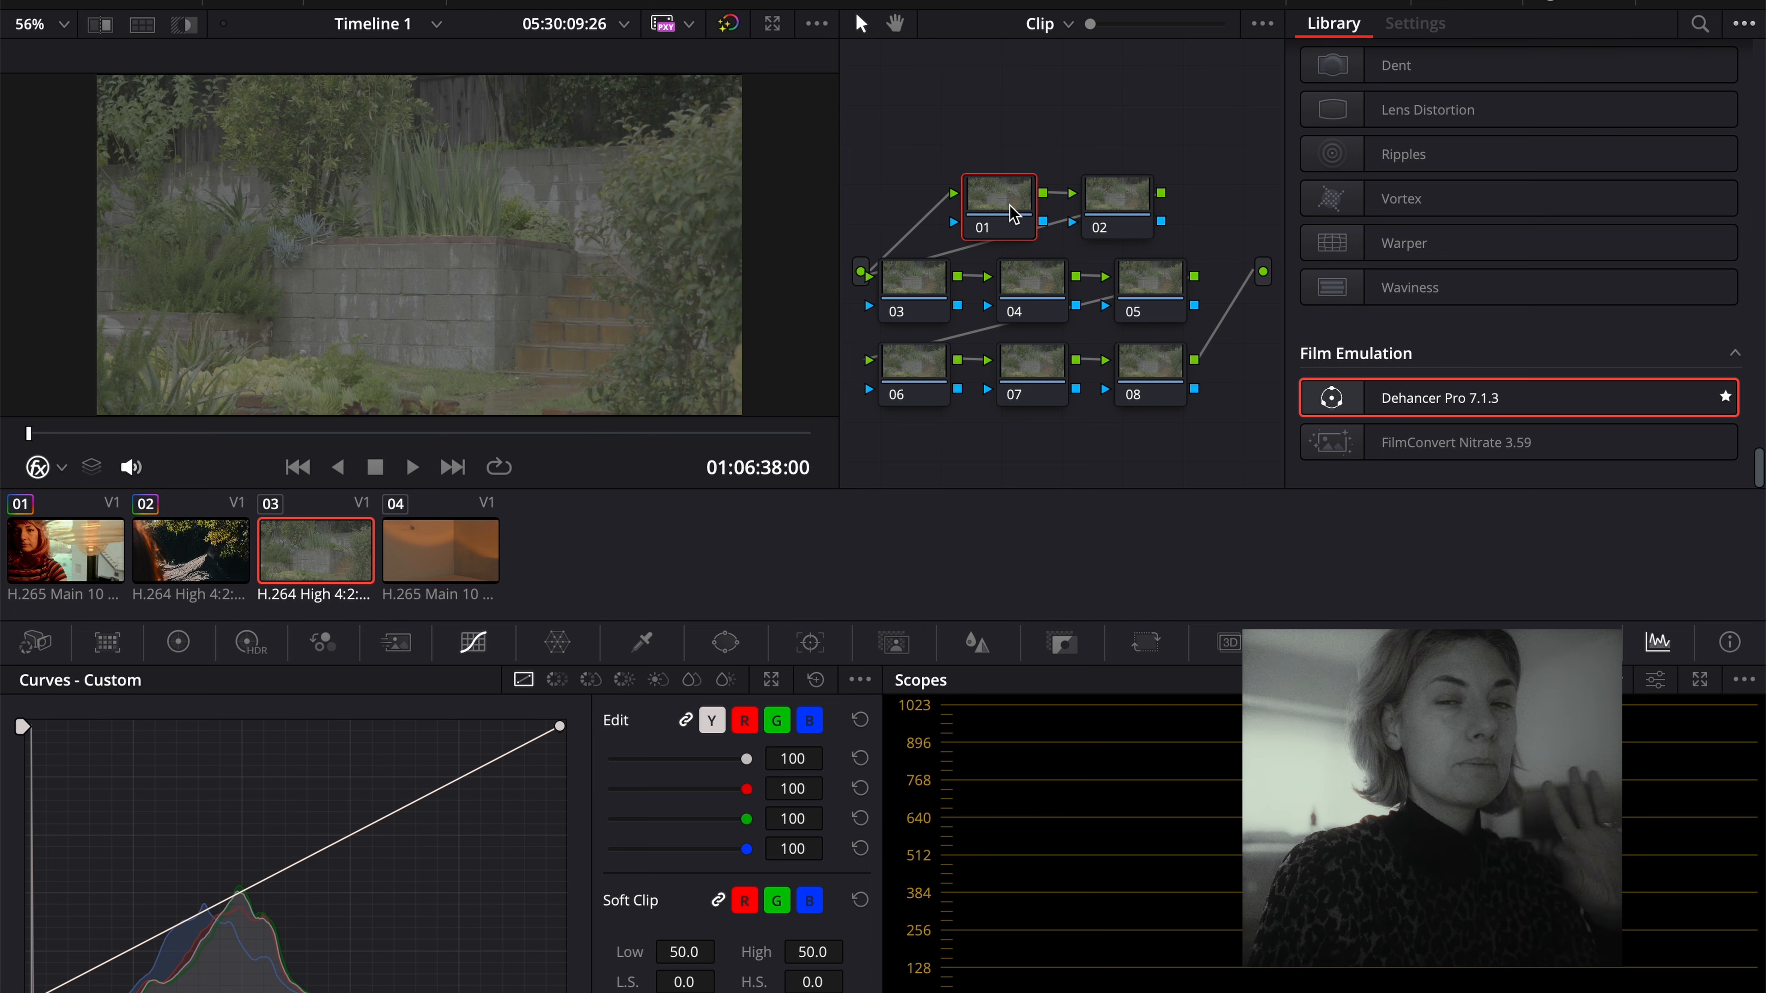
right_click(999, 202)
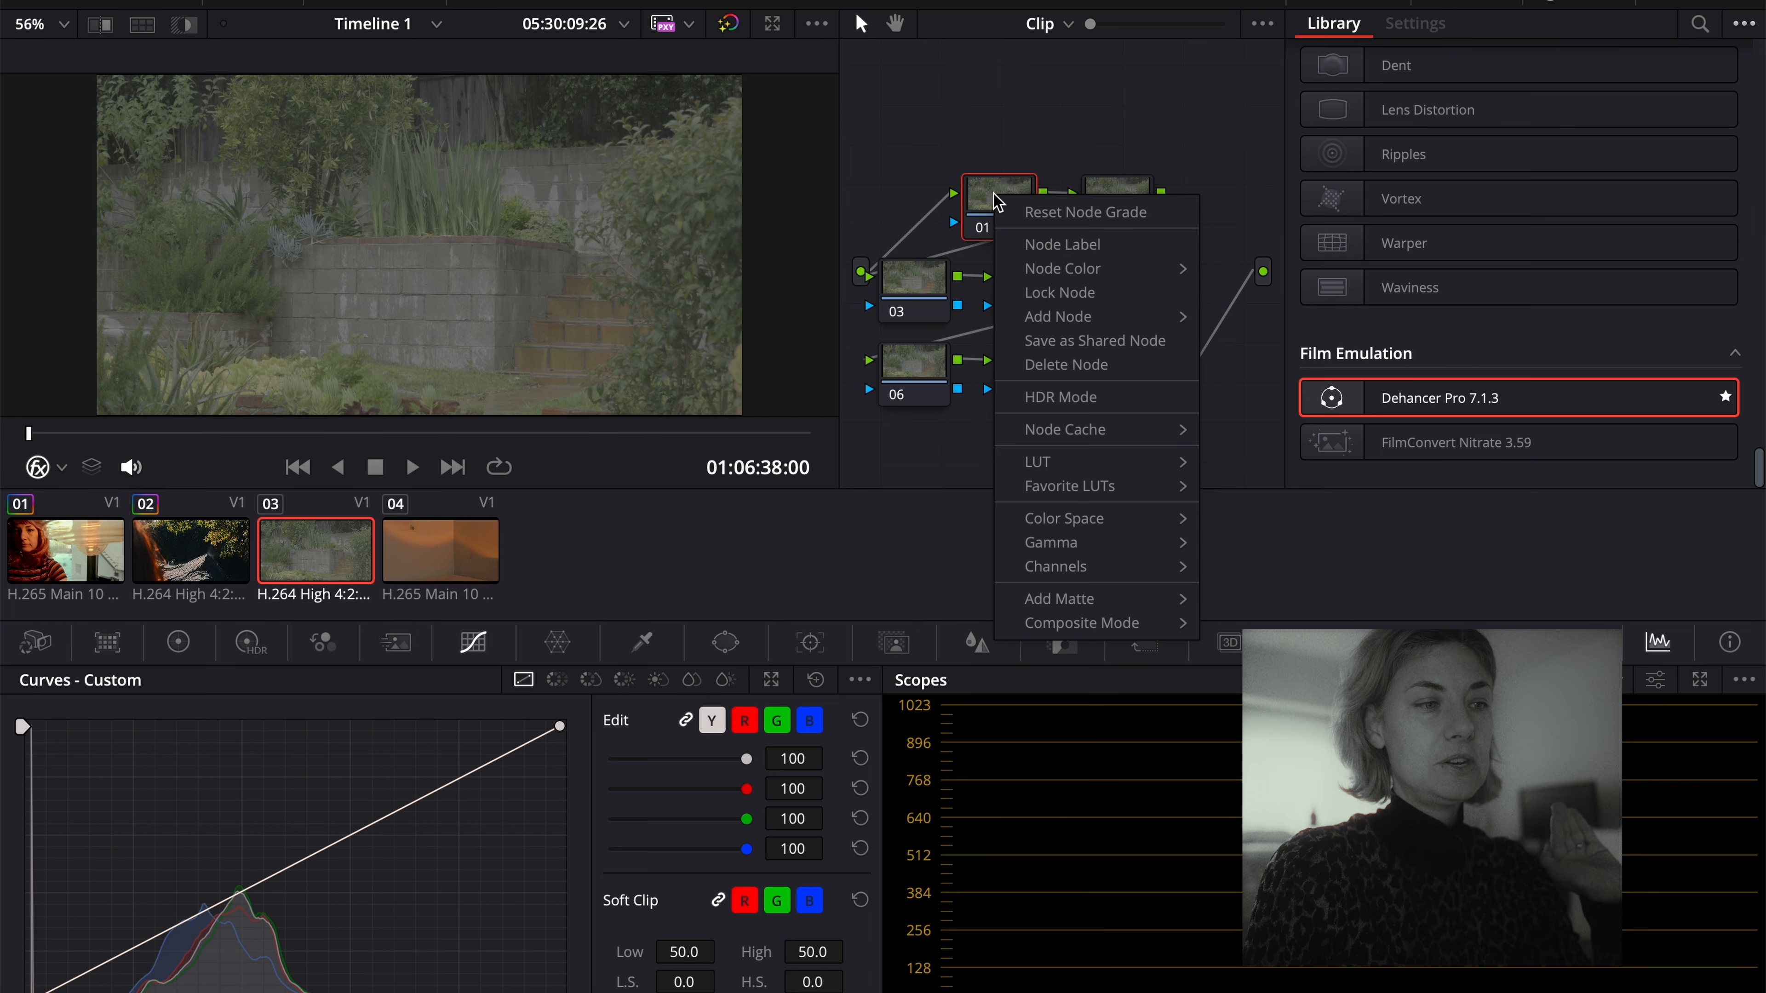
click(1047, 246)
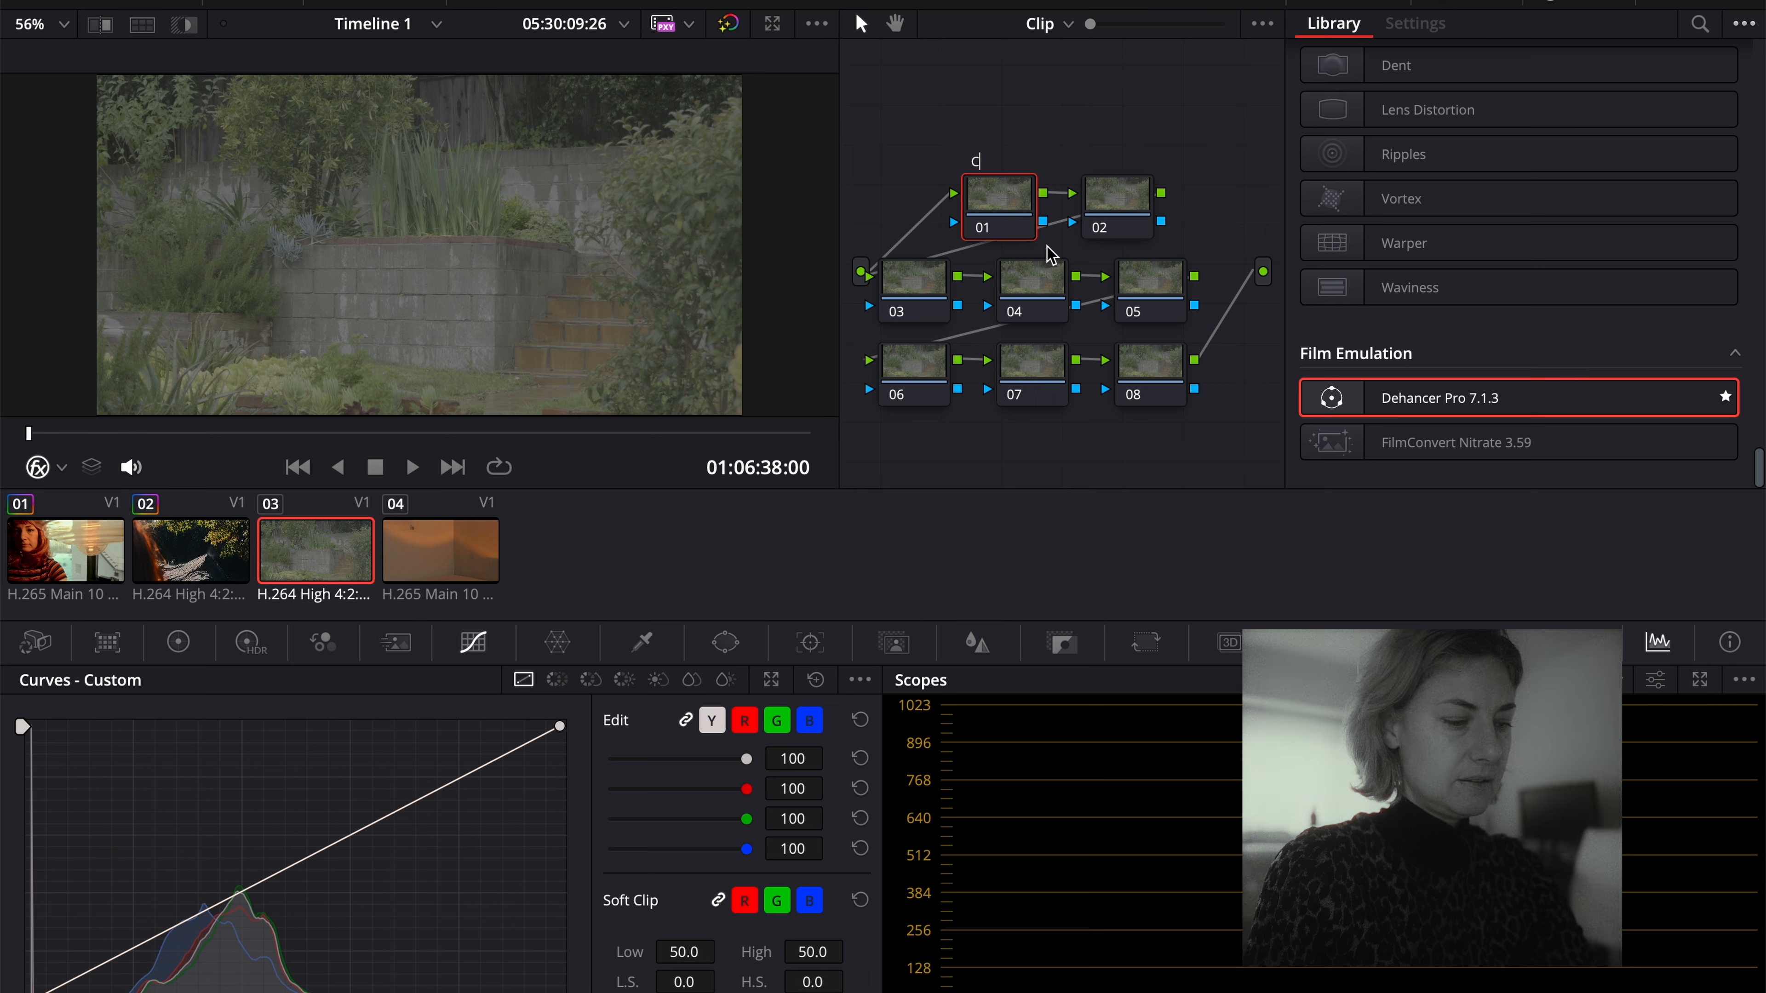
click(1127, 189)
right_click(1136, 190)
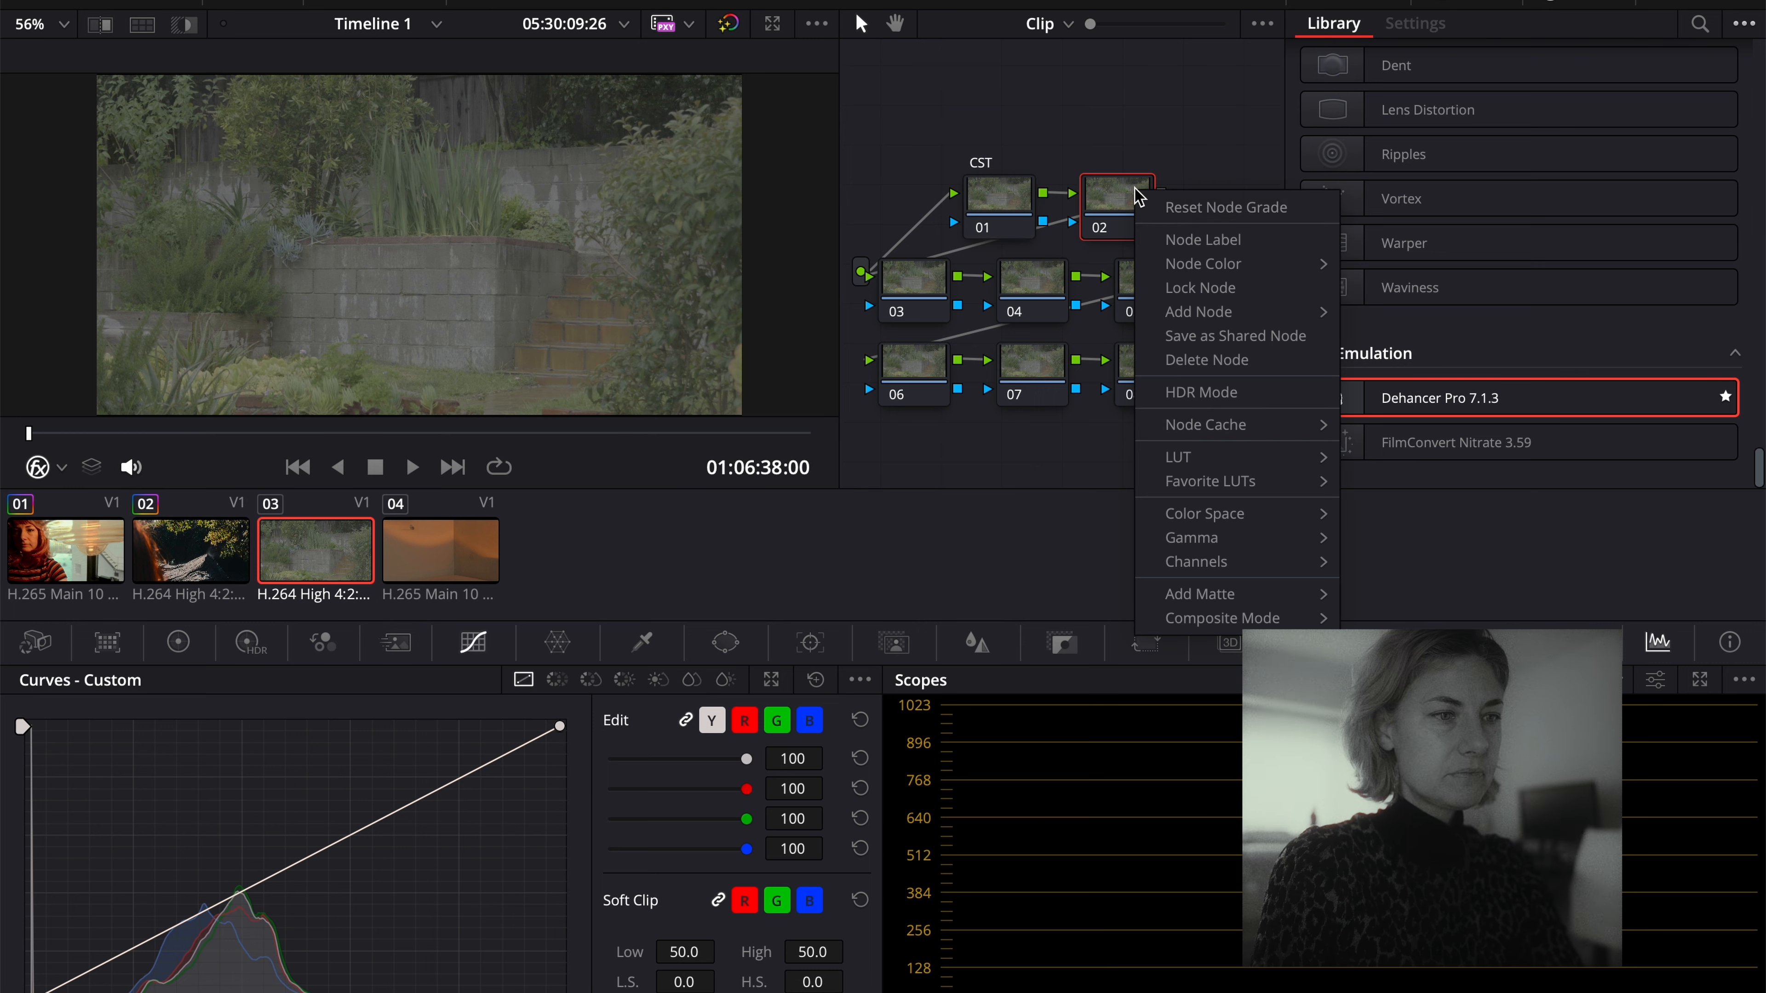
click(1176, 239)
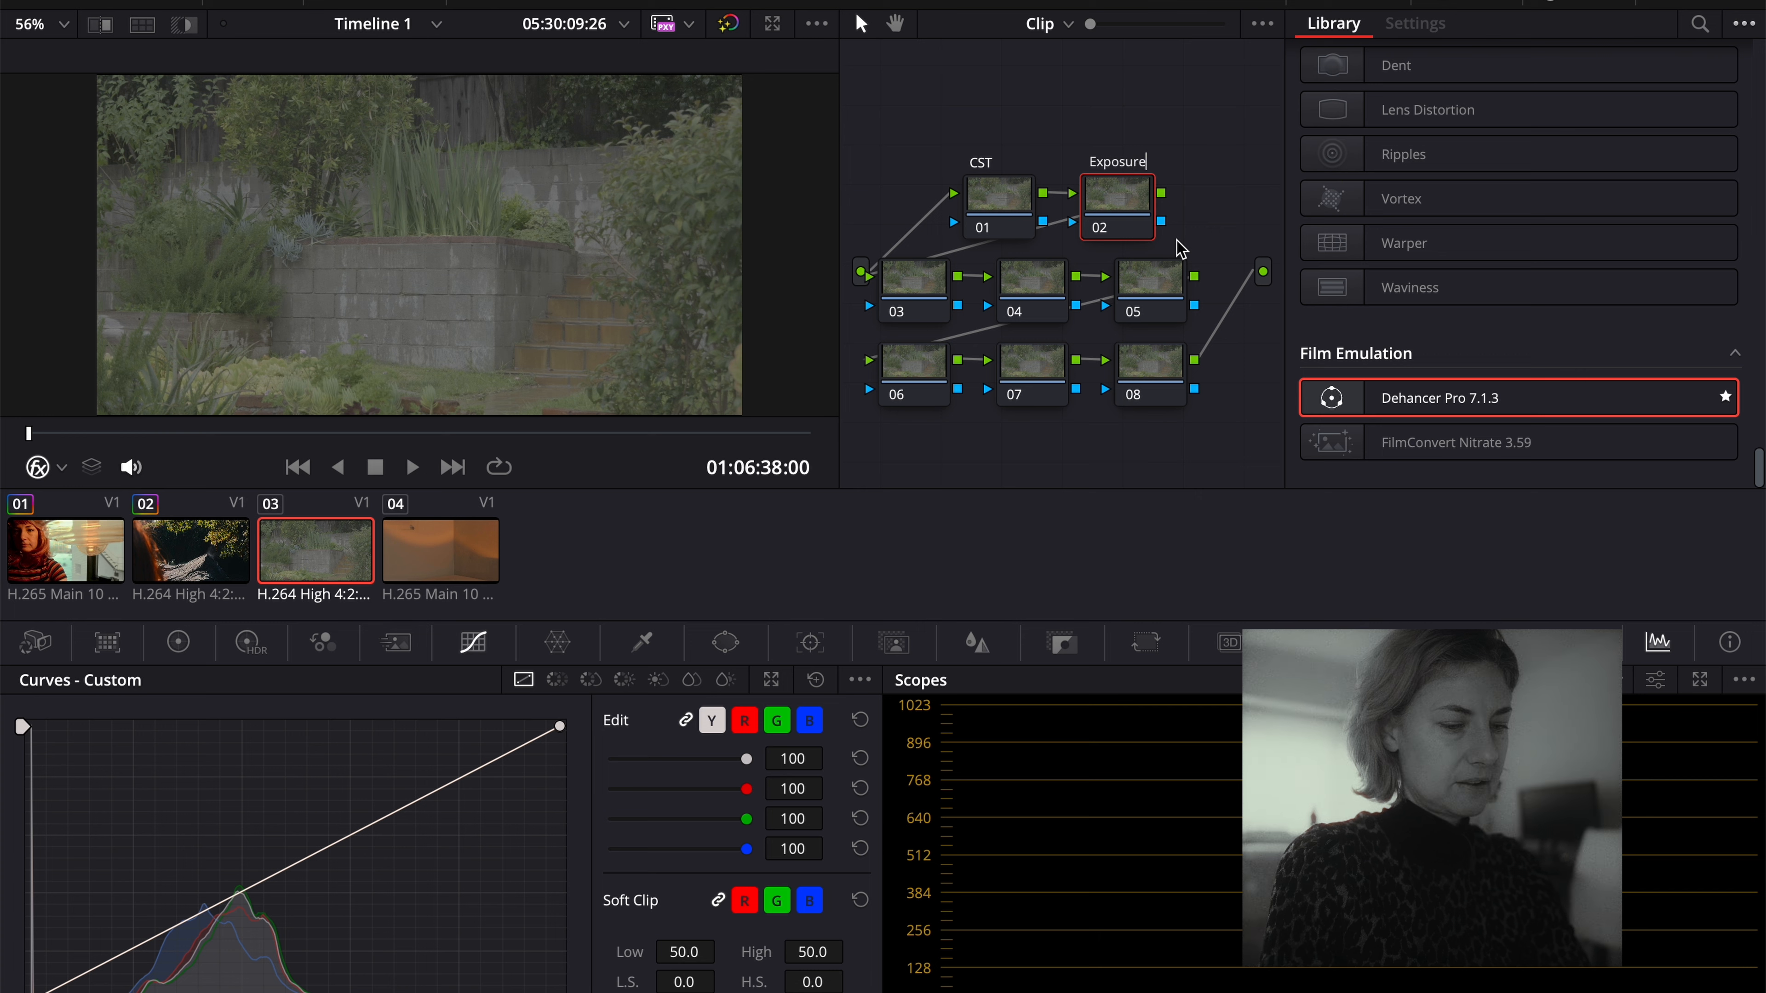
Label node 03 "WB" and node 04 "Contrast".
click(916, 287)
right_click(922, 293)
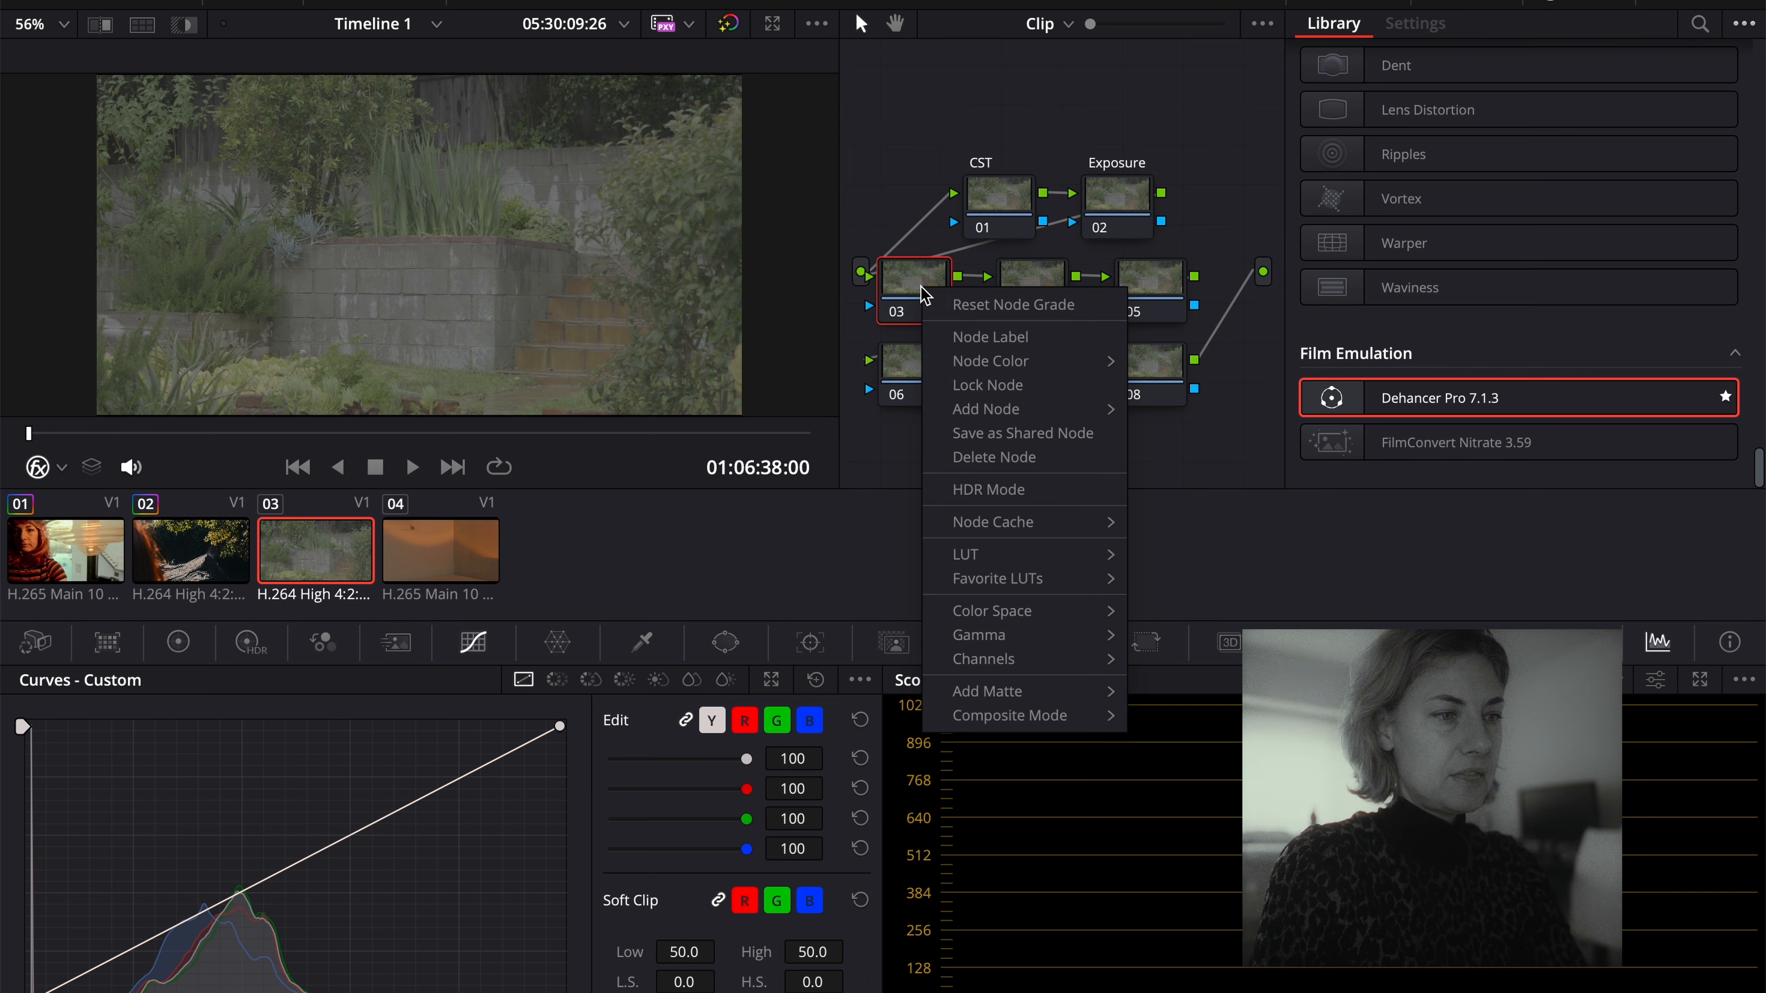
click(988, 335)
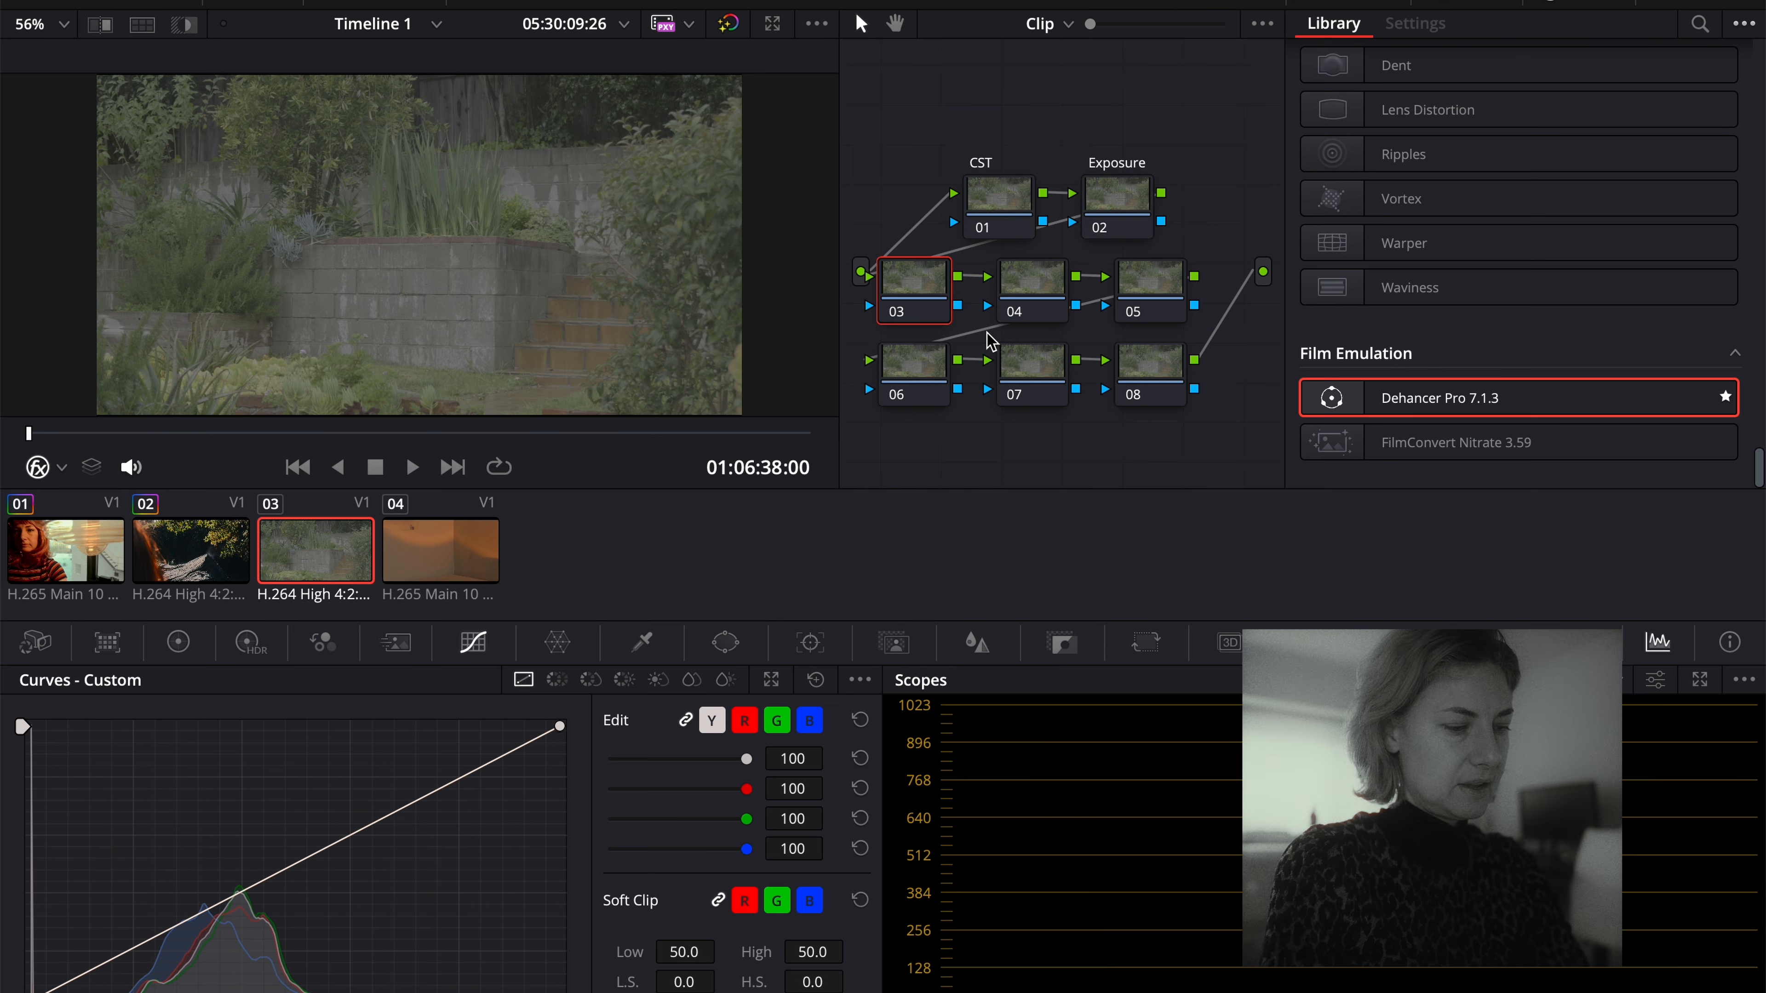
click(1054, 292)
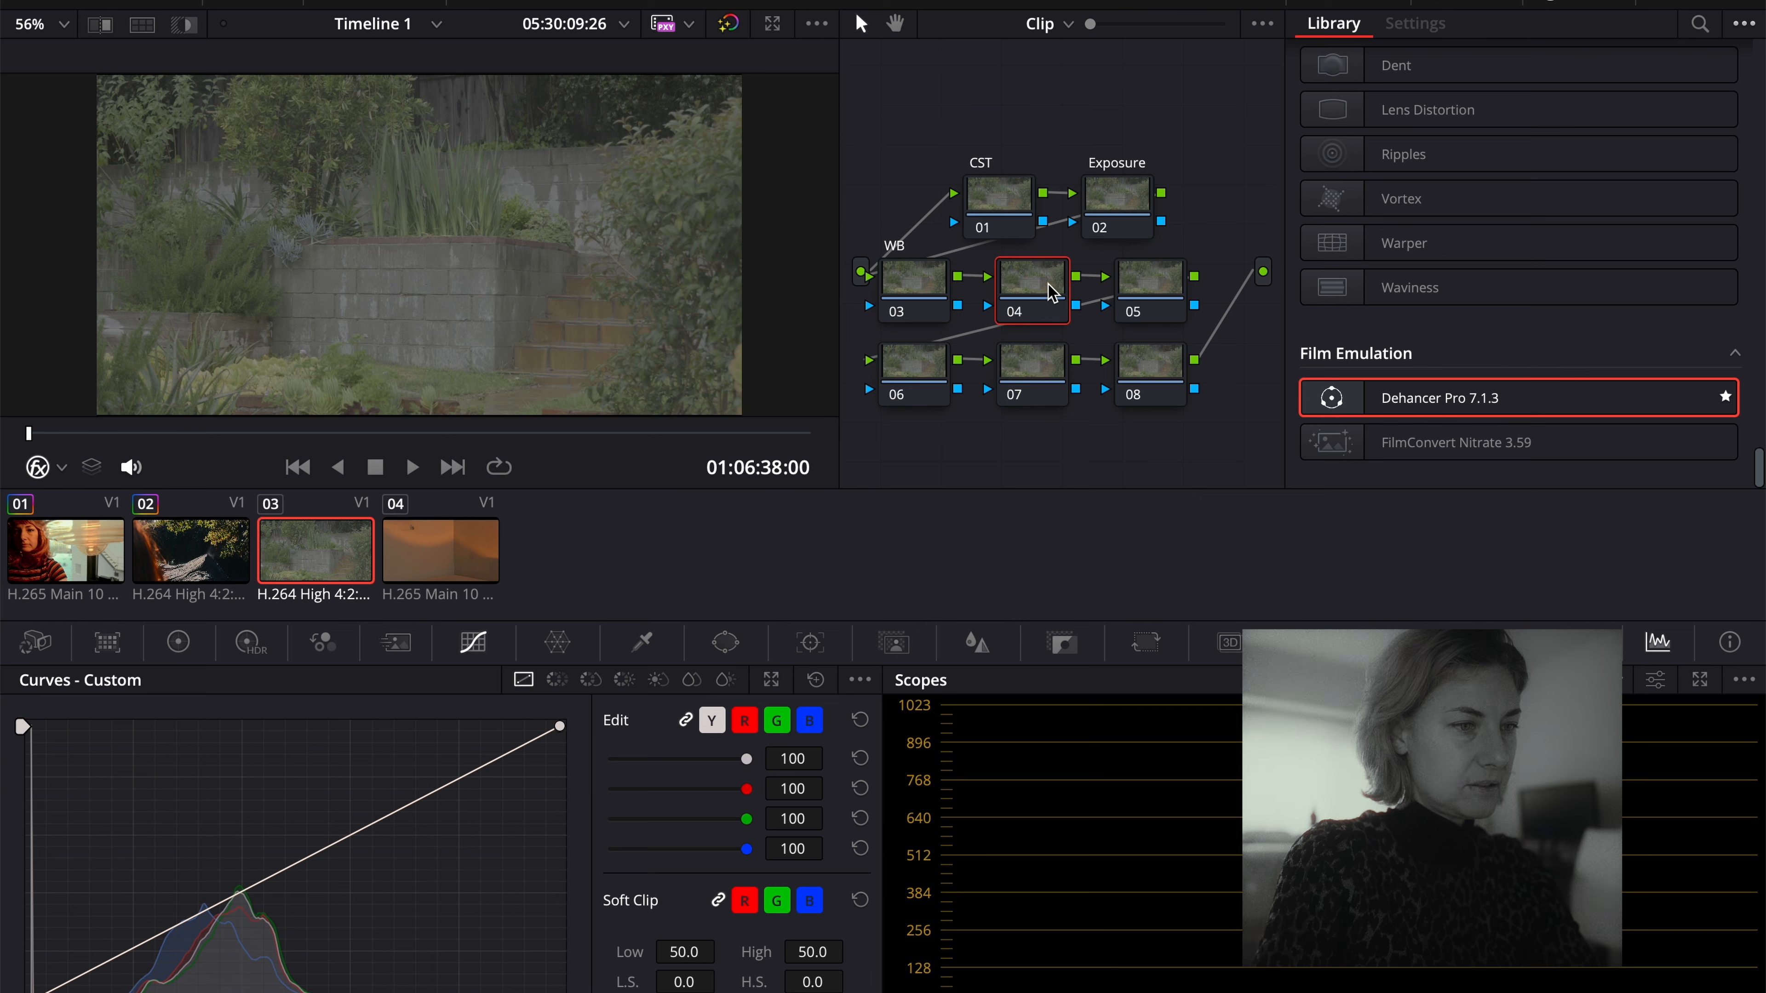
right_click(1051, 292)
click(1074, 331)
text(Contr)
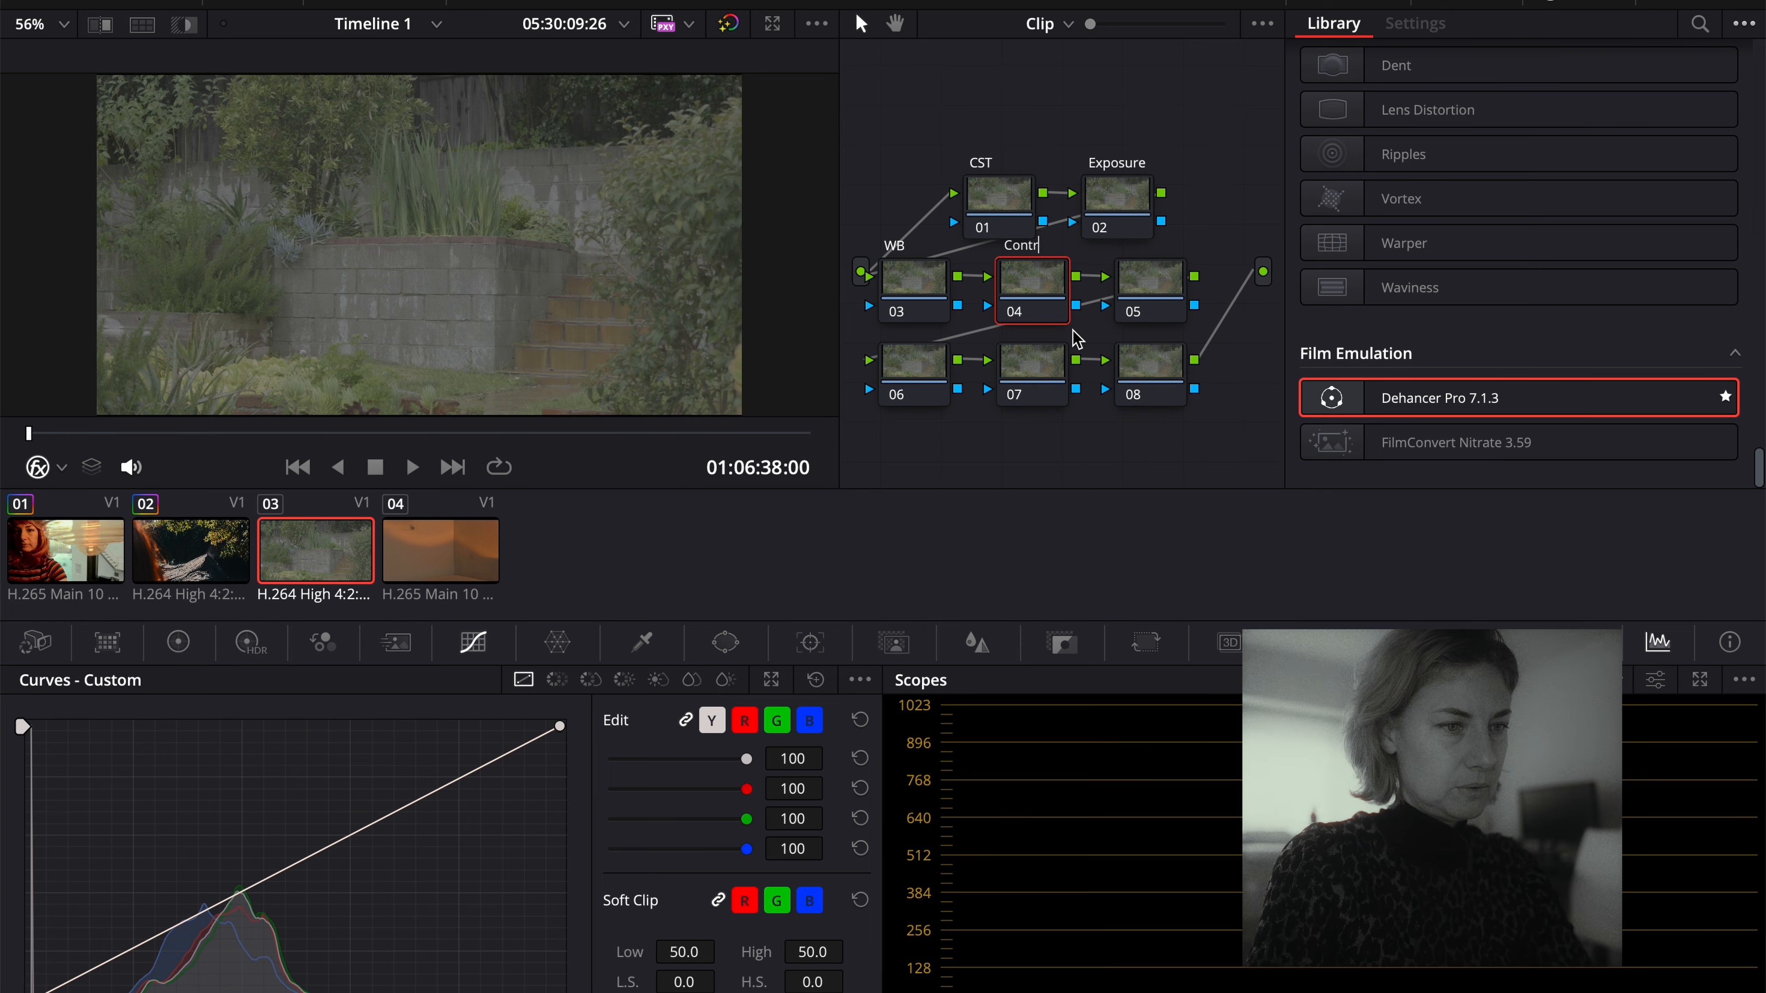
text(ast)
Label node 05 "Saturation".
click(1155, 291)
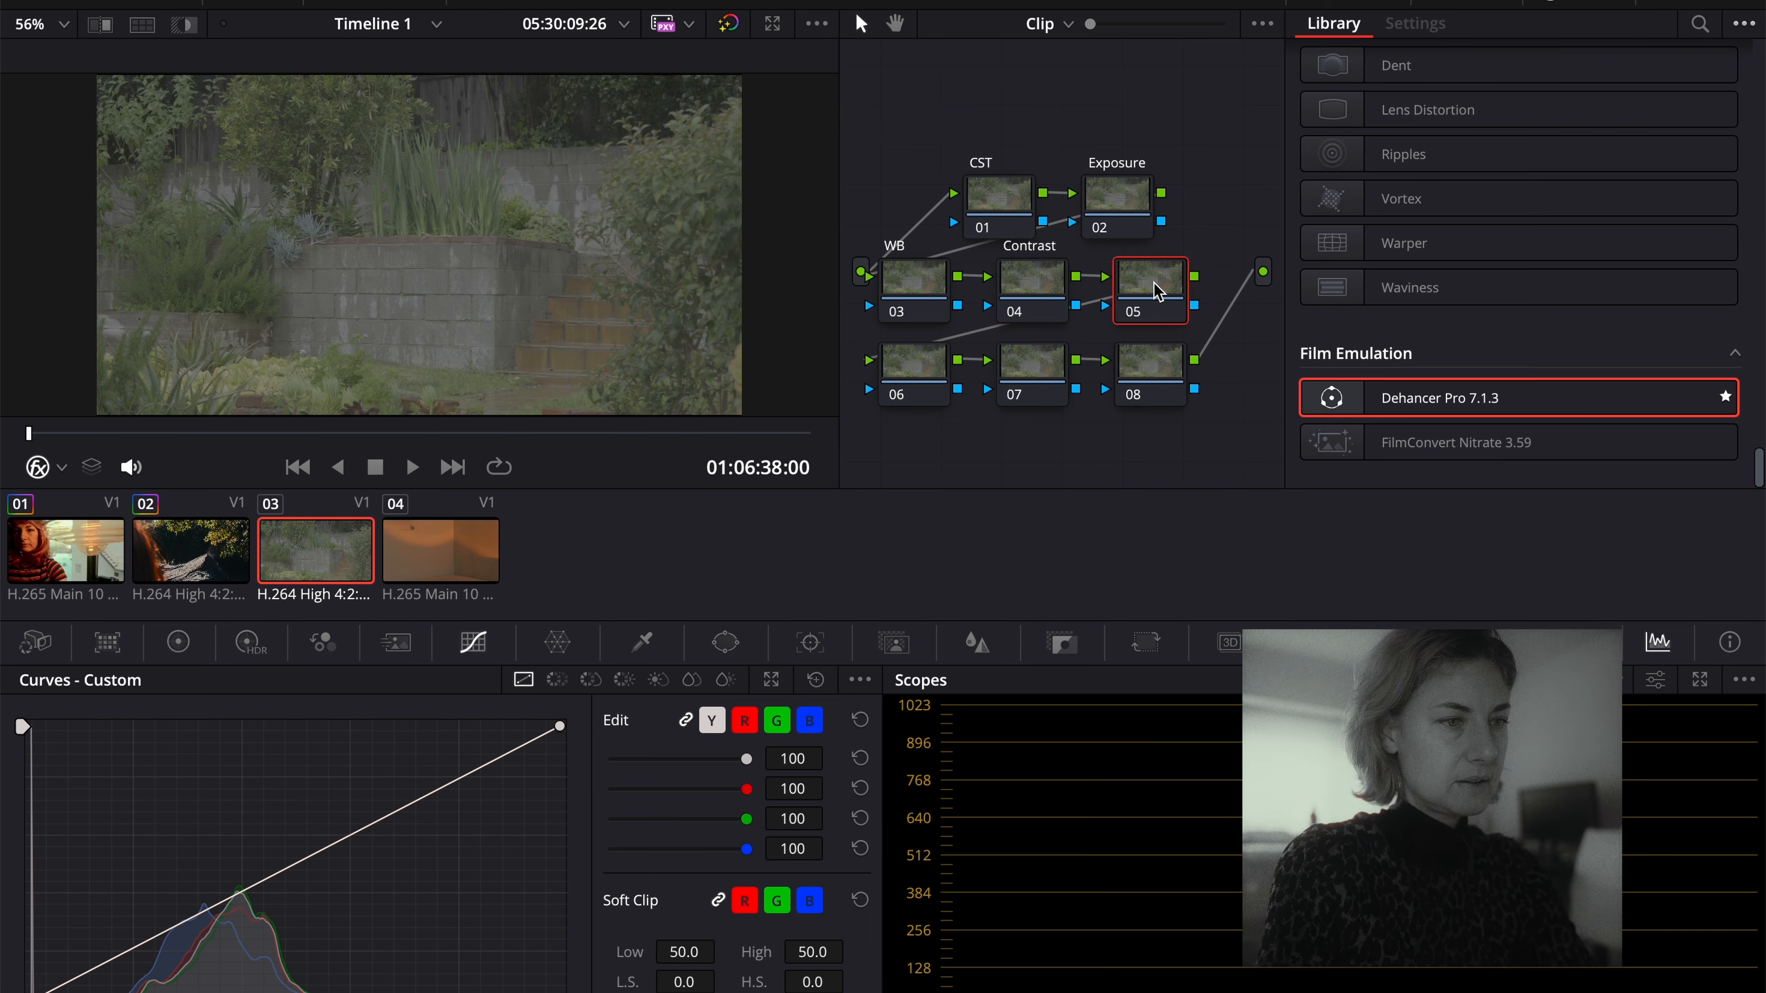
right_click(1156, 291)
click(1193, 341)
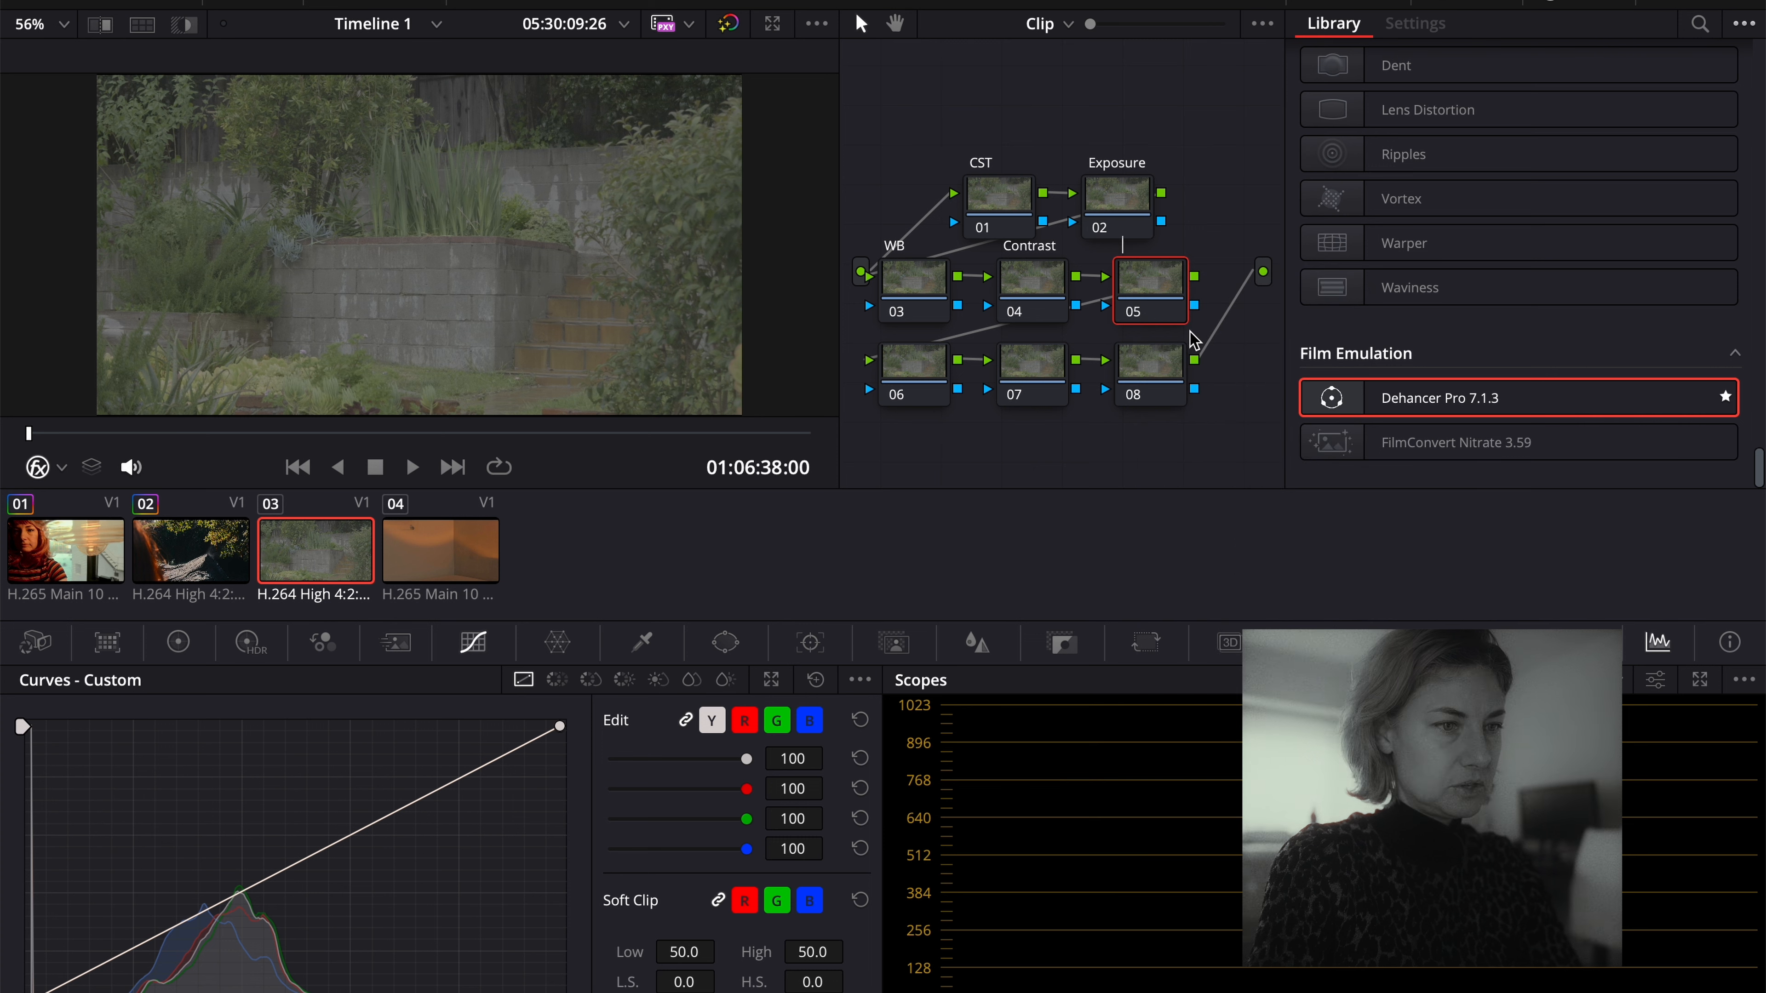
text(Saturation)
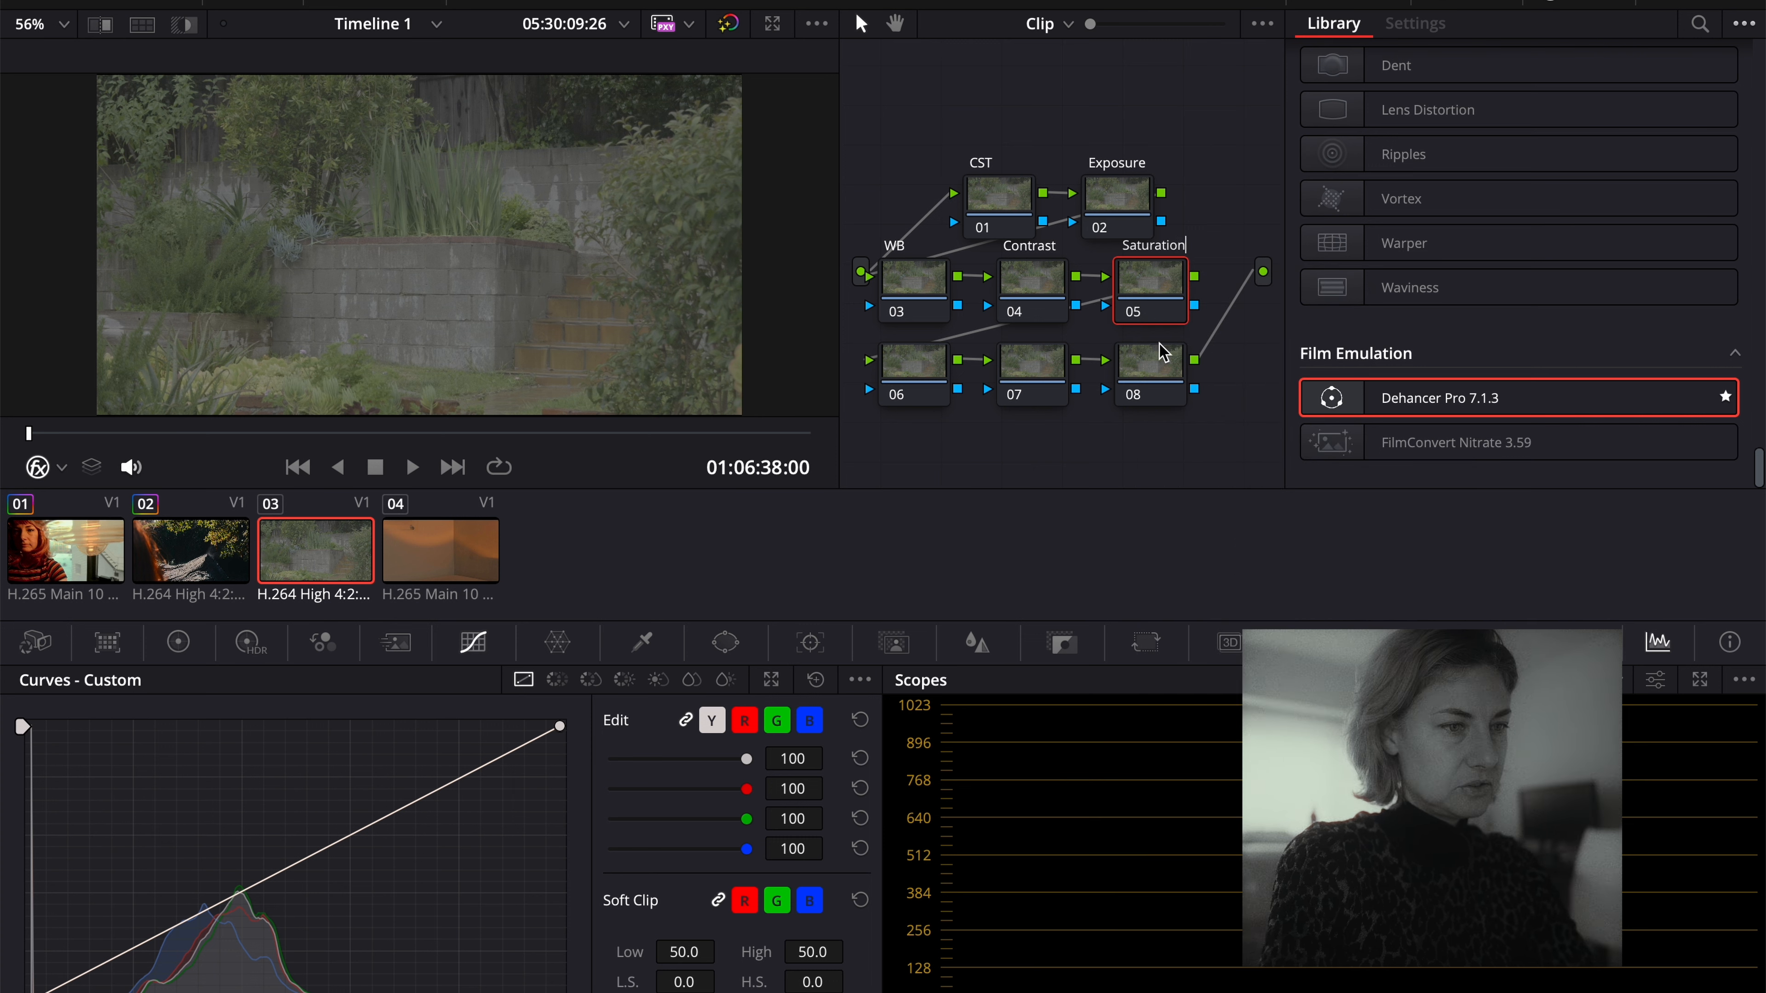
Label node 06 "CST" and node 07 "Dehancer".
click(917, 390)
right_click(916, 388)
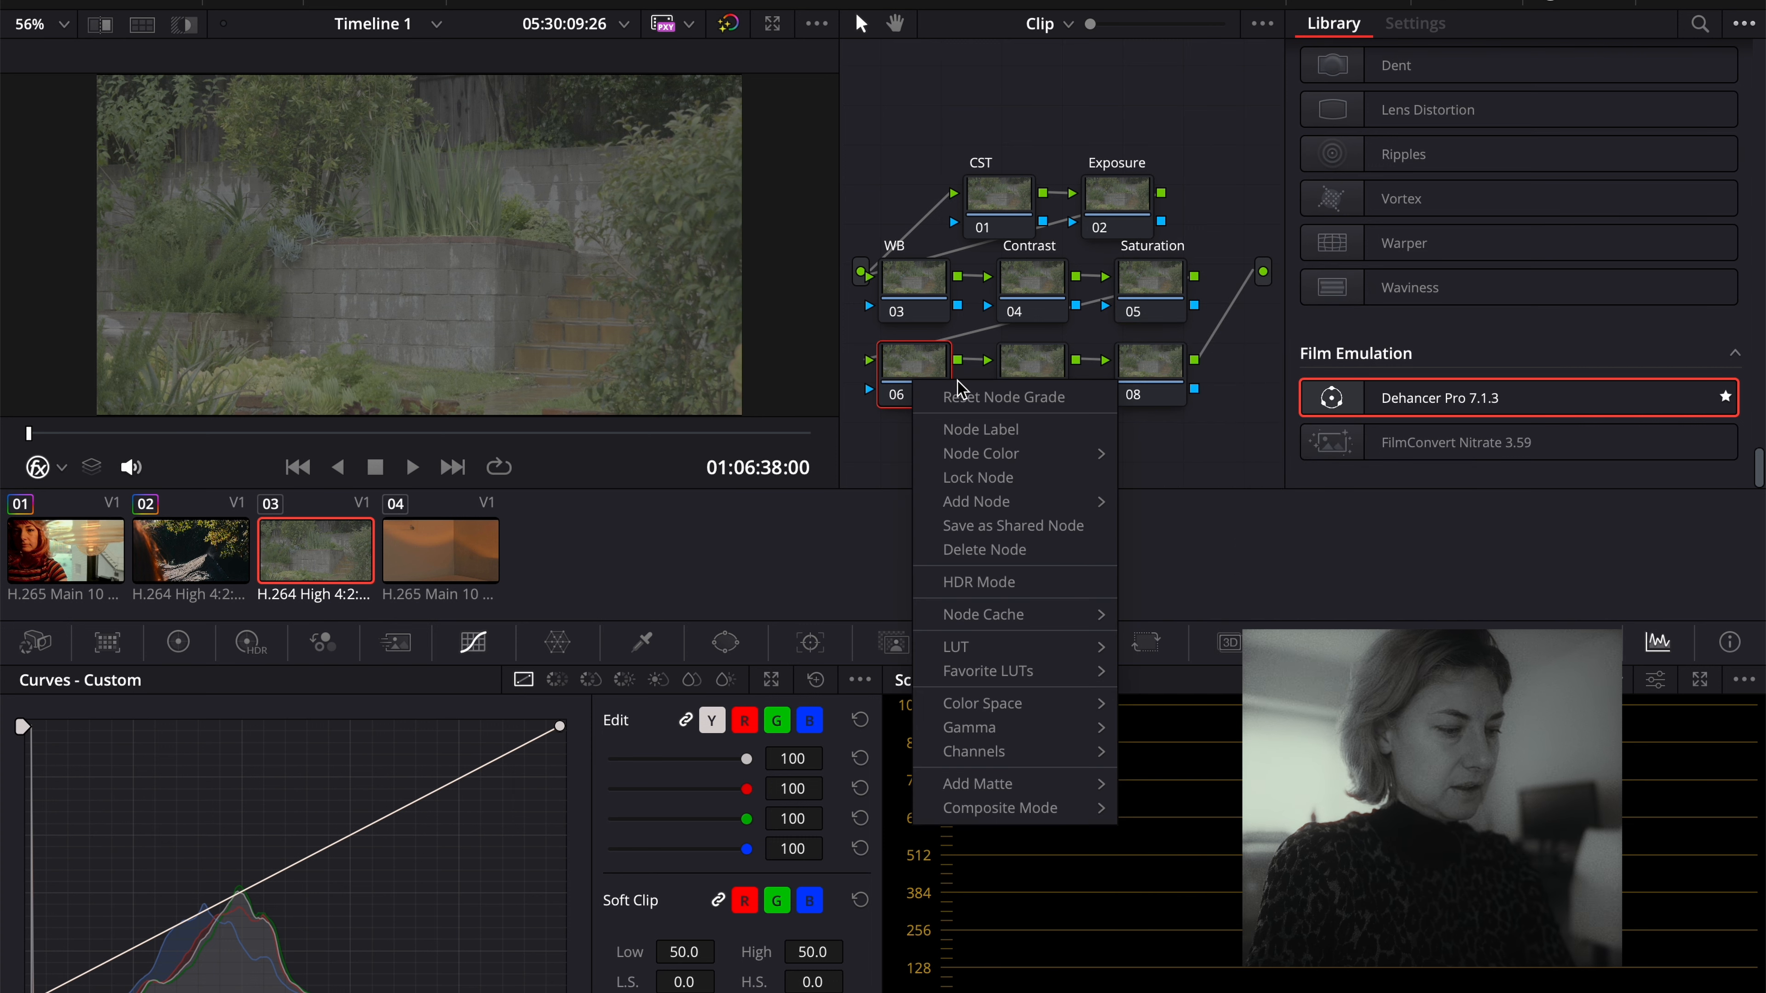
click(994, 426)
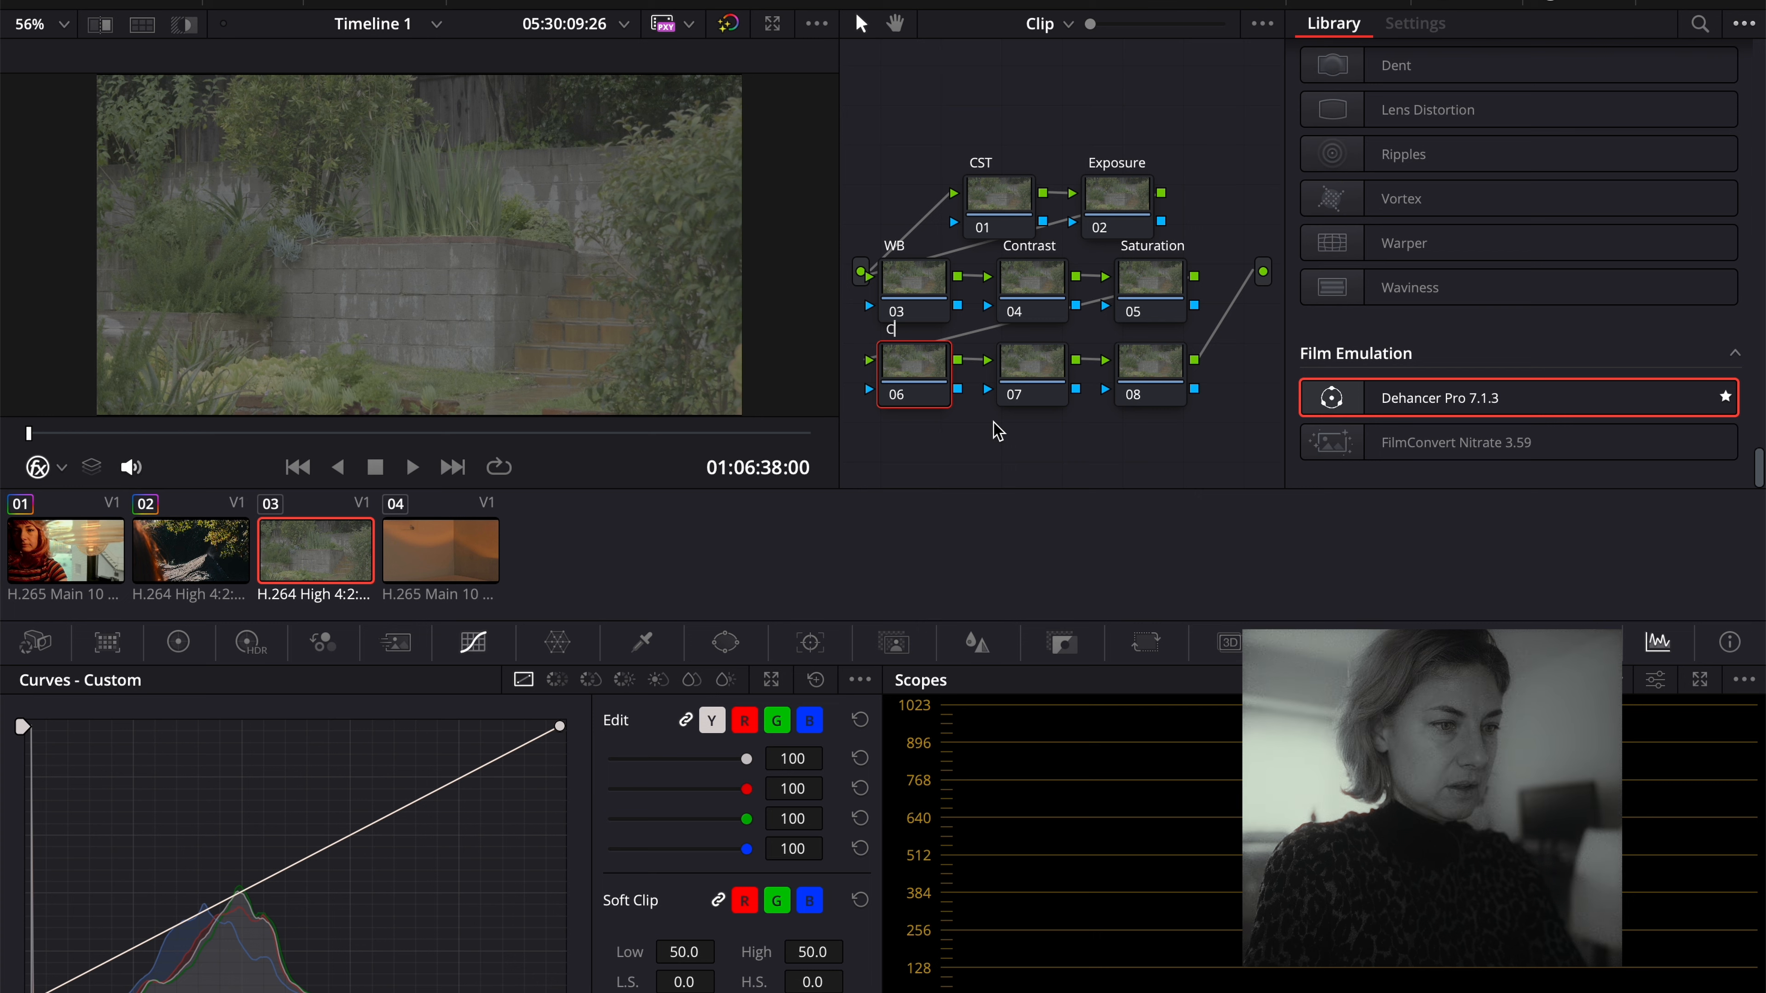
click(1022, 395)
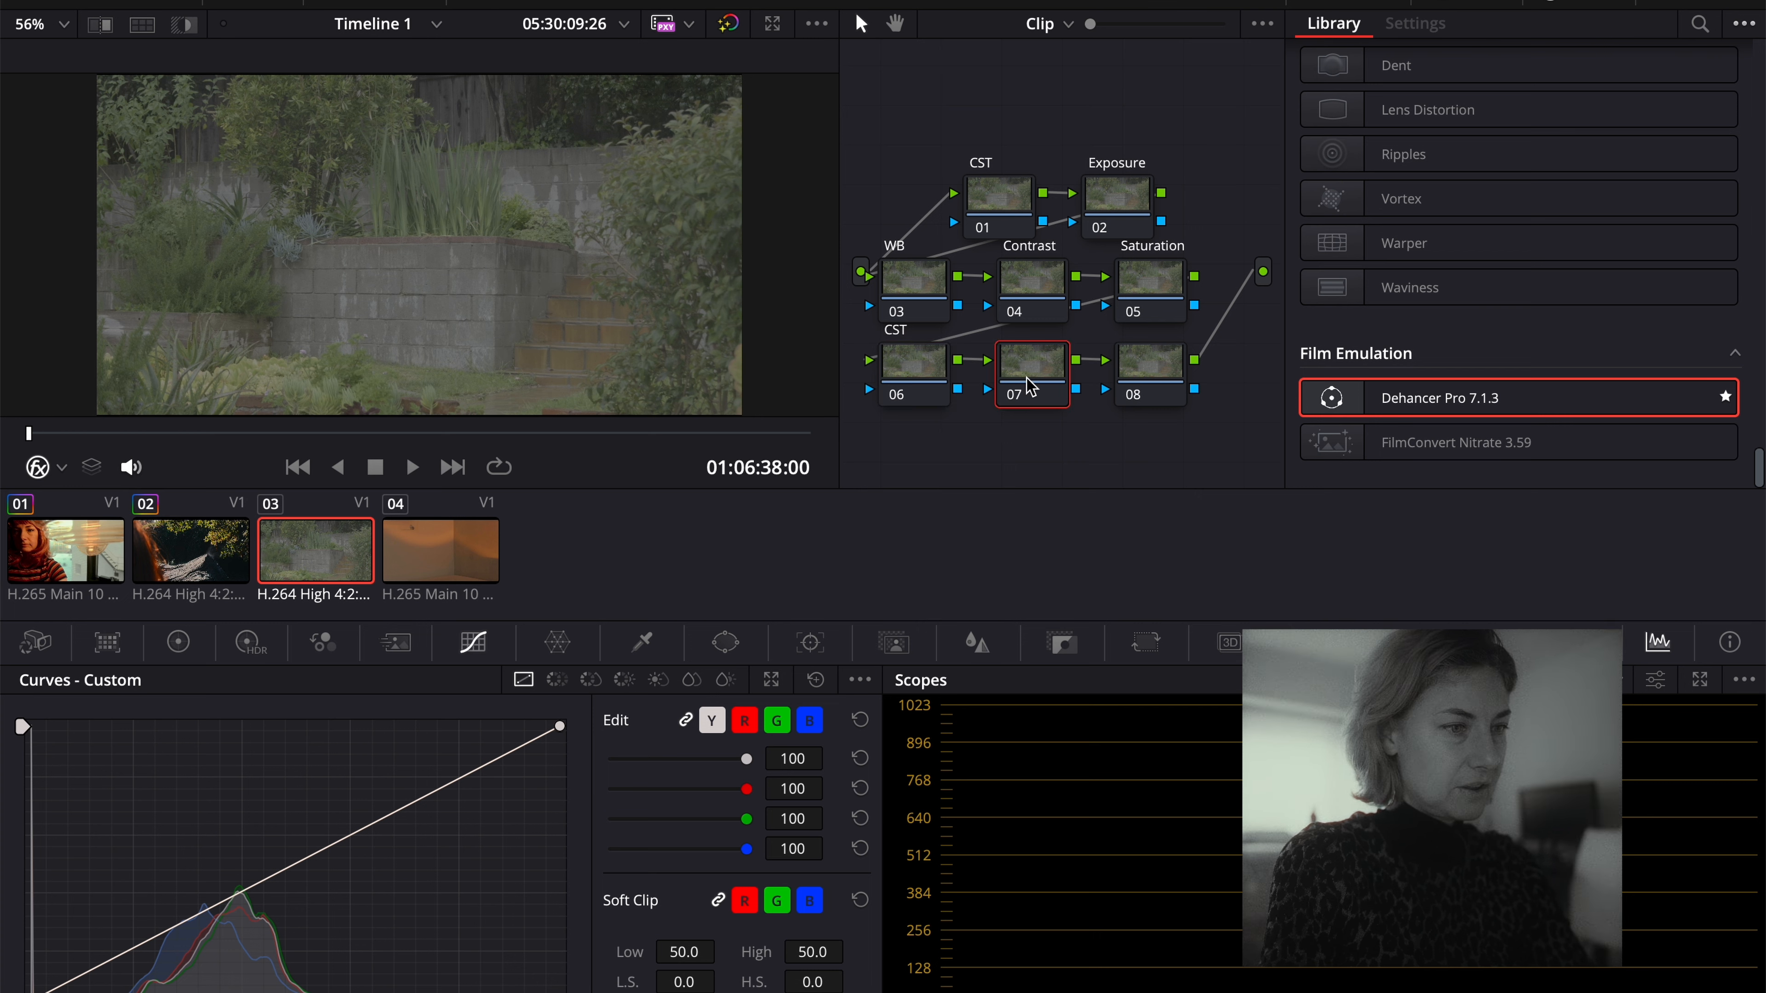
right_click(1033, 374)
click(1053, 424)
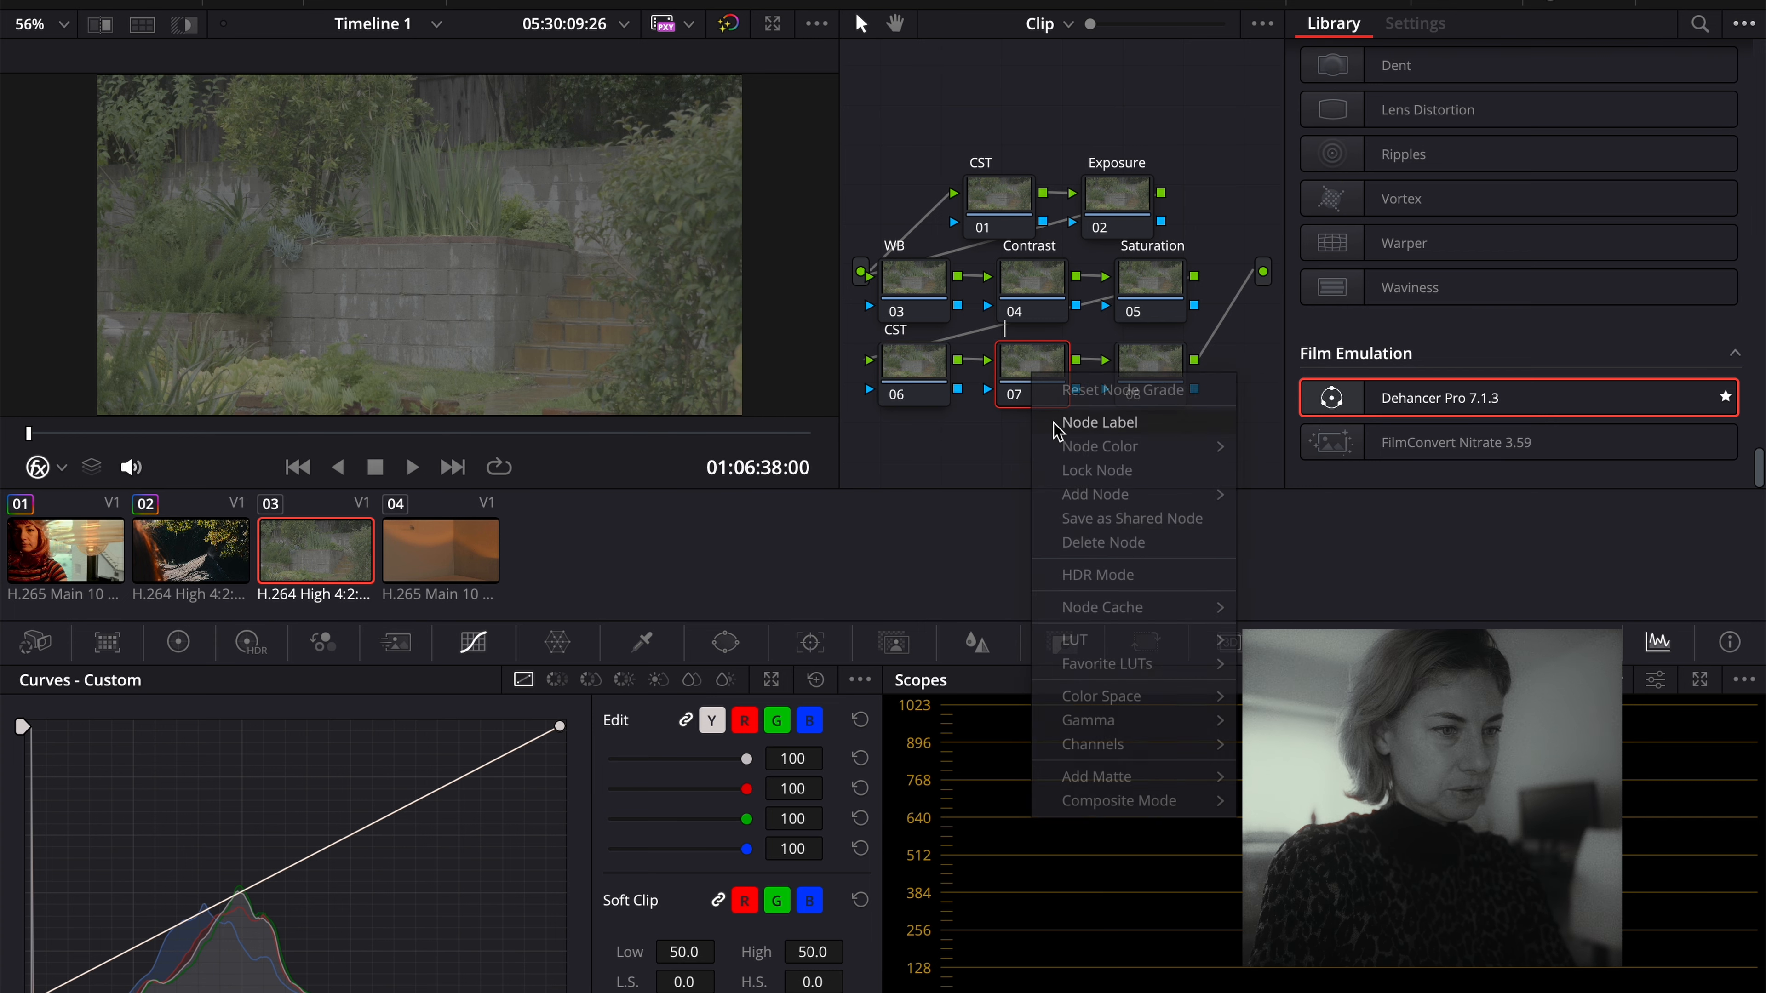
text(Dehancer)
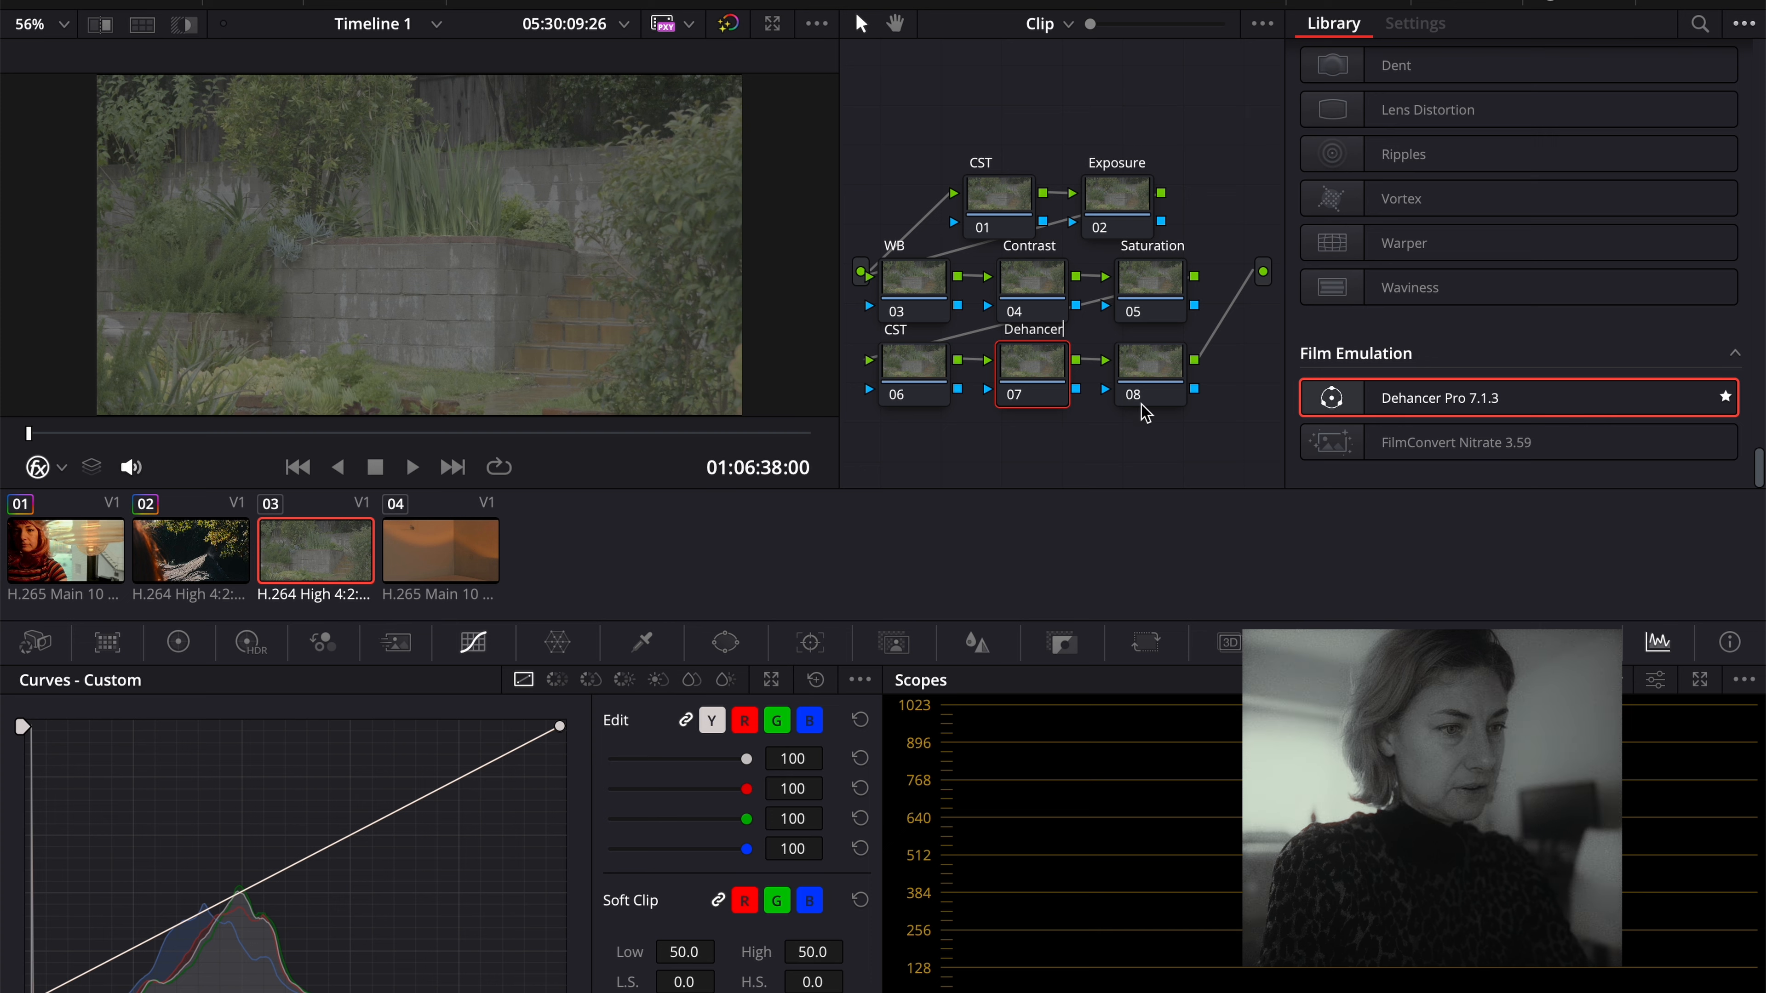
Label the last node, 08, "CST".
click(1157, 390)
right_click(1155, 381)
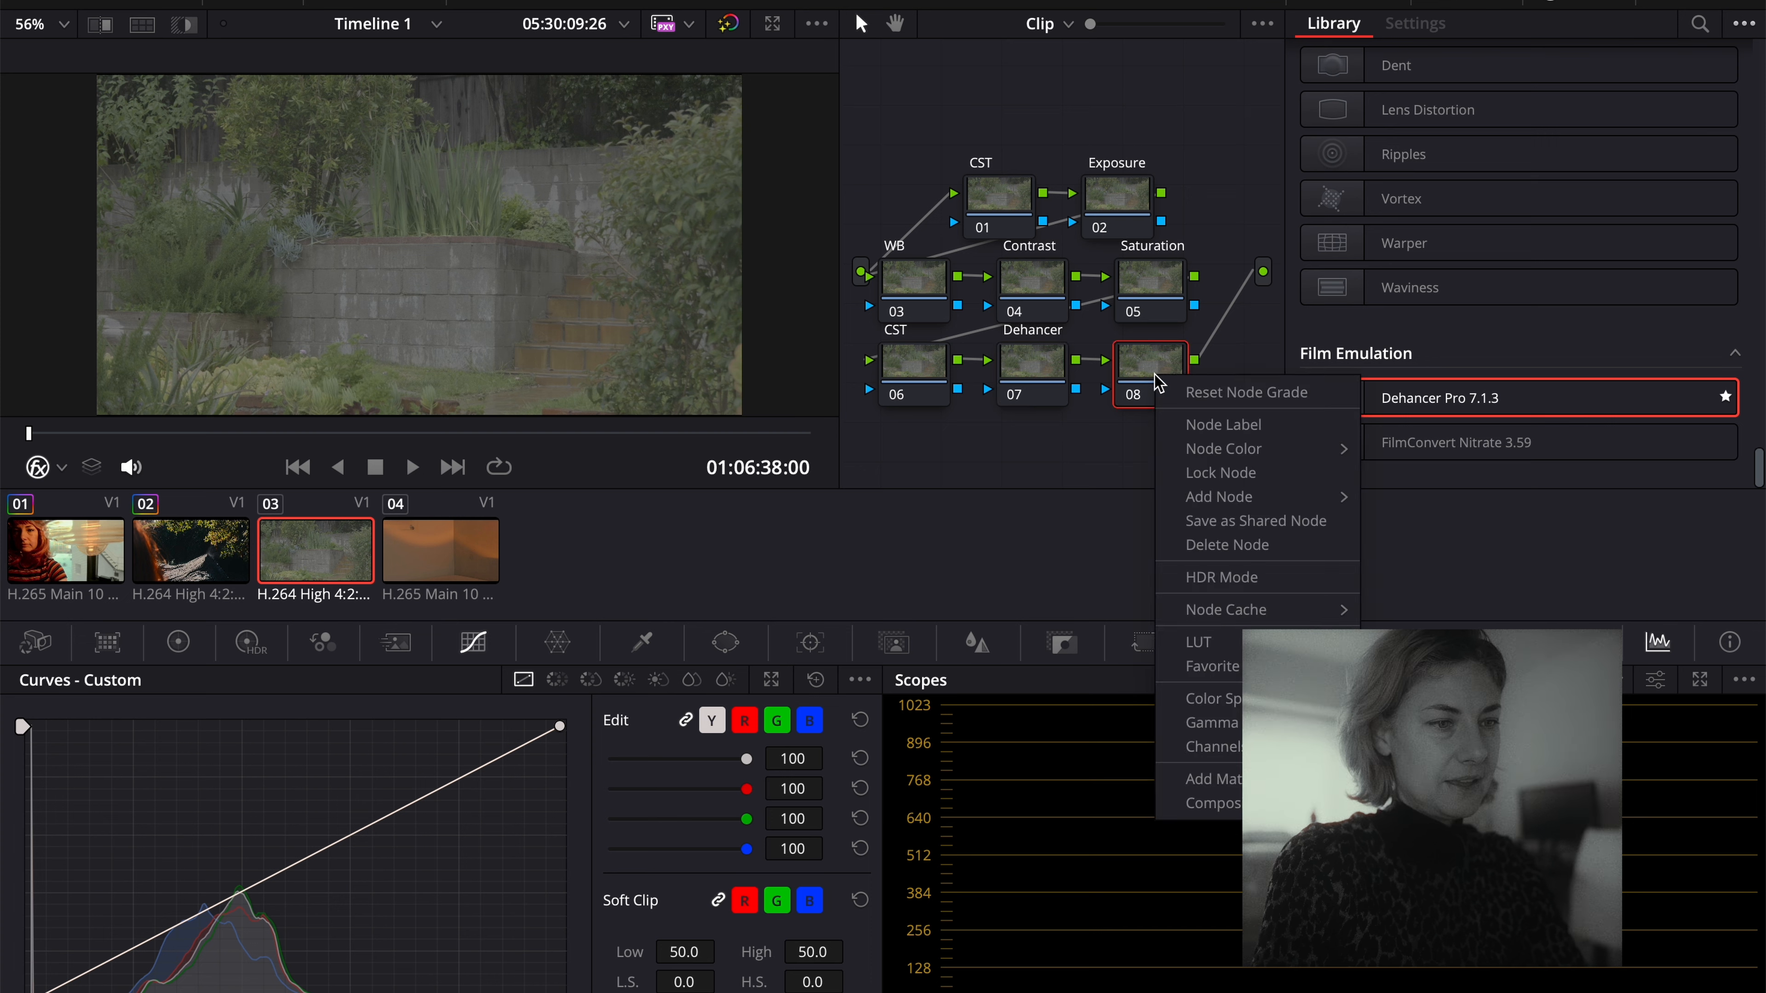
click(1189, 426)
text(CST)
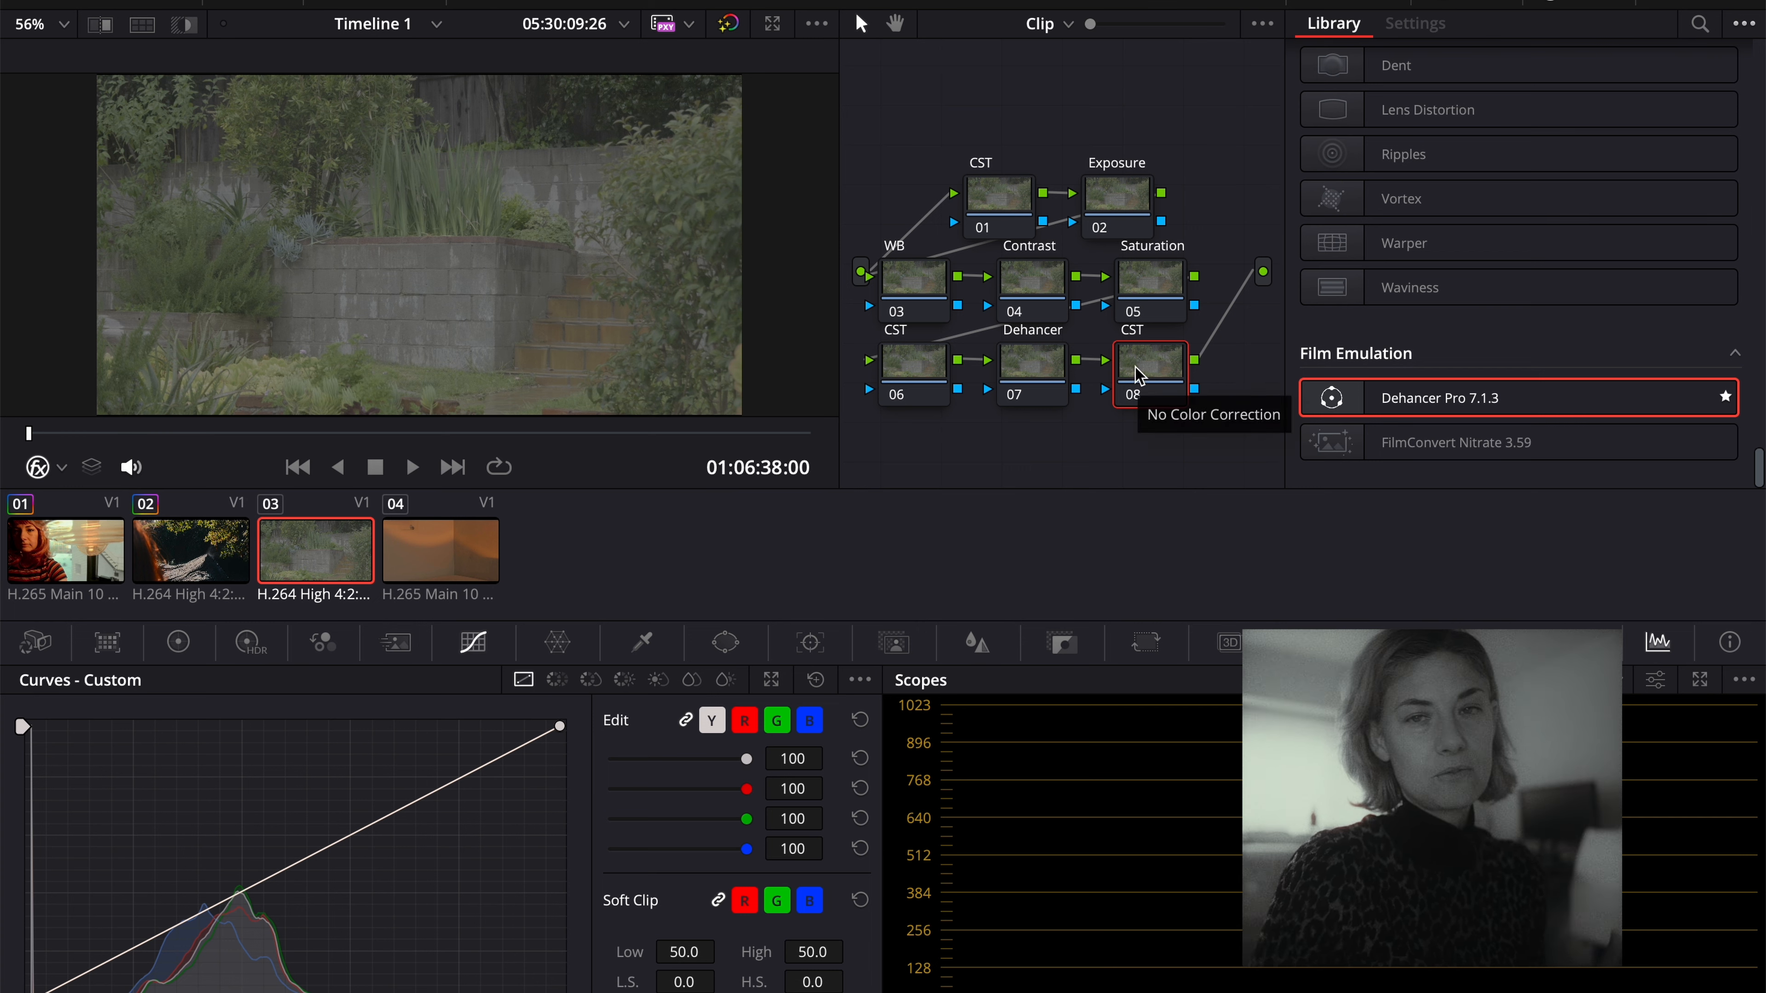
Apply the Color Space Transform effect to node 01, the first CST node.
click(994, 208)
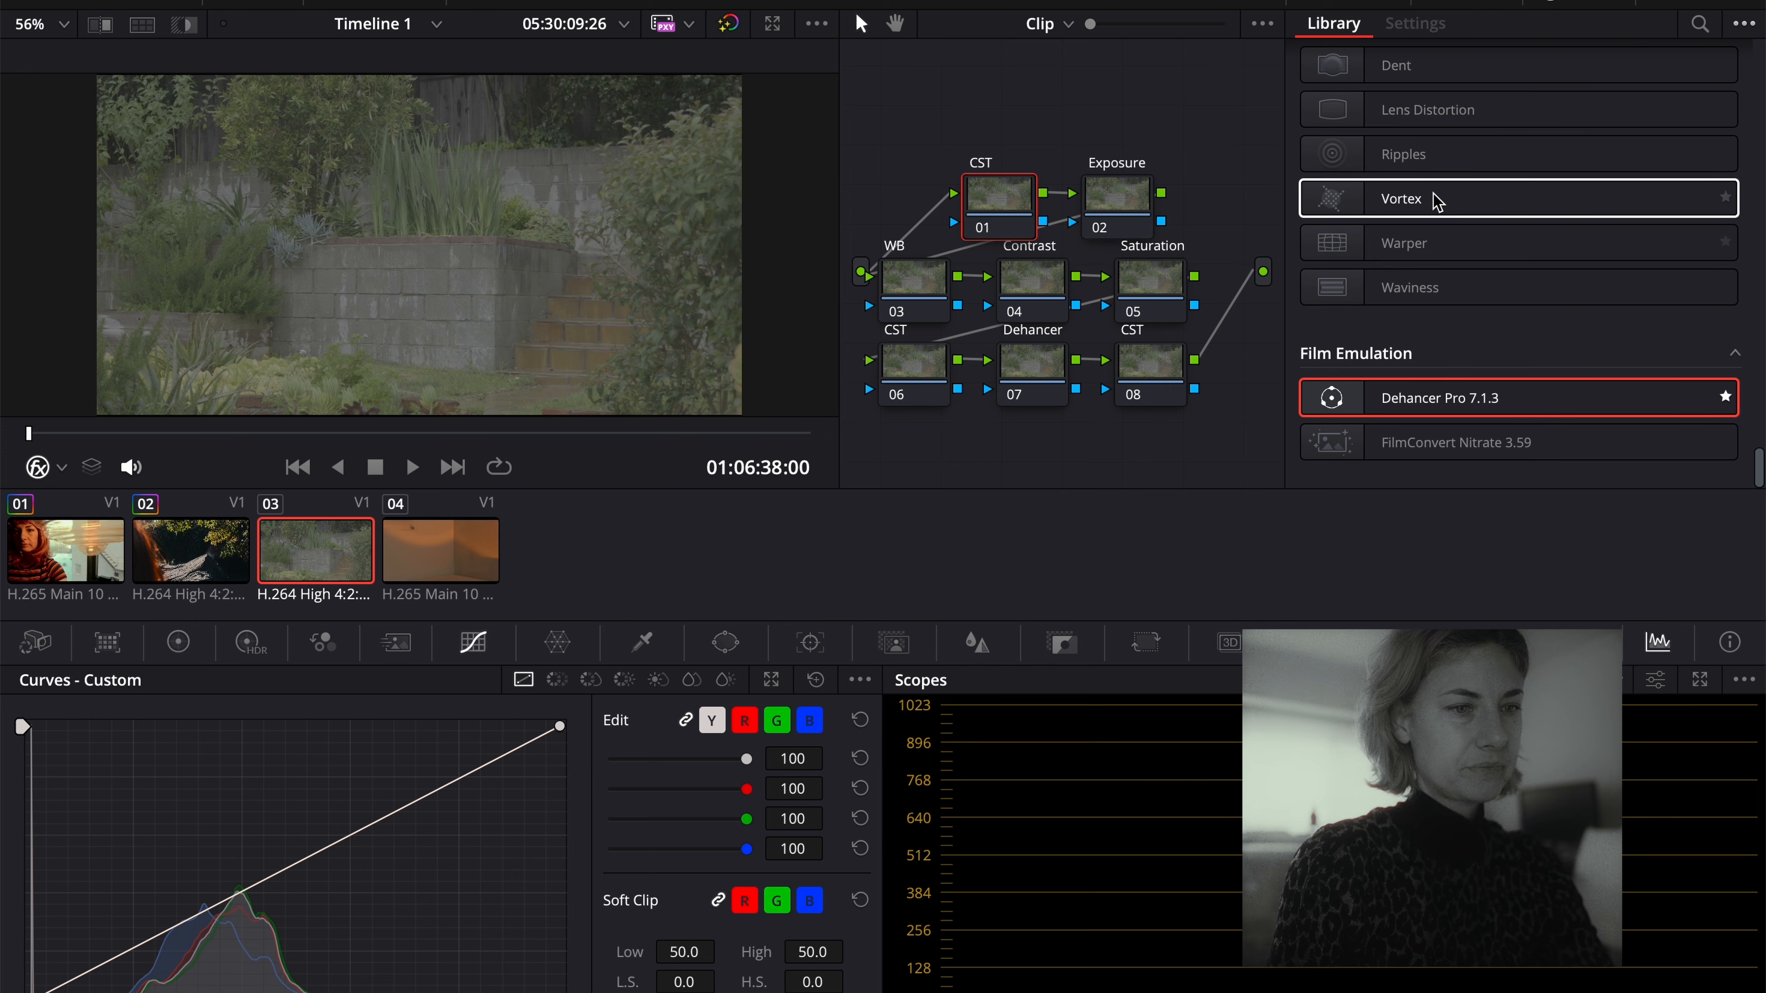
scroll(1415, 282, up, 20)
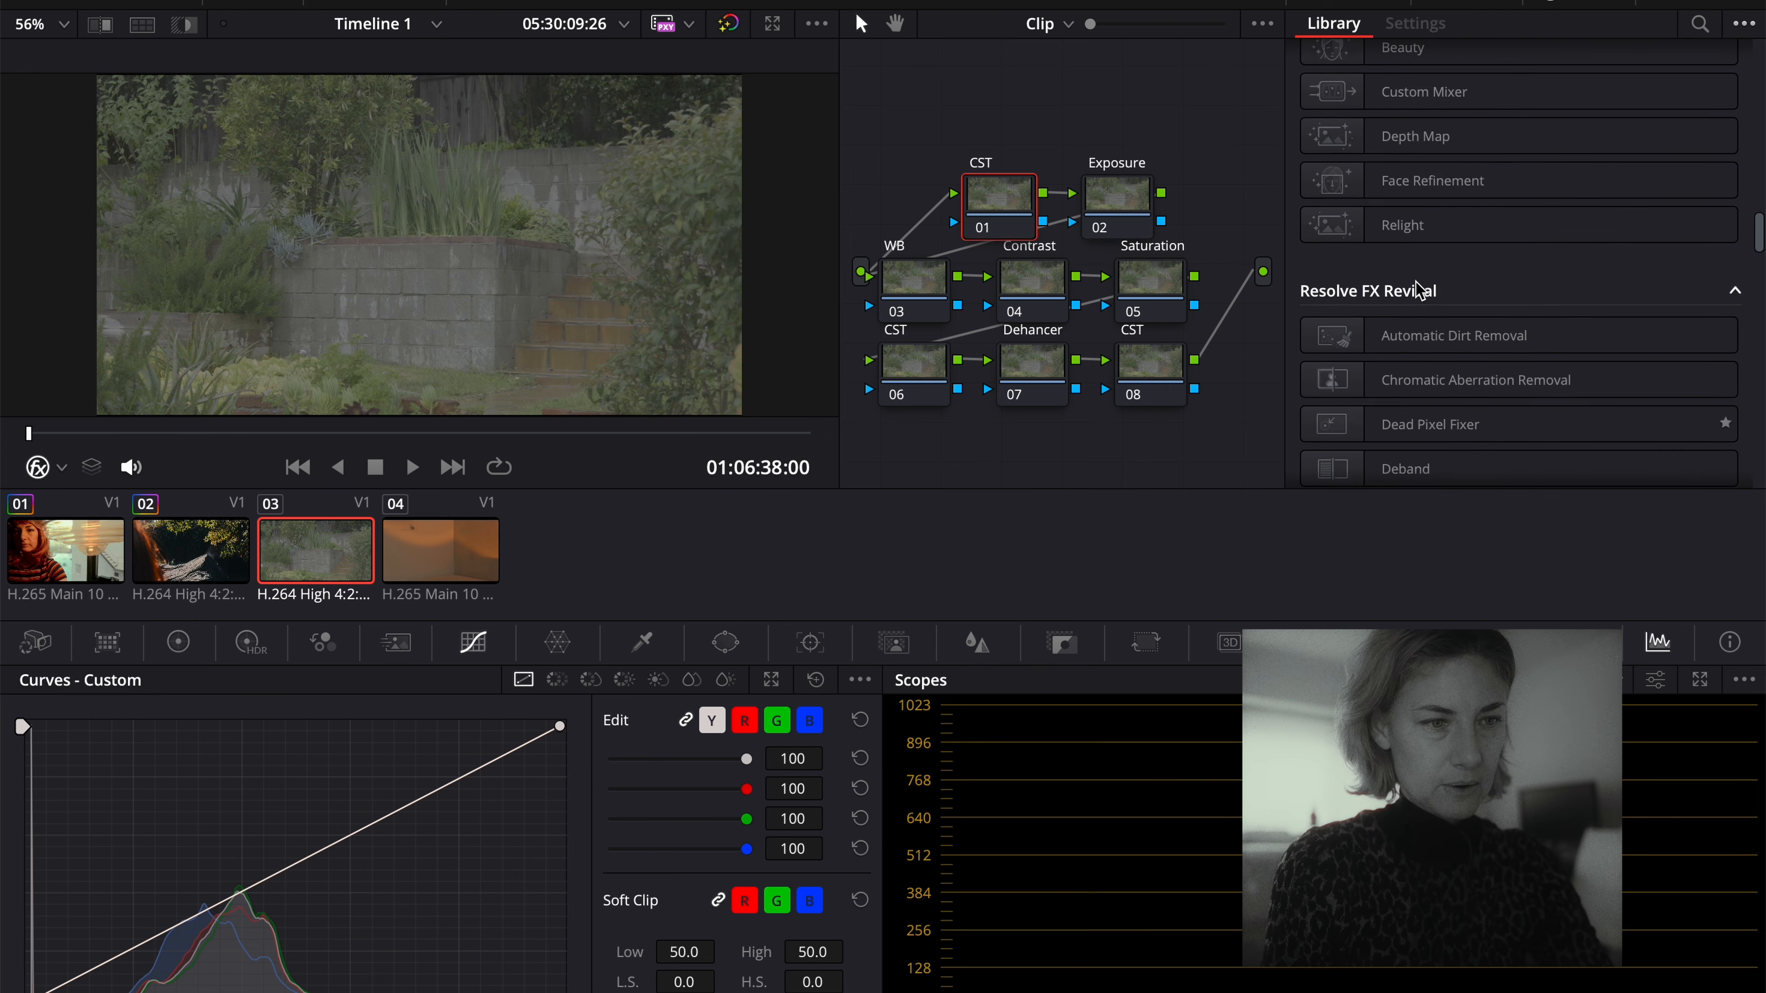
scroll(1419, 289, up, 2)
scroll(1419, 289, down, 8)
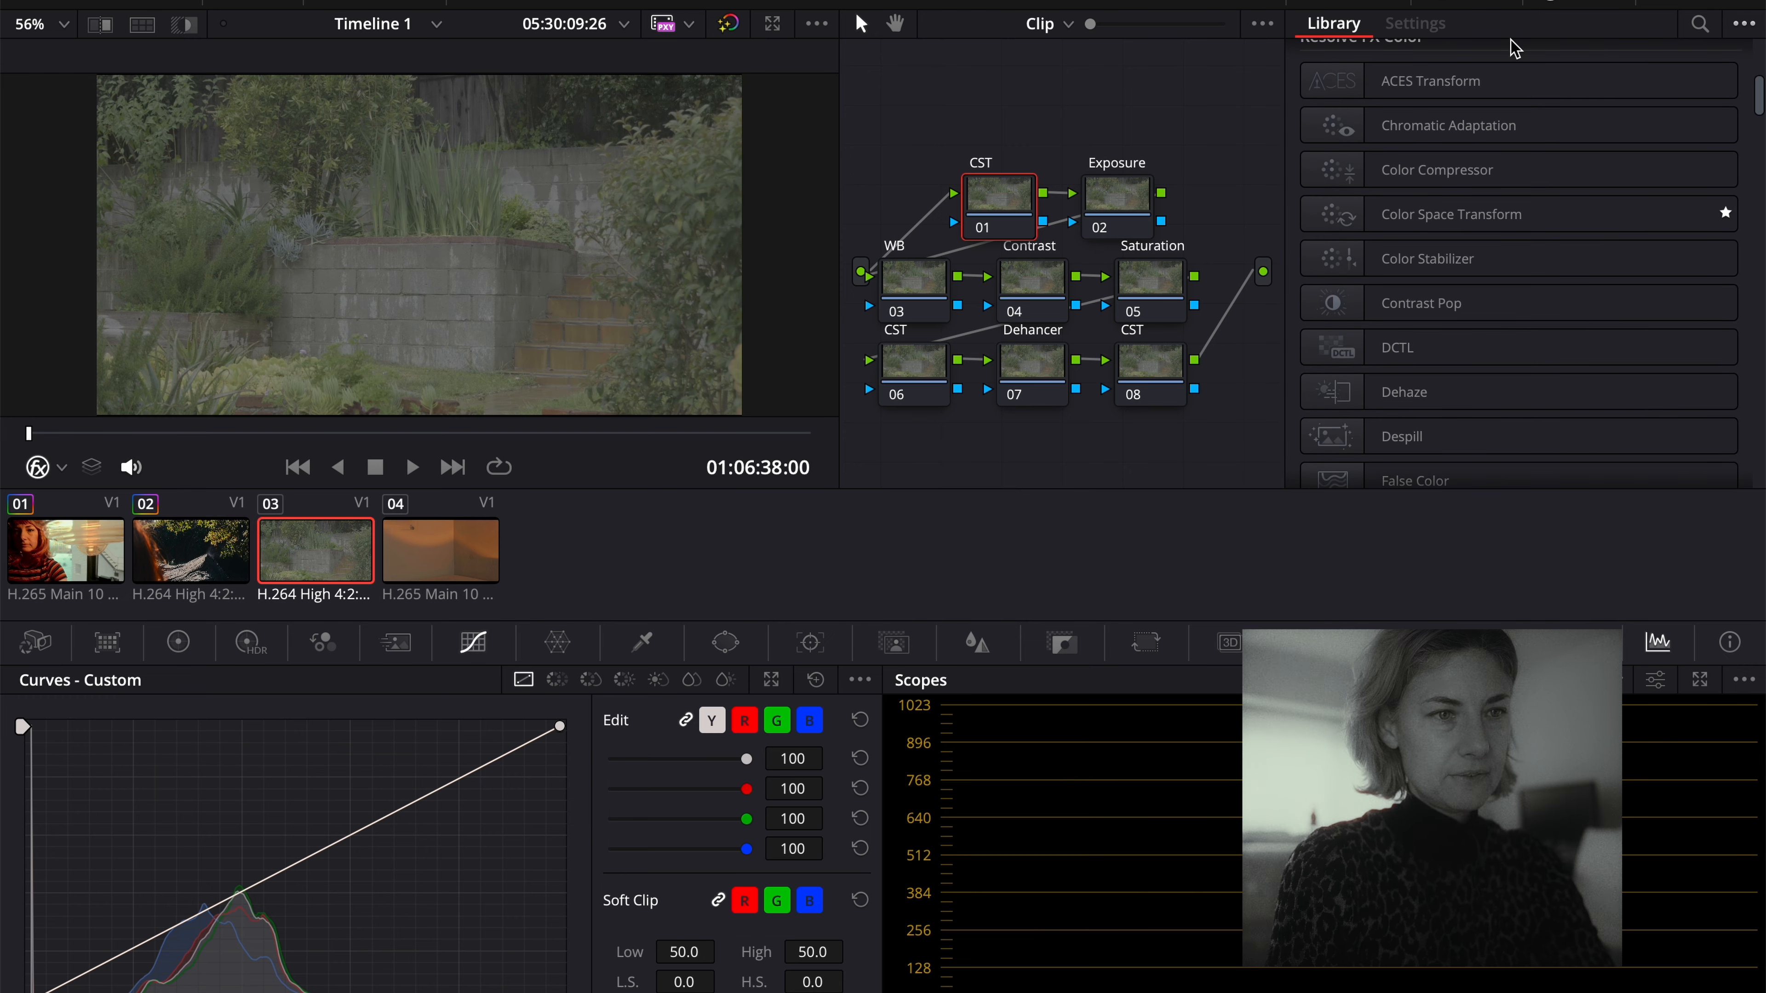
drag(1418, 221, 999, 221)
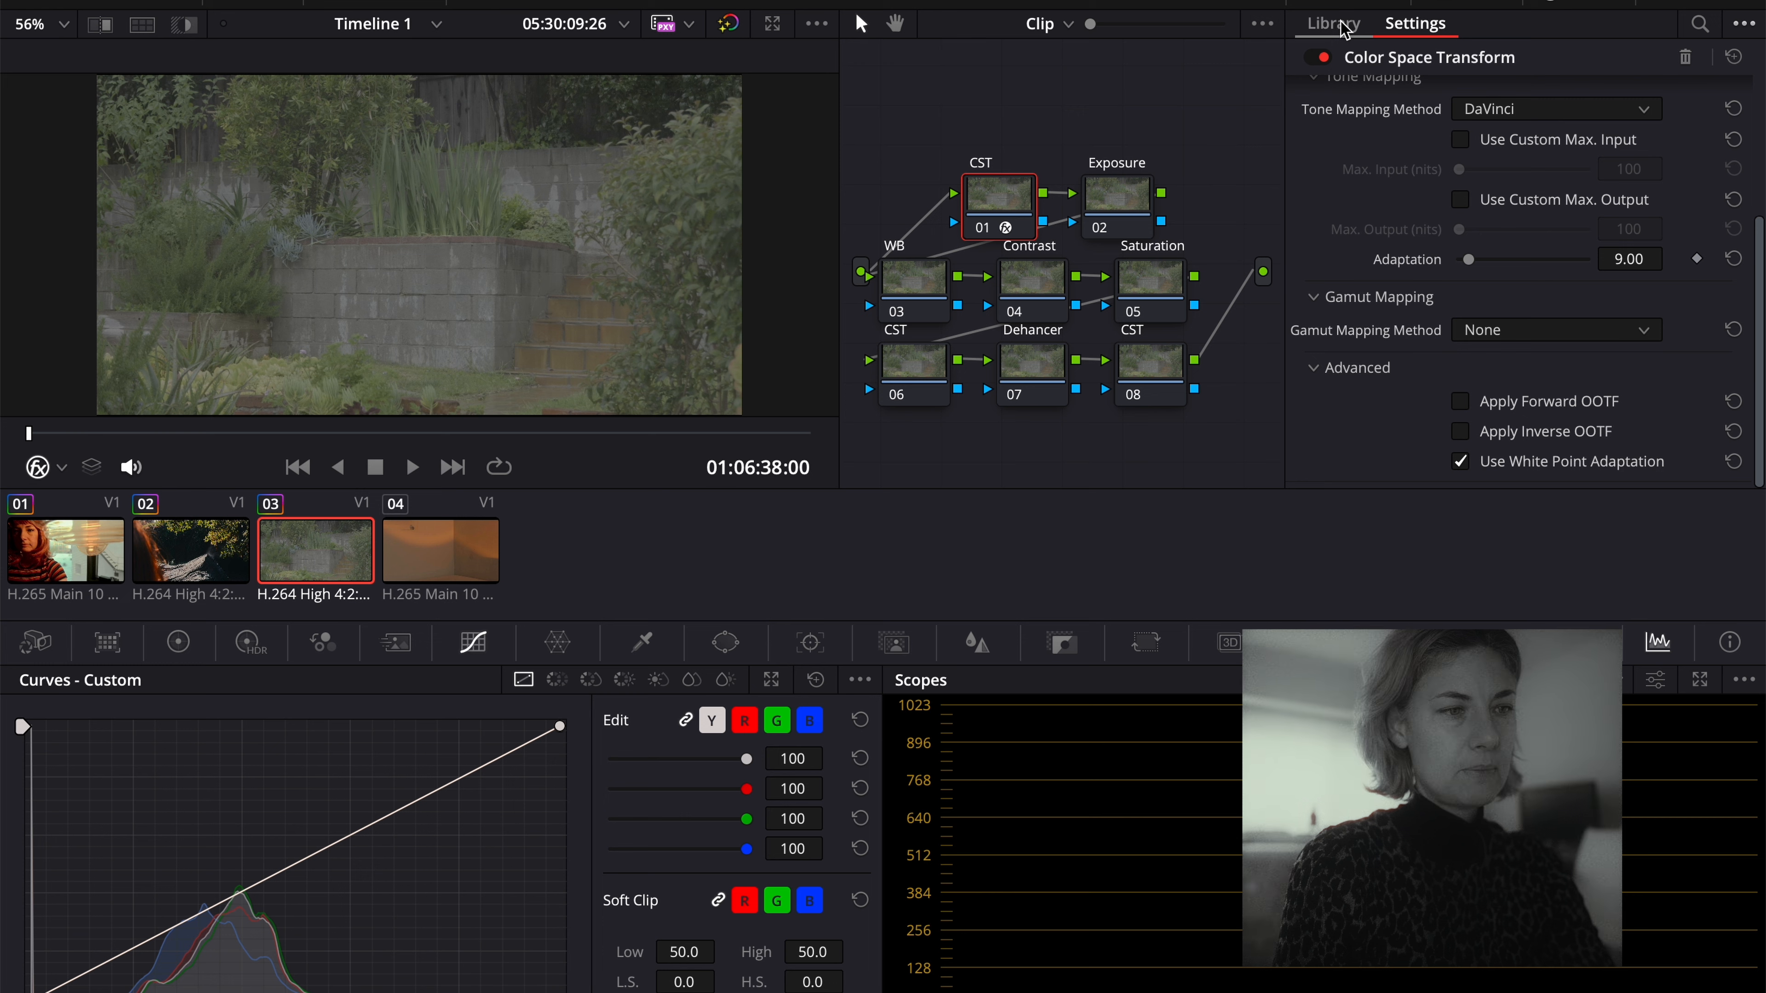
Filter the effects library to show only favorites while the Exposure node is selected.
click(1577, 2)
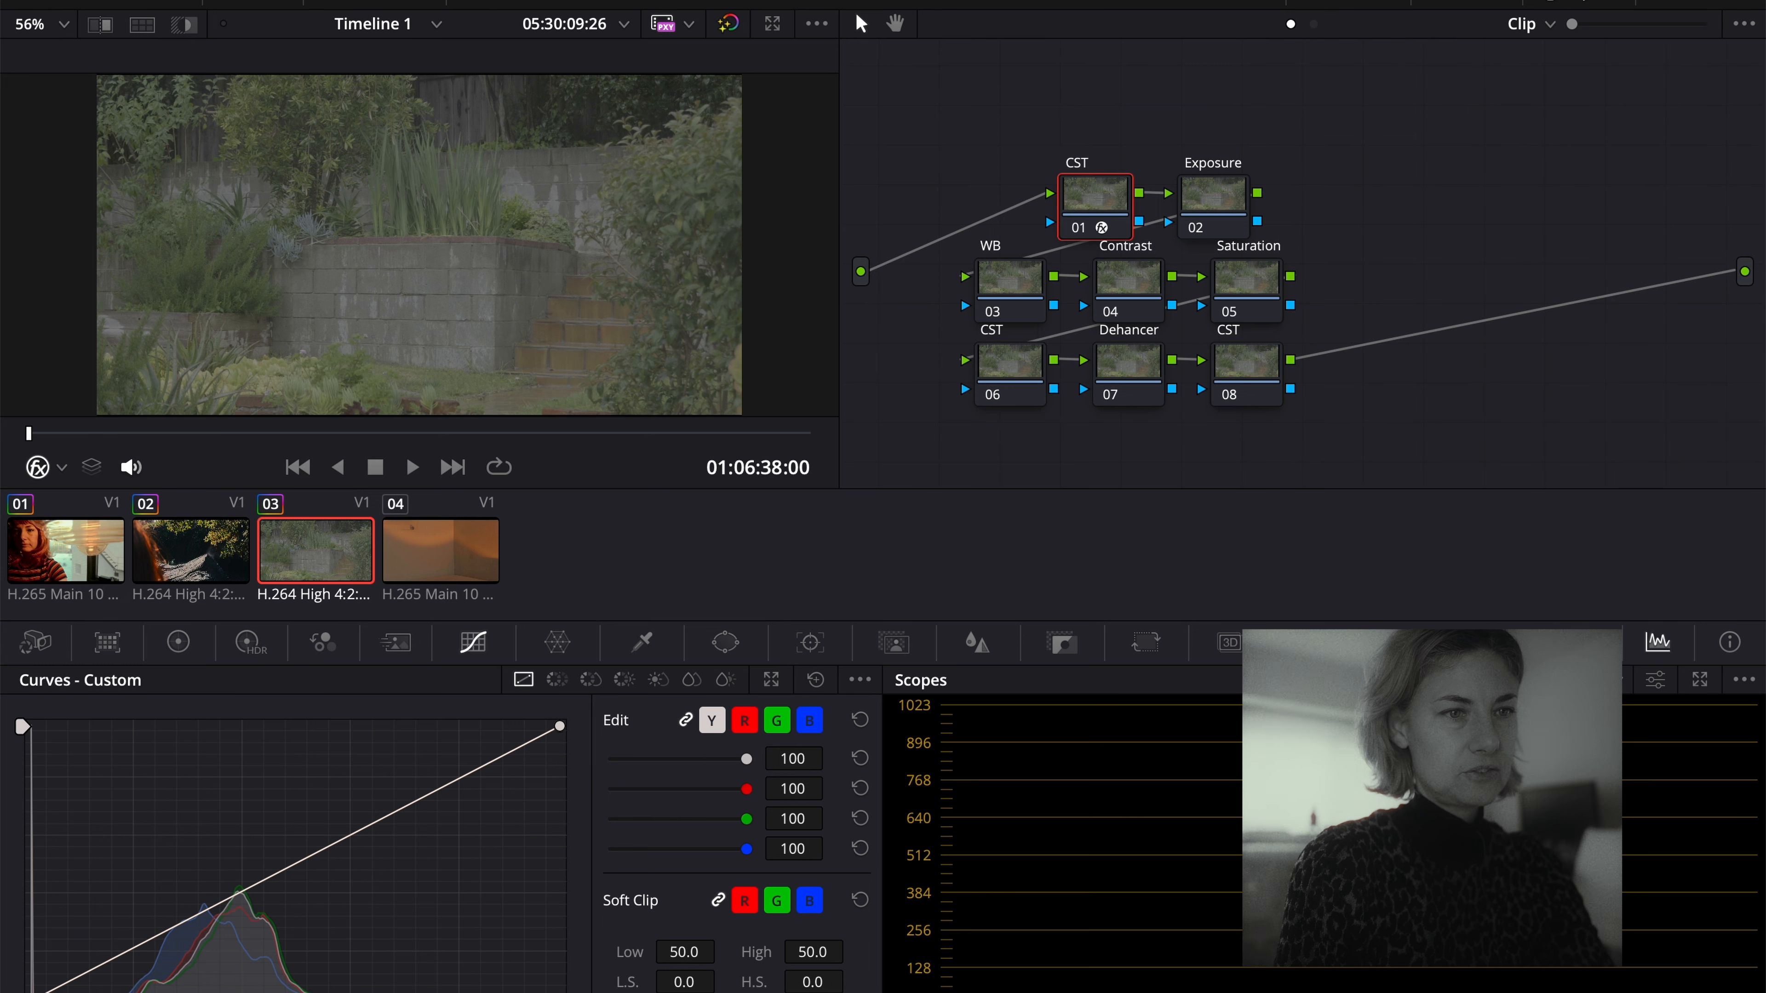
click(1236, 201)
click(1573, 2)
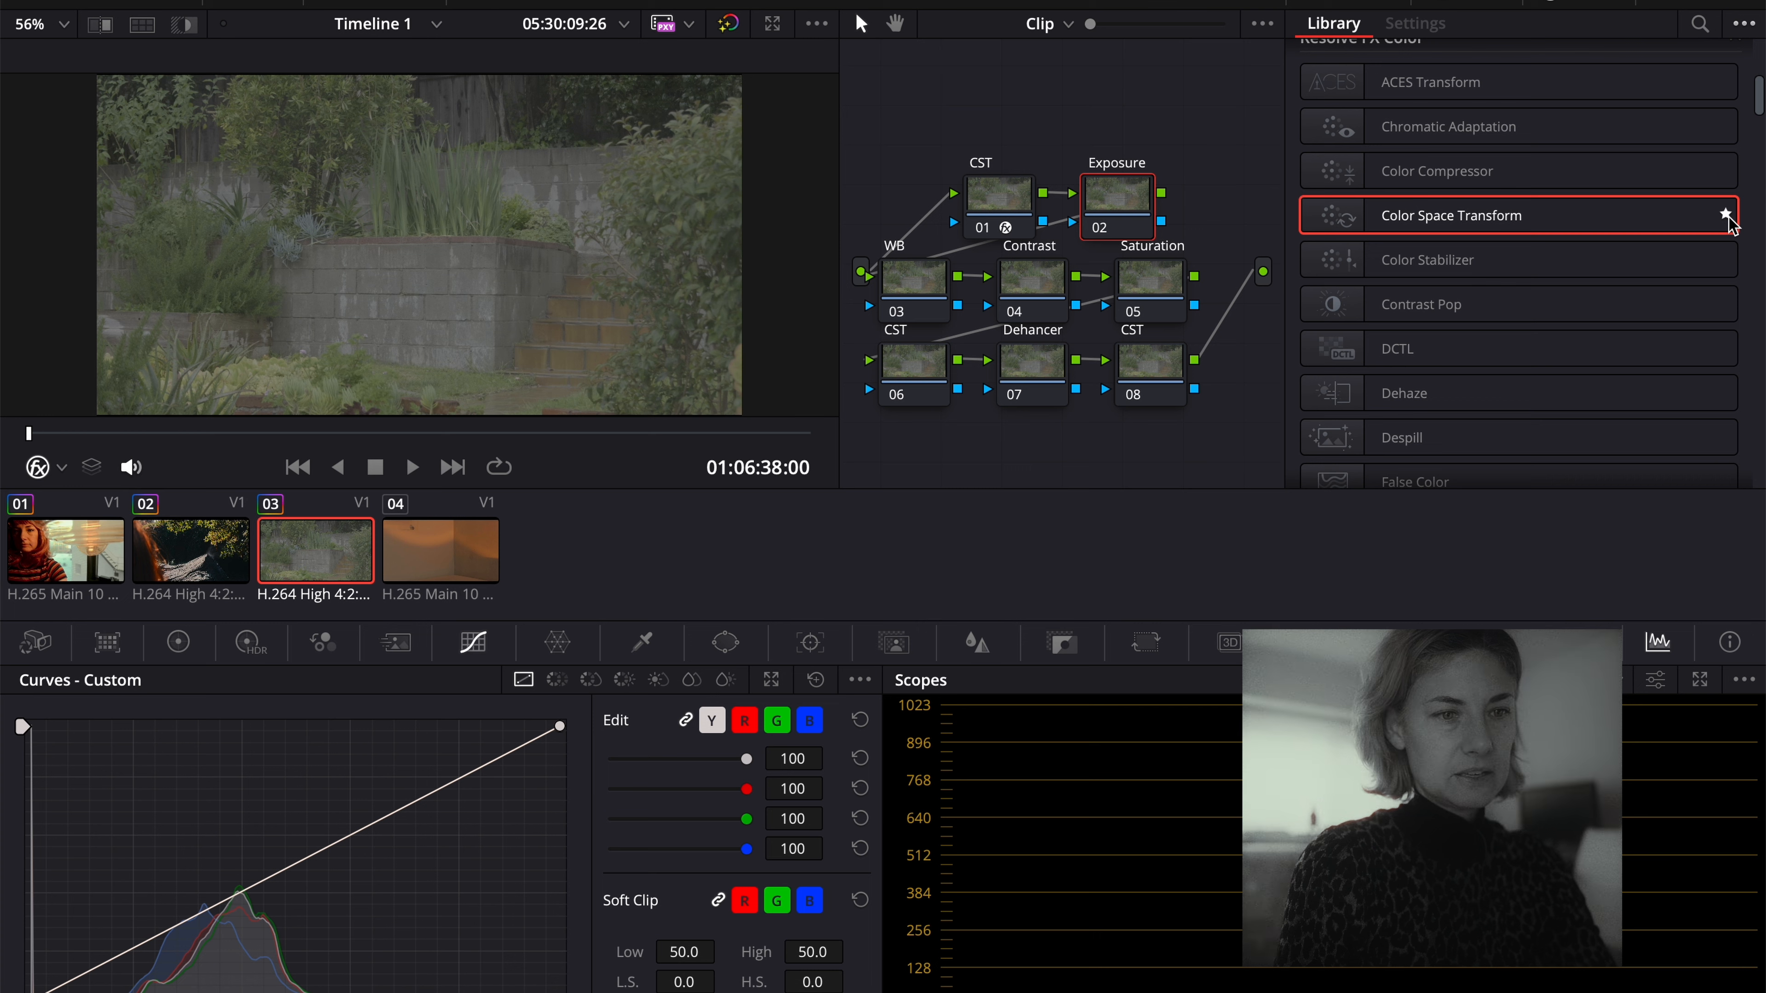
click(1744, 23)
click(1726, 79)
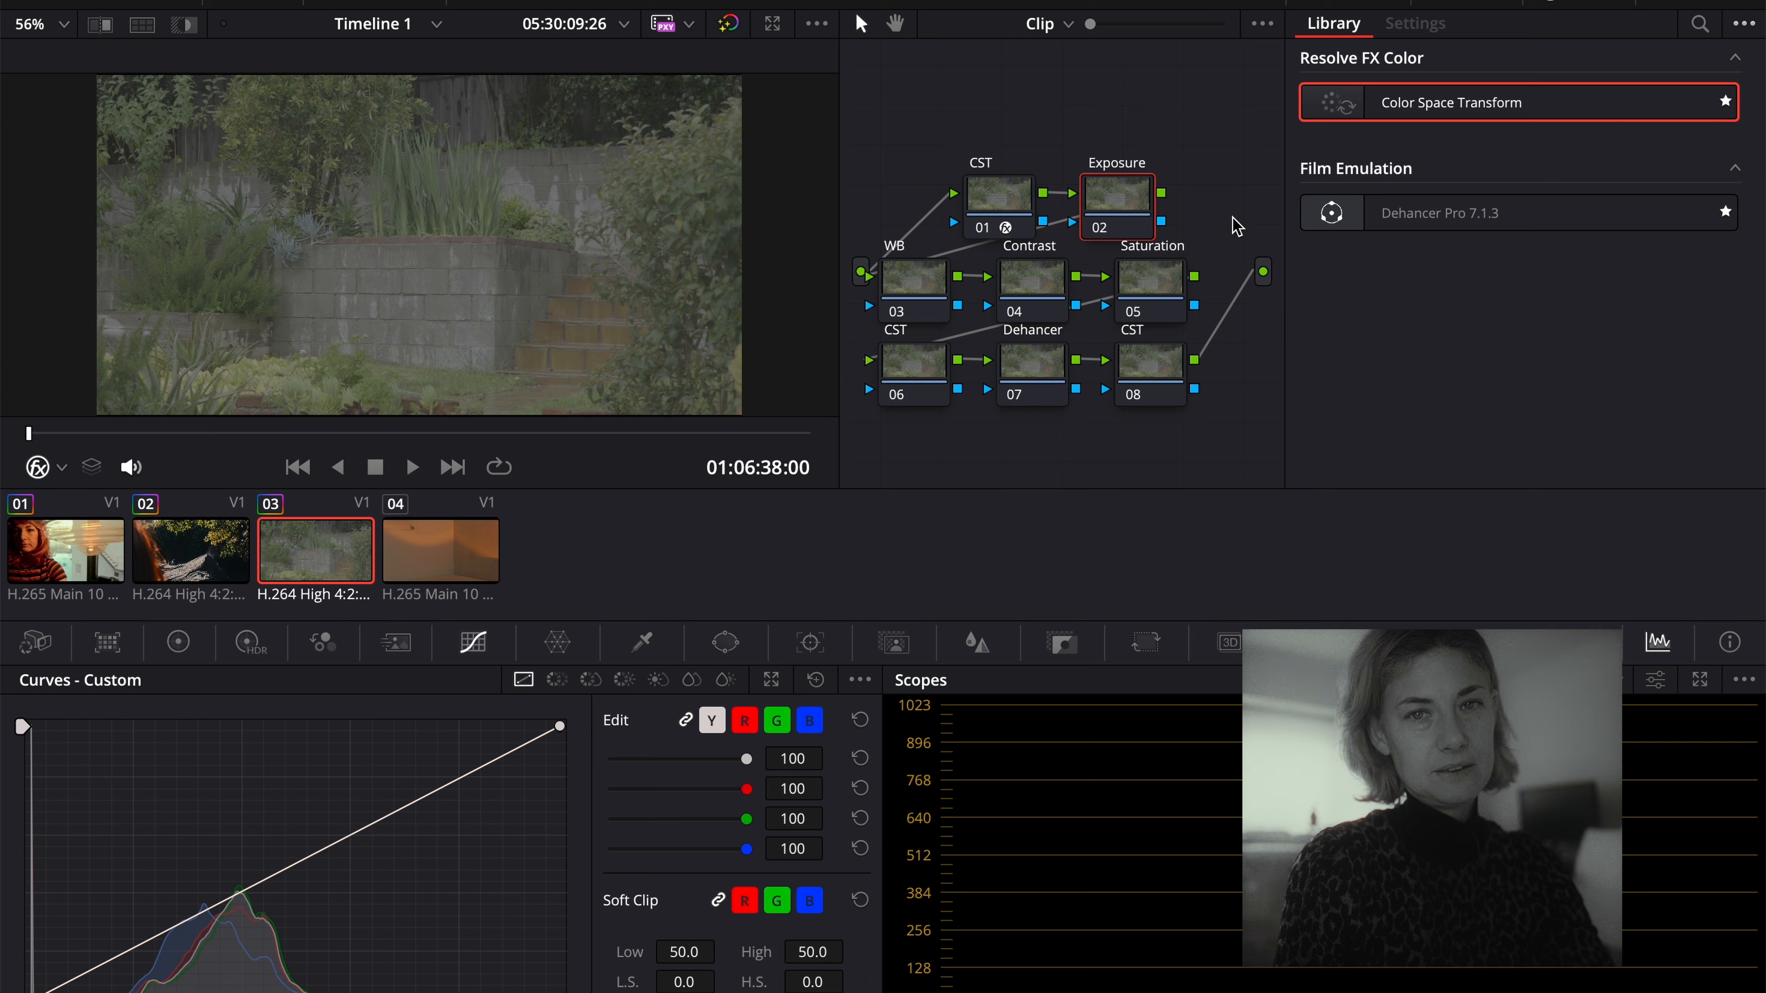
Set node 01's Color Space Transform input color space to Panasonic V-Gamut and input gamma to Panasonic V-Log.
click(1018, 220)
scroll(1574, 145, up, 3)
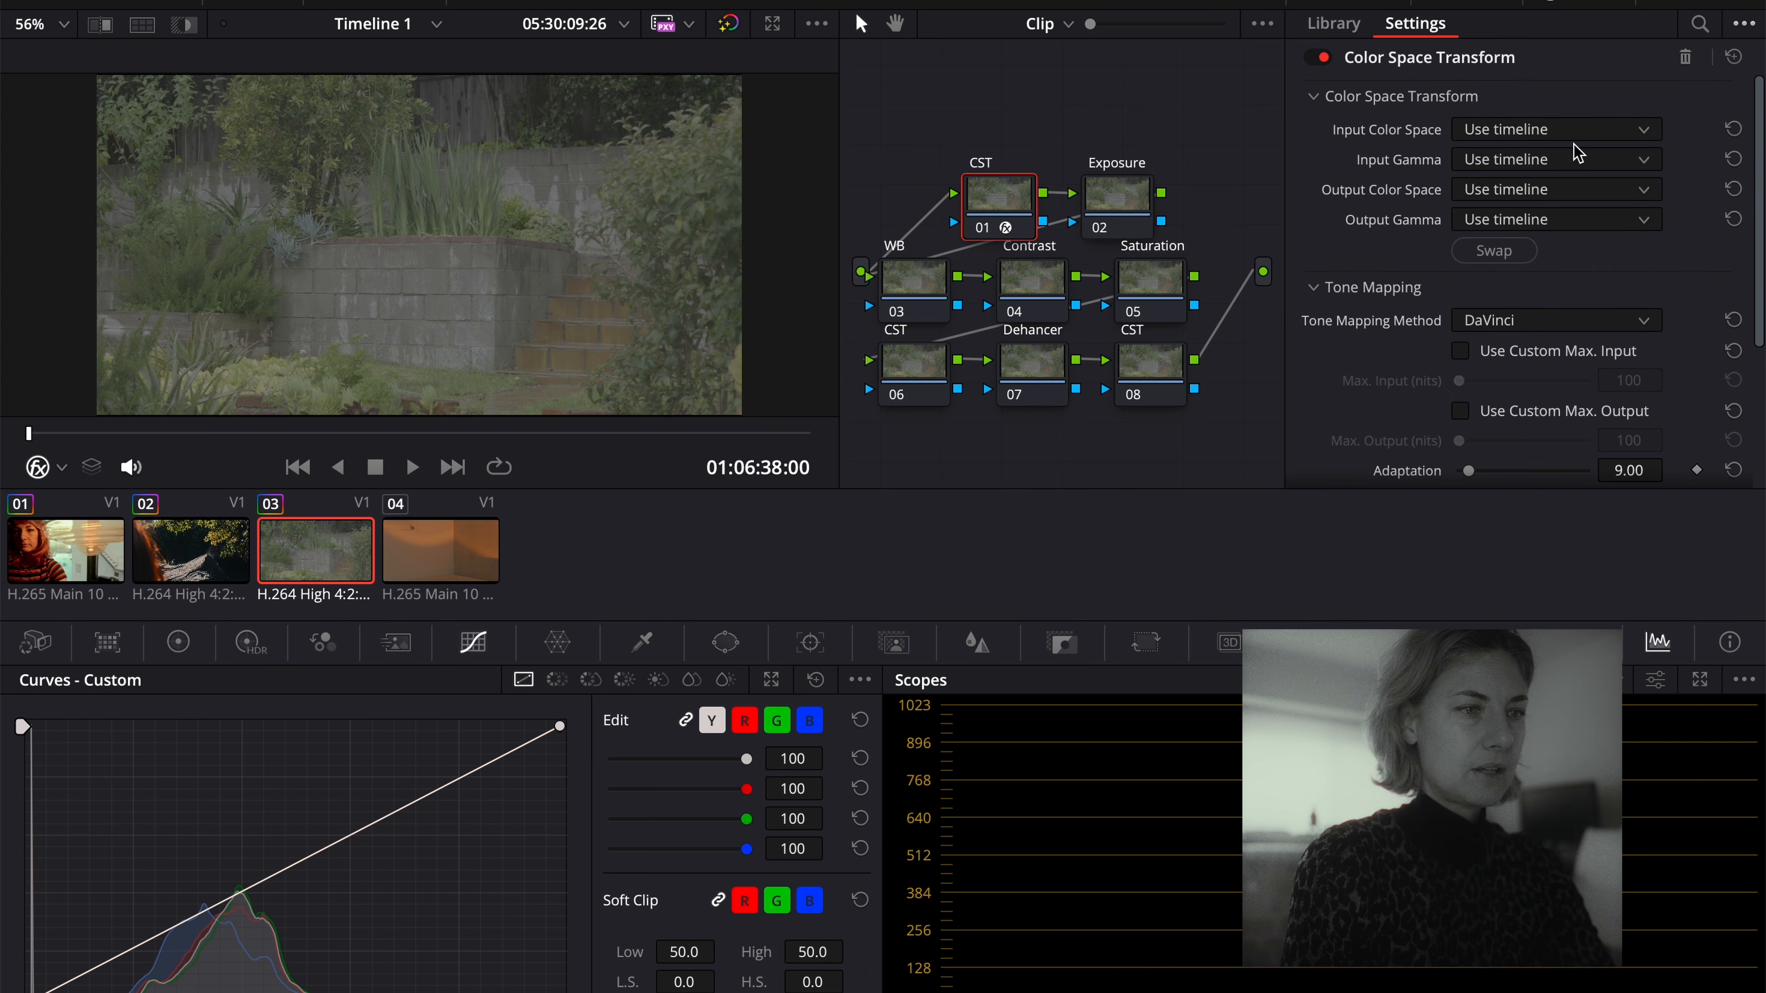
click(1581, 130)
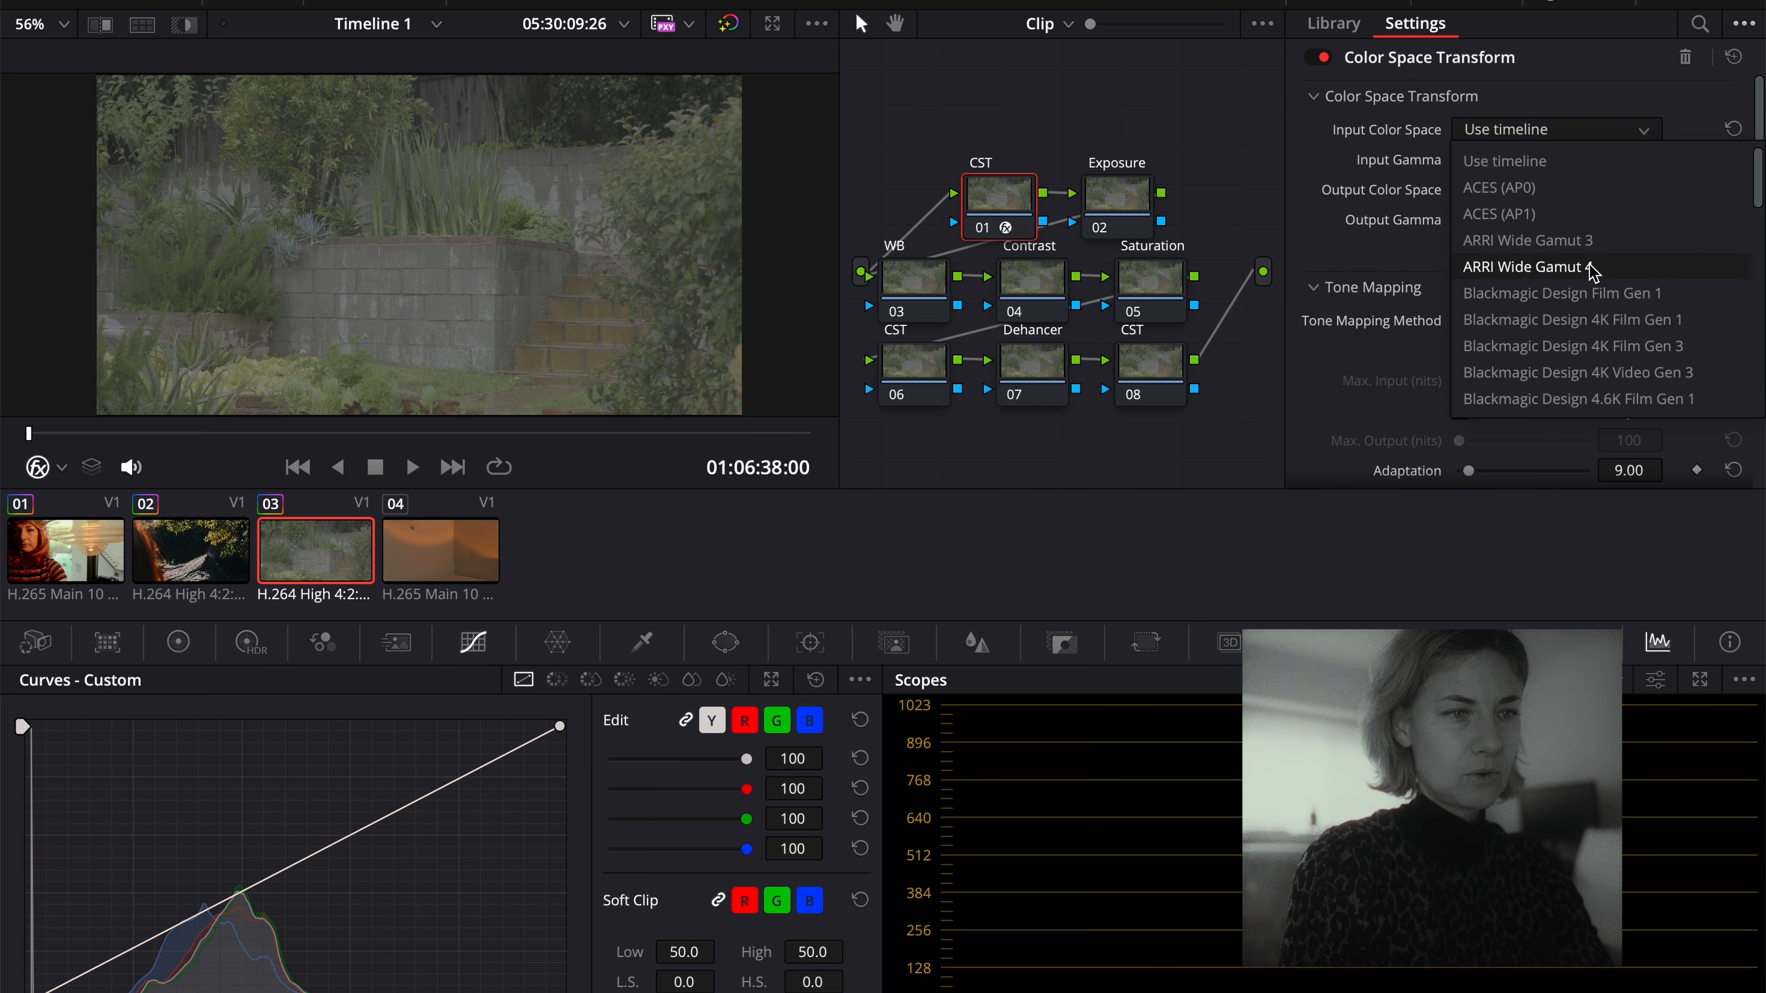
scroll(1589, 265, down, 5)
scroll(1592, 268, down, 4)
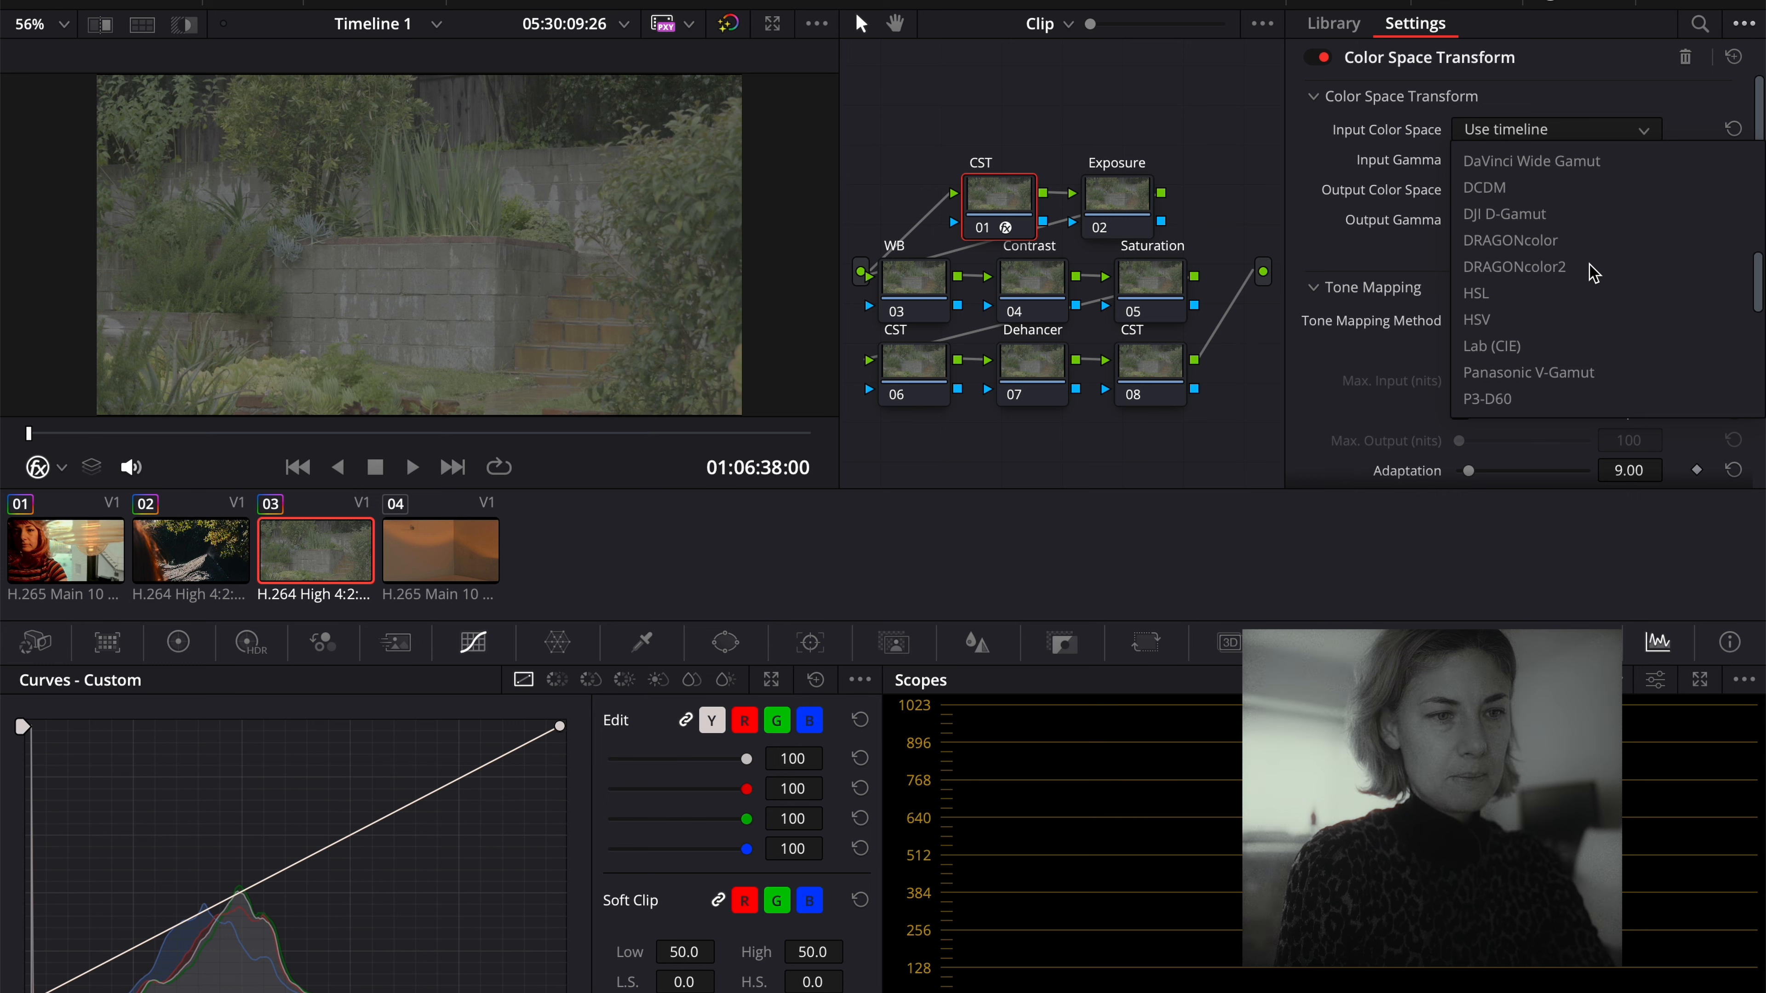
click(1590, 246)
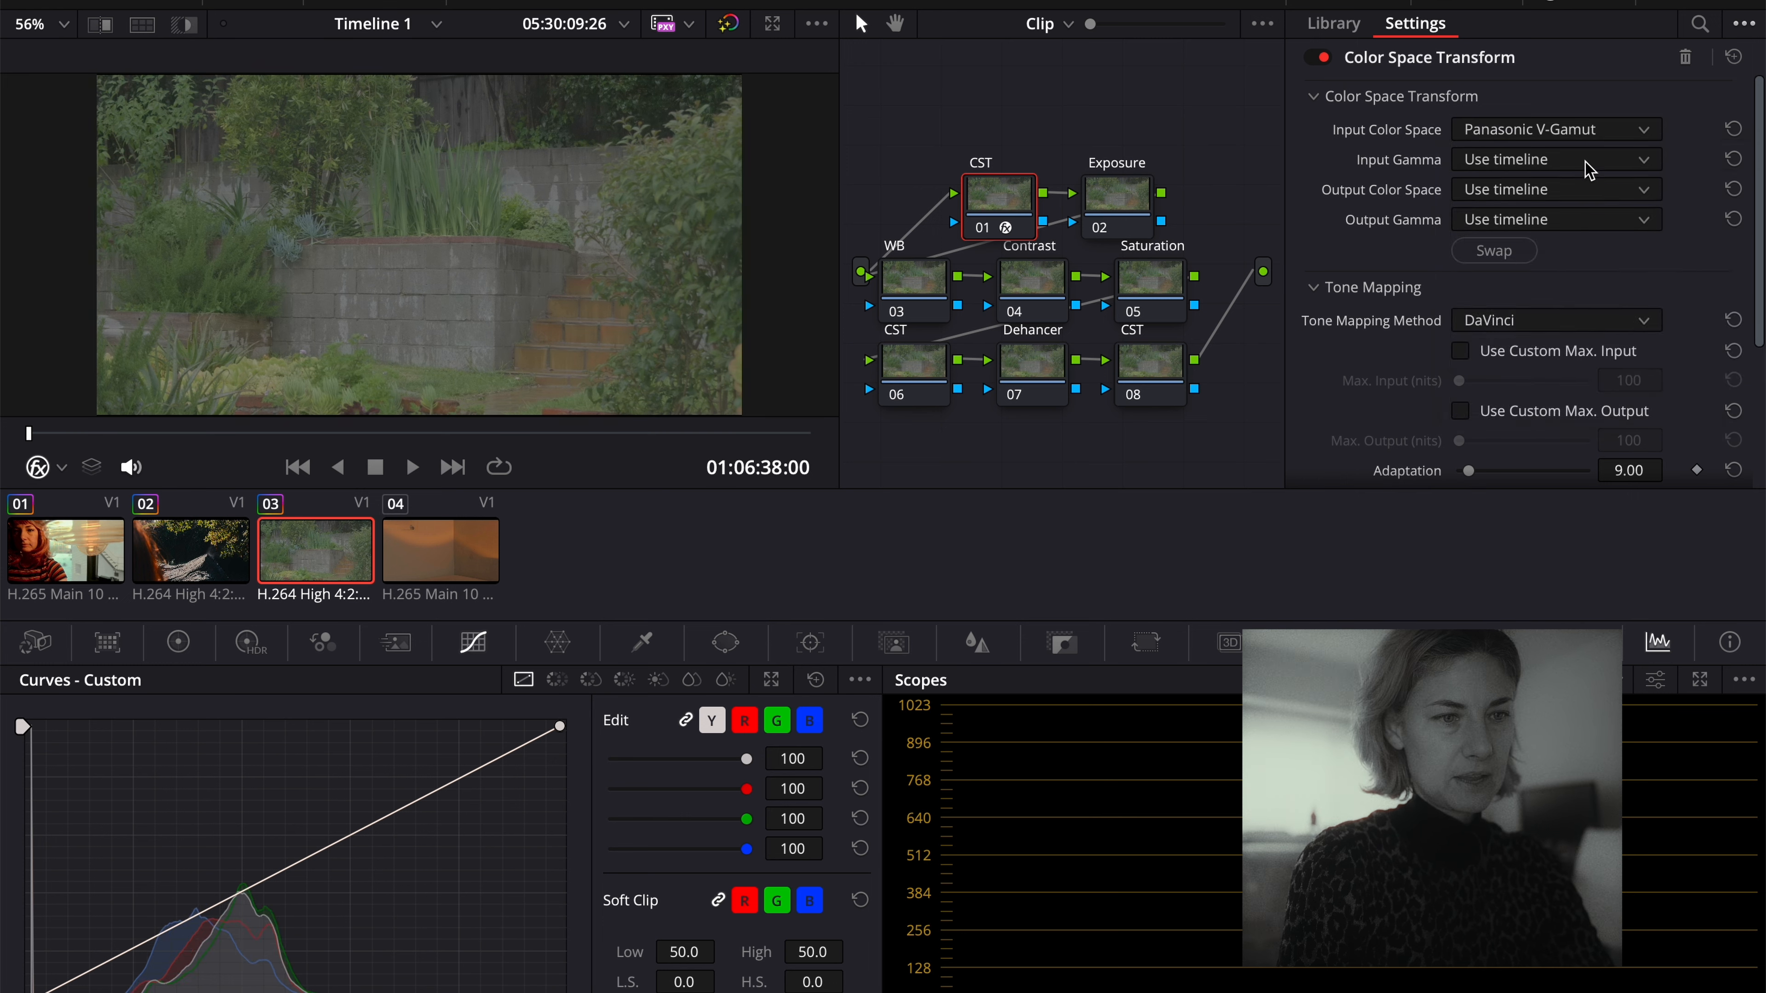
click(1589, 164)
scroll(1584, 327, down, 3)
scroll(1585, 332, down, 8)
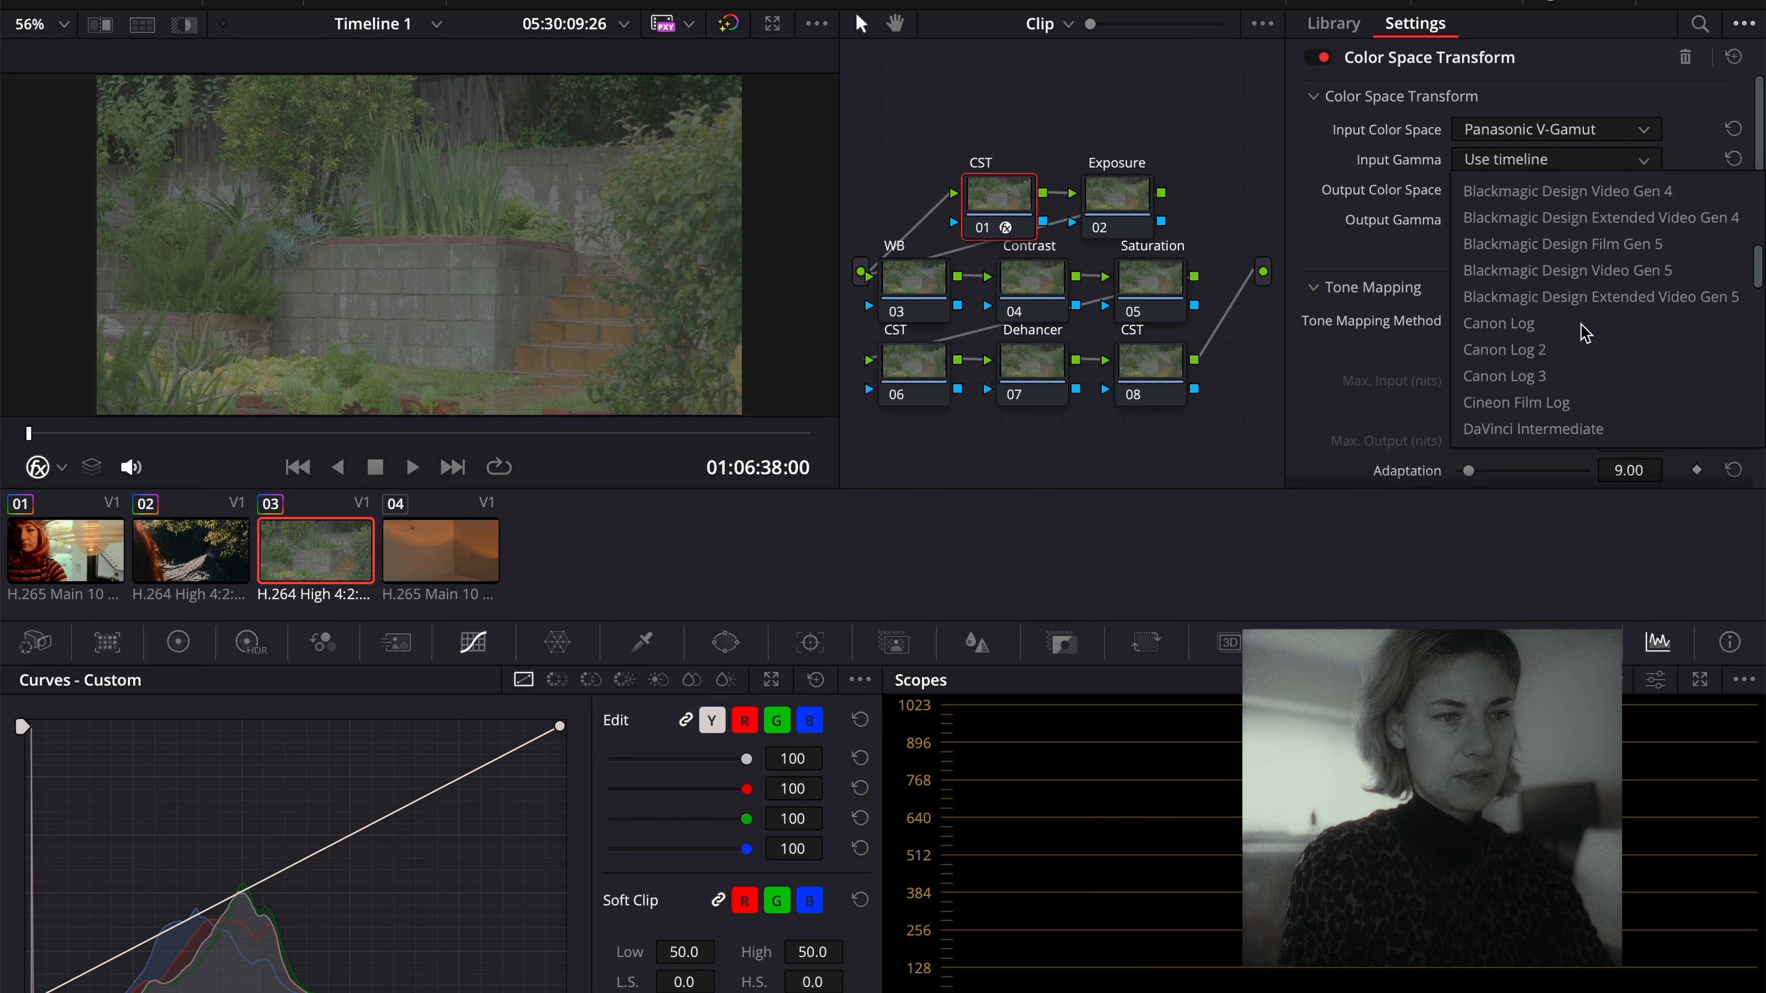
click(1584, 327)
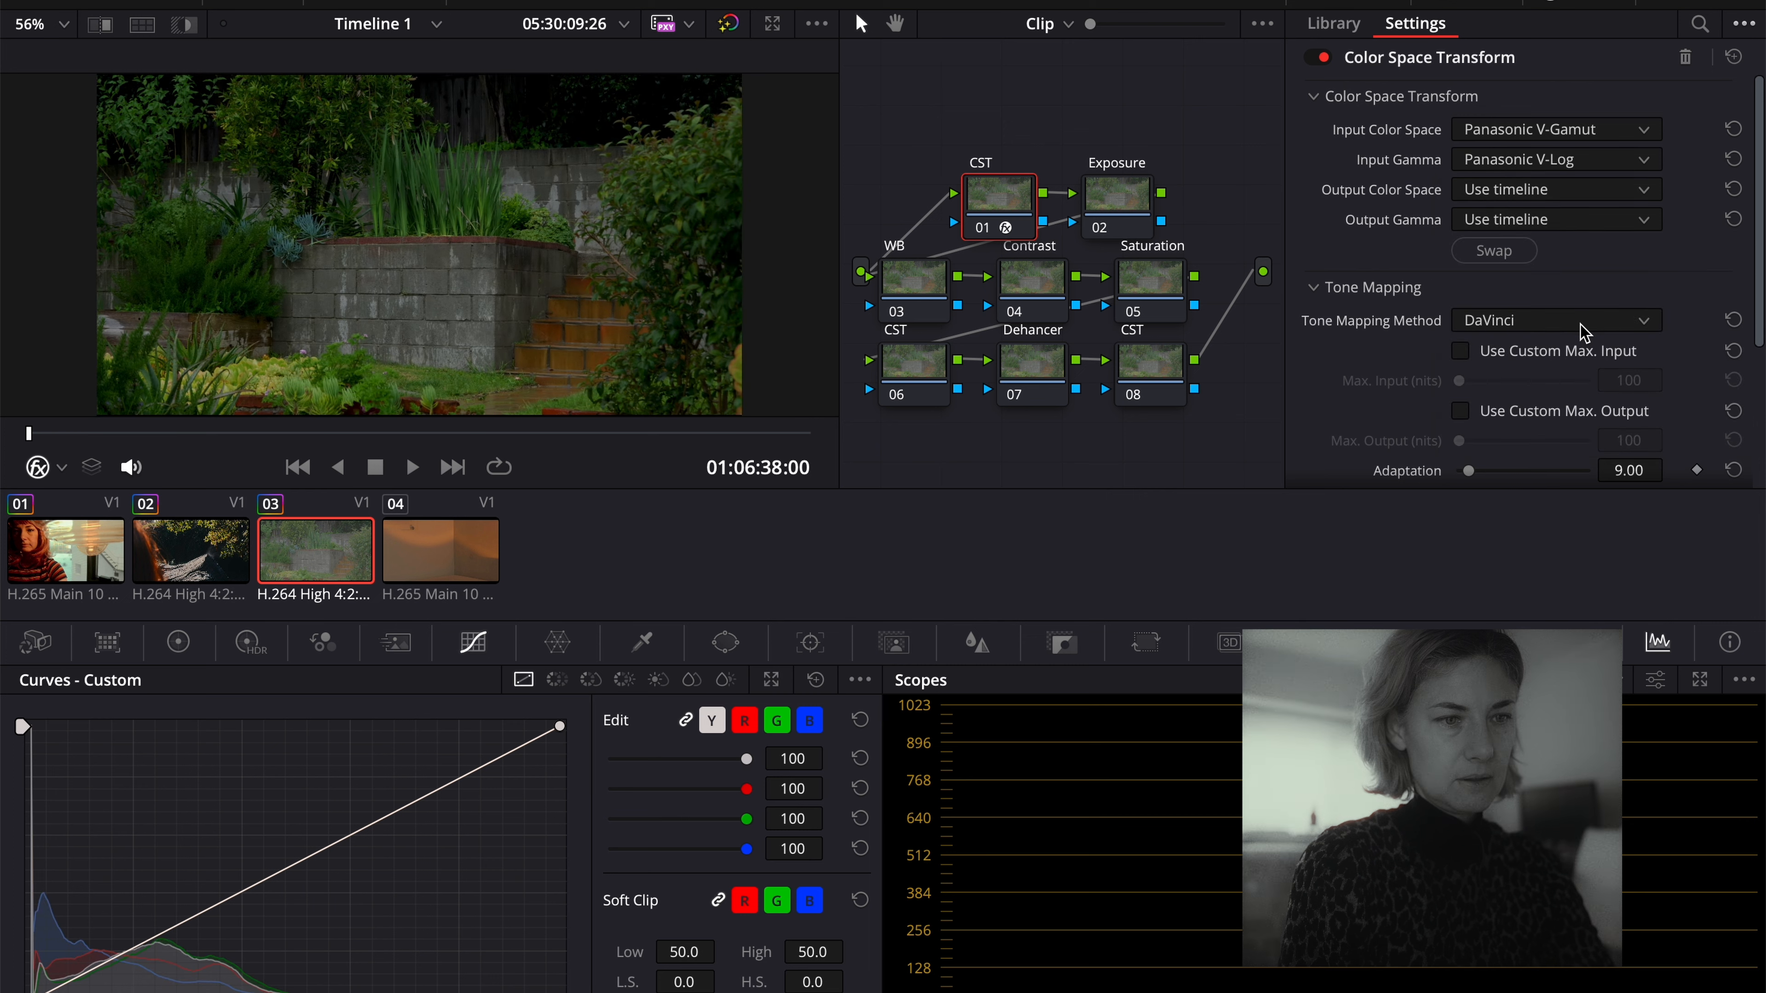
Set node 01's output color space to DaVinci Wide Gamut and output gamma to DaVinci Intermediate.
click(1565, 198)
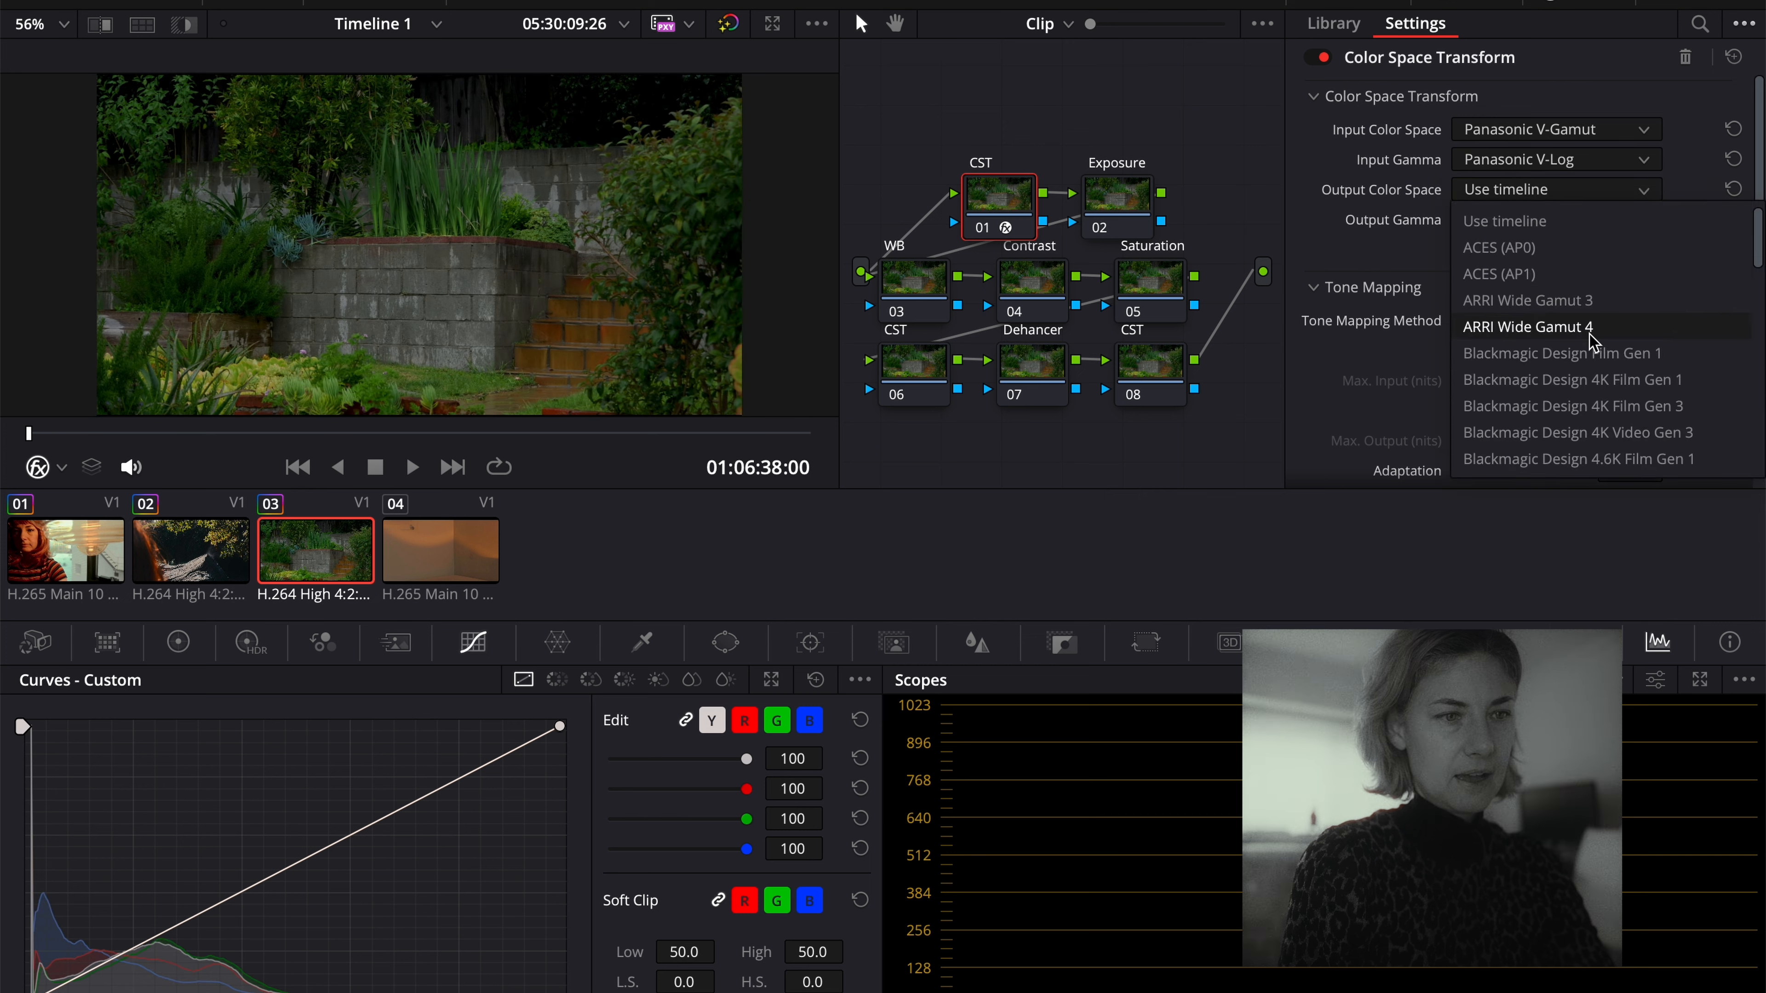
scroll(1590, 341, down, 3)
scroll(1593, 340, up, 3)
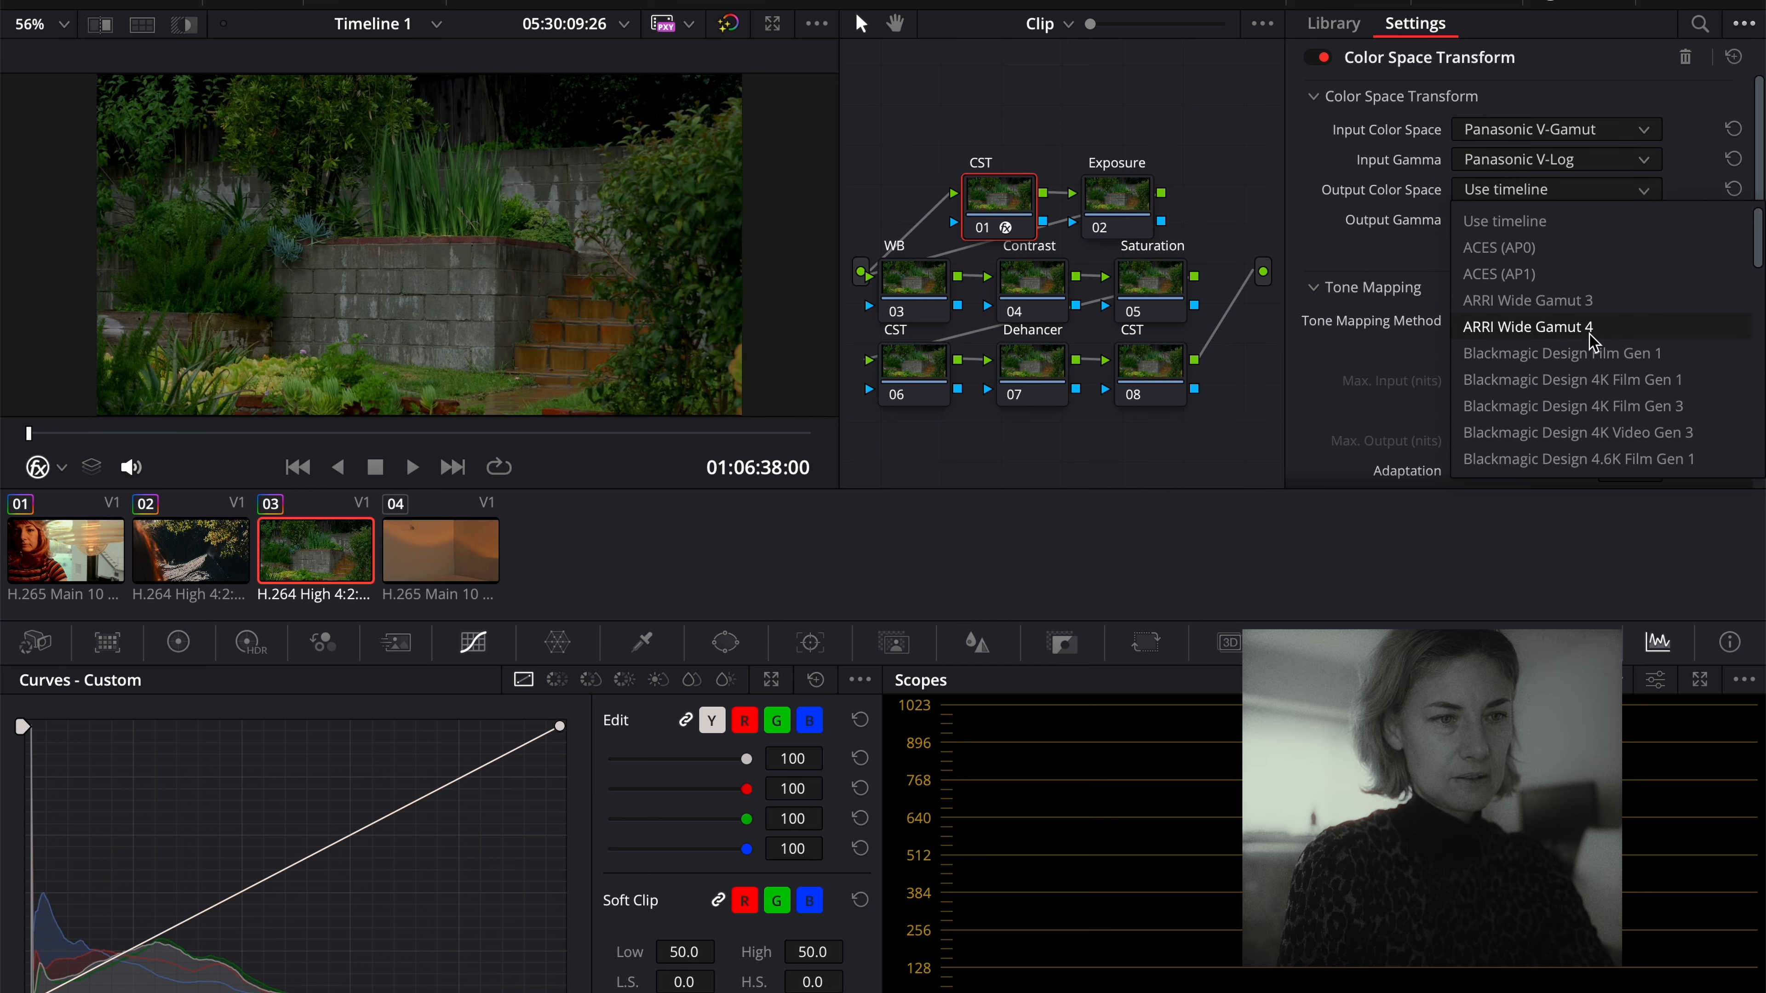
scroll(1590, 348, down, 10)
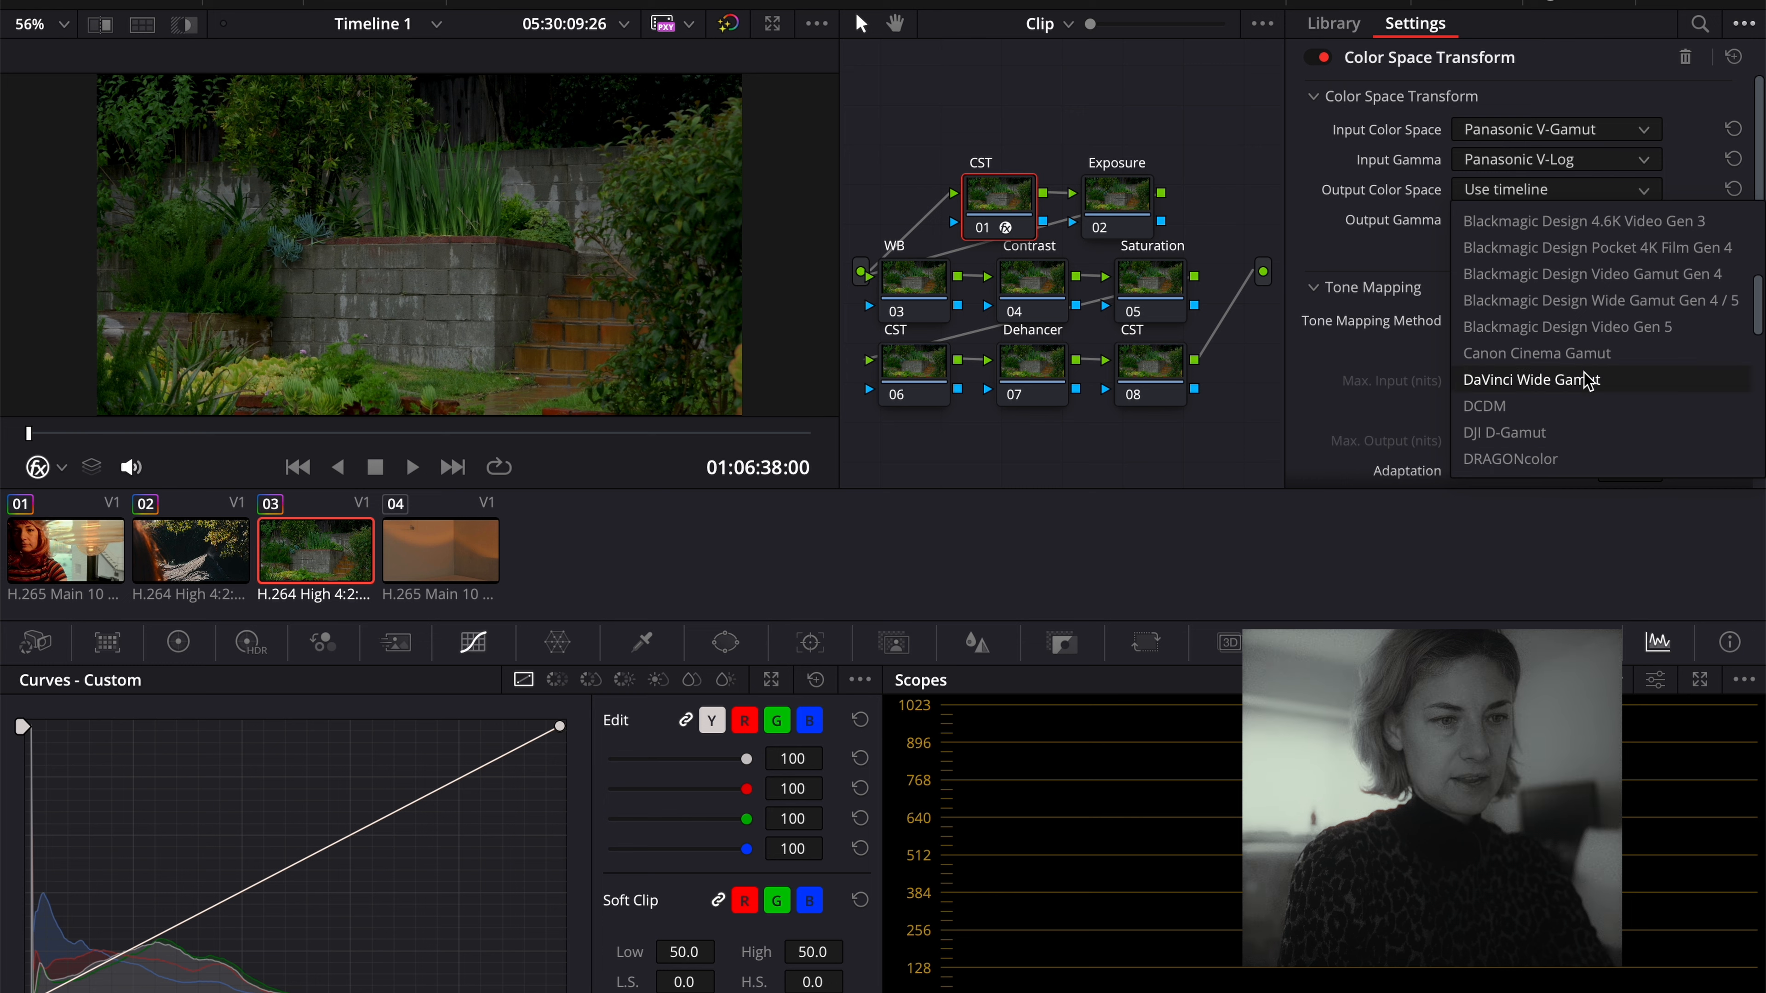
click(1588, 380)
click(1566, 223)
scroll(1579, 389, down, 3)
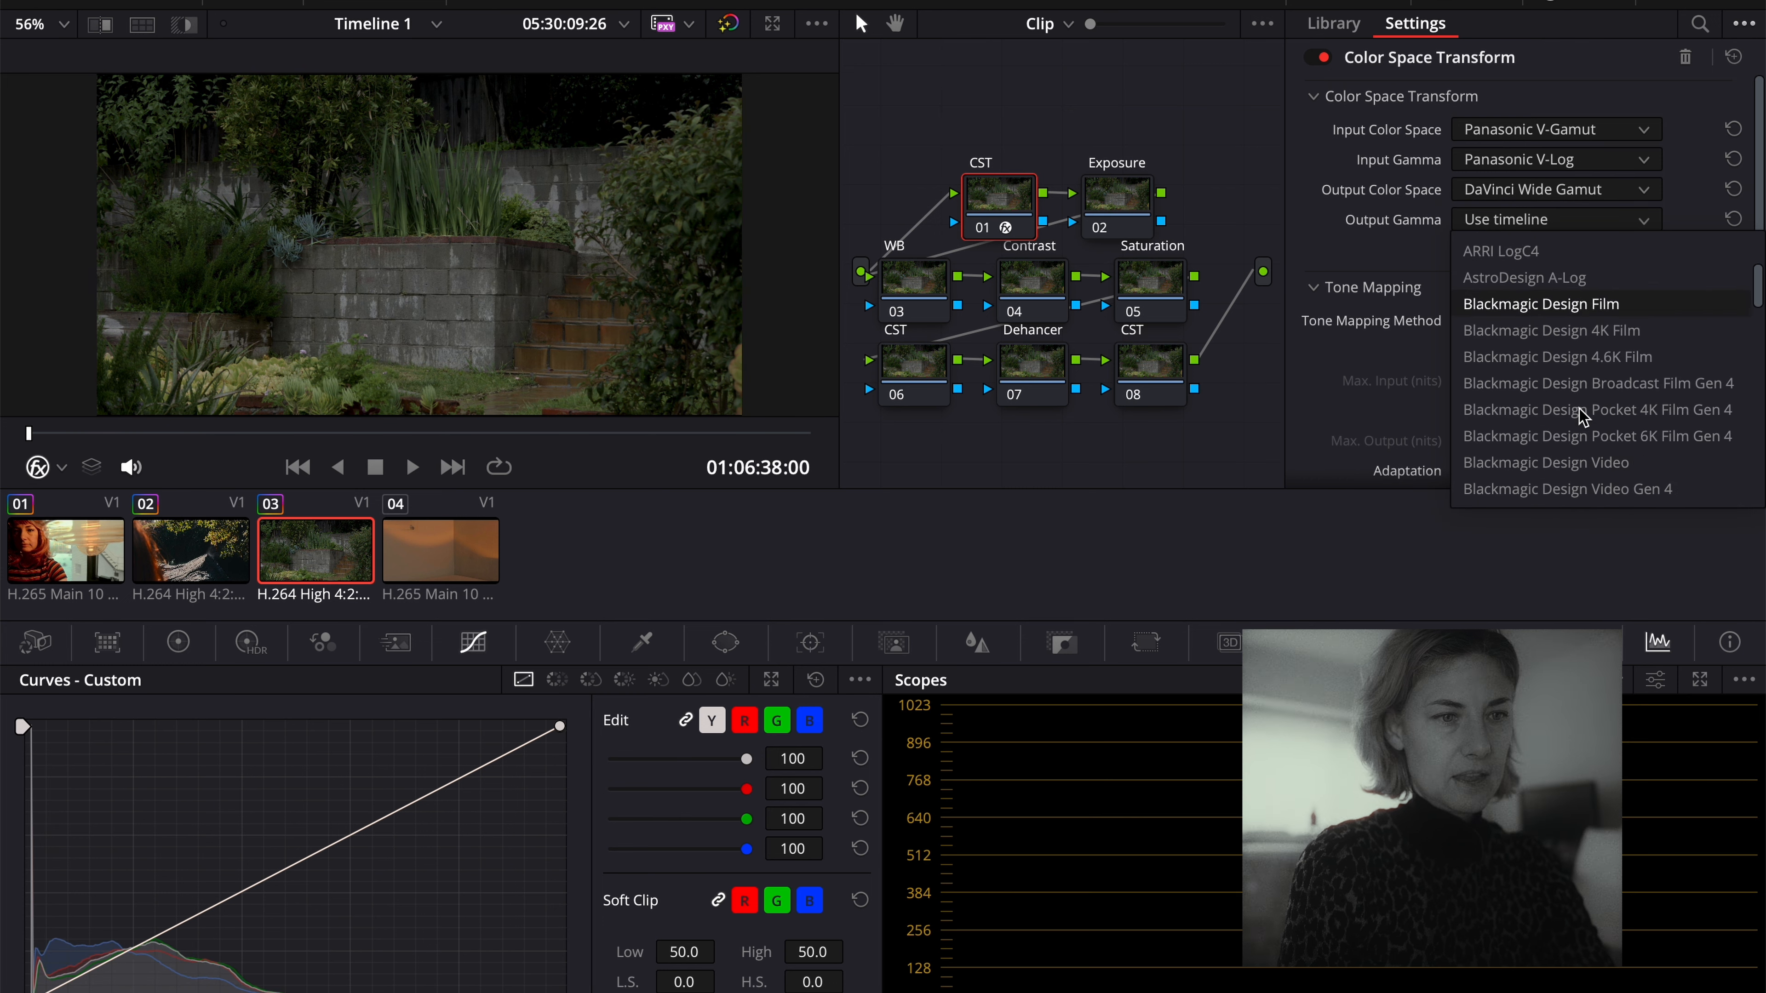
scroll(1582, 415, down, 10)
click(1582, 415)
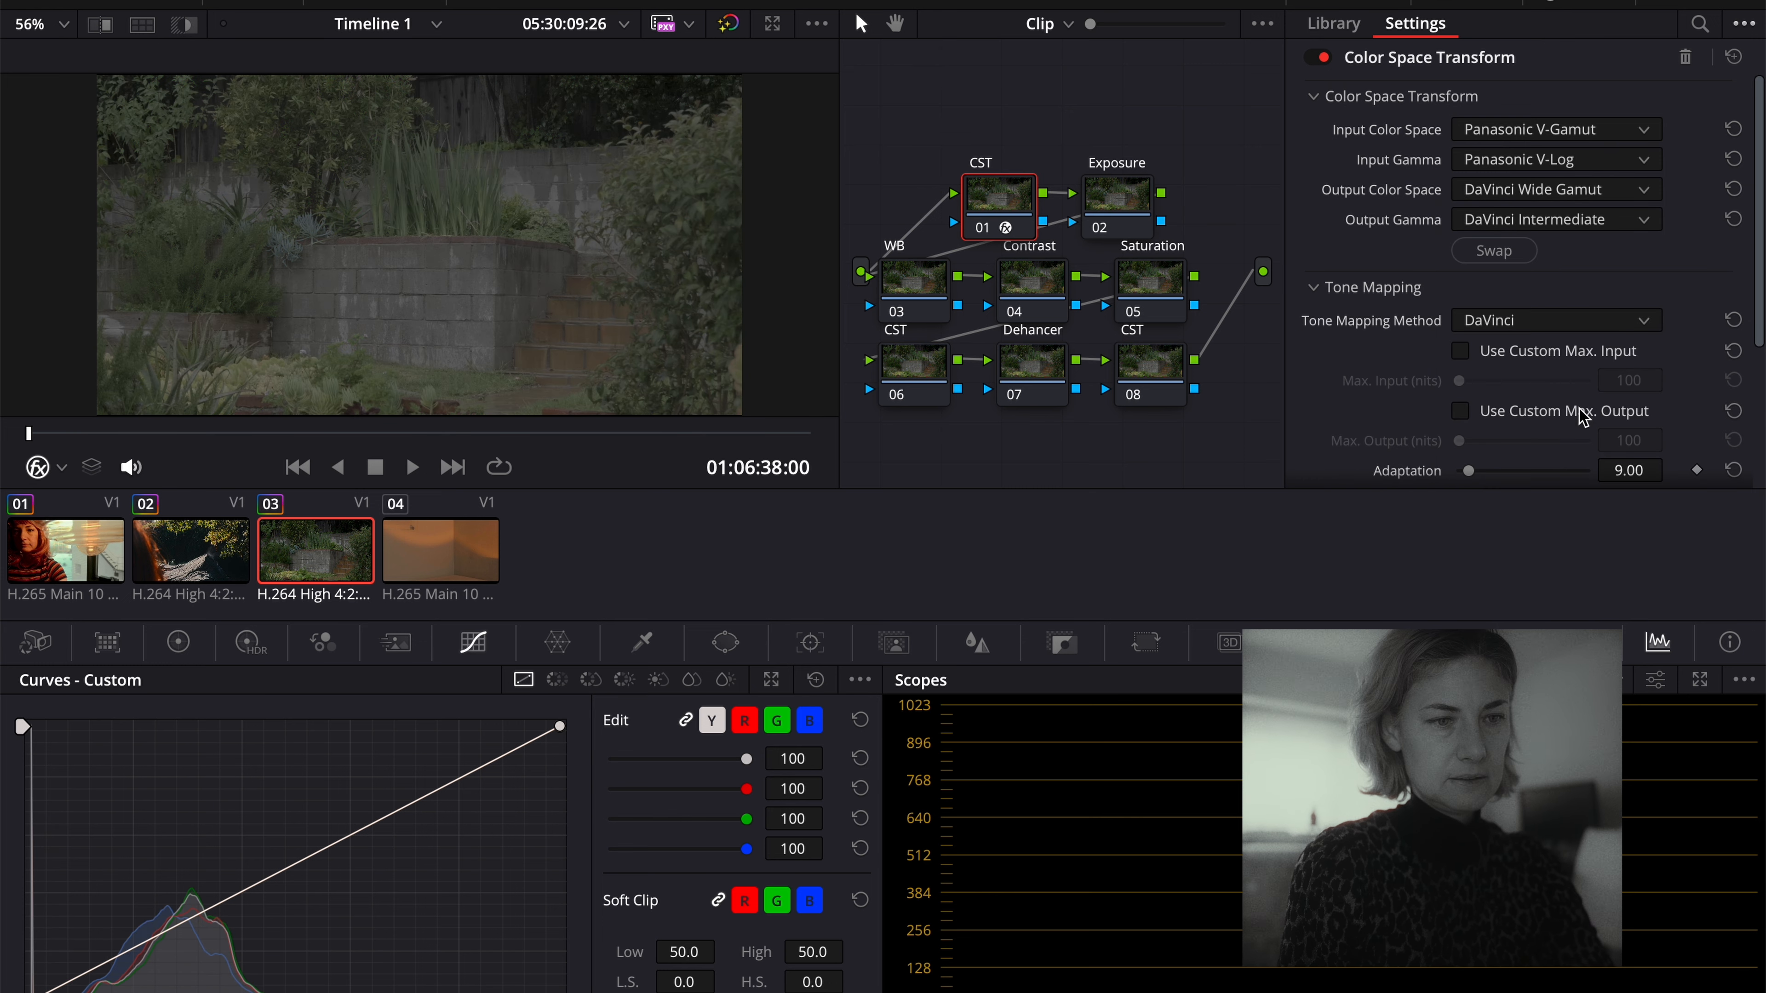
Apply Color Space Transform to node 06, the CST node before Dehancer, with DaVinci Wide Gamut as input color space.
click(913, 386)
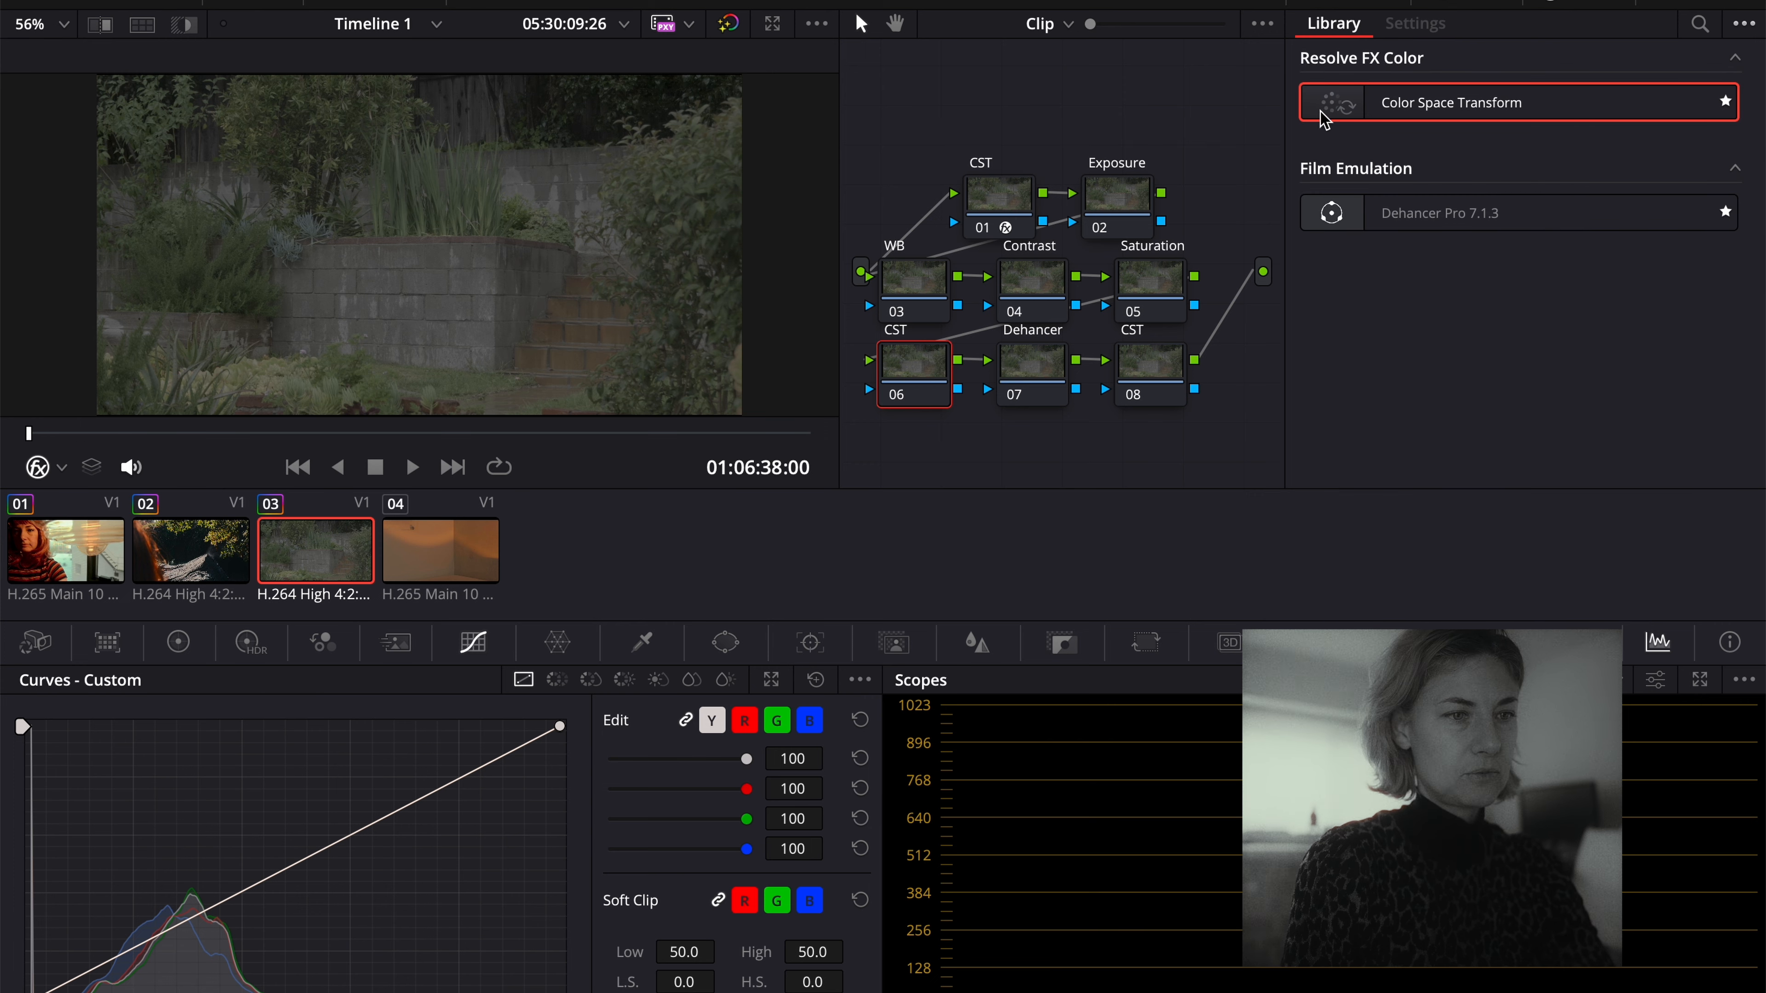
drag(1324, 119, 911, 390)
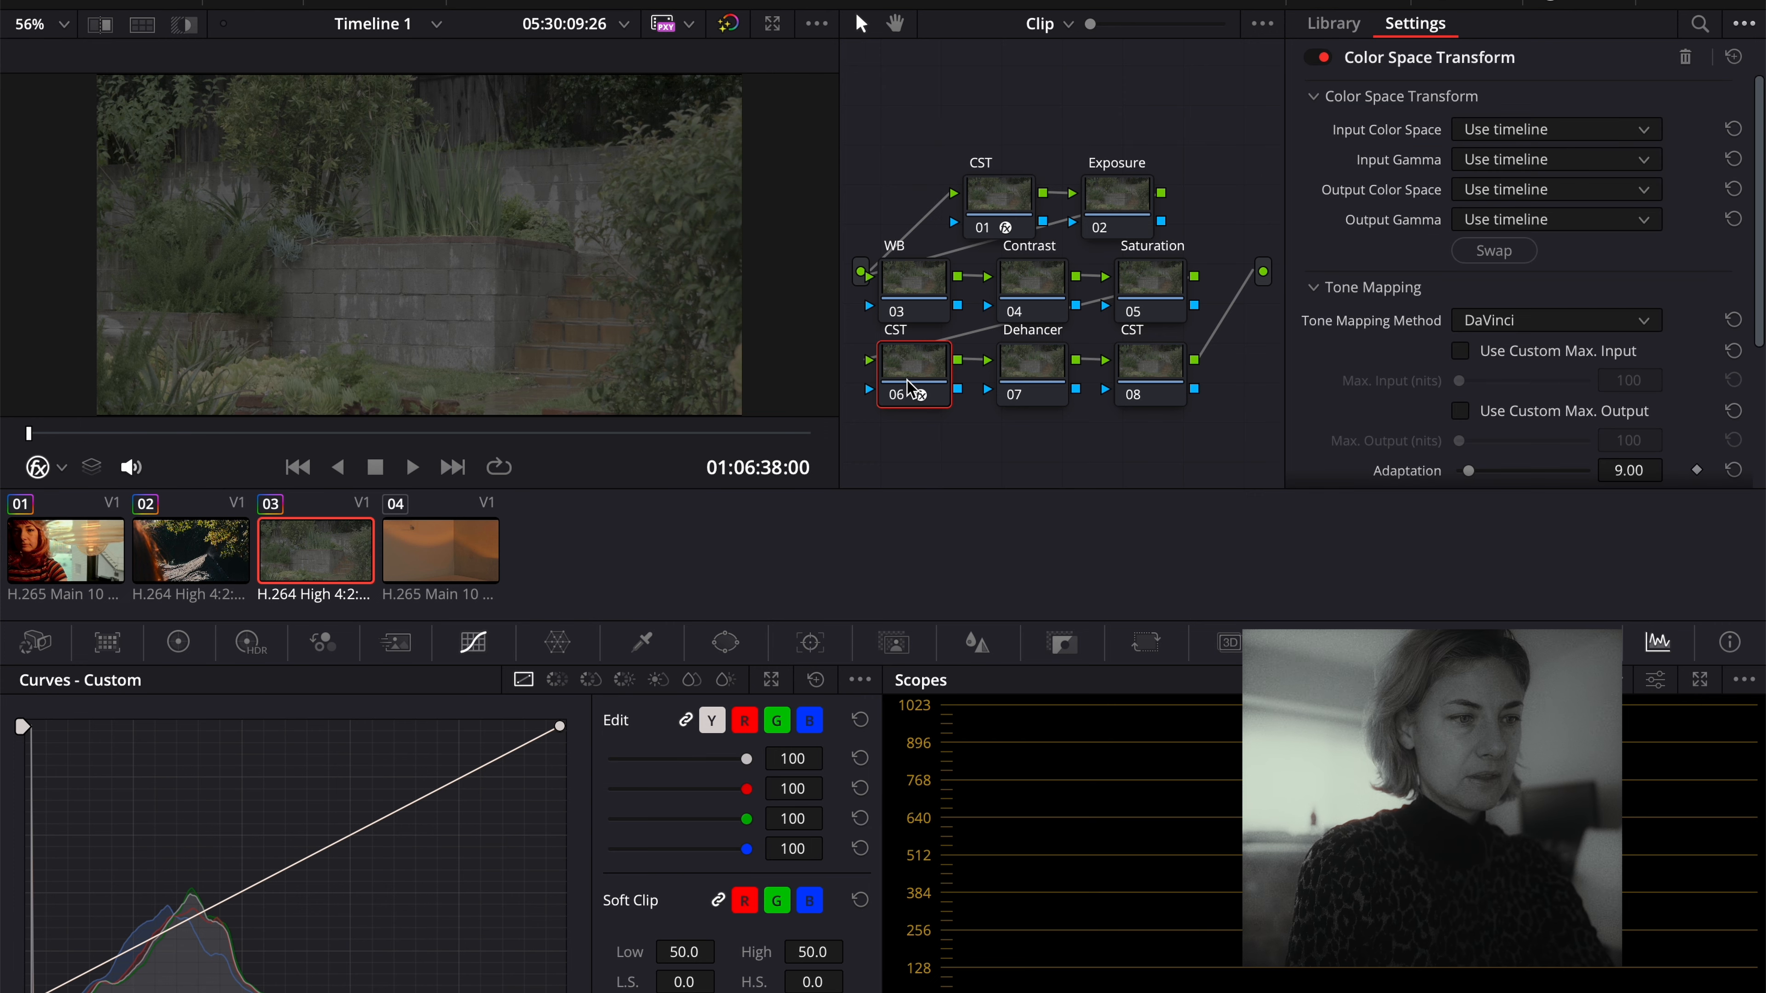
click(1549, 126)
key(p)
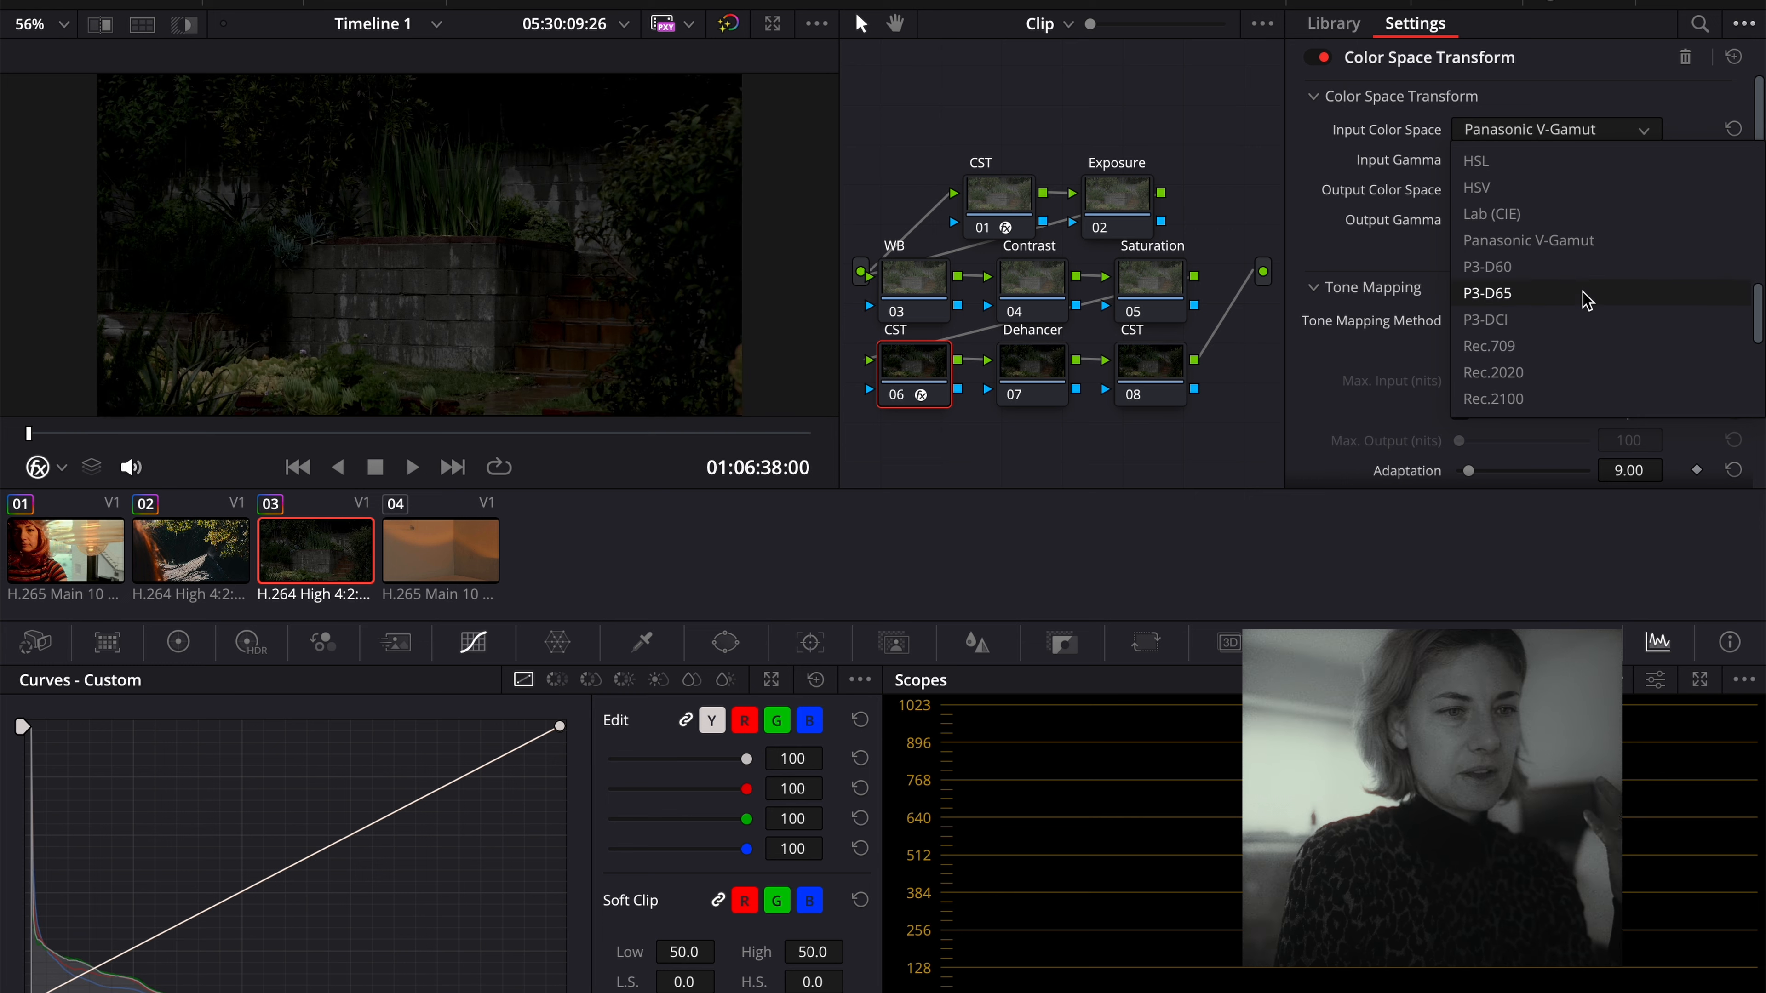
scroll(1590, 333, up, 10)
scroll(1590, 333, down, 3)
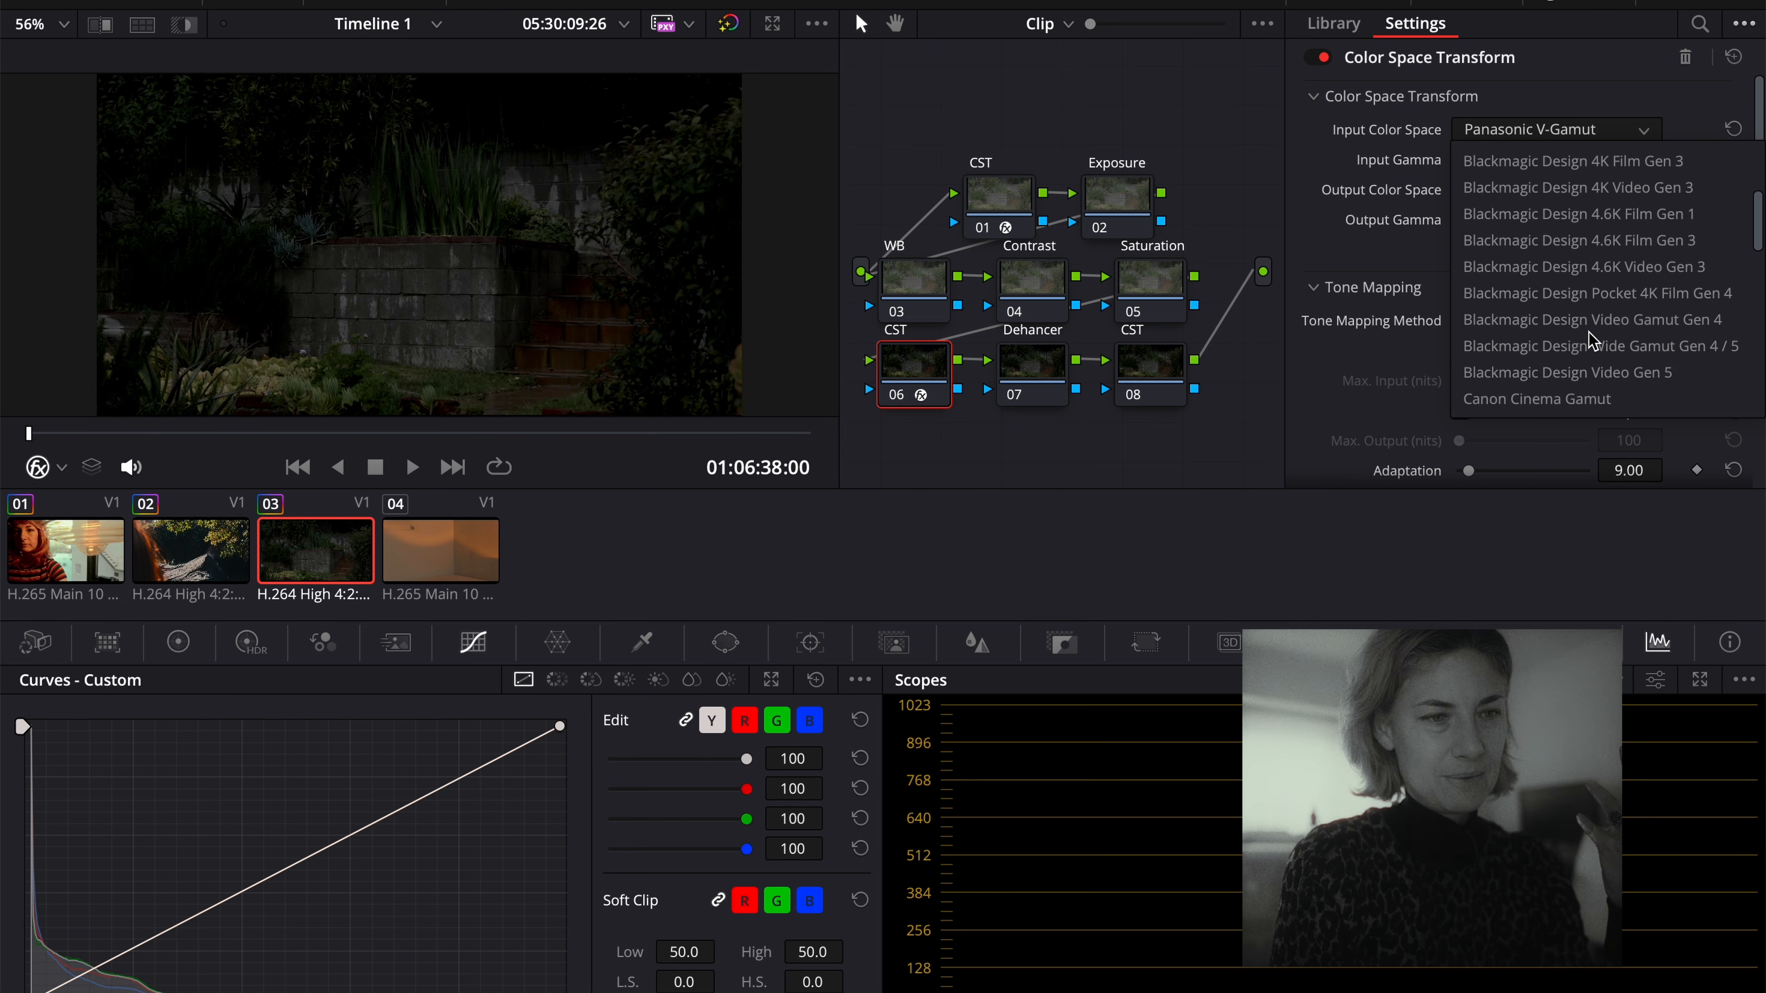
scroll(1589, 333, down, 5)
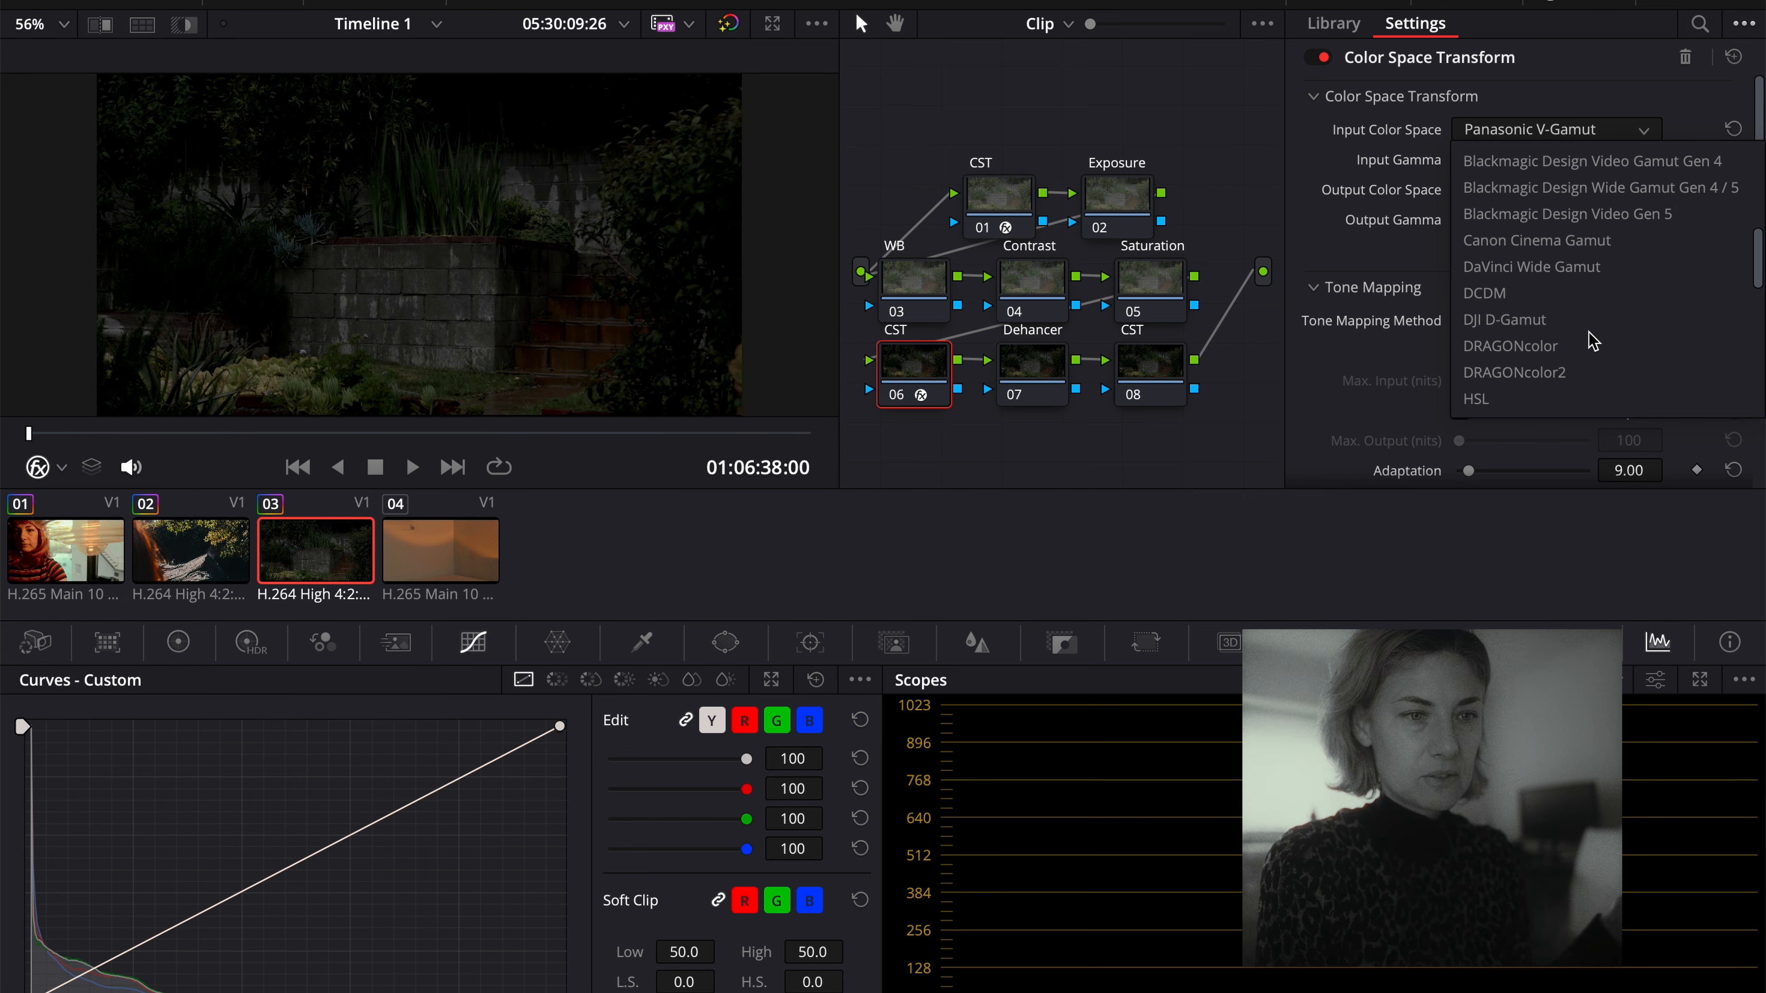
click(1578, 267)
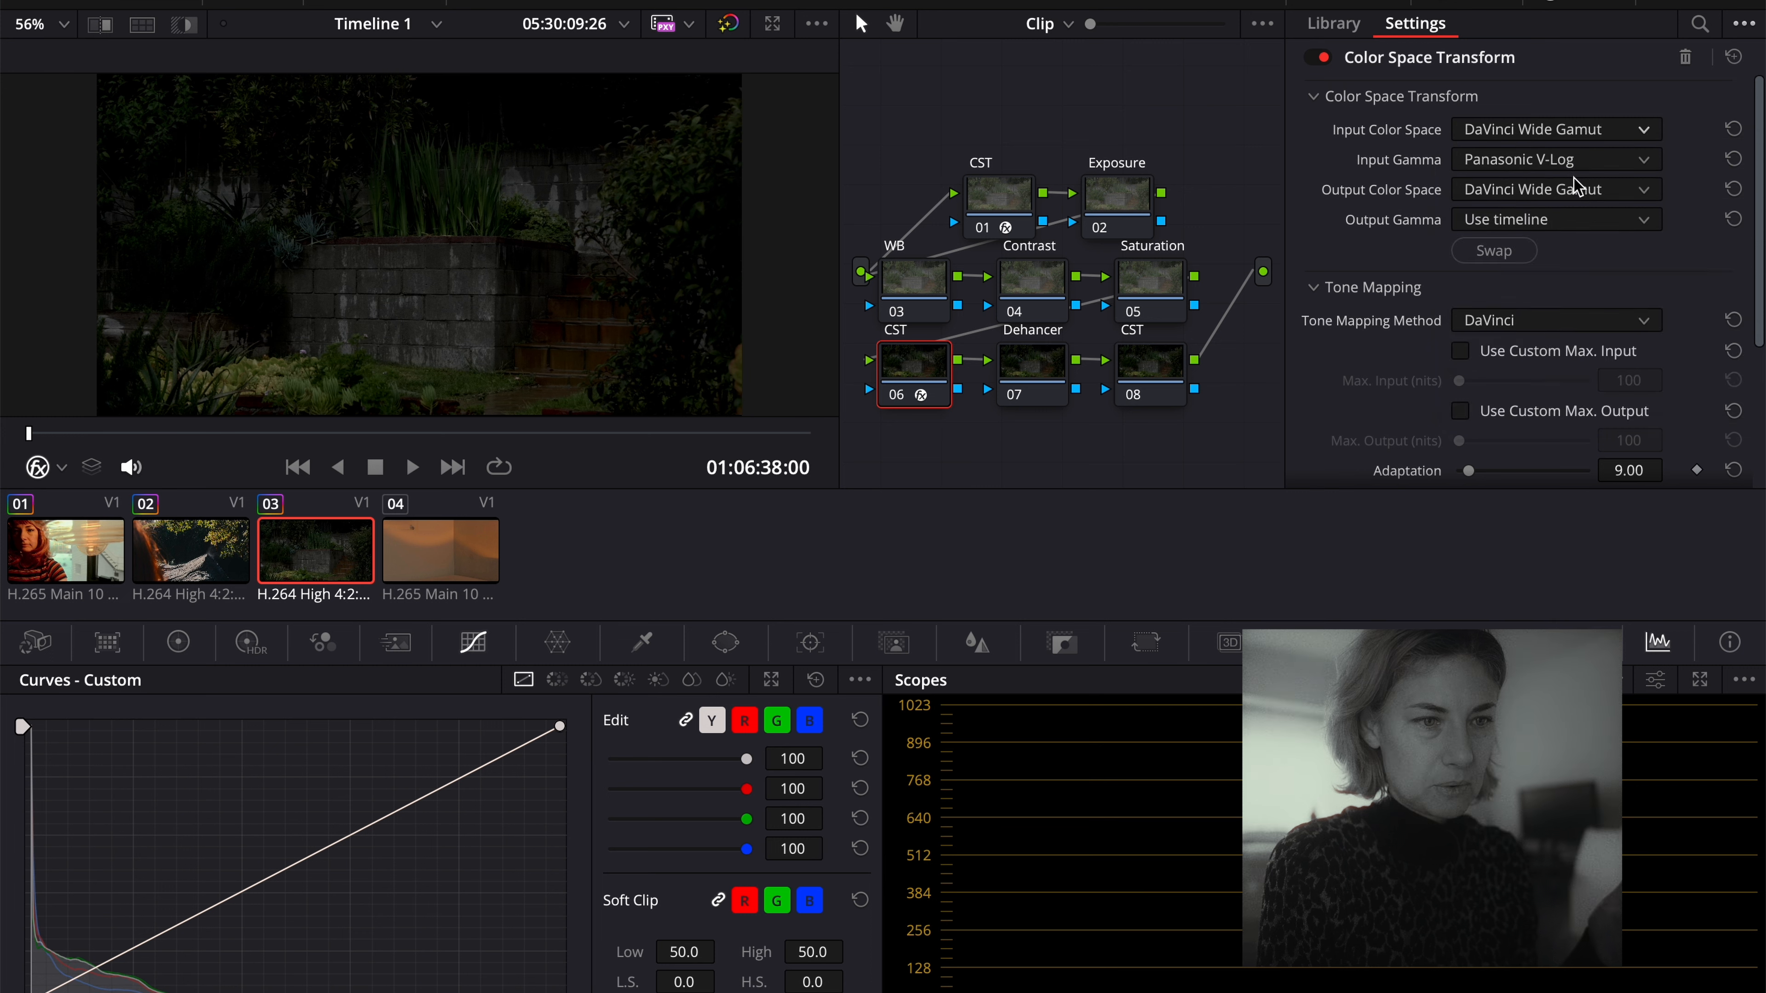
Set the input gamma of node 06's Color Space Transform to DaVinci Intermediate.
click(1573, 166)
scroll(1576, 324, down, 3)
scroll(1575, 324, up, 11)
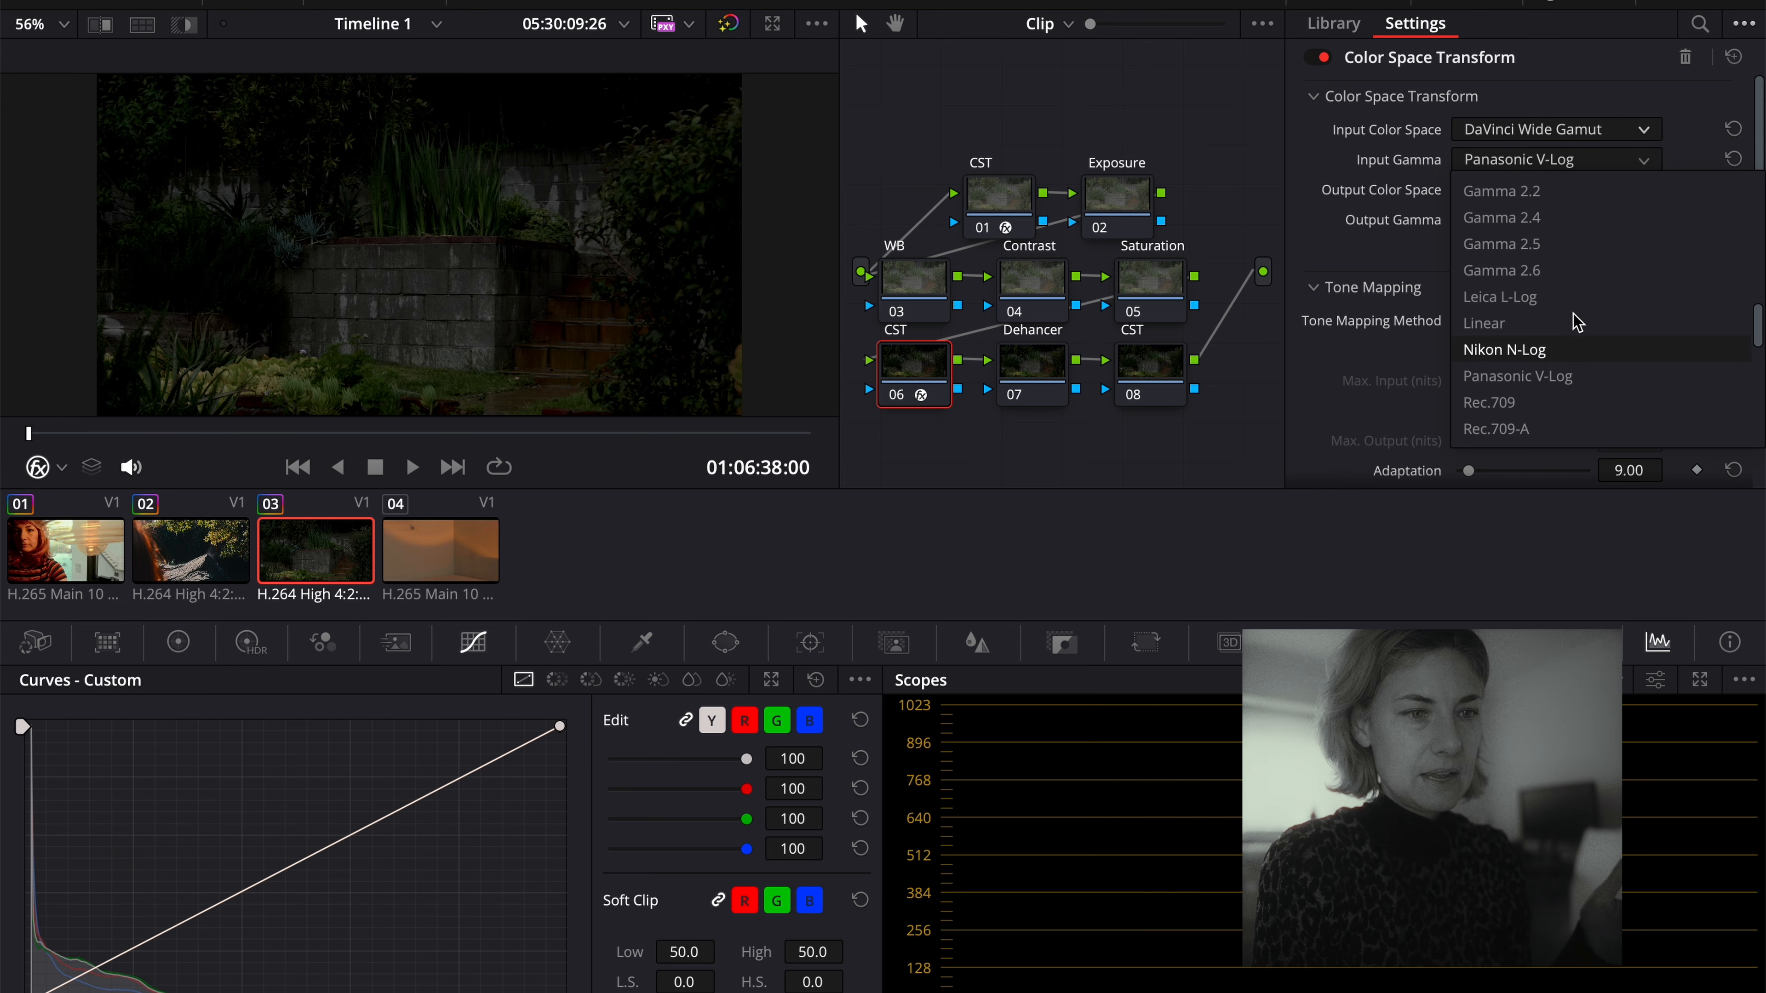
scroll(1575, 324, up, 2)
click(1577, 324)
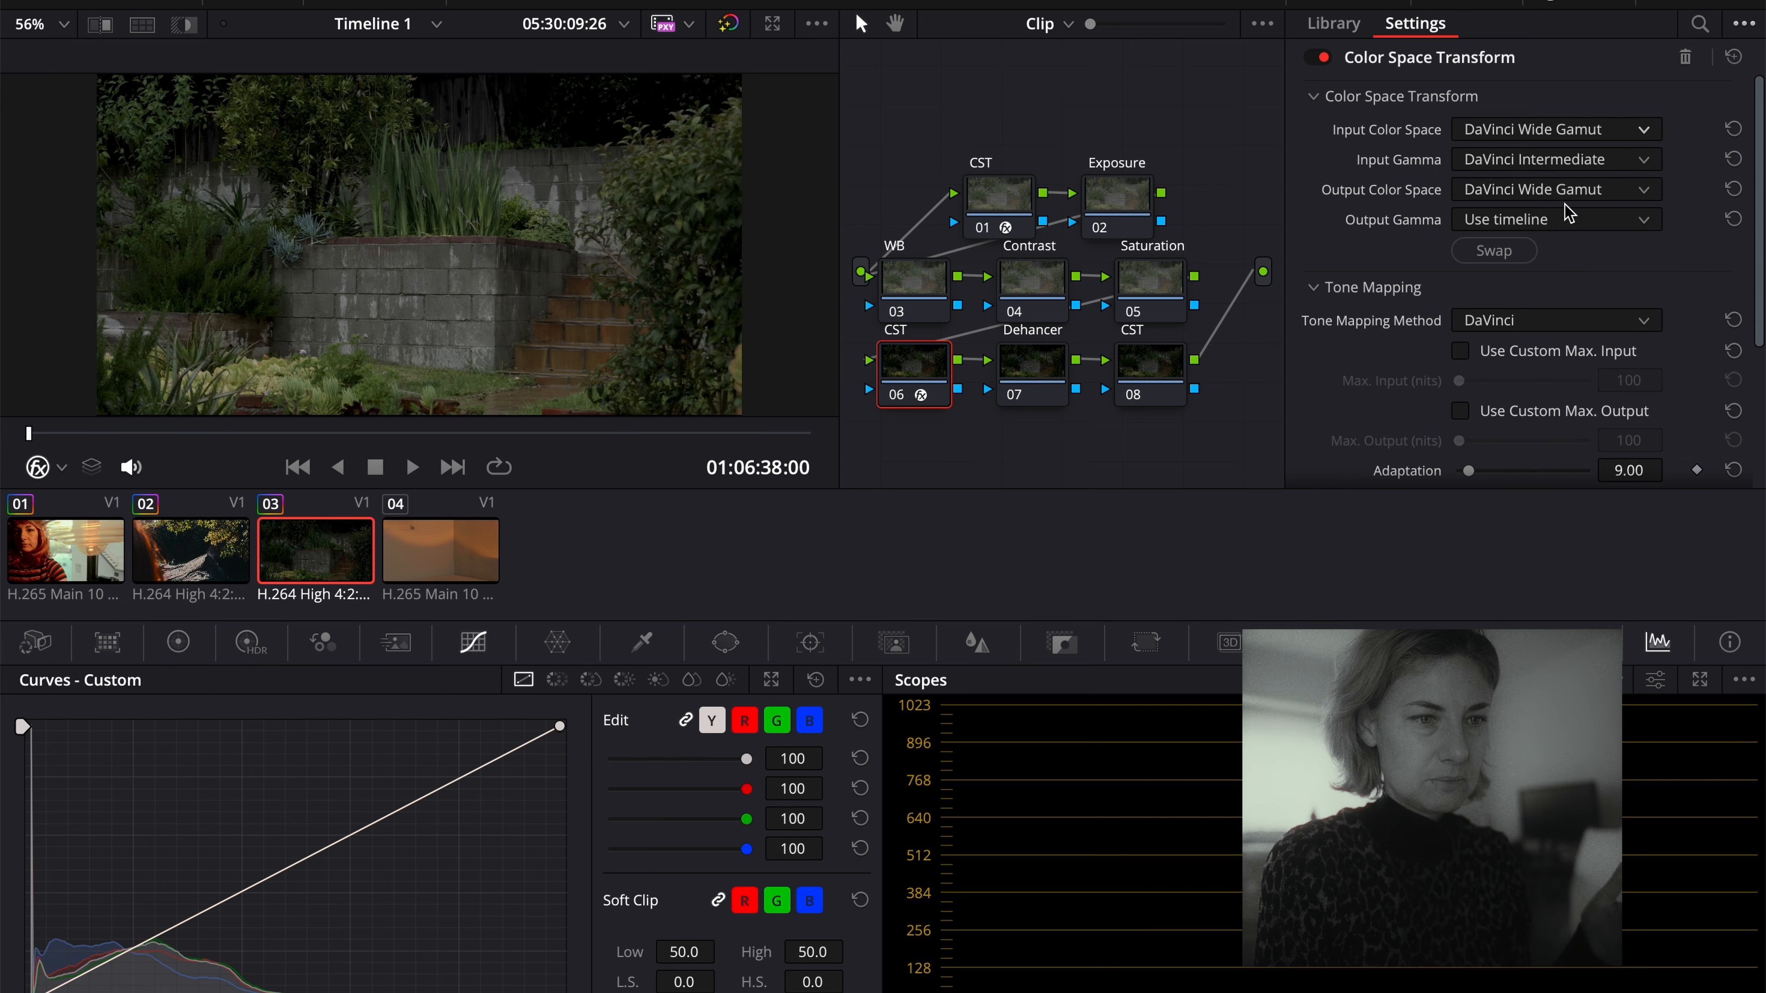
Set both the output color space and the output gamma of node 06's Color Space Transform to Rec.709.
click(1565, 190)
scroll(1563, 345, down, 13)
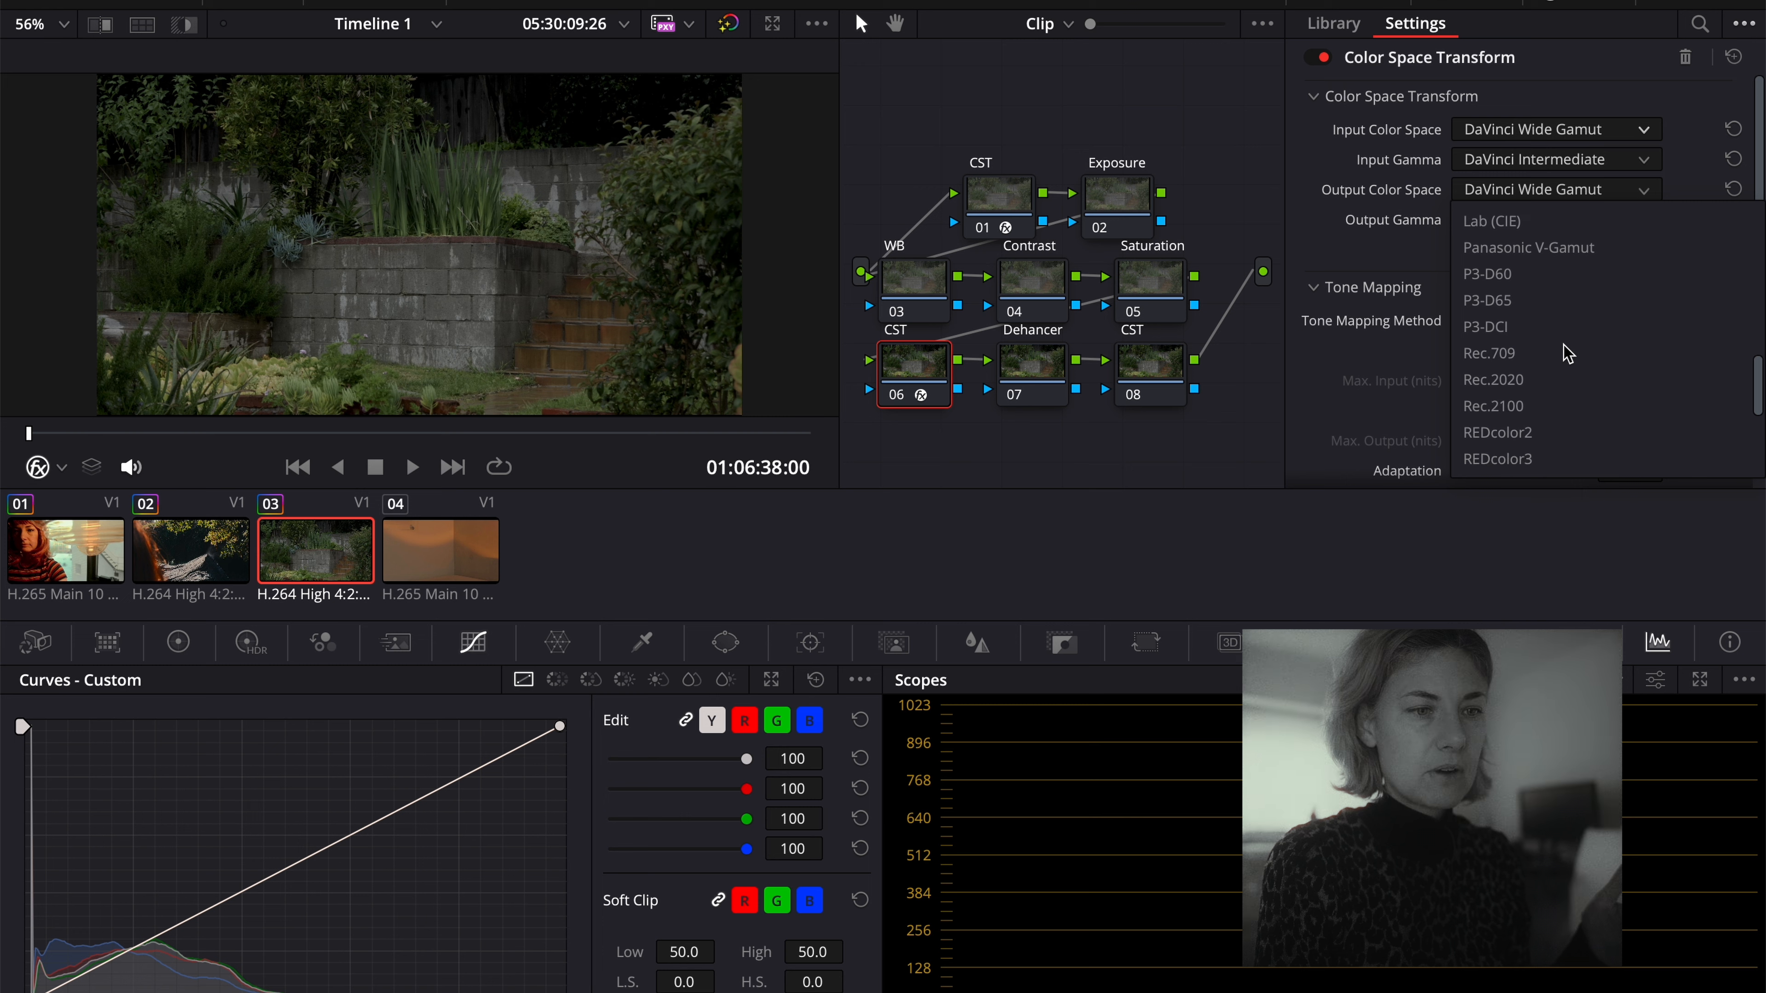
click(1563, 354)
click(1567, 222)
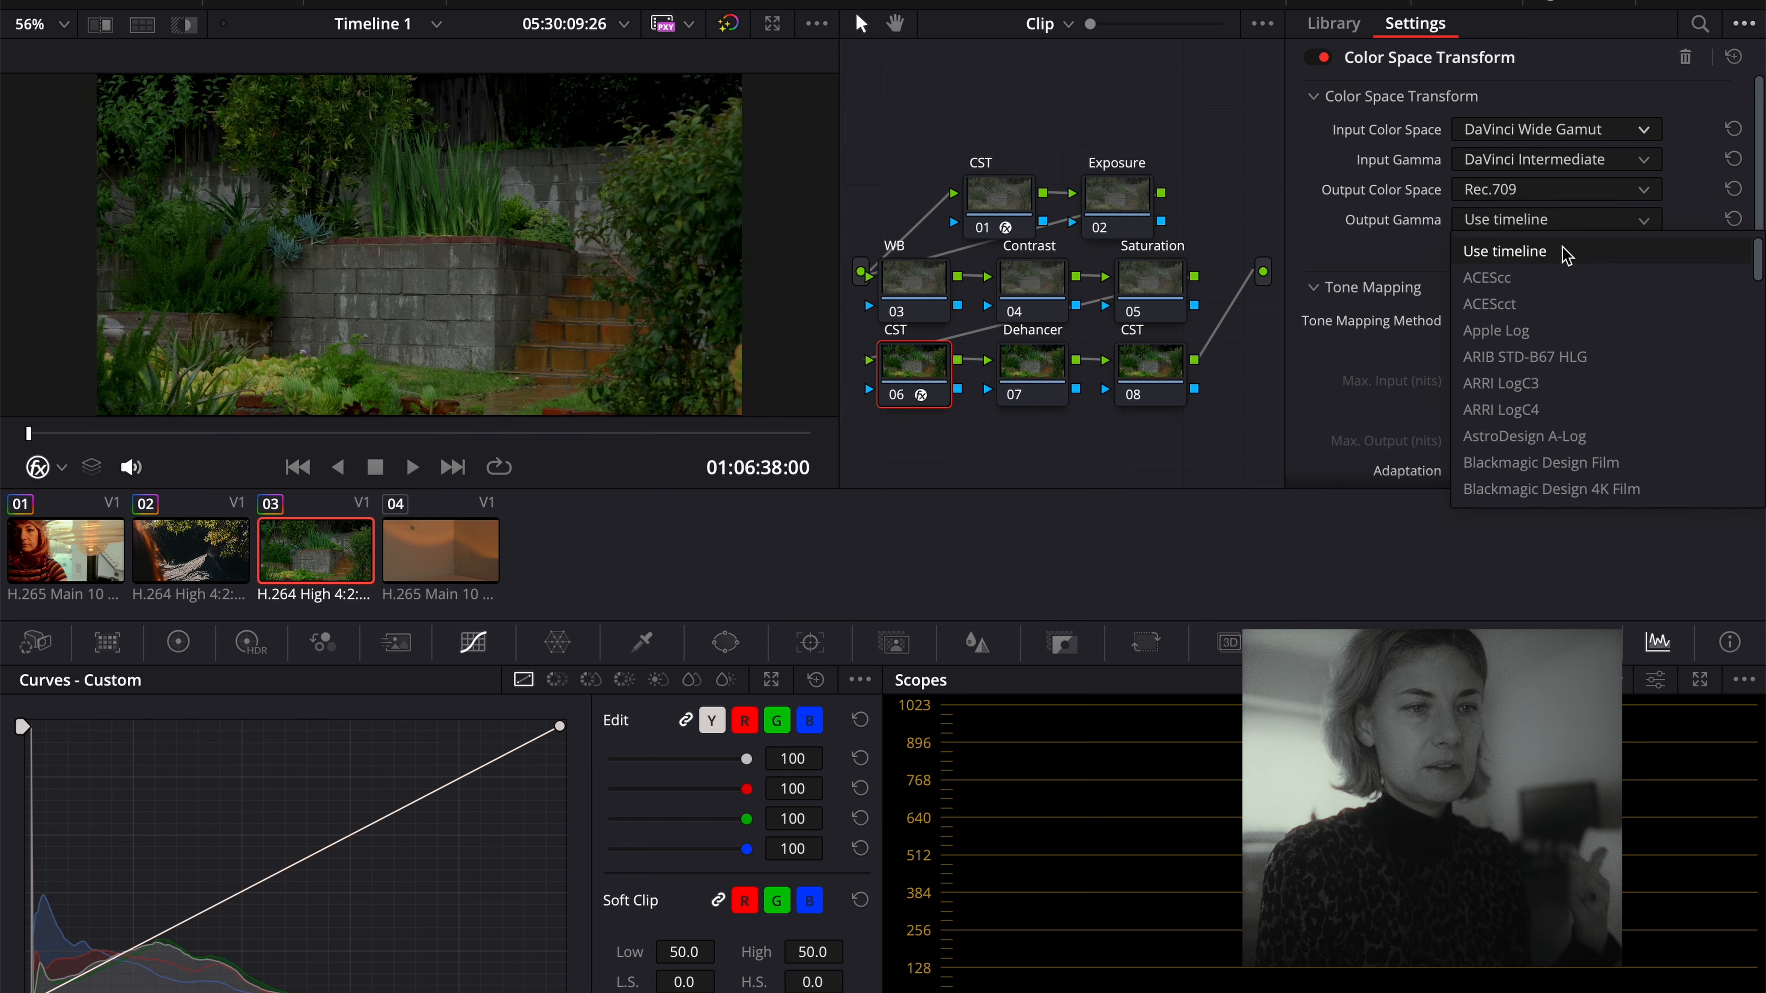
scroll(1564, 427, down, 16)
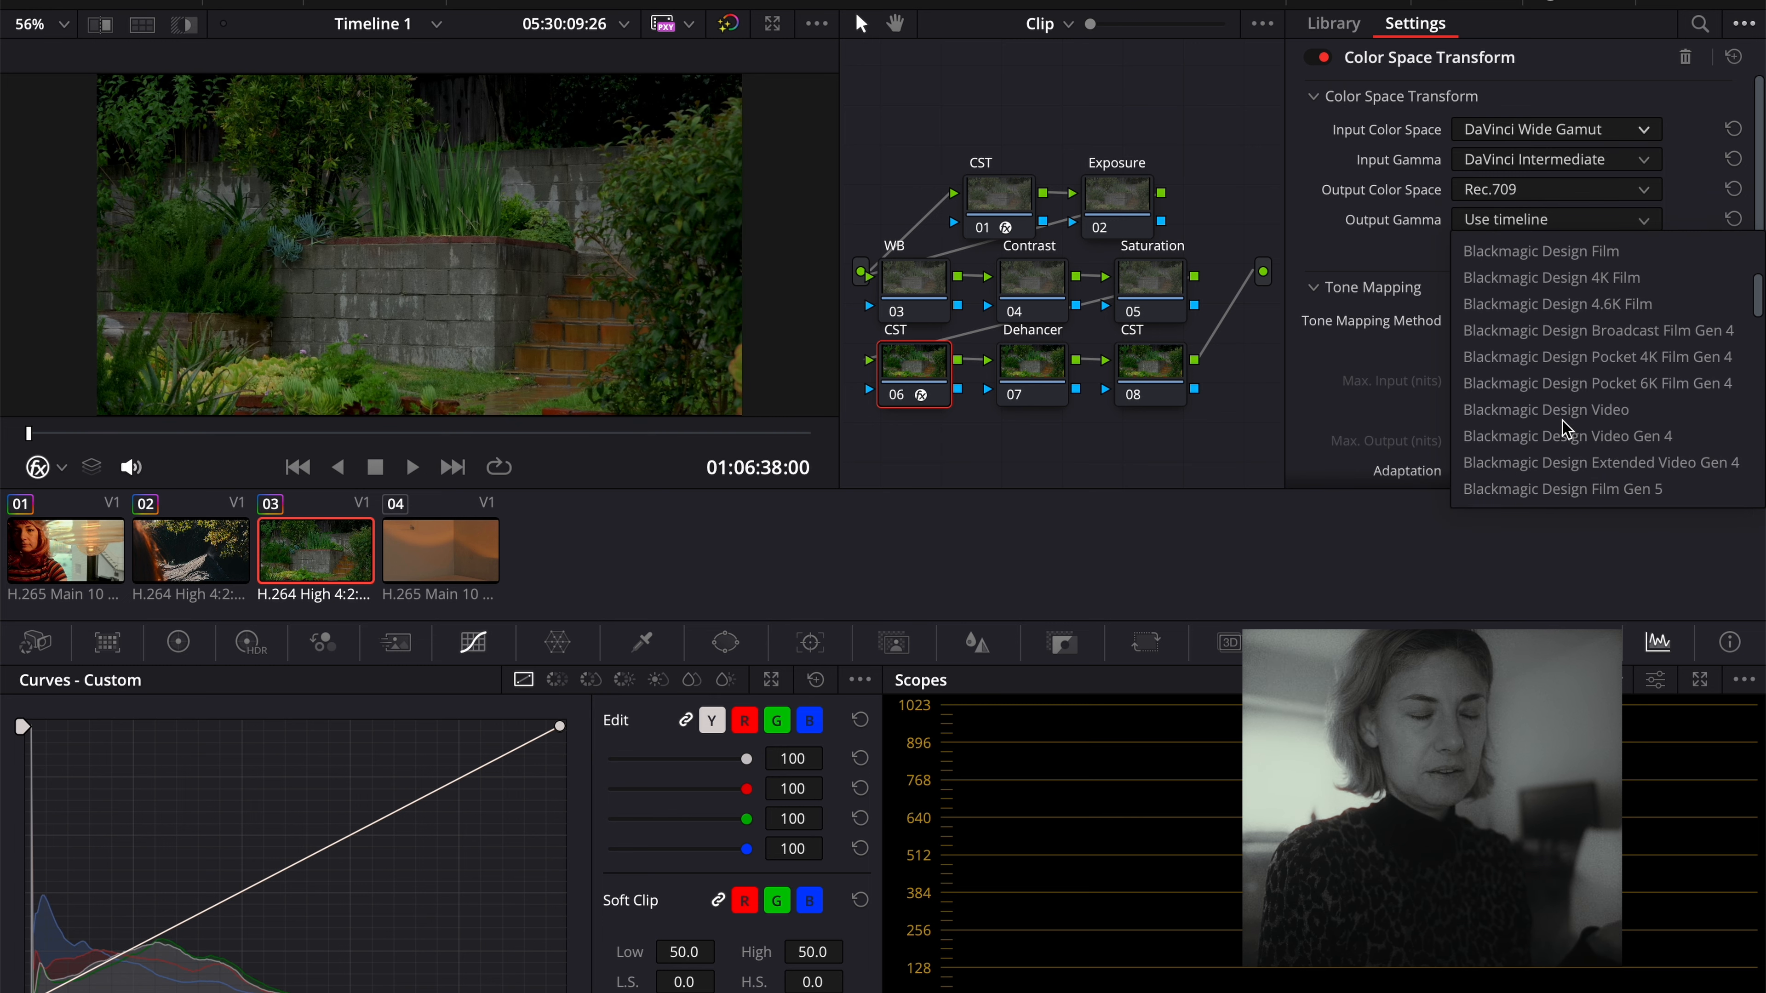
scroll(1565, 430, down, 9)
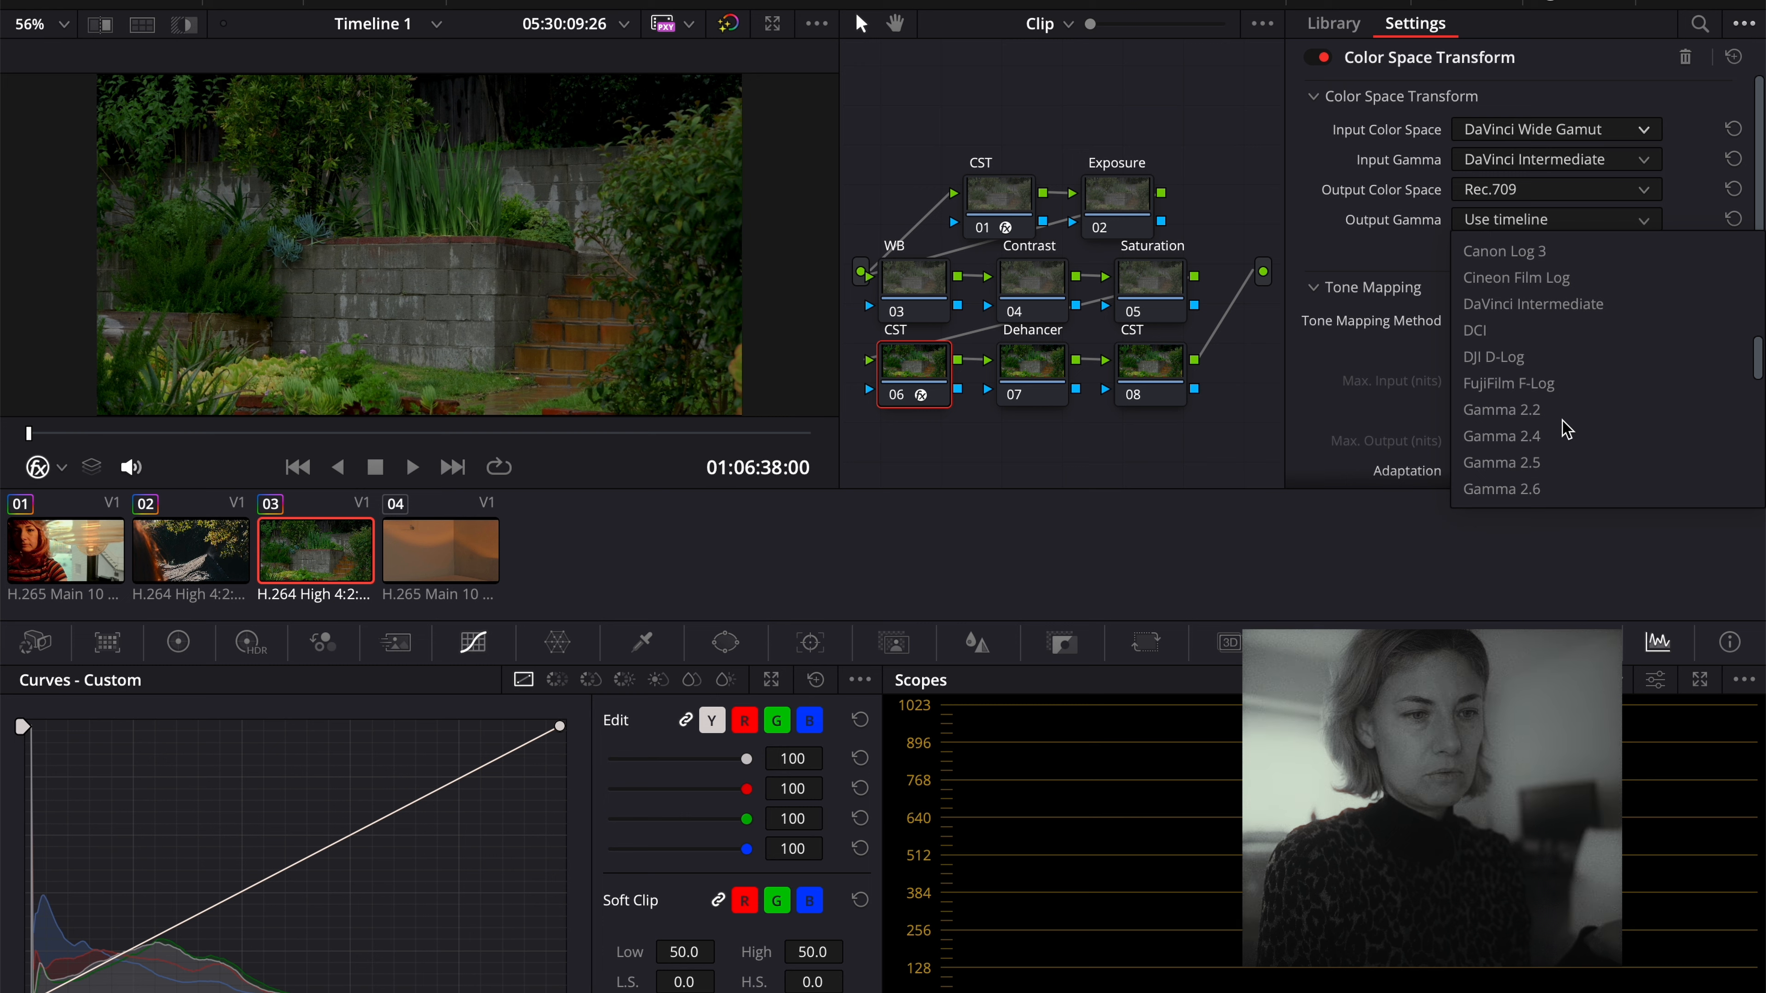
scroll(1566, 427, down, 5)
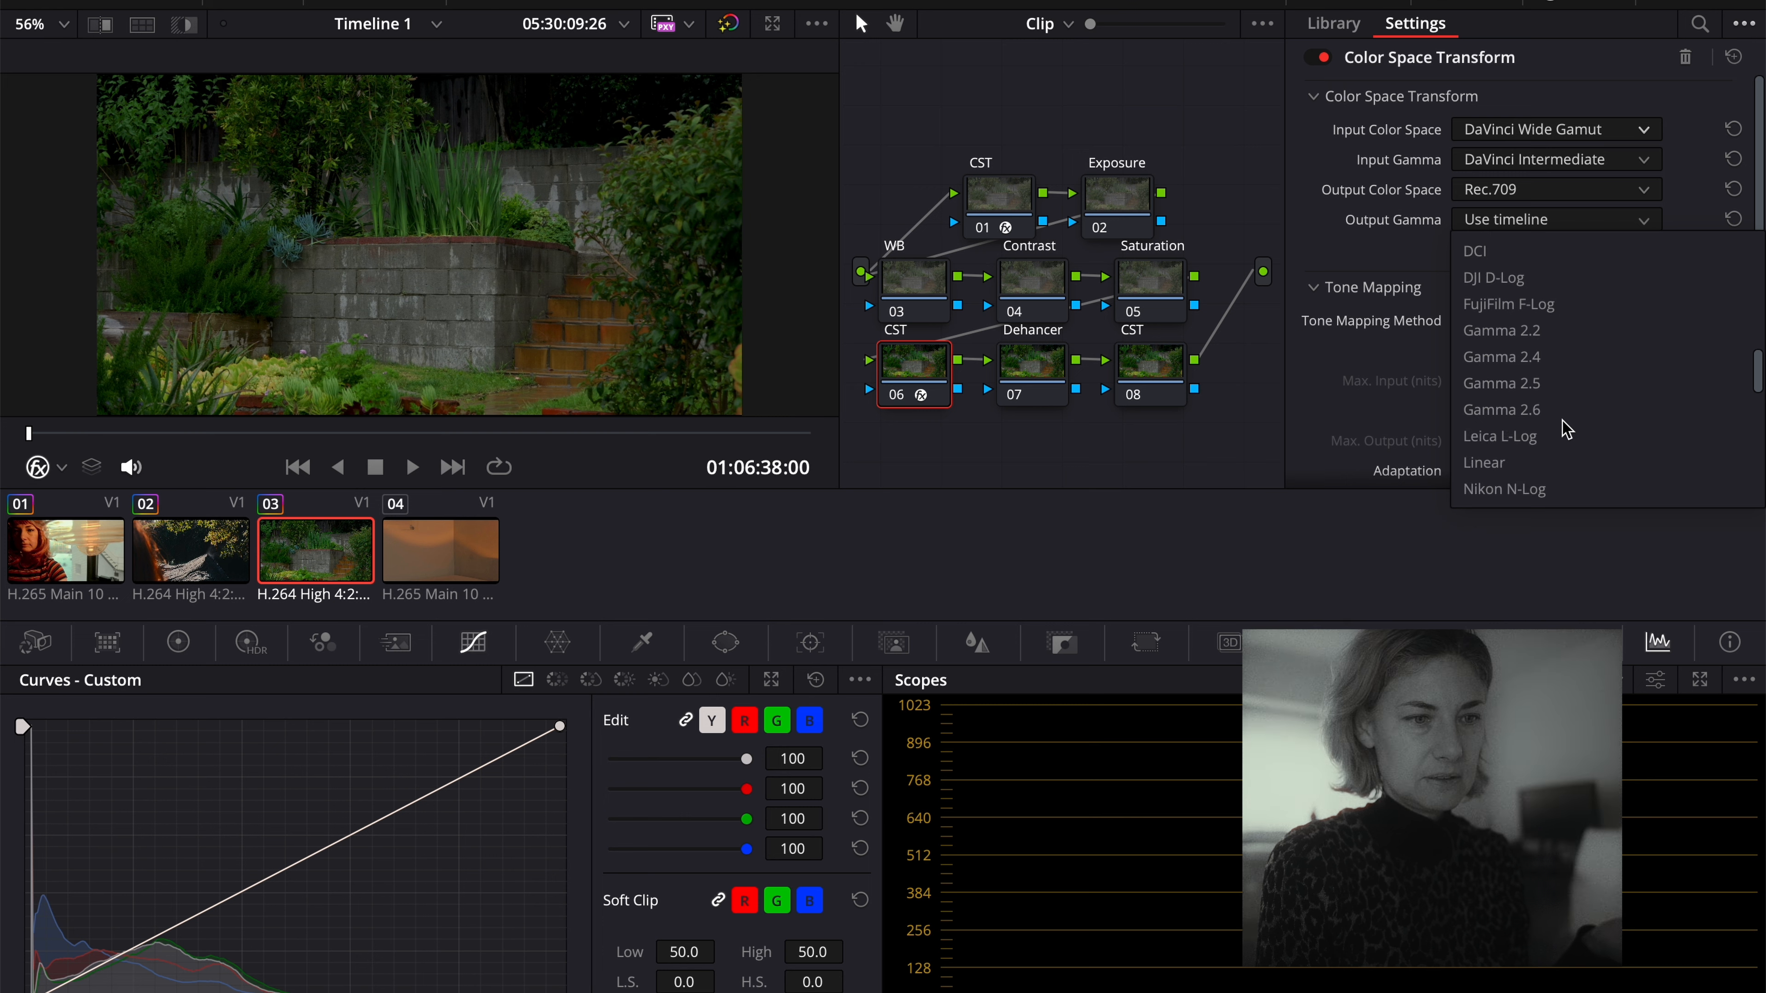
click(1495, 437)
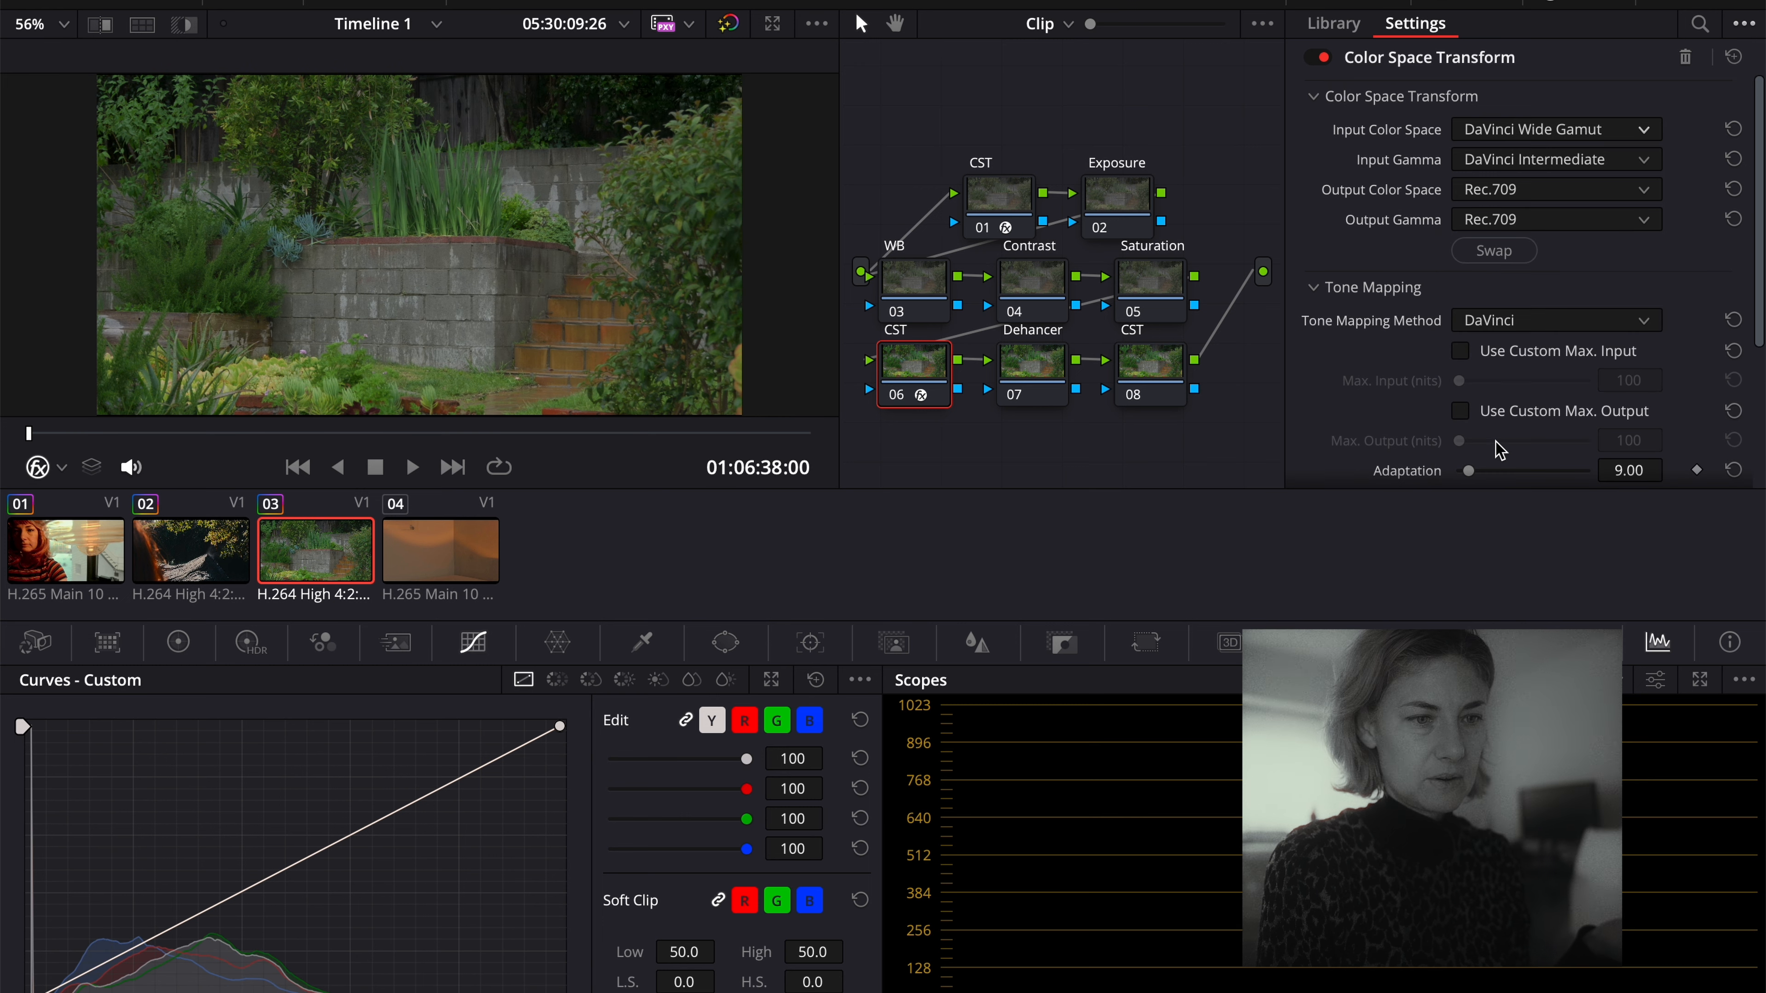
Apply Dehancer Pro 7.1.3 to node 07 and disable its Film profile section.
click(1062, 392)
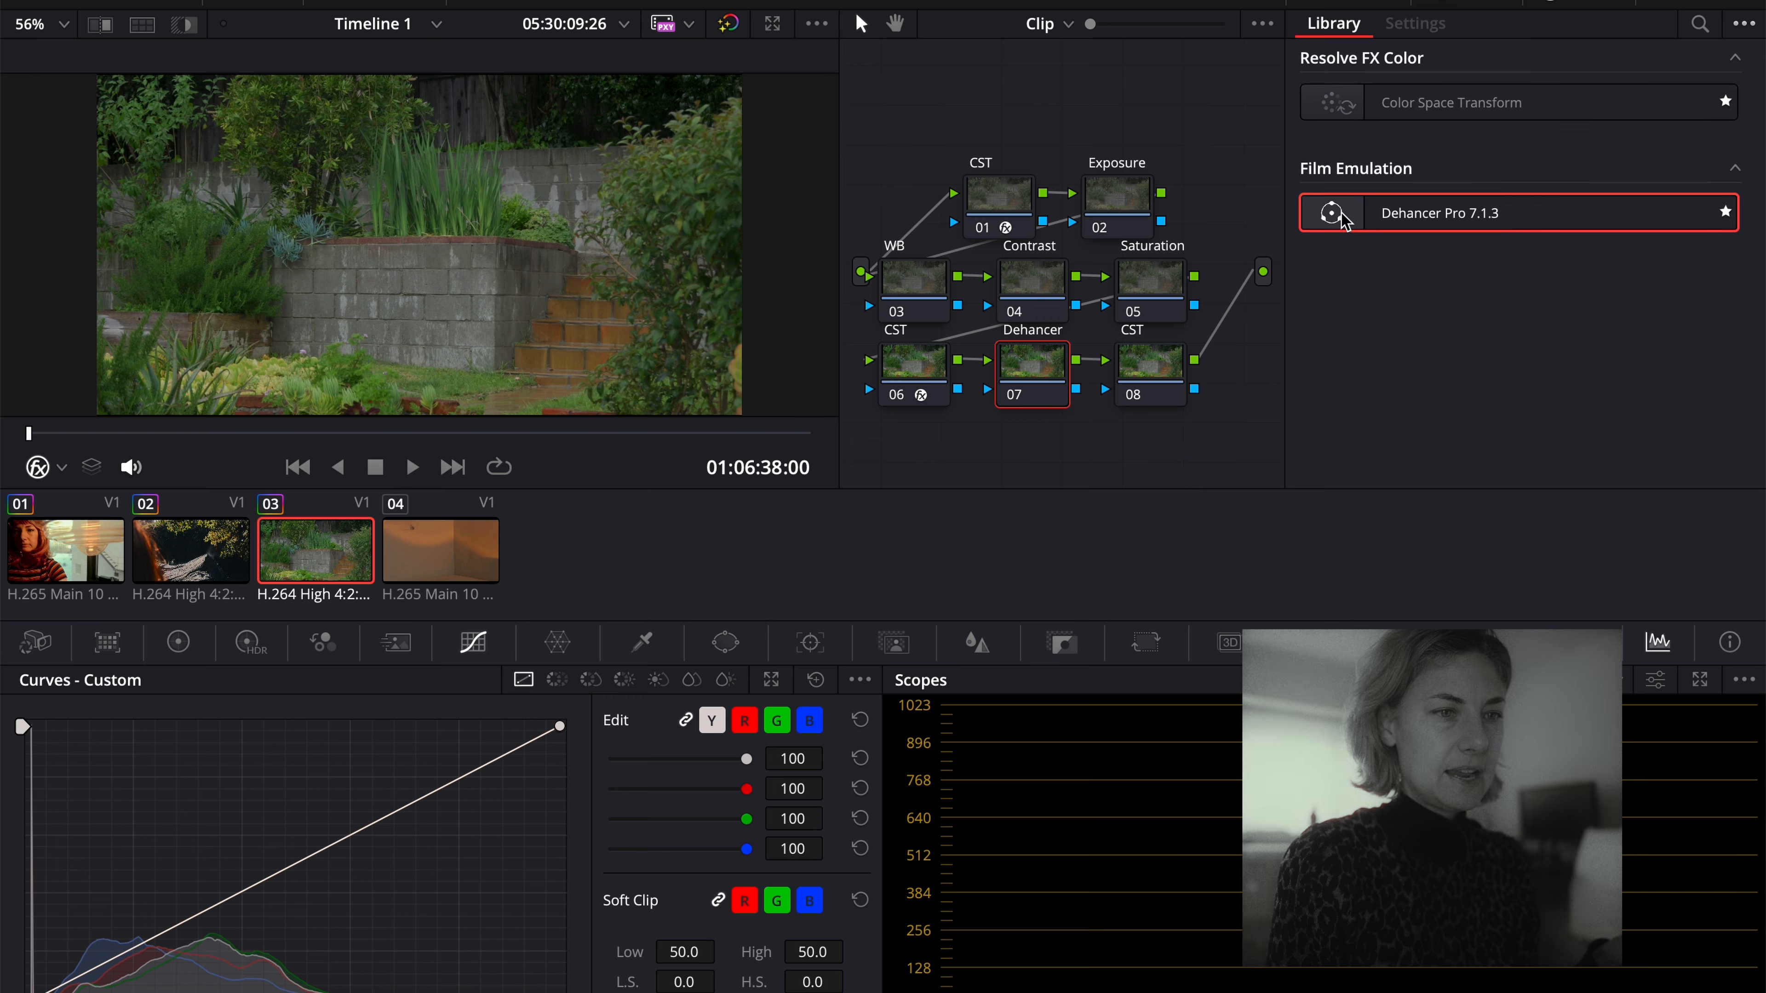
drag(1332, 215, 1032, 376)
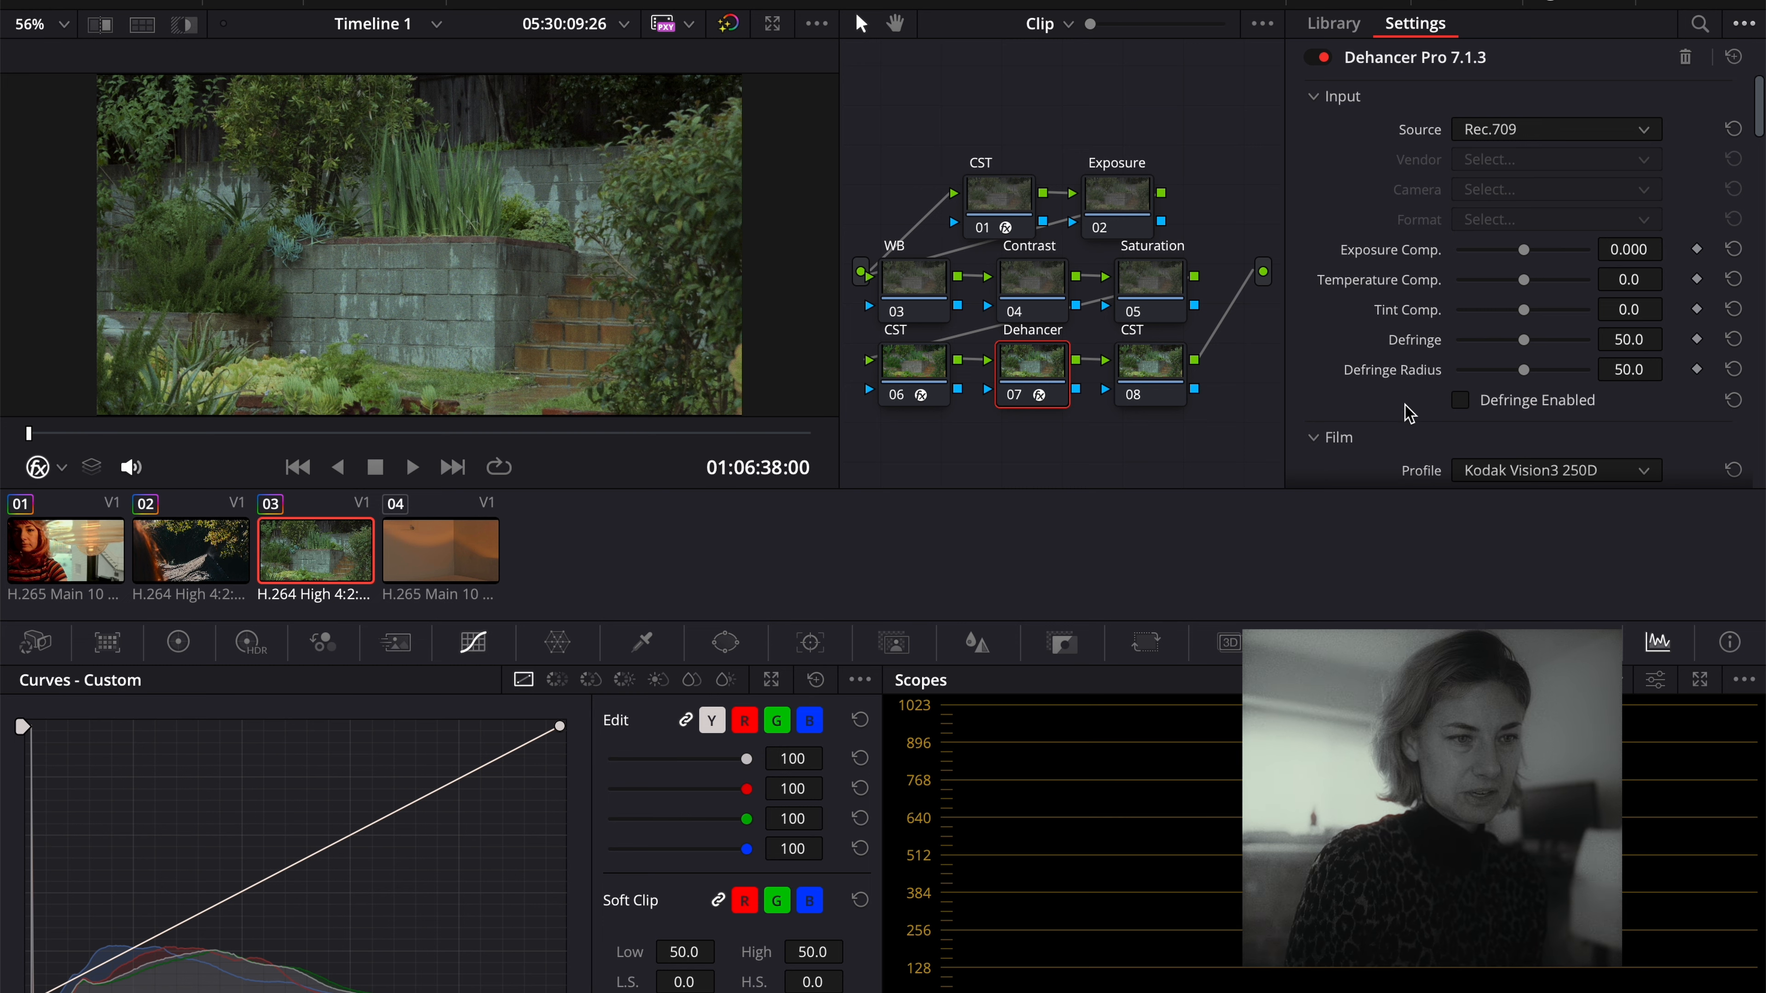
scroll(1408, 411, down, 3)
click(1460, 371)
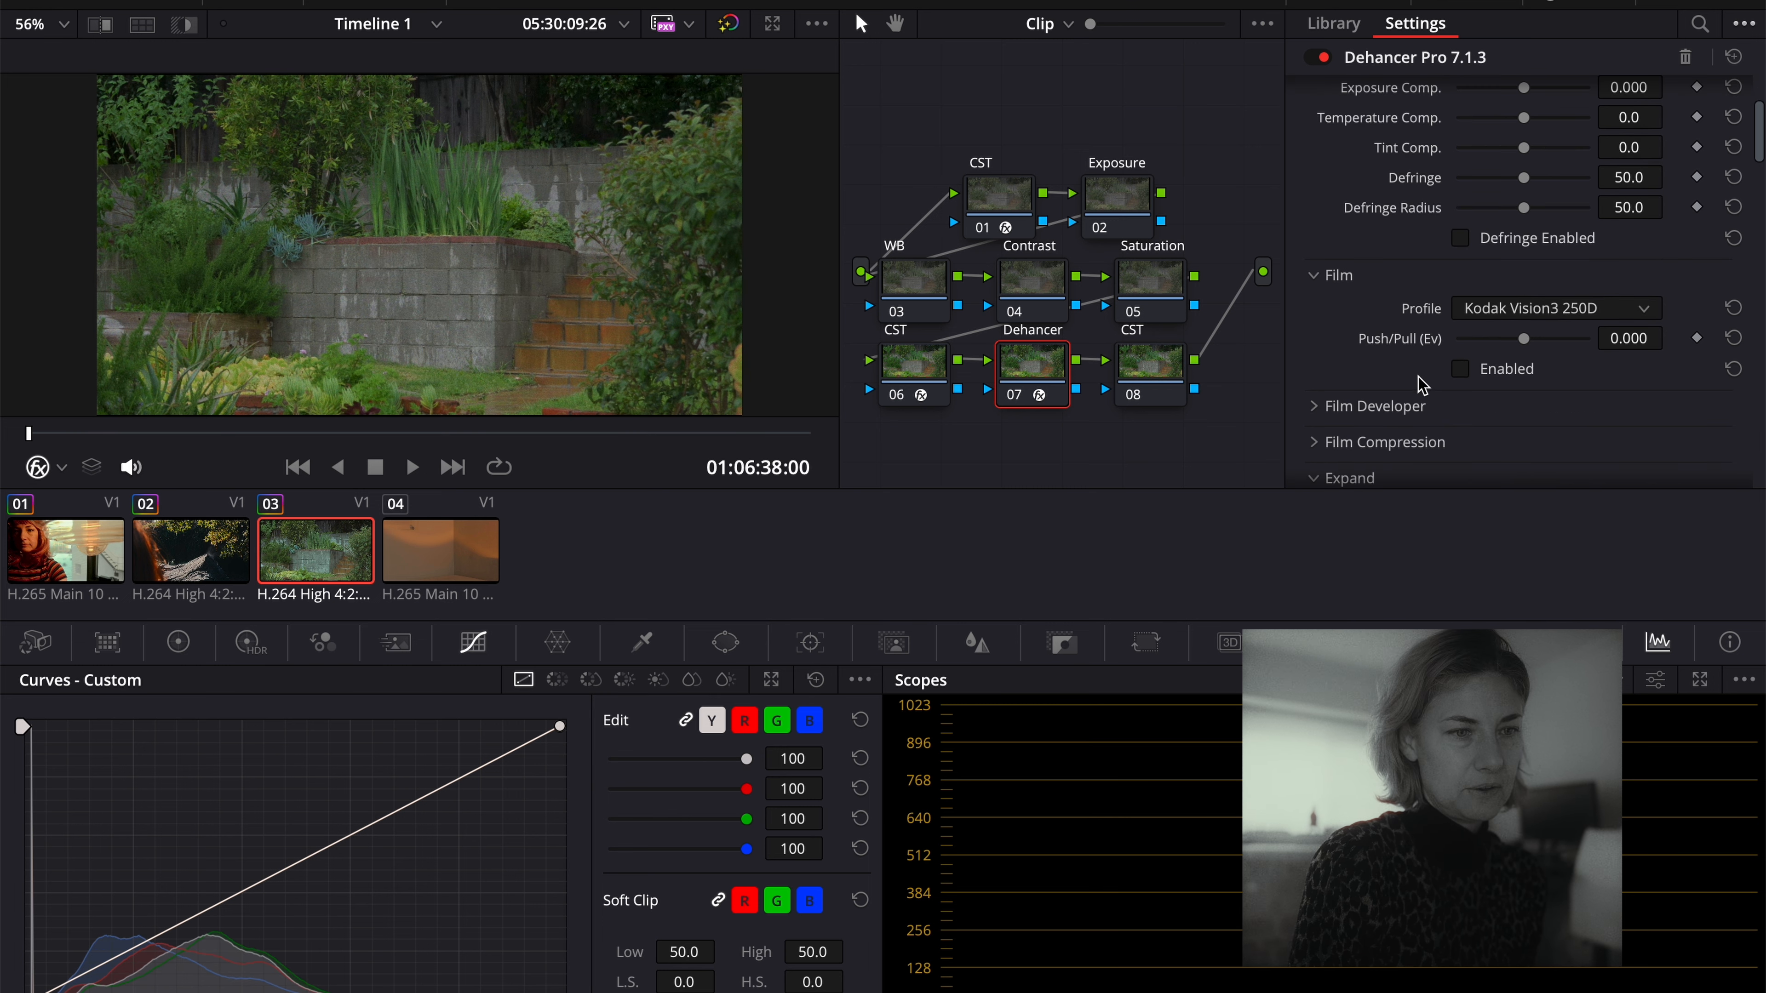
Disable the Film Grain effect in node 07's Dehancer settings.
scroll(1446, 382, down, 7)
scroll(1422, 384, down, 1)
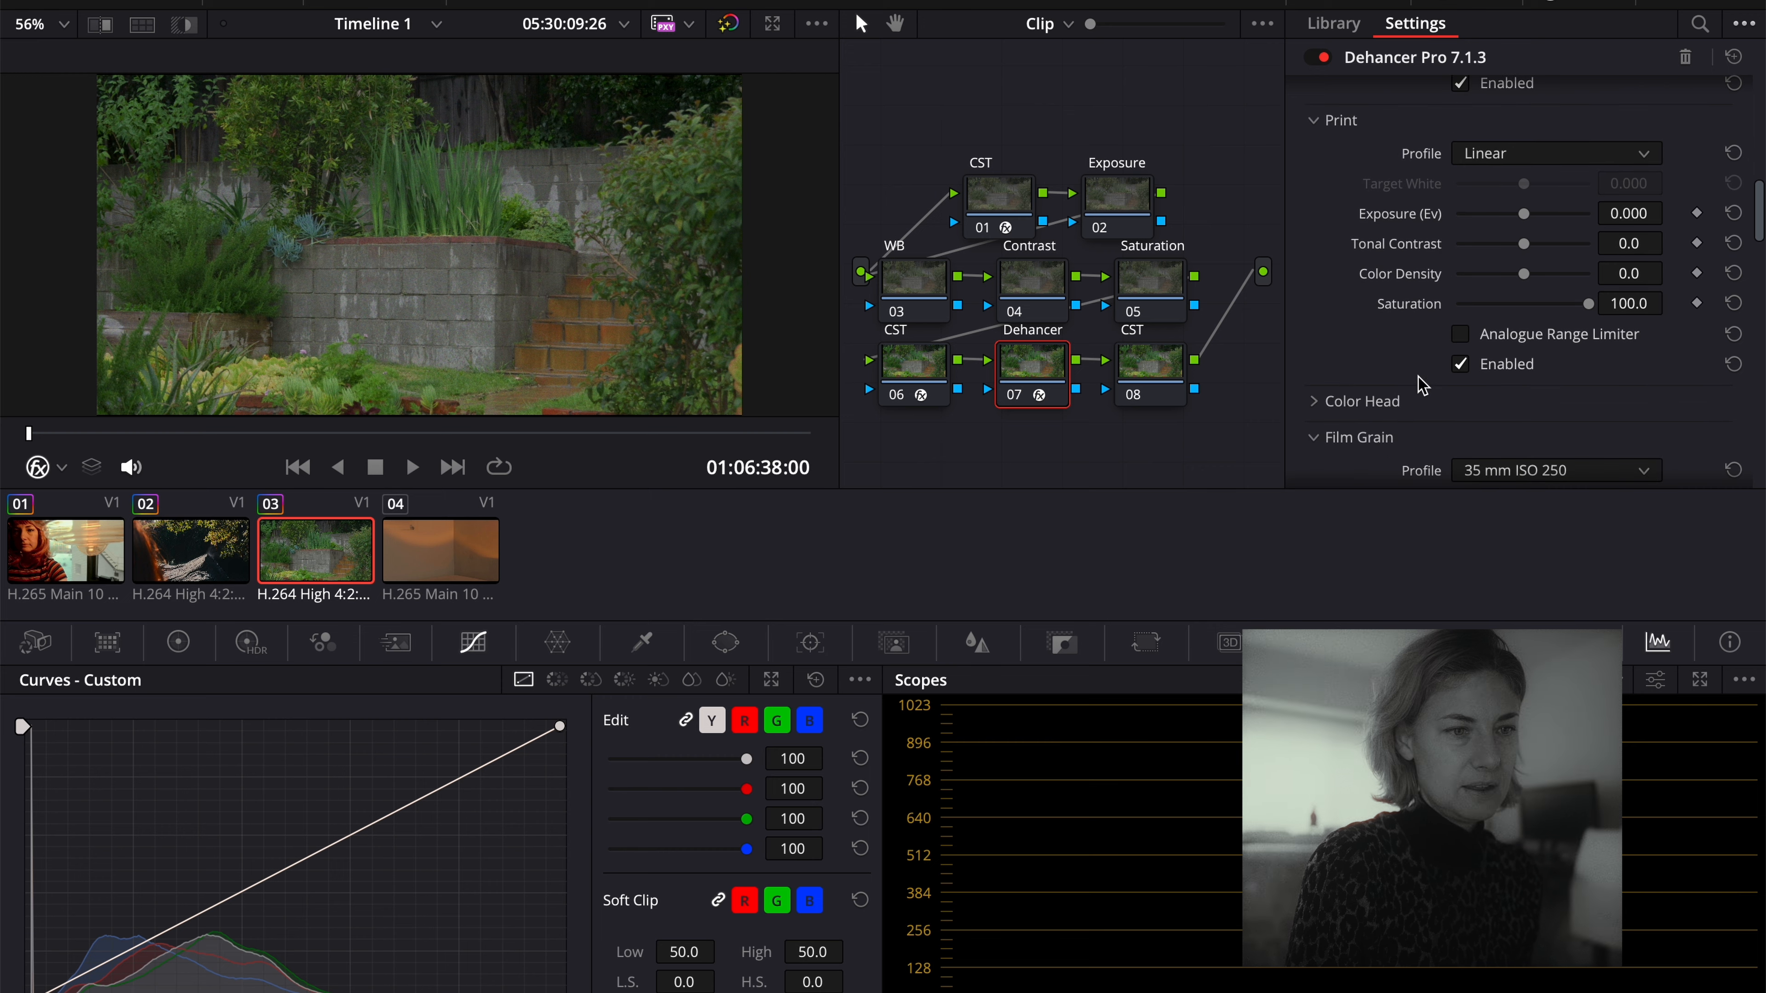
scroll(1488, 436, down, 2)
click(1462, 388)
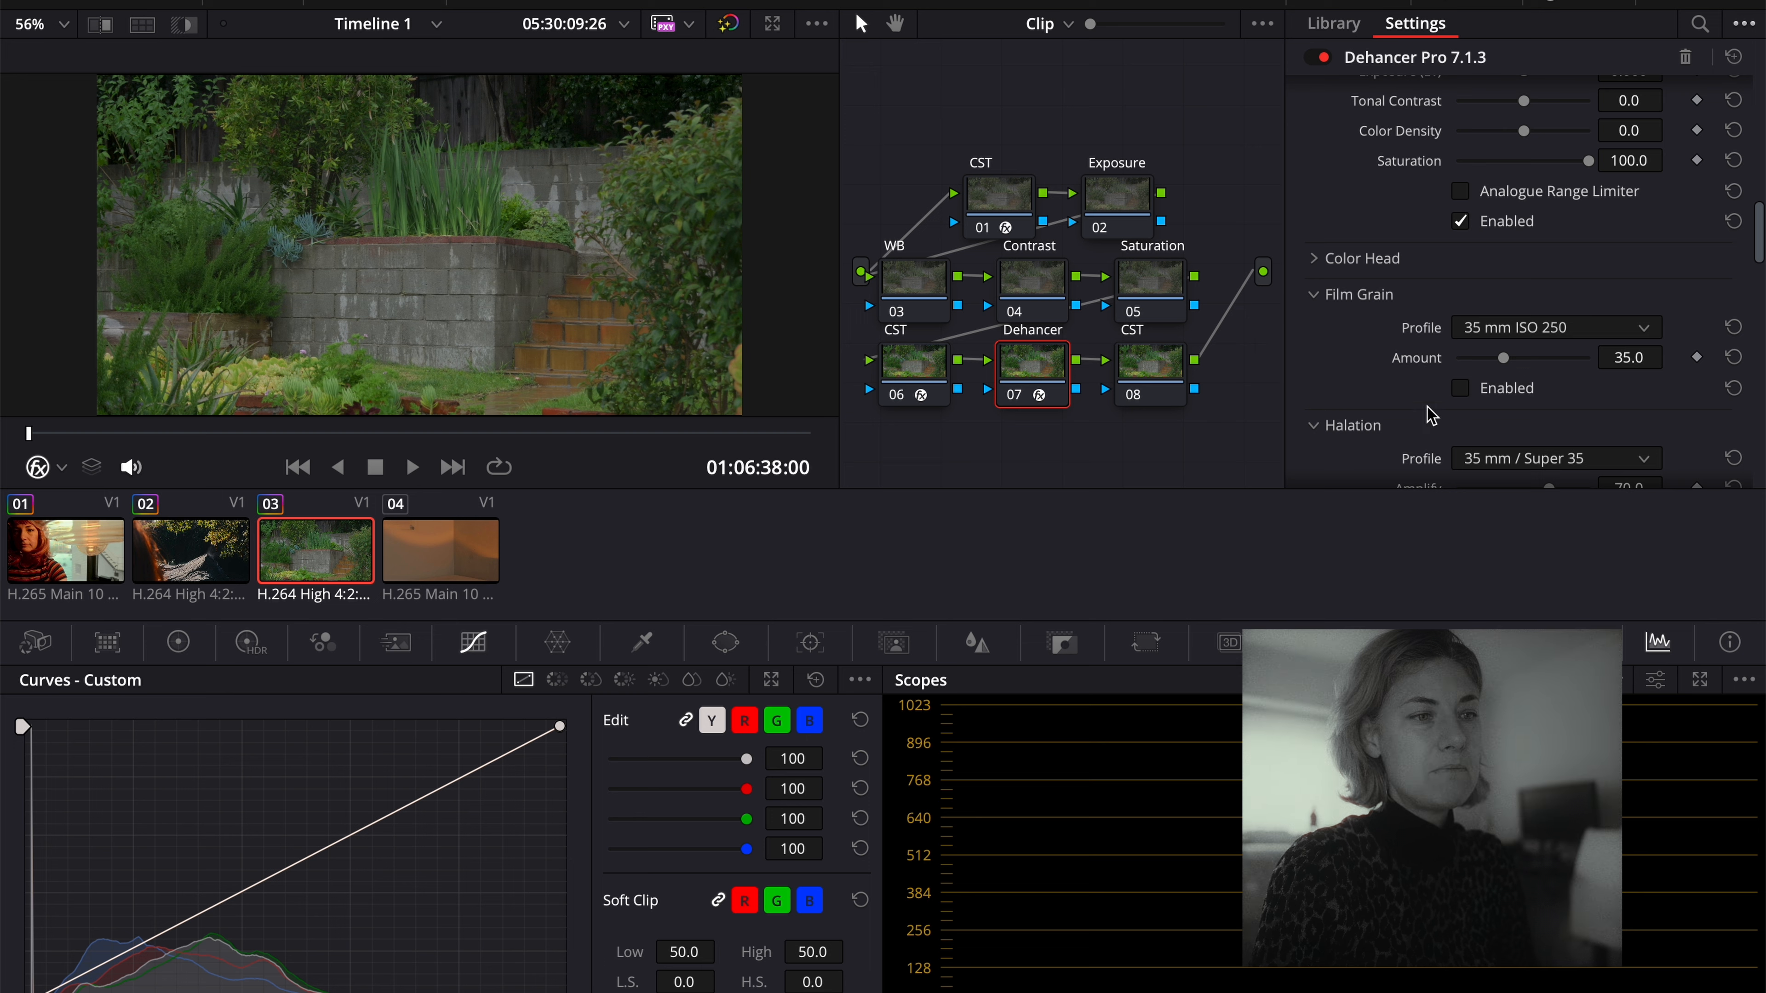
scroll(1373, 310, up, 2)
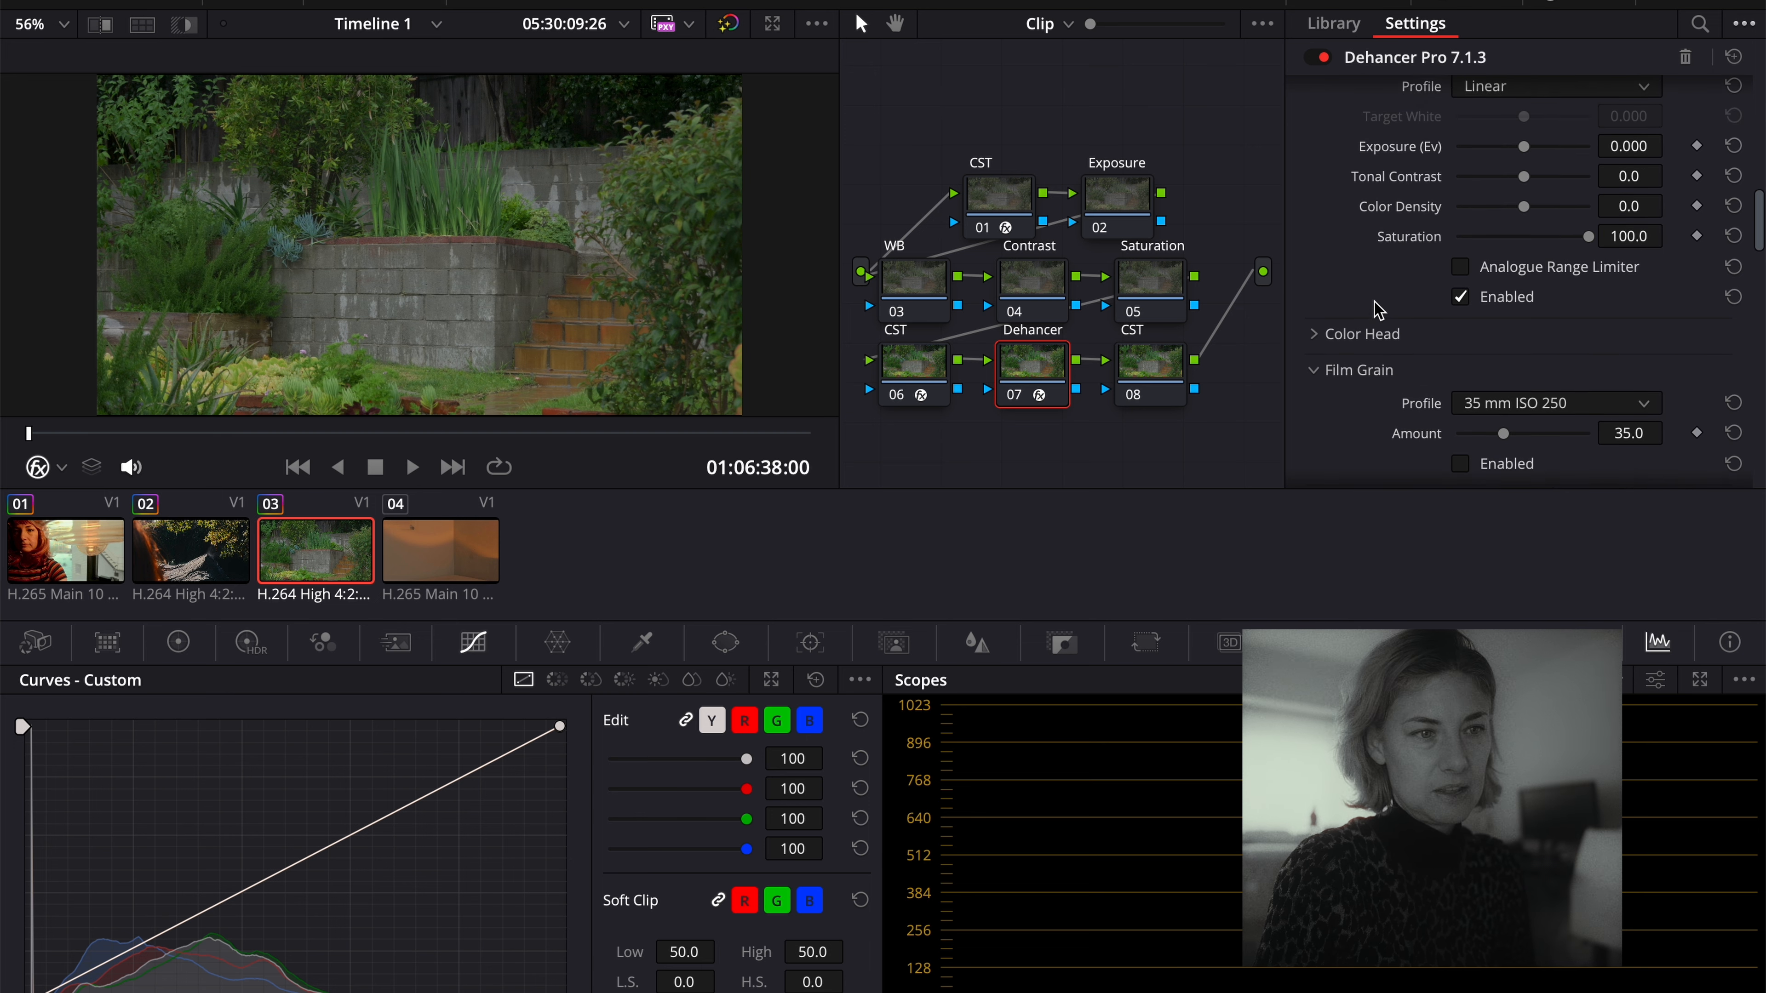
Set WB node 03's temperature to -110.0 and tint to 12.50, and raise Exposure node 02's offset to 25.15.
click(928, 286)
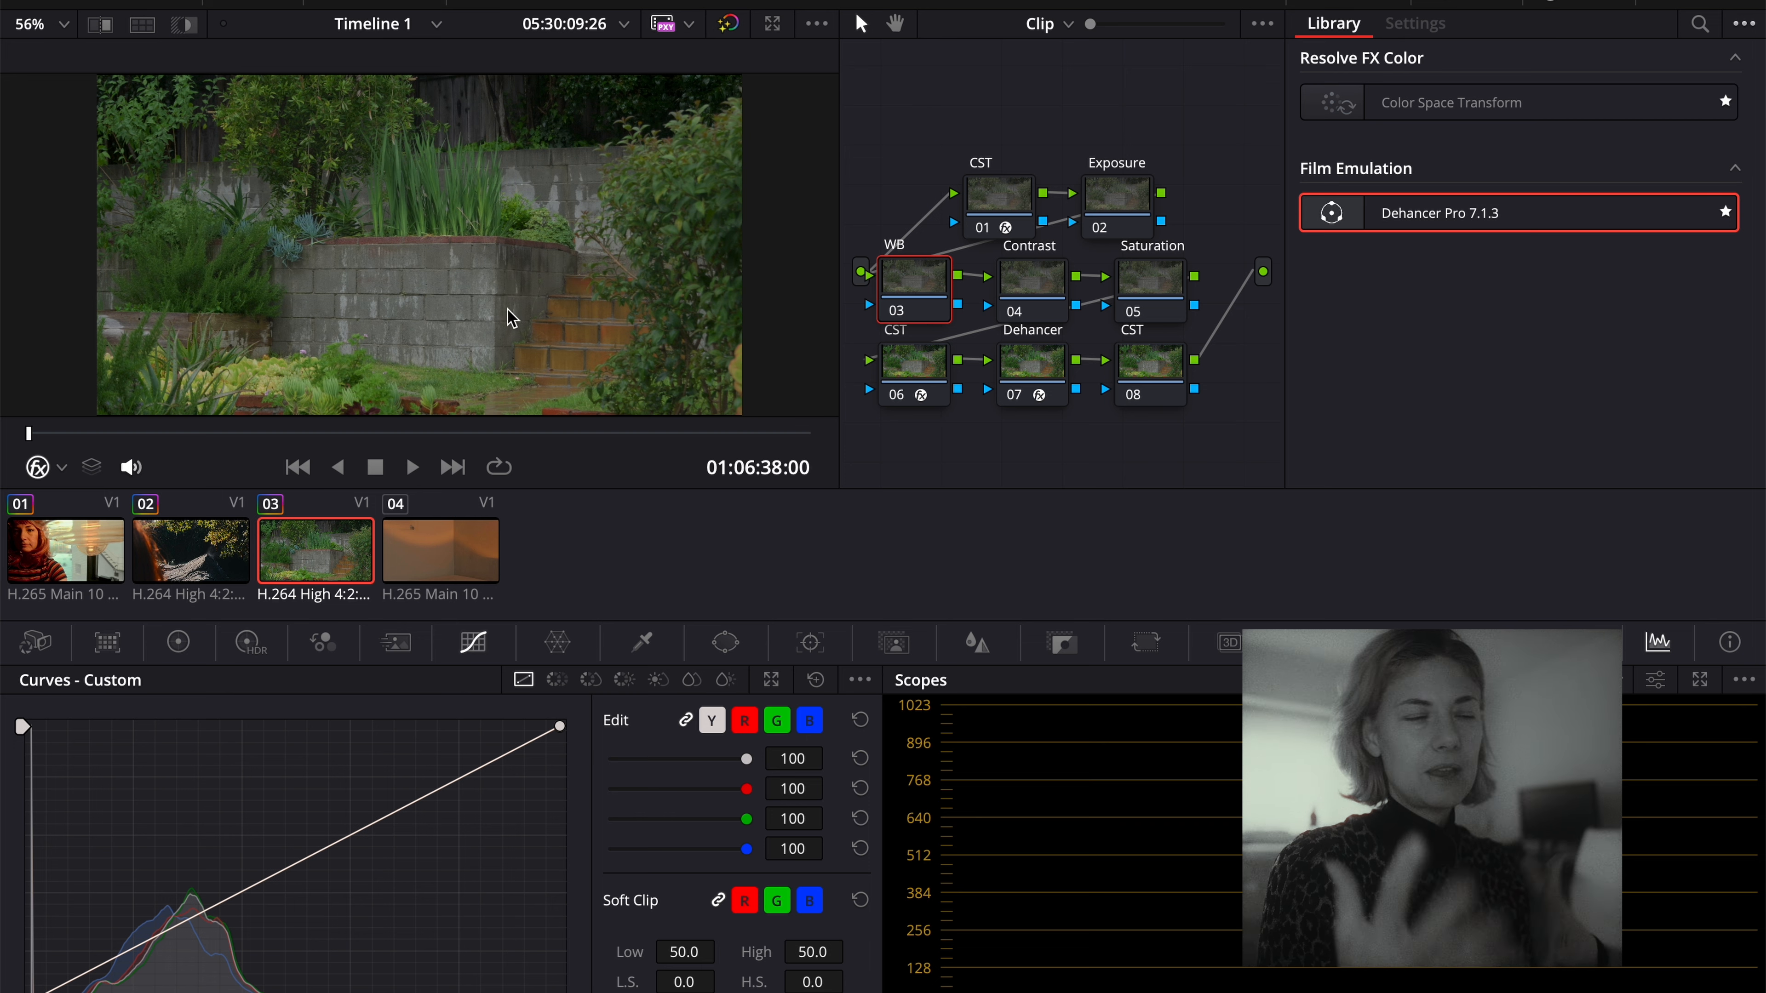
click(182, 647)
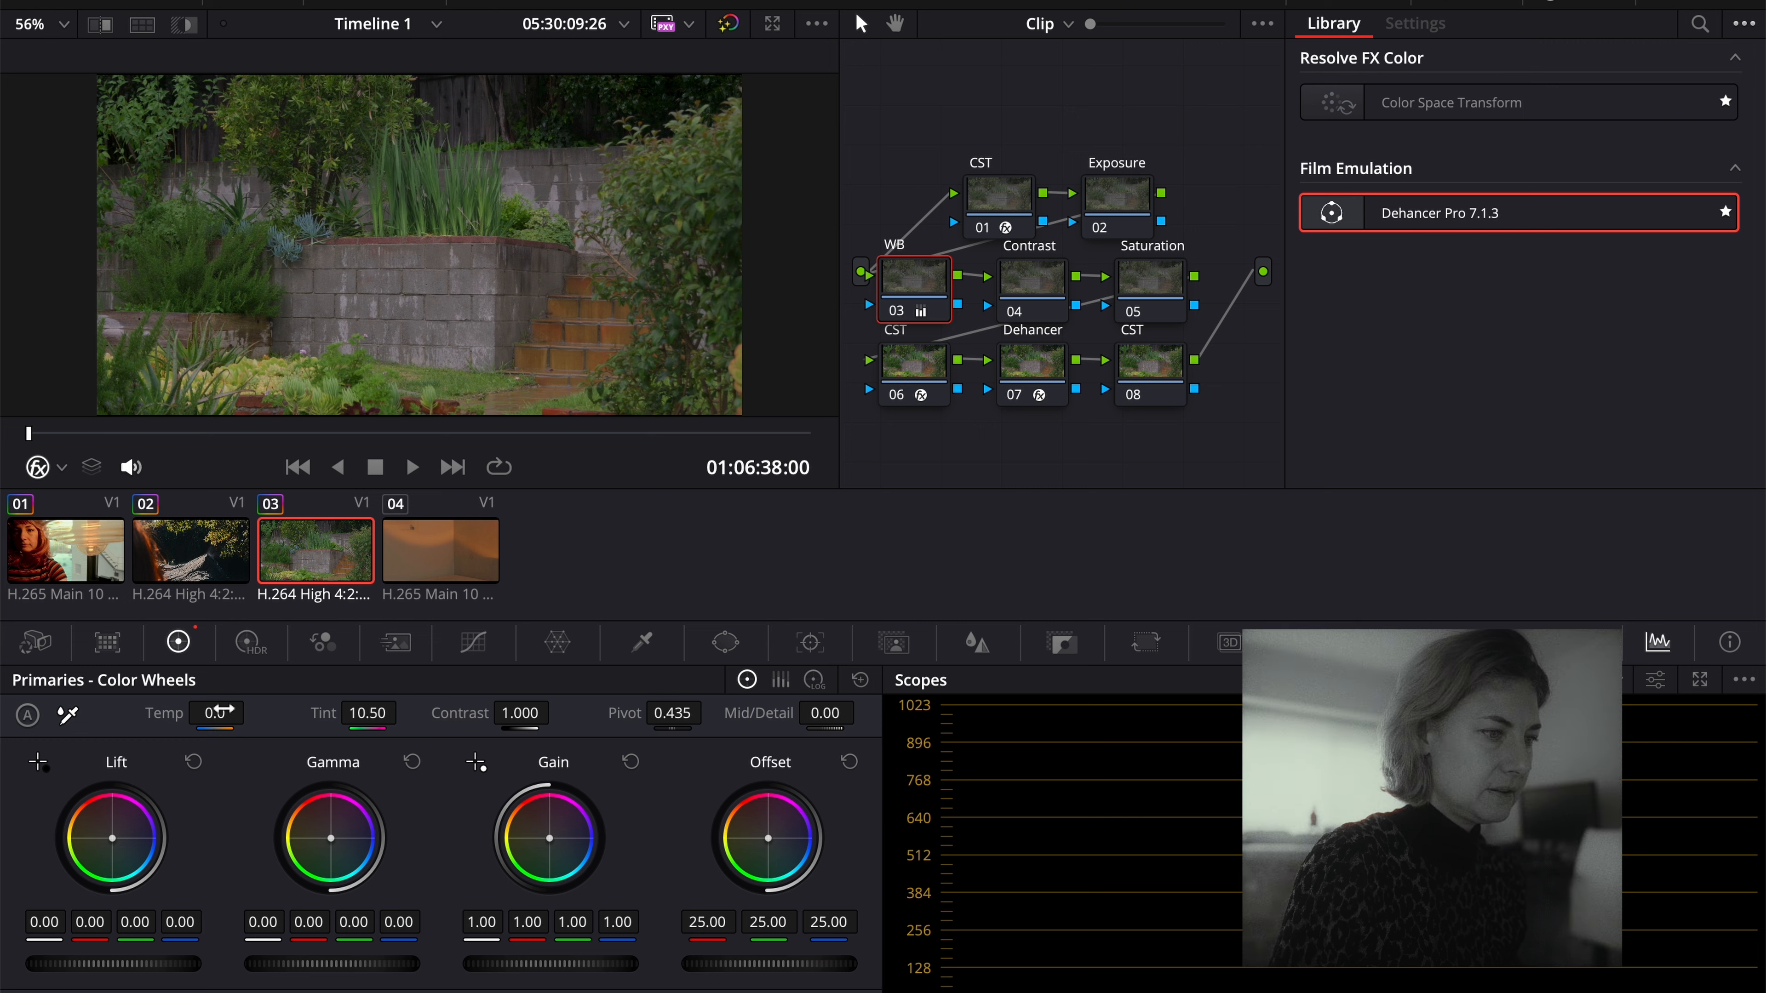
mouse_move(222, 710)
mouse_down()
mouse_move(201, 711)
mouse_move(251, 710)
mouse_up()
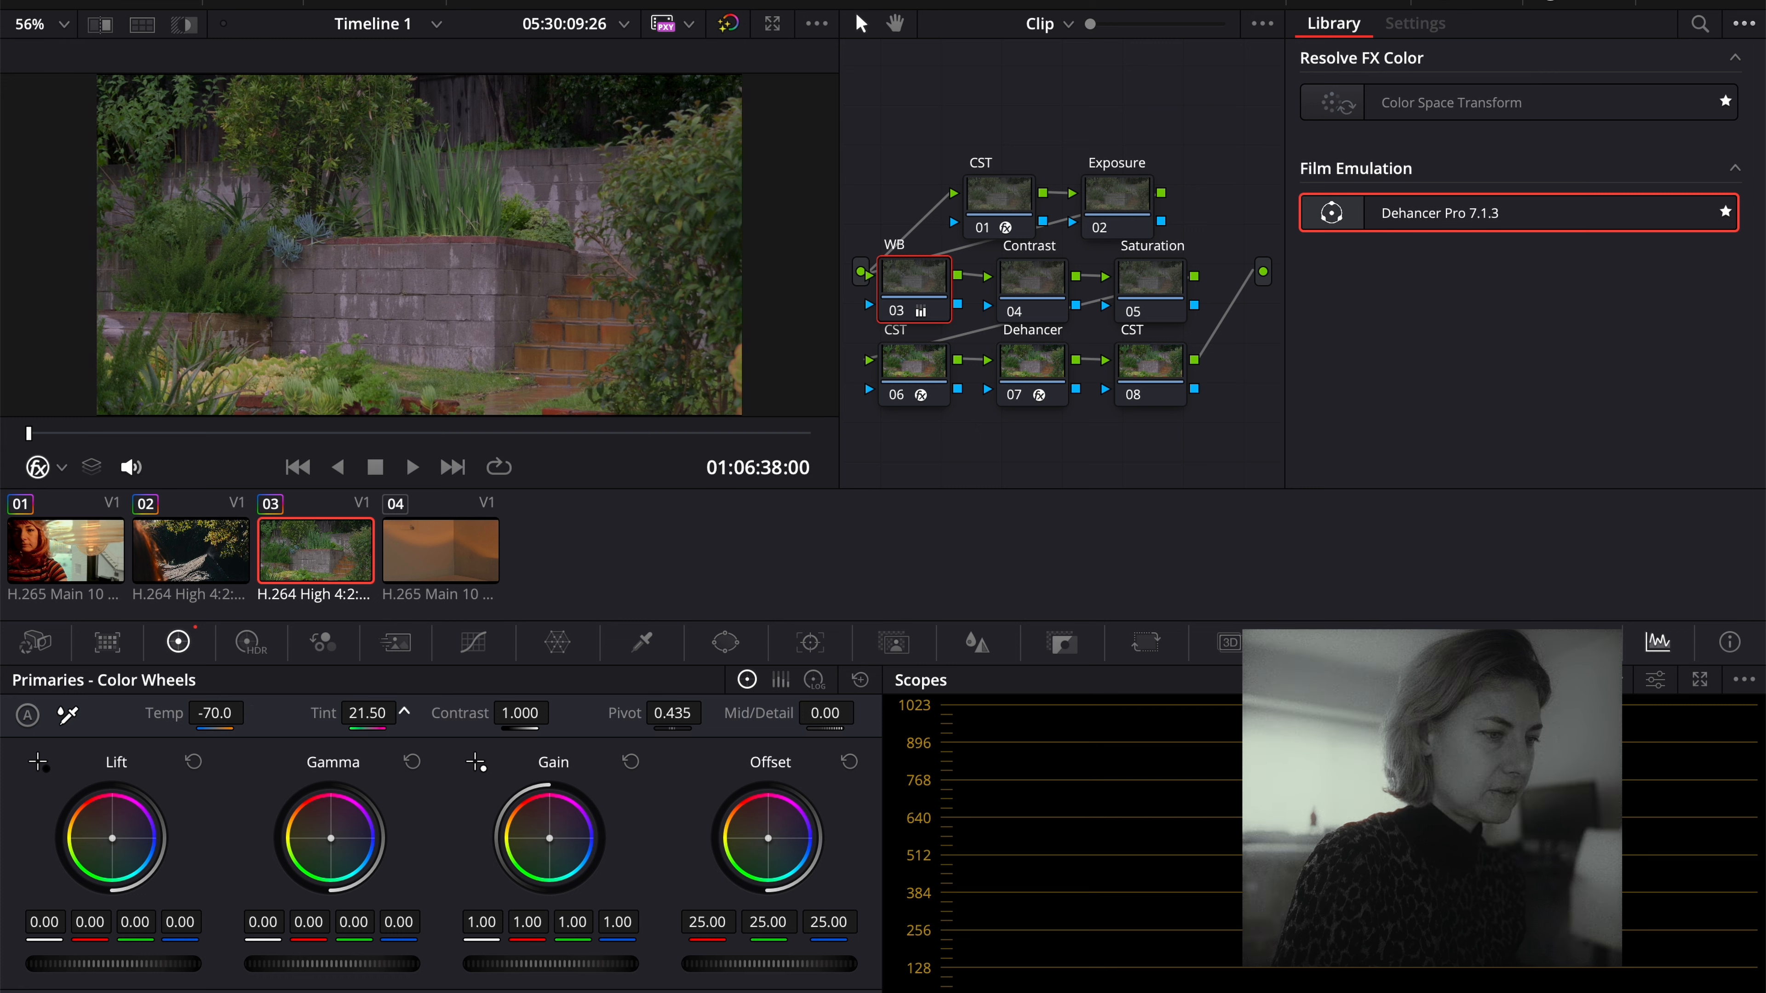
drag(404, 711, 404, 714)
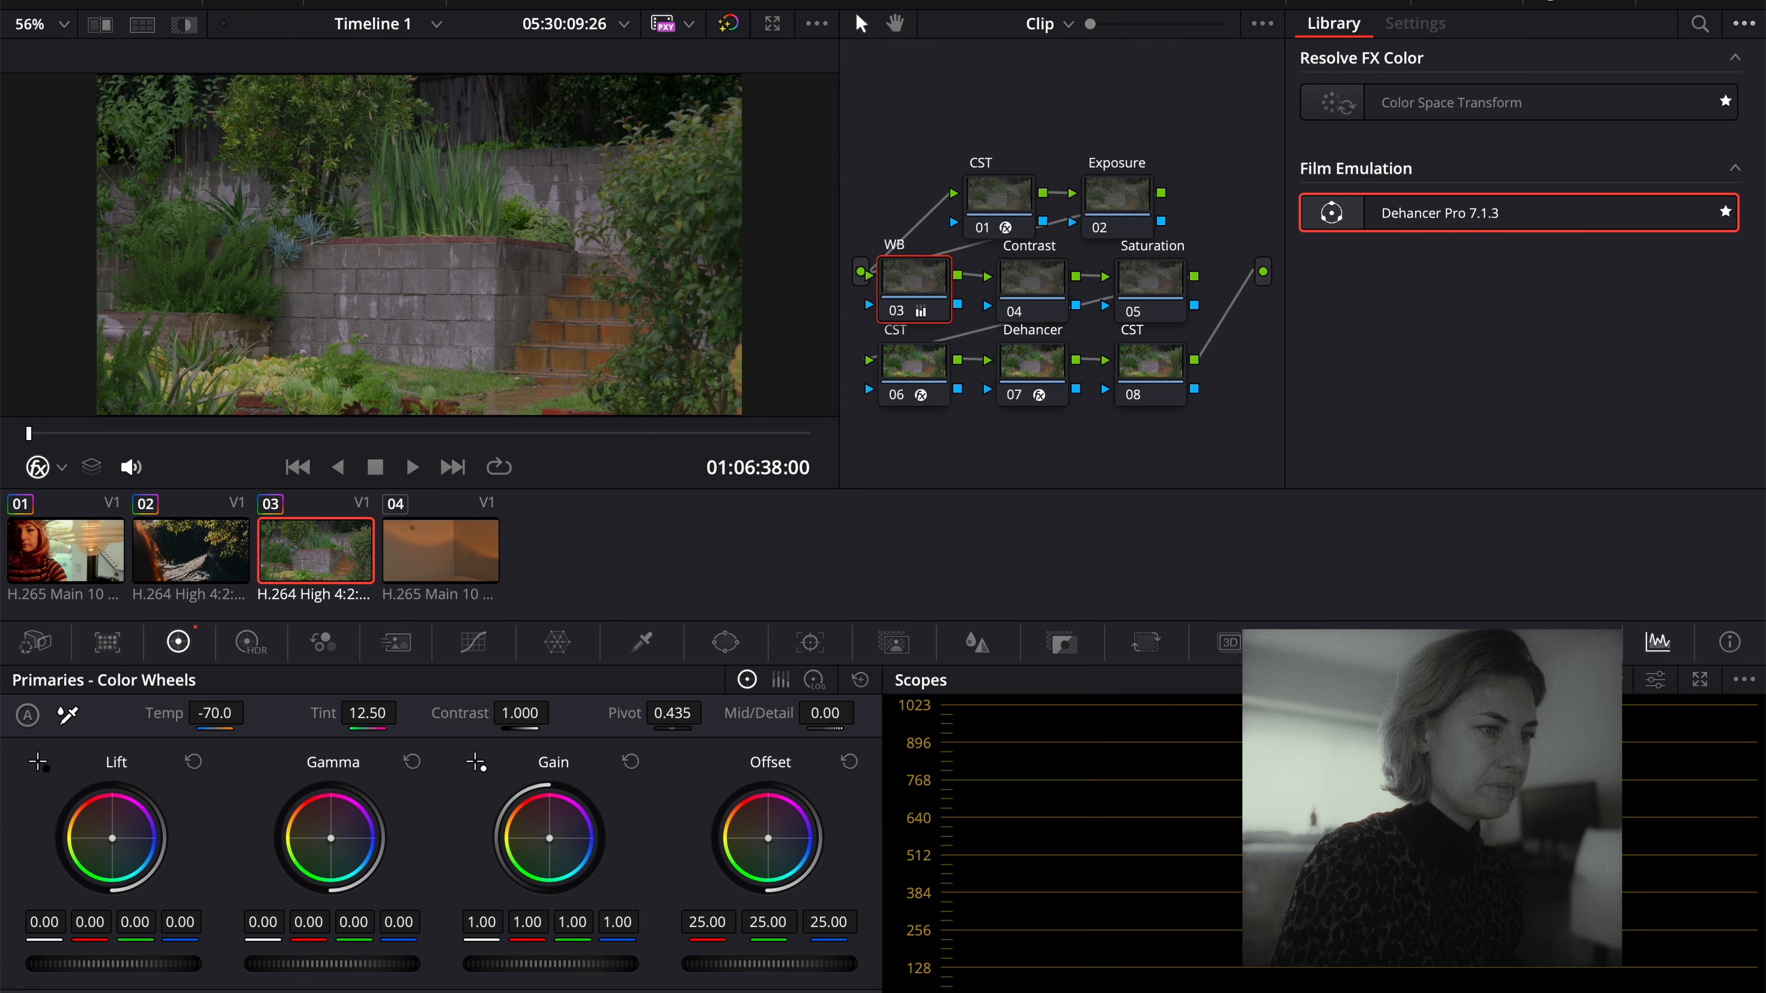
drag(252, 712, 251, 714)
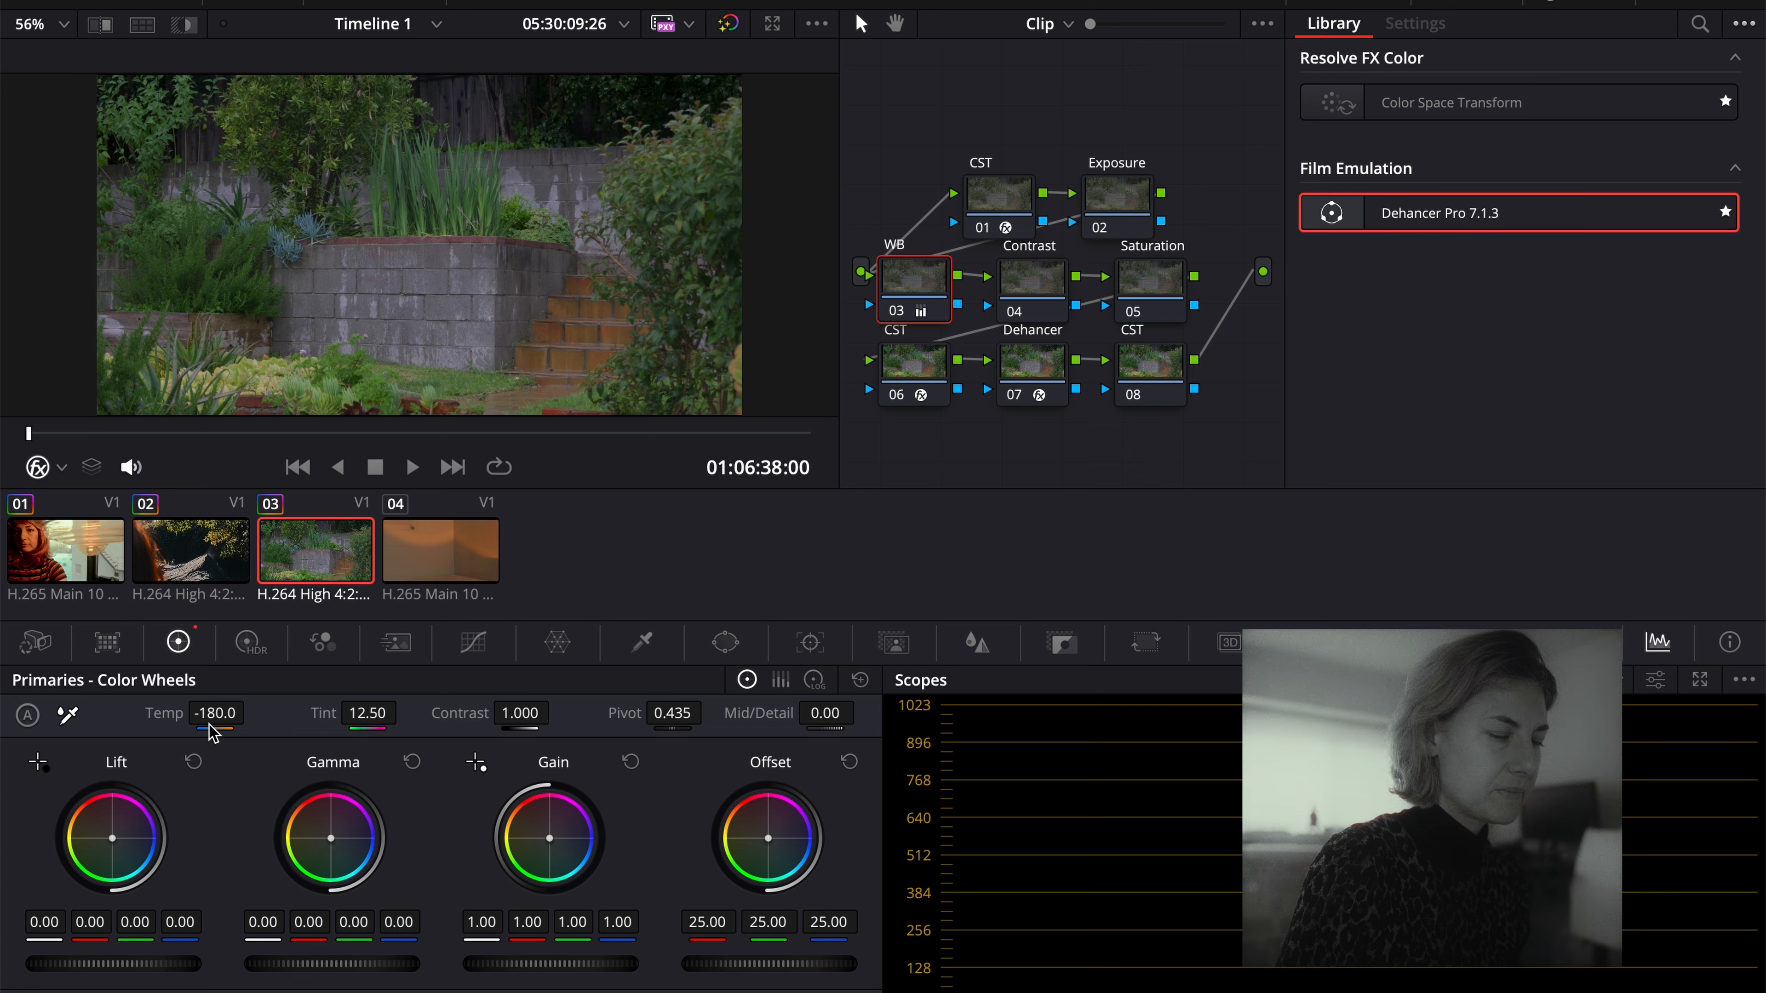
drag(251, 713, 252, 711)
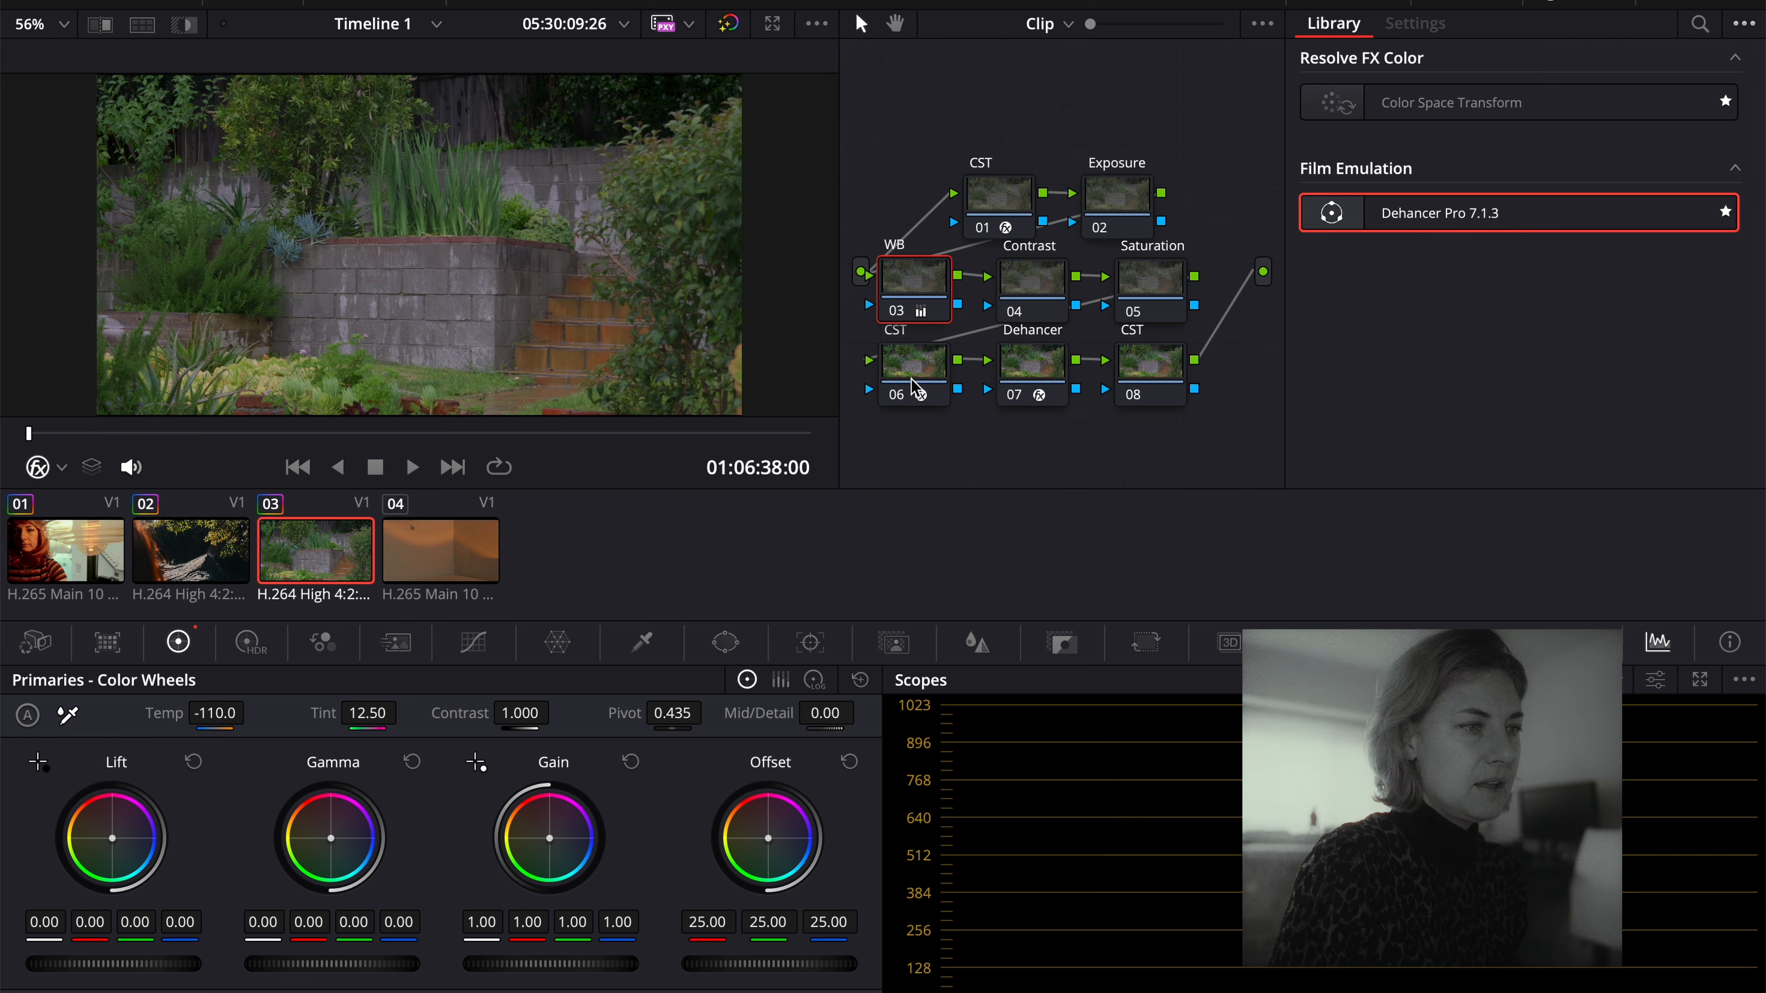
click(1140, 203)
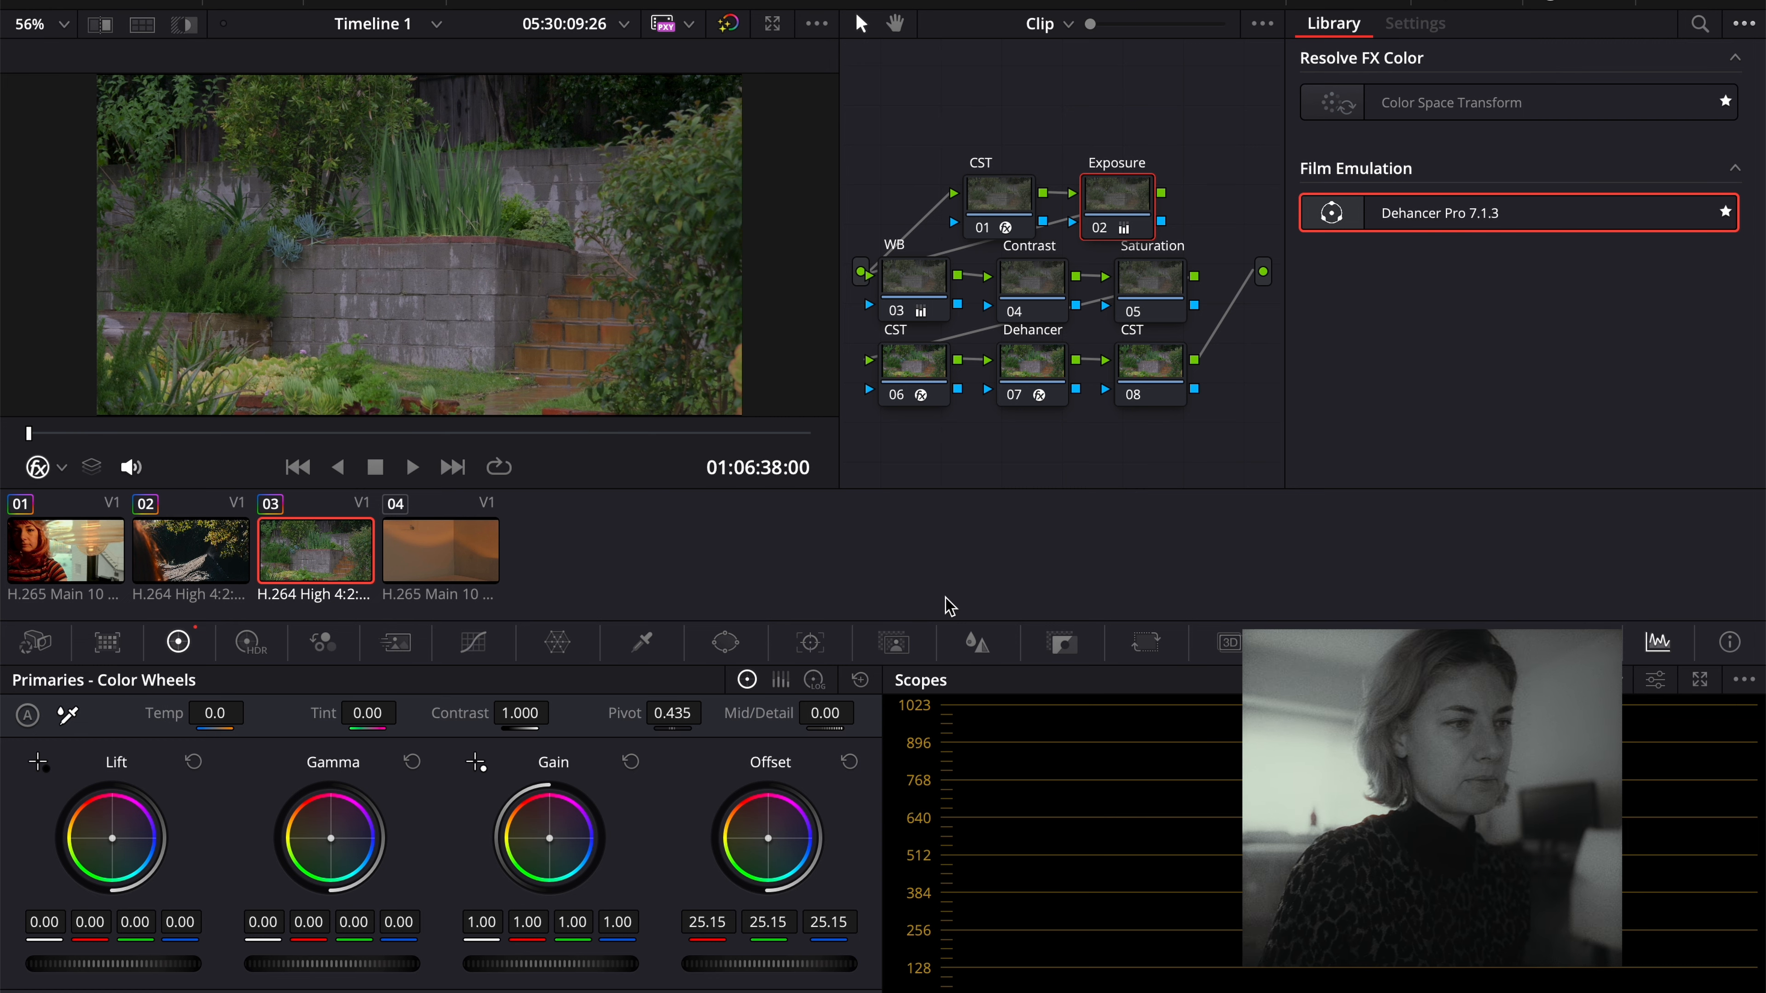
Bring up the settings of Dehancer node 07 and park the playhead at 01:07:00:00 on the red-haired woman's close-up.
click(1045, 354)
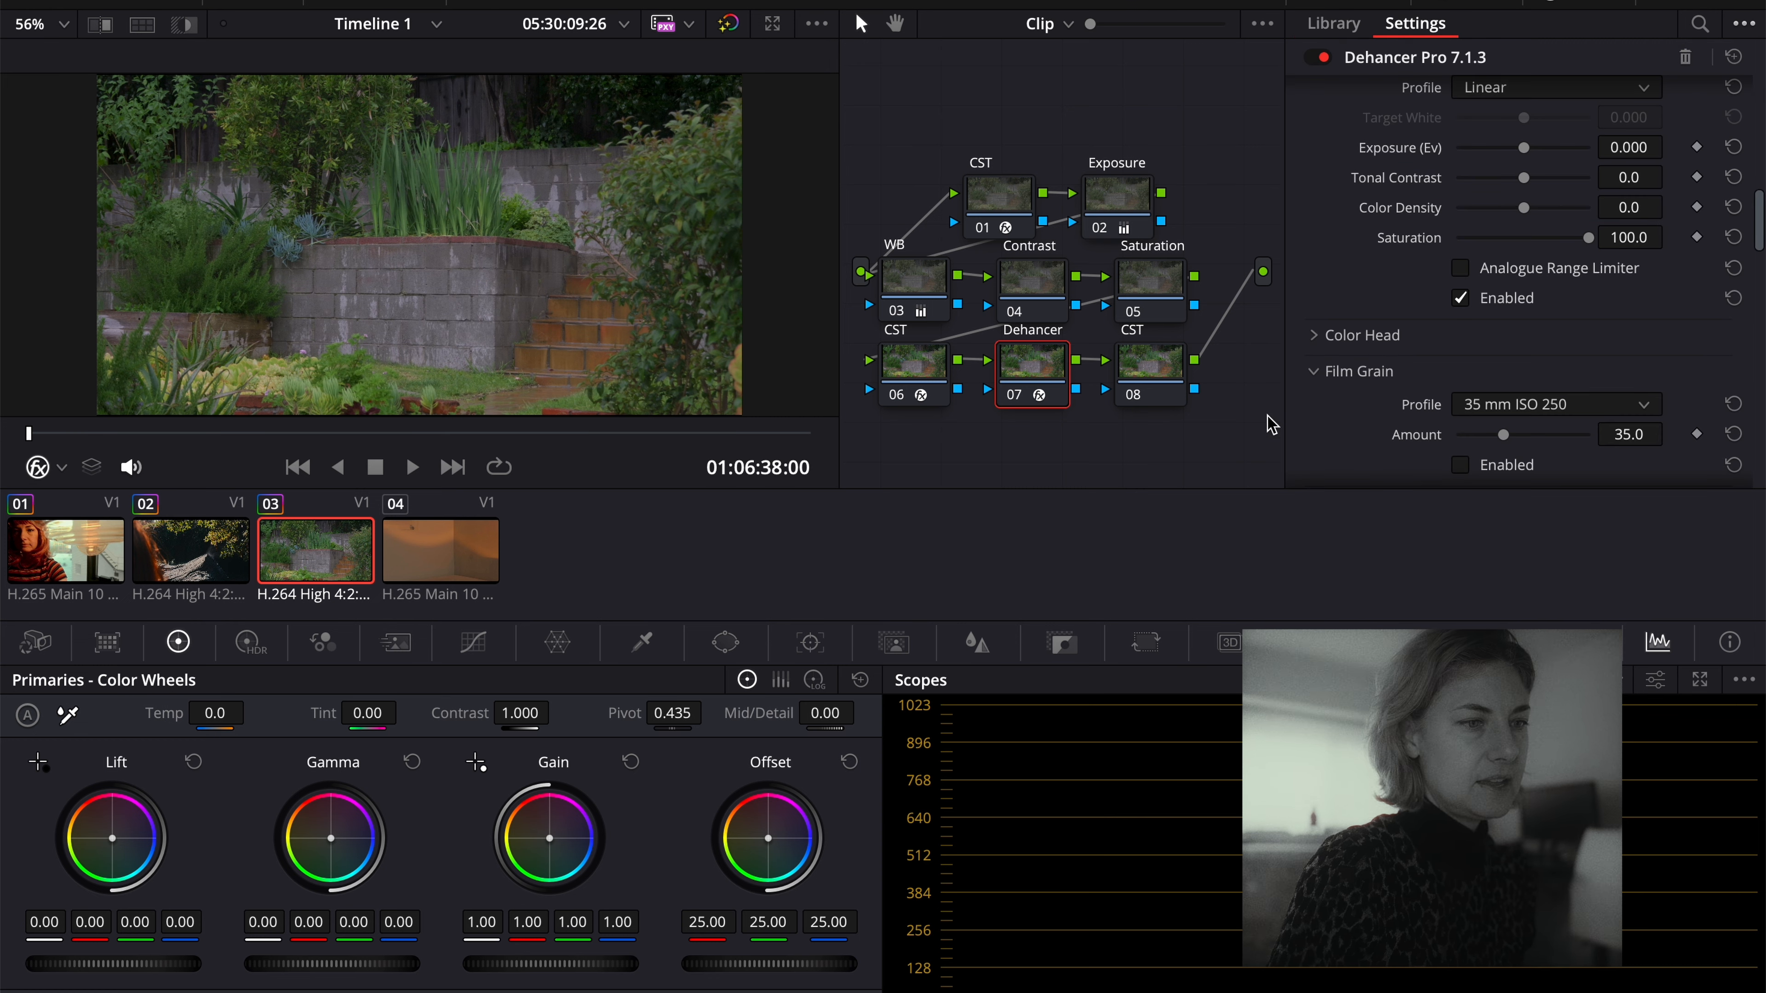
scroll(1391, 418, down, 3)
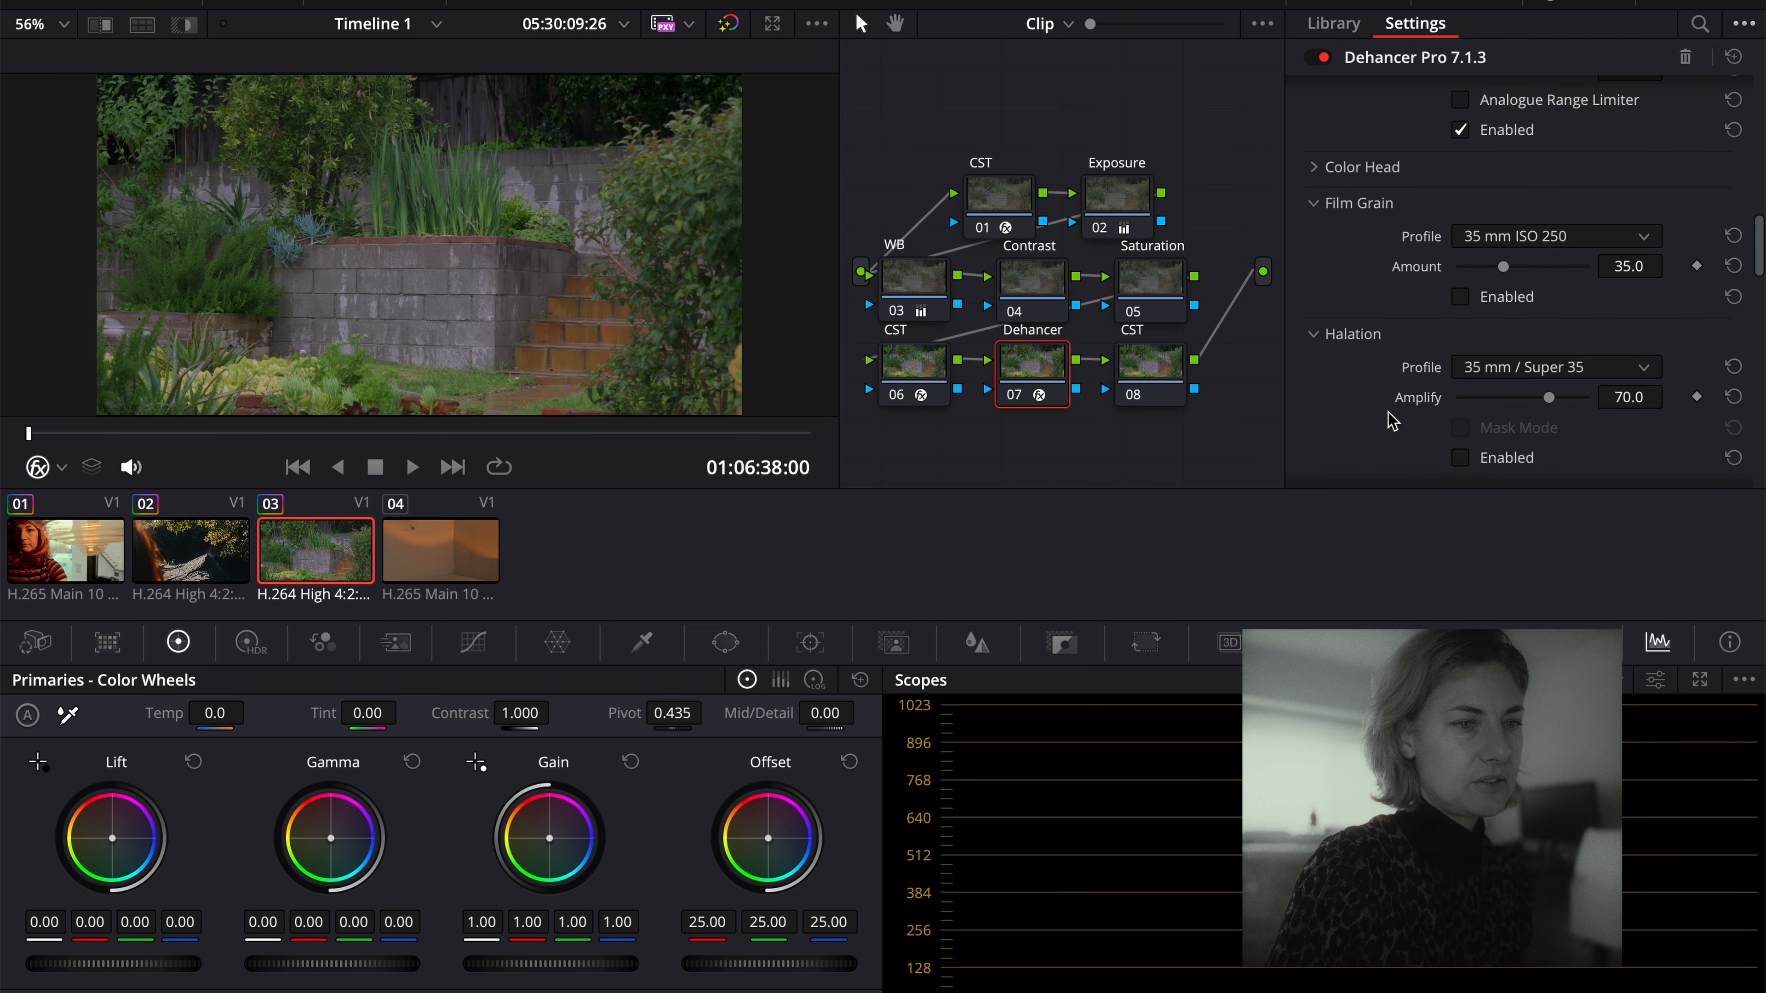
click(321, 440)
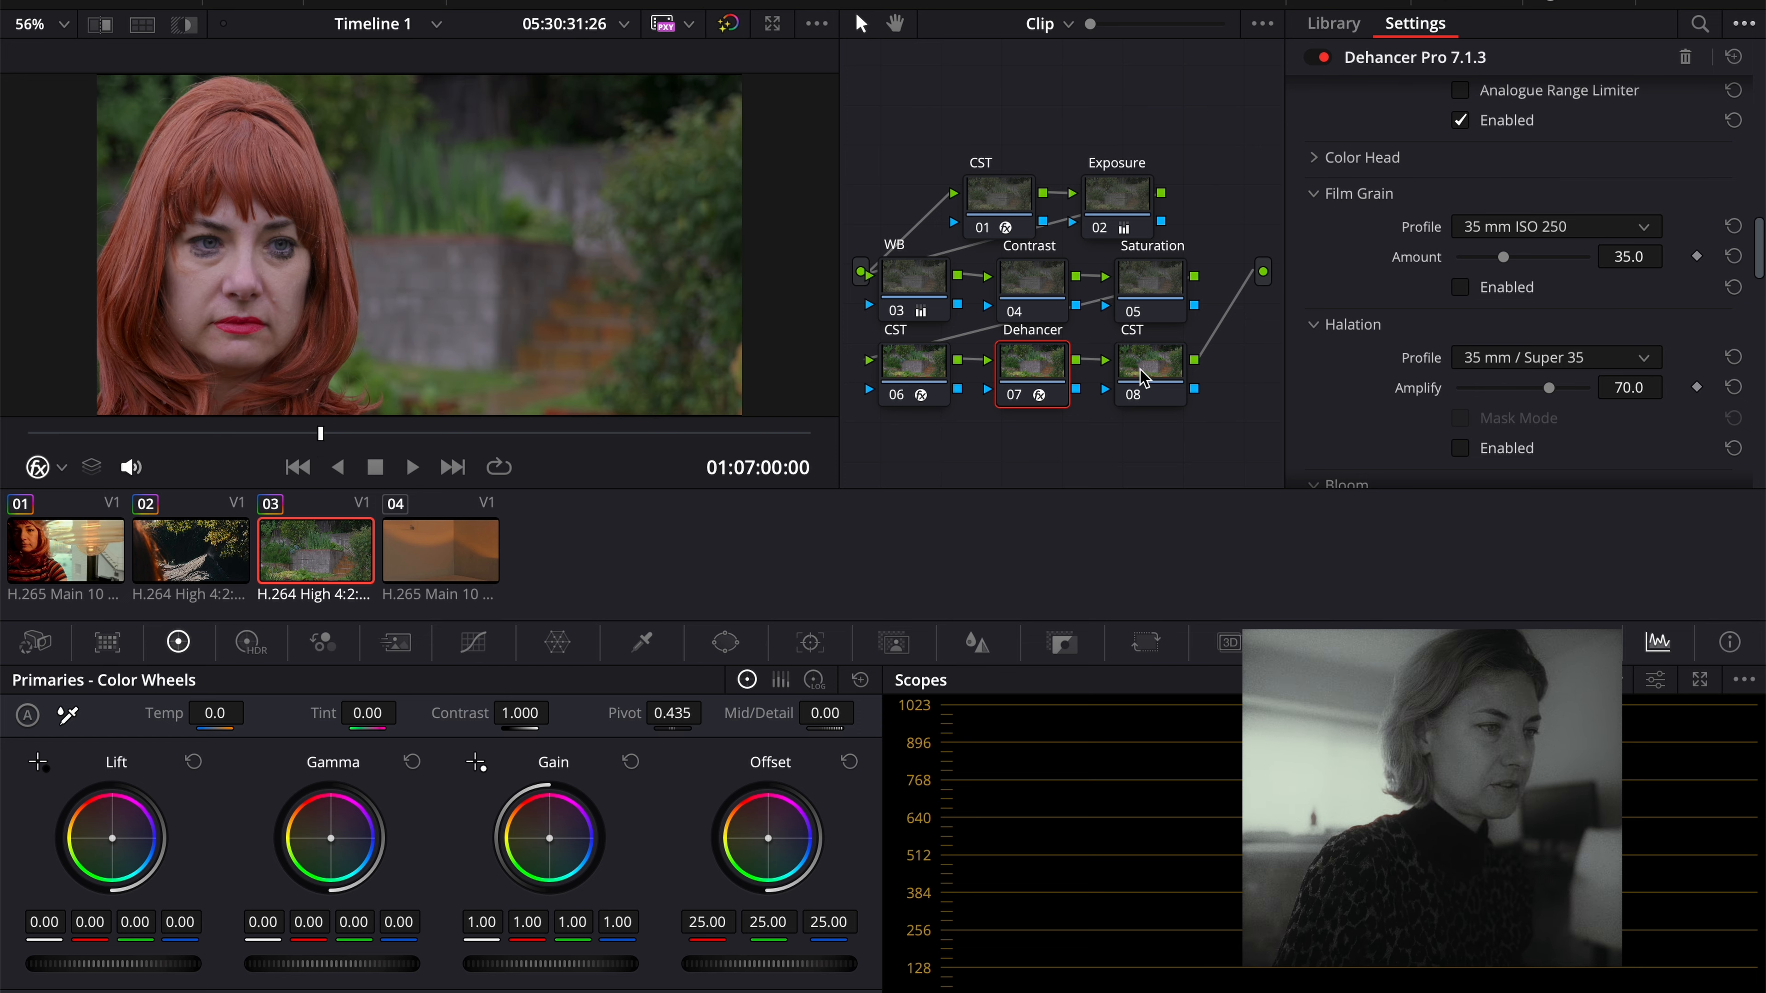
Try the Kodak Endura Glossy Paper print profile in Dehancer and compare the image with Print disabled.
scroll(1360, 292, up, 4)
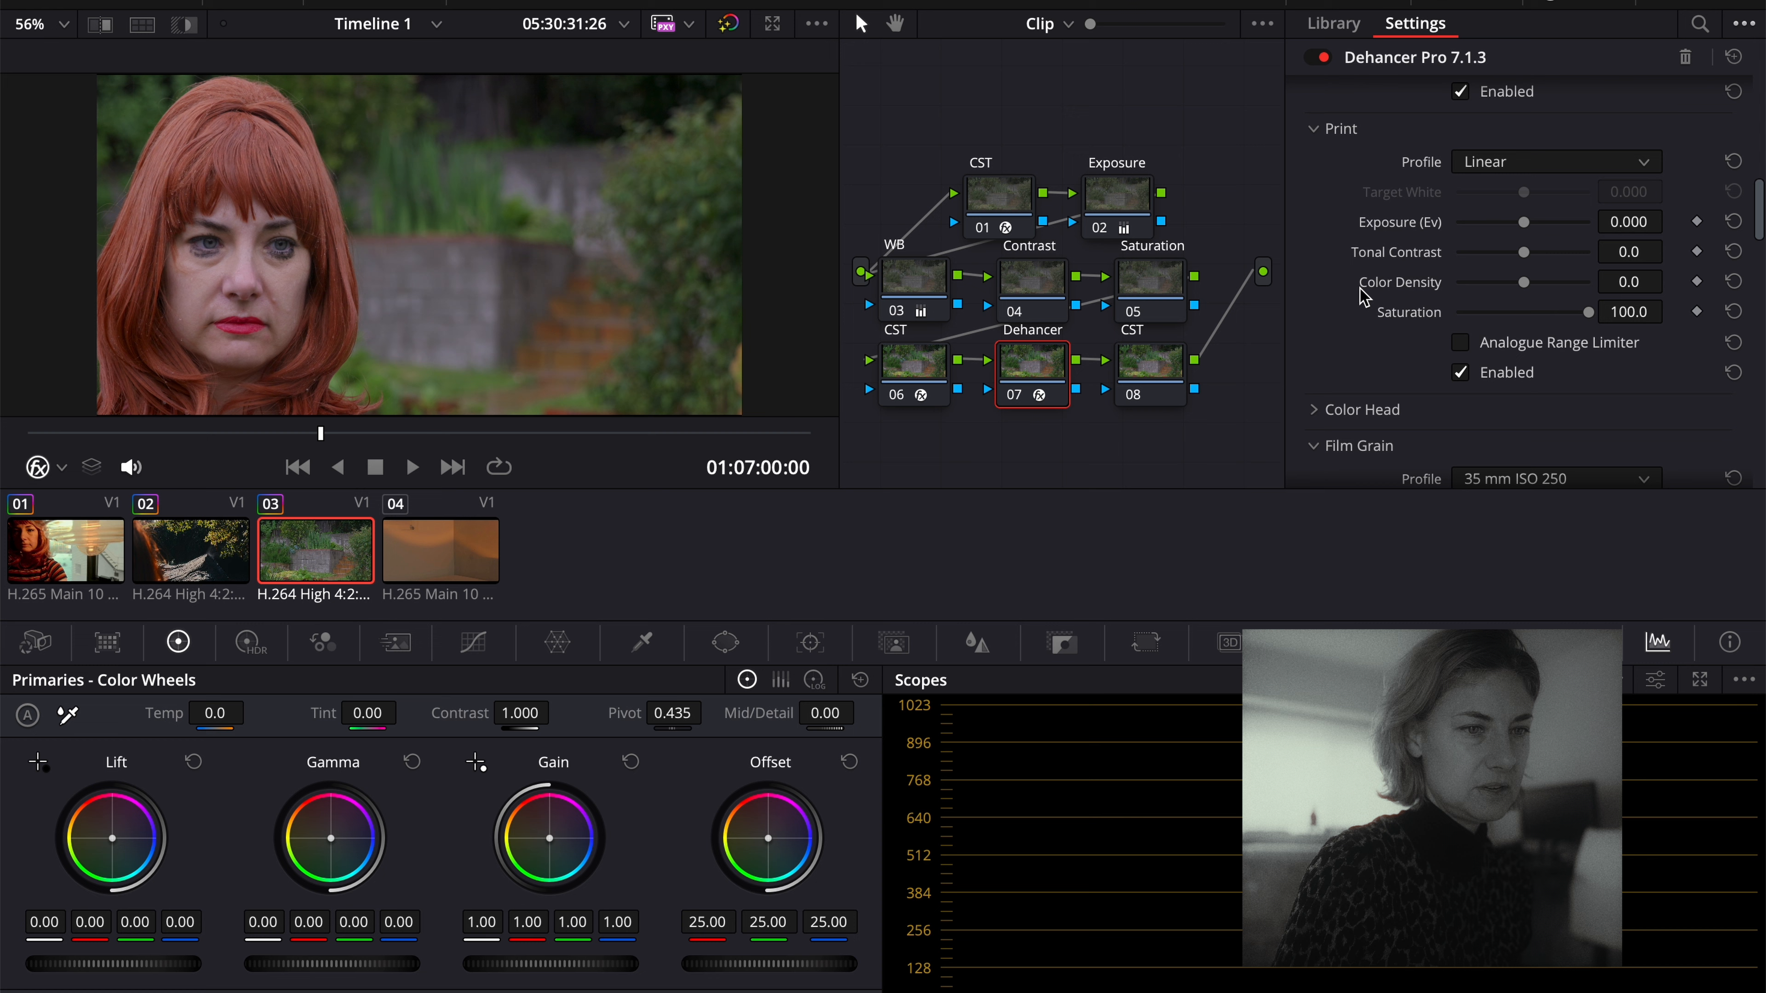
click(1544, 170)
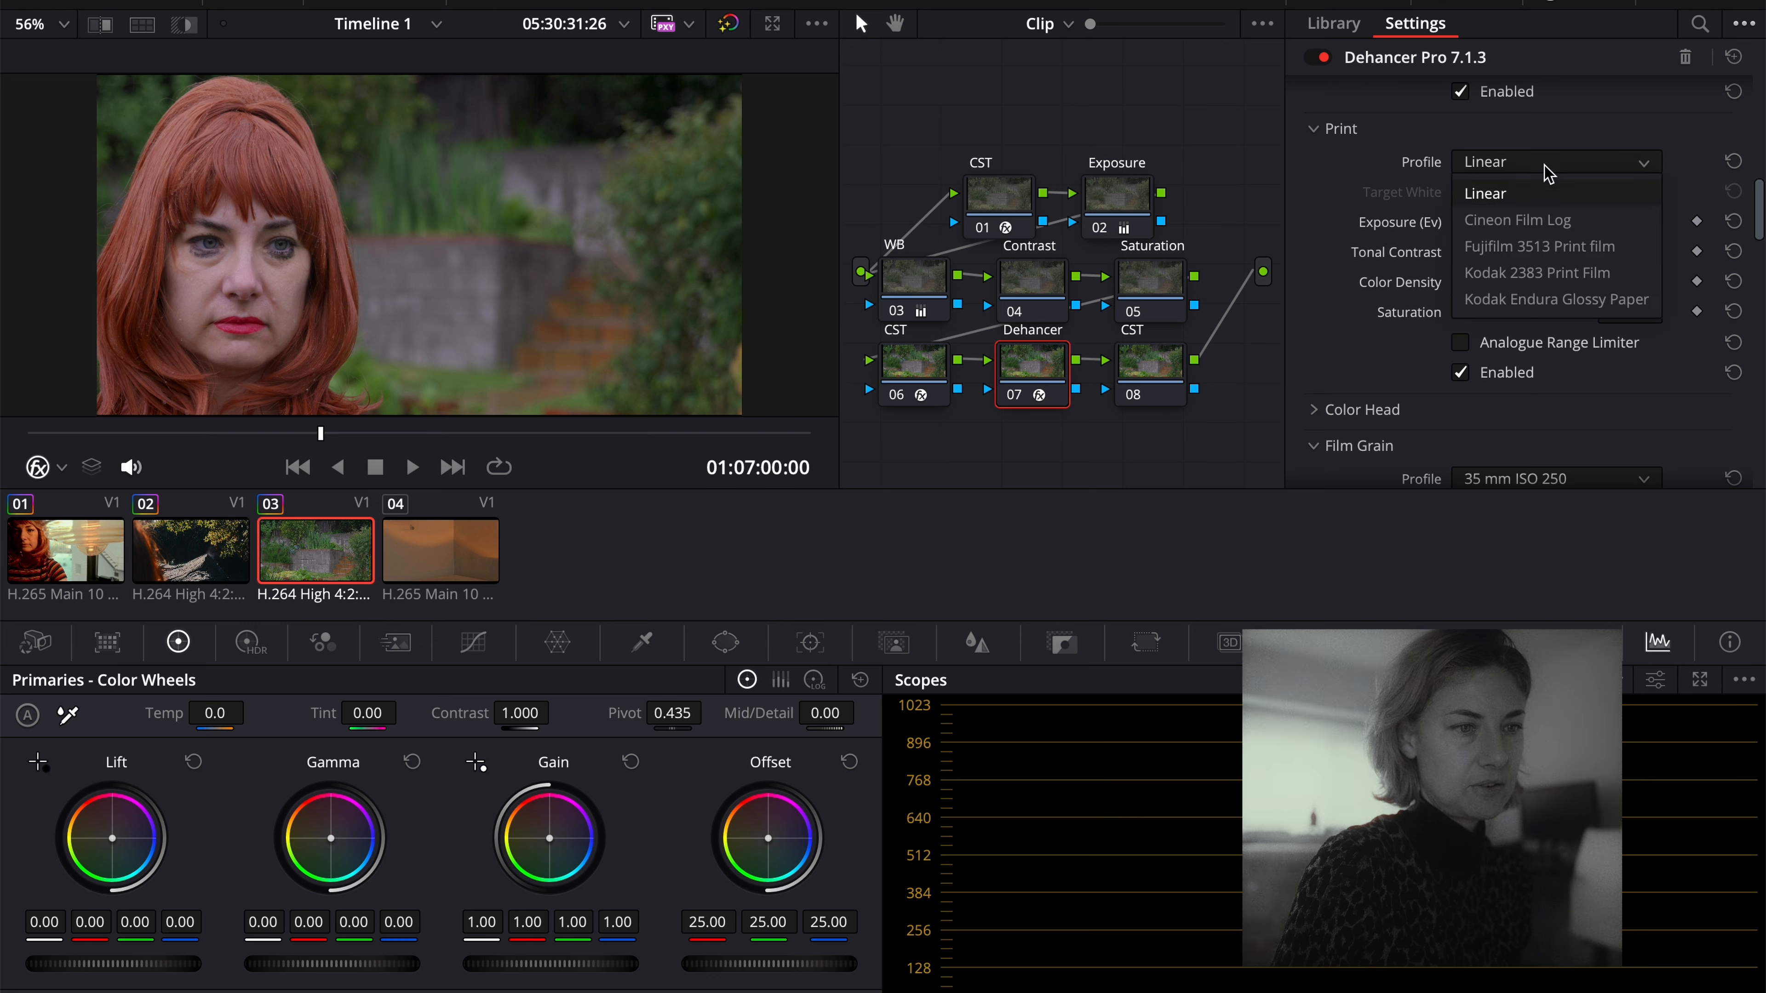
click(1563, 301)
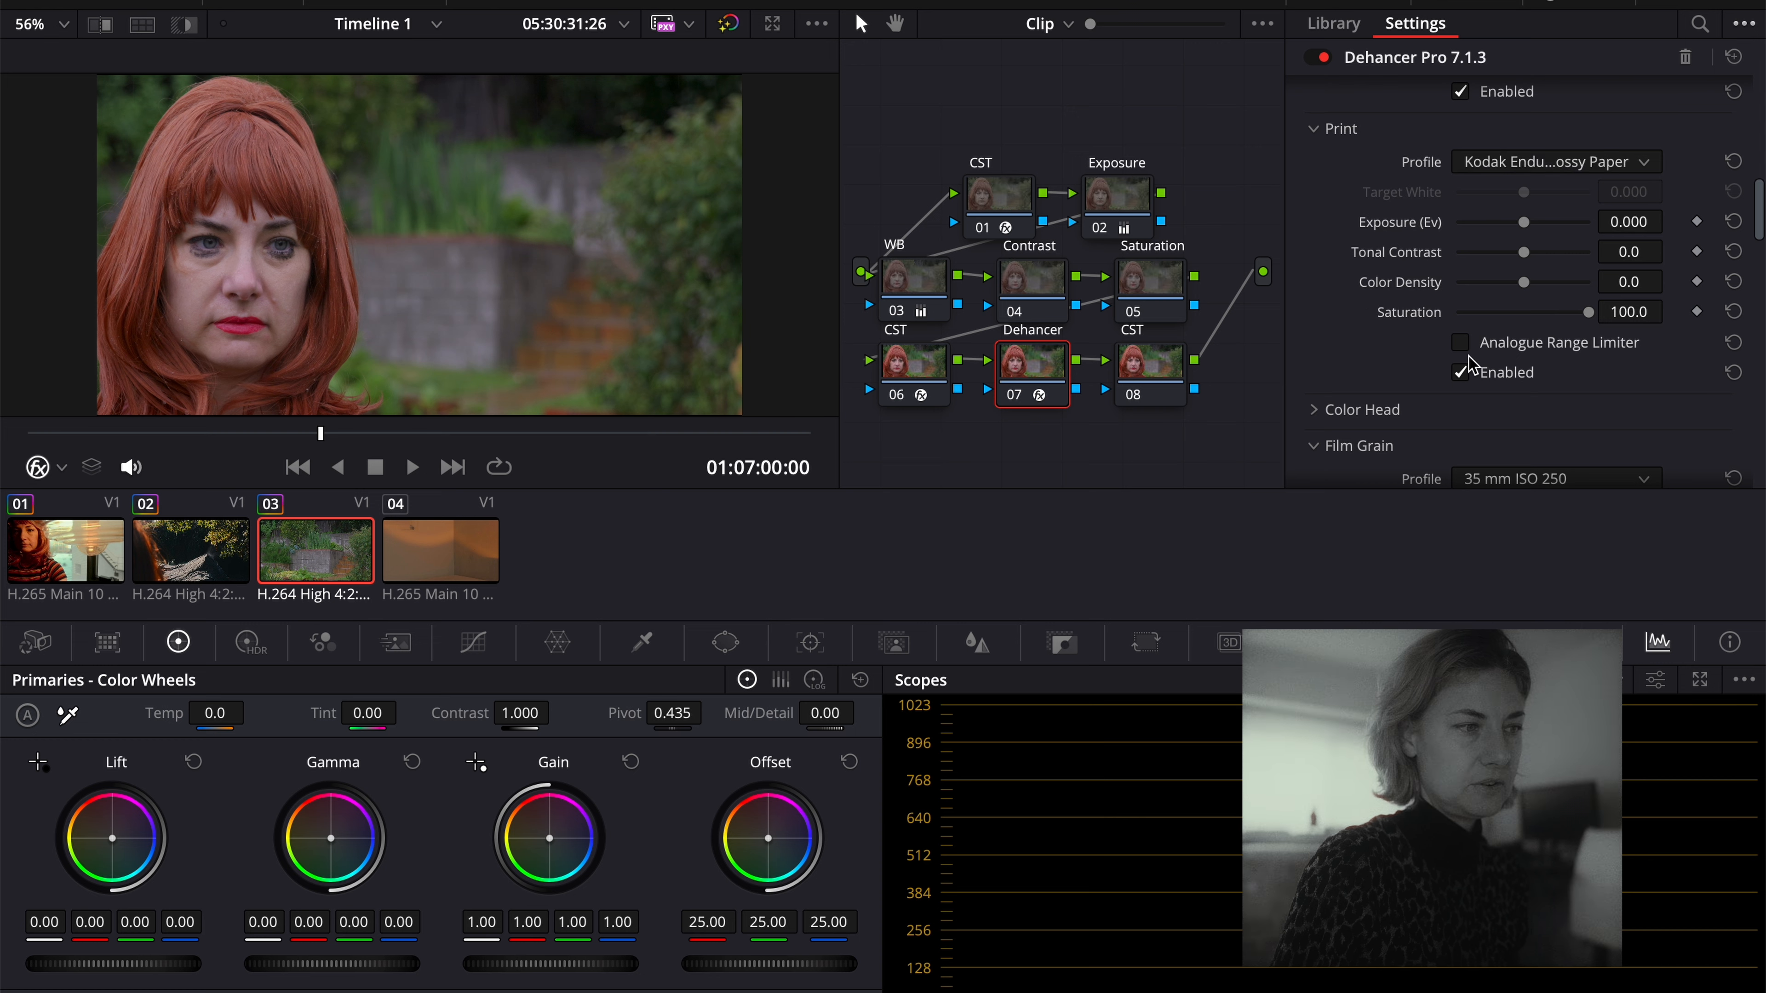
click(1463, 377)
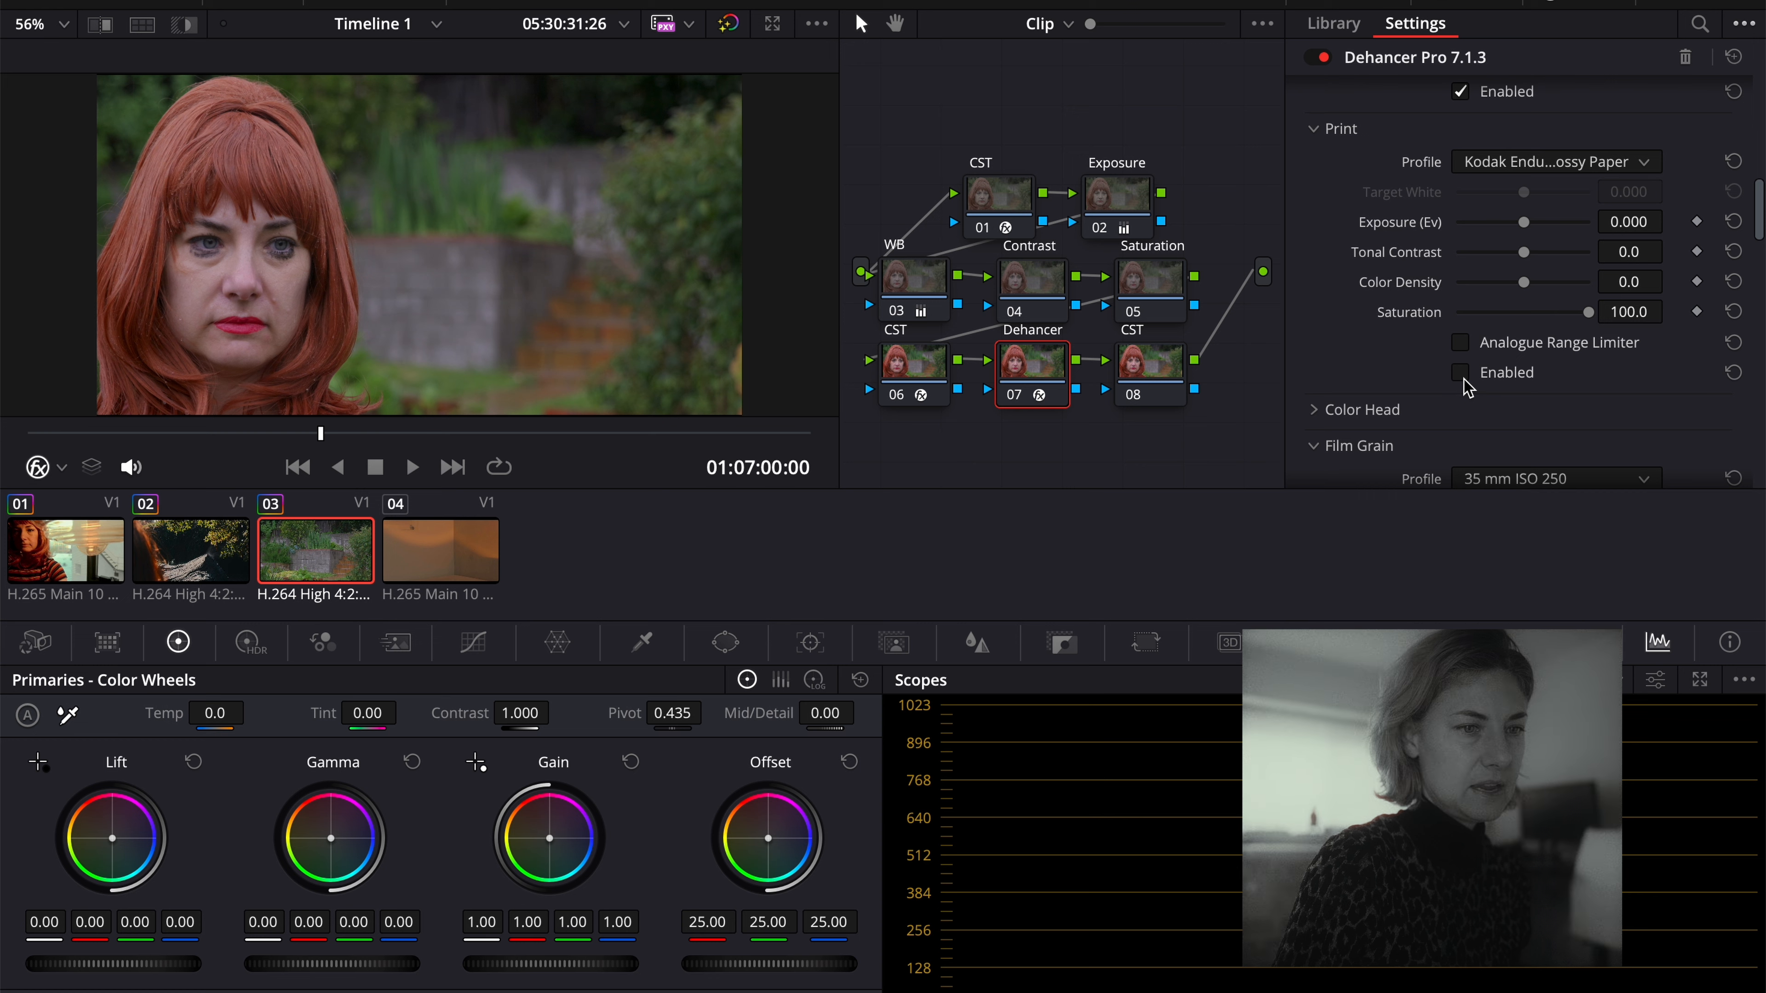
Set Dehancer's Print tonal contrast to 12.4 and color density to 4.6, using the Kodak 2383 Print Film profile.
mouse_move(1524, 254)
mouse_down()
mouse_move(1542, 258)
mouse_move(1525, 287)
mouse_up()
click(1577, 161)
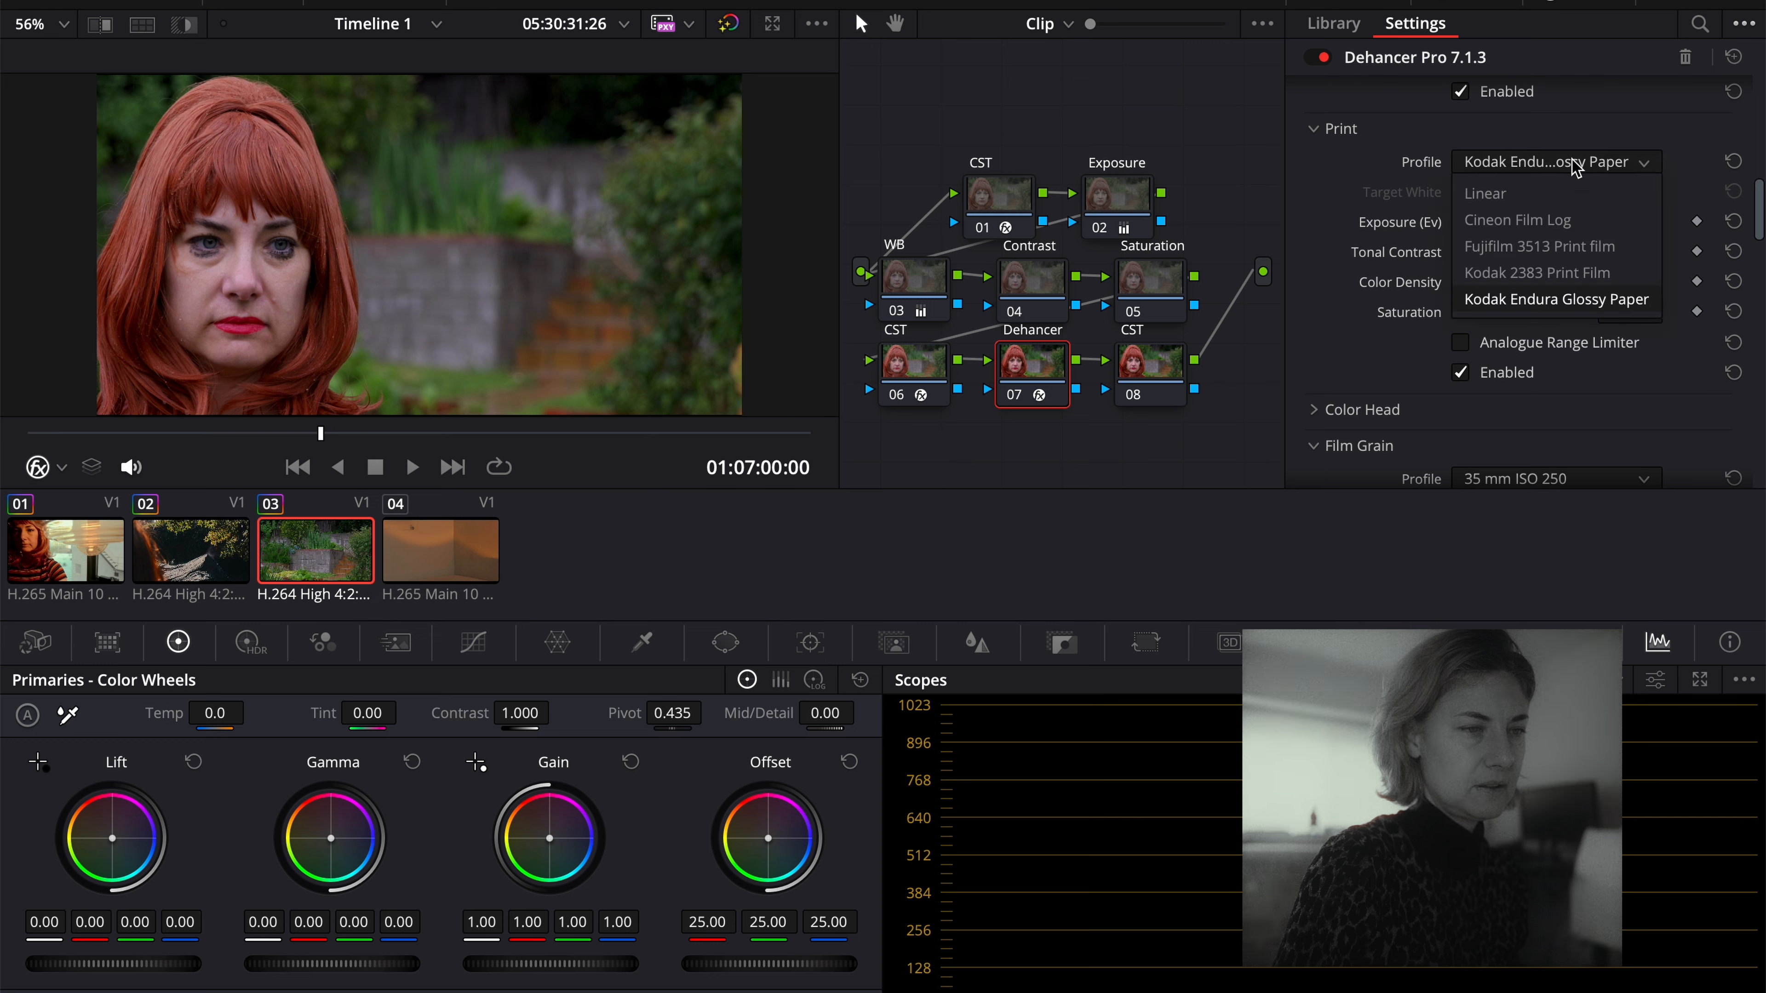
click(1581, 273)
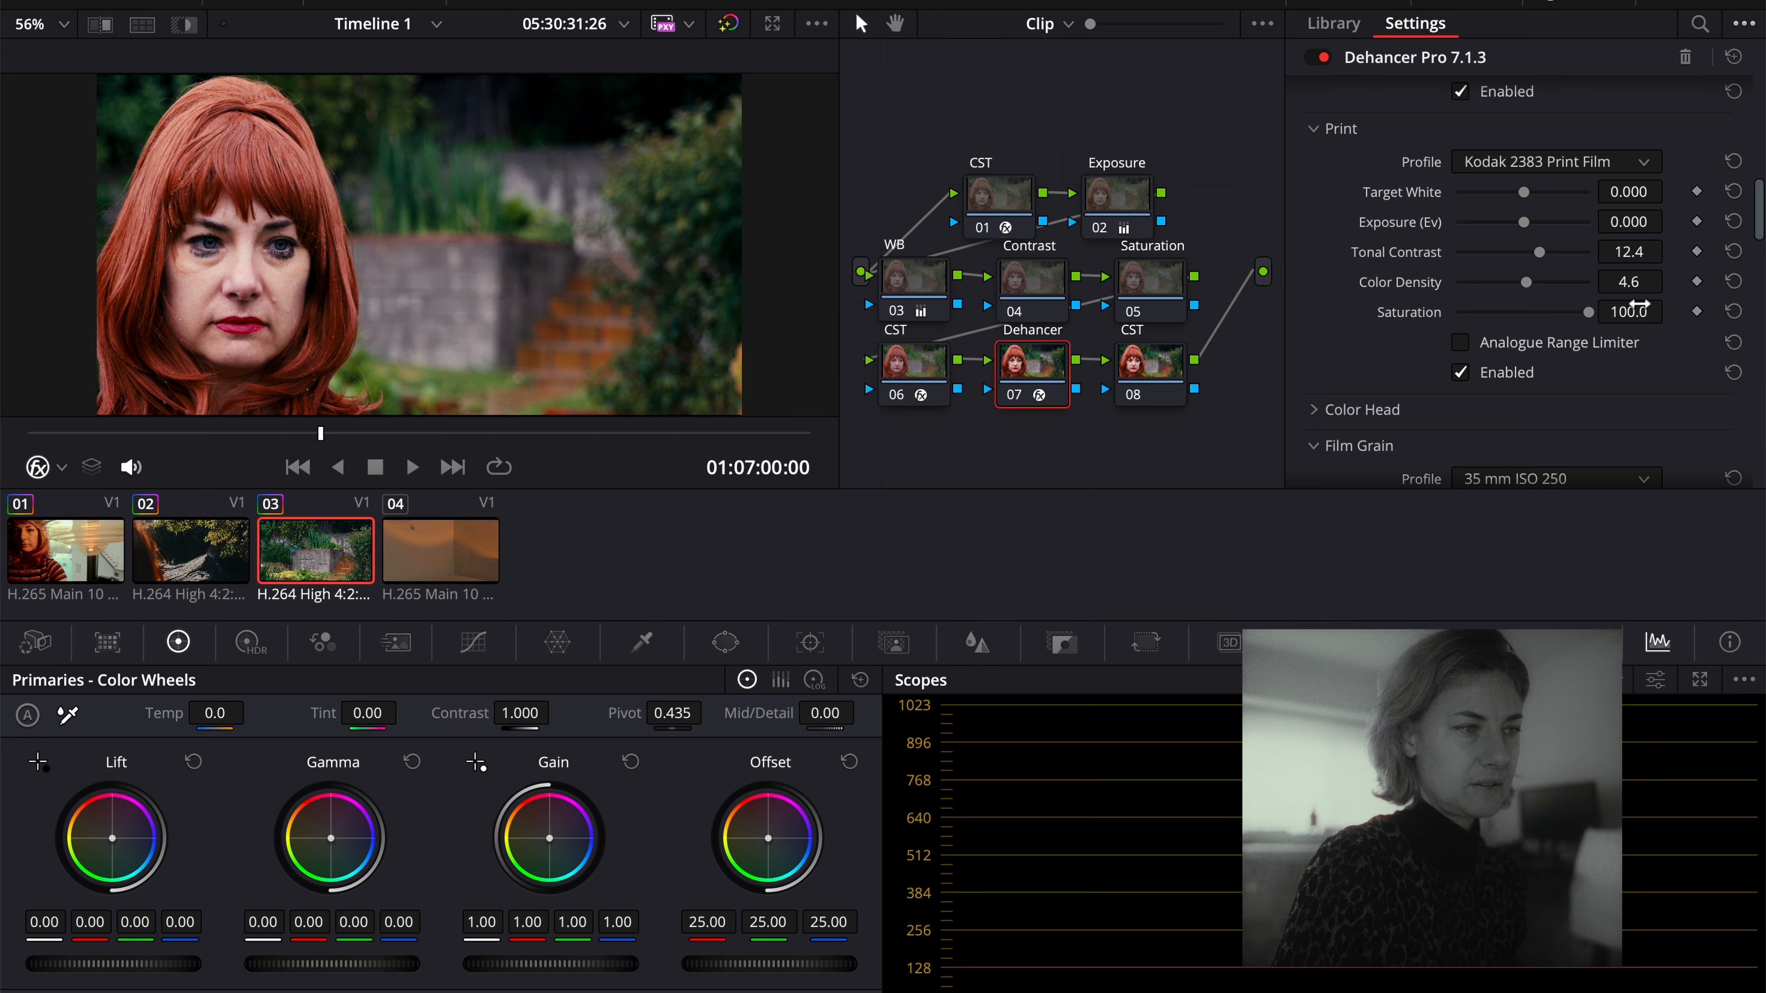
Lower the Target White of Dehancer's Print section to -0.386.
scroll(1368, 274, up, 1)
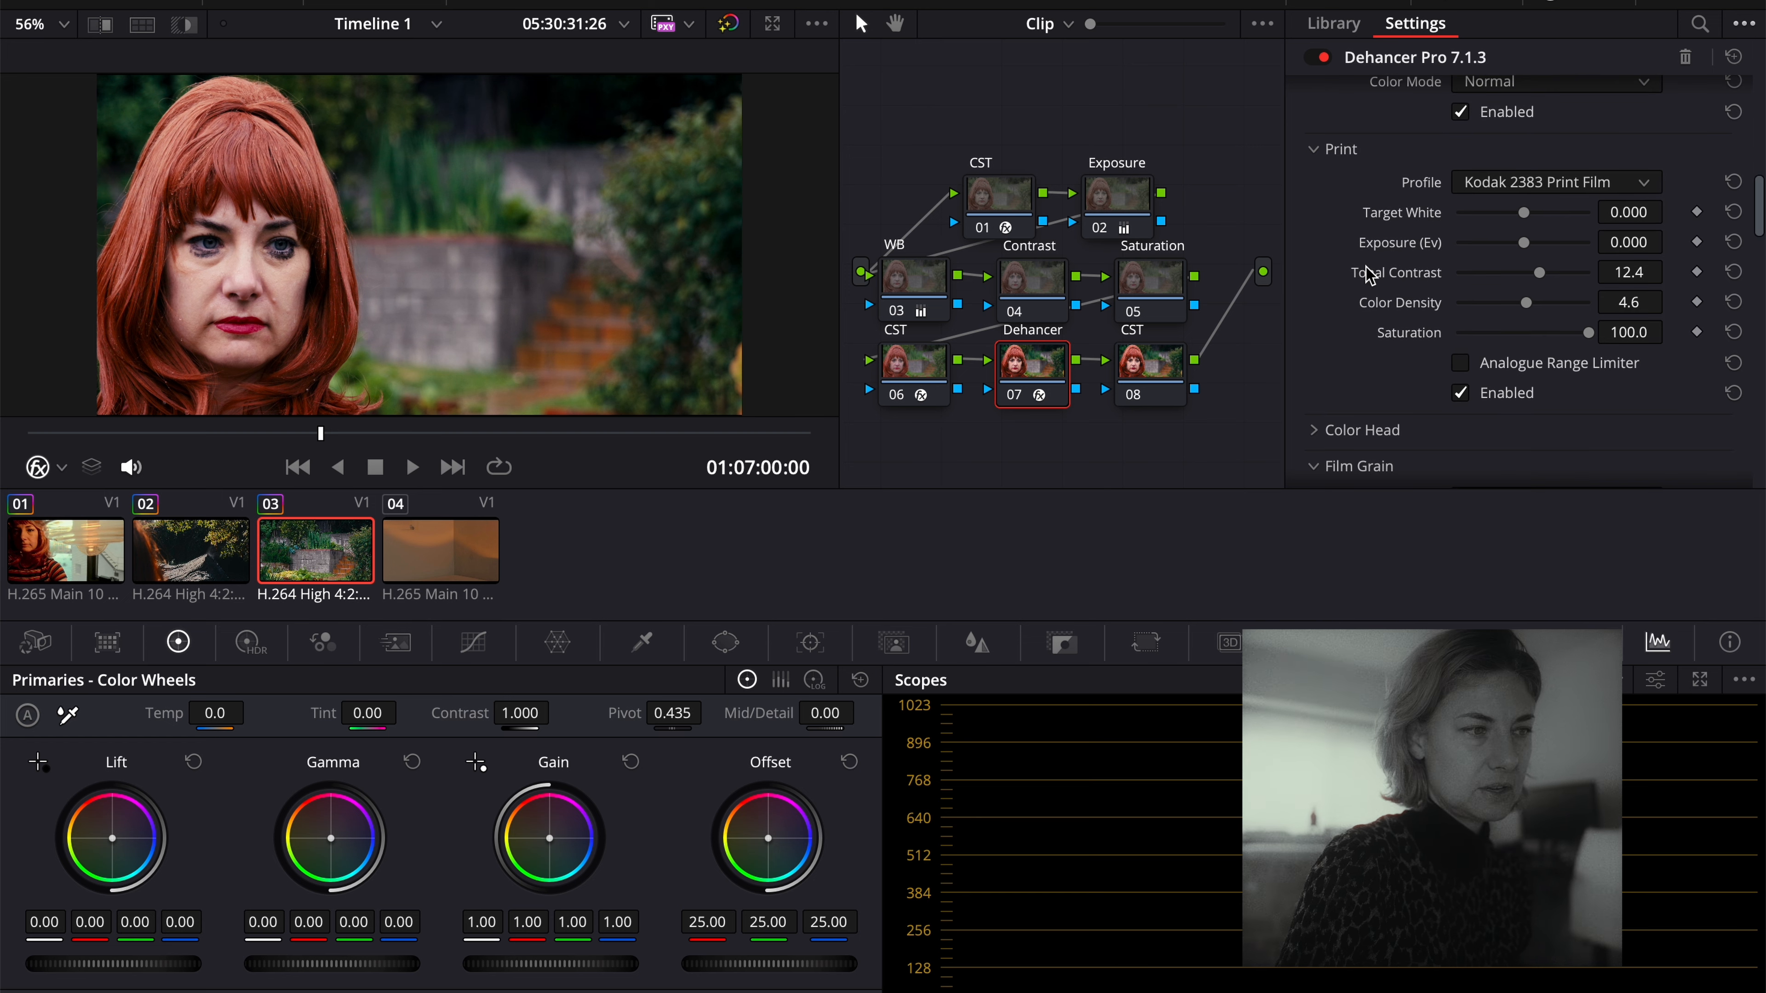
scroll(1366, 266, up, 5)
scroll(1365, 267, down, 5)
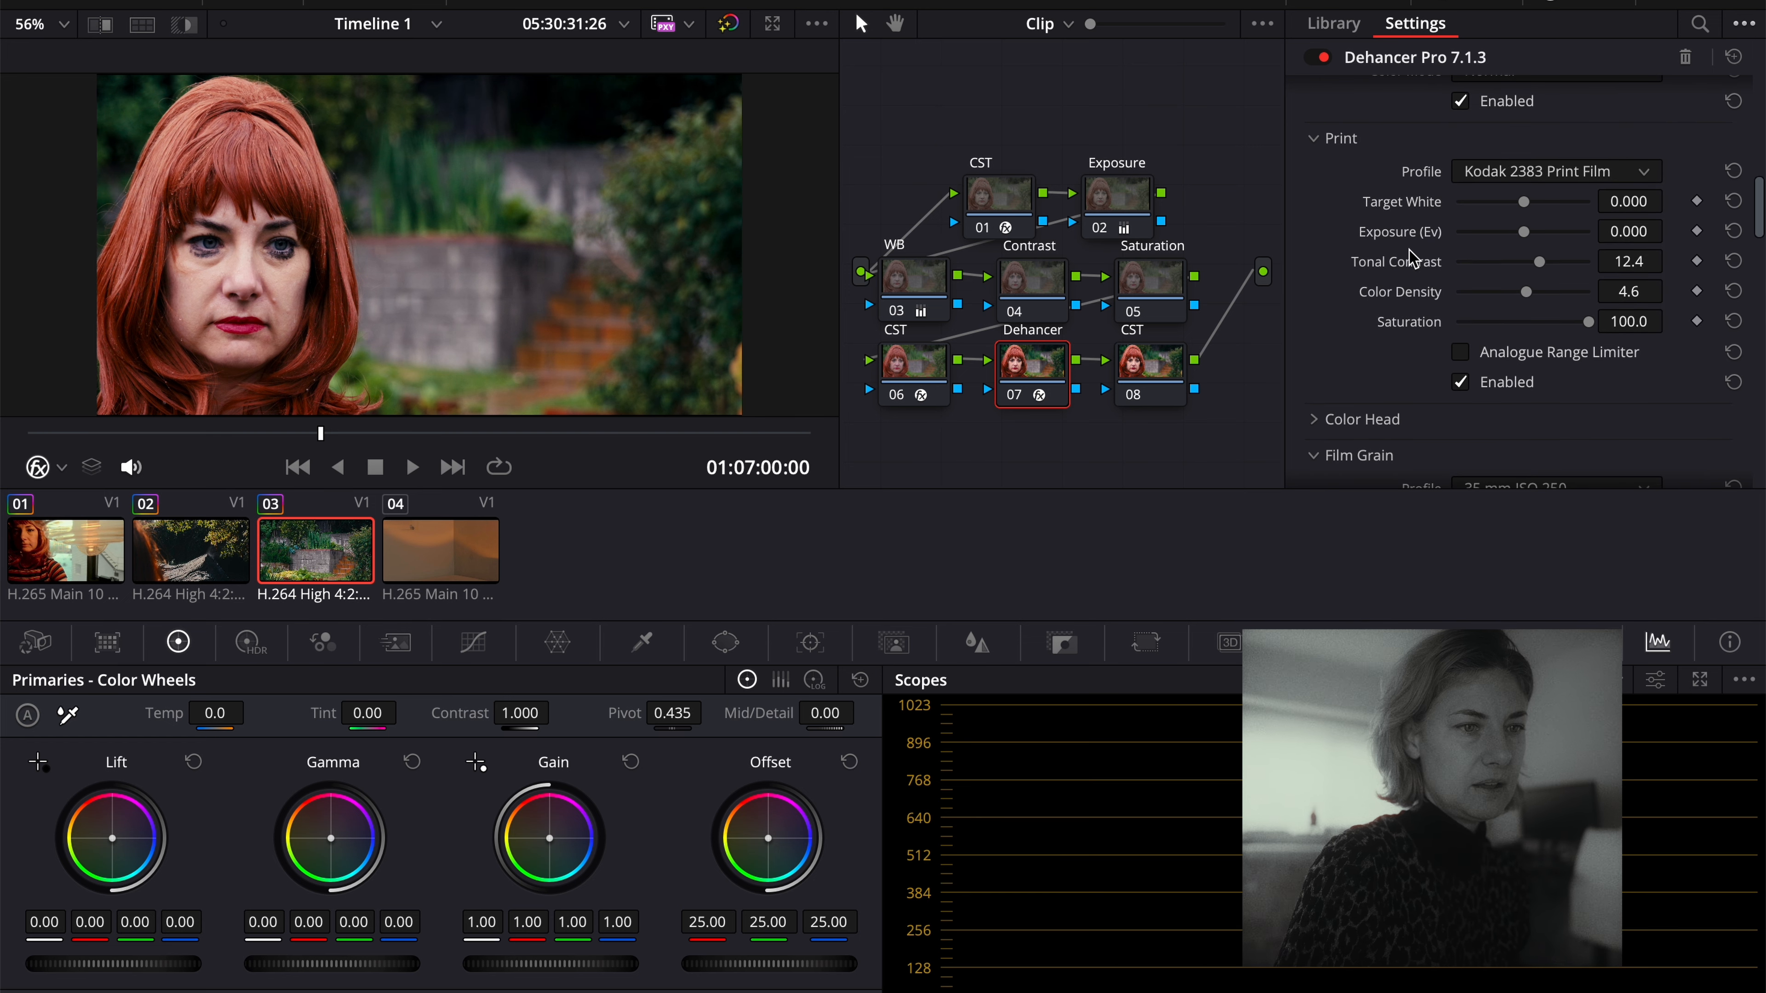
mouse_move(1523, 212)
mouse_down()
mouse_move(1482, 209)
mouse_move(1510, 213)
mouse_up()
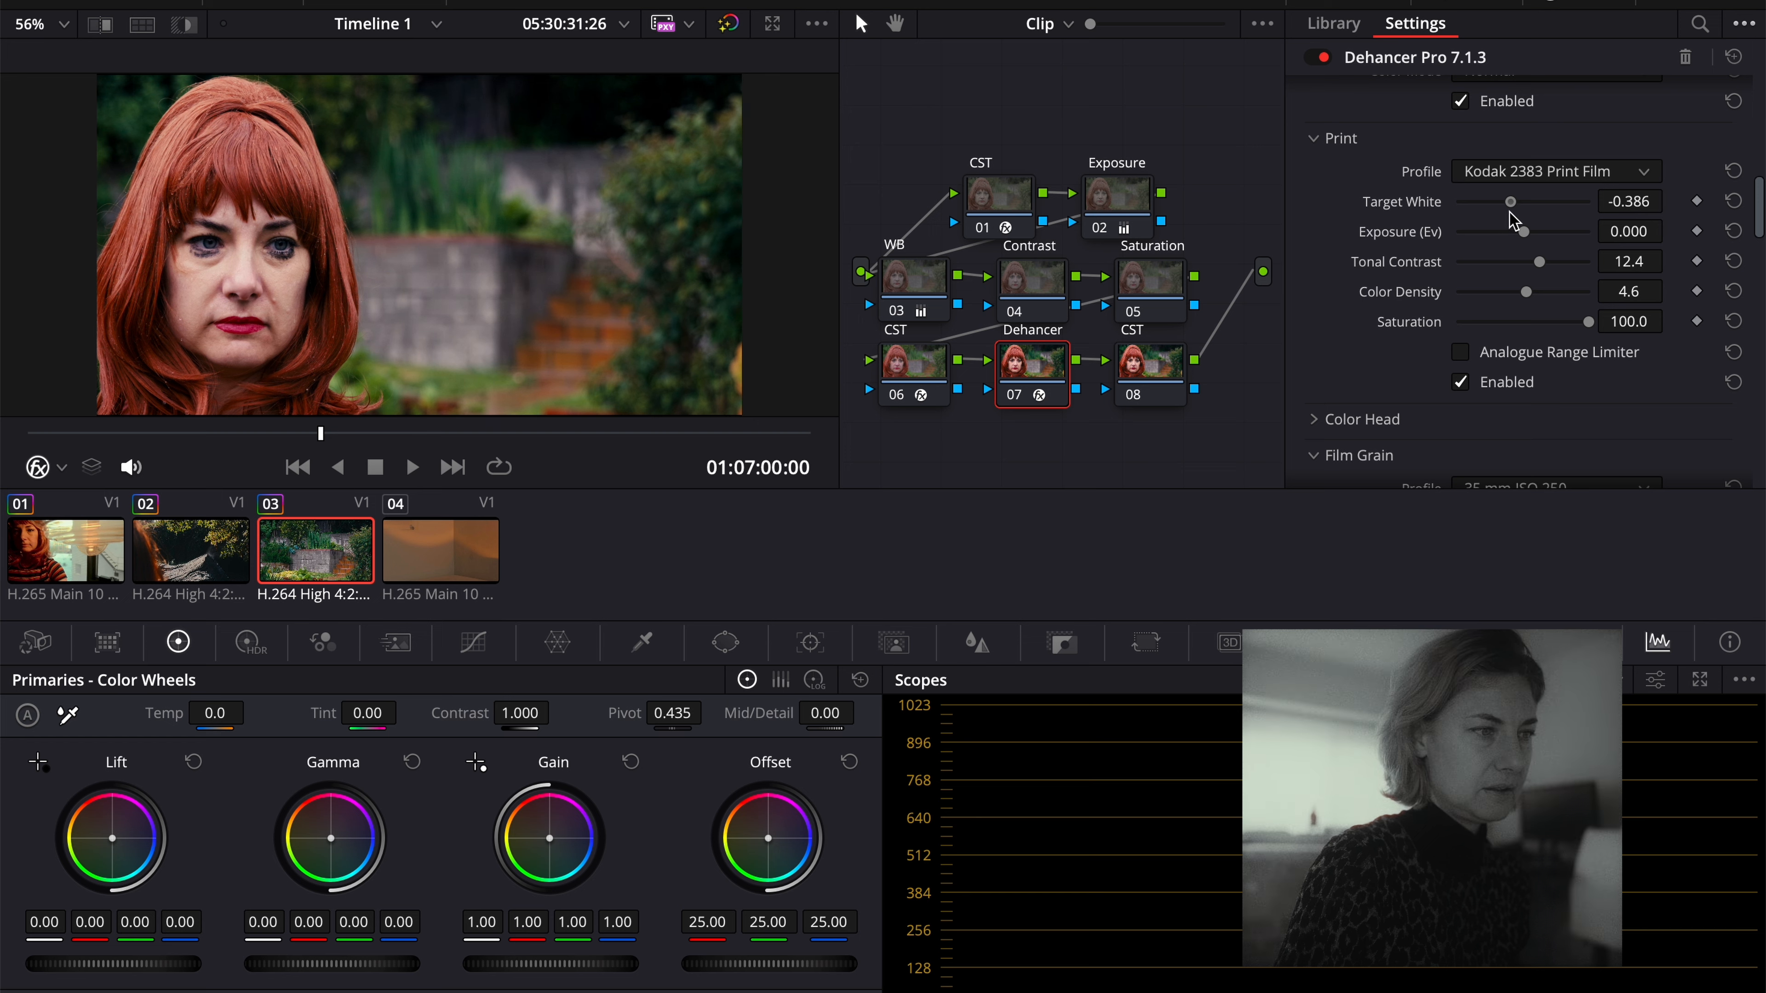
Expand Dehancer's Film Compression section and enable the effect.
scroll(1424, 273, up, 10)
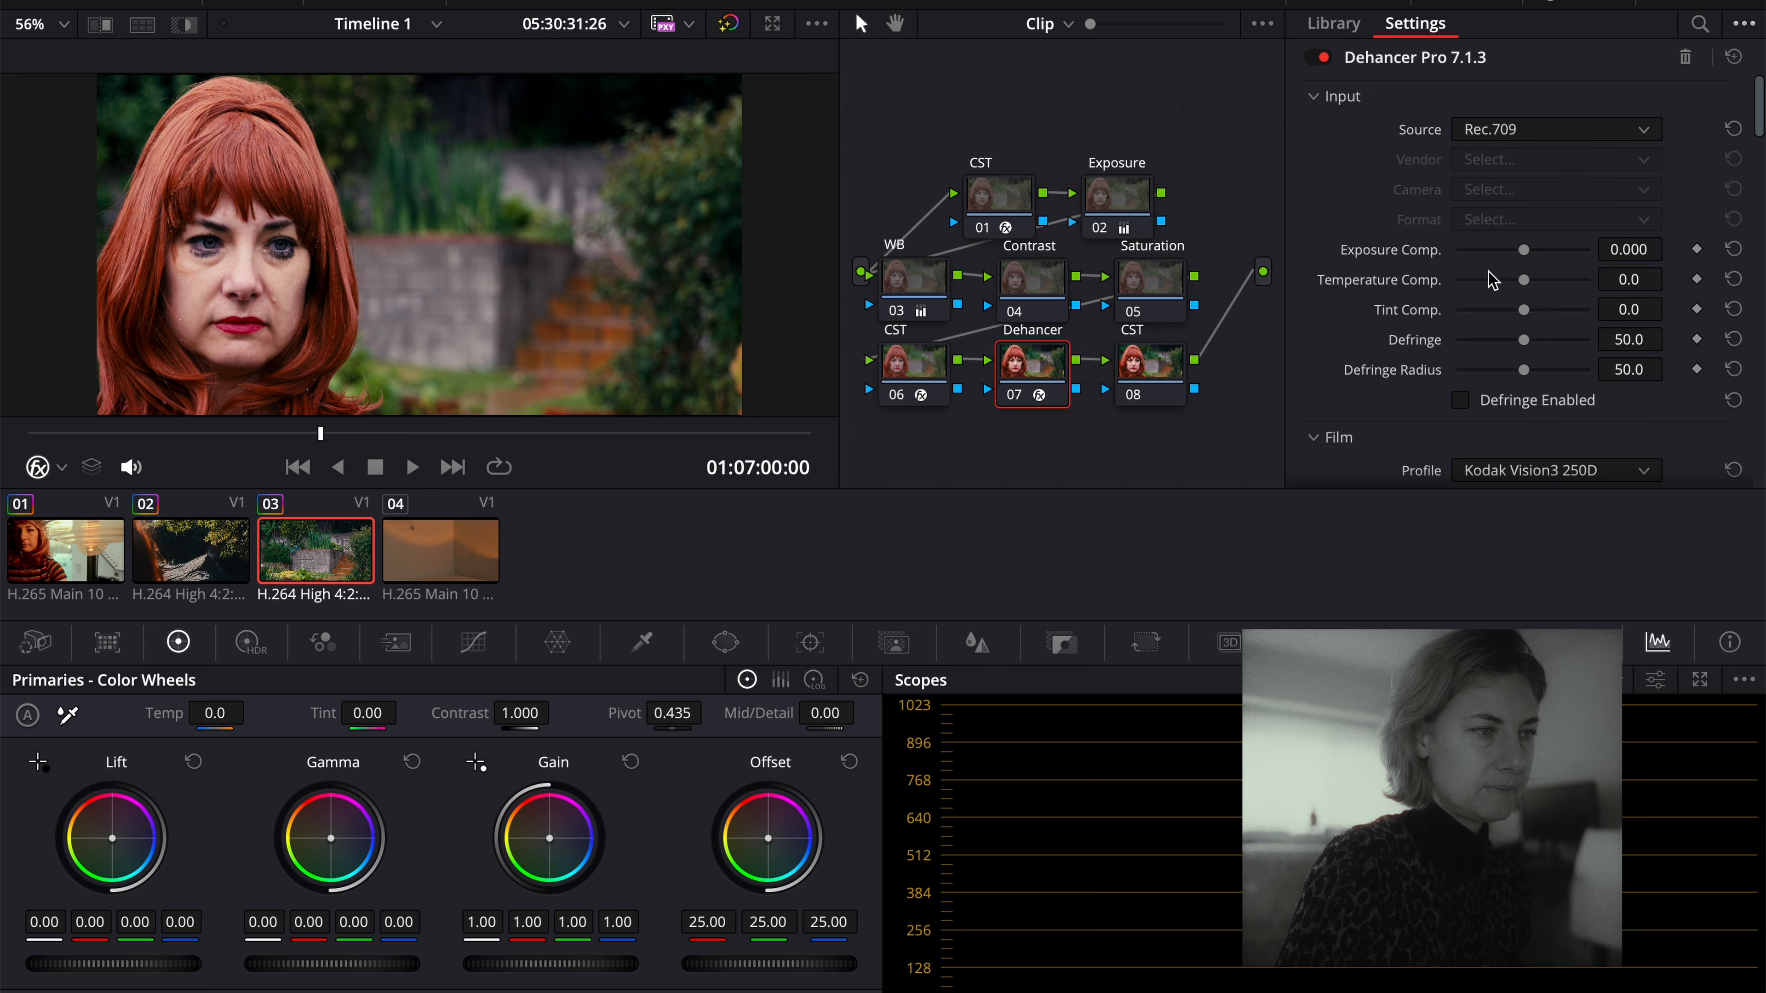
scroll(1384, 369, down, 6)
scroll(1385, 391, up, 3)
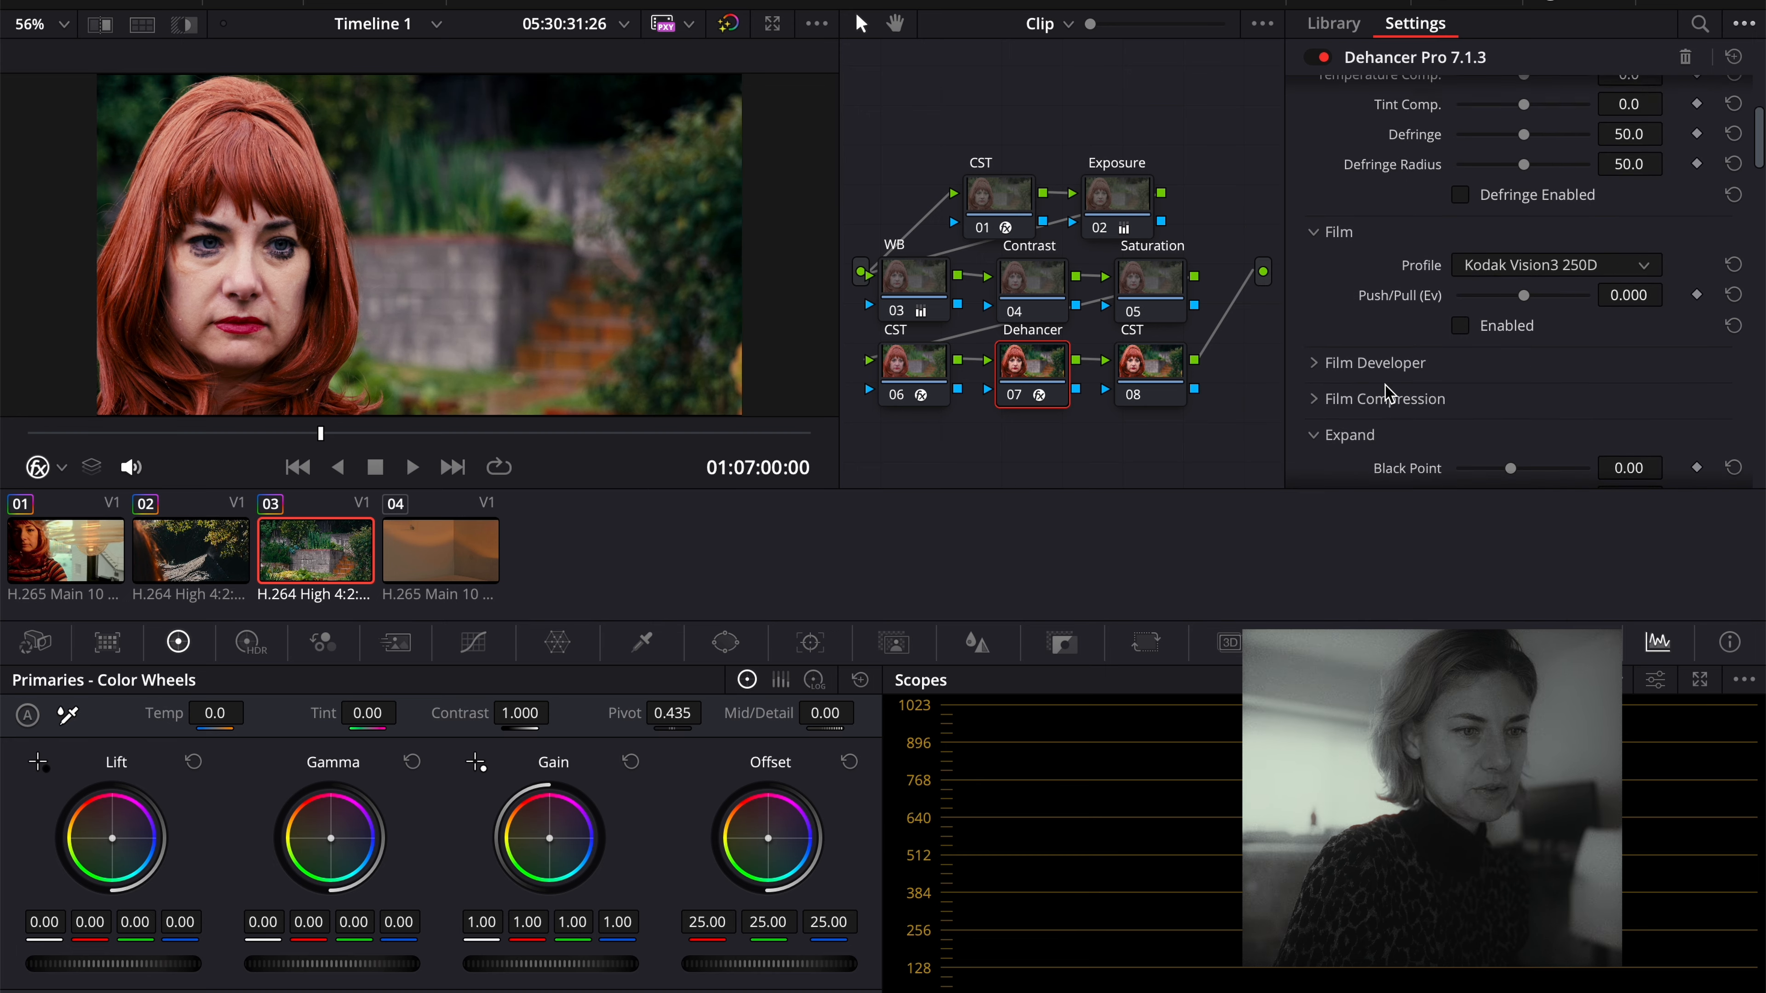
scroll(1386, 391, down, 3)
click(1364, 280)
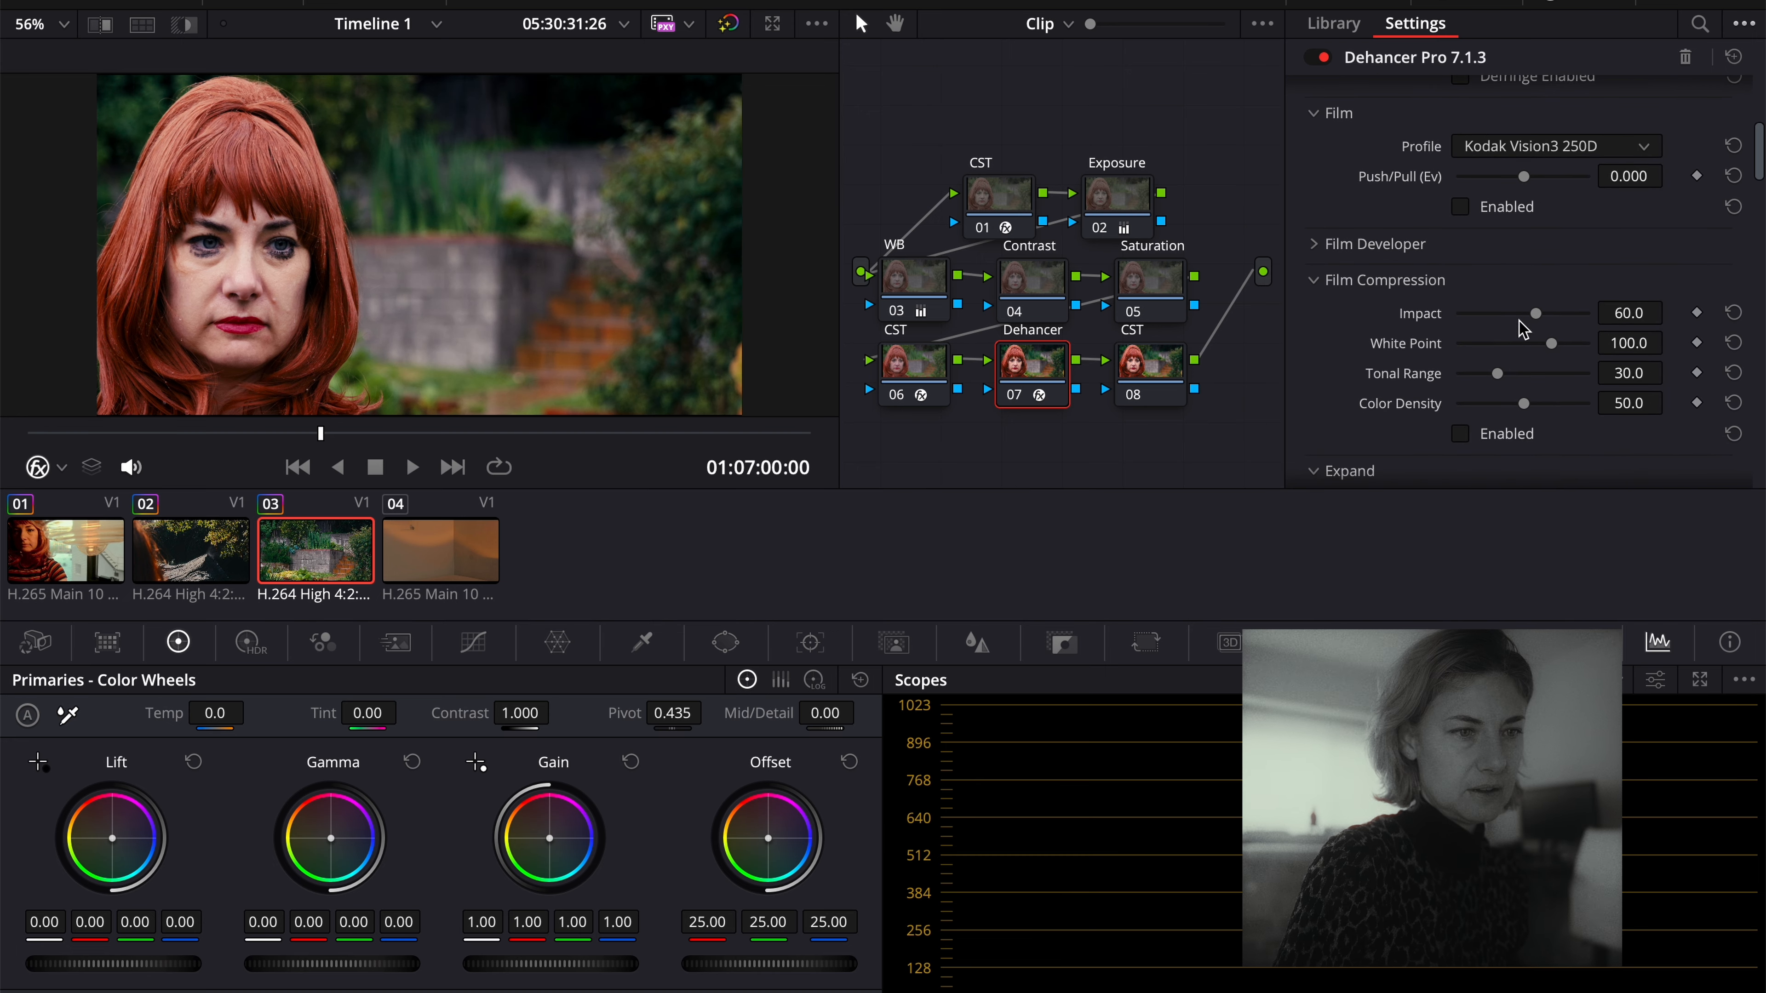
click(1461, 435)
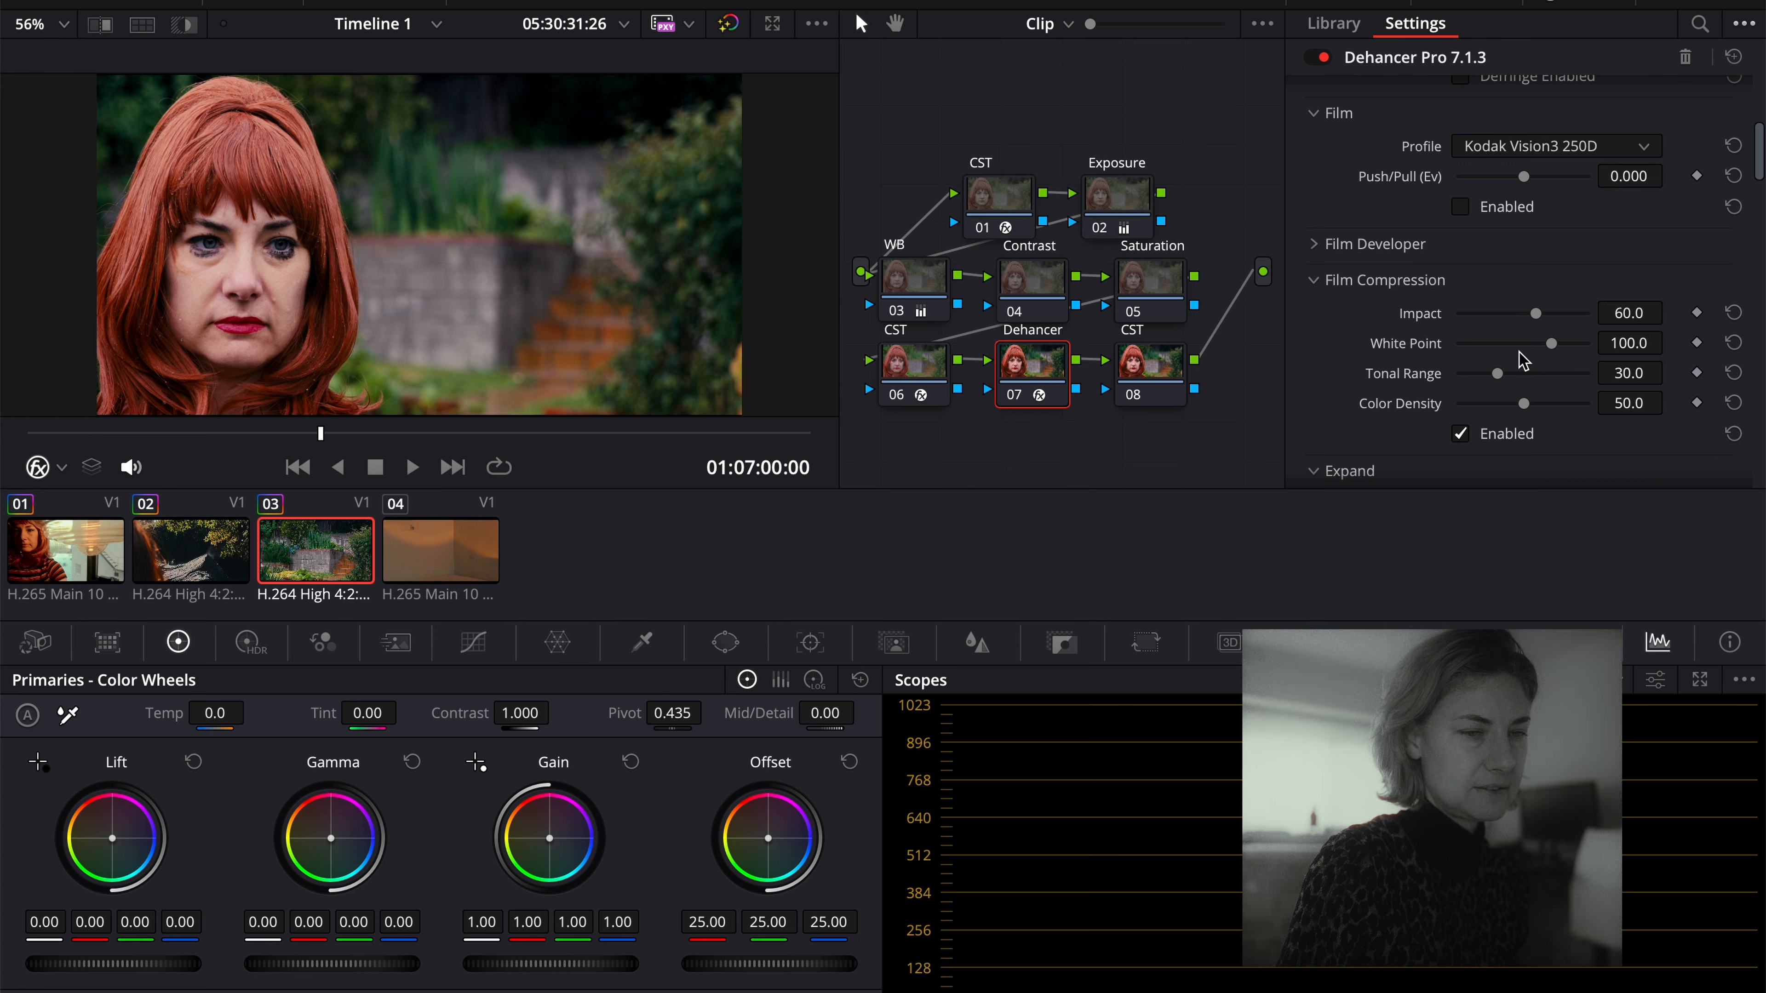
Set Dehancer's Film Compression to a white point of 120.0, an impact of 92.7 and a color density of 53.2.
drag(1551, 344, 1671, 378)
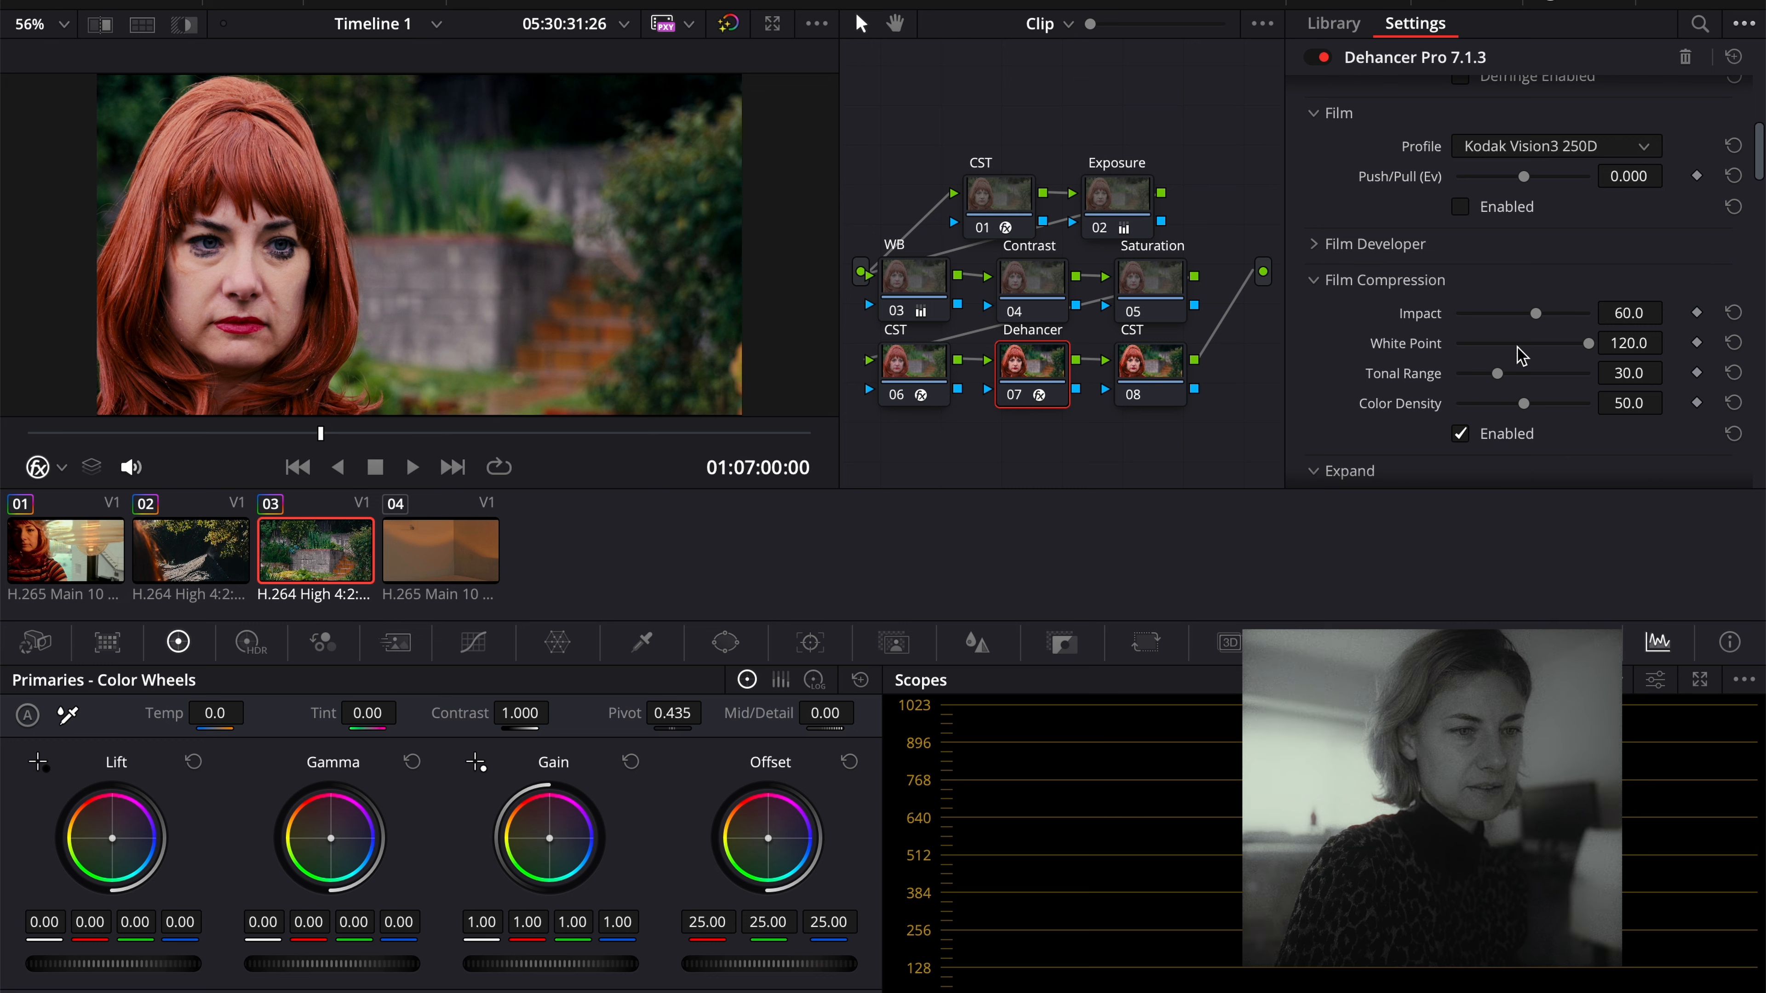
drag(1532, 322, 1583, 322)
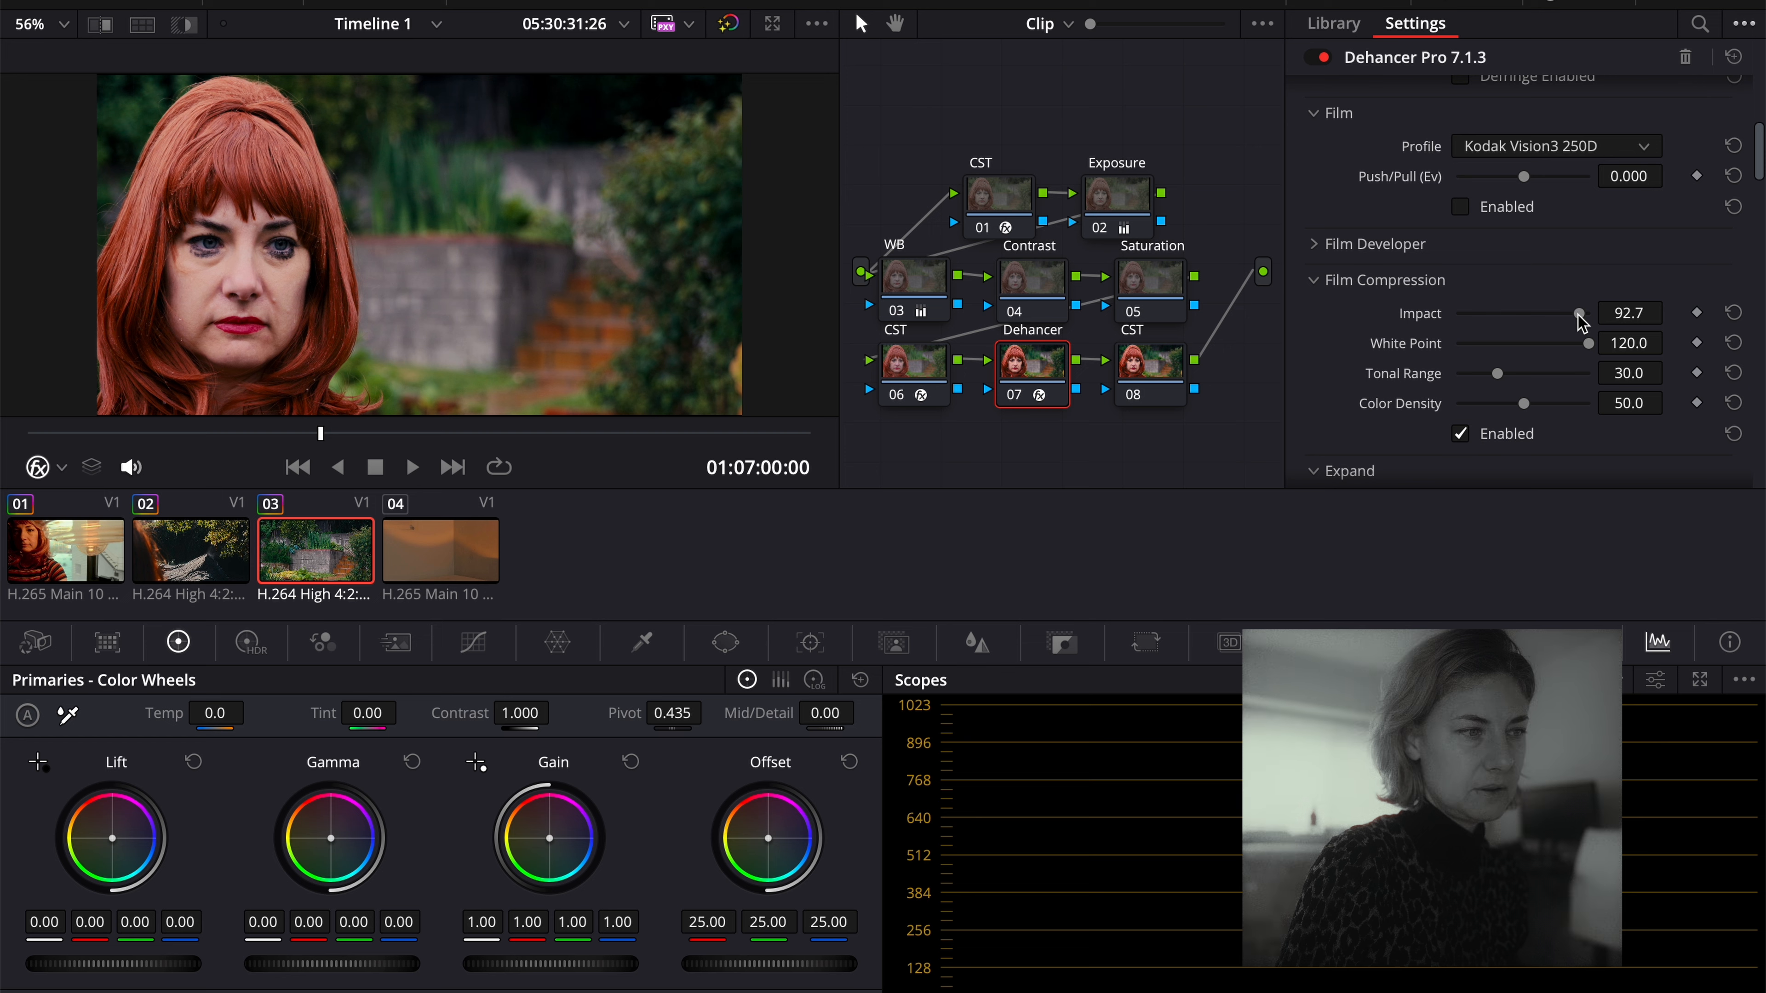
drag(1525, 405, 1529, 410)
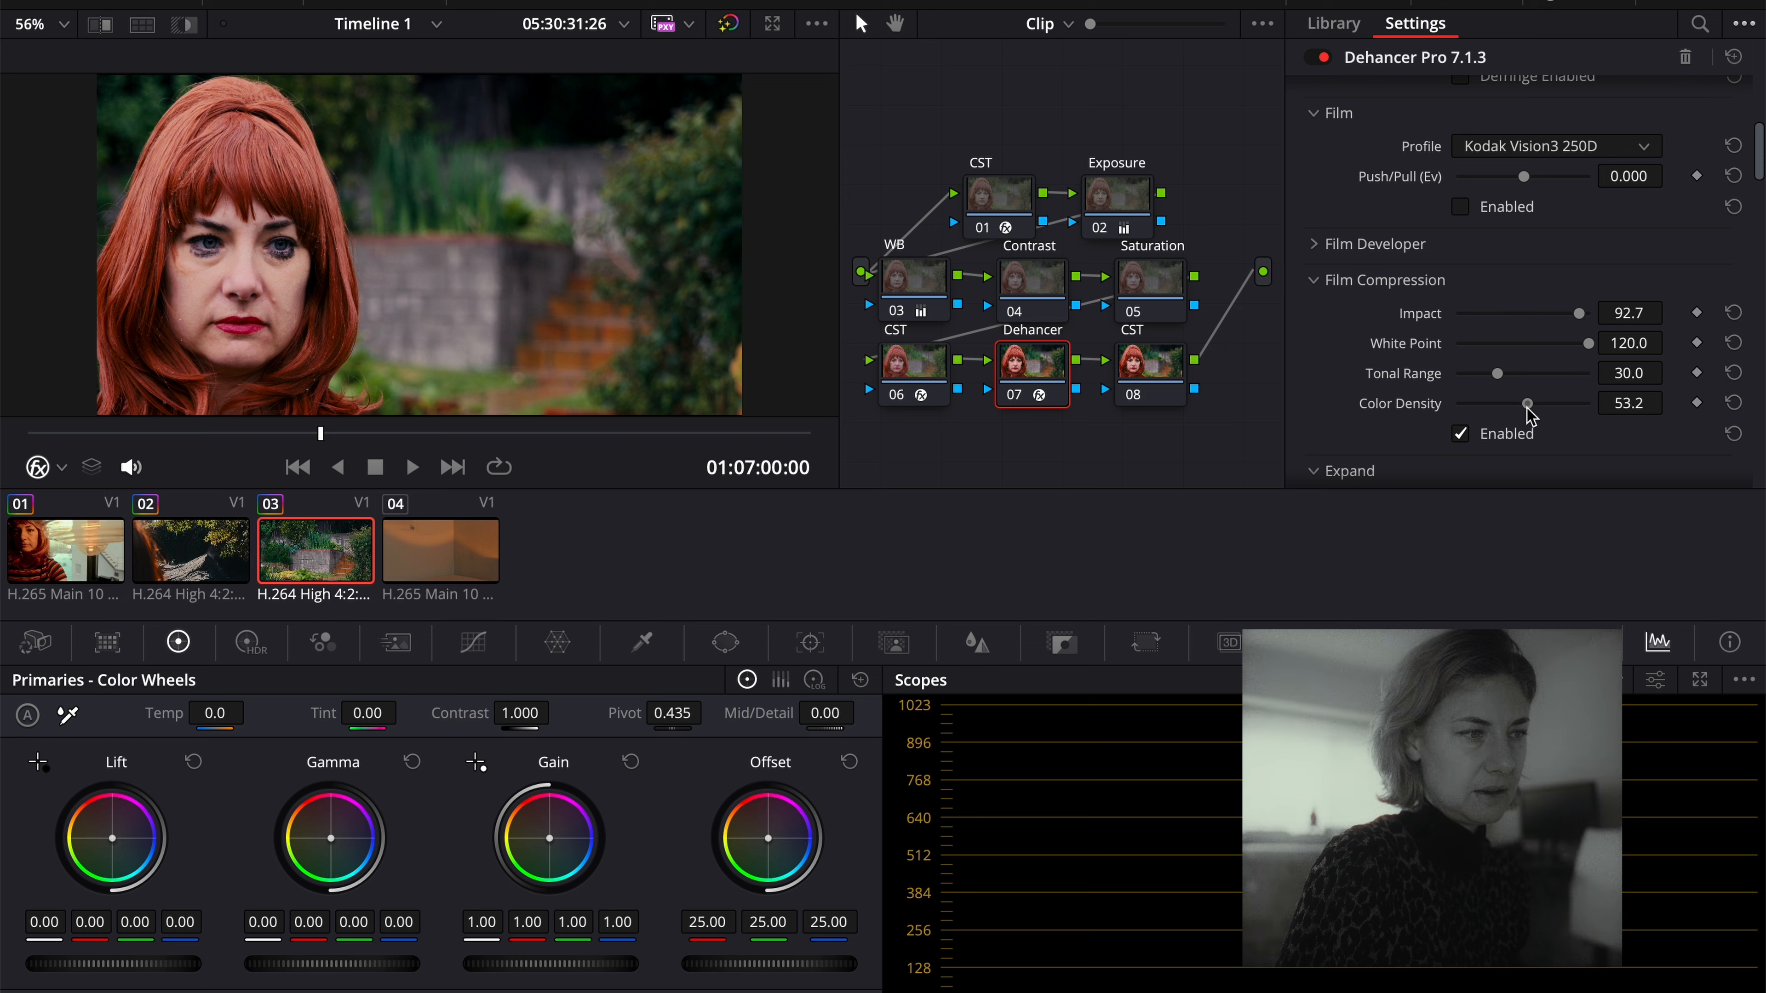
Try lowering the exposure in Dehancer's Print section to -0.249 EV, and reset it.
scroll(1371, 296, up, 5)
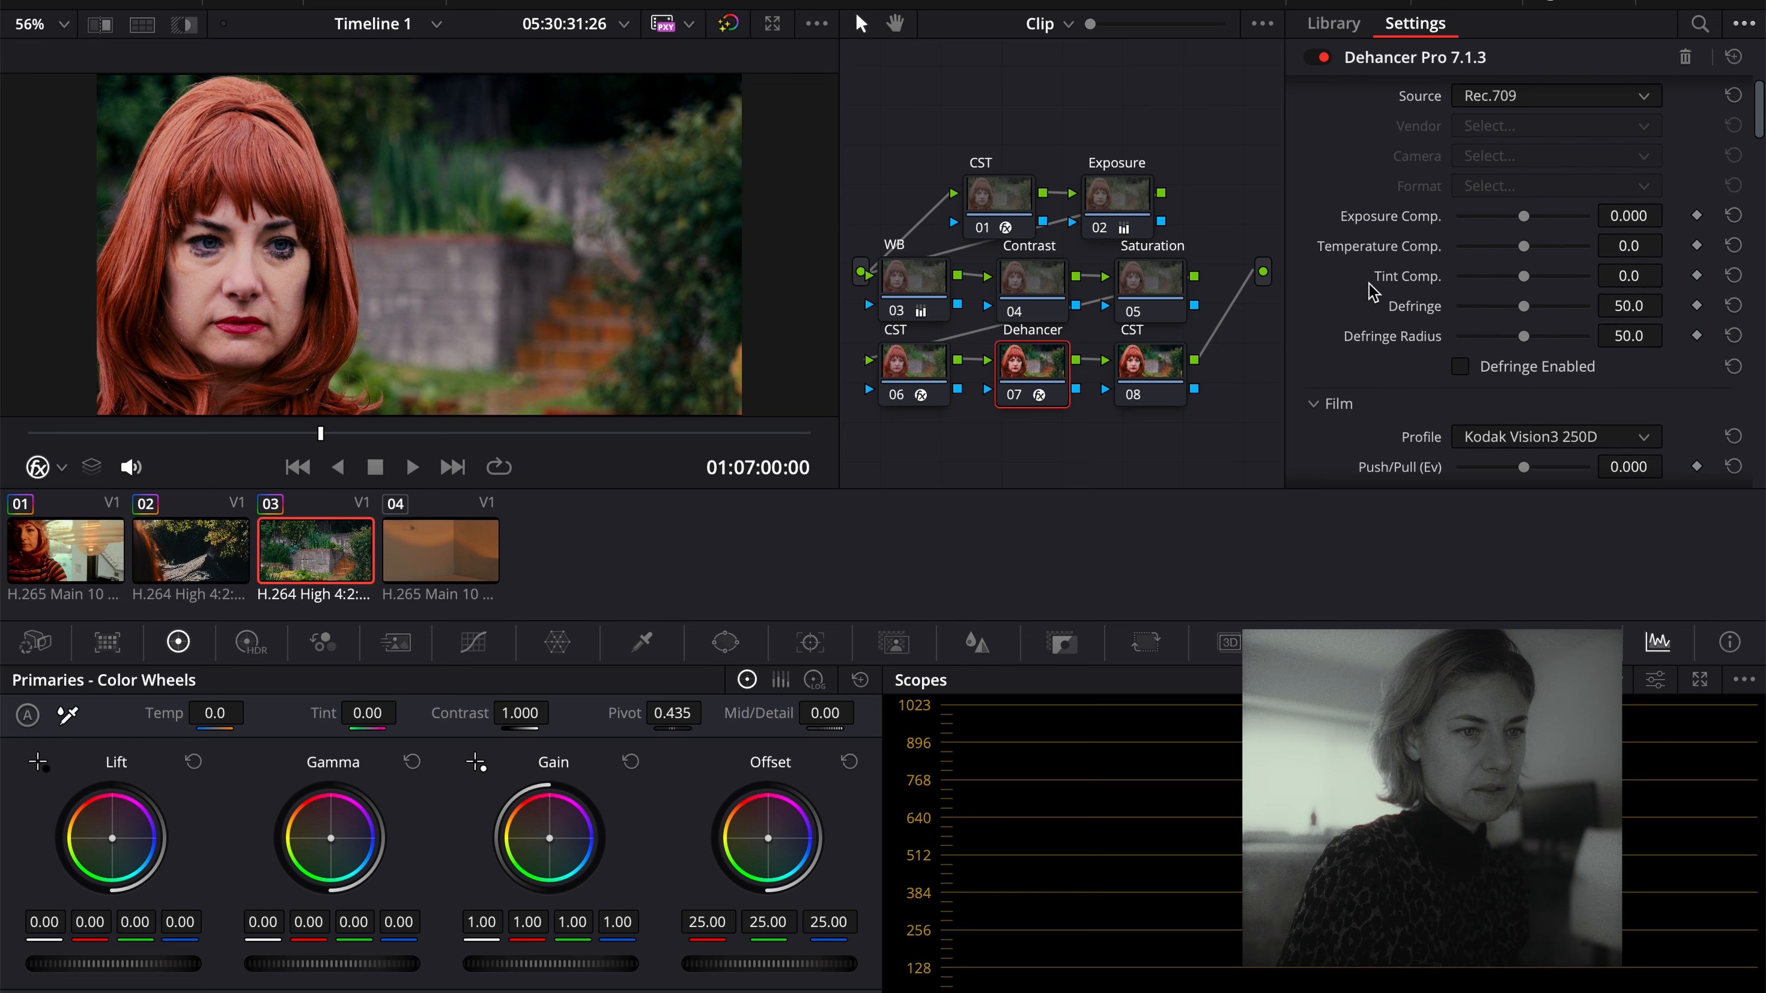
scroll(1393, 354, down, 10)
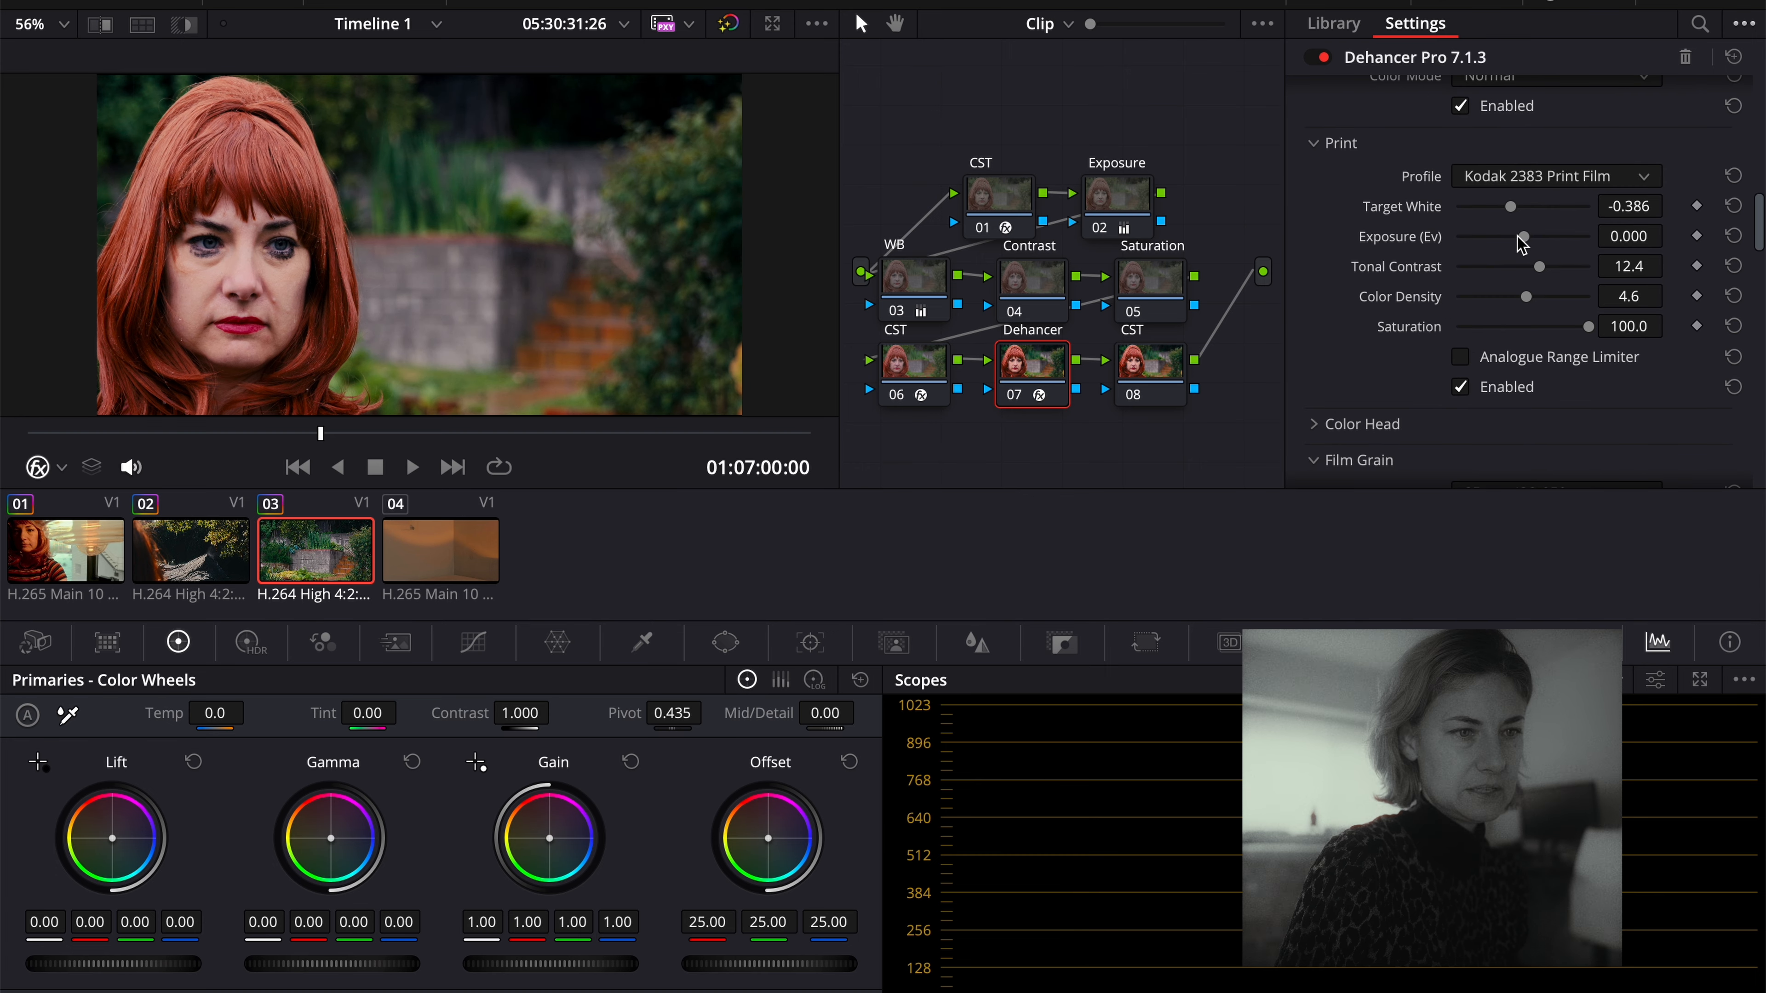
drag(1523, 236, 1518, 237)
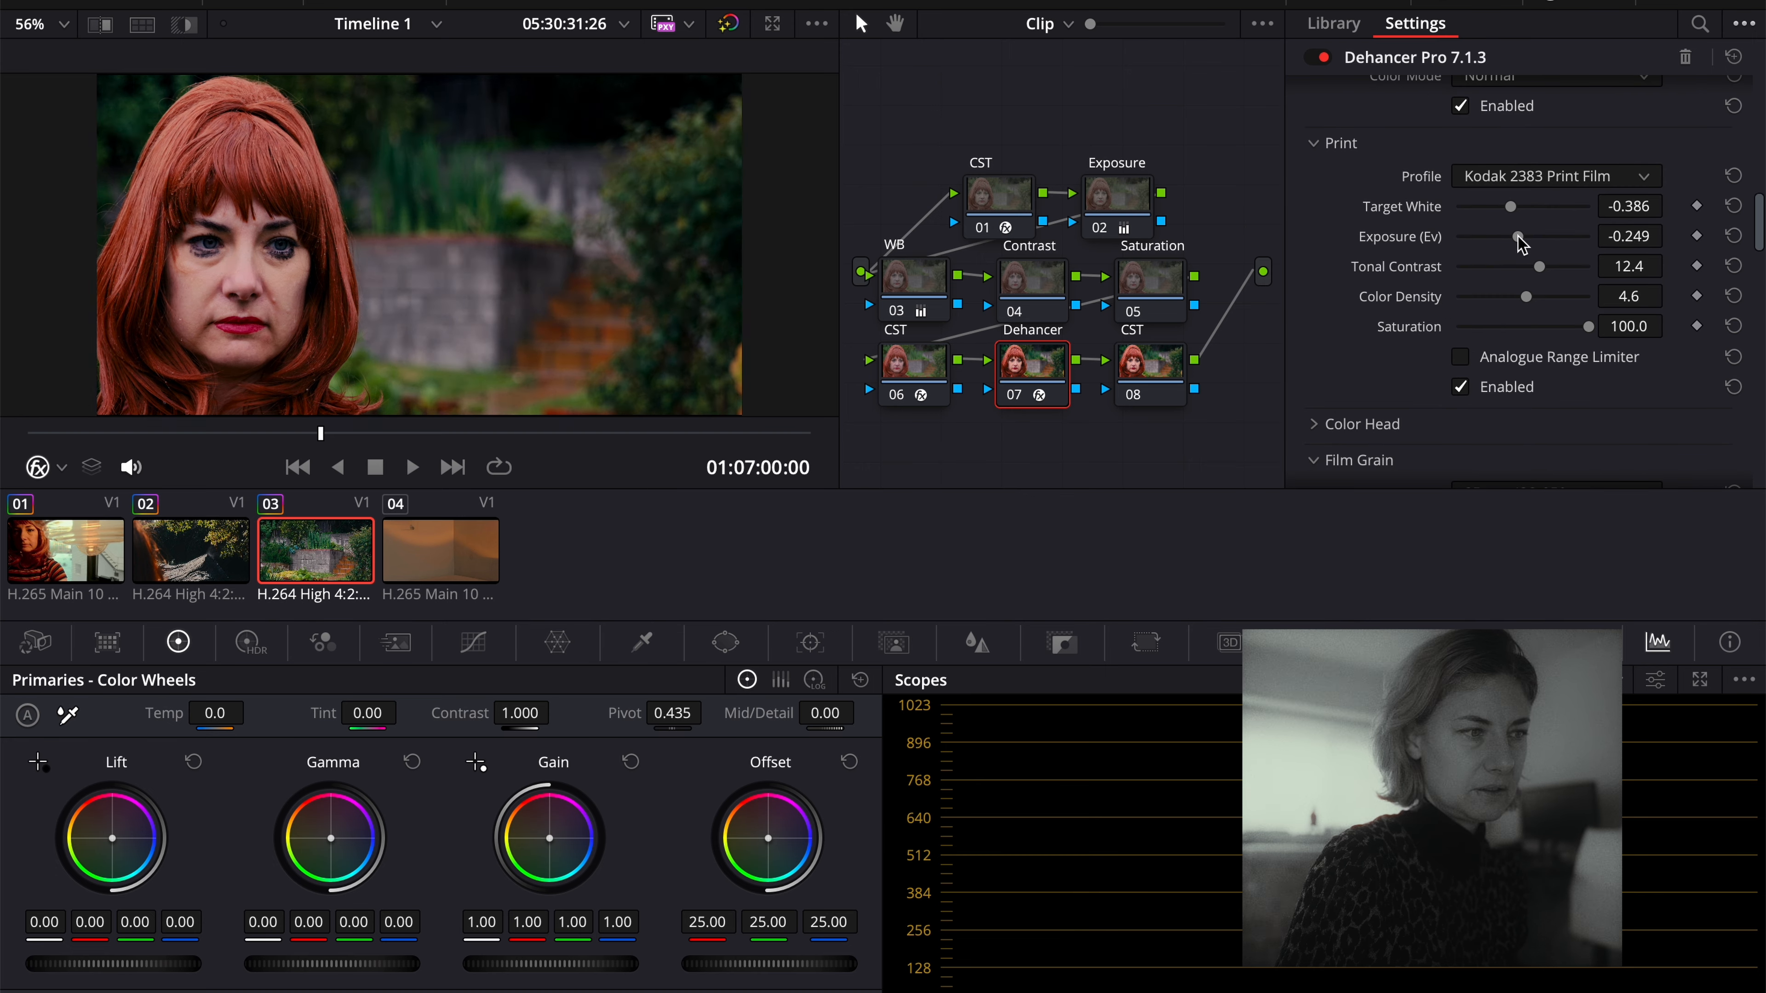
double_click(1519, 237)
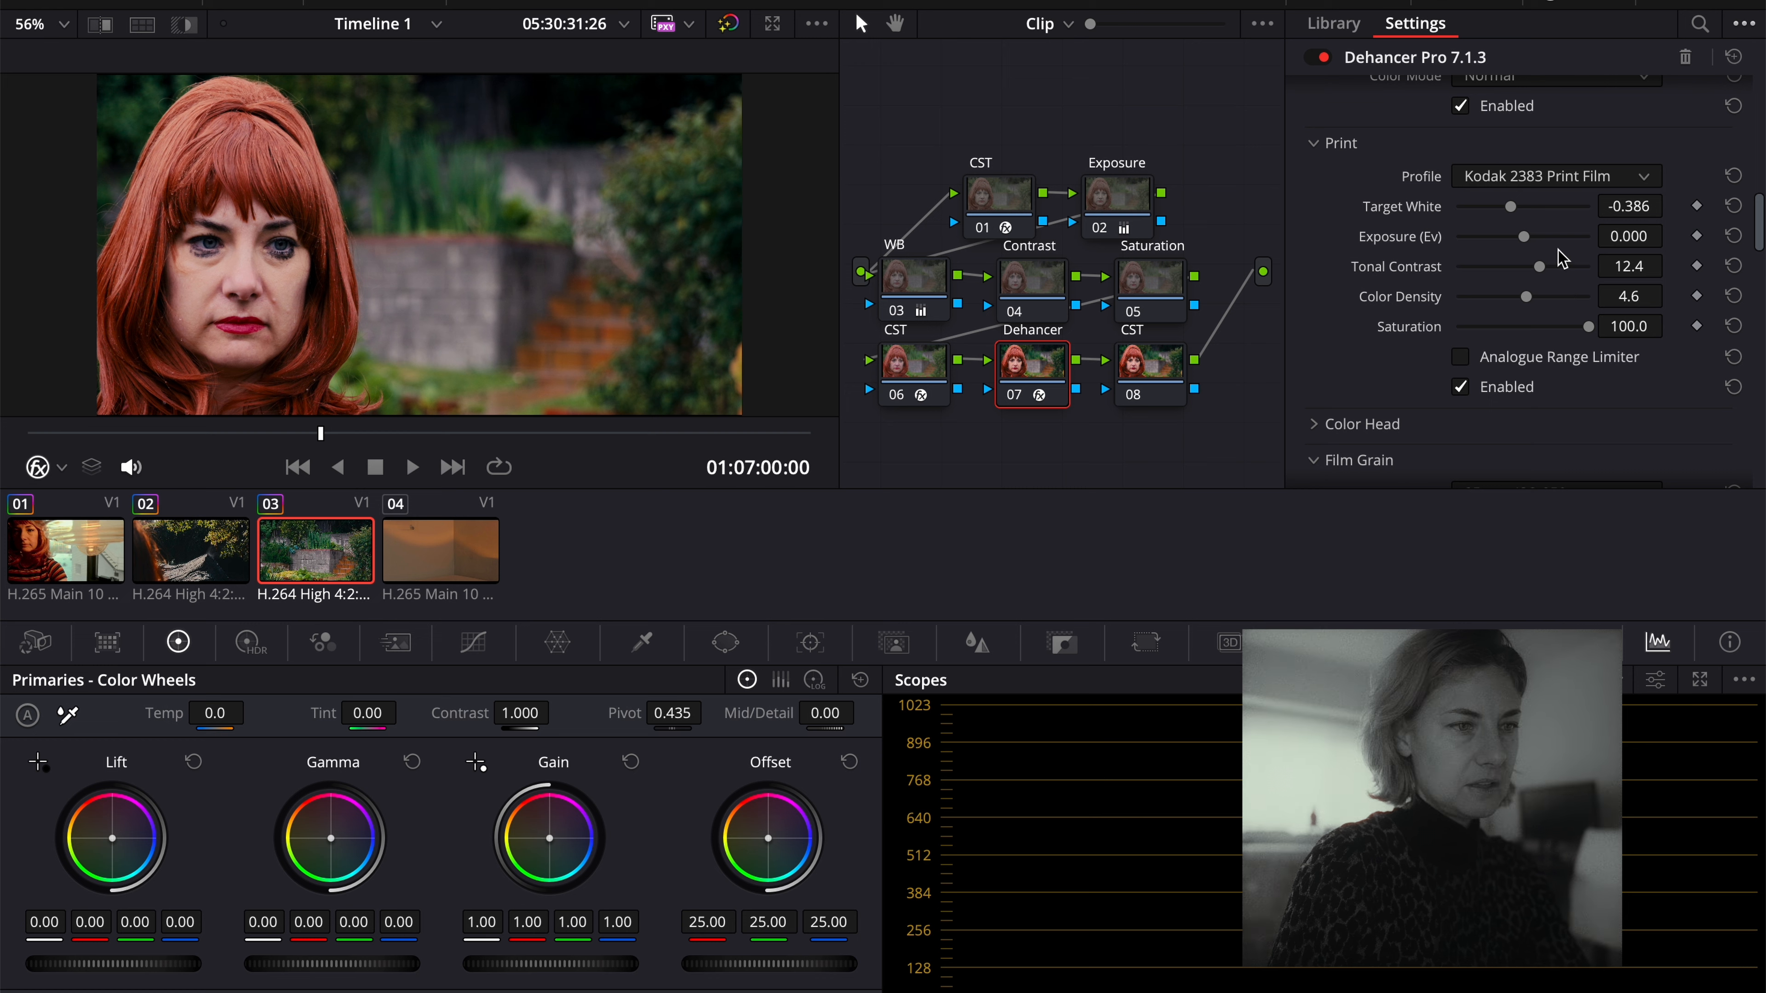
On the Exposure node, reset Offset and lower it to 22.75, with HDR exposure at -0.09 for Light and -0.03 for Global.
click(1116, 199)
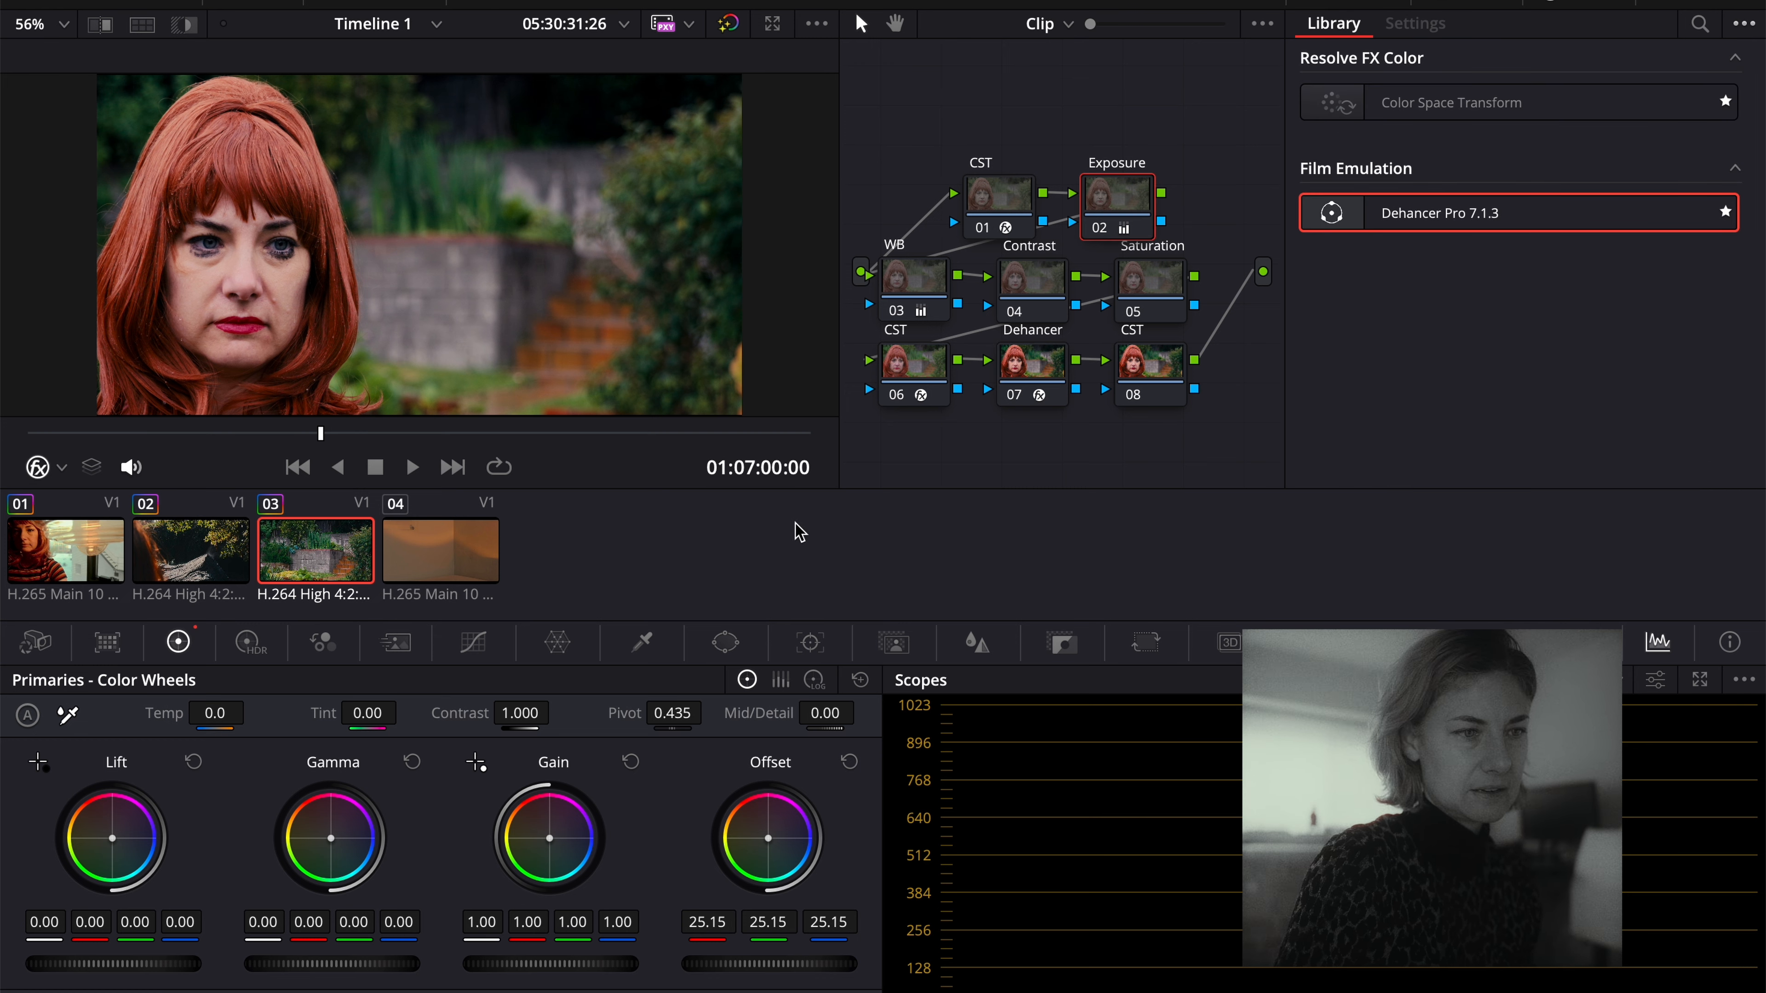
click(850, 763)
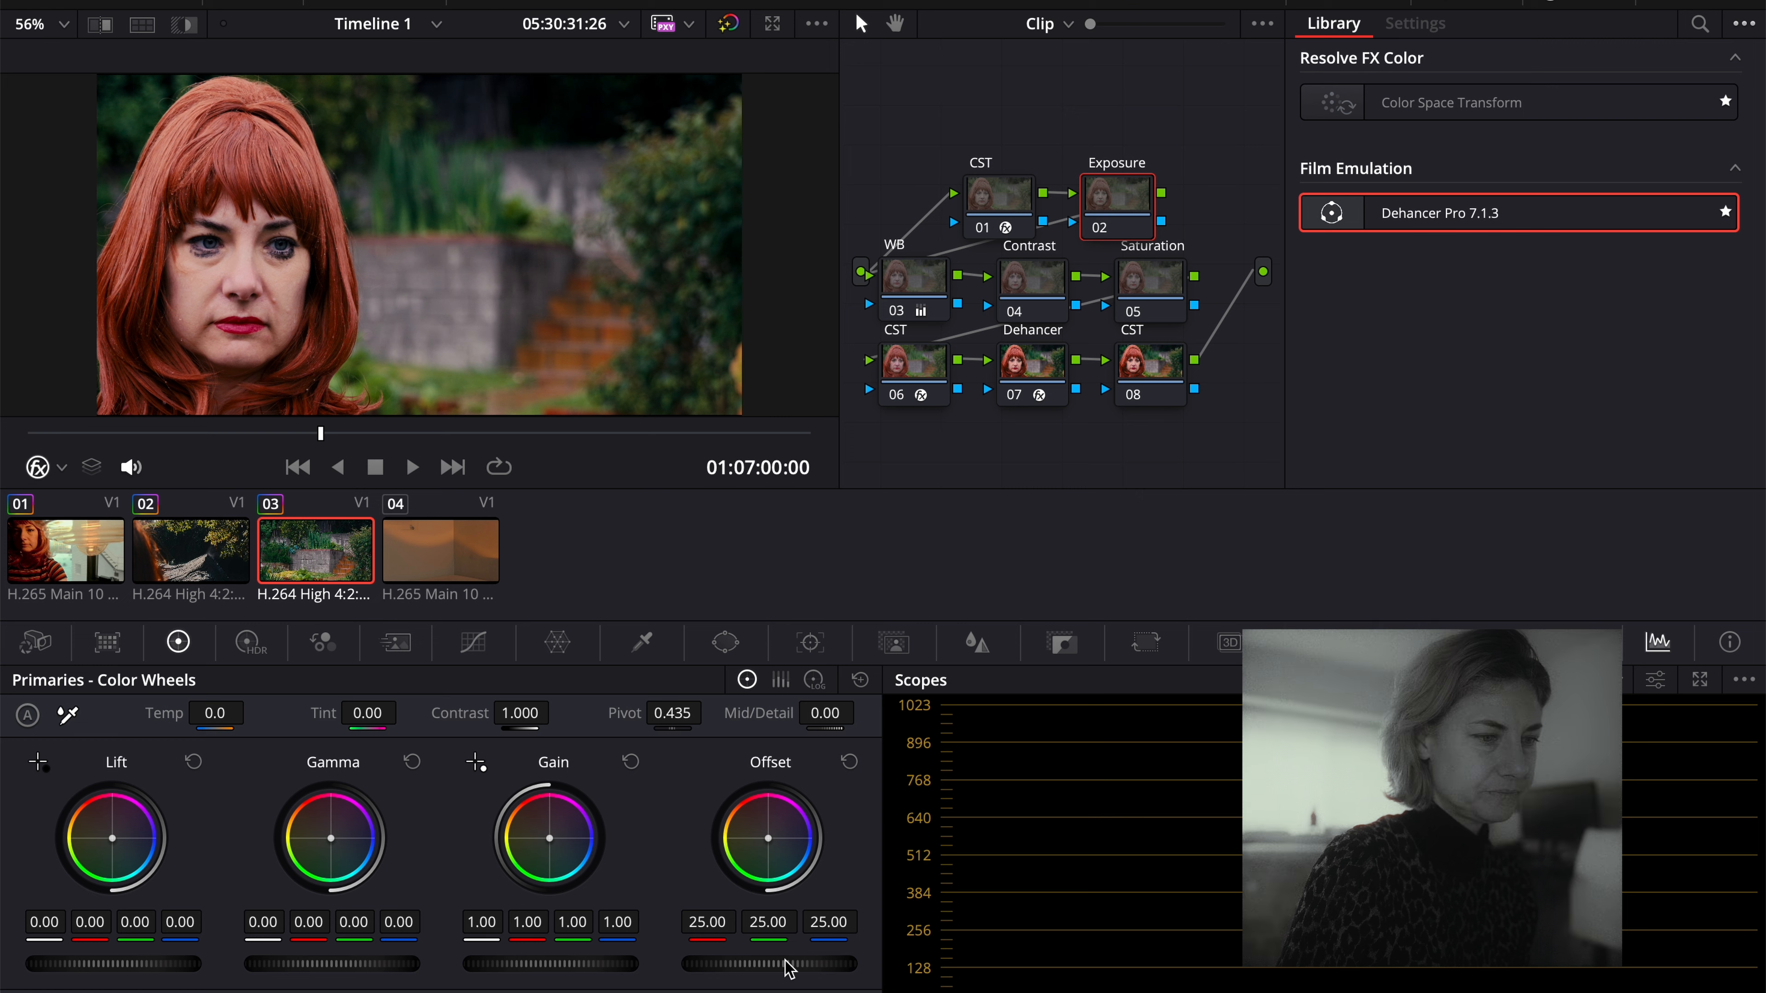
mouse_move(789, 968)
mouse_down()
mouse_move(814, 972)
mouse_move(789, 973)
mouse_up()
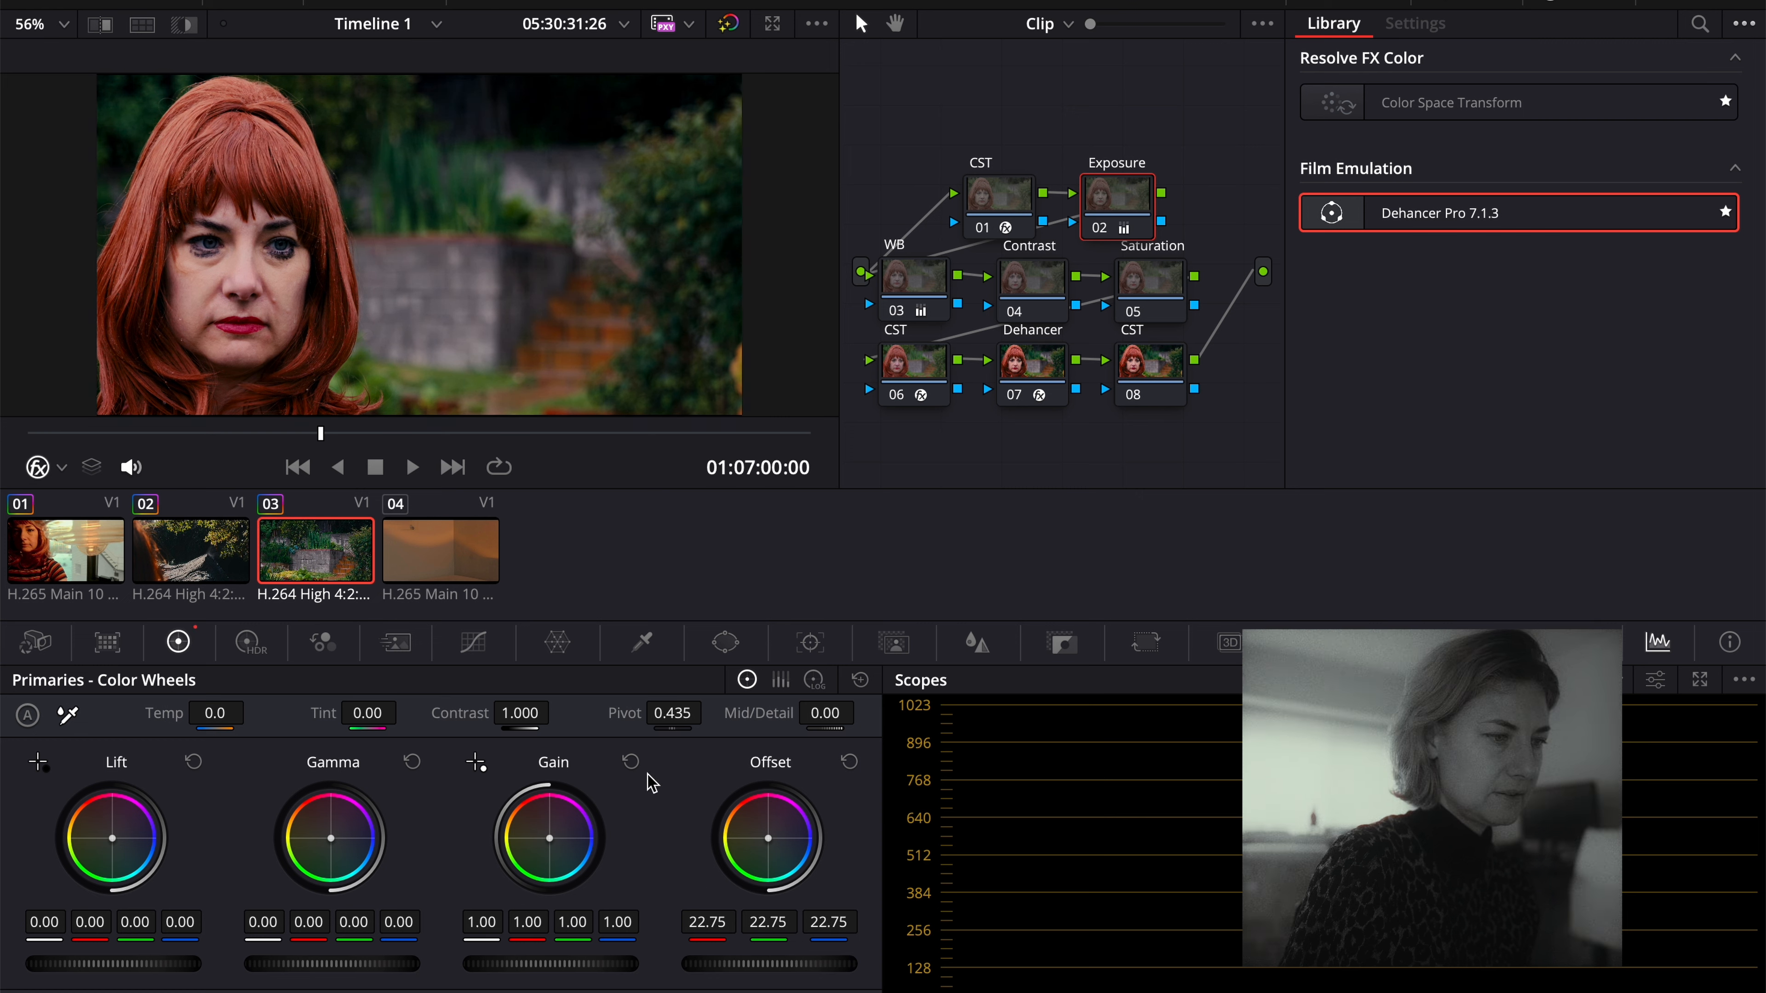
click(250, 643)
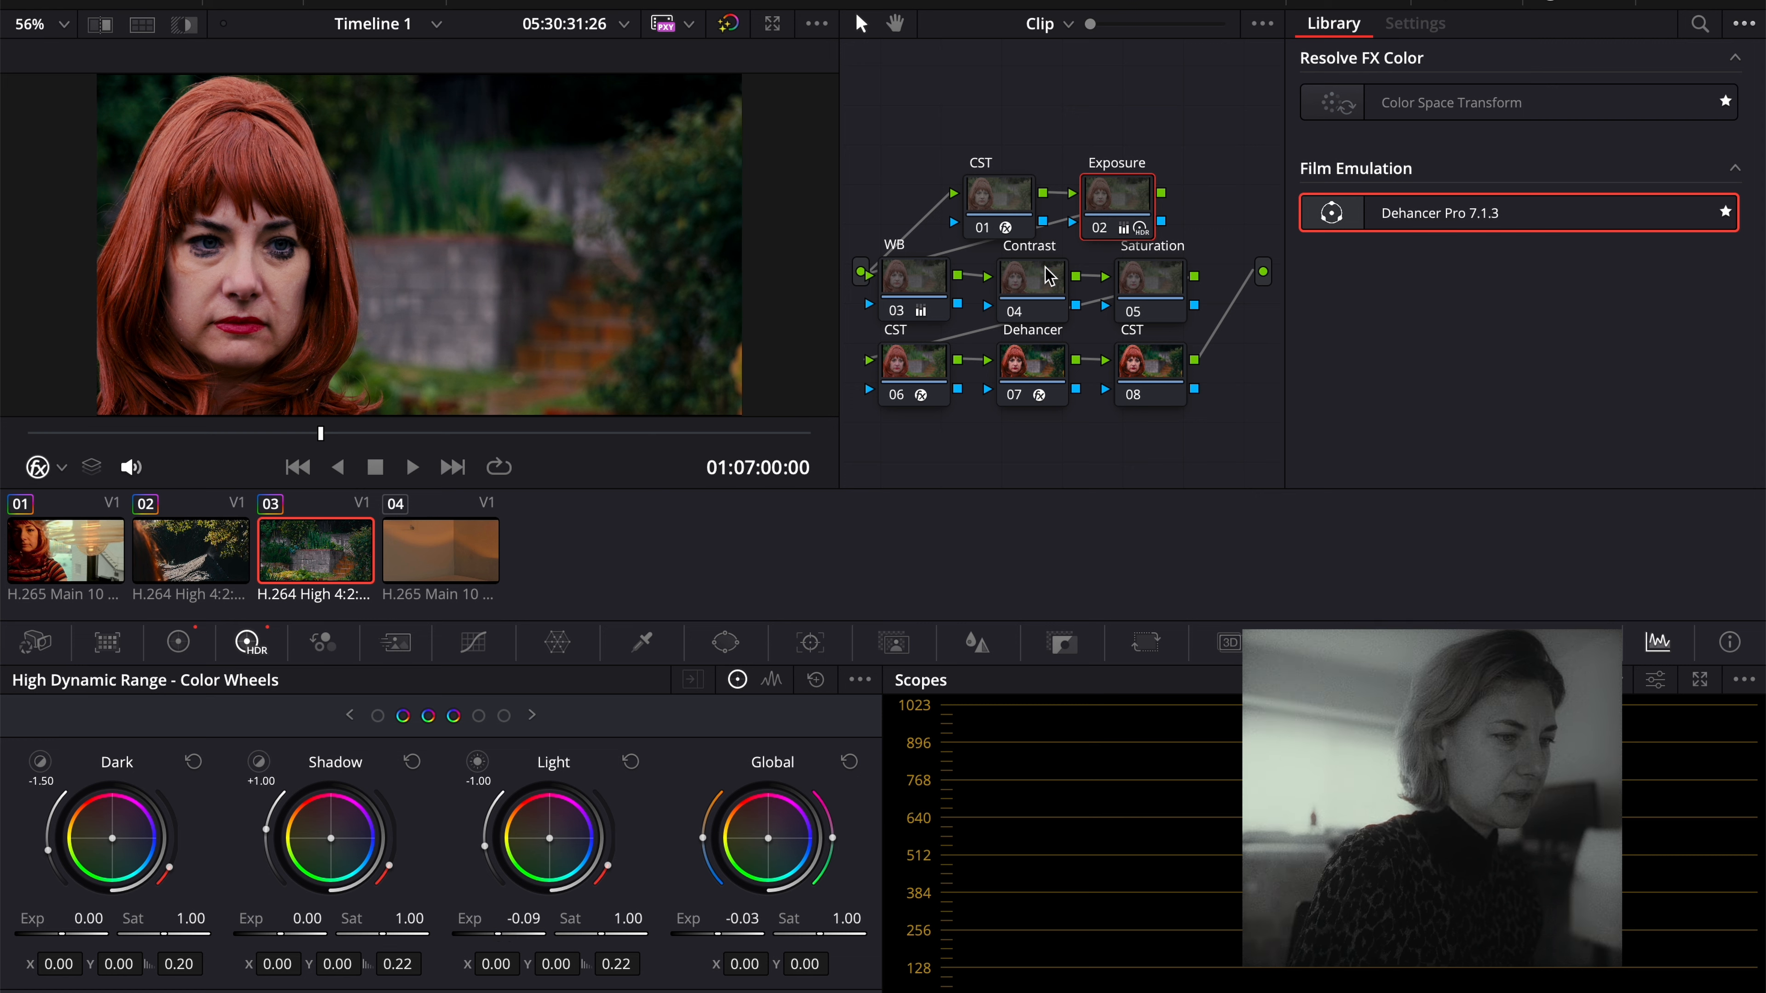
On the Contrast node, lower the primary contrast to 0.850.
click(1026, 292)
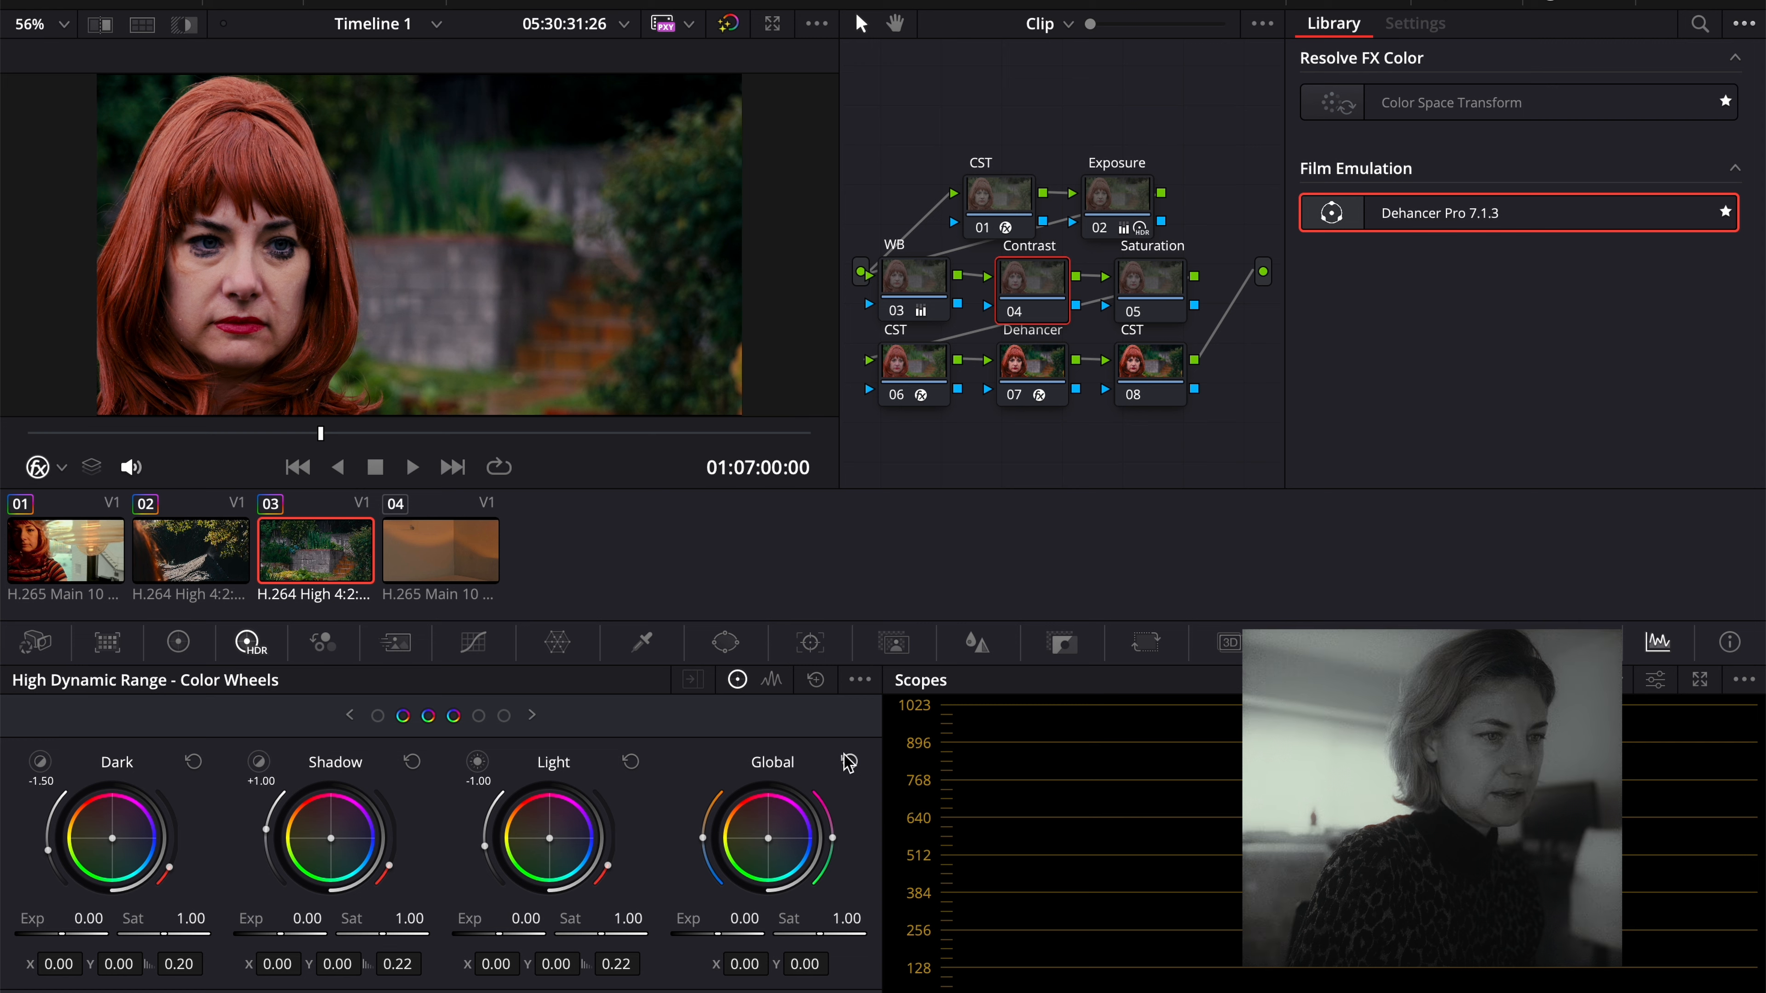
click(179, 642)
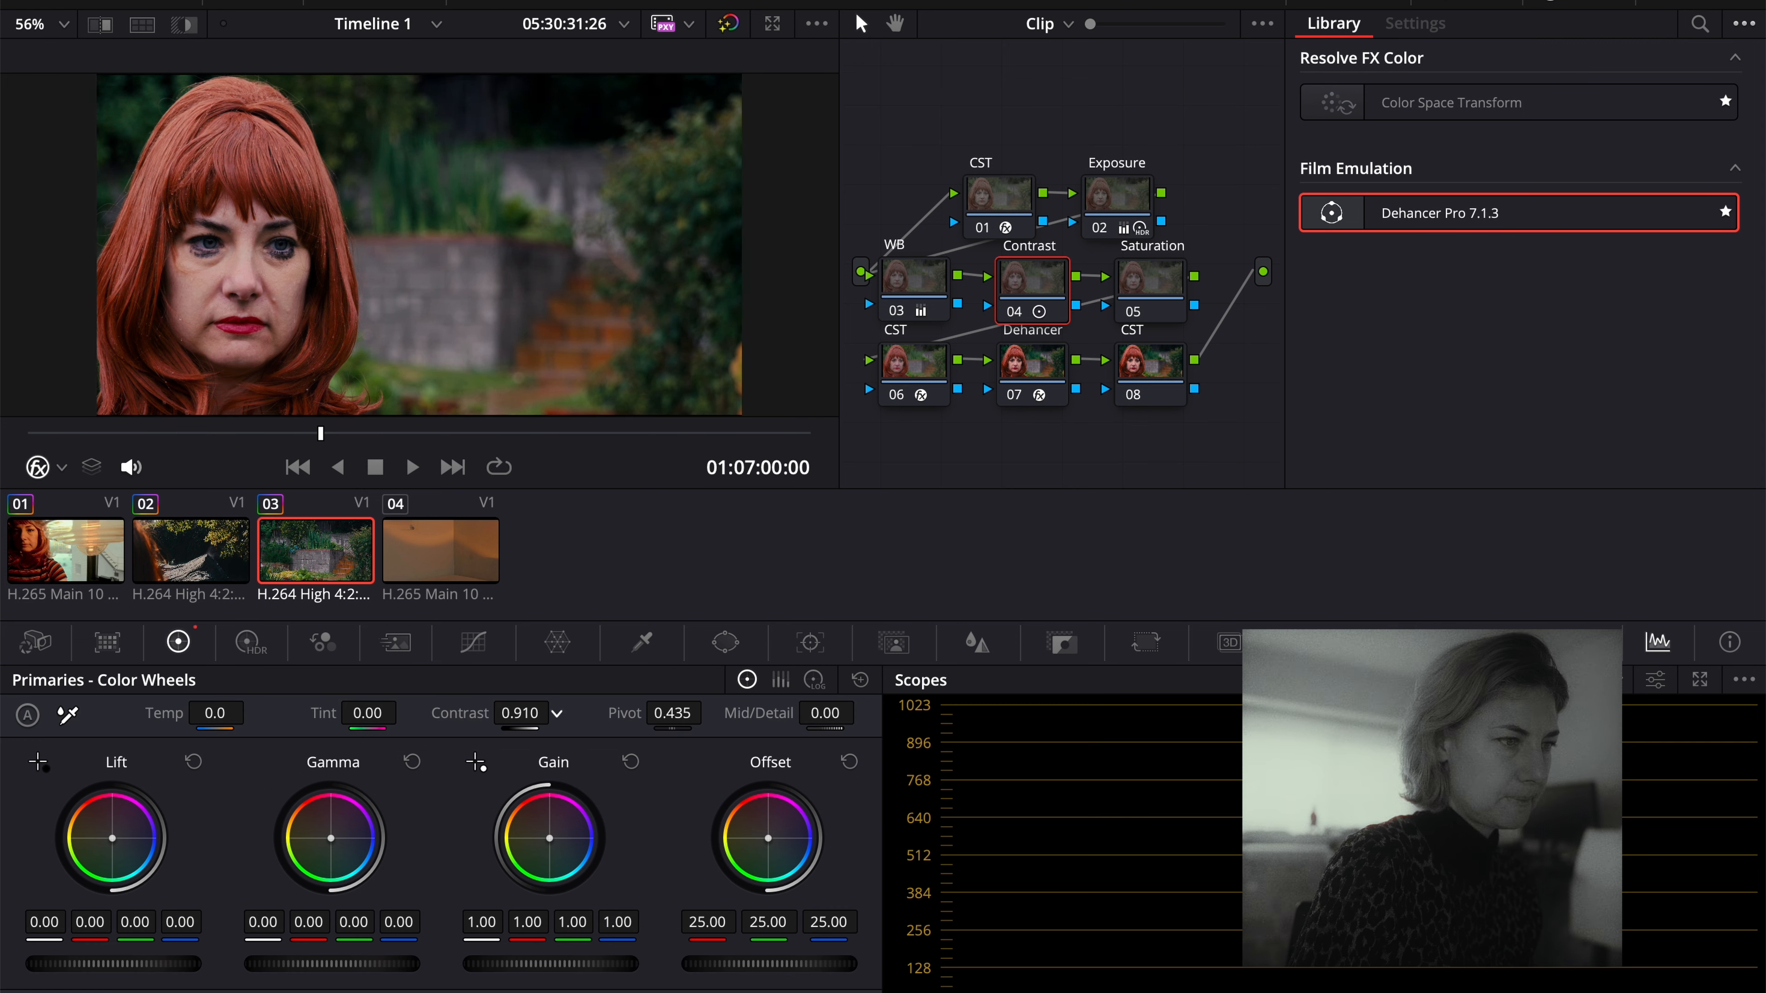
drag(519, 713, 506, 713)
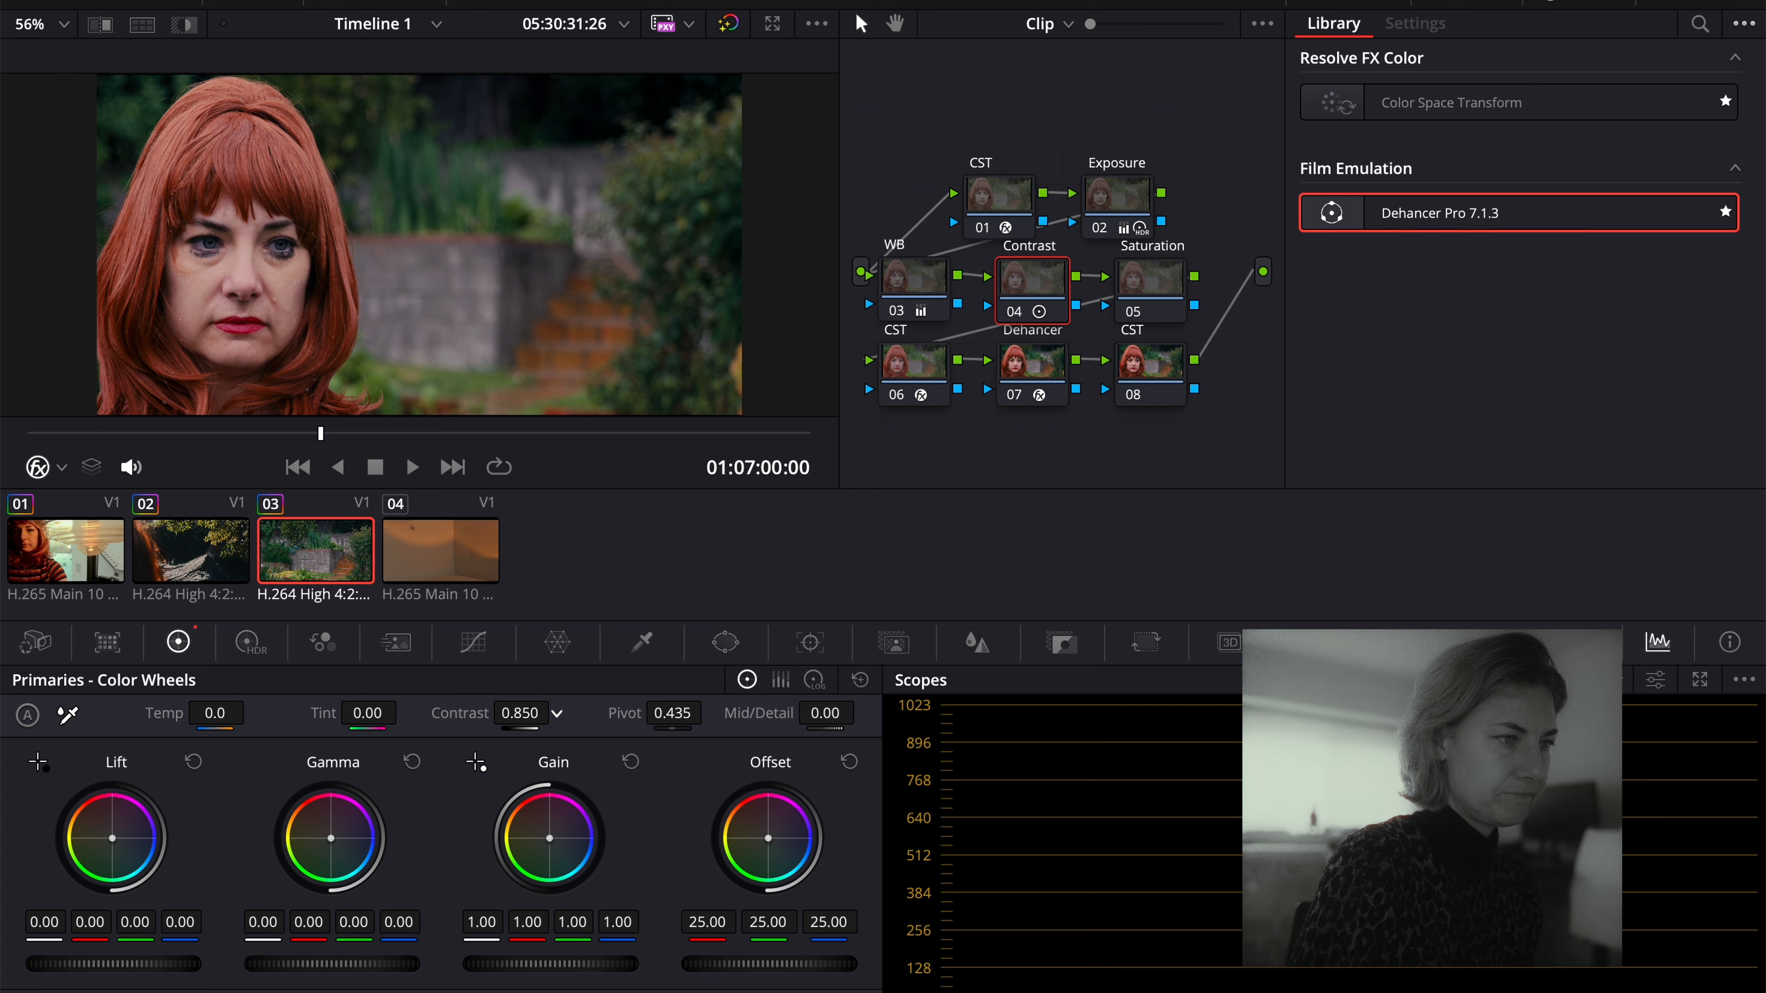
On the Exposure node, set Mid/Detail to -20.00 and lower HDR exposure to -0.12 for Light and -0.10 for Global.
click(1140, 186)
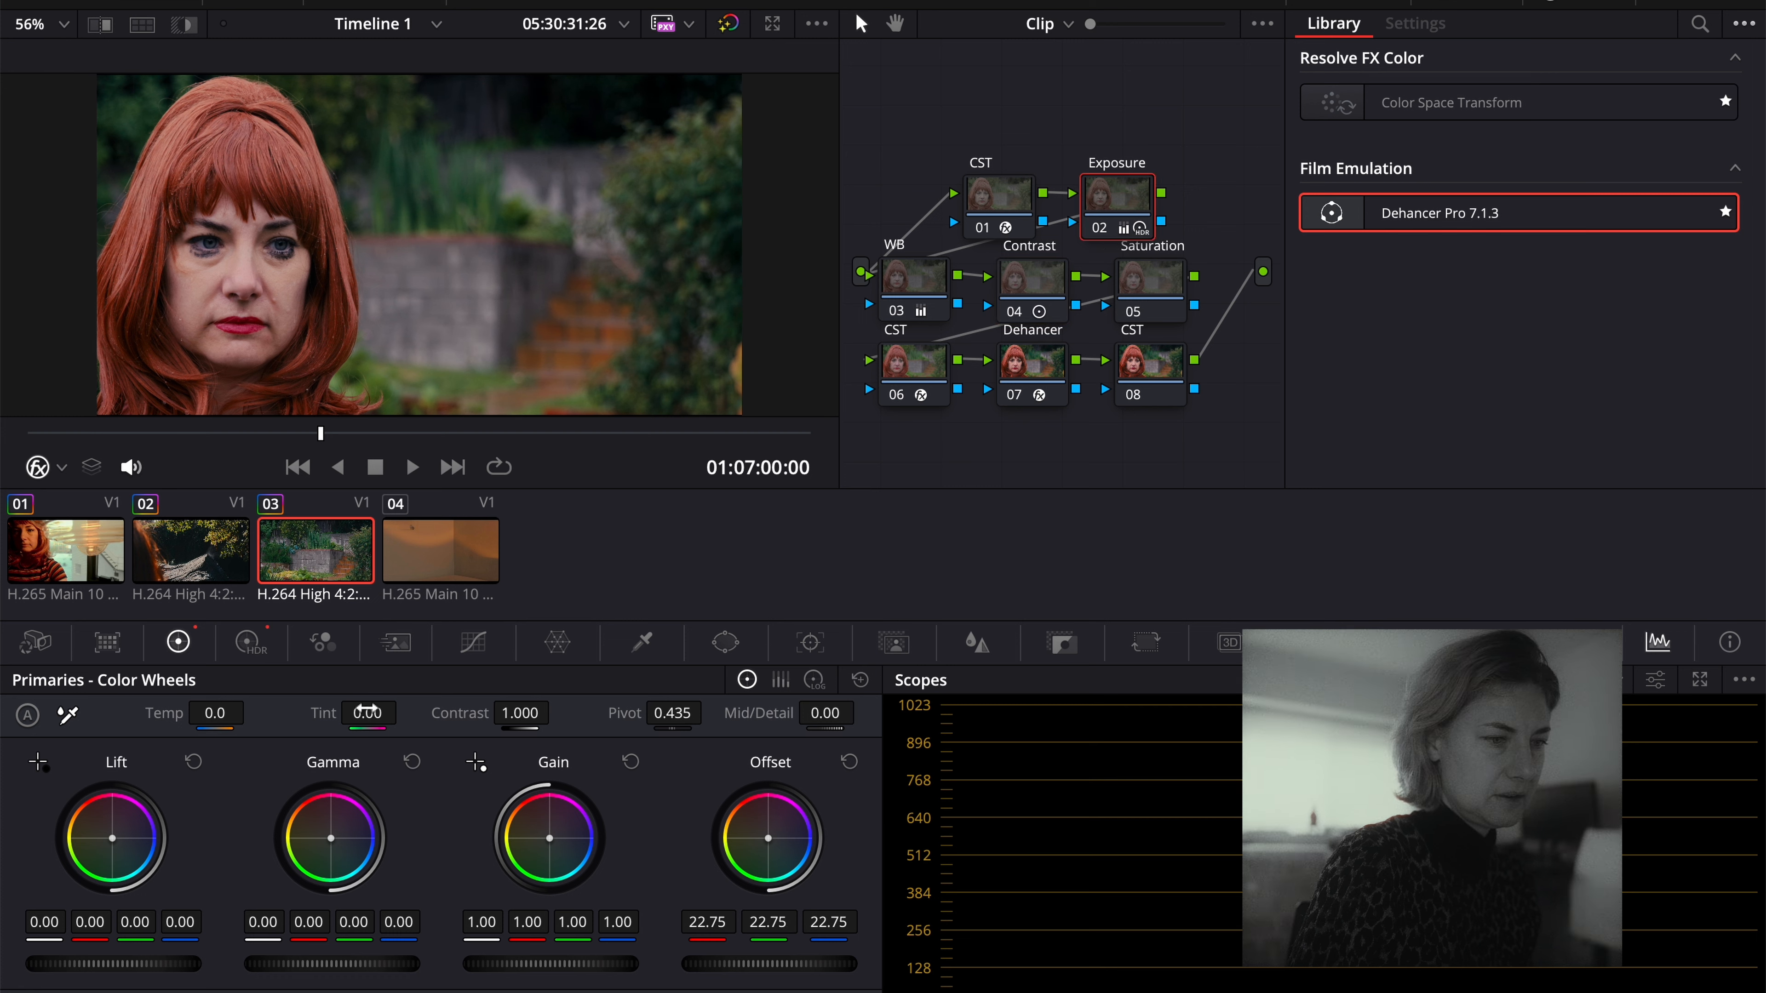
drag(824, 713, 734, 713)
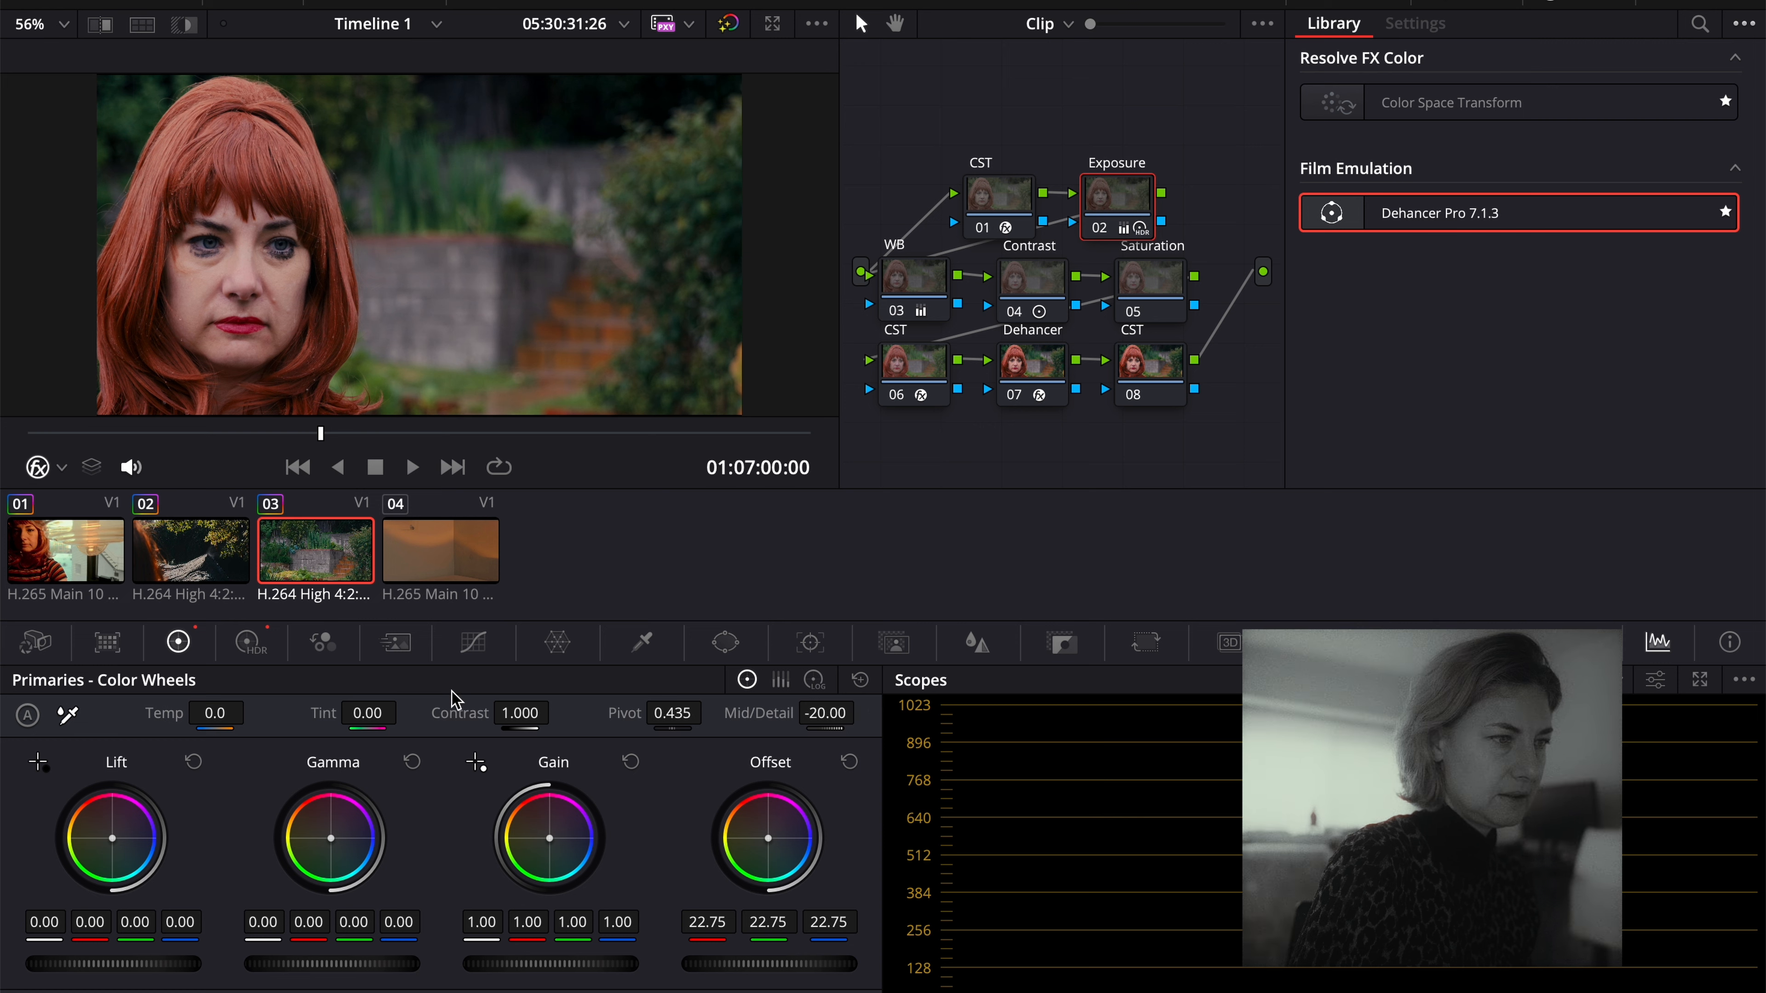
click(251, 643)
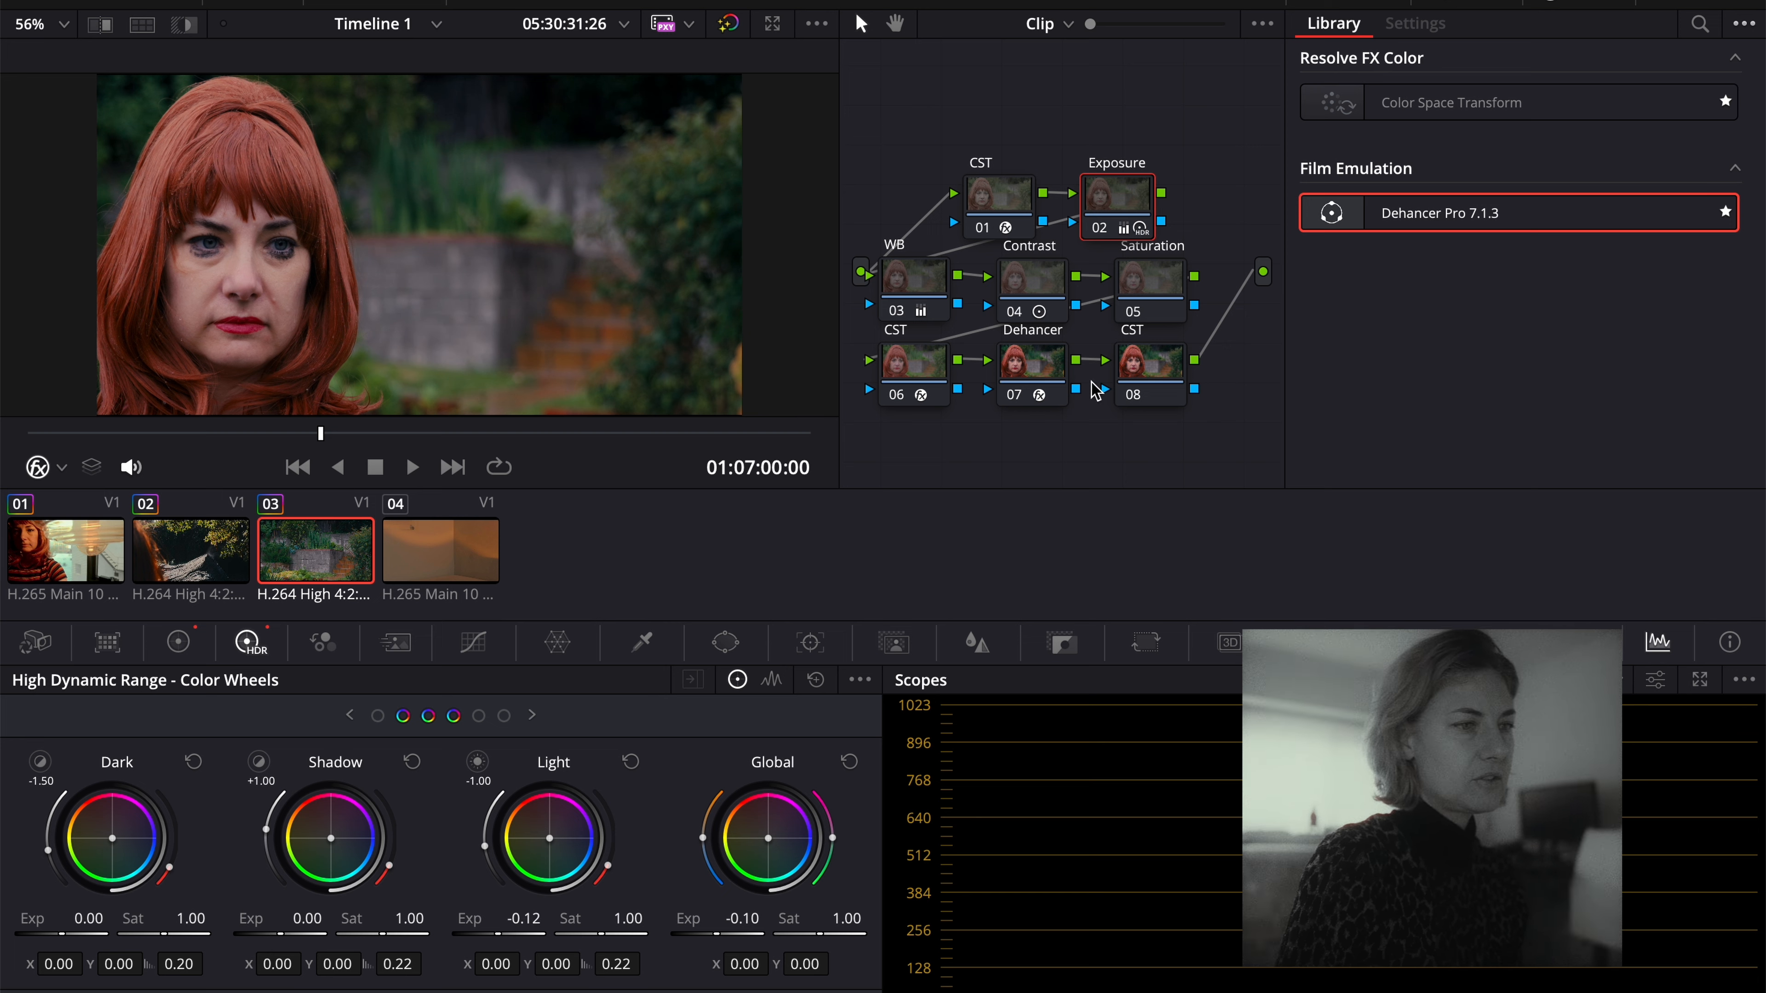
On the Dehancer node, raise the Print color density to 96.3 and enable Bloom with the 35 mm / Super 35 profile.
click(1032, 363)
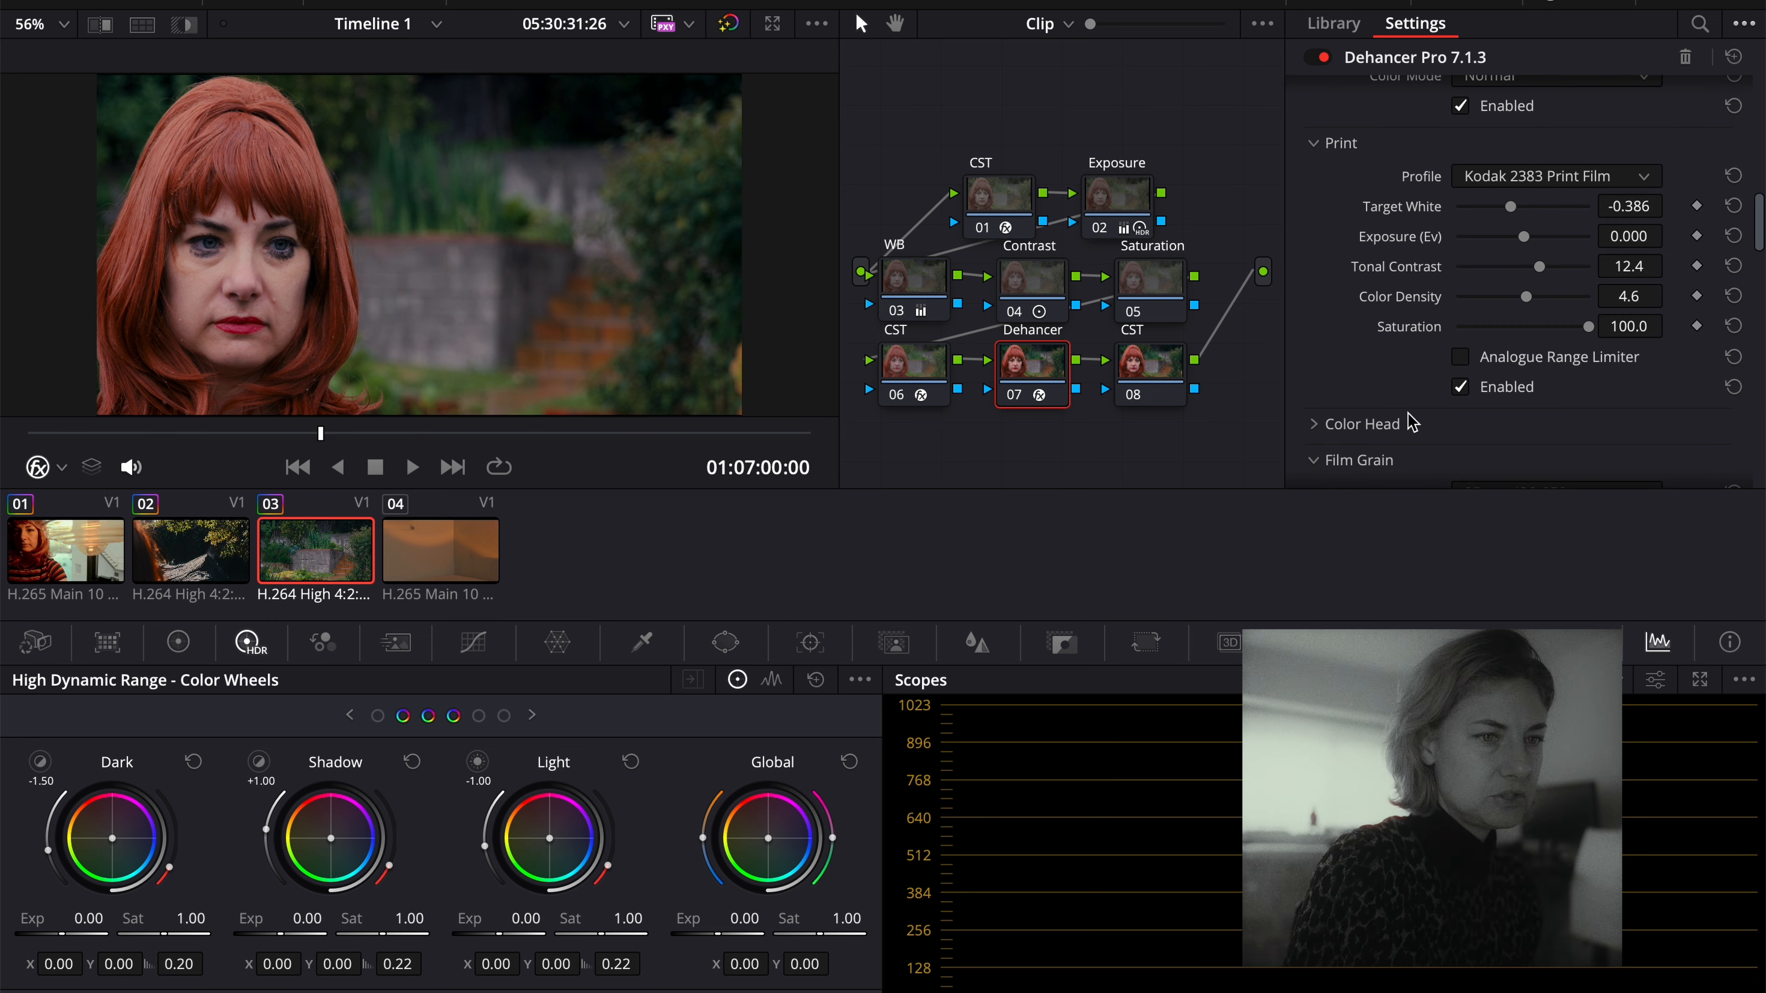
scroll(1412, 420, up, 10)
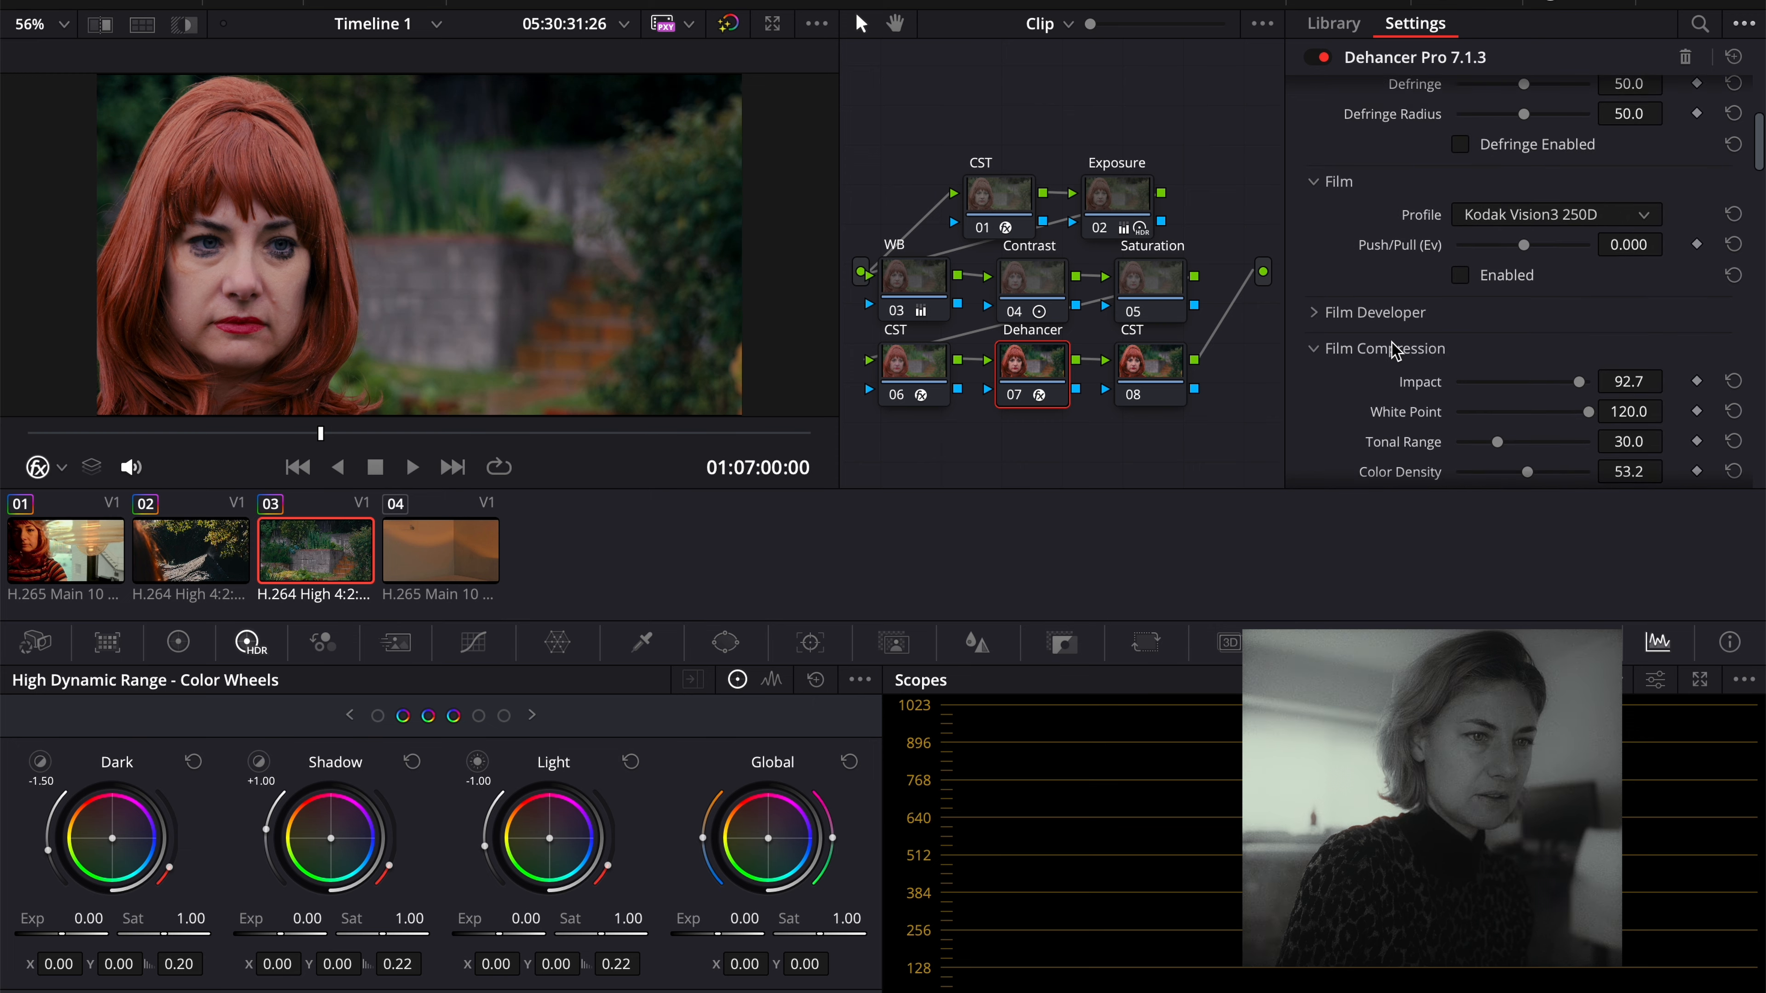
scroll(1395, 348, down, 5)
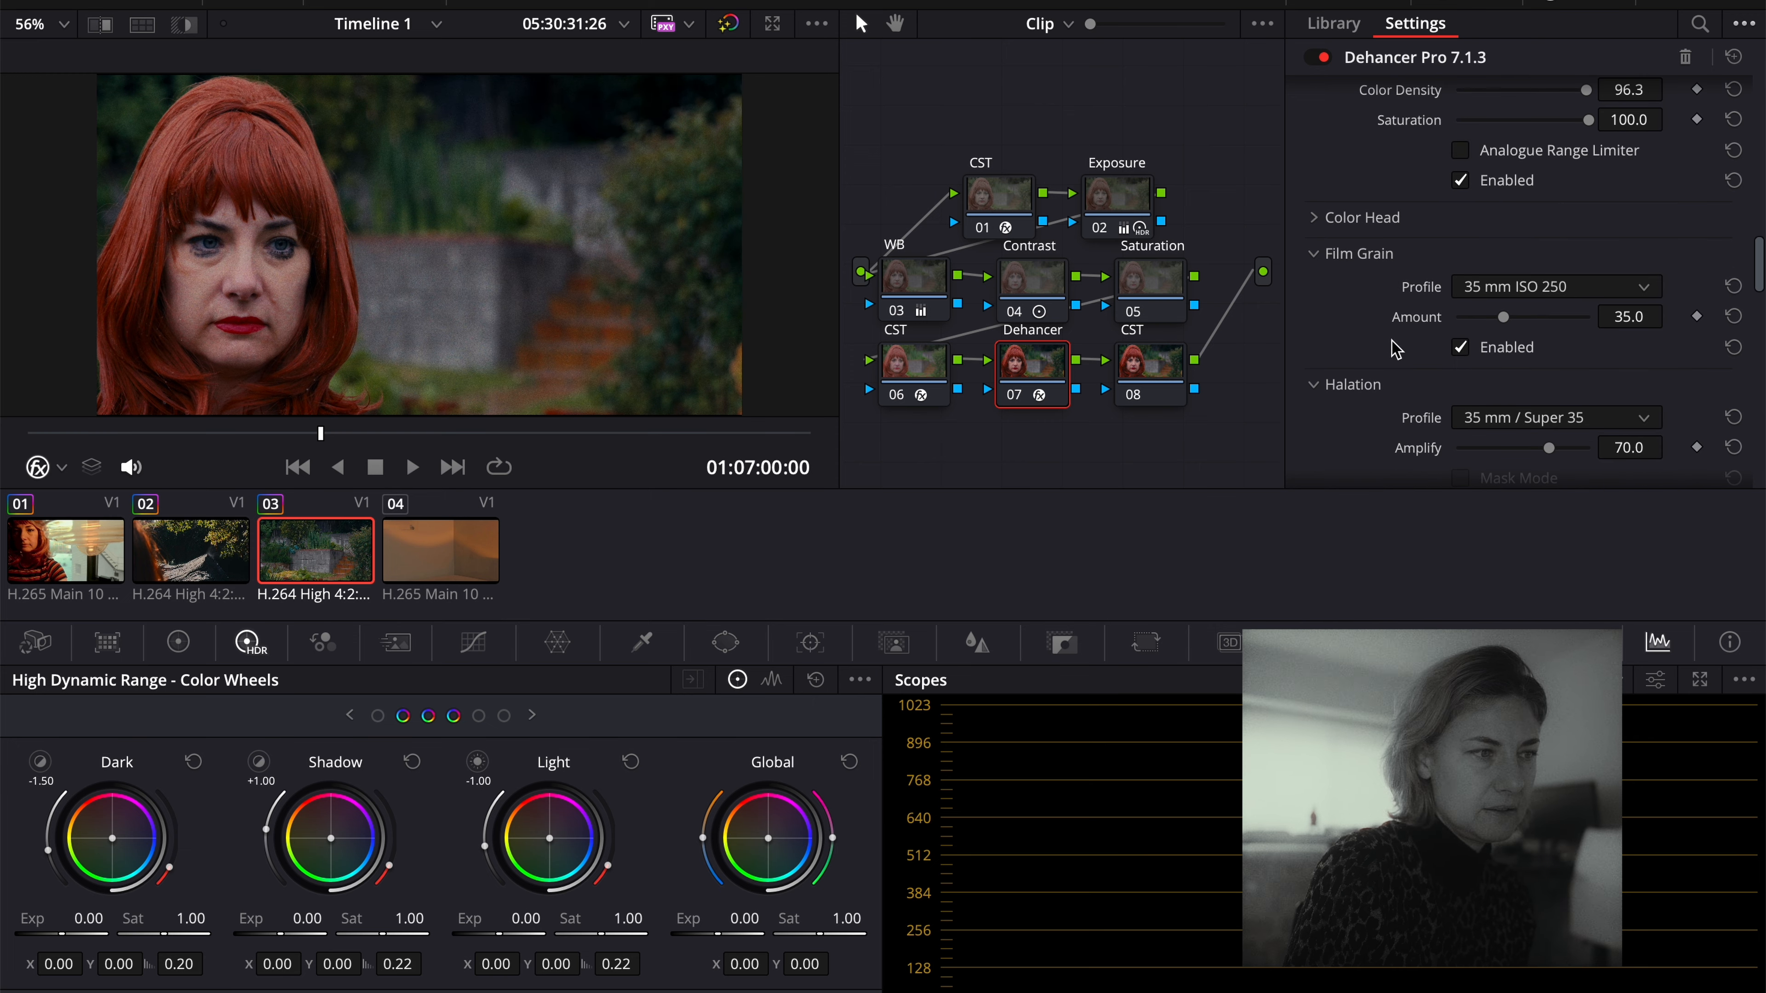
scroll(1355, 396, down, 3)
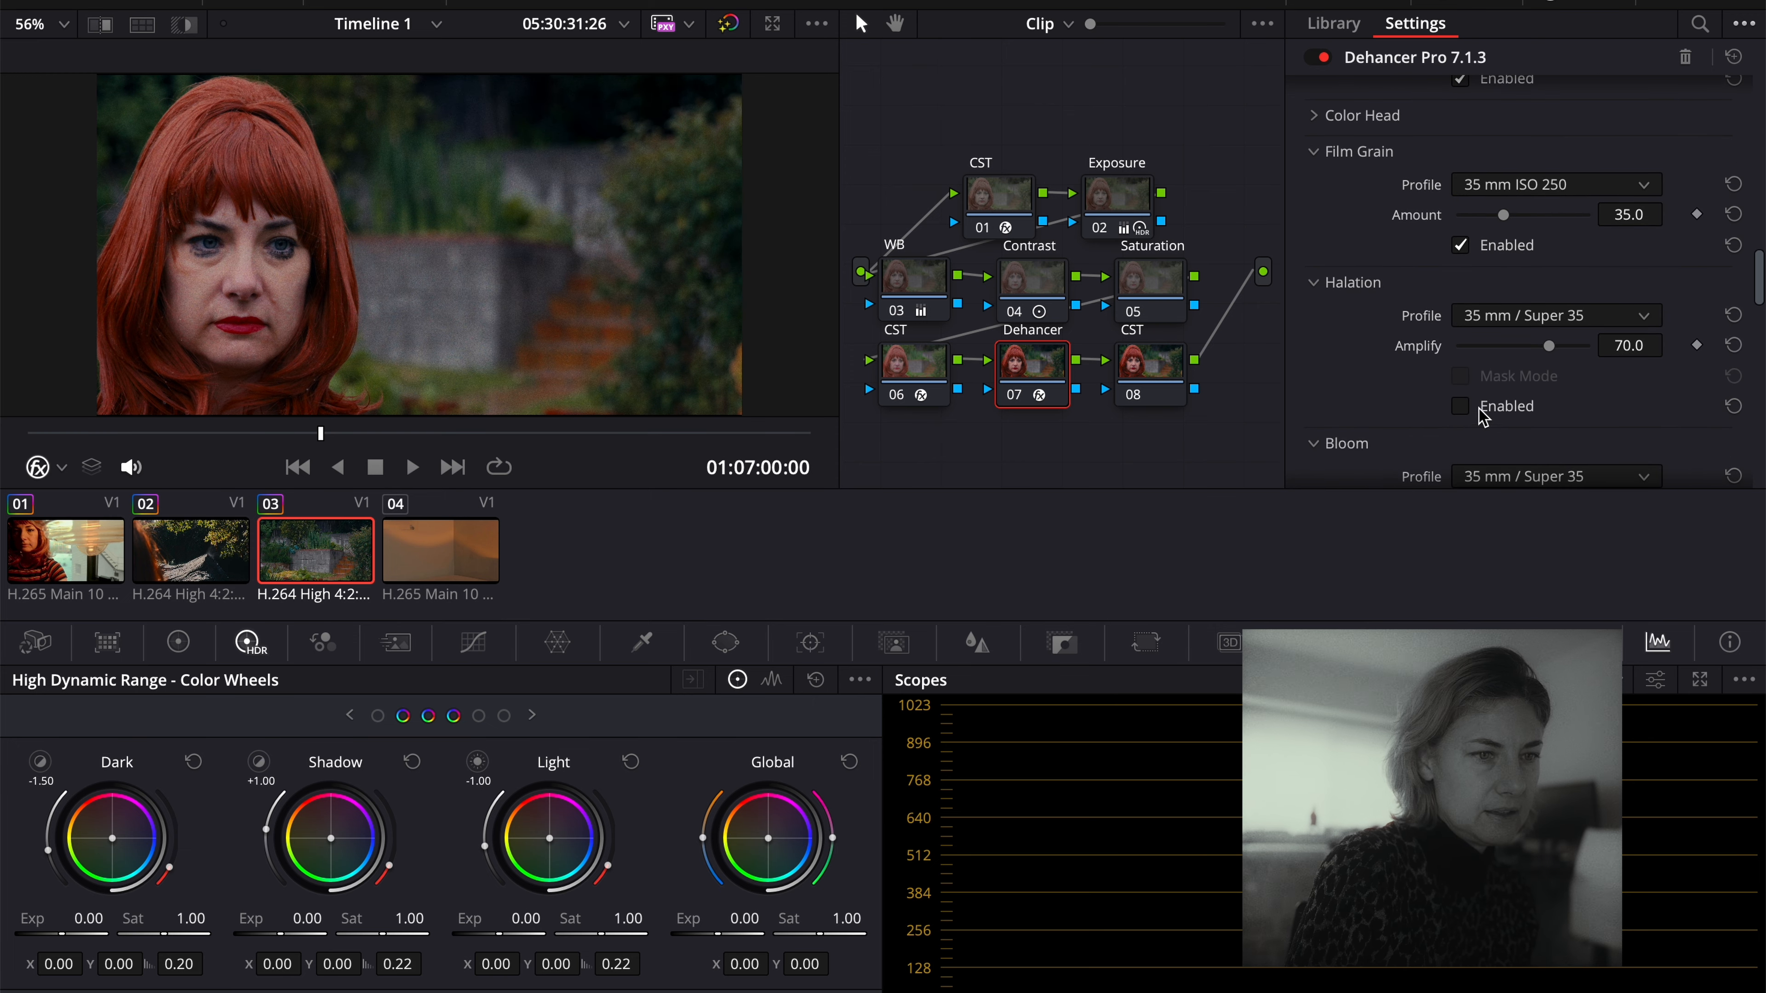
scroll(1366, 397, down, 4)
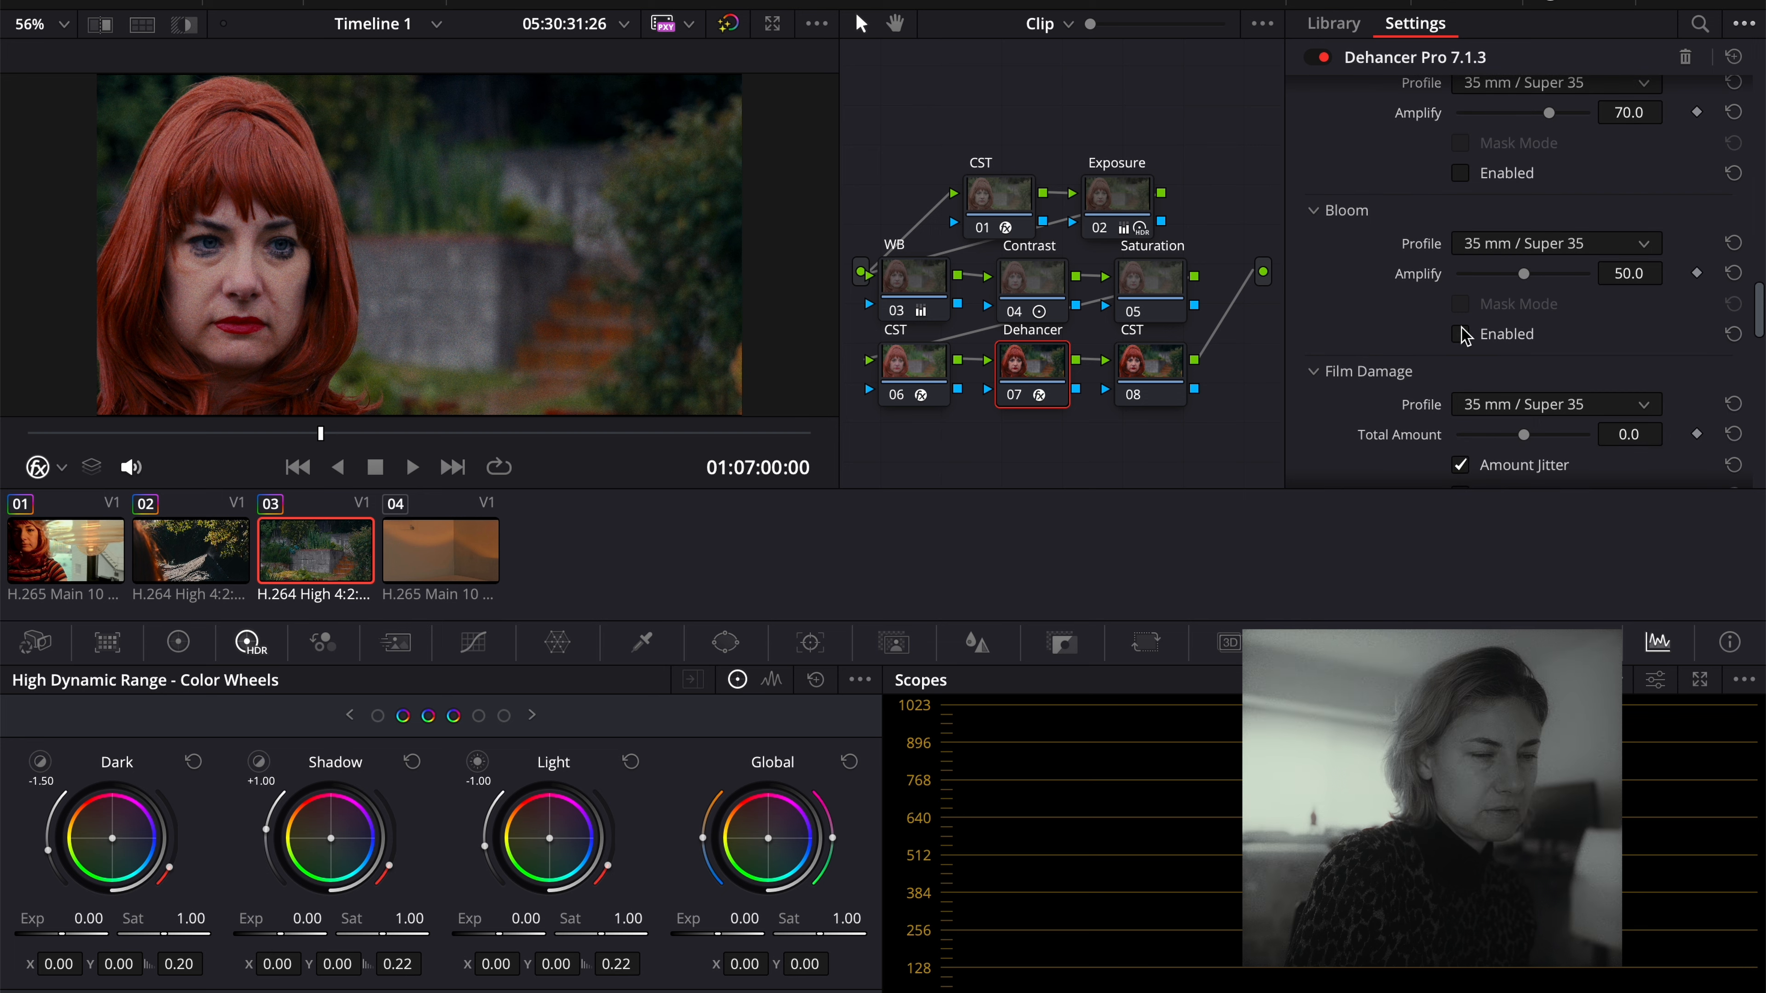
click(1460, 335)
scroll(1405, 317, down, 4)
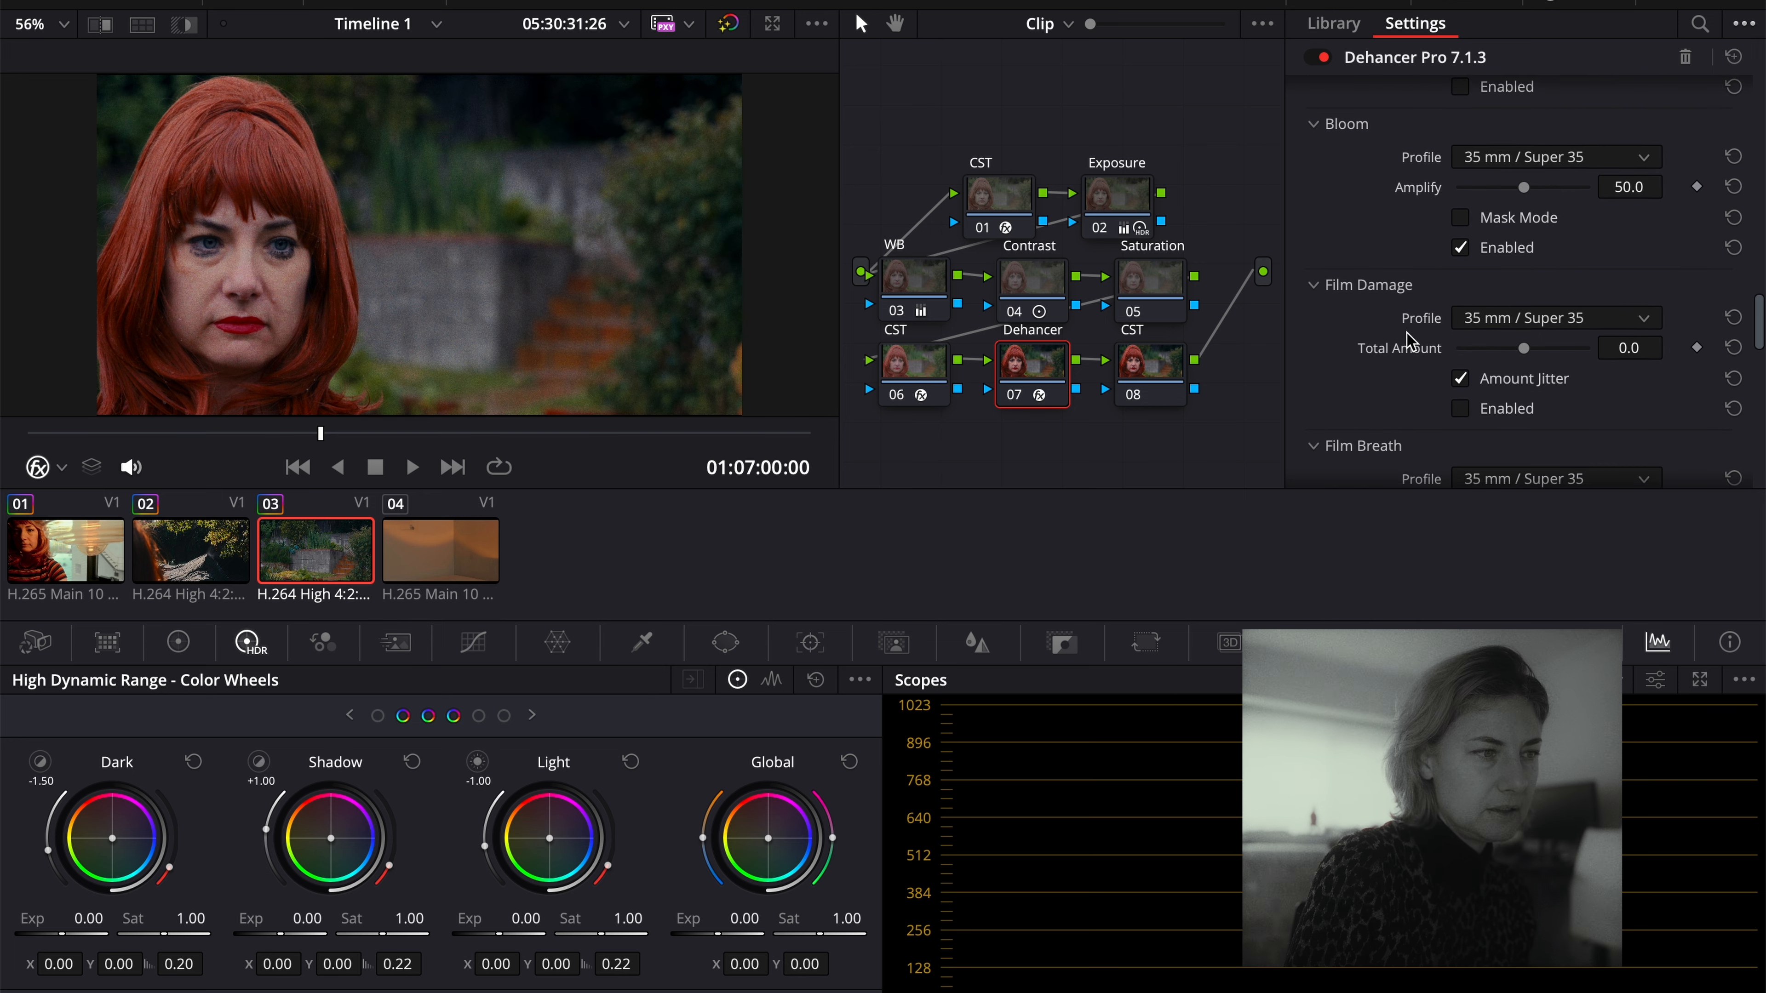
Review the Dehancer settings and examine the graded frame of the red-haired woman in full screen.
scroll(1410, 341, down, 5)
scroll(1410, 341, up, 2)
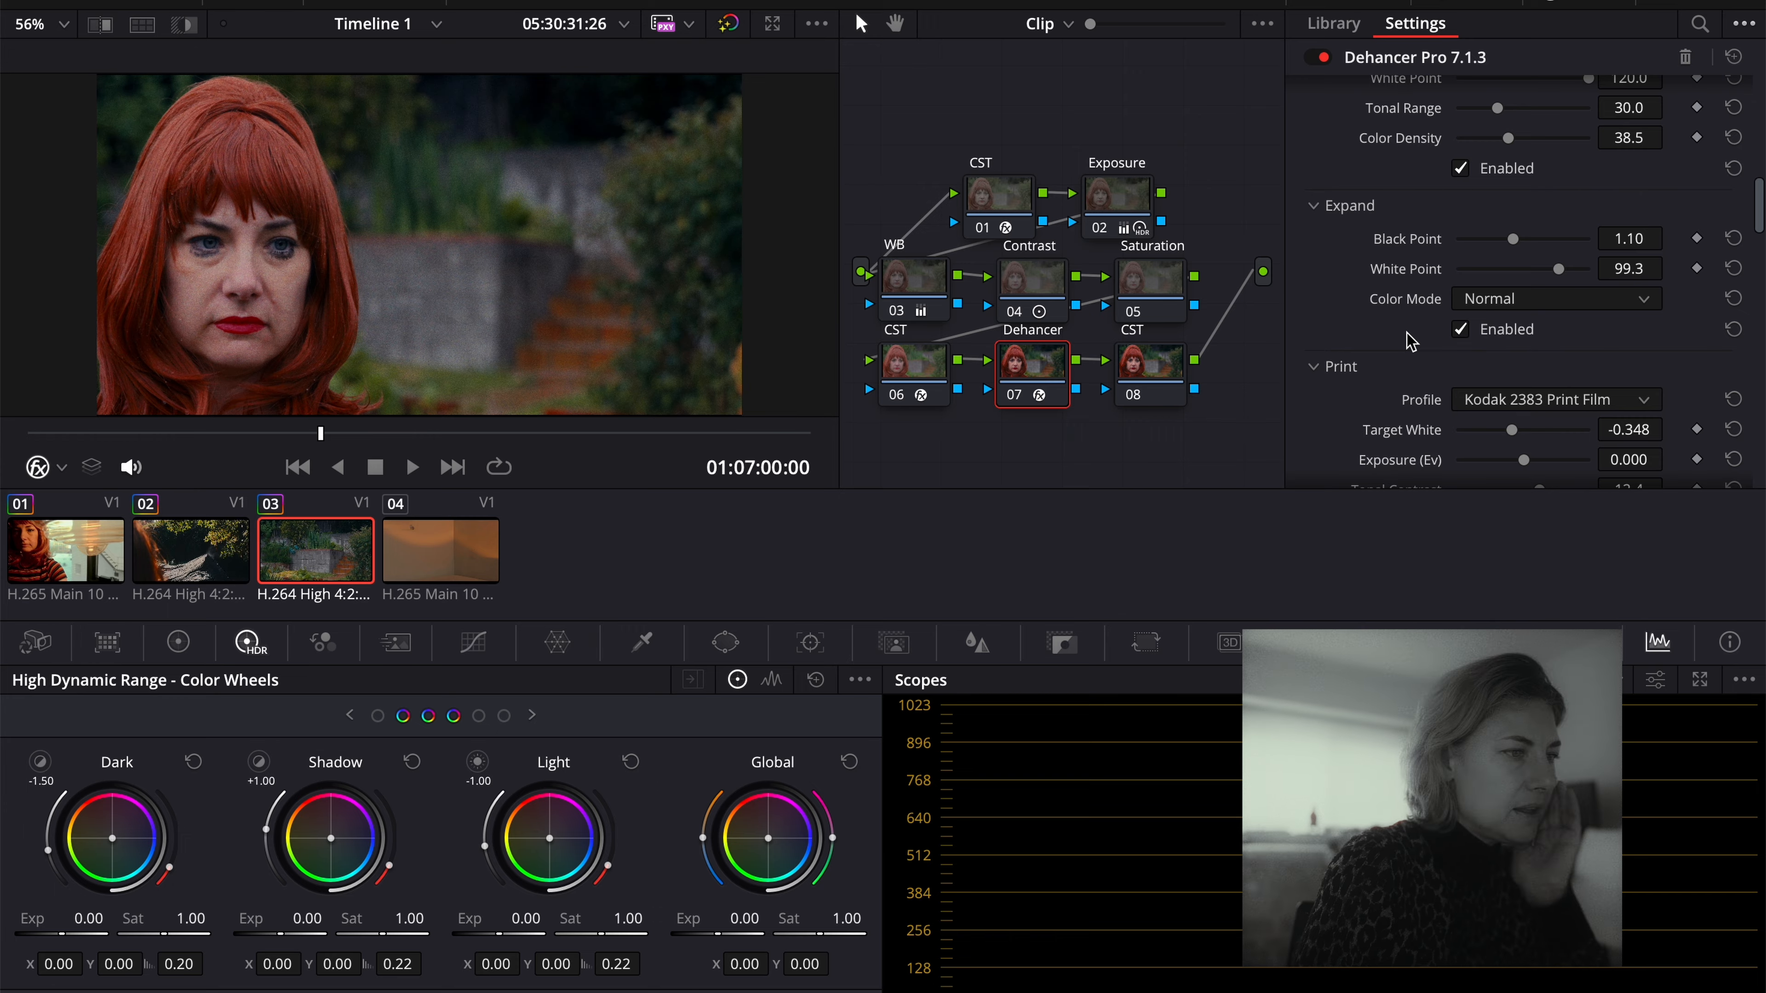
key(ctrl+f)
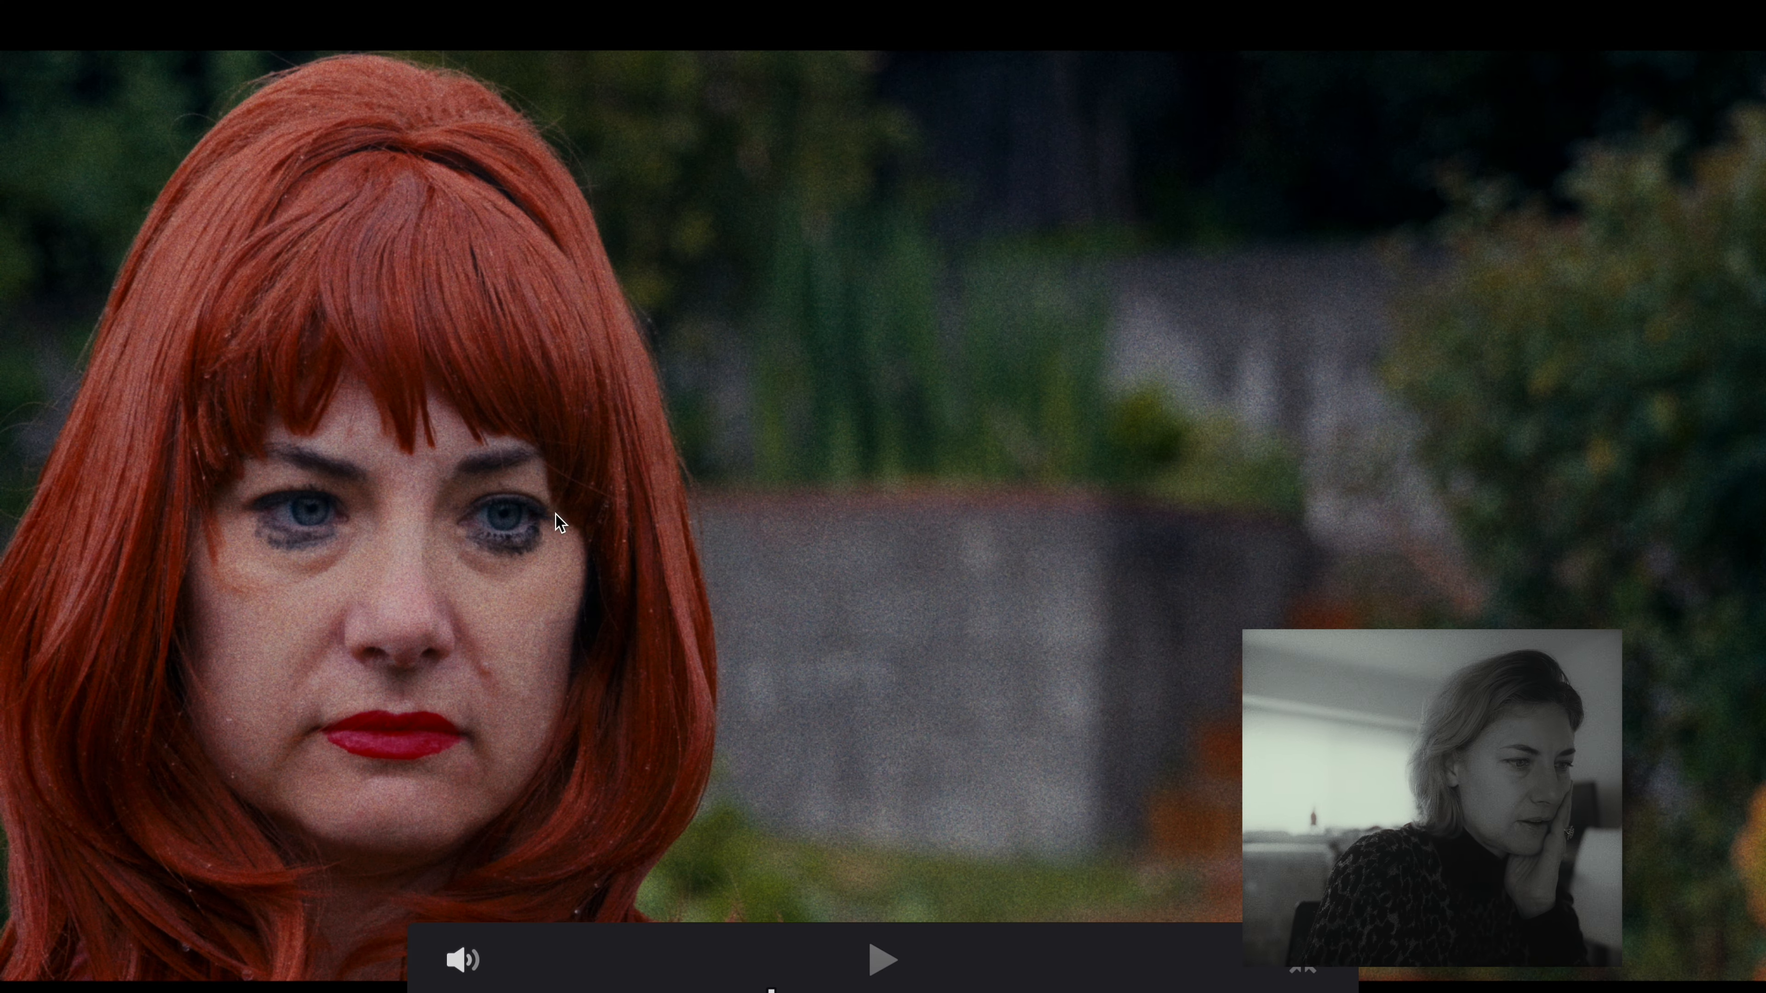
key(Escape)
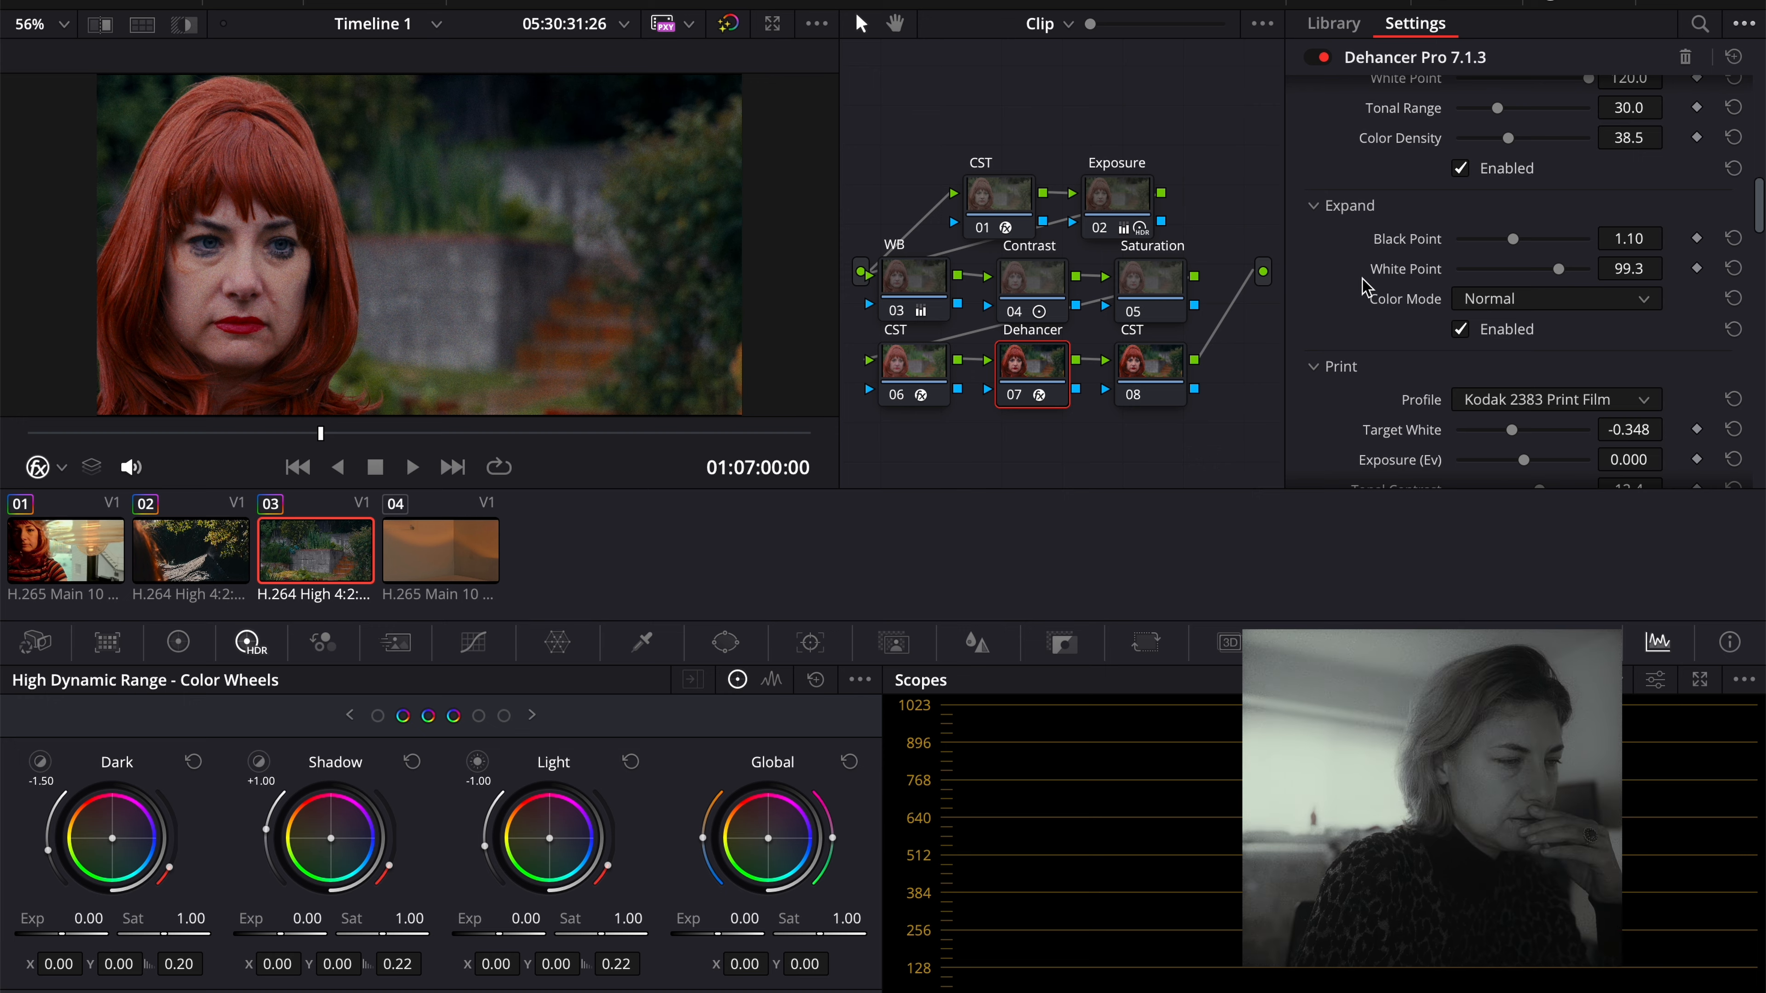
Try lowering Exposure Comp. in Dehancer's Input section to -0.084, and reset it.
scroll(1363, 285, up, 5)
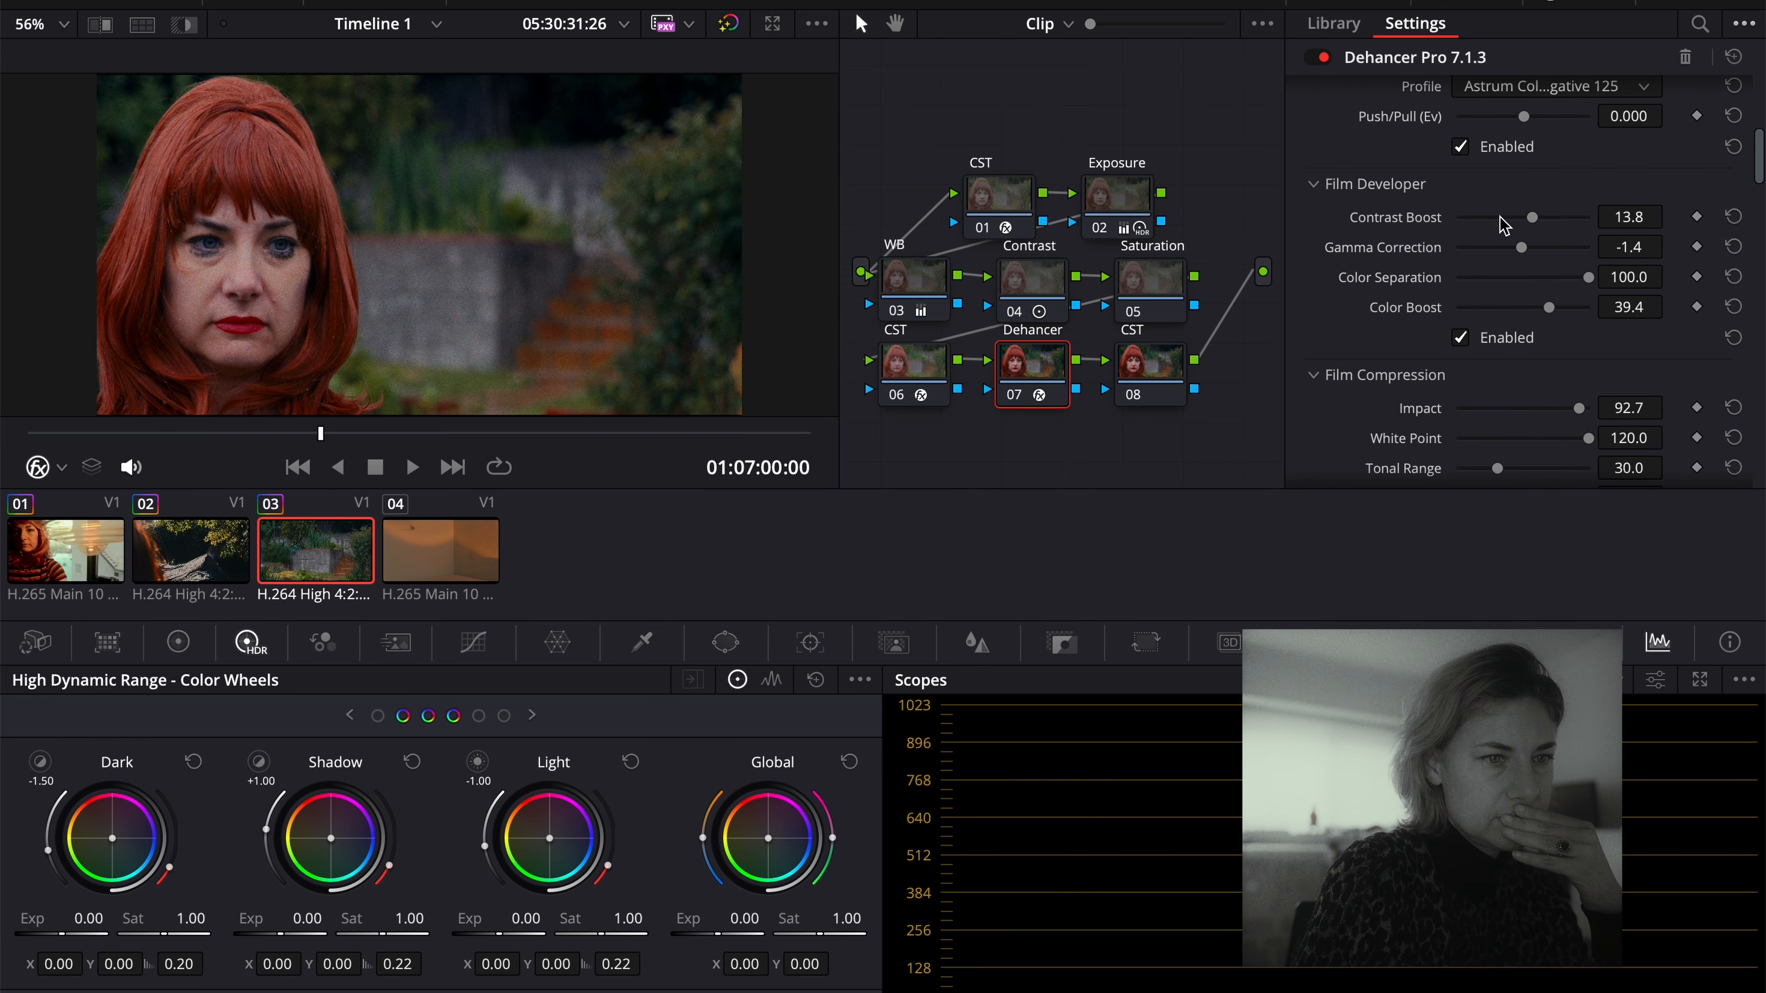
scroll(1502, 224, up, 6)
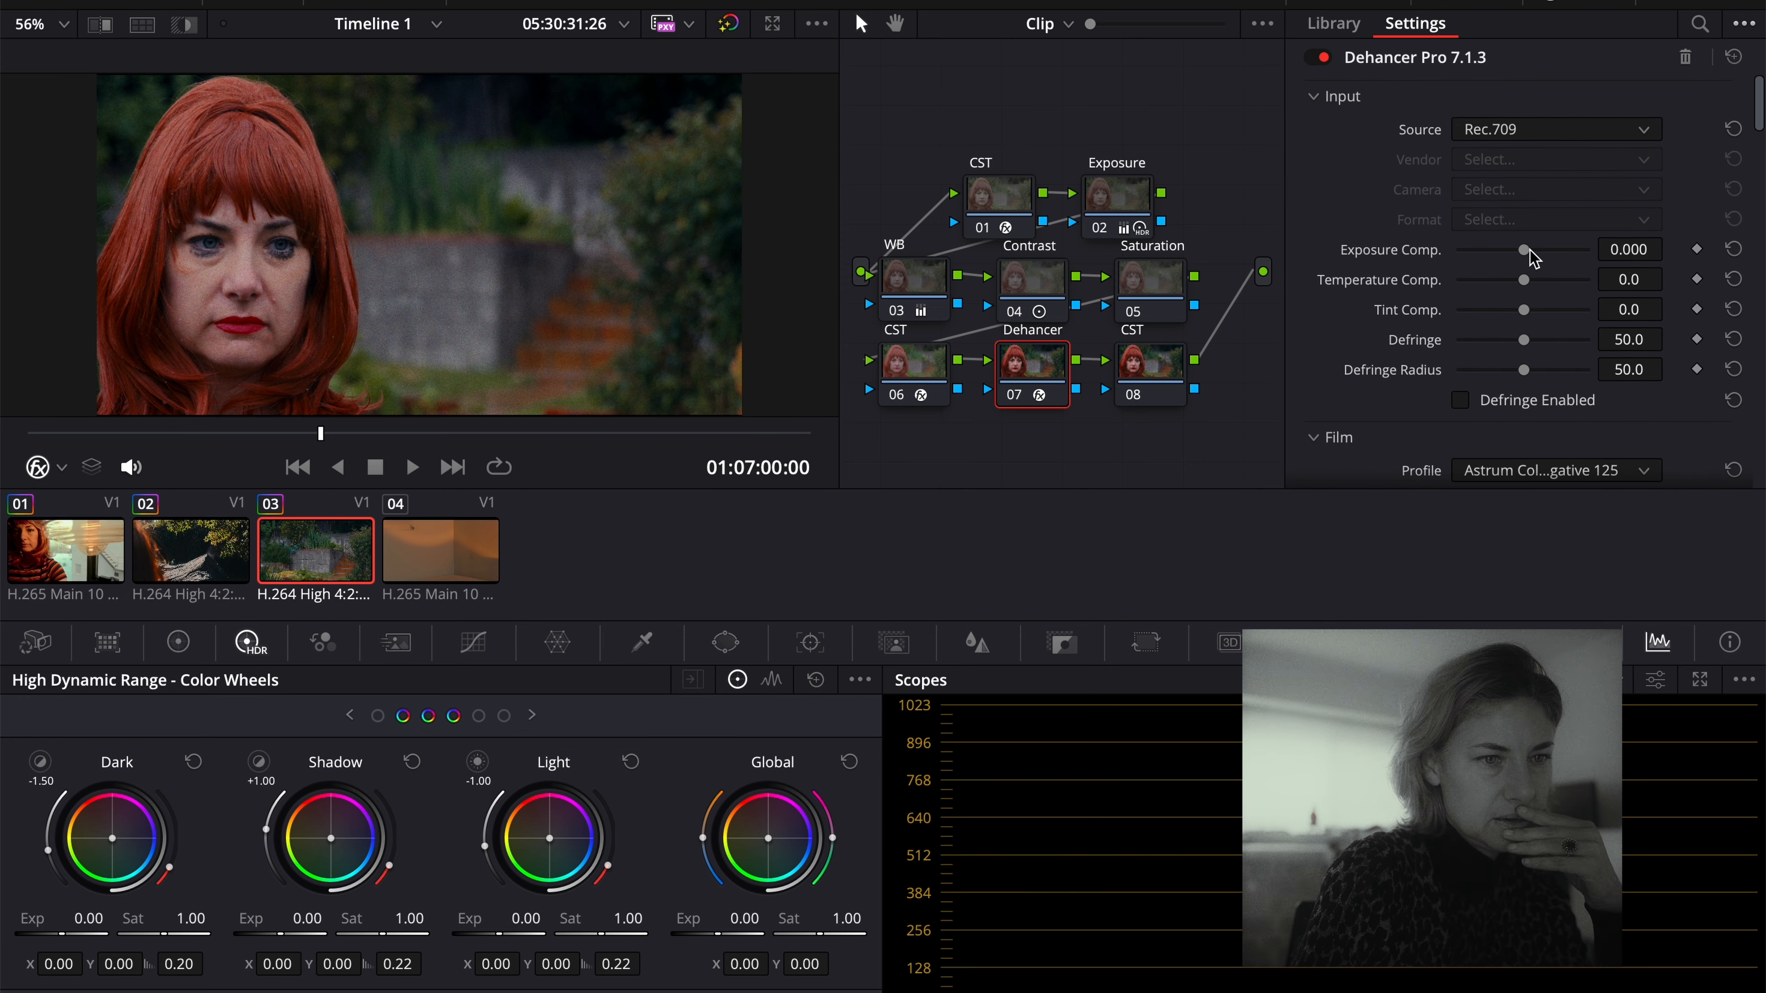
drag(1523, 249, 1521, 249)
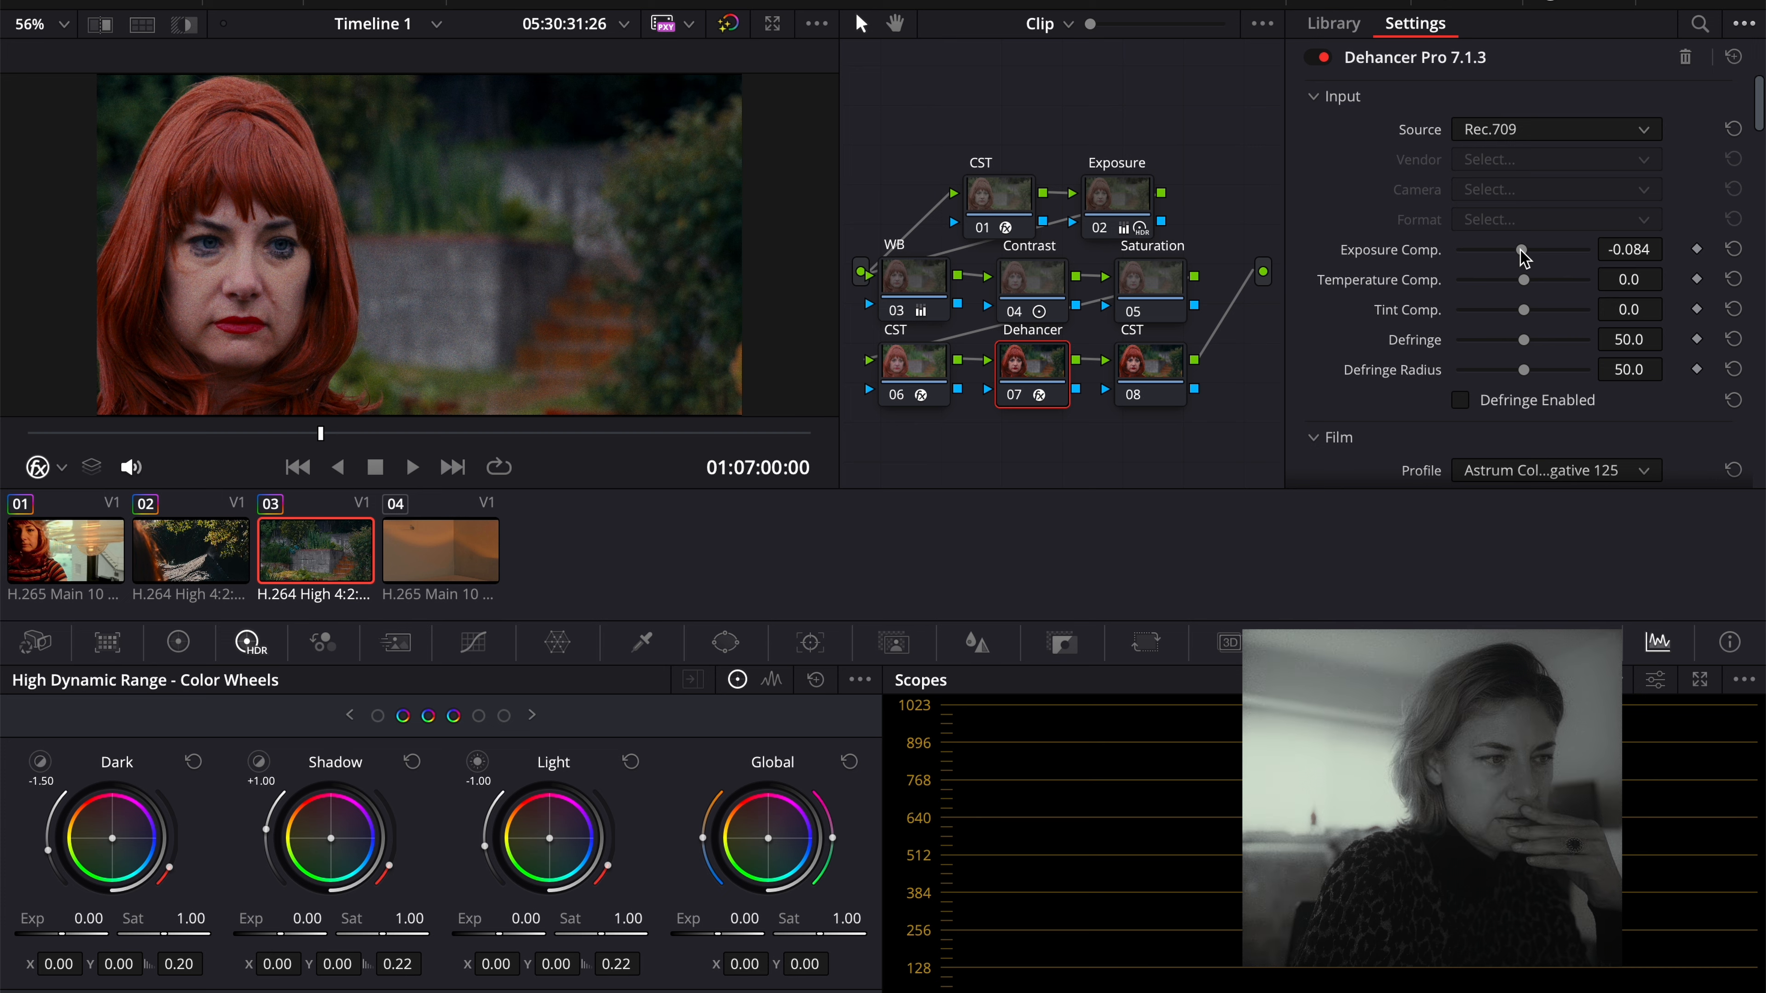
double_click(1521, 249)
On the Exposure node, lower the primary Offset to 21.70 and check the result in full screen.
click(1119, 190)
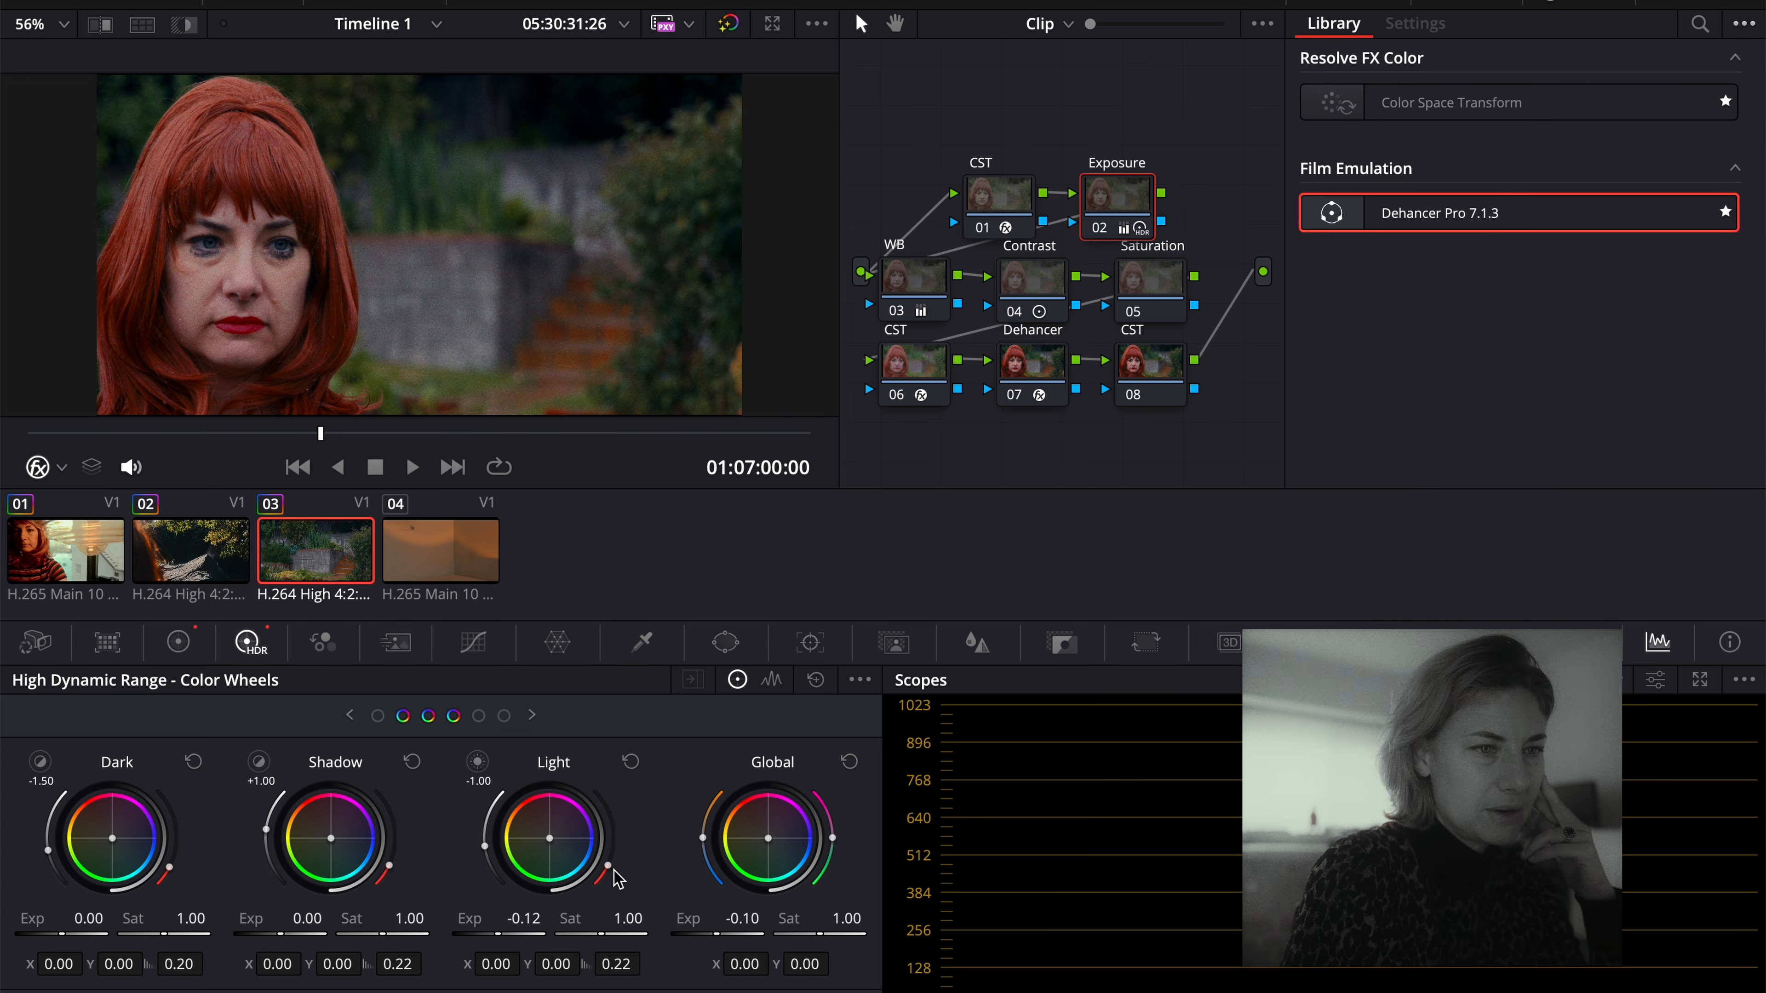
click(180, 643)
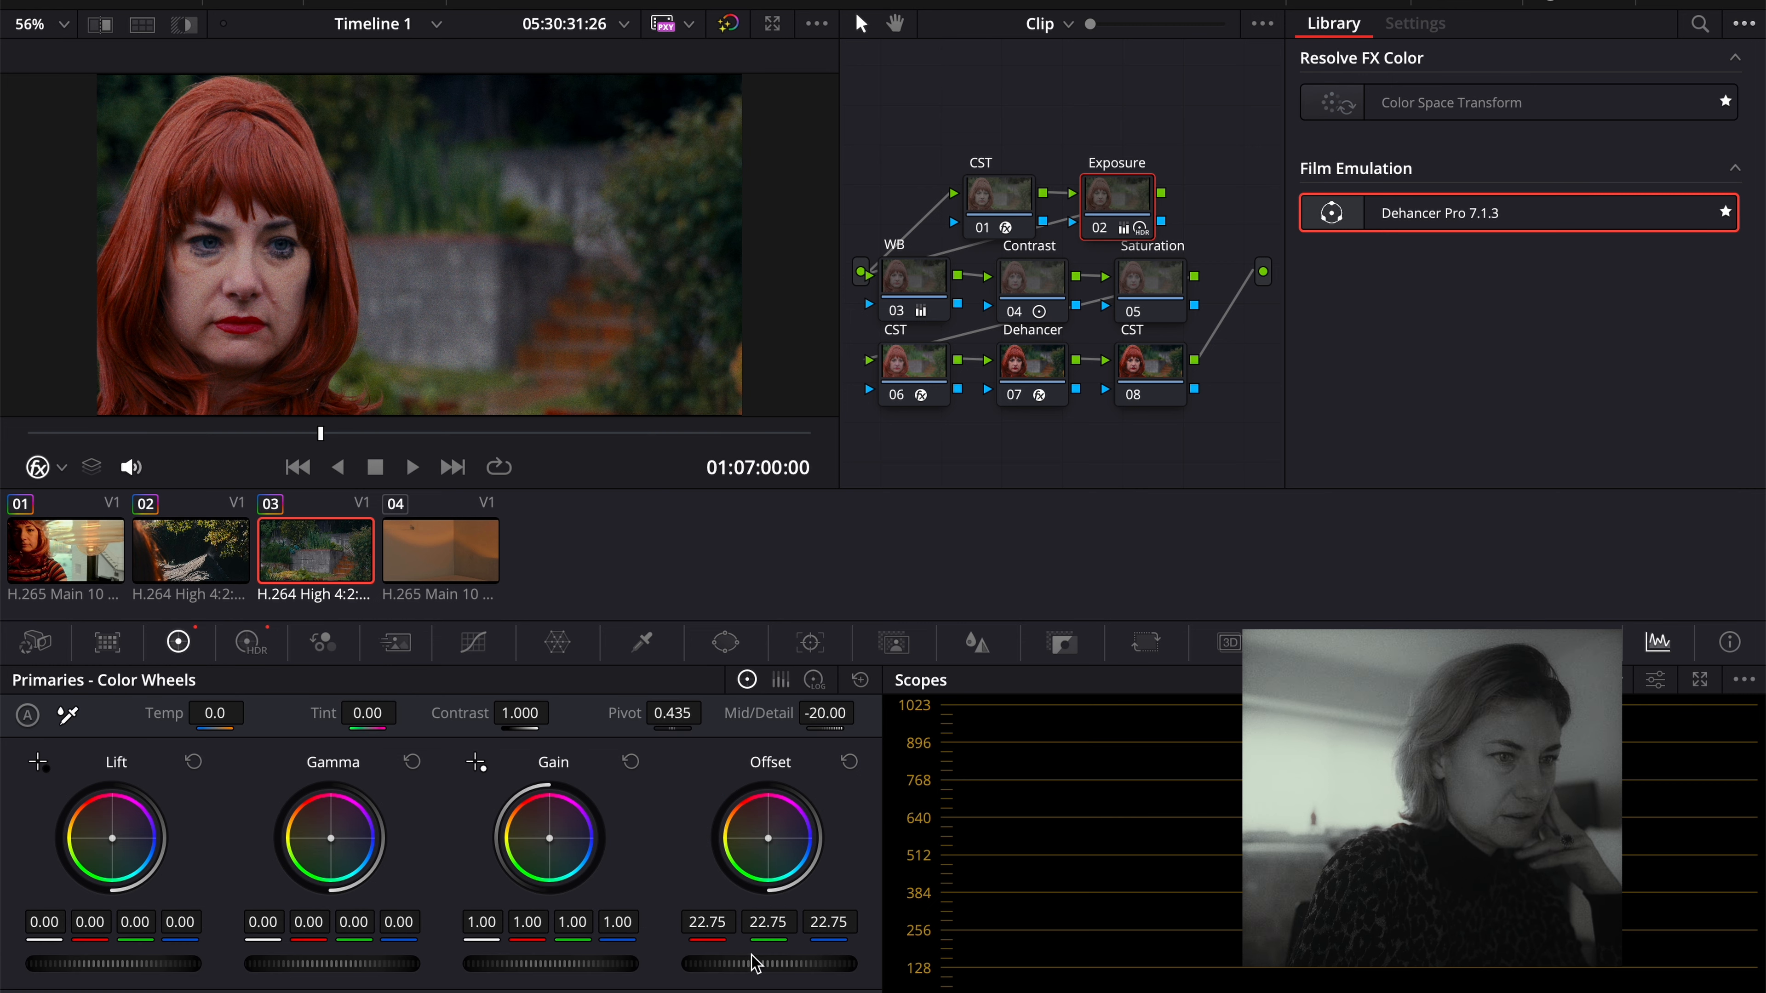
drag(769, 963, 737, 963)
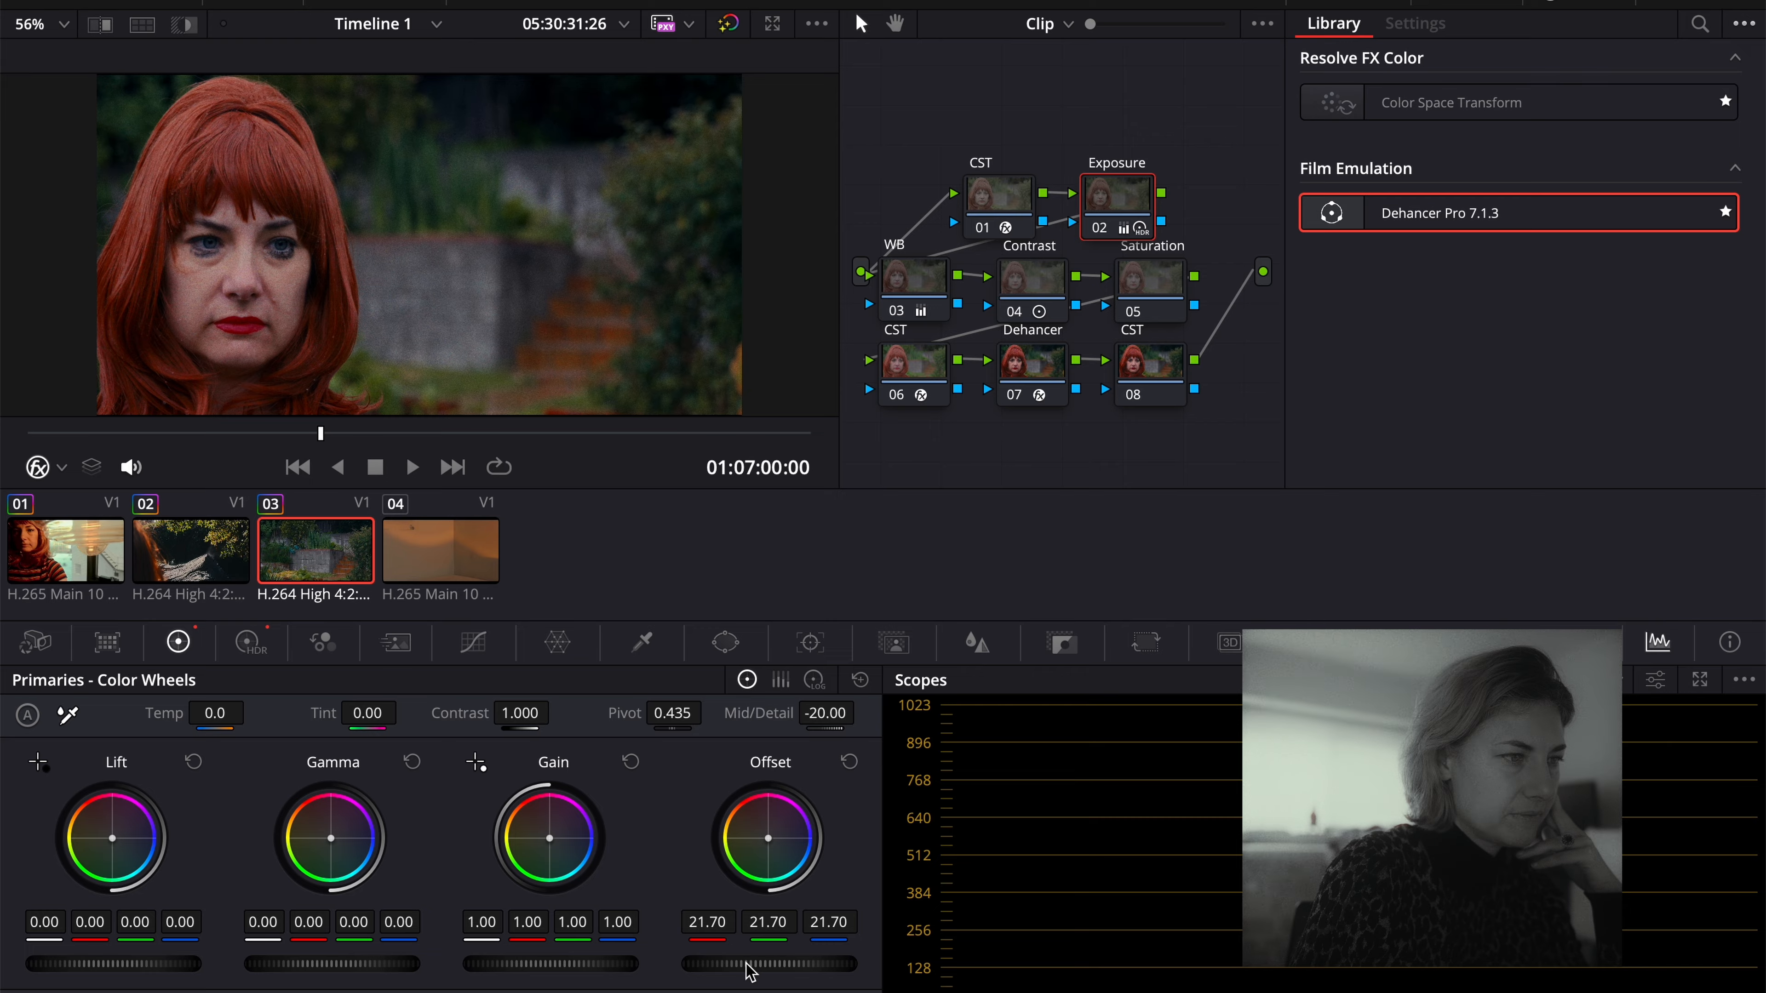
key(super+f)
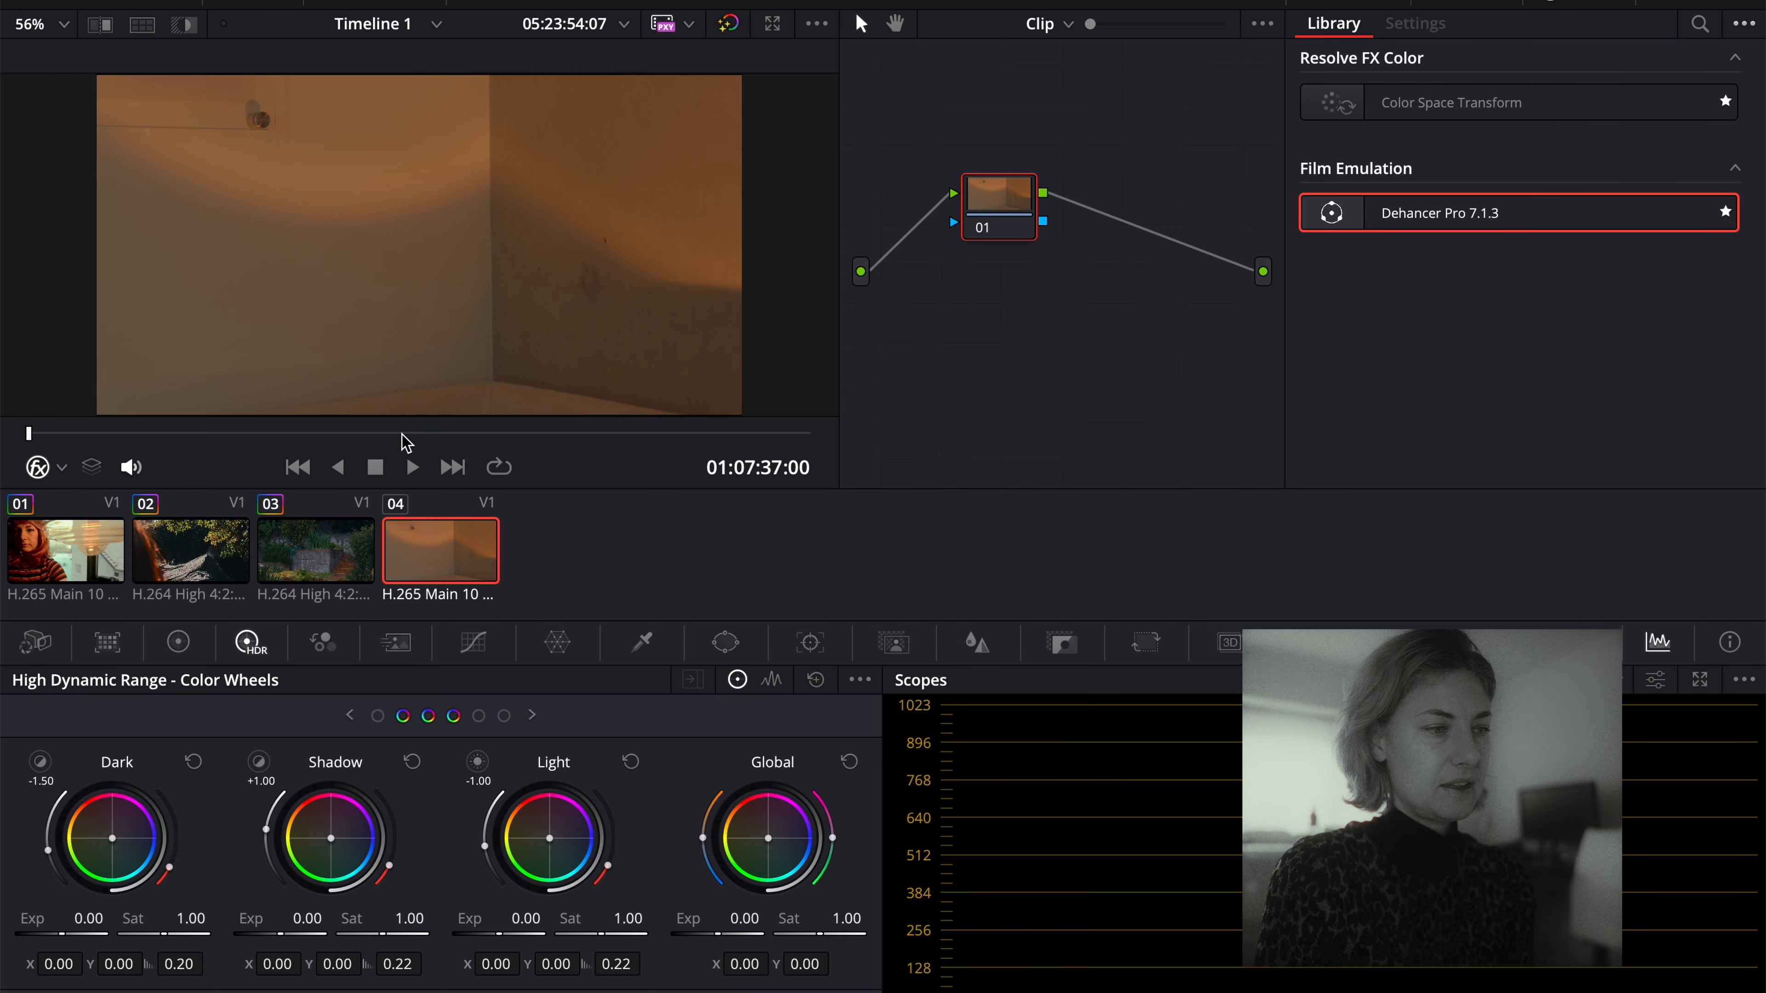
Preview the ungraded clip 04 near its middle, and switch to the graded clip 01.
click(404, 433)
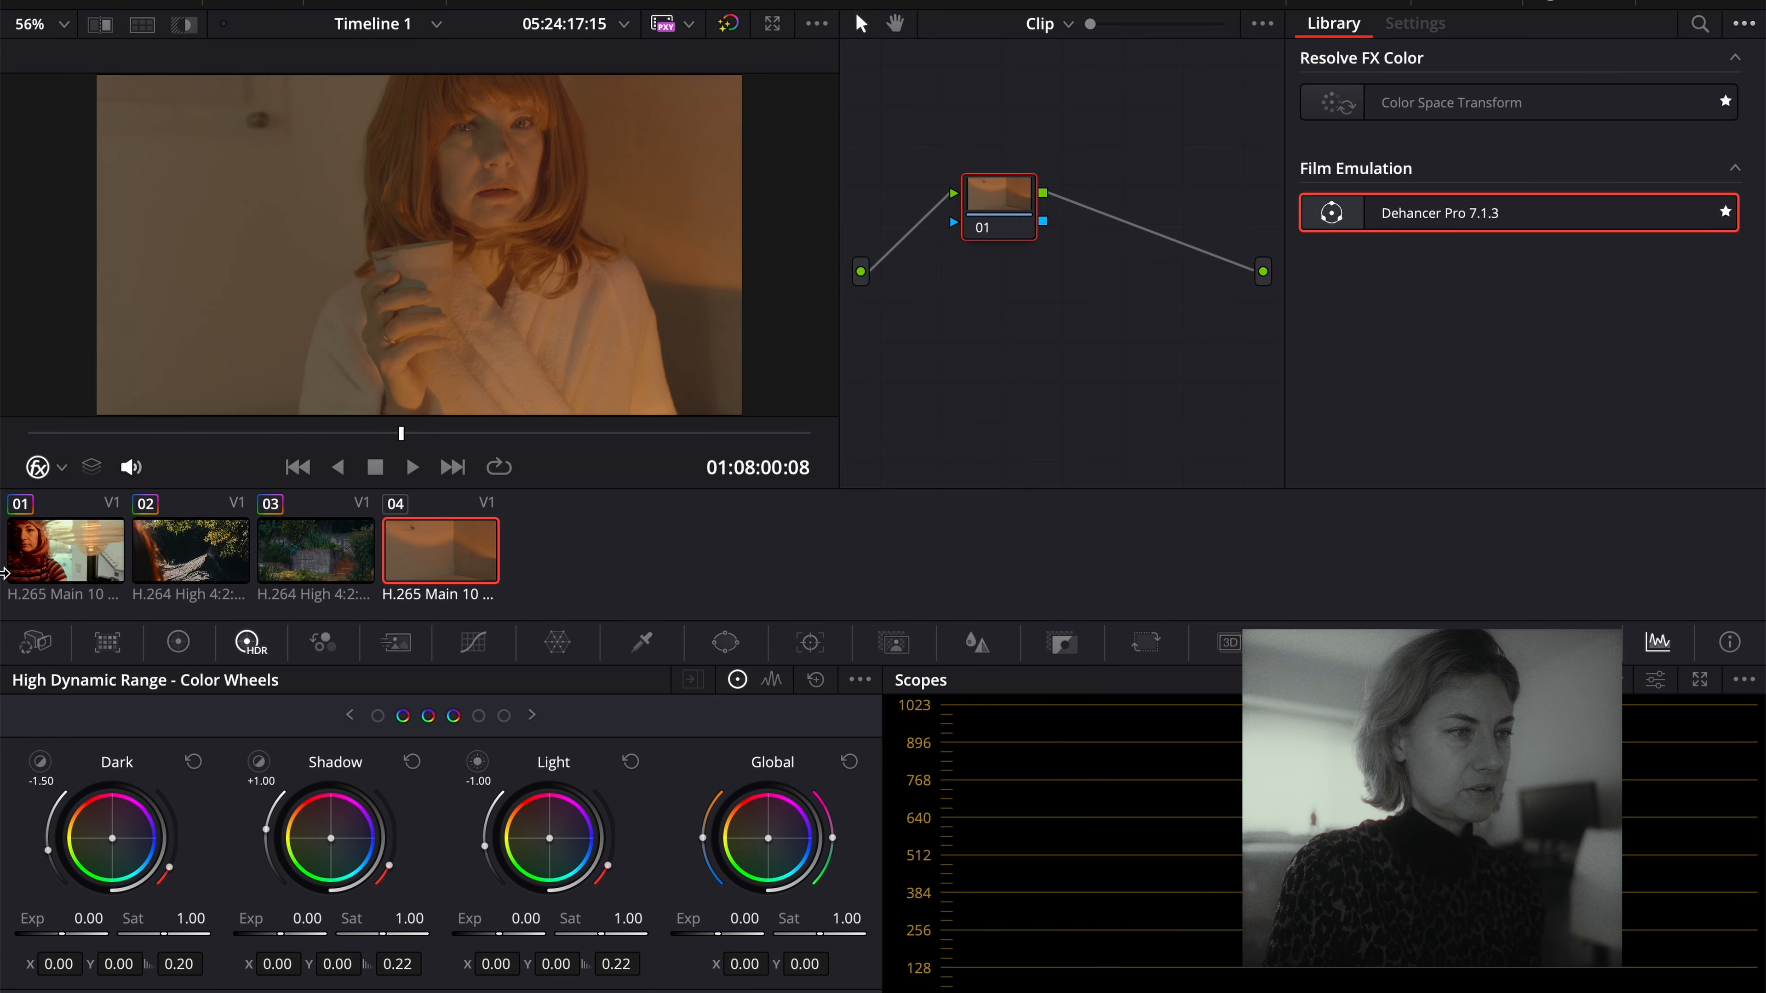
click(71, 554)
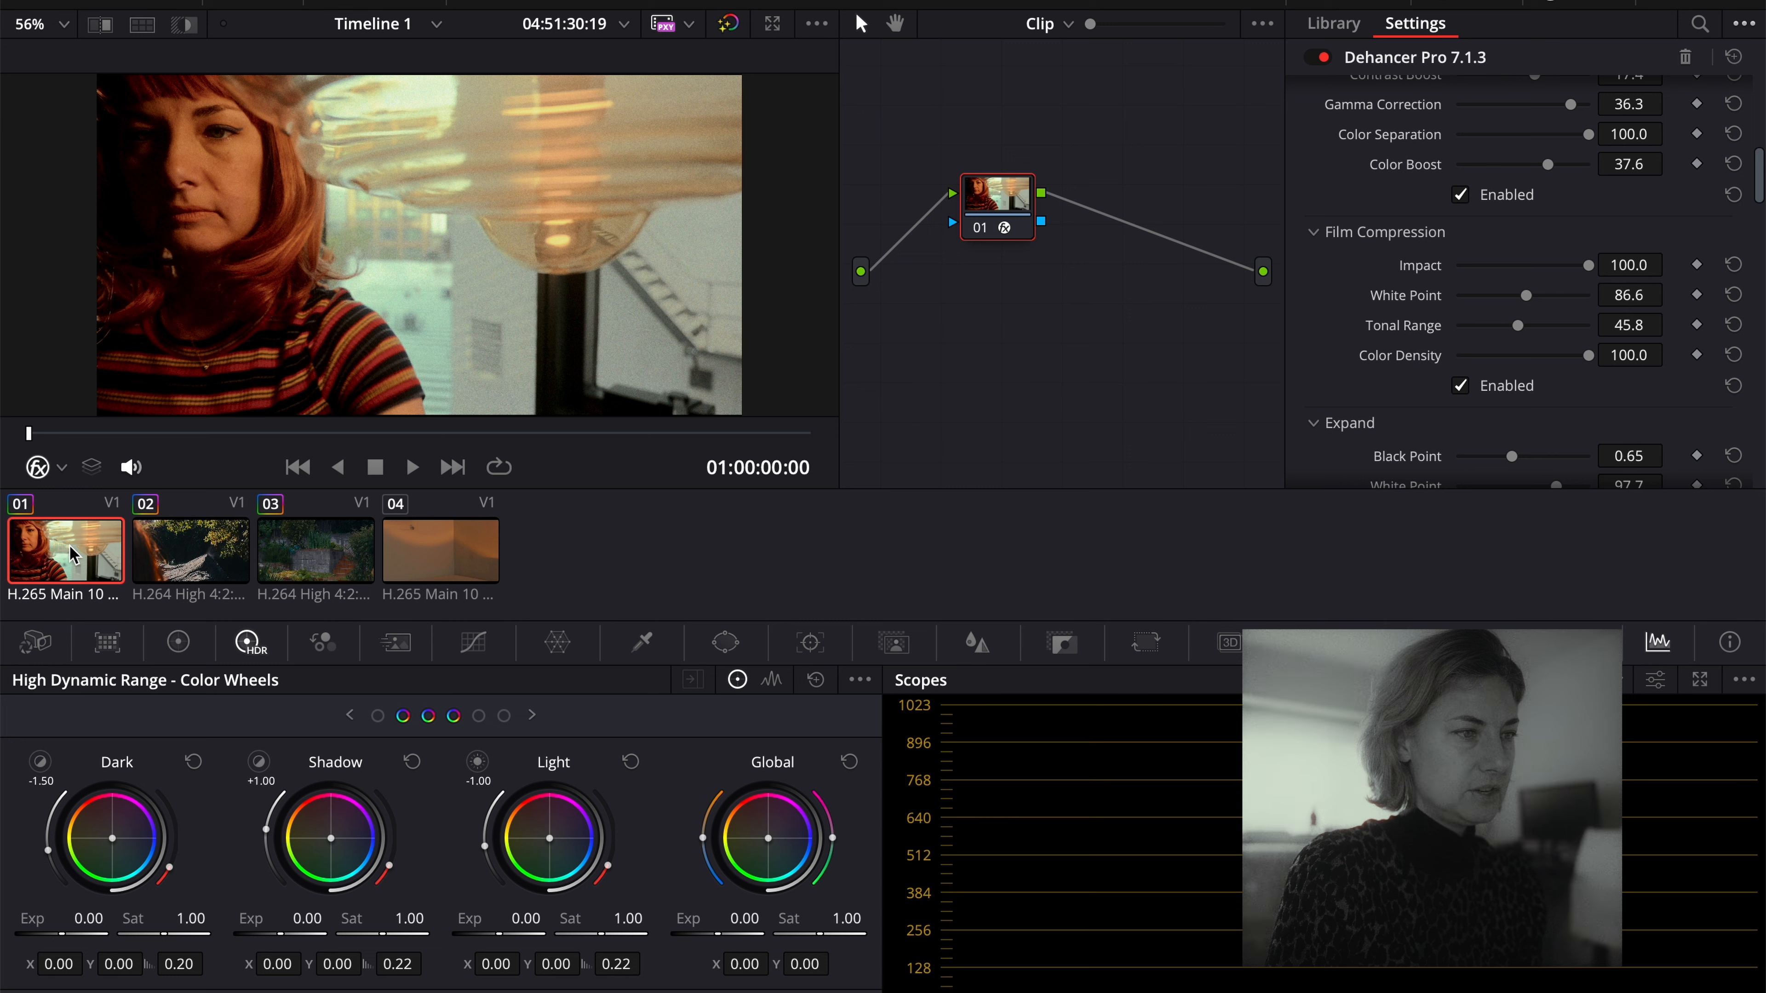
Try applying clip 01's grade to clip 04, check a frame near the middle of the clip, and undo the grade.
click(435, 556)
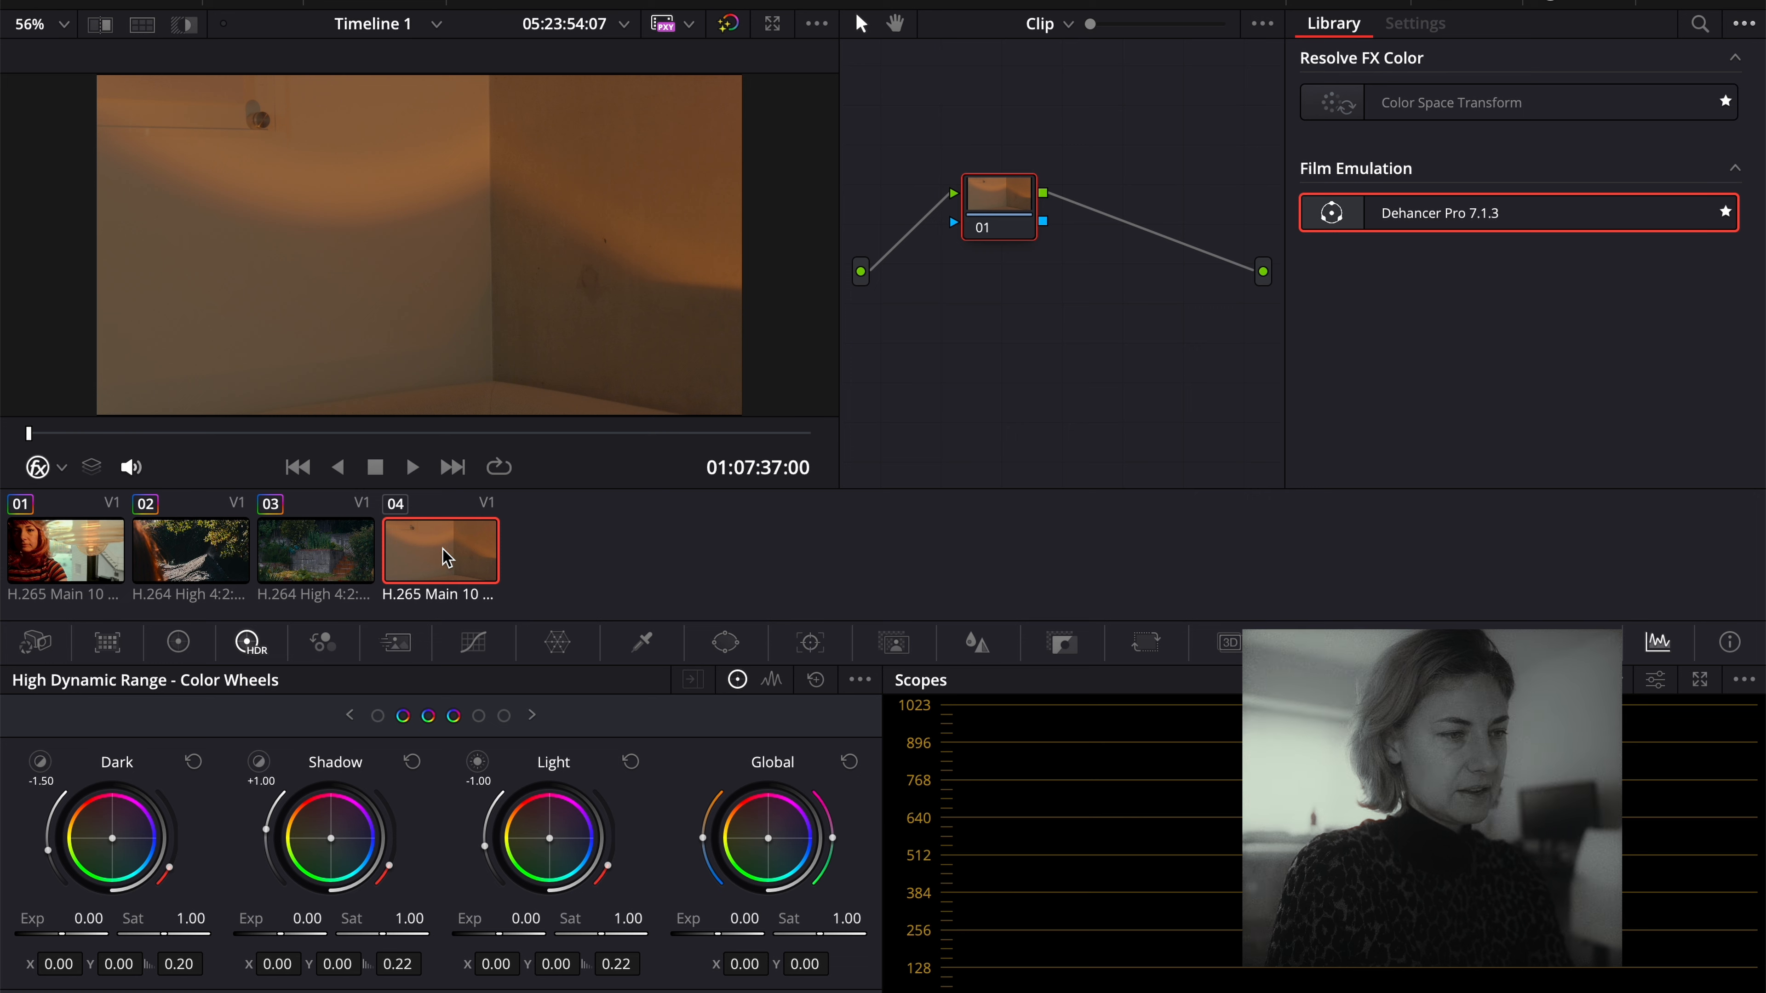
right_click(67, 554)
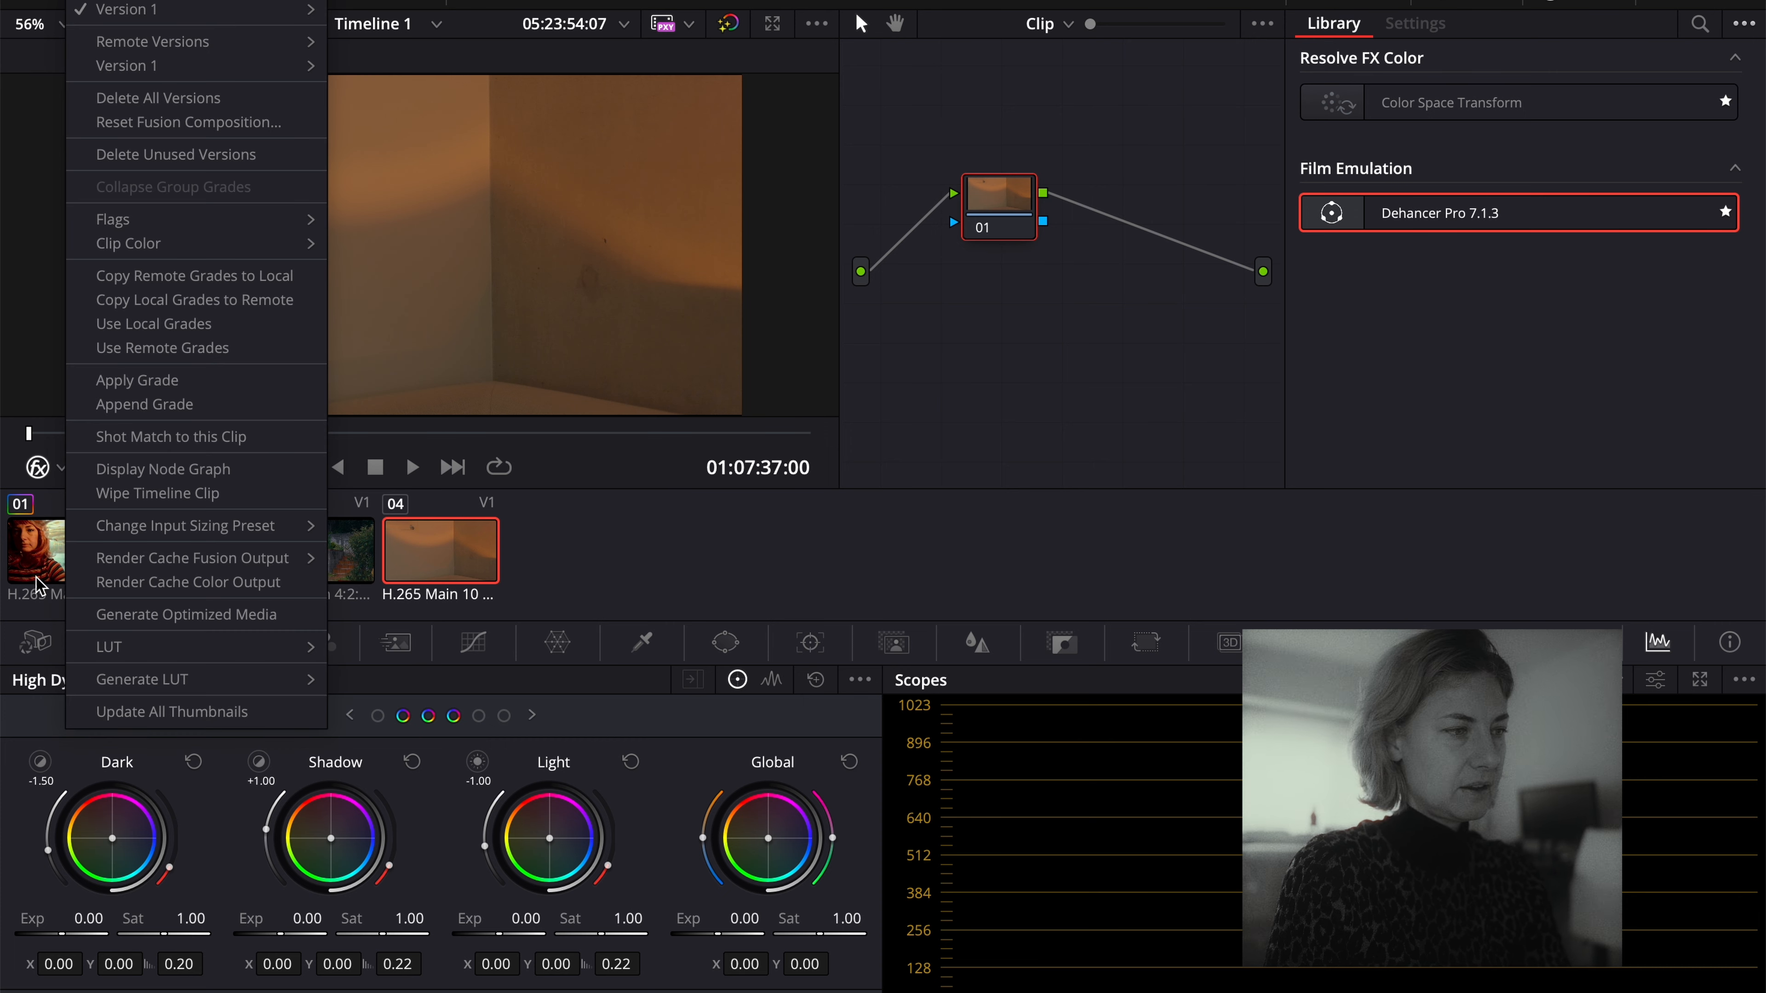
click(137, 380)
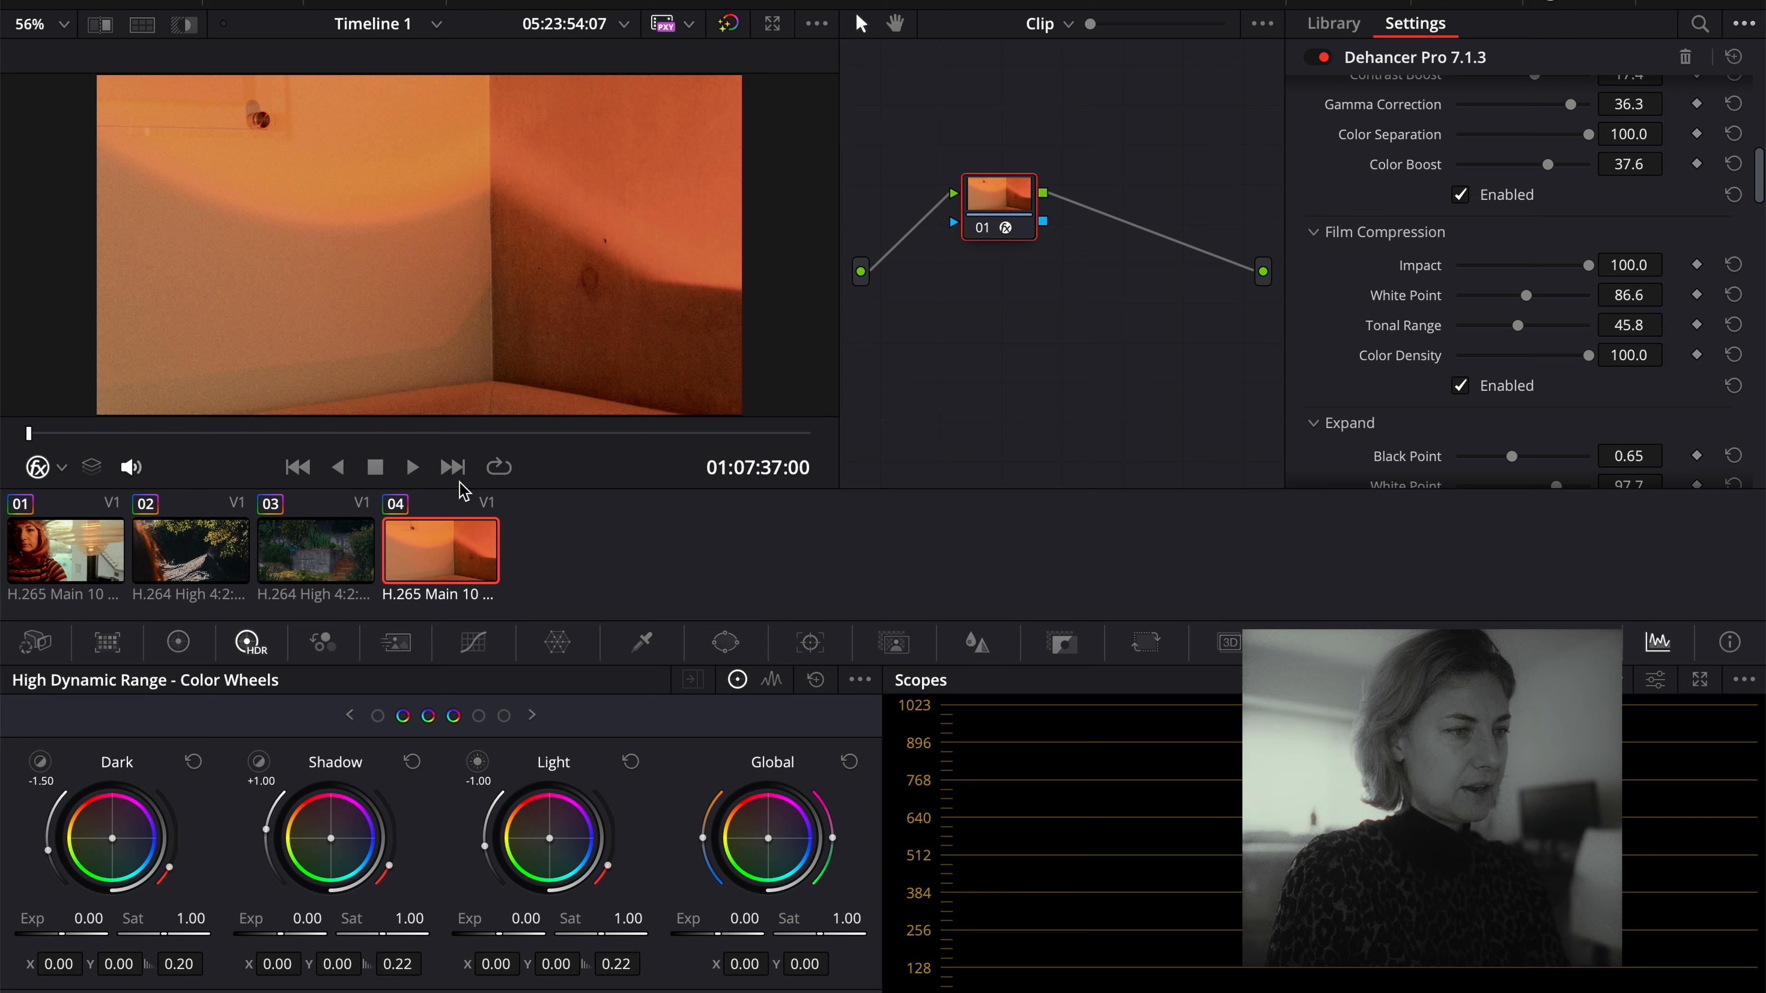
click(404, 431)
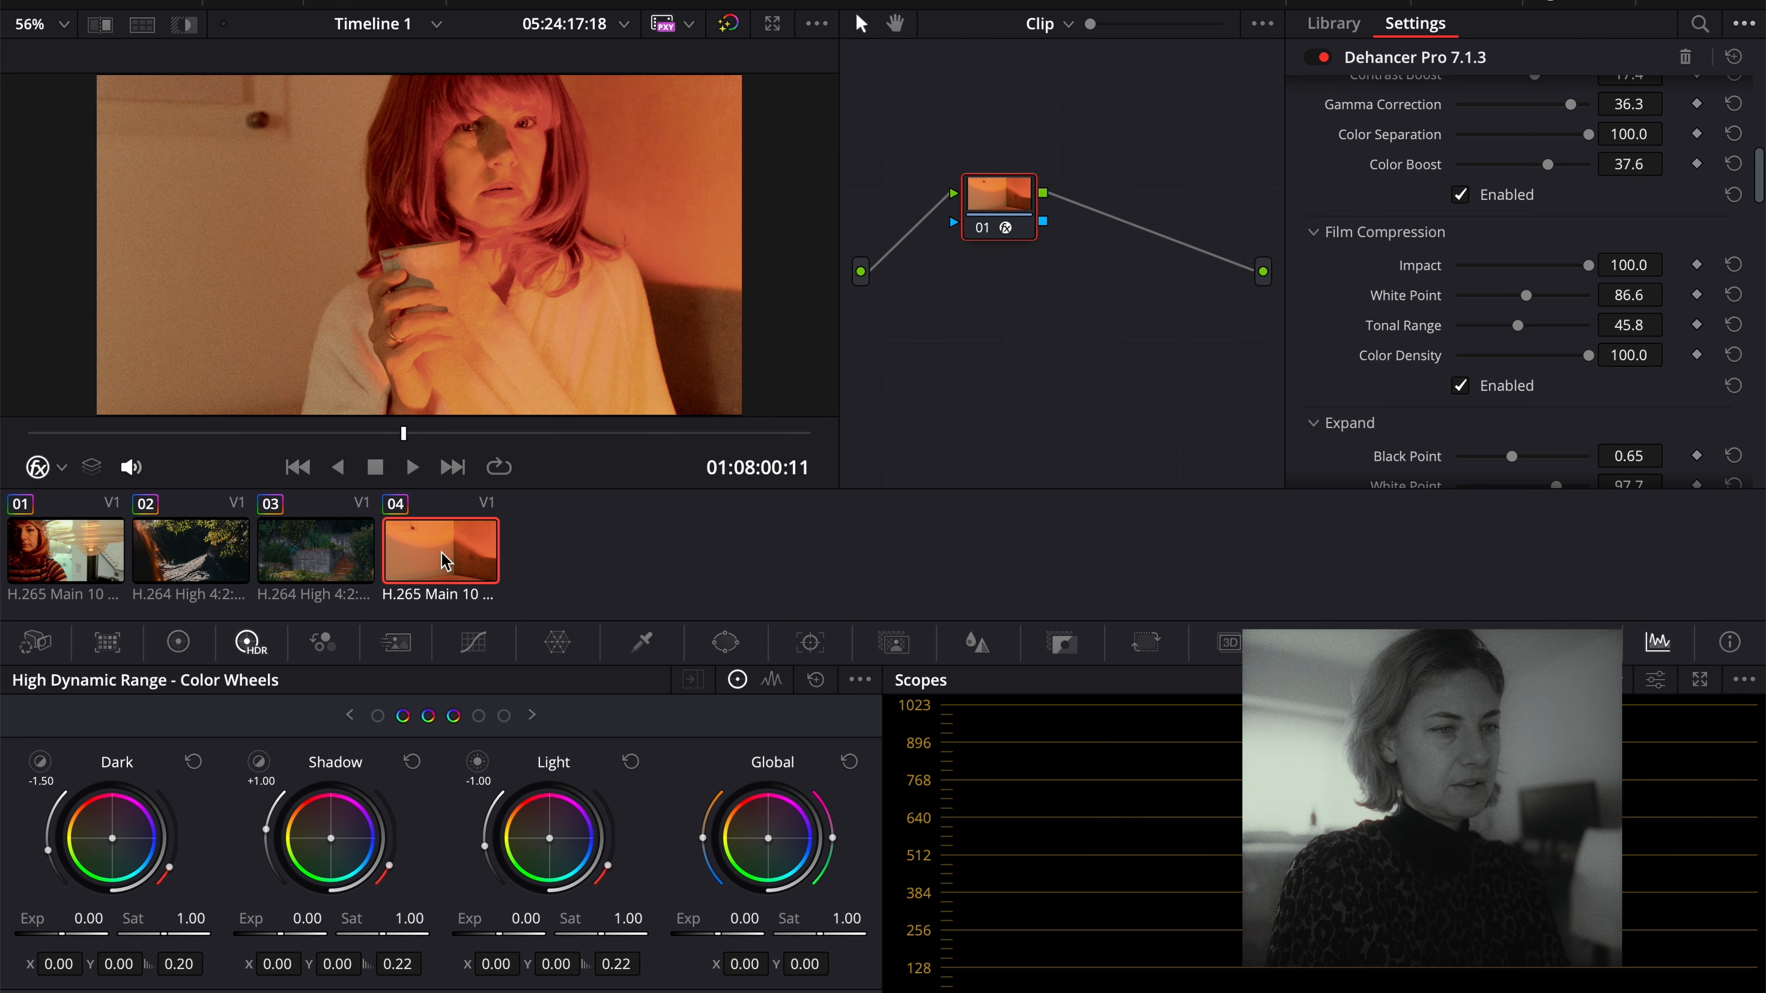
key(ctrl+z)
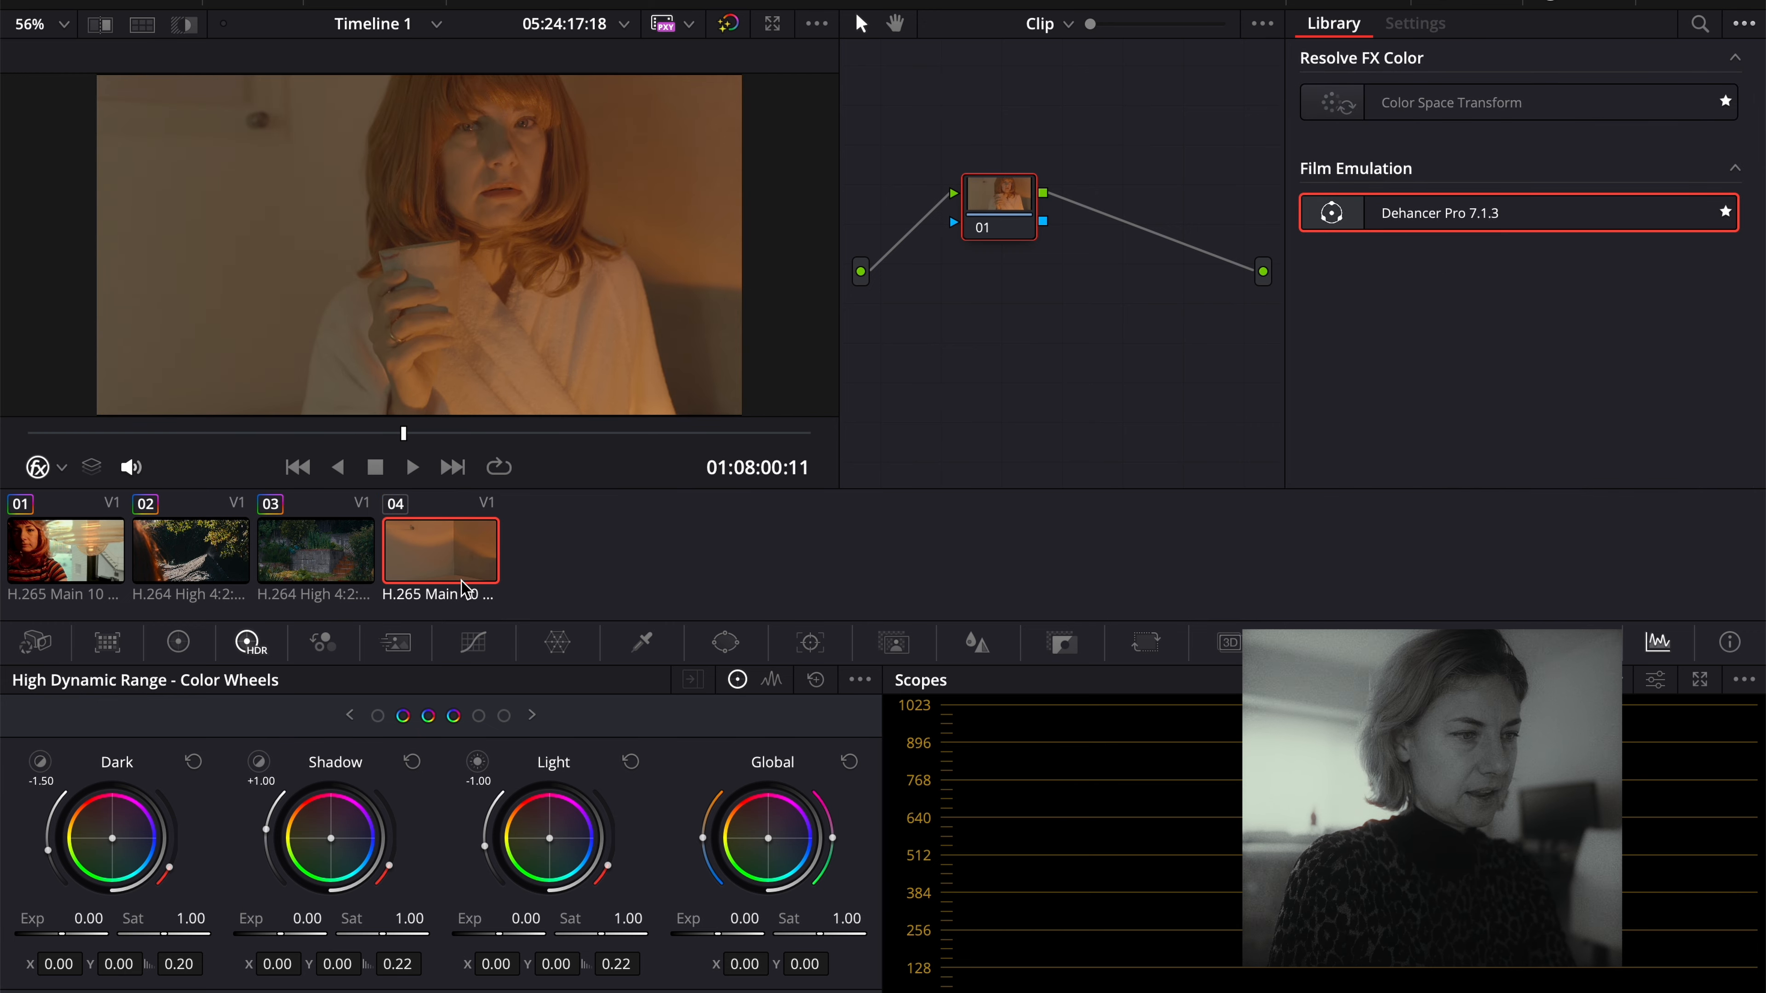
Apply clip 03's node grade to clip 04 and show a frame of the red-haired woman near the clip's middle.
right_click(346, 556)
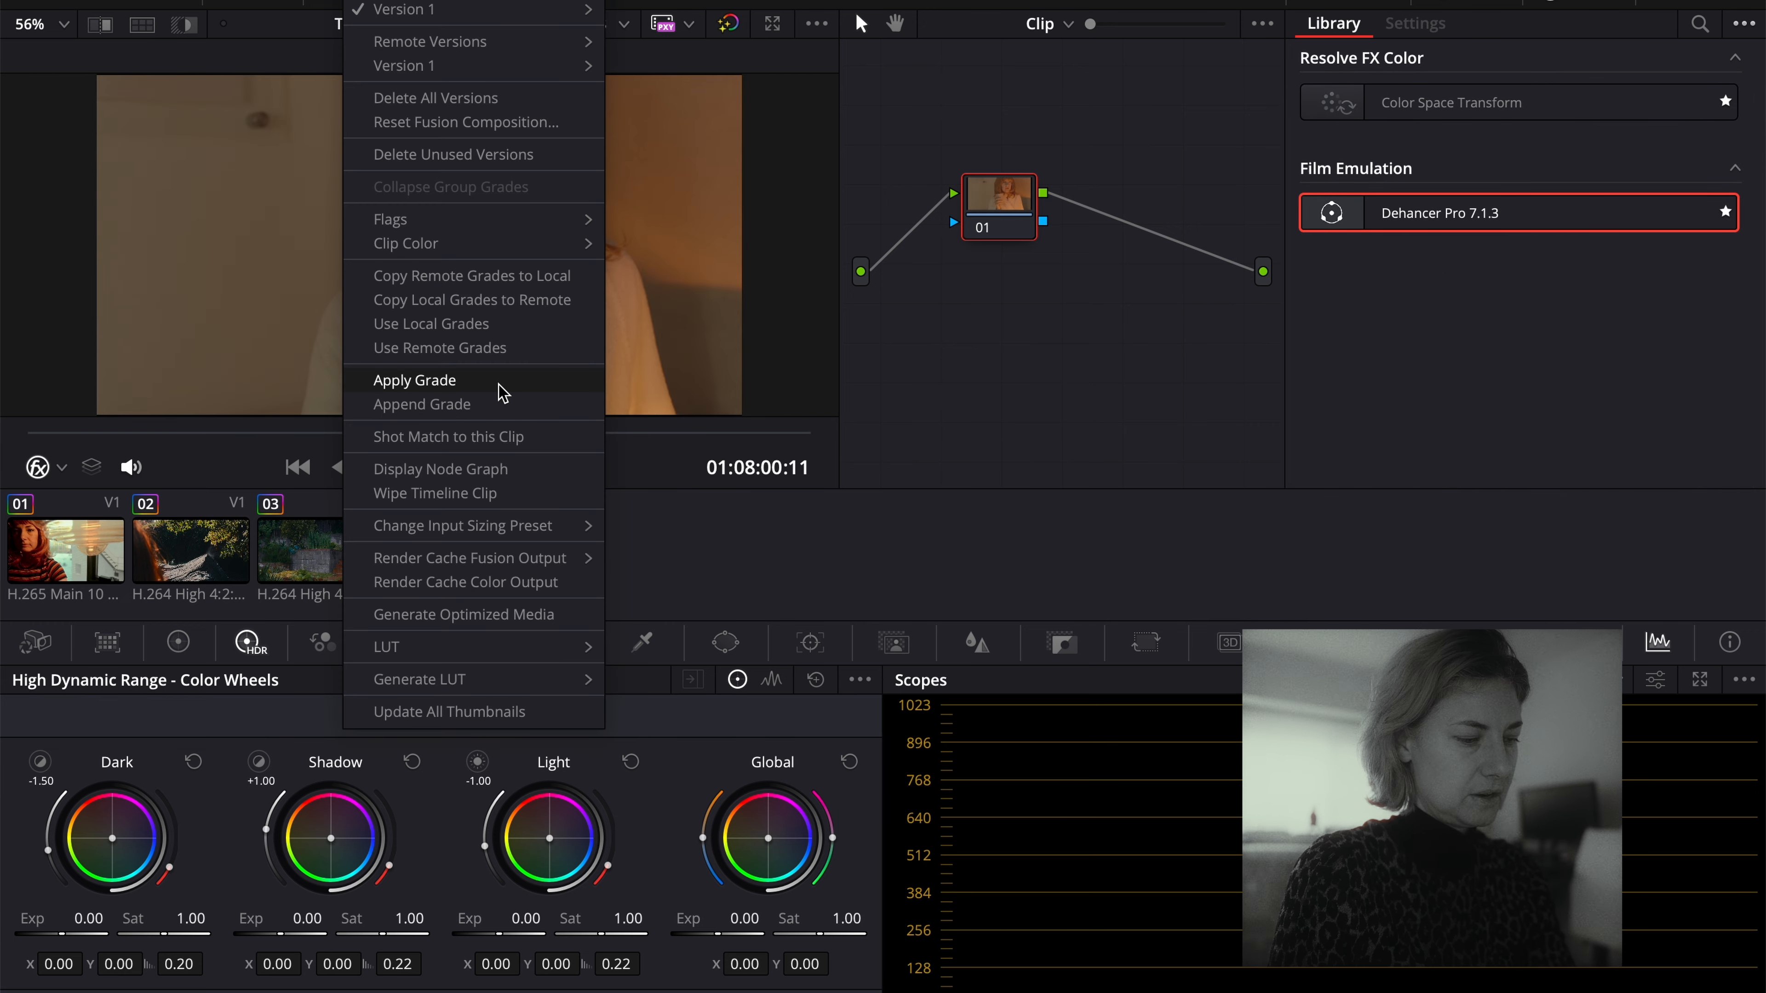
click(553, 388)
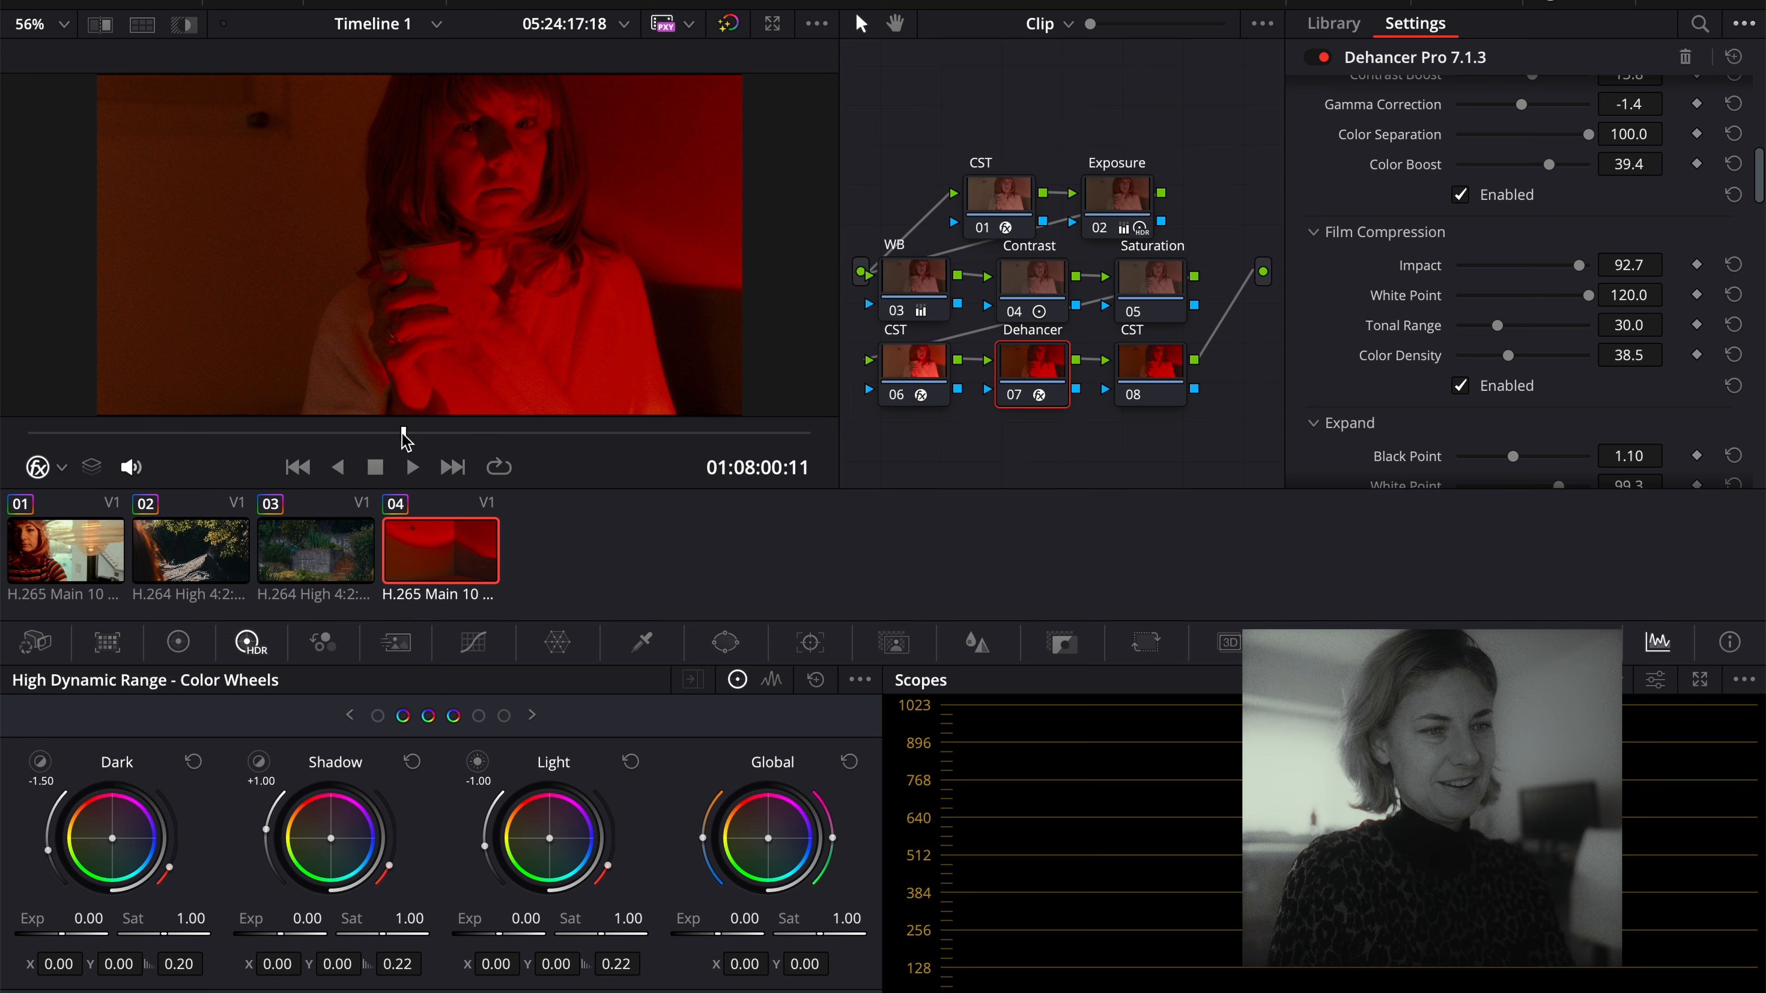
click(383, 433)
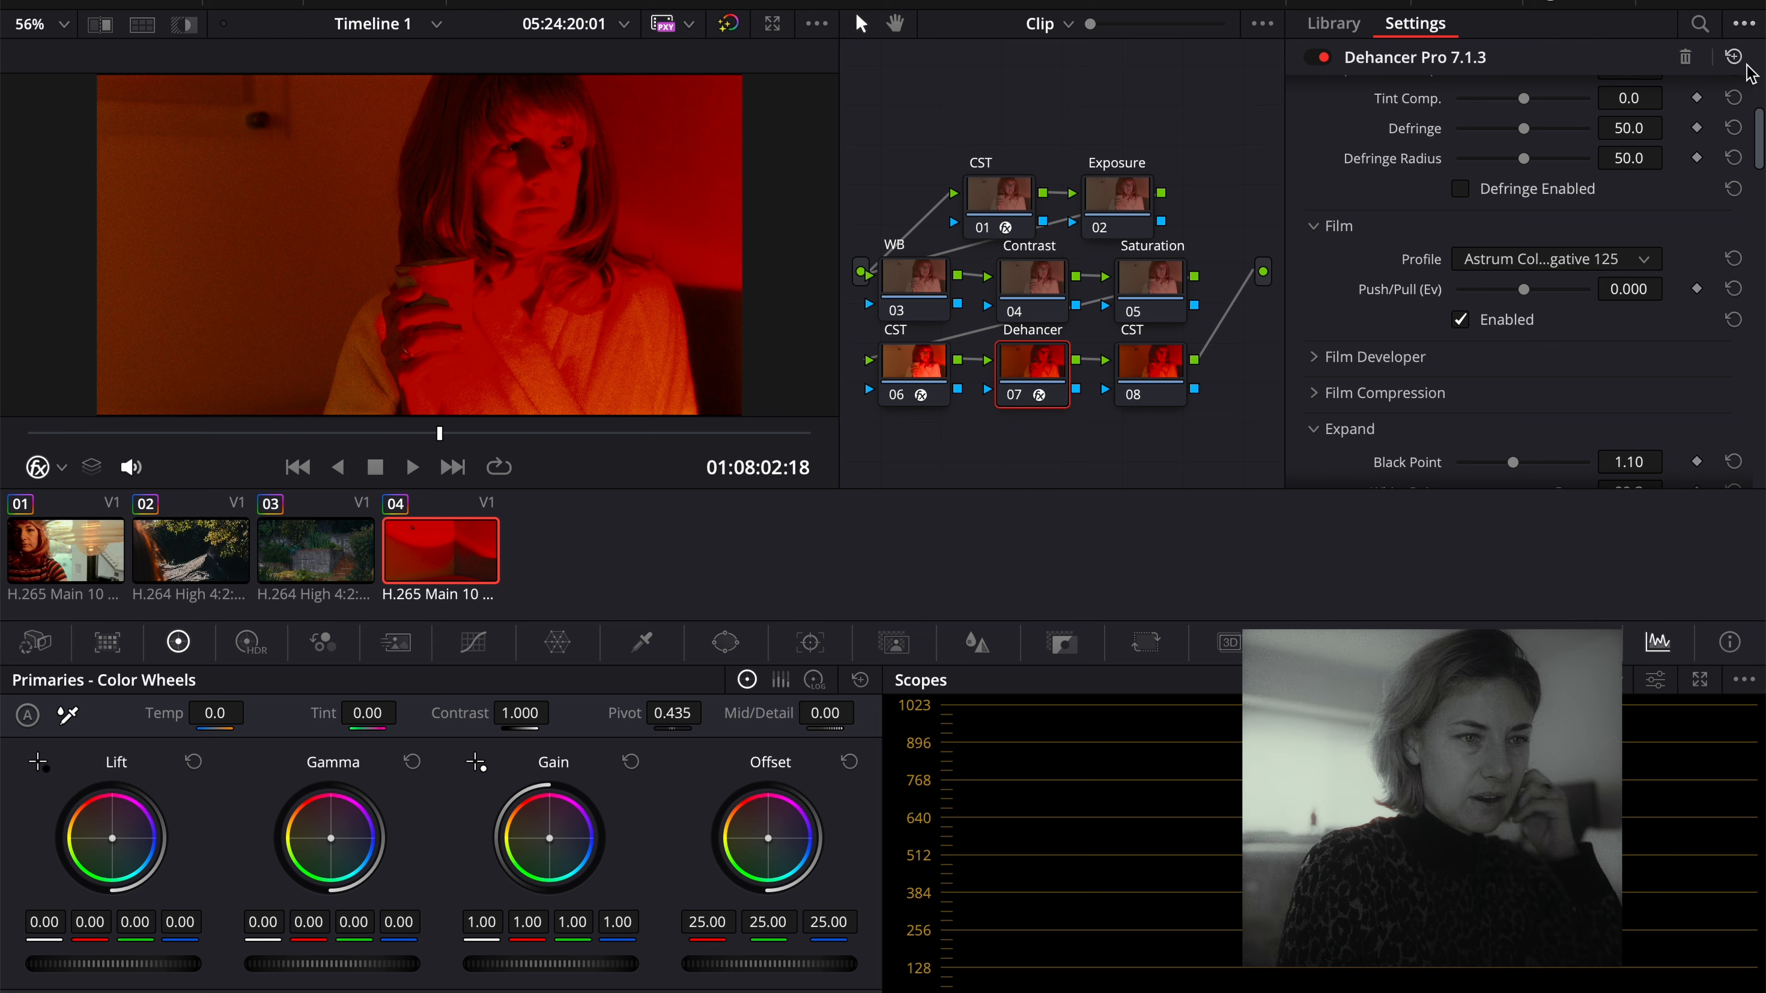
Reset all Dehancer Pro settings on clip 04's Dehancer node, undoing and repeating the reset to compare the looks.
click(1733, 57)
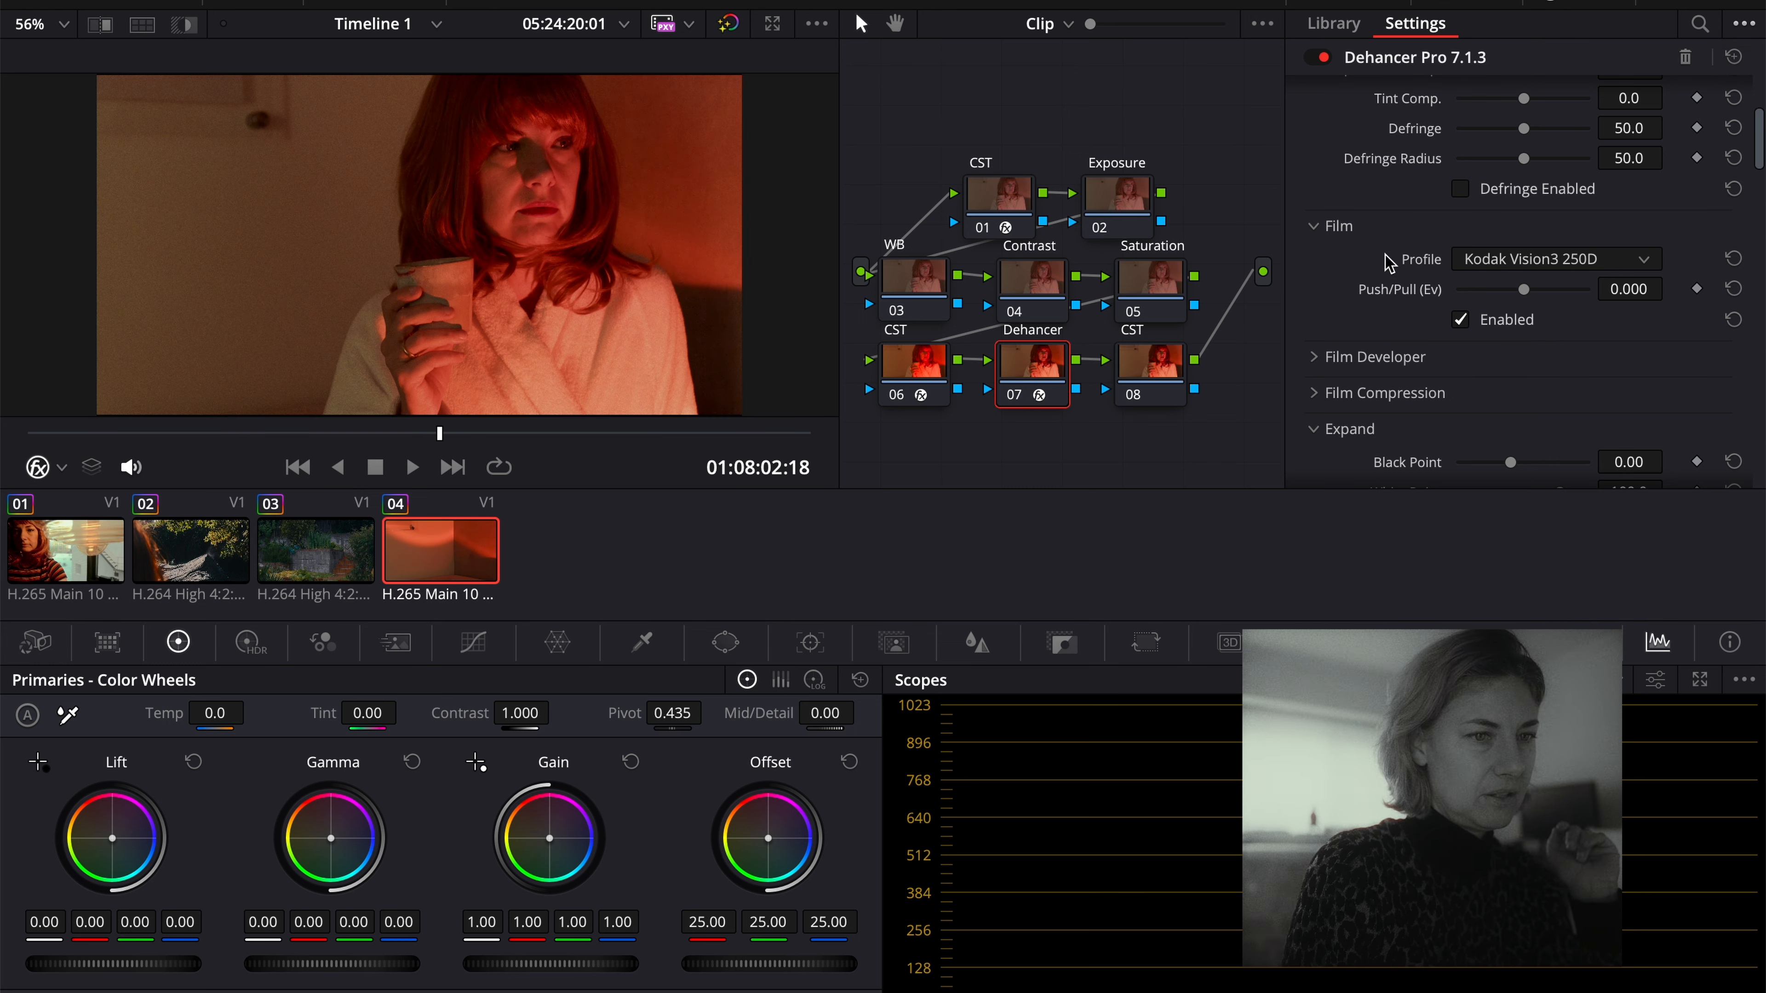
key(ctrl+z)
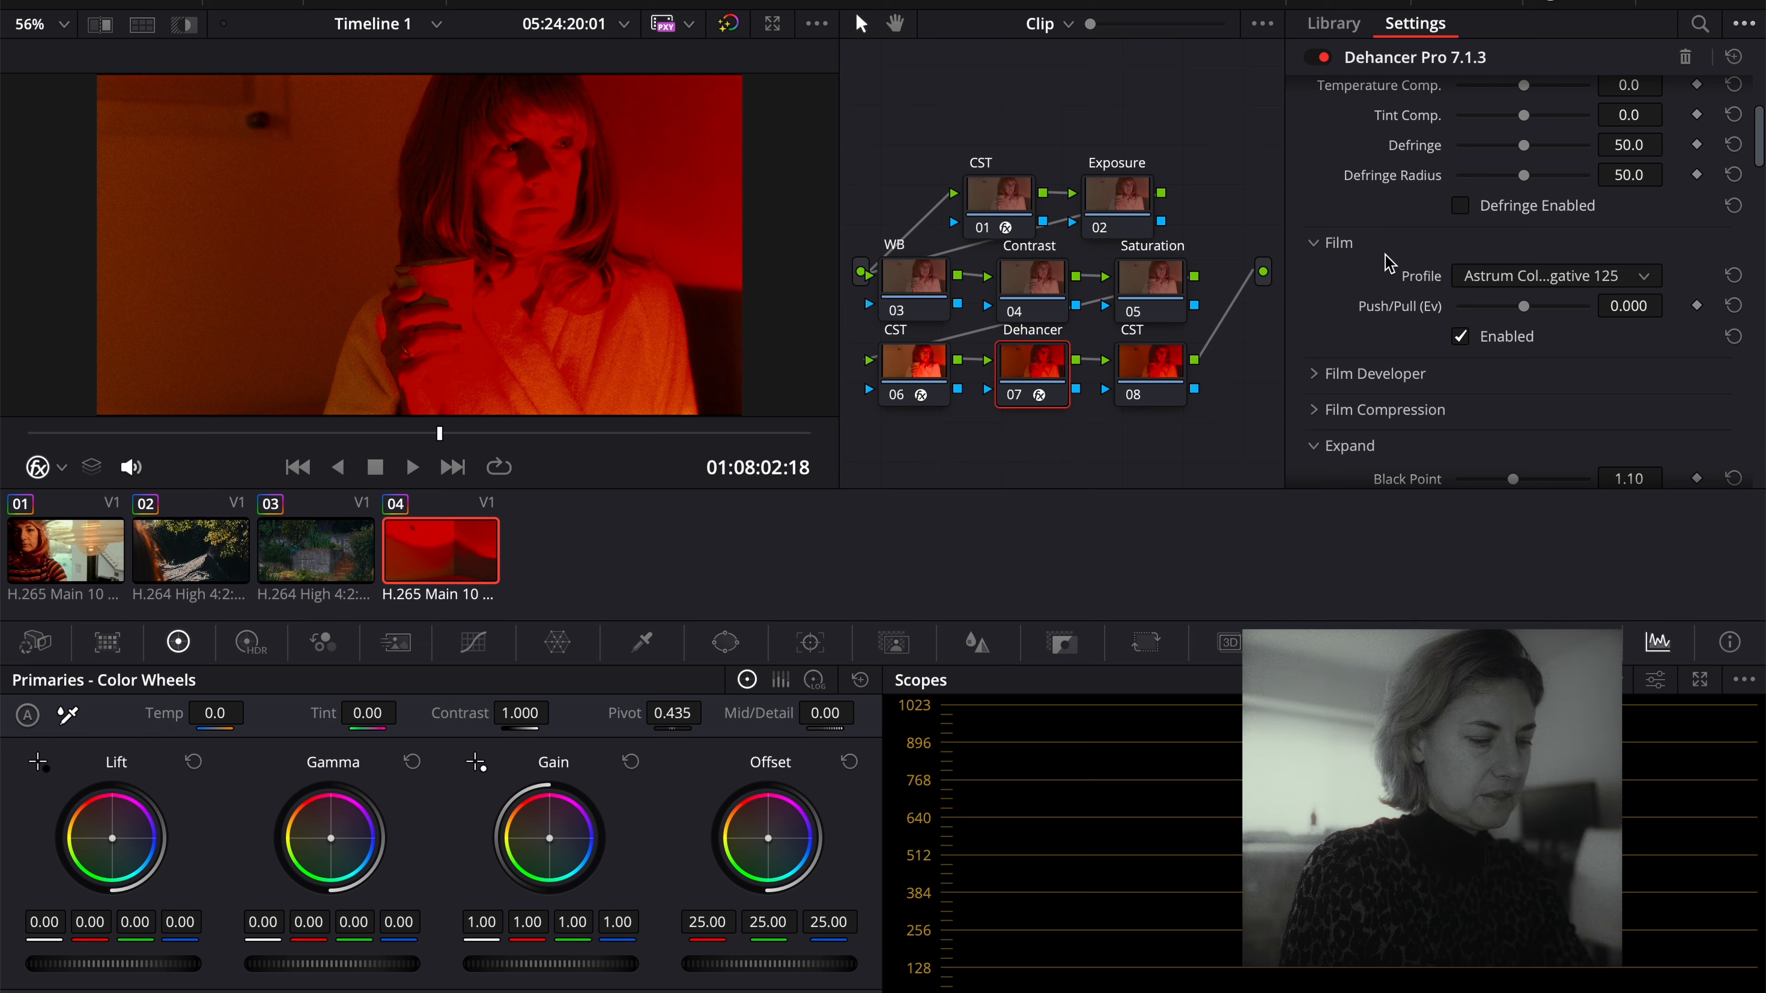
click(1734, 59)
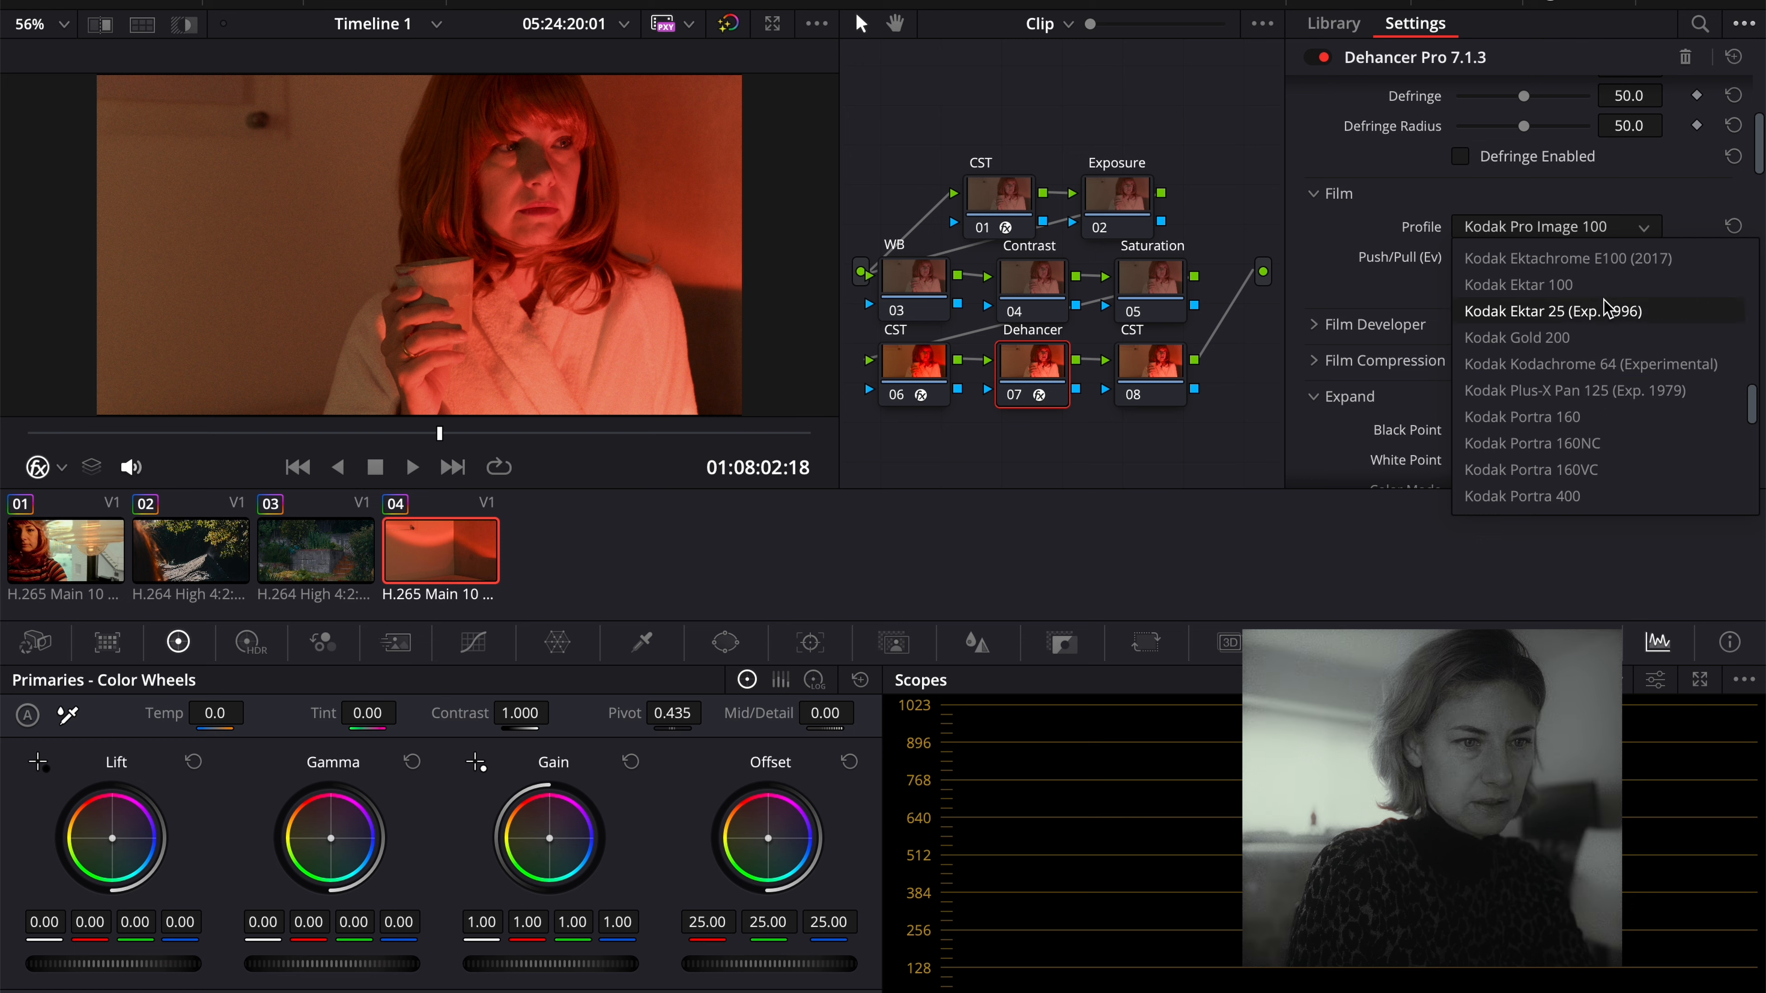
Try the Kodak Plus-X Pan 125 (Exp. 1979) and Rollei CN200 film profiles in Dehancer.
scroll(1606, 308, up, 2)
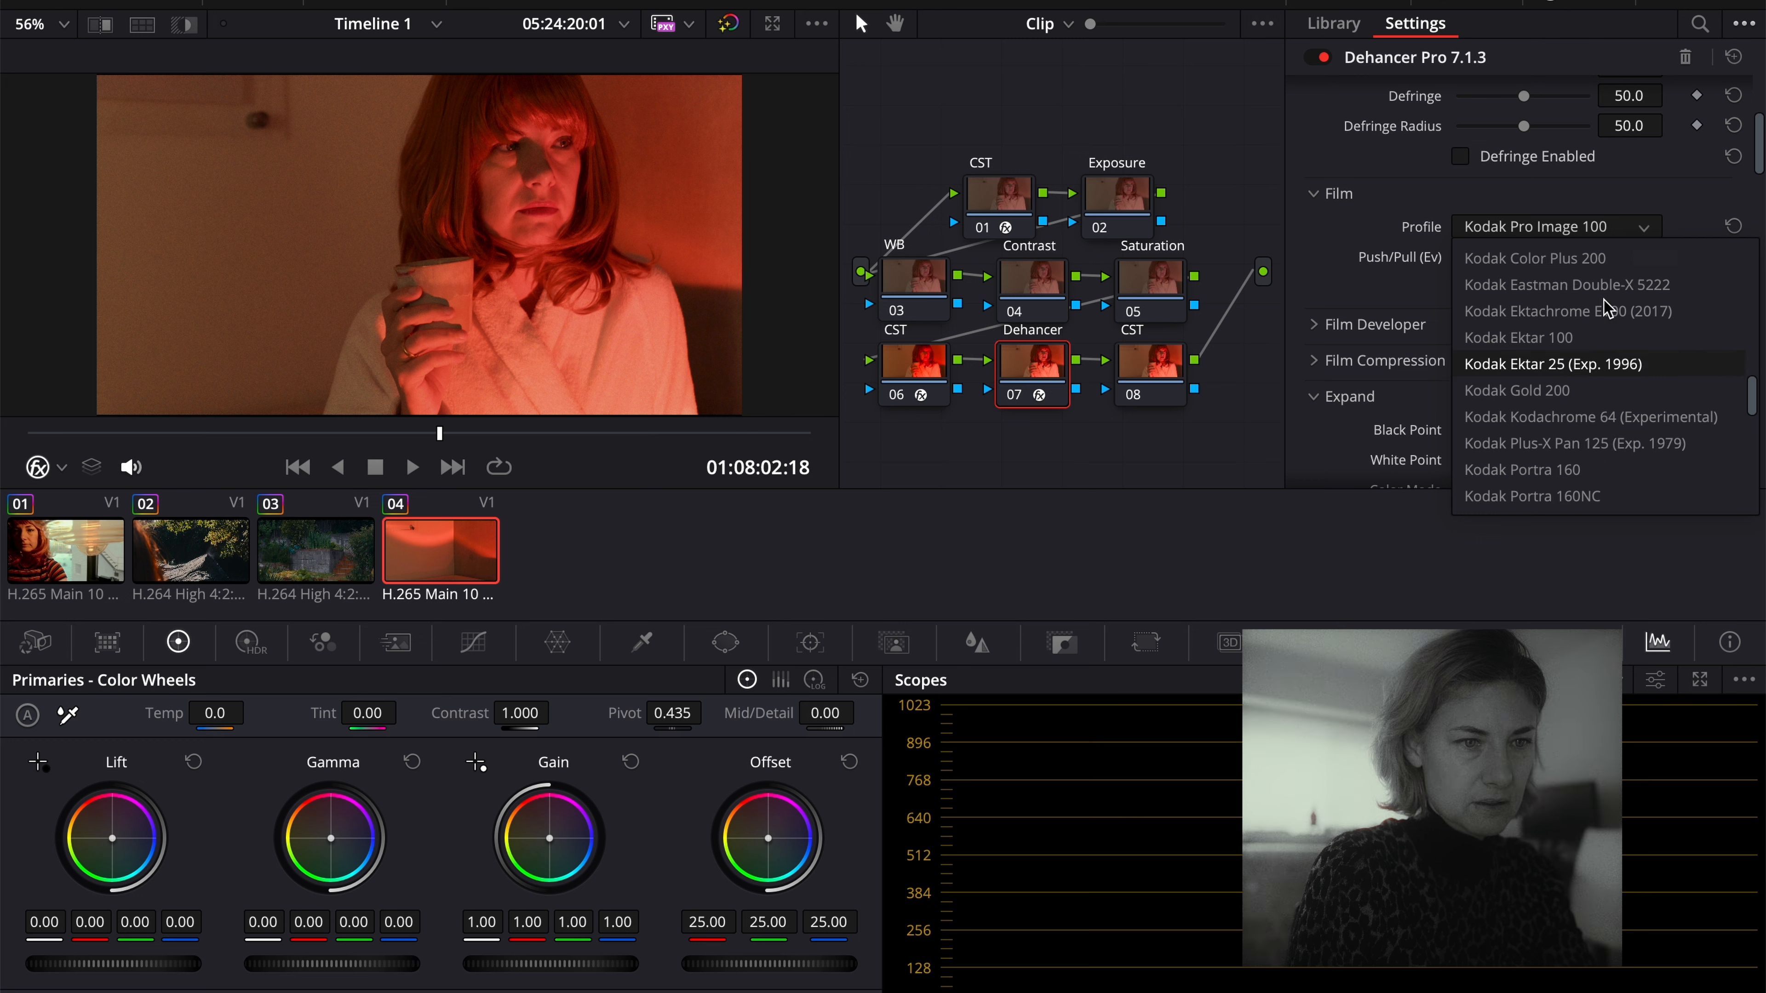
scroll(1603, 300, down, 2)
click(1608, 403)
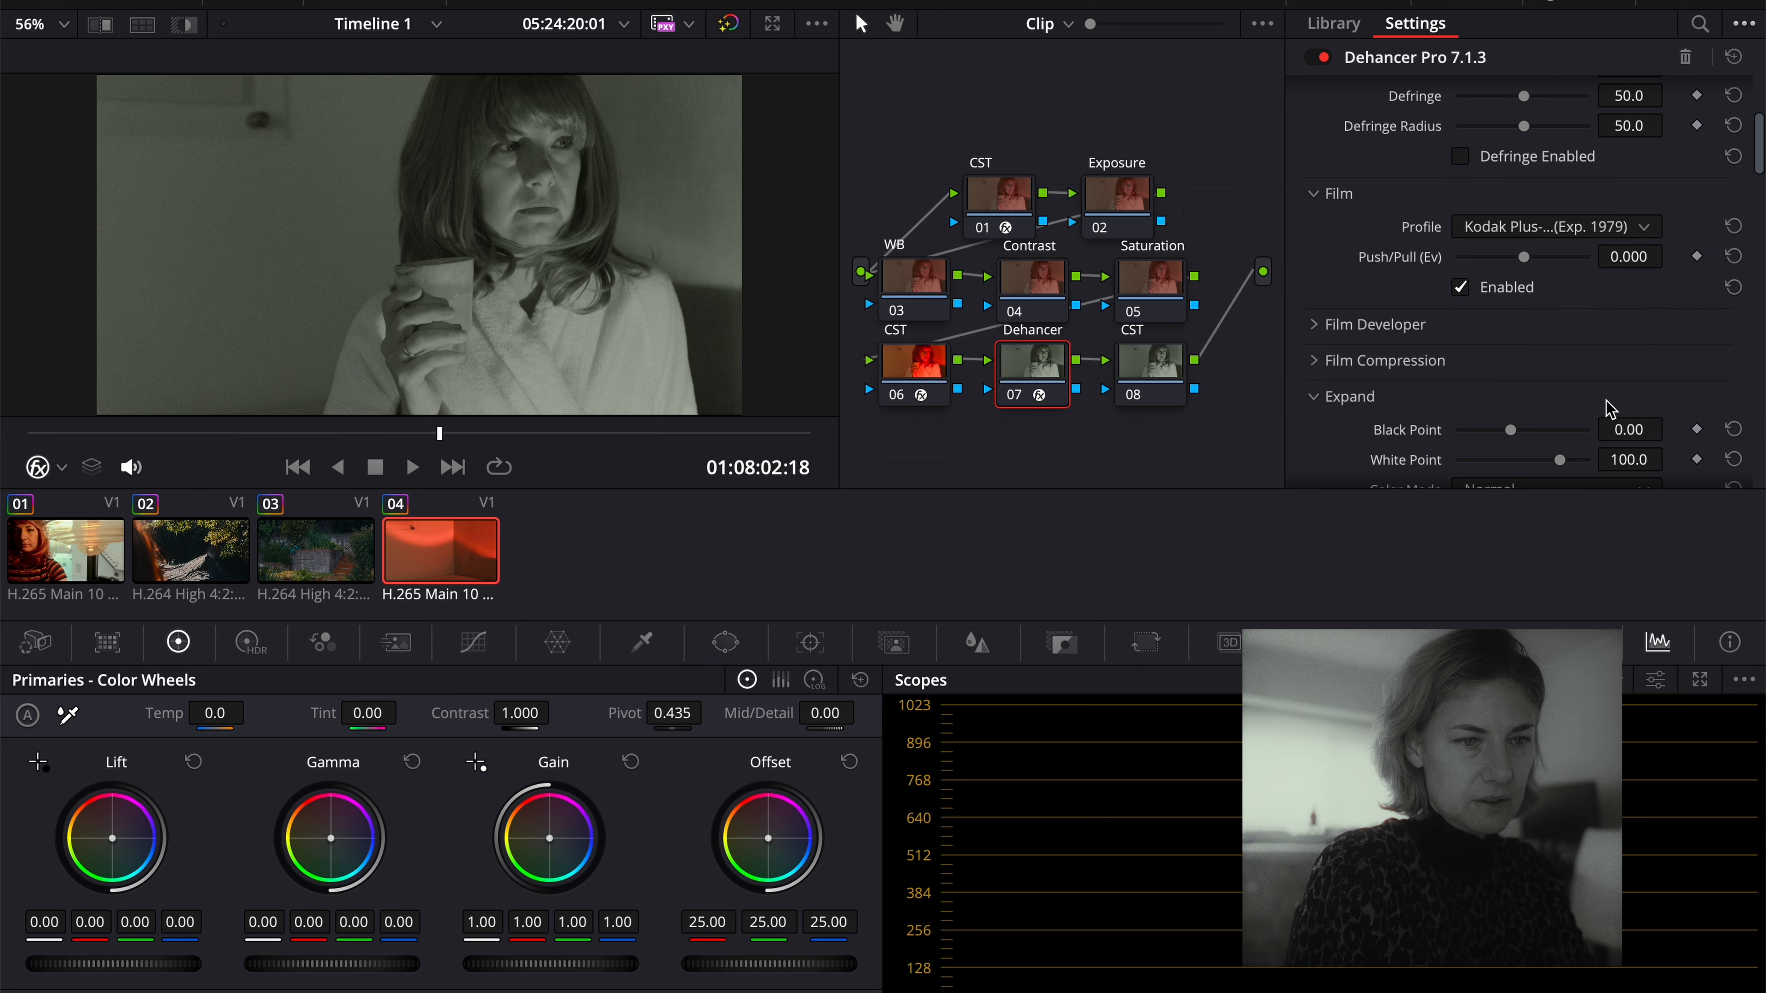
click(1607, 233)
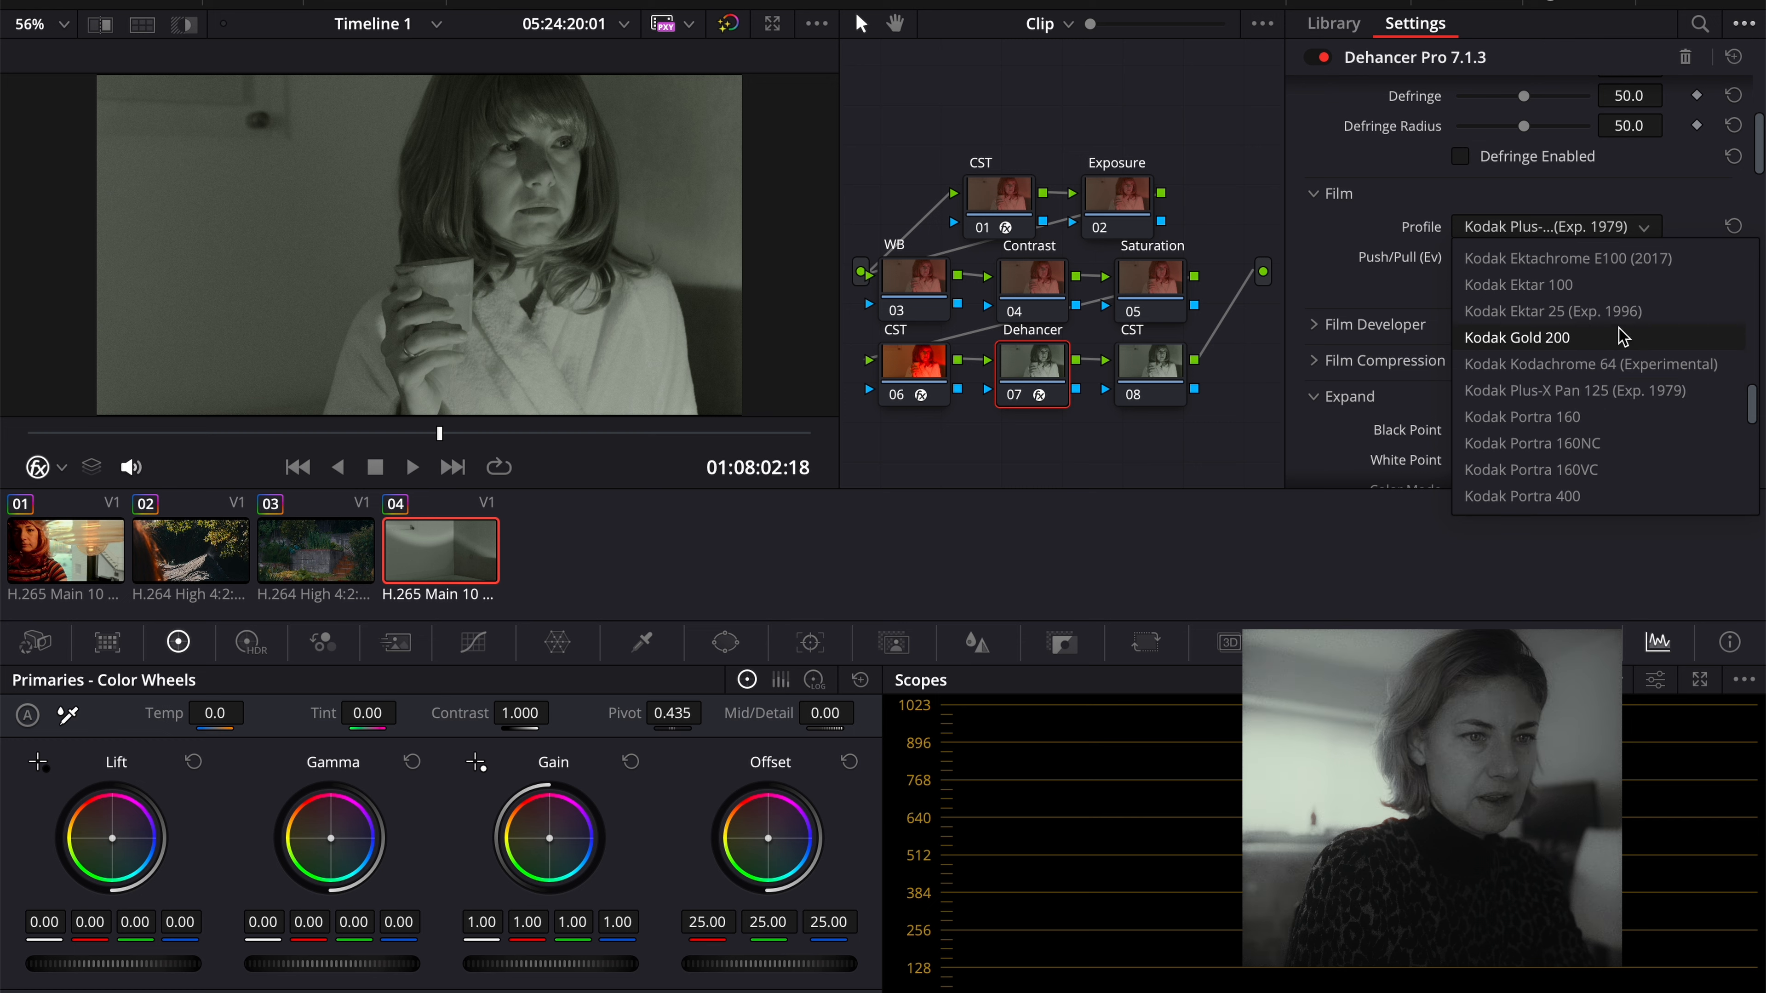
scroll(1621, 333, down, 1)
scroll(1620, 327, down, 10)
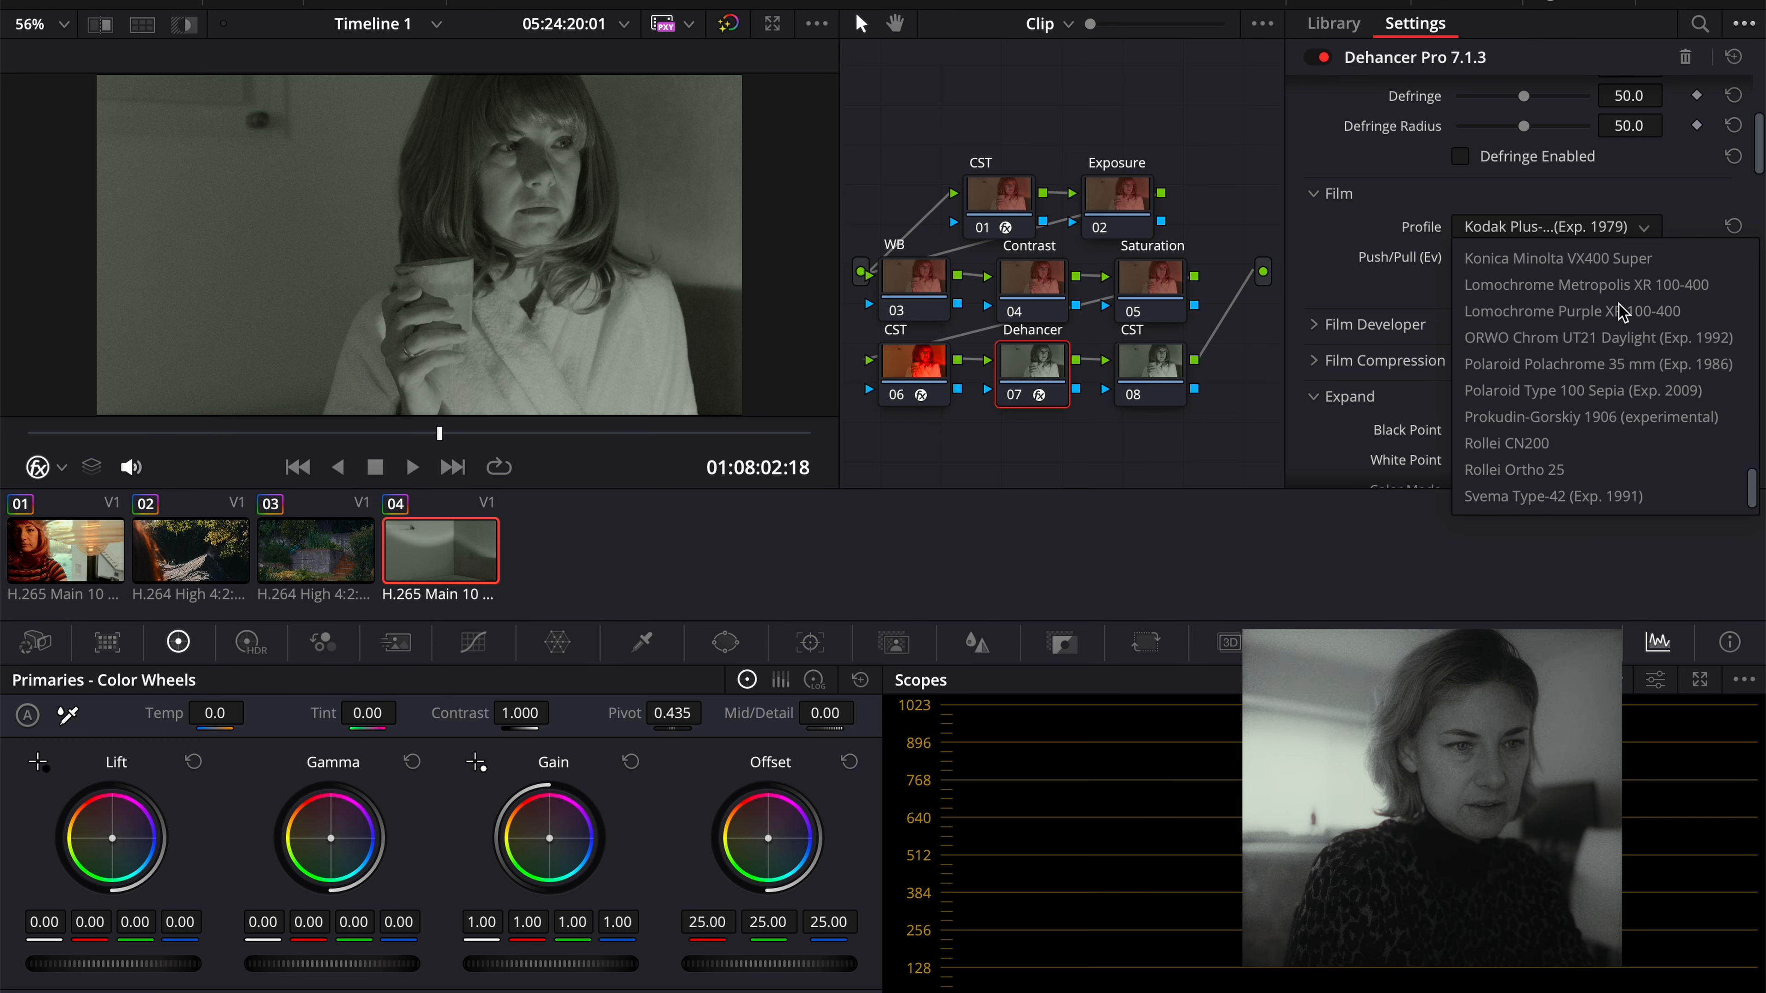
click(1557, 445)
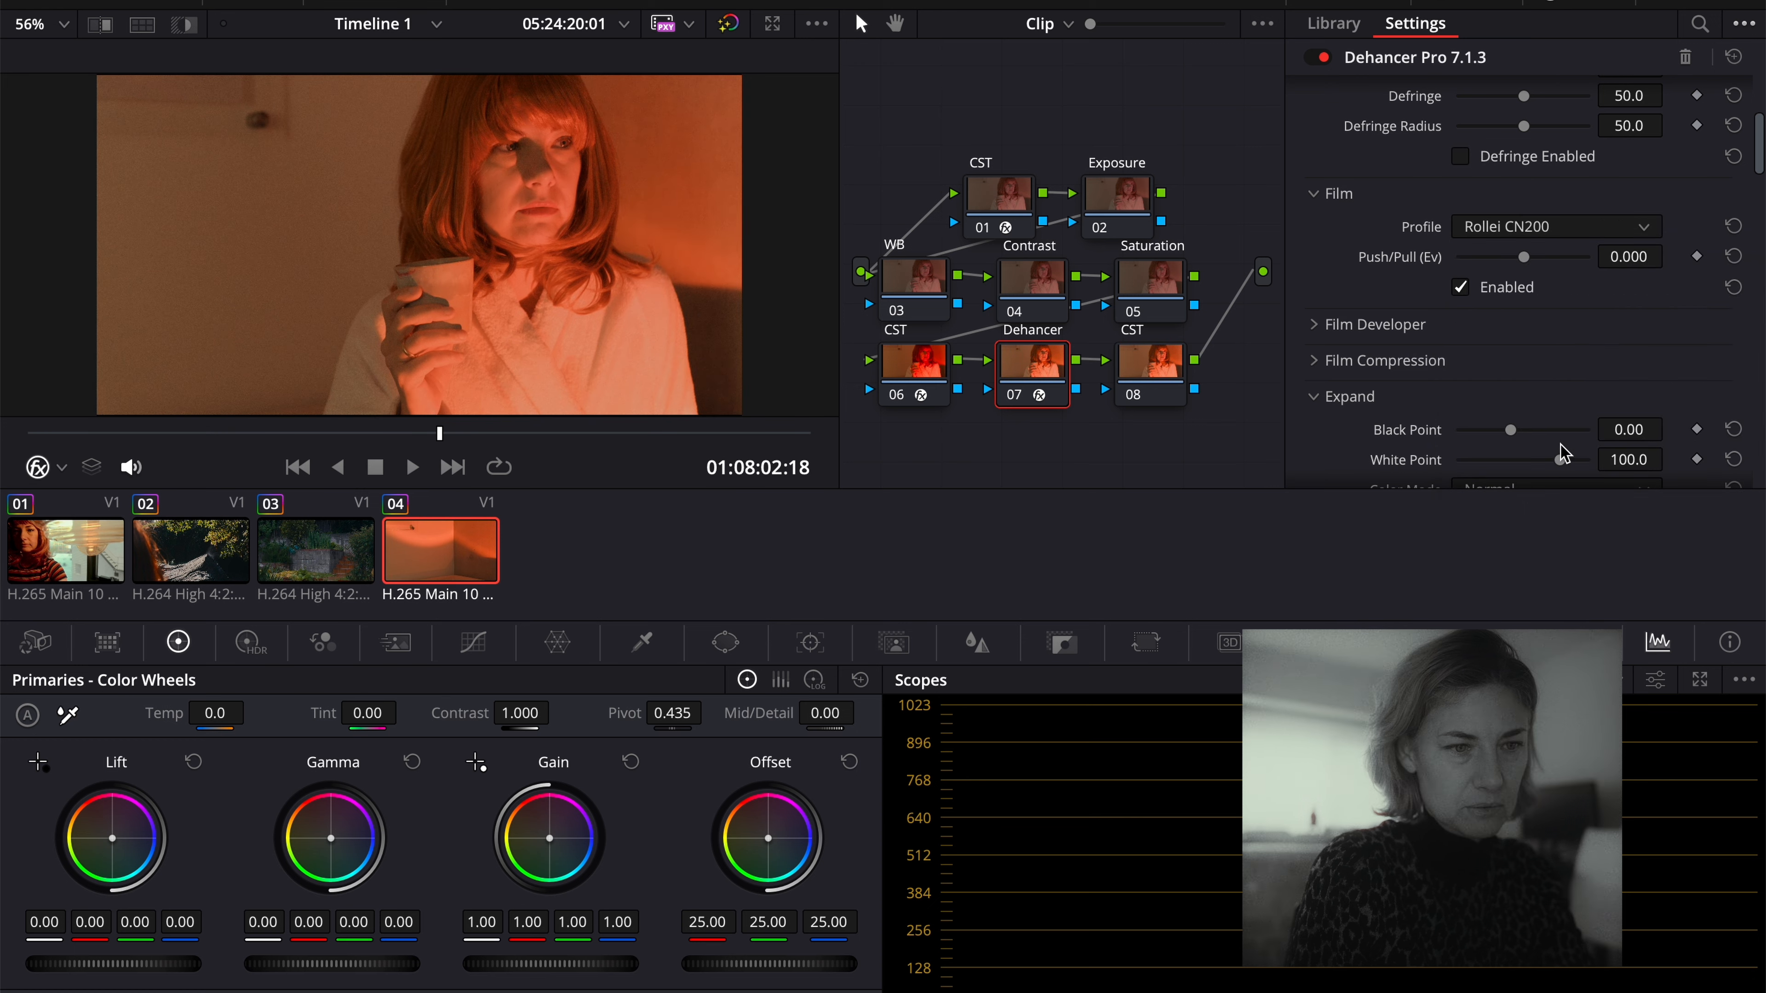
Set Dehancer's Film profile to the black-and-white Fujifilm Neopan Acros 100.
click(1610, 233)
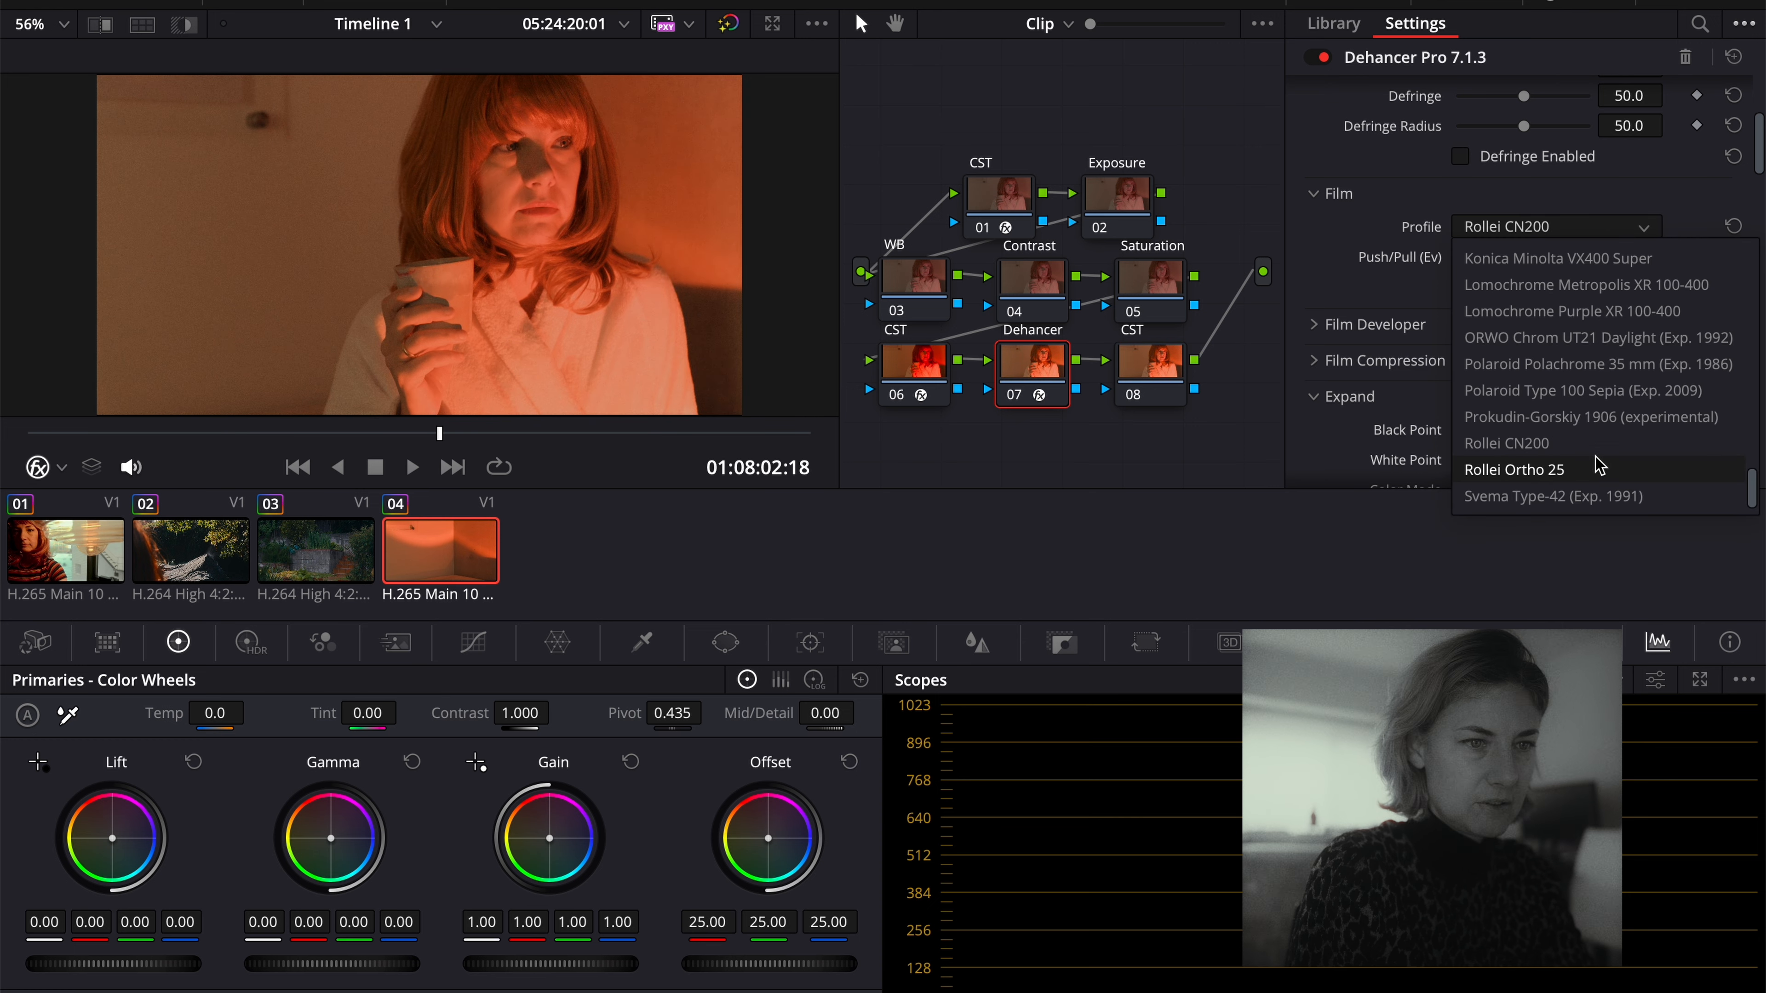
scroll(1622, 428, up, 1)
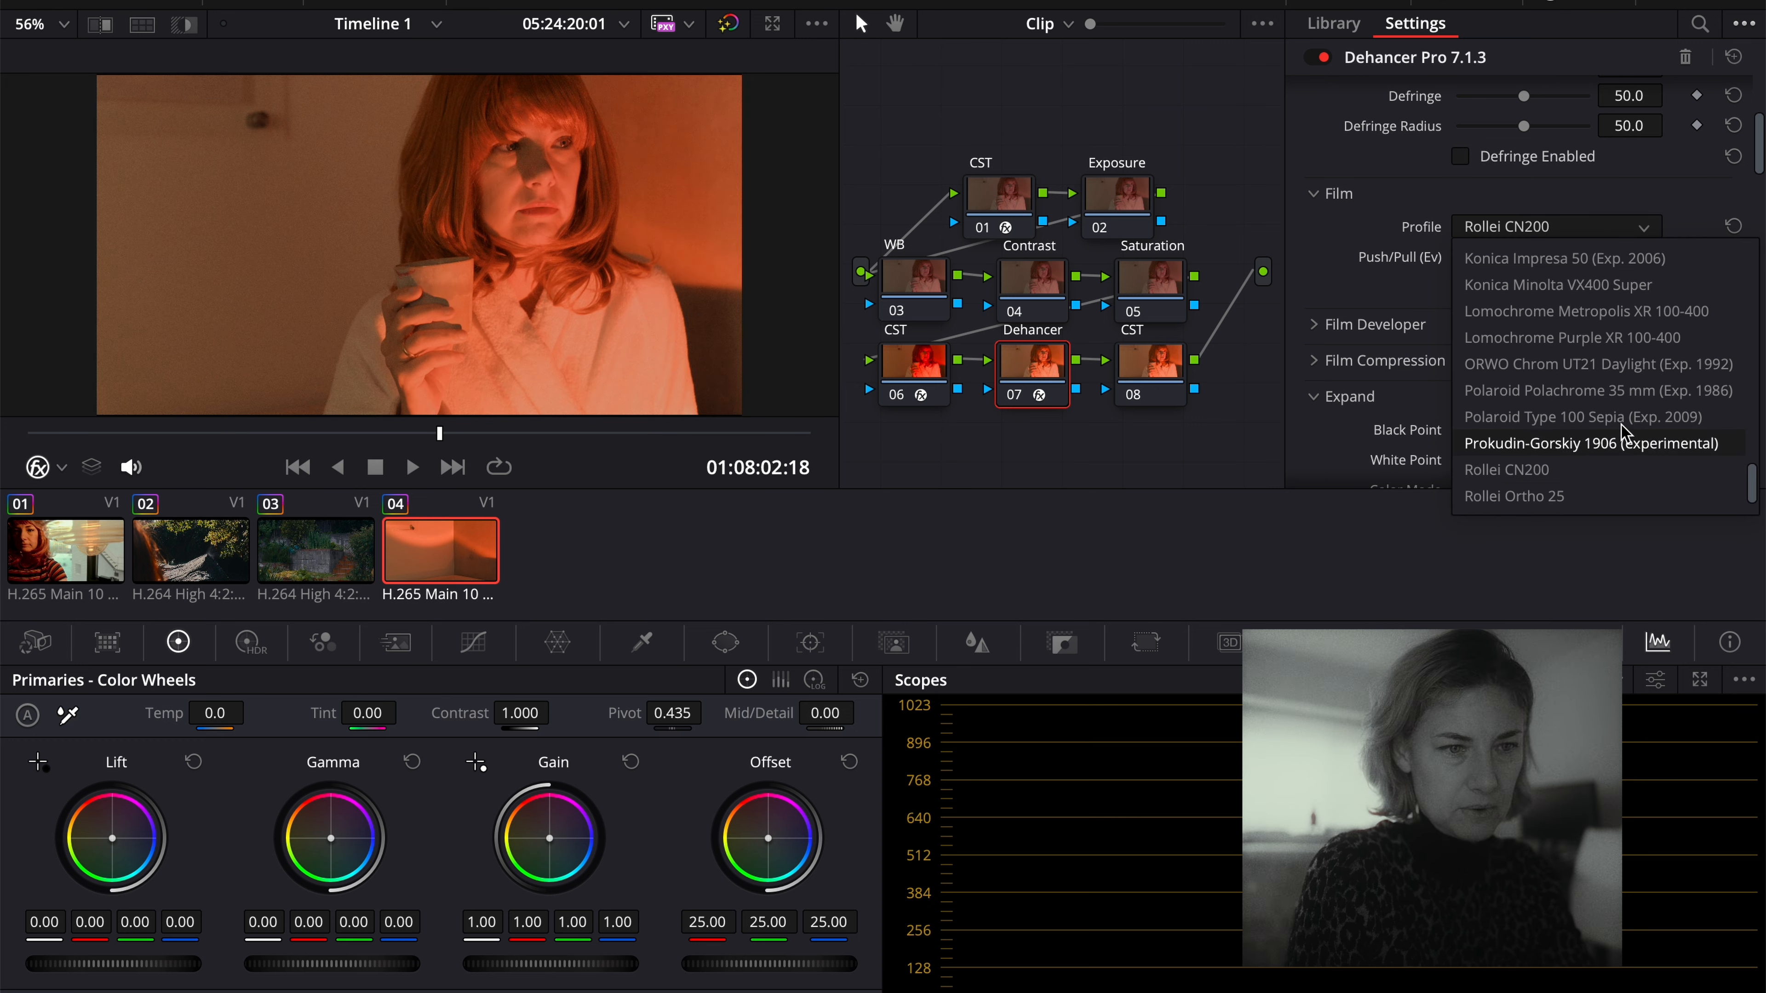
scroll(1612, 347, up, 5)
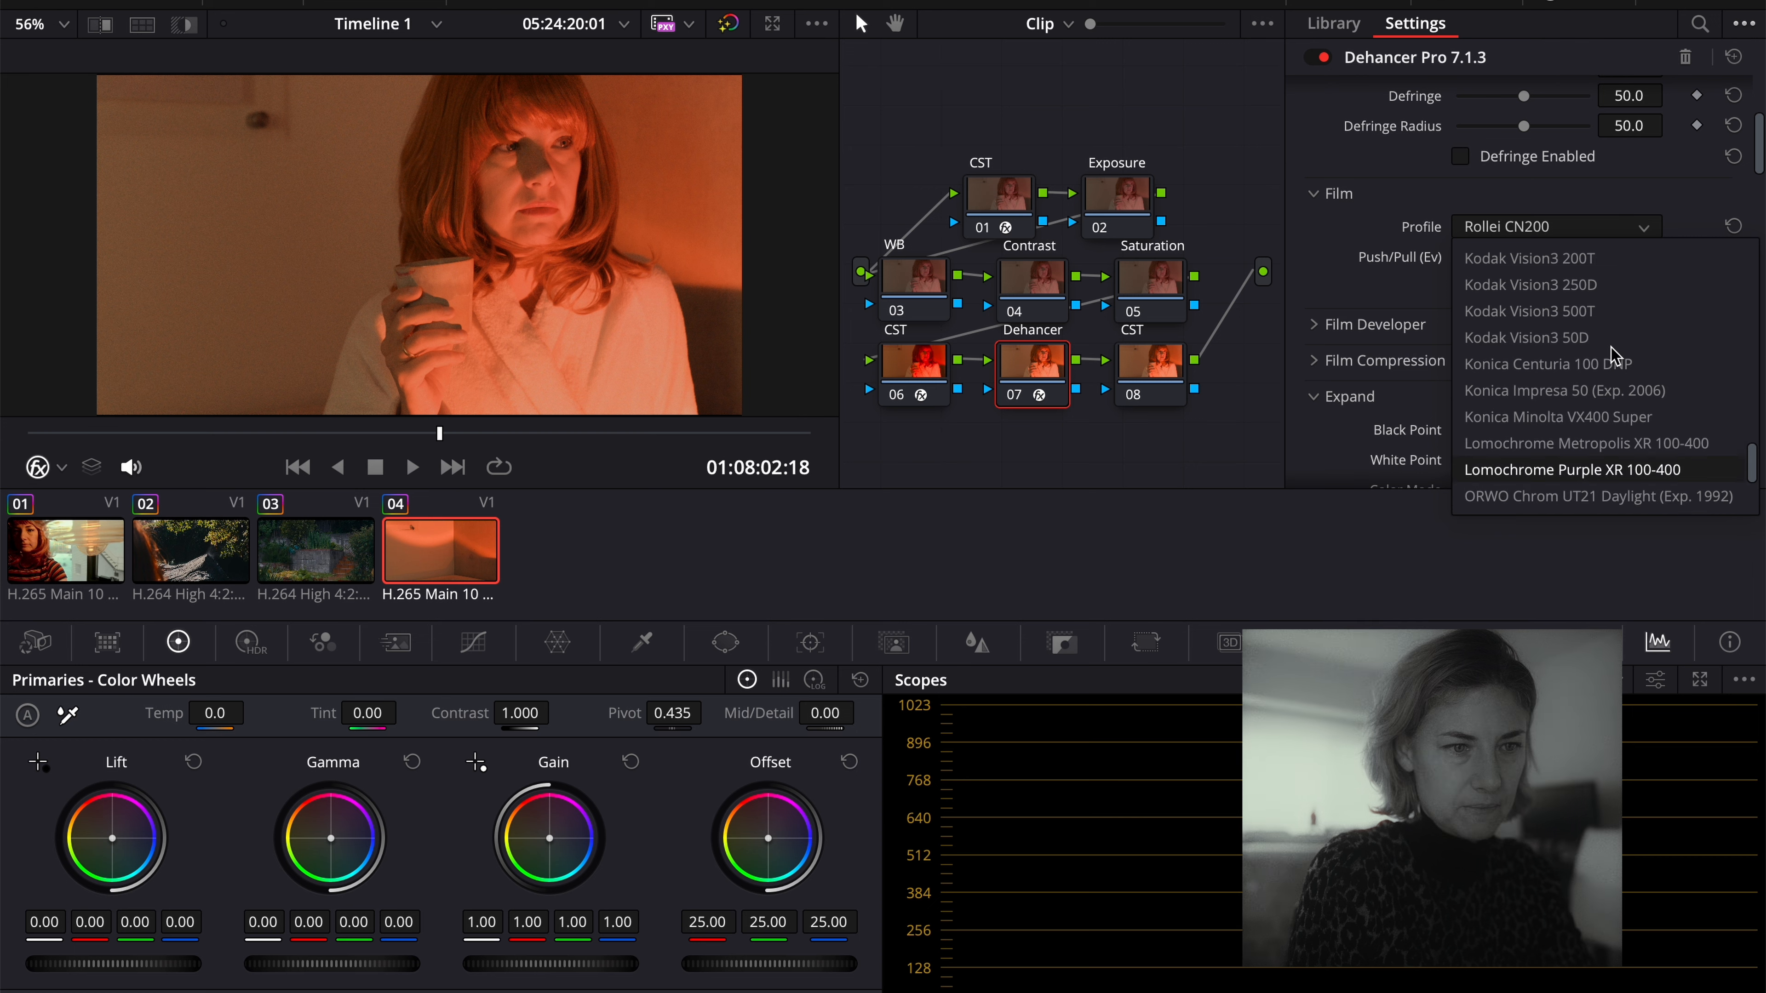
scroll(1612, 348, up, 10)
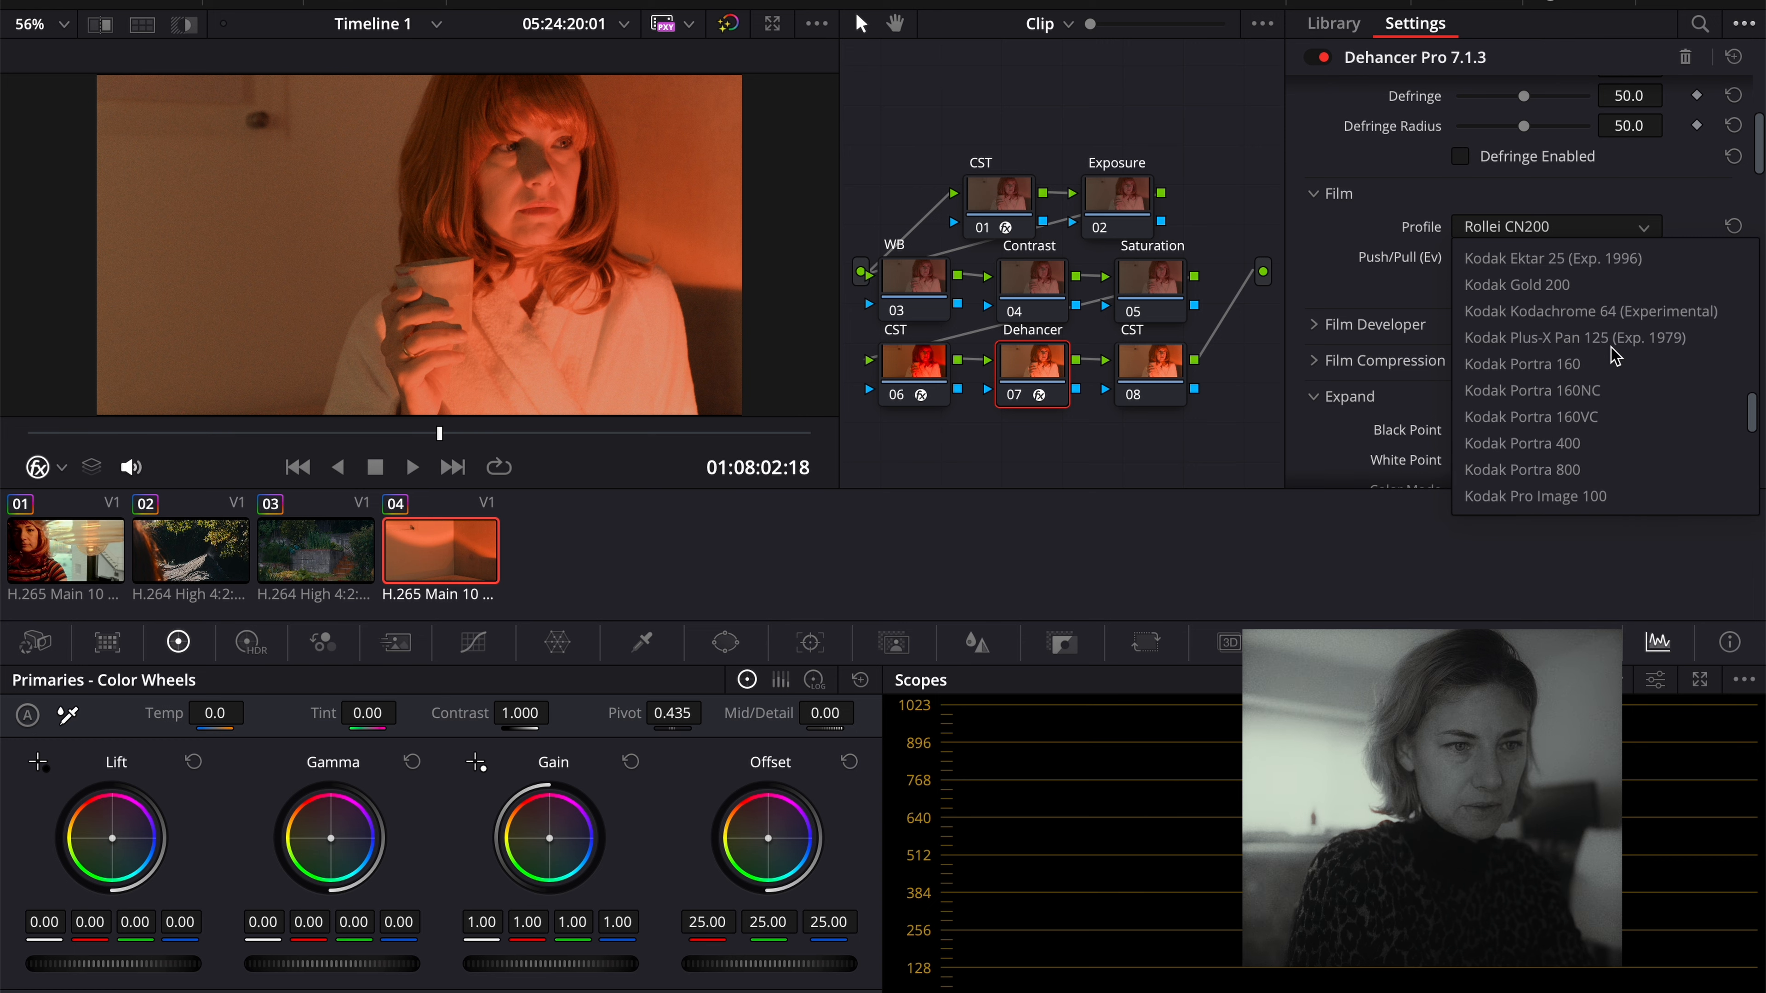
scroll(1612, 348, up, 7)
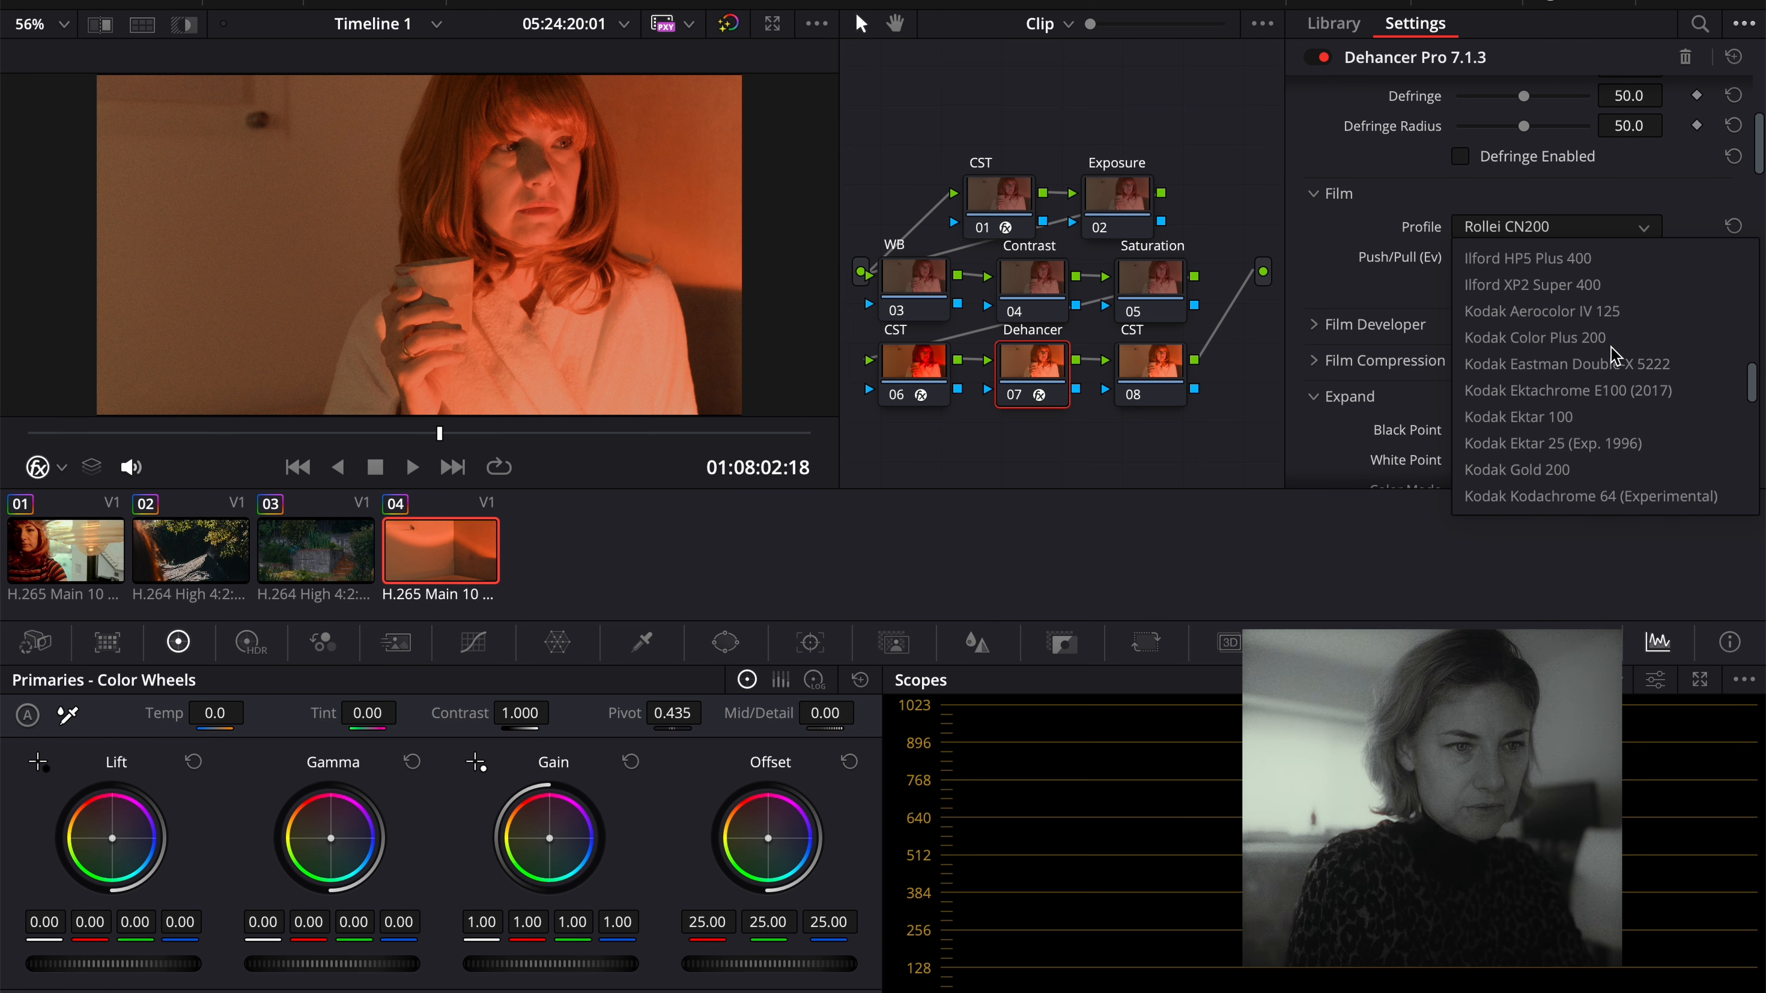
scroll(1612, 348, up, 8)
click(1617, 315)
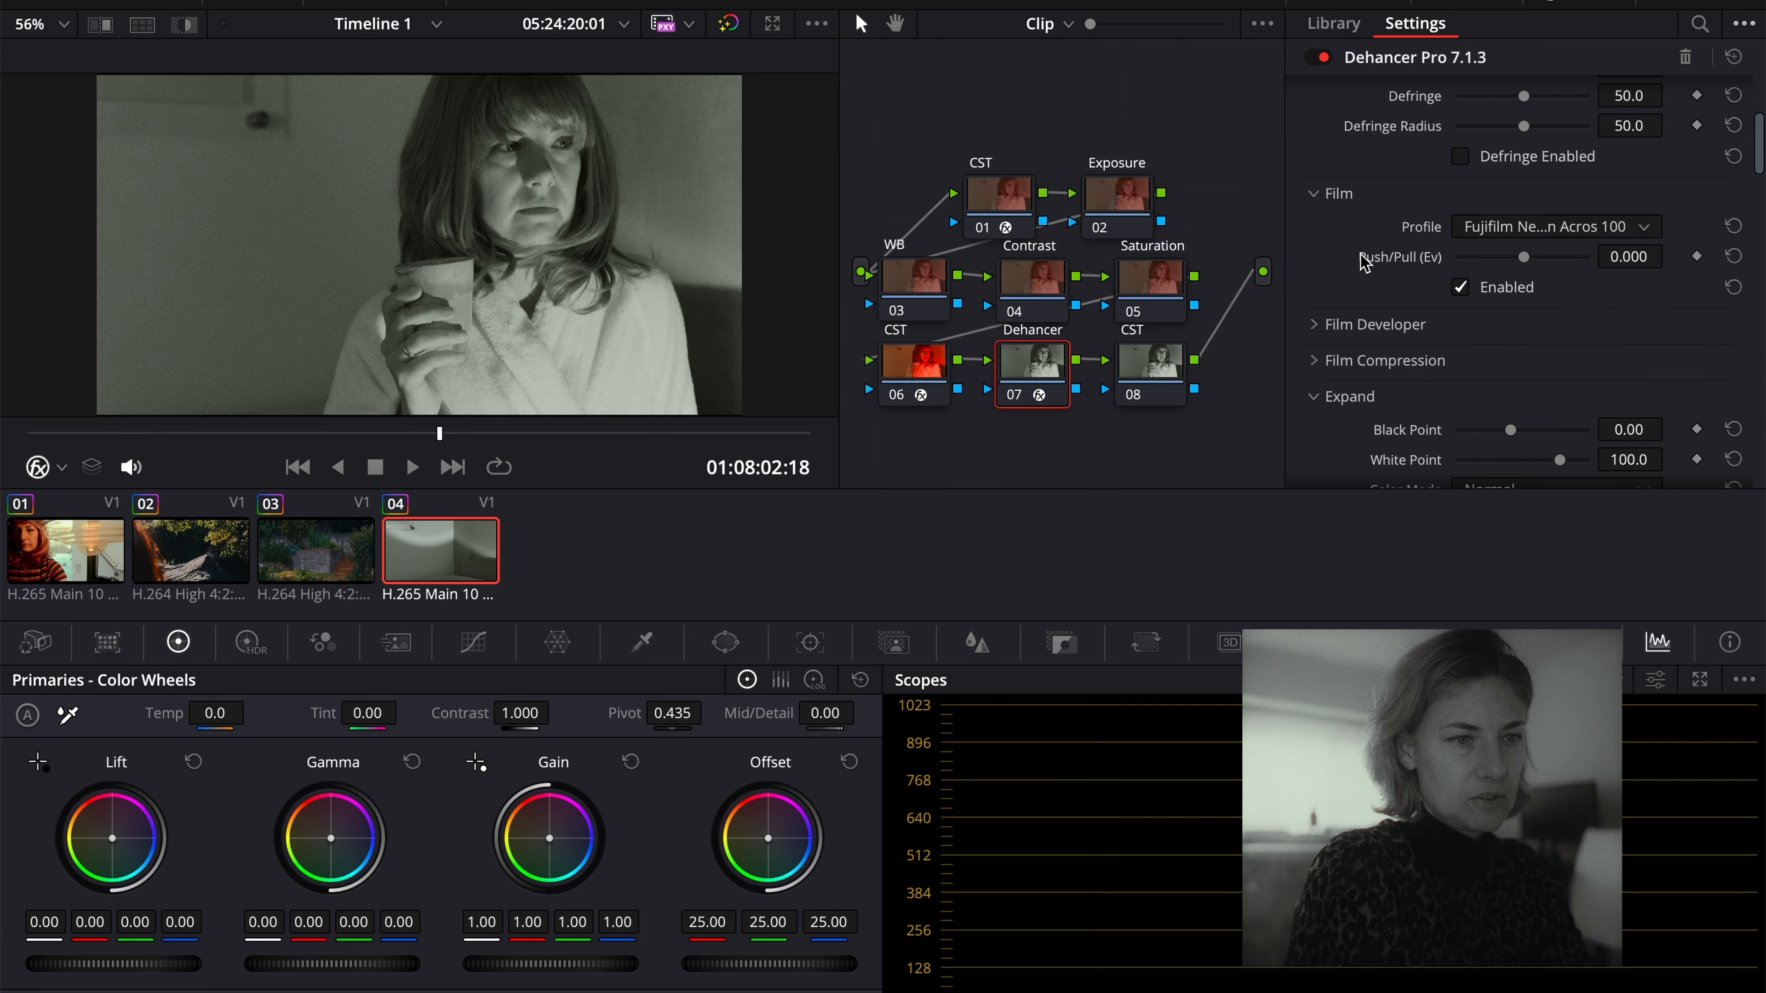
Lower Color Boost to -100 in Dehancer's Film Developer section and Saturation to 0 in its Print section.
scroll(1365, 262, up, 6)
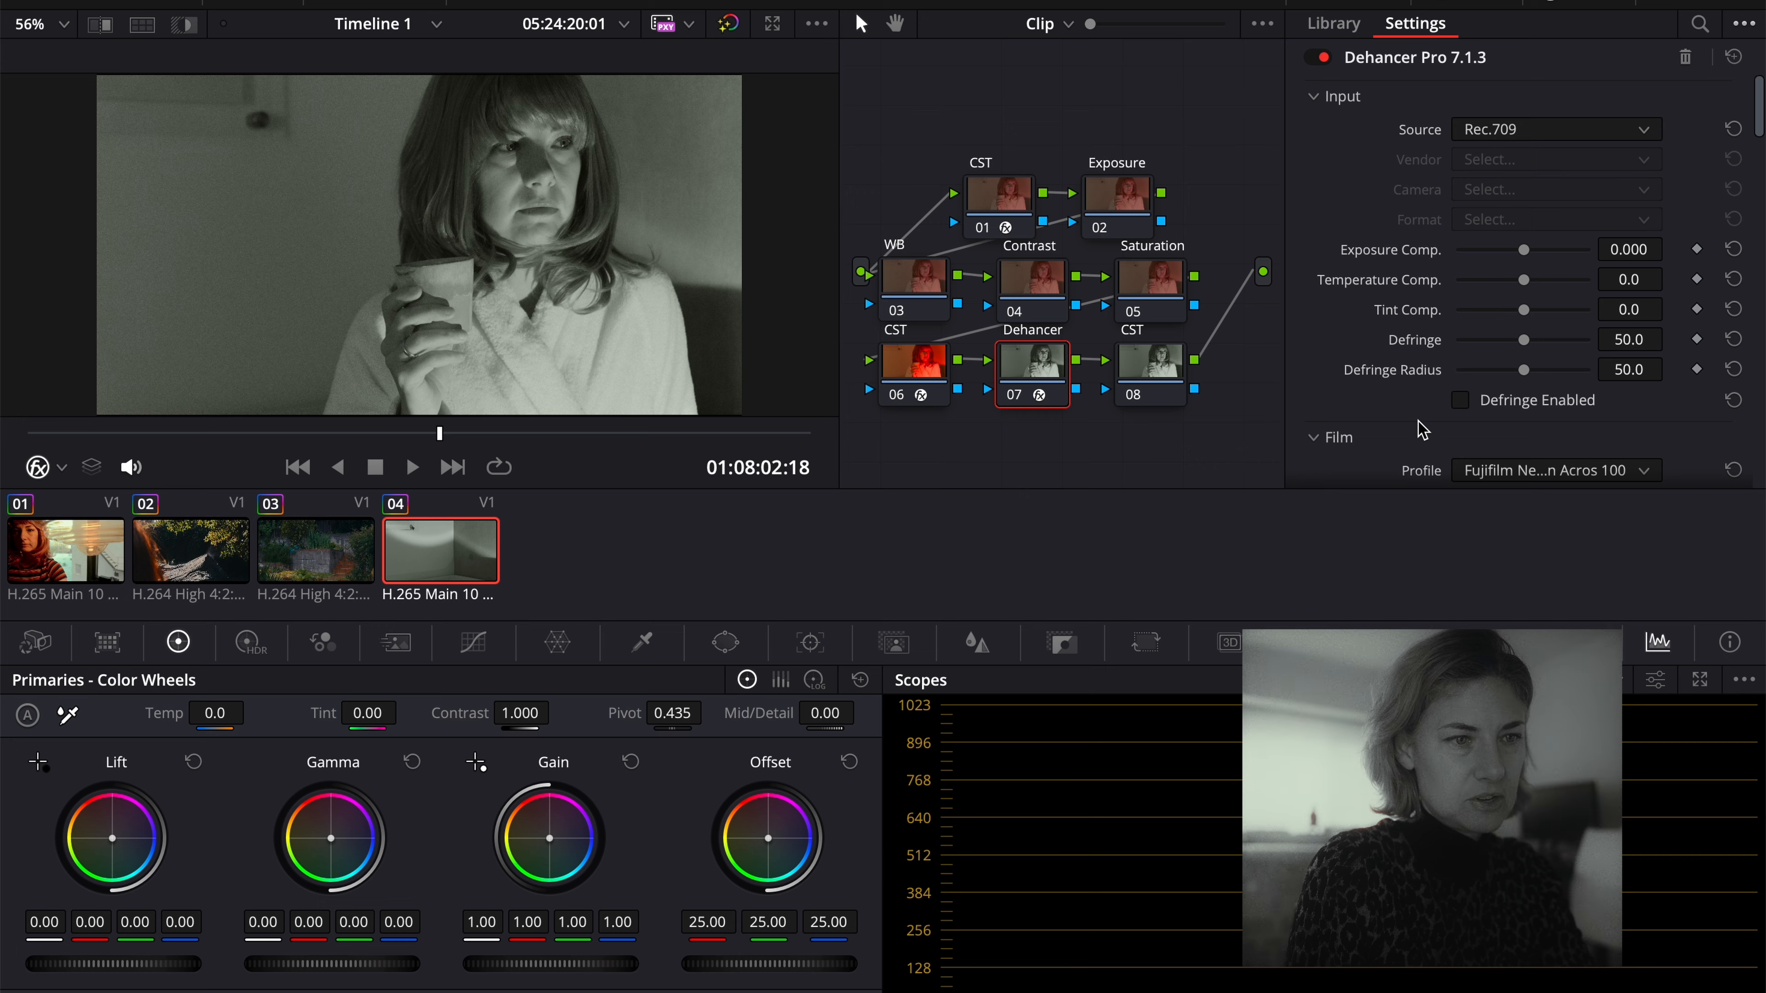
scroll(1422, 429, down, 10)
click(1360, 143)
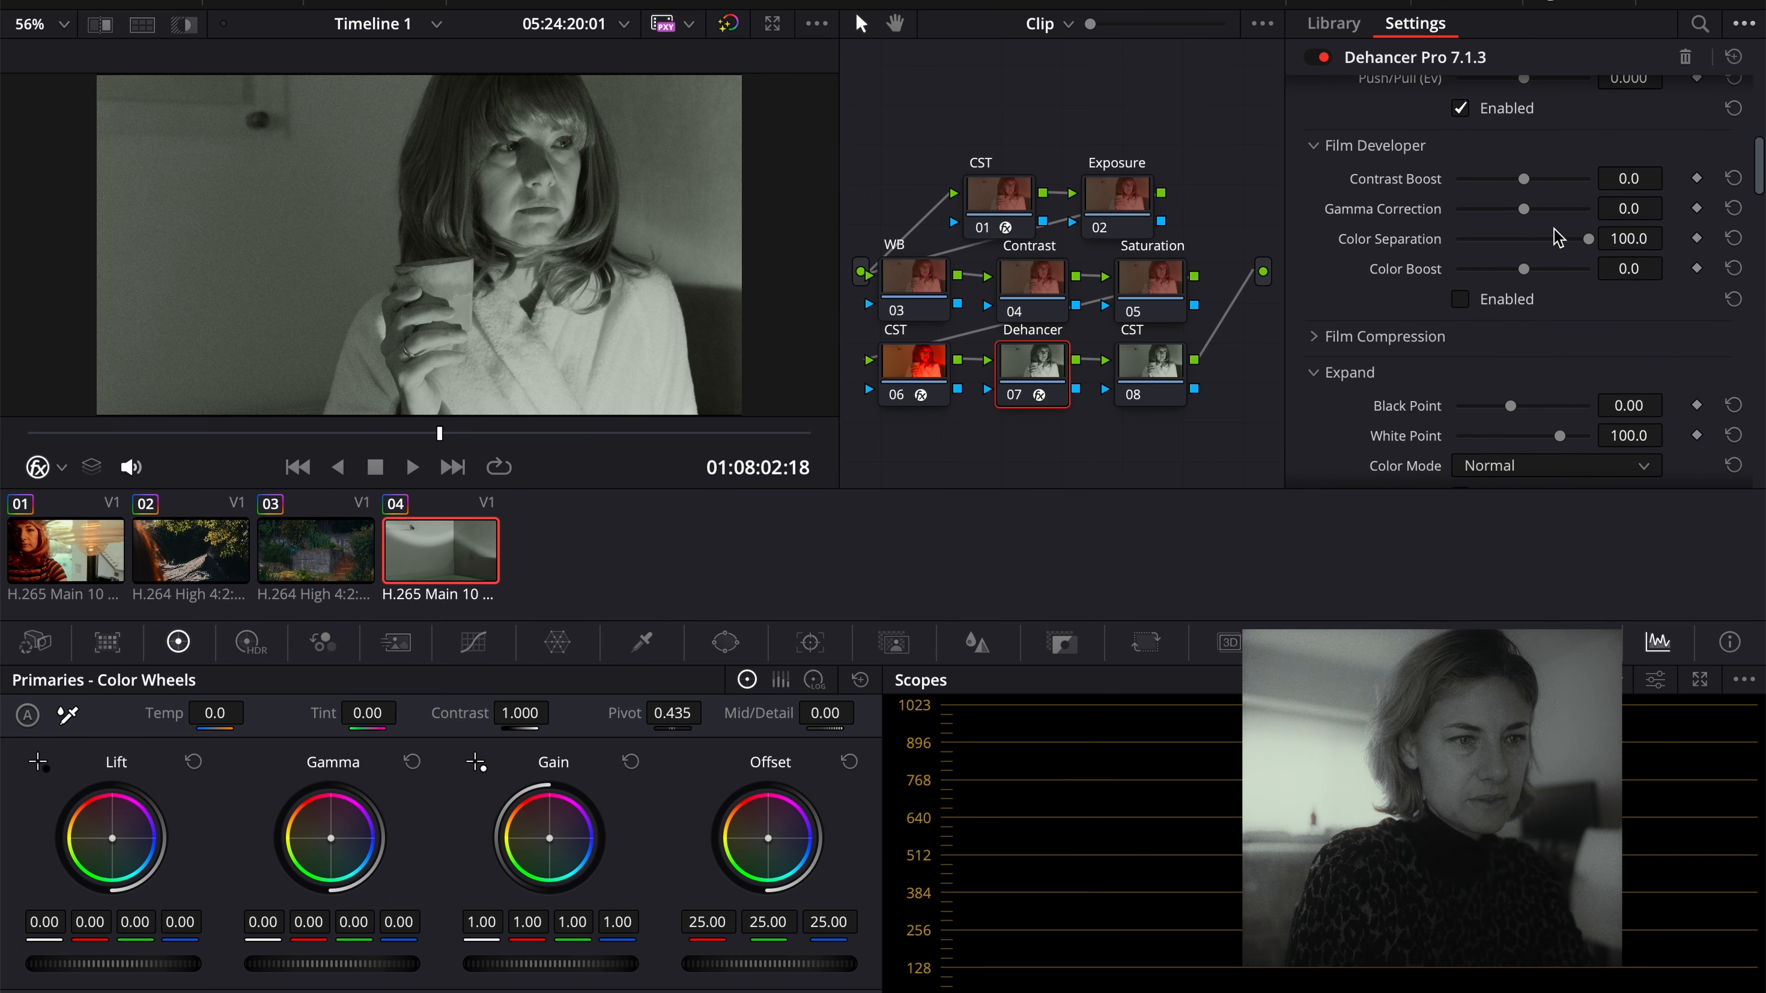
drag(1524, 270, 1307, 282)
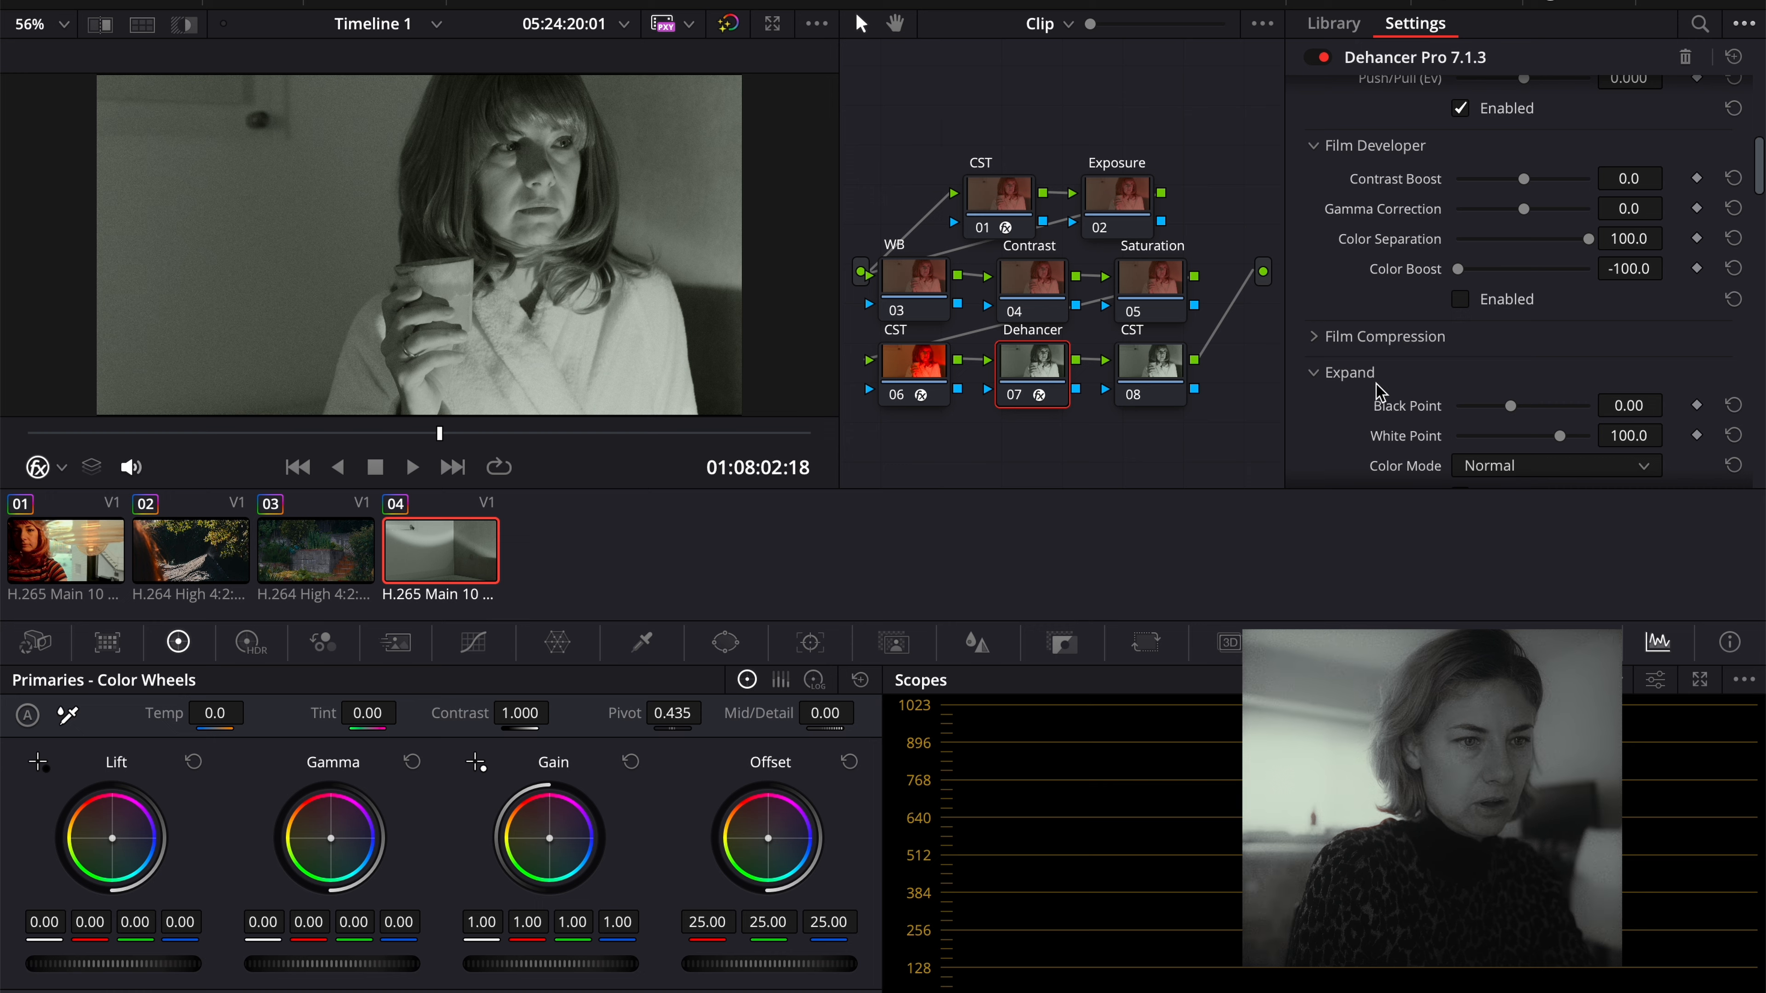
scroll(1364, 396, down, 1)
scroll(1370, 444, down, 6)
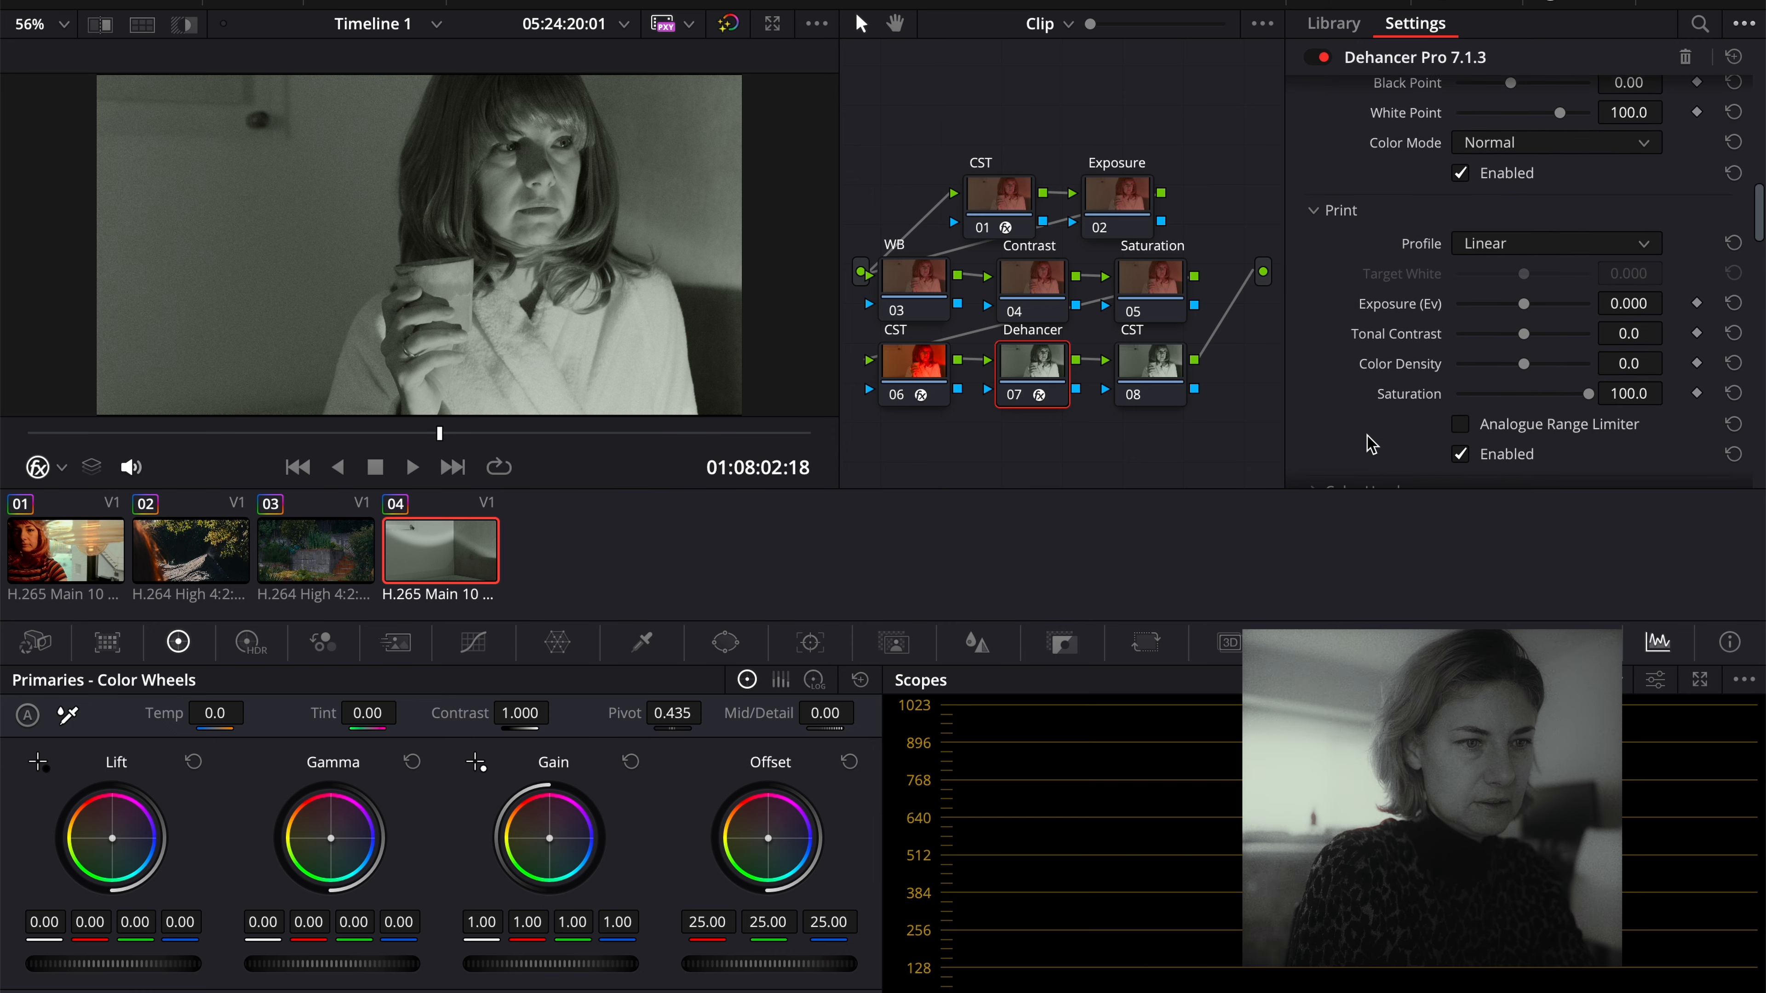
drag(1588, 337, 1286, 363)
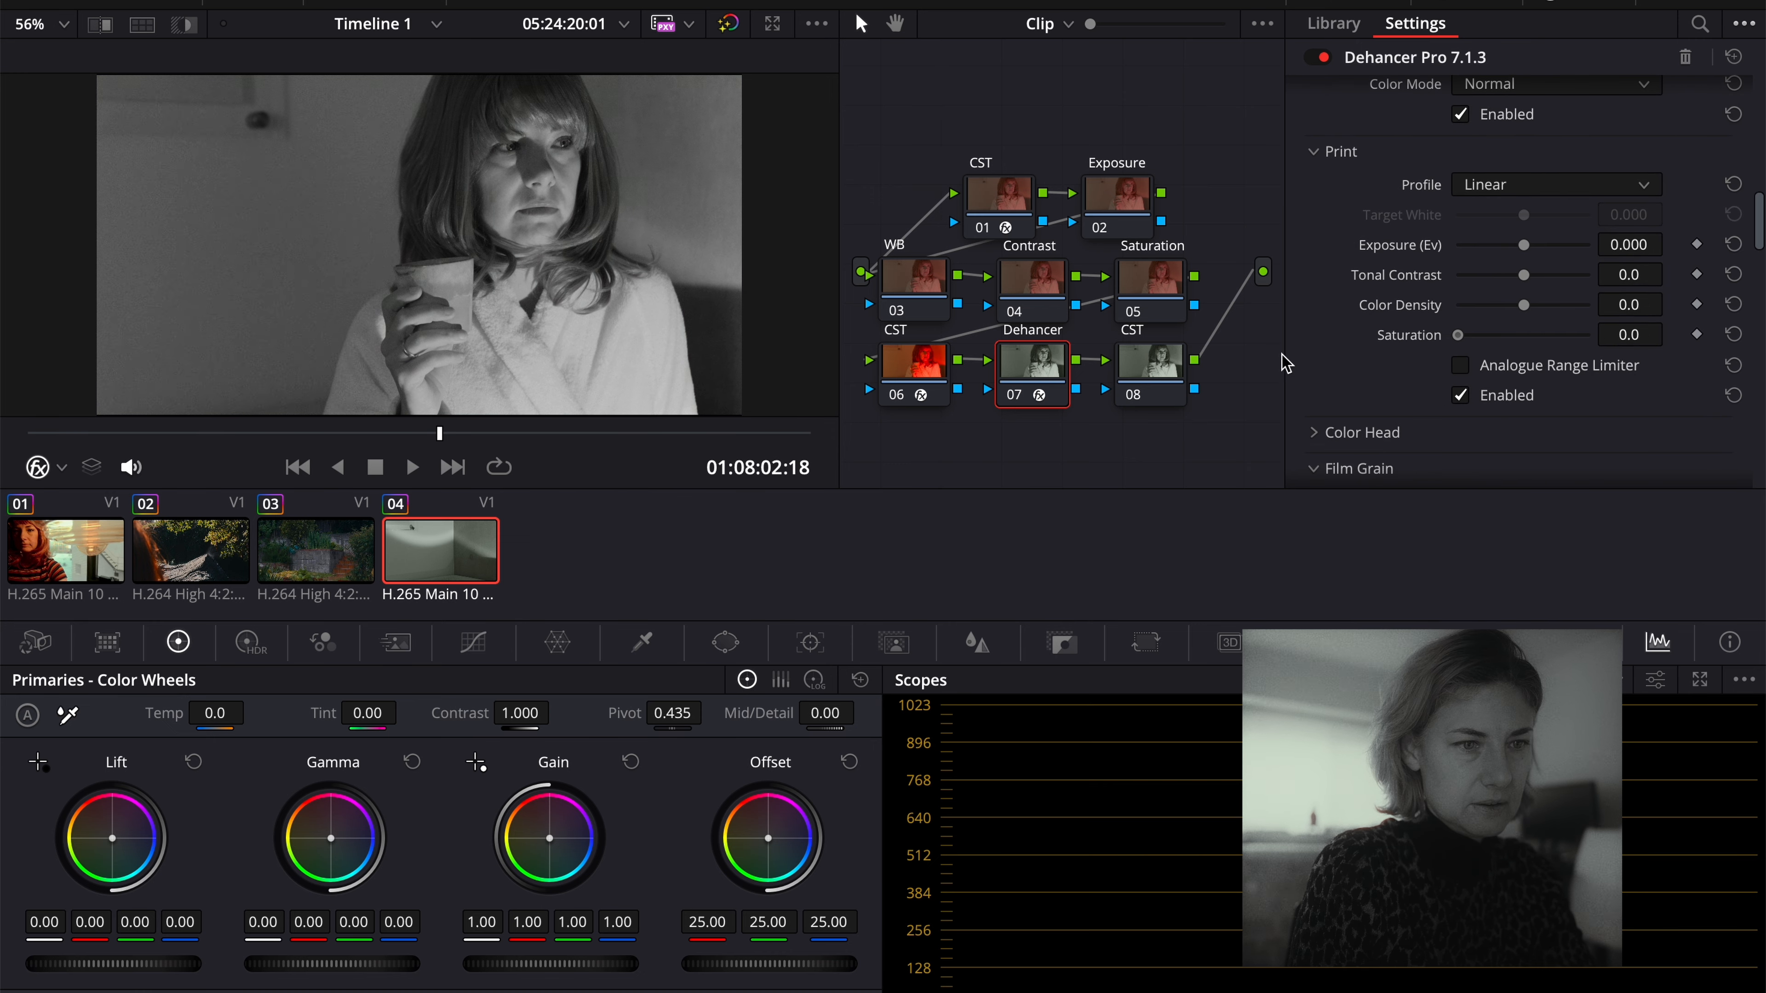
Raise Tonal Contrast in Dehancer's Print section to 19.7.
scroll(1351, 451, down, 5)
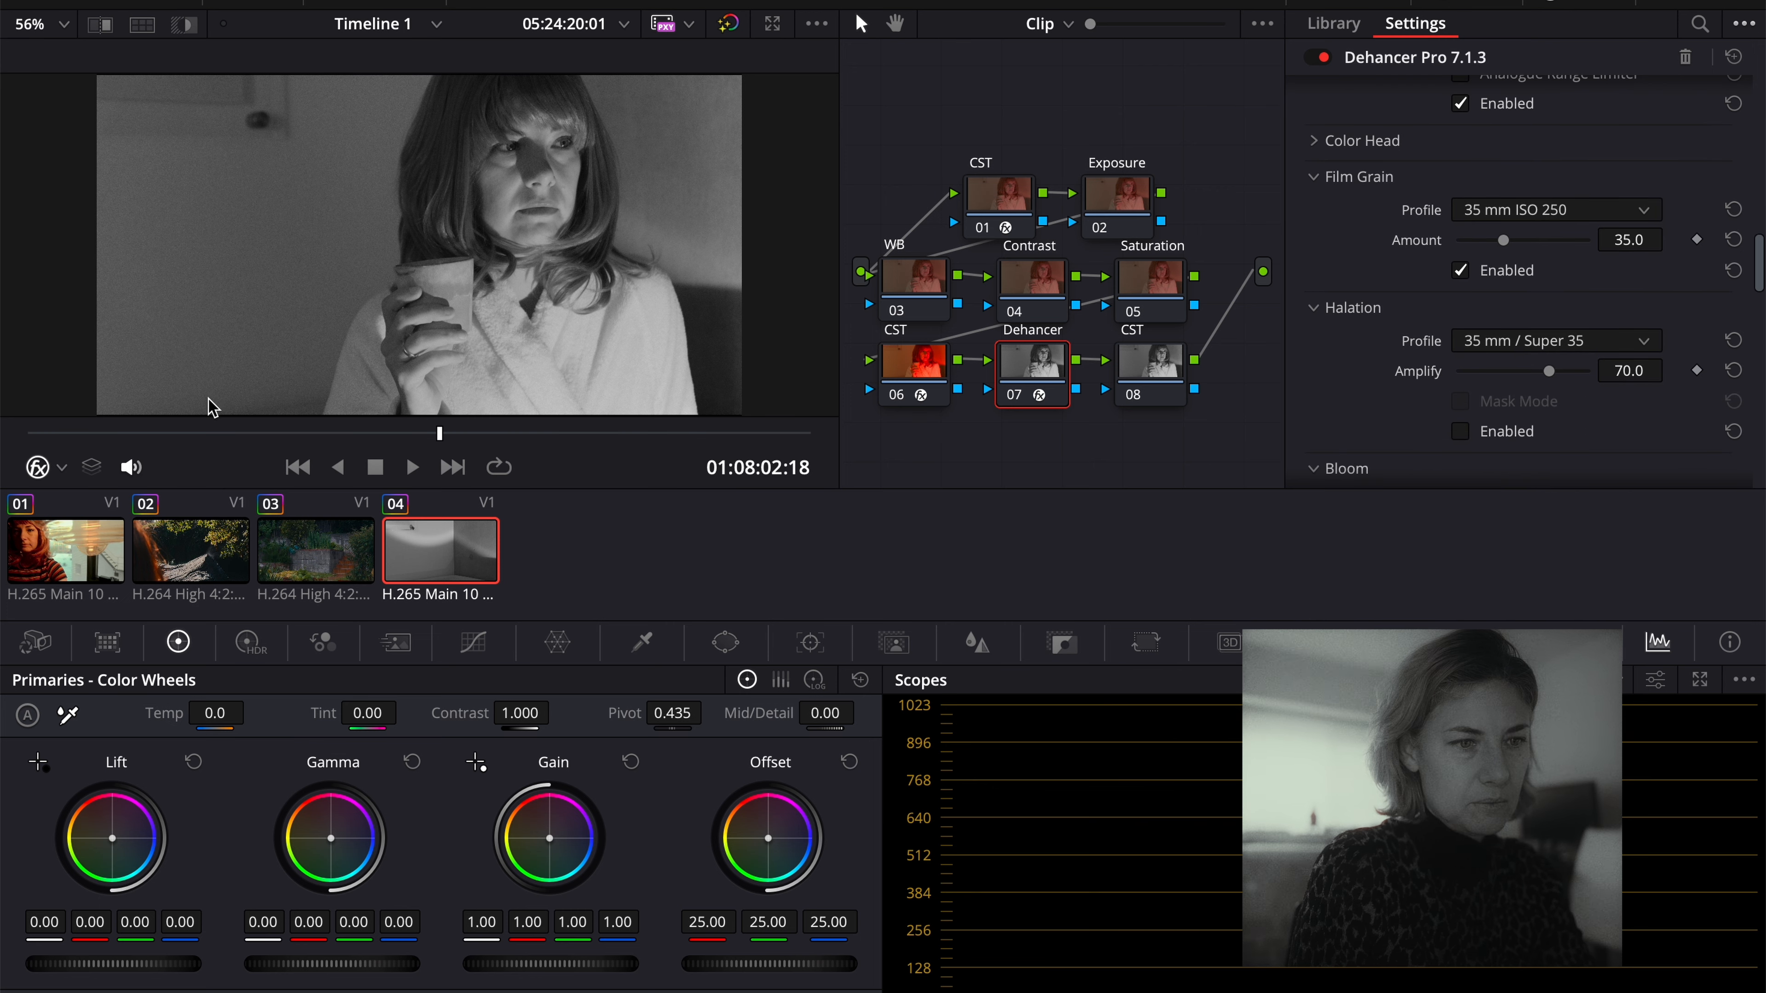
scroll(1598, 473, up, 6)
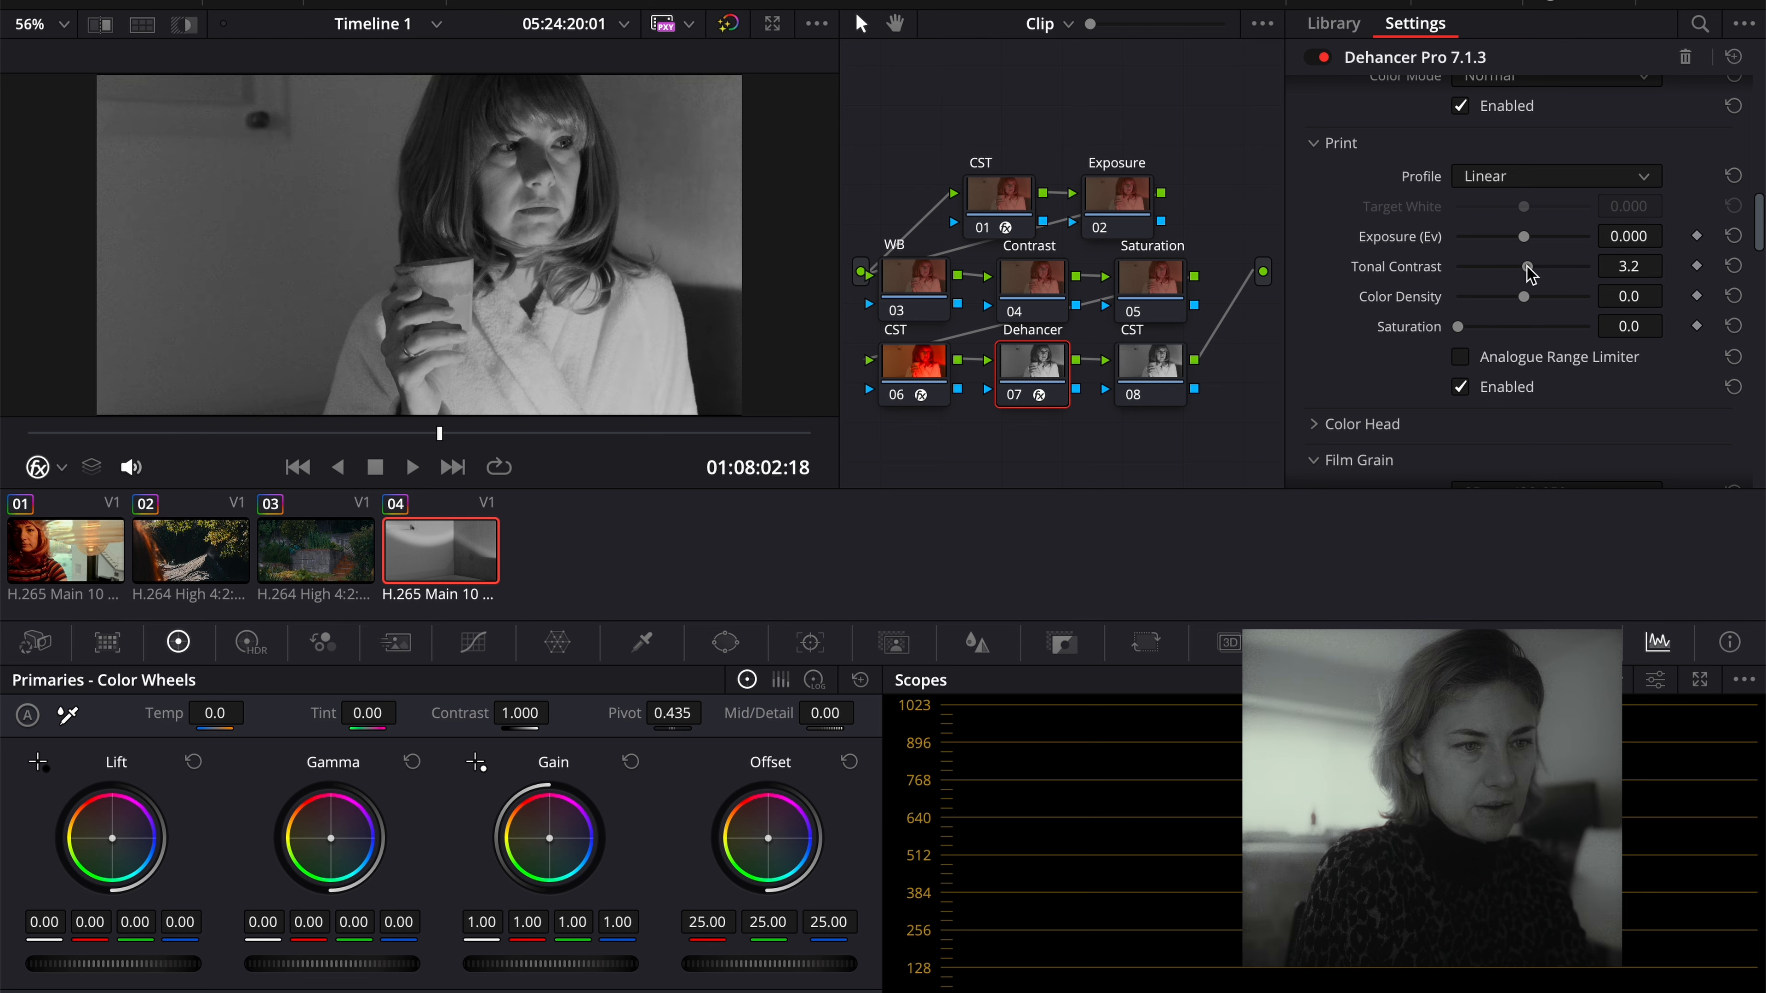
drag(1523, 267, 1553, 275)
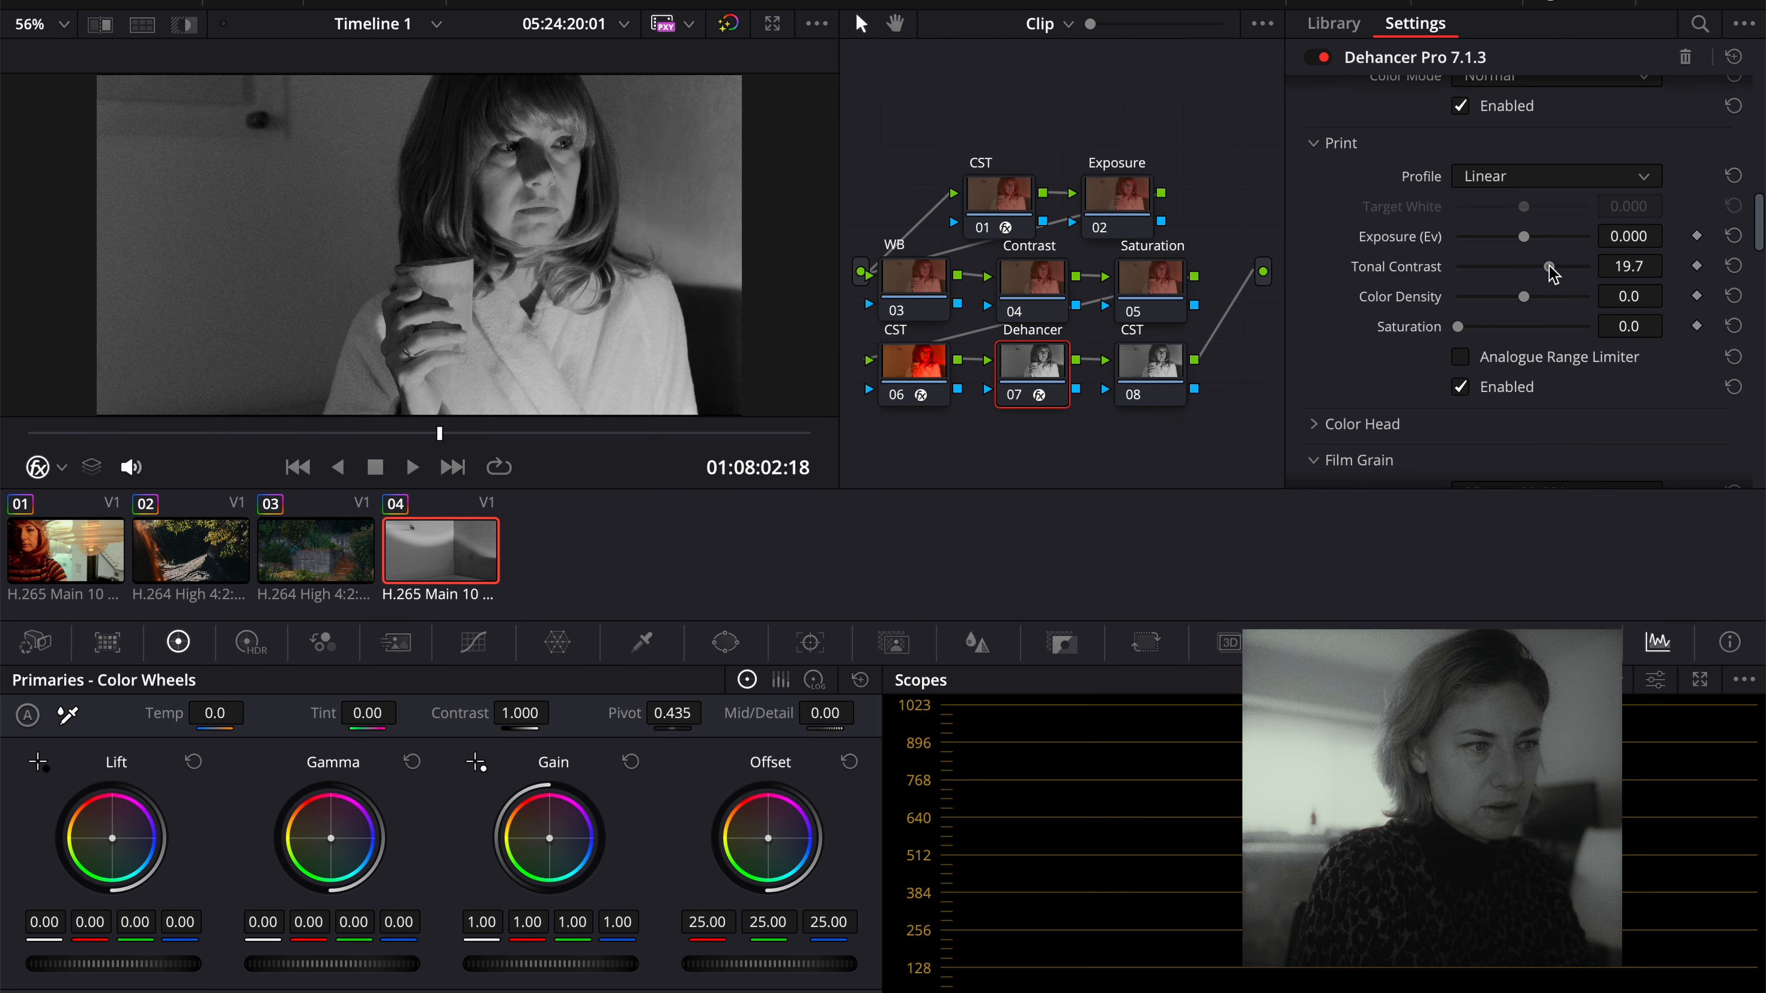
Set Dehancer's Film Grain profile to 8 mm ISO 500 and play clip 04 to check the grain.
scroll(1355, 385, down, 4)
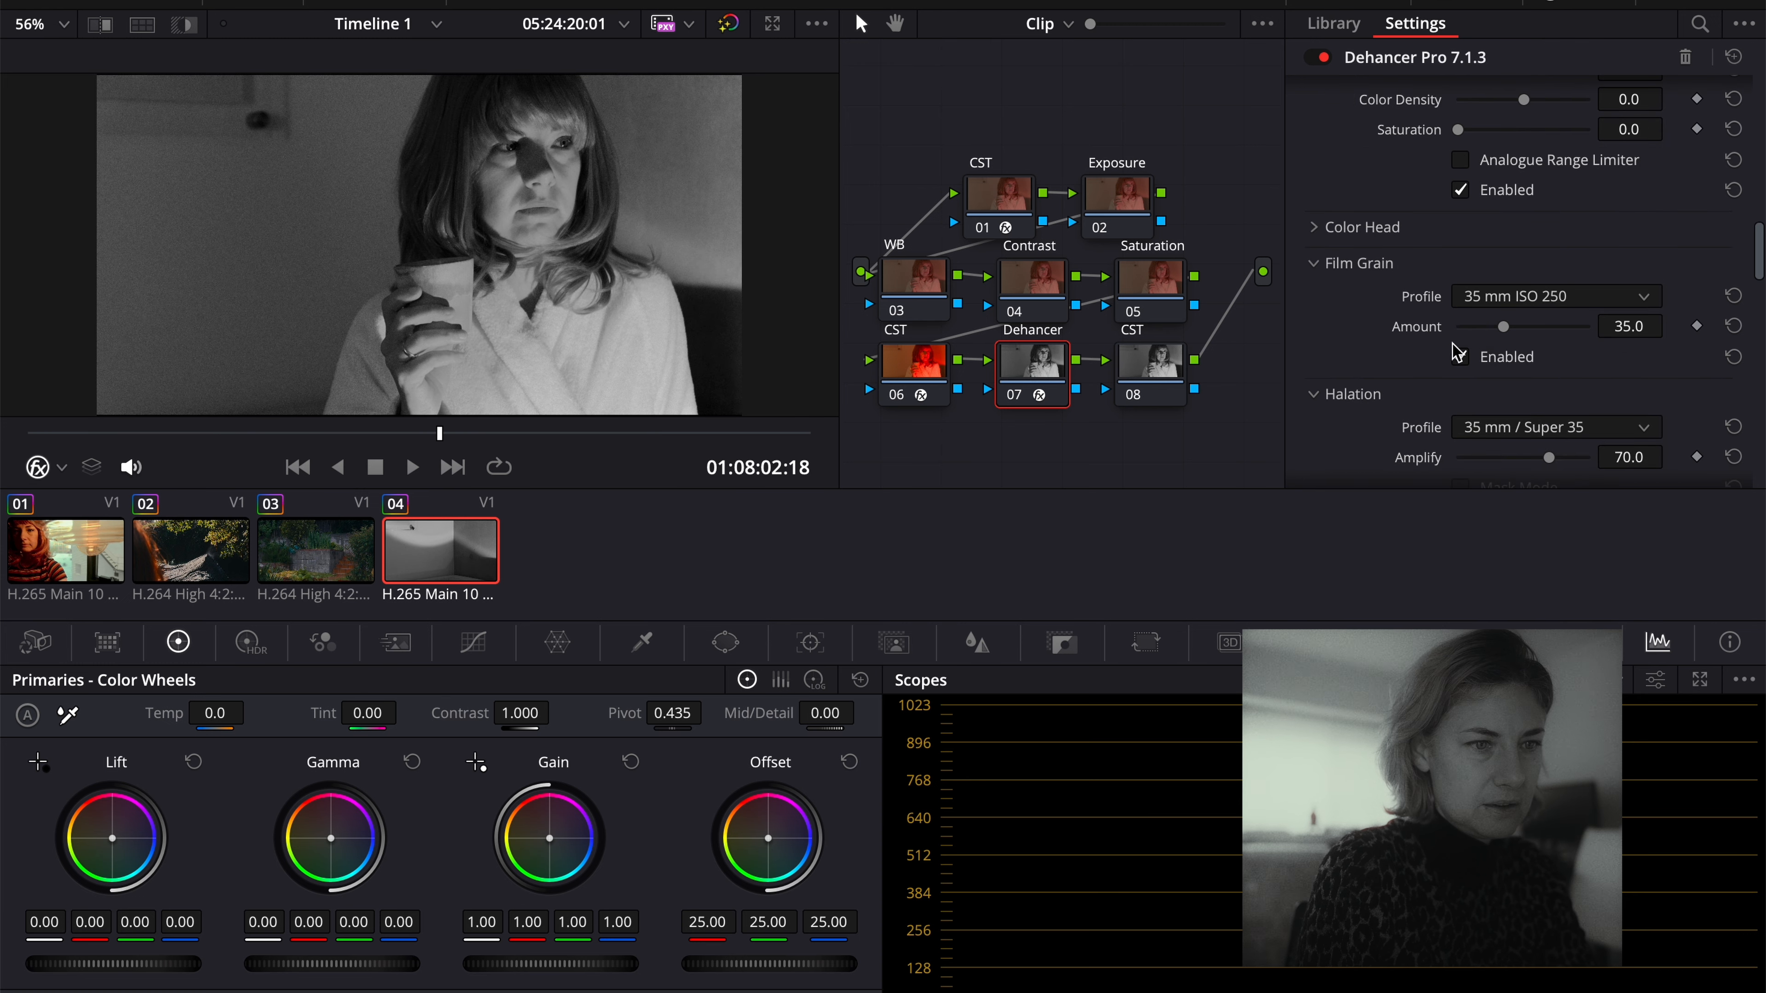
click(1535, 304)
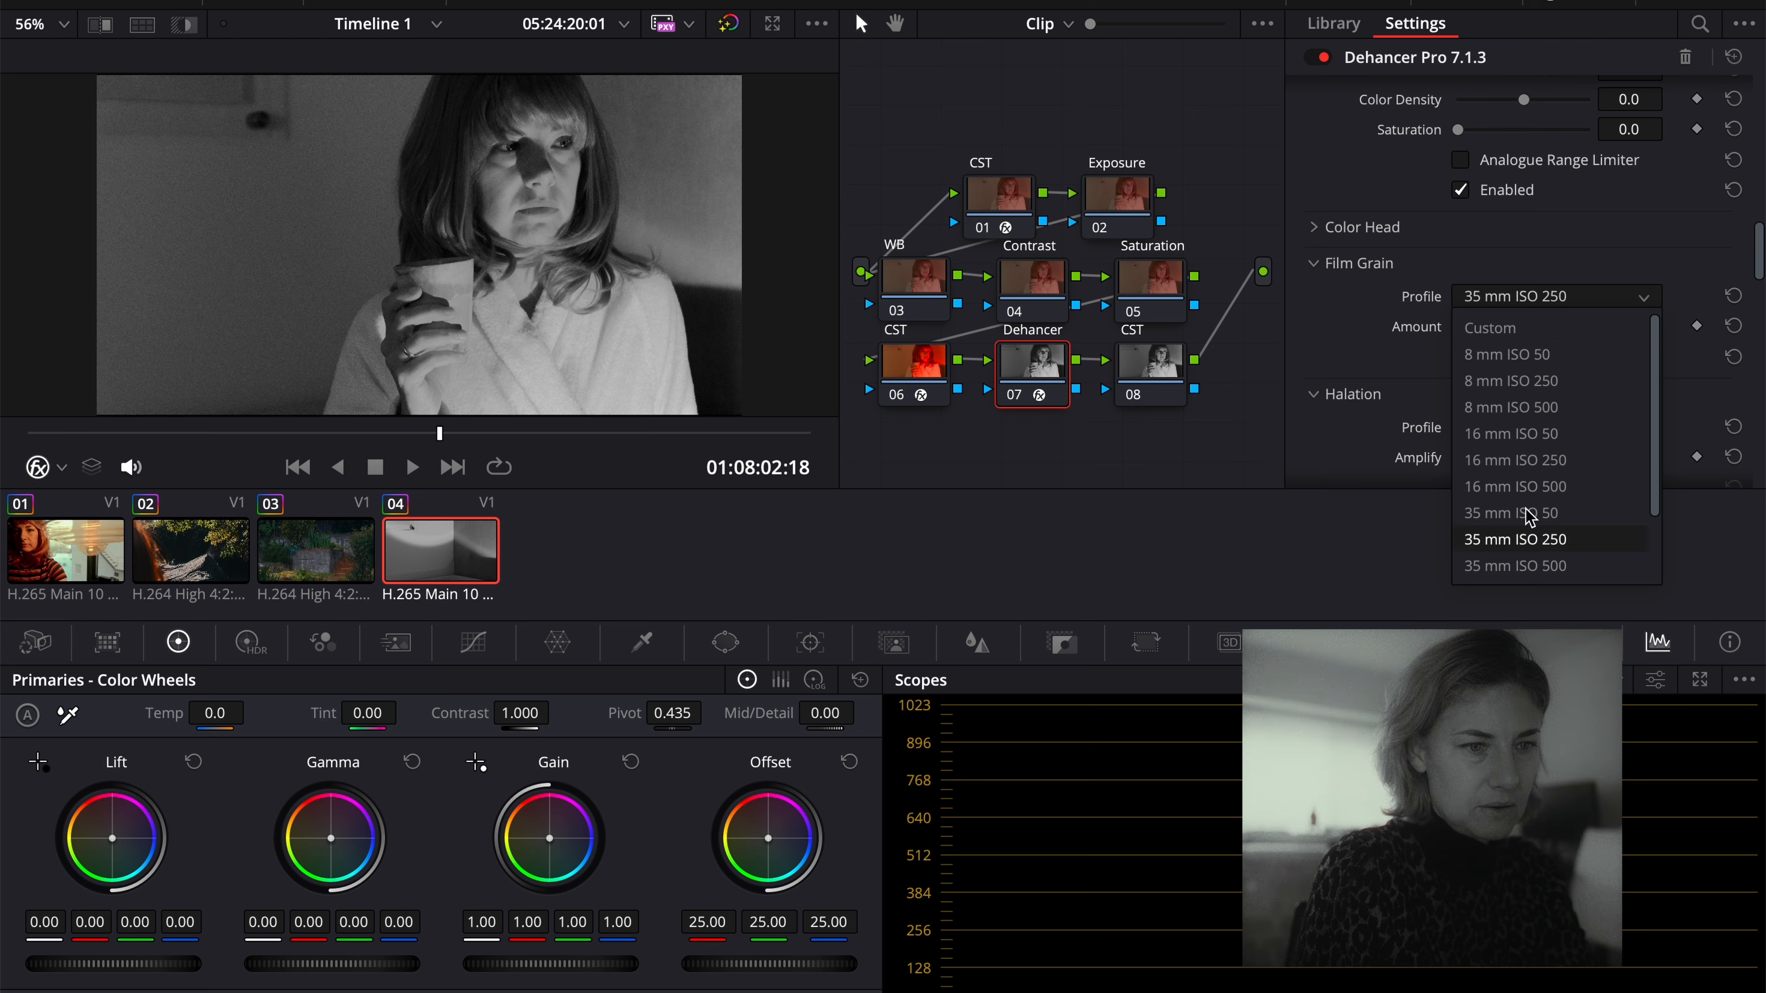
click(1533, 407)
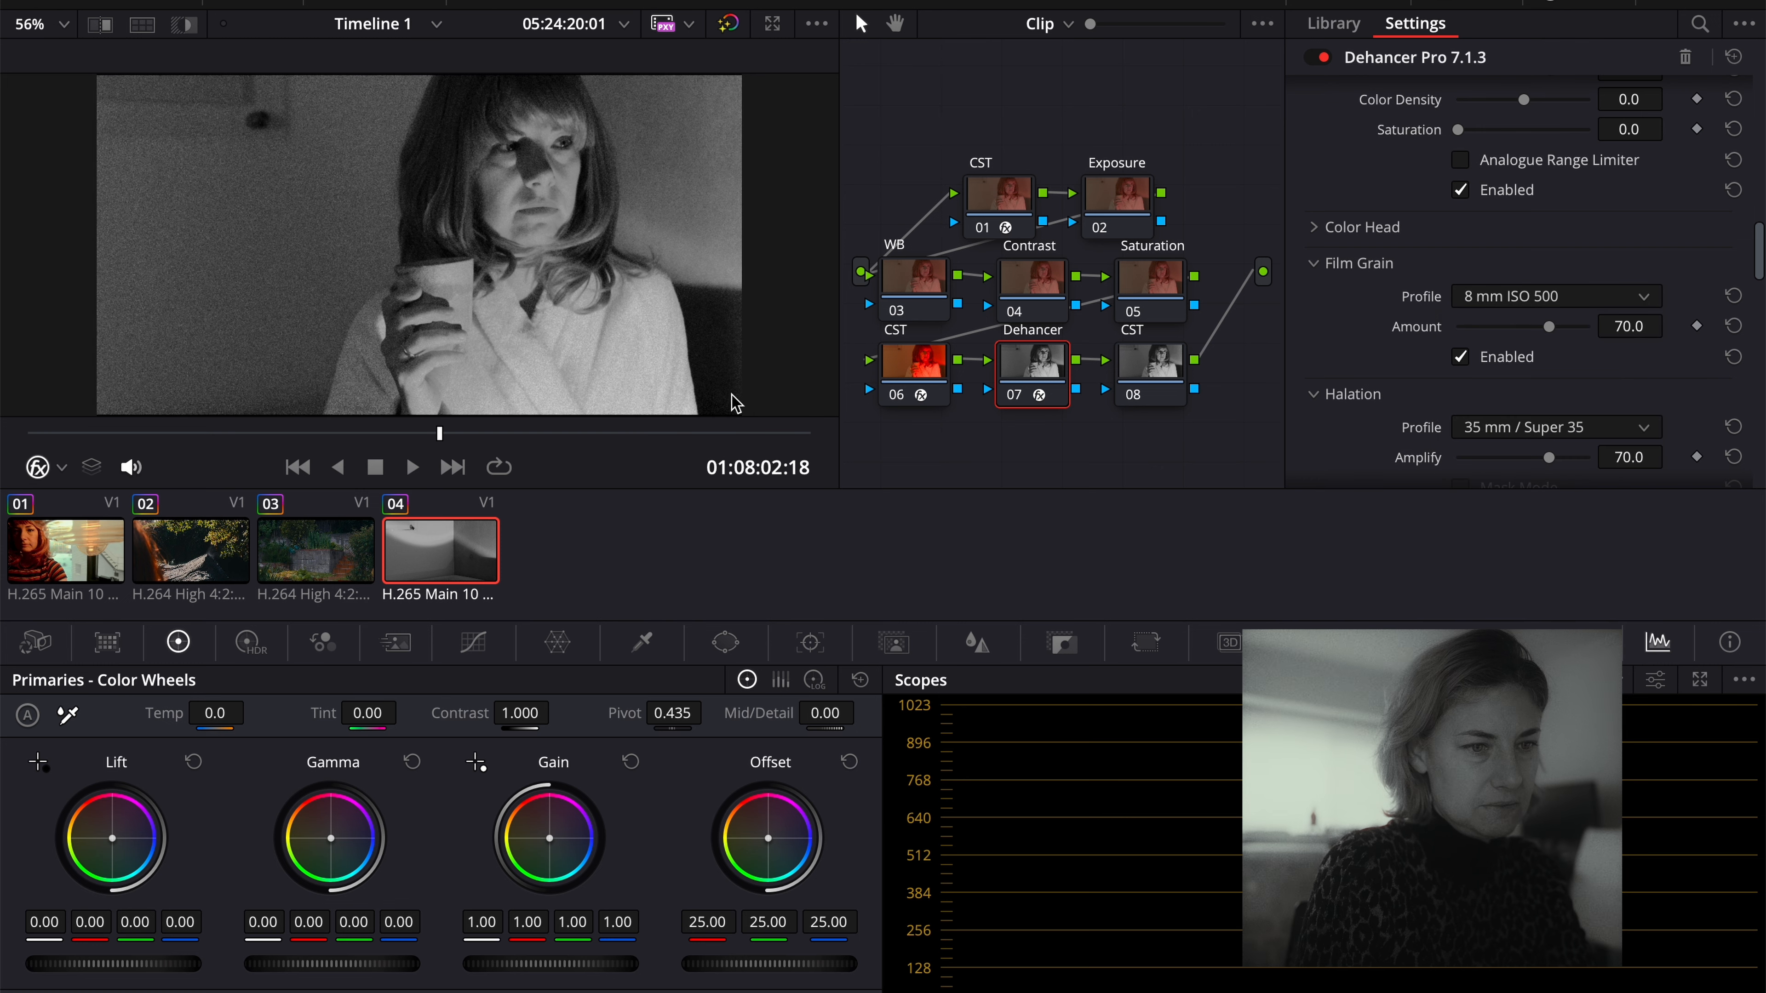
key(space)
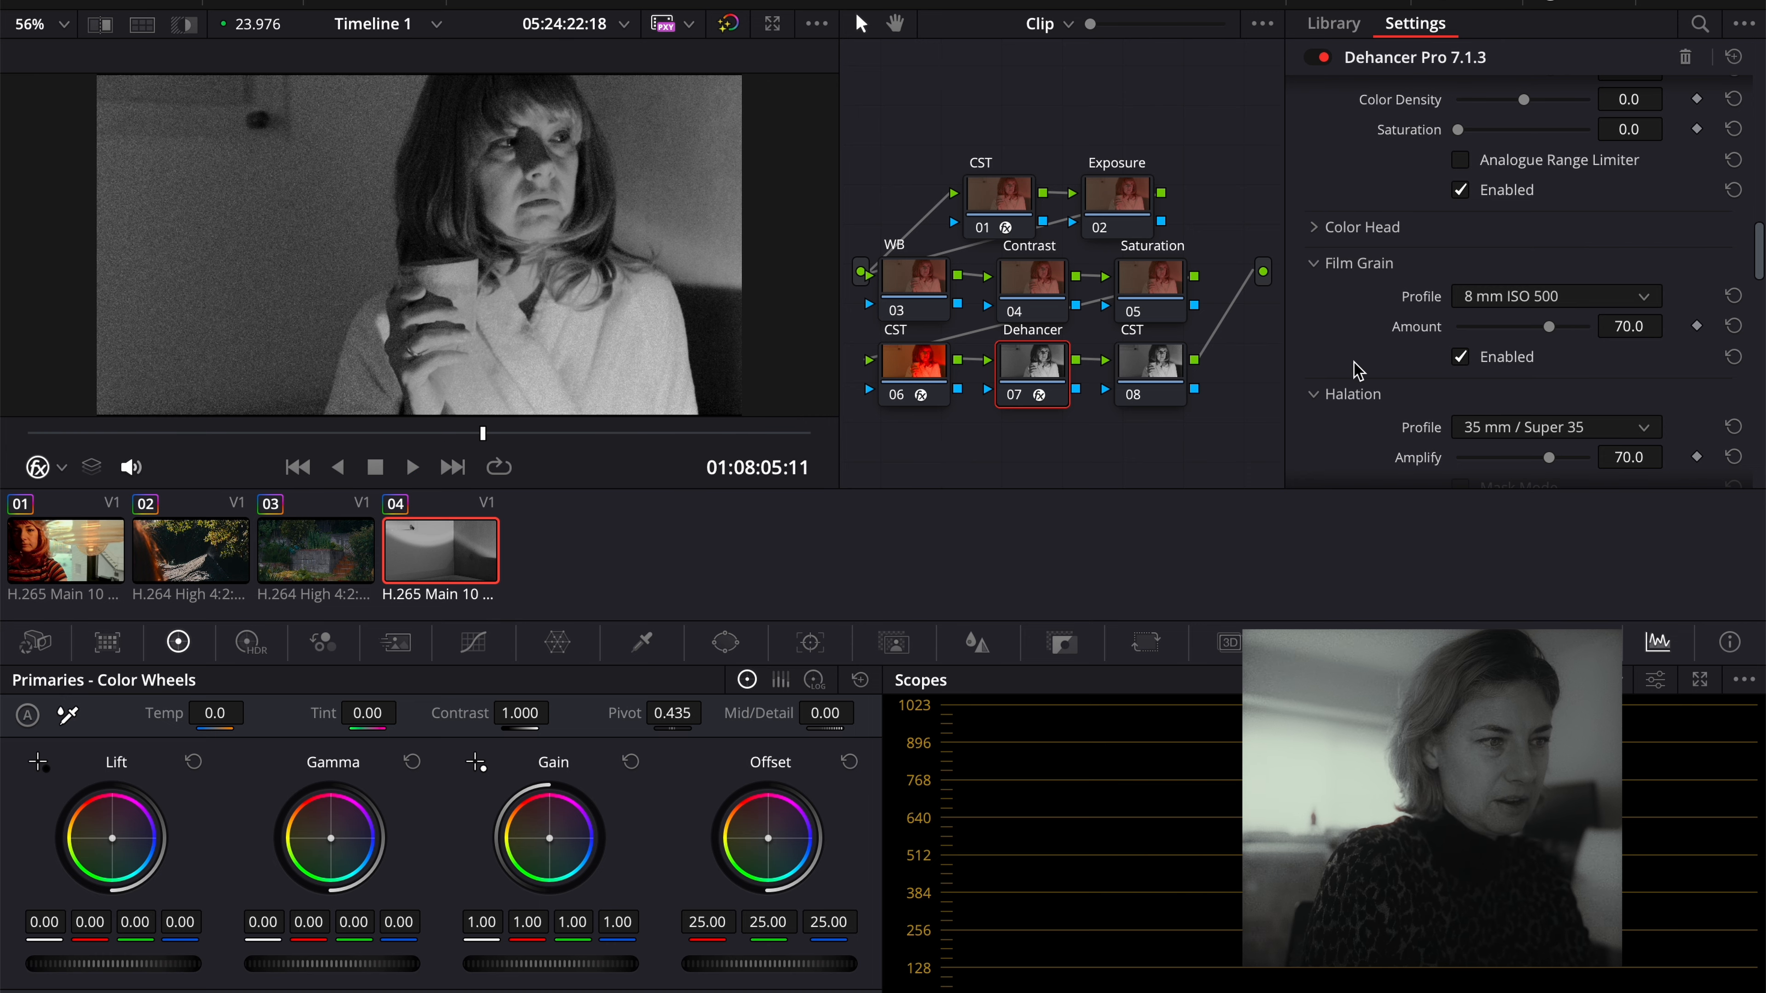
key(space)
key(space)
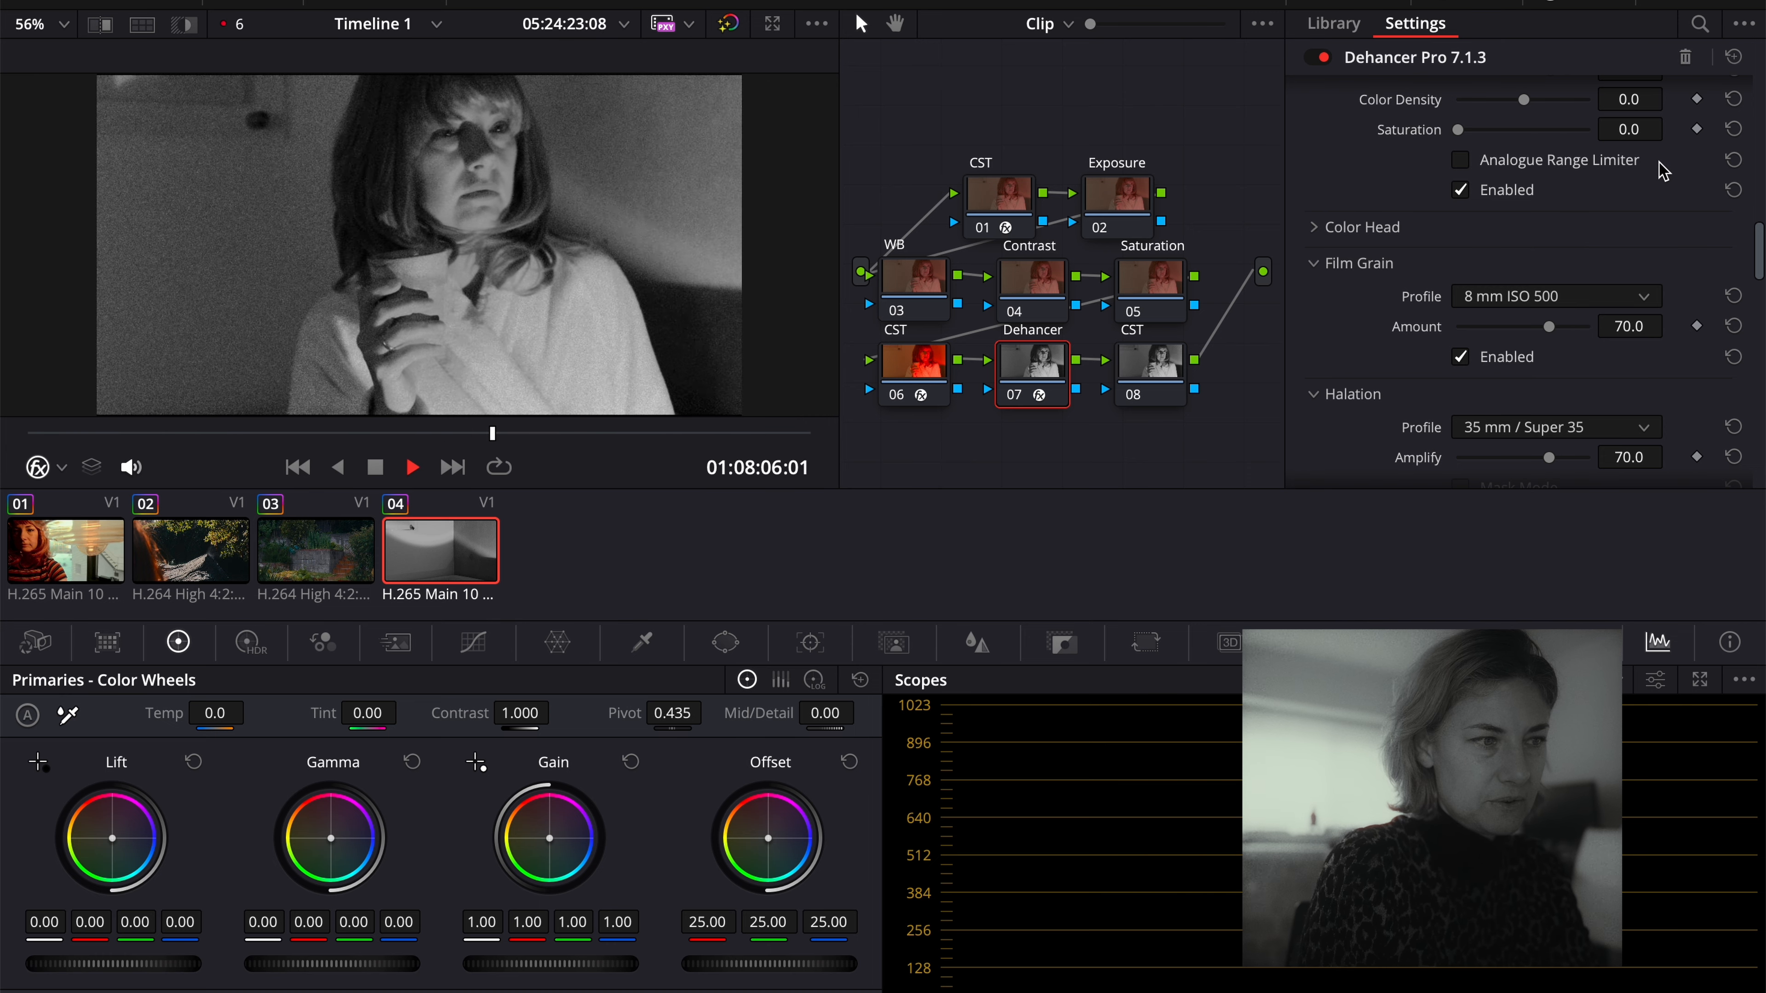
Enable Dehancer's Film Developer with Contrast Boost 13.8 and Gamma Correction 30.8, and check clip 04 full screen.
key(space)
scroll(1598, 248, up, 5)
scroll(1597, 245, down, 2)
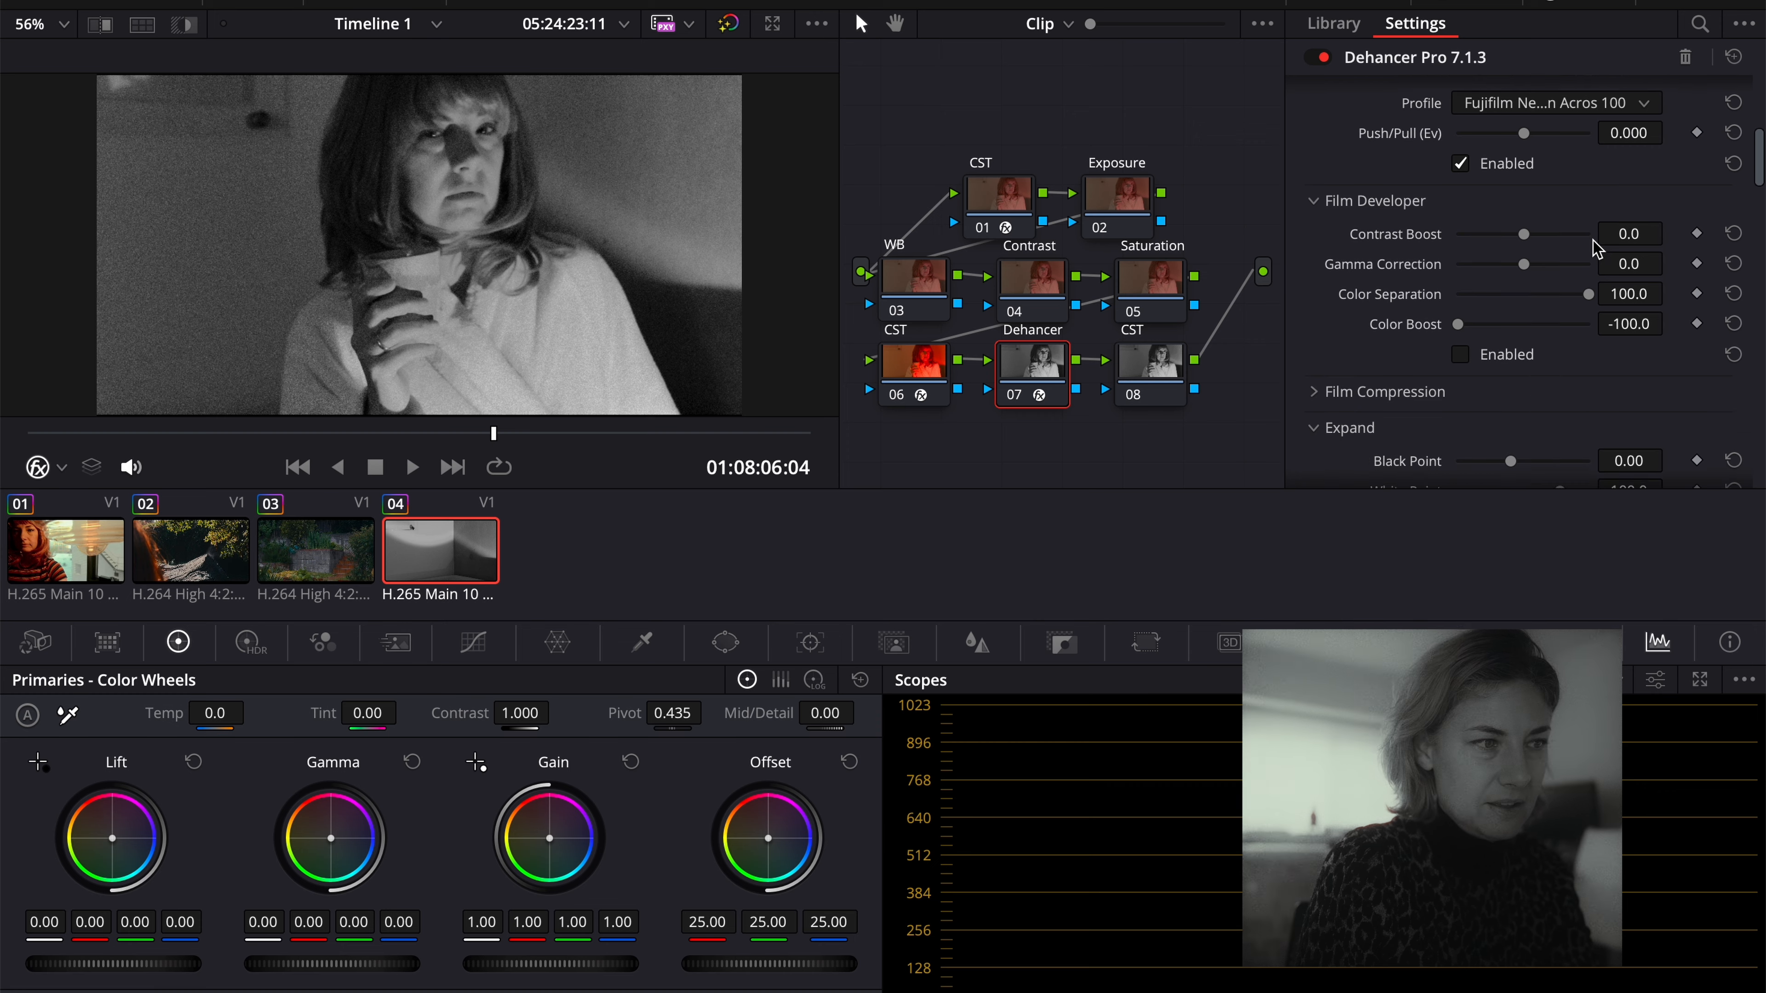
drag(1522, 240, 1563, 243)
click(1463, 328)
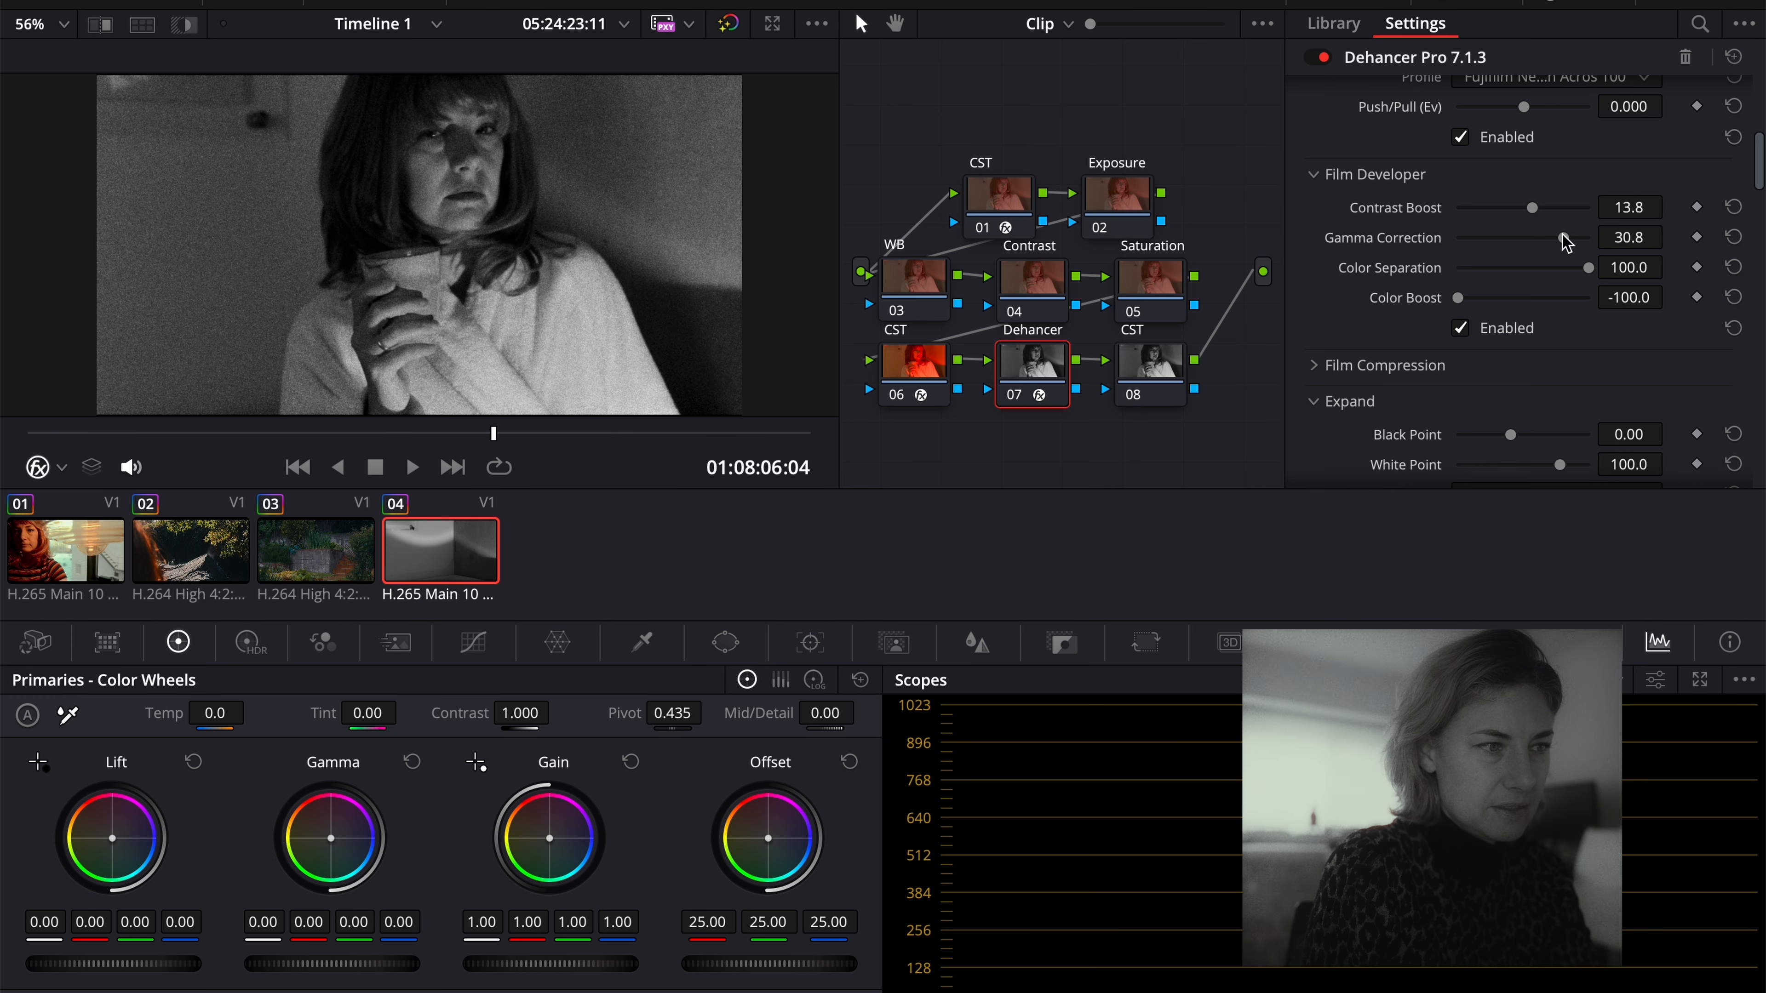
key(ctrl+f)
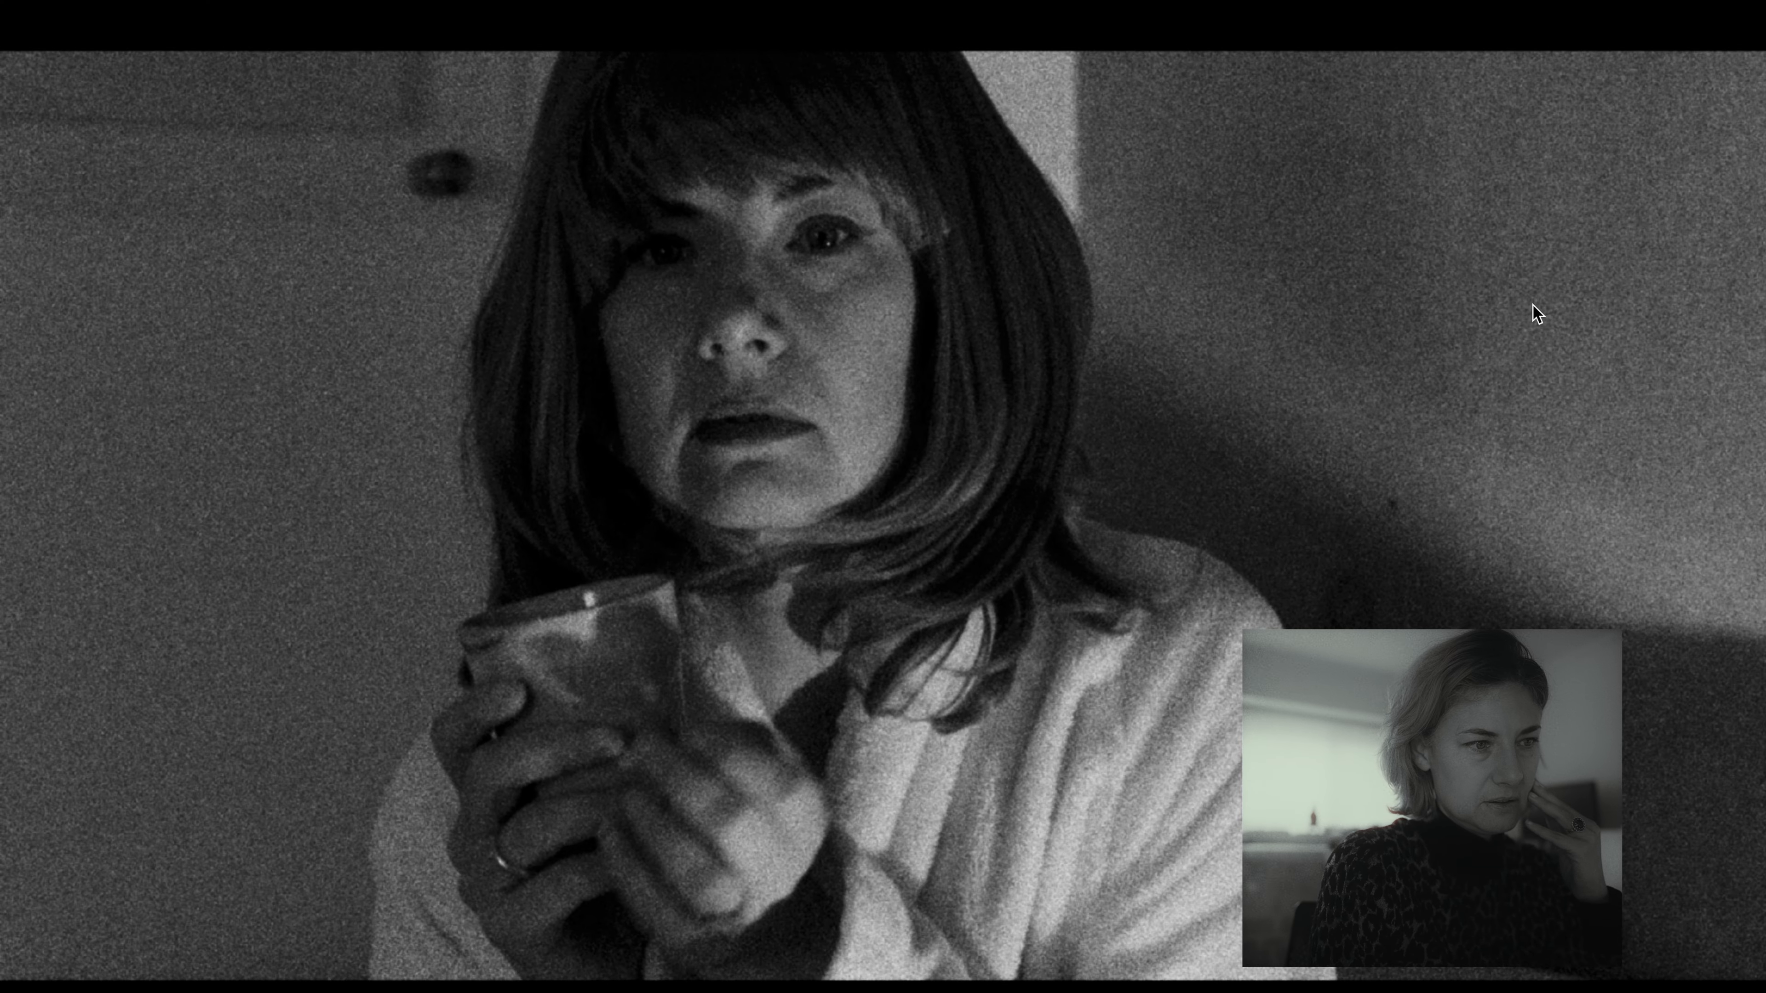
key(Escape)
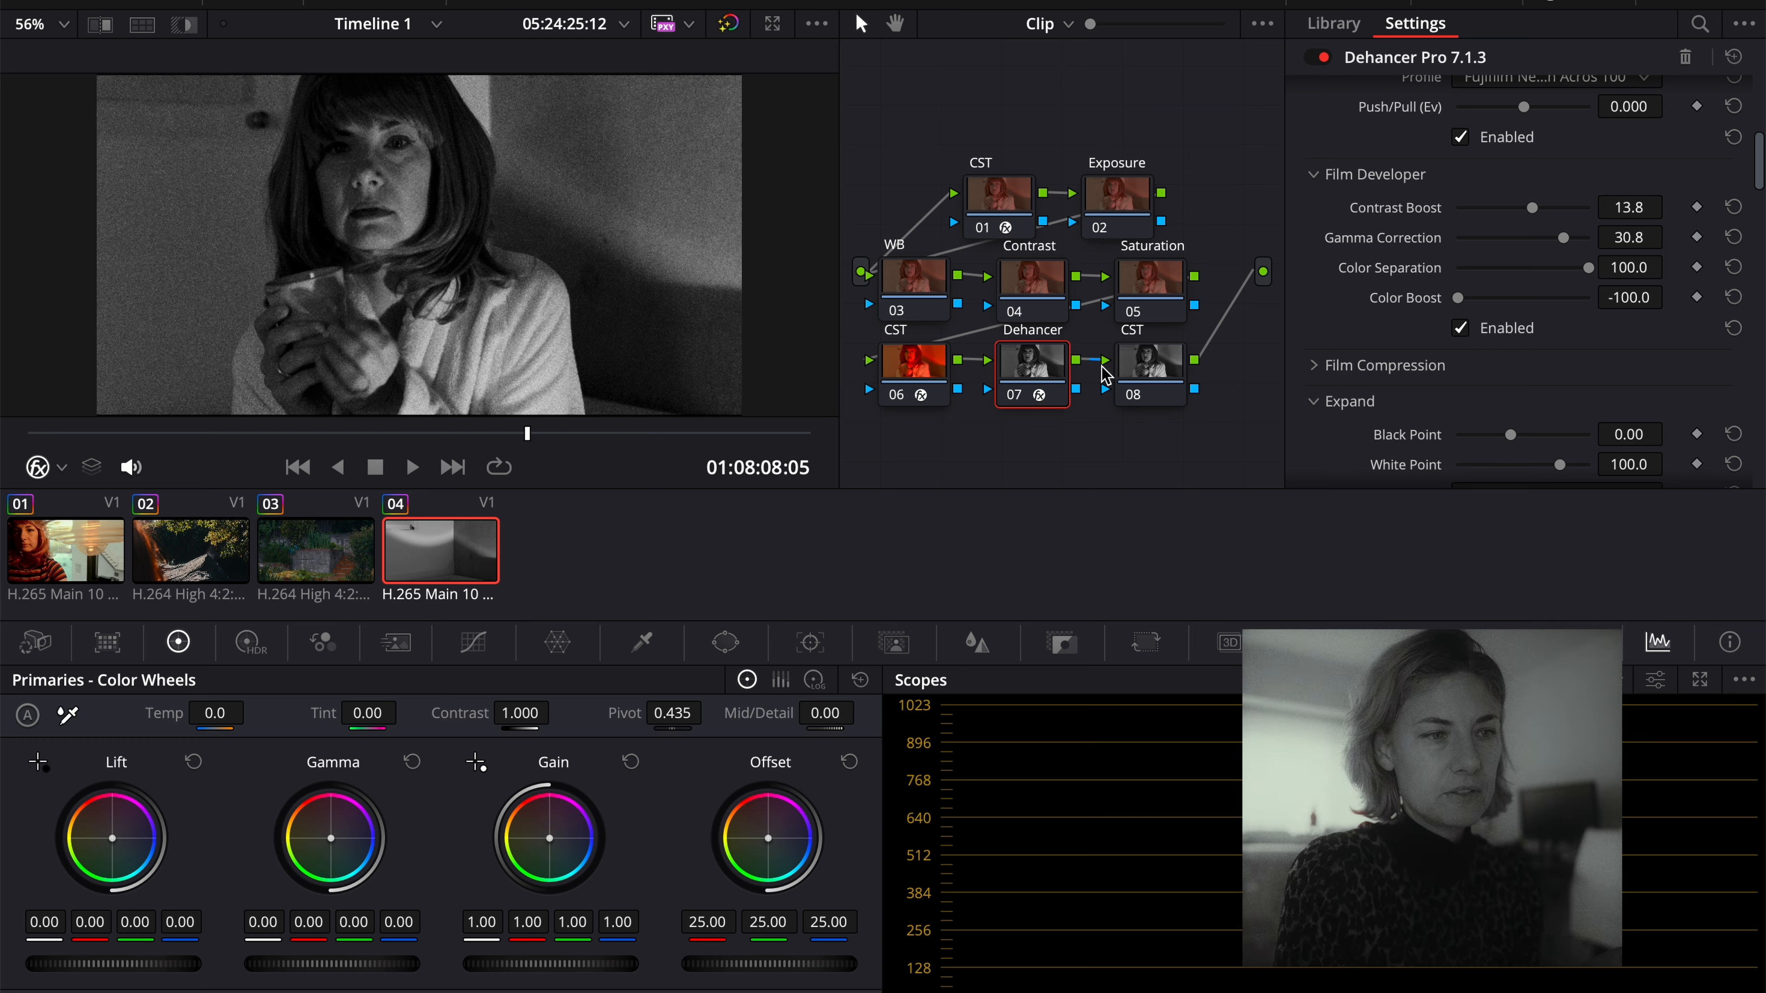
Apply a Color Space Transform to the CST node 08 and set its Input Color Space to Rec.709.
click(1151, 370)
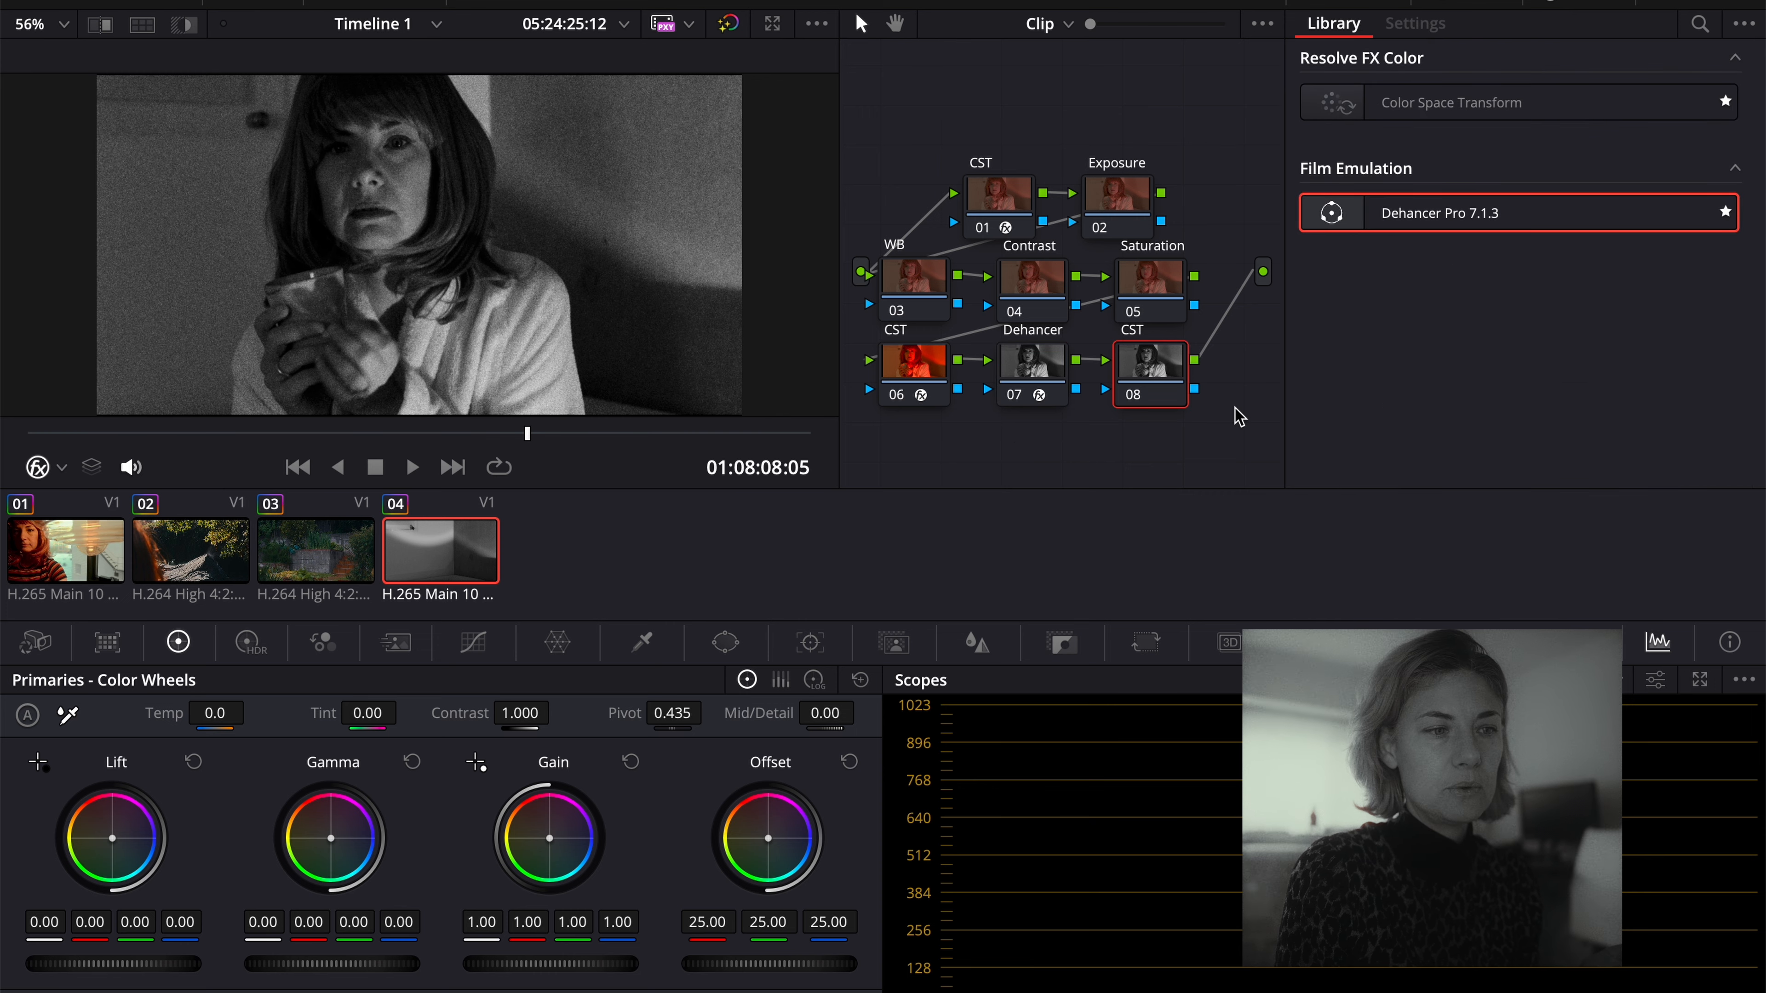
drag(1503, 107, 1173, 395)
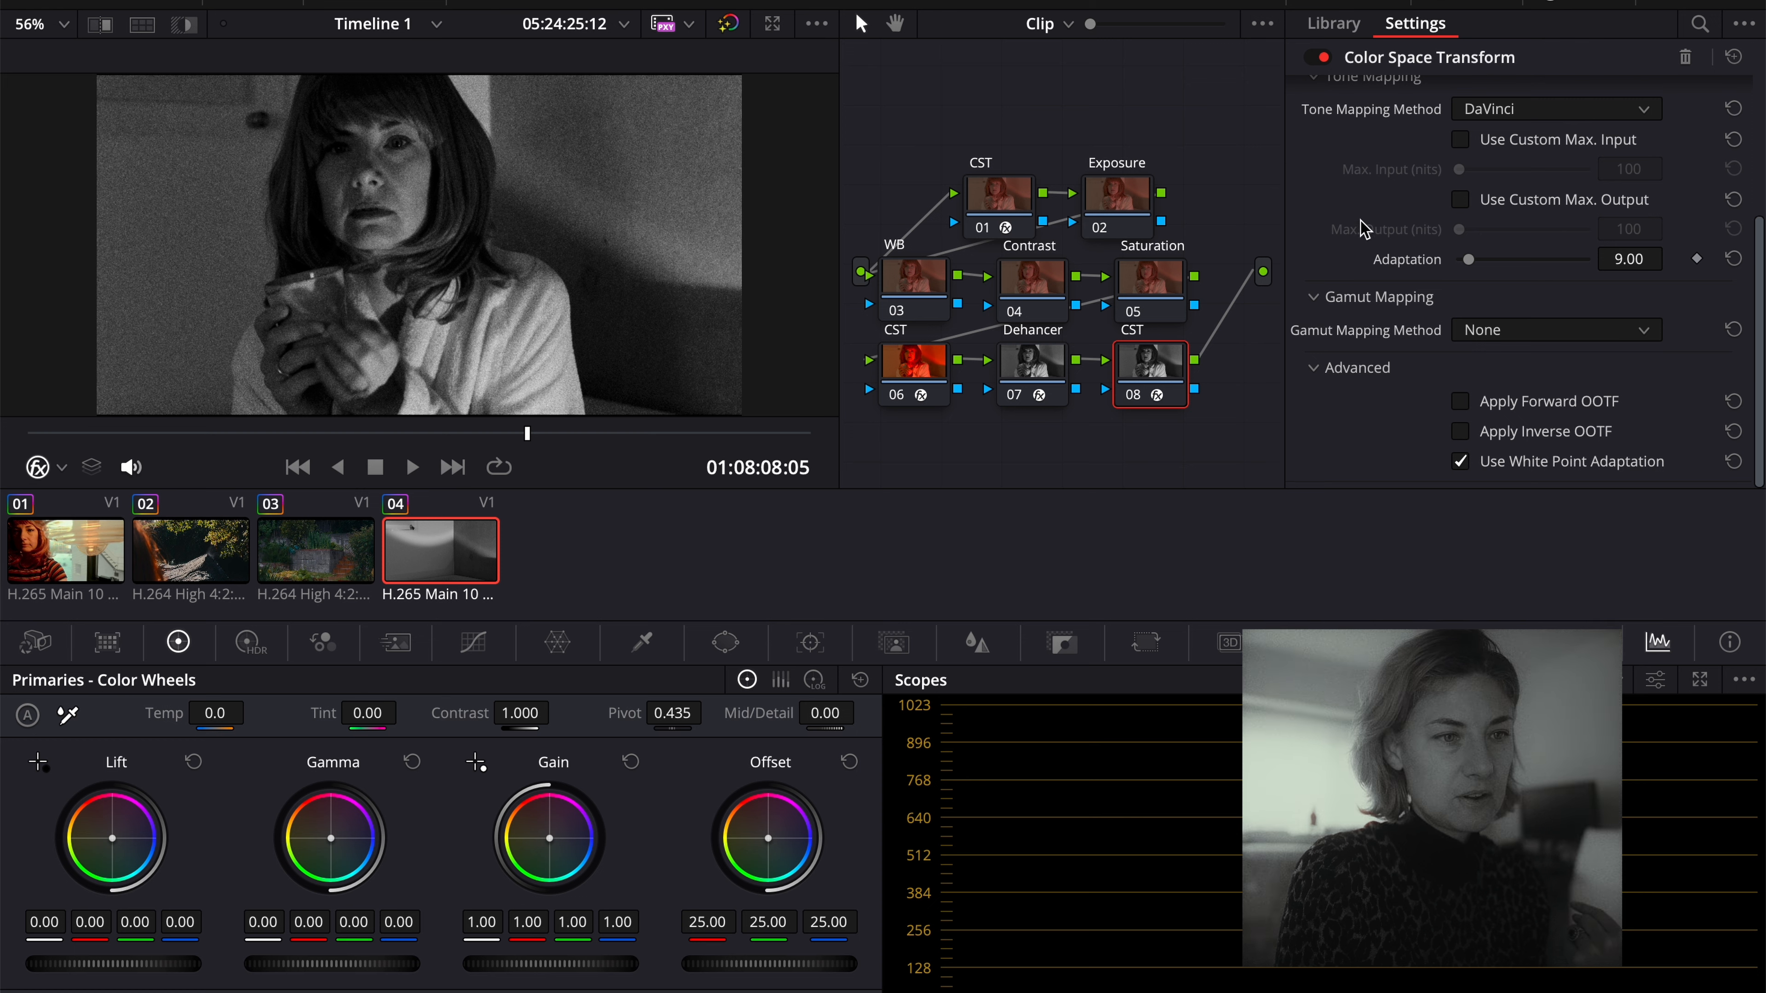
scroll(1364, 228, up, 3)
click(1523, 130)
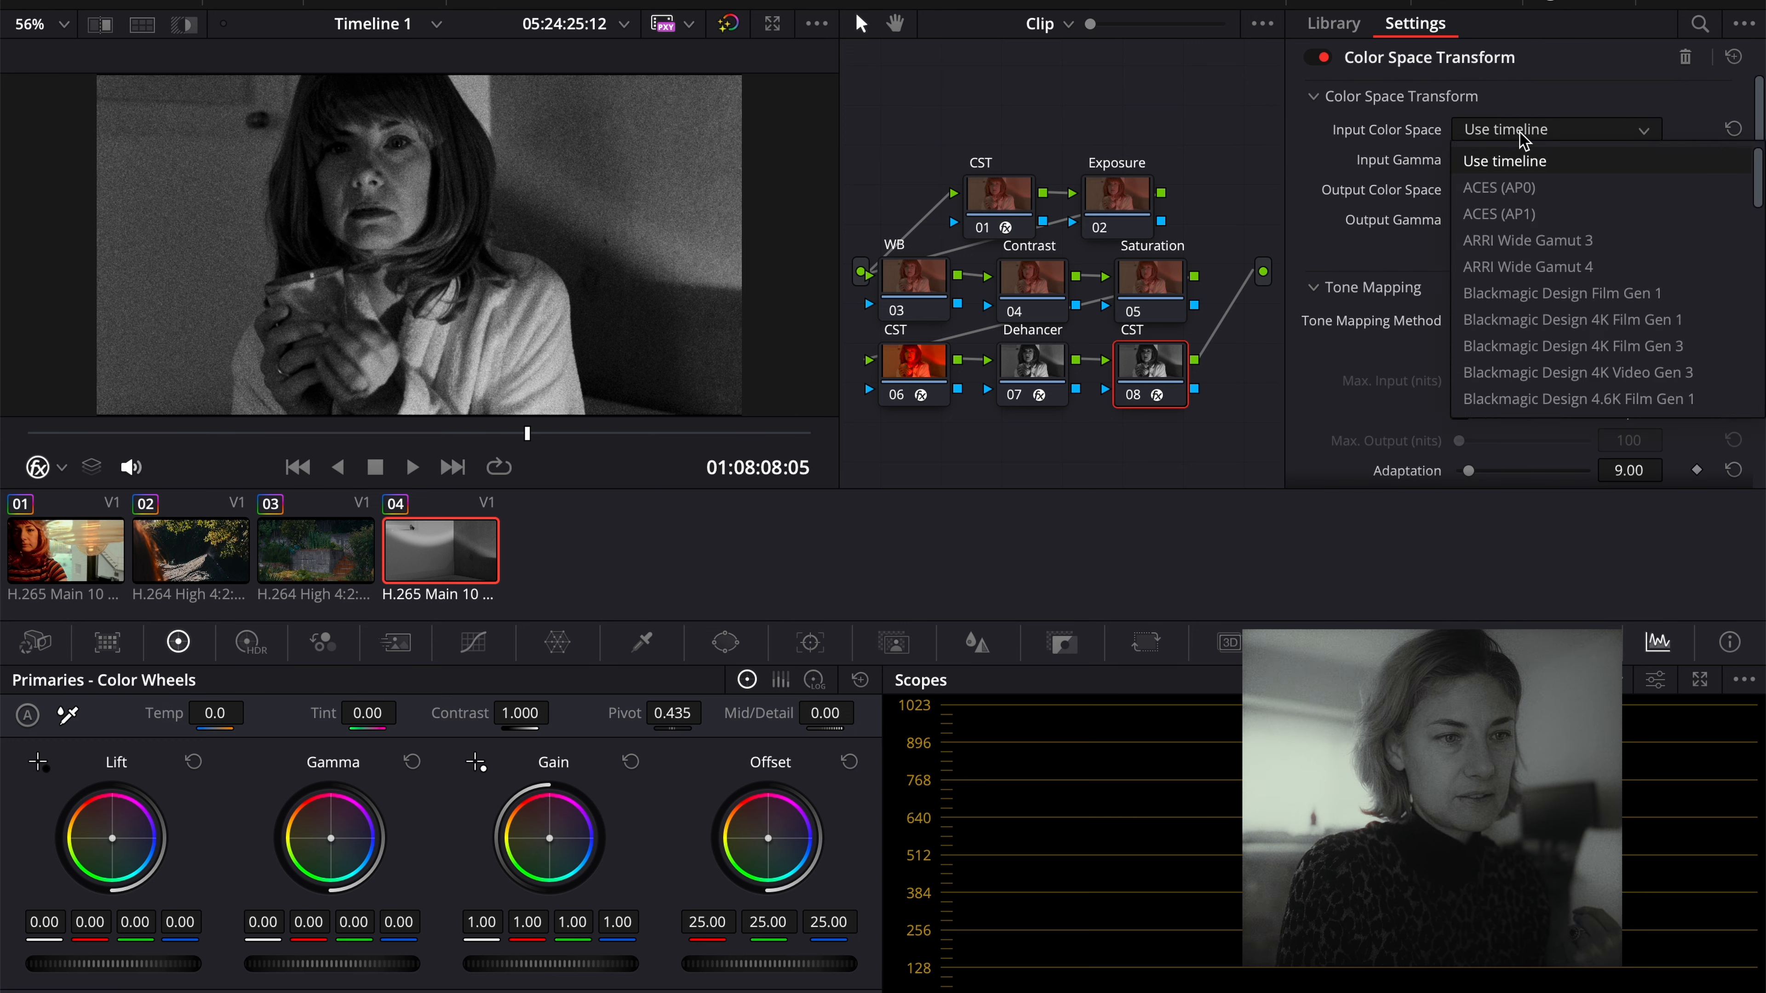
scroll(1543, 299, down, 5)
scroll(1545, 300, down, 5)
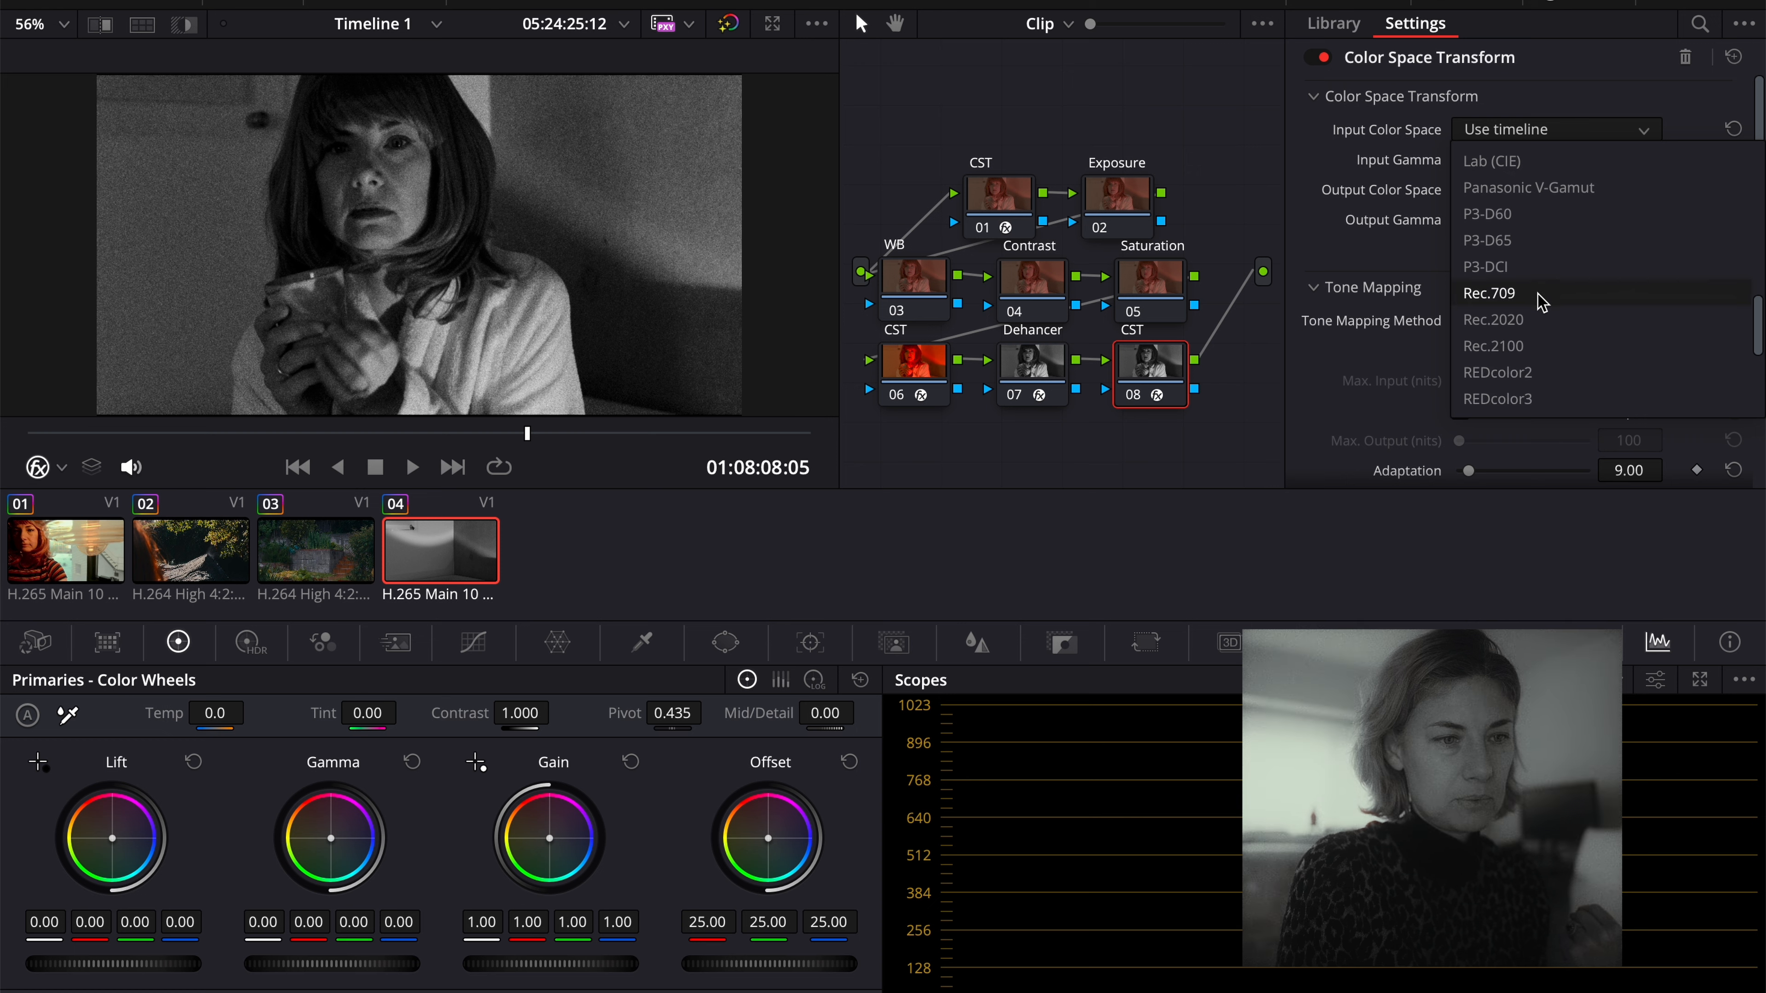
click(1544, 295)
Set the Input Gamma of node 08's Color Space Transform to Rec.709.
click(1568, 159)
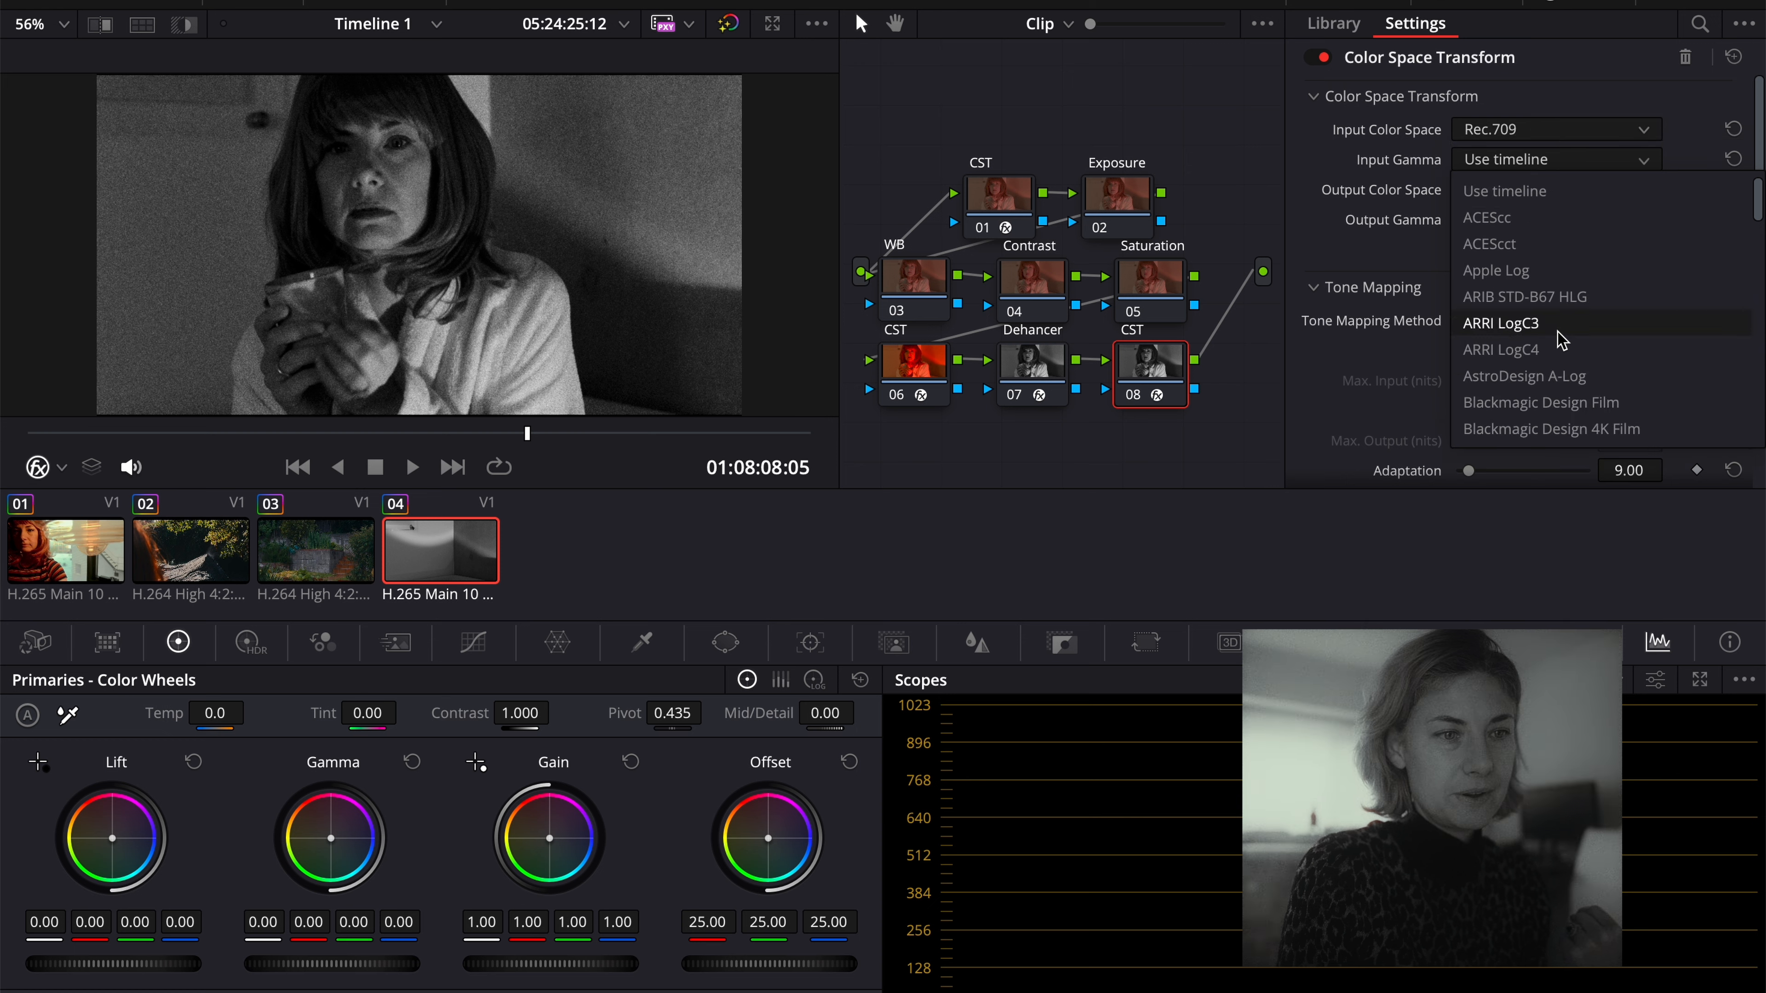
scroll(1562, 334, down, 5)
scroll(1562, 340, down, 5)
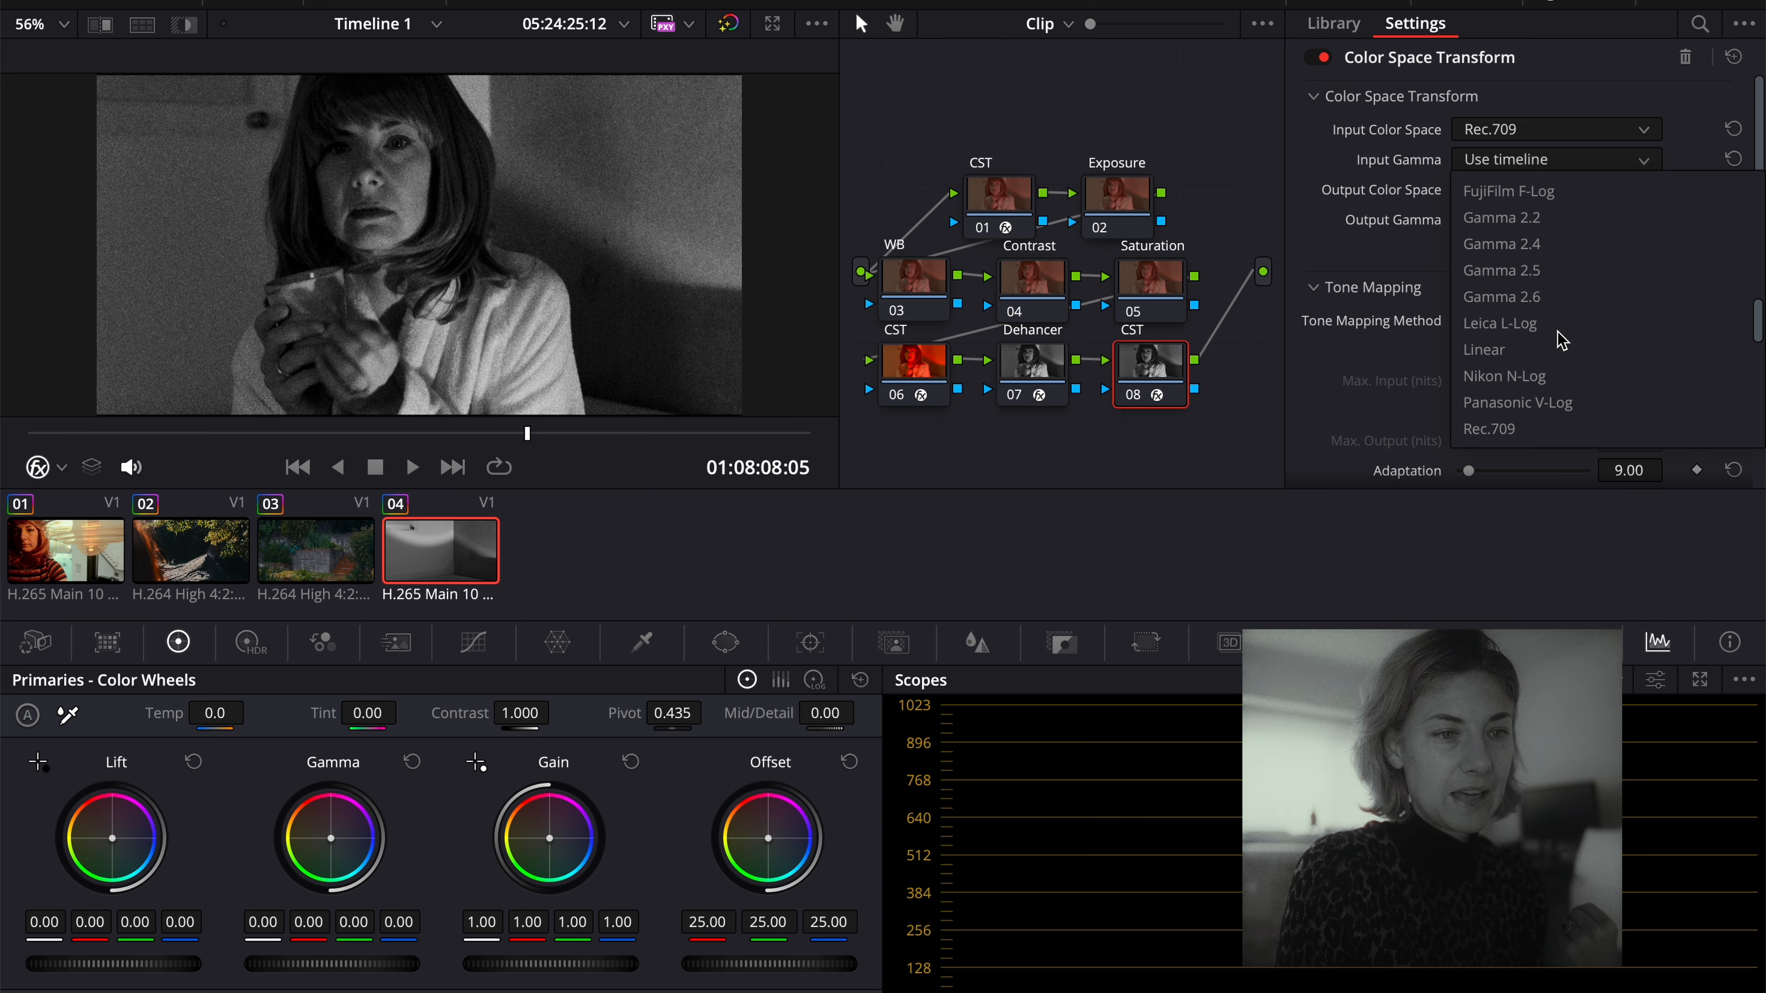
scroll(1519, 394, down, 1)
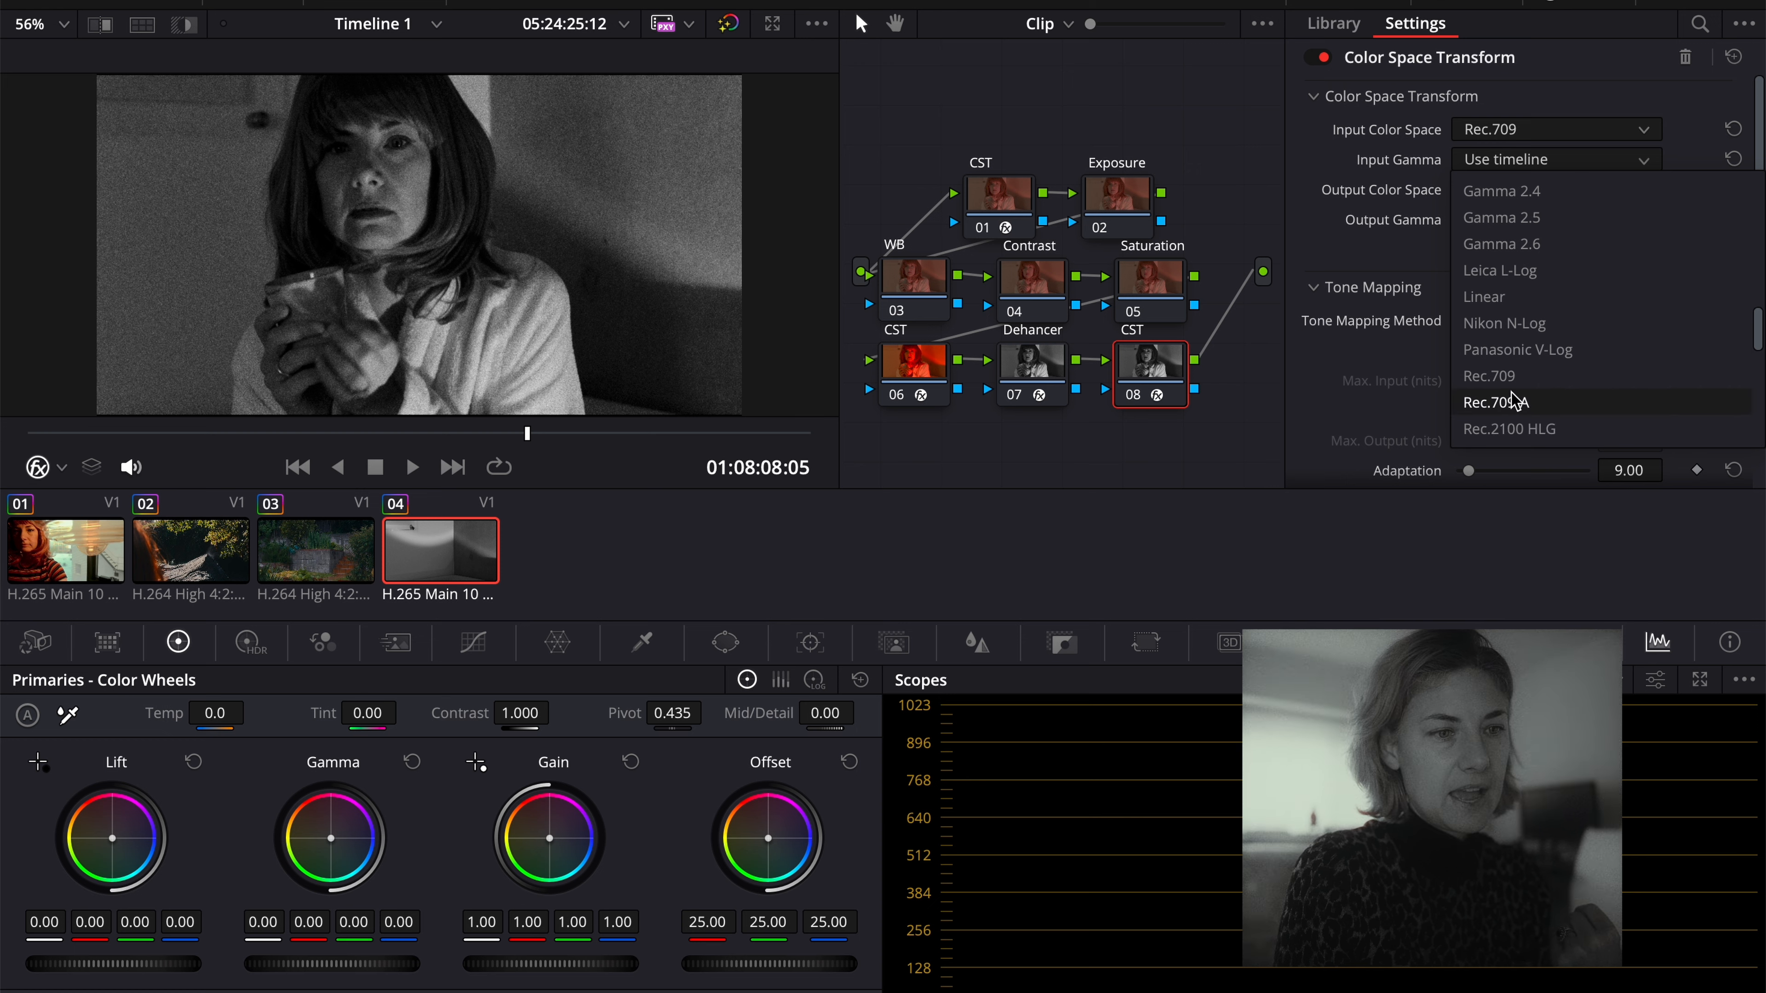
click(1516, 377)
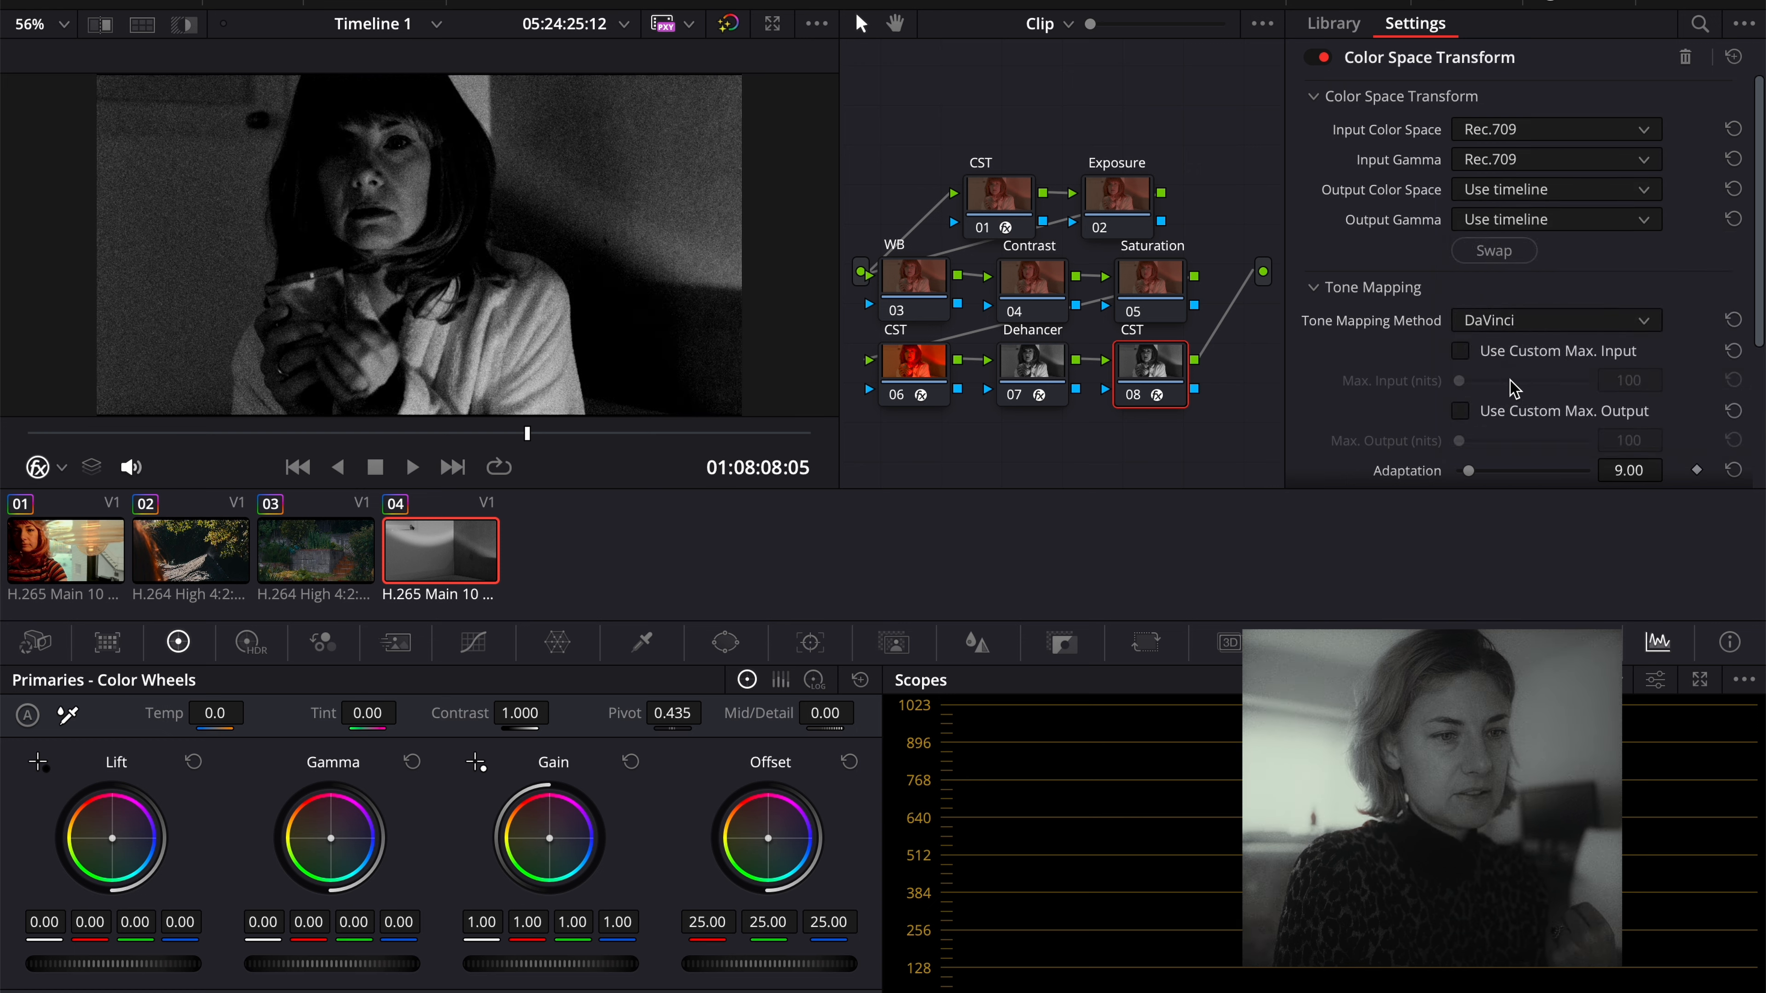
Set the Output Color Space of node 08's Color Space Transform to sRGB and choose its Output Gamma.
click(1588, 196)
scroll(1603, 359, down, 2)
scroll(1609, 366, down, 4)
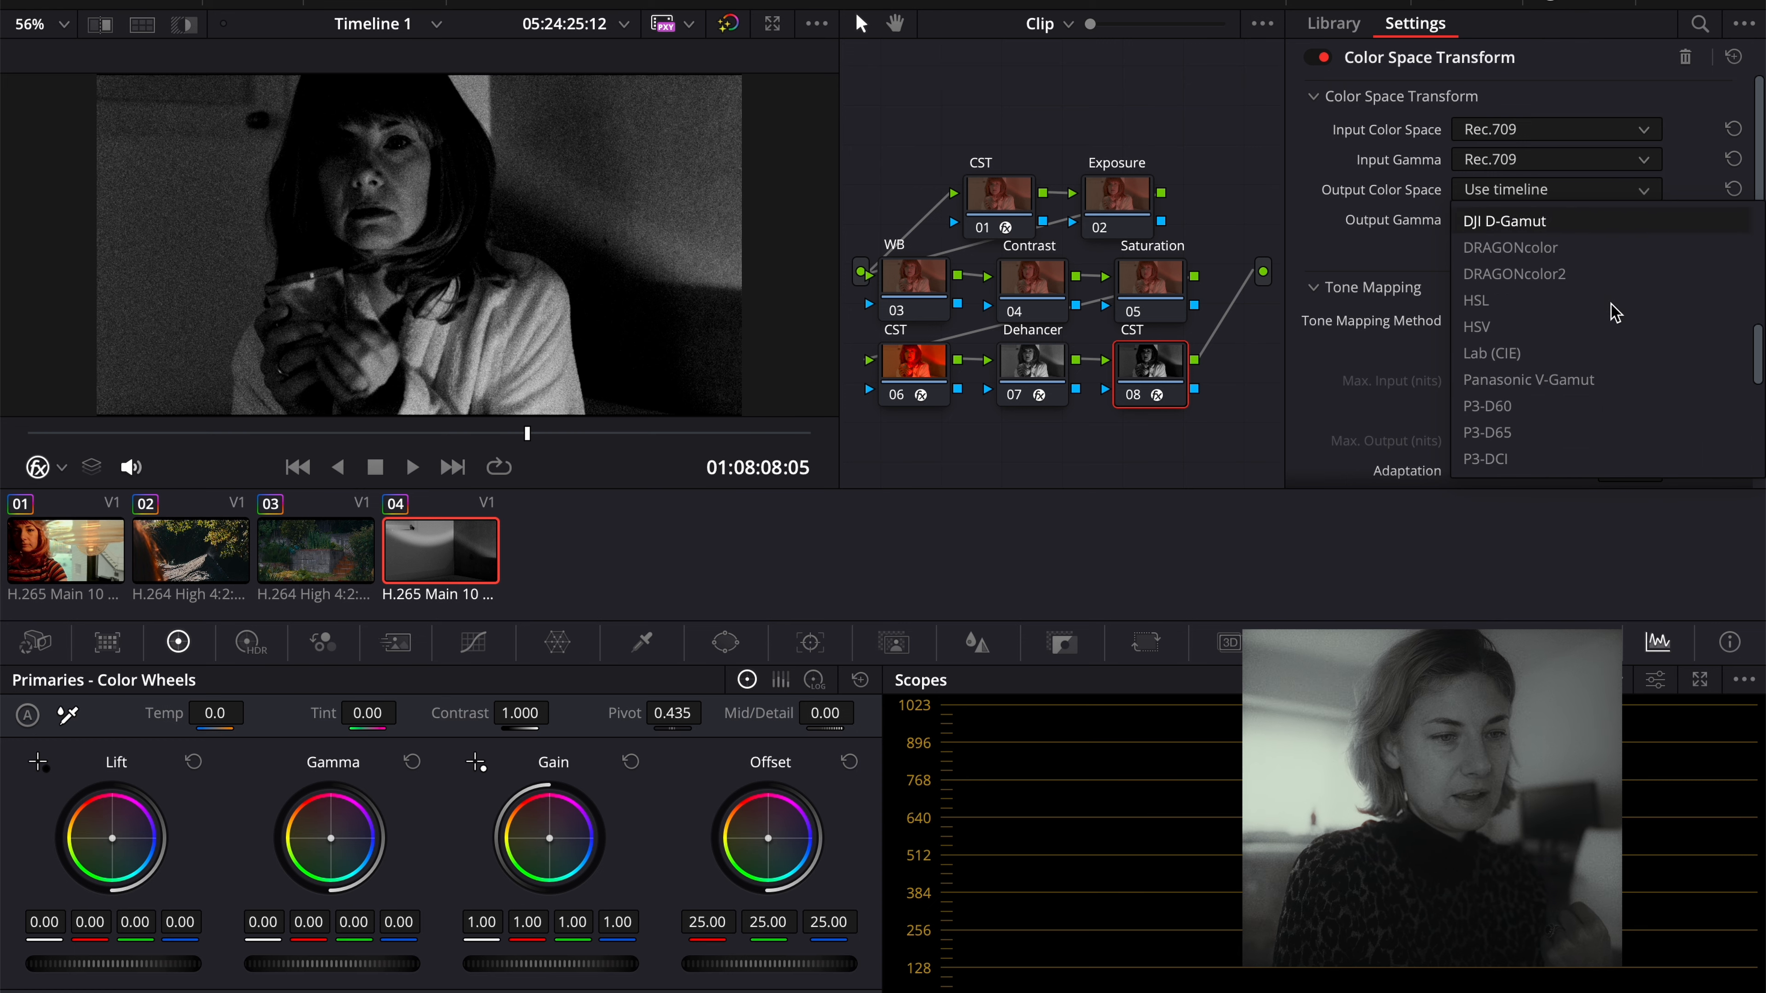
scroll(1615, 306, down, 4)
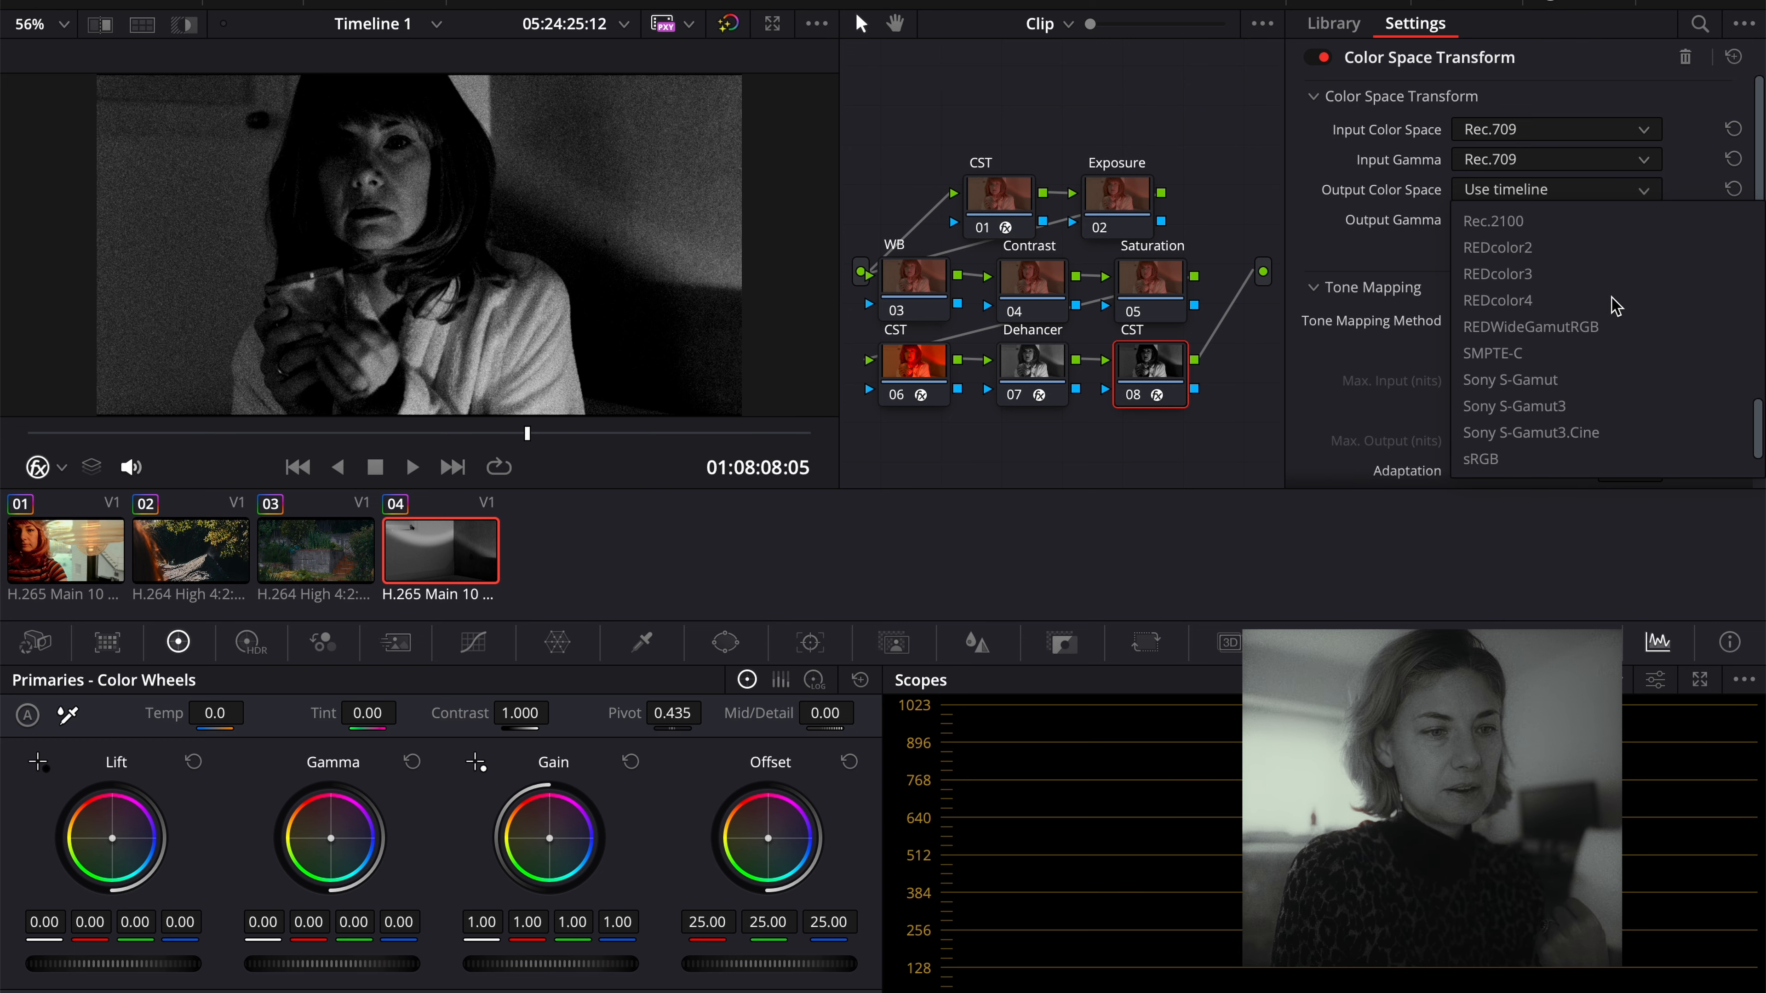
scroll(1614, 306, down, 2)
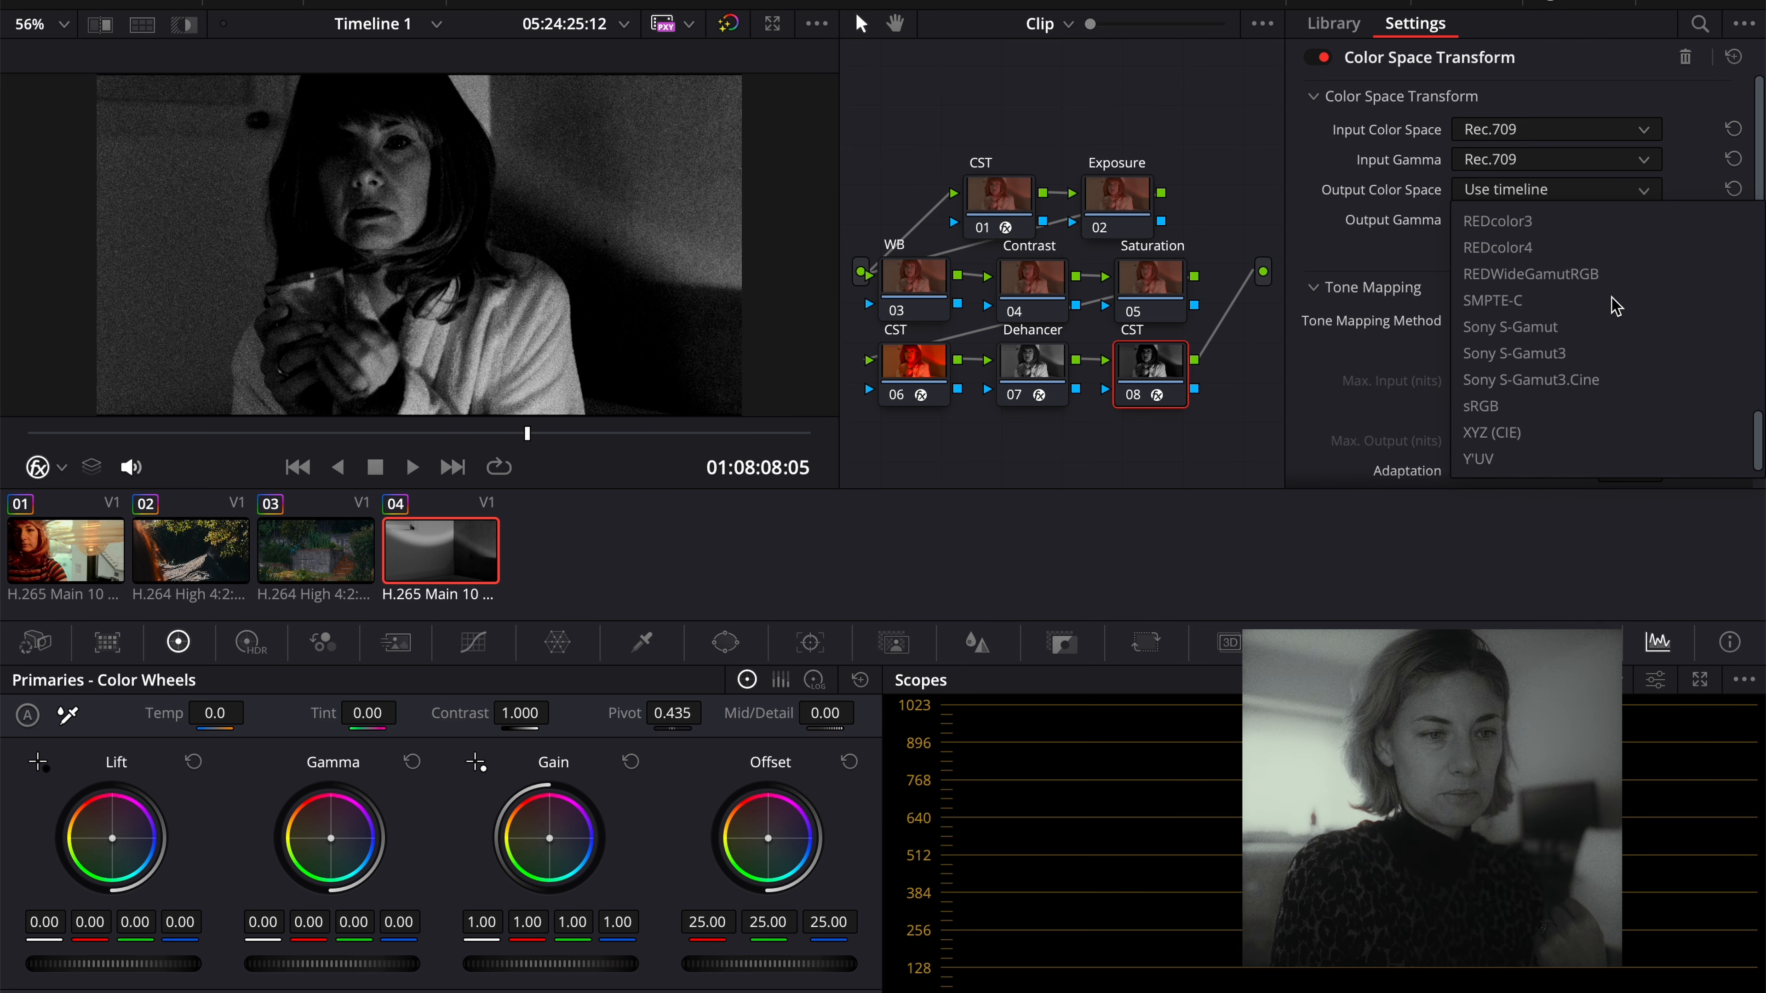
click(1504, 414)
click(1597, 226)
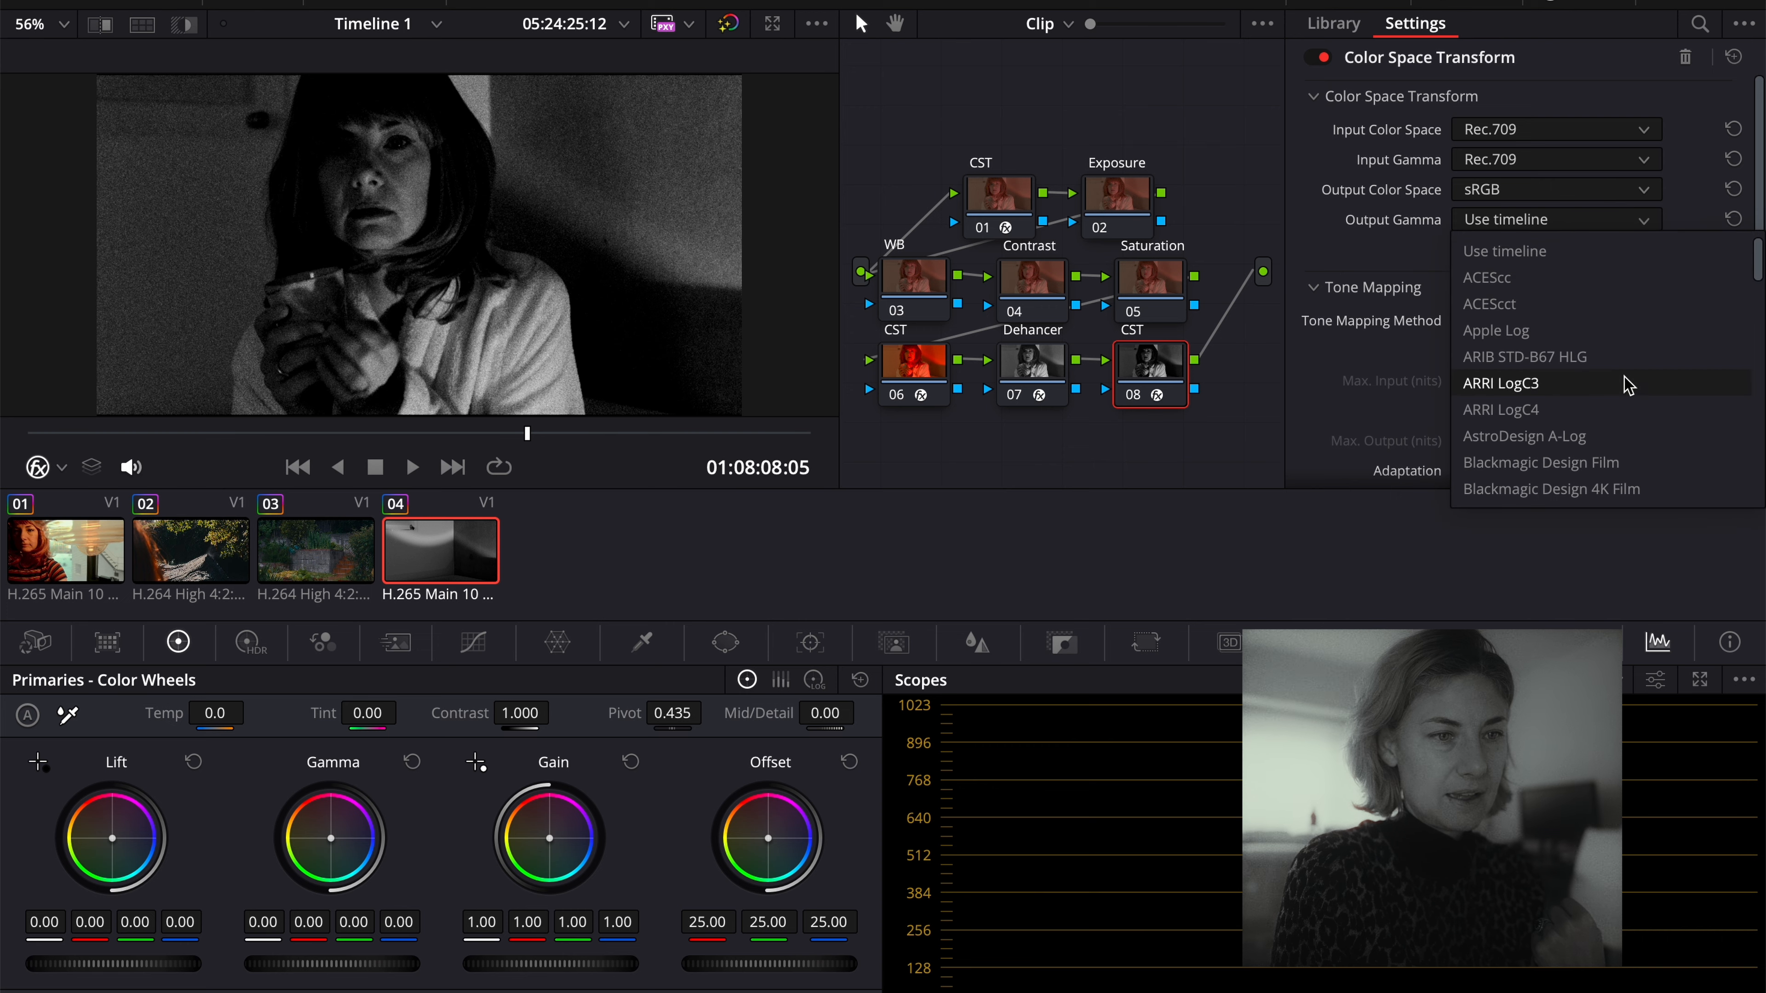
scroll(1627, 384, down, 8)
scroll(1628, 384, down, 12)
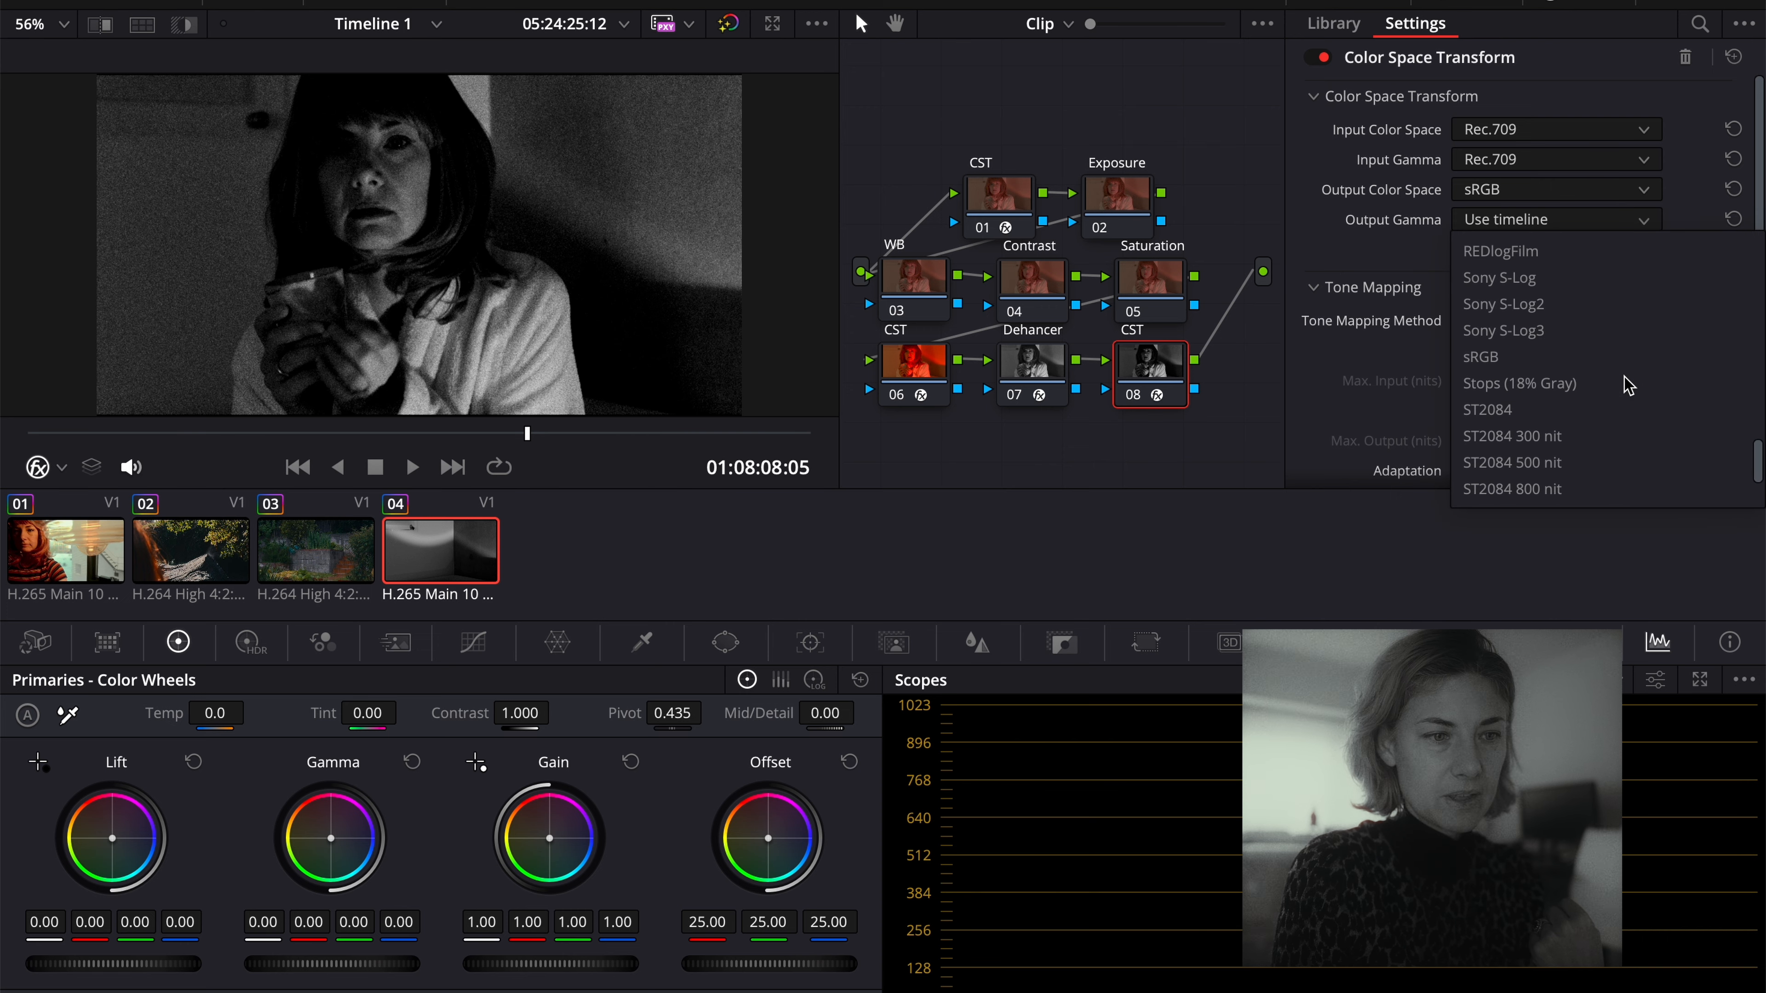
click(1587, 309)
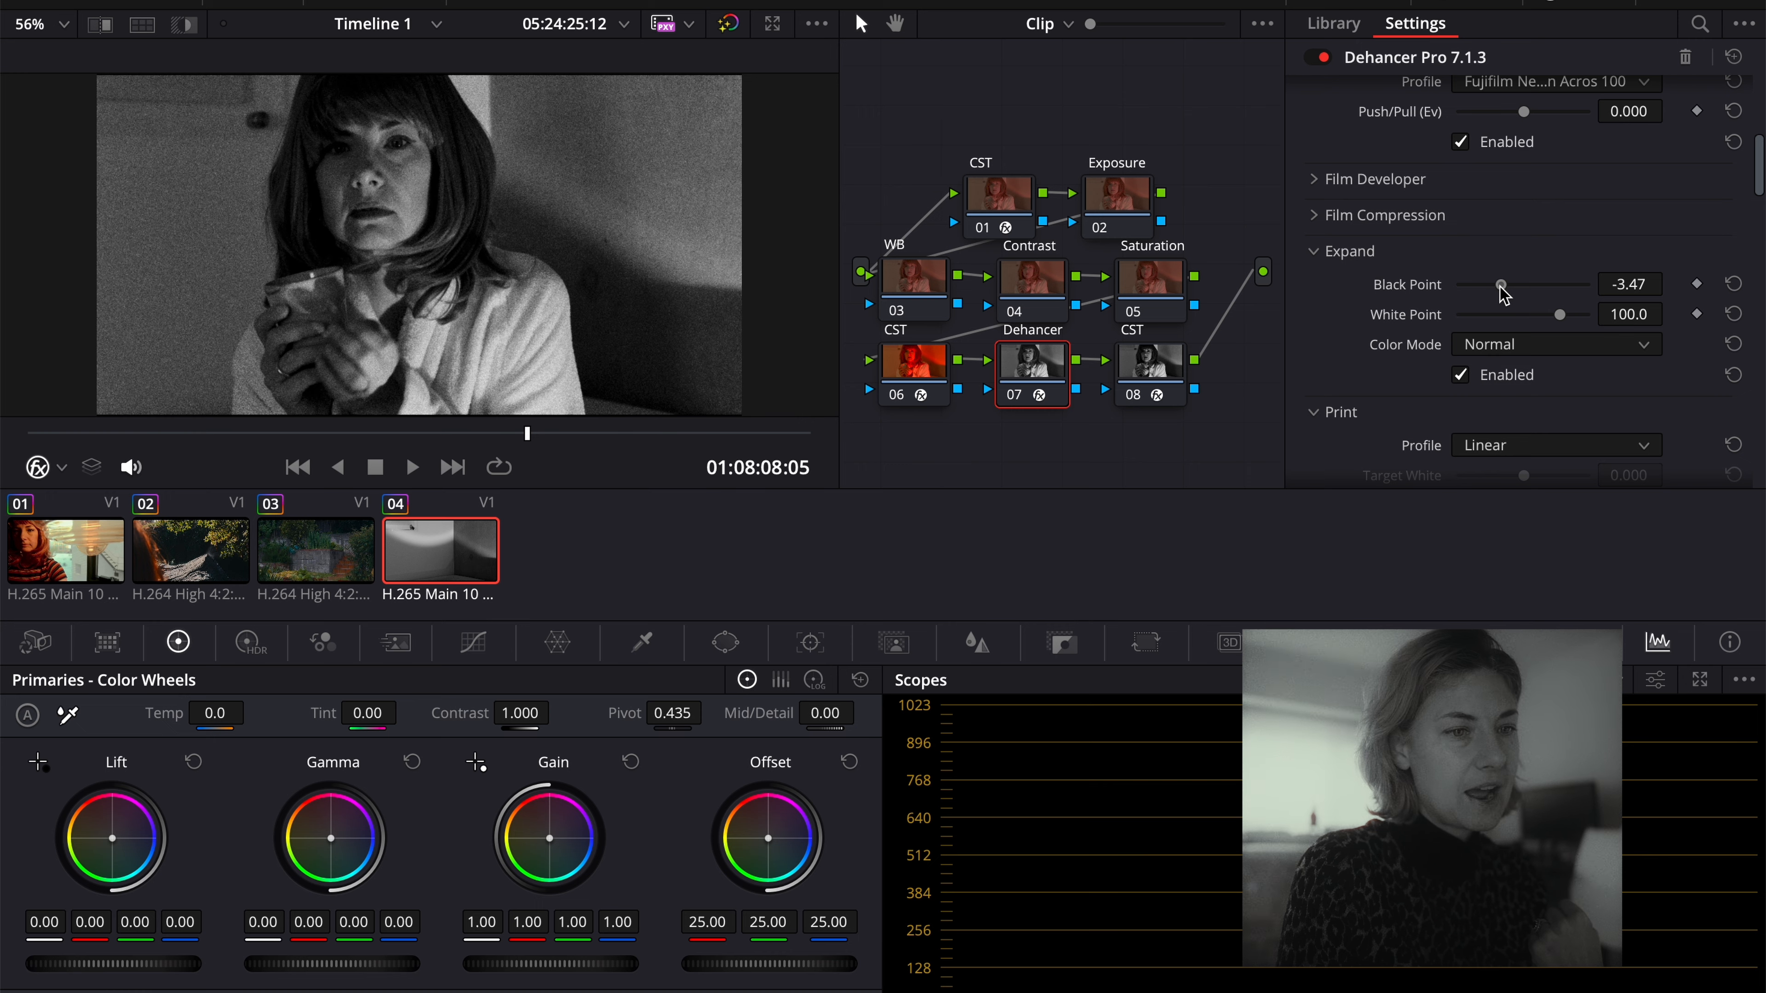
Lower the Black Point in the Expand section of the Dehancer node to -3.95.
drag(1502, 295, 1499, 290)
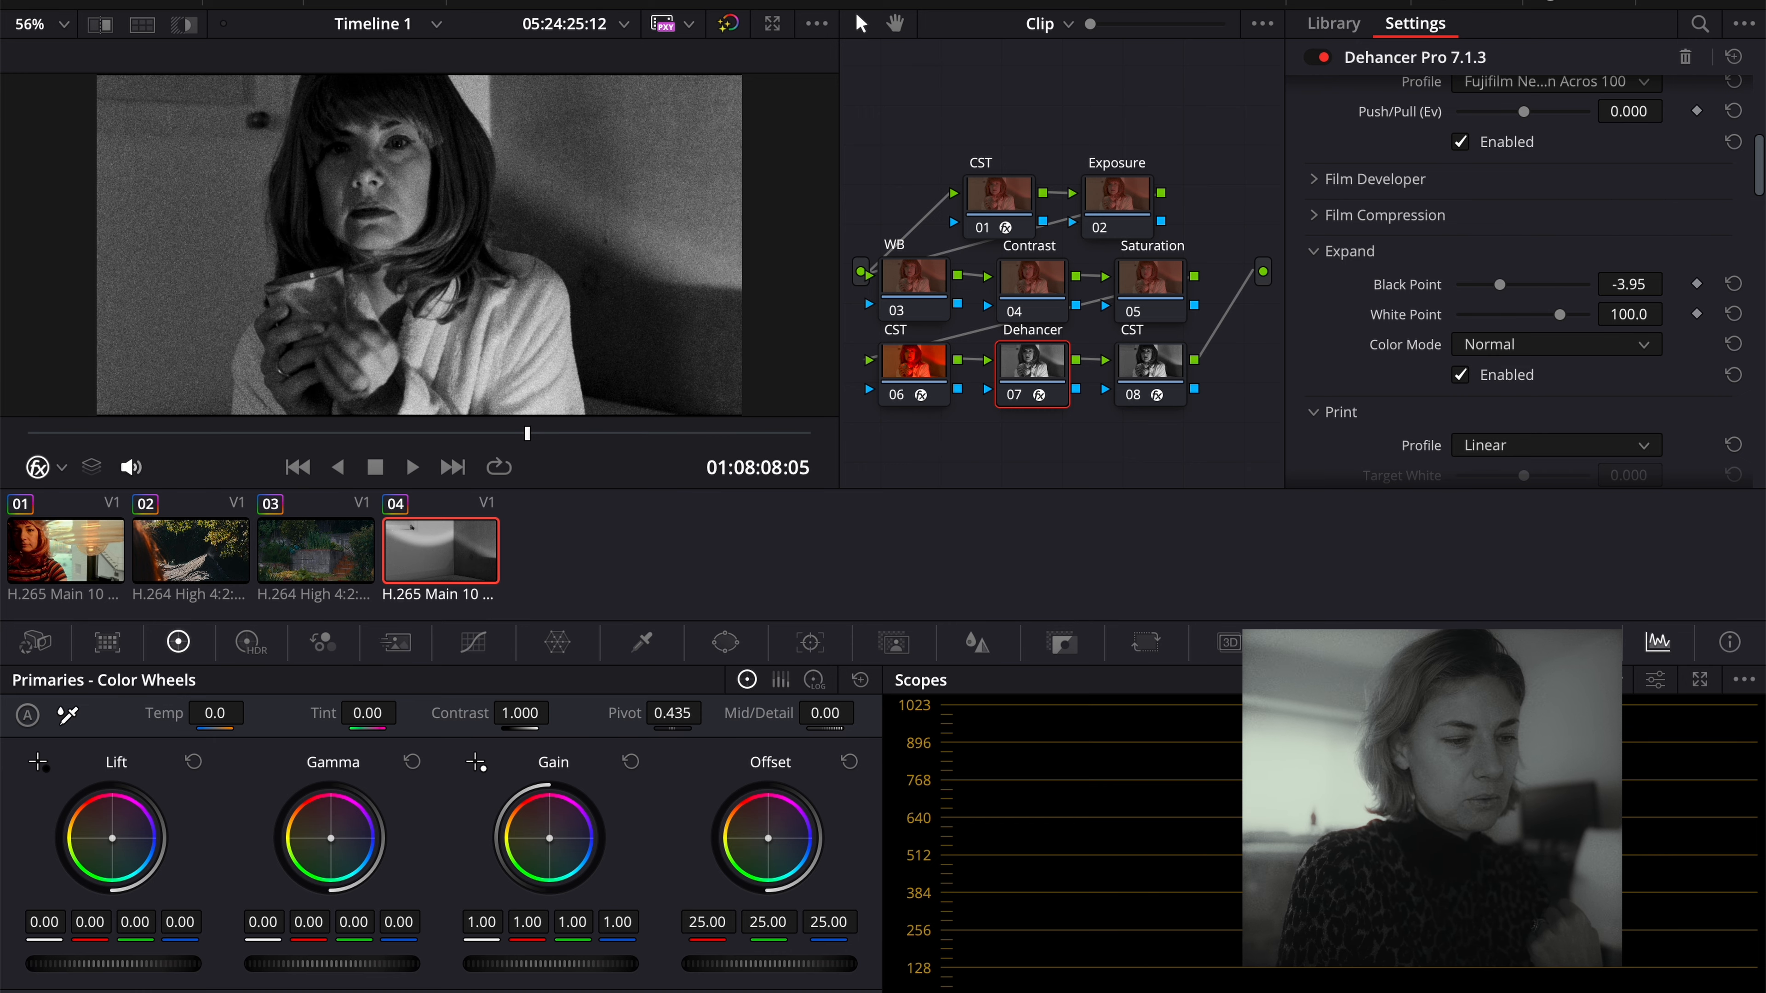
Add the timeline to the render queue with the H.264 Master preset, saved as Untitled.mov in the Movies folder.
key(shift+8)
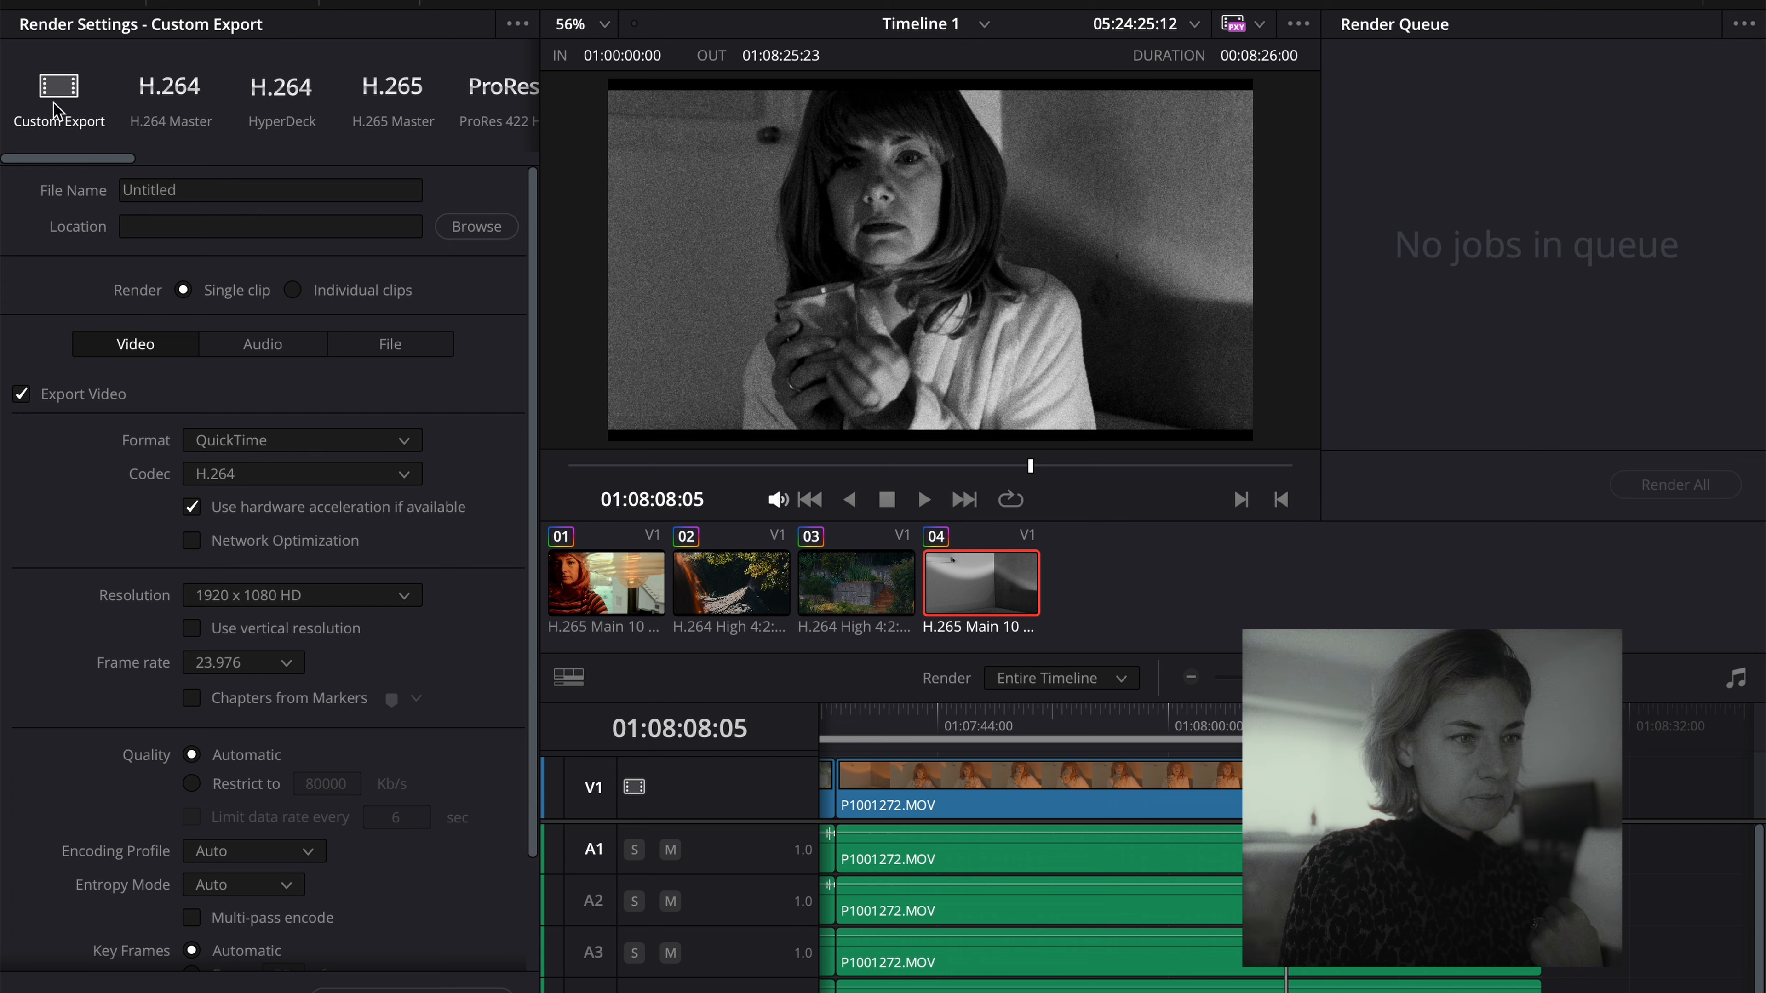
click(170, 100)
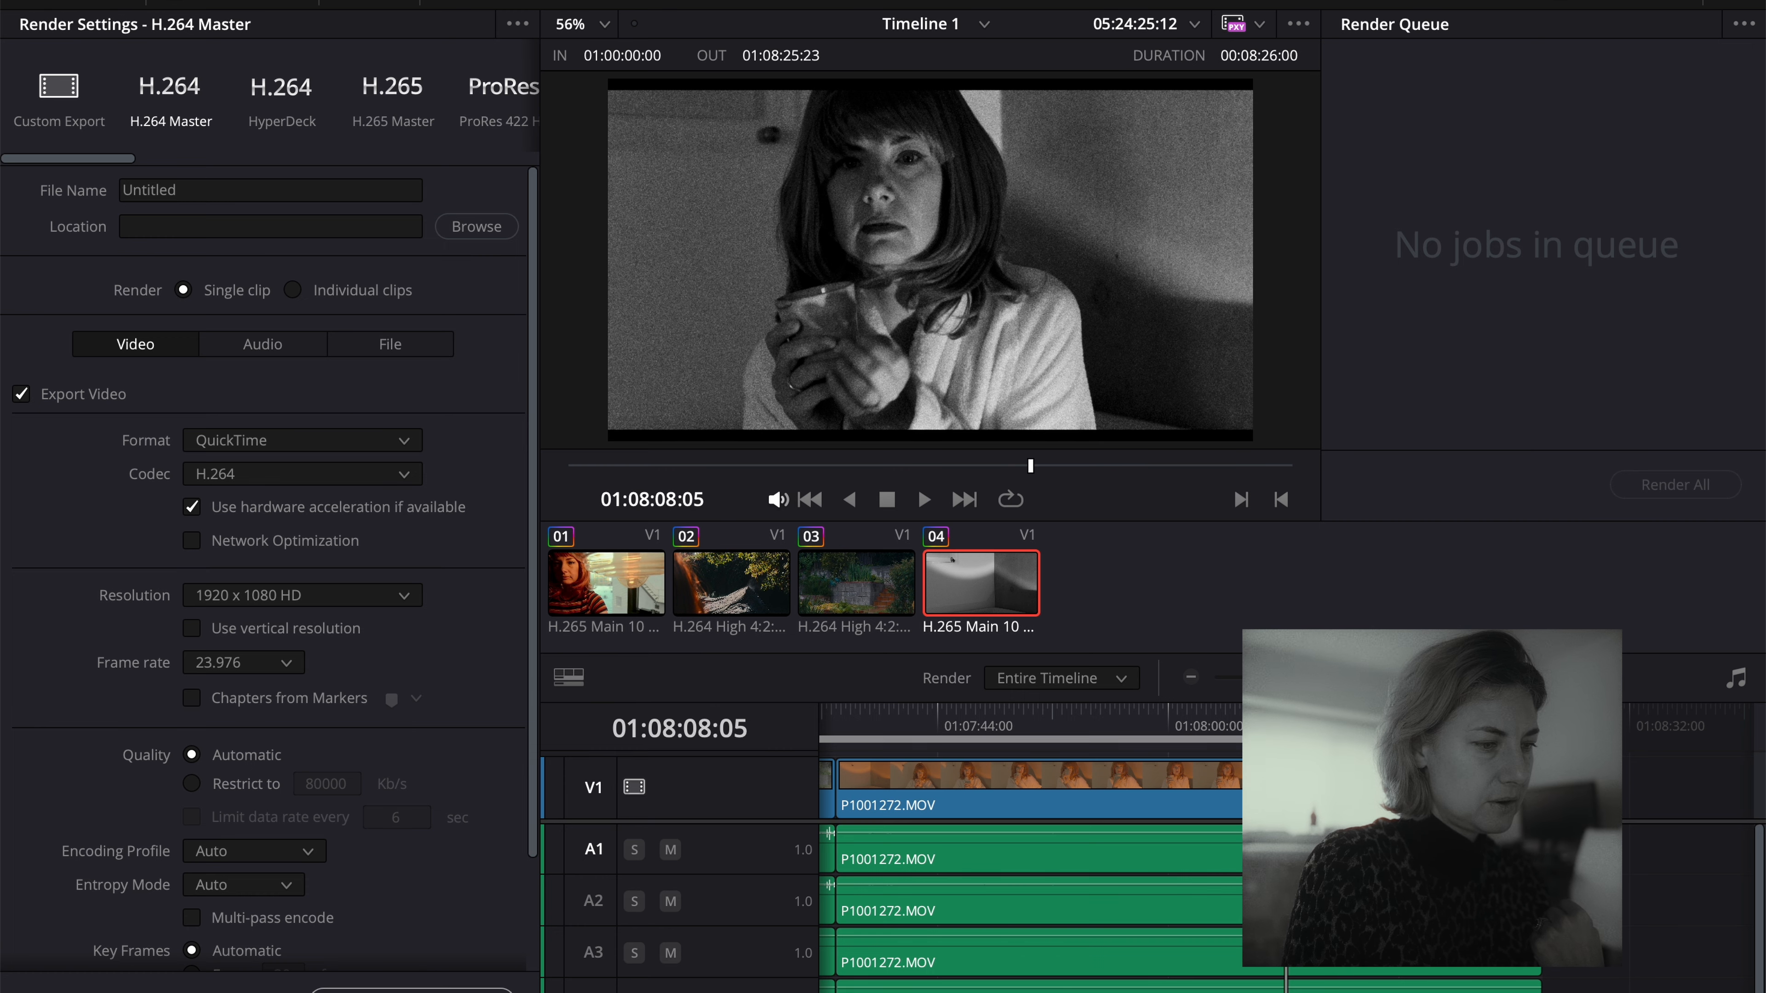
click(411, 991)
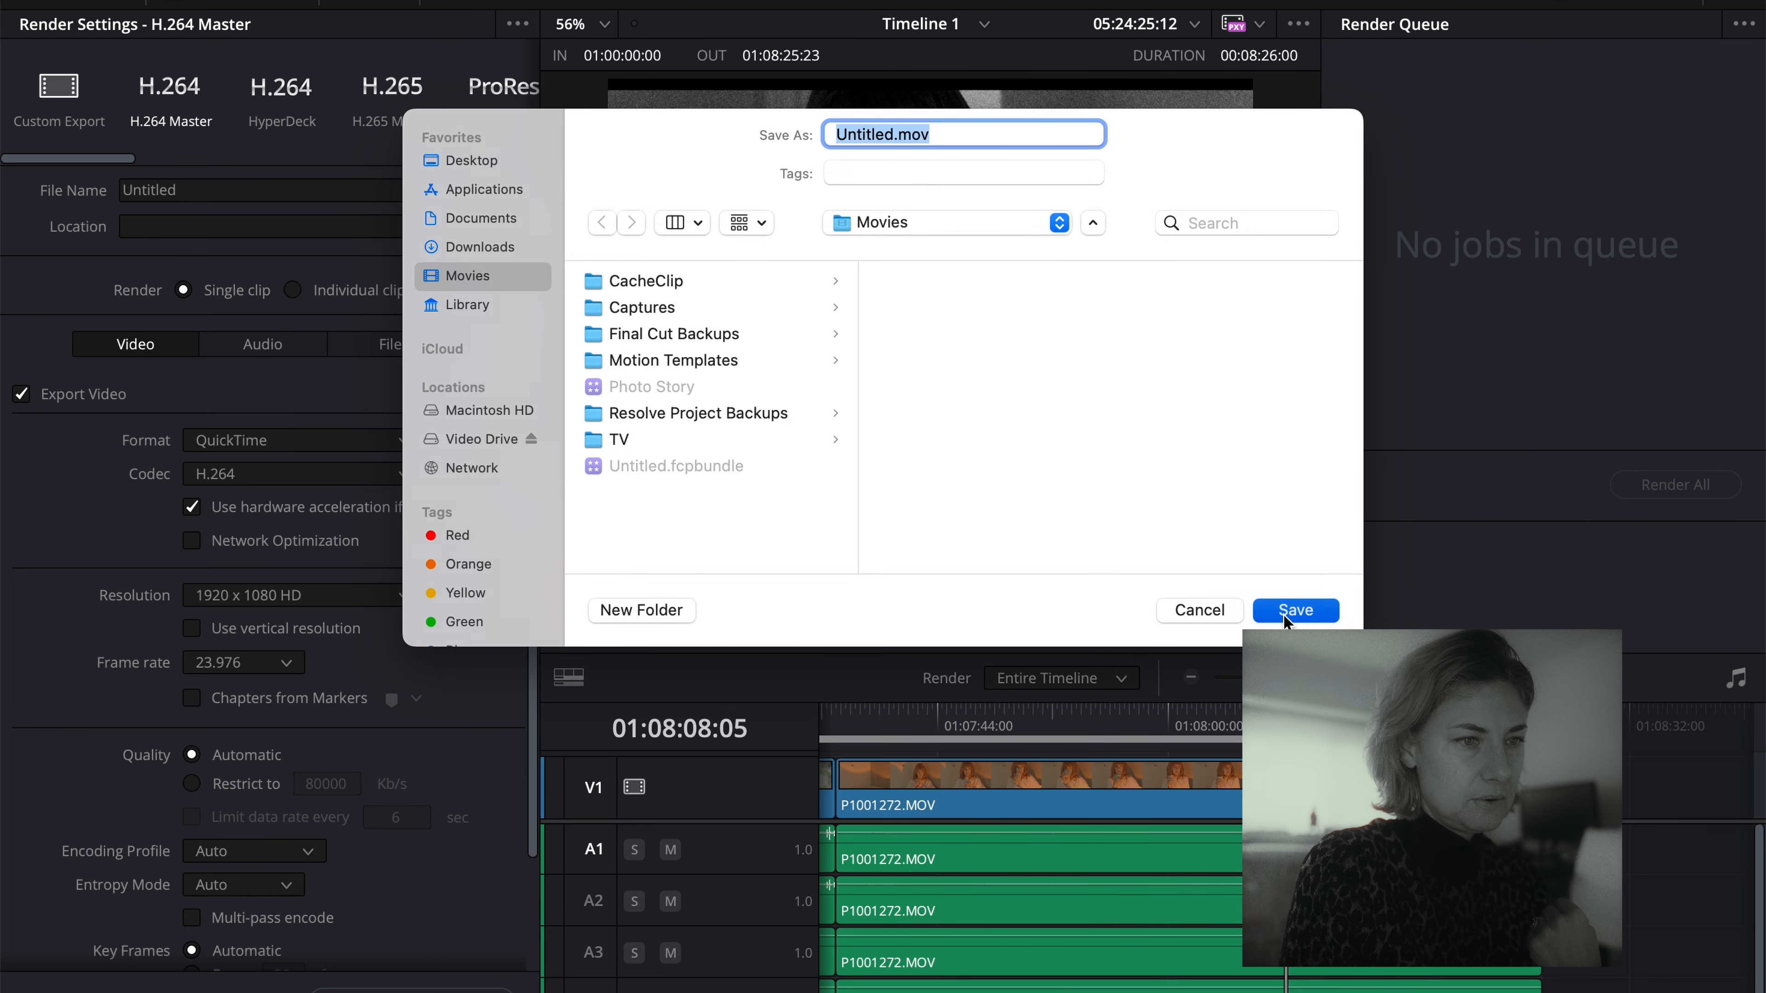
click(1284, 614)
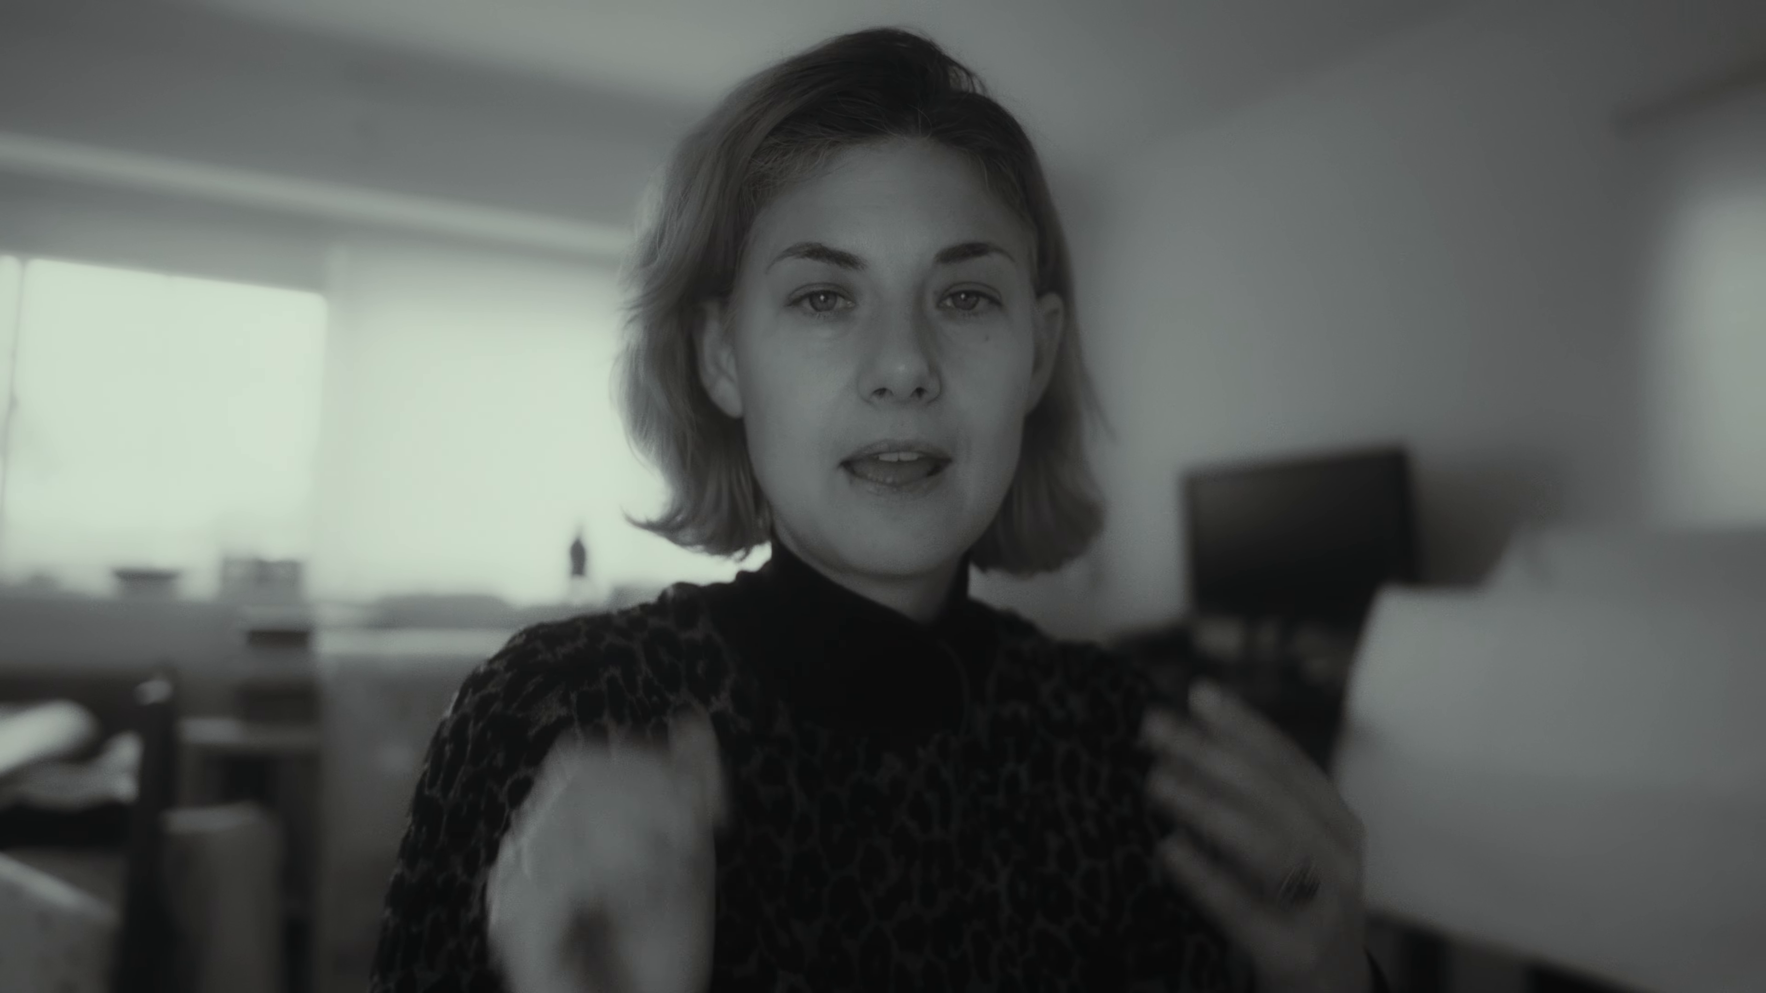